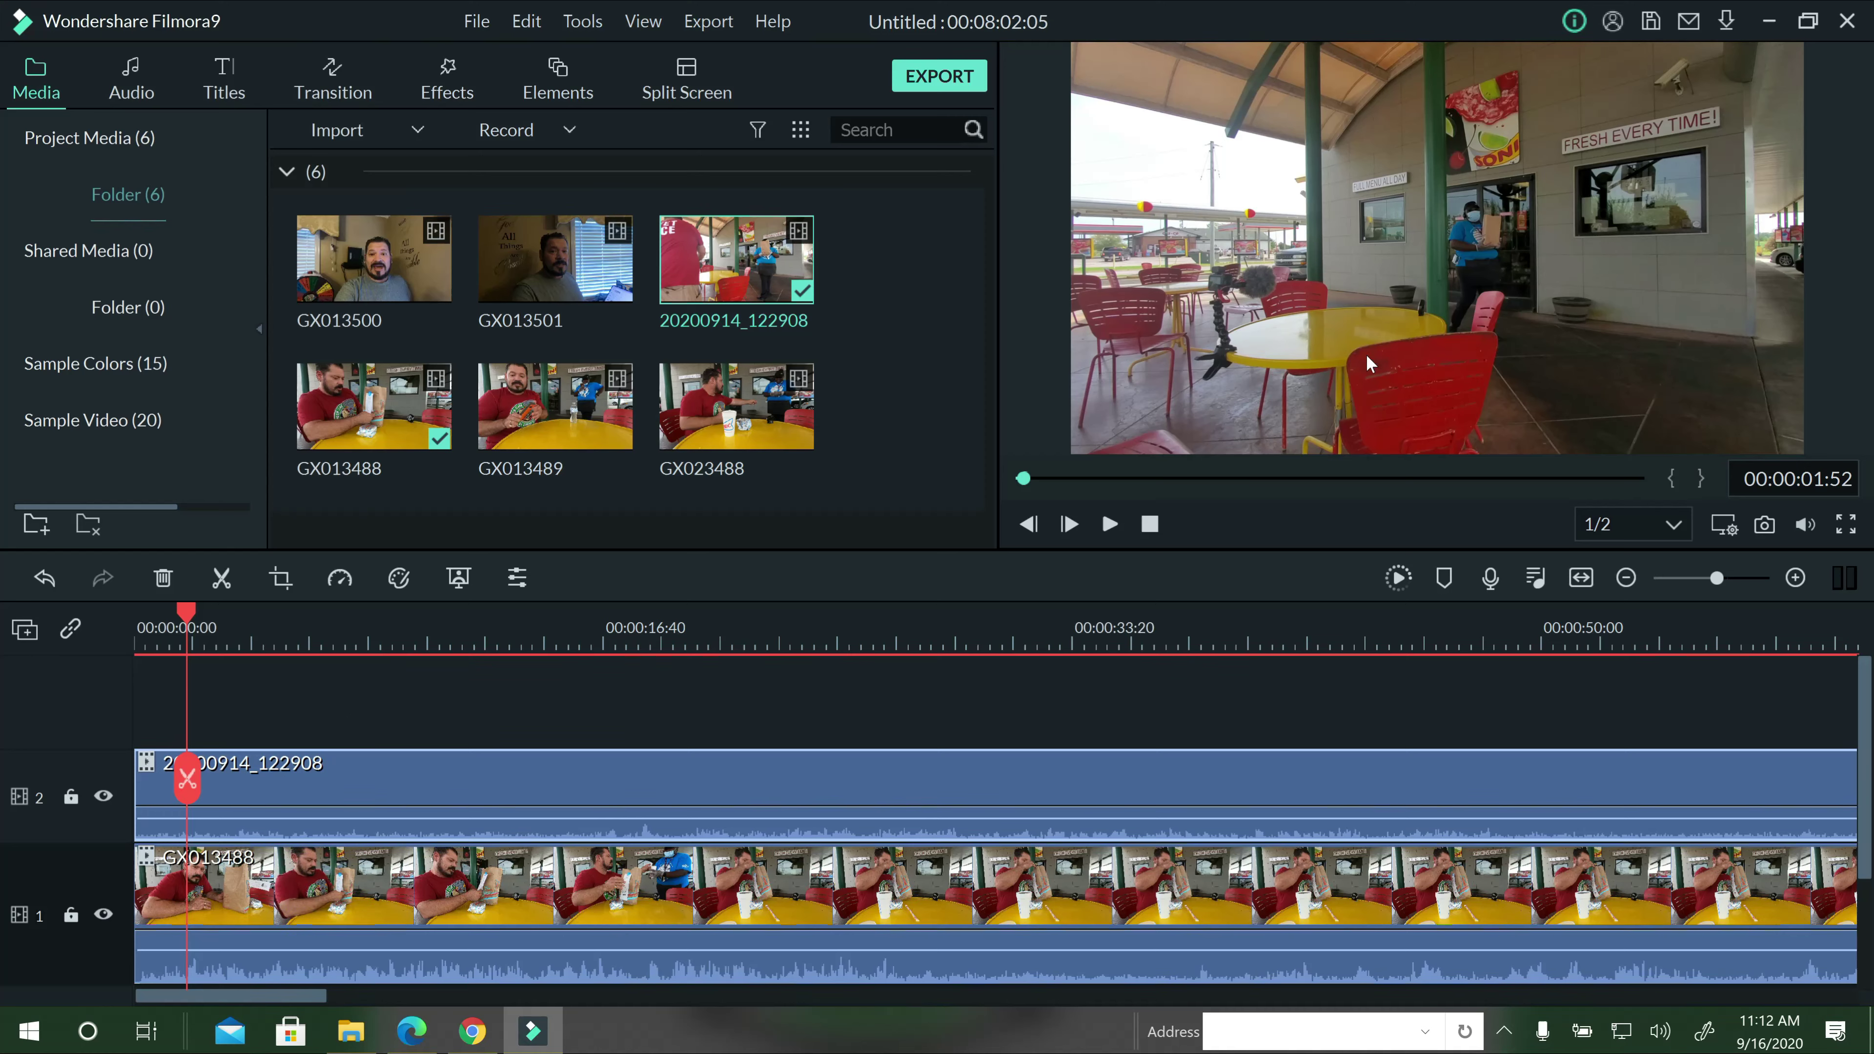
Hide track 2 and mute the audio of both the GX013488 and 20200914_122908 clips.
click(103, 798)
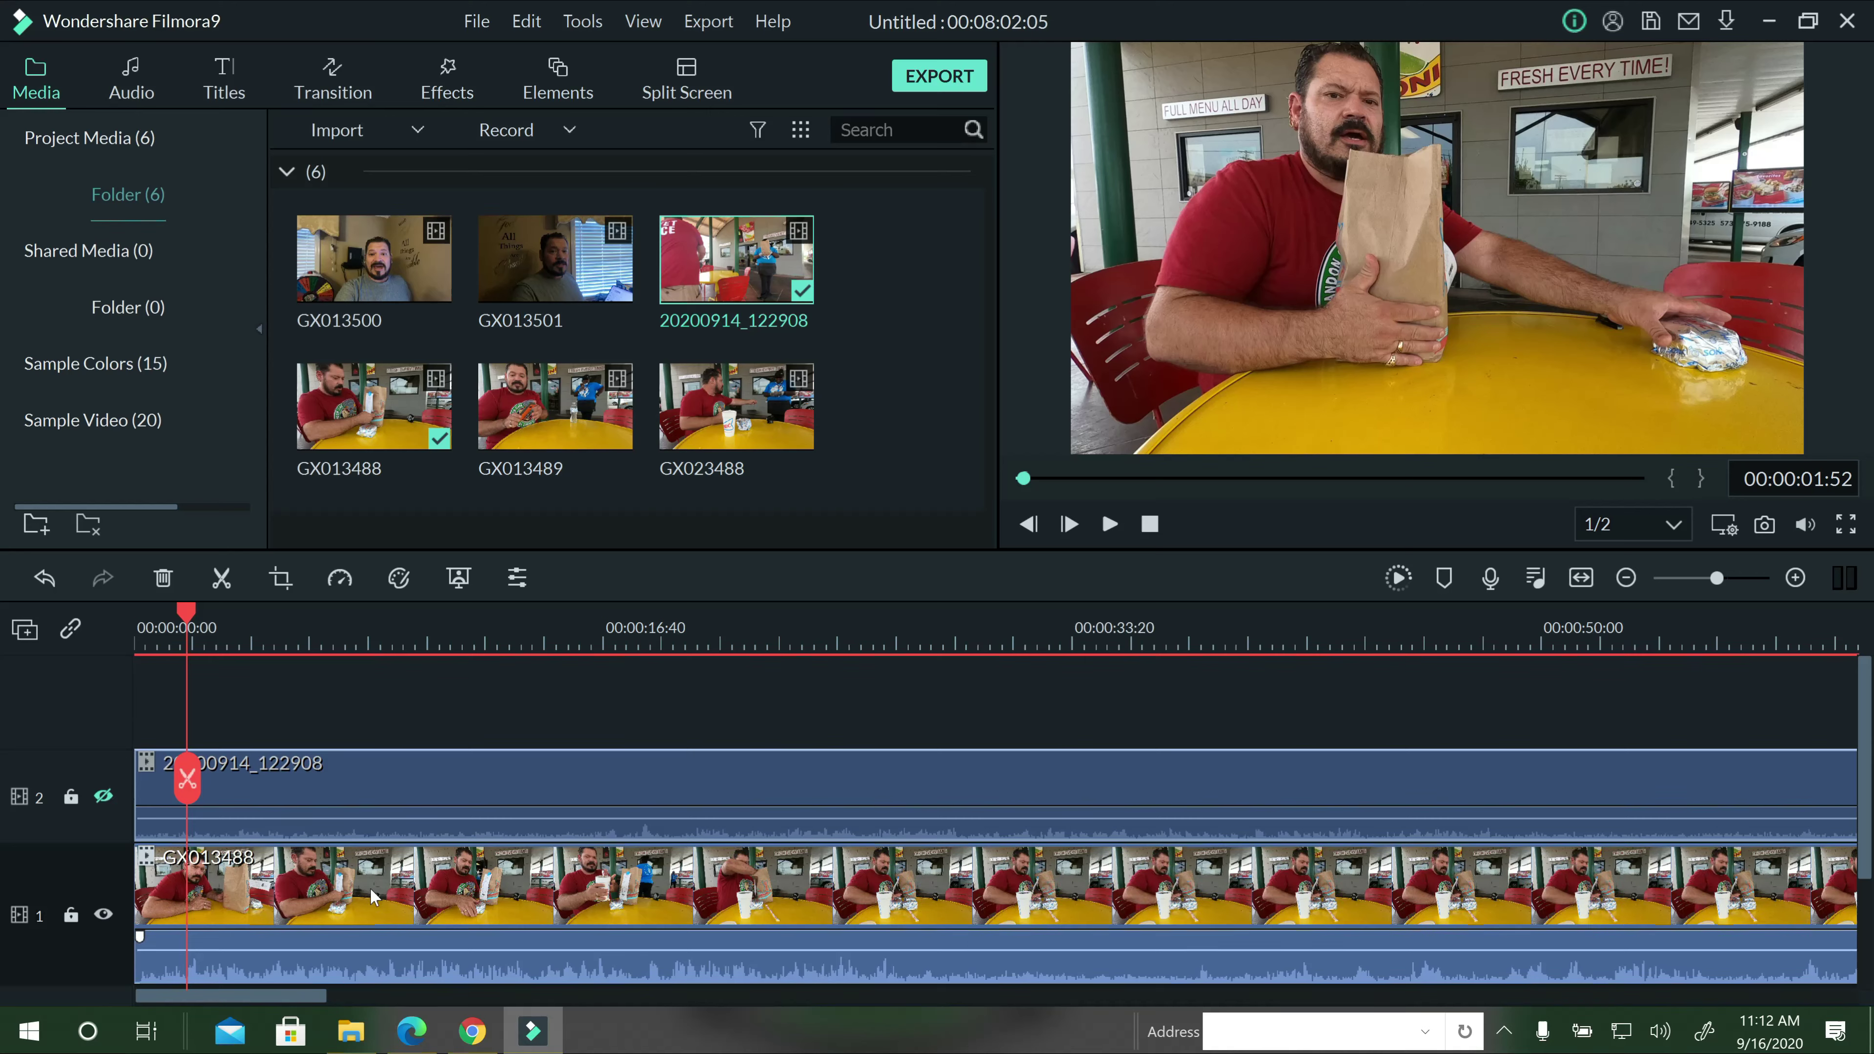
click(362, 647)
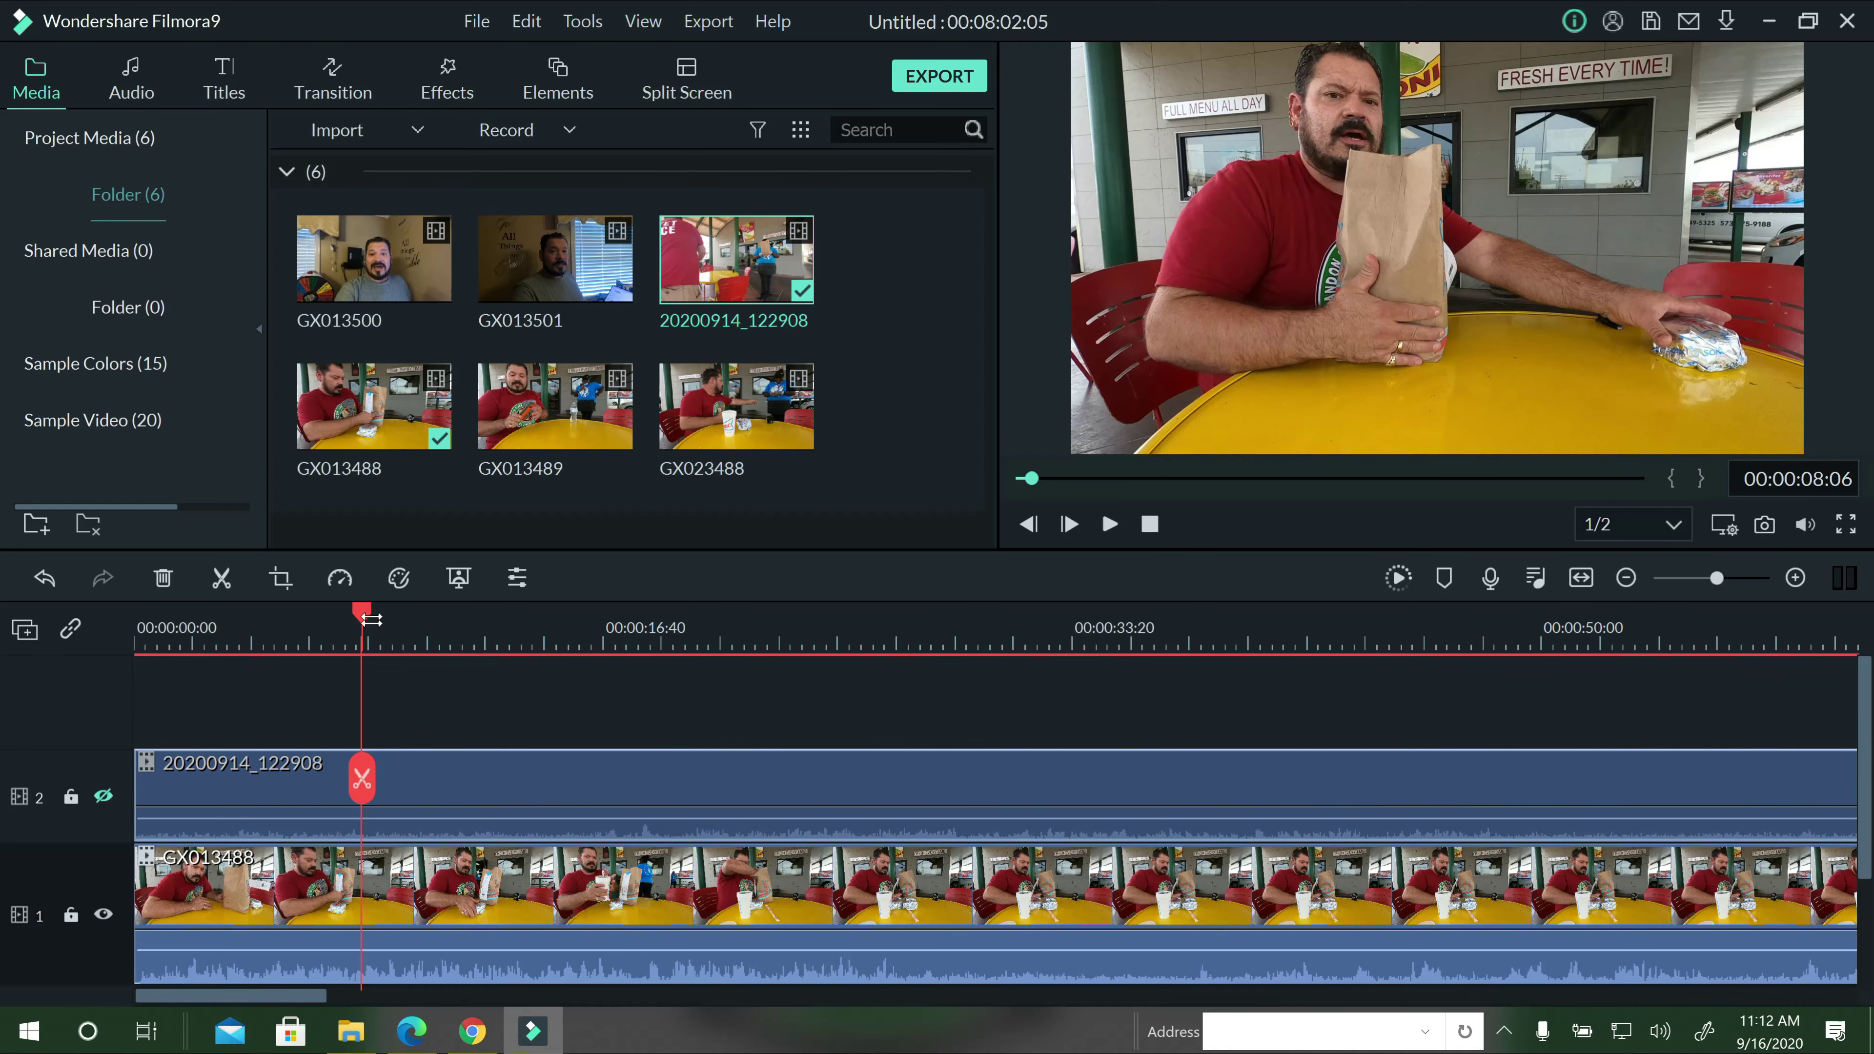
right_click(312, 877)
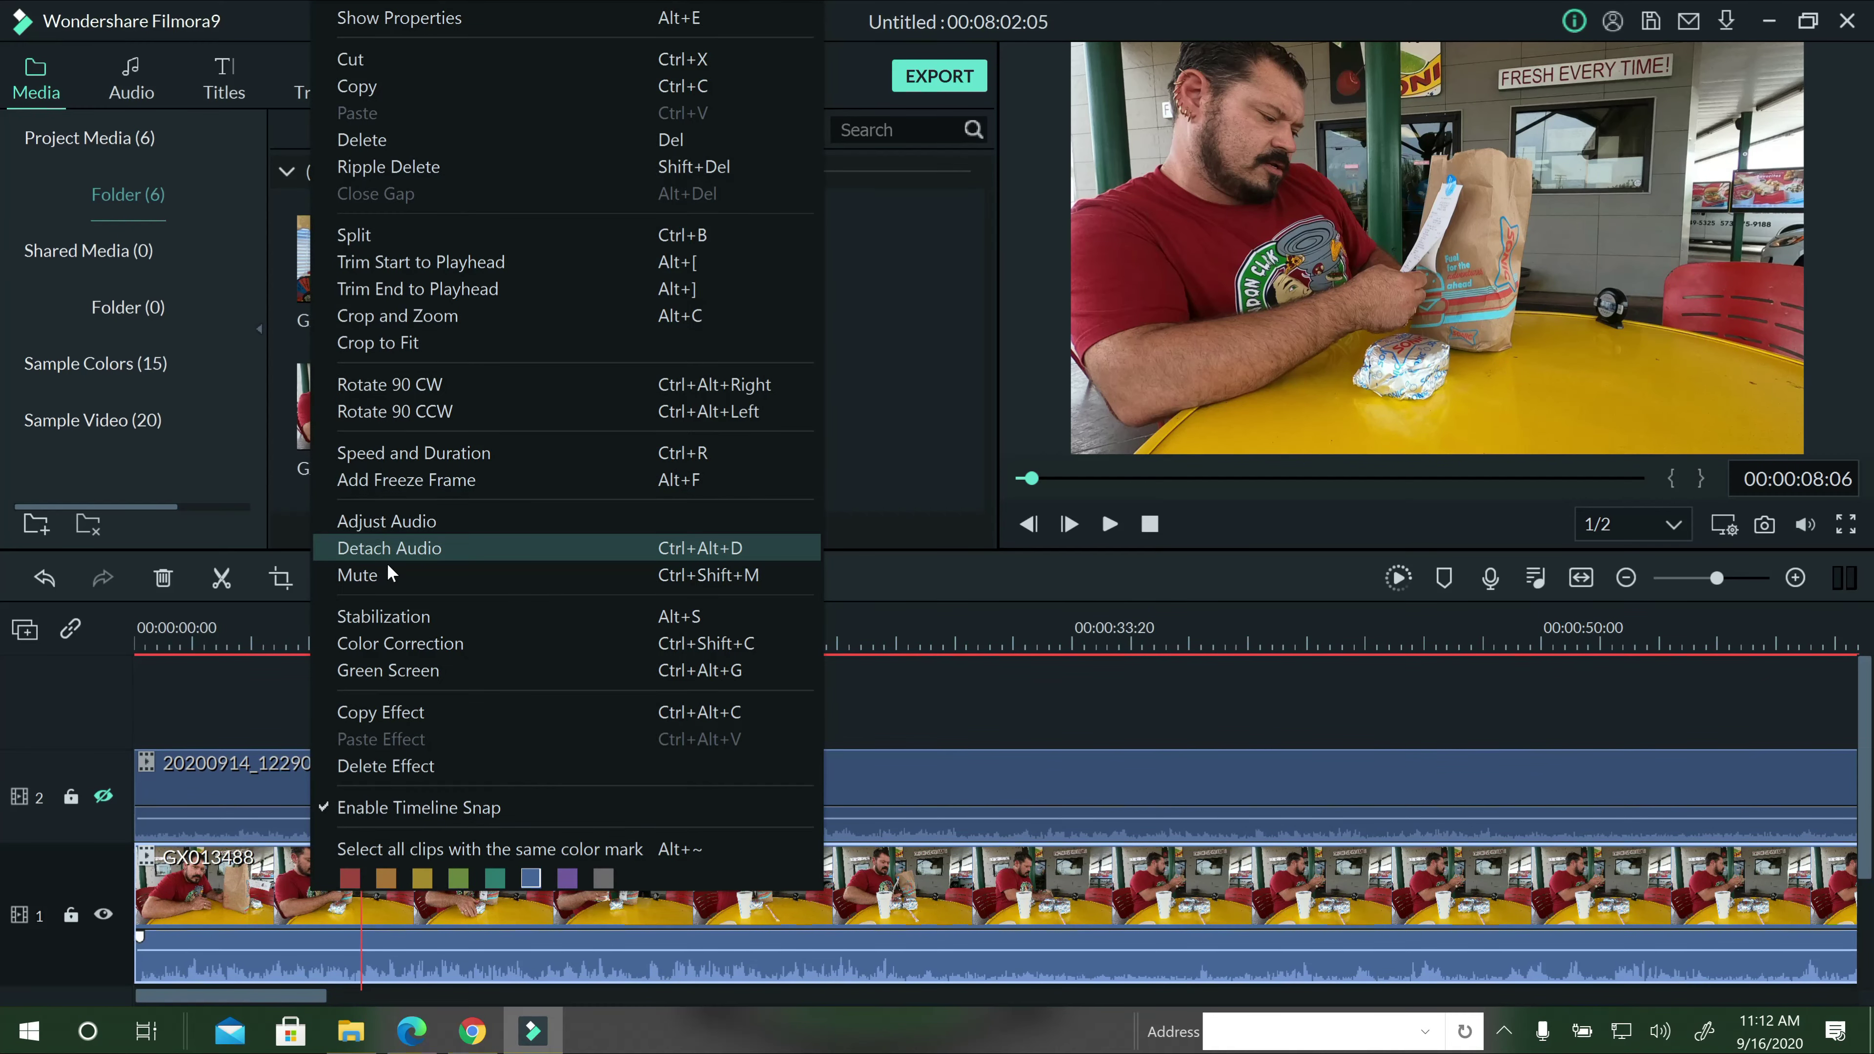
click(384, 573)
click(415, 782)
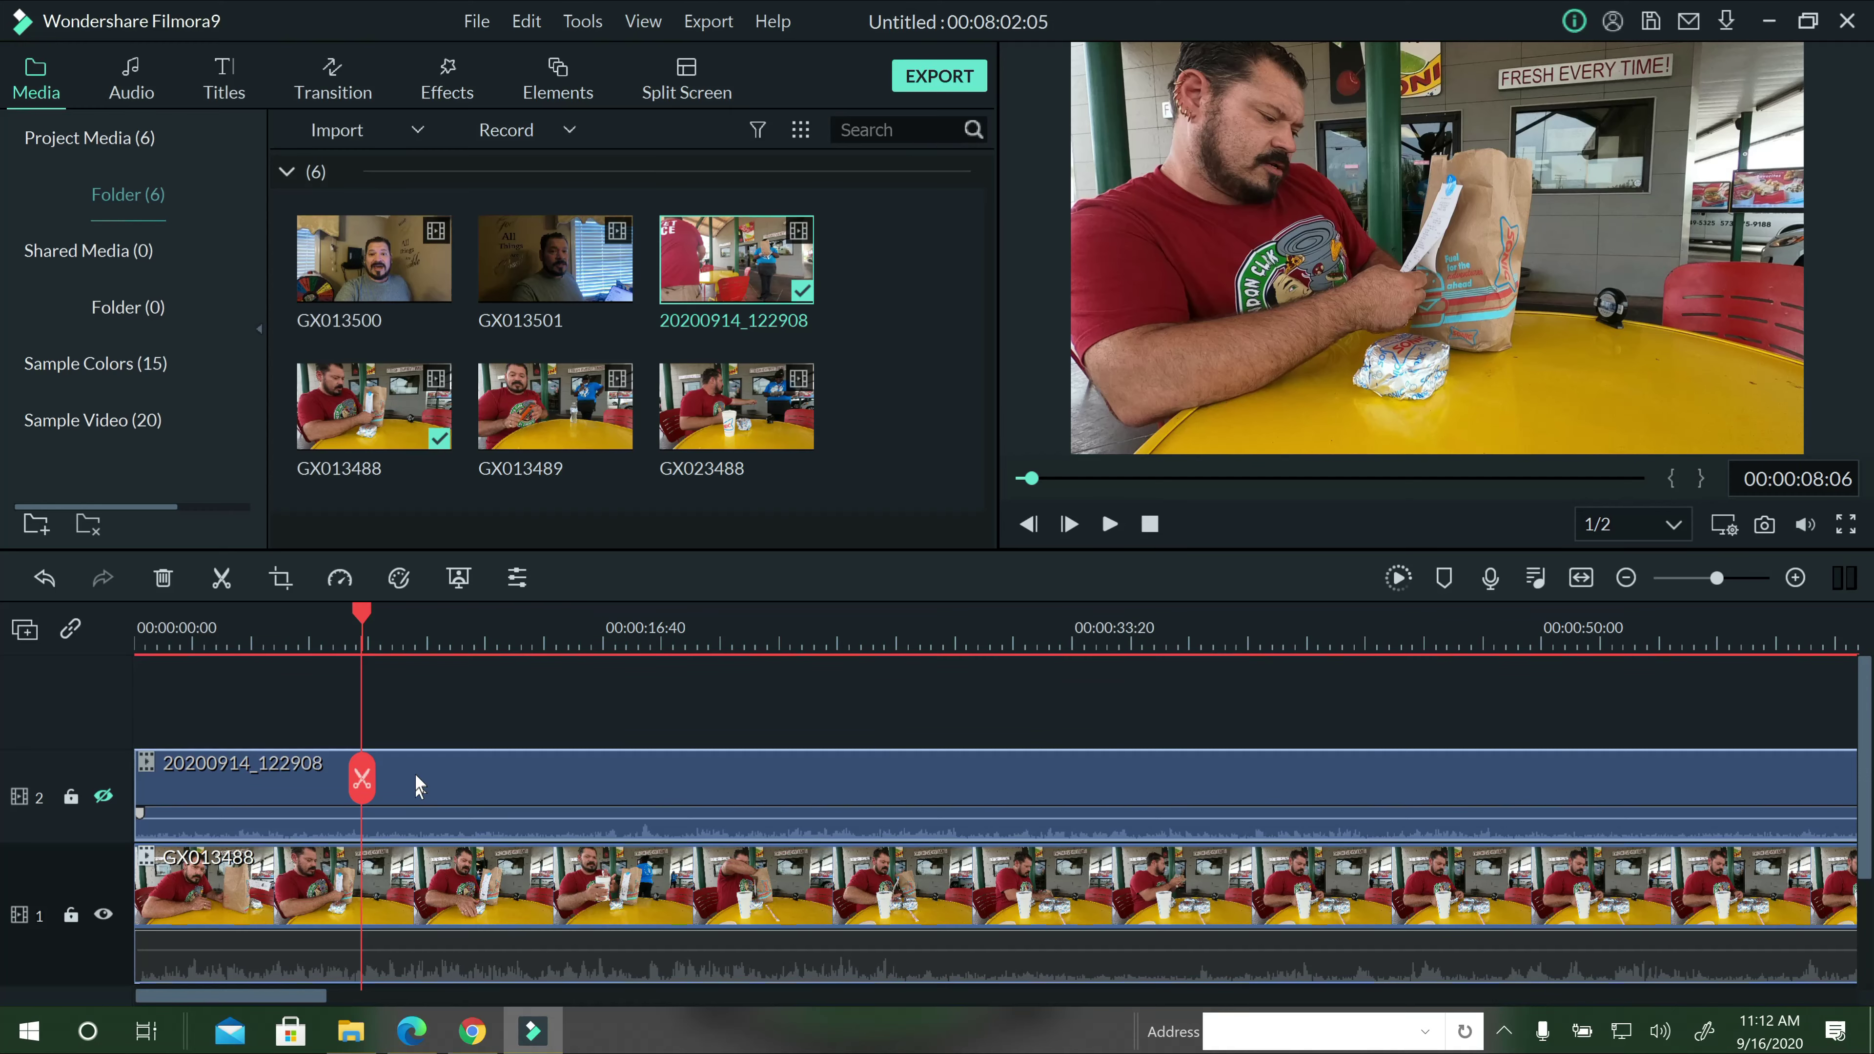
right_click(415, 774)
click(480, 589)
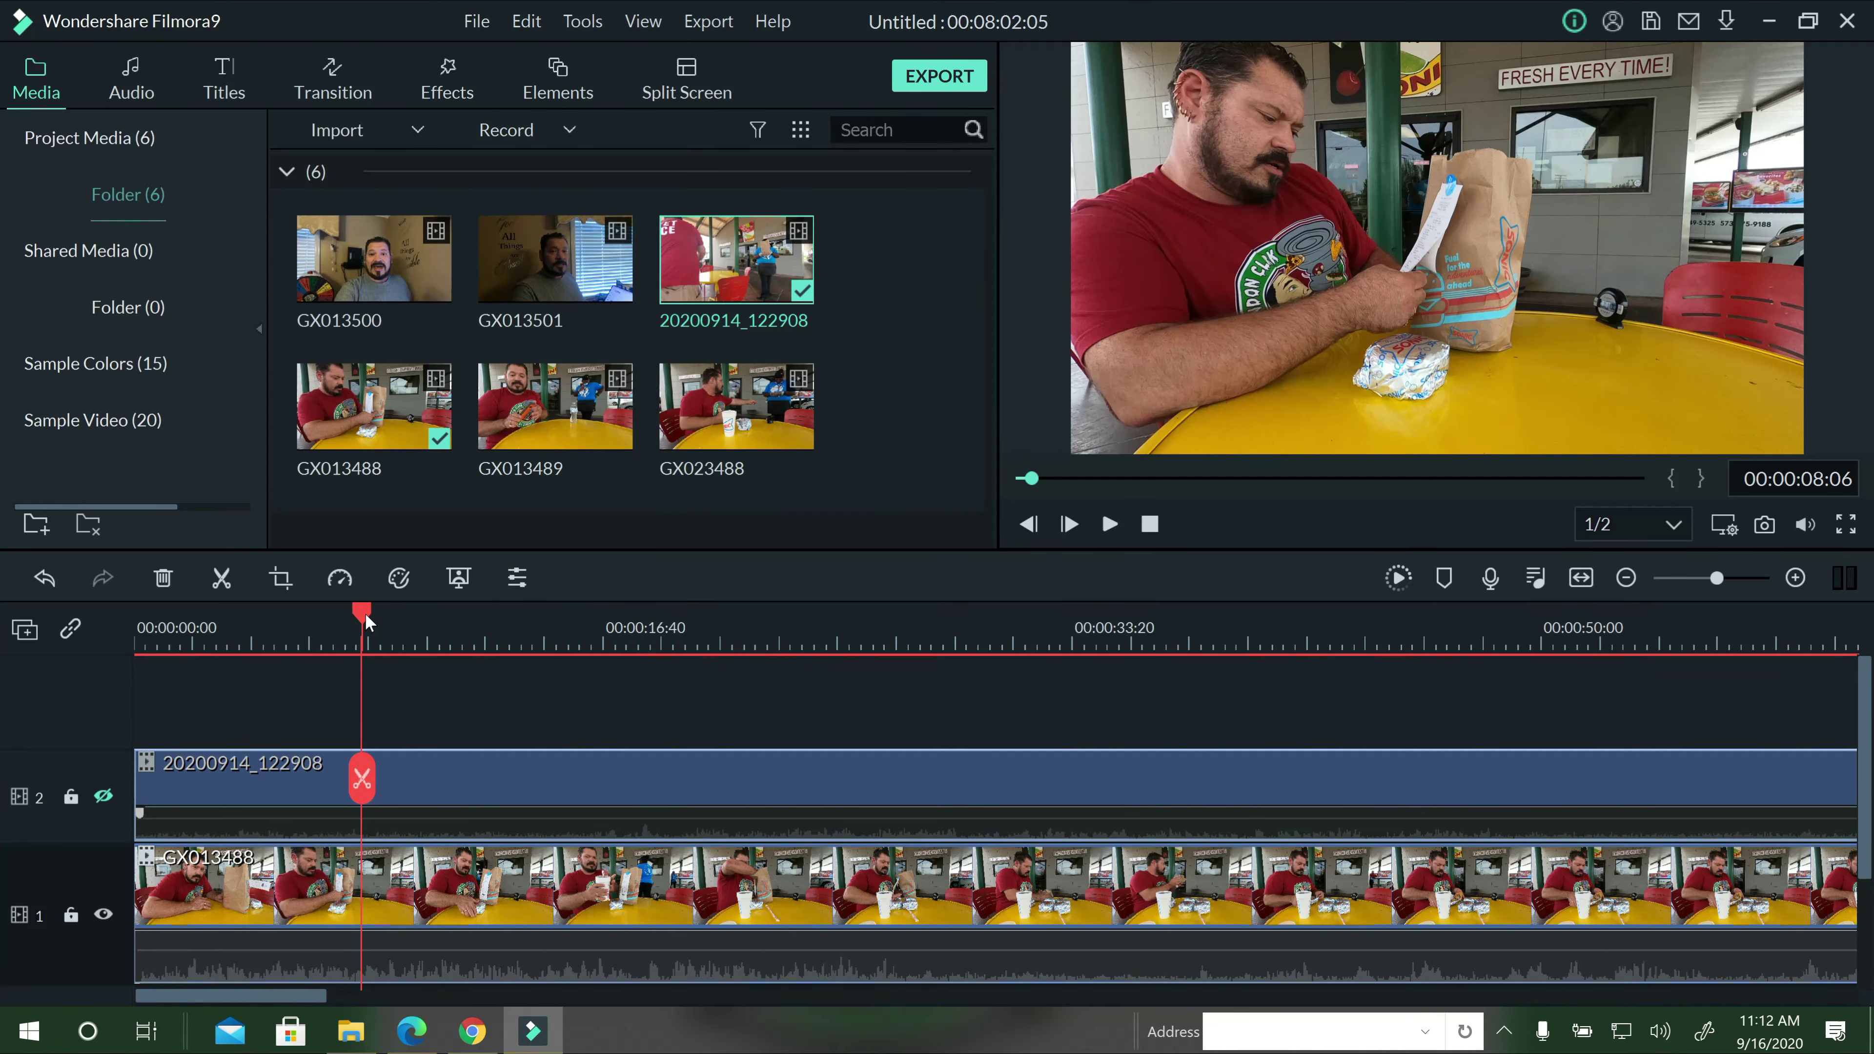
Split the GX013488 clip at 00:00:15:49, where the cup is handled, and show track 2 again.
drag(438, 626, 575, 655)
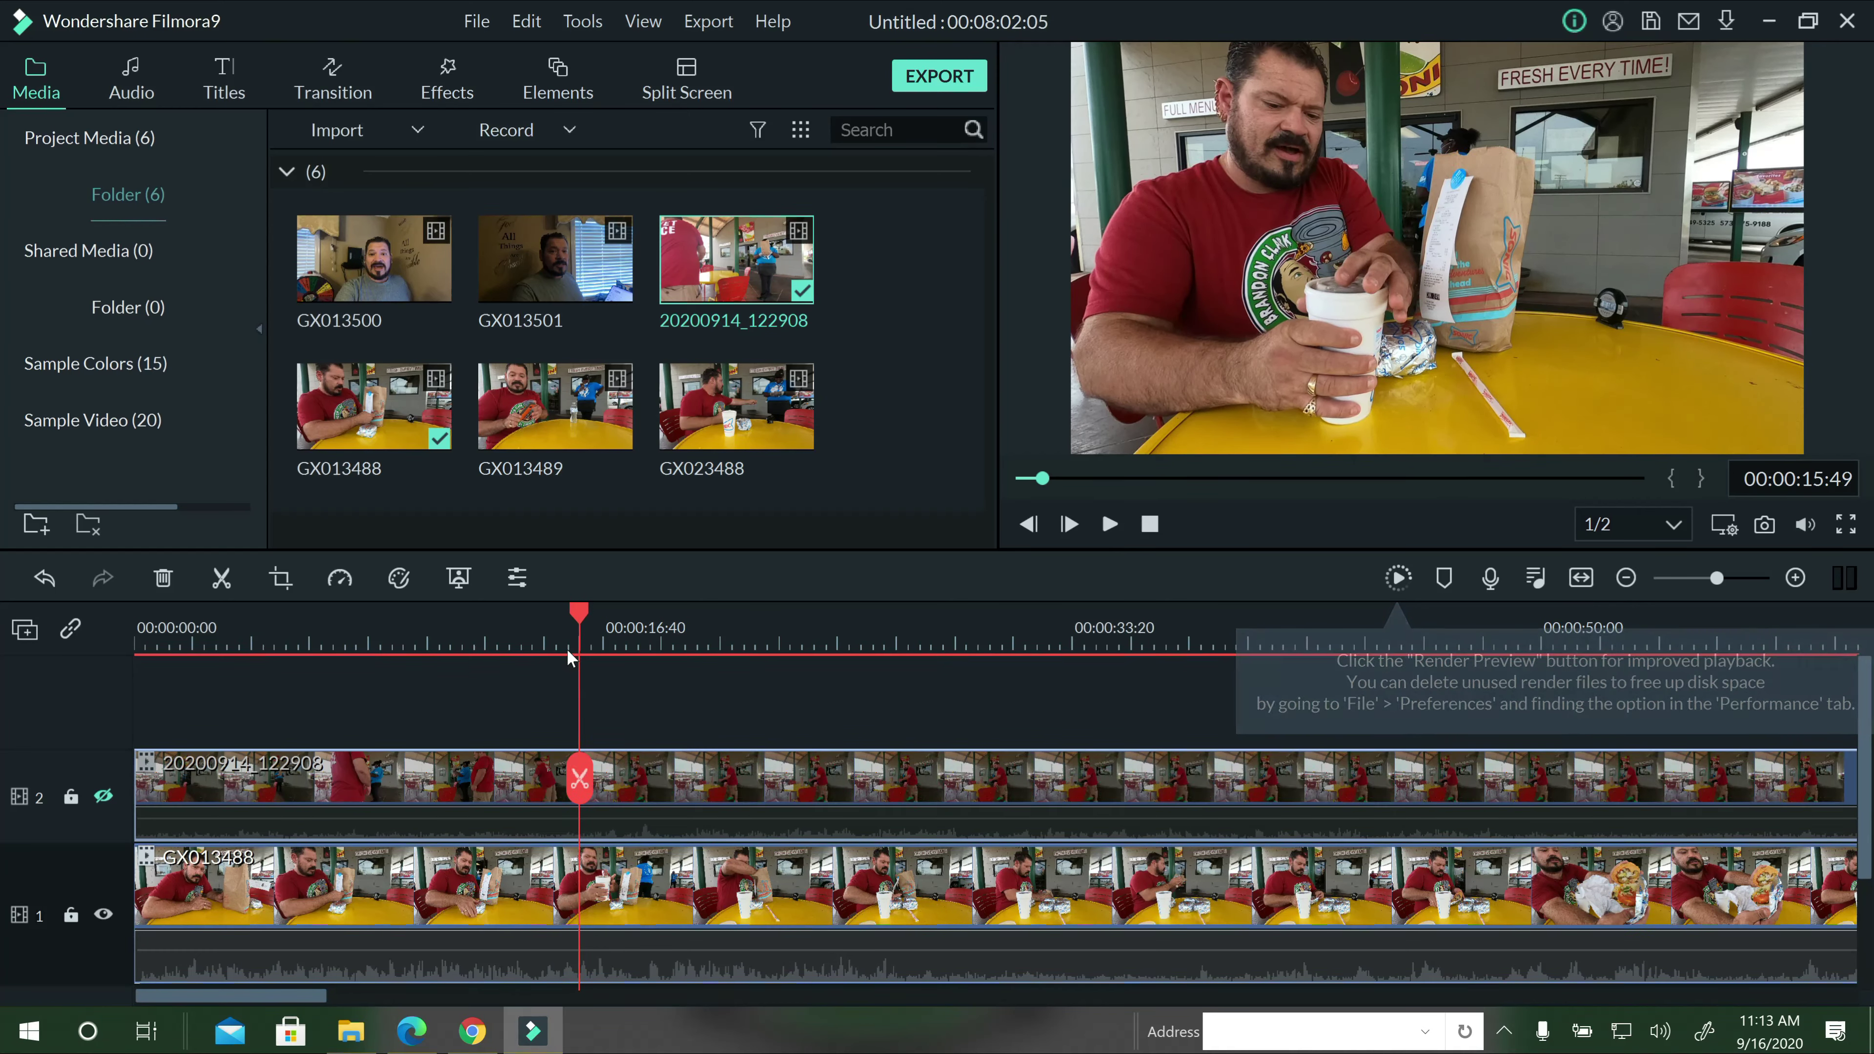
click(547, 890)
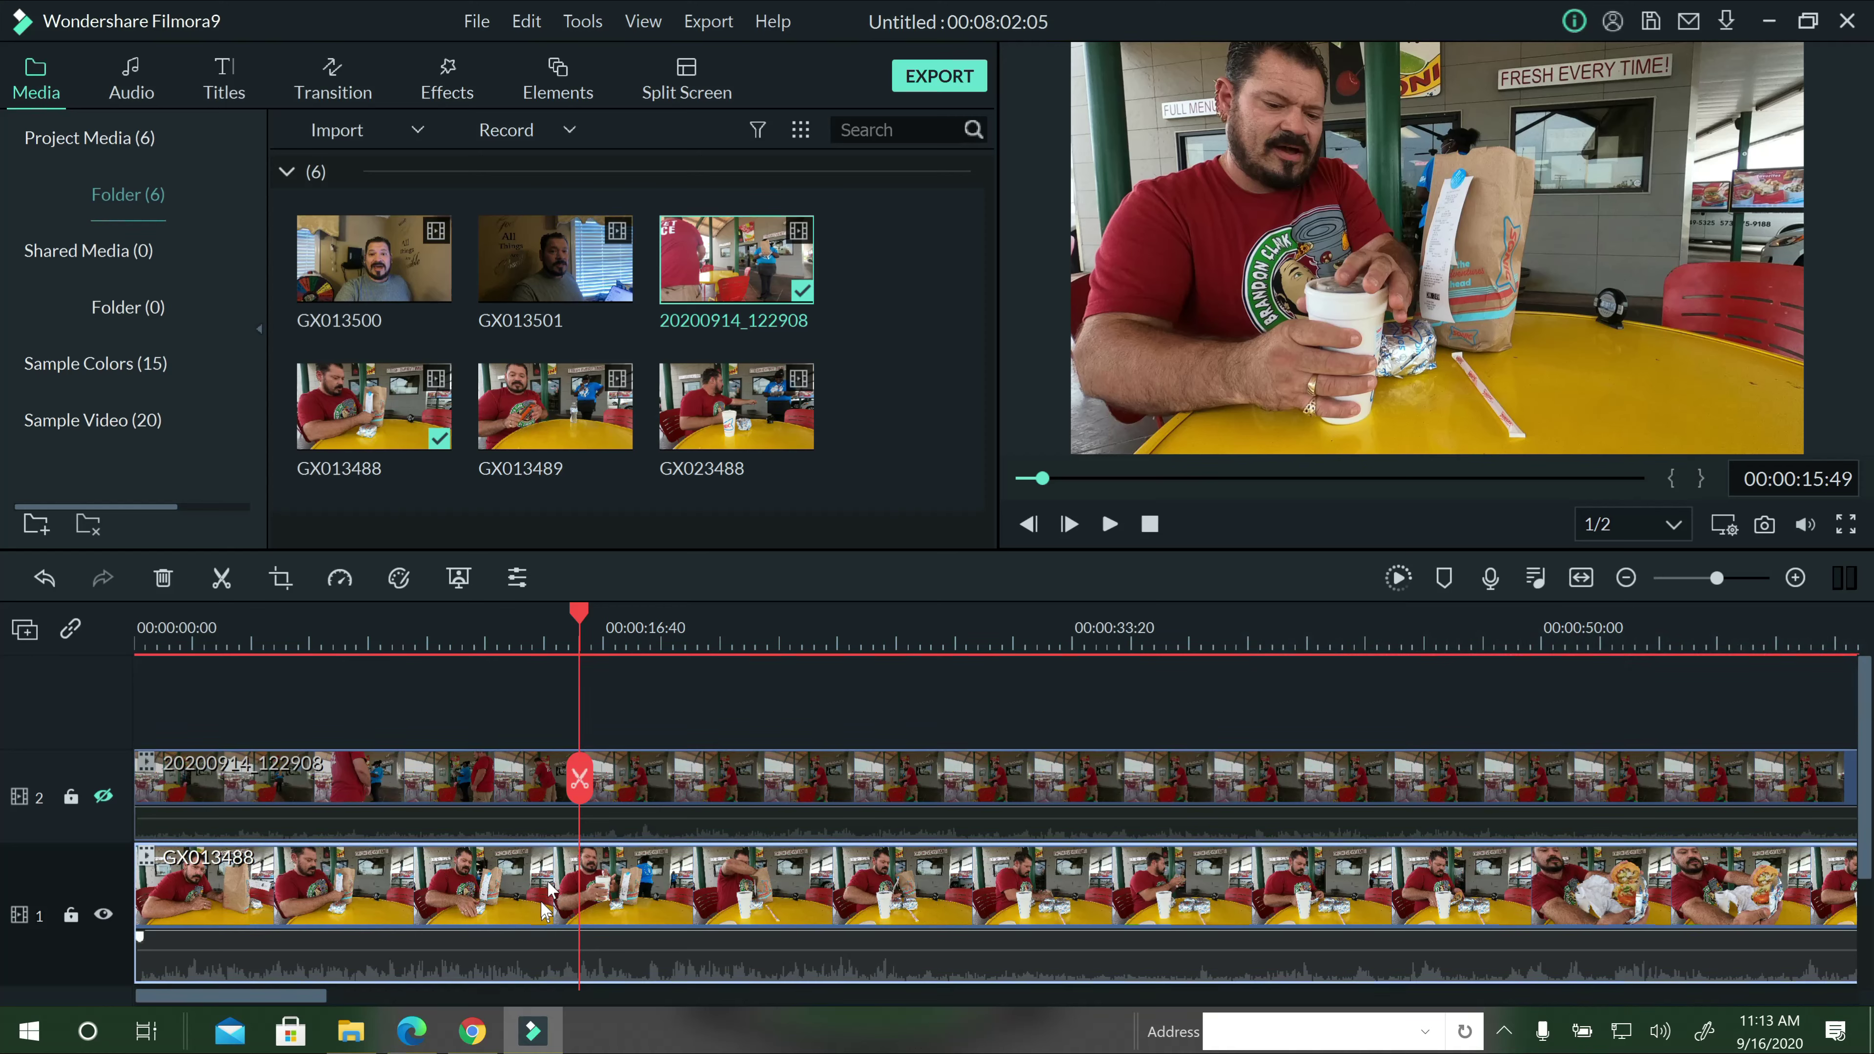
click(580, 778)
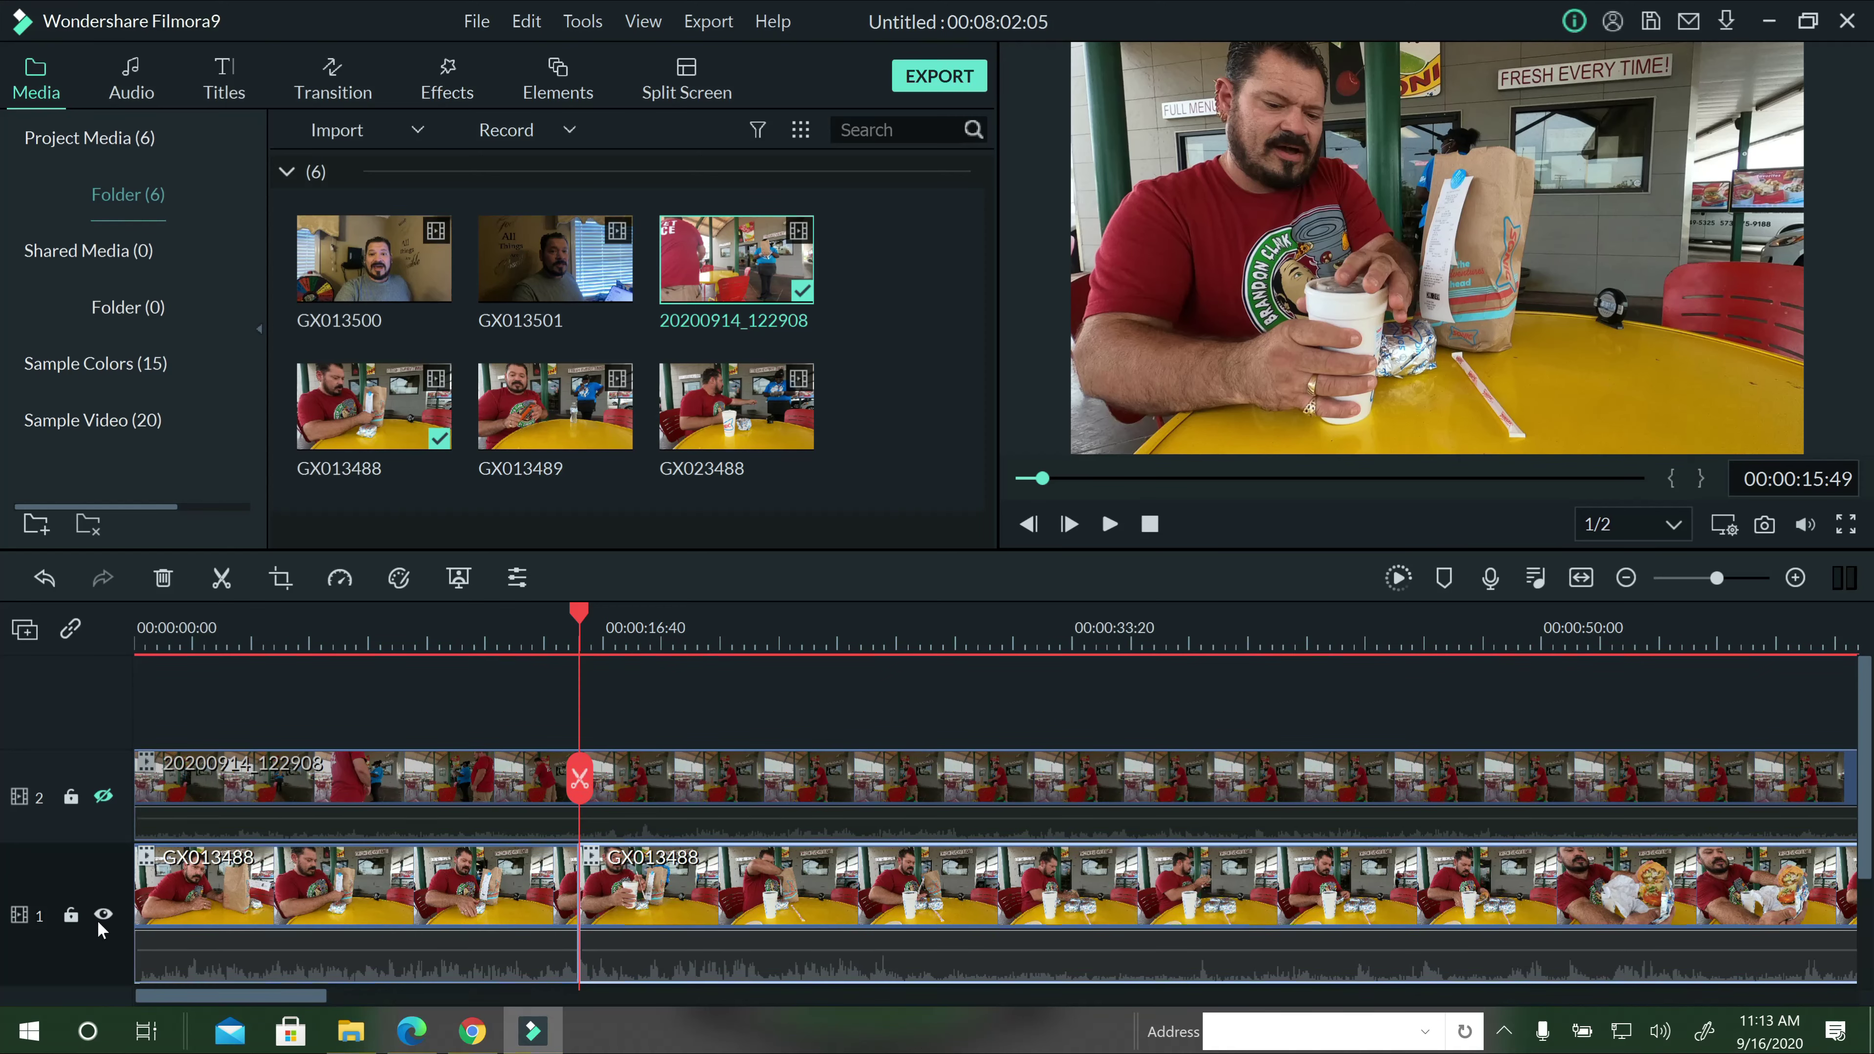
click(102, 797)
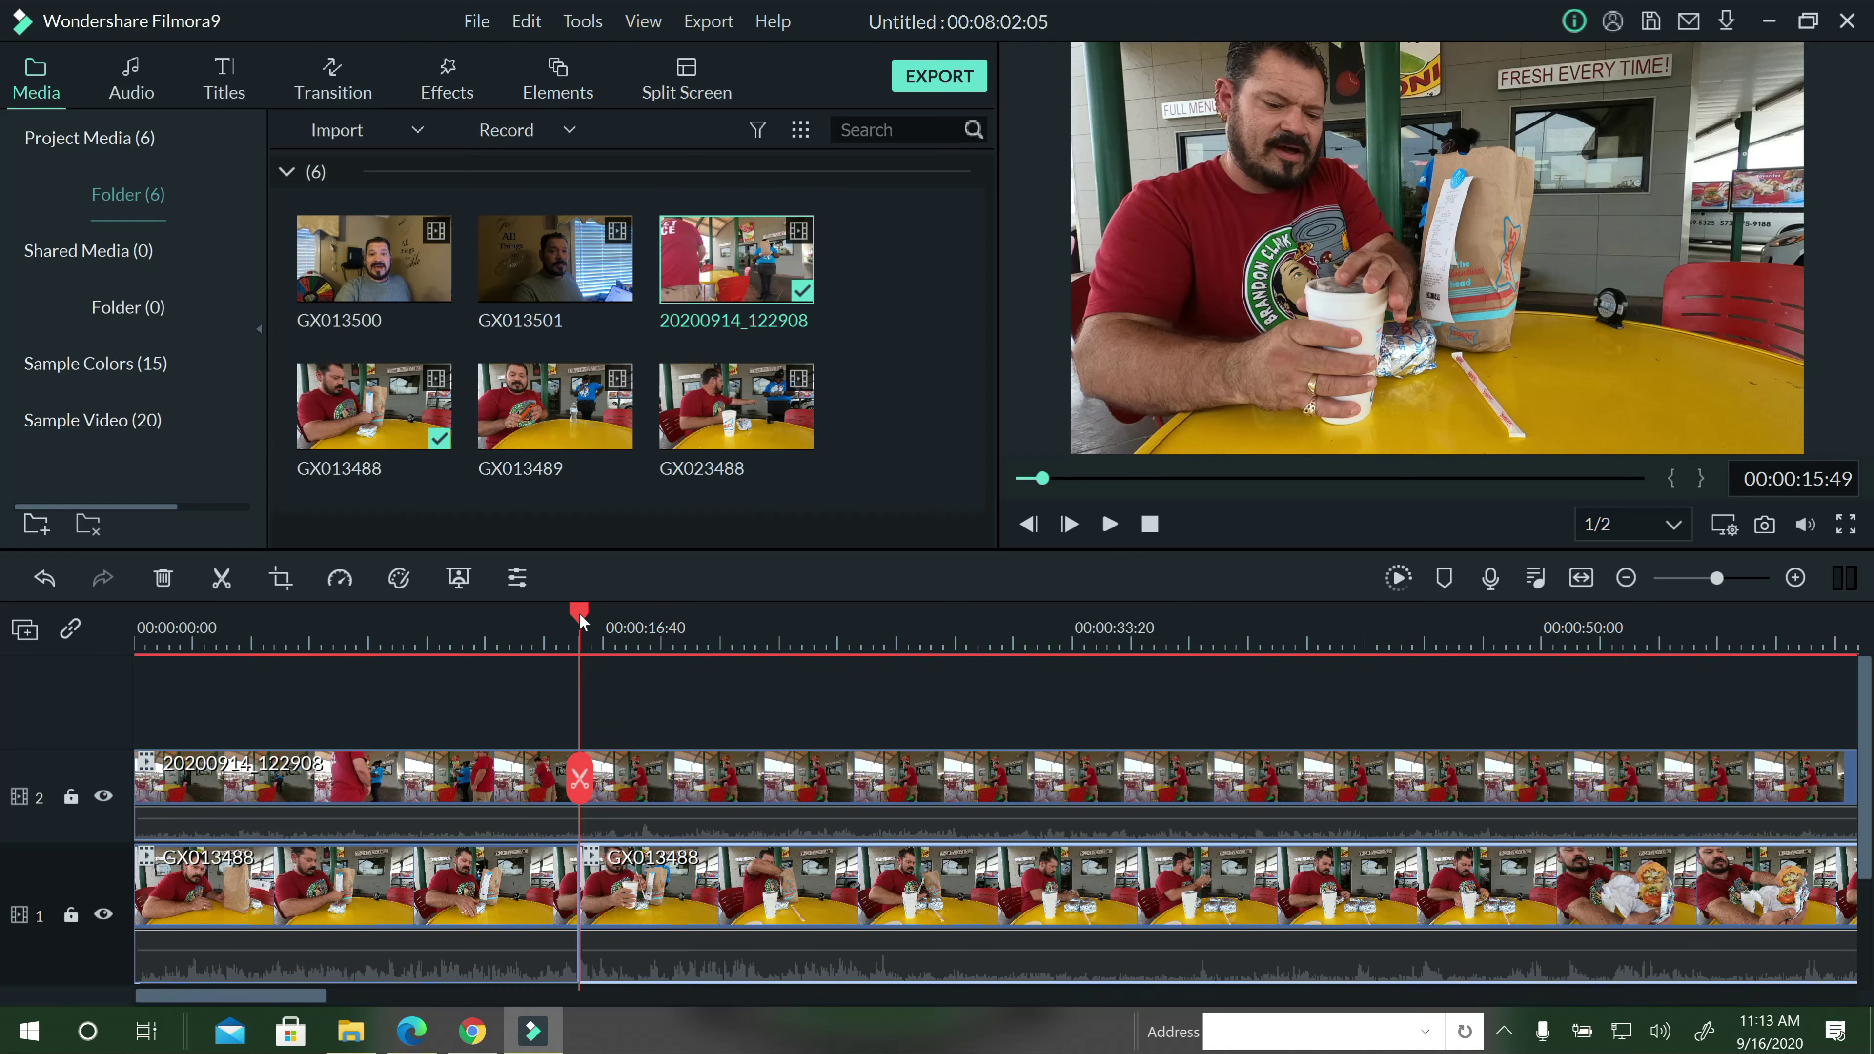
Step through the 20200914_122908 footage to look for the moment matching the cut in GX013488.
click(514, 631)
click(640, 652)
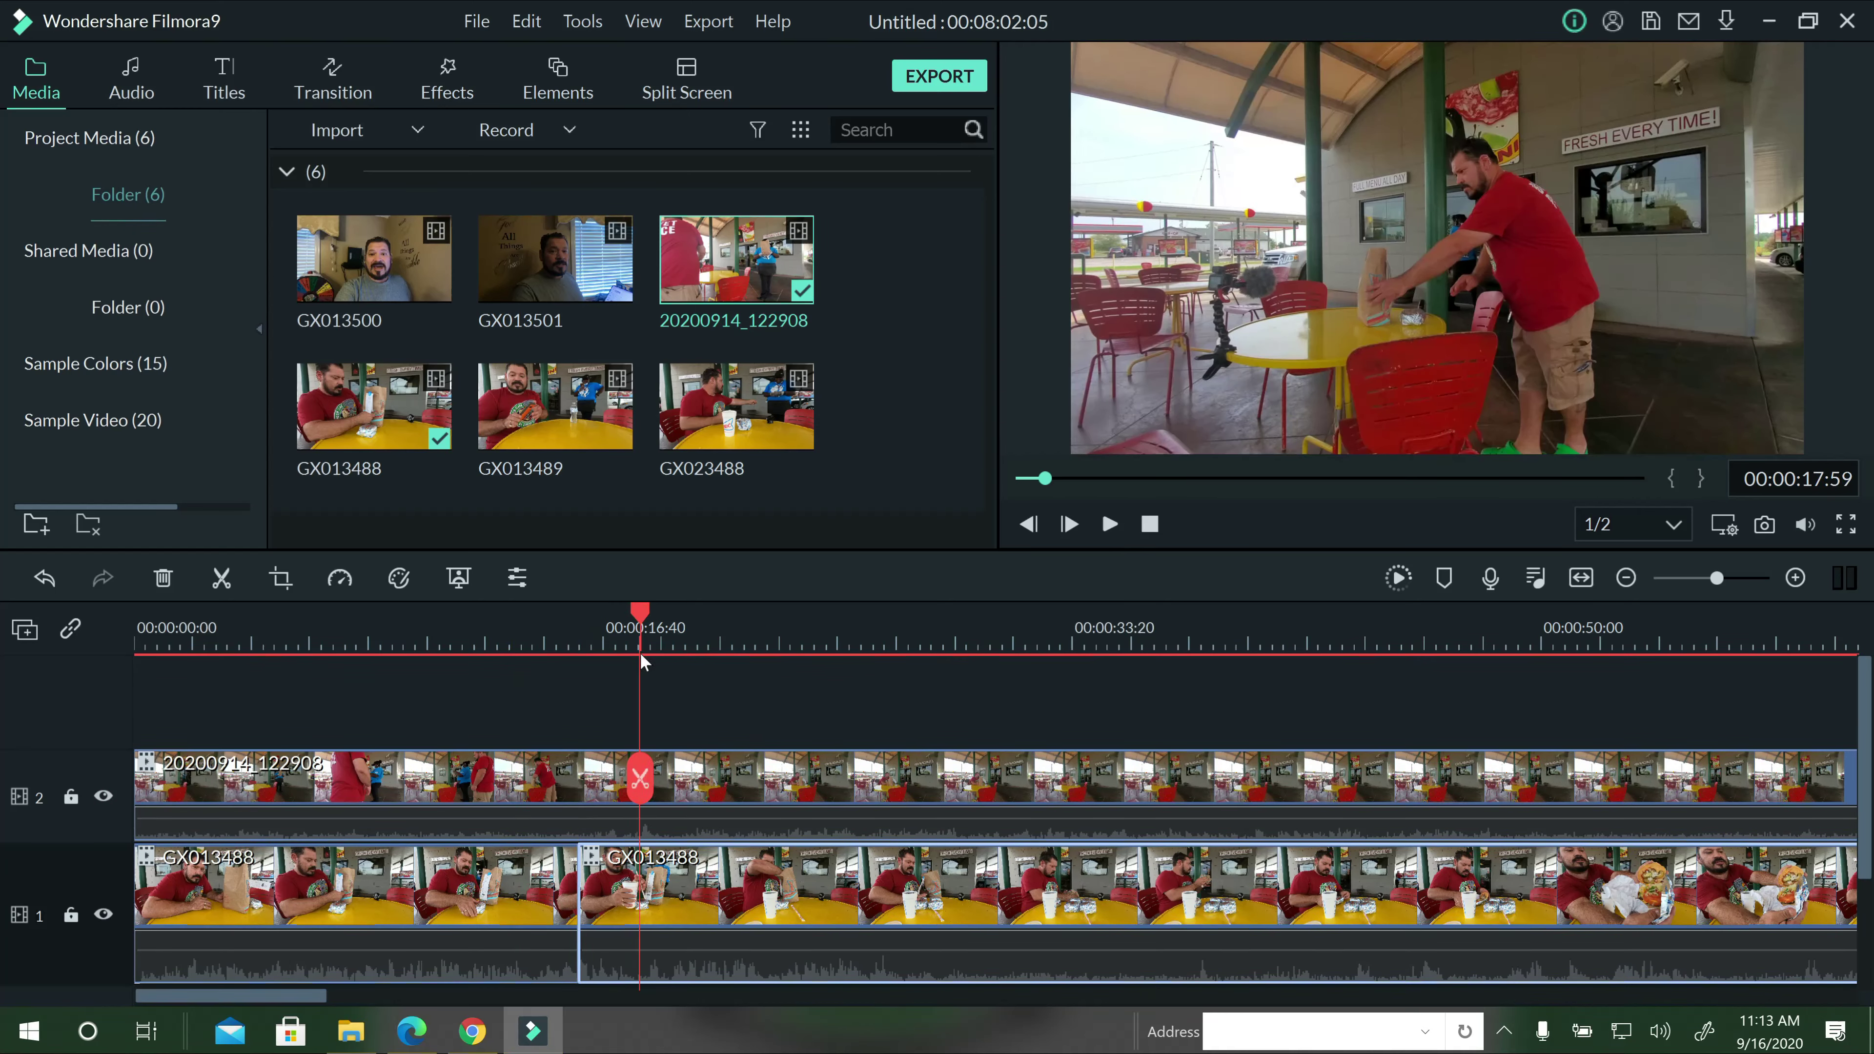
click(817, 636)
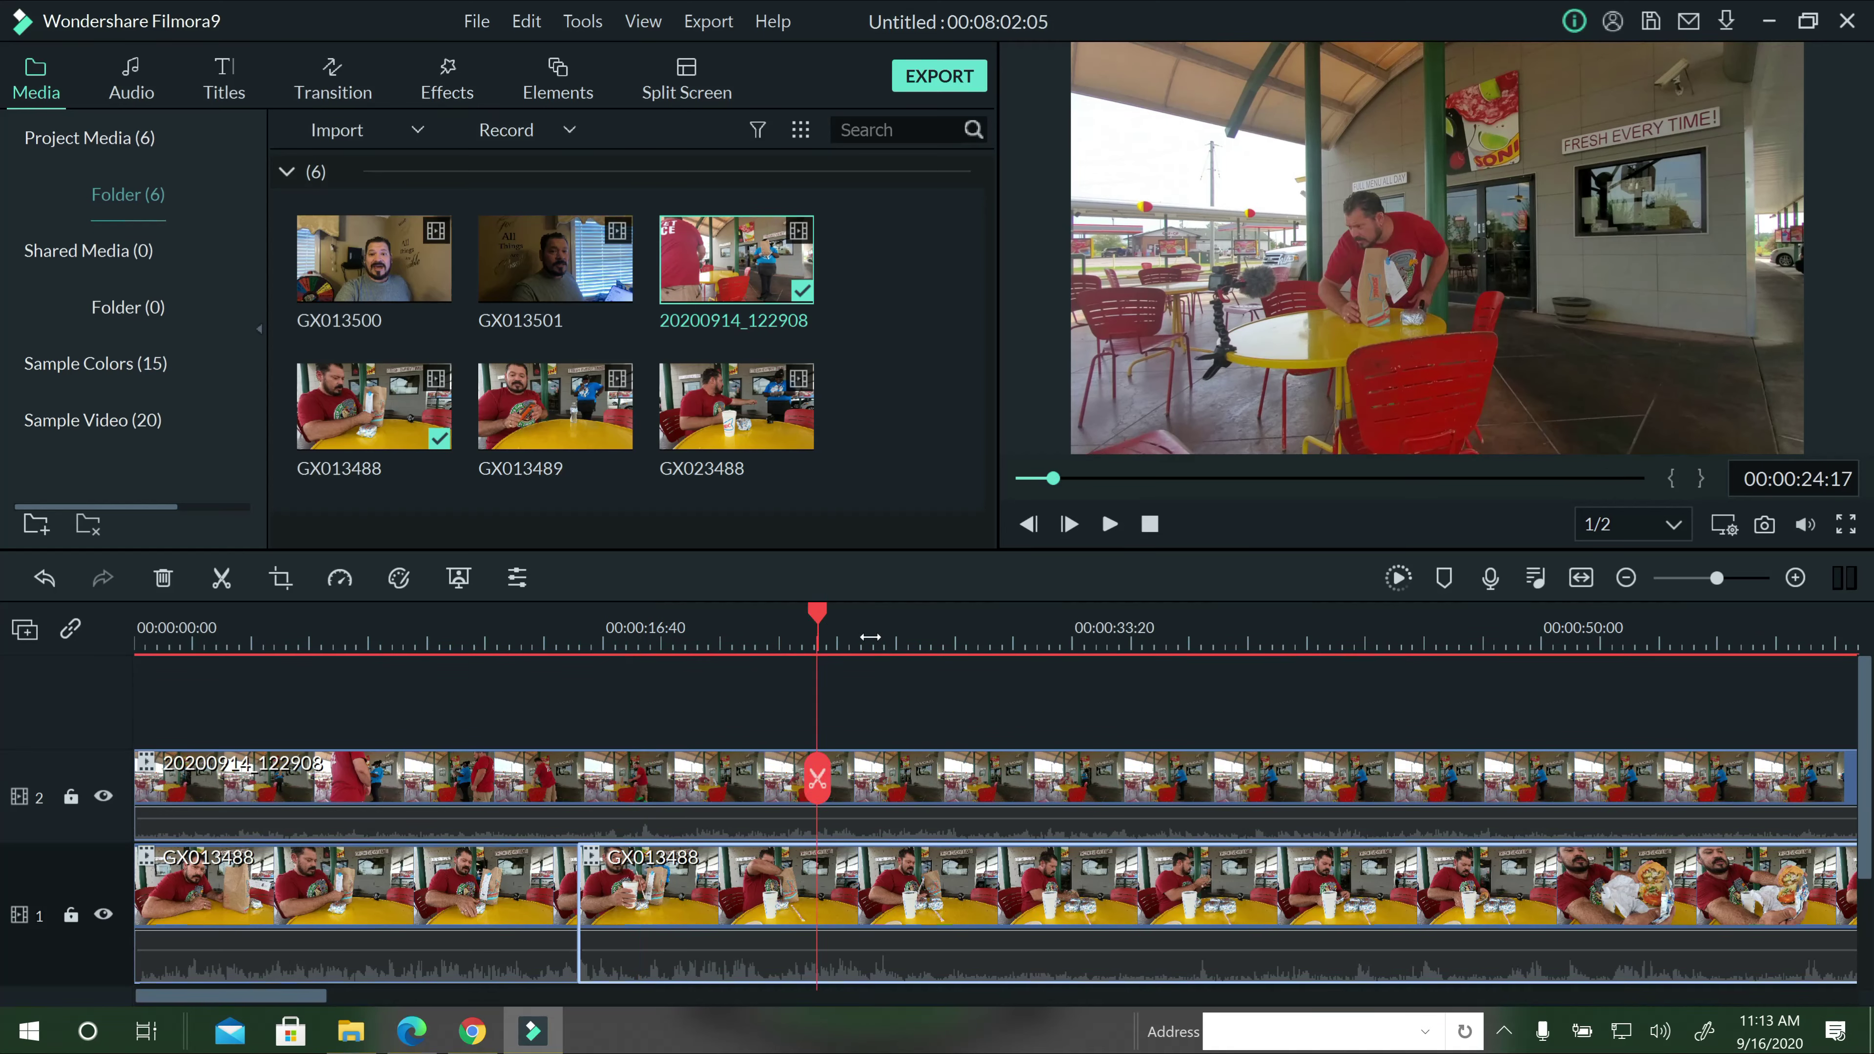
click(1082, 649)
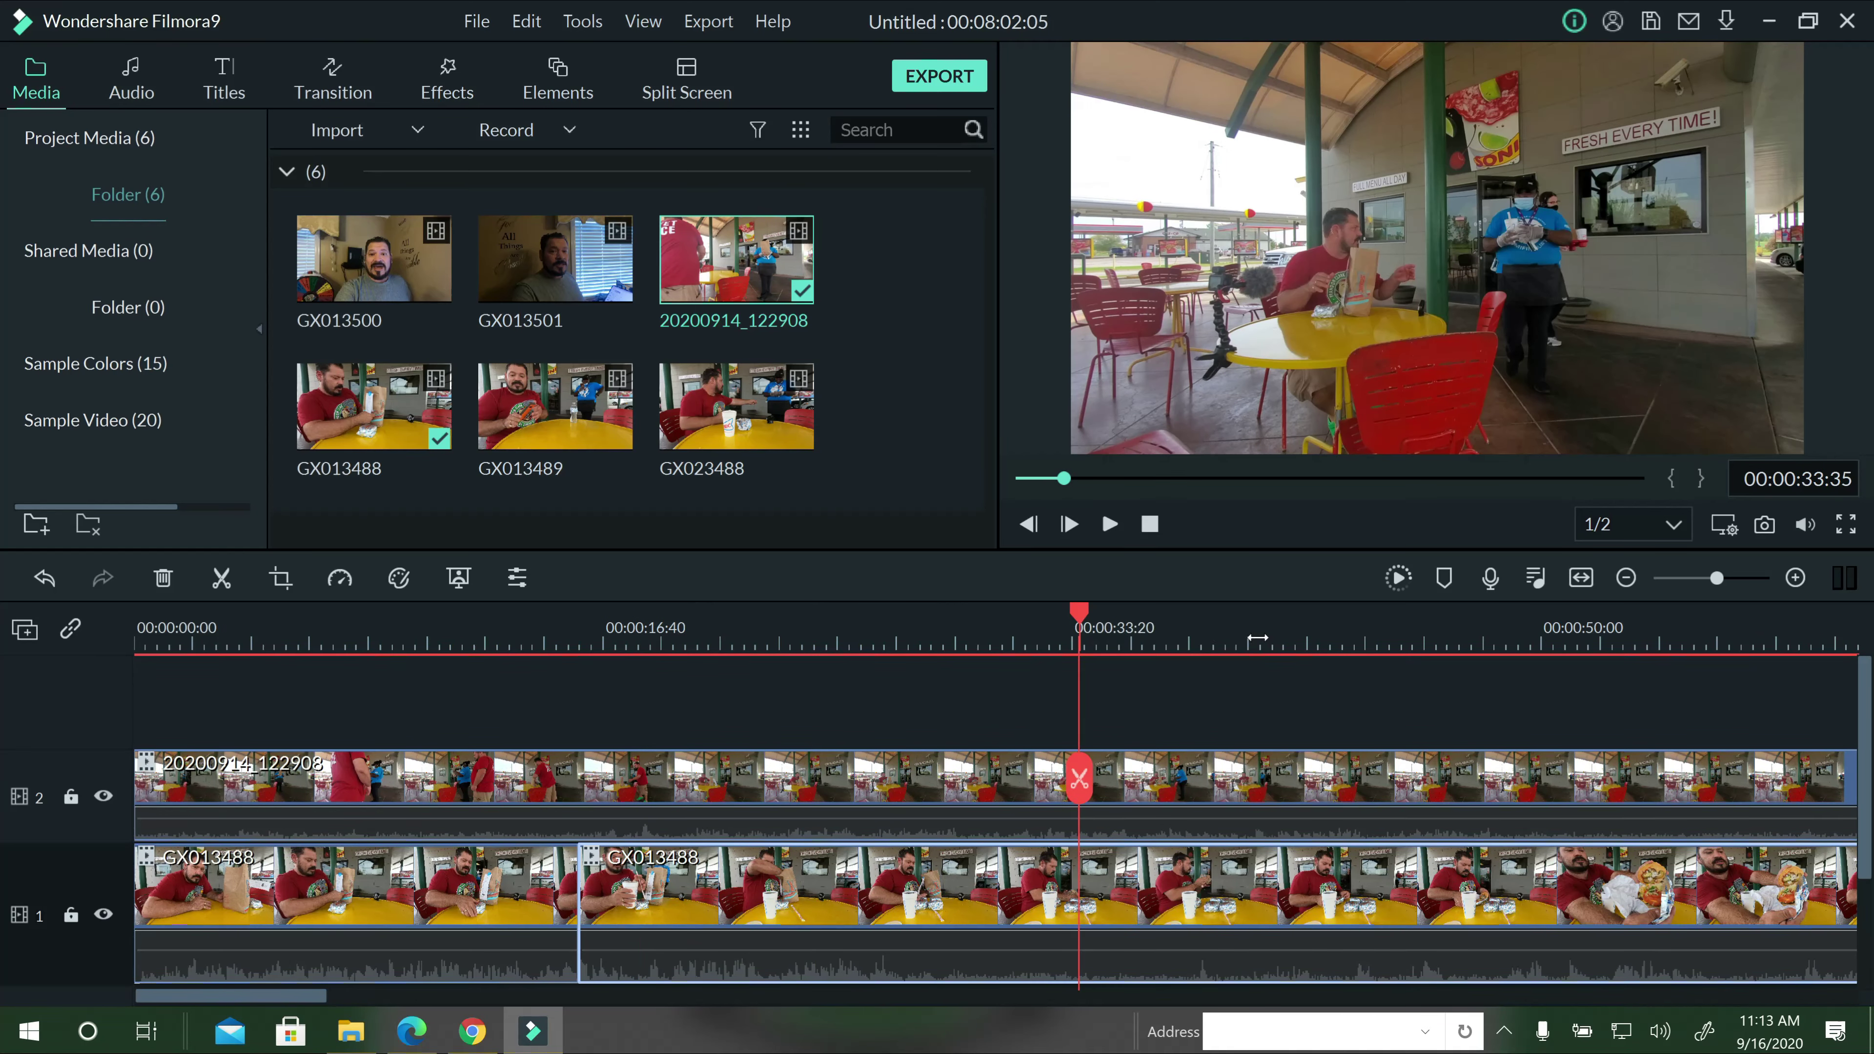
scroll(1119, 629, down, 2)
click(1119, 629)
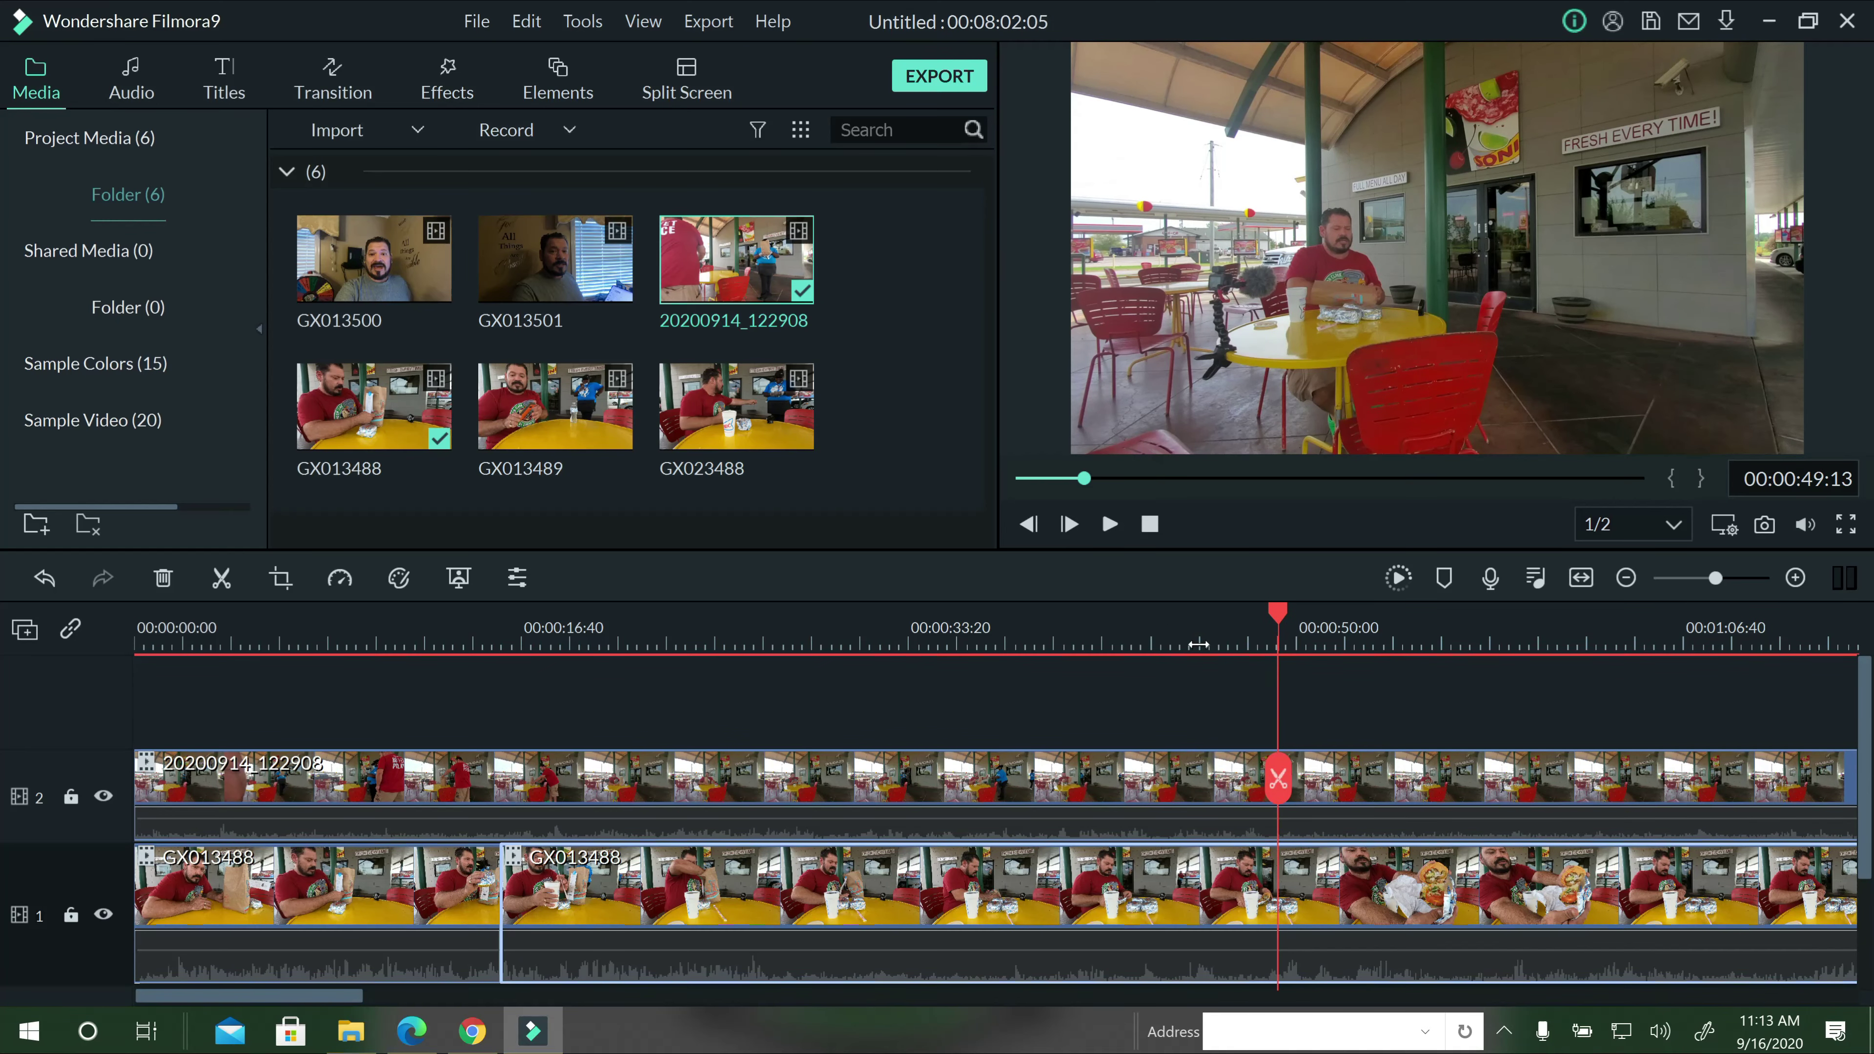
scroll(1172, 632, down, 3)
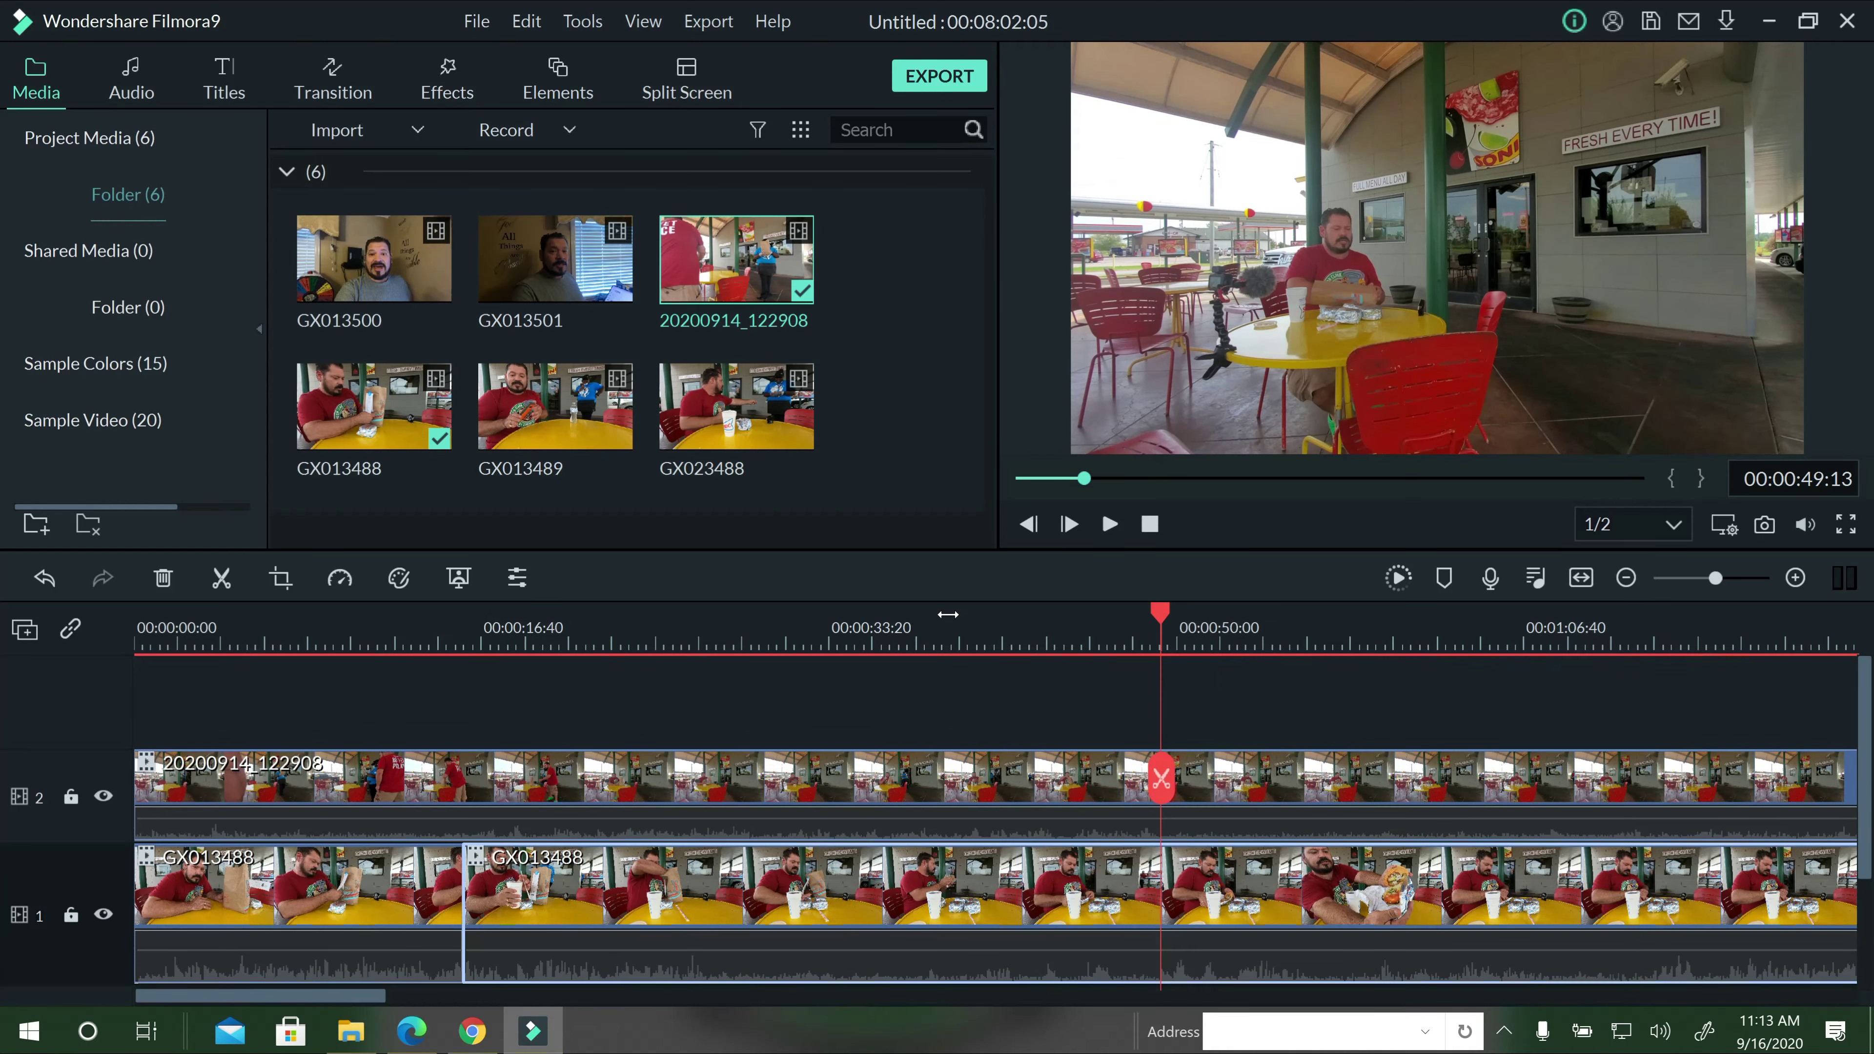
click(906, 628)
click(921, 612)
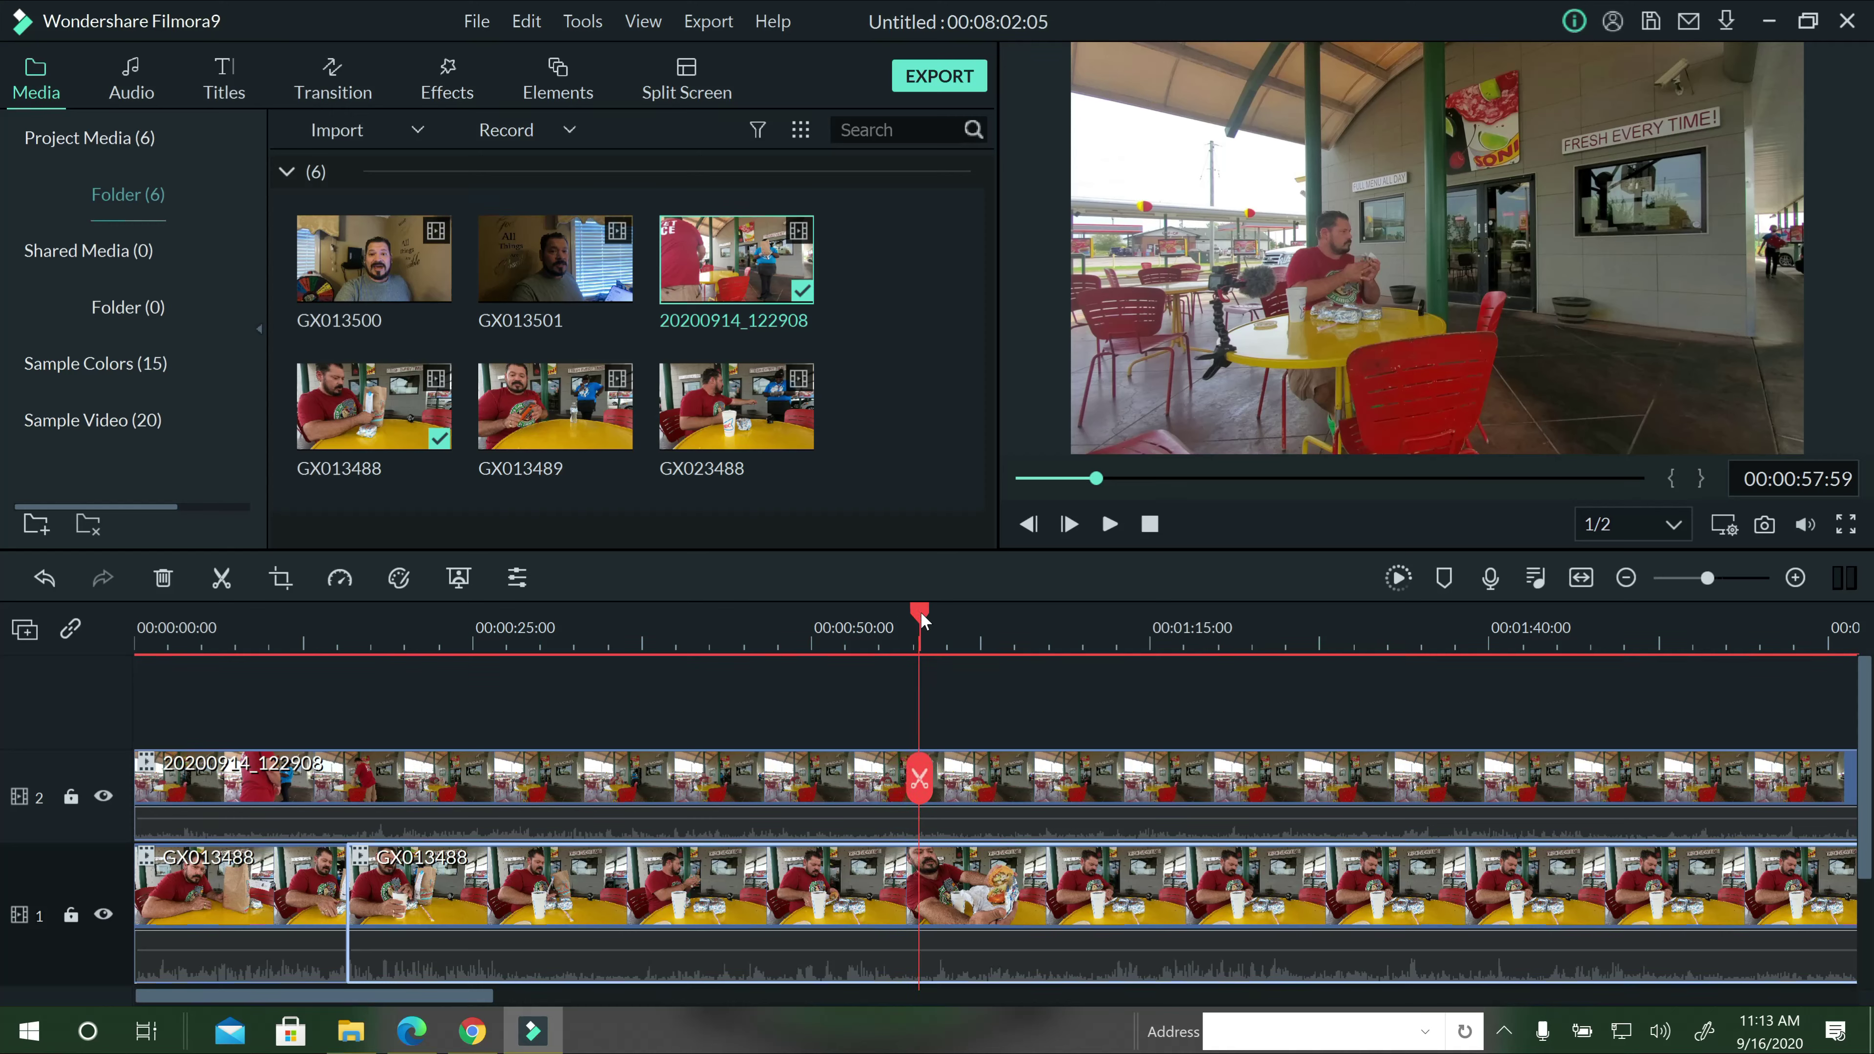
key(Right)
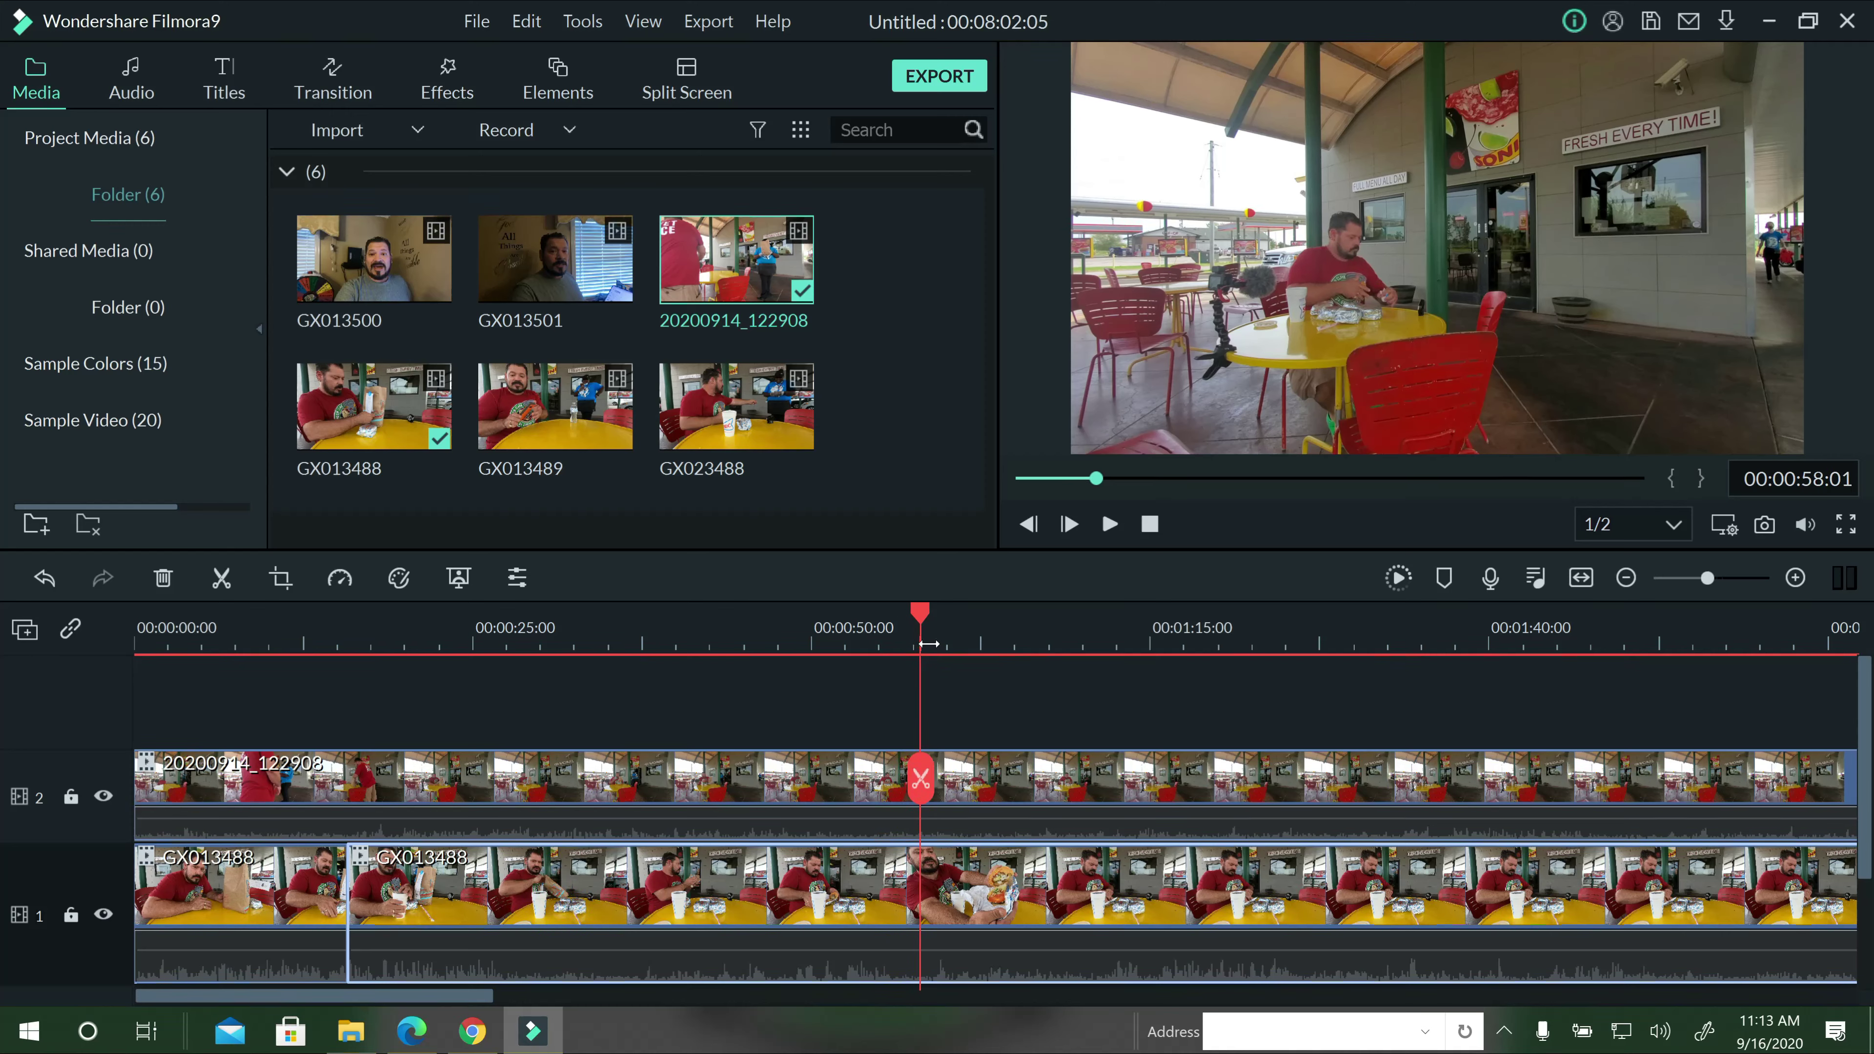
key(Right)
key(Right)
key(Right)
key(Right)
key(Right)
key(Right)
key(Right)
key(Right)
key(Right)
key(Right)
key(Right)
key(Right)
key(Right)
key(Right)
key(Right)
key(Right)
key(Right)
key(Right)
key(Right)
key(Right)
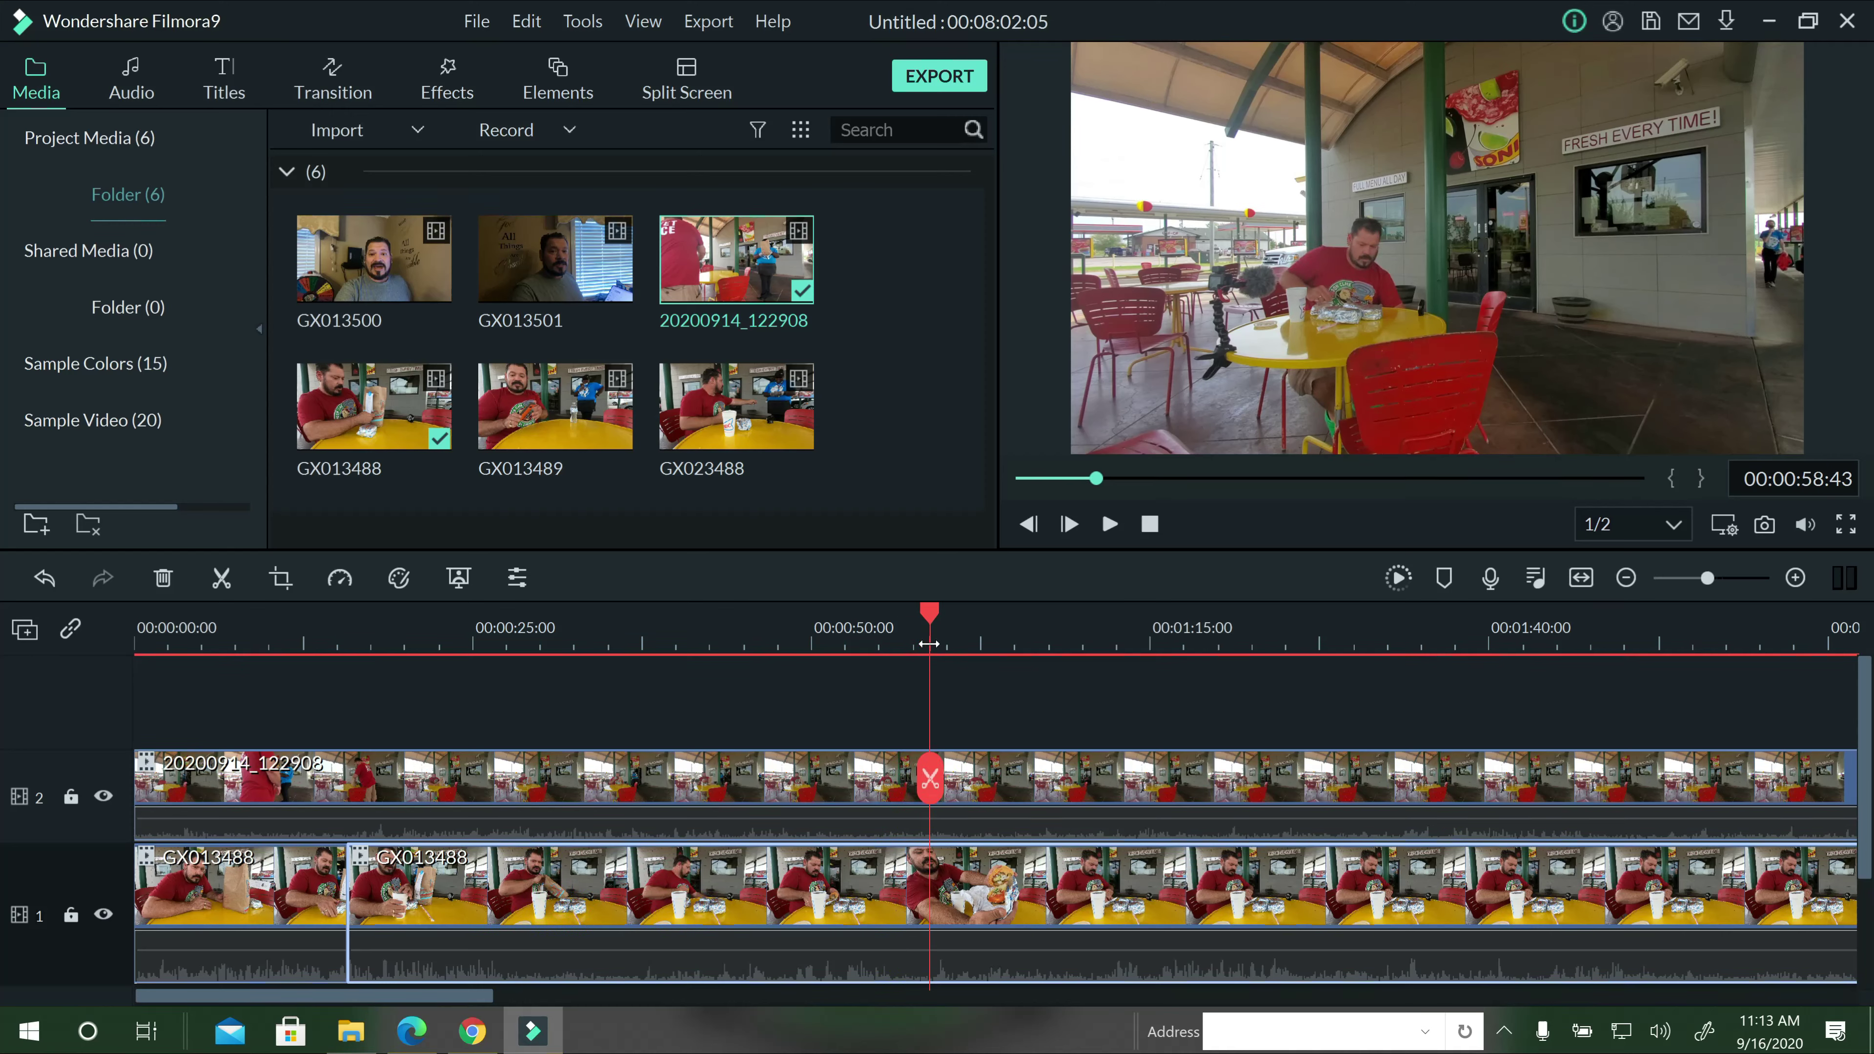
key(Right)
key(Right)
key(Right)
key(Right)
key(Right)
key(Right)
key(Right)
key(Right)
key(Right)
key(Right)
key(Right)
key(Right)
key(Right)
key(Right)
key(Right)
key(Right)
key(Right)
key(Right)
key(Right)
key(Right)
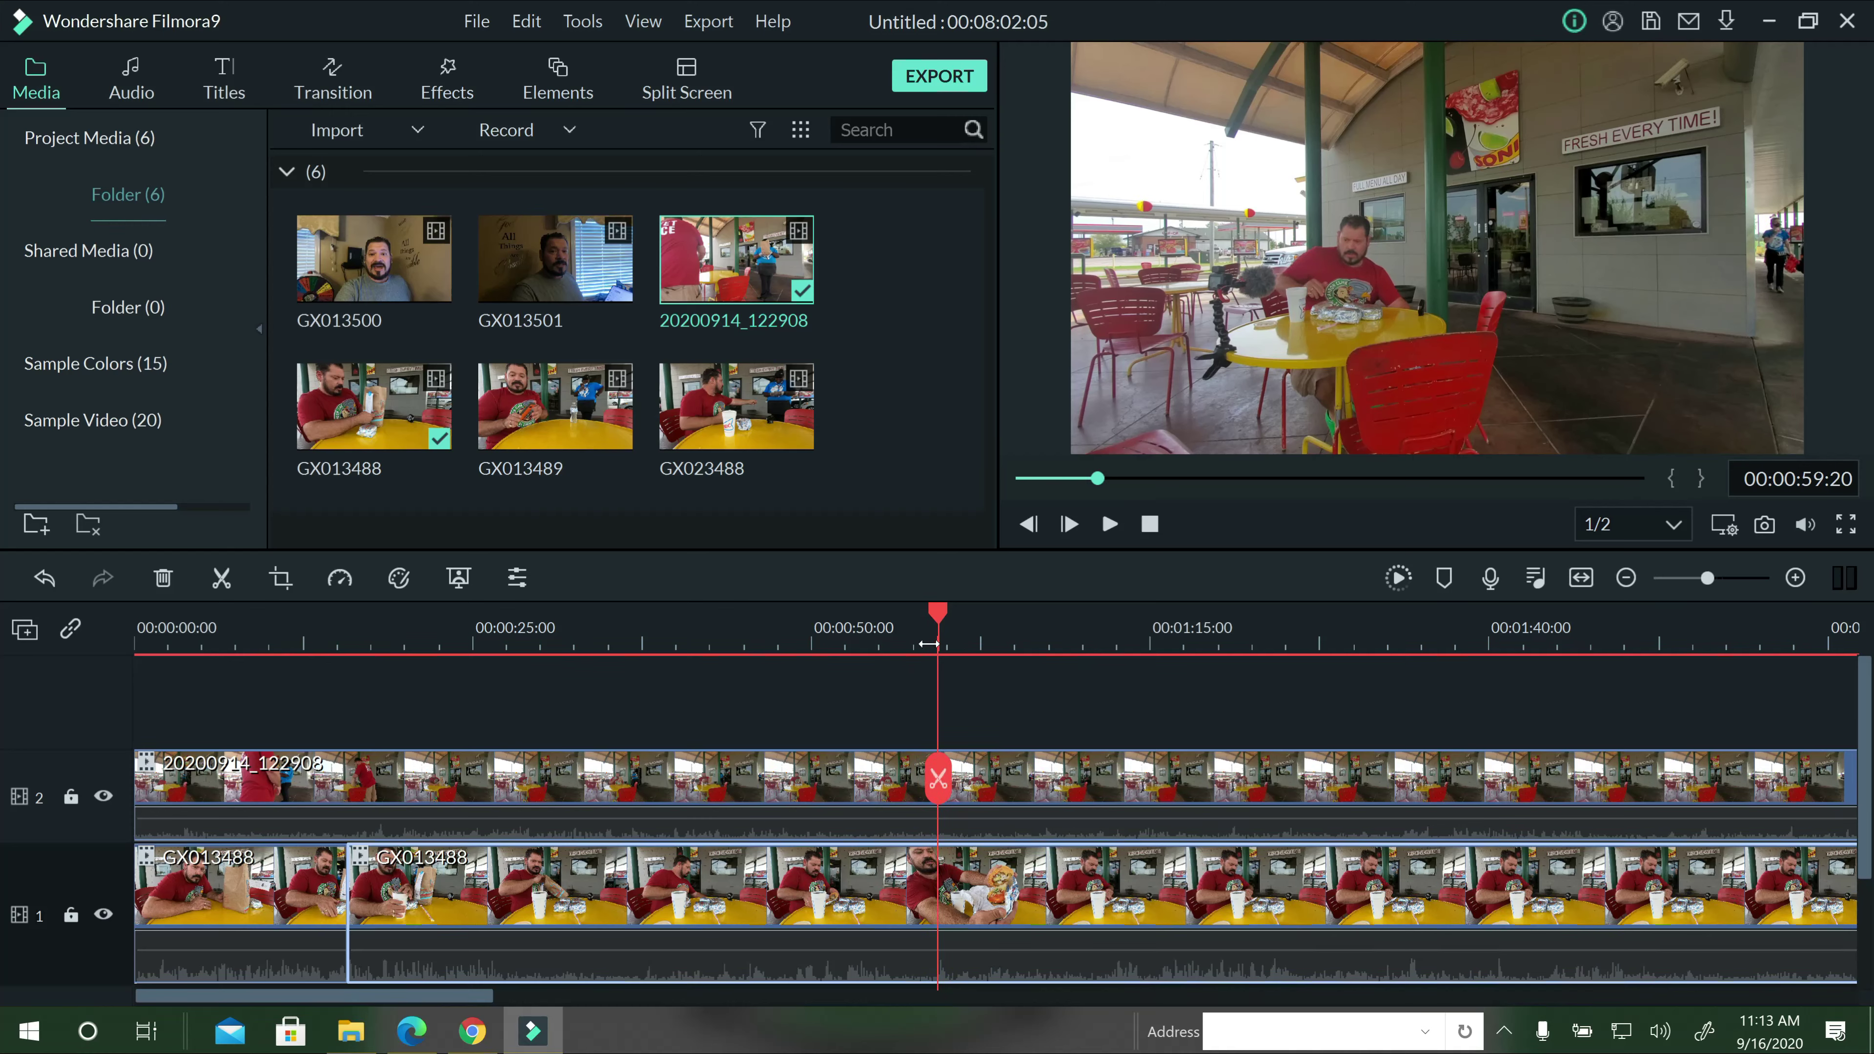
key(Right)
key(Right)
key(Right)
key(Right)
key(Right)
key(Right)
key(Right)
key(Right)
key(Right)
key(Right)
key(Right)
key(Right)
key(Right)
key(Right)
key(Right)
key(Right)
key(Right)
key(Right)
key(Right)
key(Right)
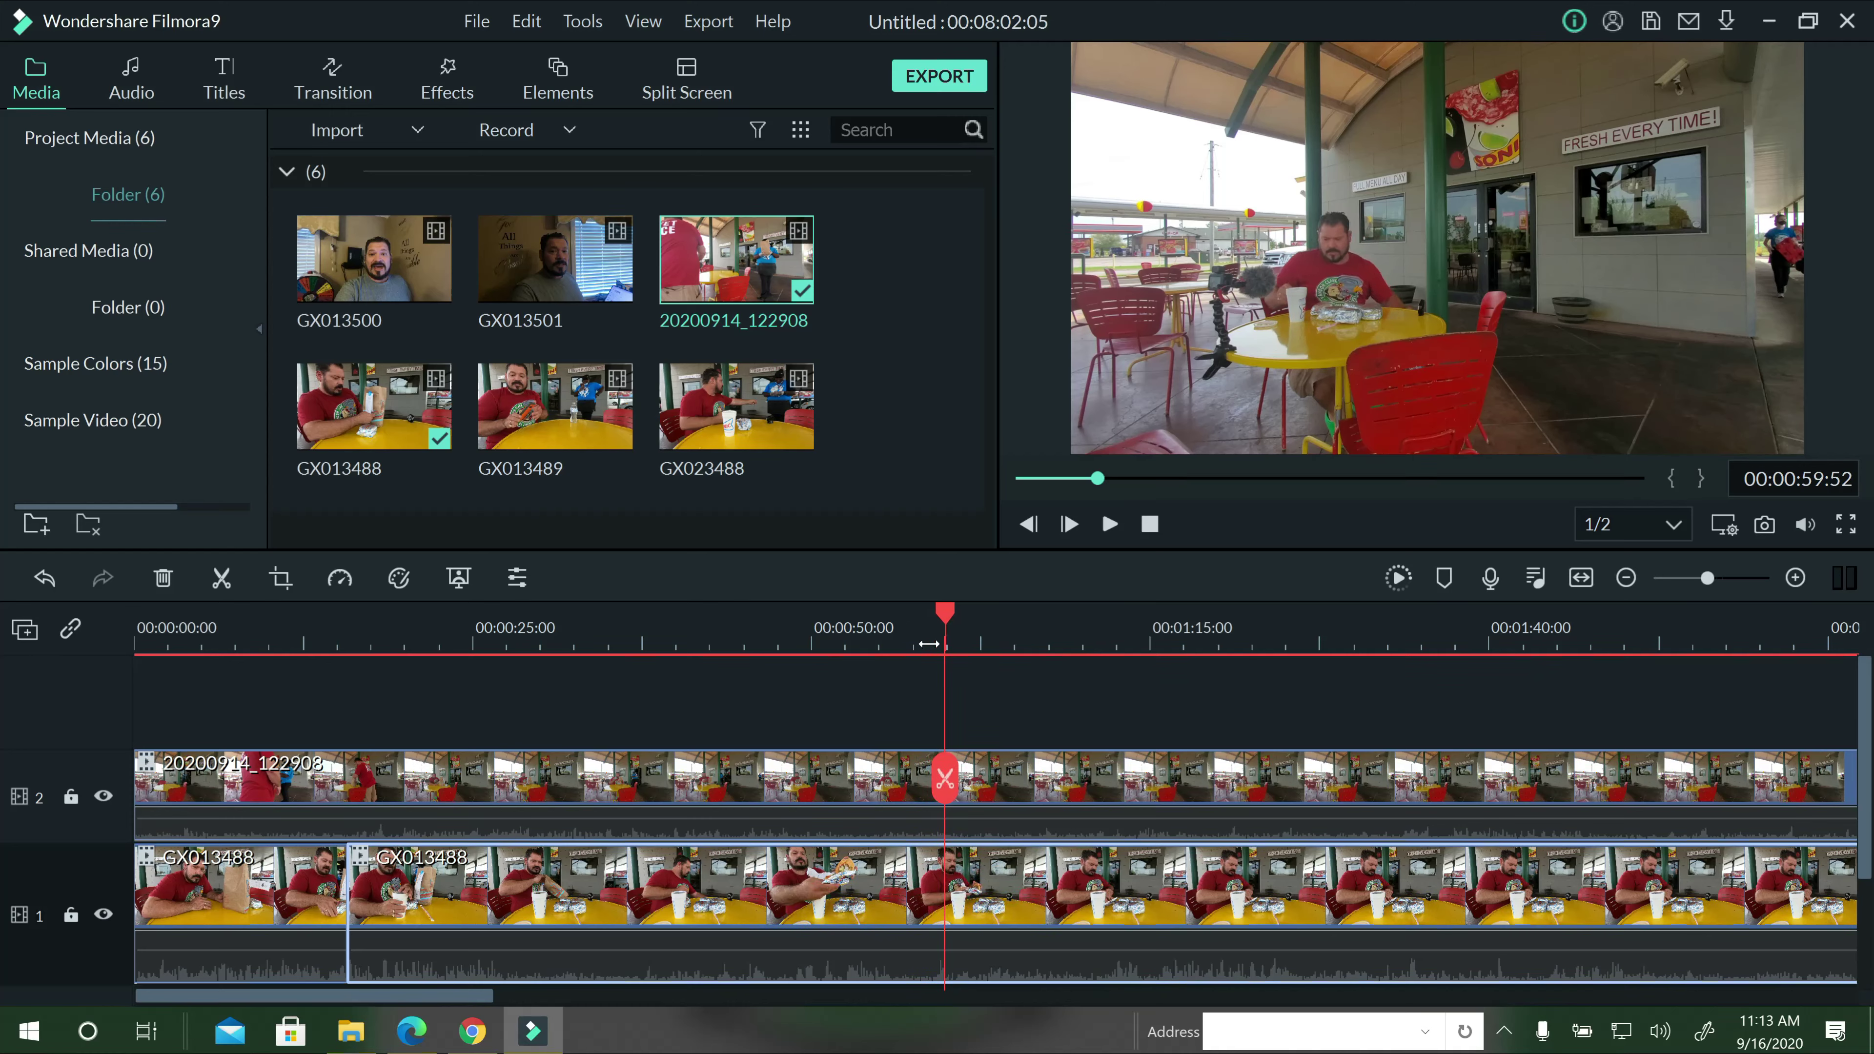
key(Right)
key(Right)
key(Right)
key(Right)
key(Right)
key(Right)
key(Right)
key(Right)
key(Right)
key(Right)
key(Right)
key(Right)
key(Right)
key(Right)
key(Right)
key(Right)
key(Right)
key(Right)
key(Right)
key(Right)
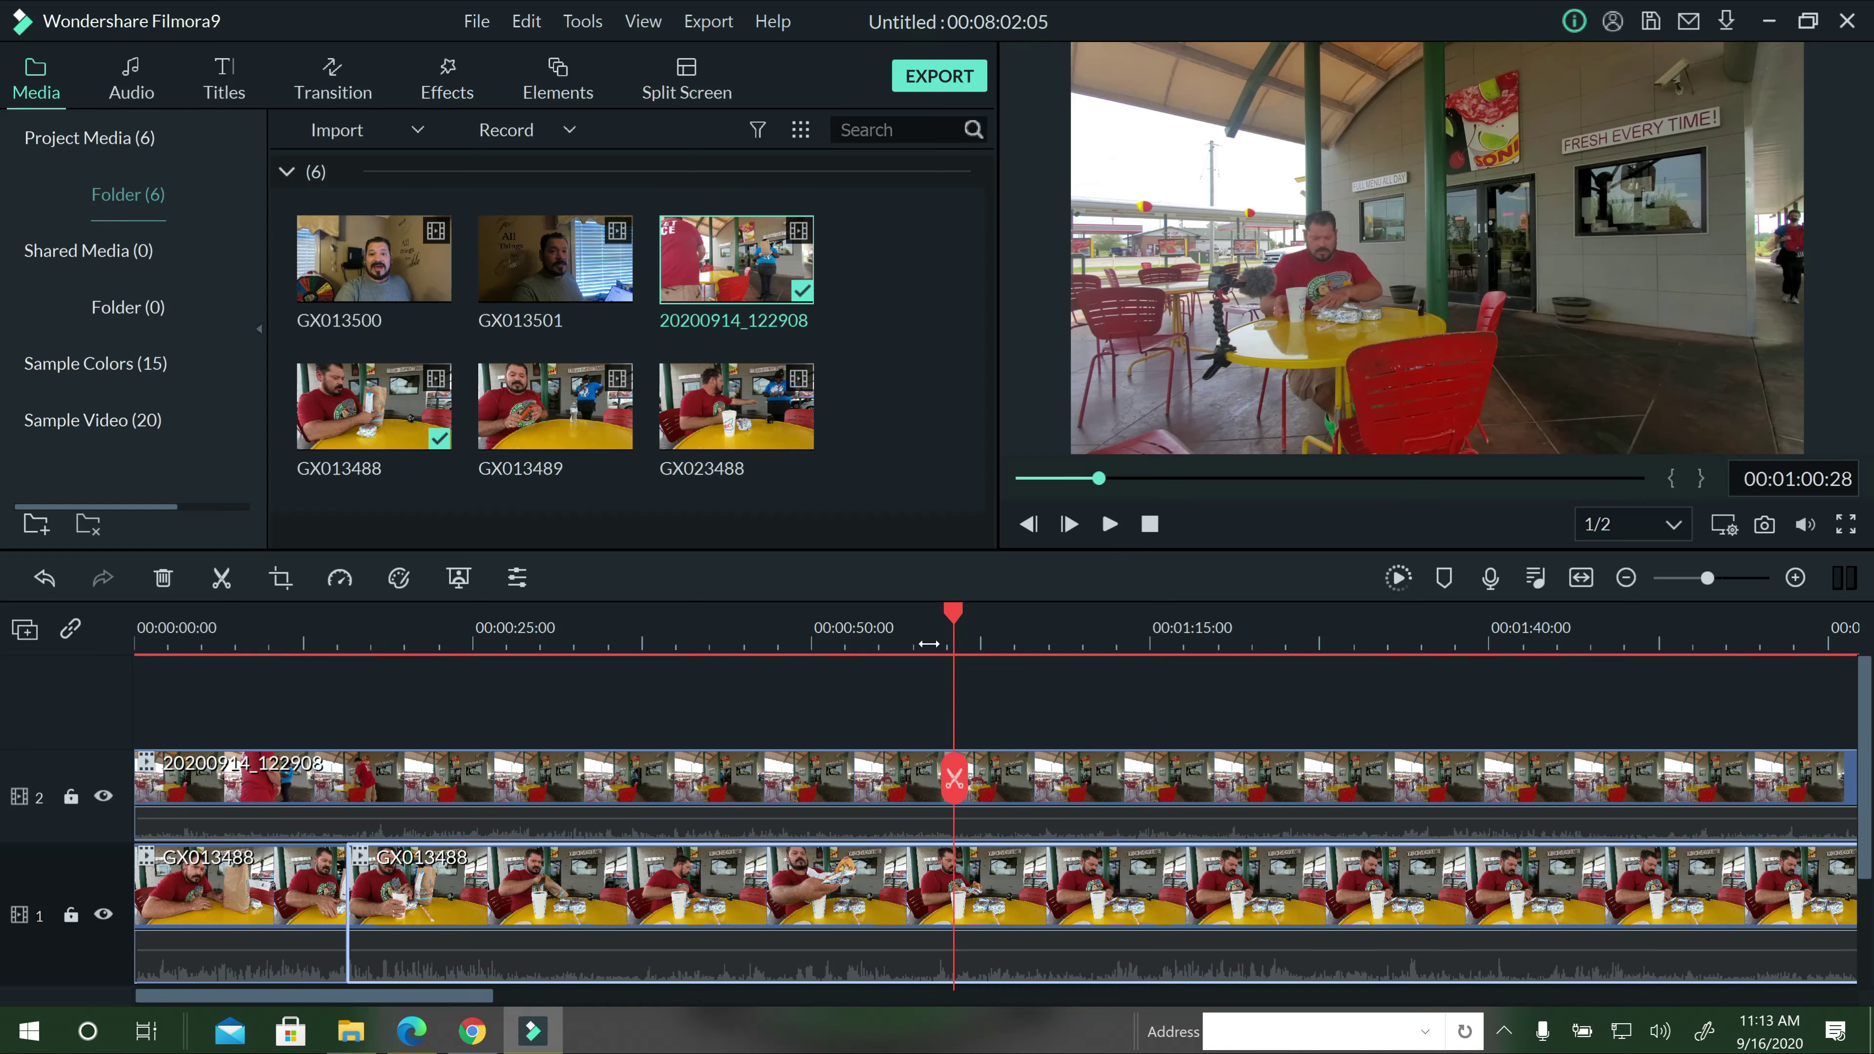
key(Right)
key(Right)
key(Right)
key(Right)
key(Right)
key(Right)
key(Right)
key(Right)
key(Right)
key(Right)
key(Right)
key(Right)
key(Right)
key(Right)
key(Right)
key(Right)
key(Right)
key(Right)
key(Right)
key(Right)
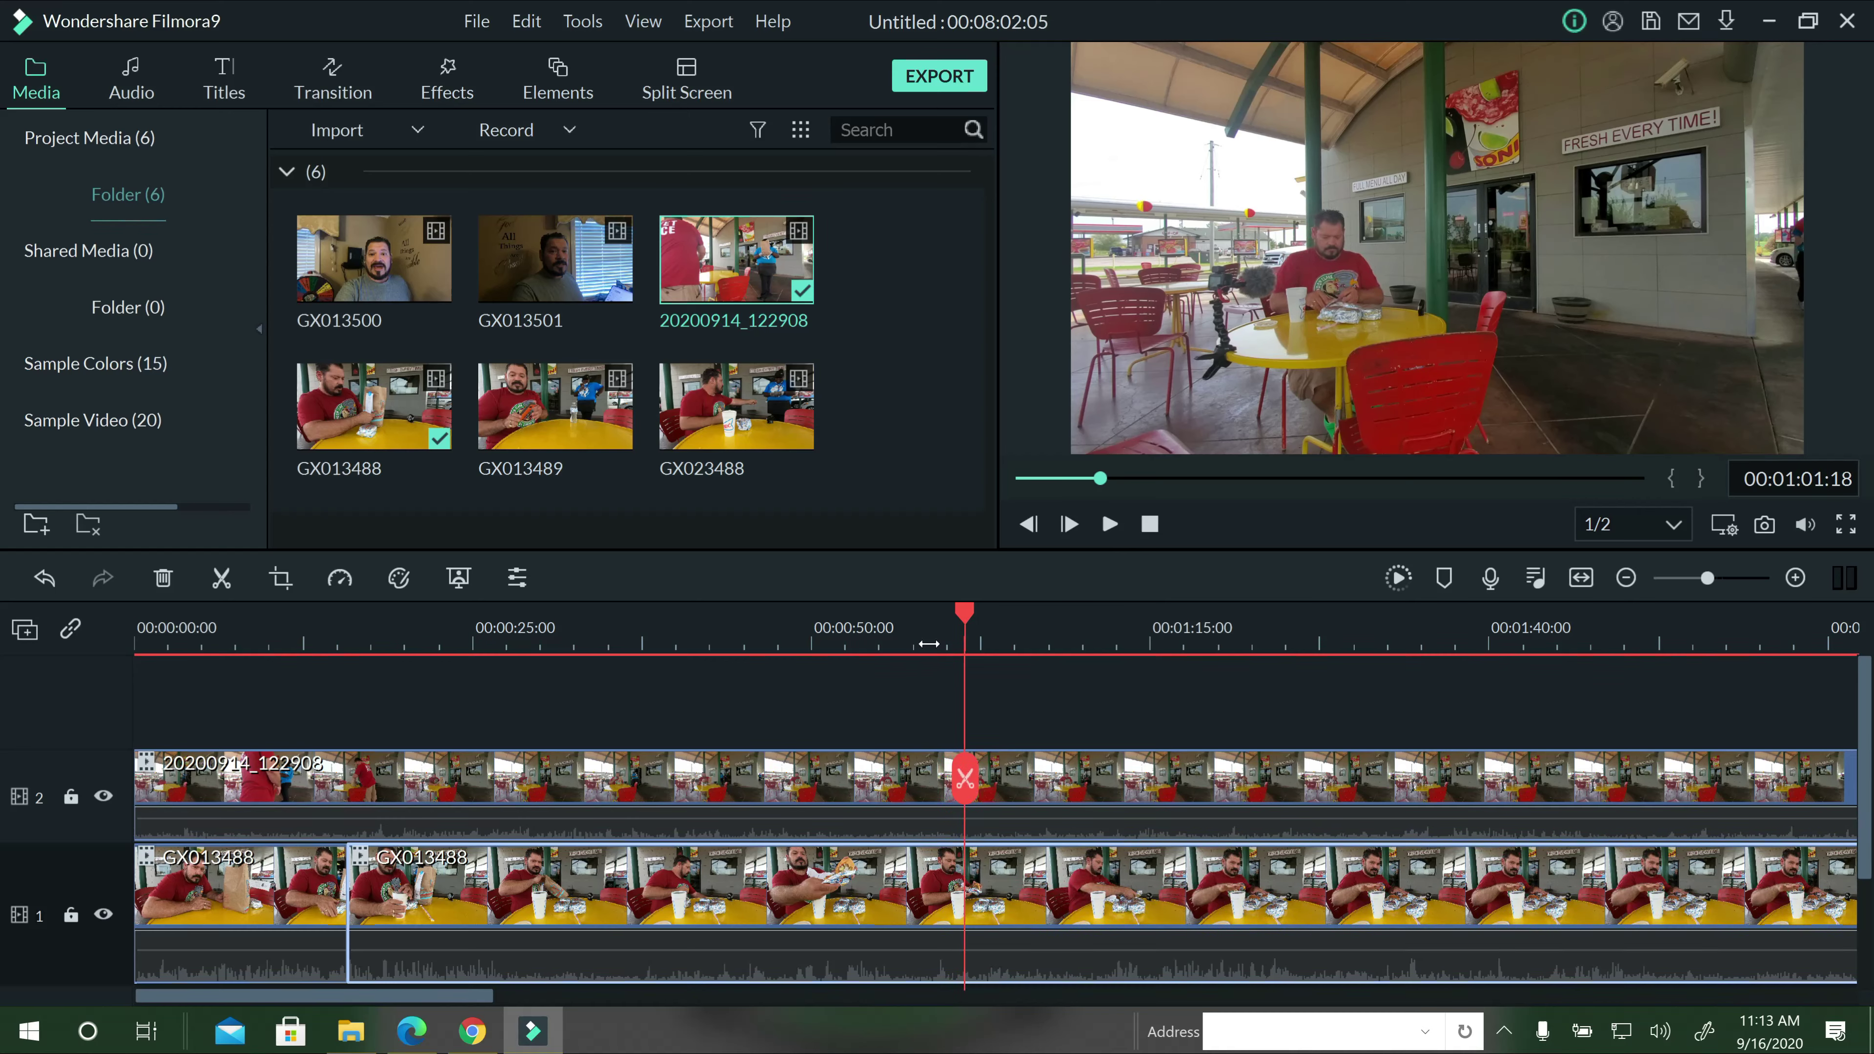
key(Right)
key(Right)
key(Right)
key(Right)
key(Right)
key(Right)
key(Right)
key(Right)
key(Right)
key(Right)
key(Right)
key(Right)
key(Right)
key(Right)
key(Right)
key(Right)
key(Right)
key(Right)
key(Right)
key(Right)
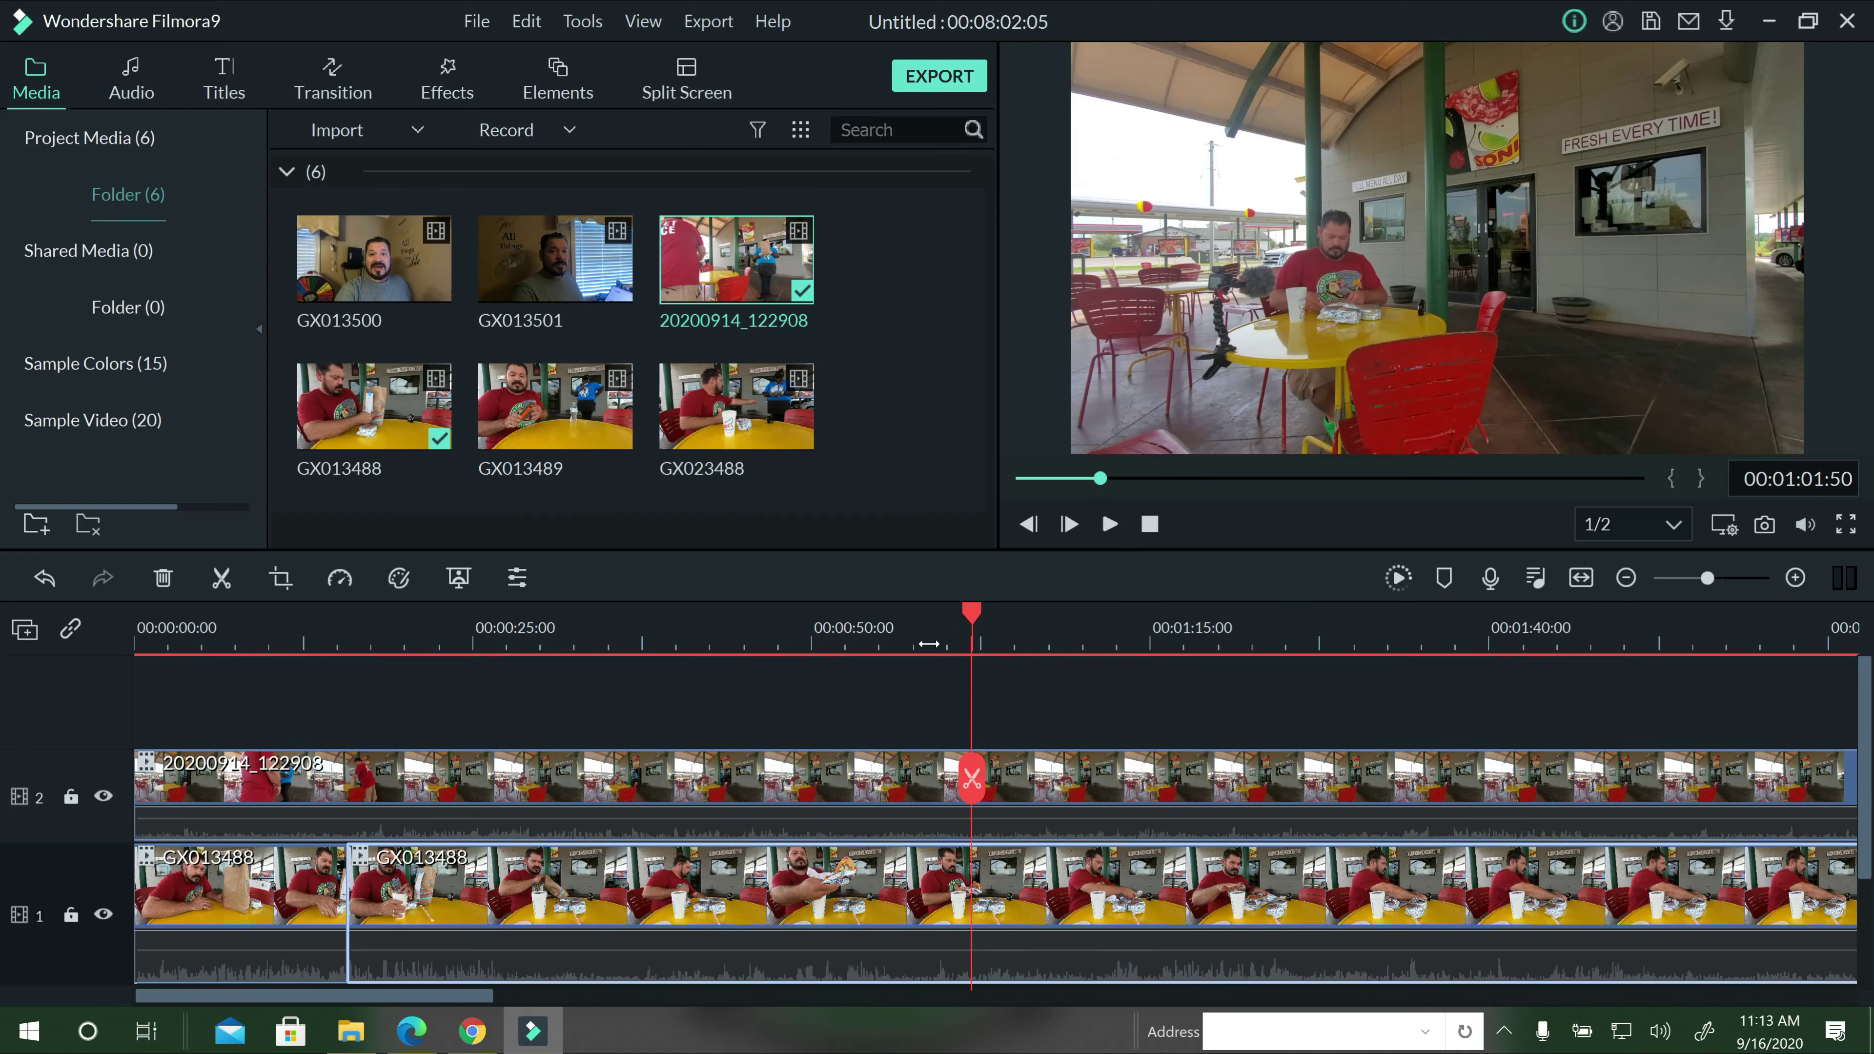
Split the 20200914_122908 clip on track 2 at 00:00:37:22.
drag(231, 630, 410, 634)
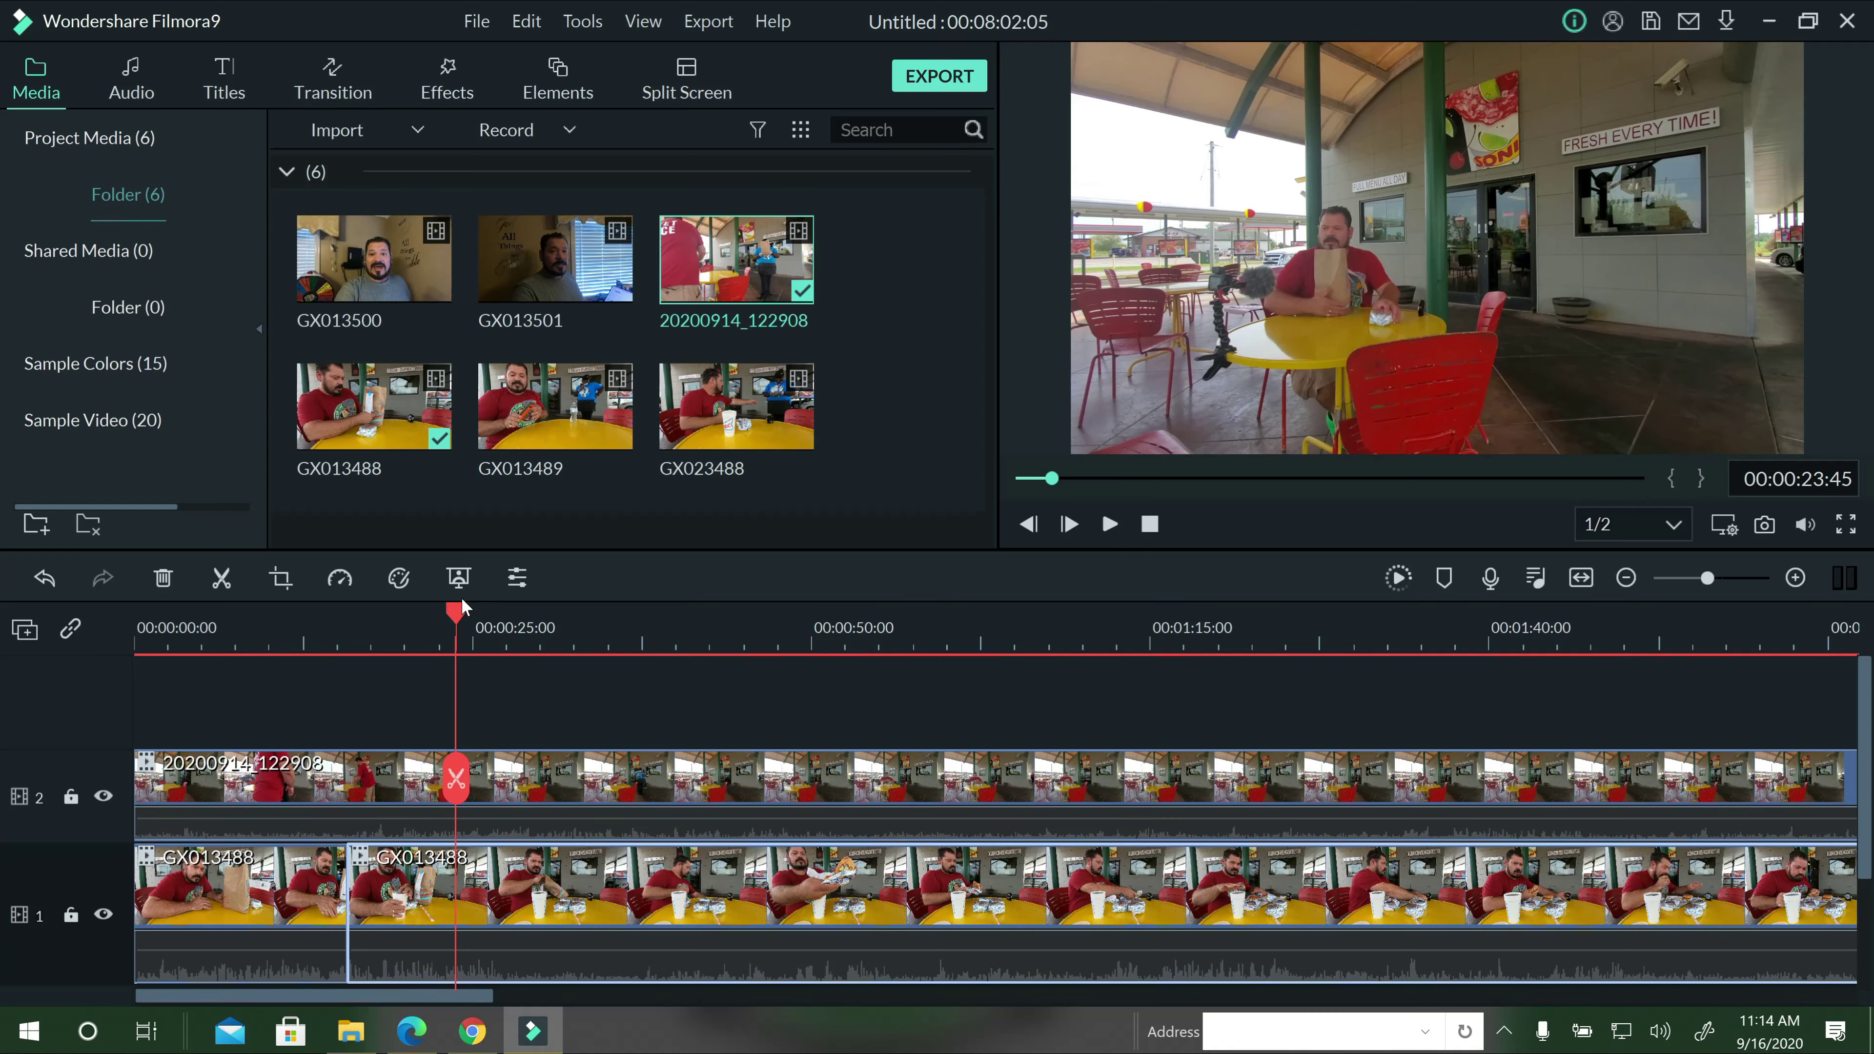
drag(458, 624, 600, 641)
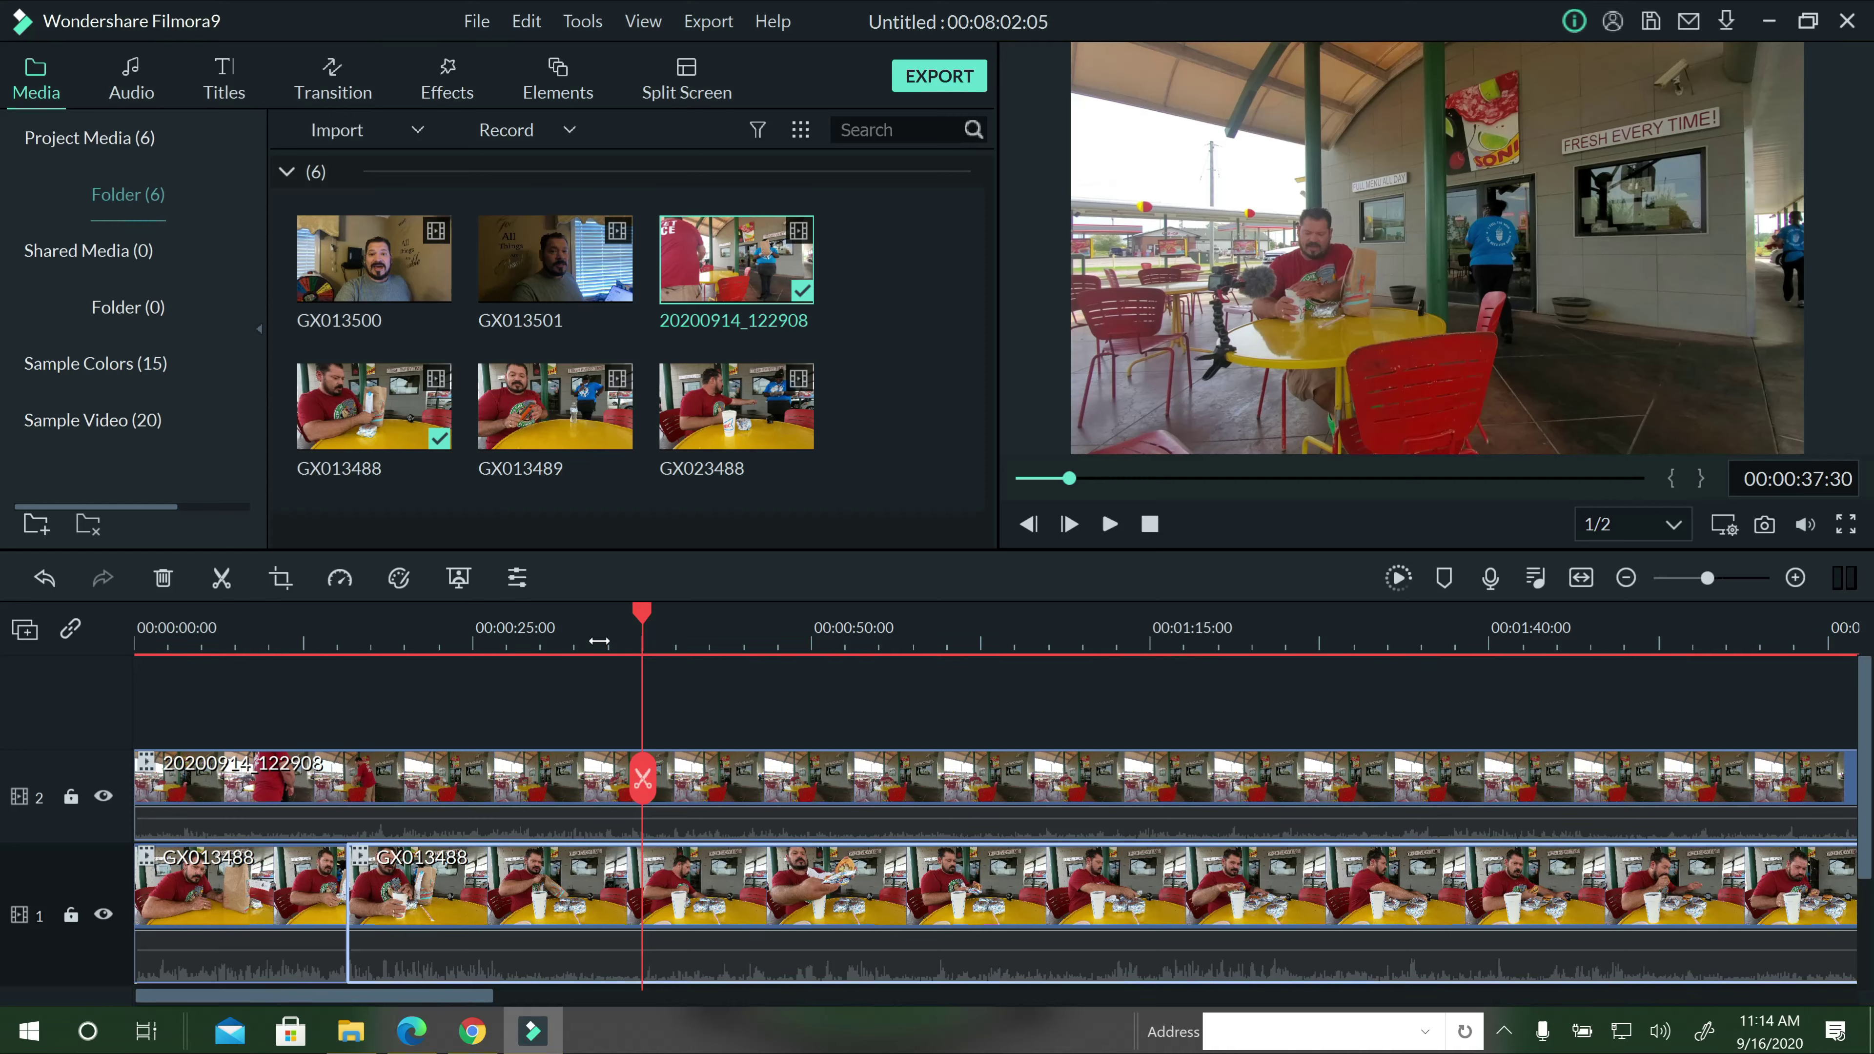
key(Left)
key(Left)
key(Left)
key(Left)
key(Left)
key(Left)
key(Left)
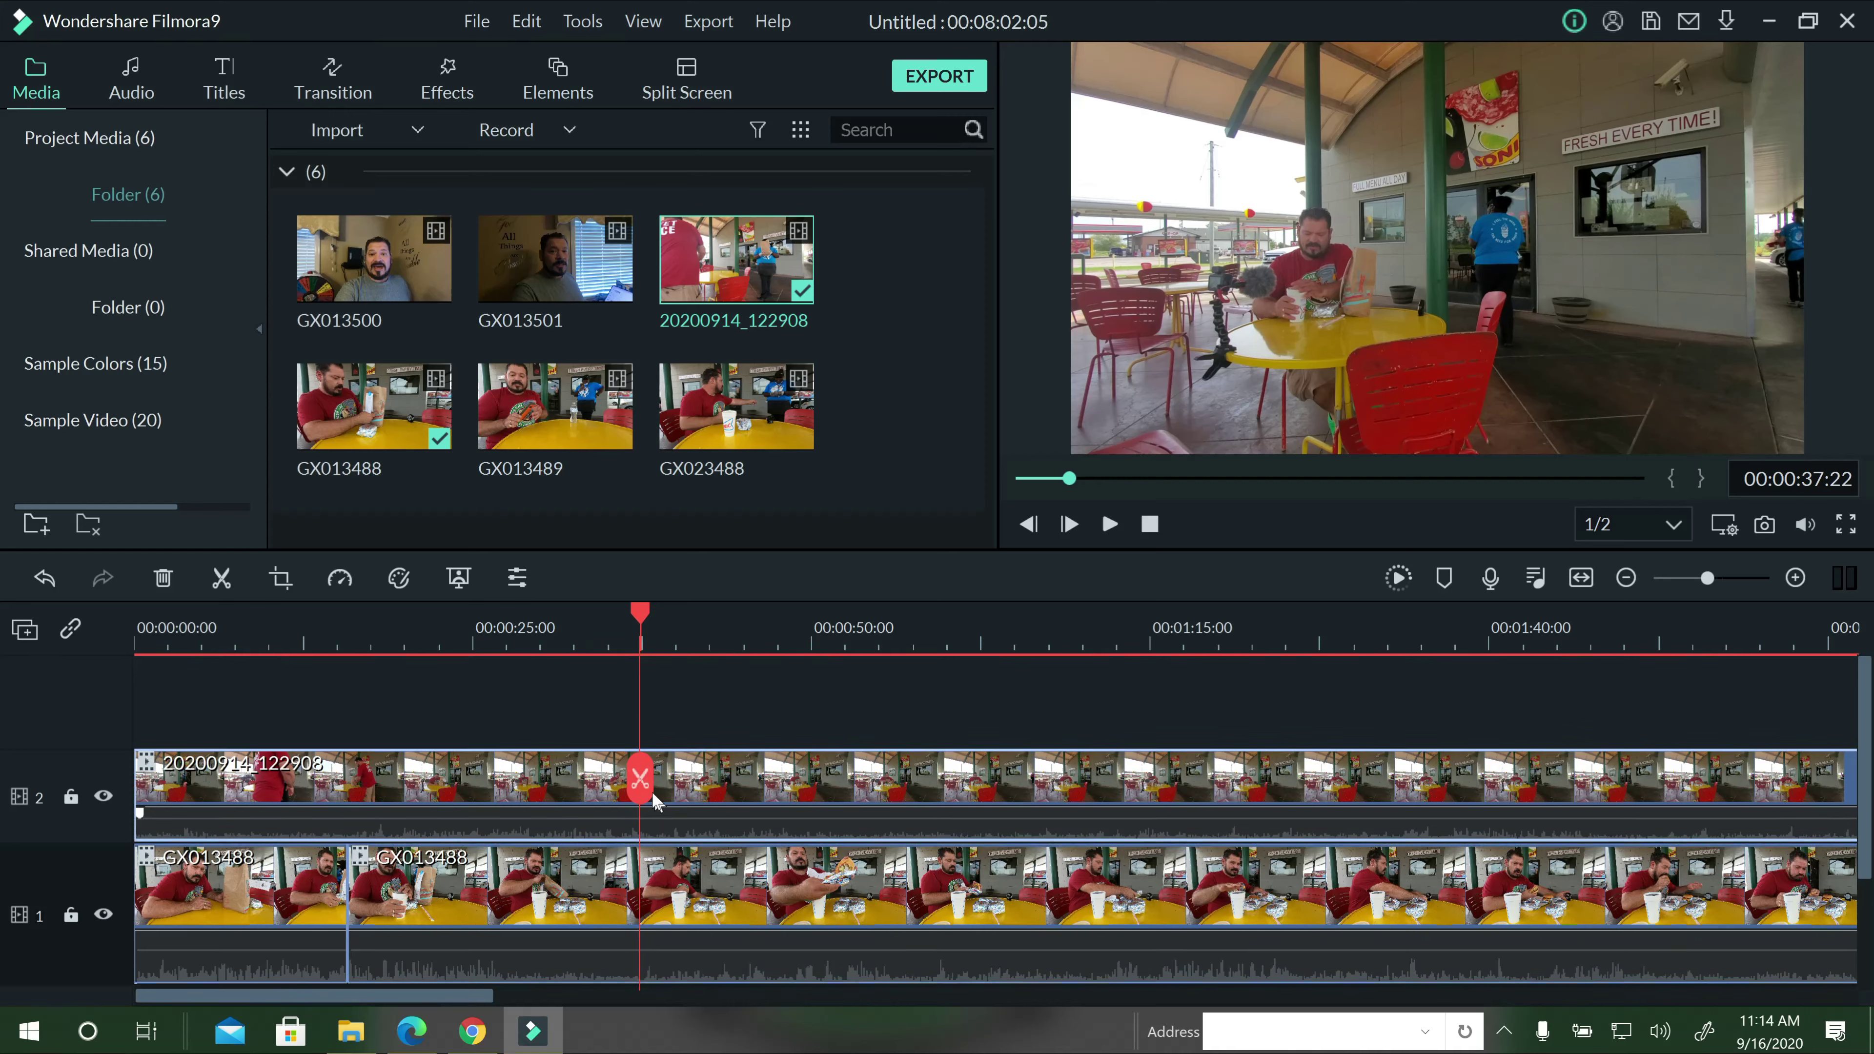
click(639, 778)
Split the 20200914_122908 clip again at 00:00:29:14 and delete the part before that cut.
click(529, 627)
click(529, 778)
click(44, 578)
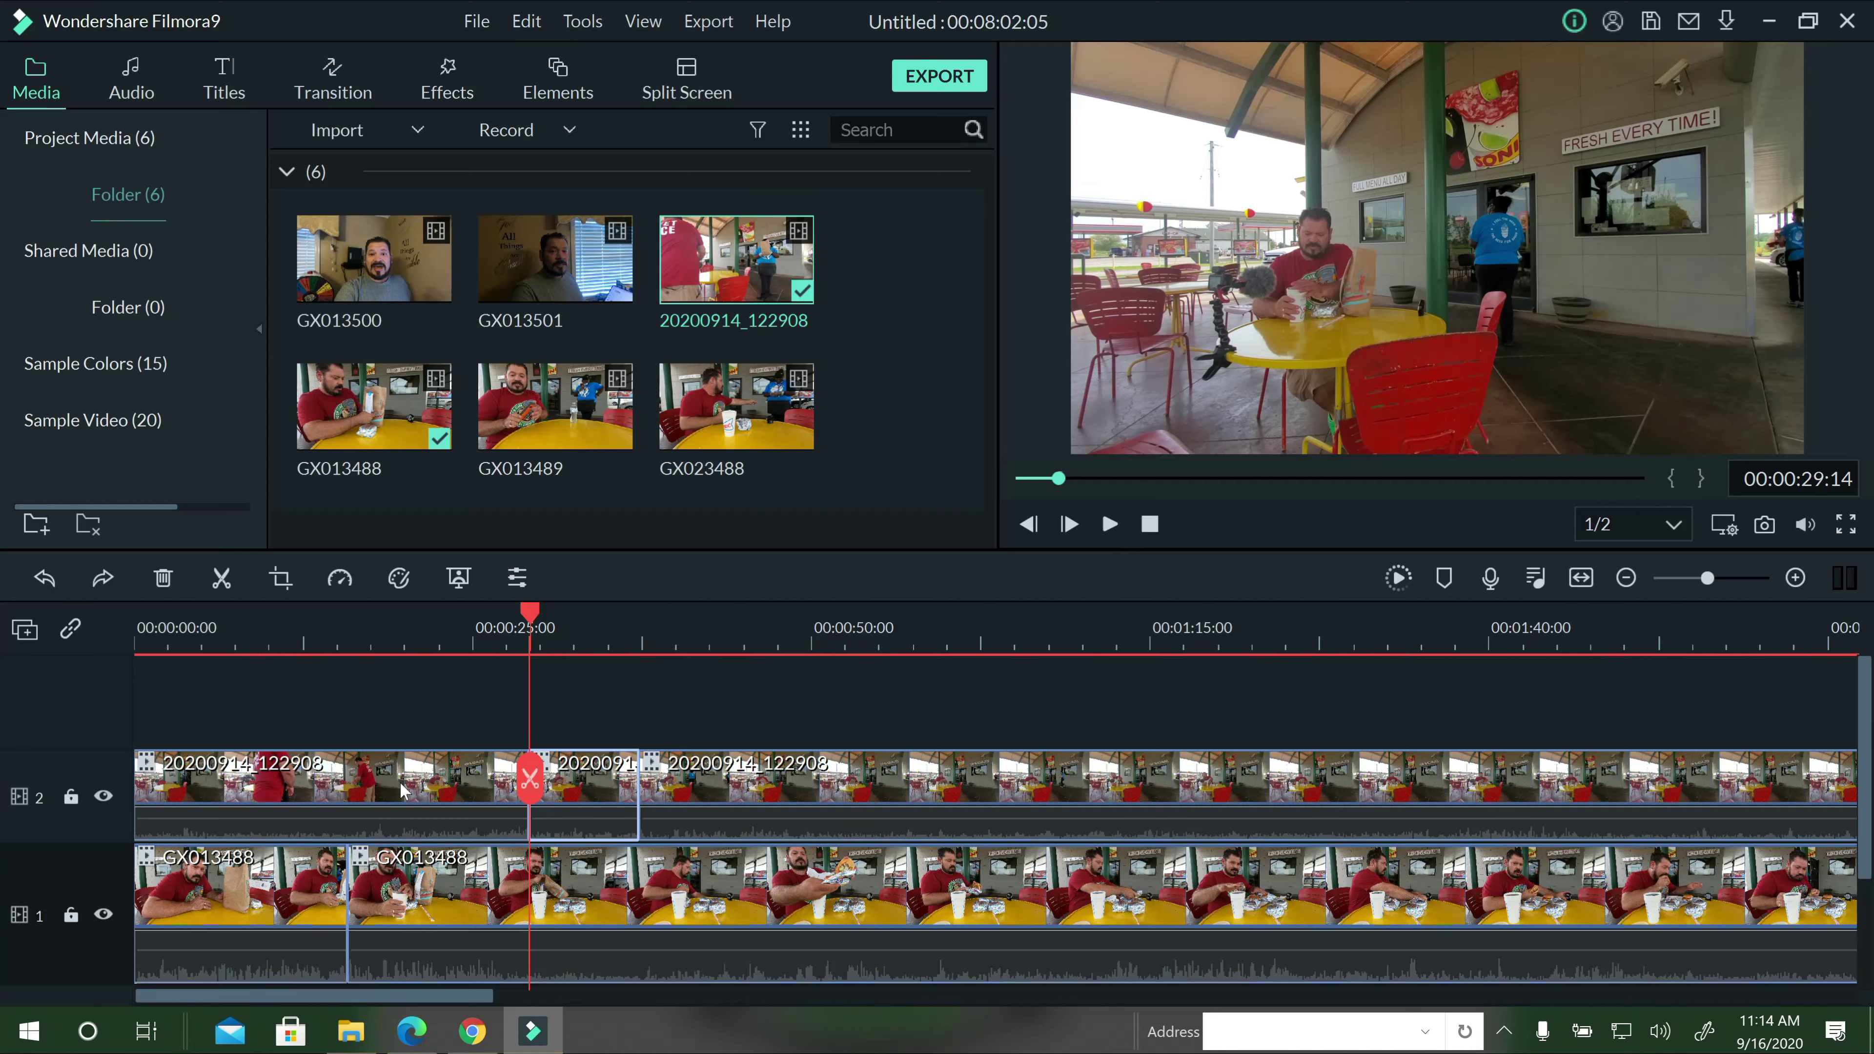
click(163, 578)
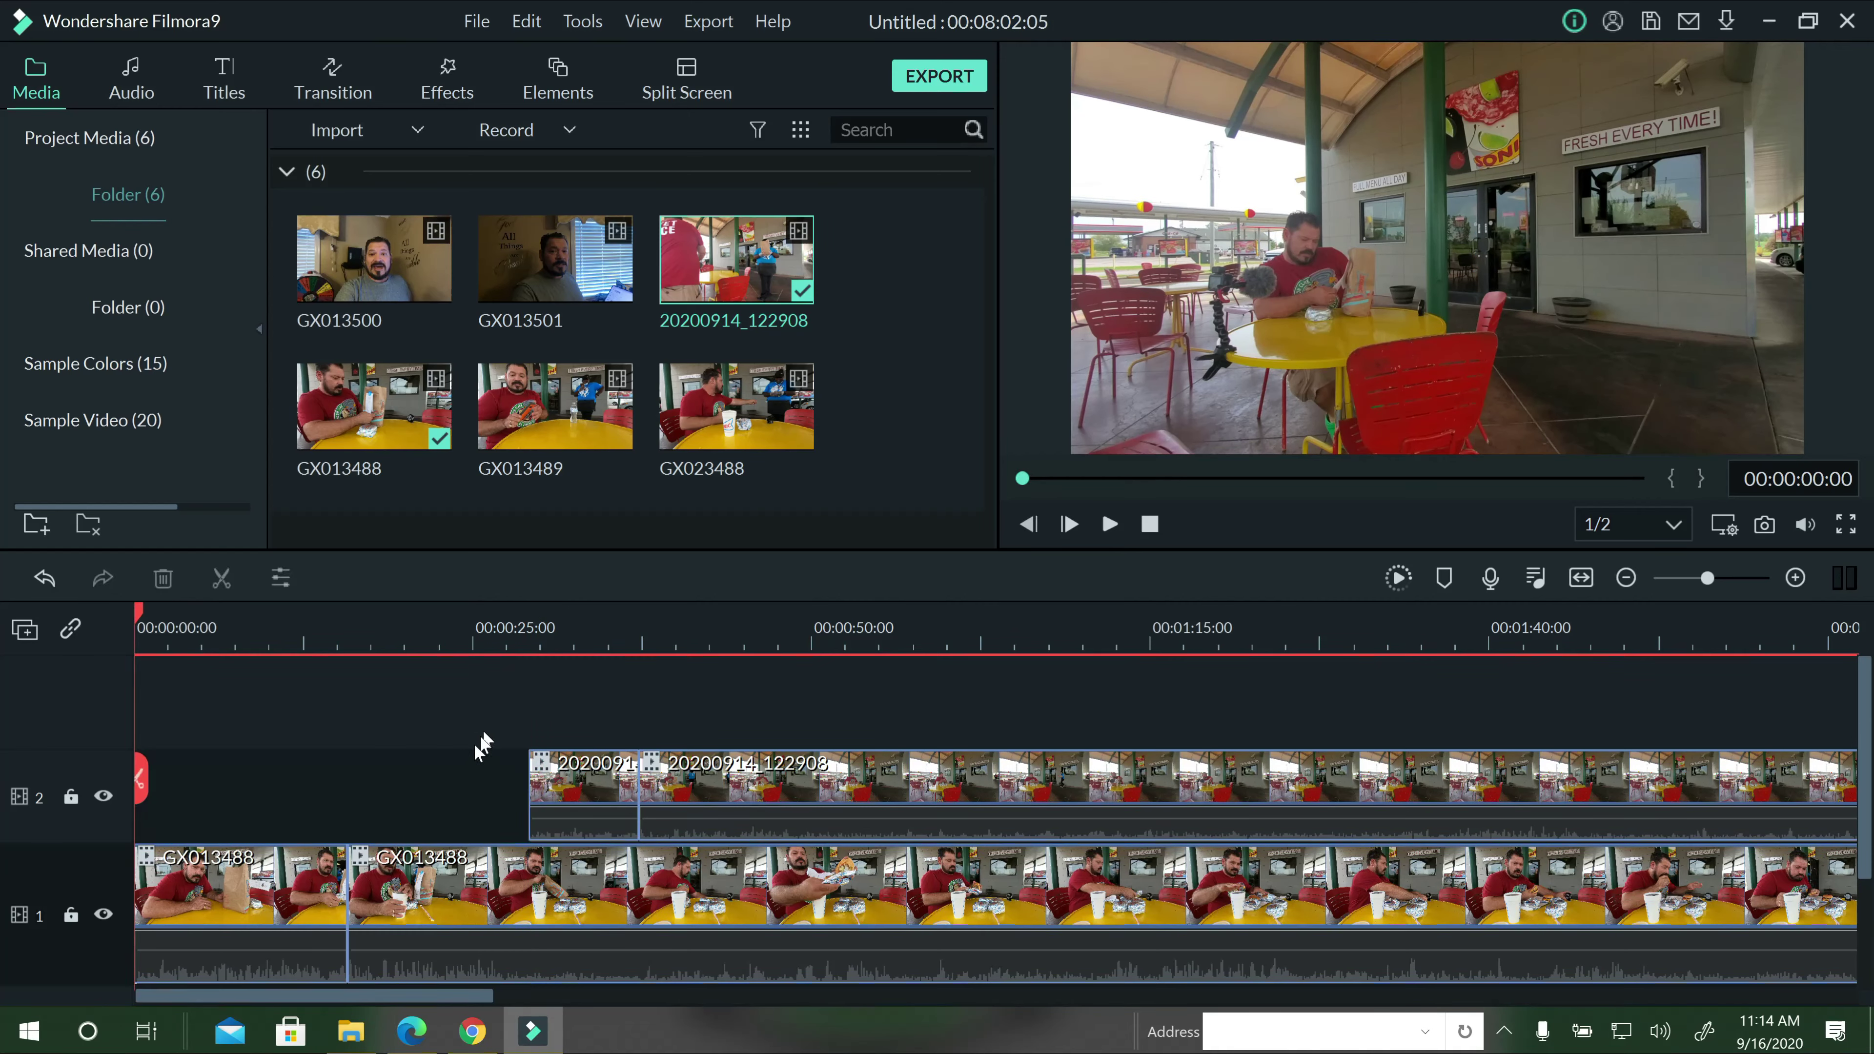
Shift both remaining 20200914_122908 pieces earlier so their shared cut lines up with the cut in GX013488, and check the alignment.
drag(736, 783, 424, 797)
drag(334, 628, 352, 621)
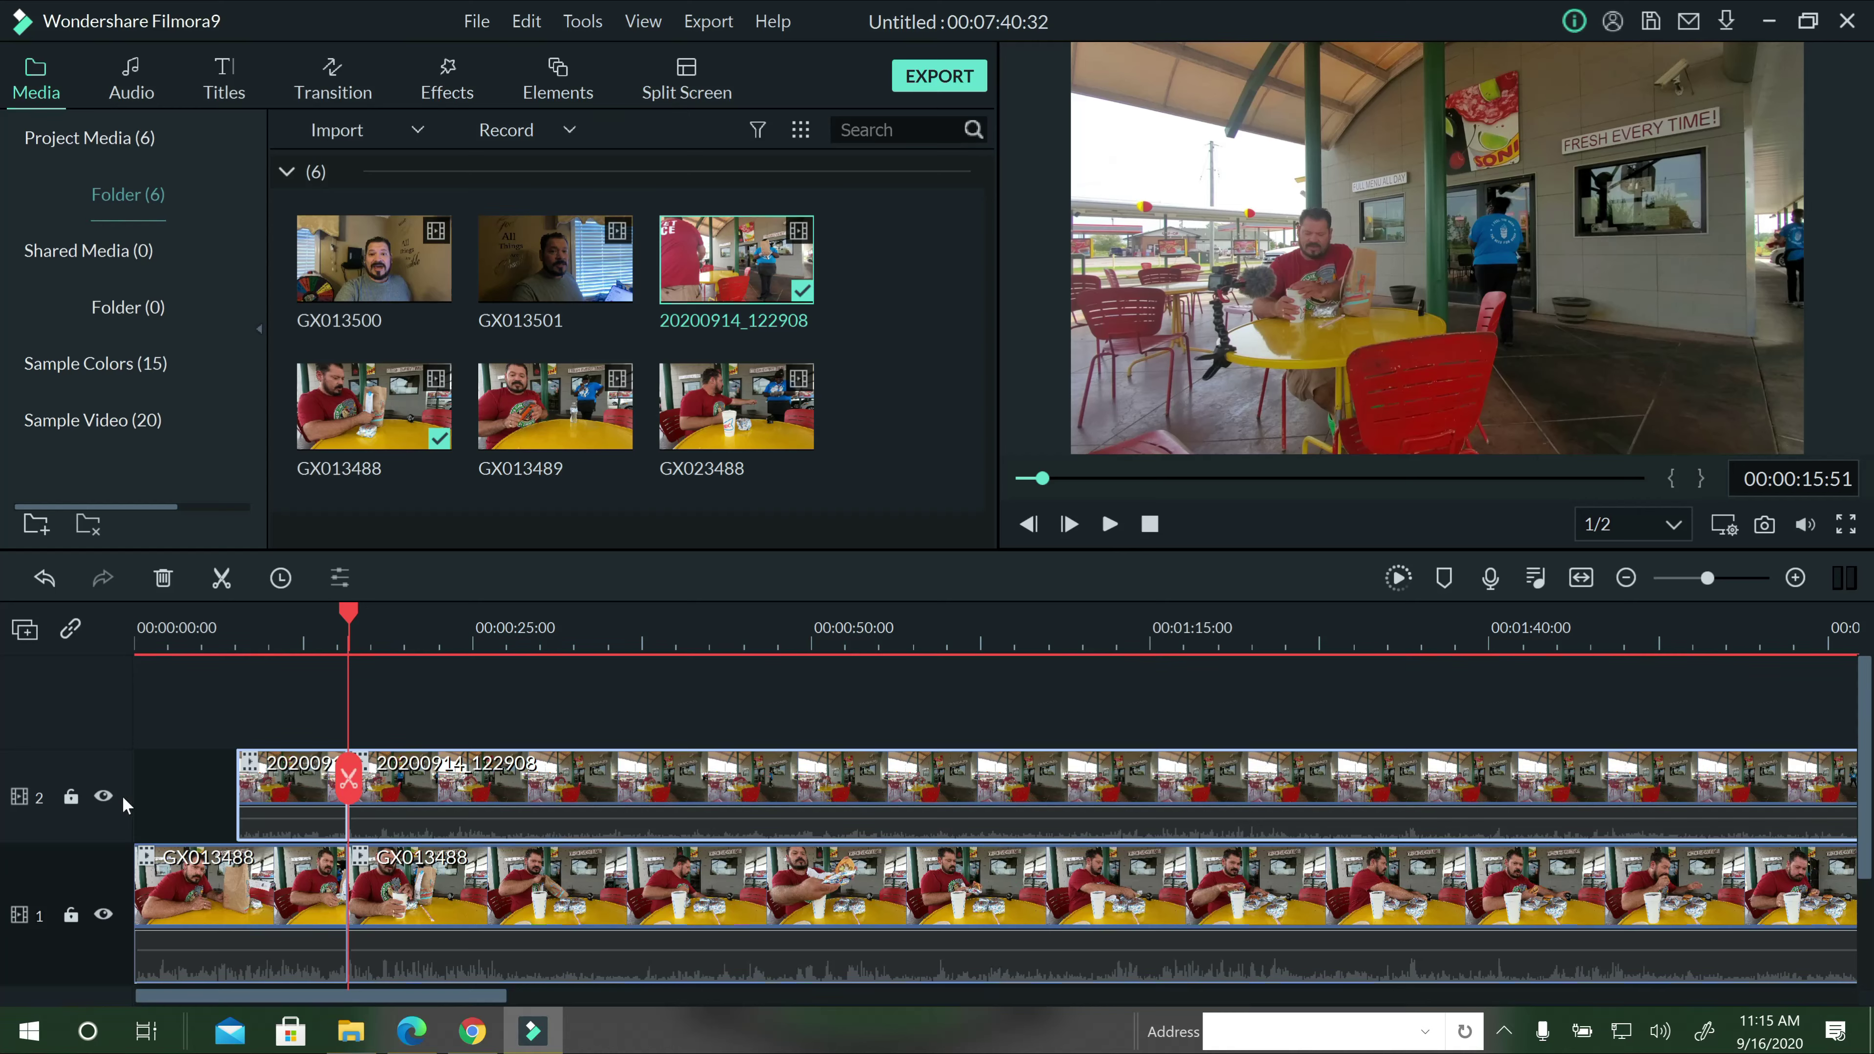
click(634, 639)
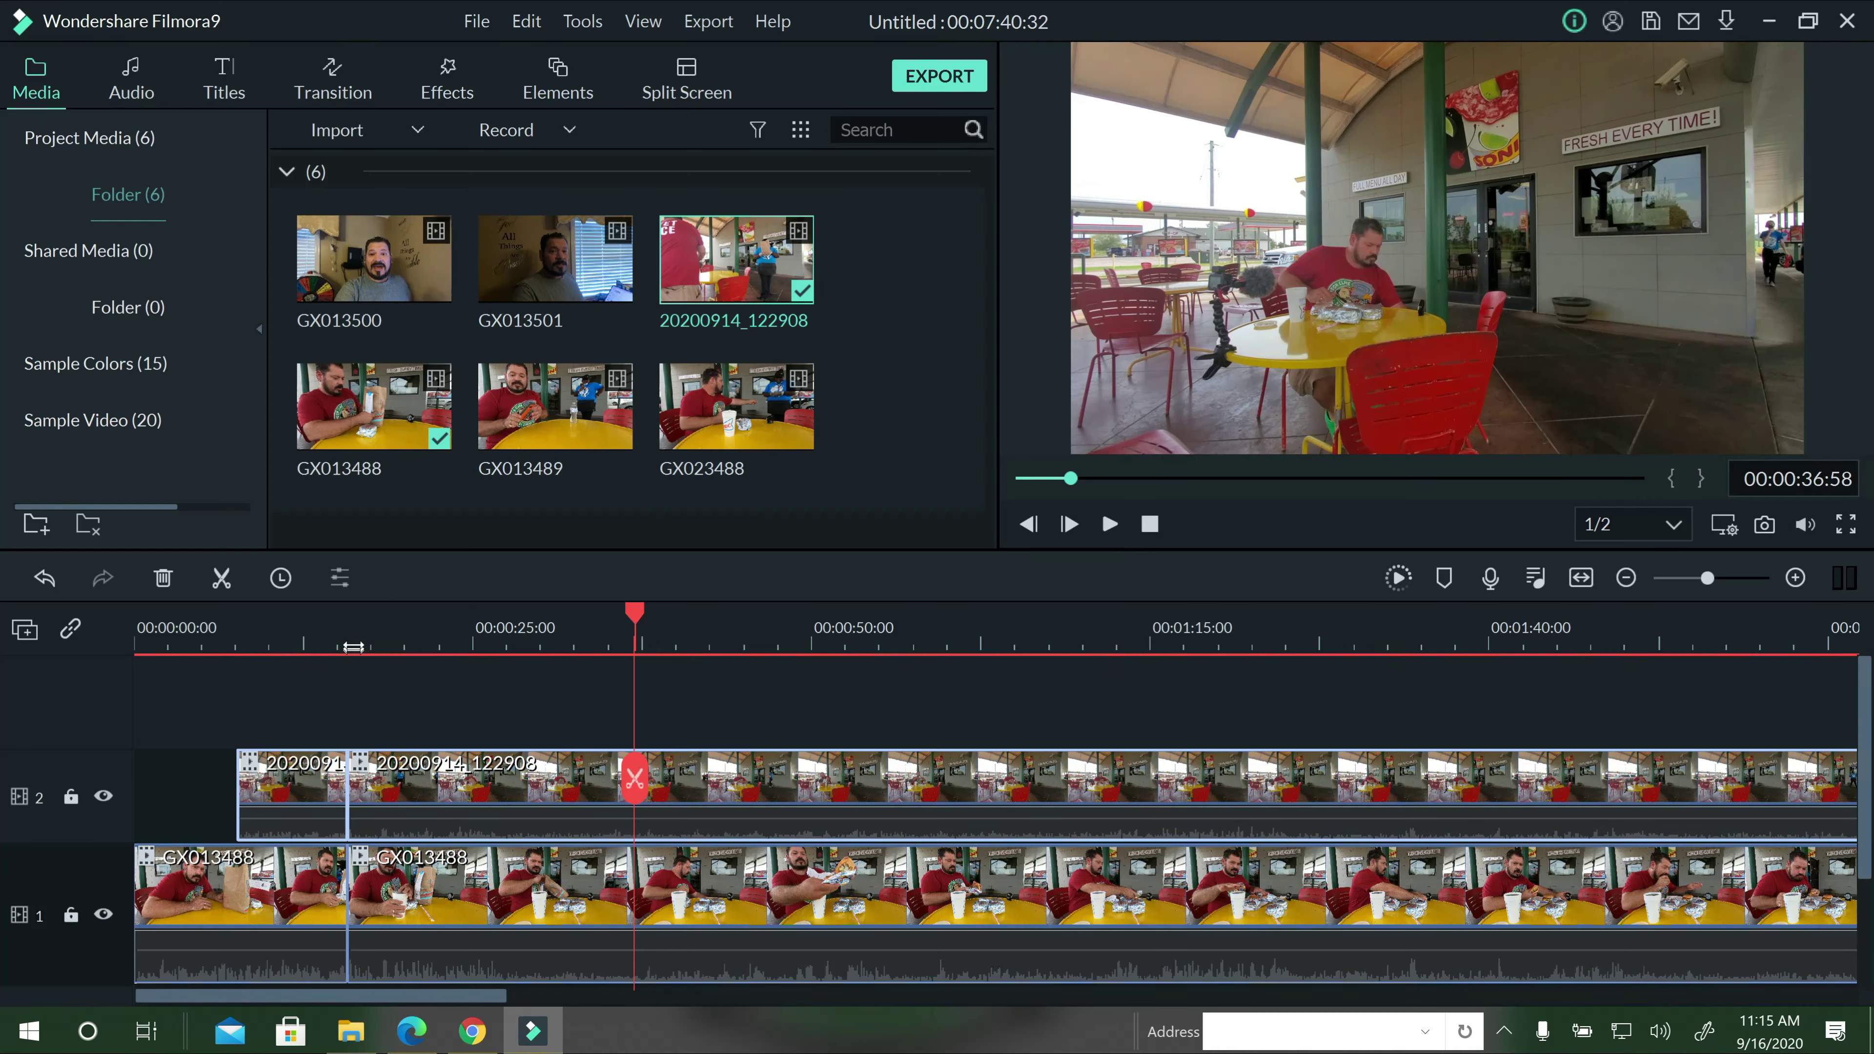
click(347, 629)
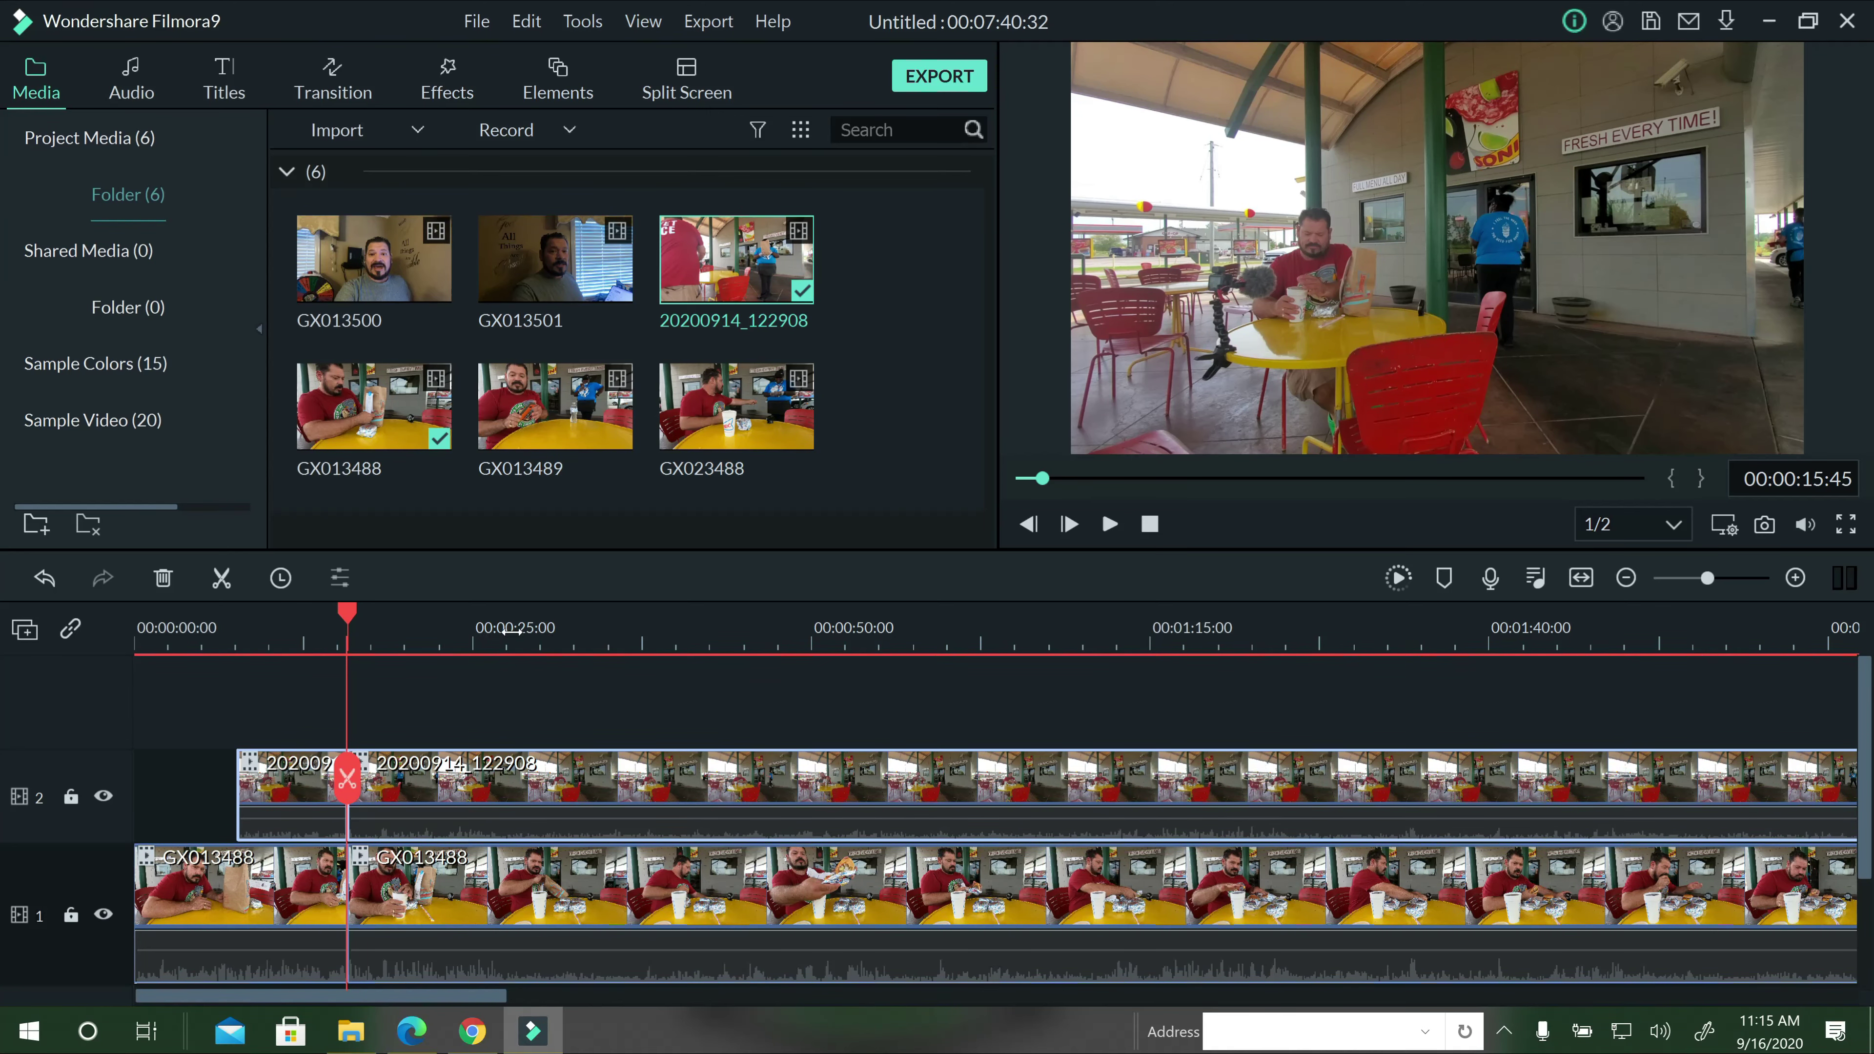
Zoom the timeline out and look over the full length of both camera tracks.
drag(512, 632, 319, 636)
drag(644, 635, 351, 637)
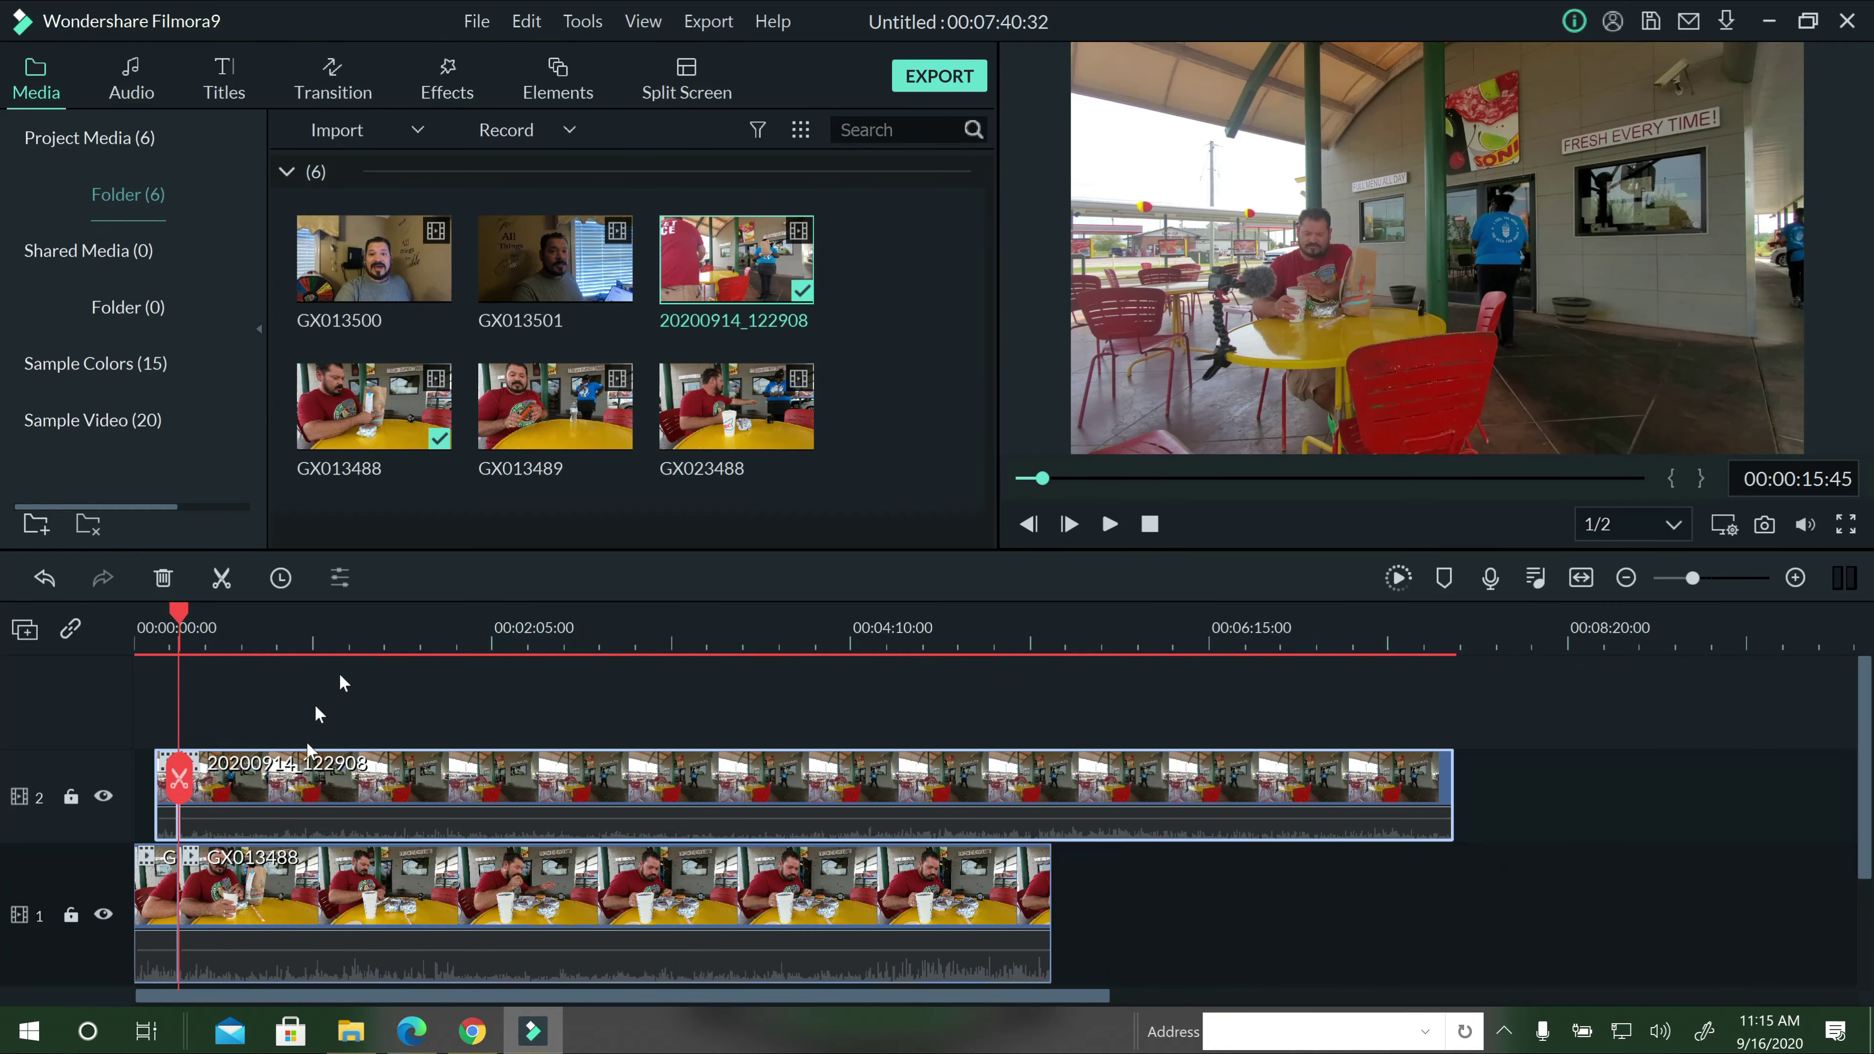
scroll(140, 739, down, 1)
scroll(92, 842, down, 1)
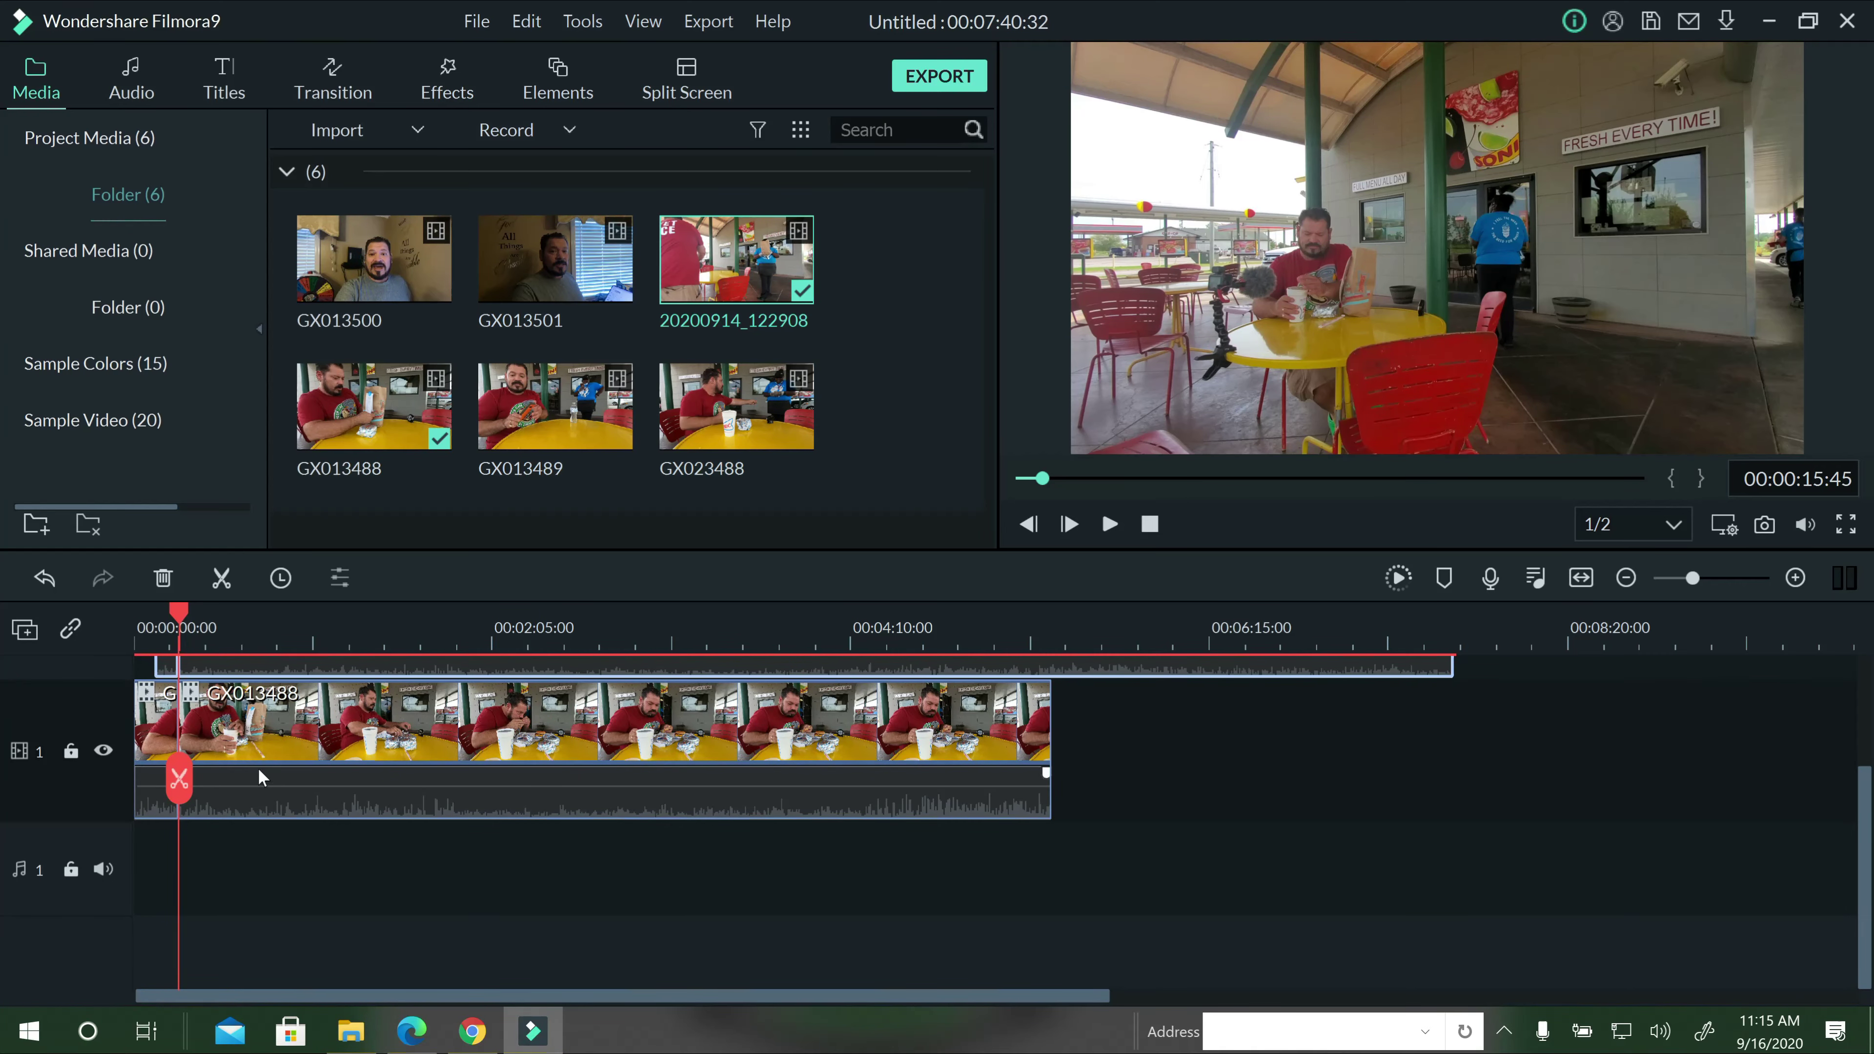
scroll(260, 772, up, 1)
scroll(207, 806, up, 2)
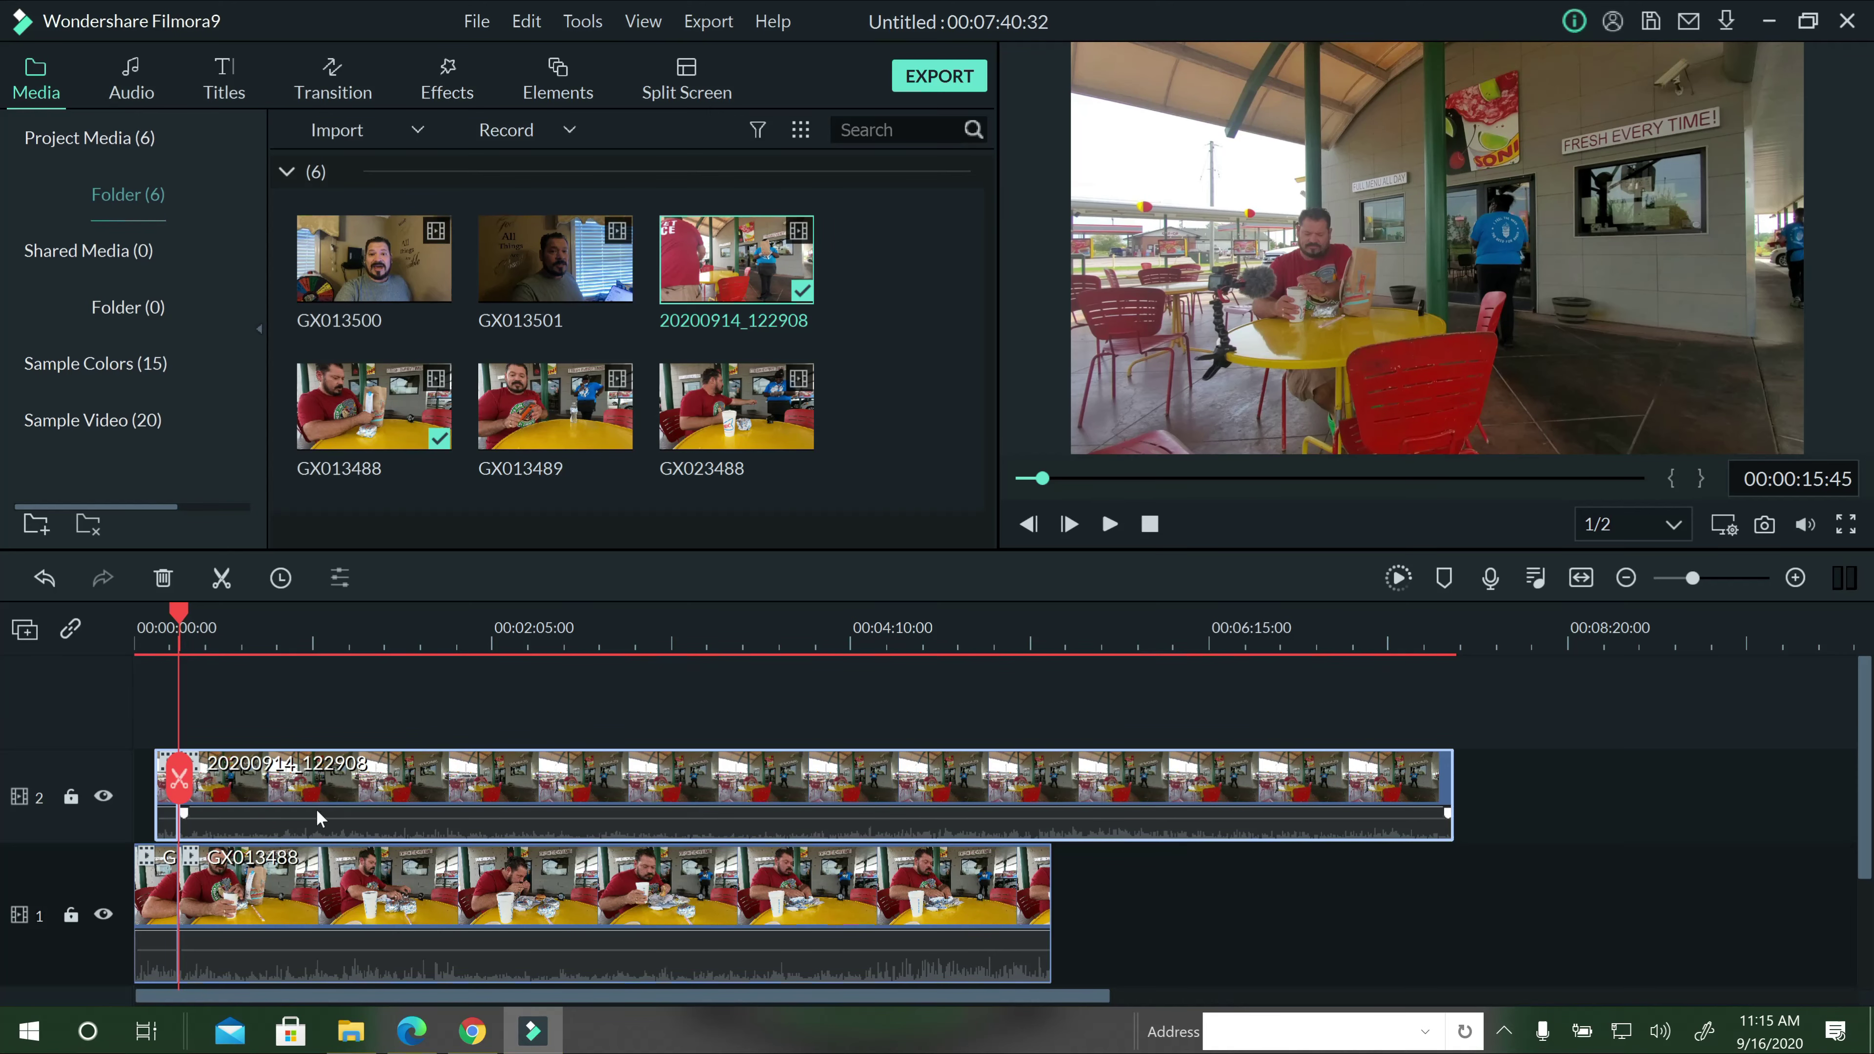
scroll(319, 813, down, 1)
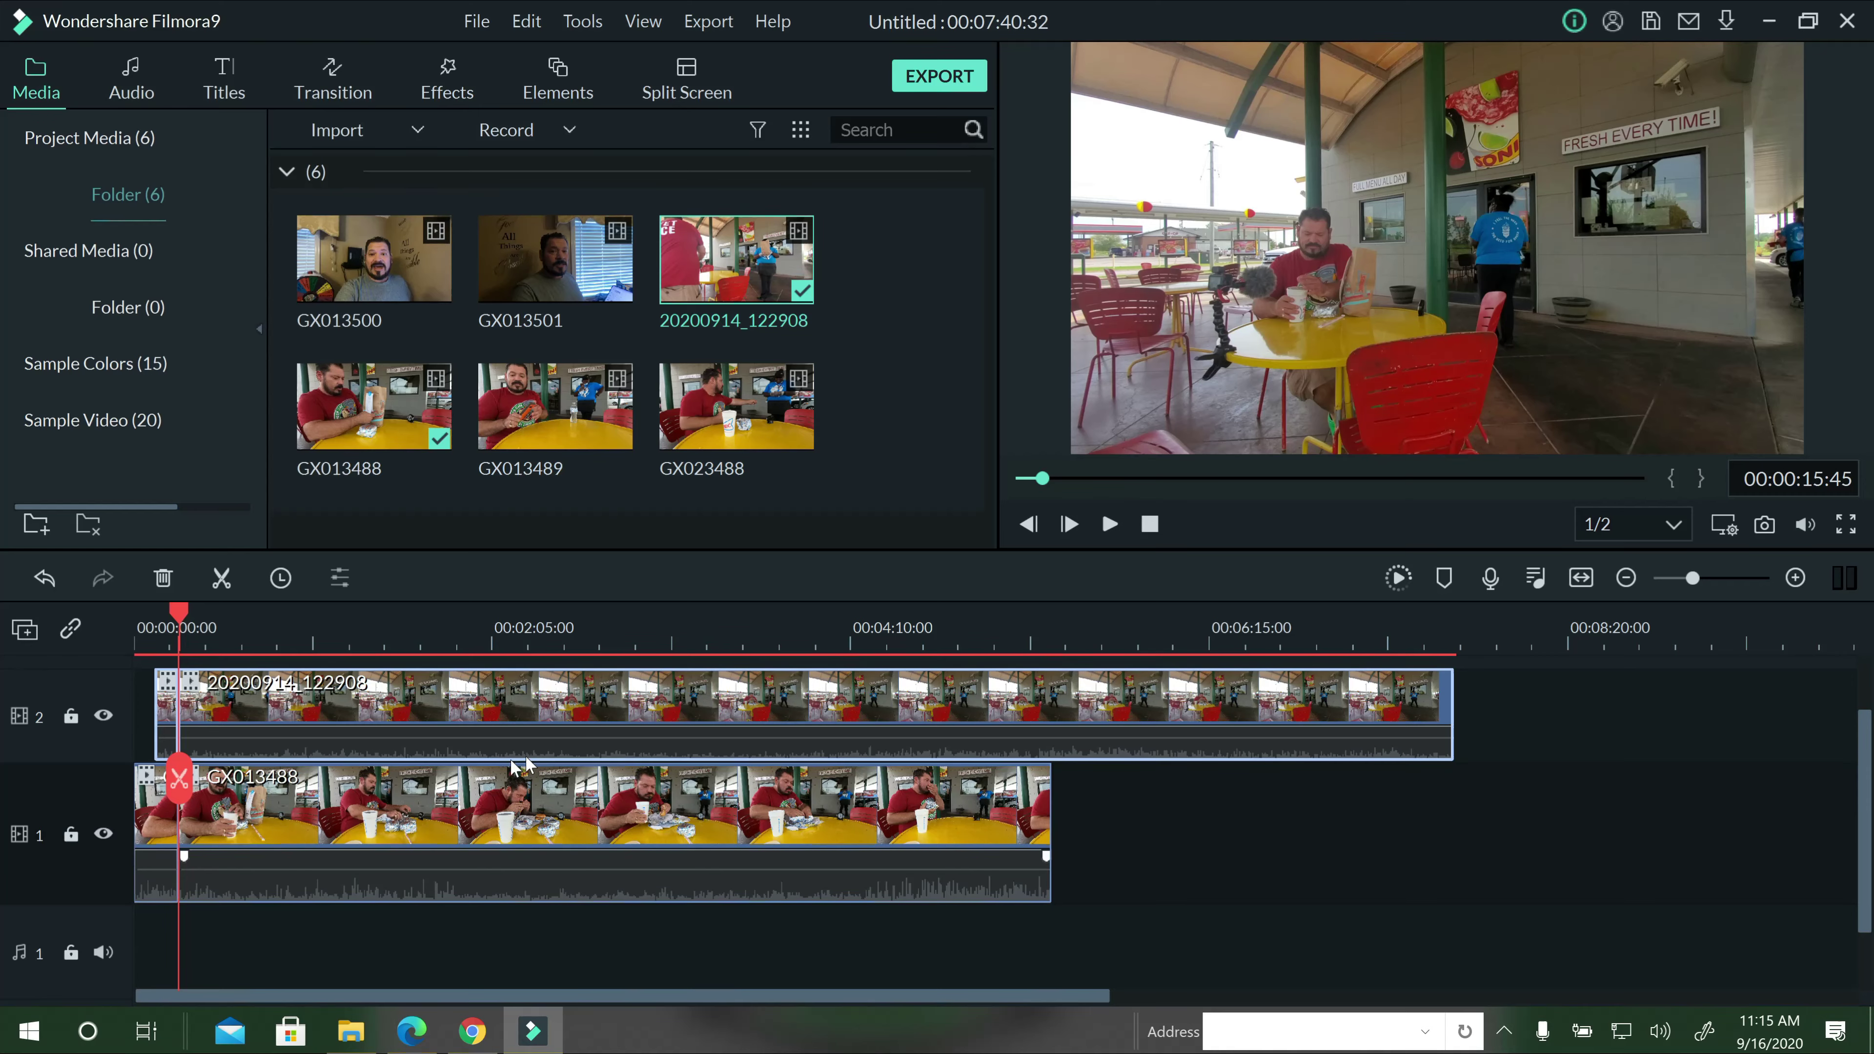
Start a media file import and browse to Desktop > Projects for YT > Filmora Starter Package Folder for Vids.
click(420, 130)
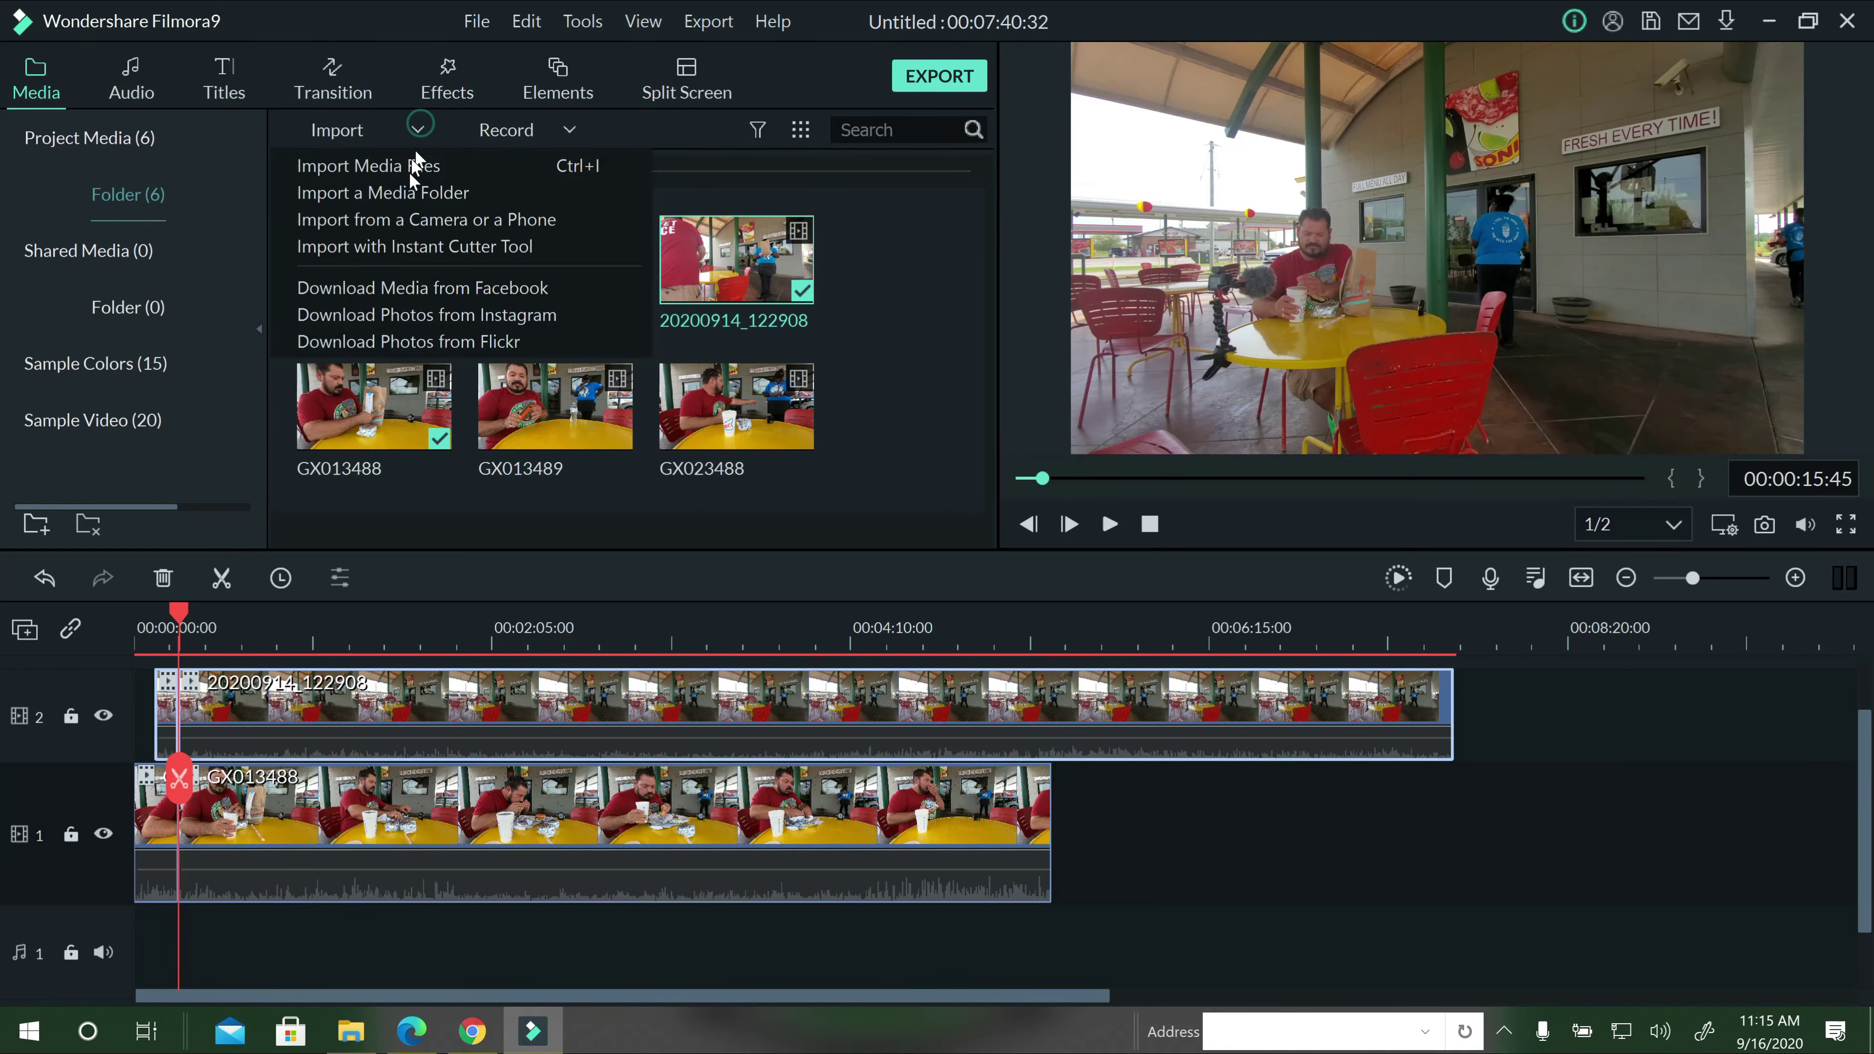
click(409, 174)
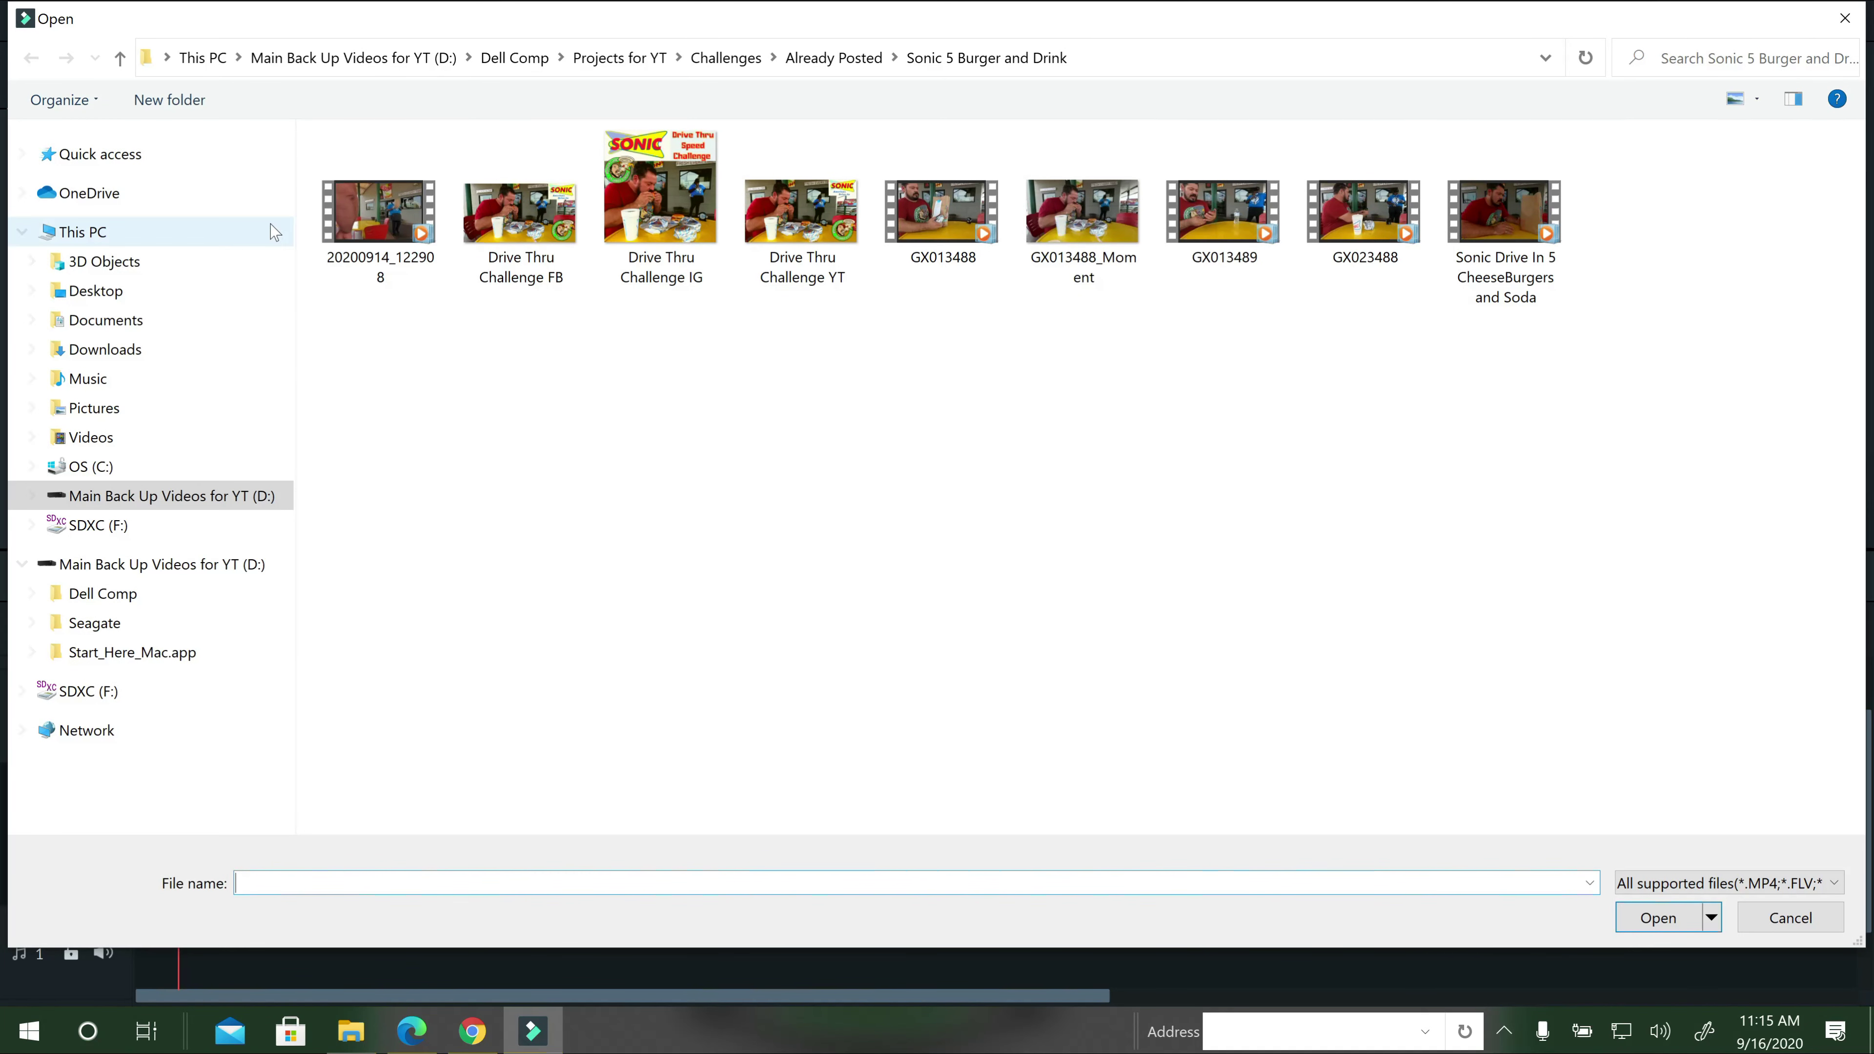
click(186, 294)
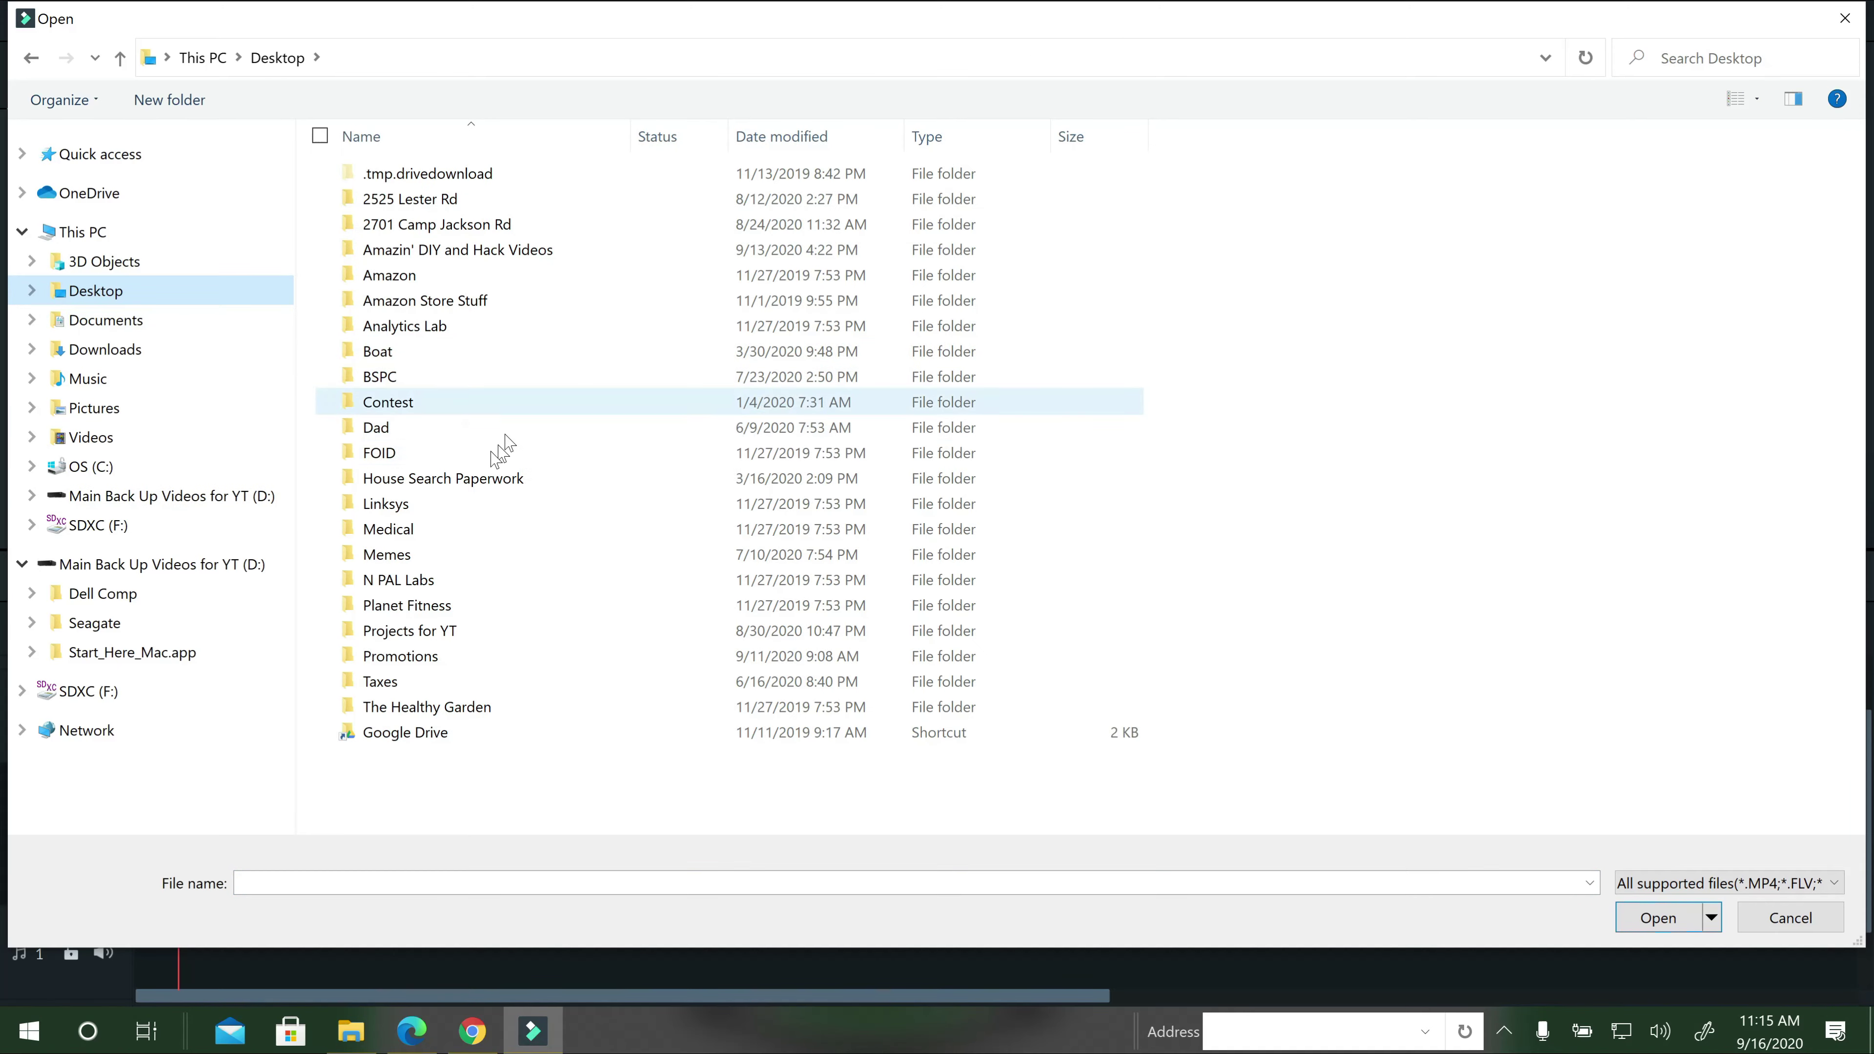
double_click(451, 631)
double_click(513, 312)
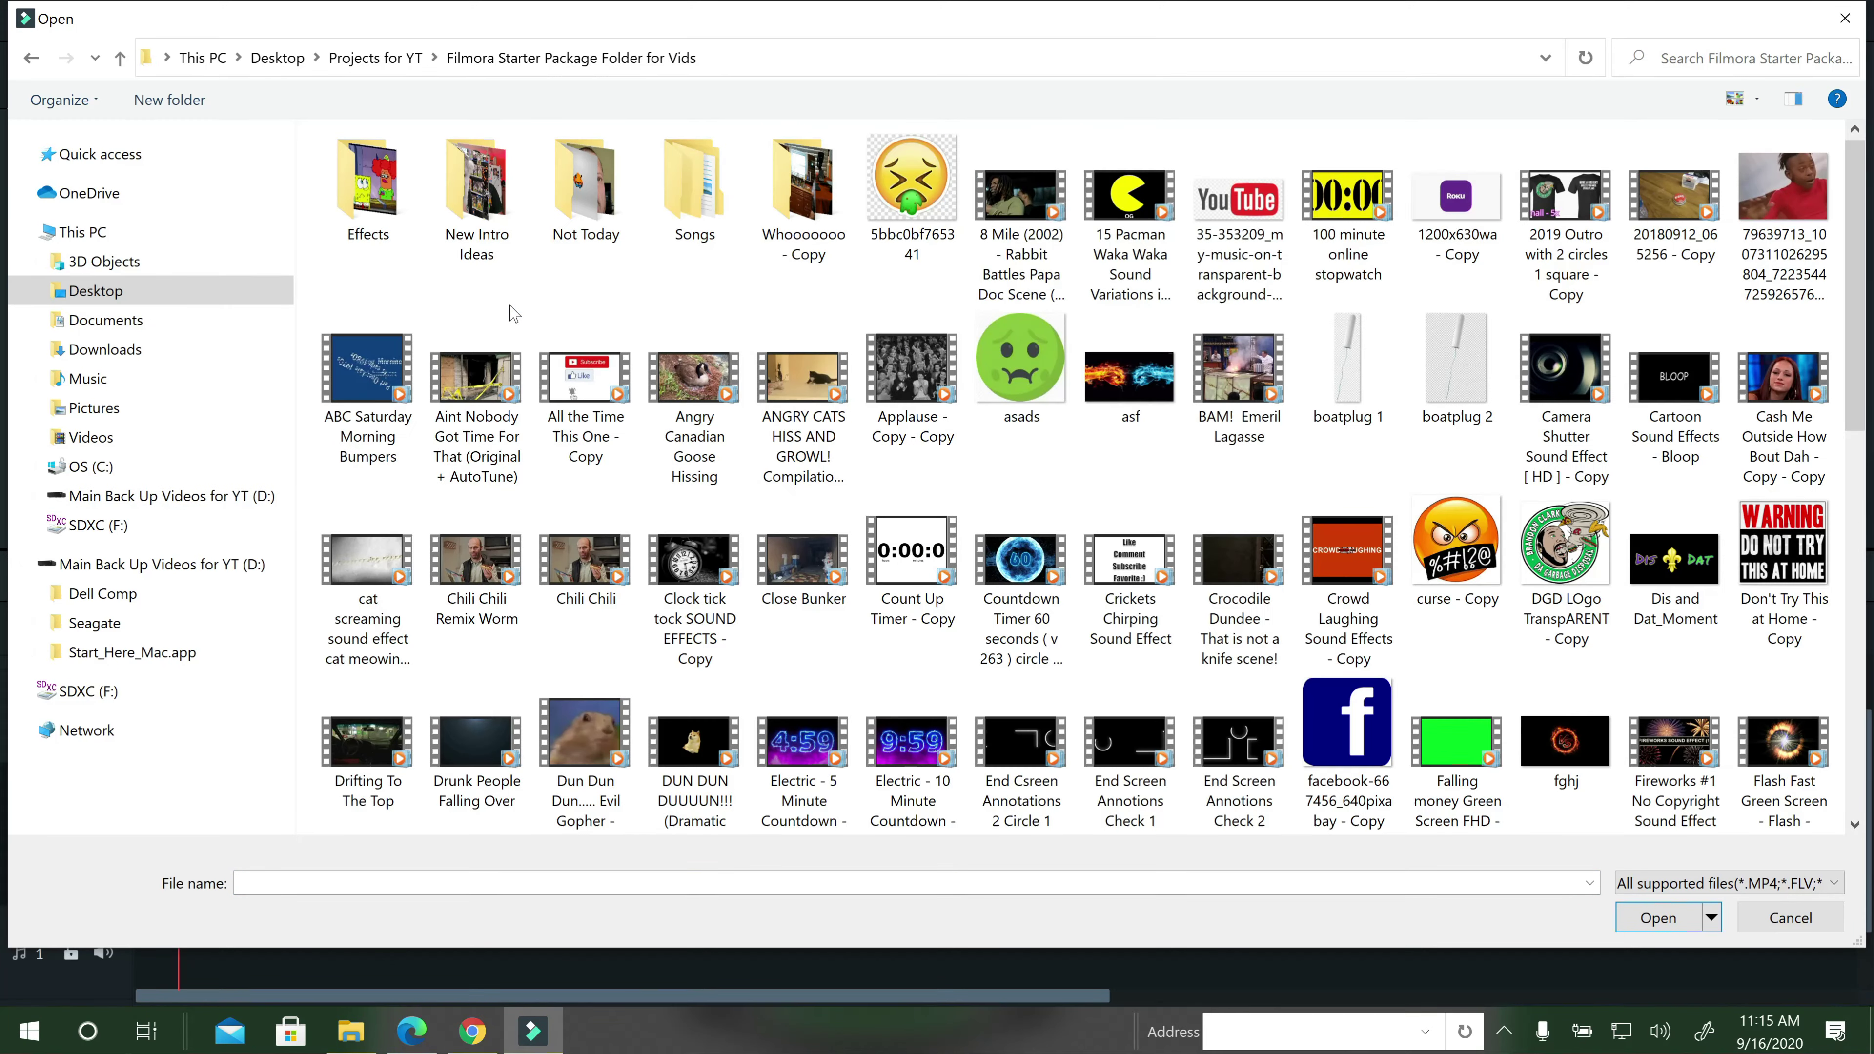
Select the Swish, Swoosh, Cutscene sound effect, S top 3X with YT and International, record needle scratching and Last_Horizon for import.
scroll(1162, 408, down, 10)
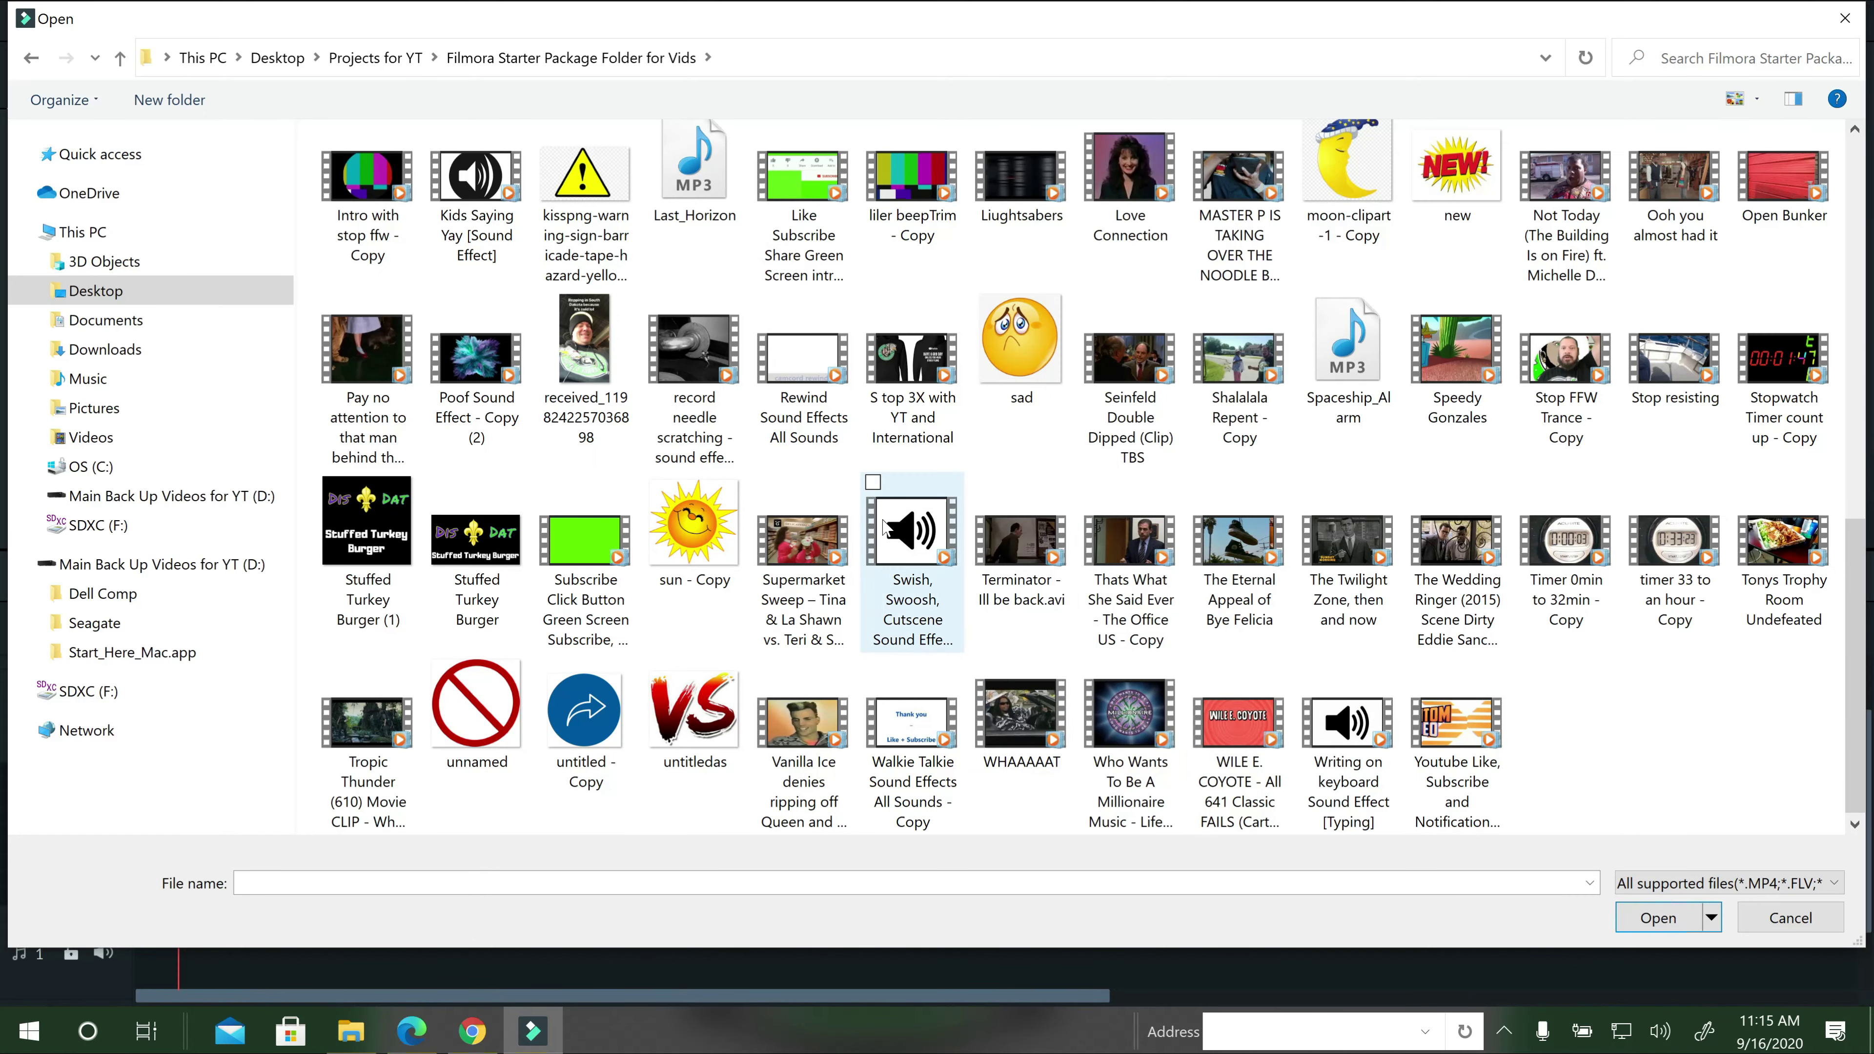
click(886, 527)
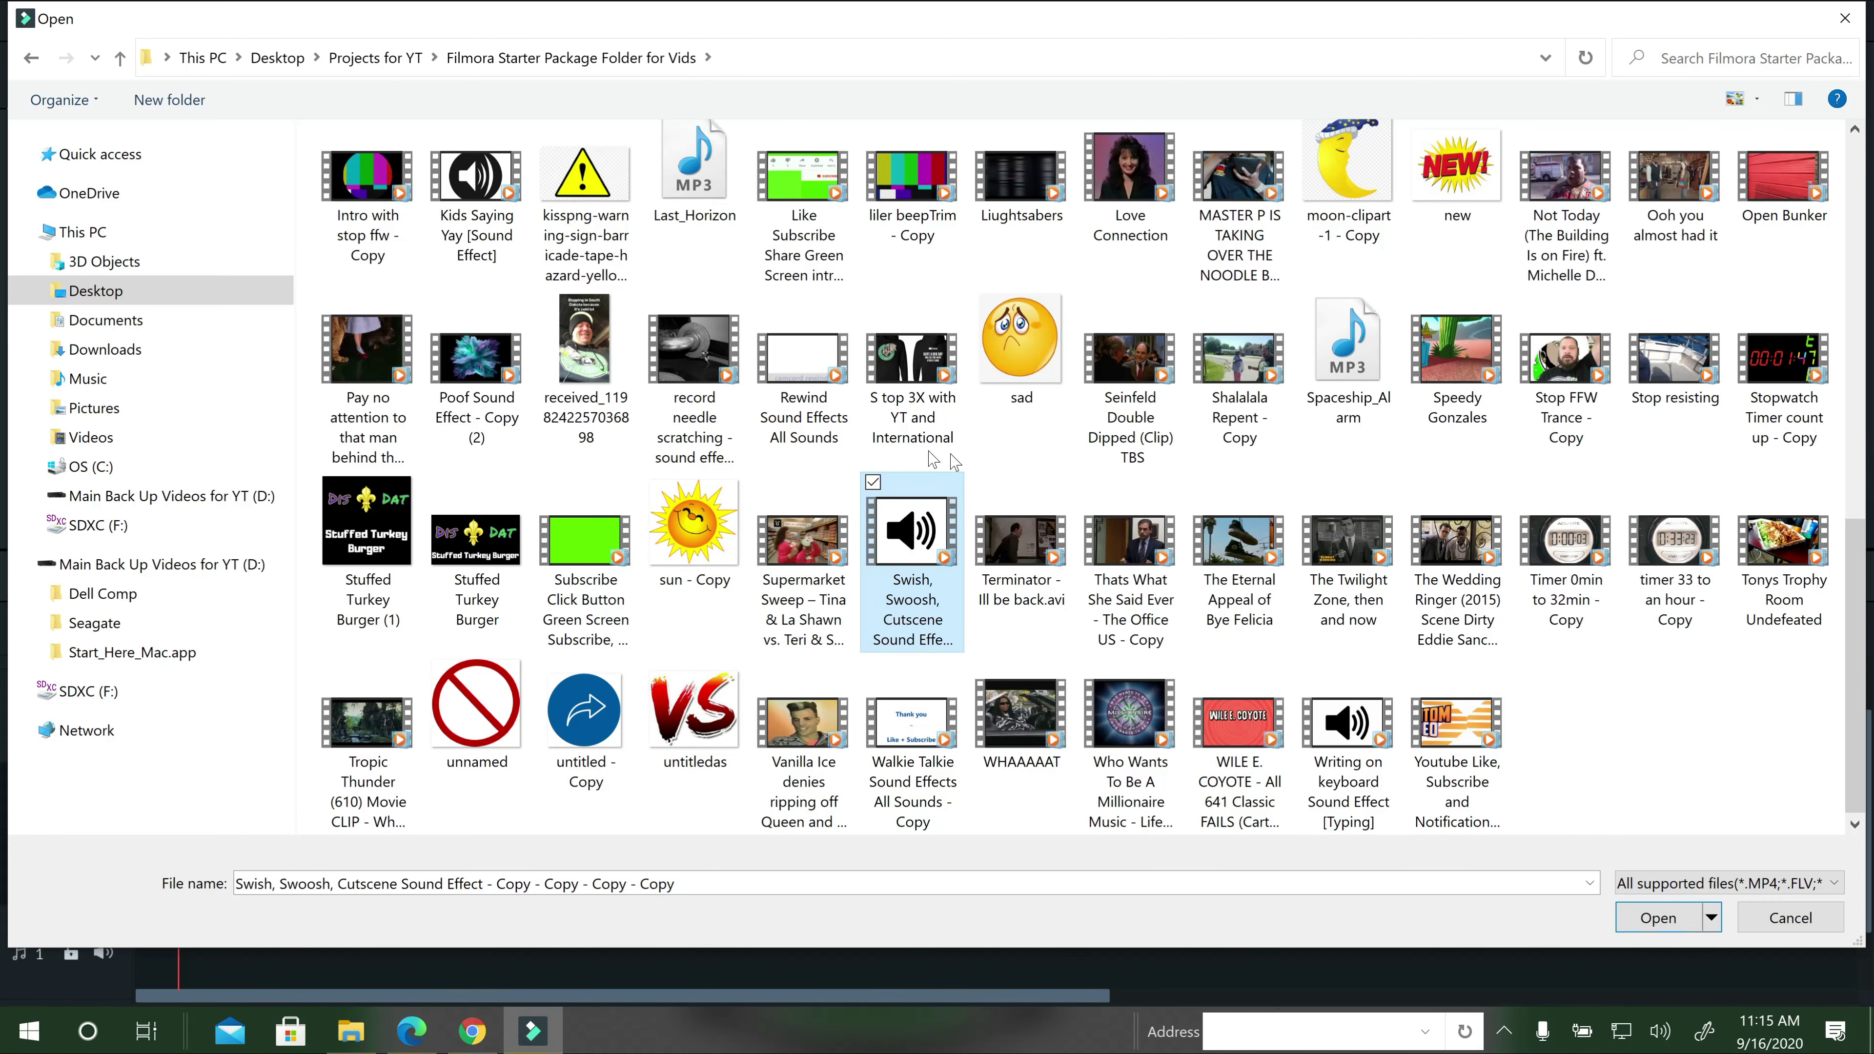
ctrl+click(901, 374)
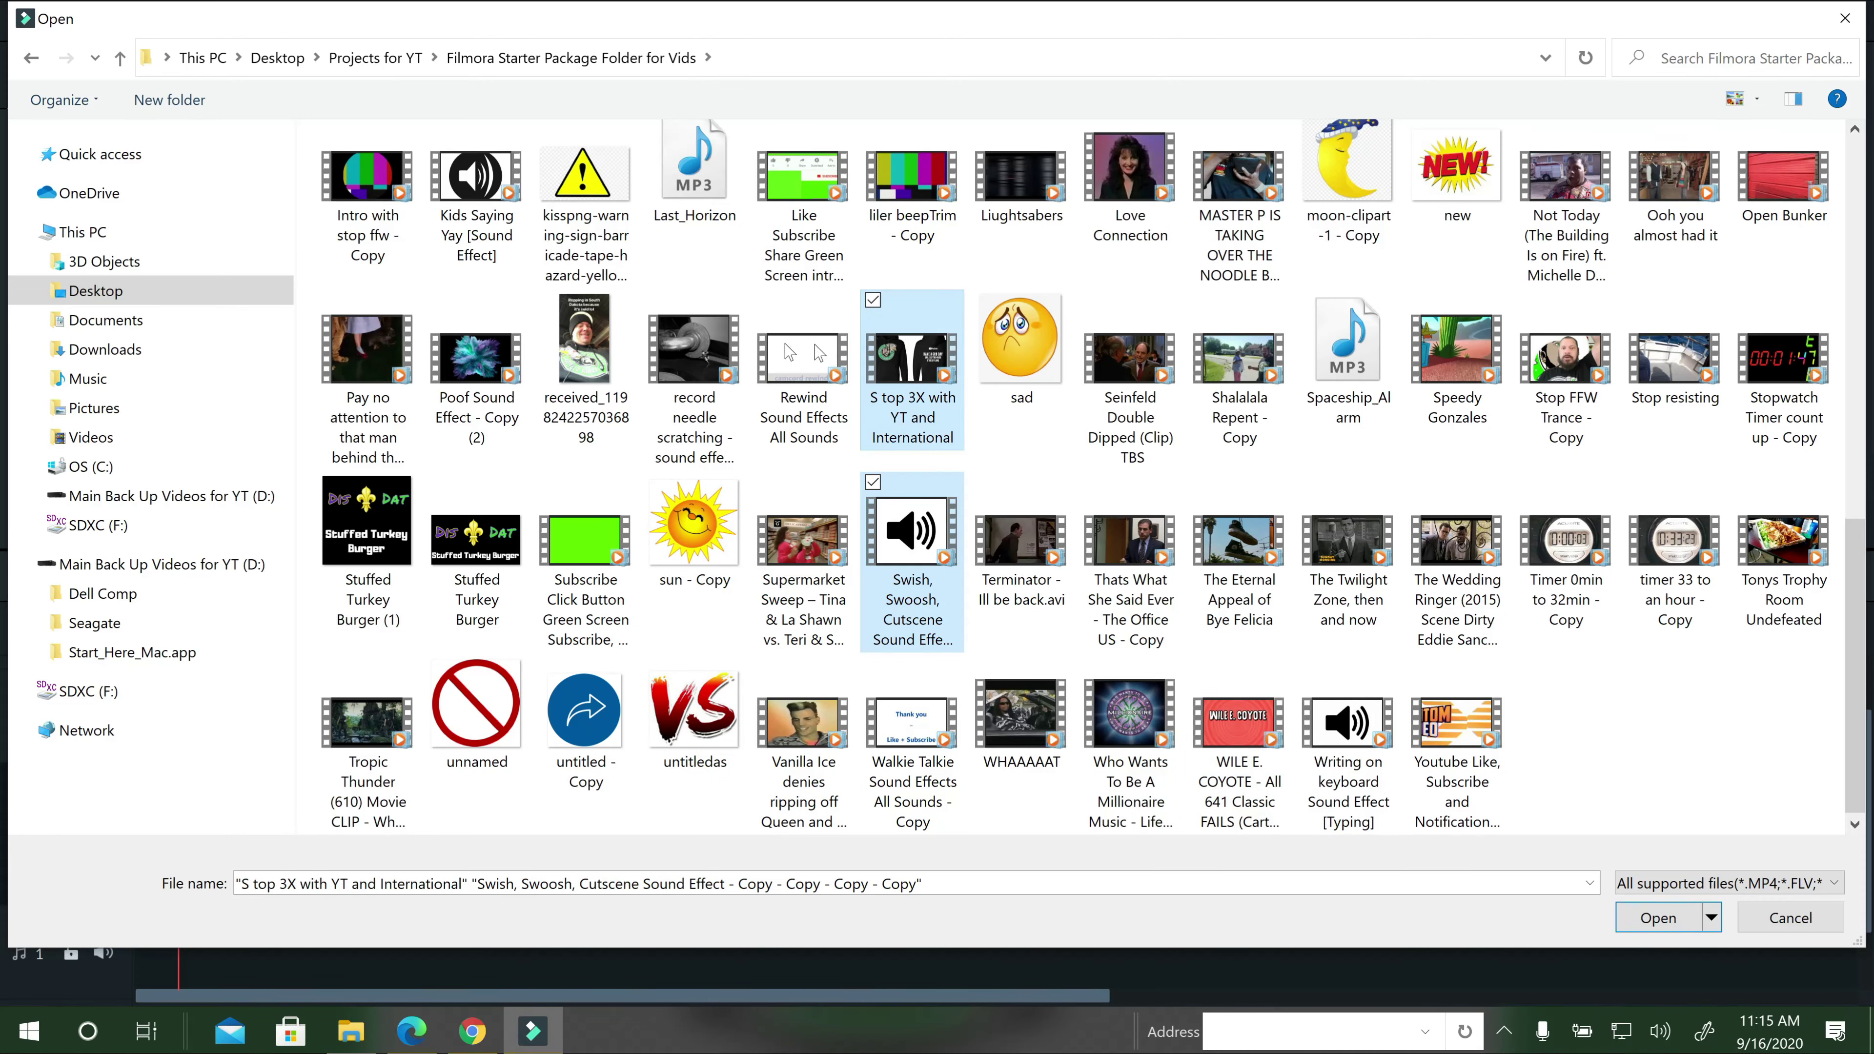
ctrl+click(705, 351)
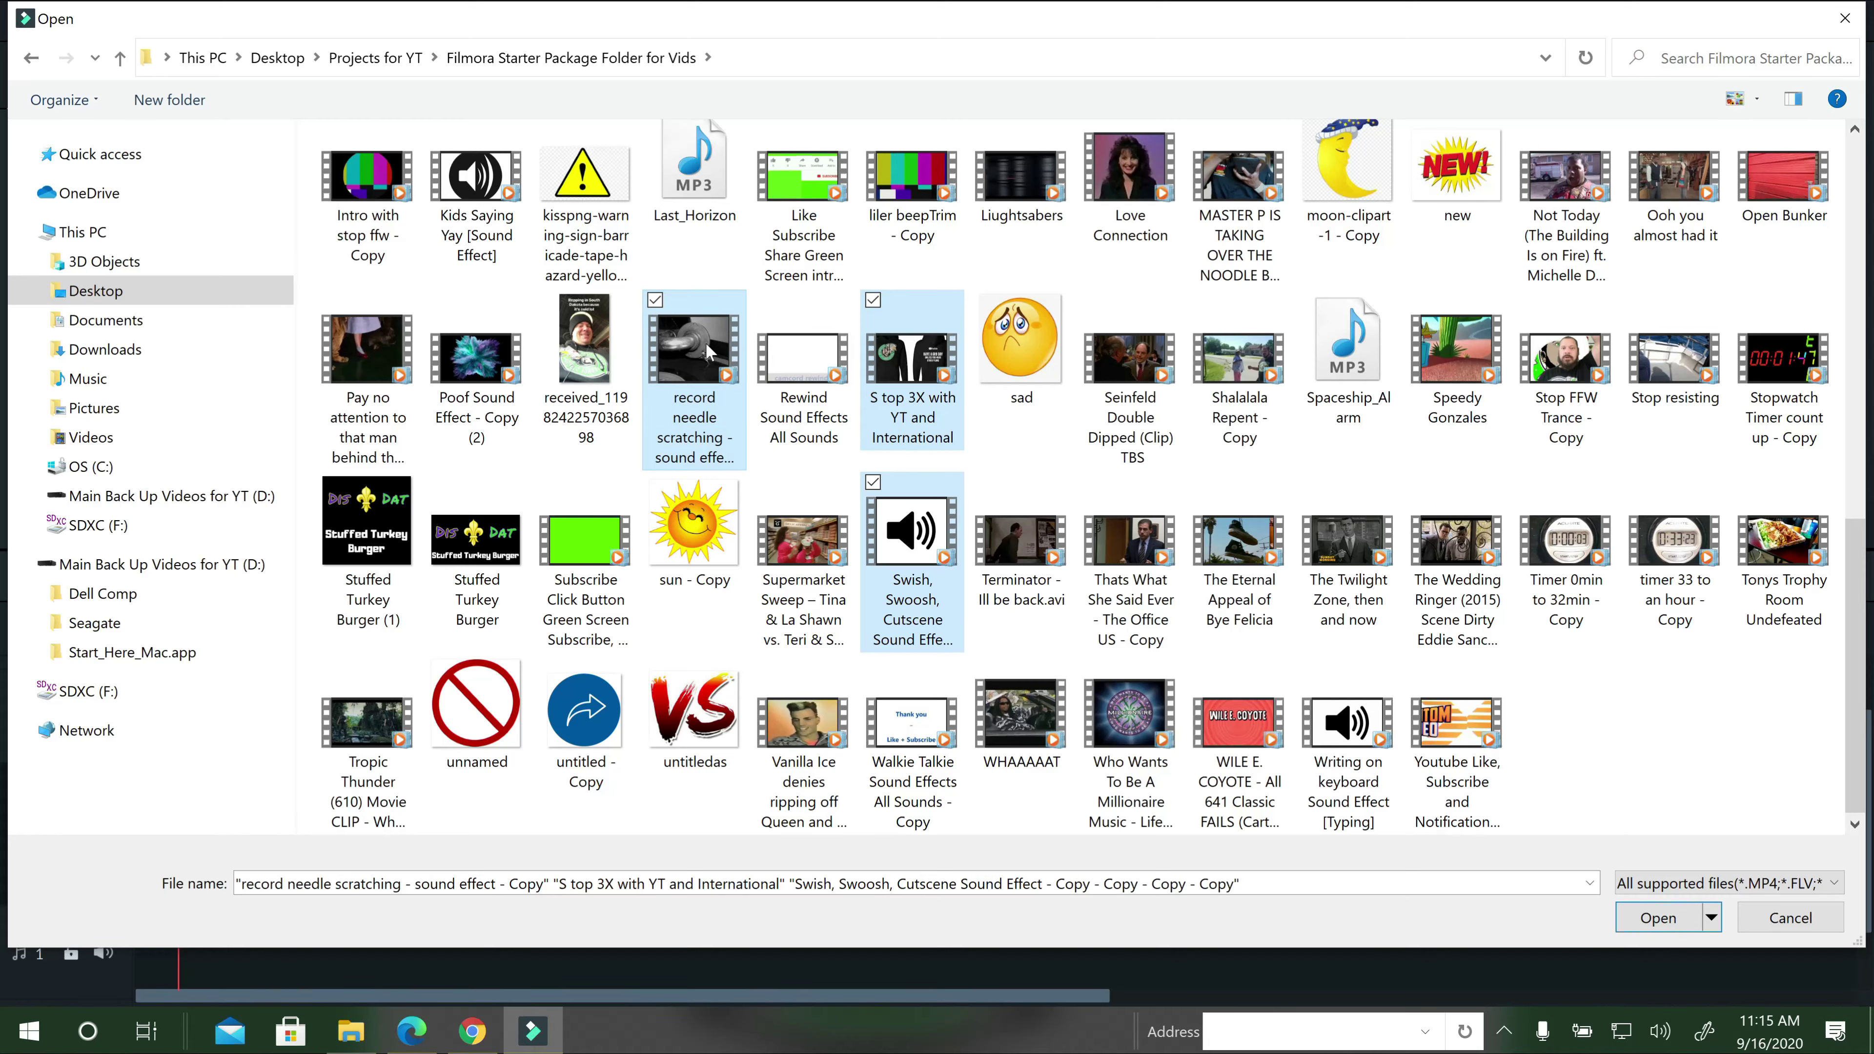
ctrl+click(690, 175)
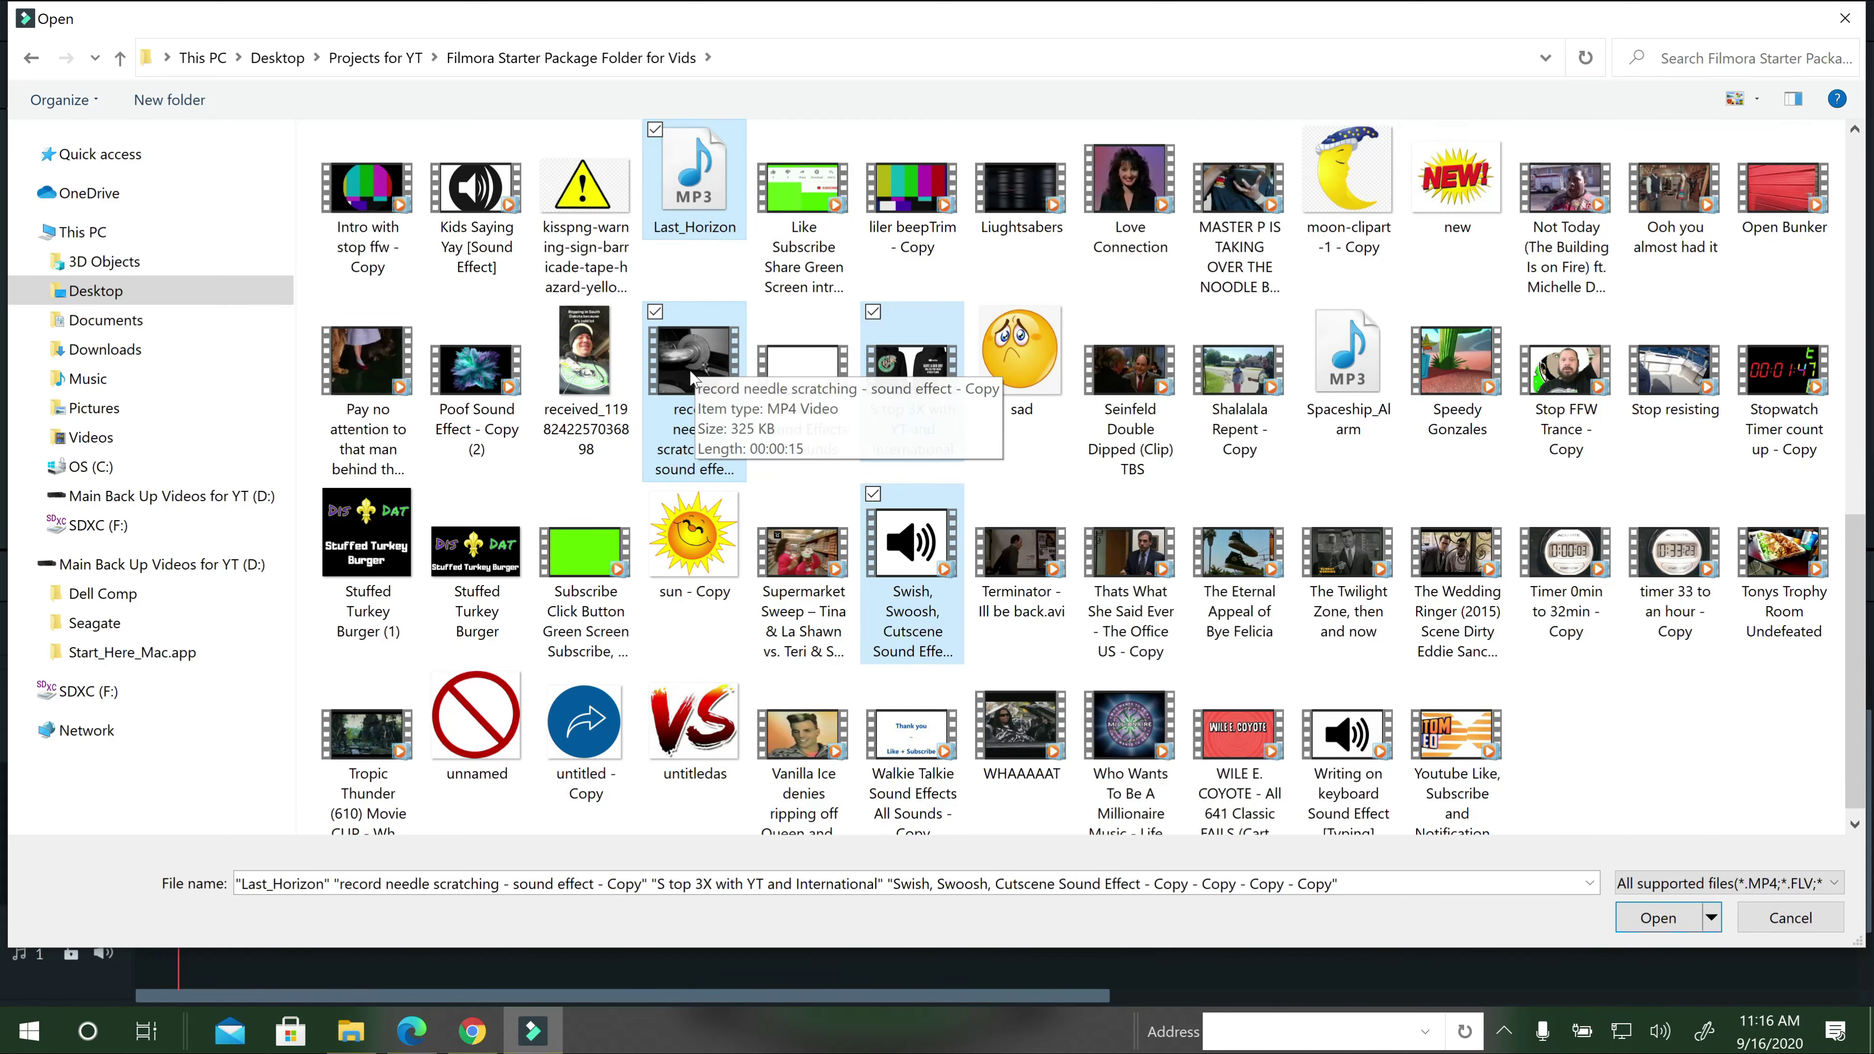
Add Crowd Laughing Sound Effects, Applause and Cartoon Sound Effects - Bloop to the selection and import all selected files.
scroll(704, 391, up, 8)
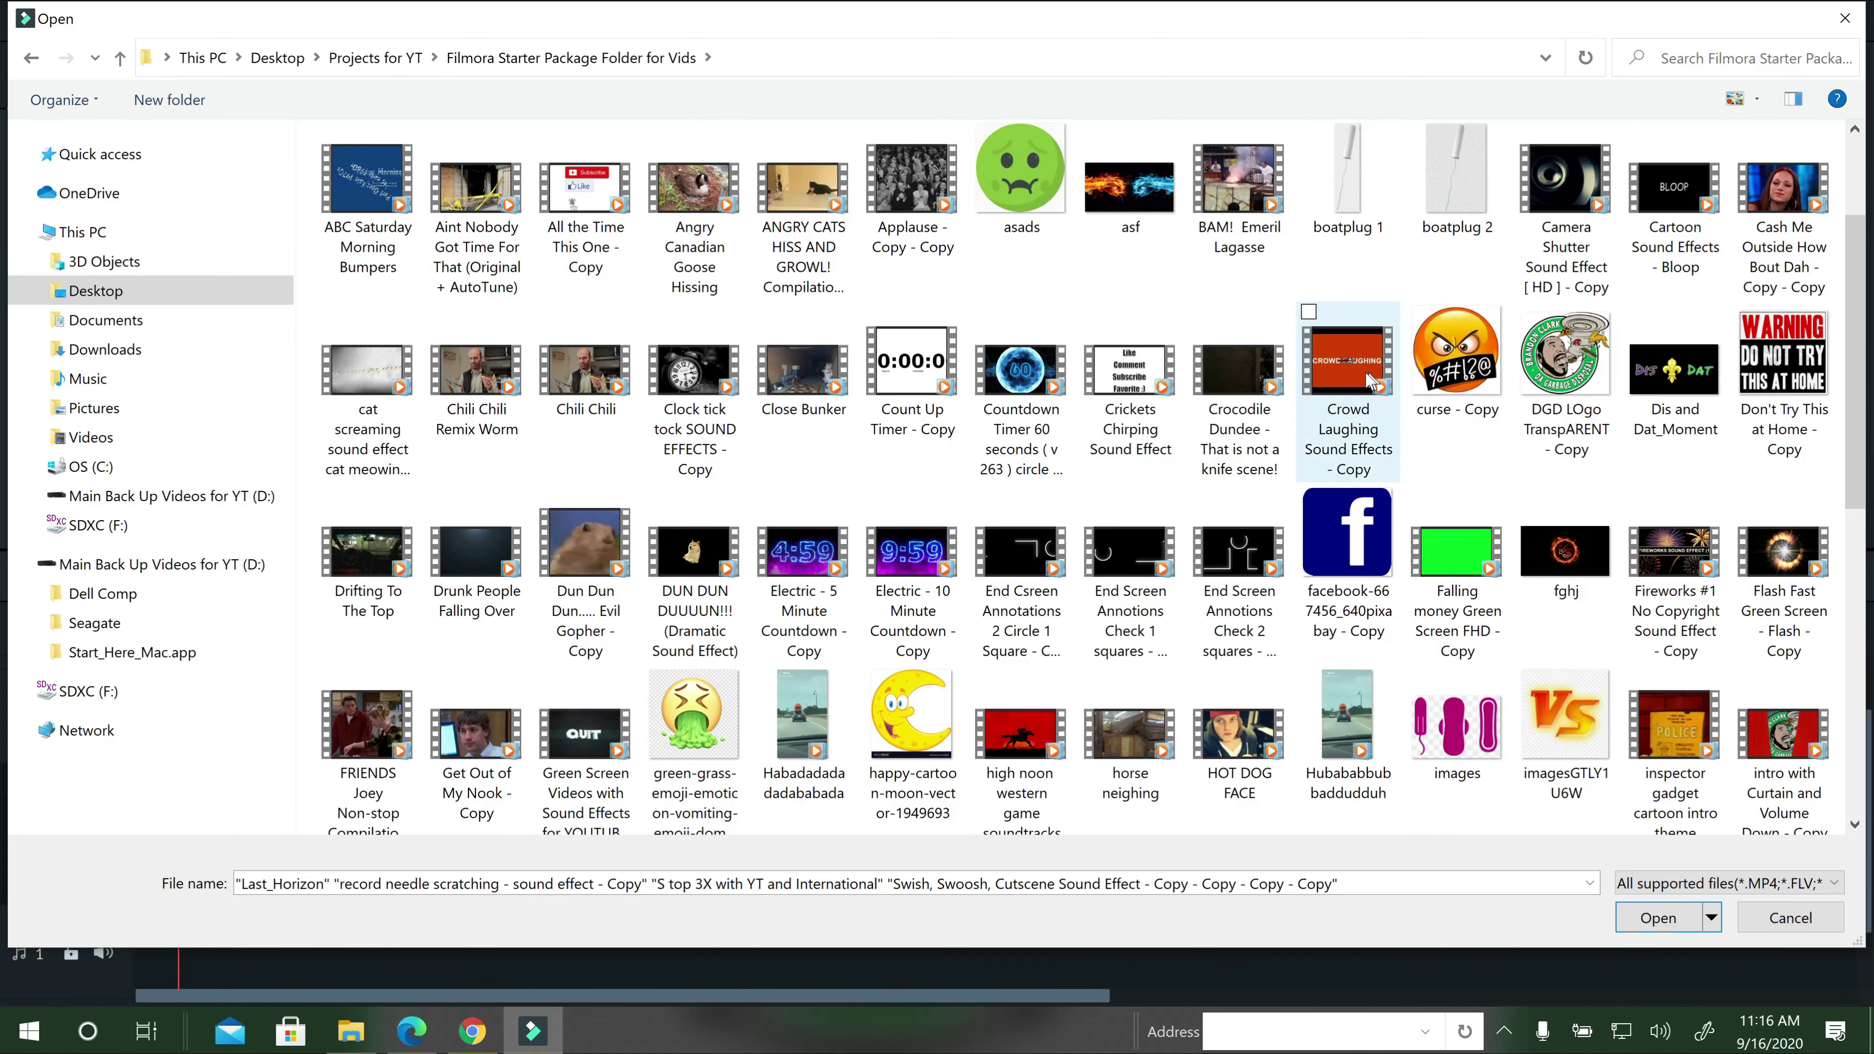
ctrl+click(1363, 380)
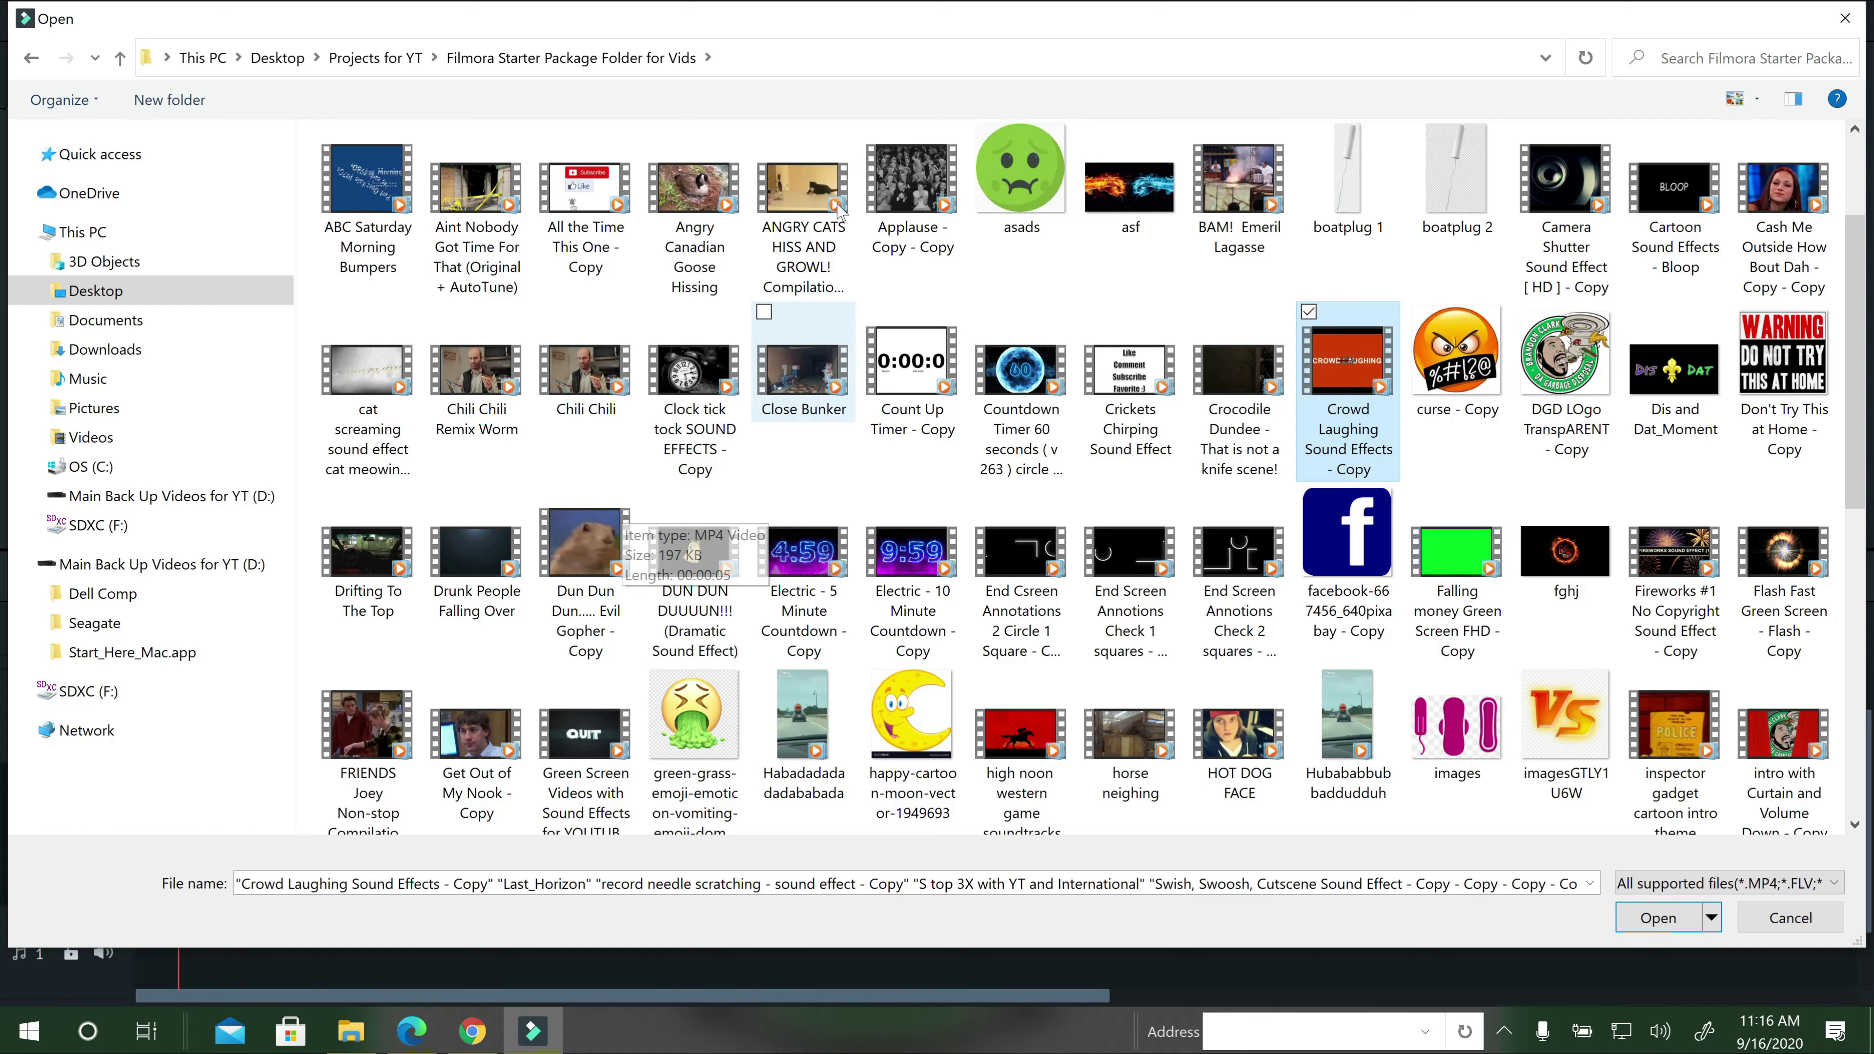
ctrl+click(912, 184)
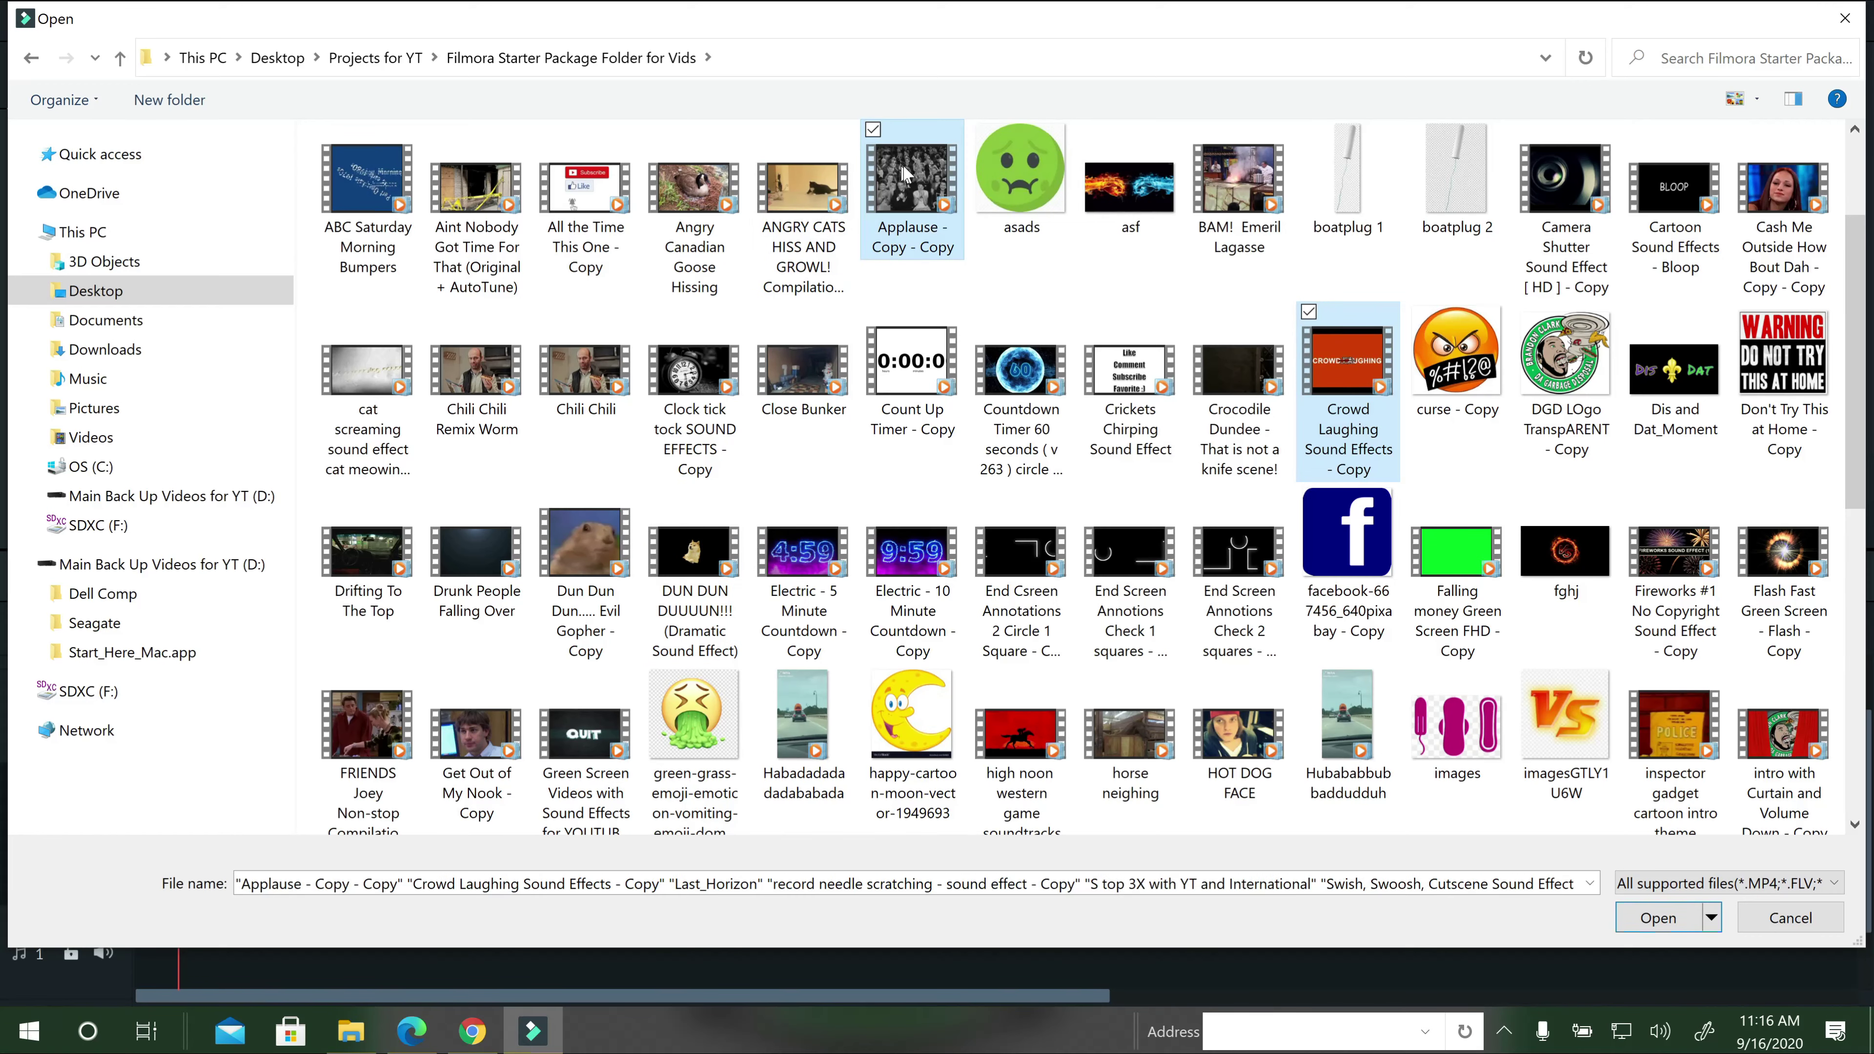
ctrl+click(1676, 198)
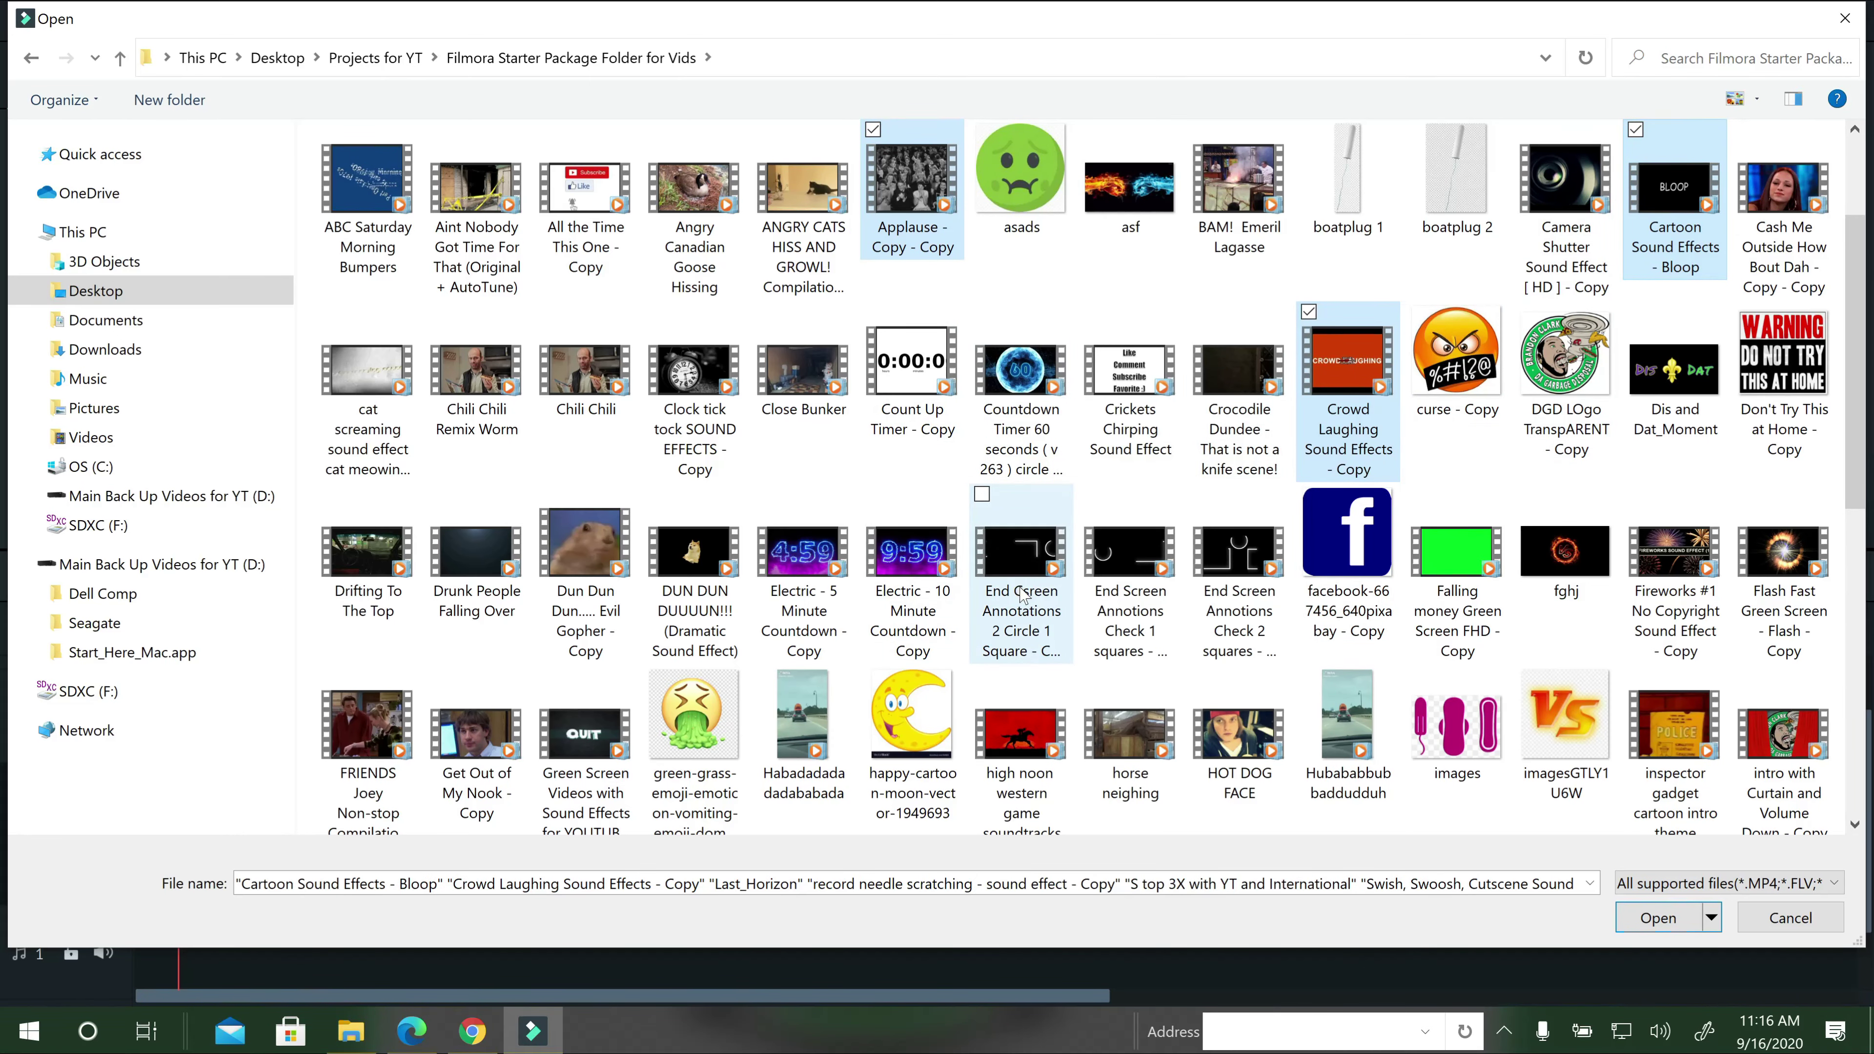
scroll(1022, 595, down, 1)
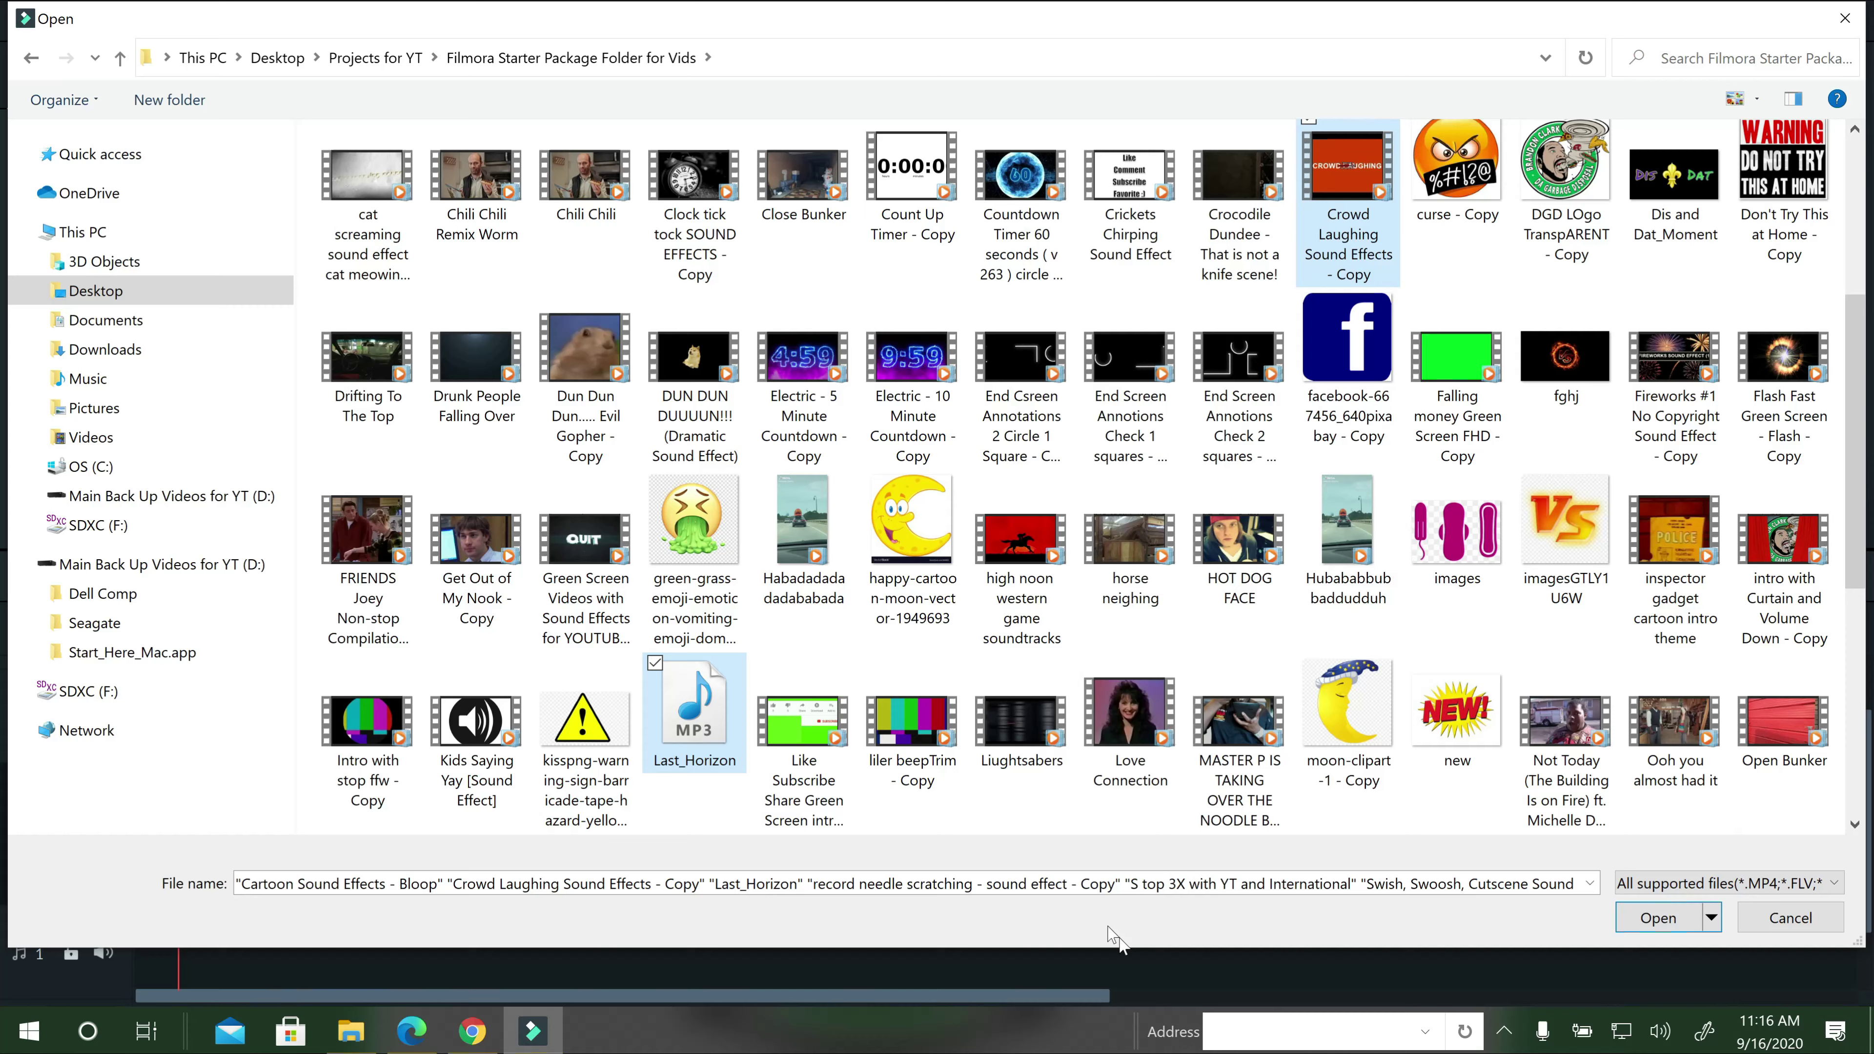
click(1659, 917)
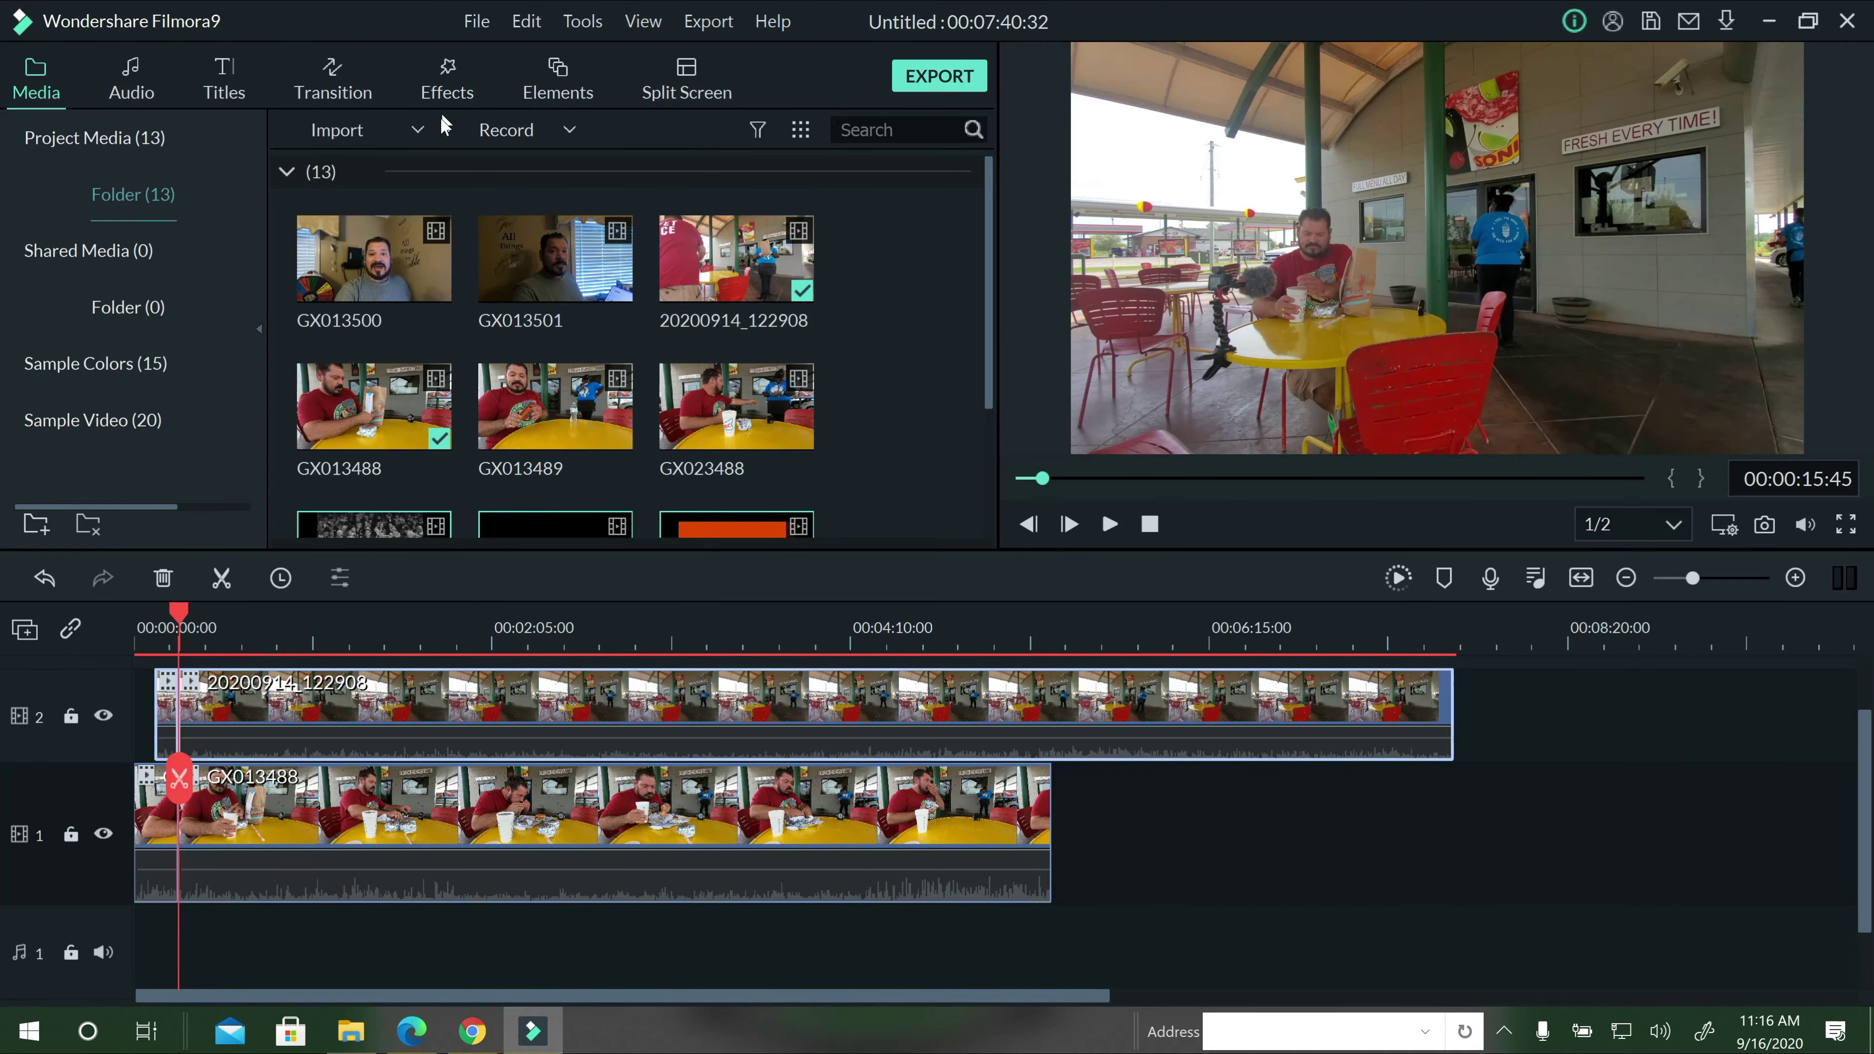
Start another media import and look through the Songs > Epidemic Sound folder for a music category.
click(415, 131)
click(410, 160)
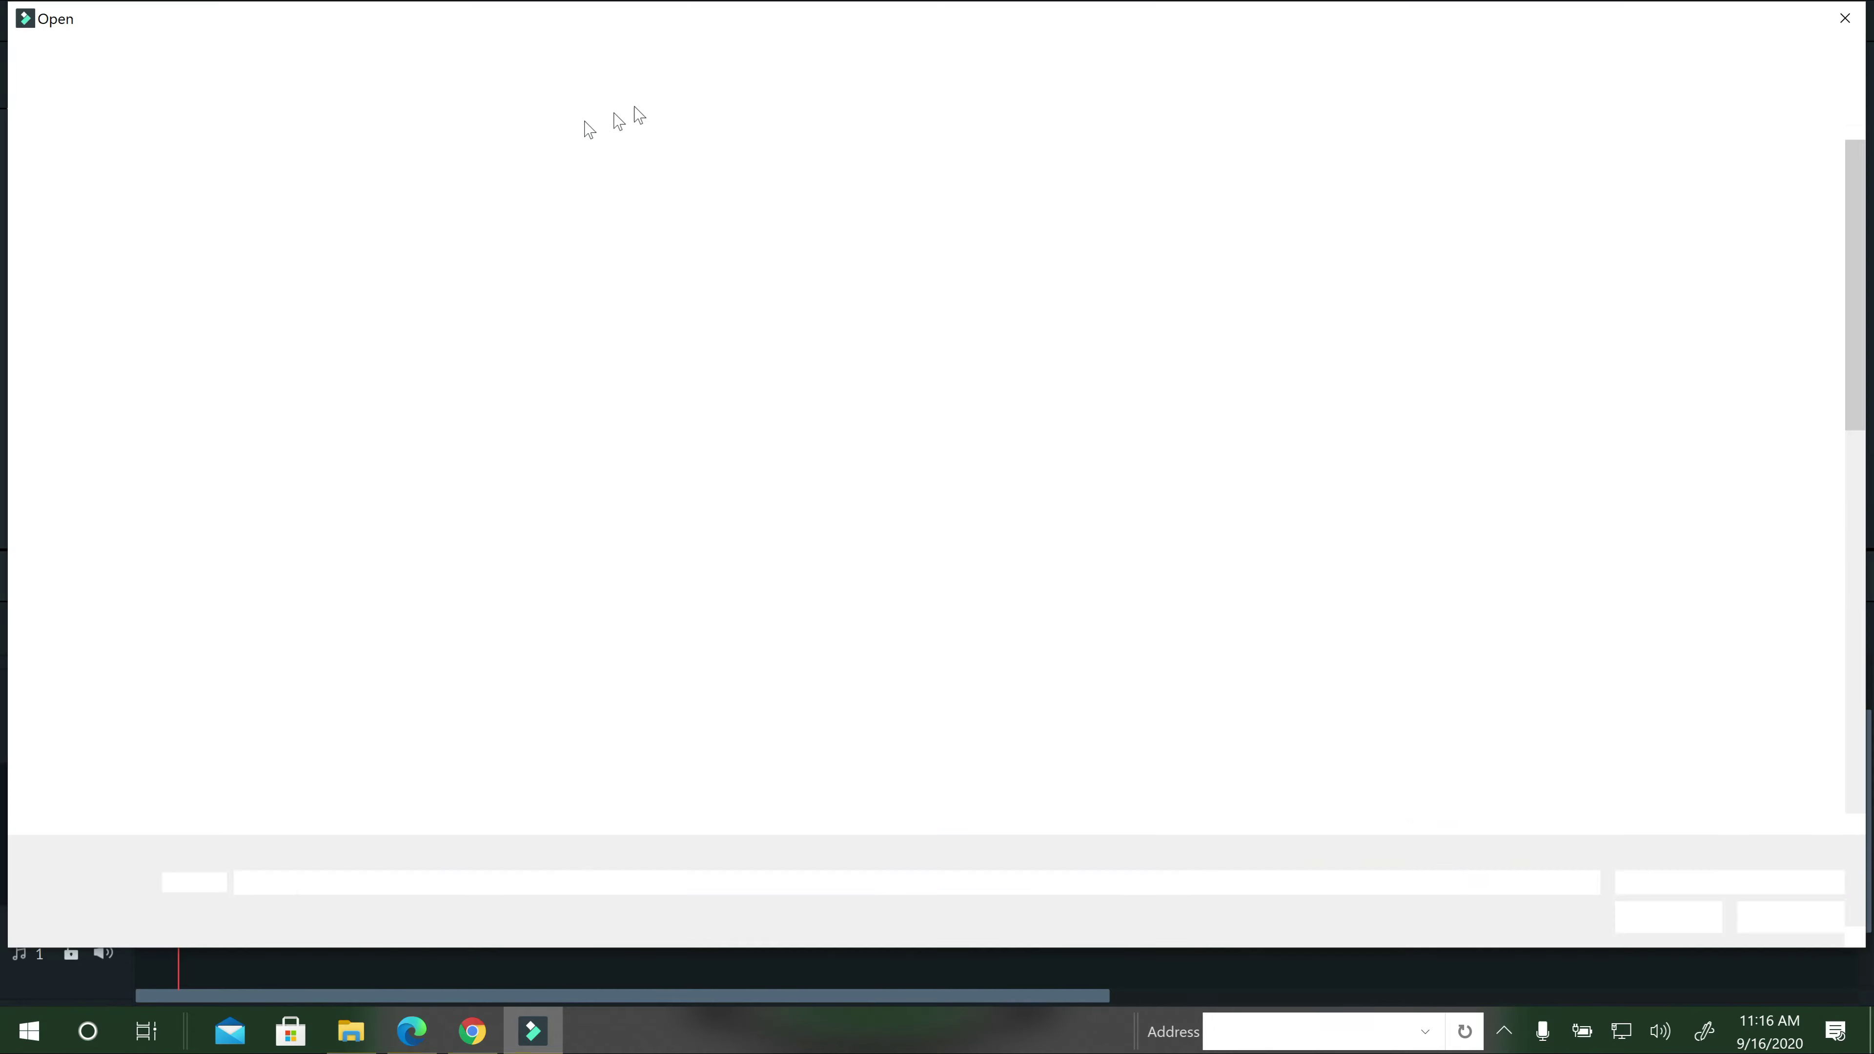
double_click(699, 159)
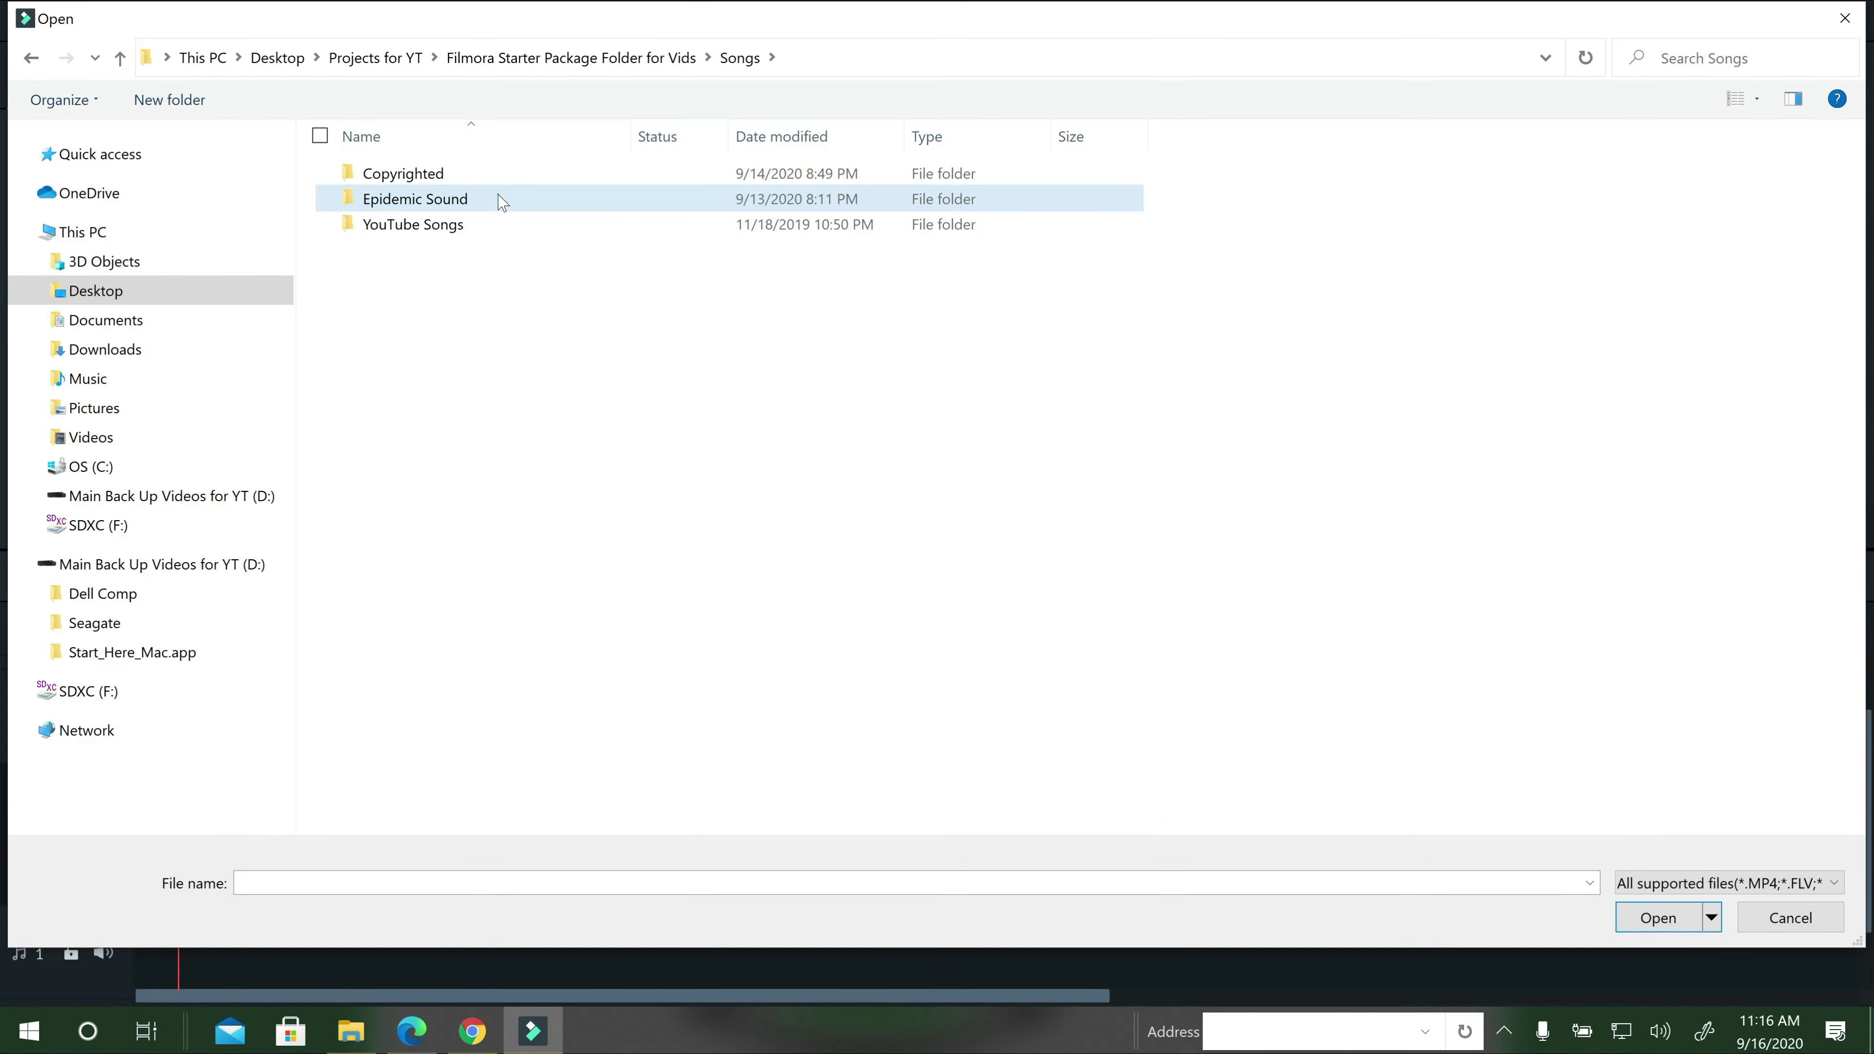
double_click(502, 196)
scroll(528, 369, down, 4)
scroll(498, 546, down, 1)
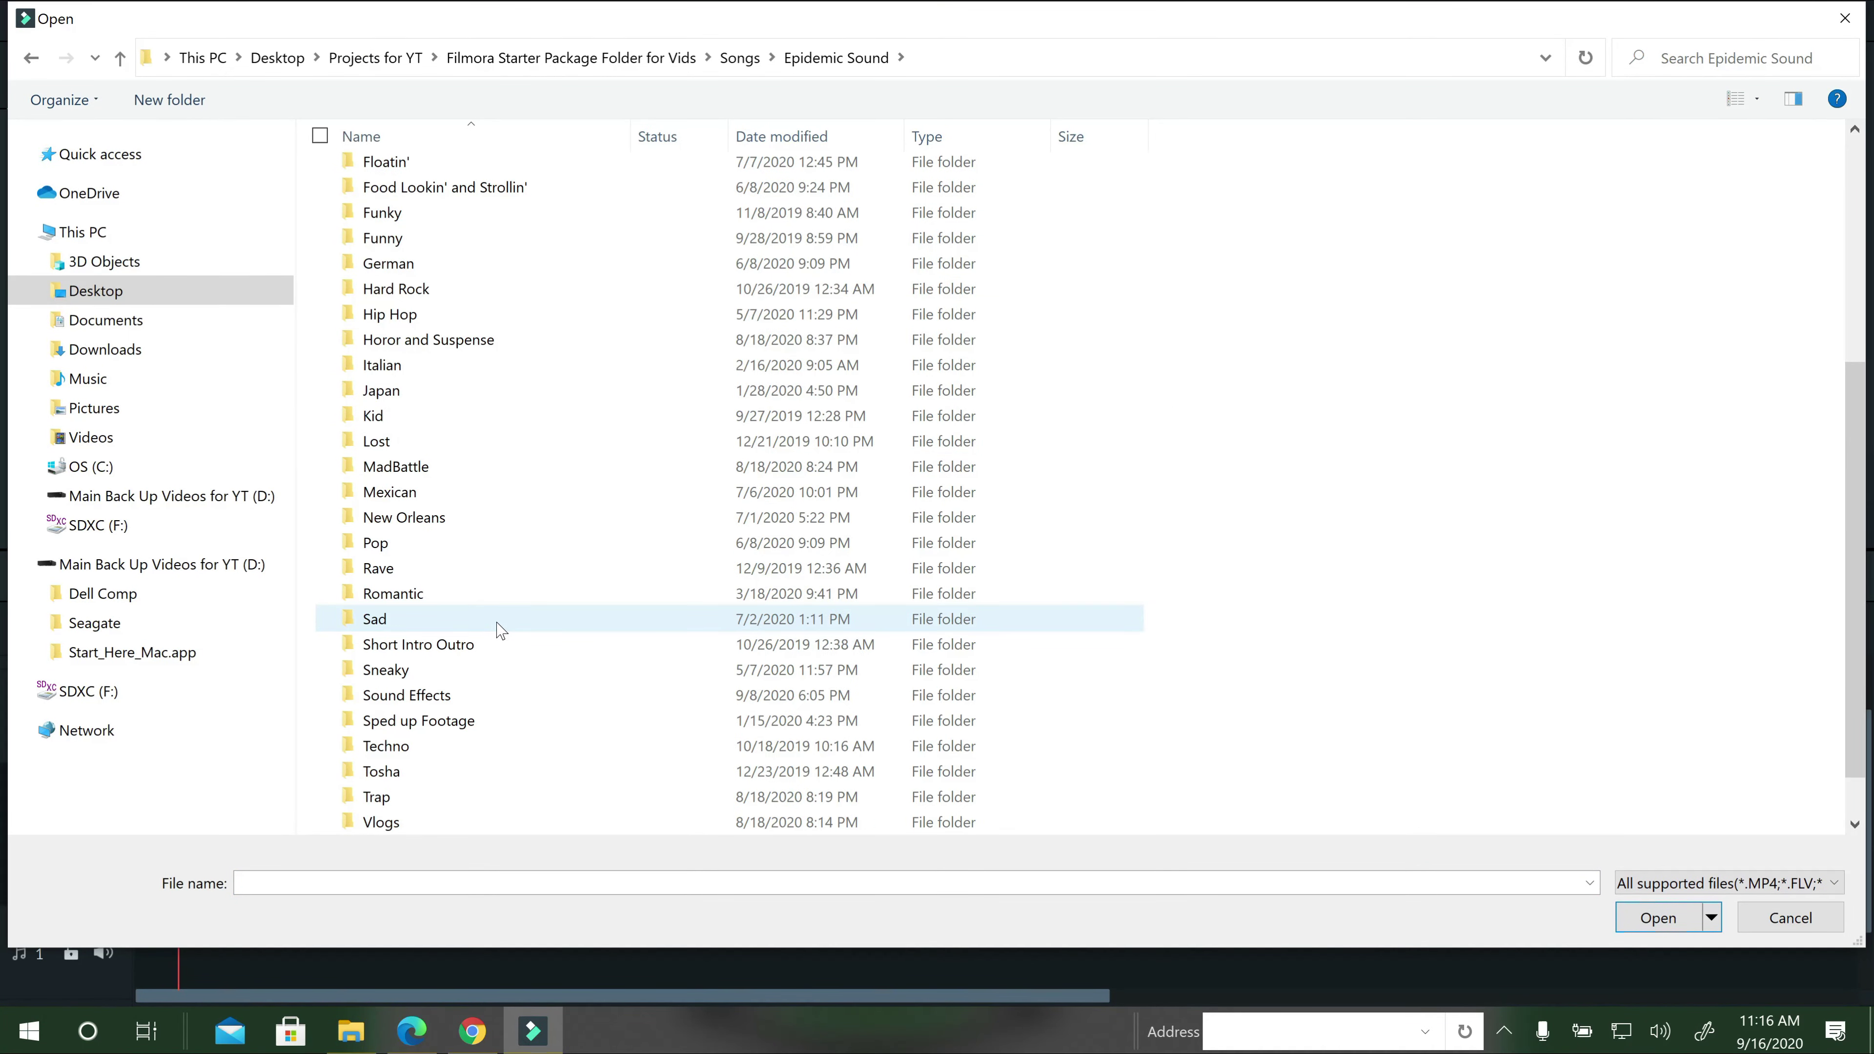
scroll(473, 673, down, 1)
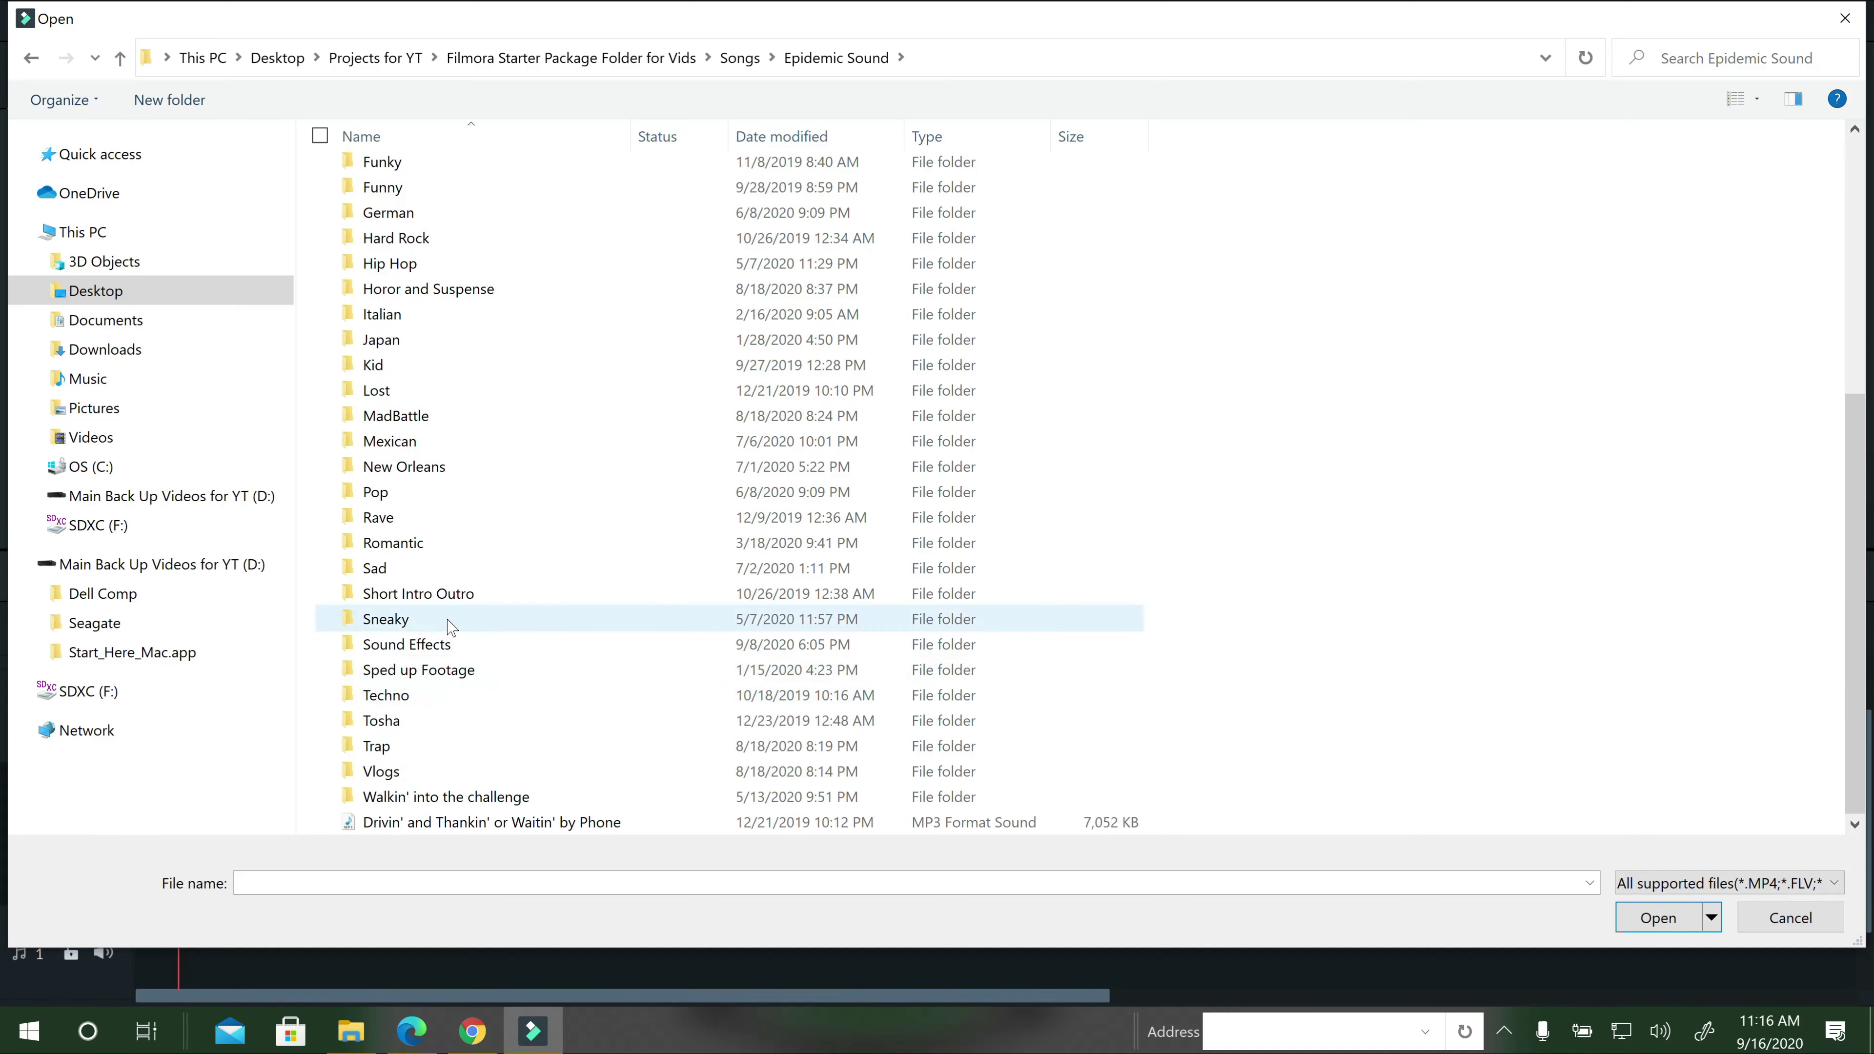
Import all songs from the MadBattle > New New folder and look over the expanded media library.
click(422, 418)
double_click(423, 418)
double_click(400, 177)
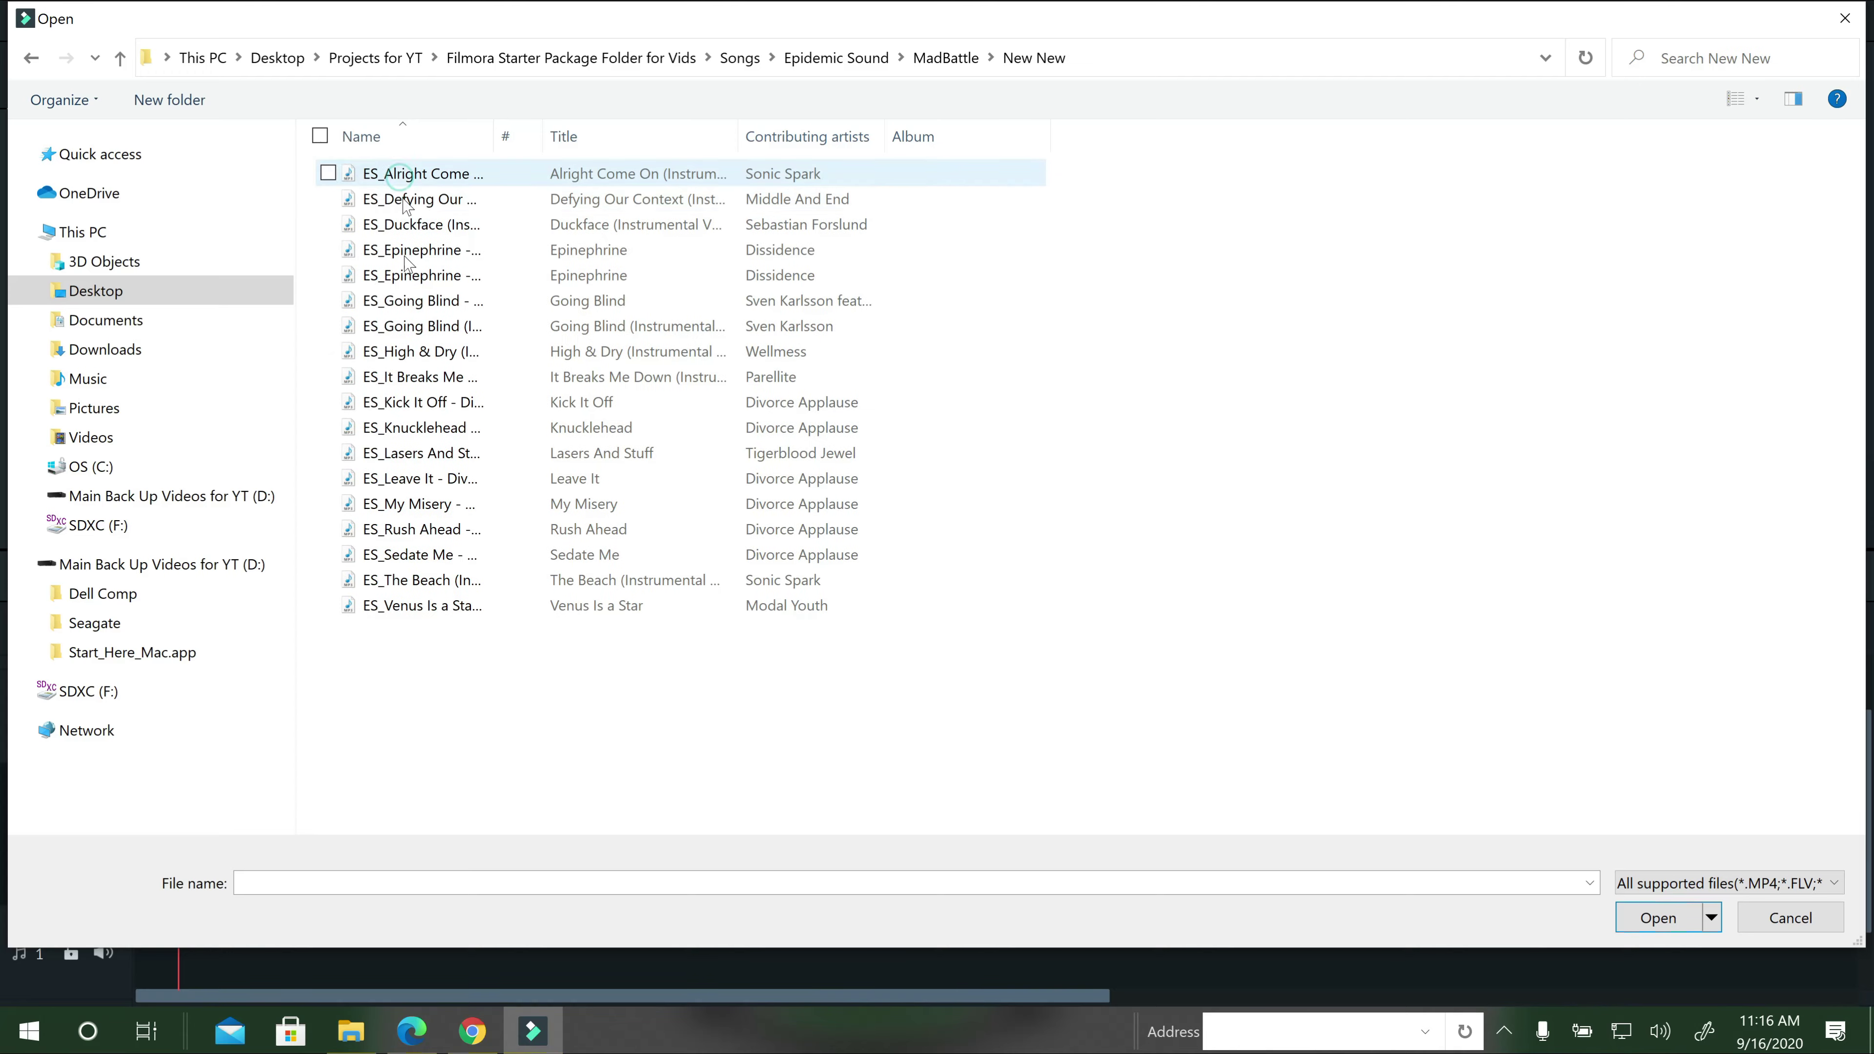
drag(428, 657, 464, 137)
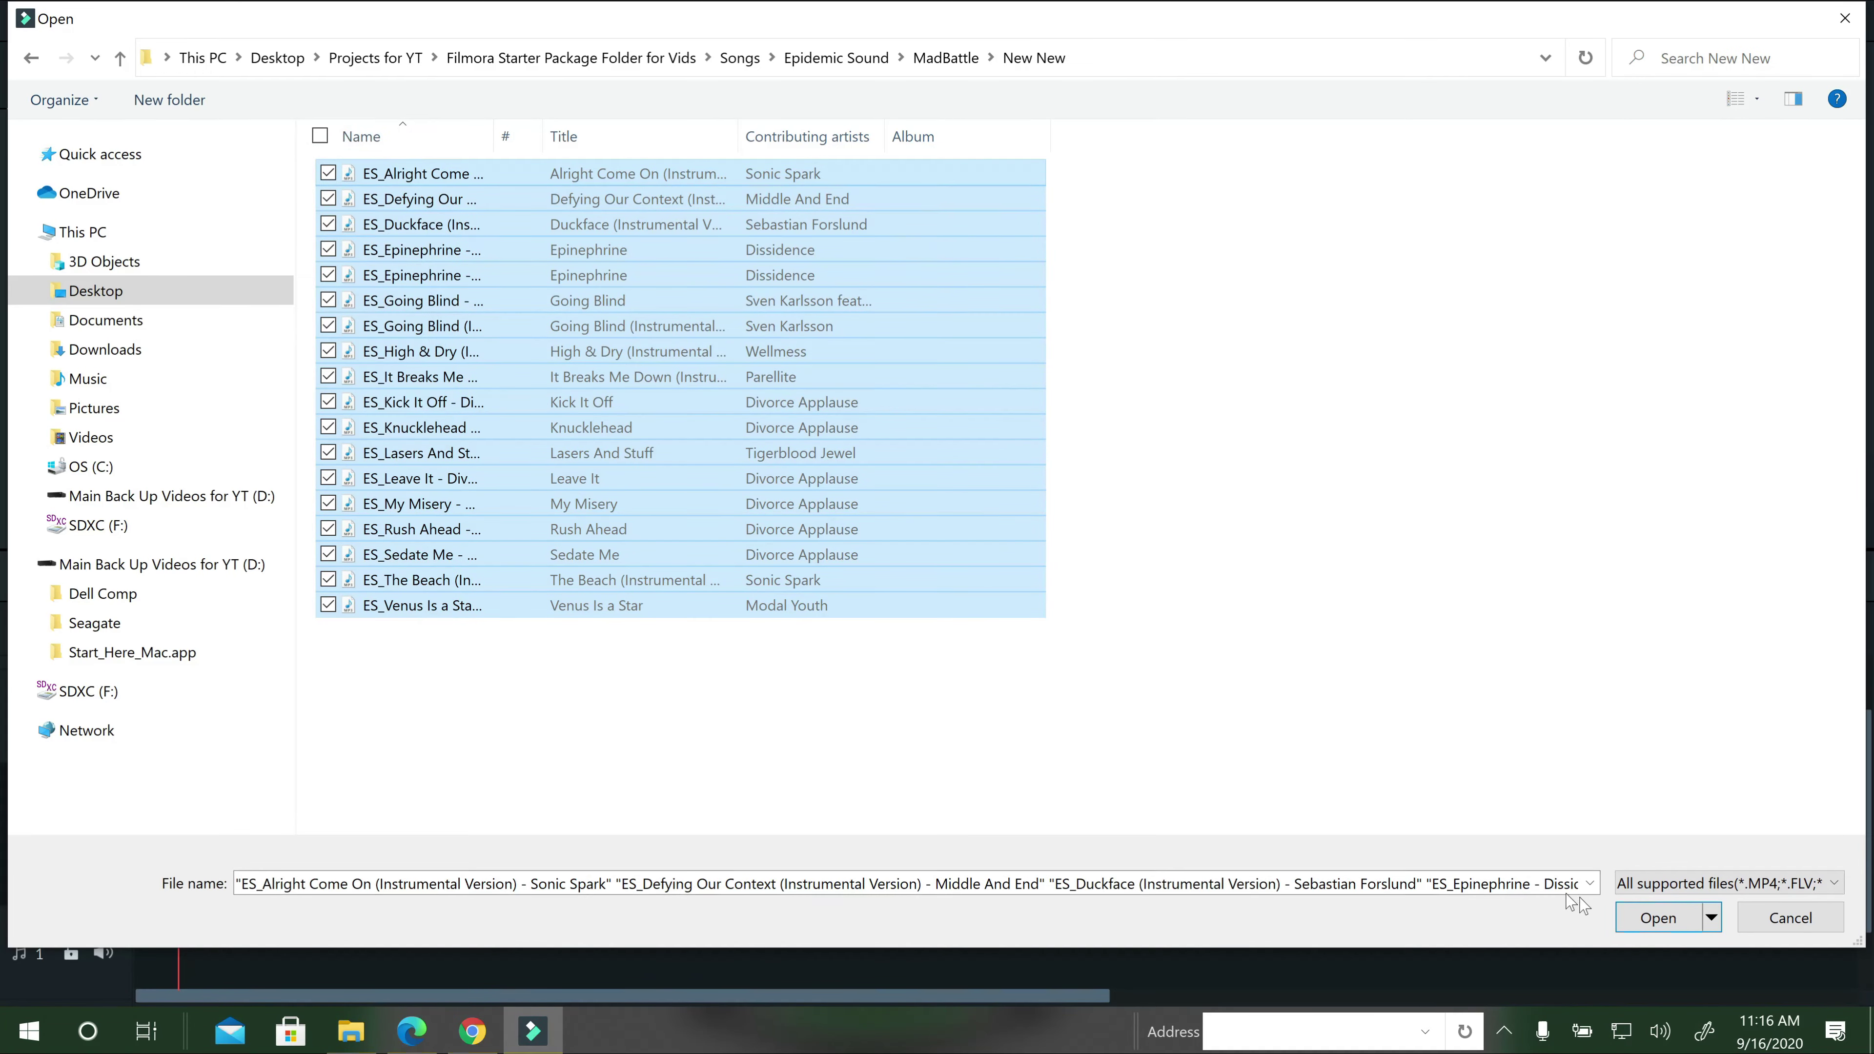
click(1660, 920)
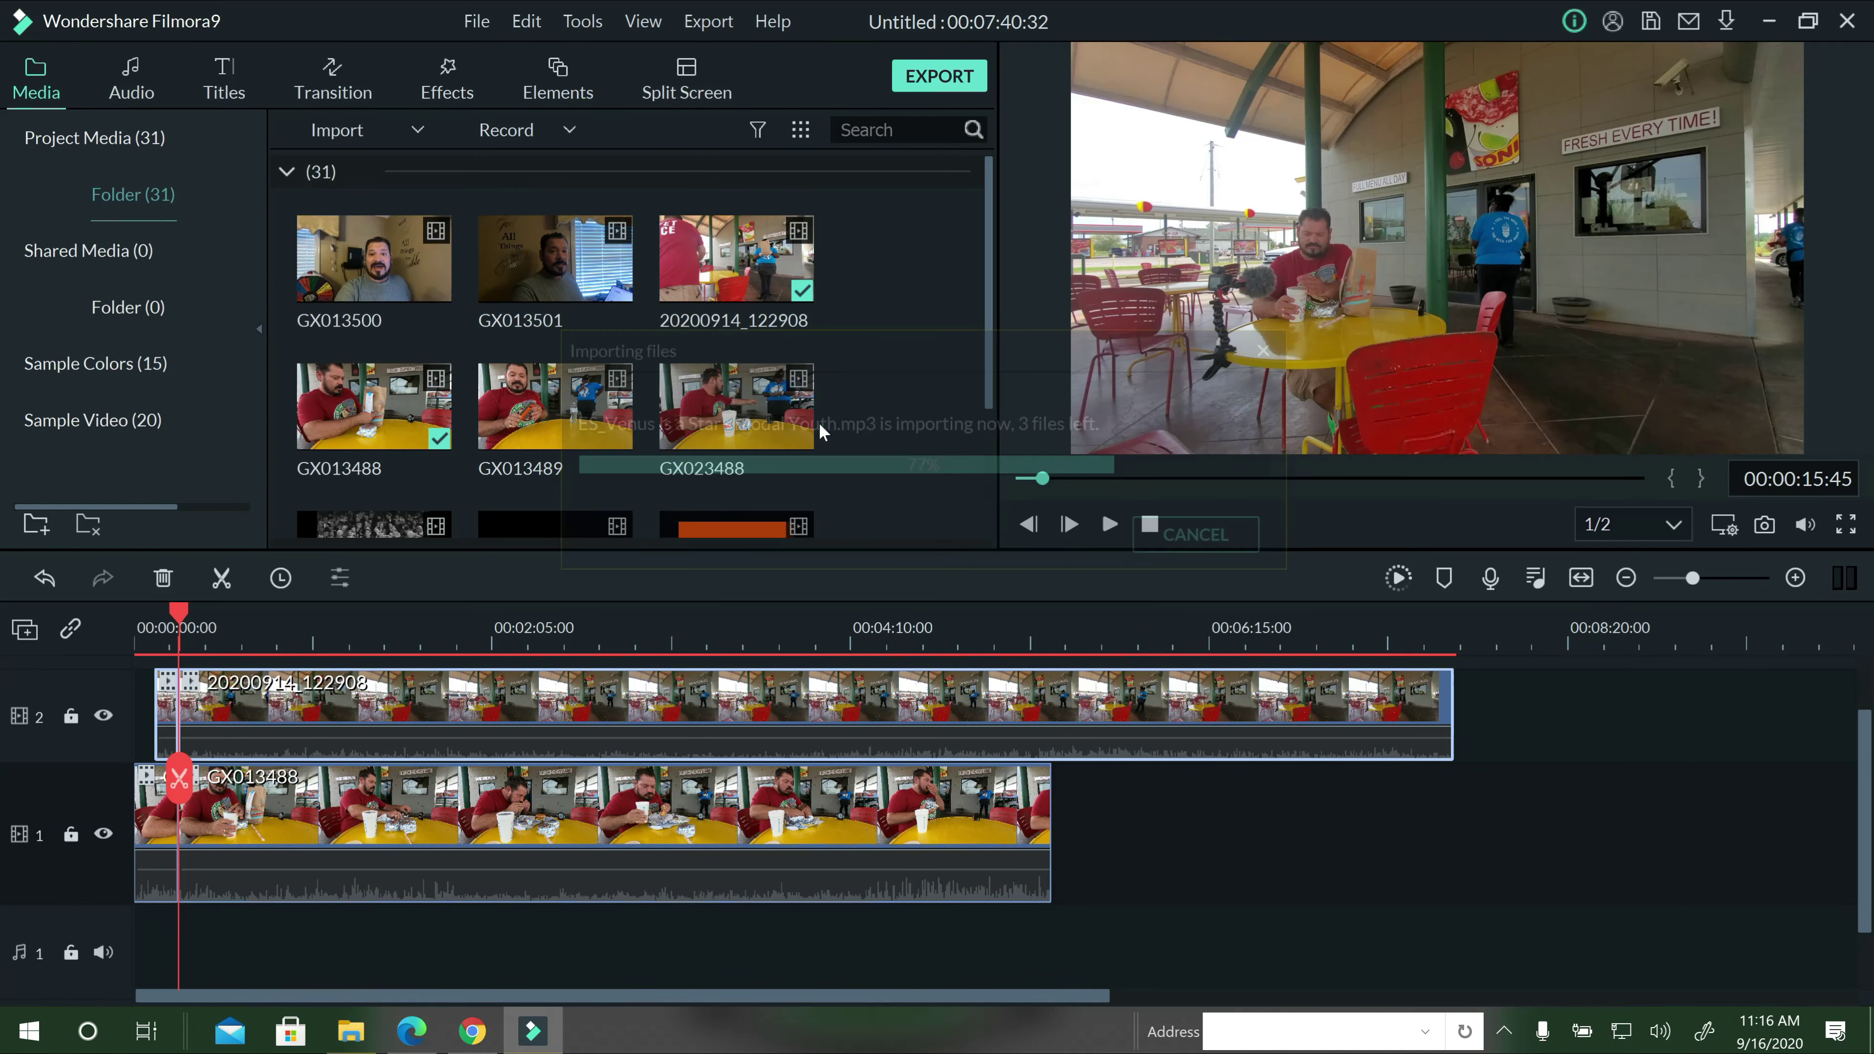
scroll(791, 426, down, 10)
scroll(786, 420, up, 8)
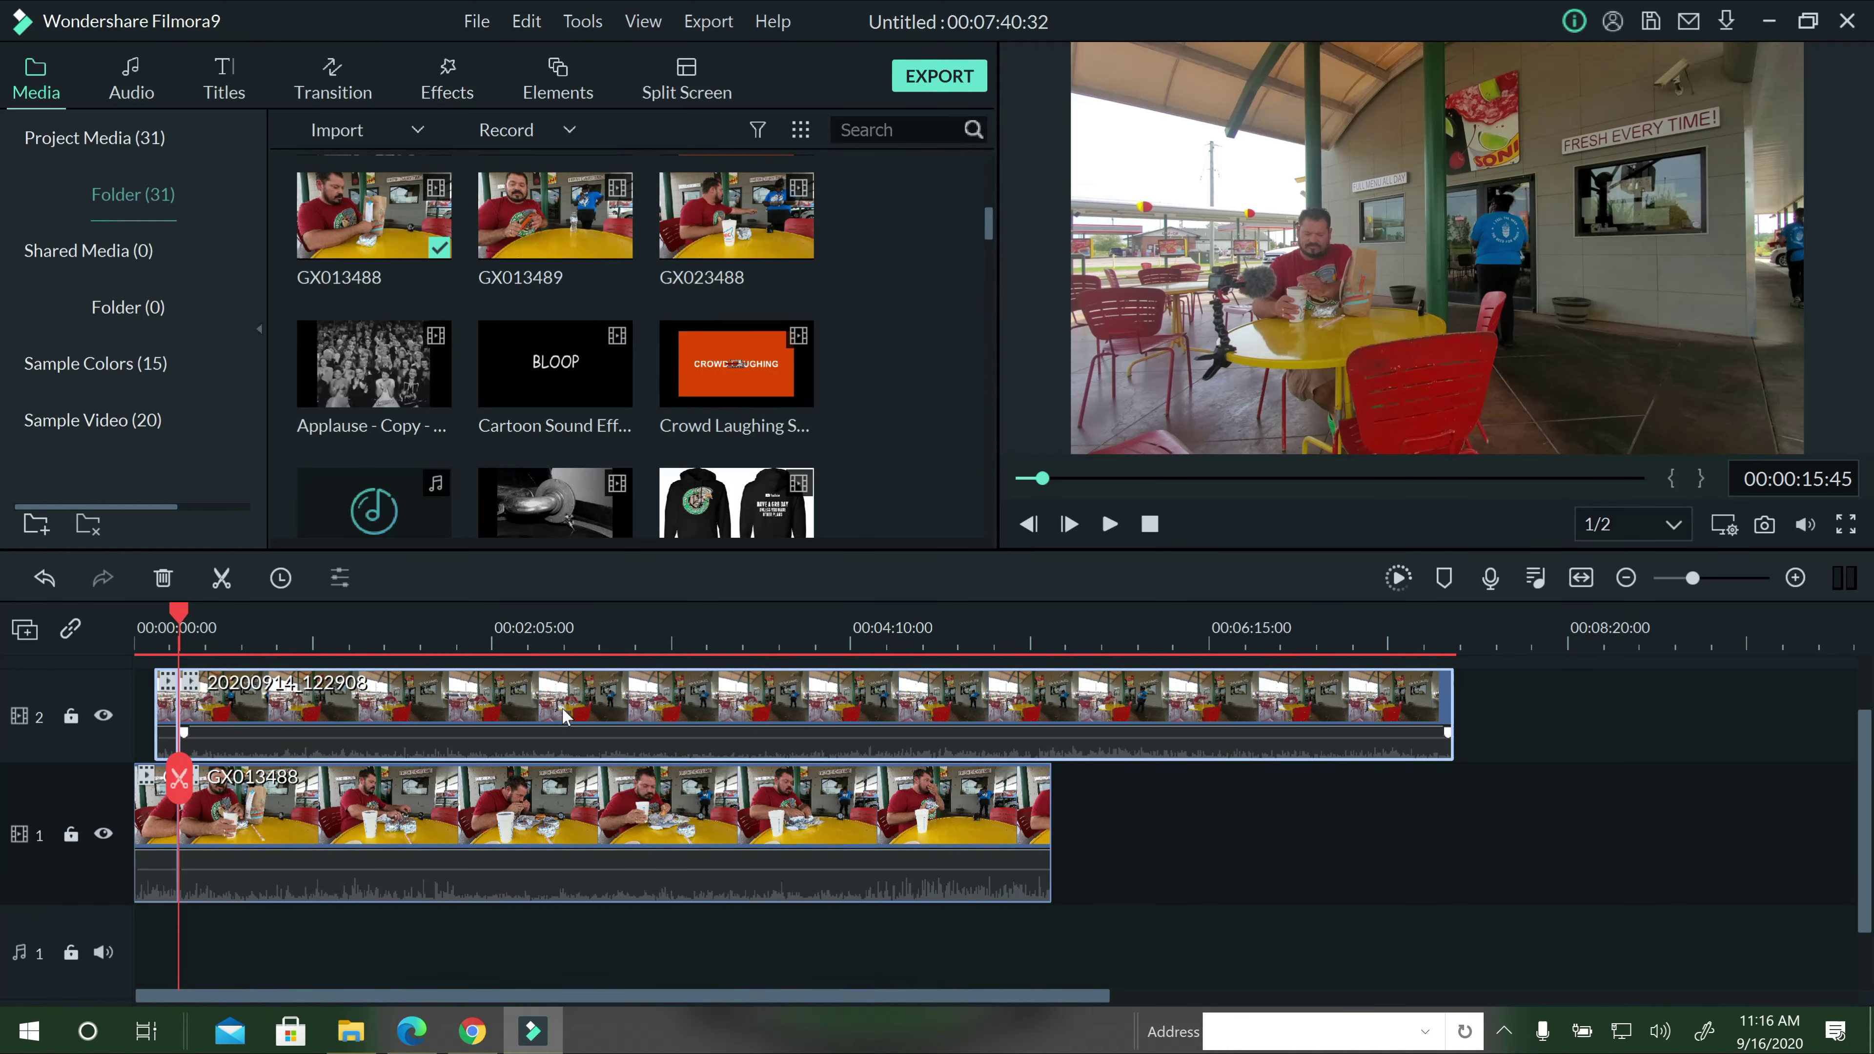
Place GX023488 directly after GX013488 on track 1 and GX013489 further along, then move the playhead to the end of GX023488.
click(601, 245)
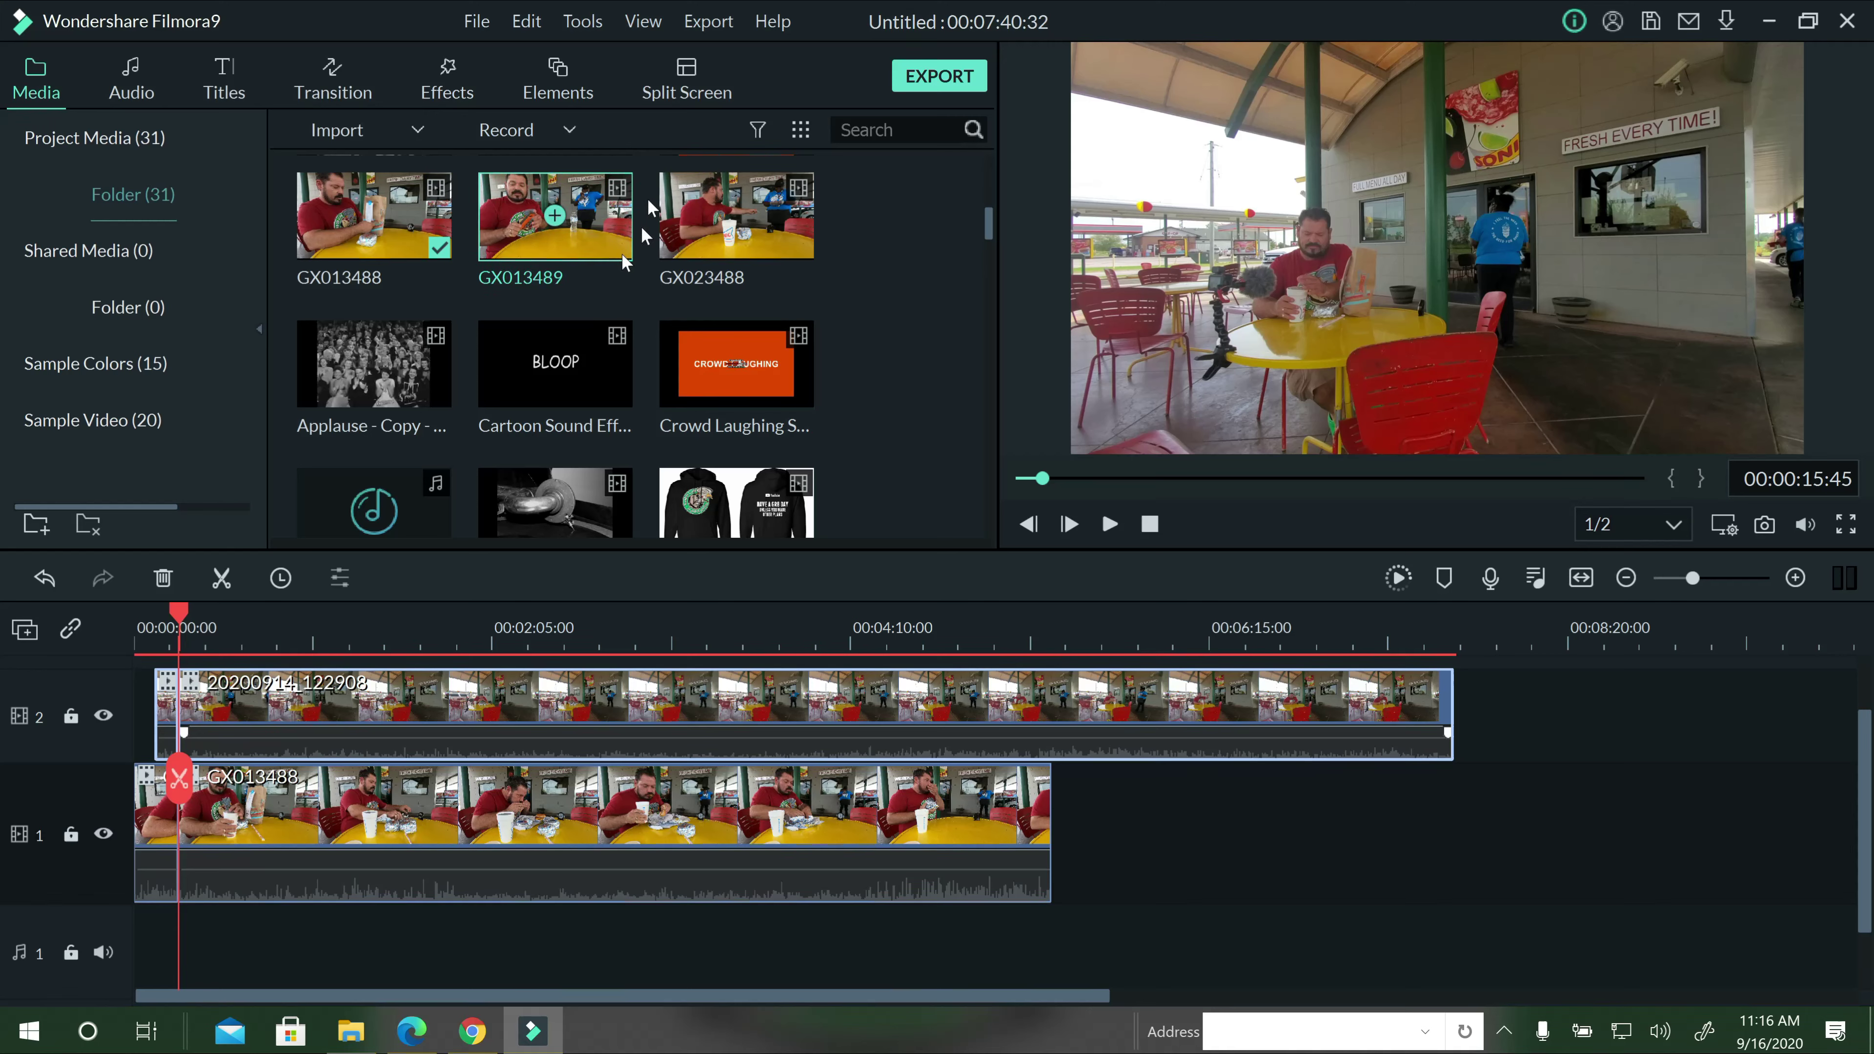
drag(601, 222, 1538, 834)
drag(736, 221, 1071, 832)
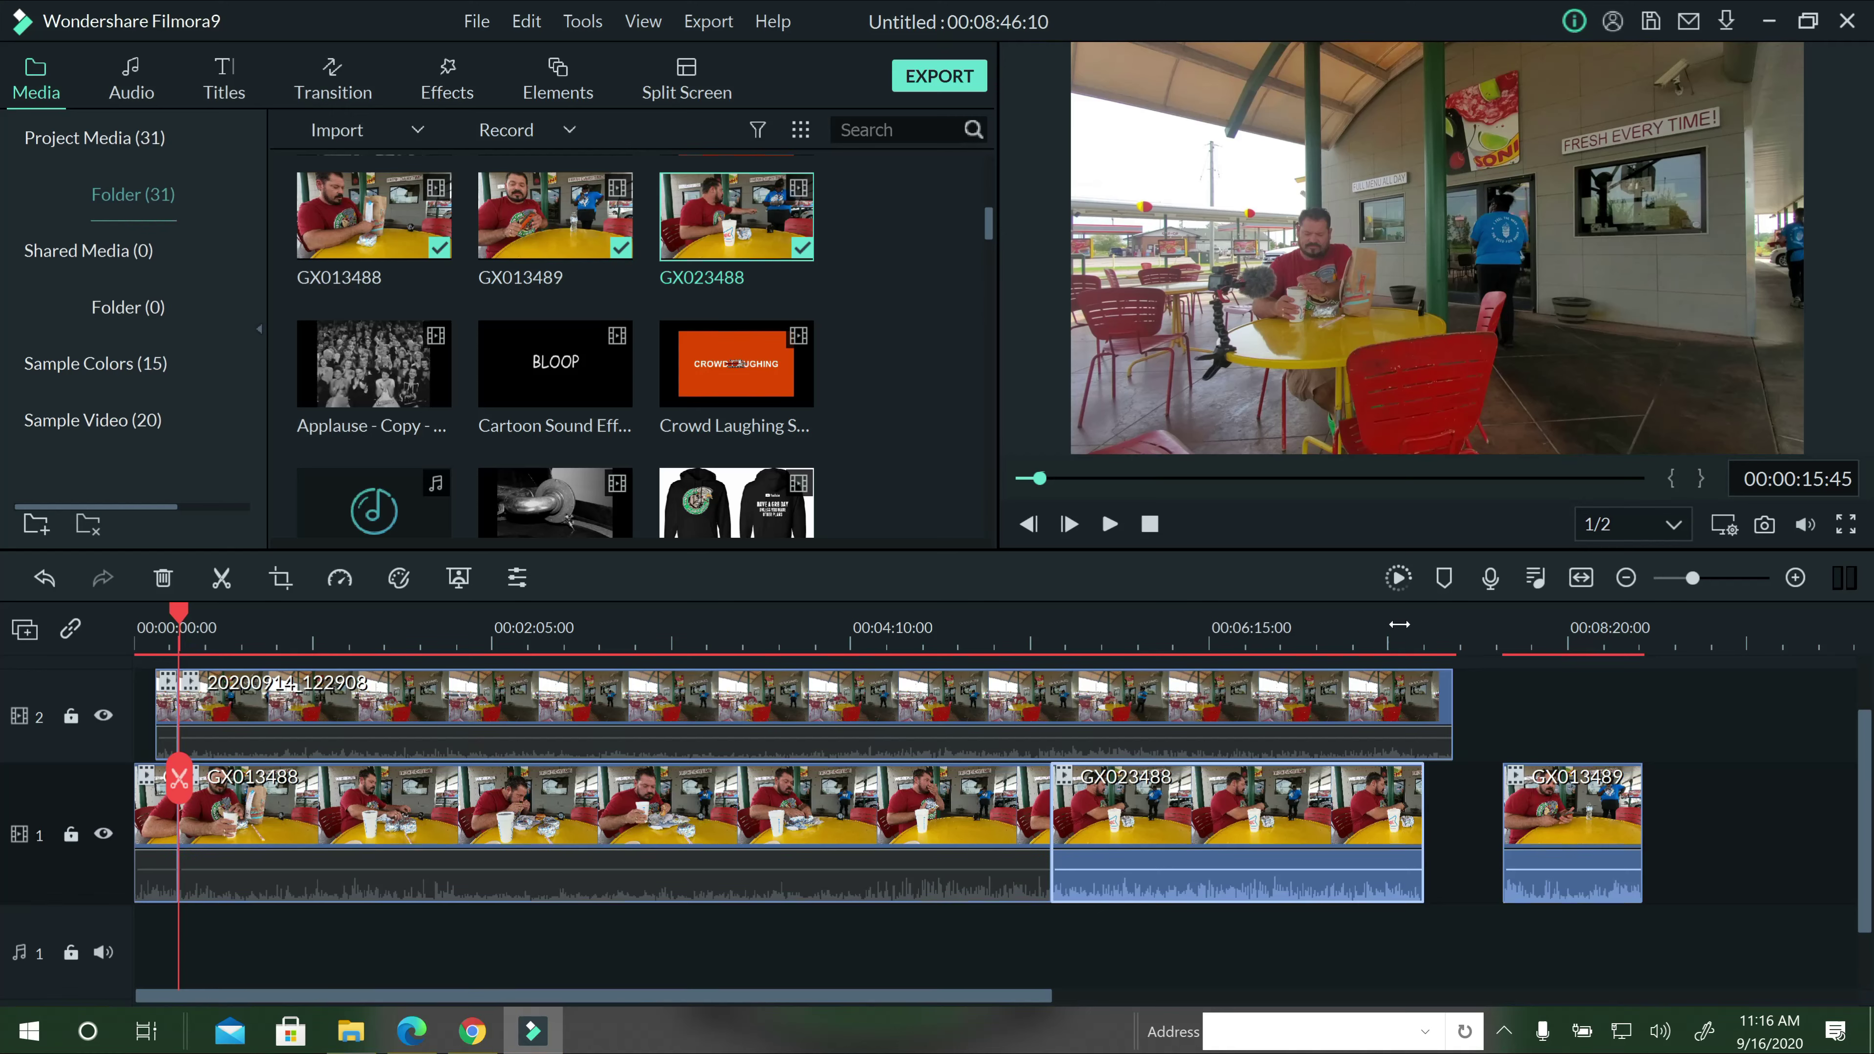
click(1419, 630)
drag(1418, 620, 1427, 619)
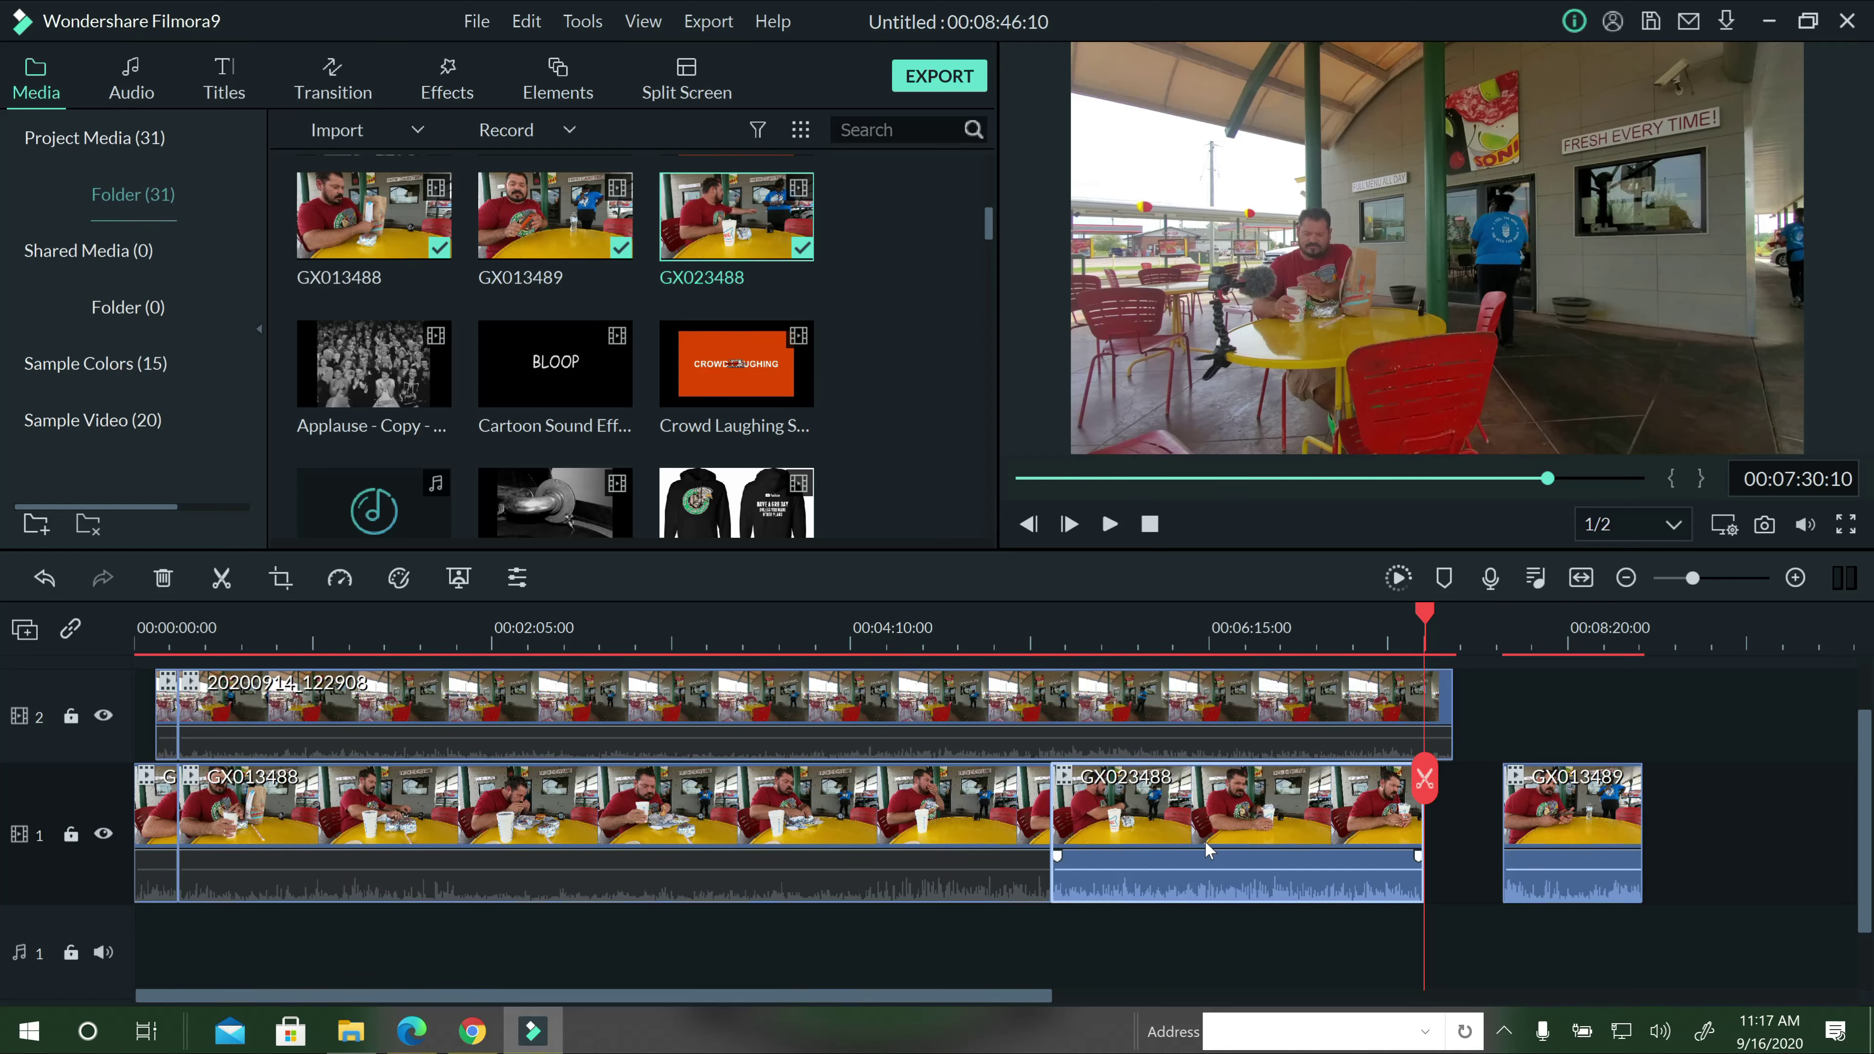
Start a media import and look through the Challenges subfolders of Desktop > Projects for YT for the intro video.
scroll(495, 310, up, 3)
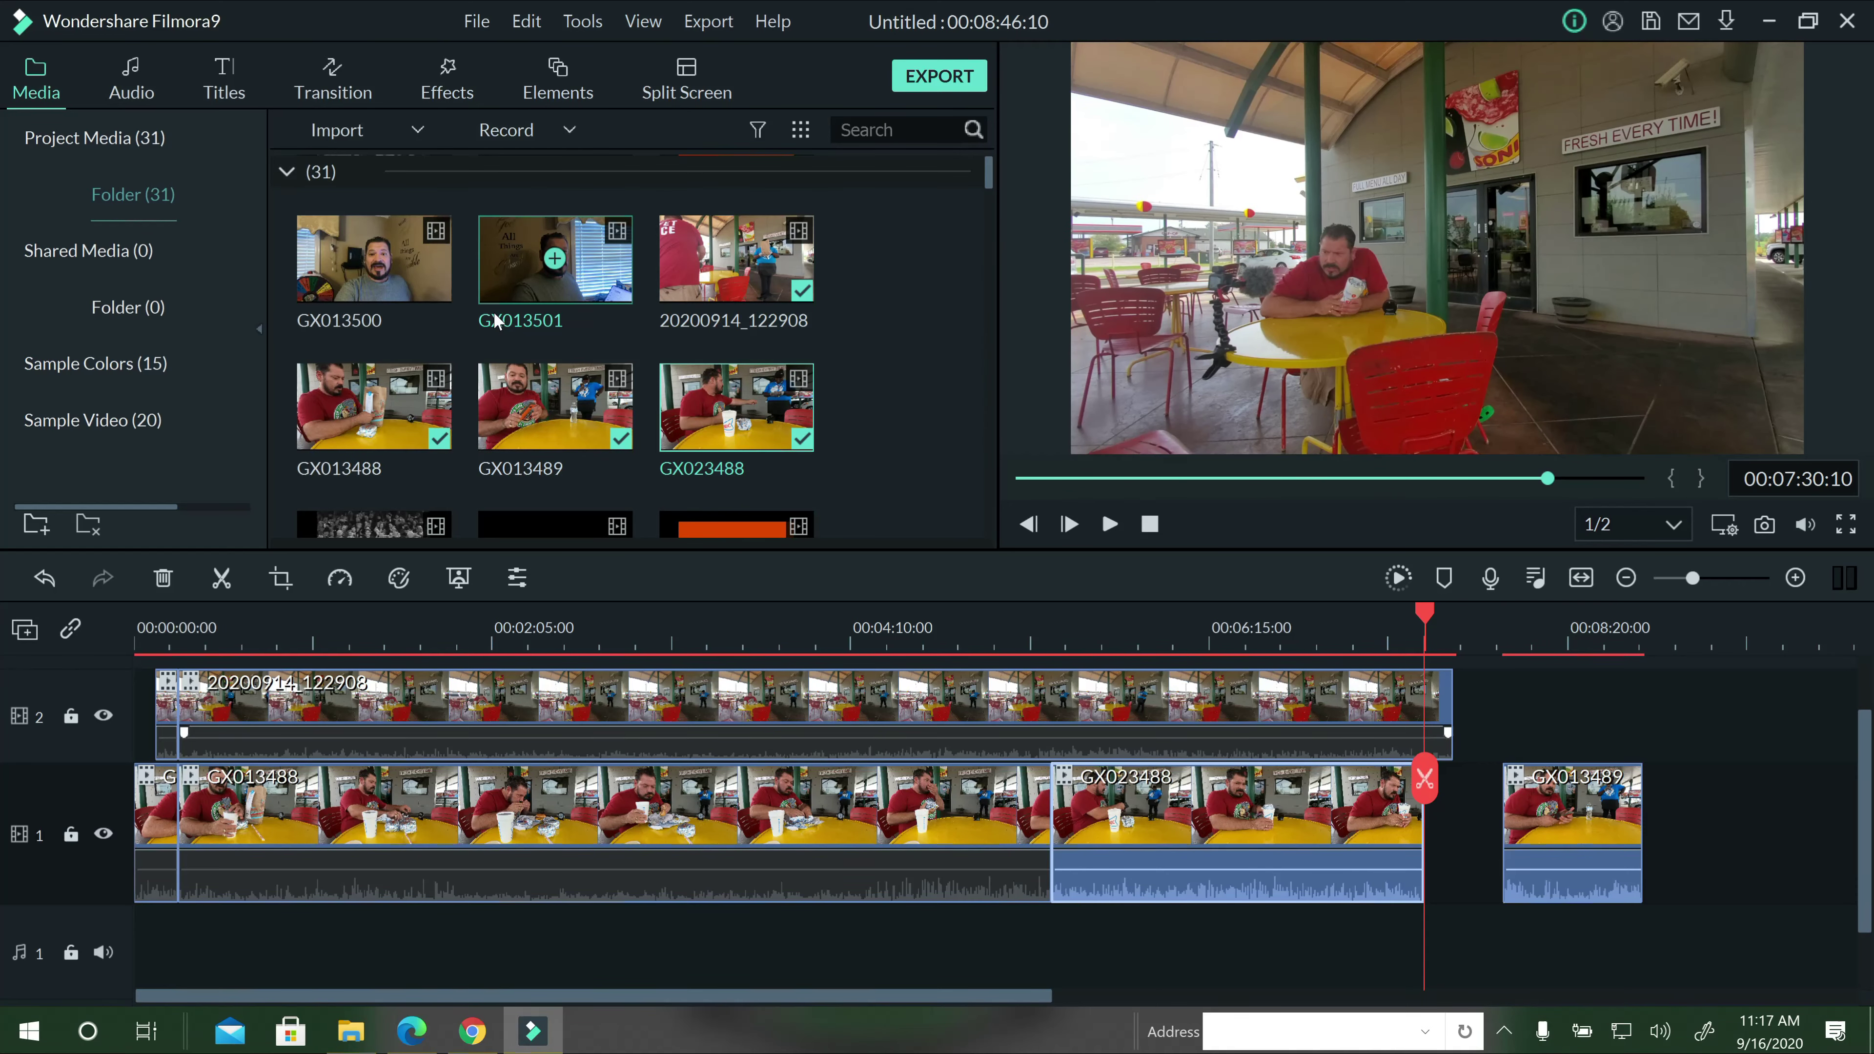
click(418, 130)
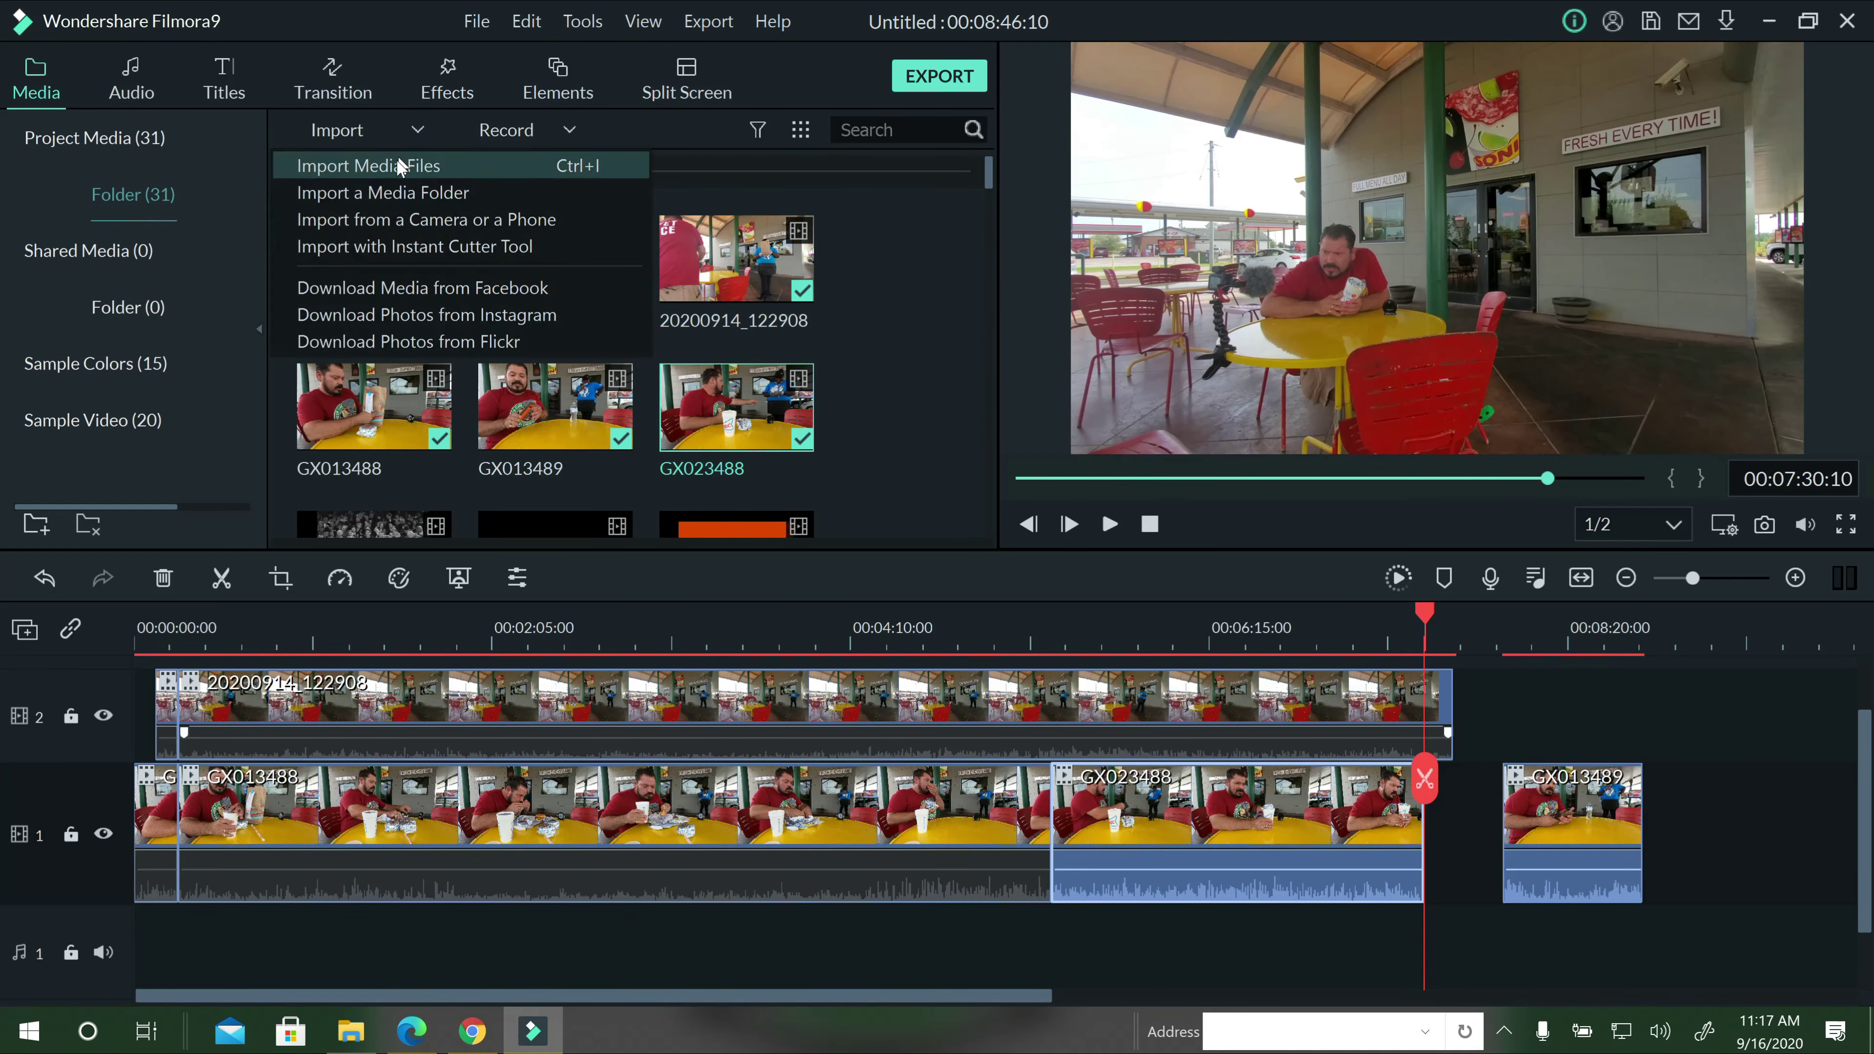
click(399, 168)
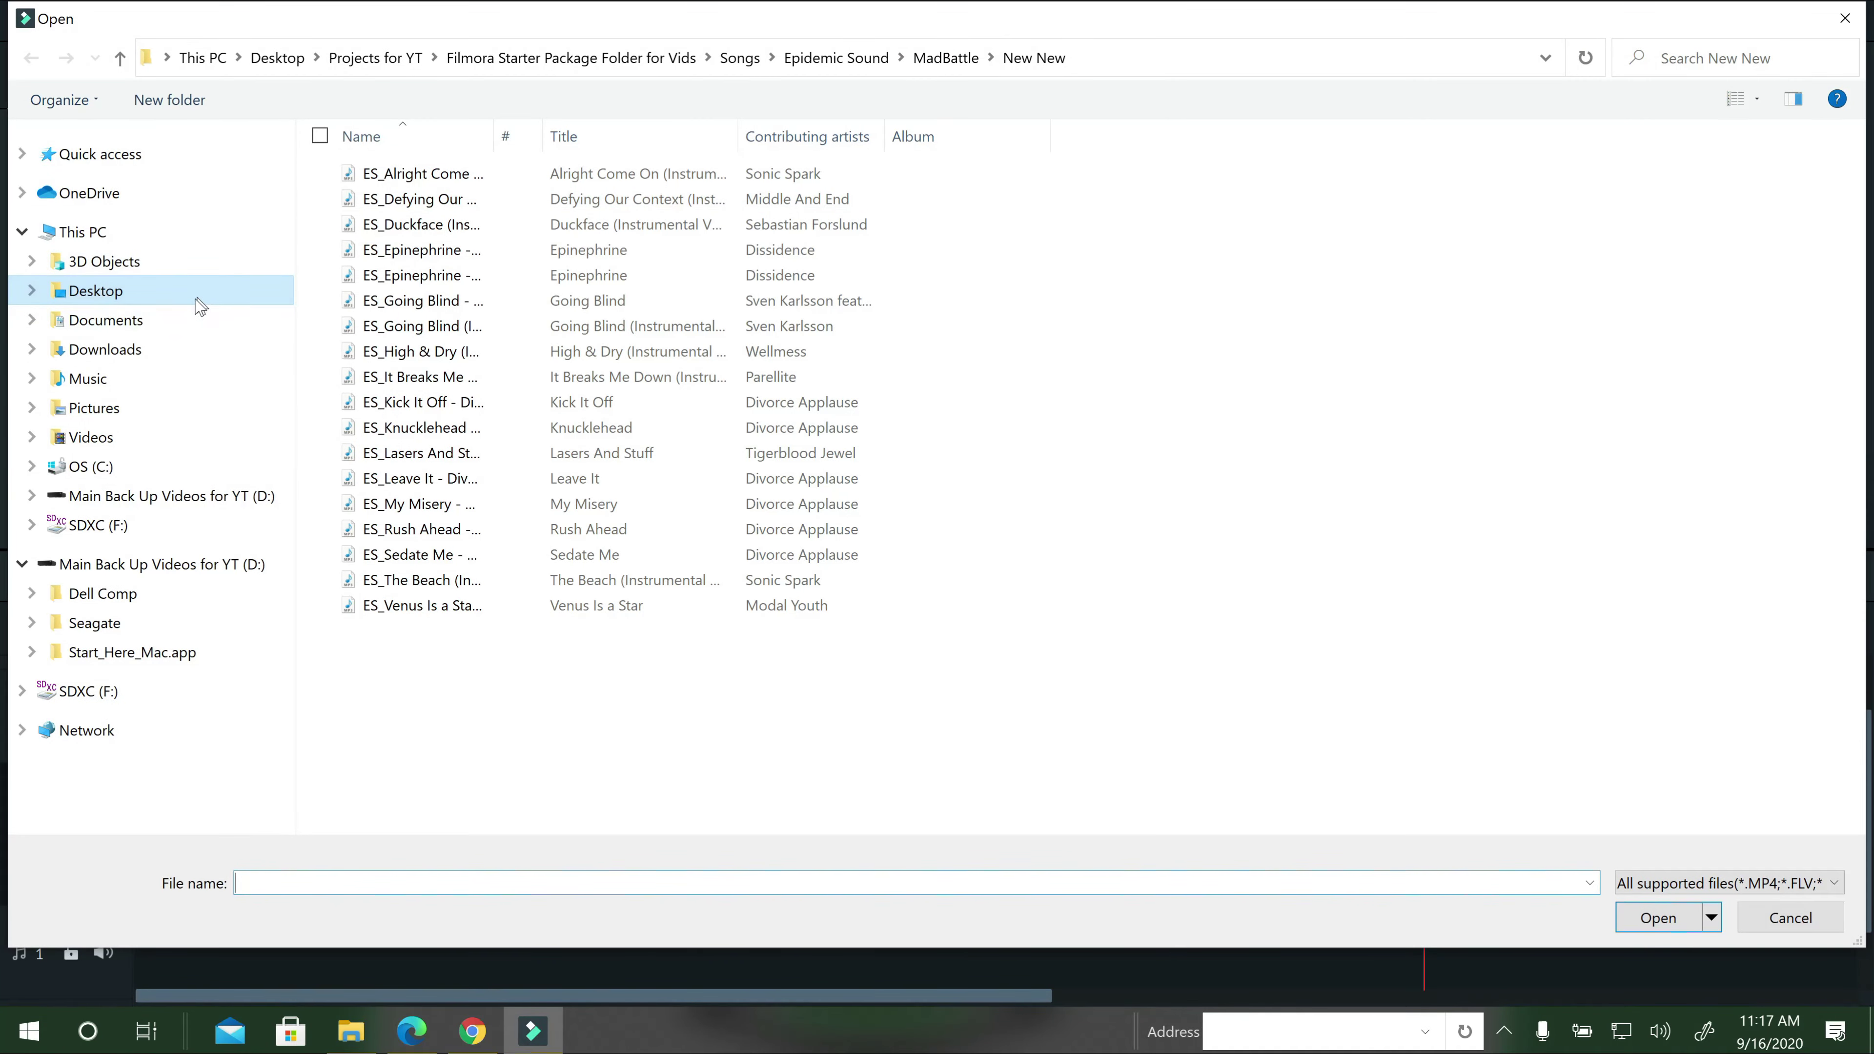
click(604, 59)
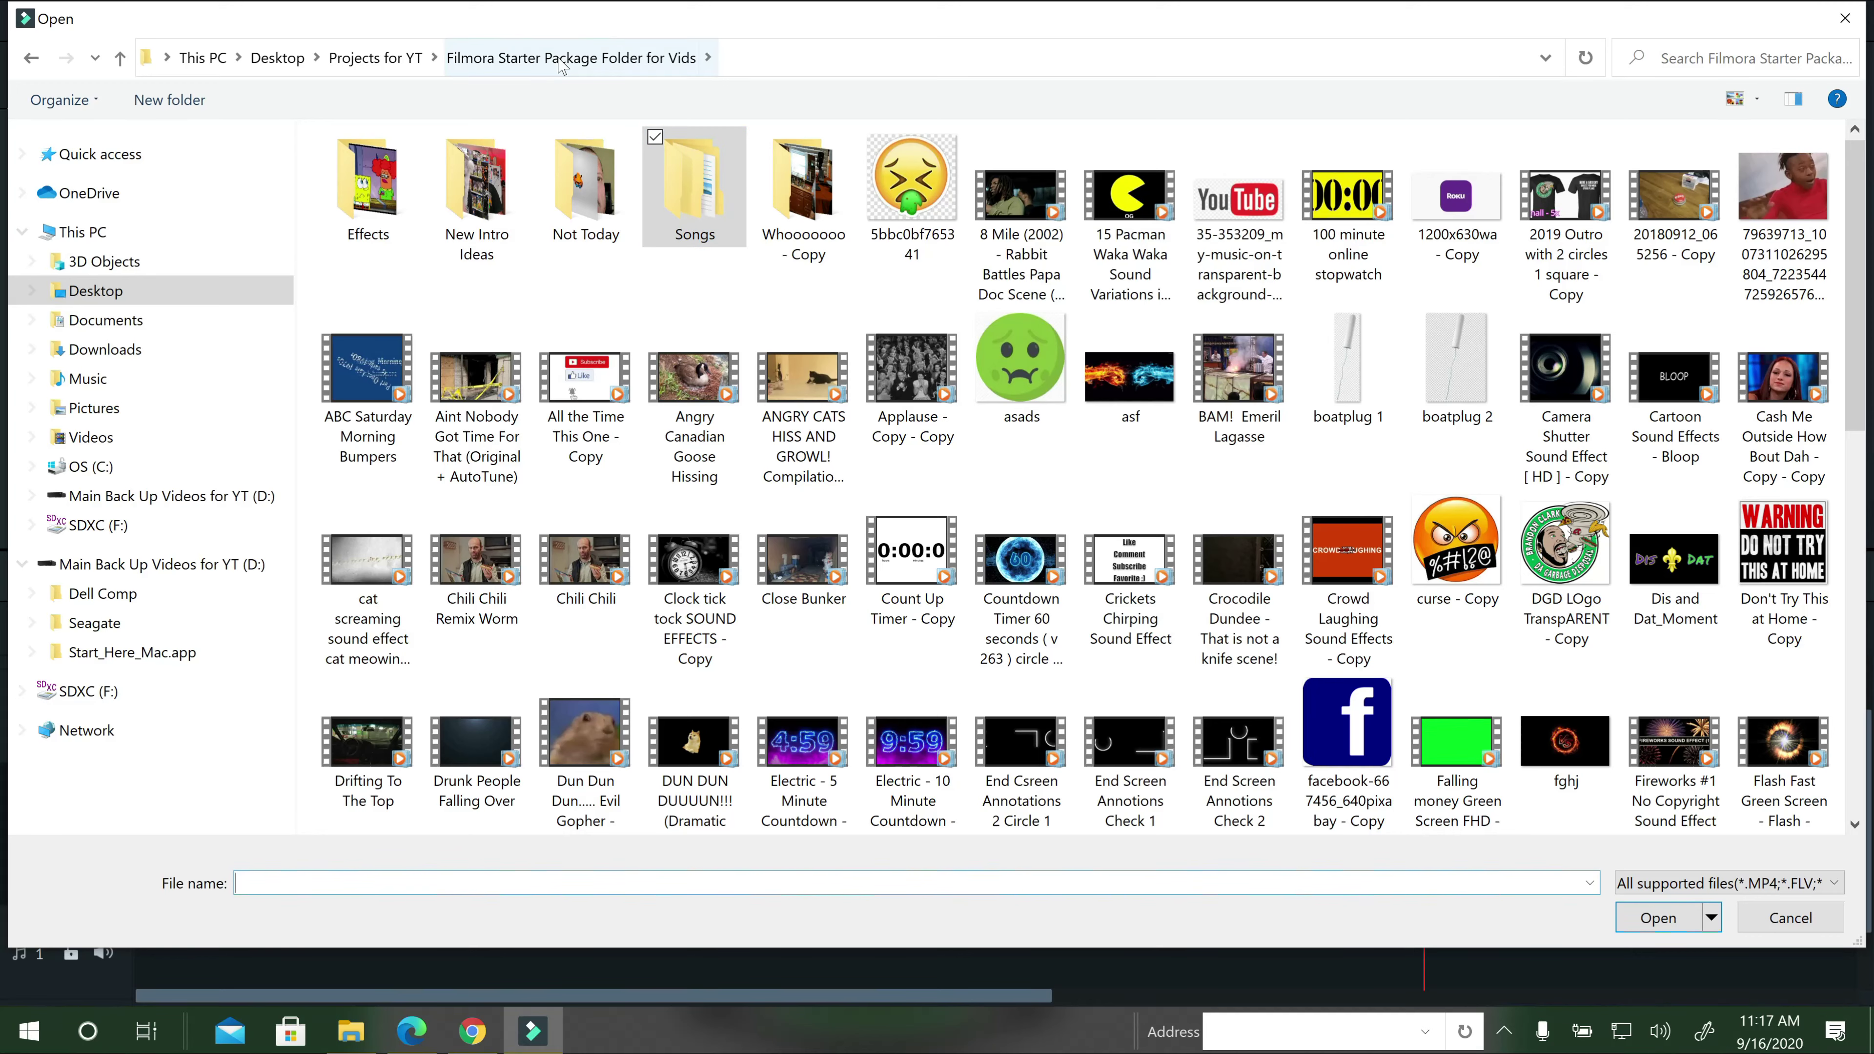
click(379, 57)
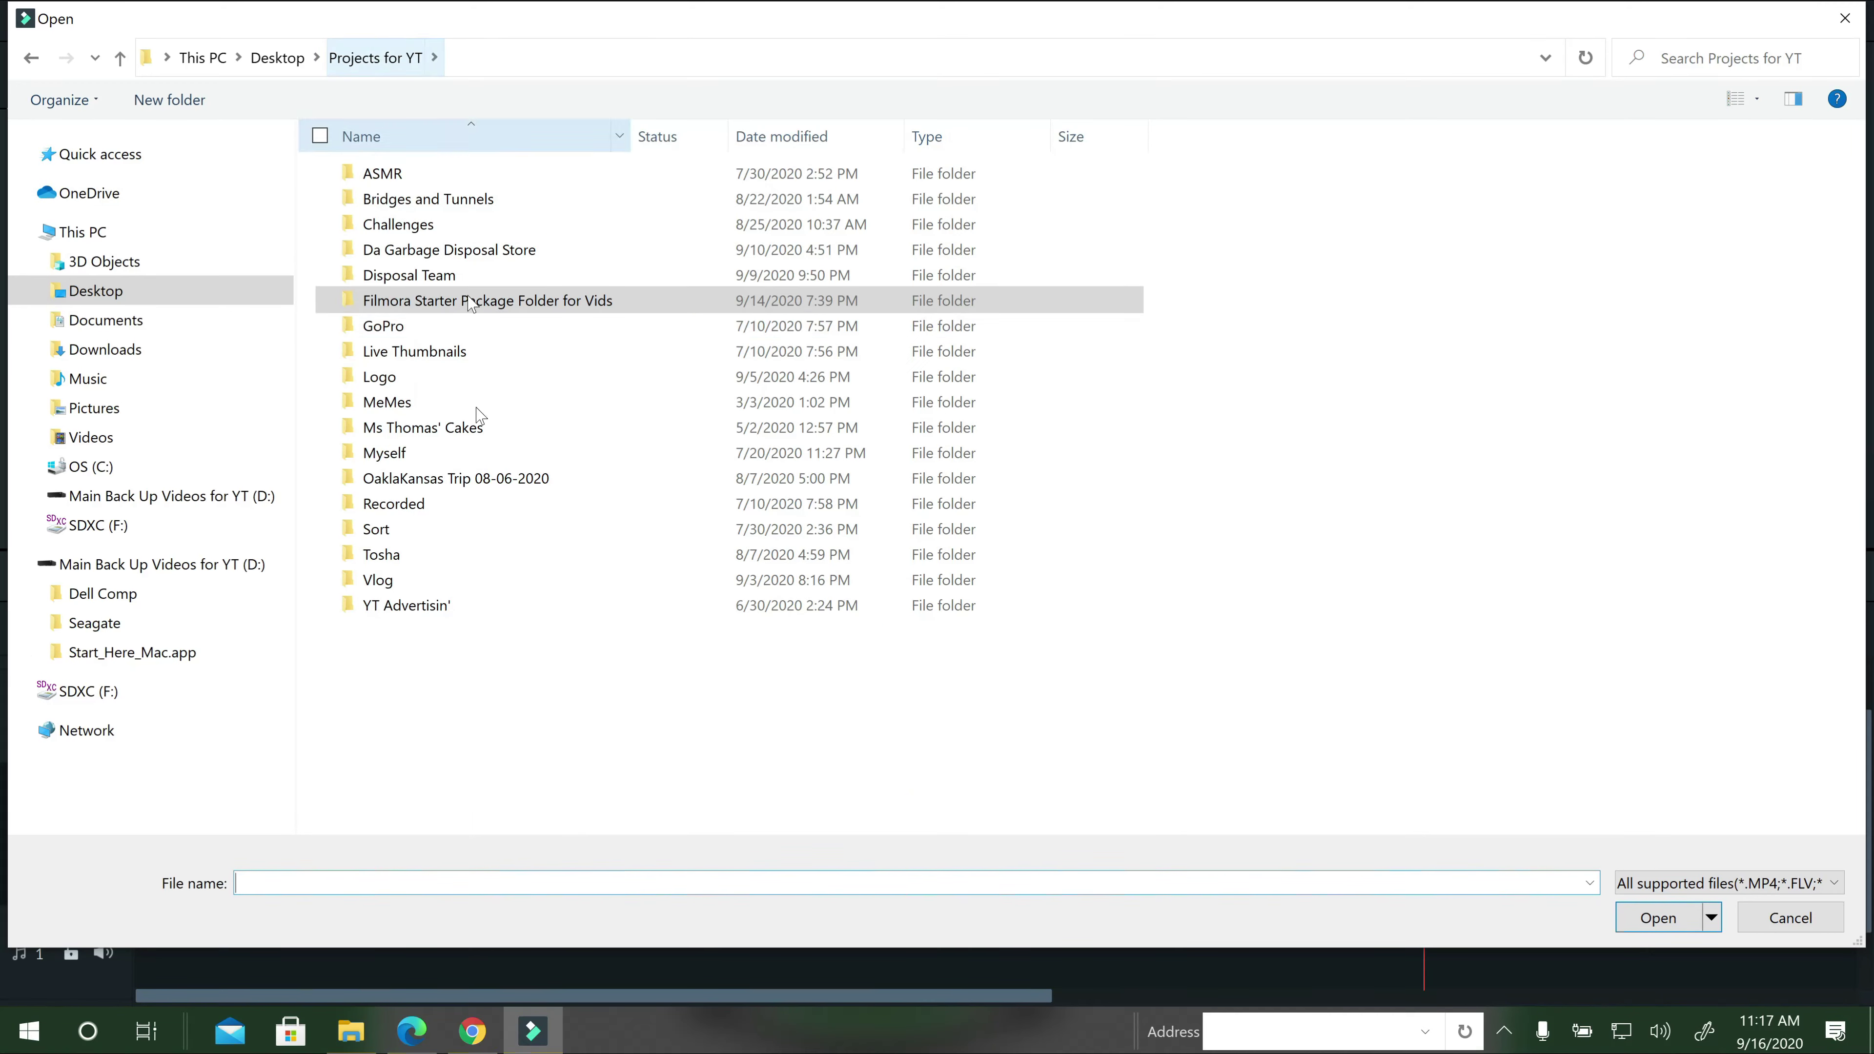
double_click(408, 225)
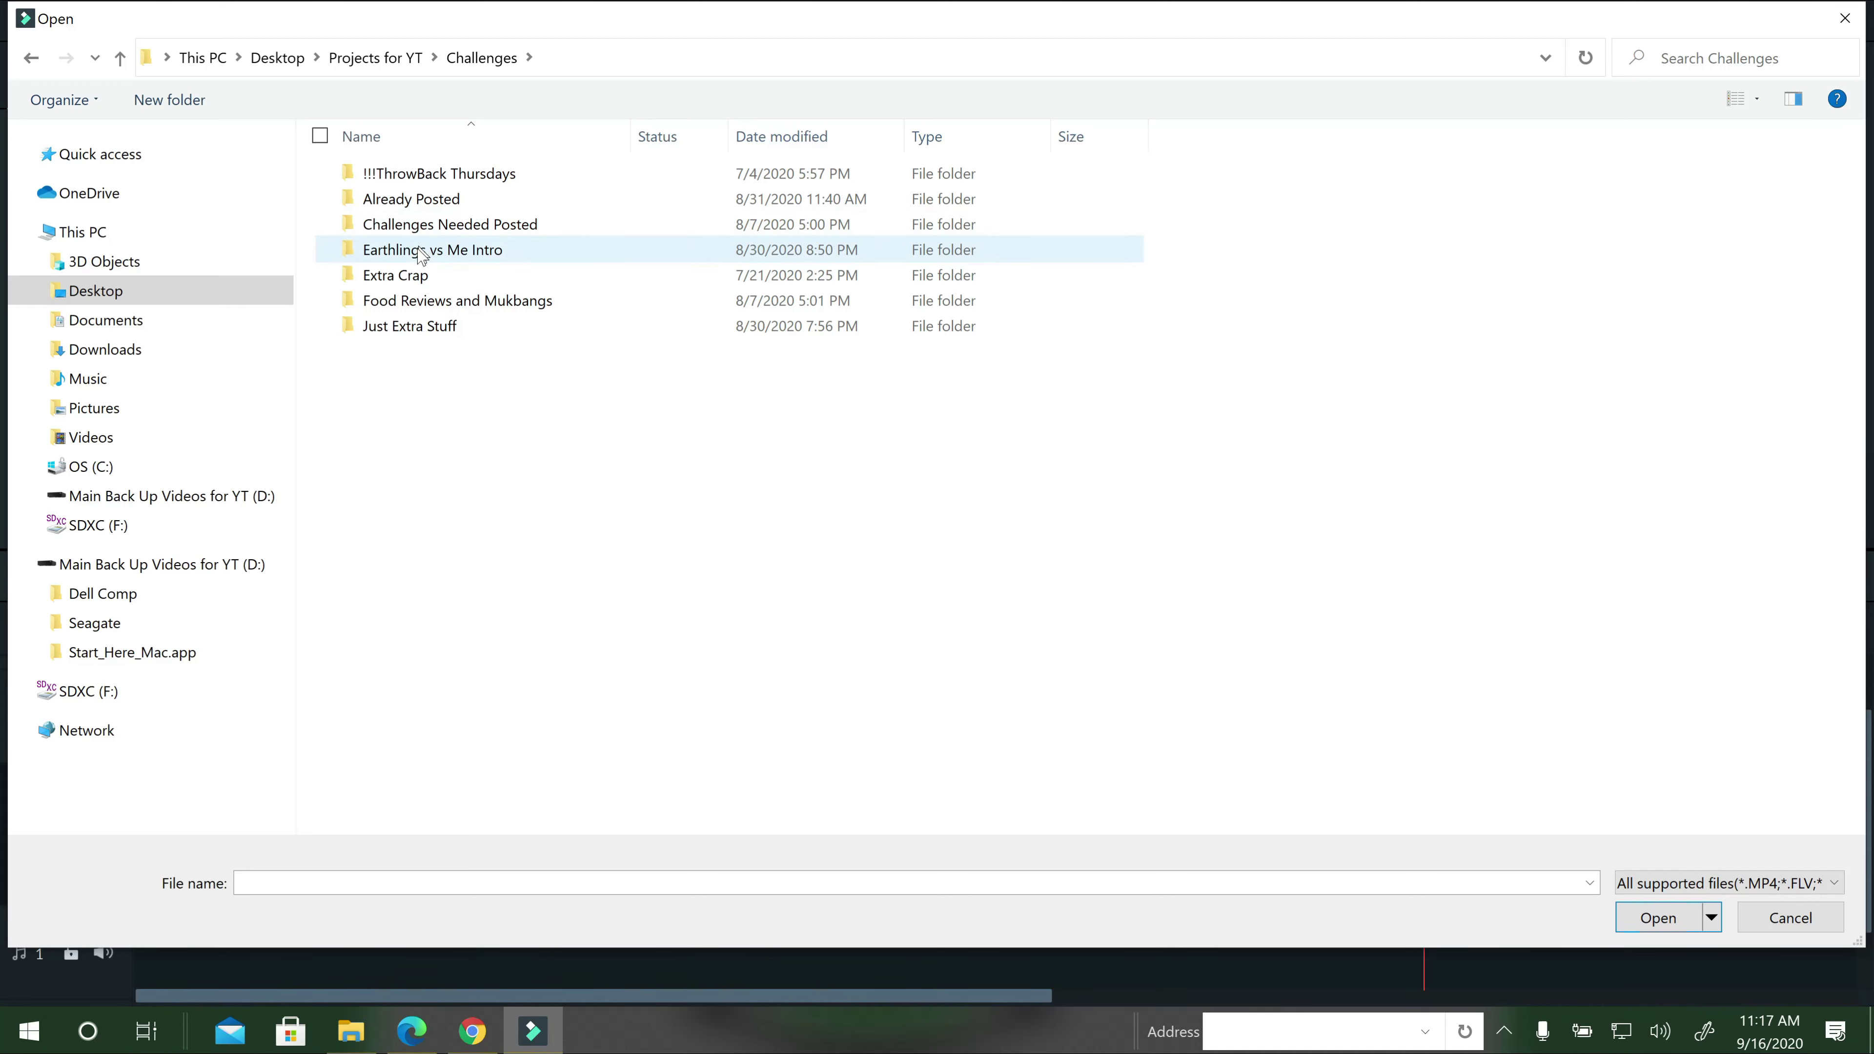
double_click(415, 198)
click(483, 58)
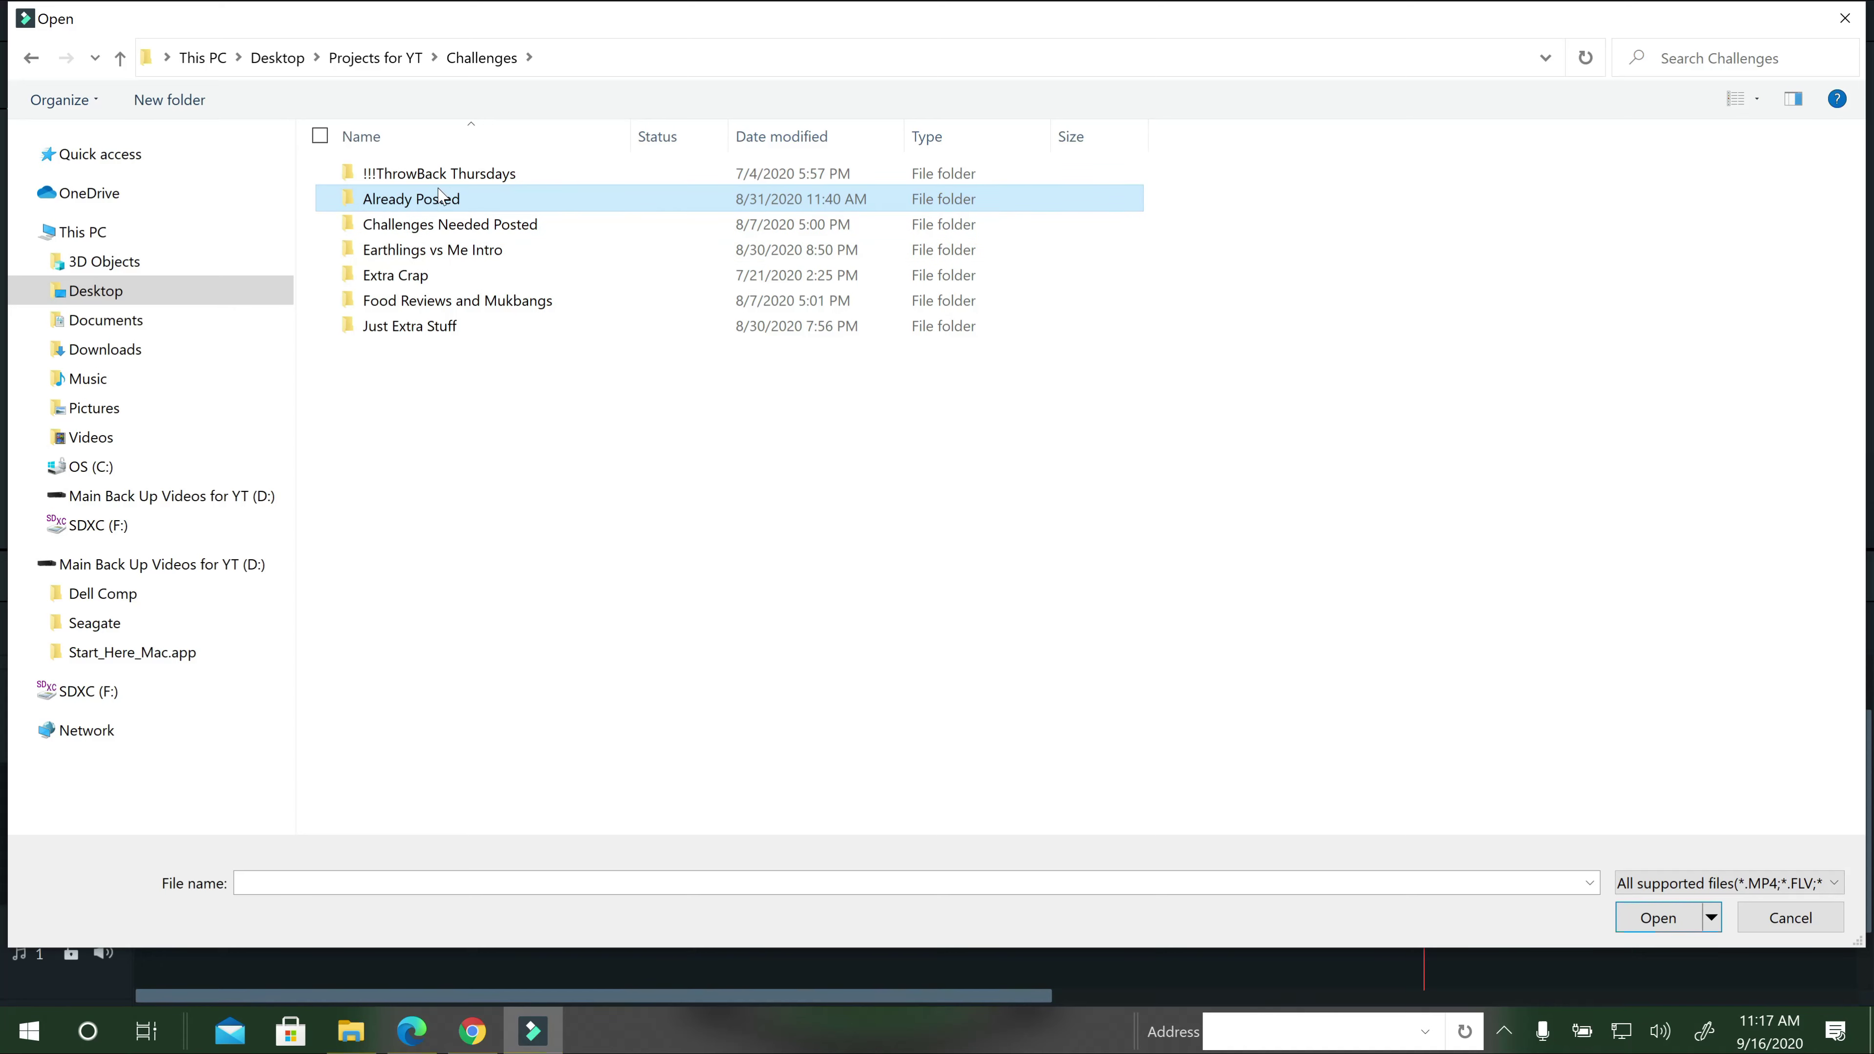
double_click(446, 225)
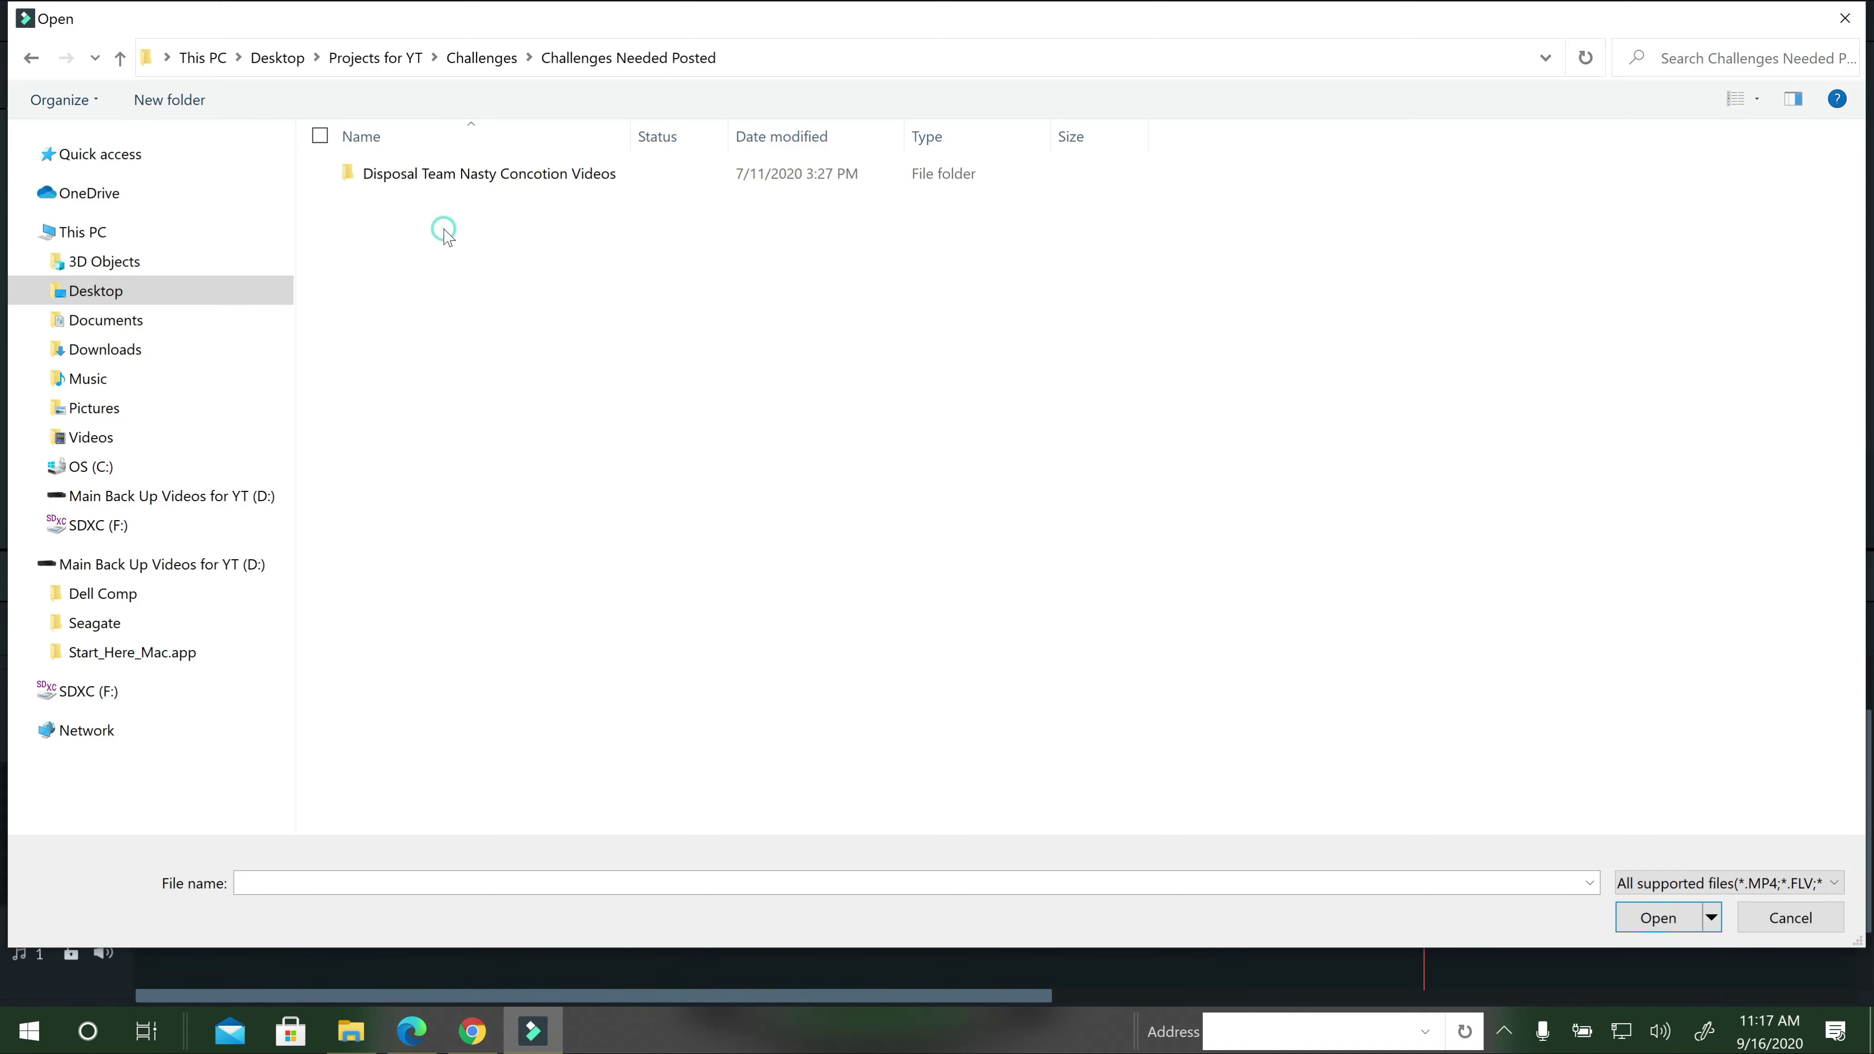
click(483, 58)
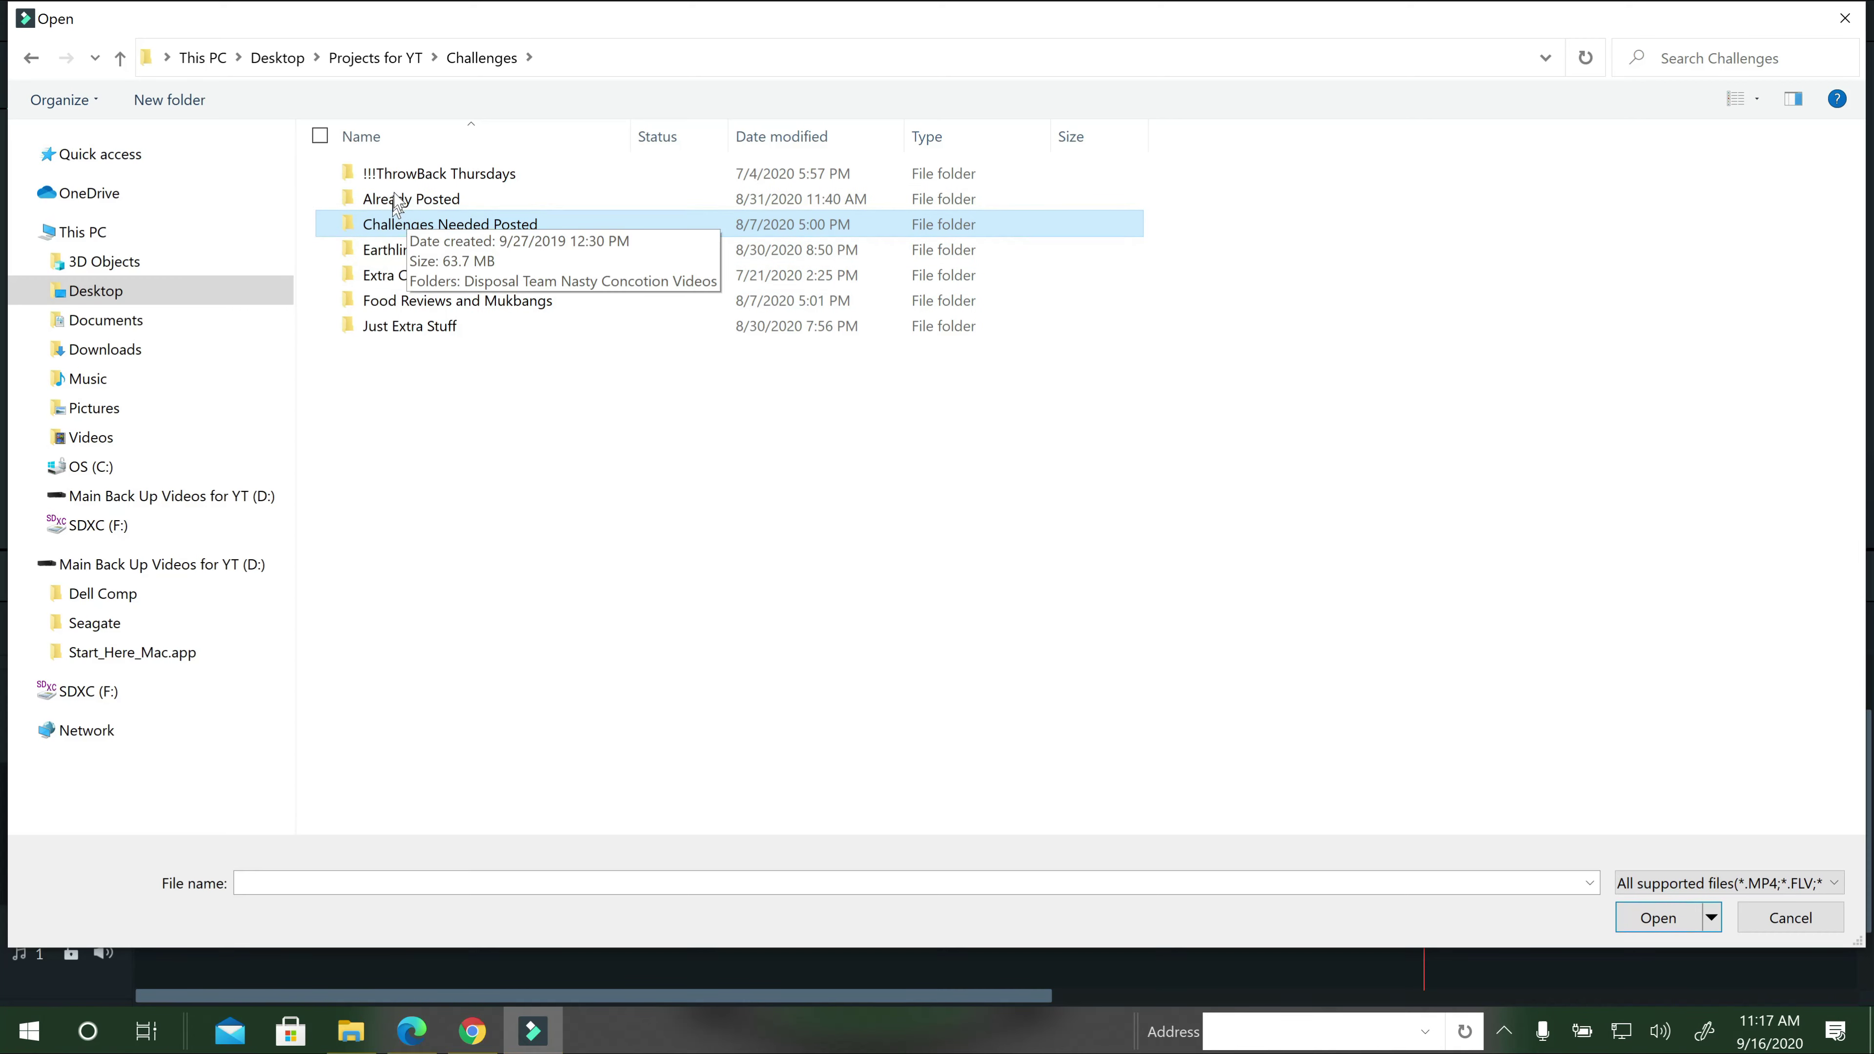
click(378, 60)
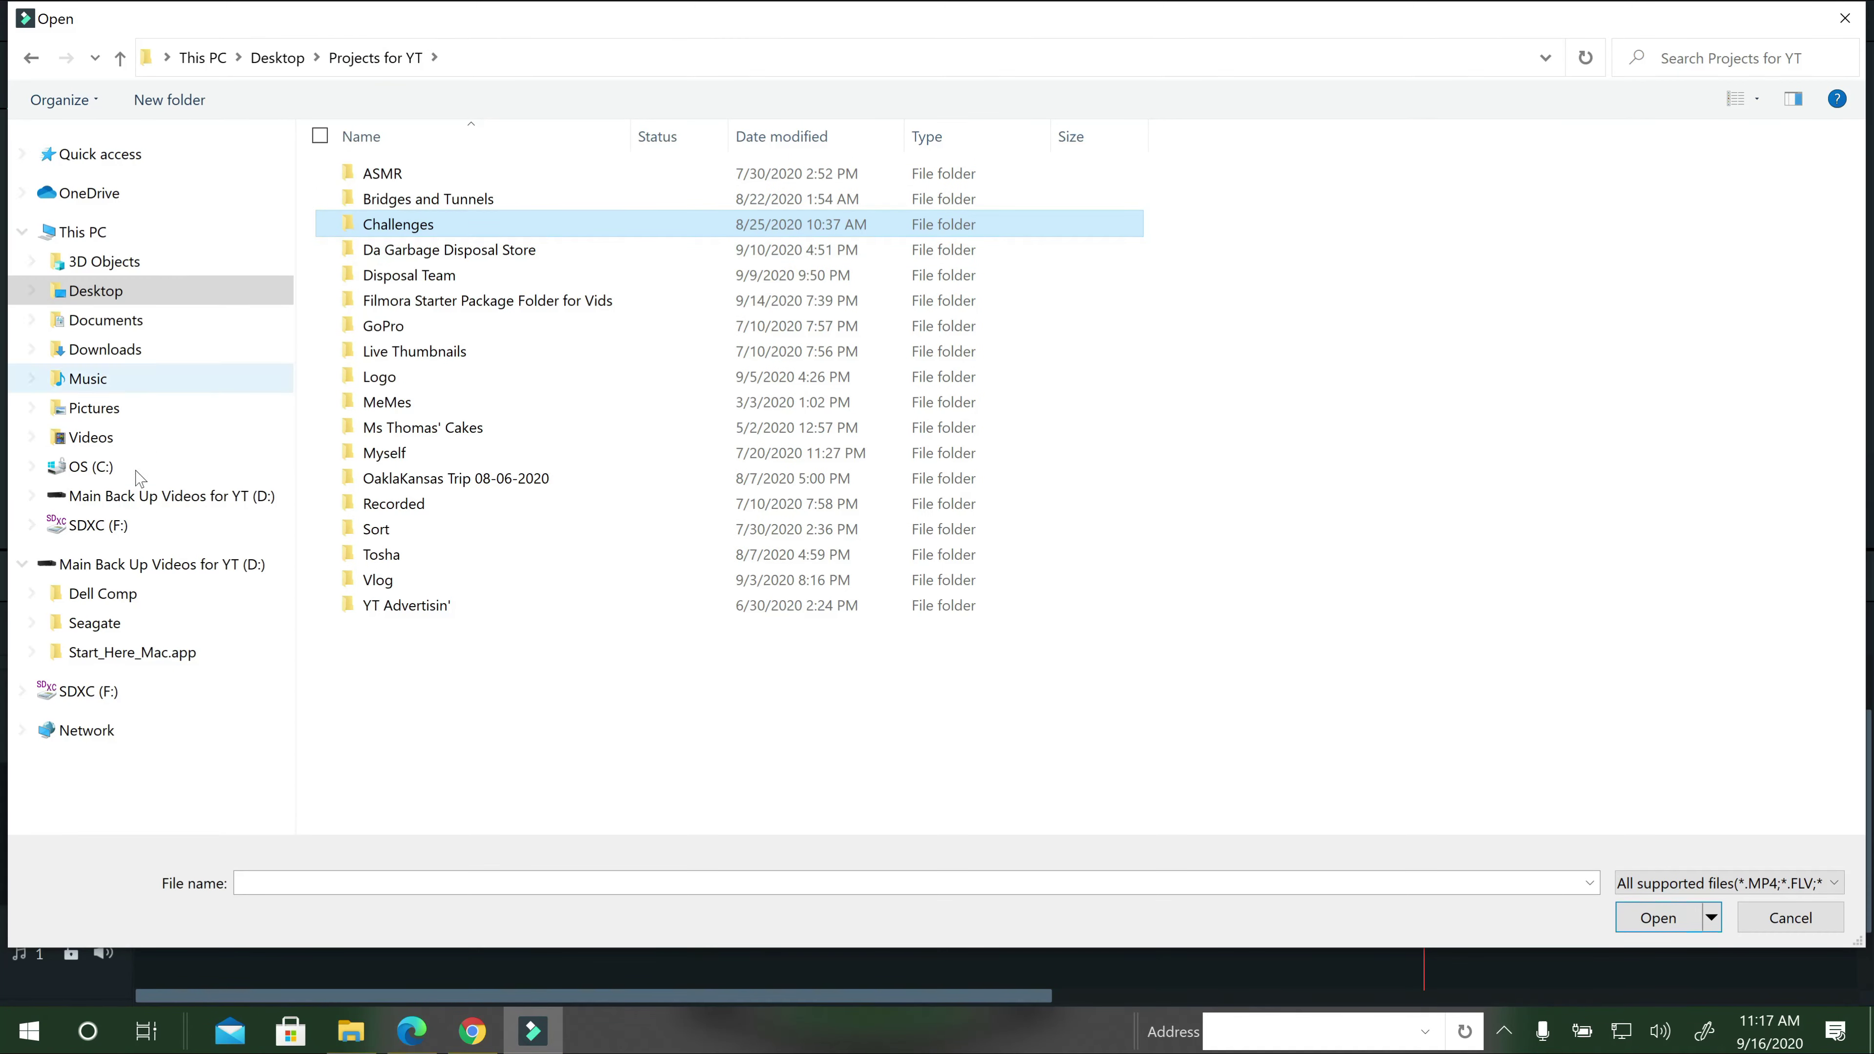
Import the Intro Drive Thru video from Dell Comp > Projects for YT > Challenges > Challenges Needed Posted > Drive Thru Challenges on drive D, declining proxy files.
click(141, 495)
click(389, 176)
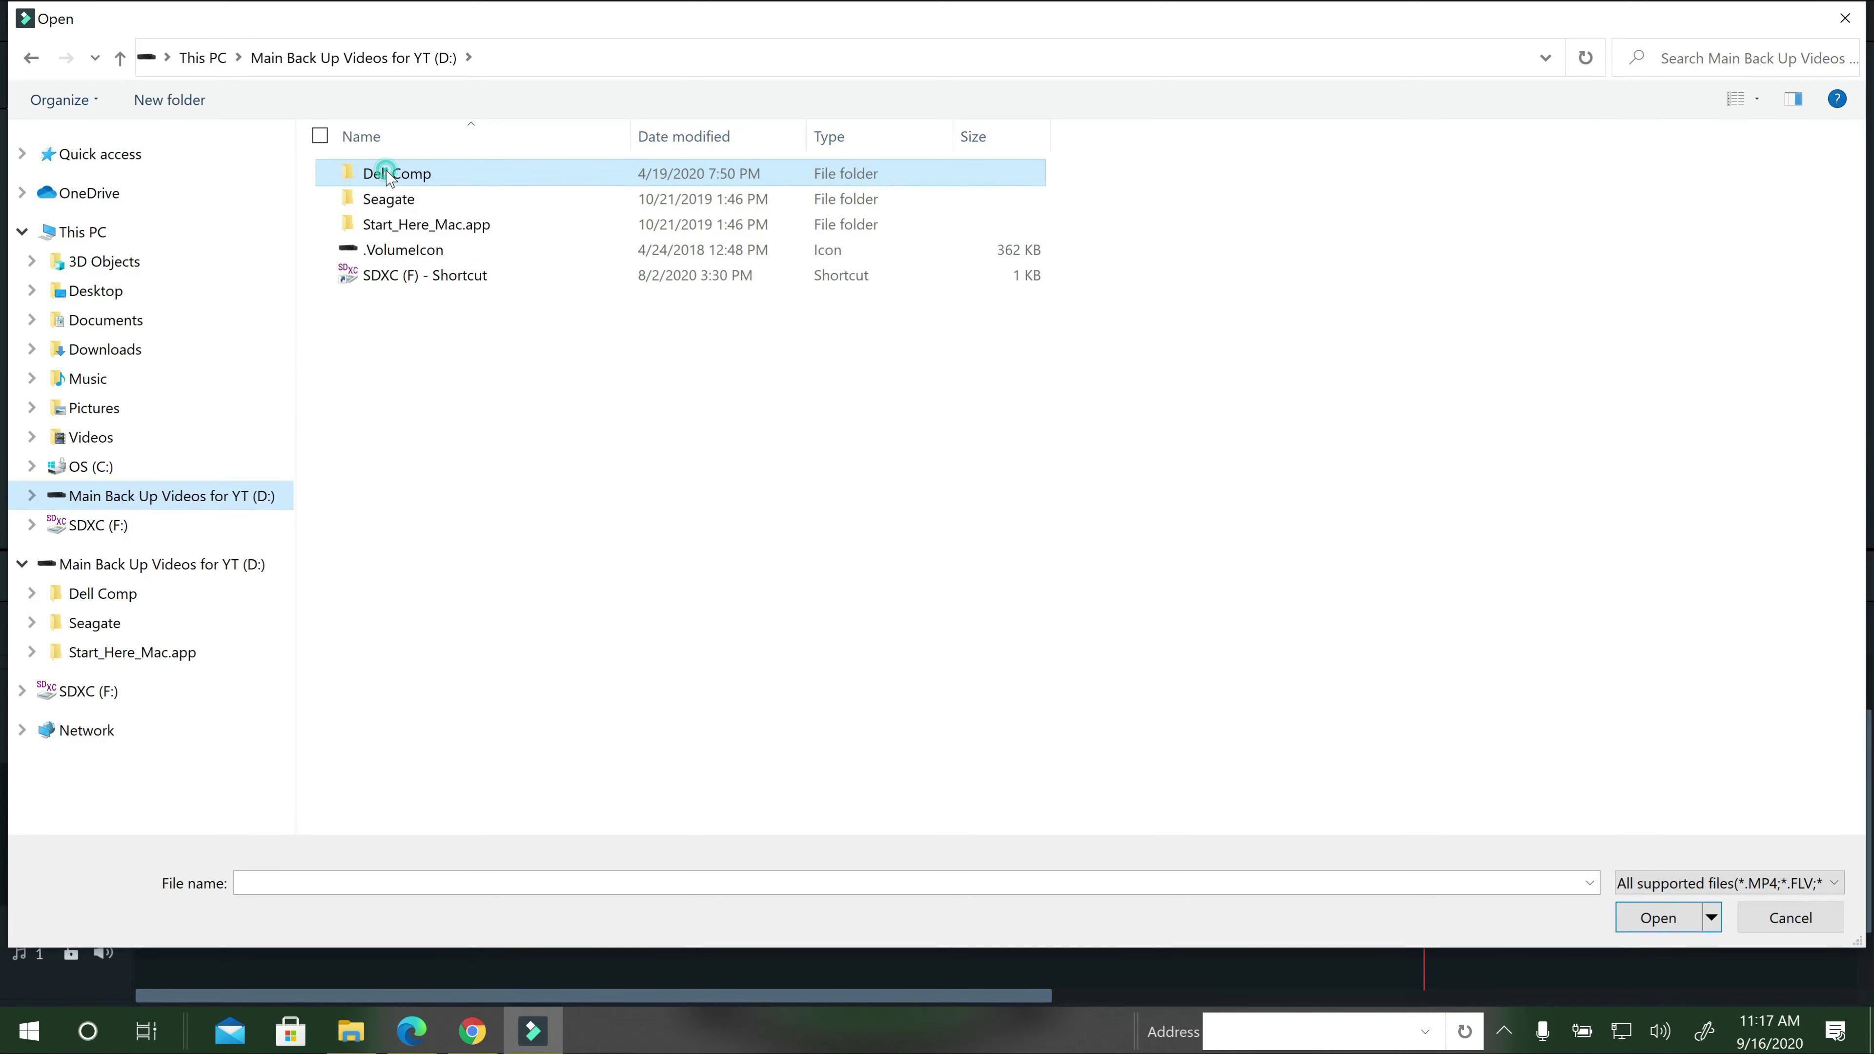
double_click(389, 176)
double_click(399, 637)
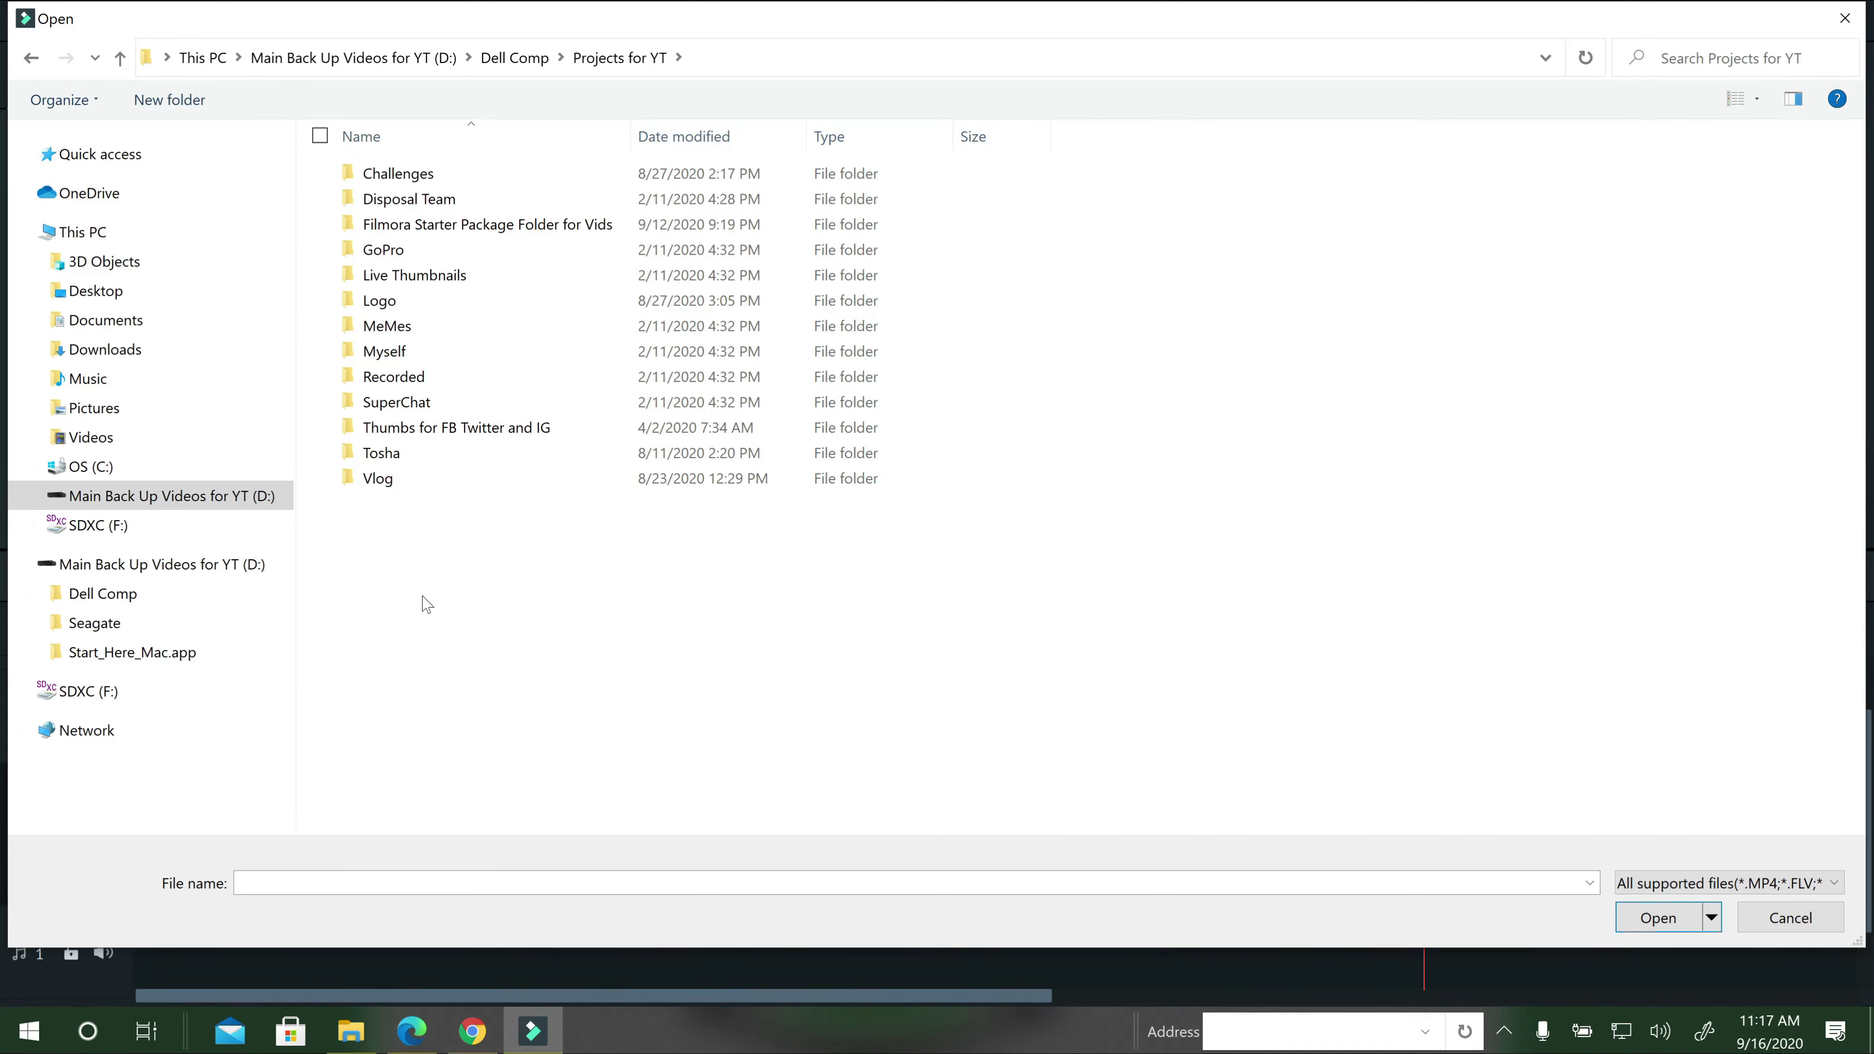
double_click(427, 174)
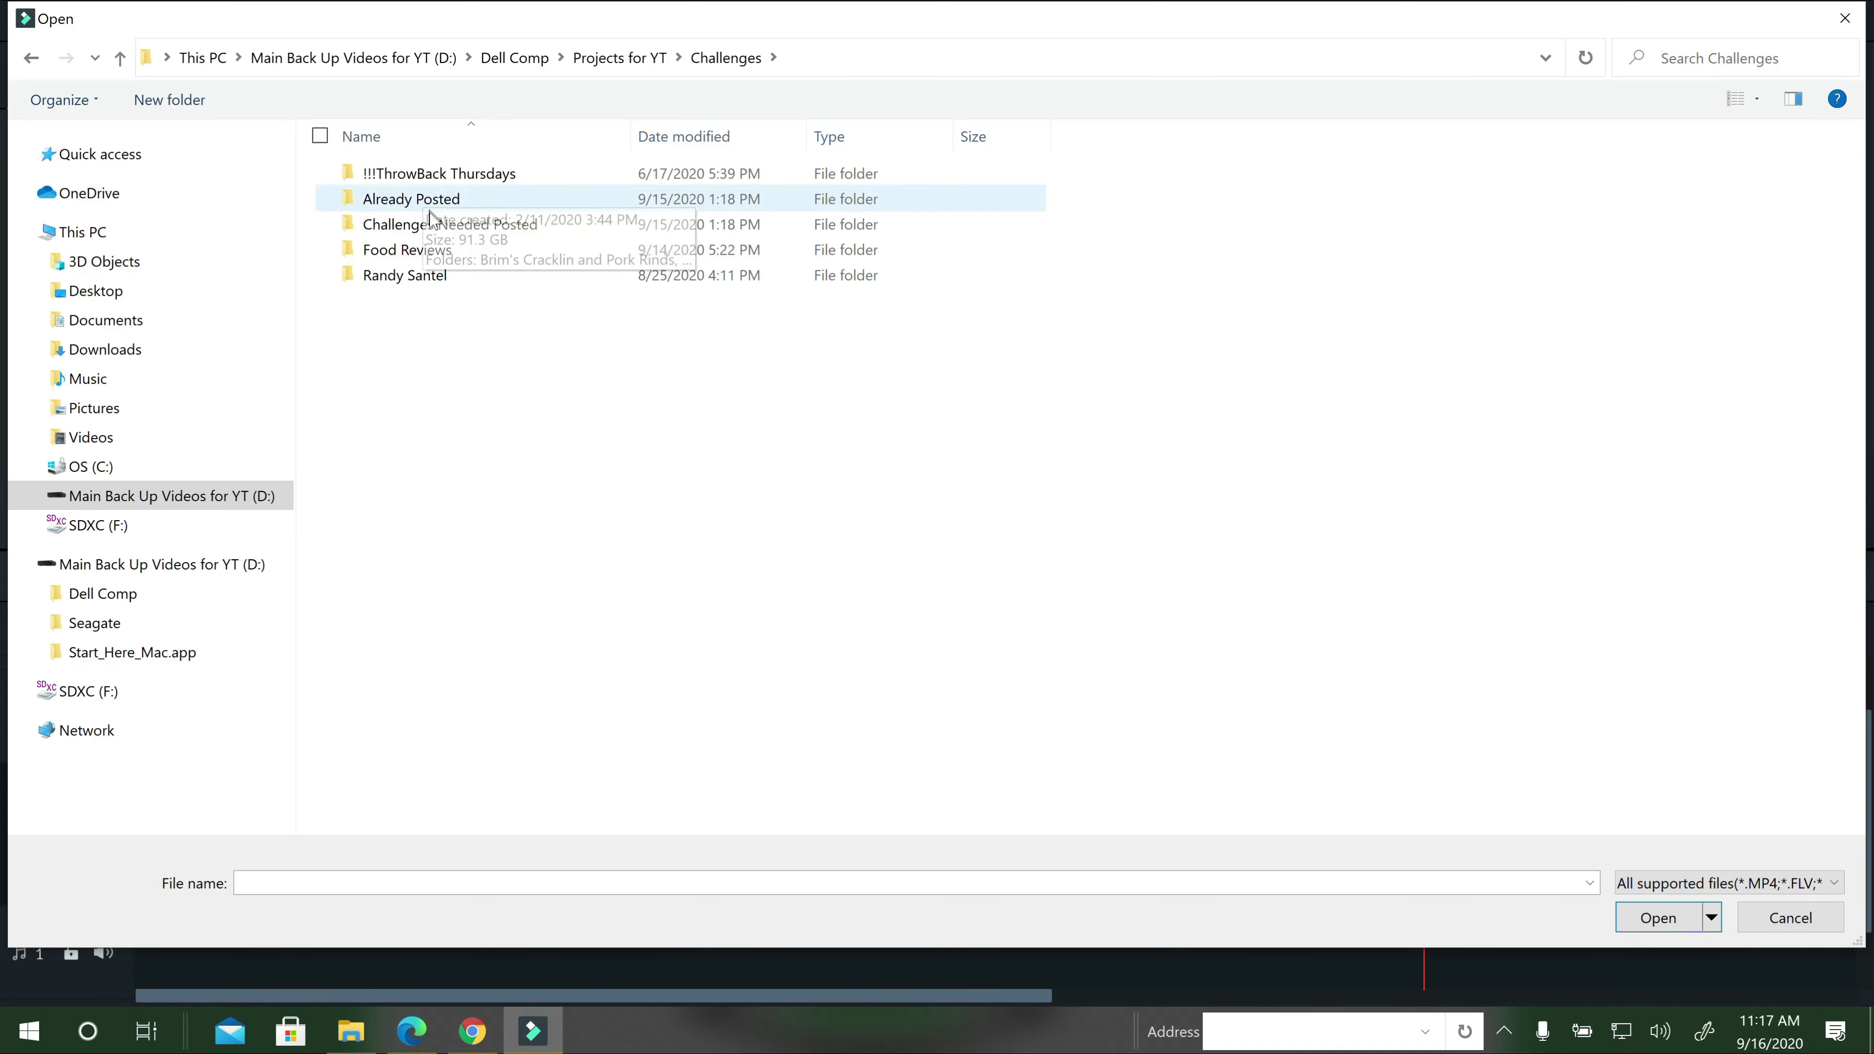
double_click(431, 223)
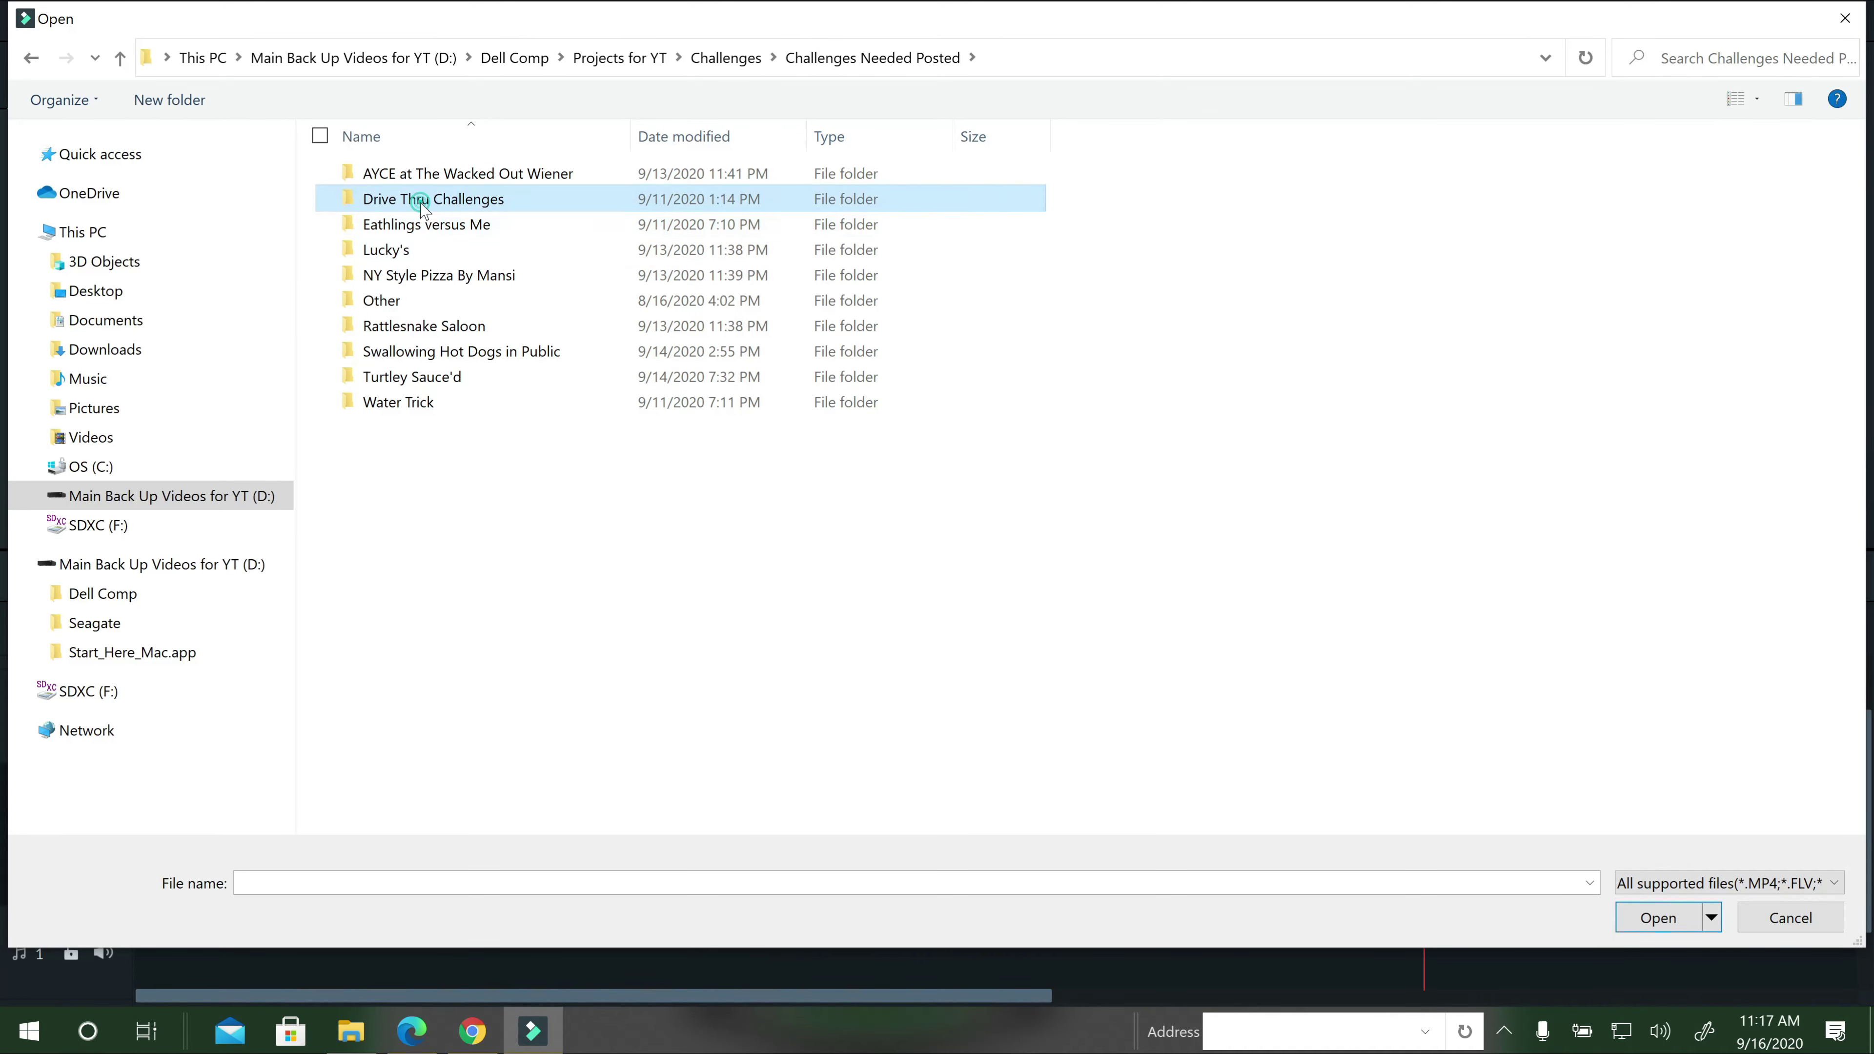
double_click(422, 200)
click(417, 205)
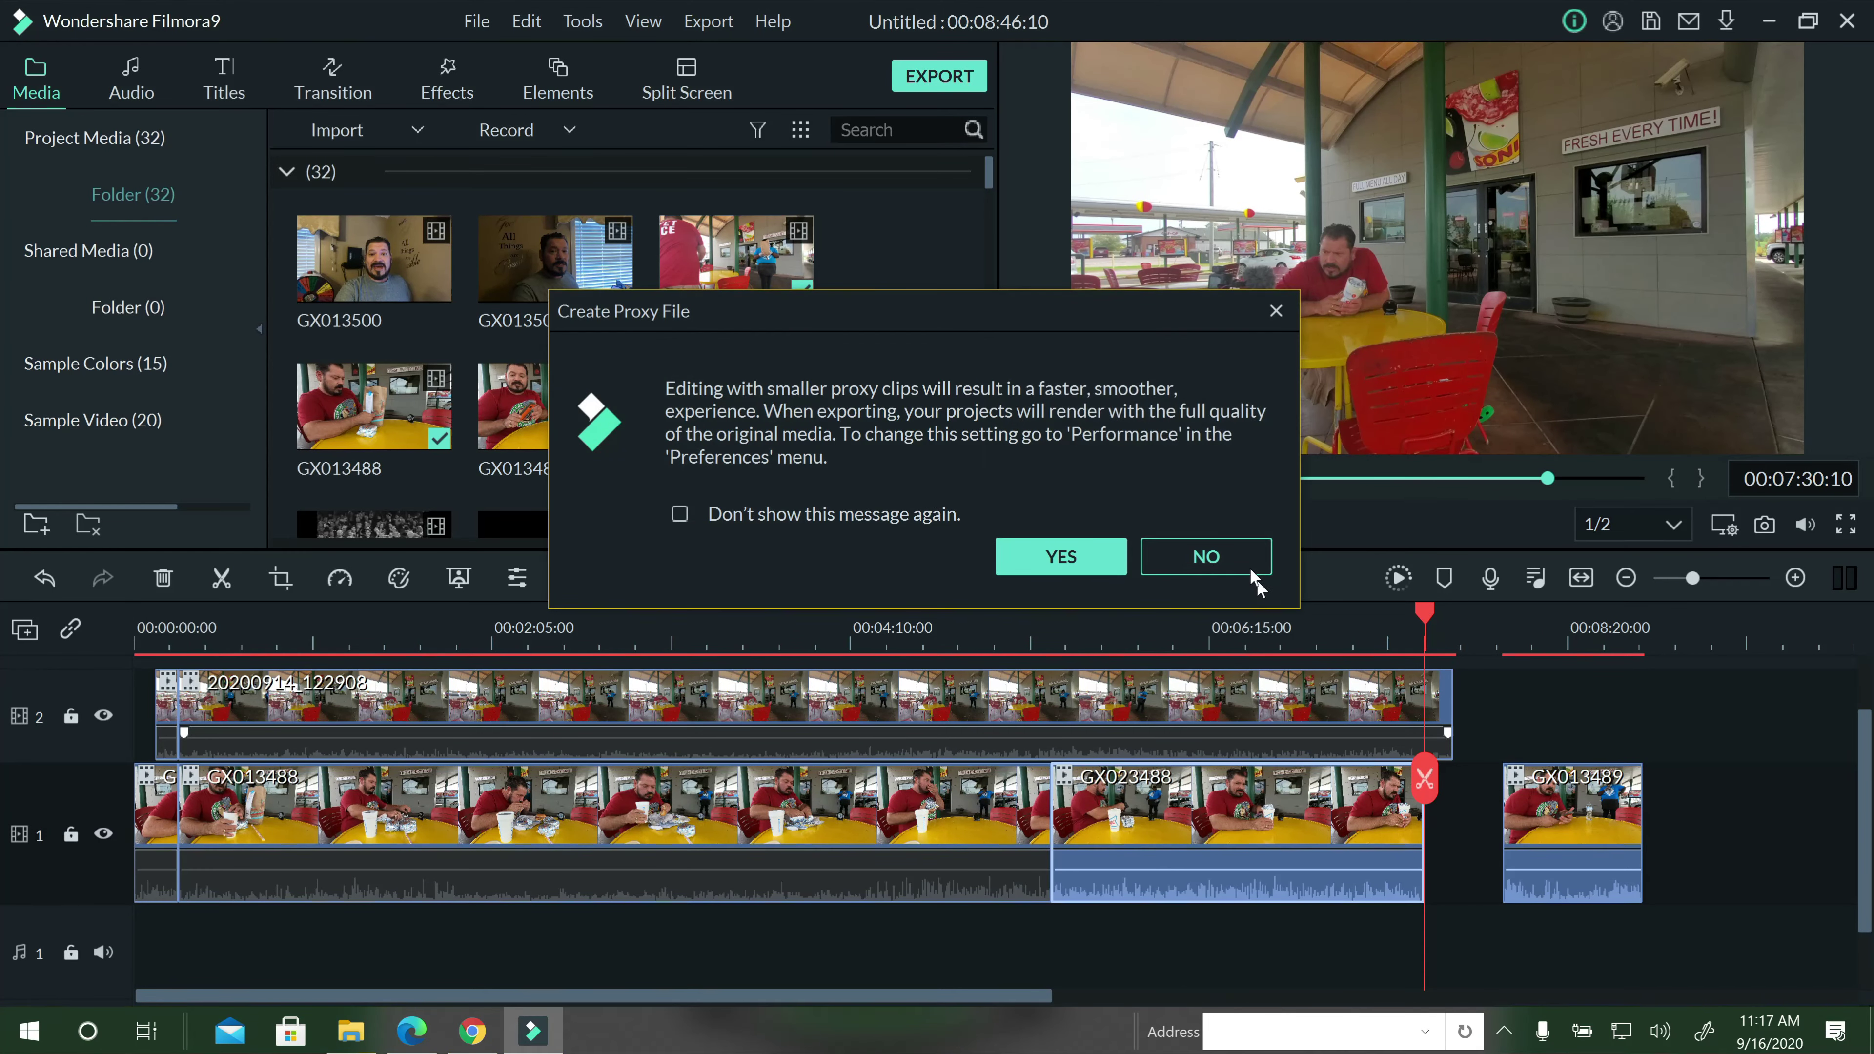
click(1197, 555)
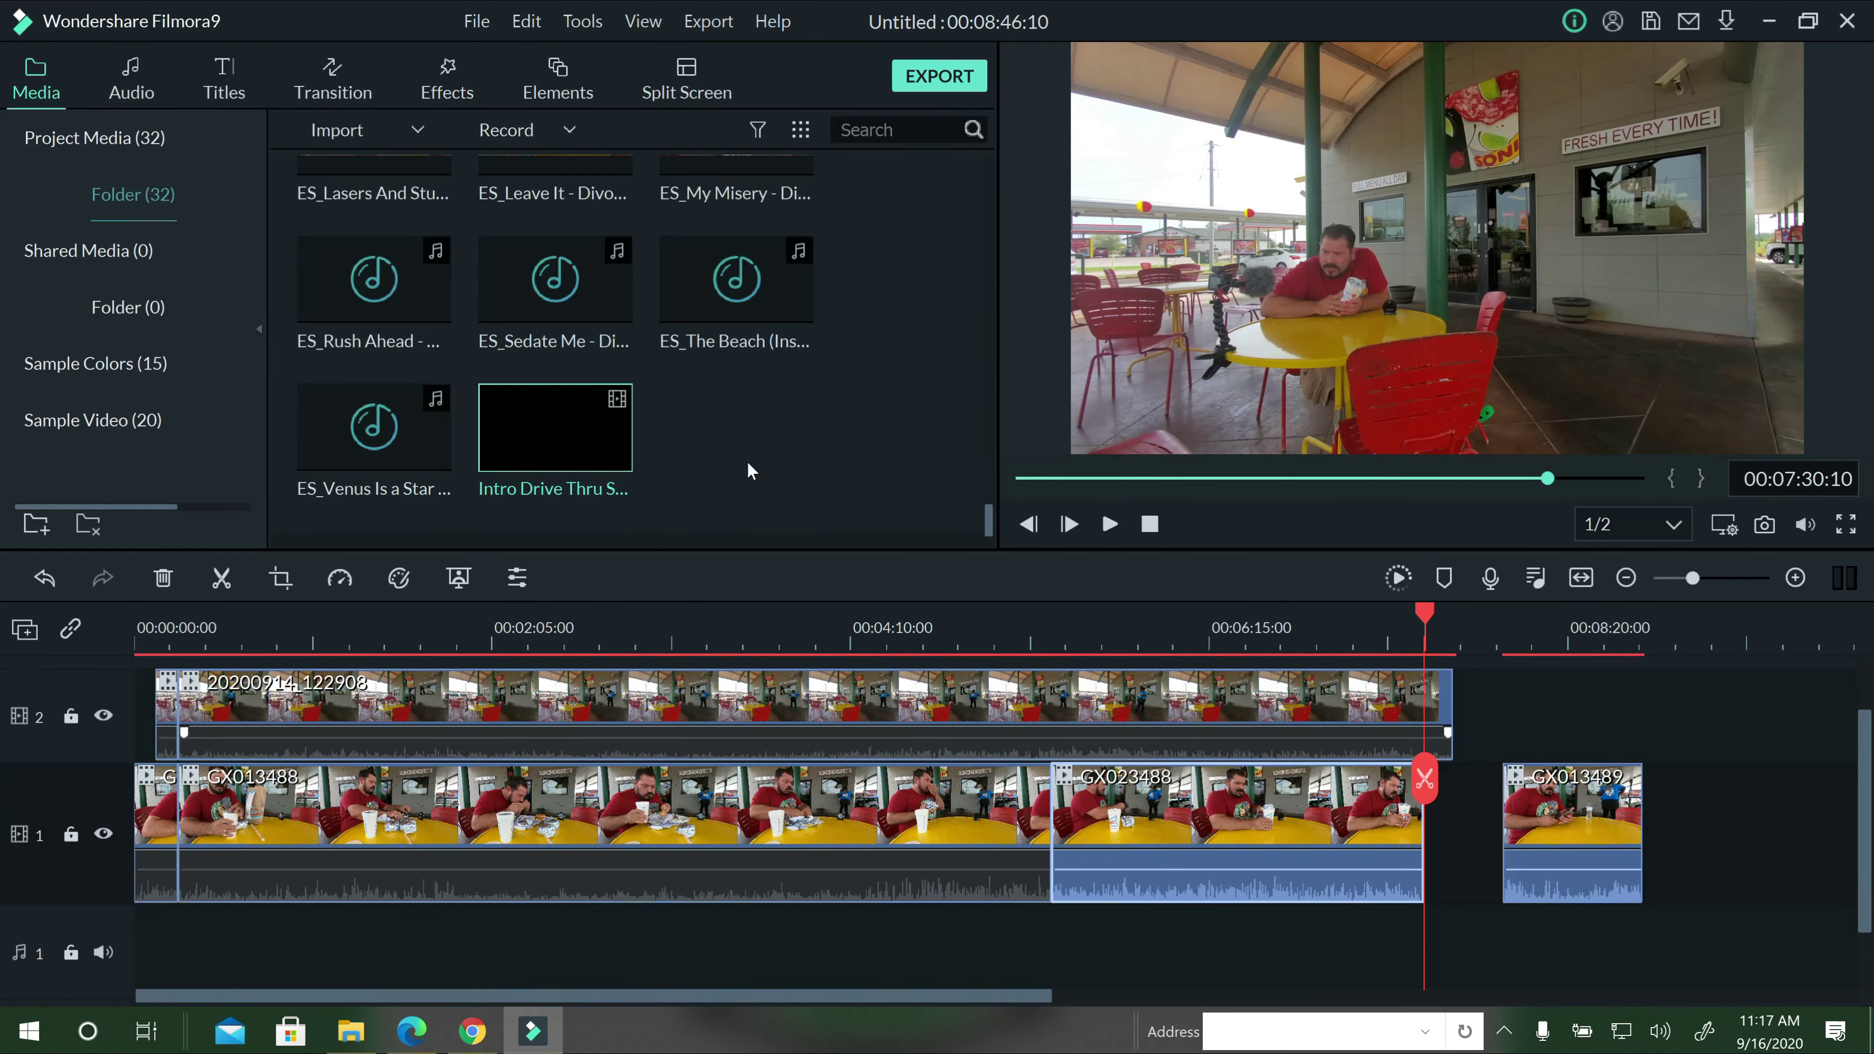
Insert the Intro Drive Thru clip at the start of track 1 and play it from the beginning to 00:00:05:28.
drag(602, 445, 137, 810)
click(142, 626)
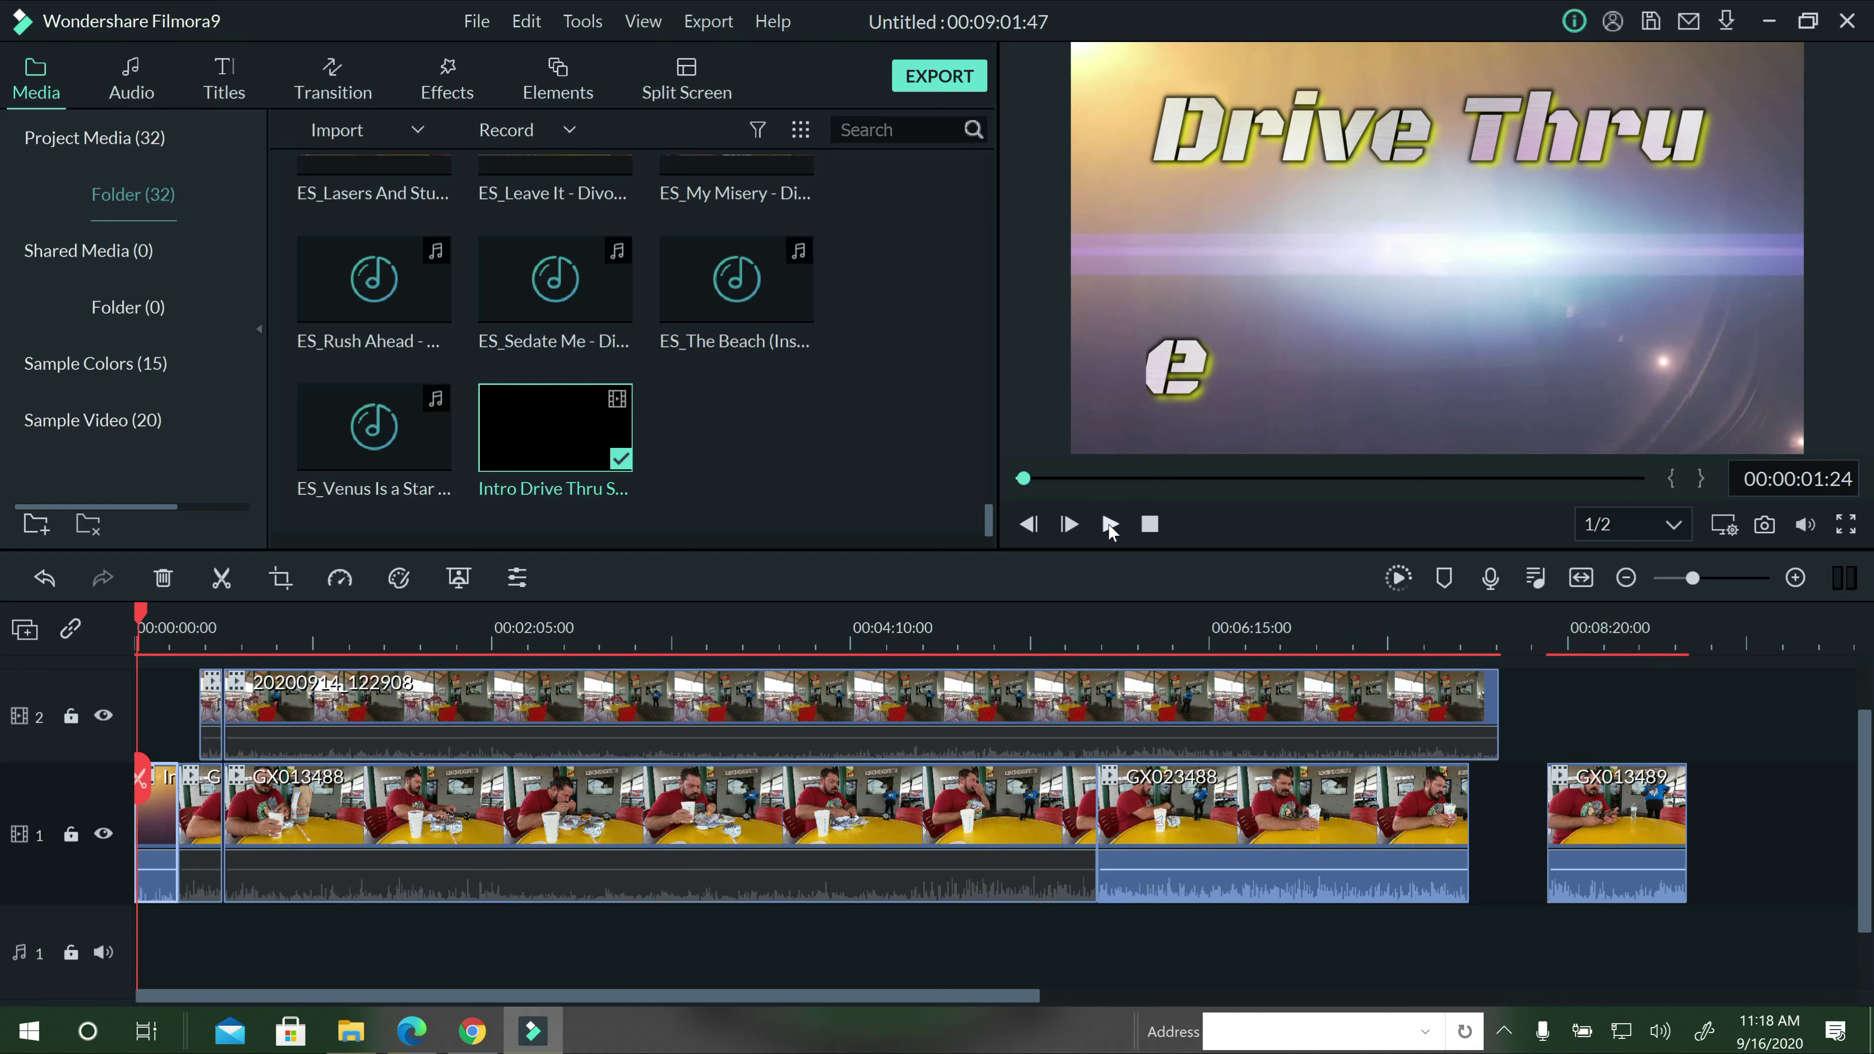
click(1109, 524)
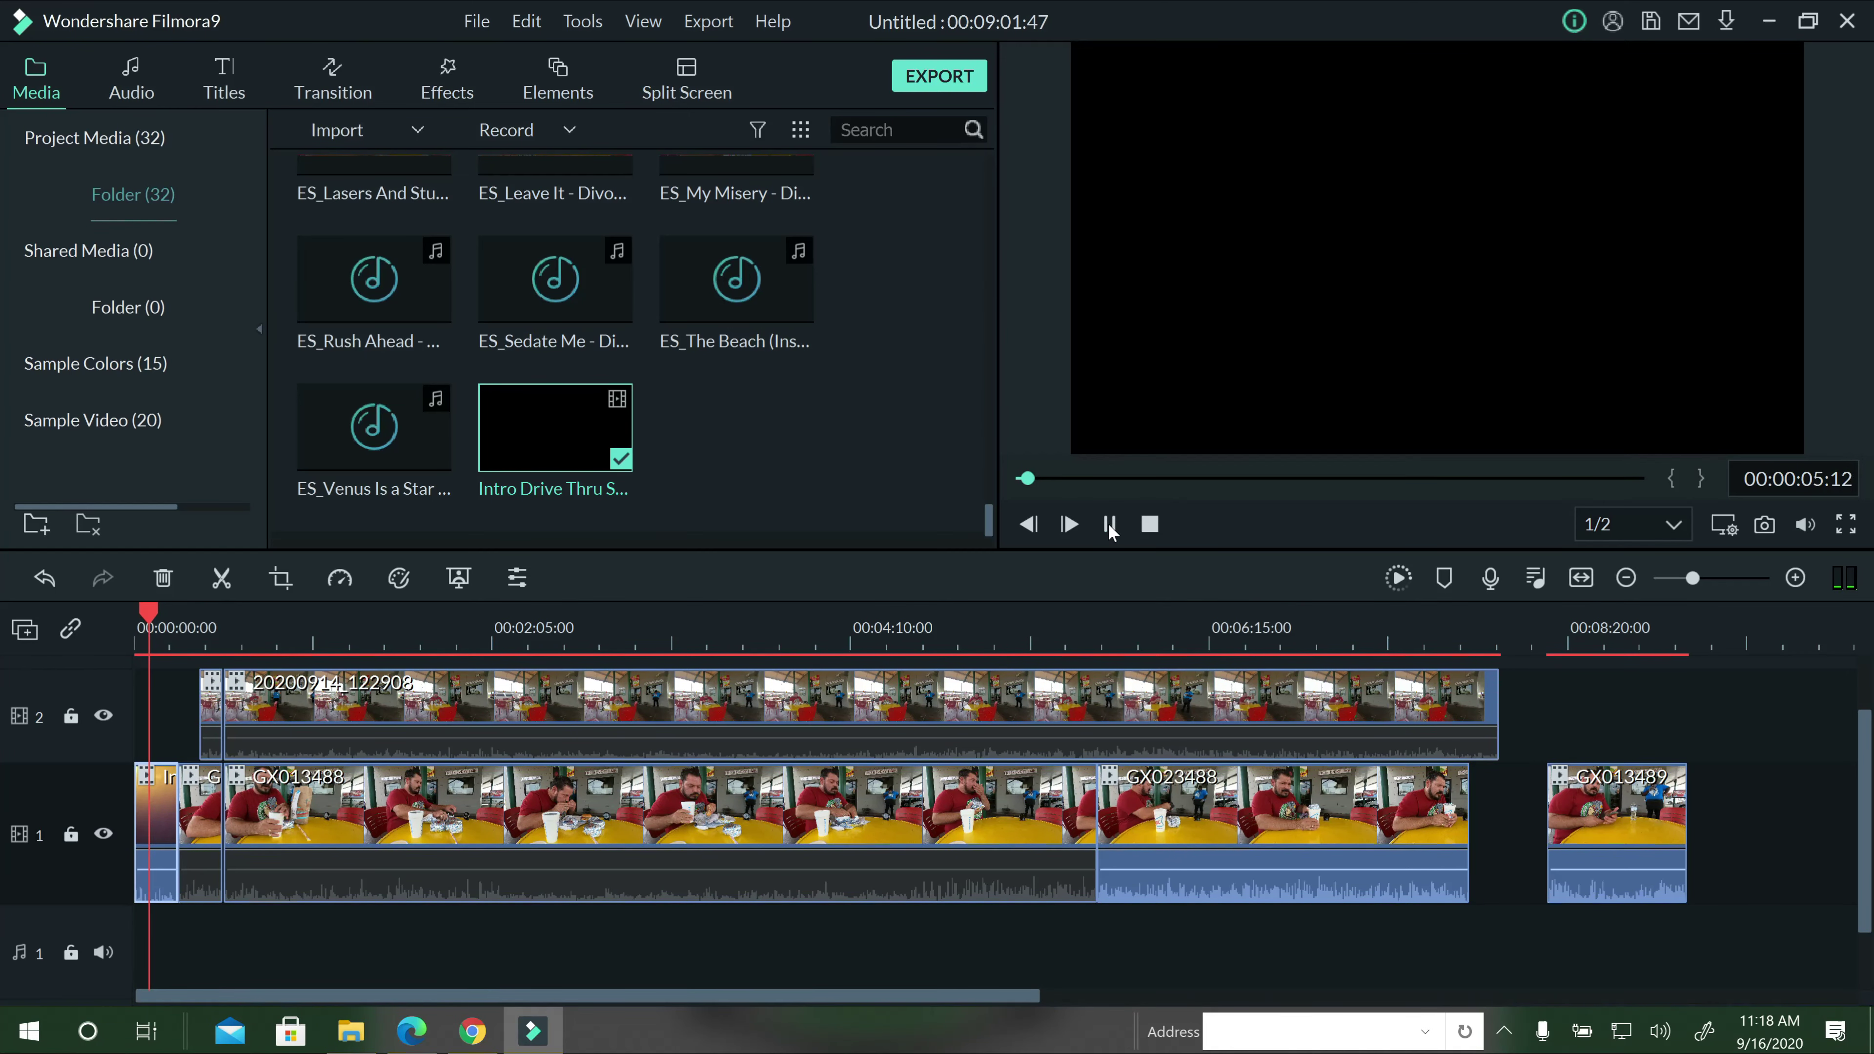
click(1109, 524)
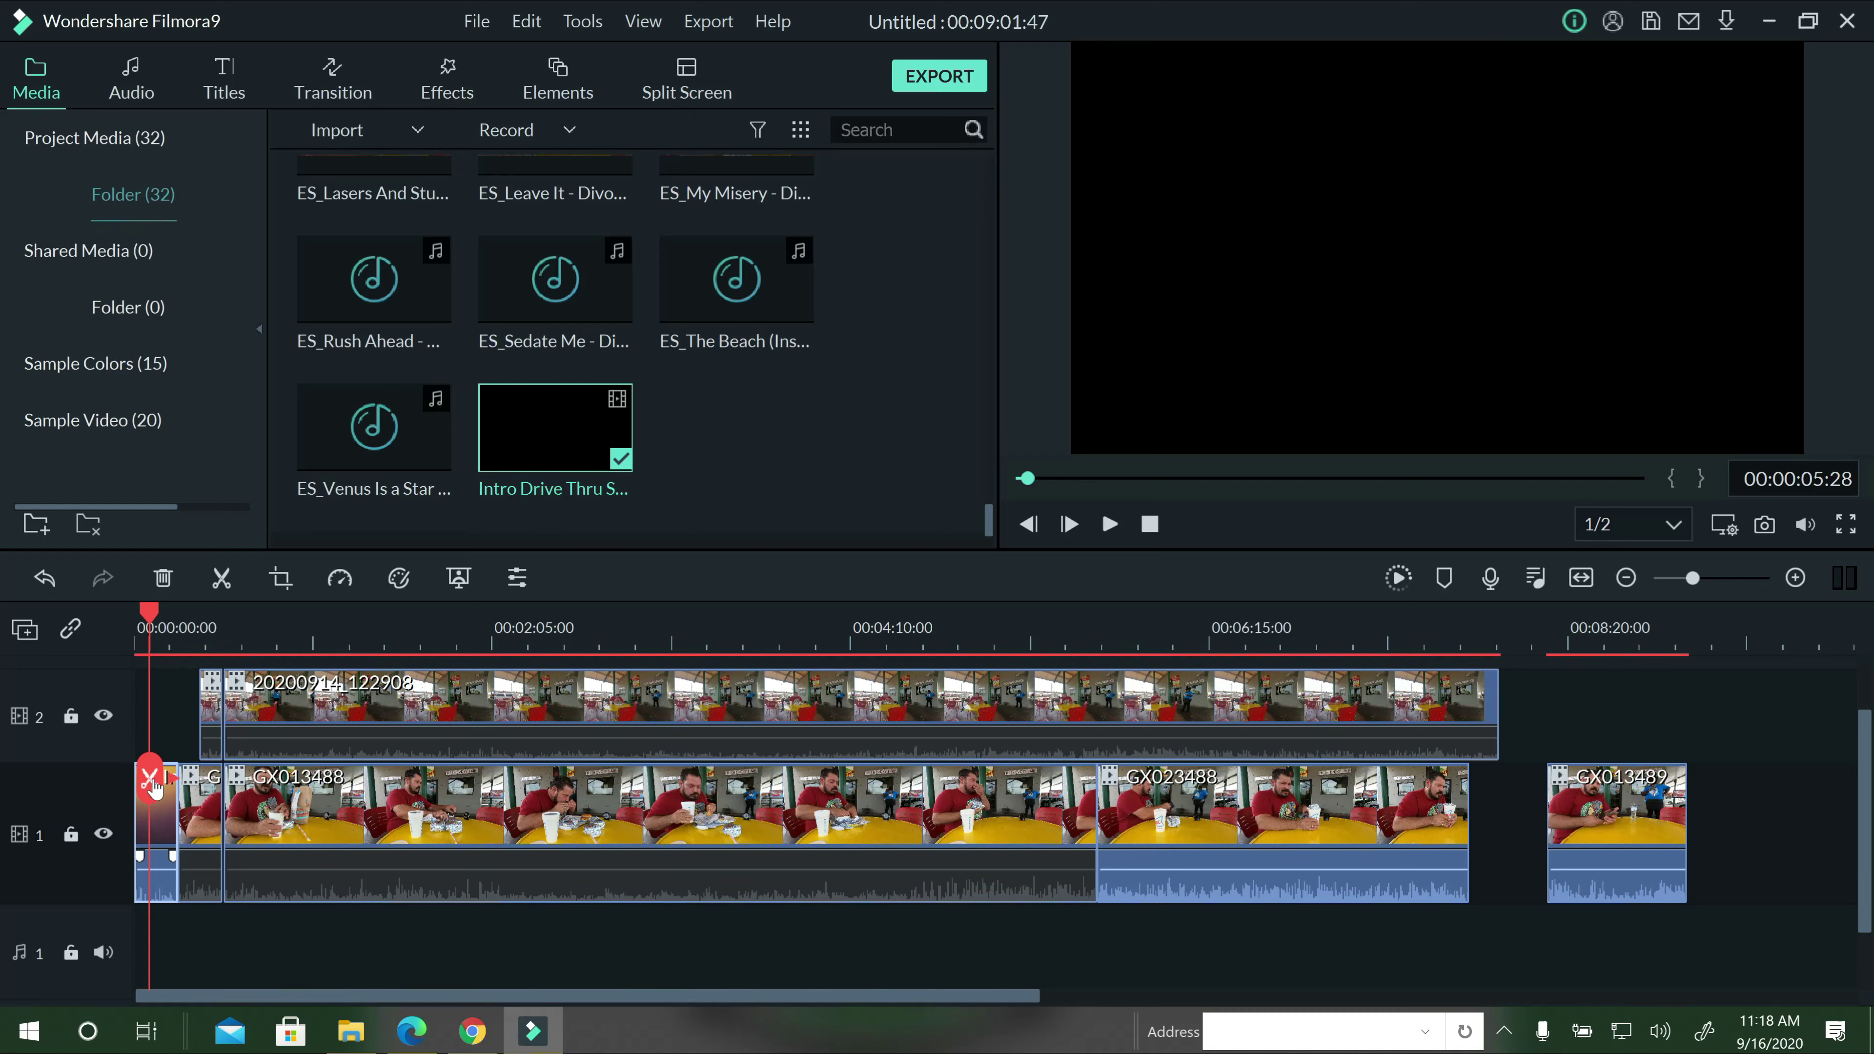
Split the intro clip at 00:00:05:28, preview its rules text section, and delete the part after the split.
click(153, 782)
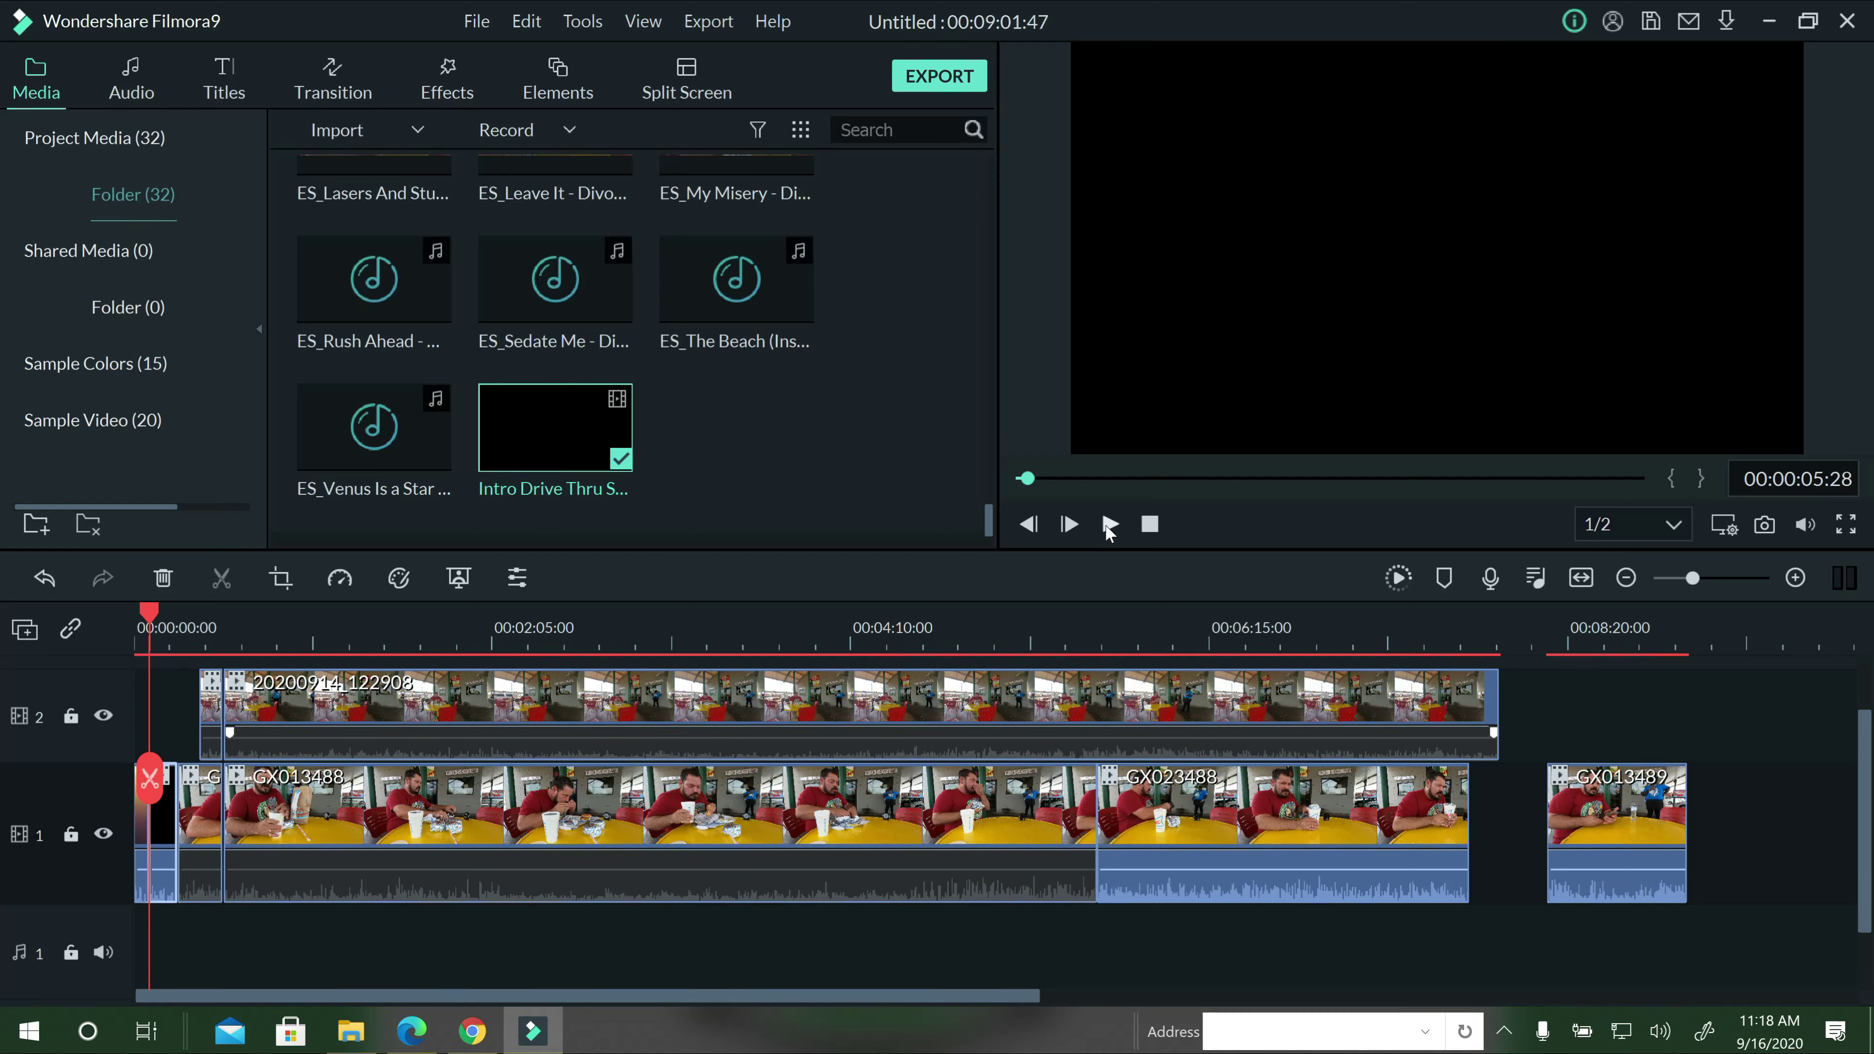
click(1109, 525)
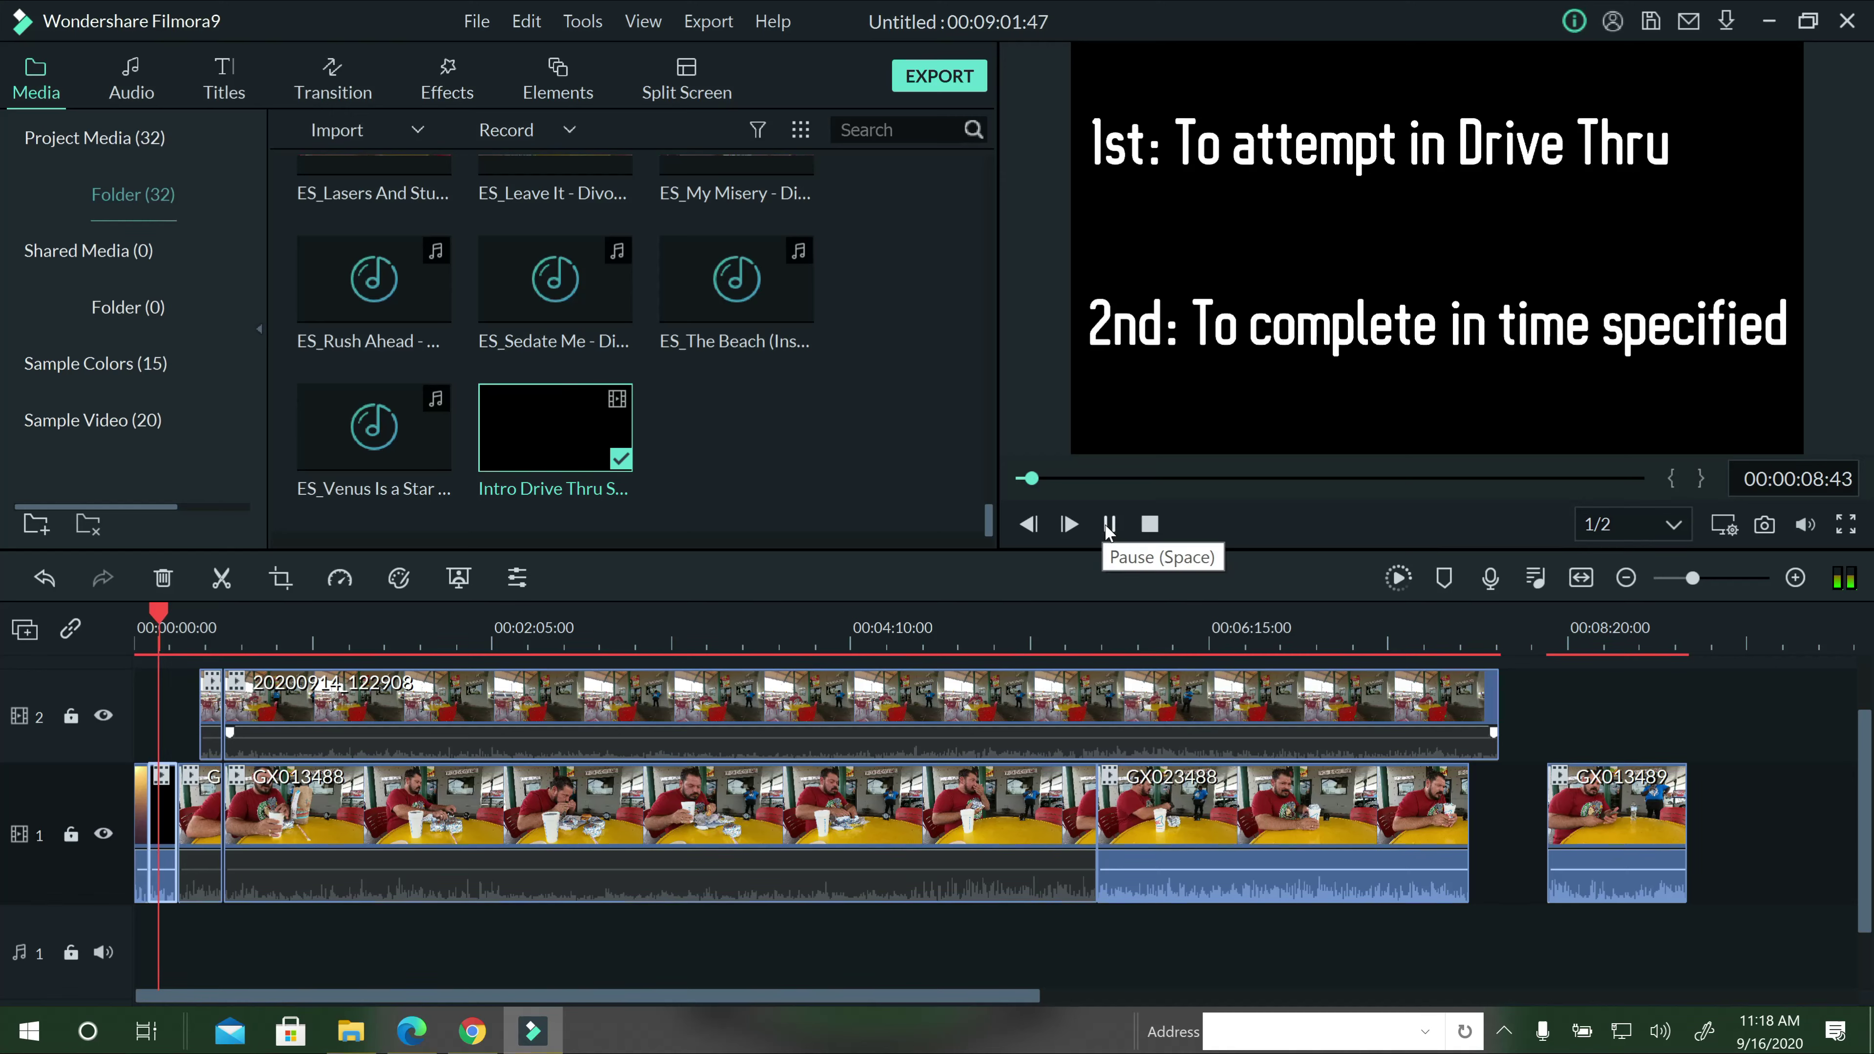
click(1107, 529)
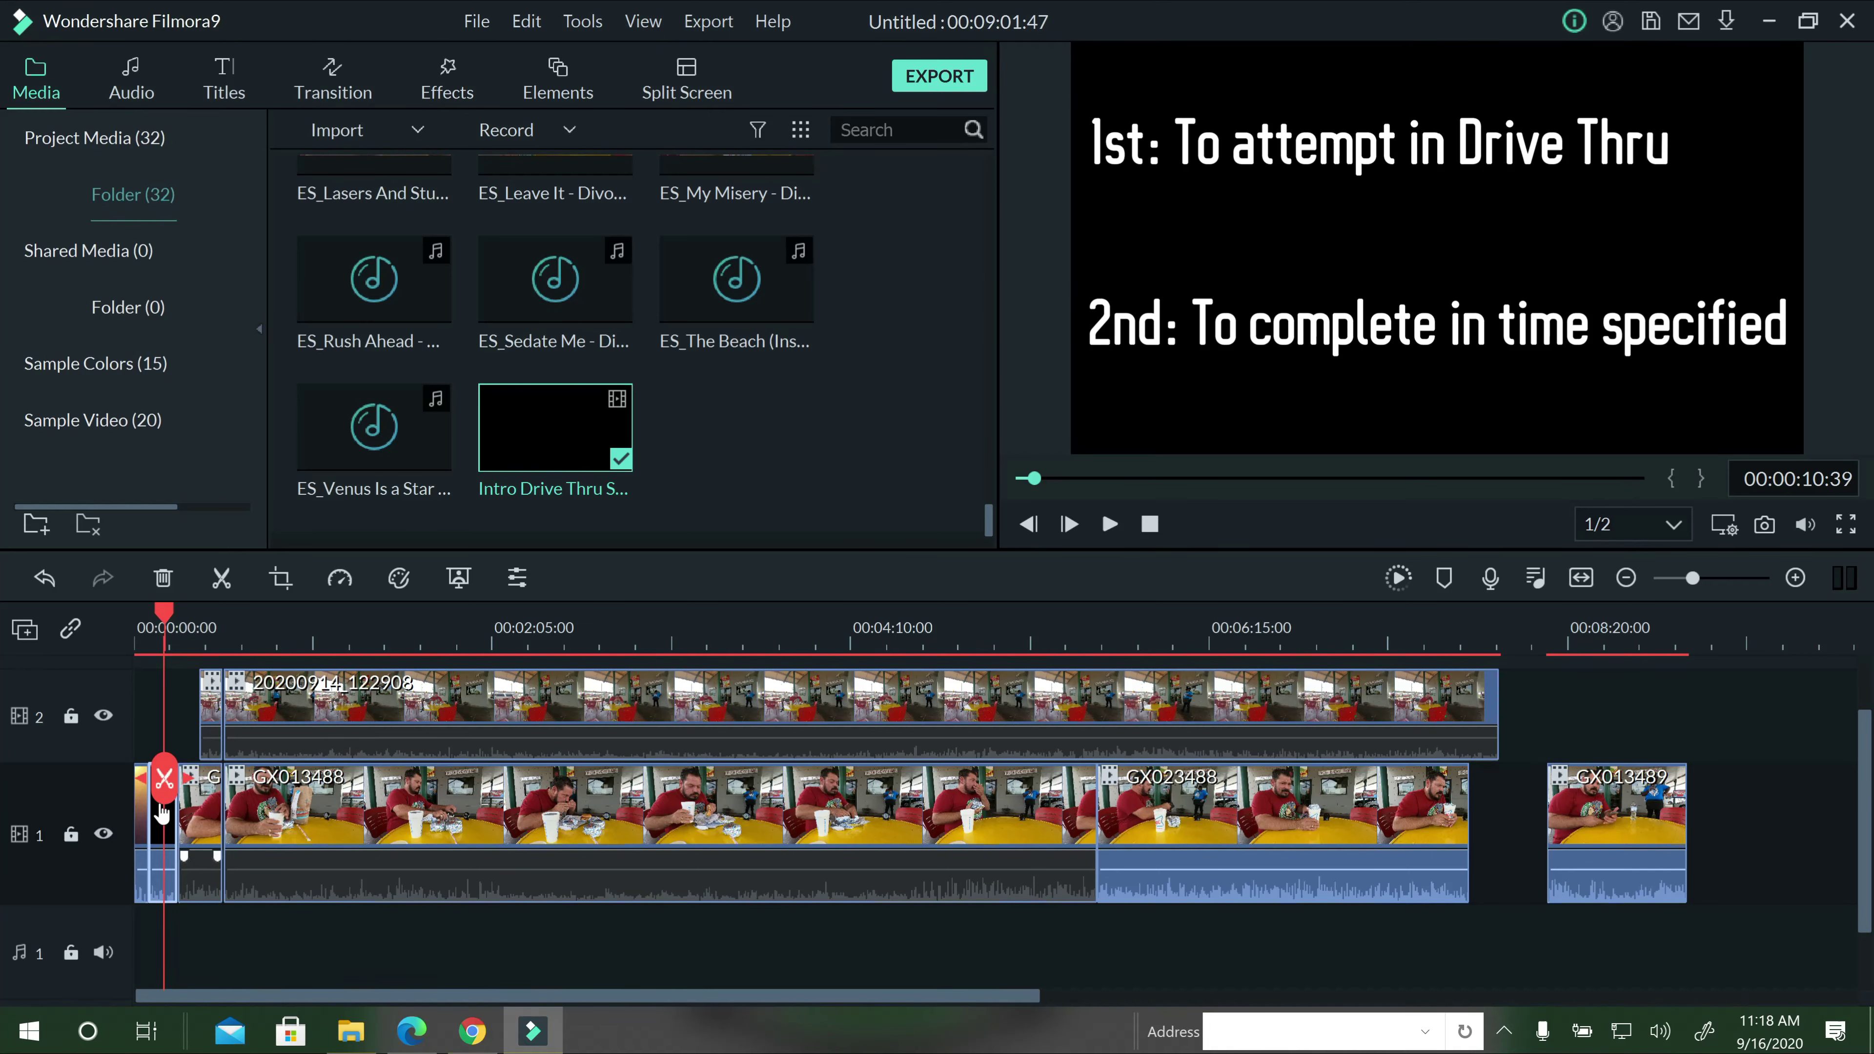
click(164, 578)
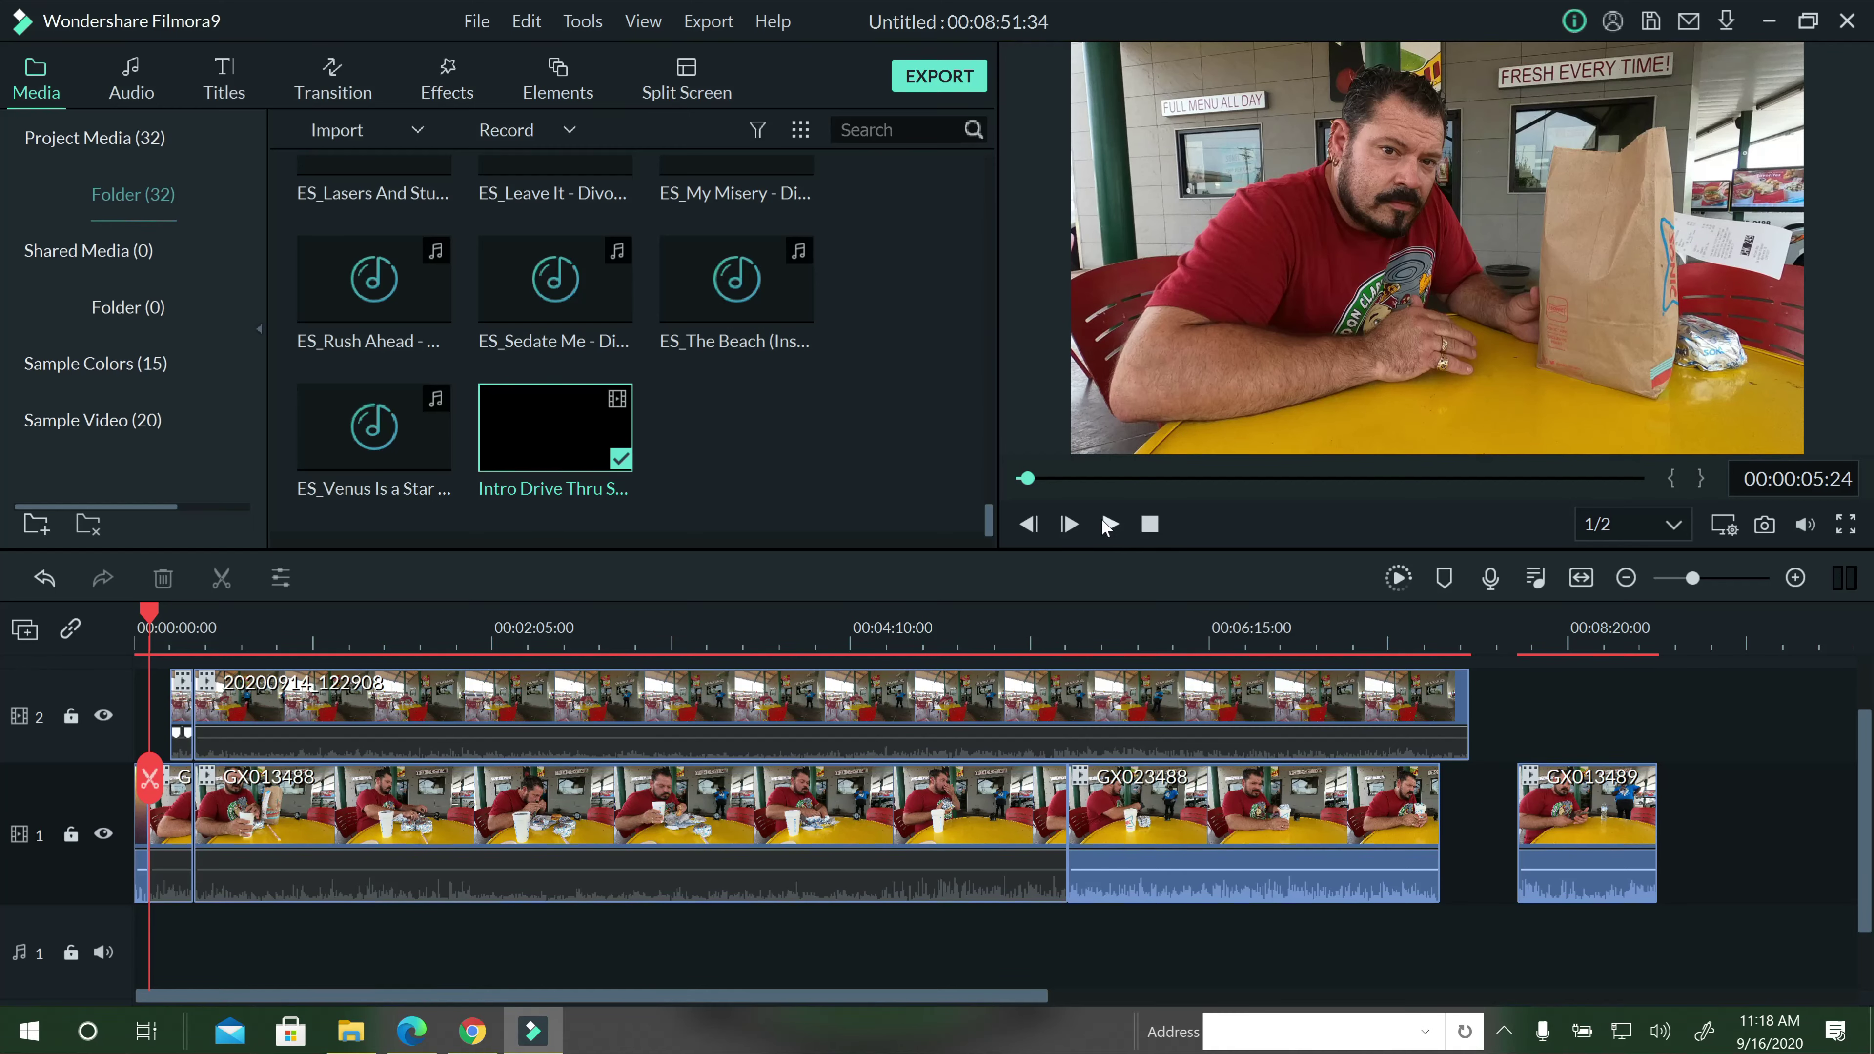
Preview the footage after the intro, delete the short first piece on track 2, and split both tracks at 00:00:29:30.
click(1109, 525)
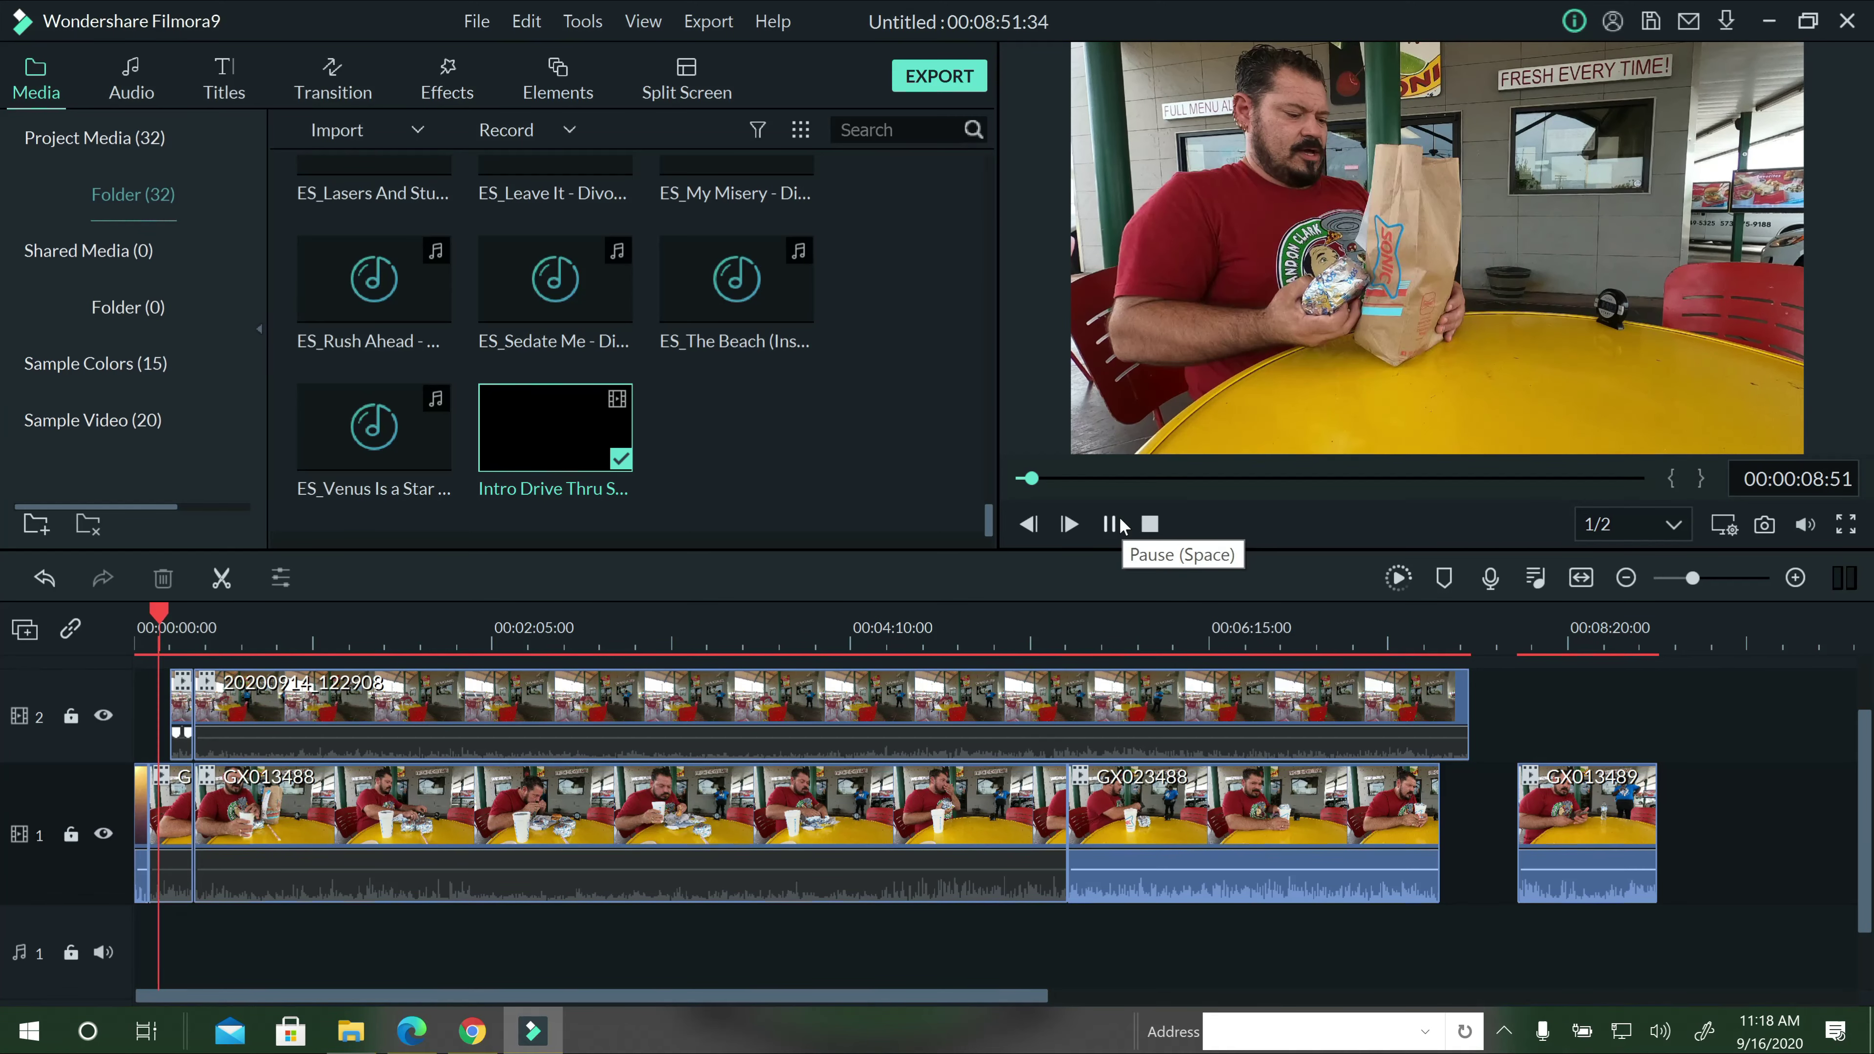
click(1114, 526)
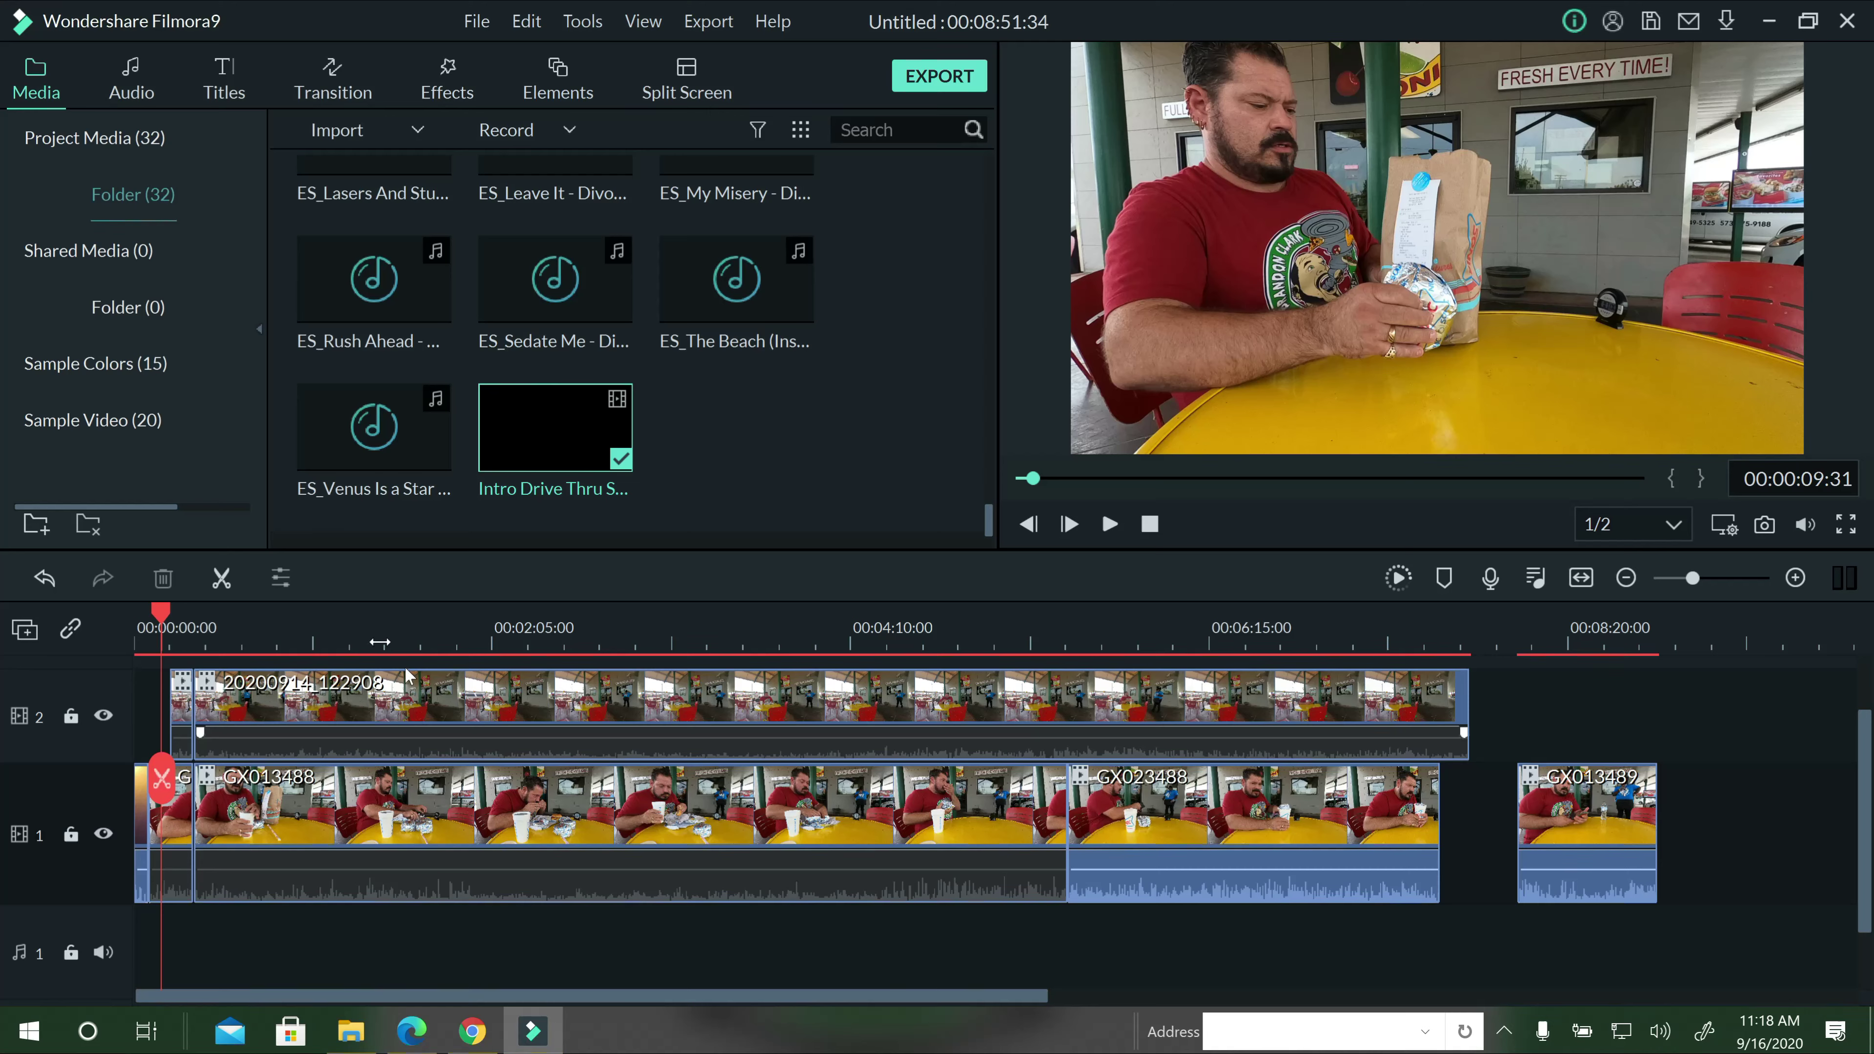
click(356, 625)
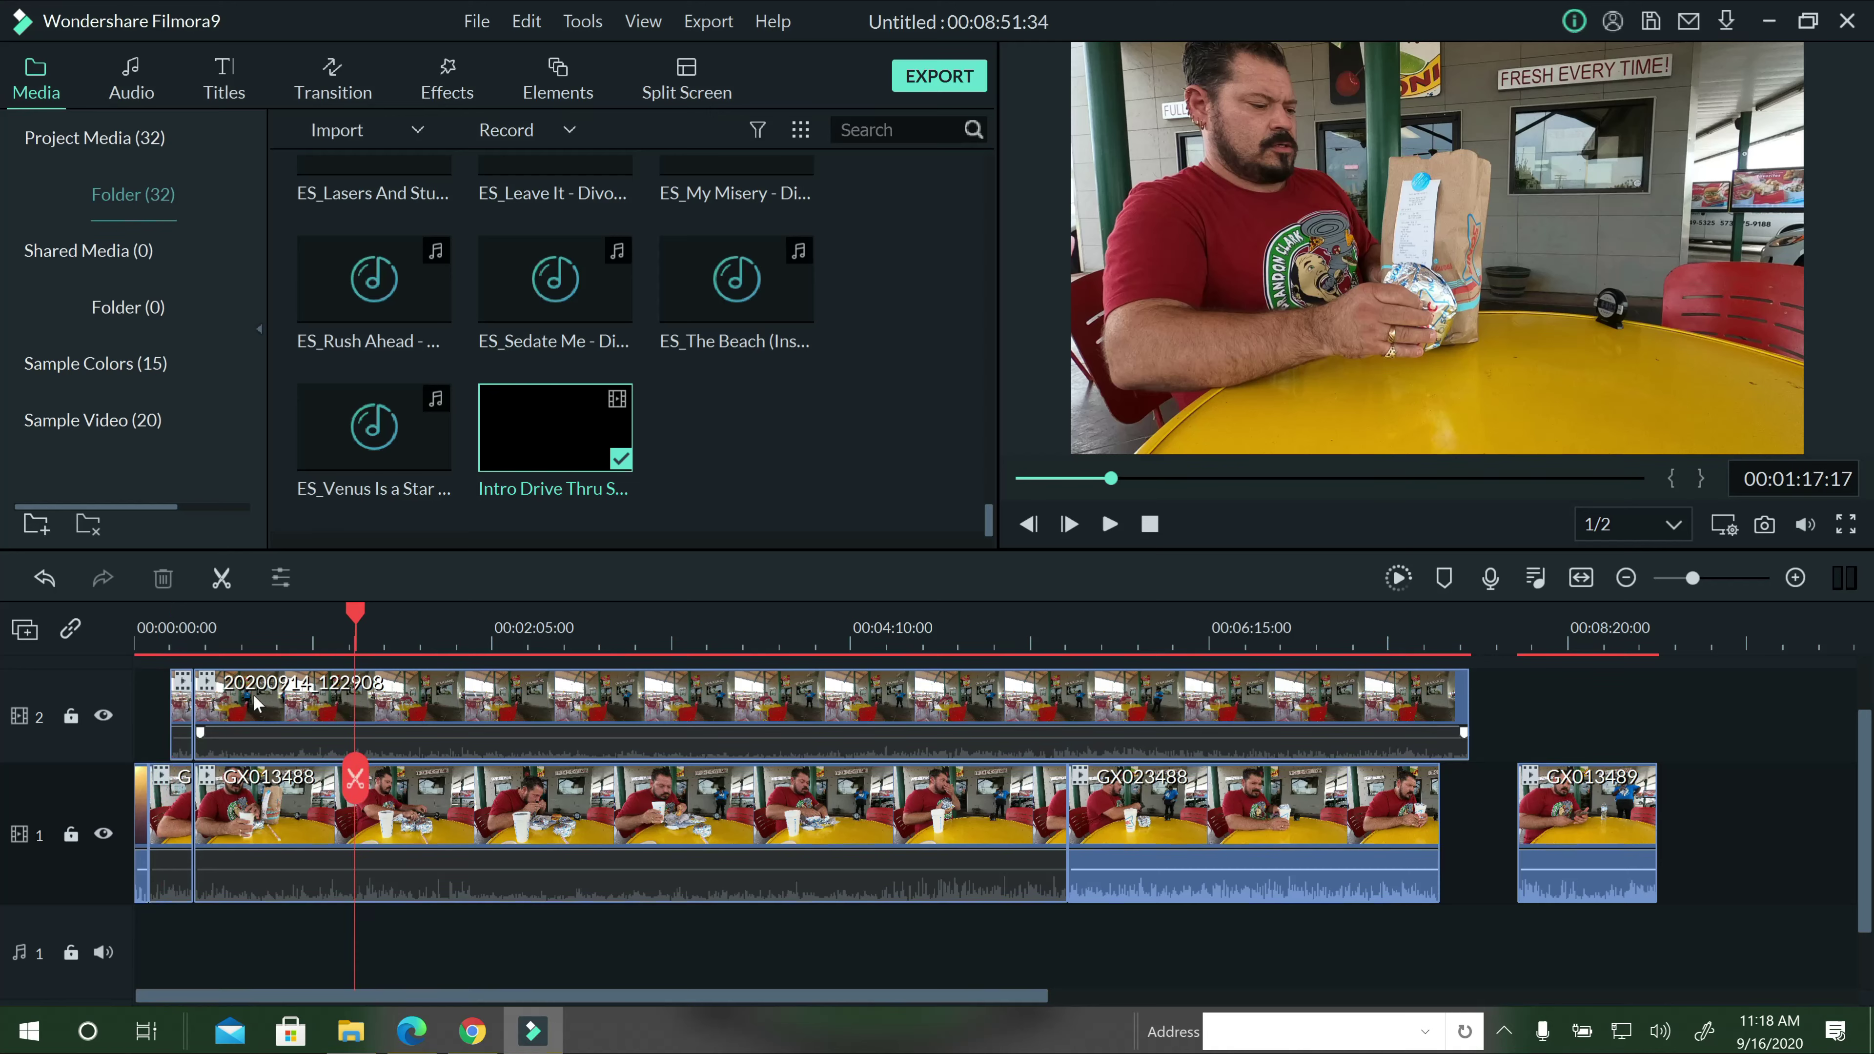
drag(333, 632, 221, 784)
key(Delete)
click(221, 779)
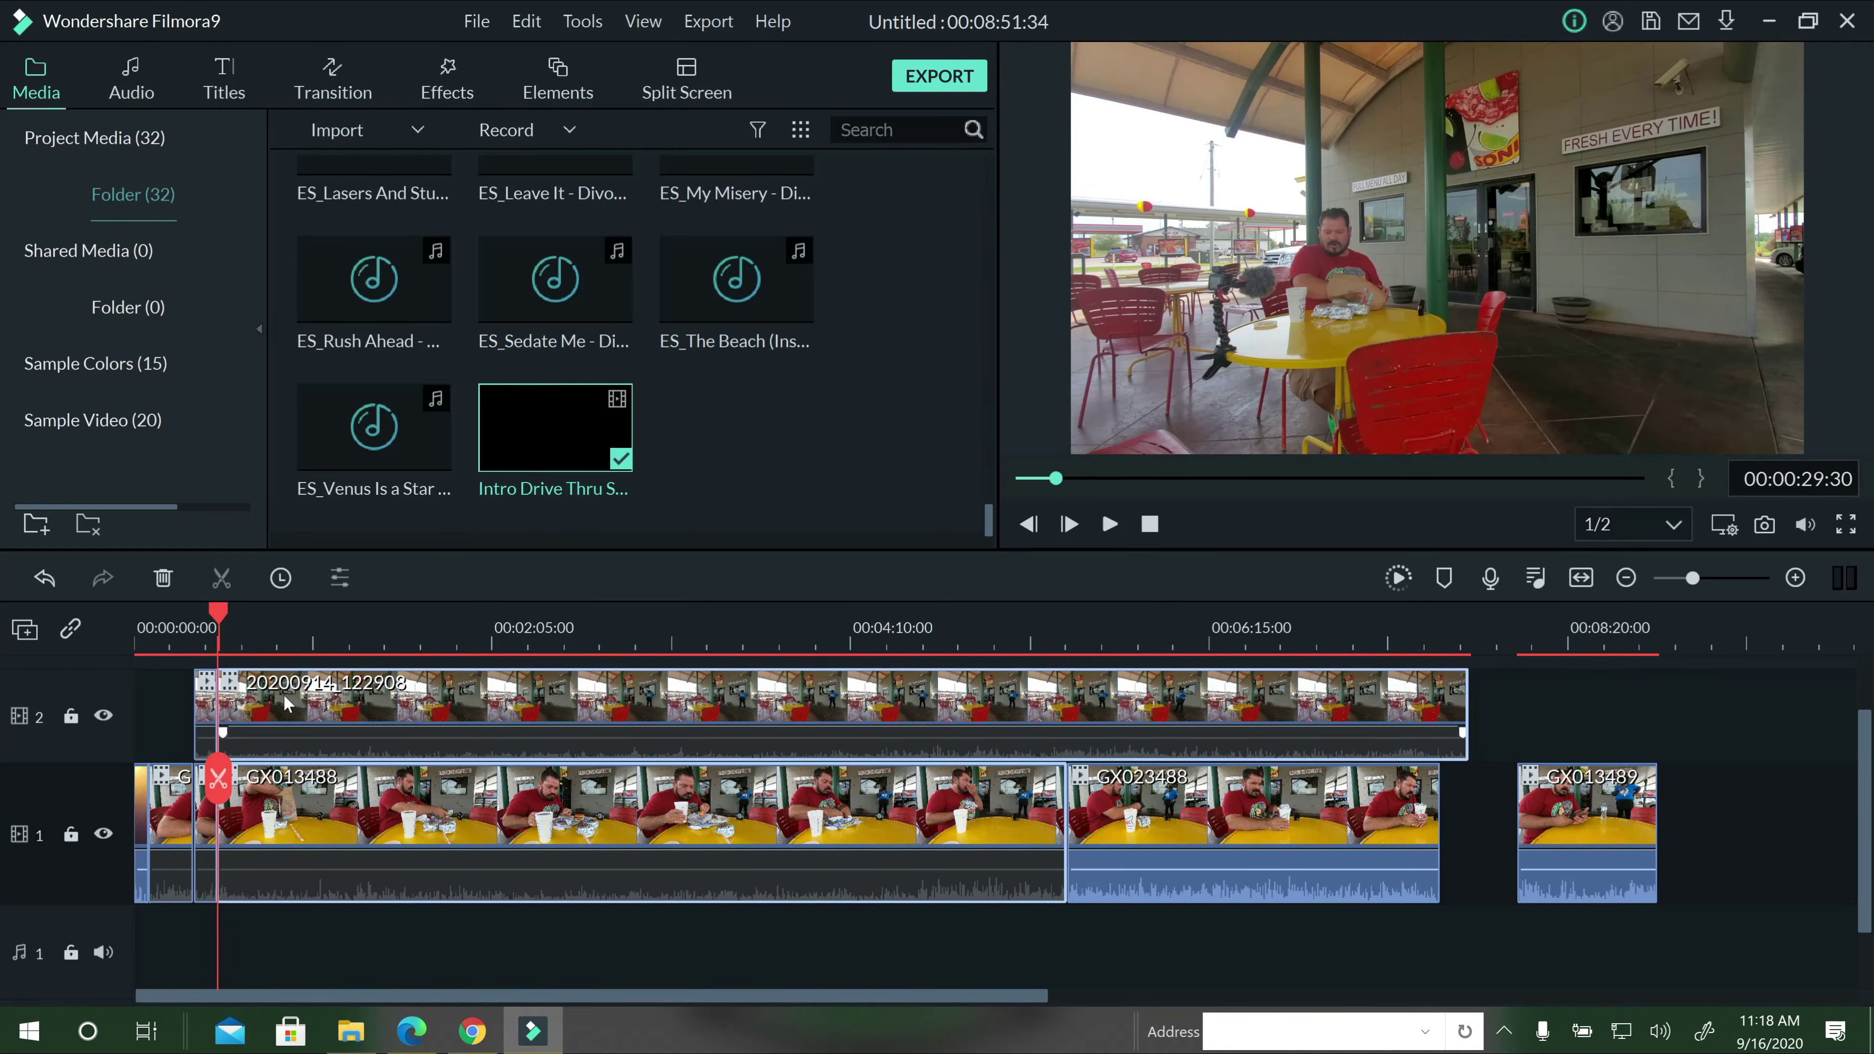
Try splitting only the wide-angle clip on track 2 at 00:02:00:23 and undo that split.
click(476, 713)
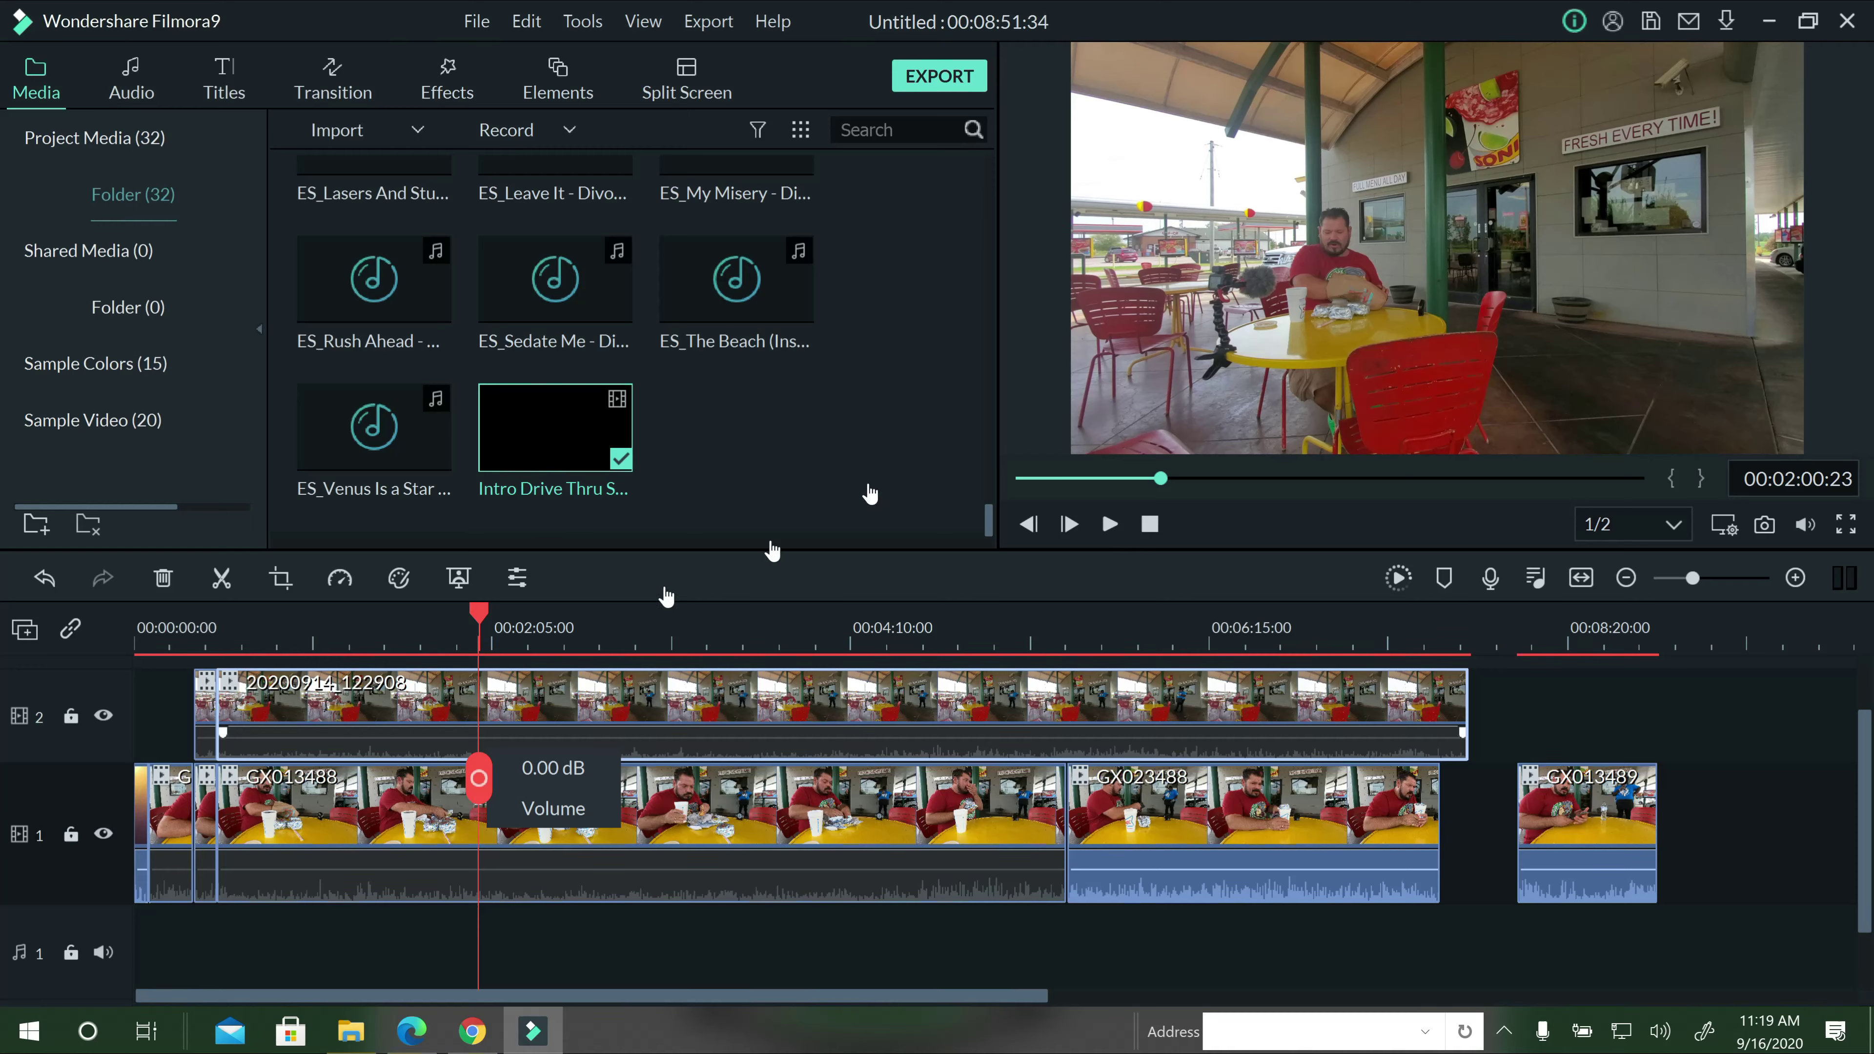
click(480, 672)
click(434, 645)
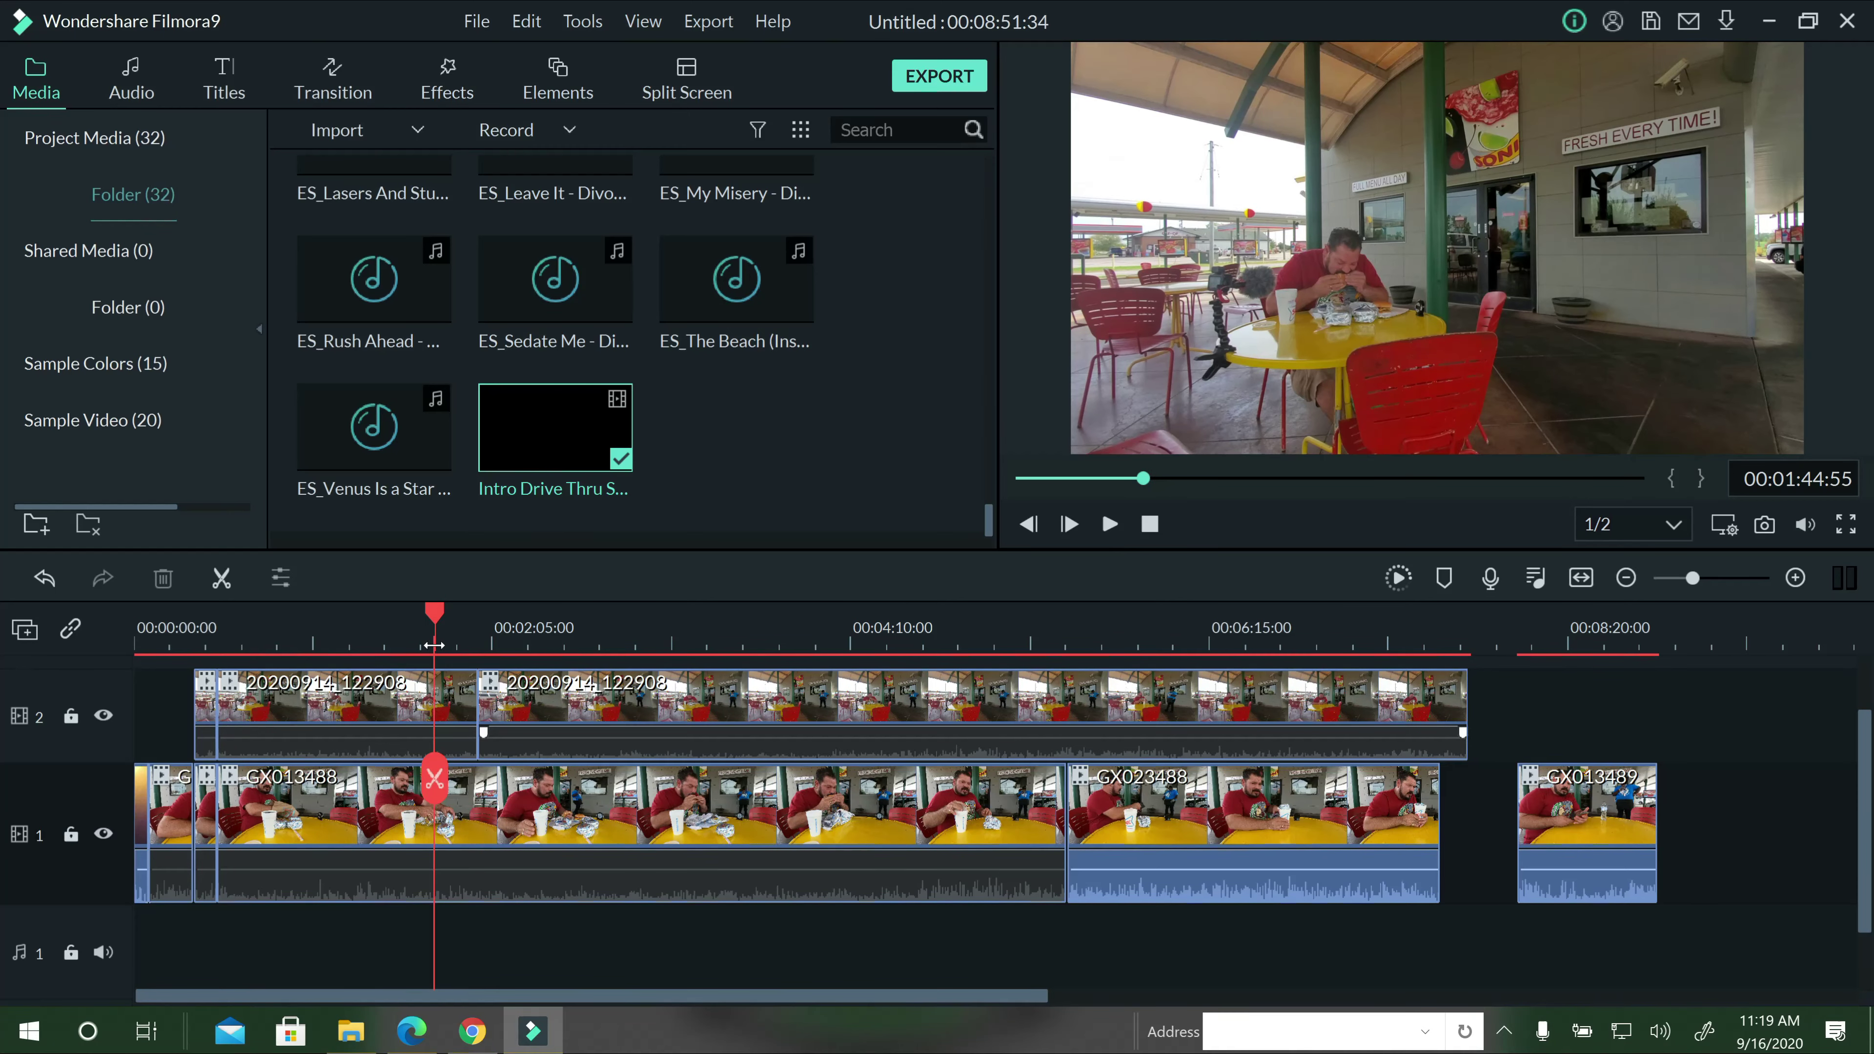
click(43, 579)
click(47, 581)
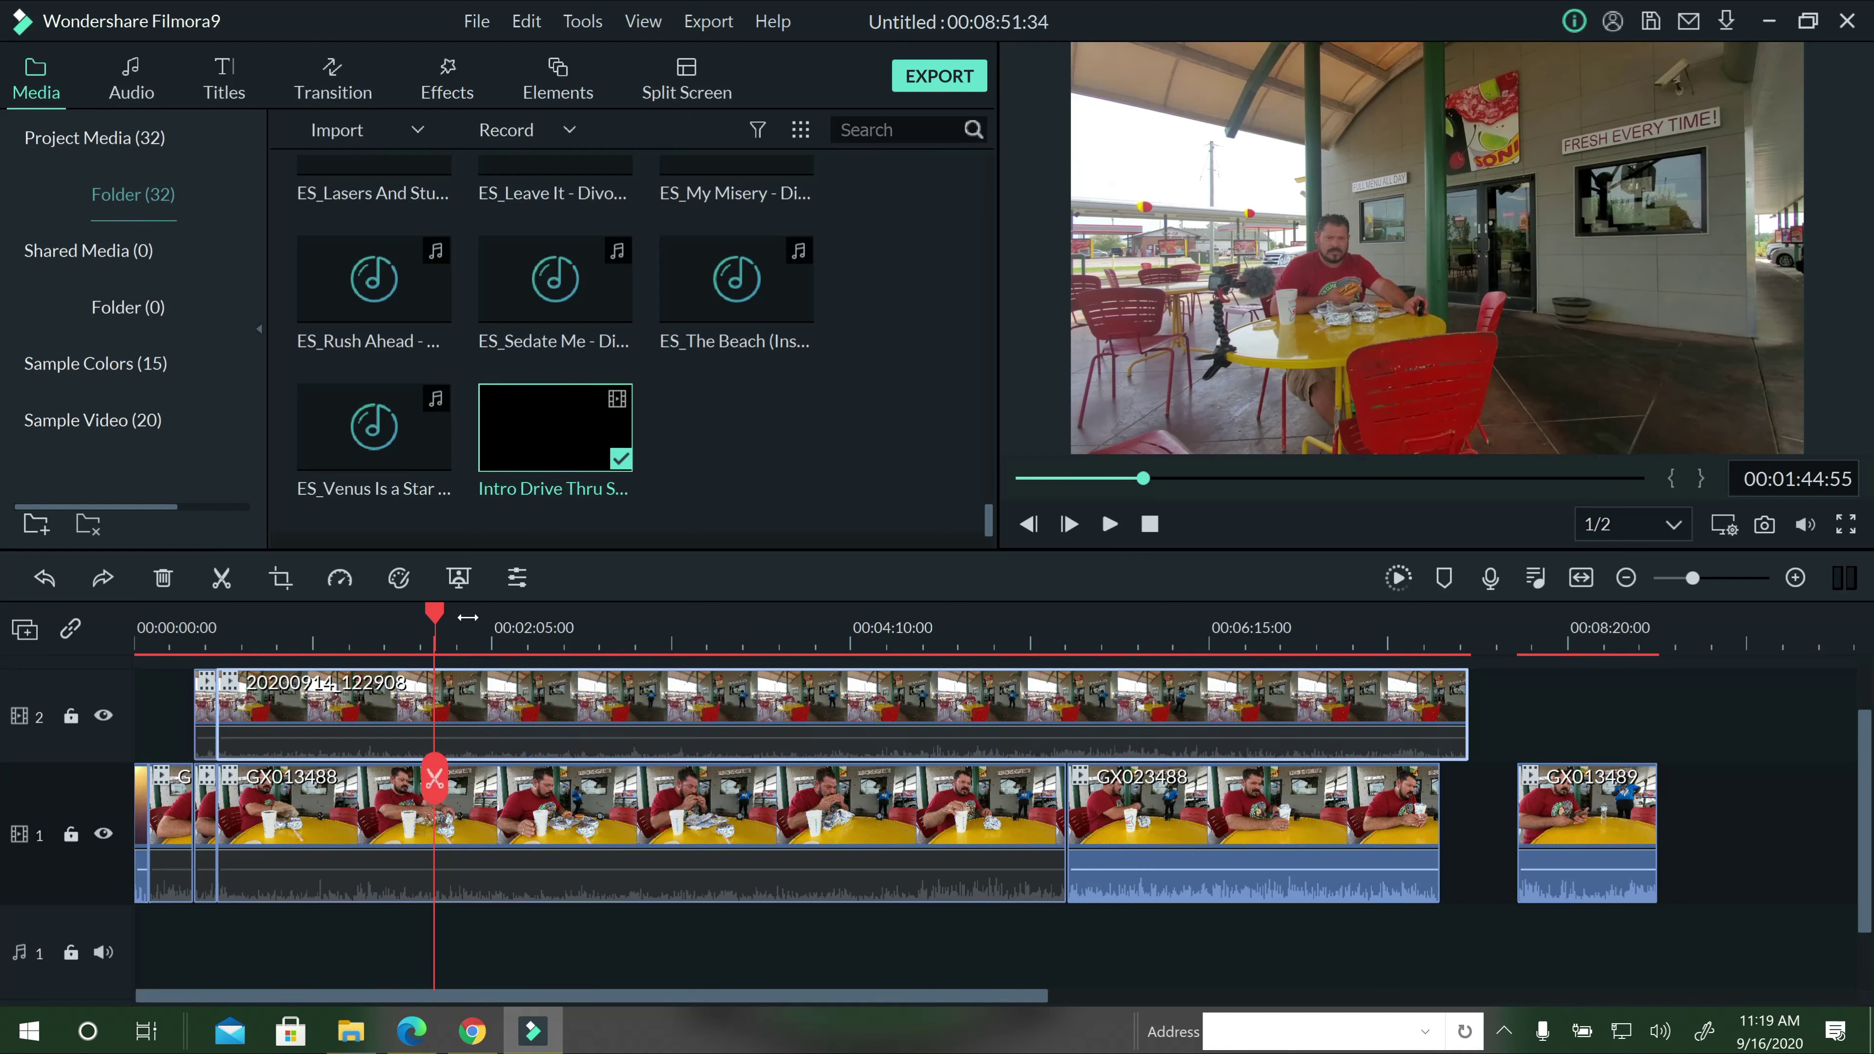
Split the clips on both tracks at 00:02:04:36 and again at 00:02:15:50.
drag(434, 625, 502, 631)
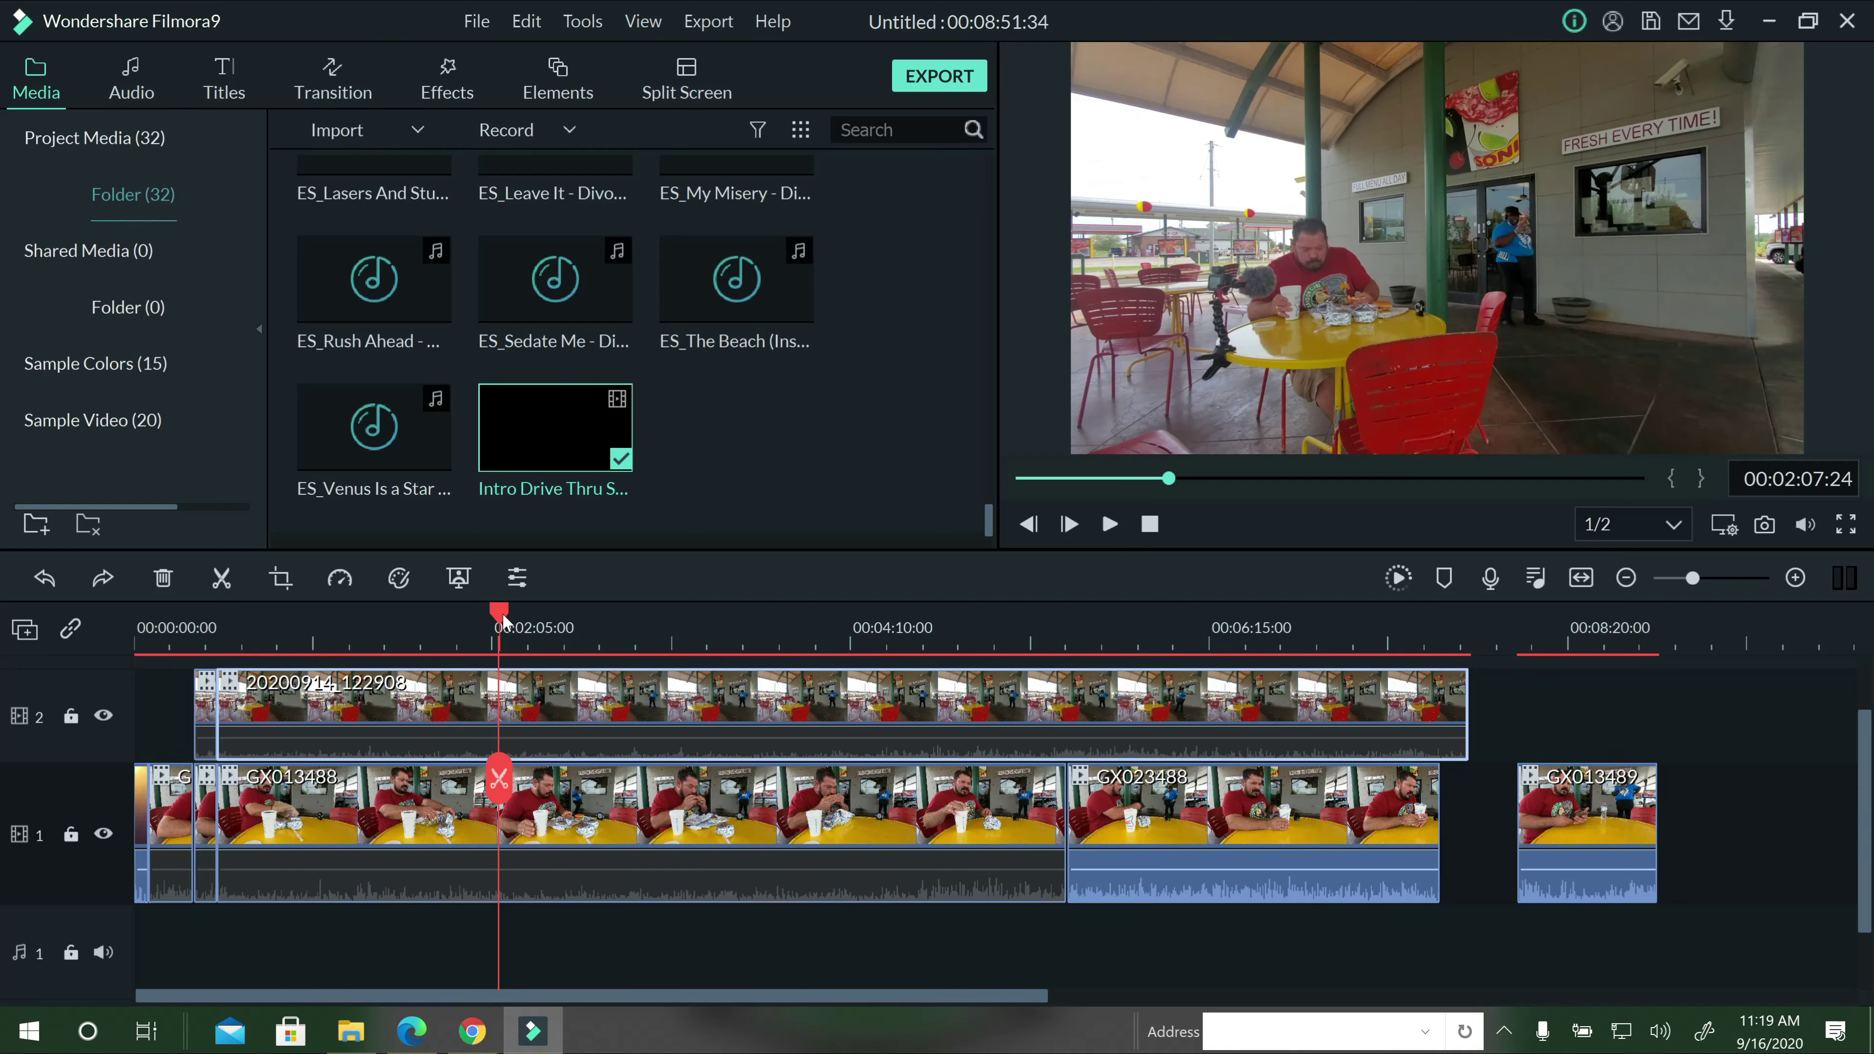
drag(502, 619, 490, 619)
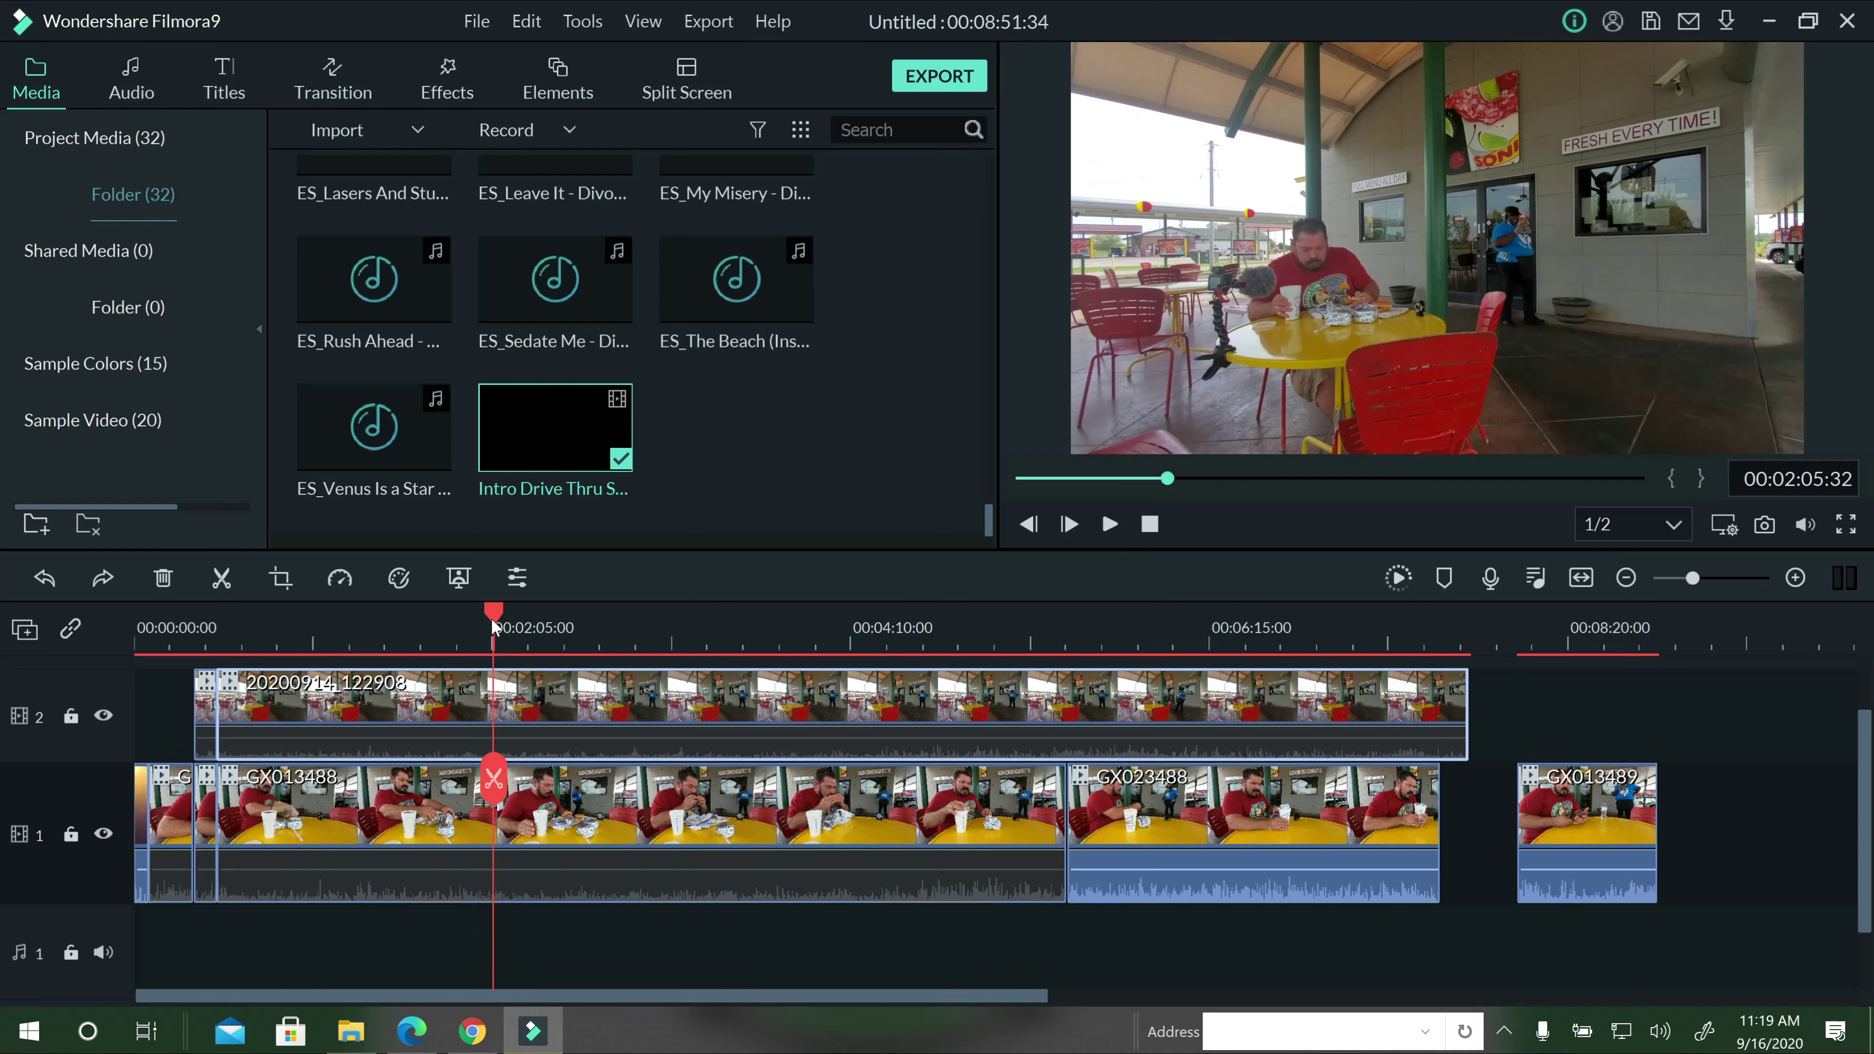
click(491, 780)
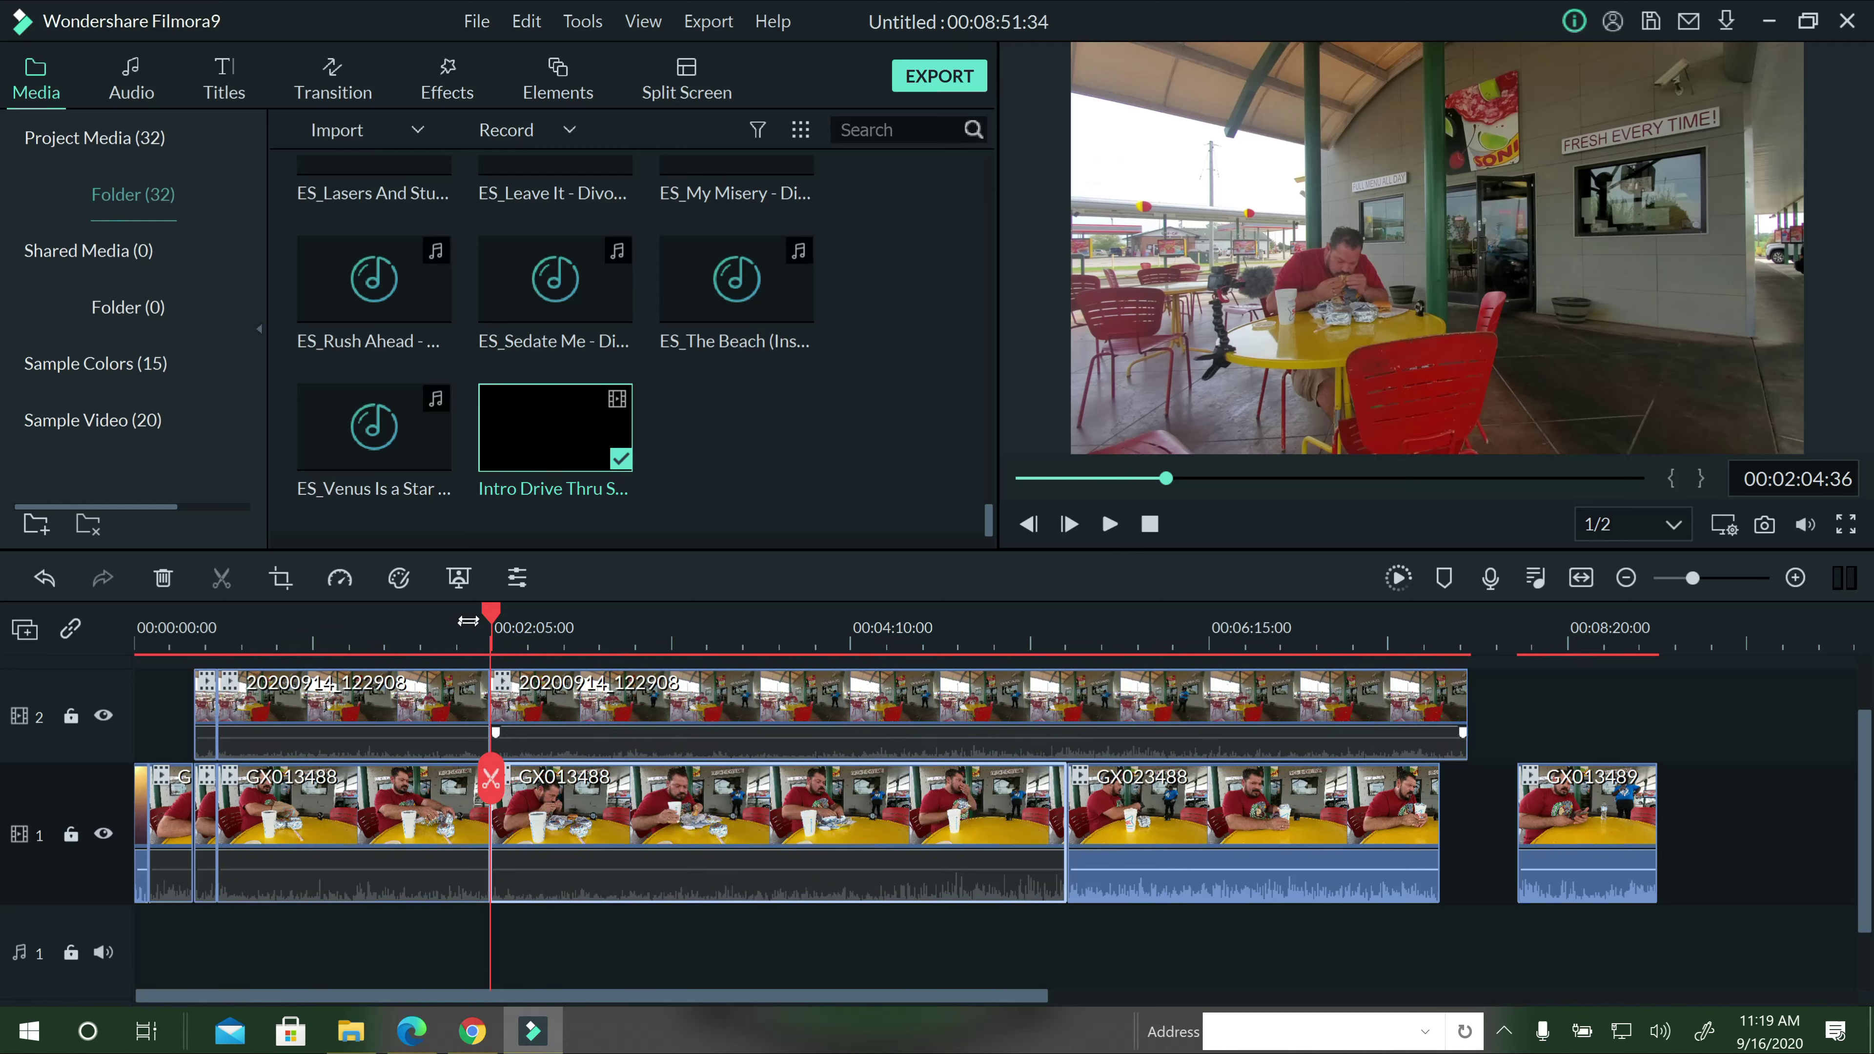
drag(494, 623, 525, 624)
click(523, 777)
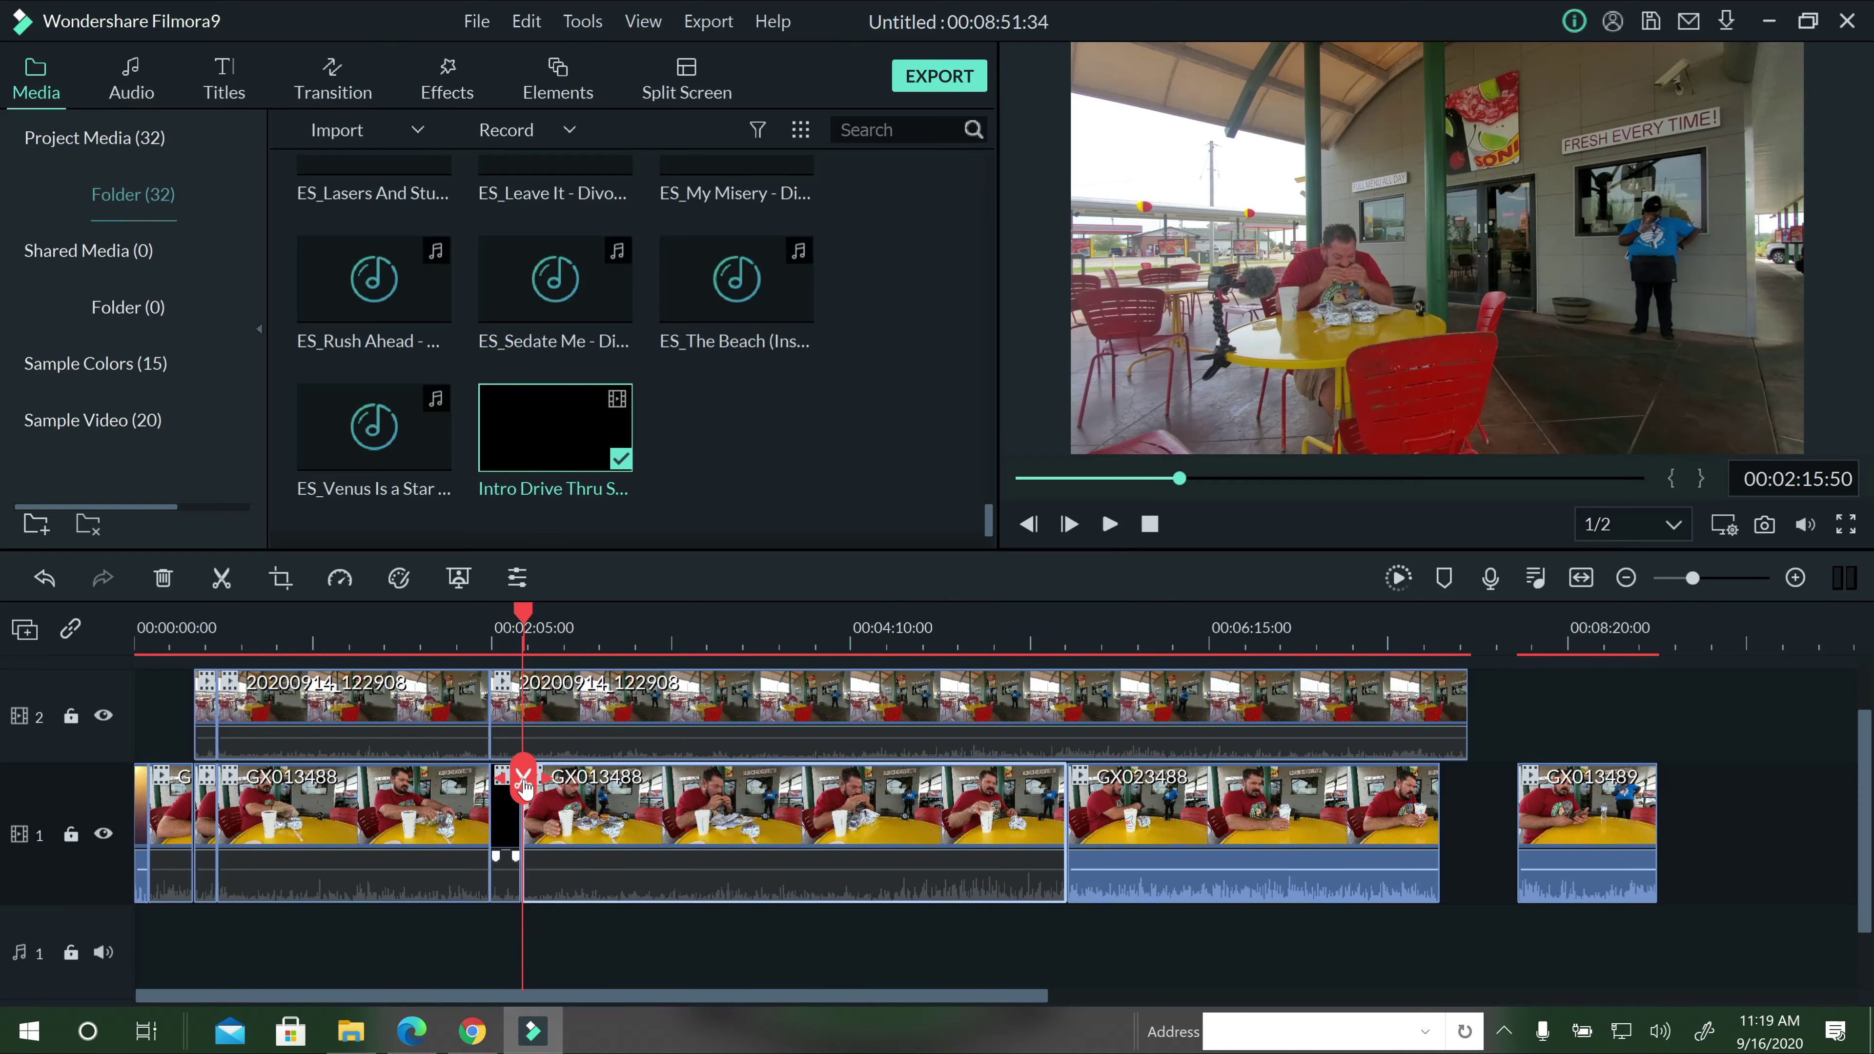
Delete the long wide-angle clip on track 2 between the 00:00:29:30 and 00:02:04:36 splits.
click(419, 696)
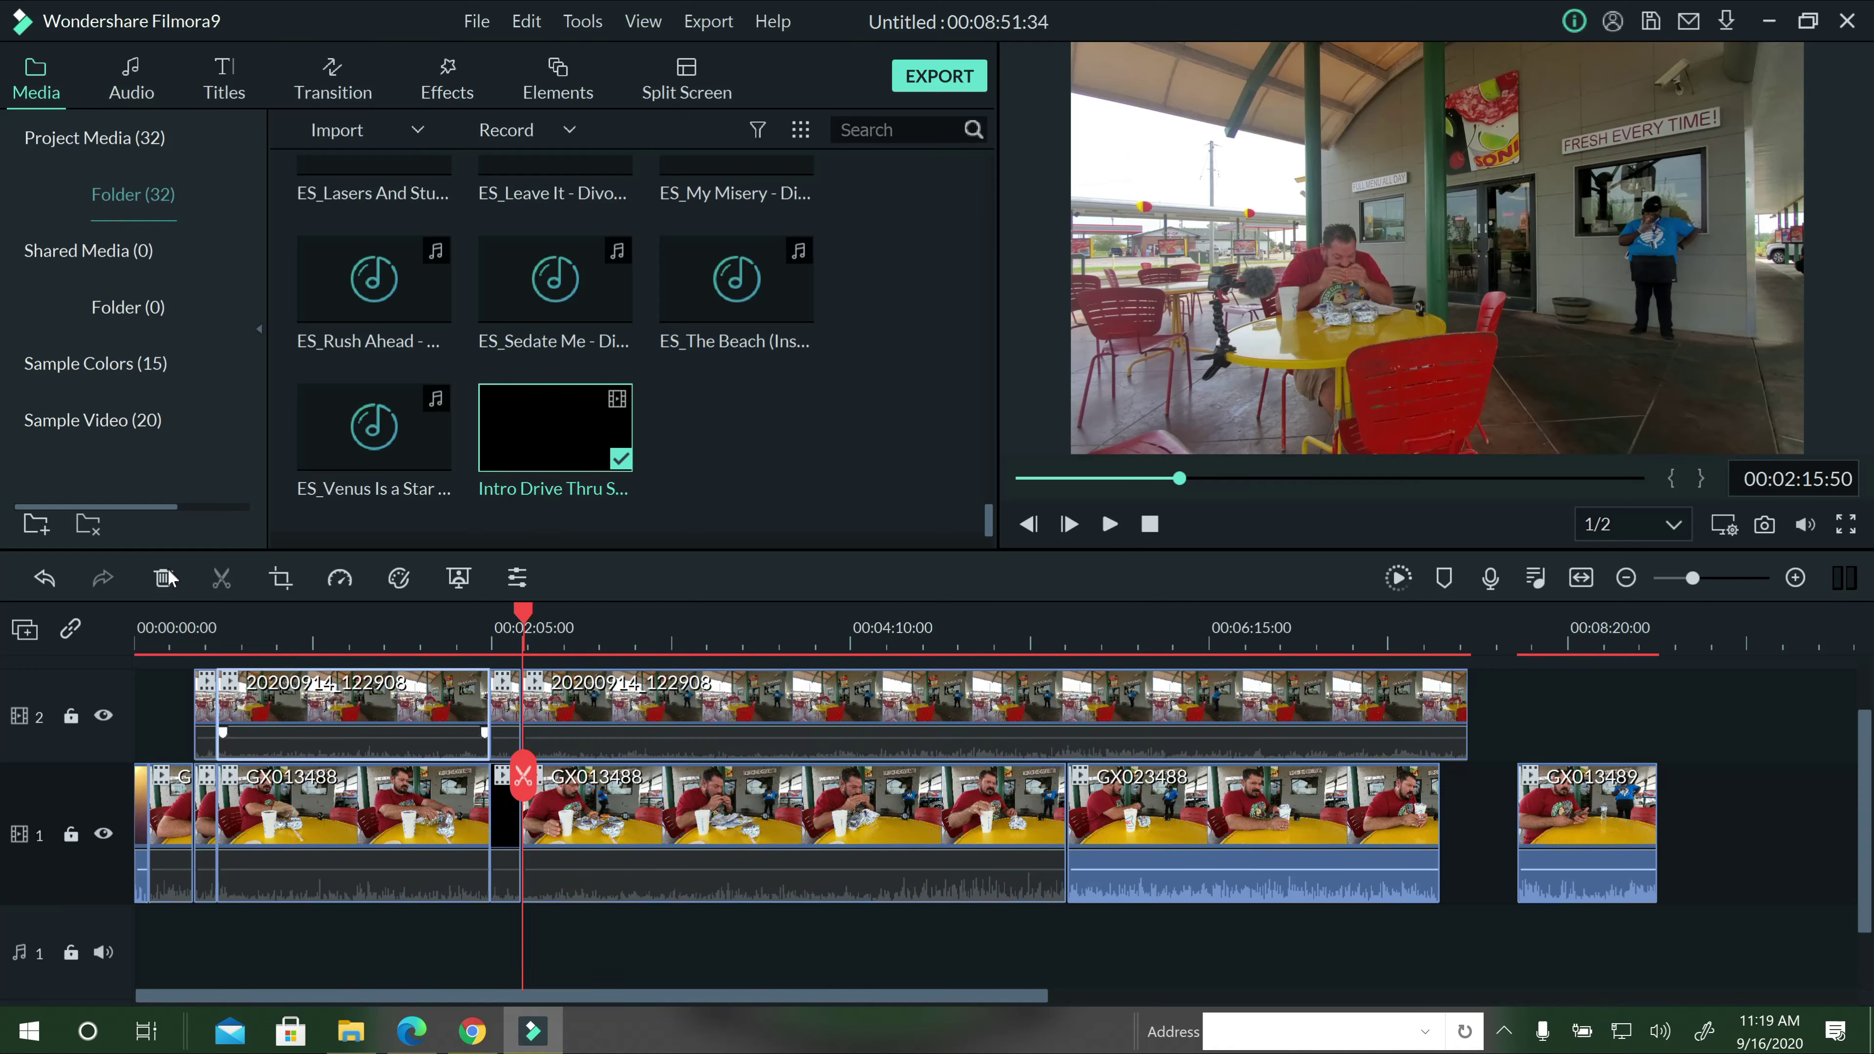
key(Delete)
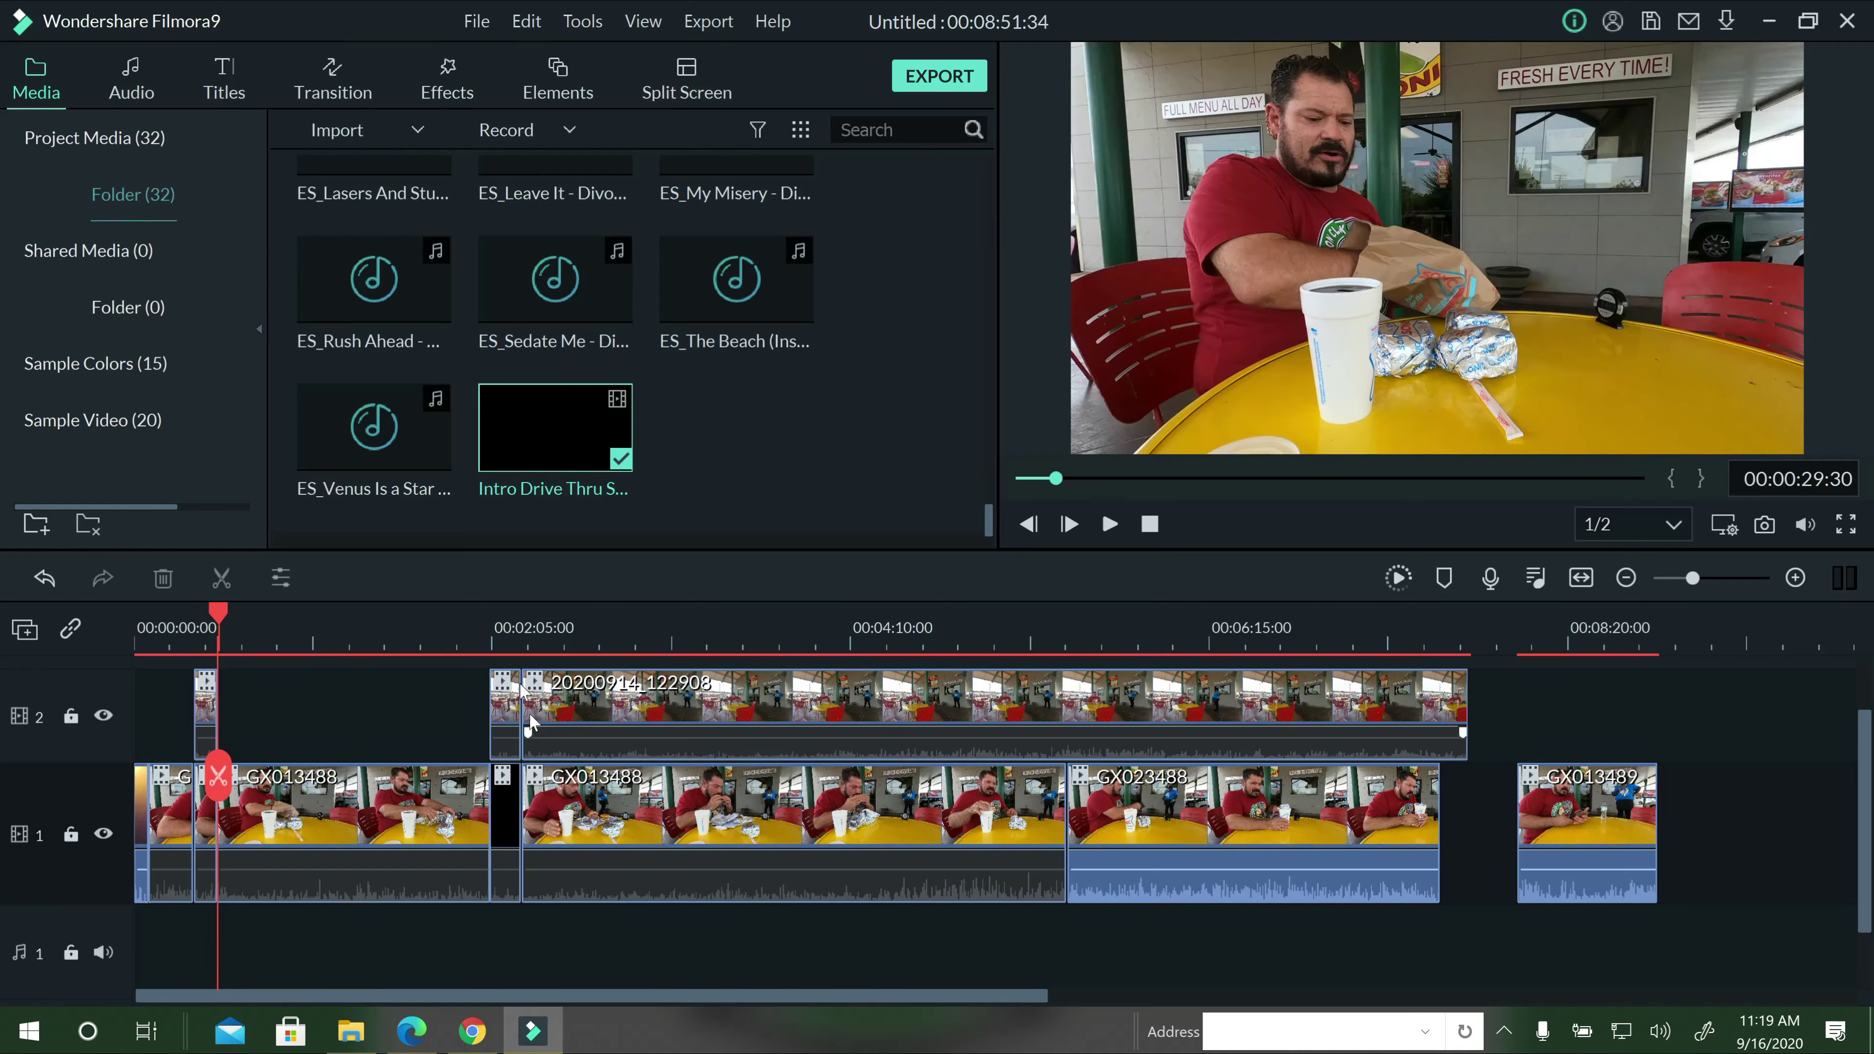
Crop the short track 2 clip after 00:02:04:36 at 16:9 to 1904 x 1071 around the doors and service window.
click(504, 700)
click(516, 694)
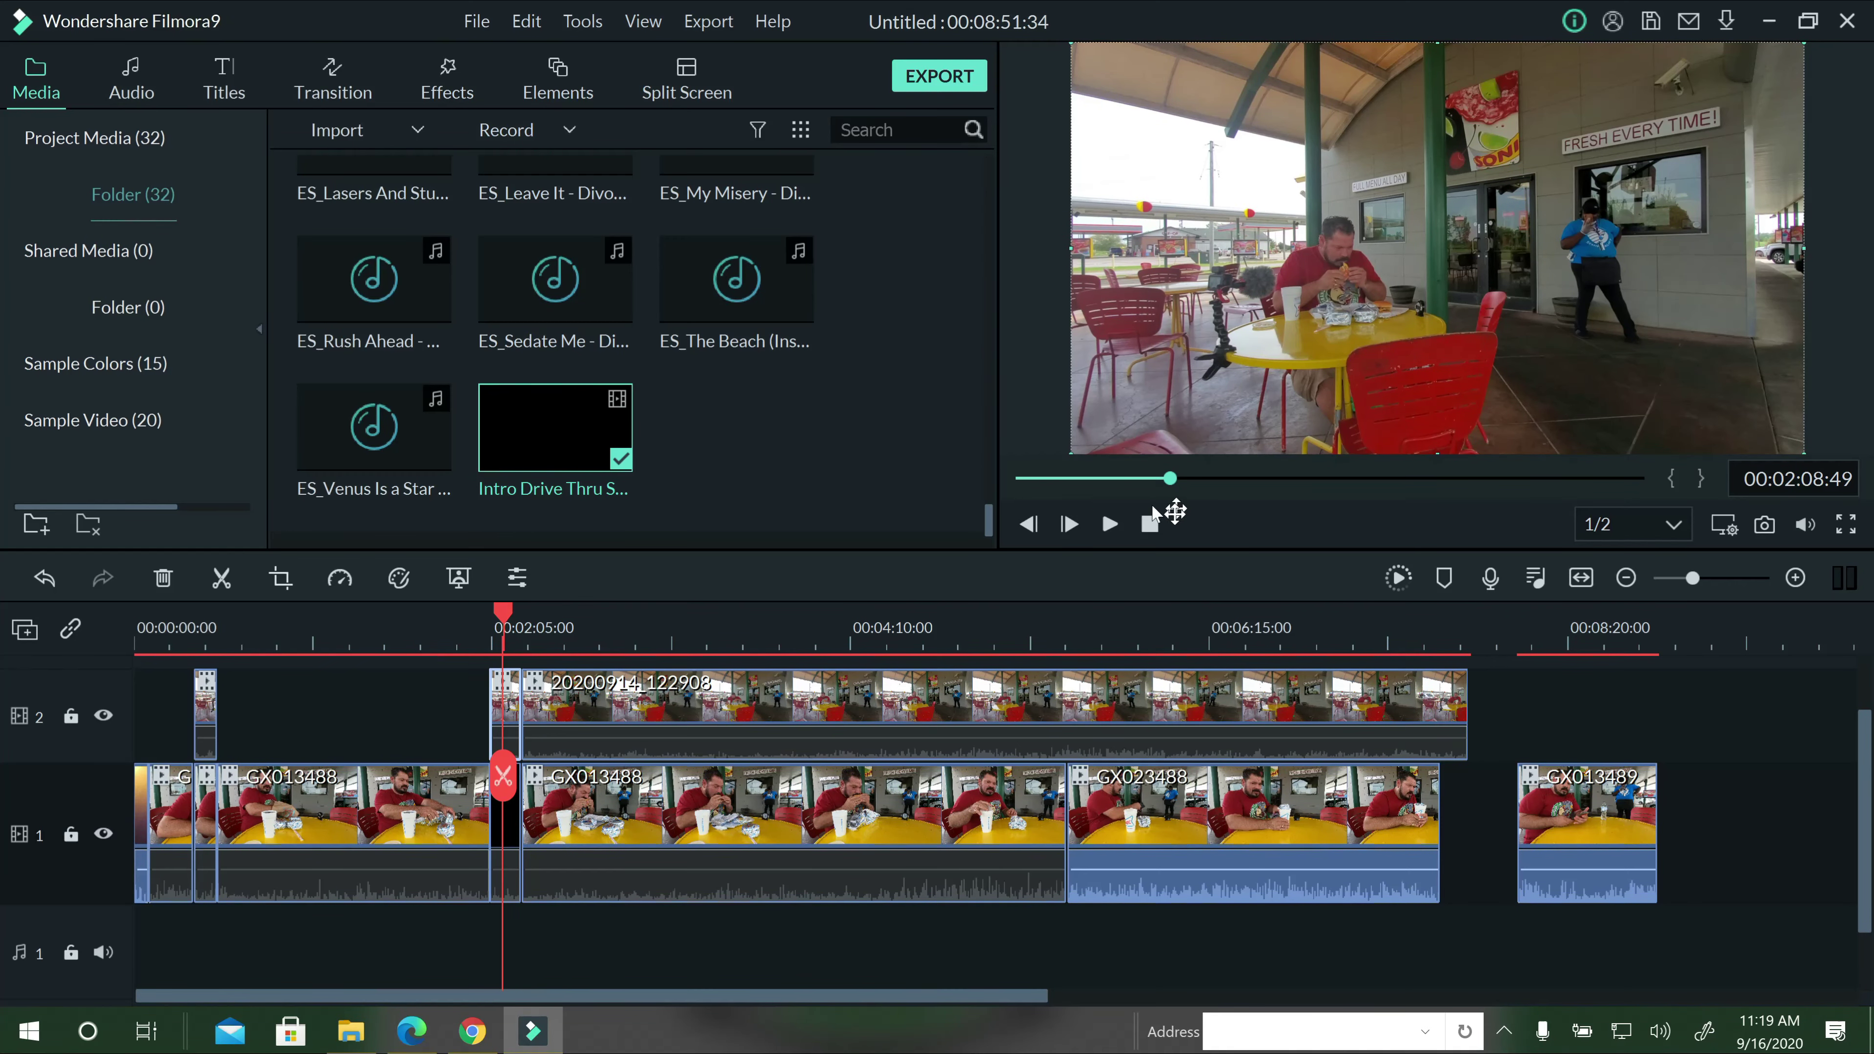
key(alt+c)
drag(1398, 716, 815, 371)
drag(731, 319, 1110, 463)
drag(1208, 535, 1246, 514)
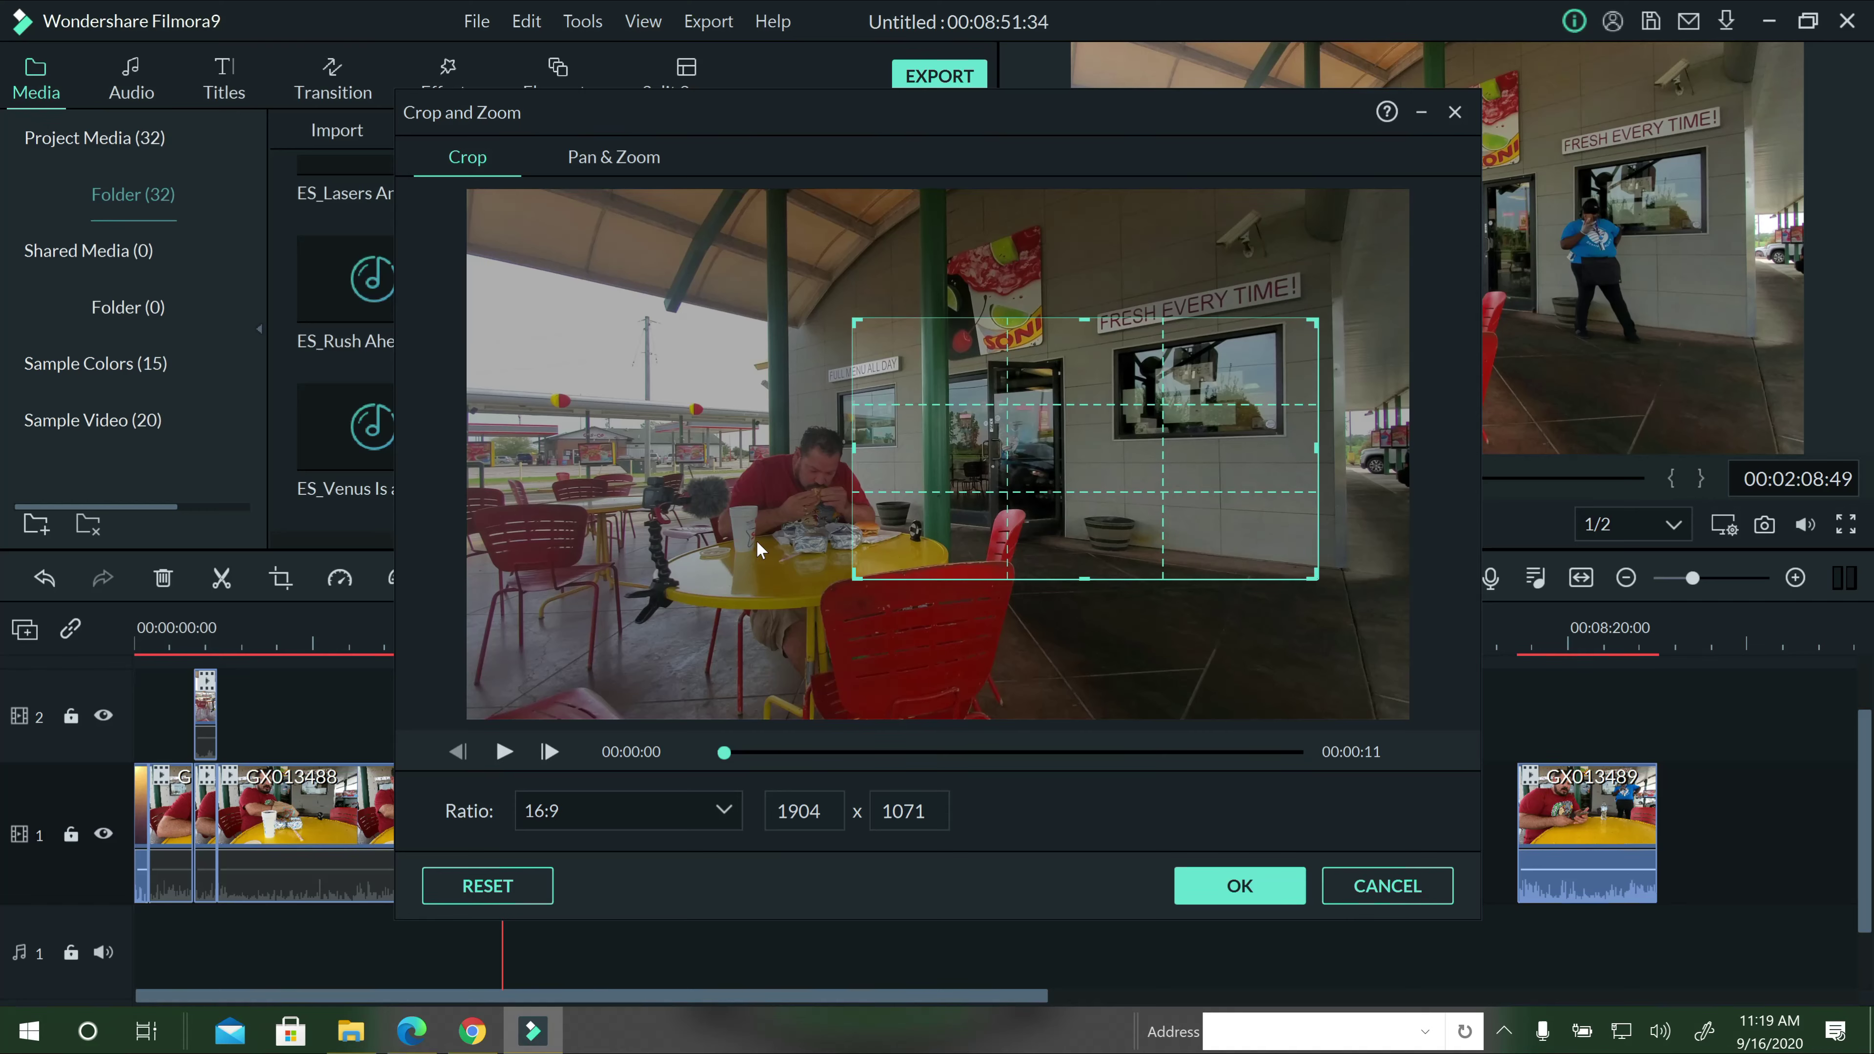
drag(988, 487, 1041, 508)
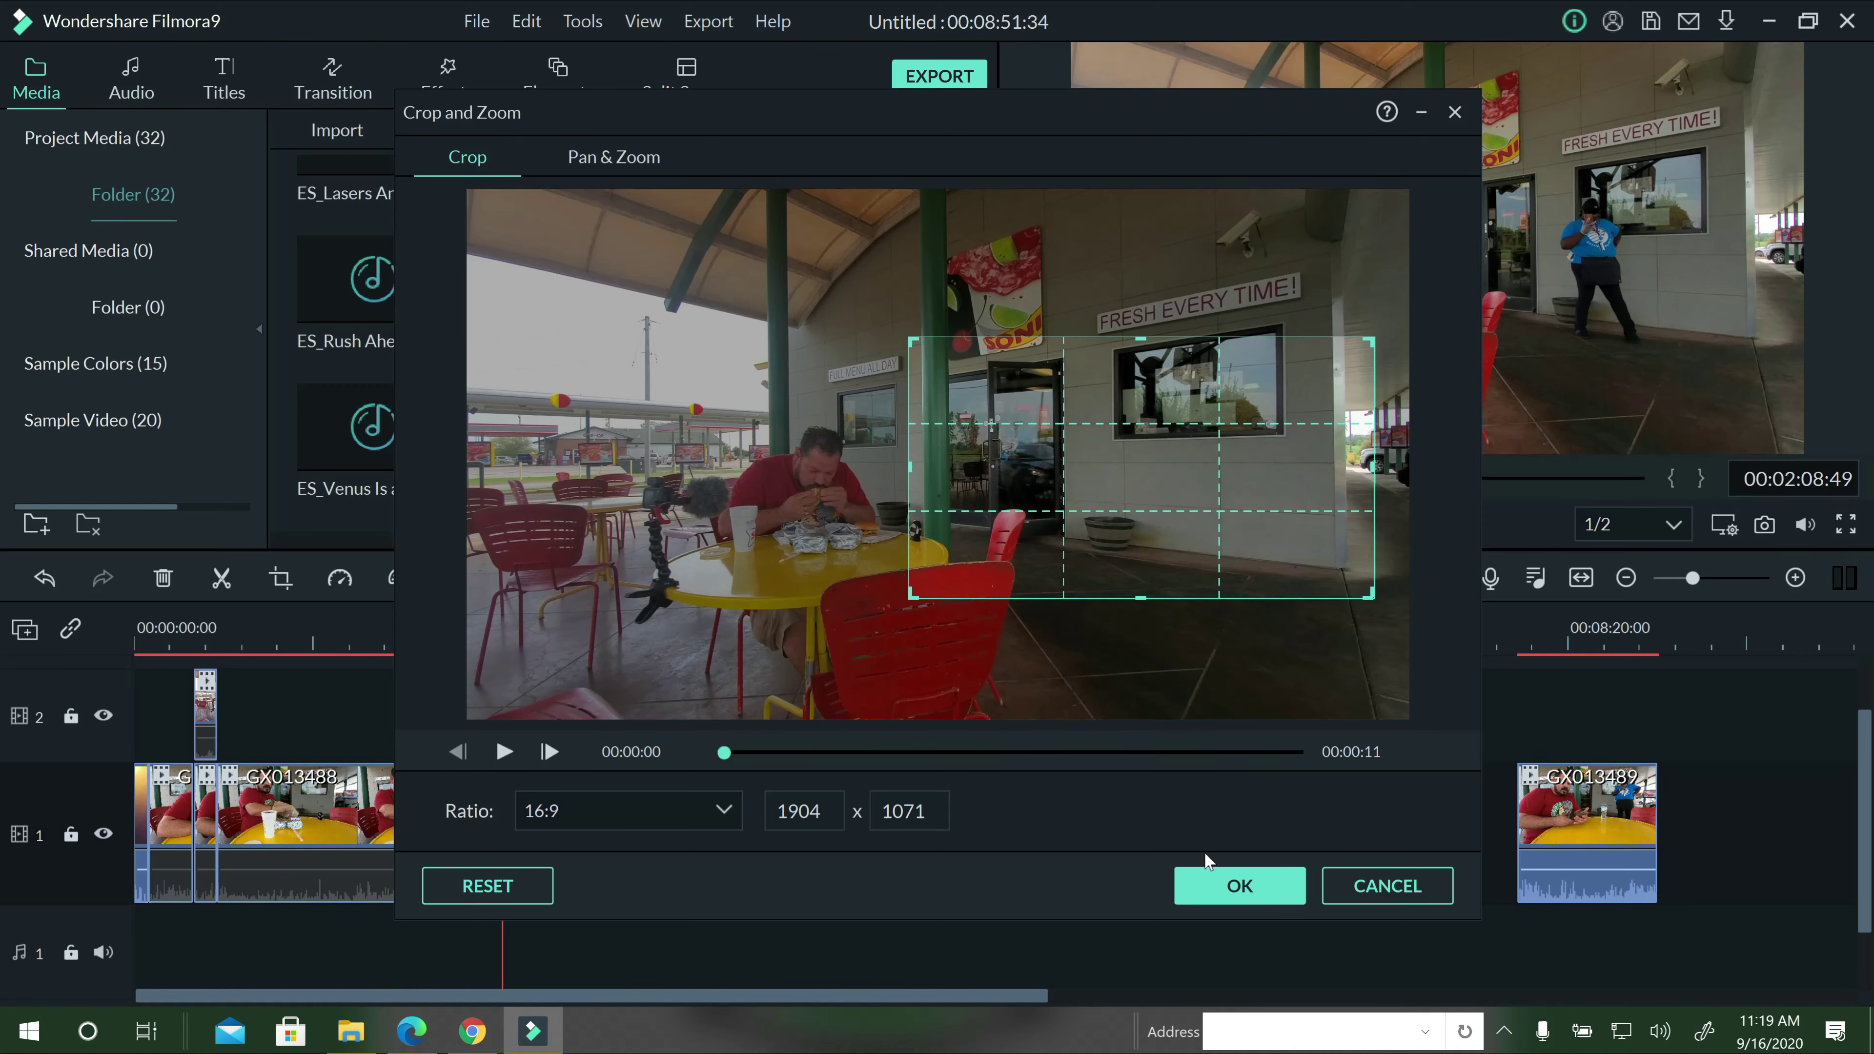
click(1205, 884)
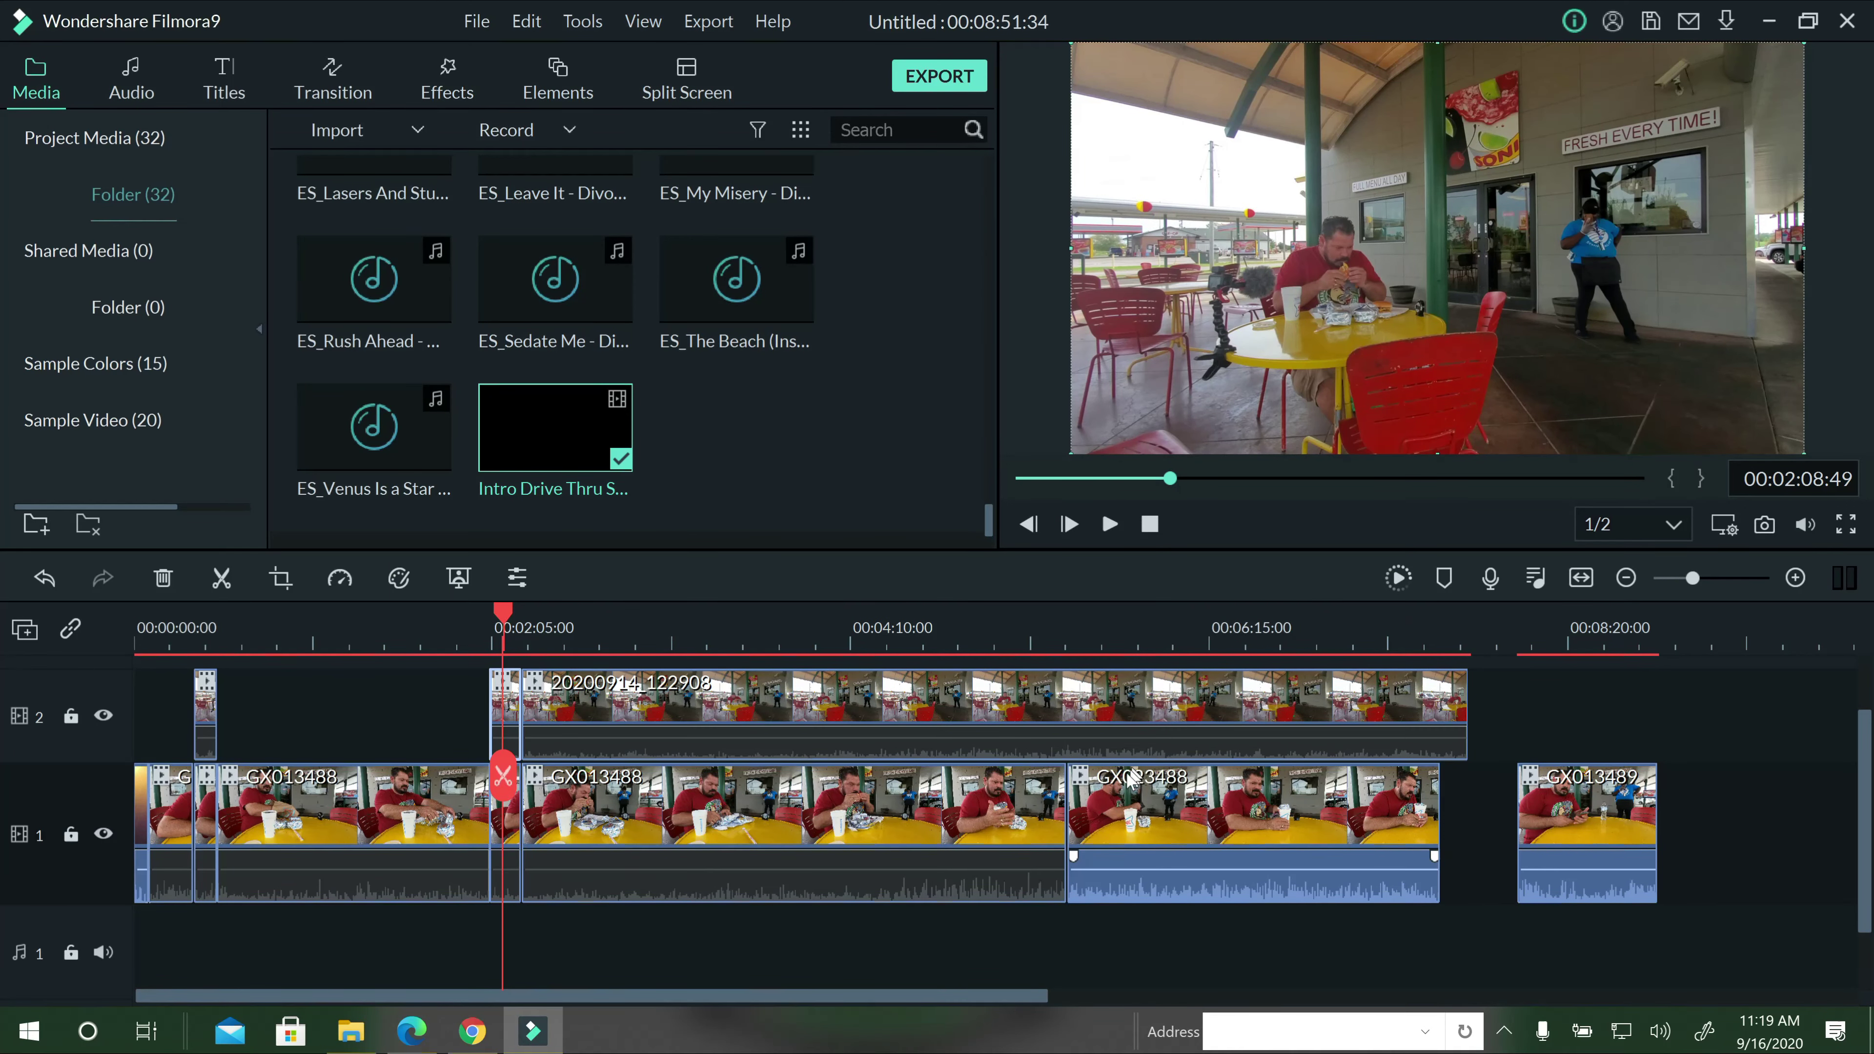
Delete the long remaining wide-angle clip on track 2 after the 00:02:15:50 split.
click(937, 728)
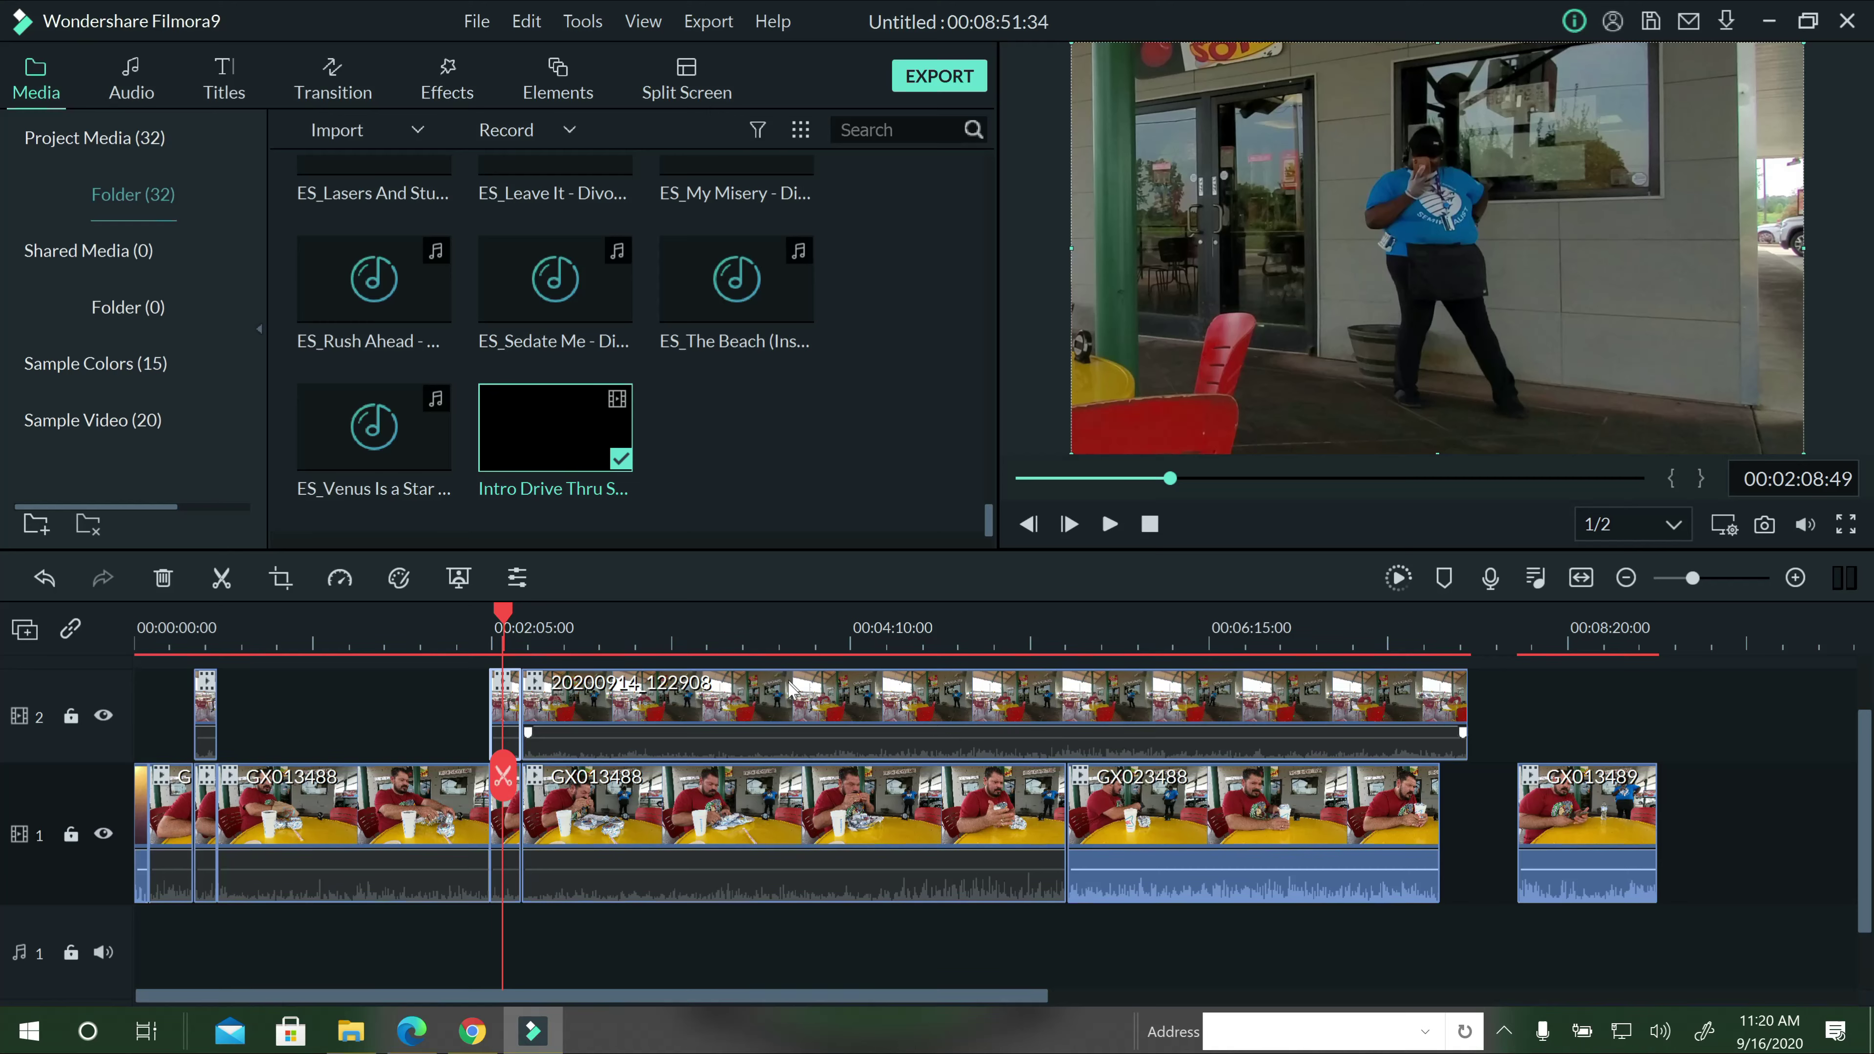
click(185, 583)
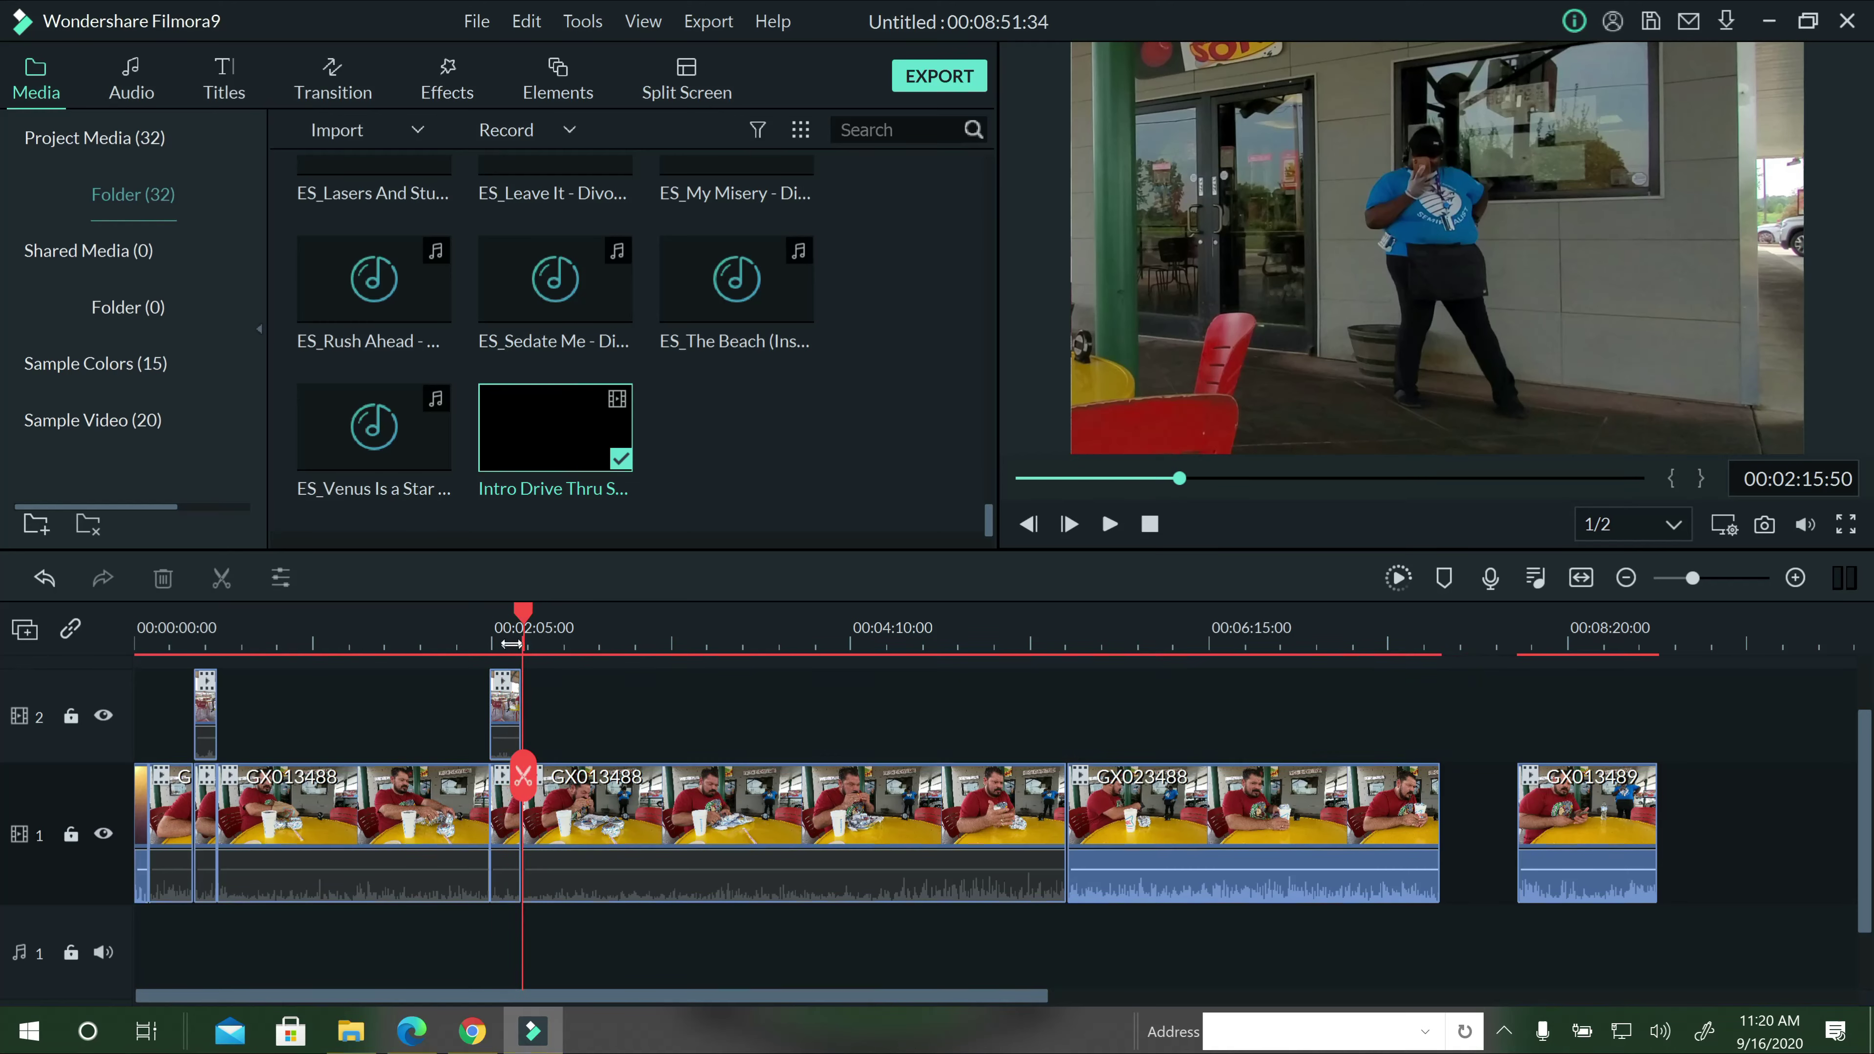
Apply the custom color preset "Main Vibrant Enhanc..." to the cropped short clip on track 2.
click(507, 701)
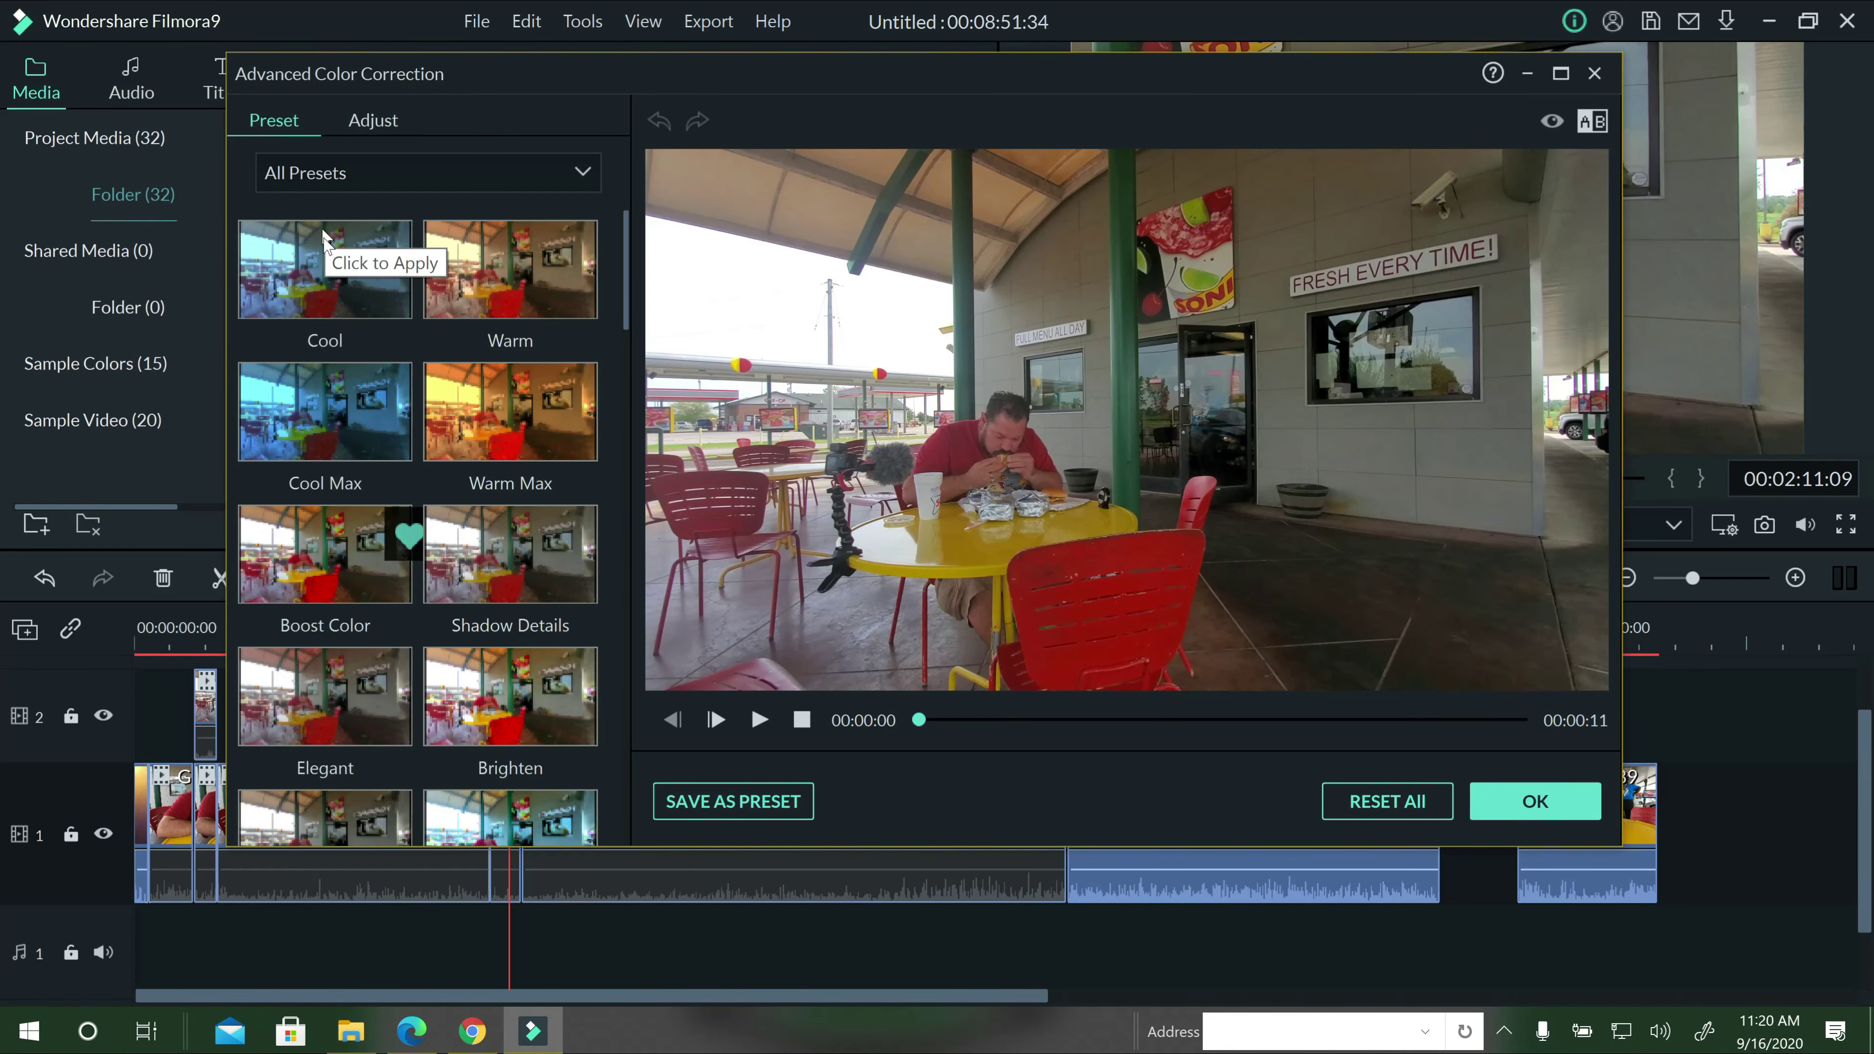
click(355, 181)
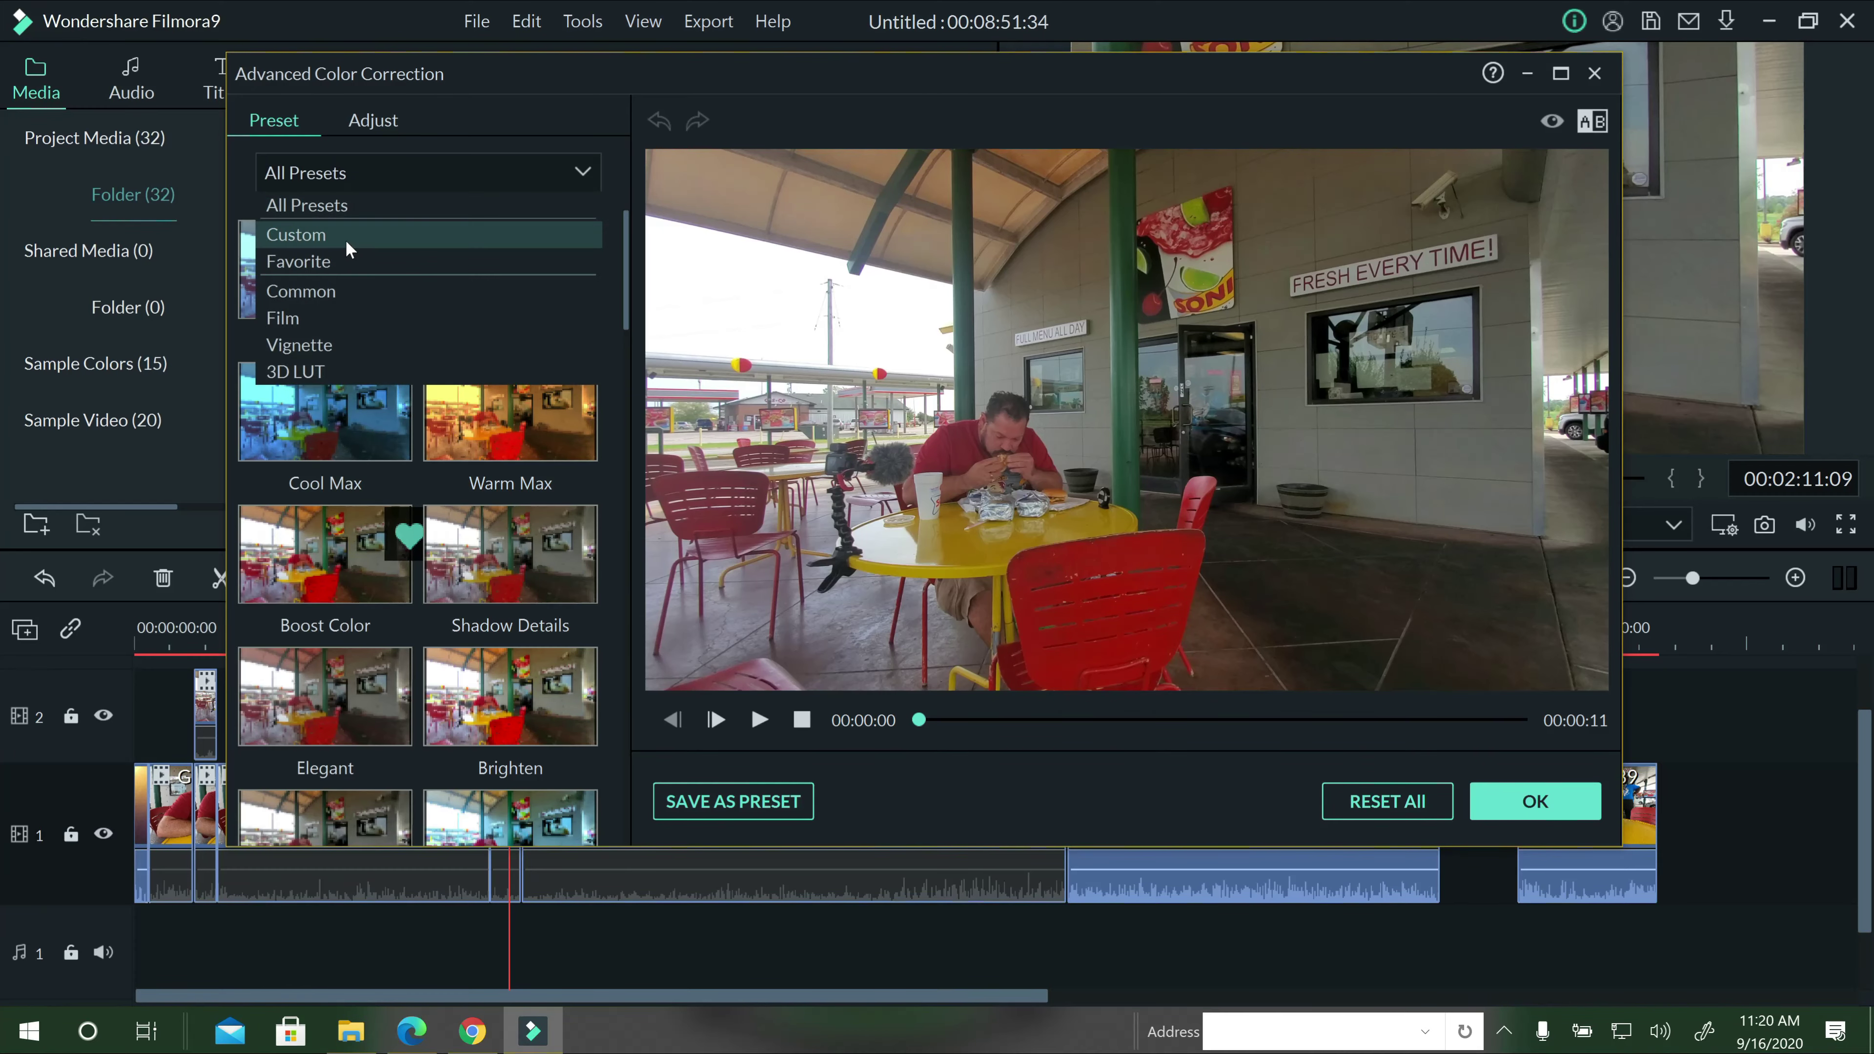
click(343, 242)
click(337, 254)
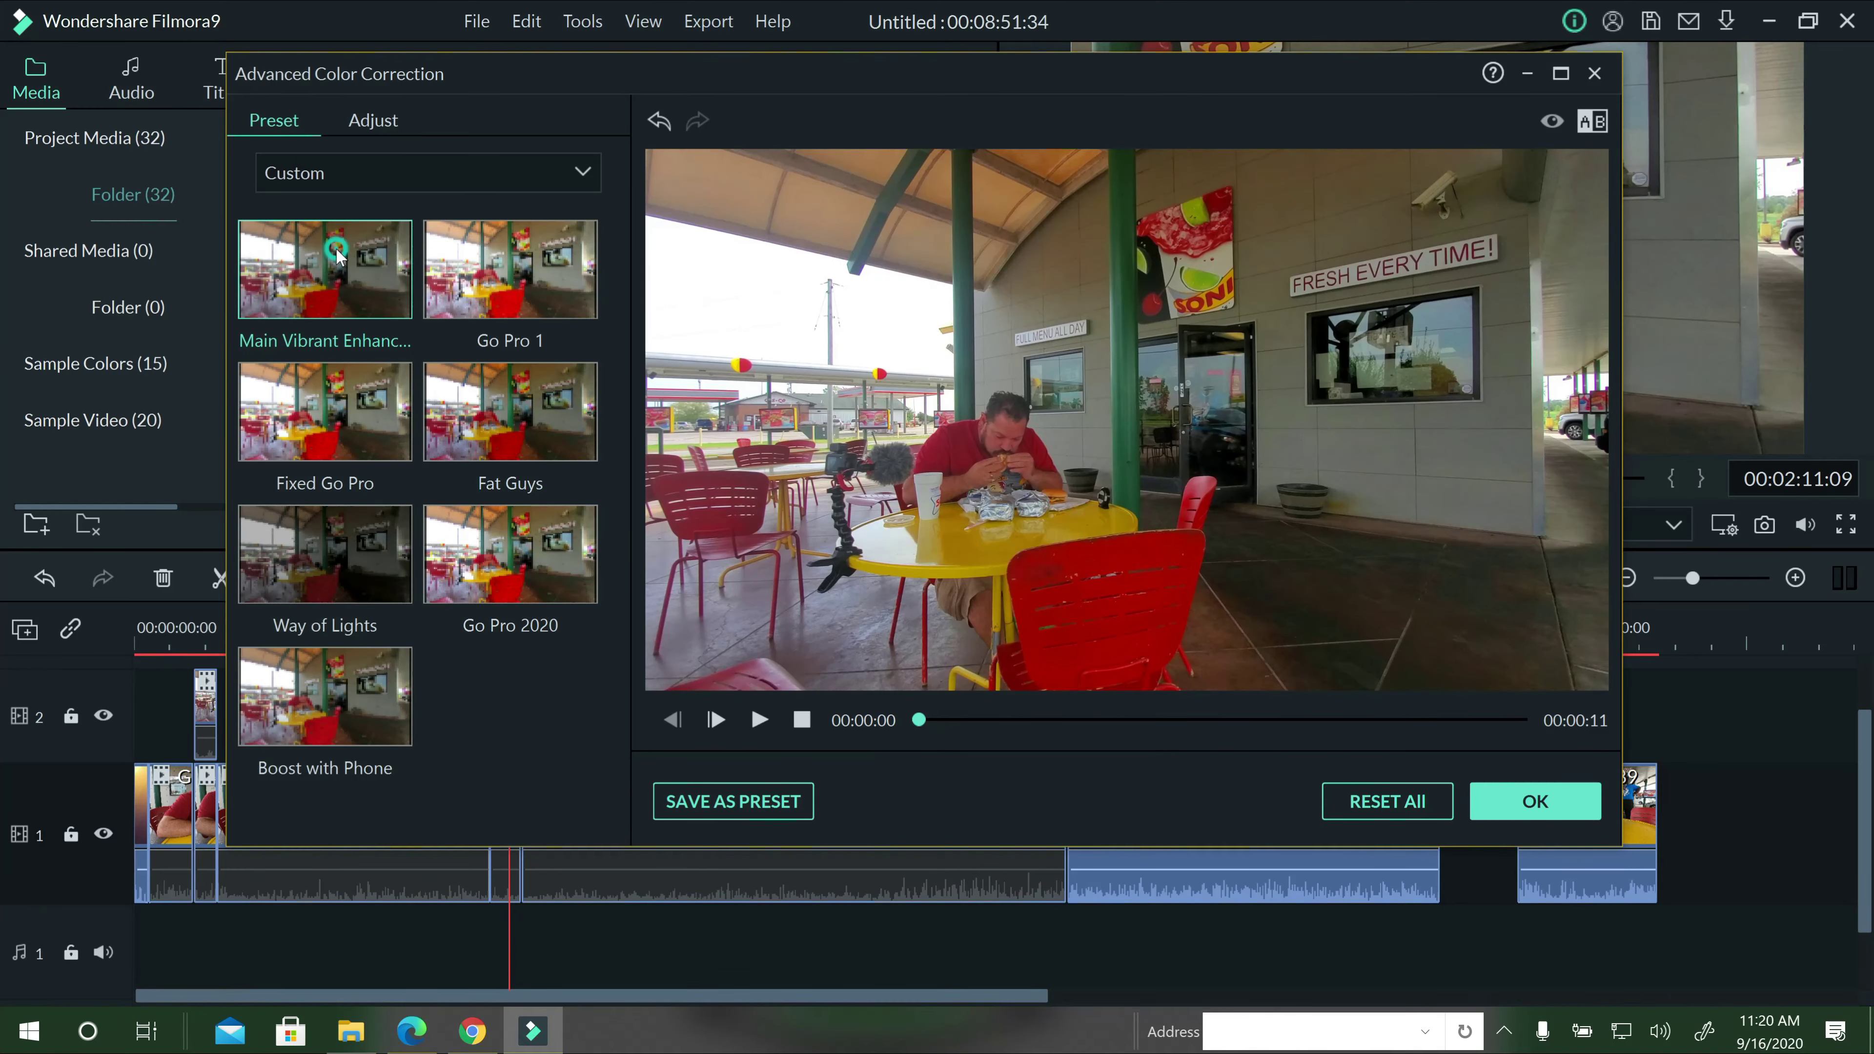
click(1535, 801)
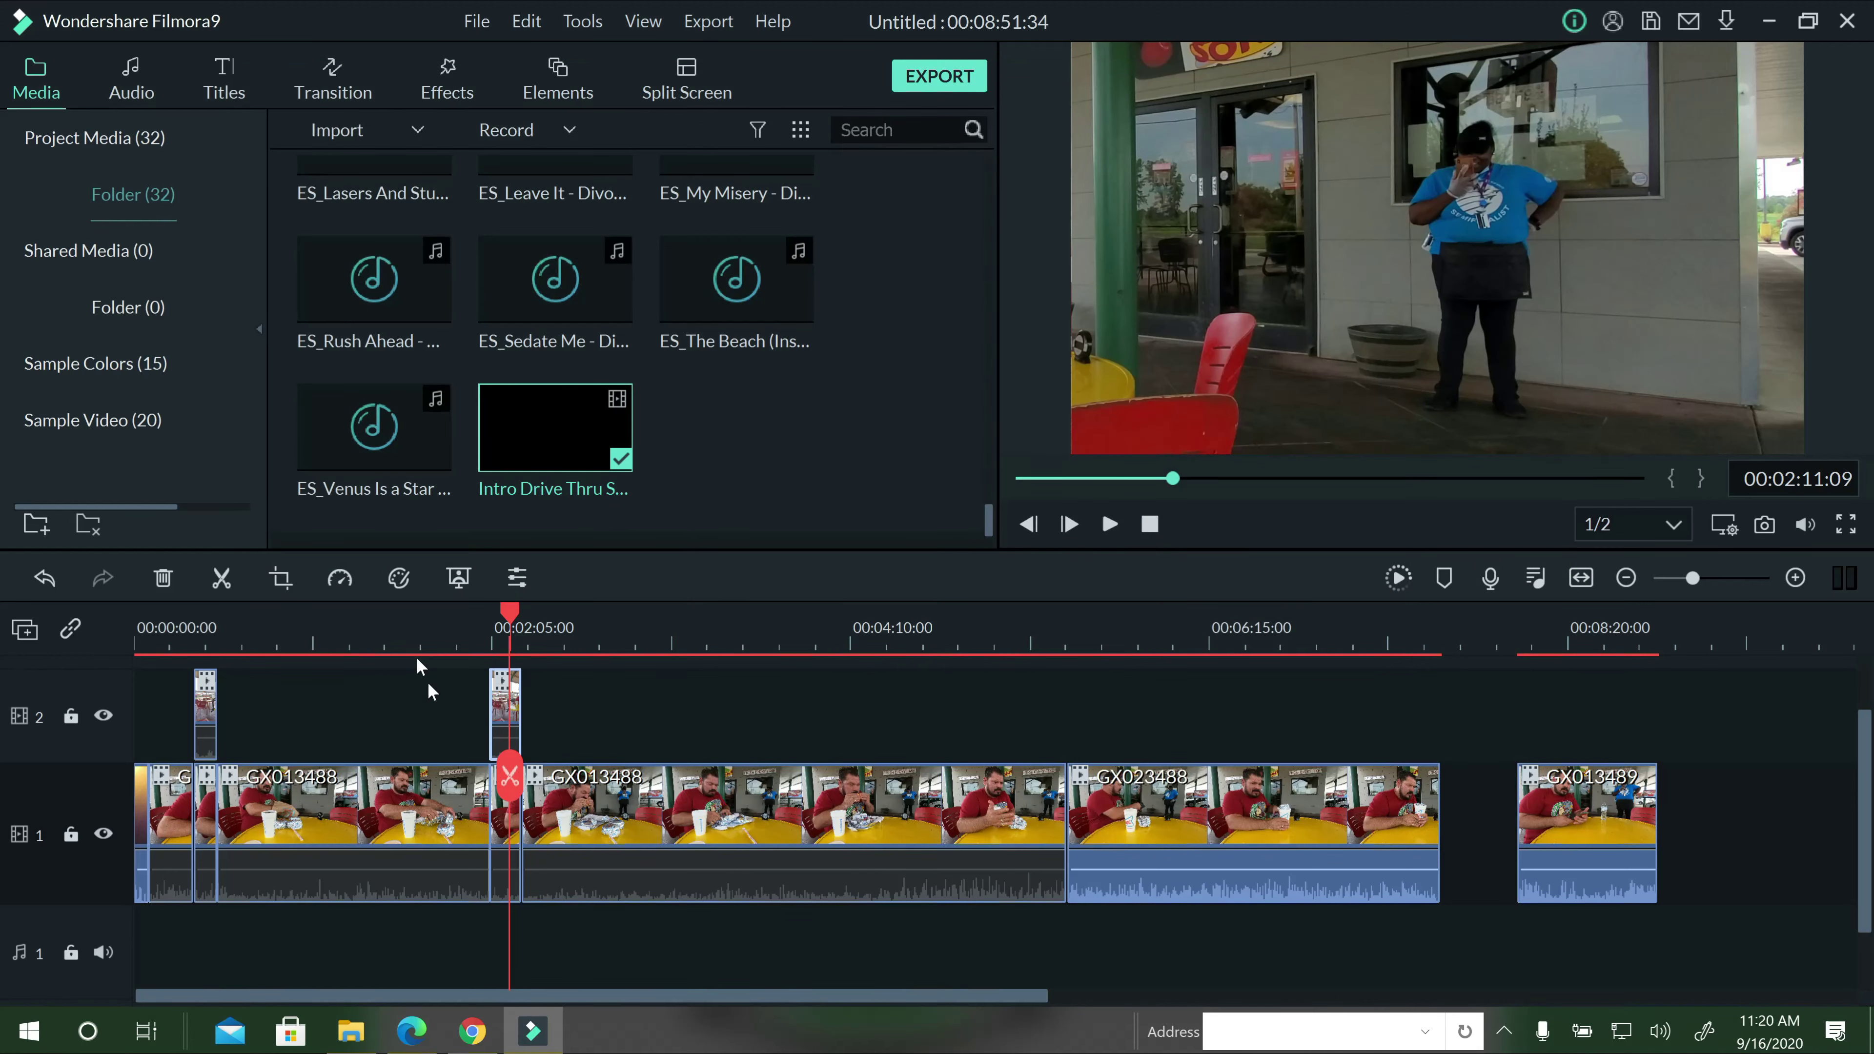
Apply the Boost Color preset to the GX013488 clip on track 1 that starts at 00:00:29:30.
click(377, 804)
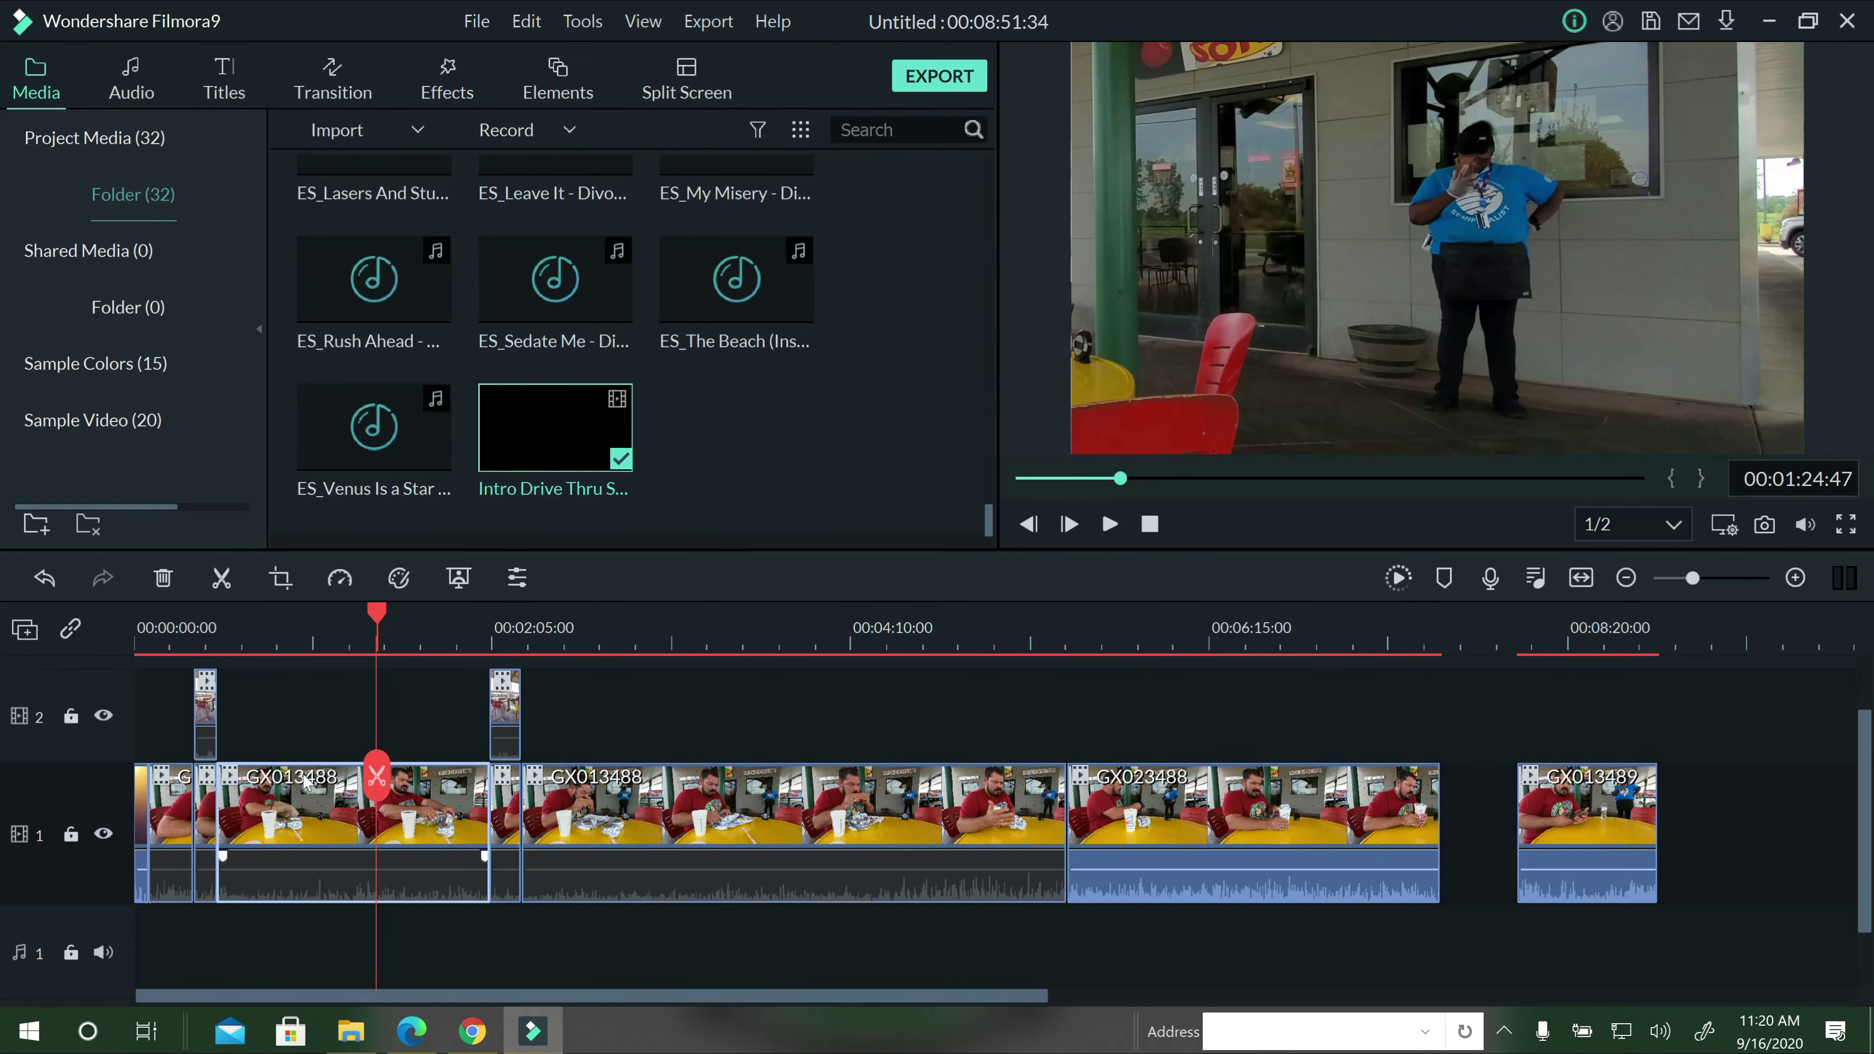
click(340, 579)
click(398, 582)
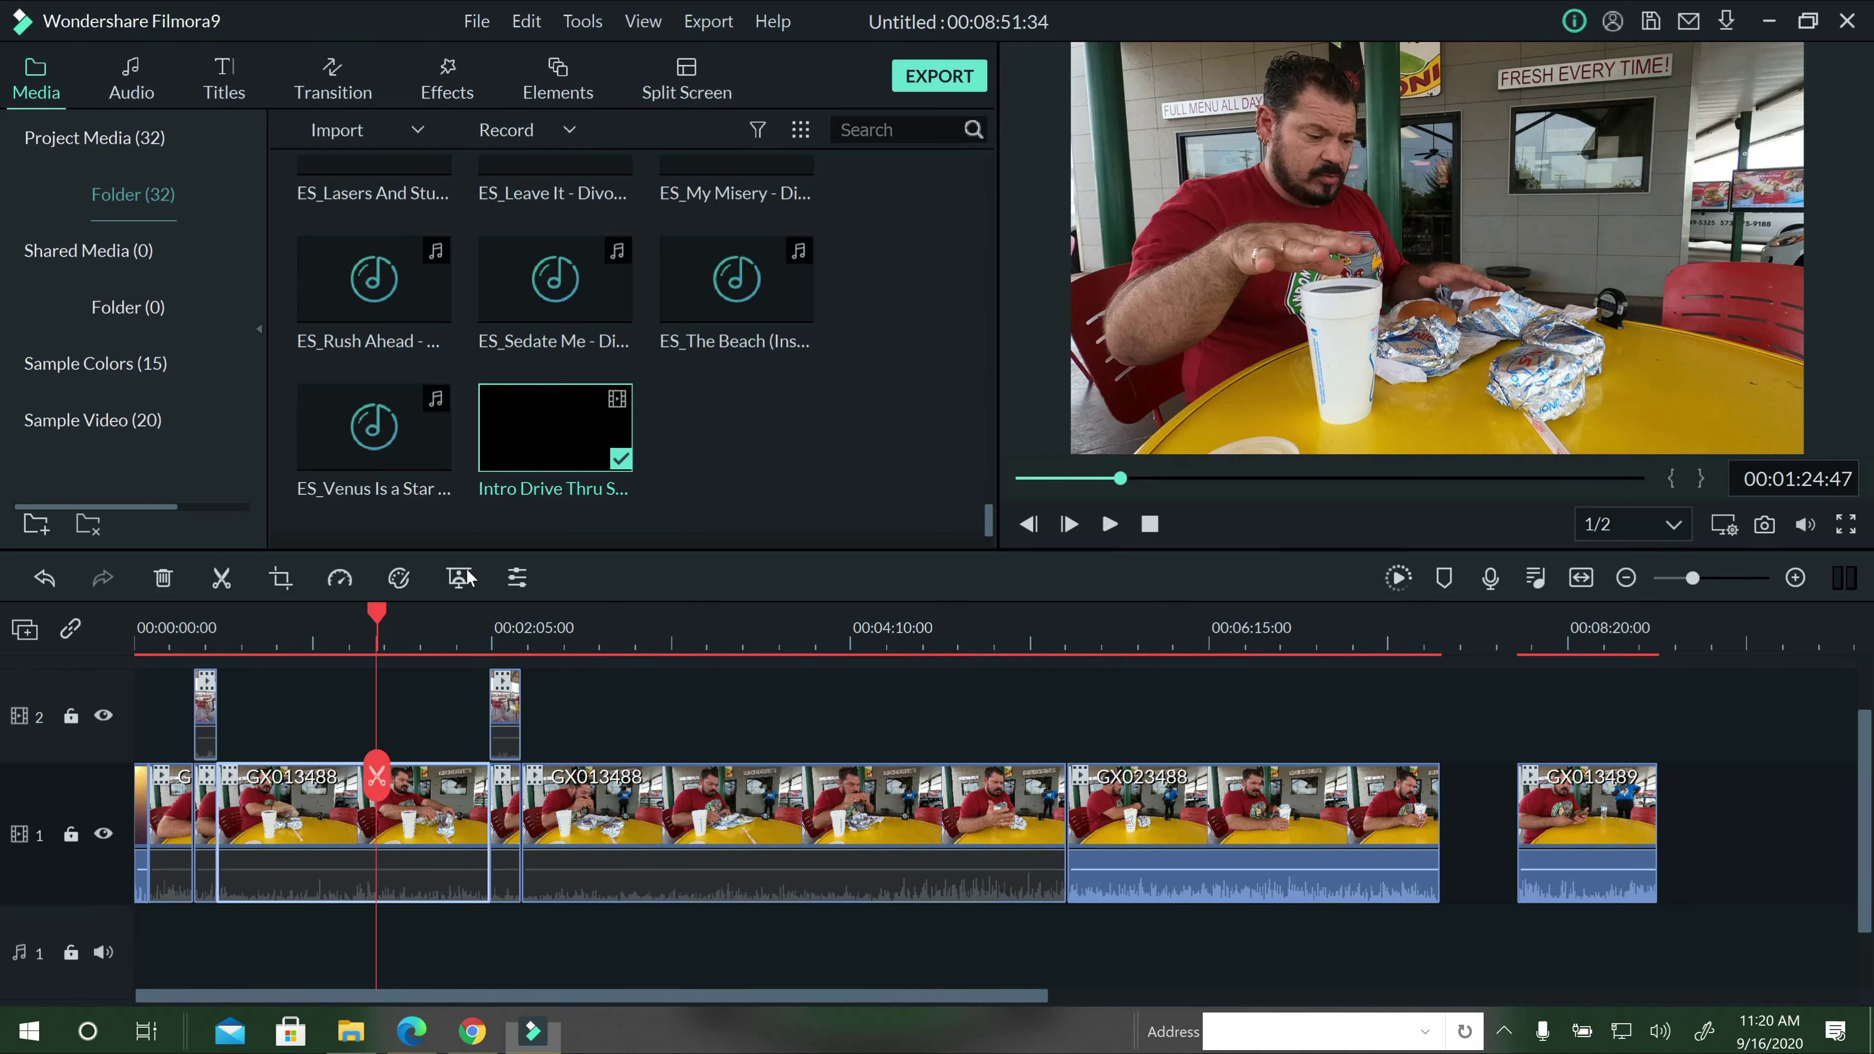
click(398, 583)
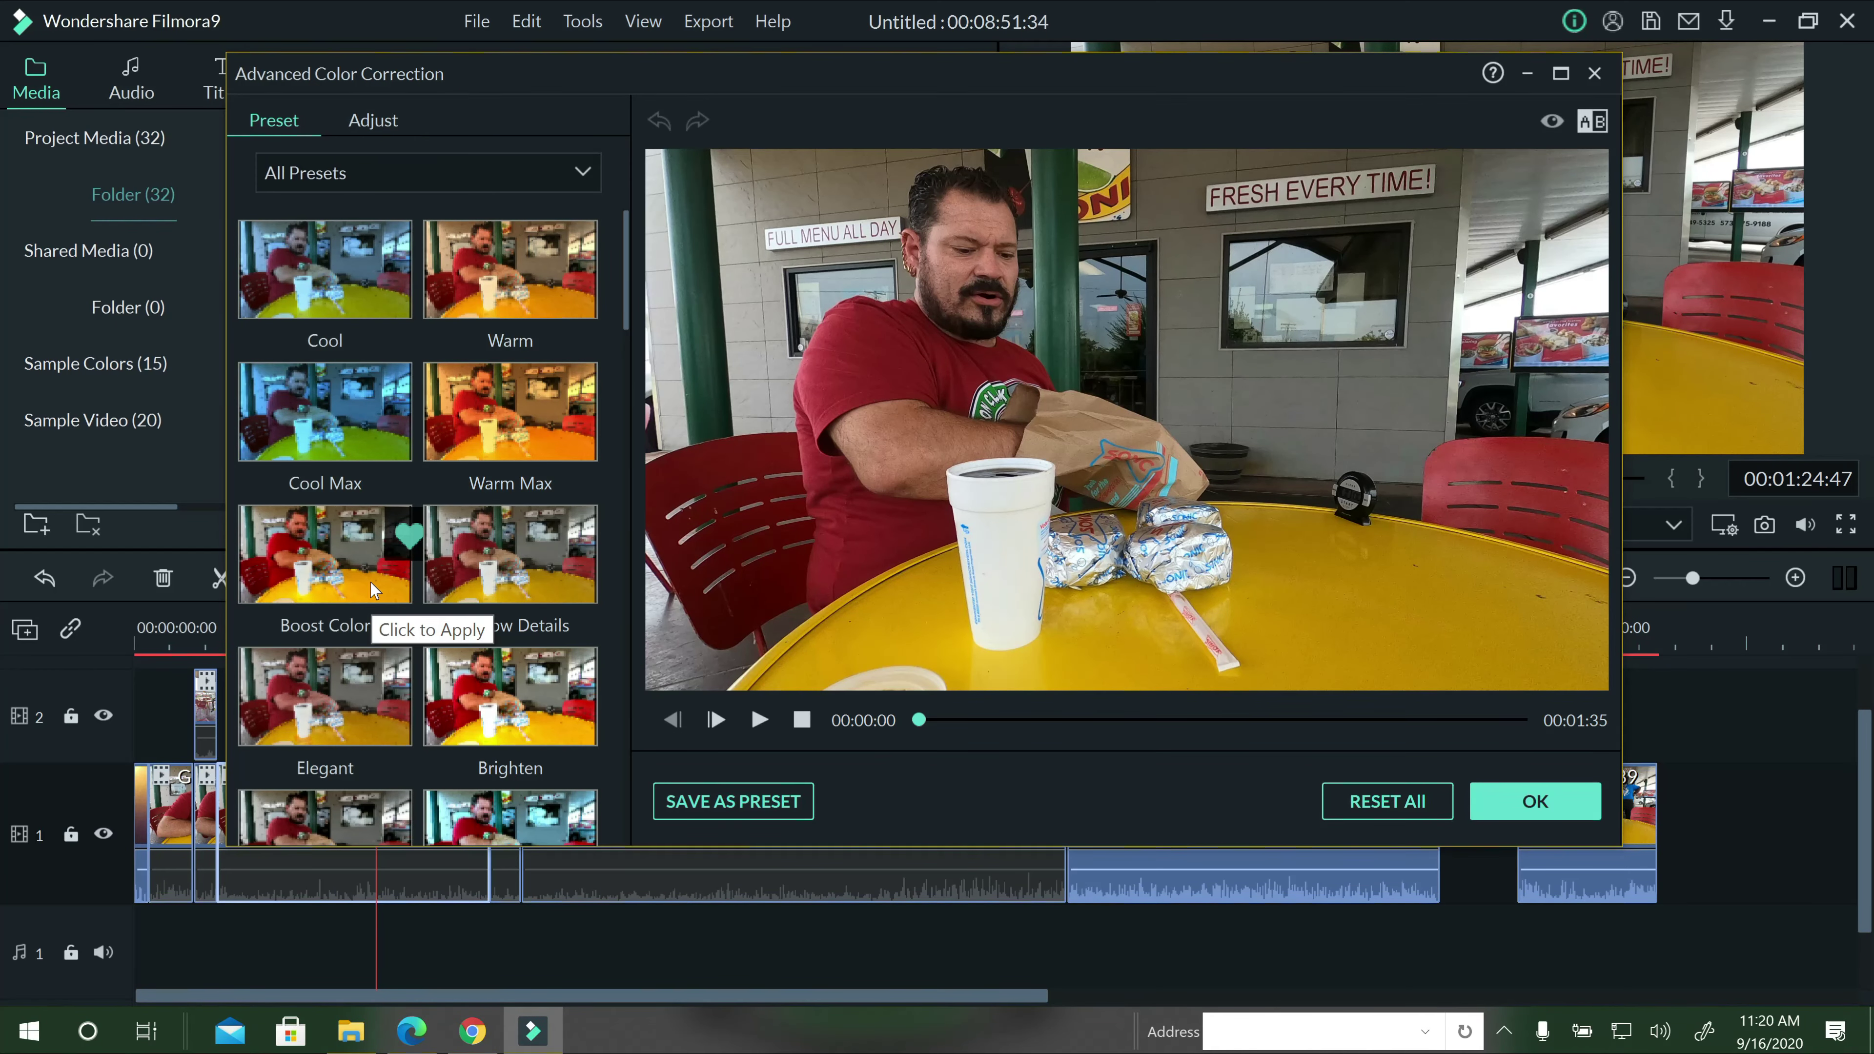
click(371, 581)
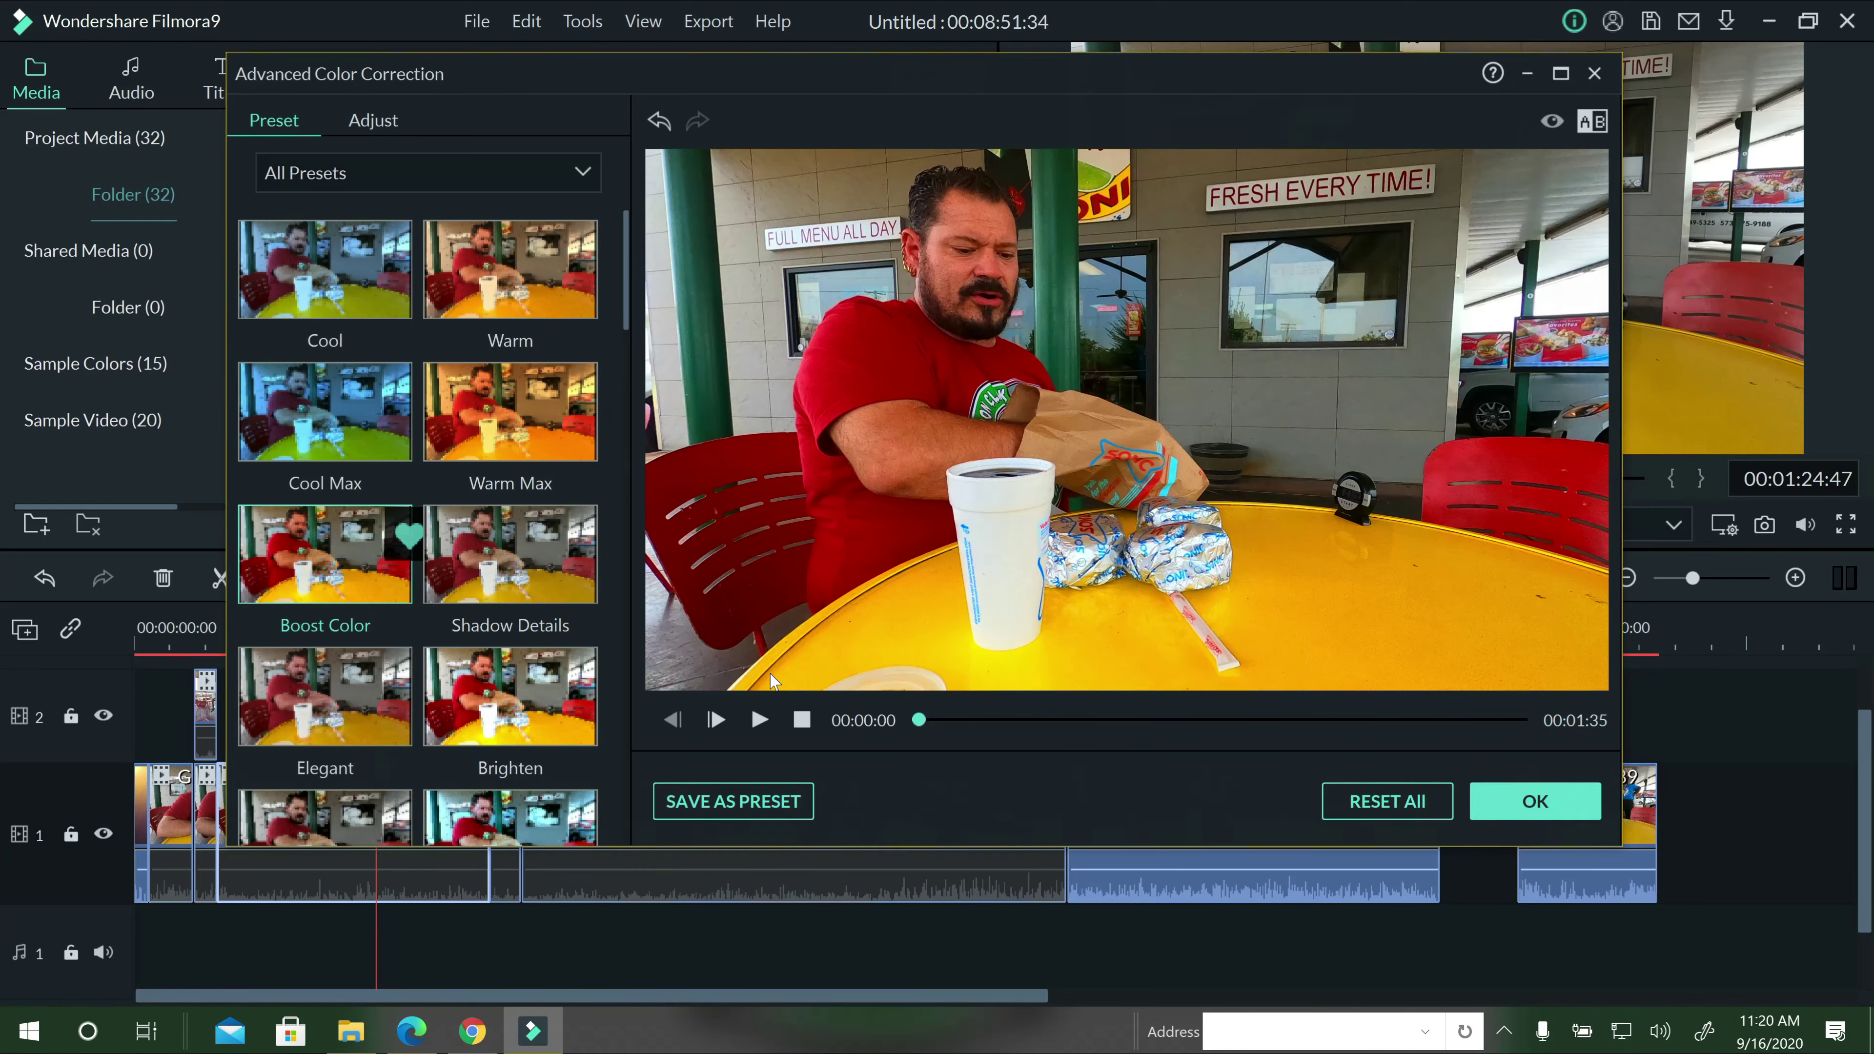
key(Return)
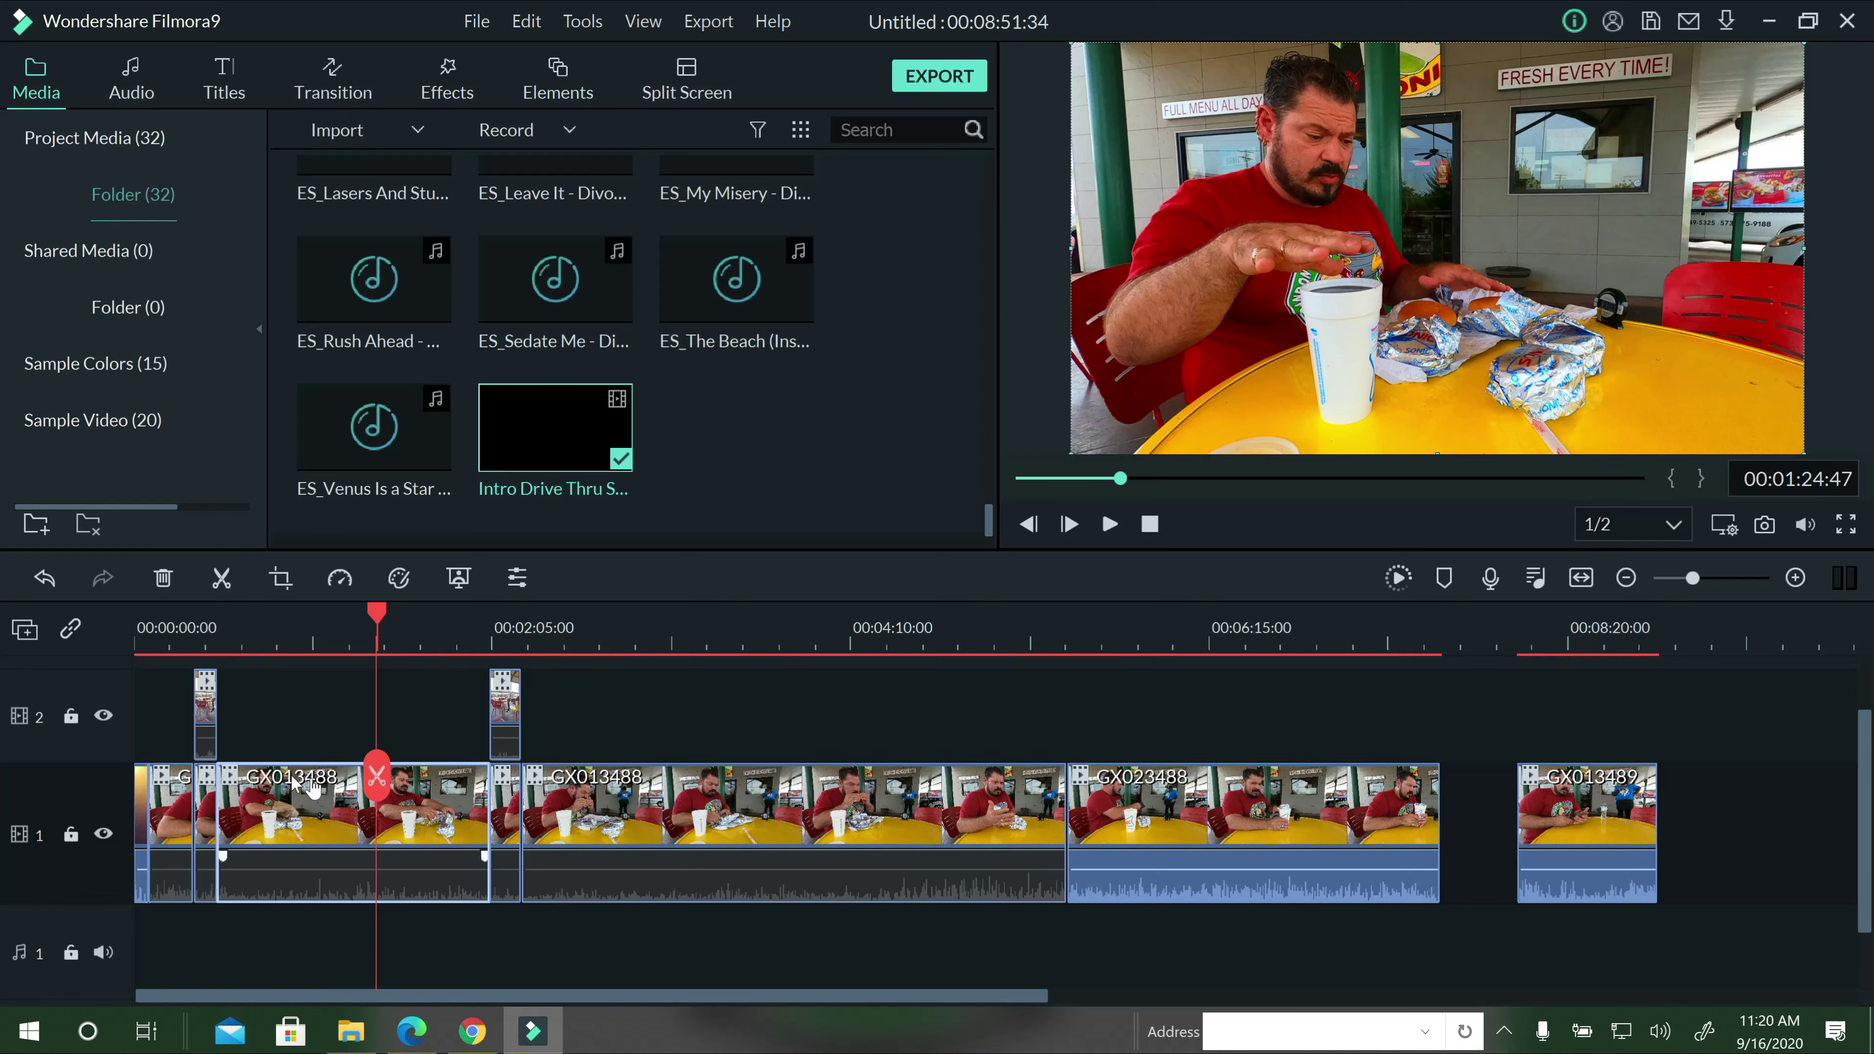
Apply the Boost Color preset to the first GX013488 clip directly after the intro.
click(176, 805)
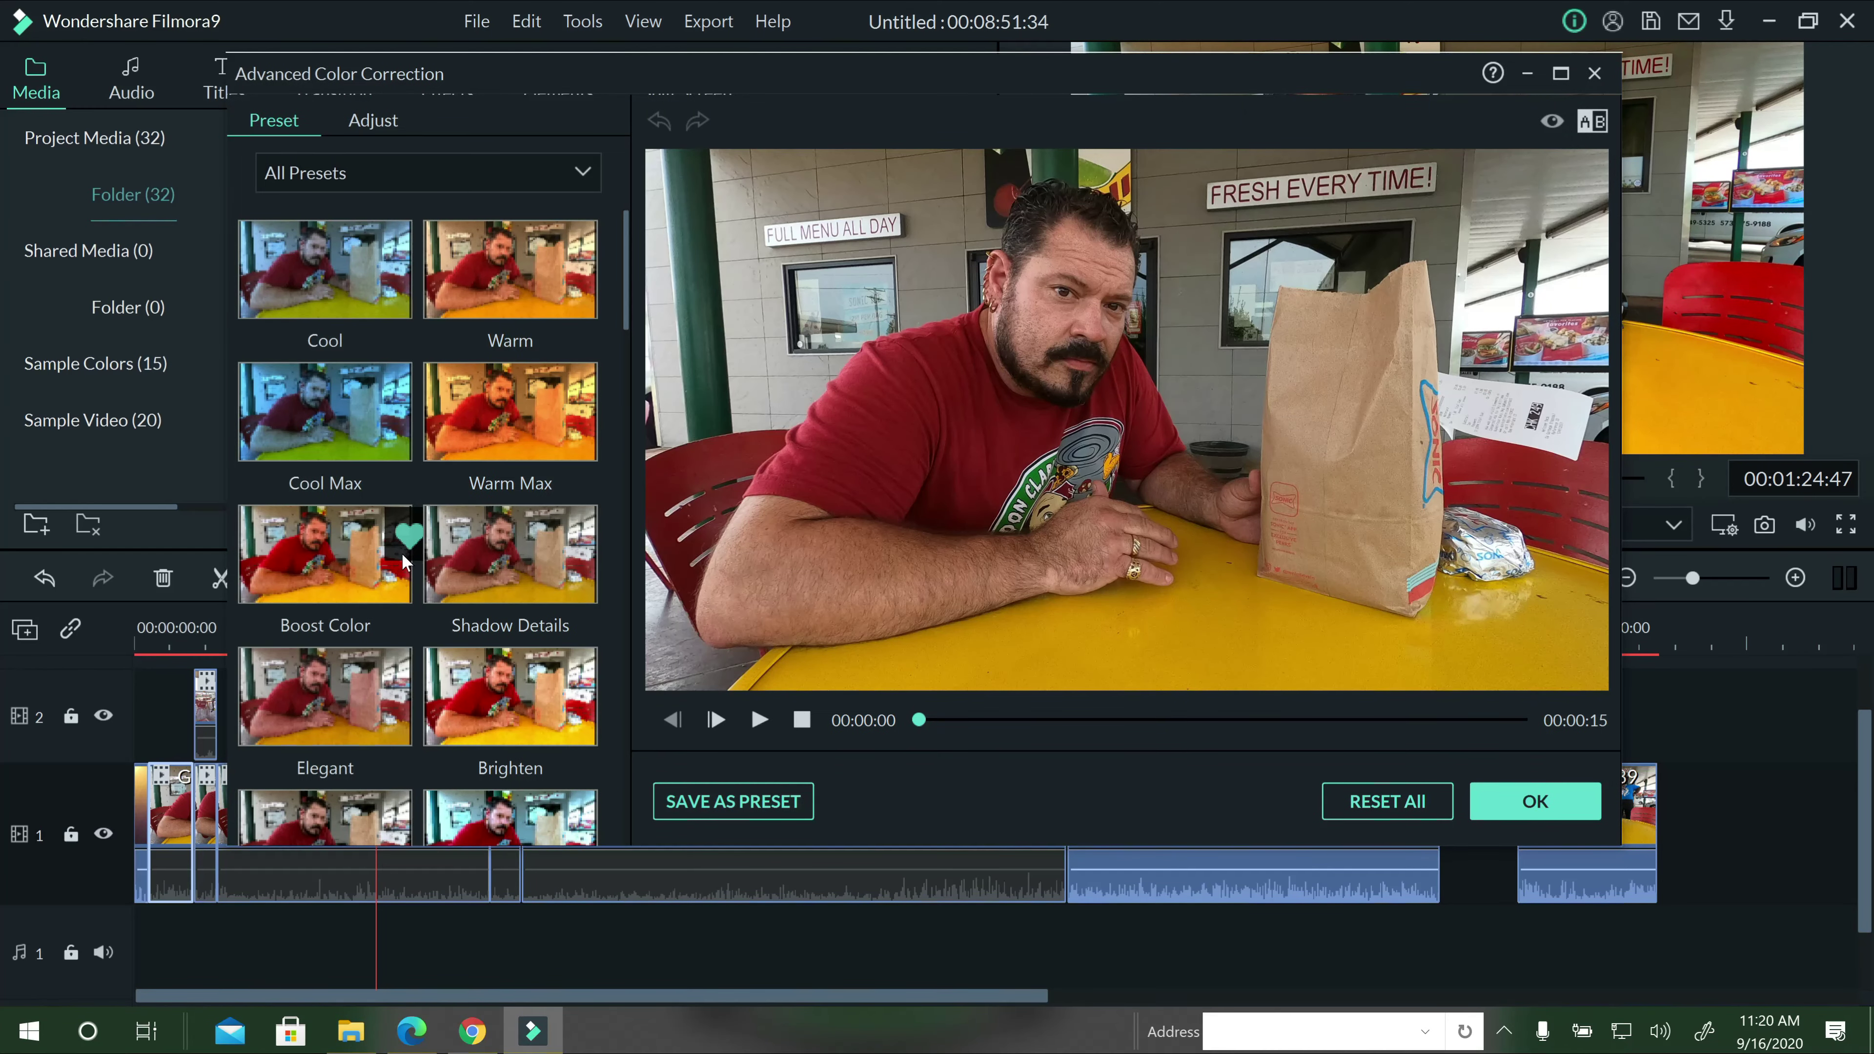
click(402, 570)
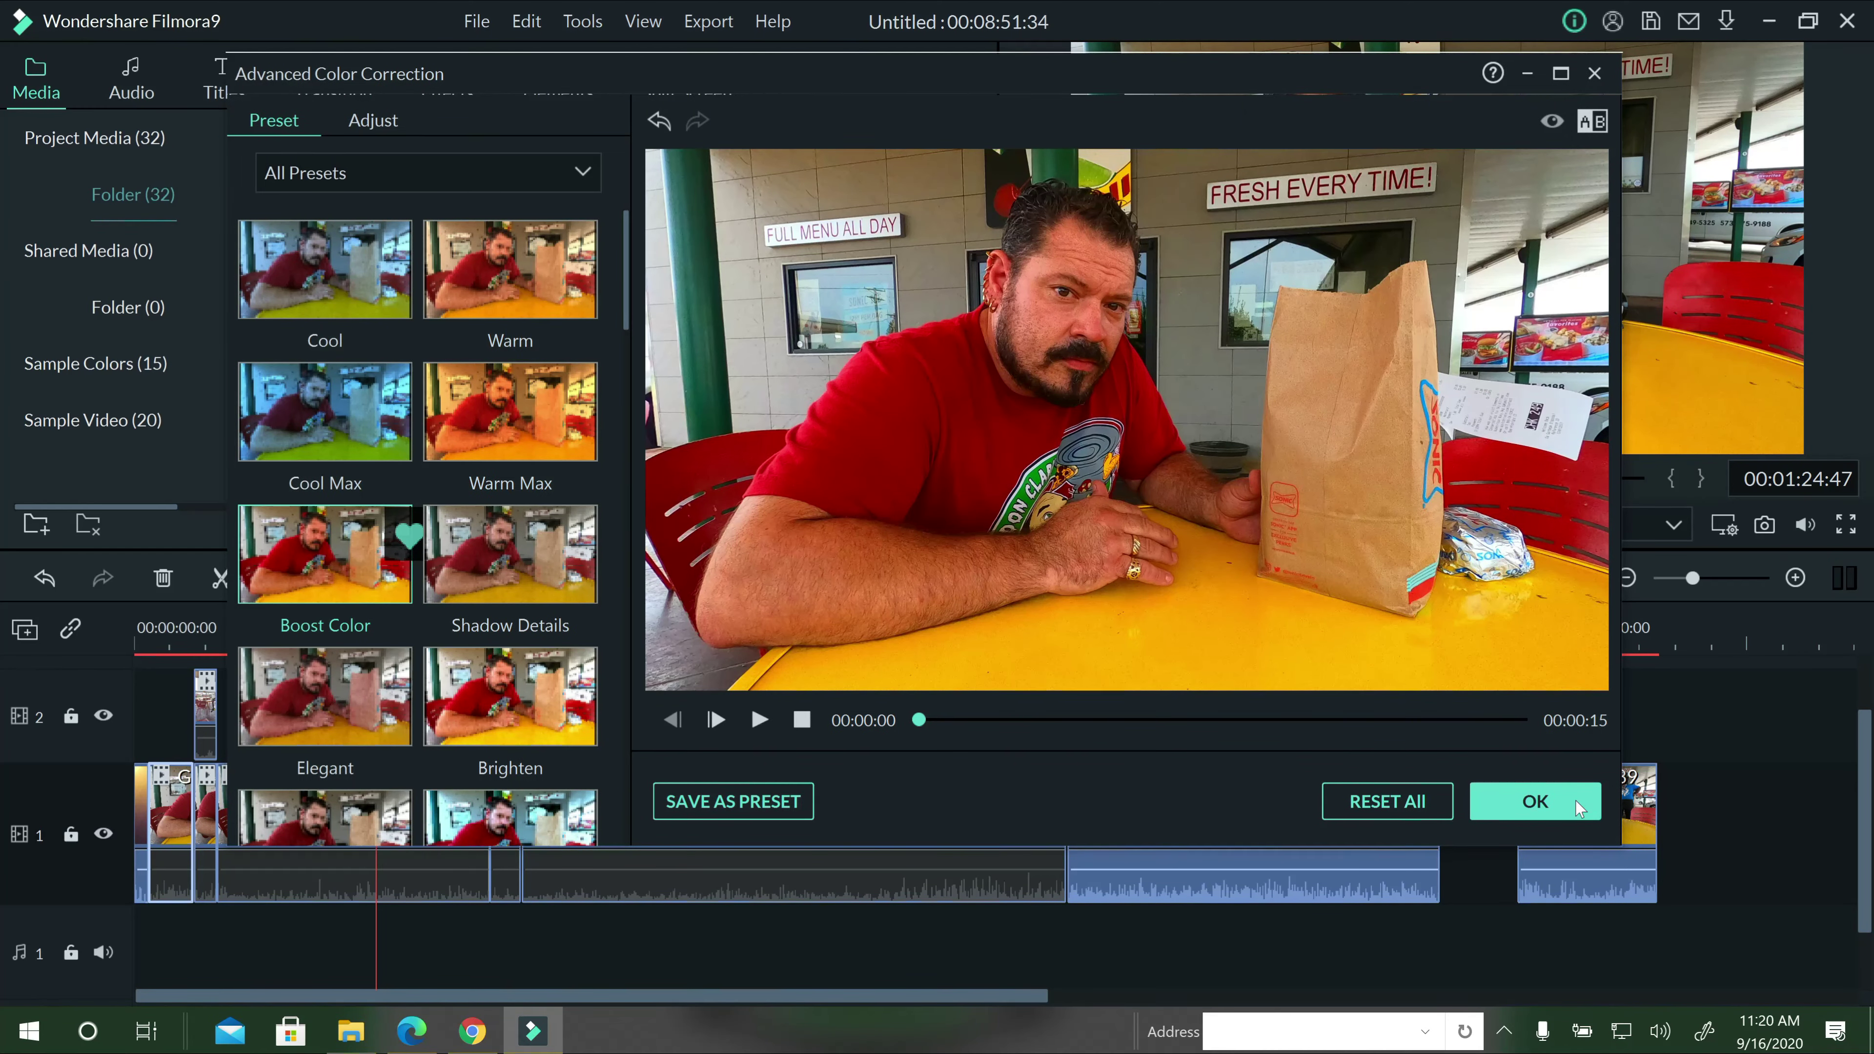
click(1535, 802)
Apply the Boost Color preset to the long GX013488 clip that starts at 00:02:15:50 on track 1.
click(744, 632)
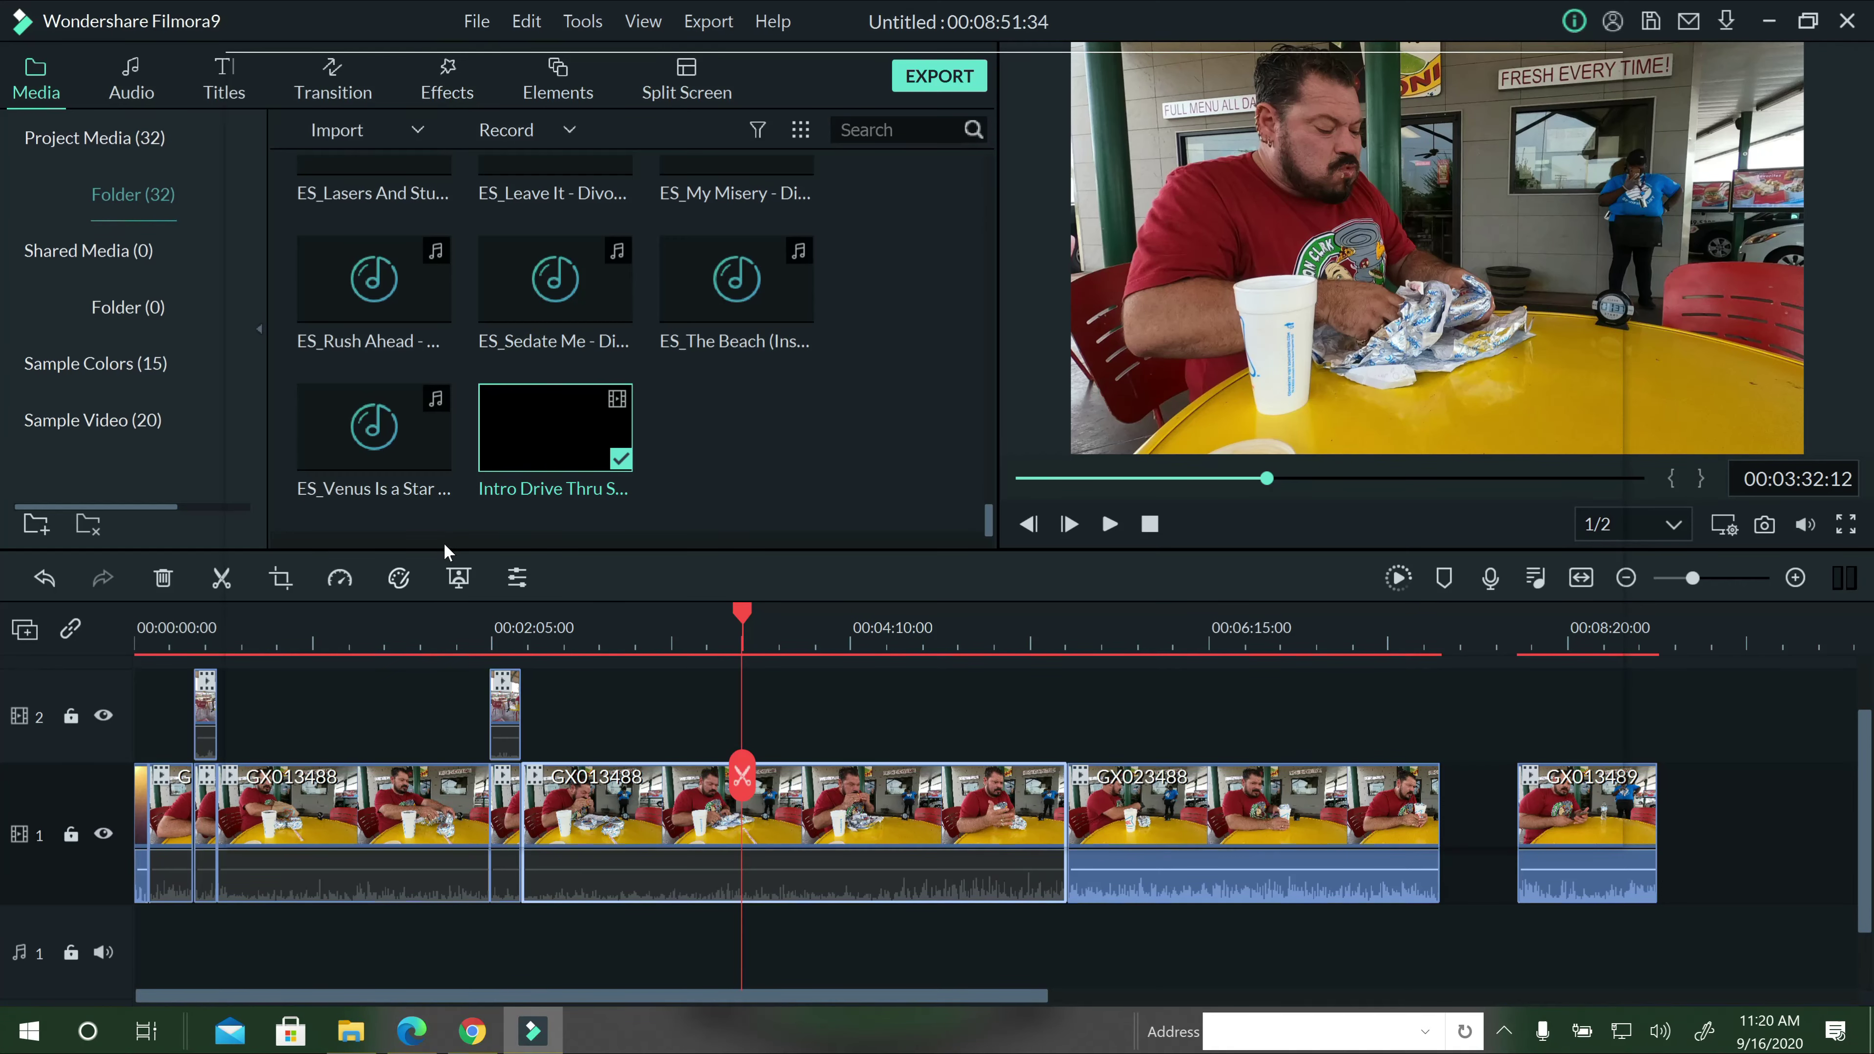
key(ctrl+e)
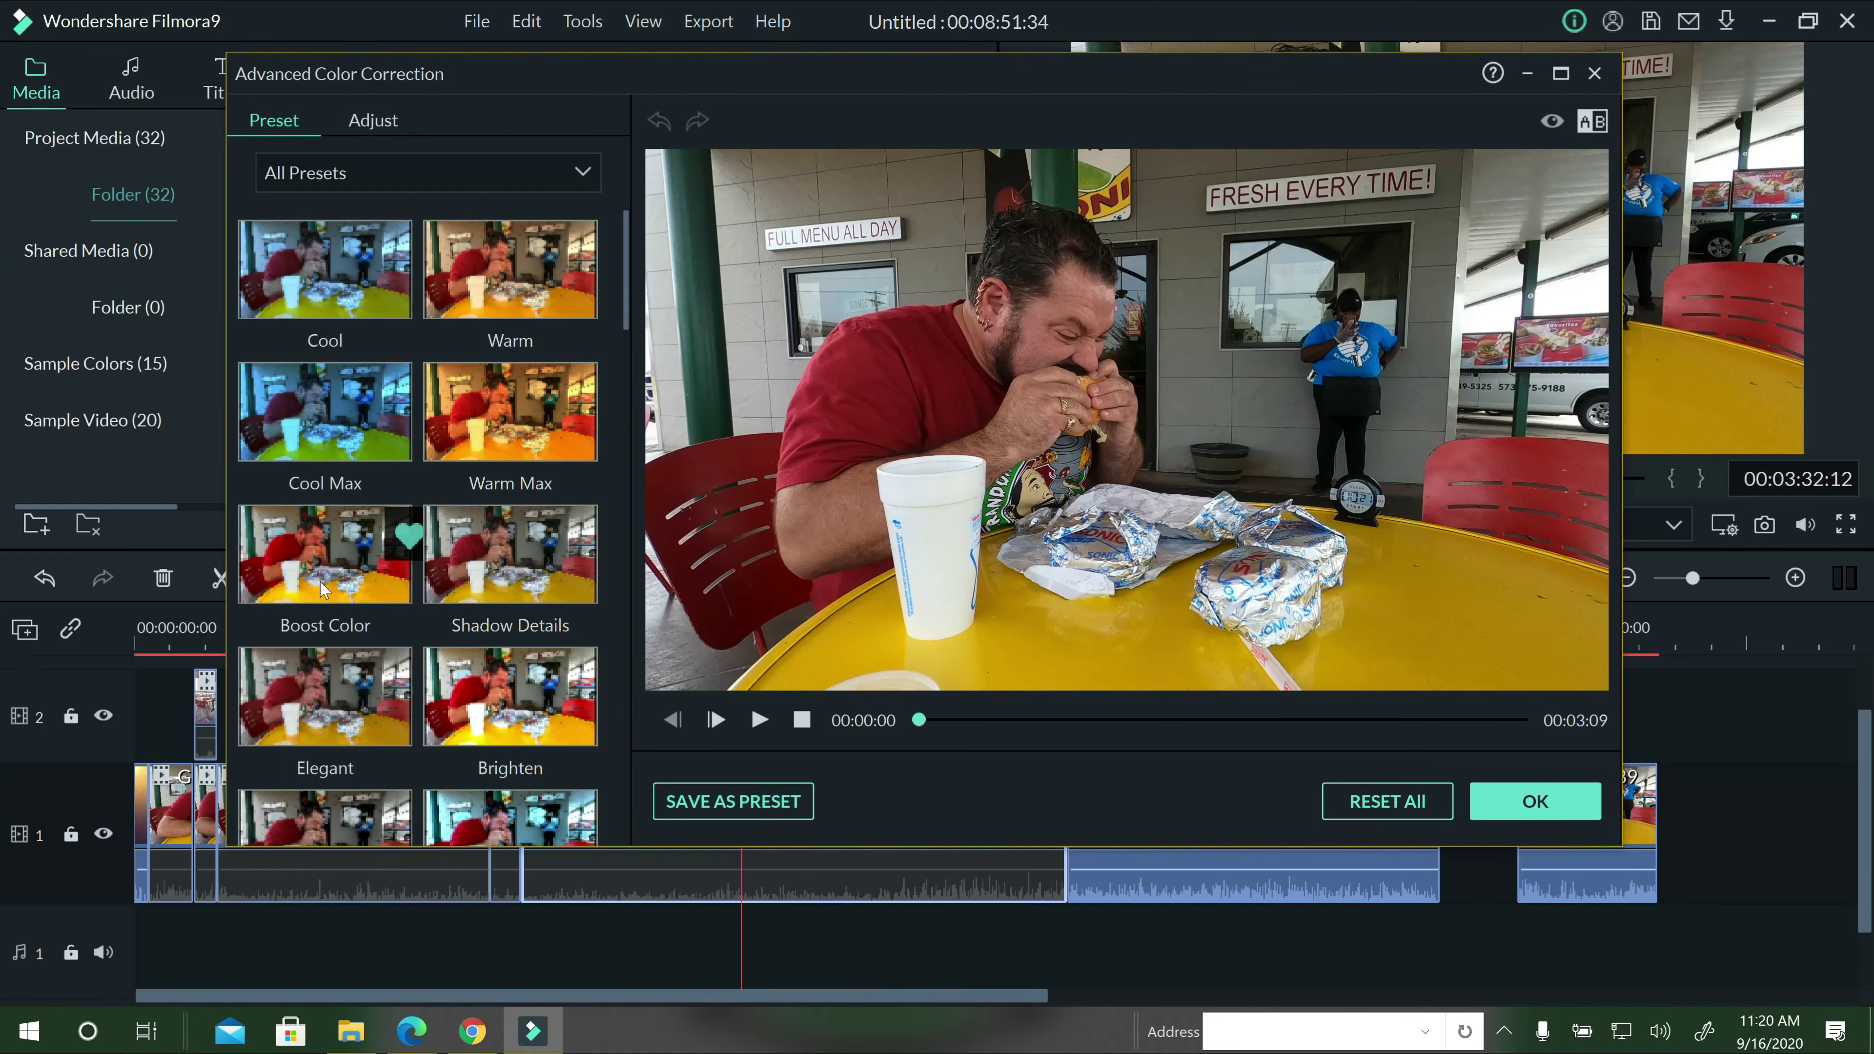
click(332, 561)
click(1512, 808)
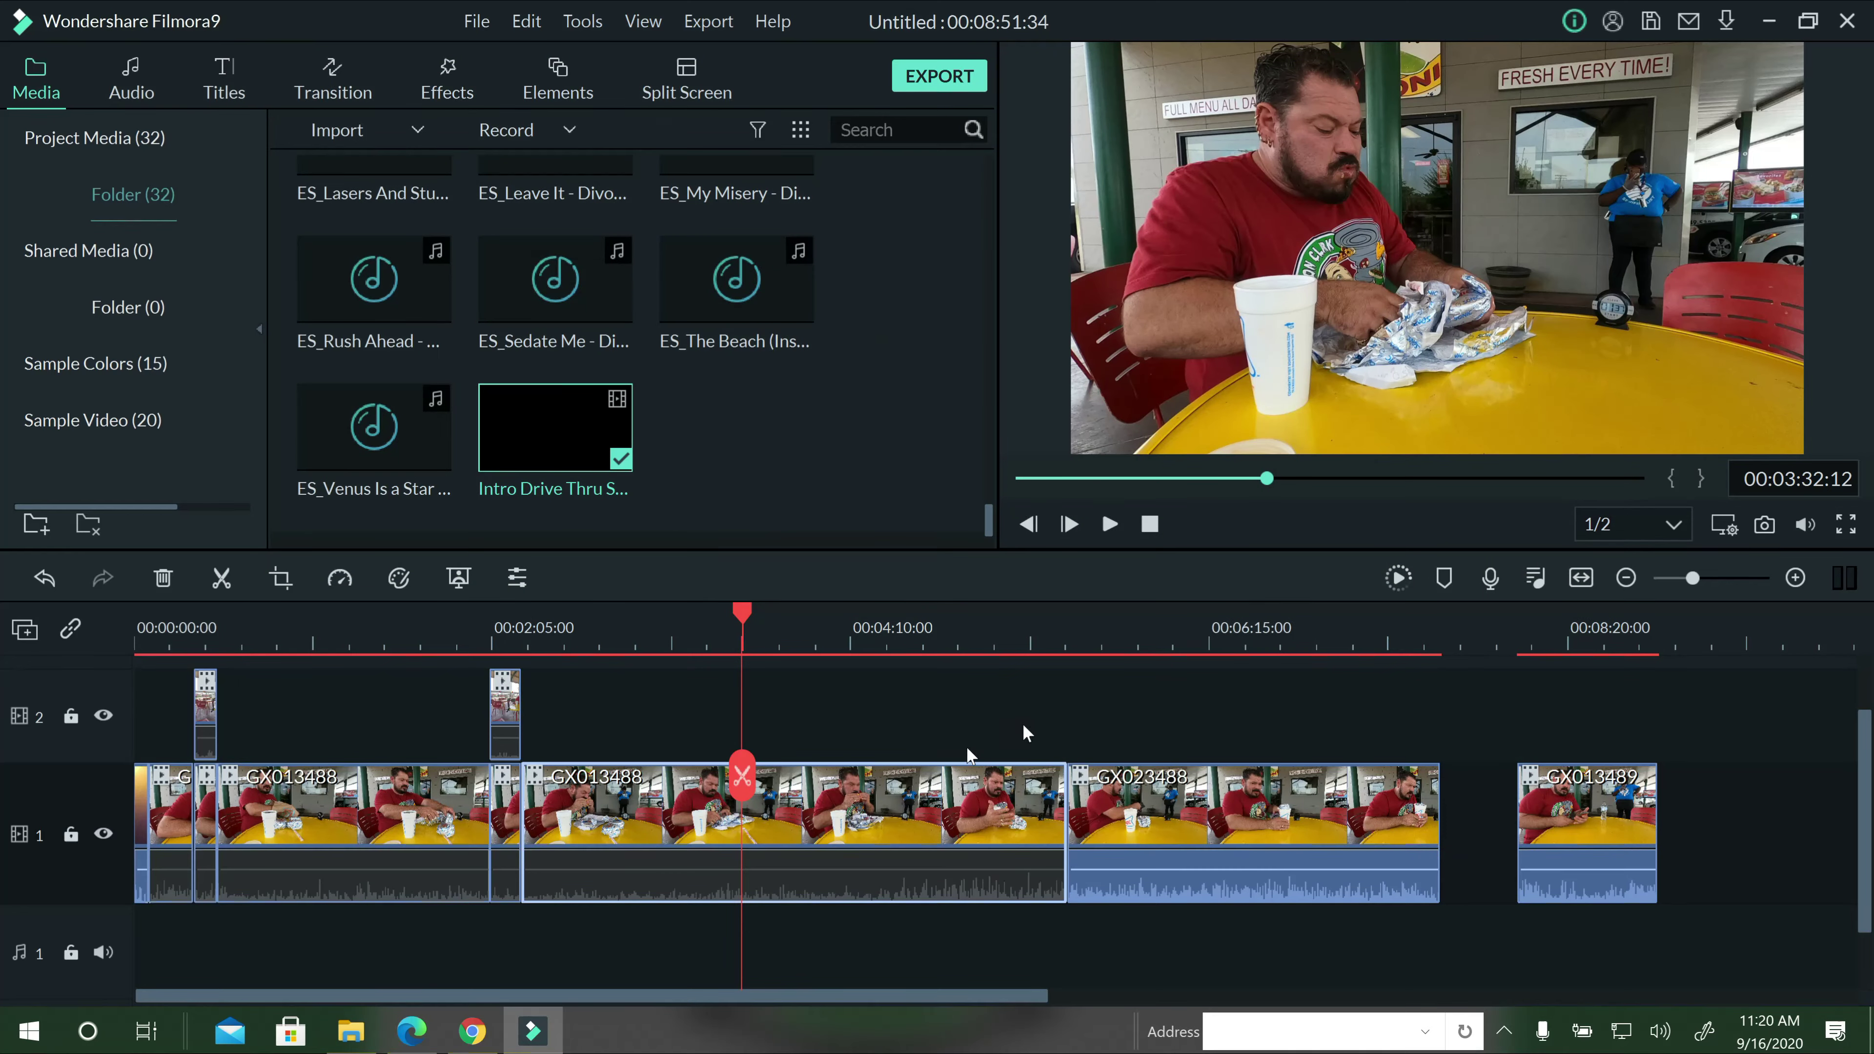
Preview the end of the last GX013488 clip from 00:05:17:08 and mute the GX023488 clip.
click(1059, 636)
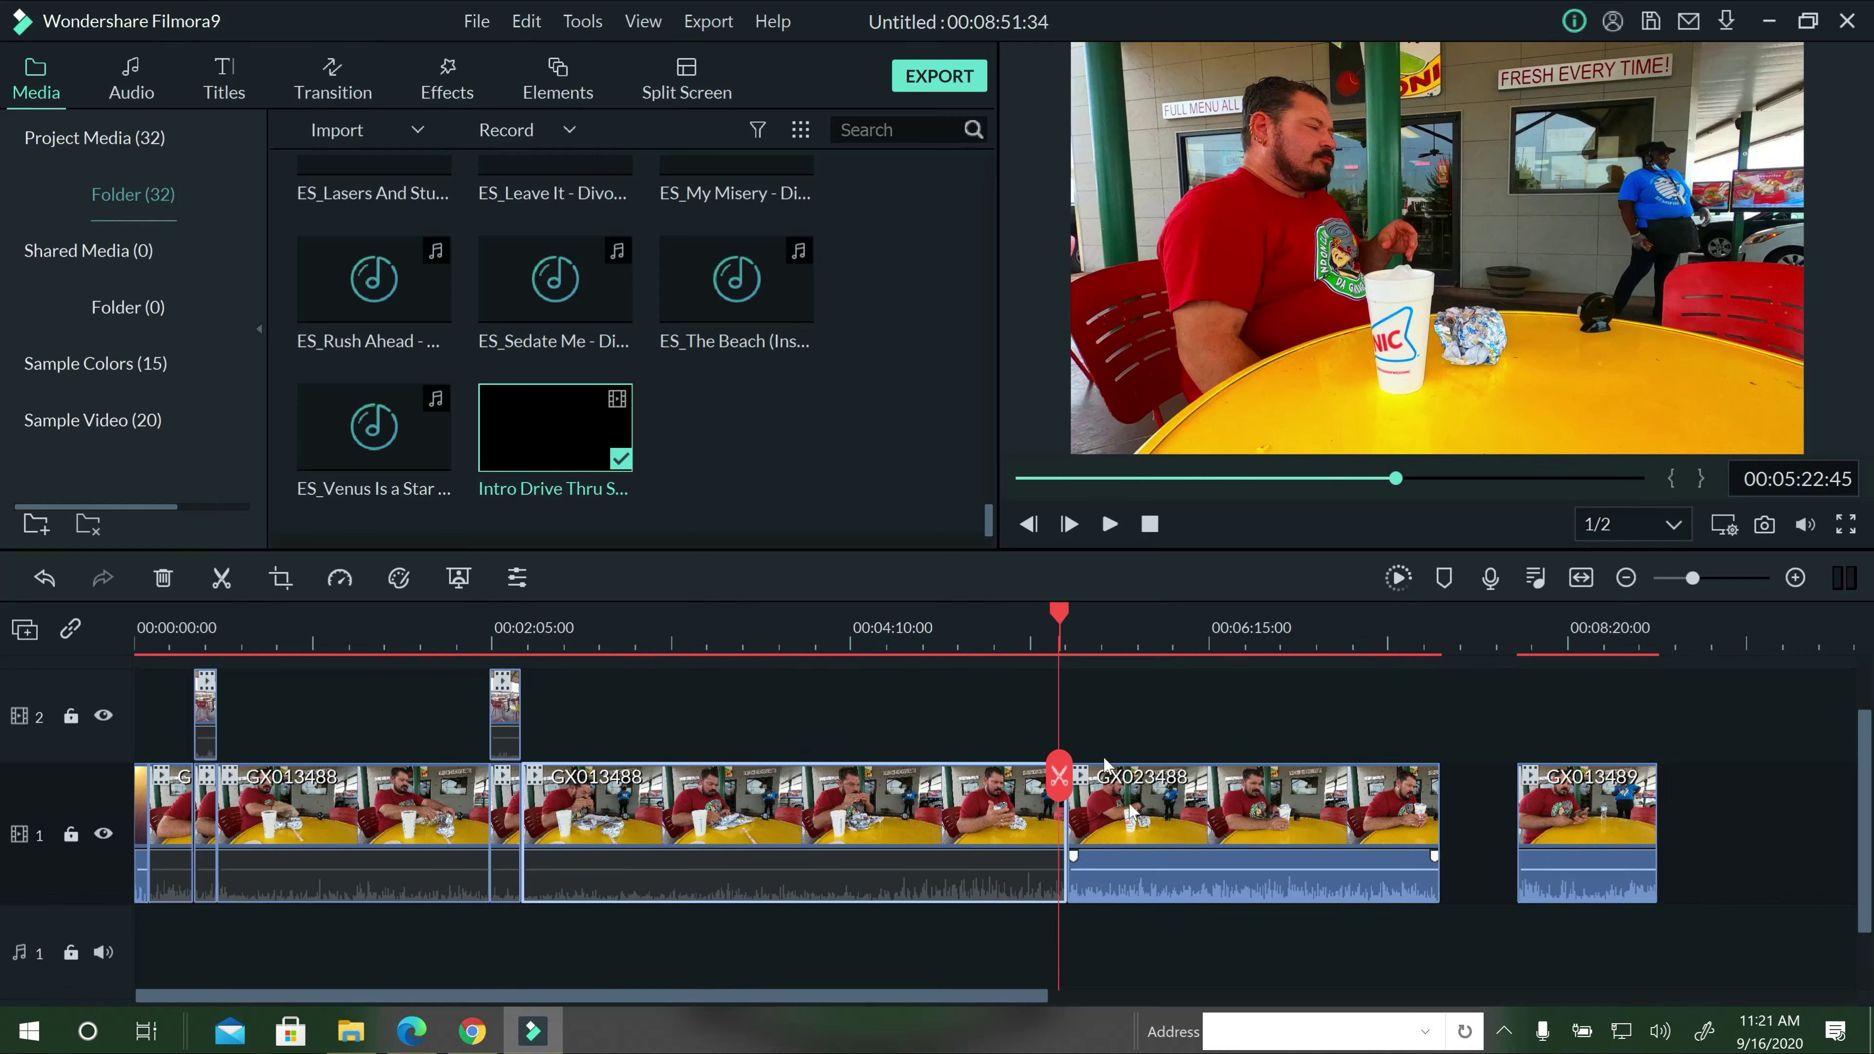
click(1044, 622)
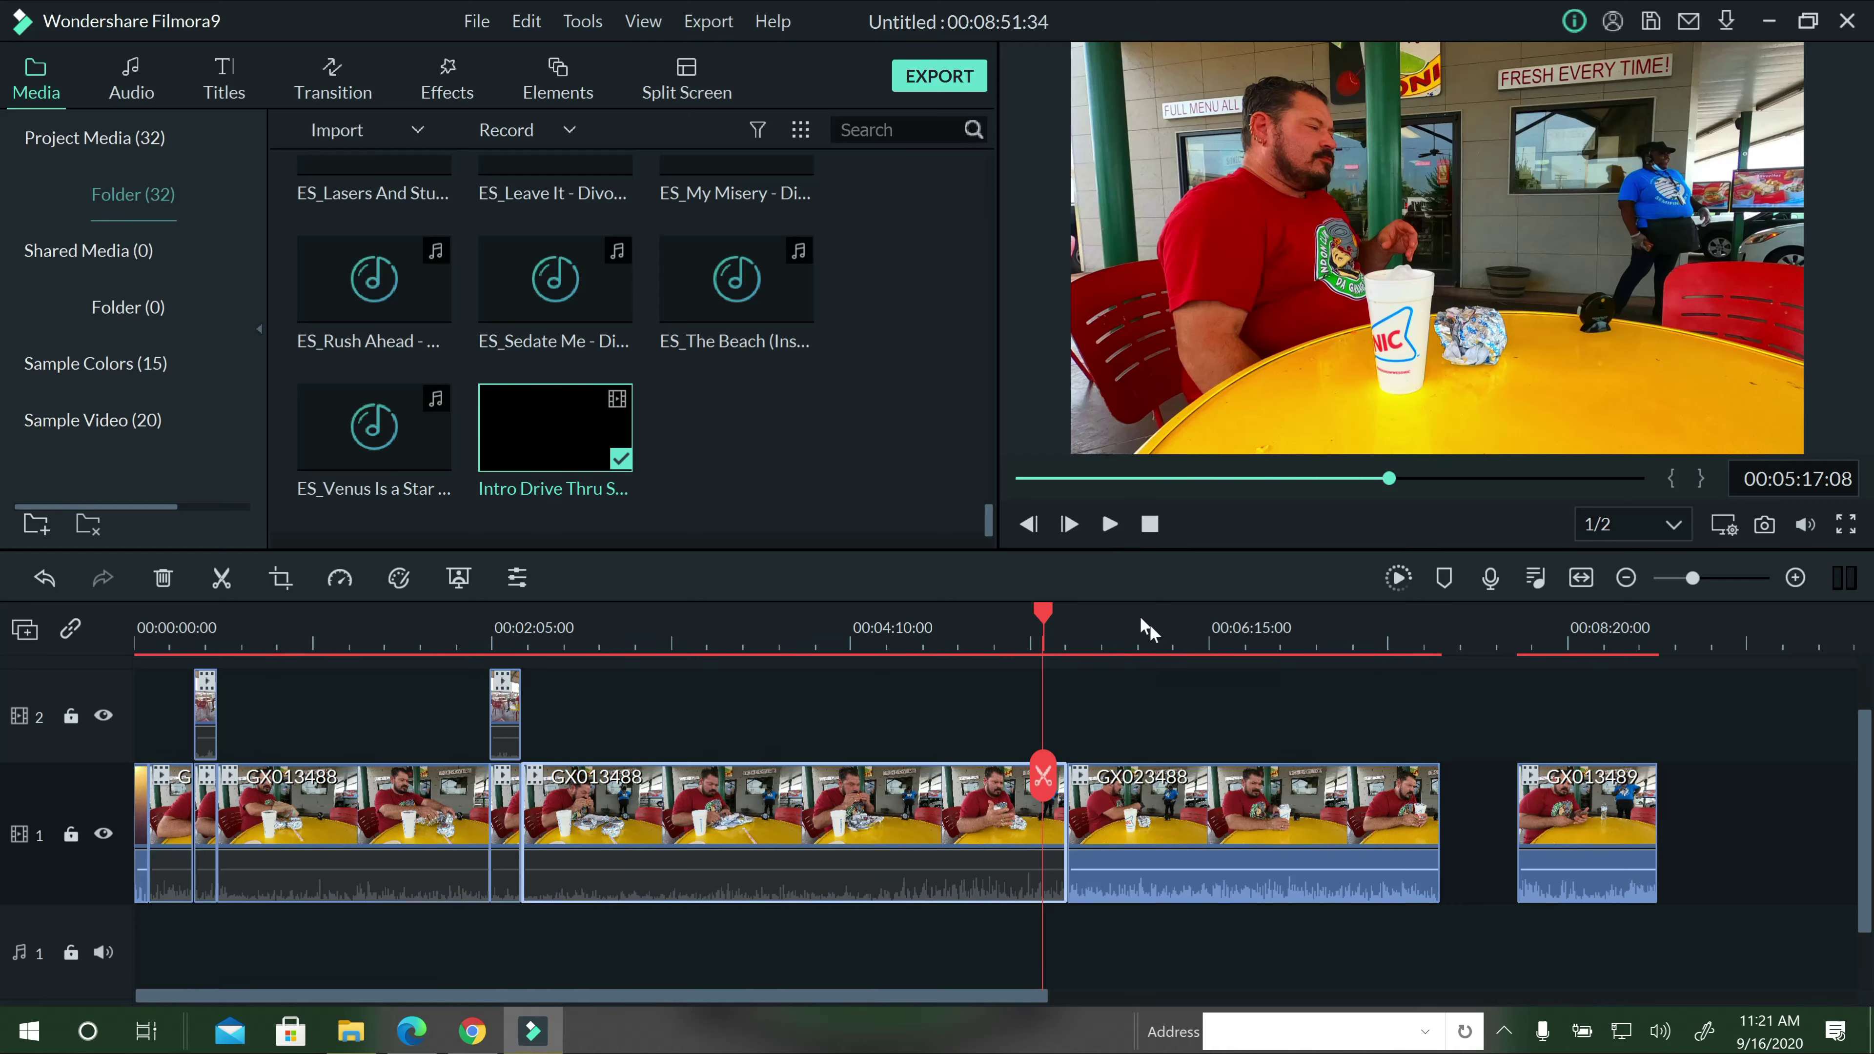
click(1109, 523)
click(1110, 523)
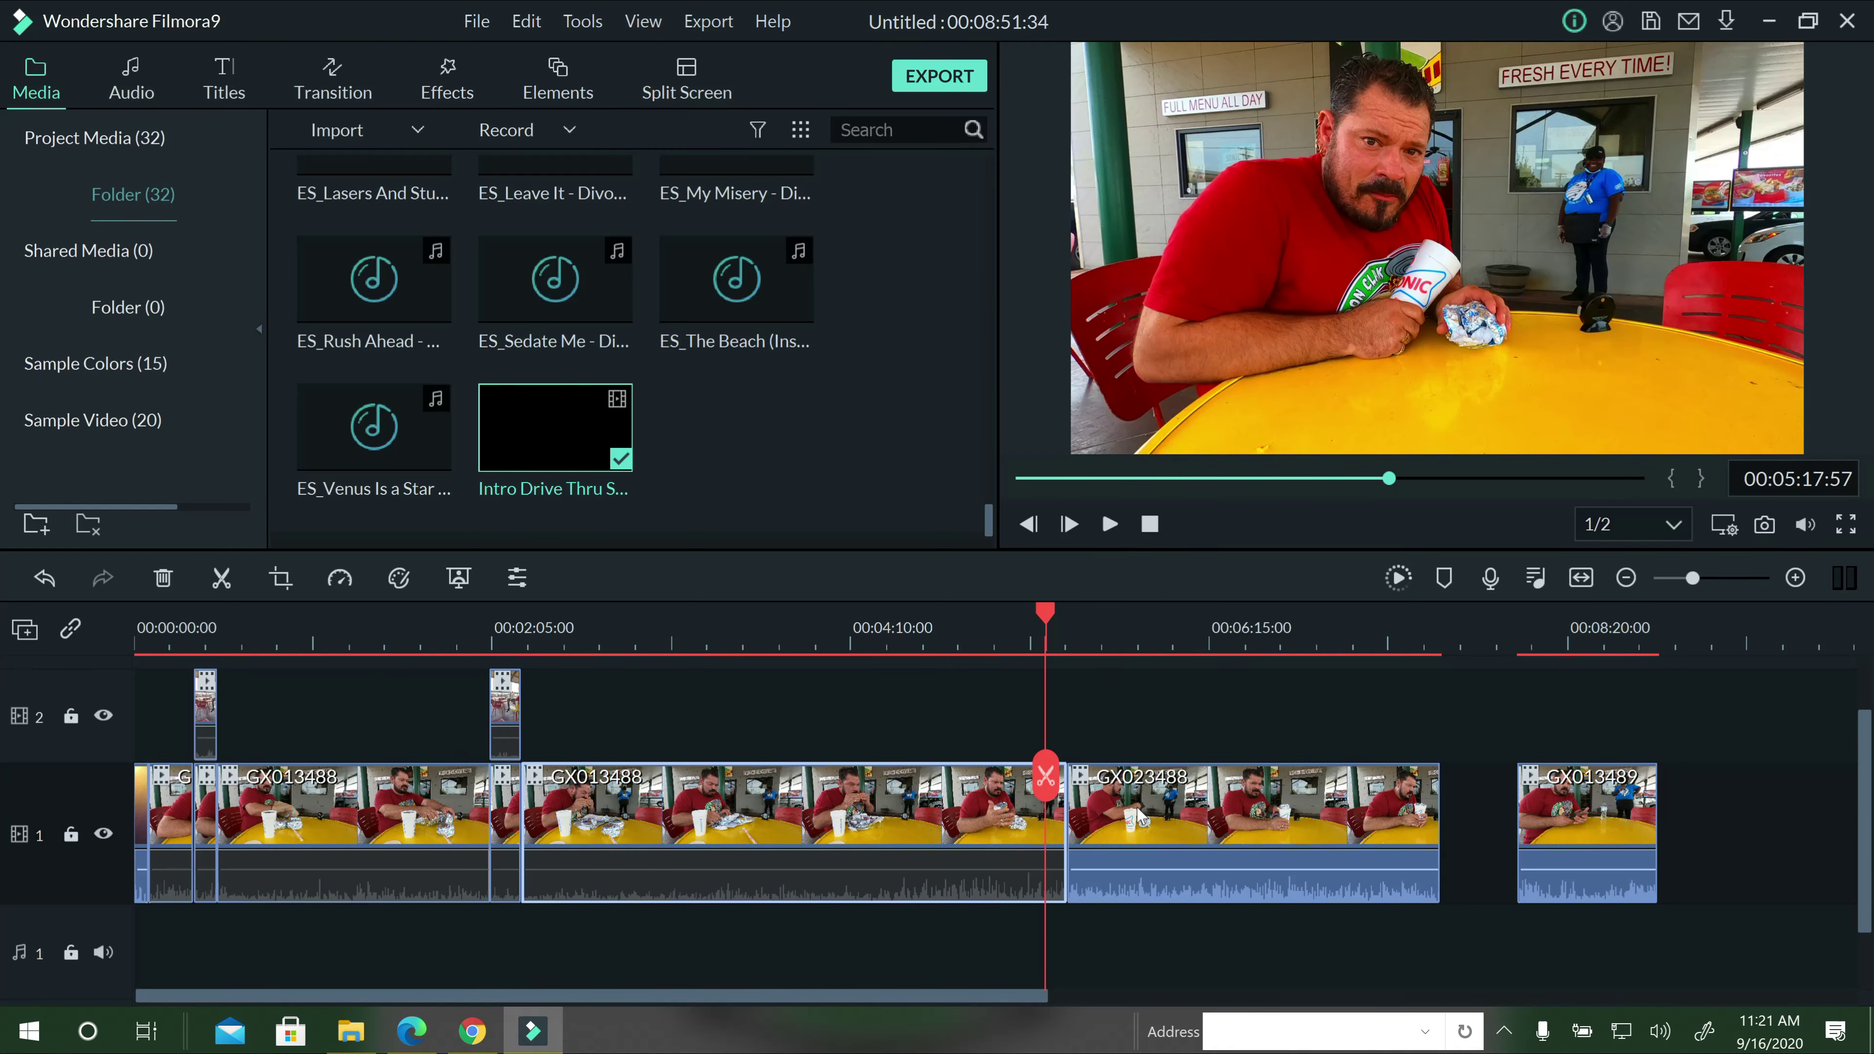
right_click(1138, 834)
click(1203, 586)
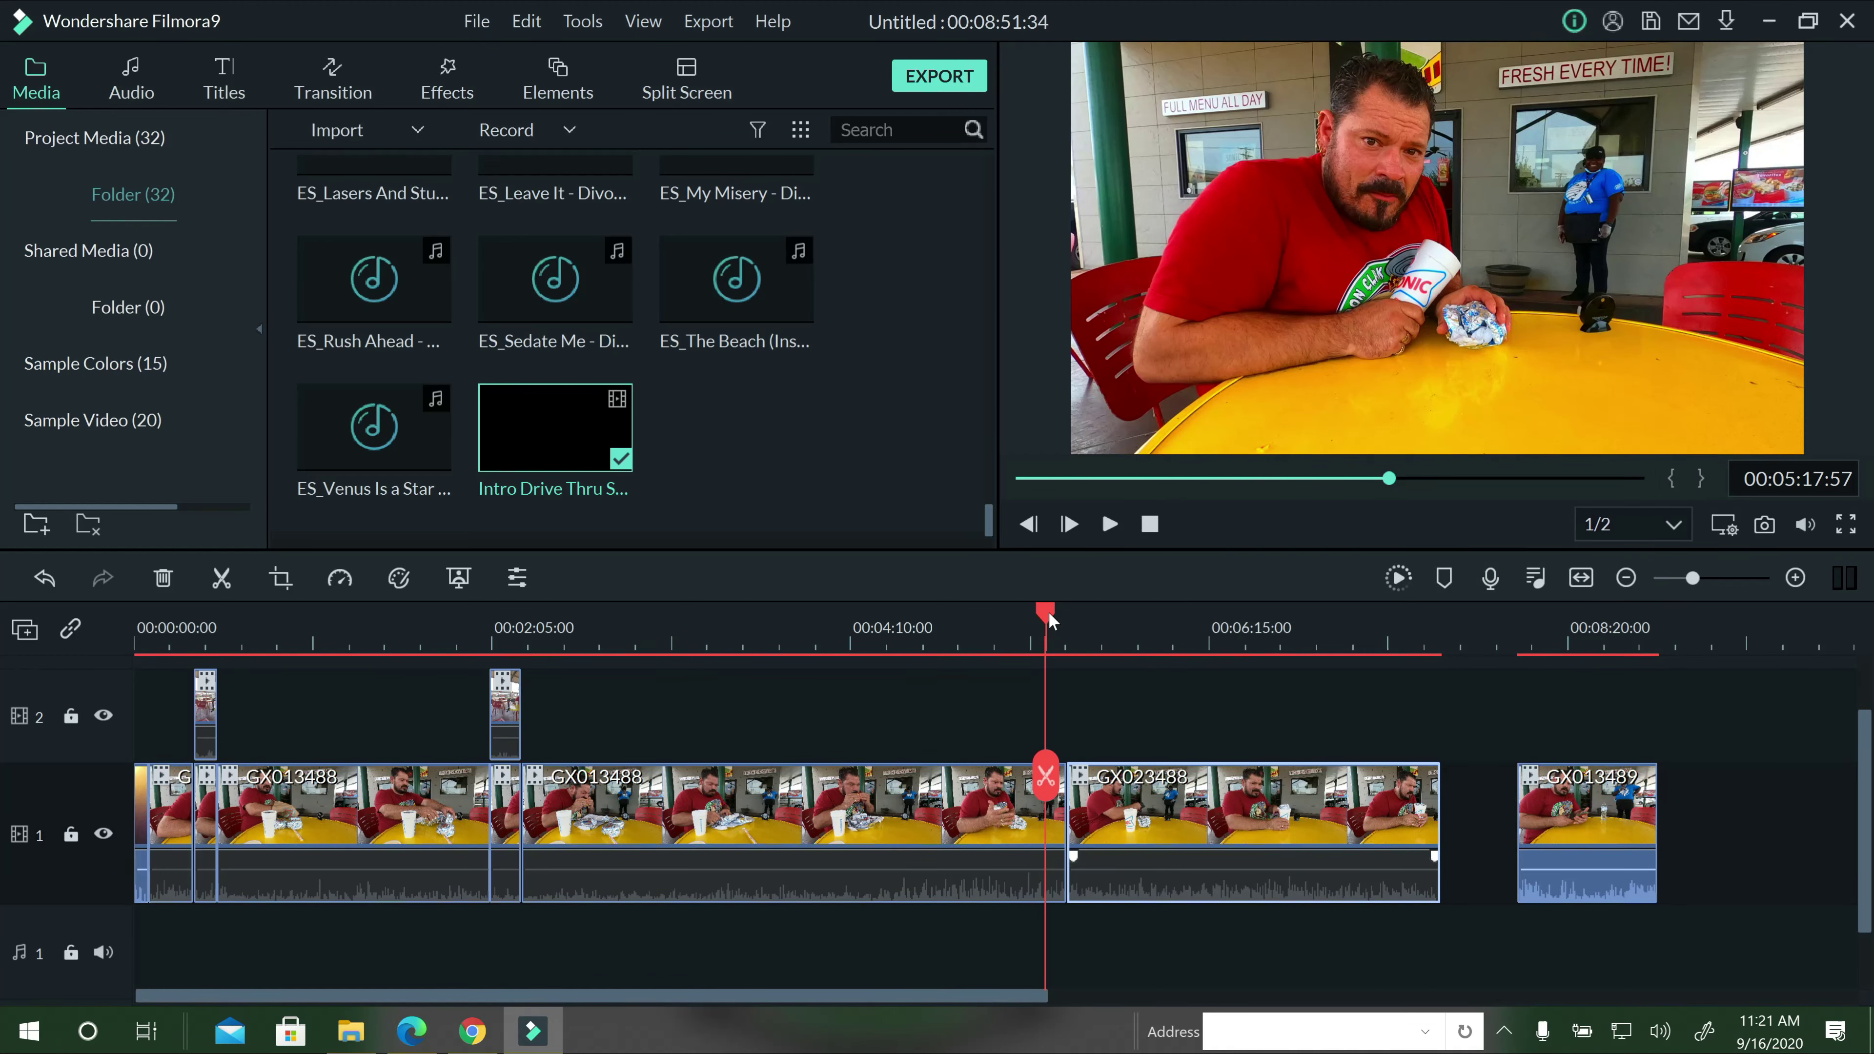
Preview the transition into GX023488 from 00:05:21:49 and move GX013489 directly against the end of GX023488.
click(1055, 618)
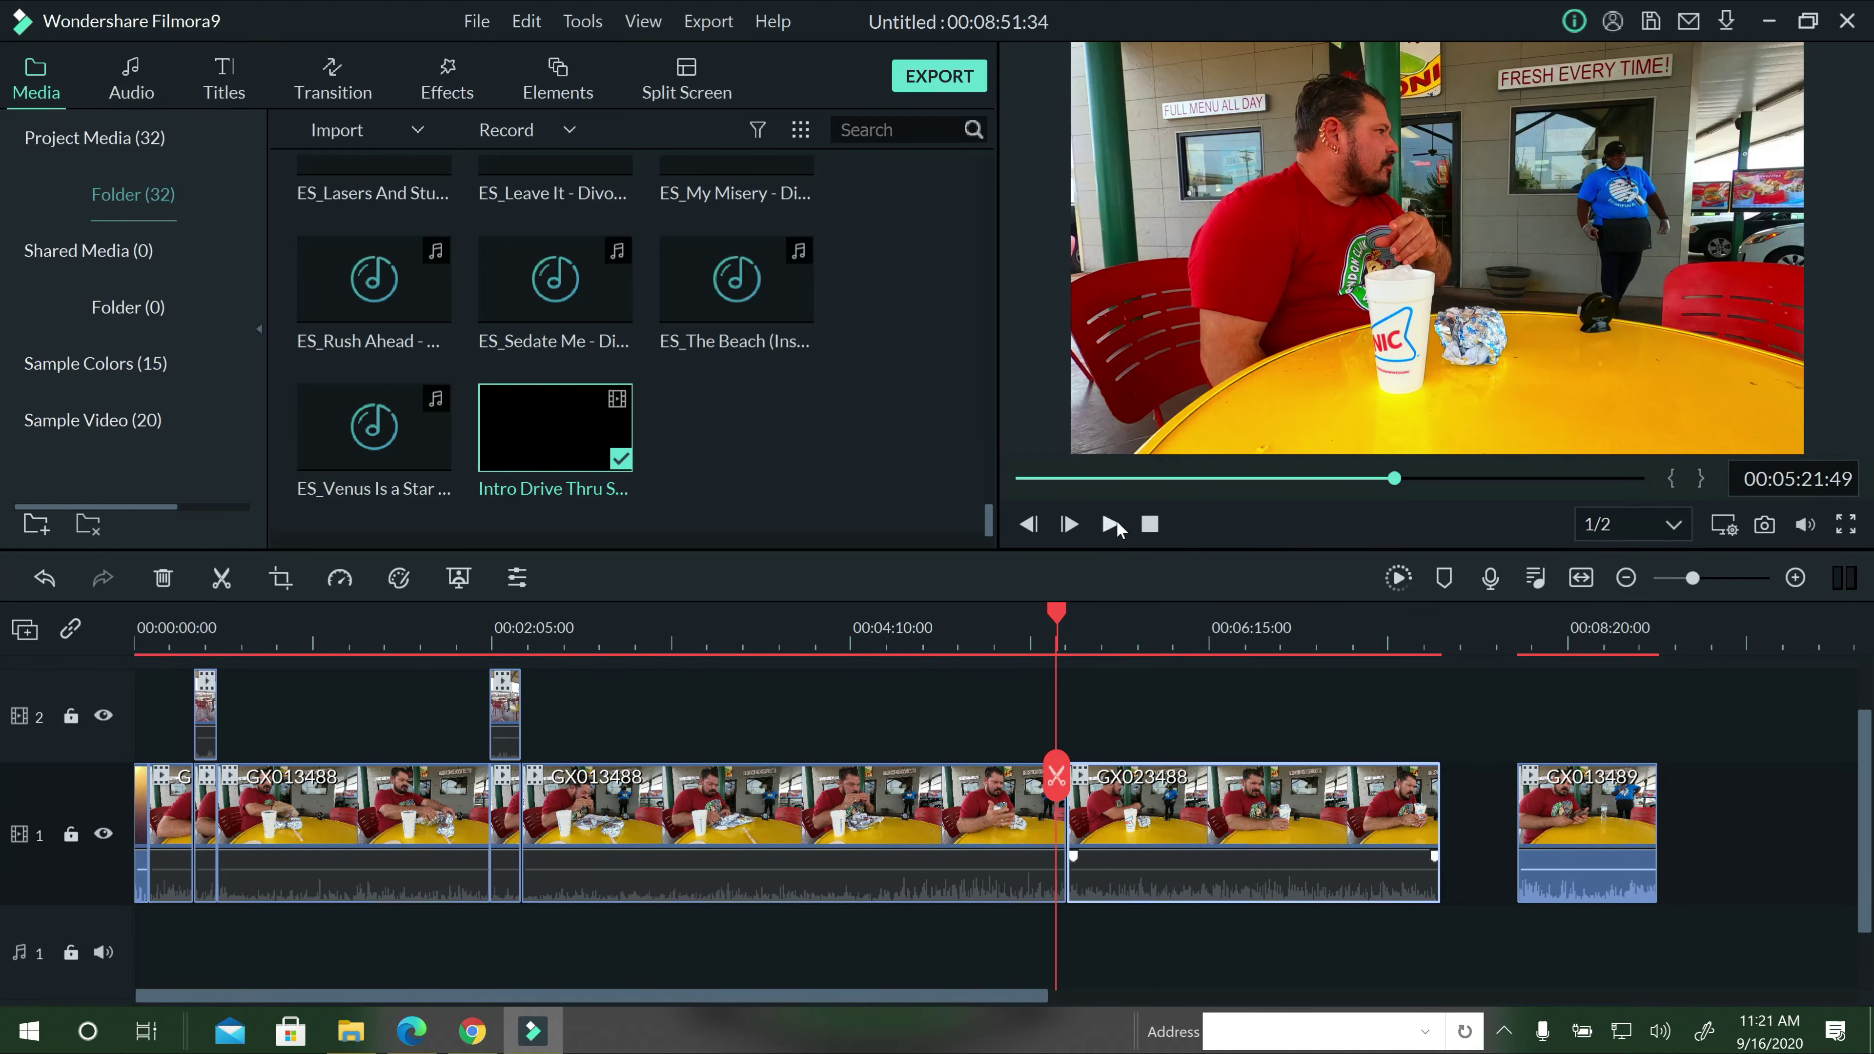
click(1113, 522)
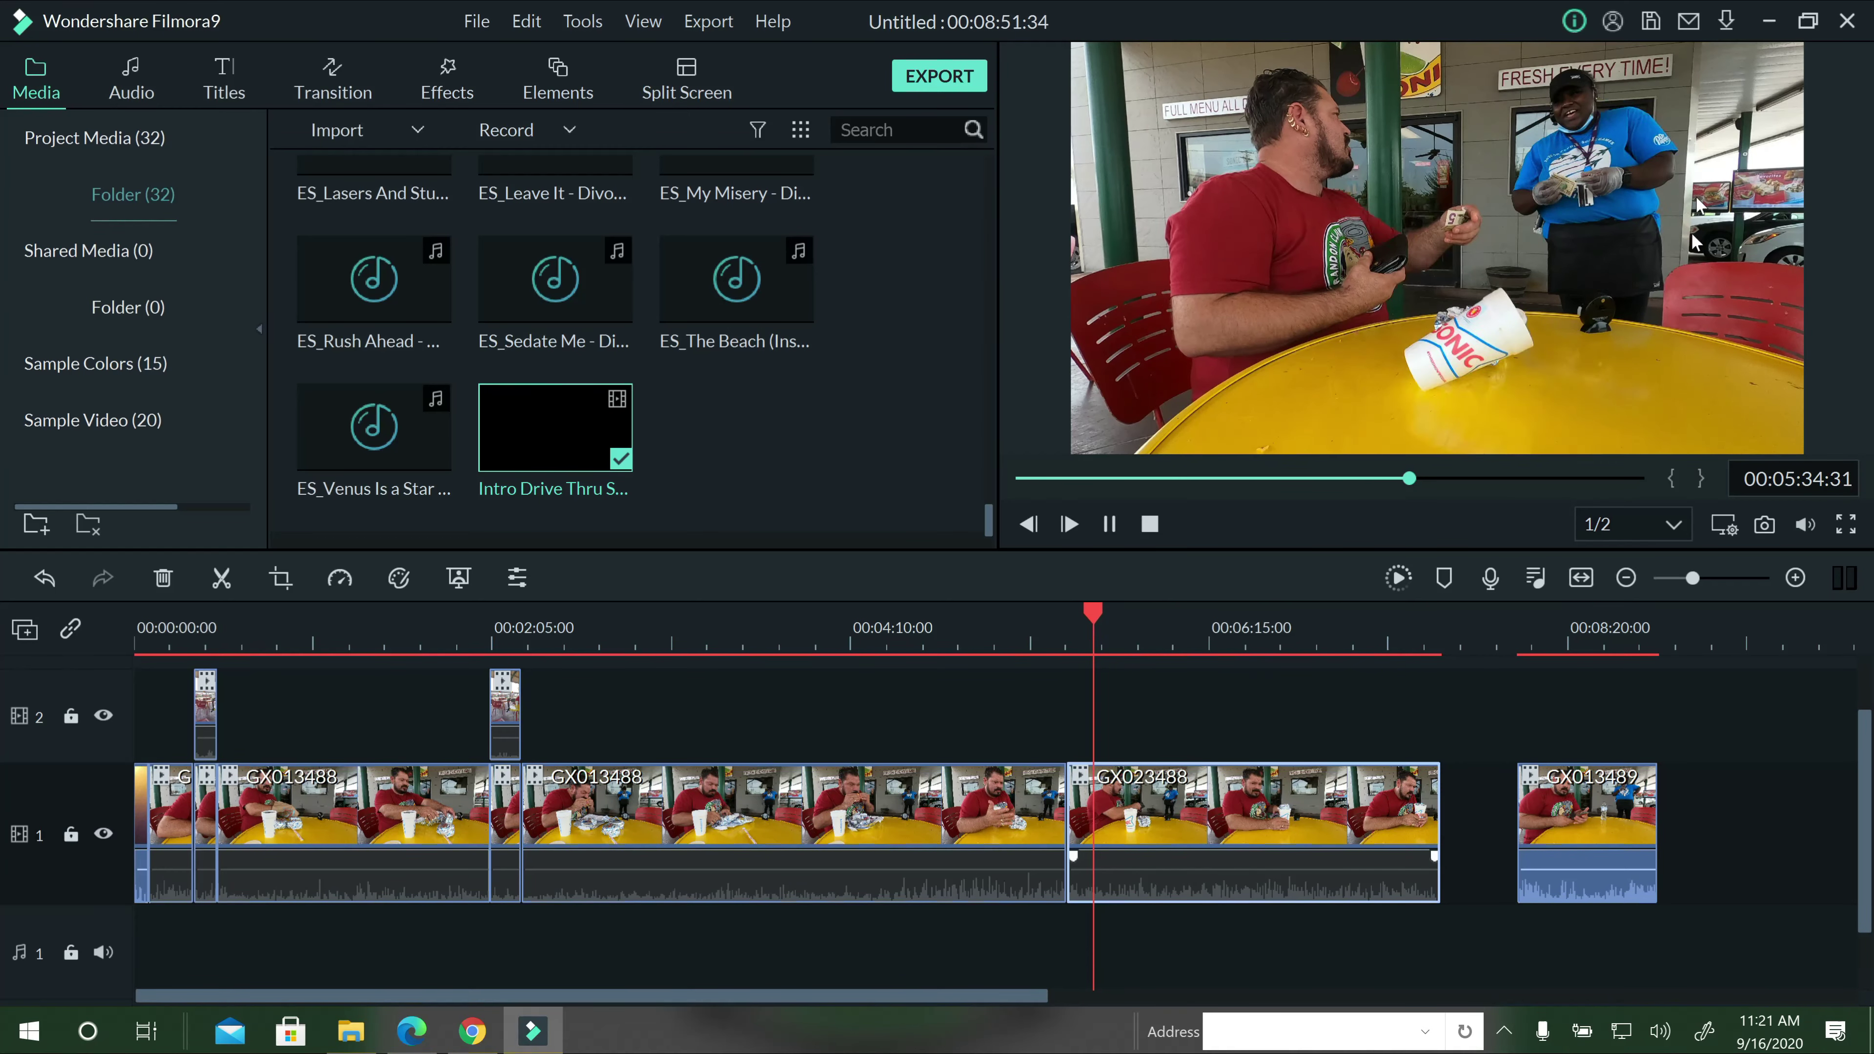
click(1110, 524)
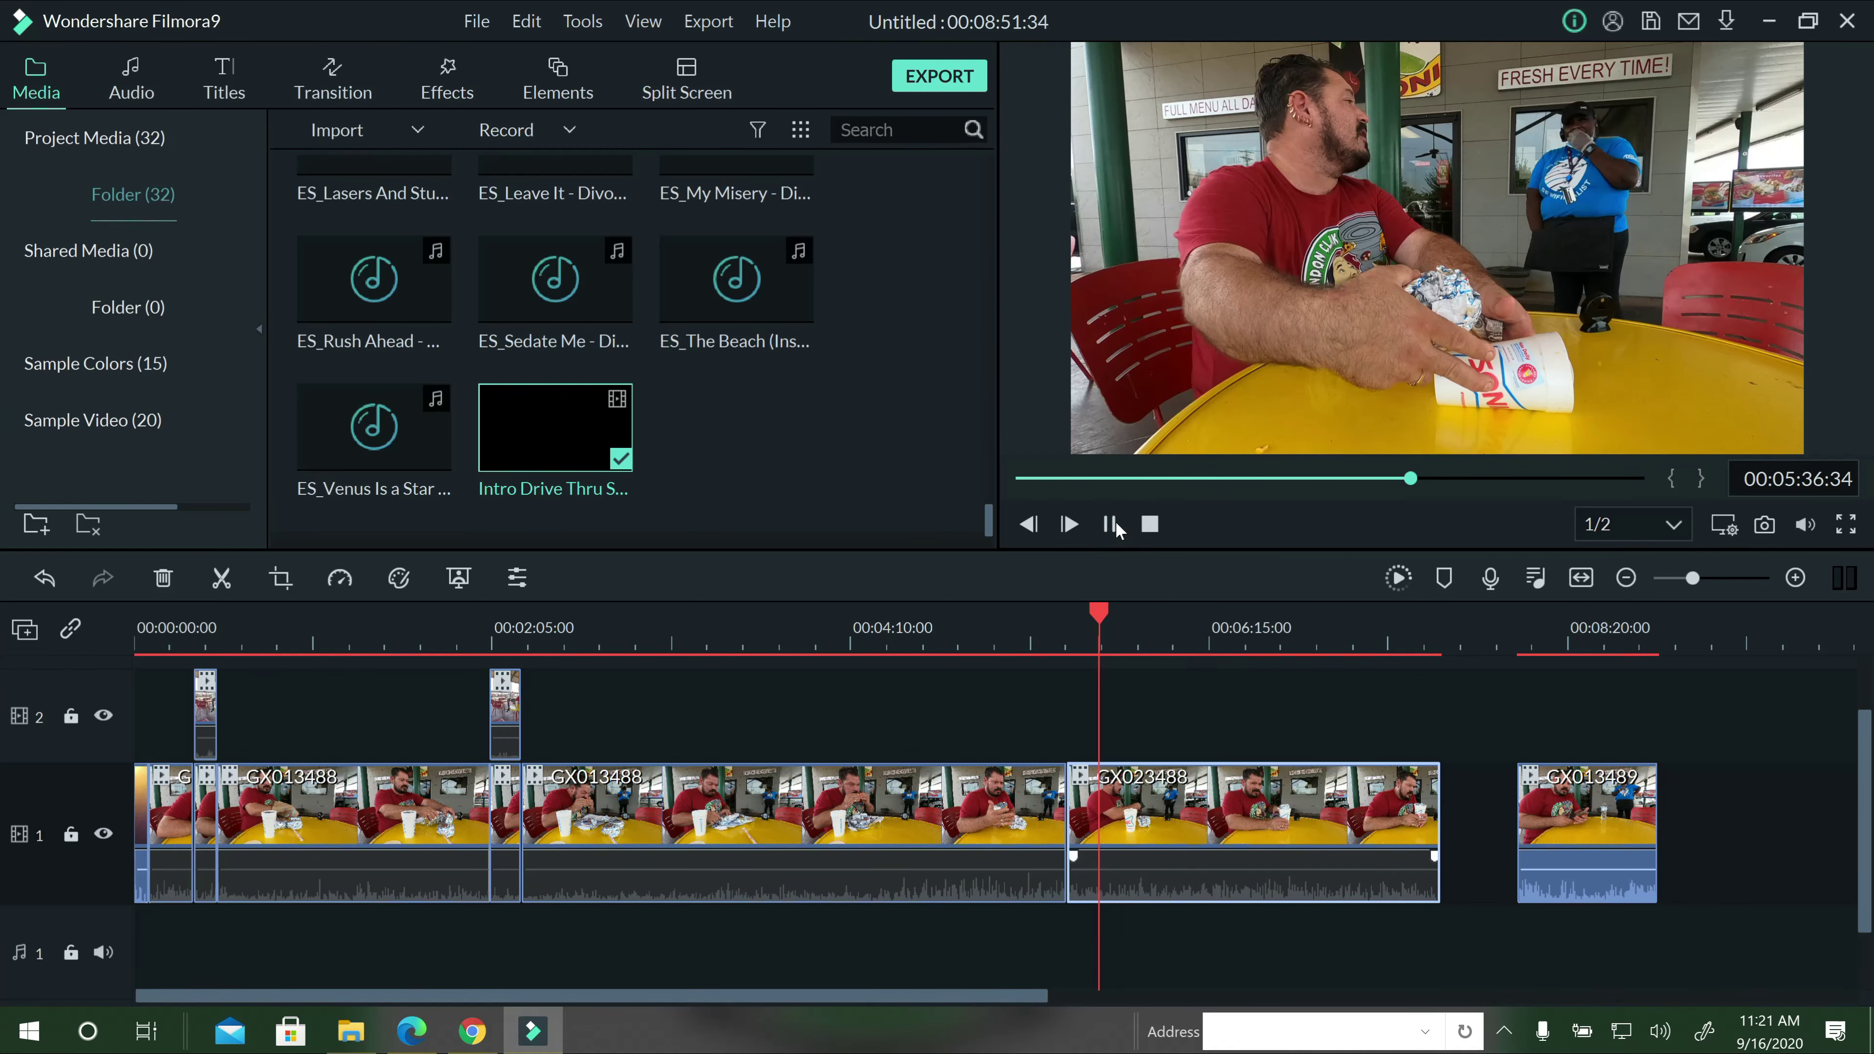
drag(1502, 815, 1469, 821)
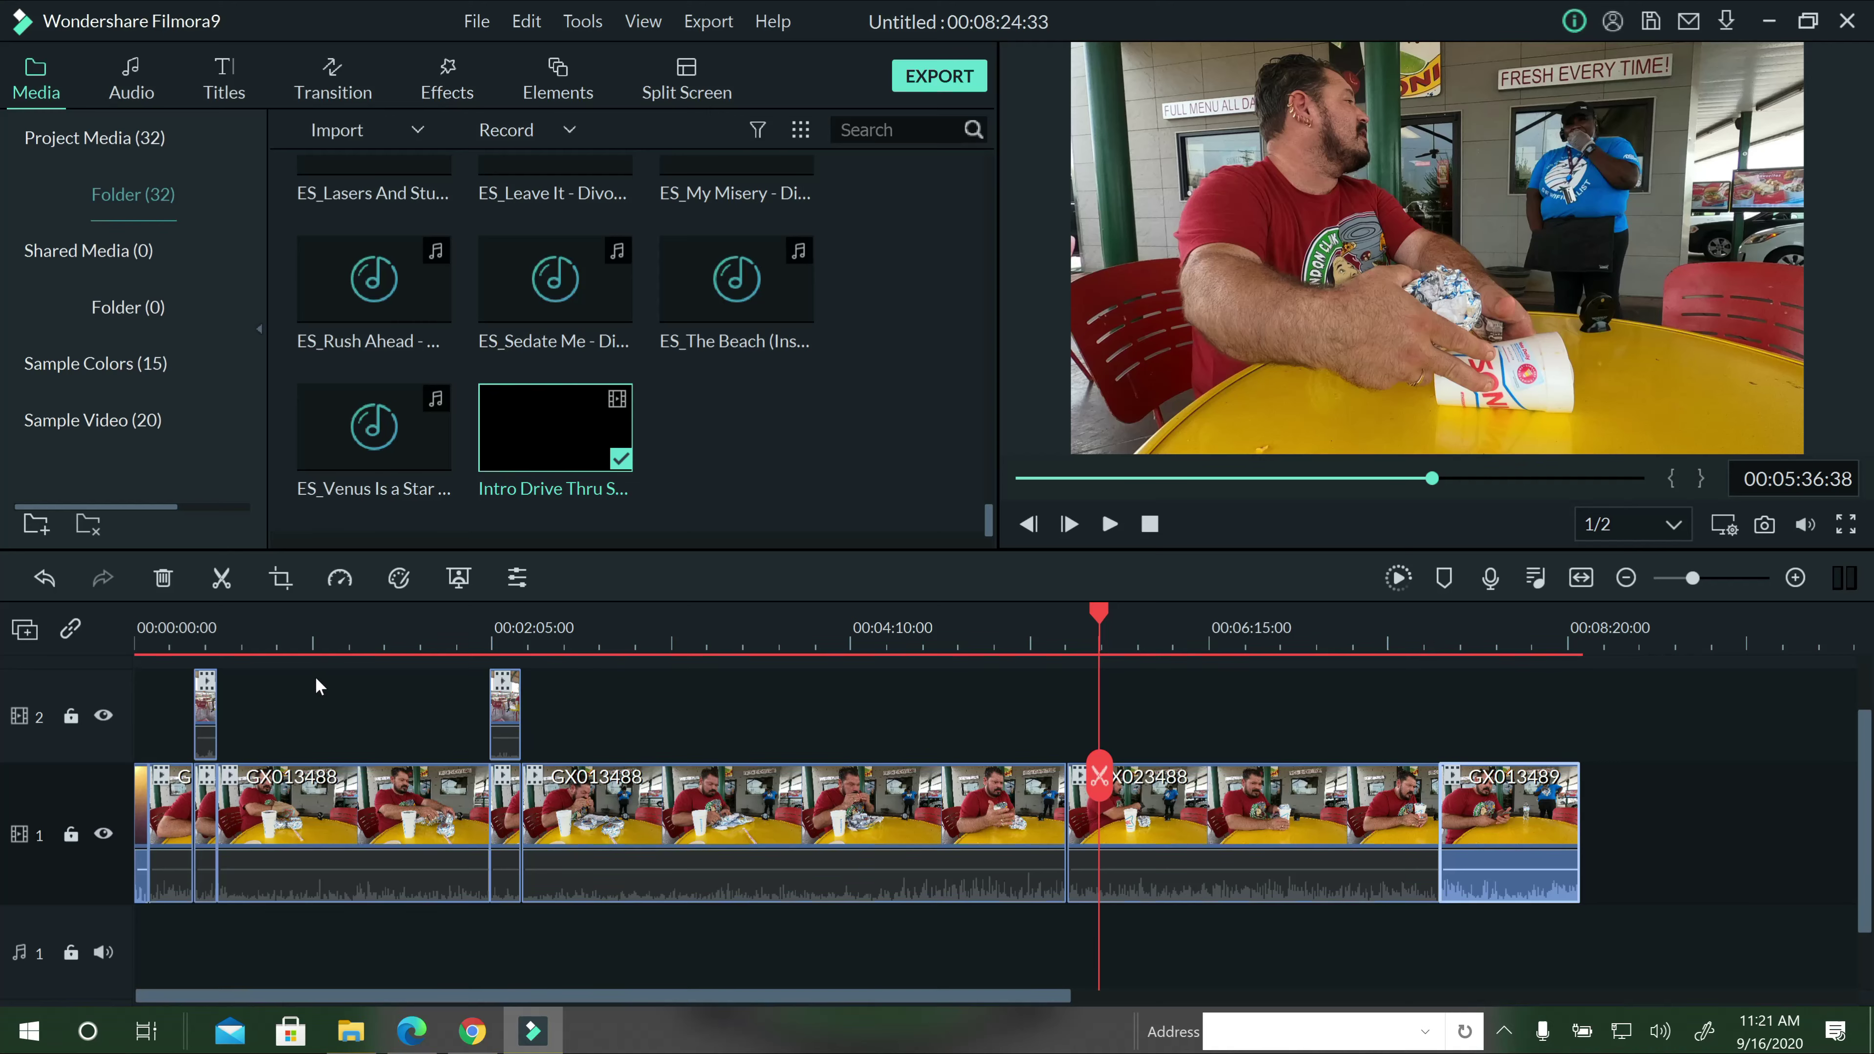
Play the cut from the intro into the first GX013488 clip from 00:00:04:53 to check it.
scroll(394, 1001, up, 2)
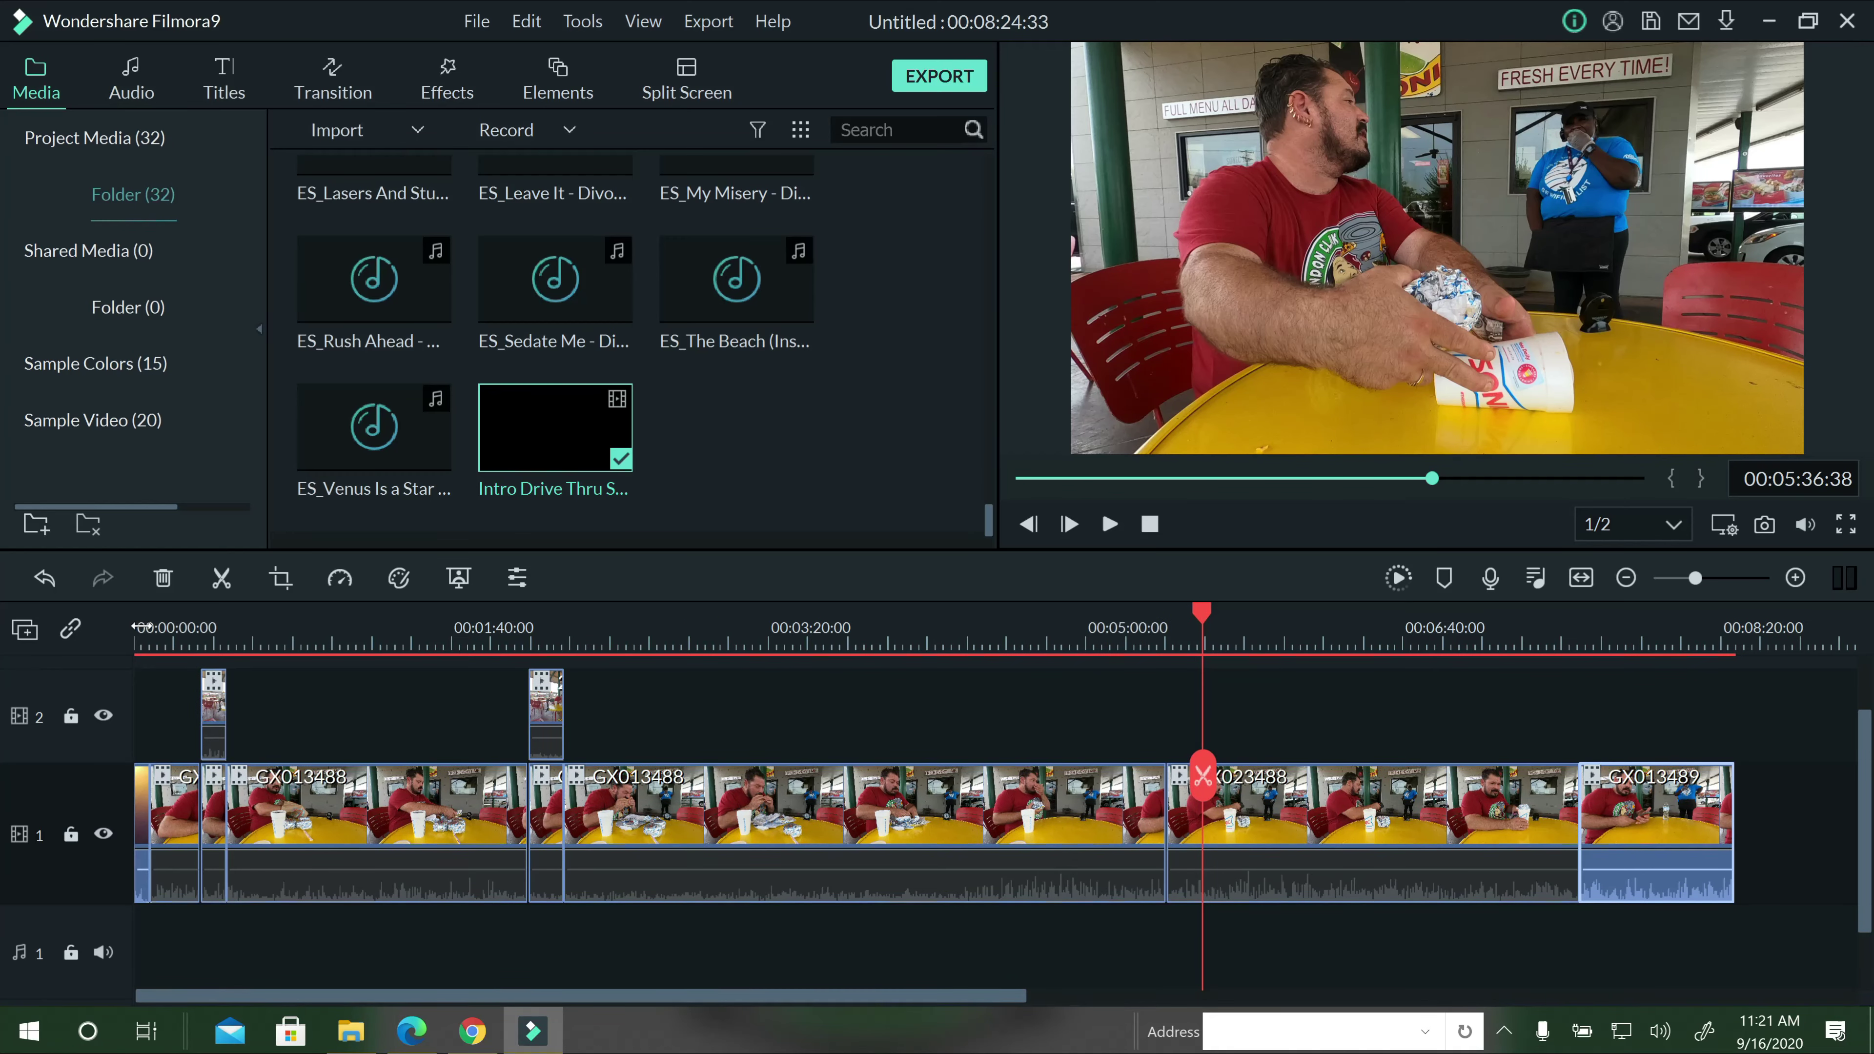
click(140, 627)
scroll(248, 616, up, 5)
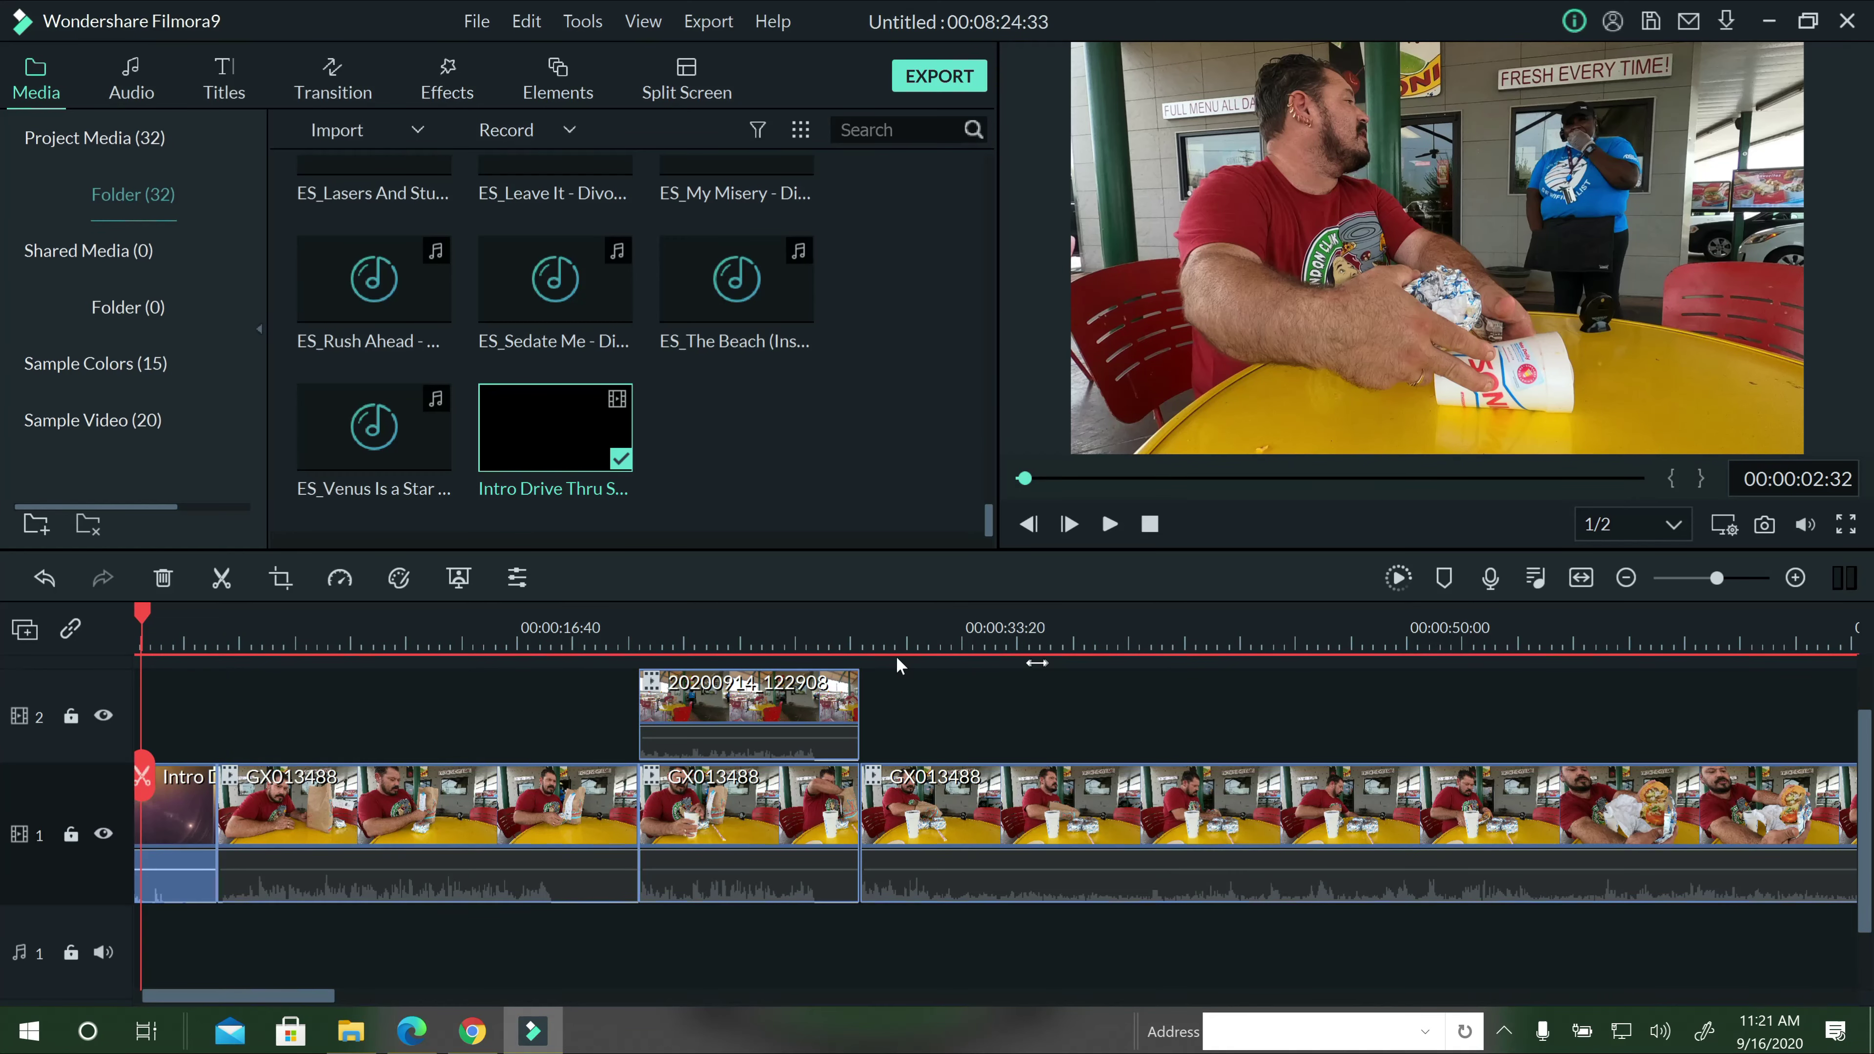
click(216, 625)
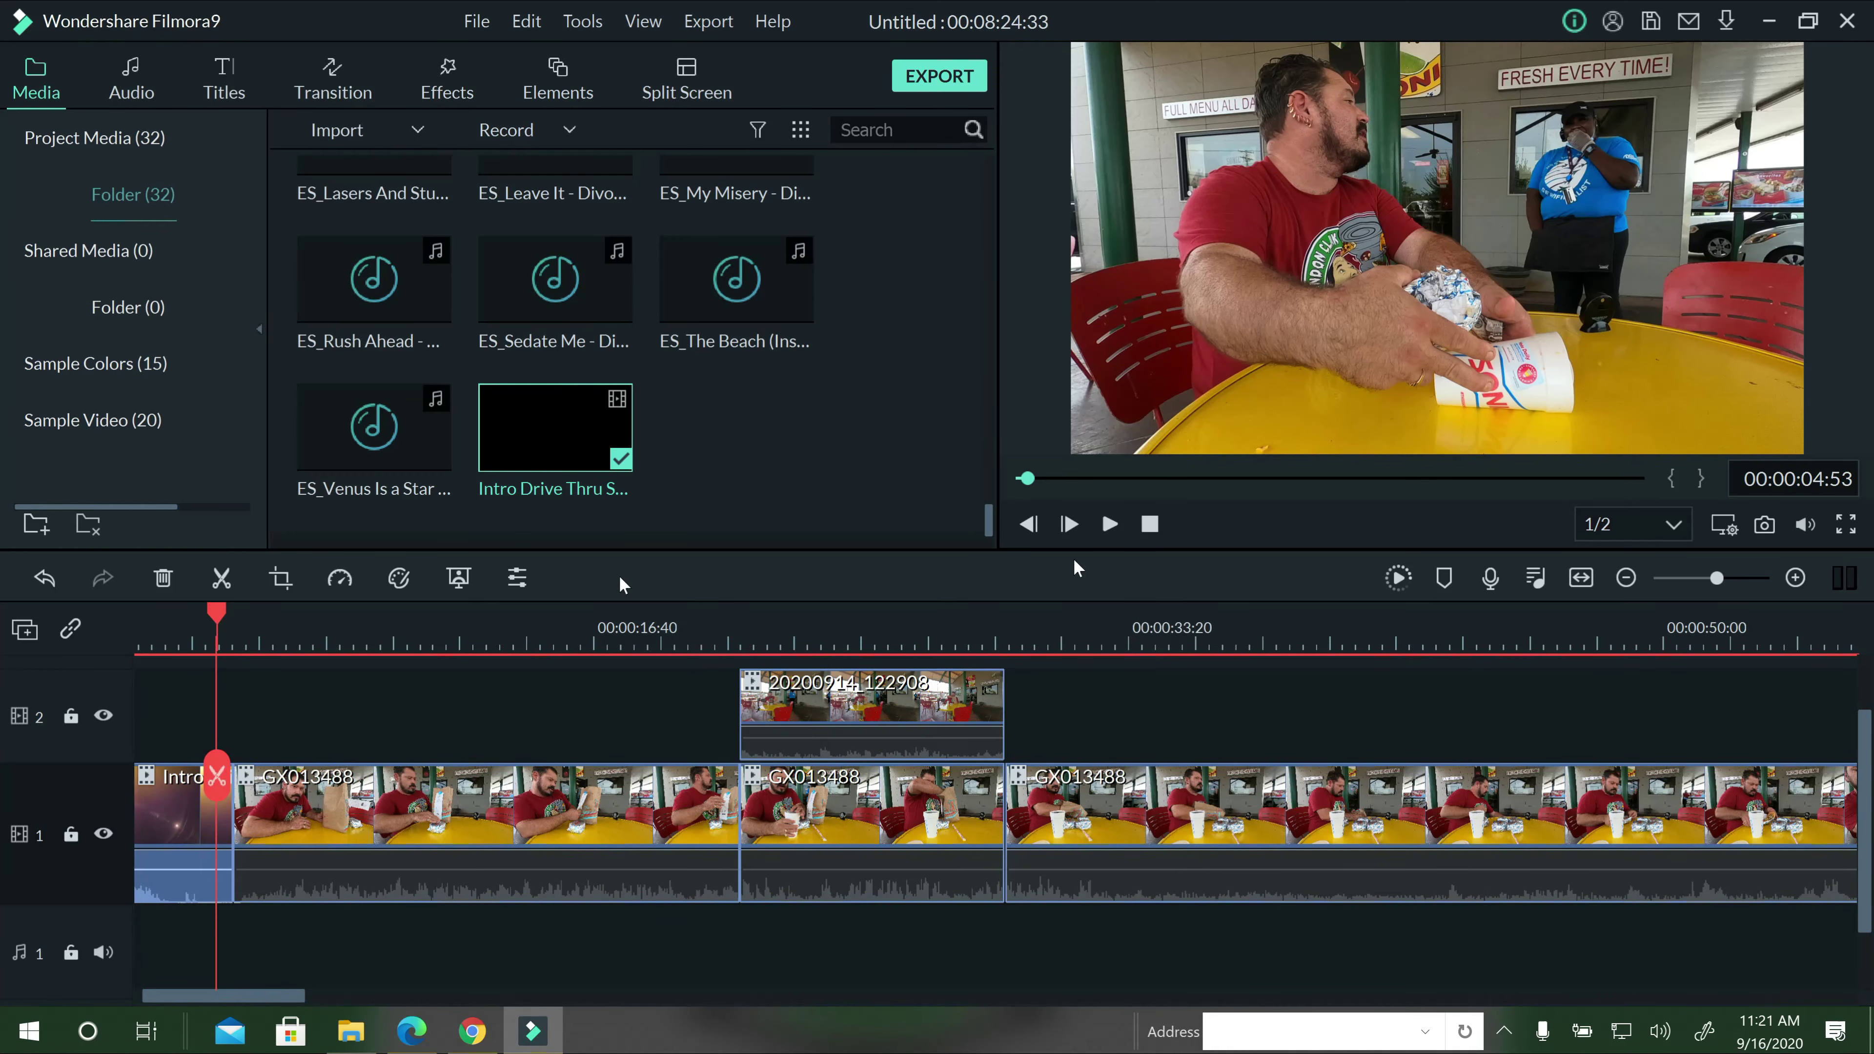
click(1112, 523)
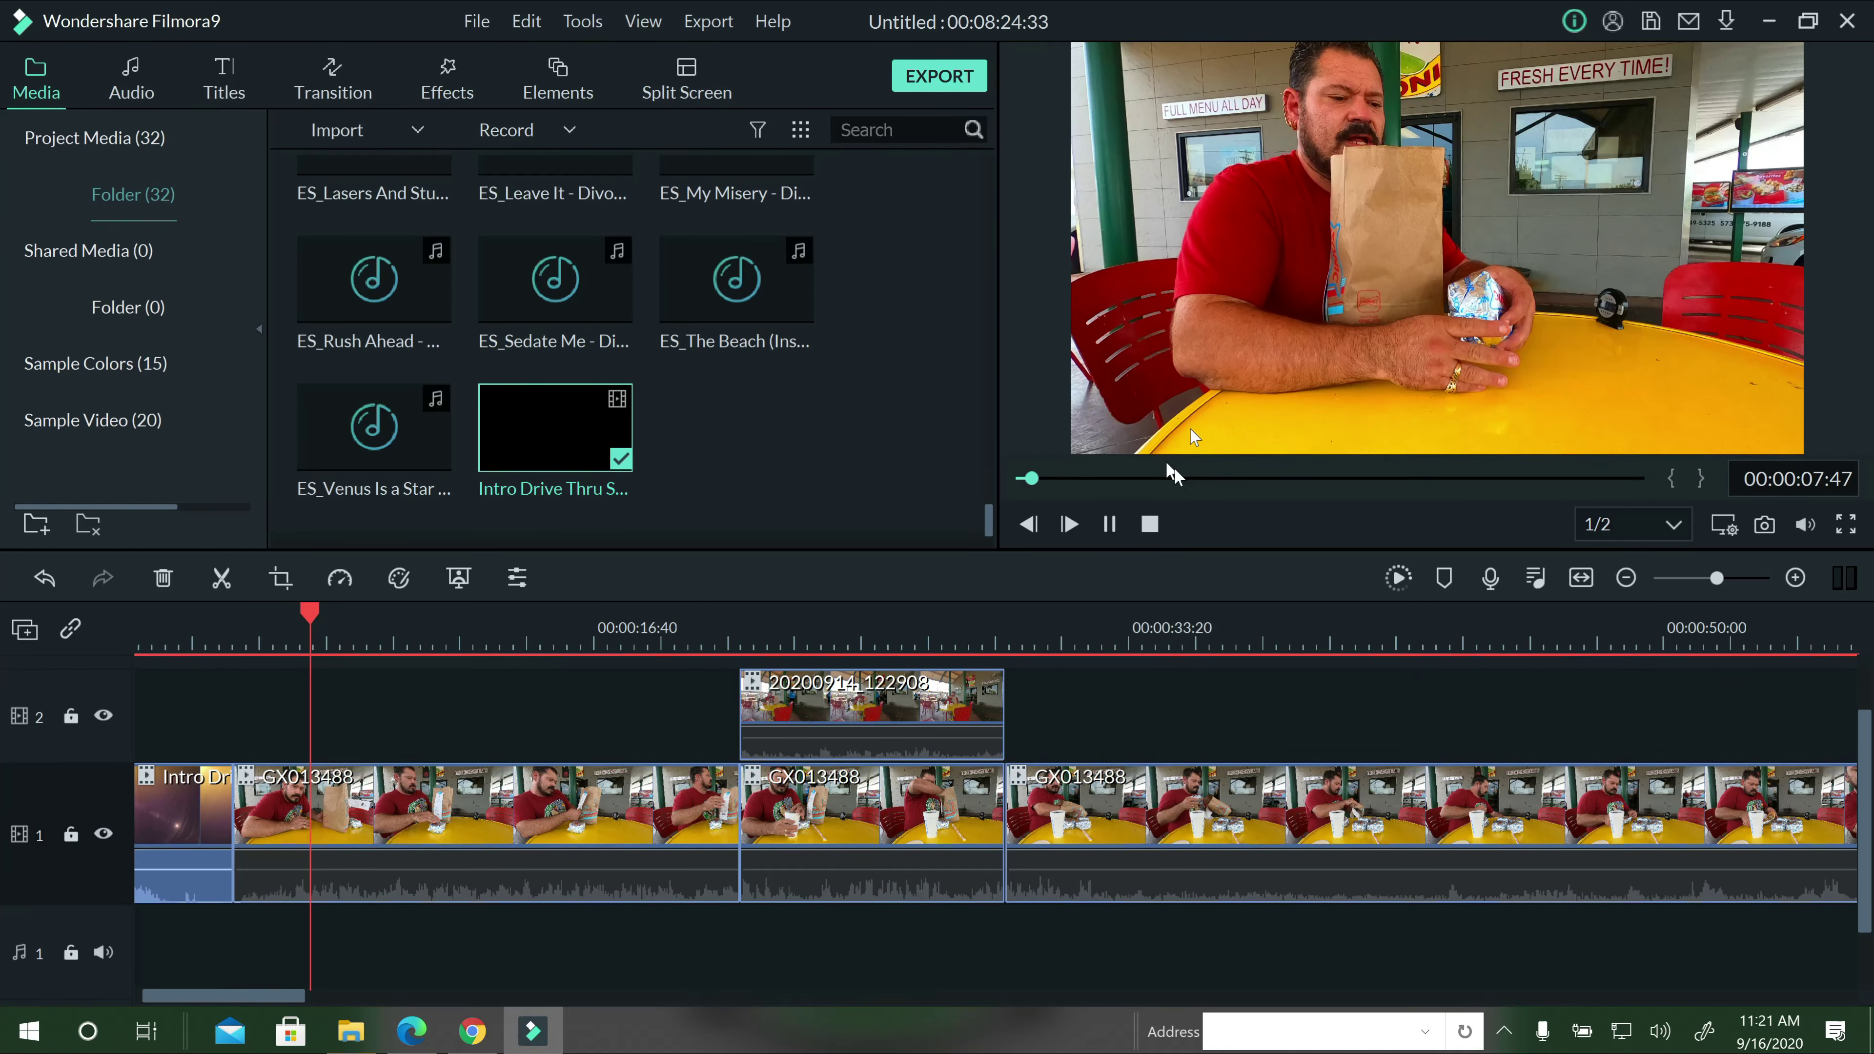
click(1109, 524)
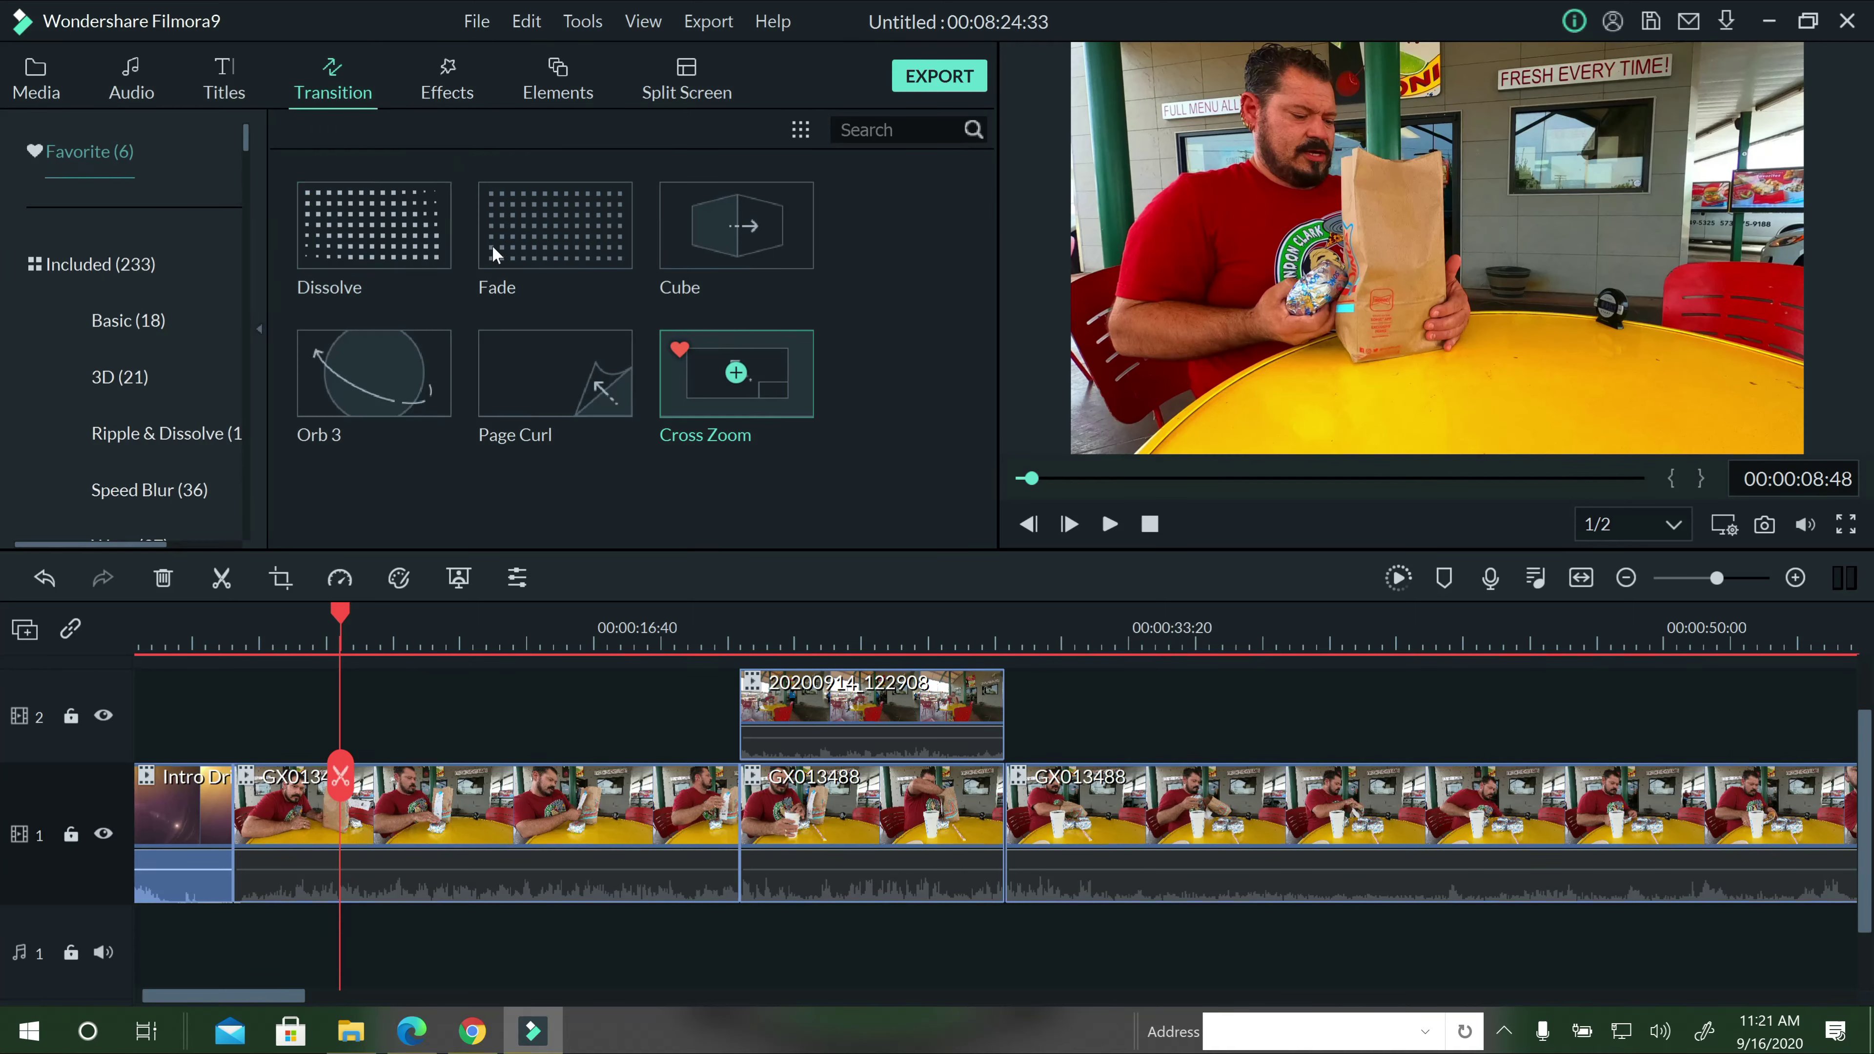
Add the Fade transition at the start of the first GX013488 clip, right after the intro, and play the cut.
drag(492, 245, 254, 831)
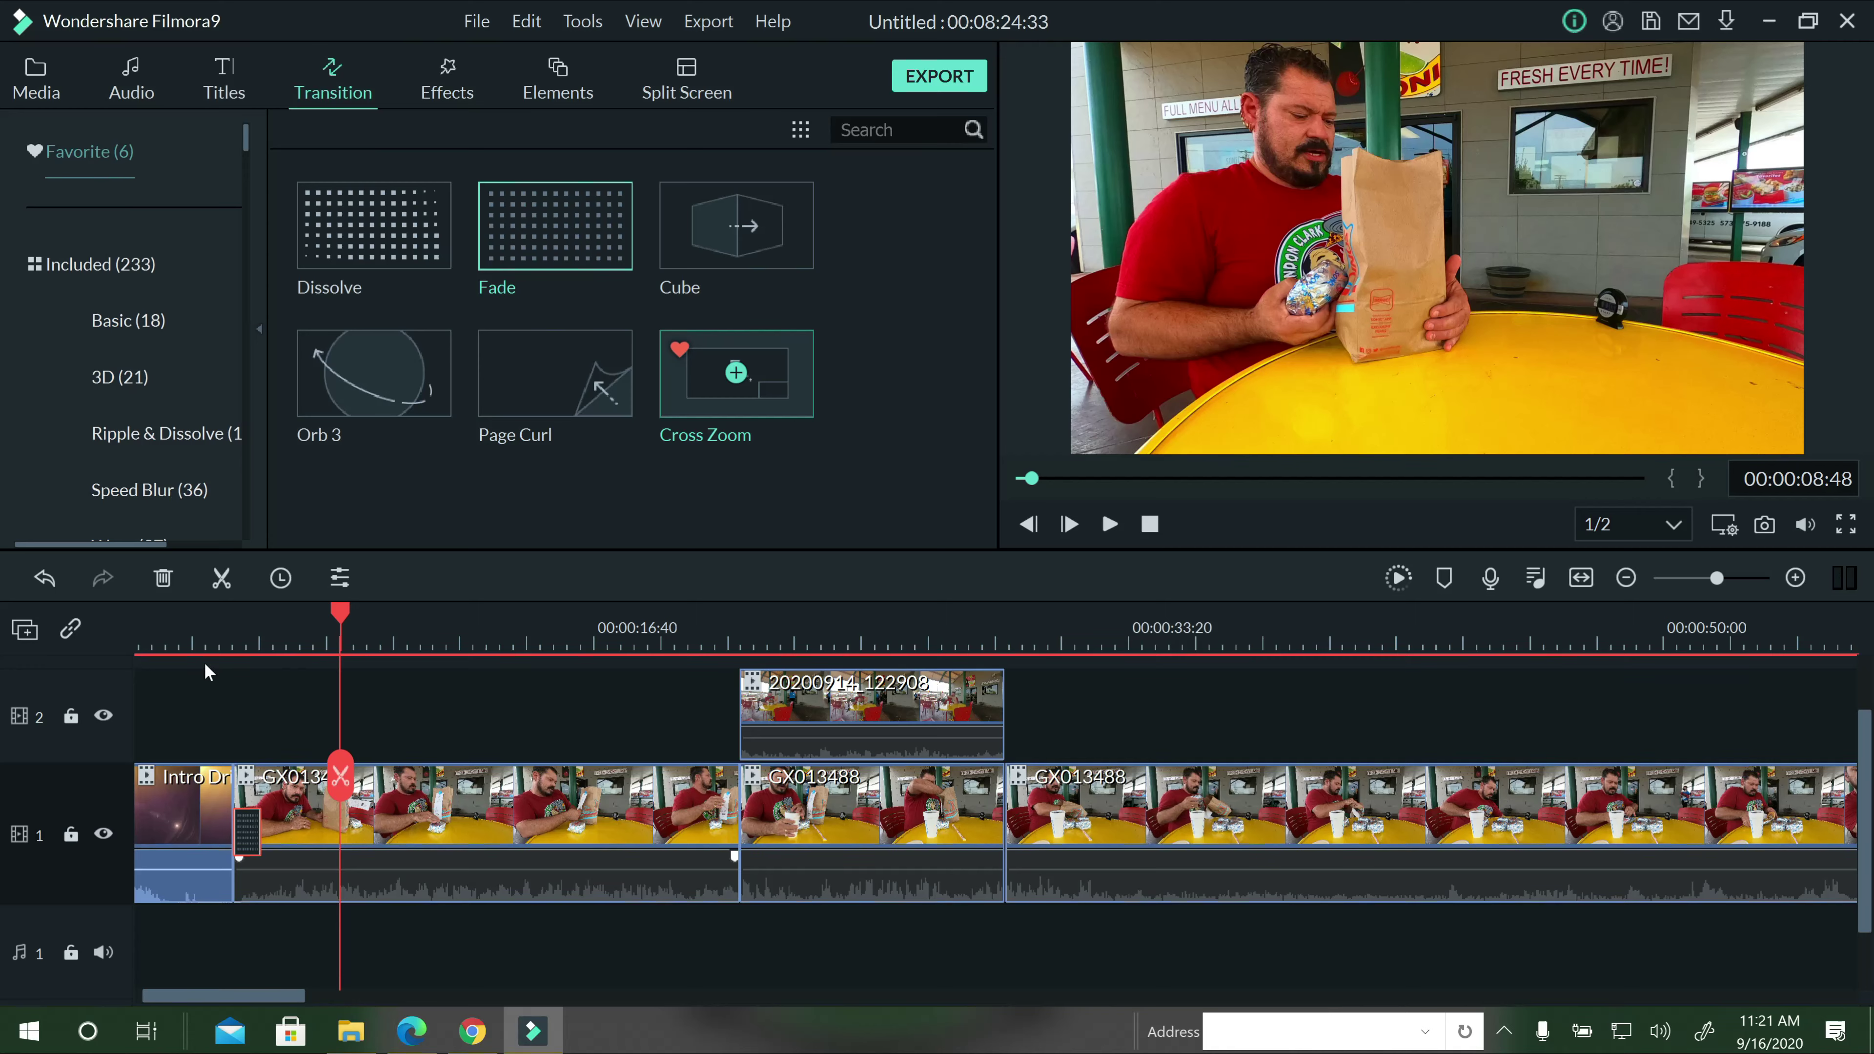
click(226, 630)
click(1109, 524)
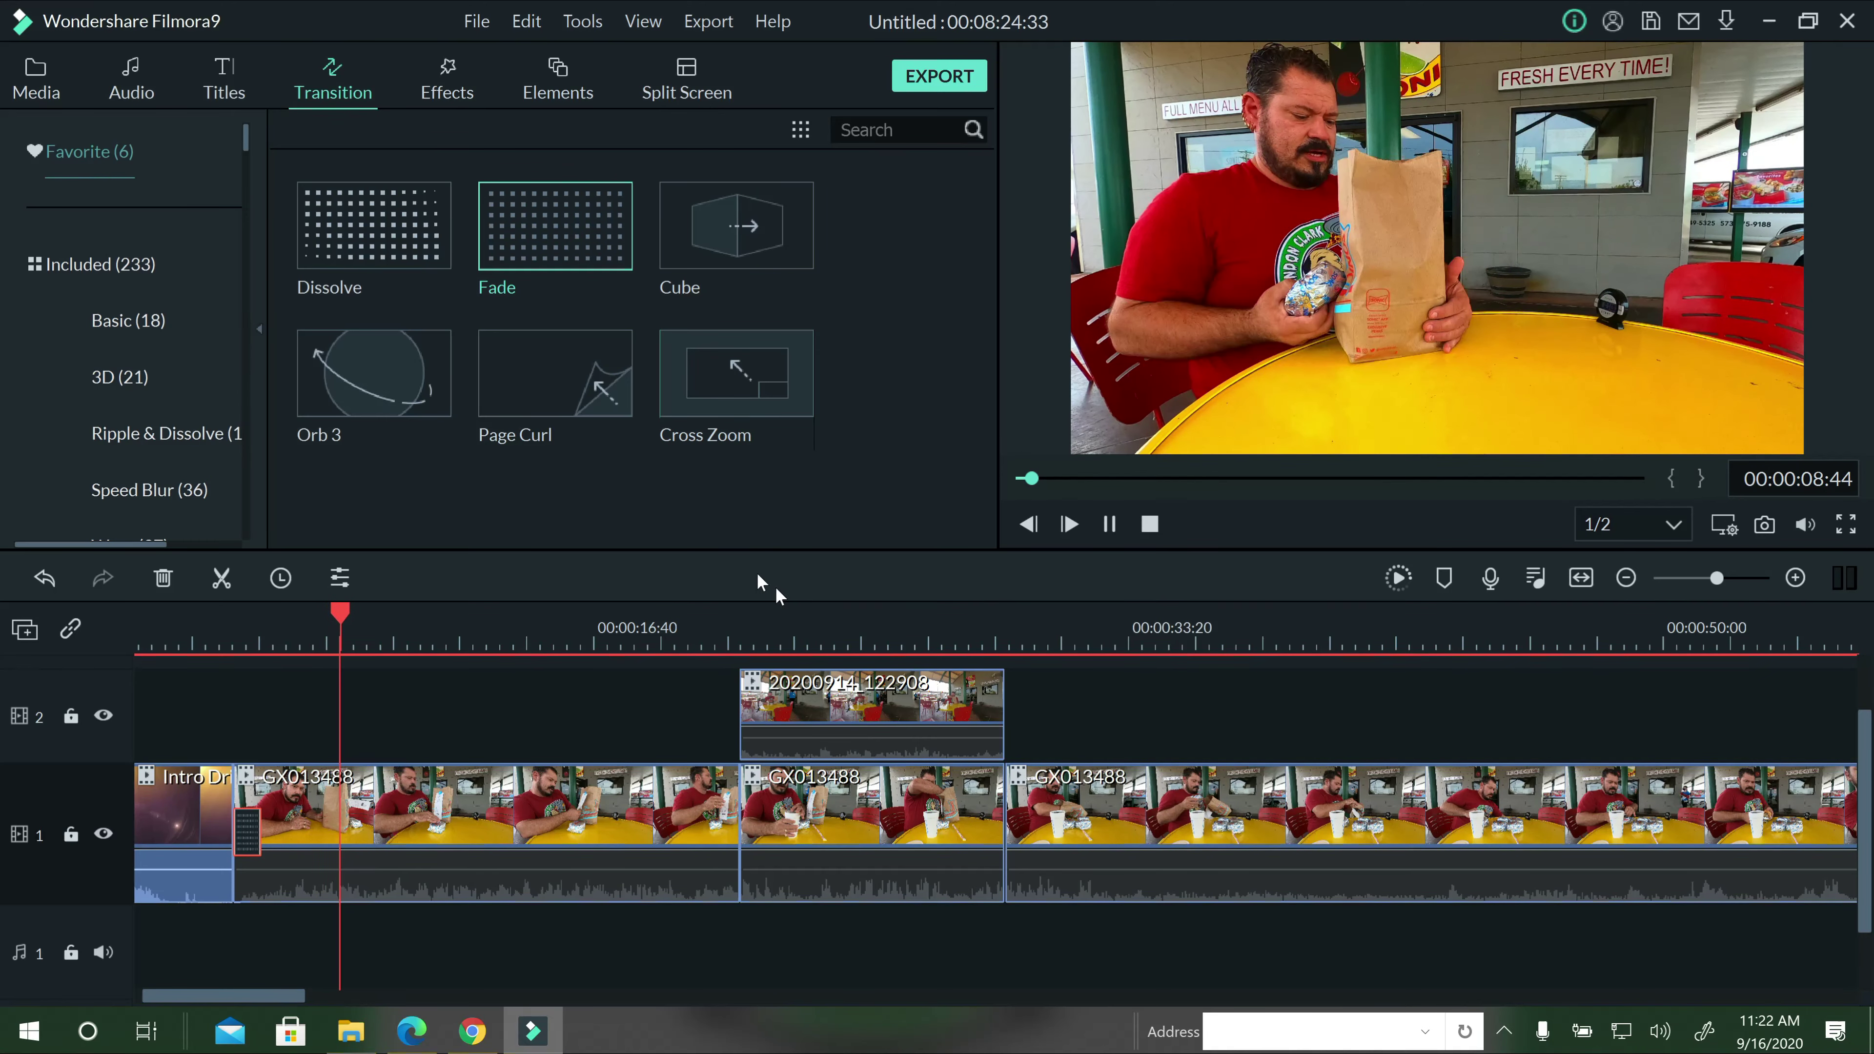
Play the switches to both 20200914_122908 clips on track 2 to check the angle changes.
scroll(769, 612, down, 1)
click(621, 616)
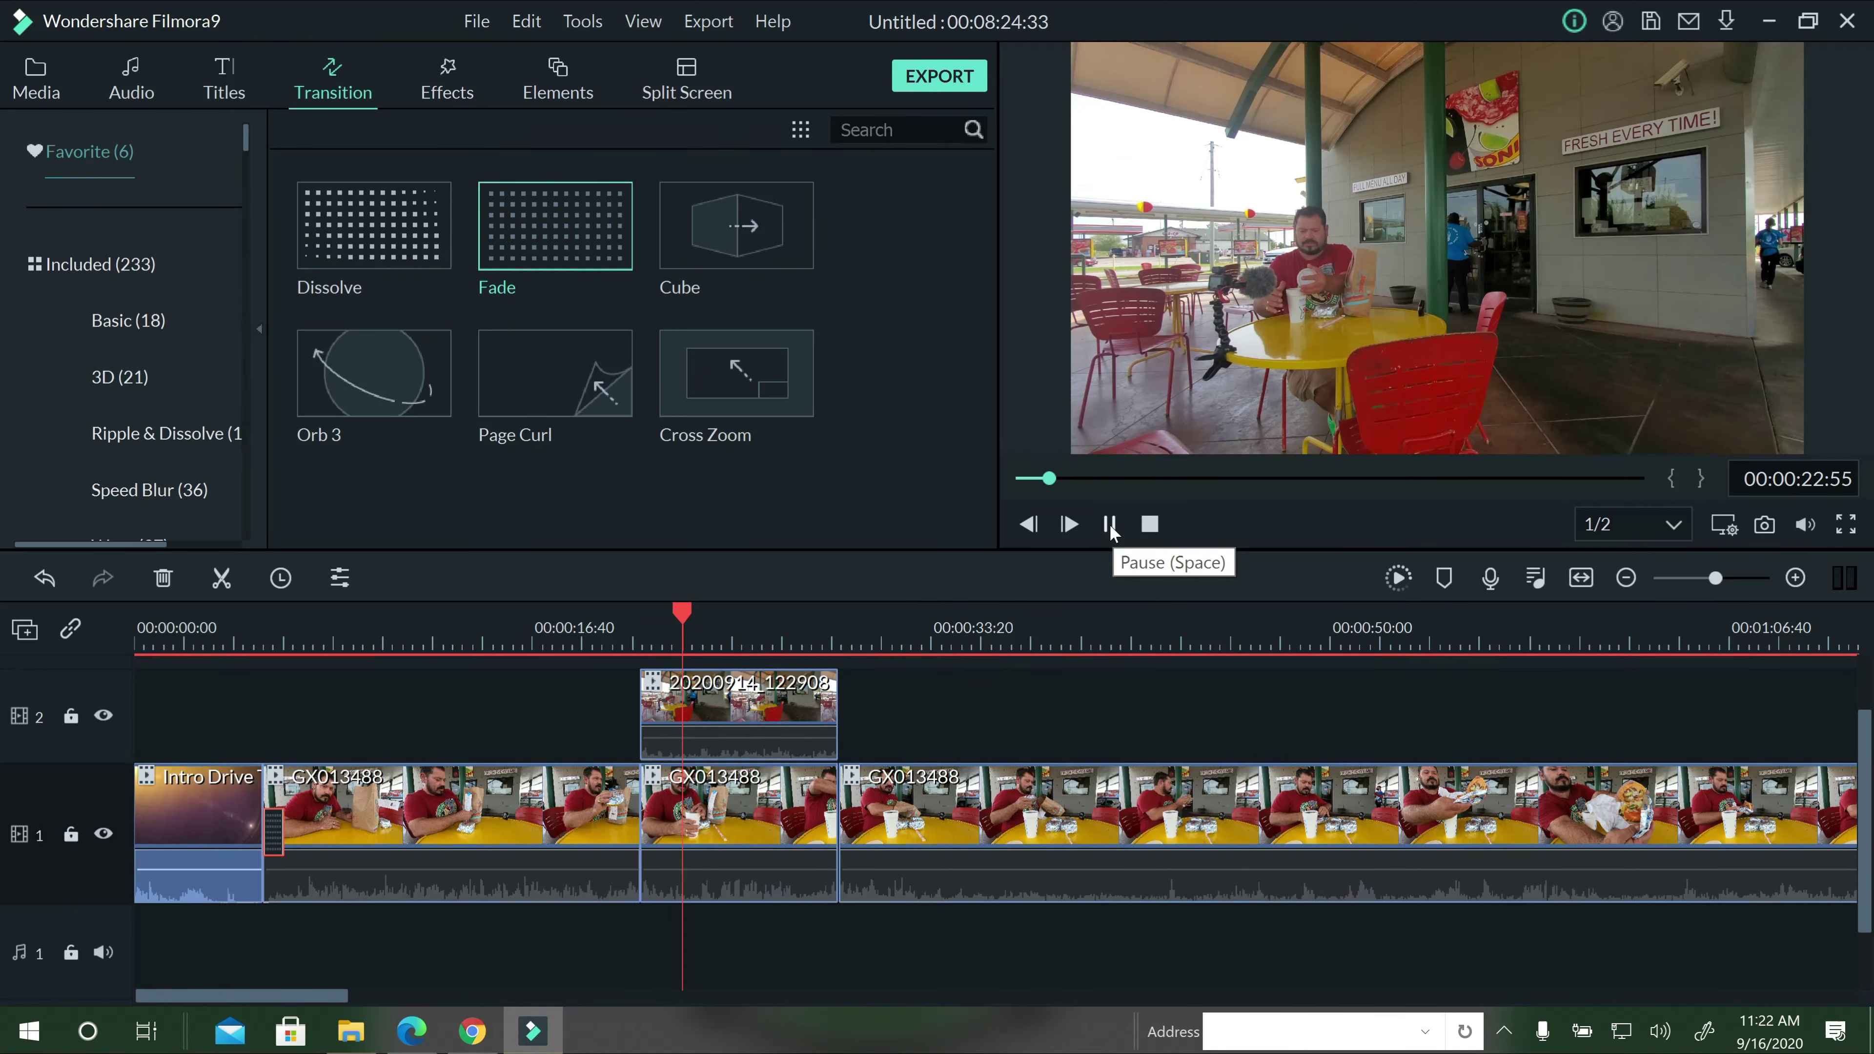
scroll(652, 606, down, 1)
scroll(685, 608, down, 1)
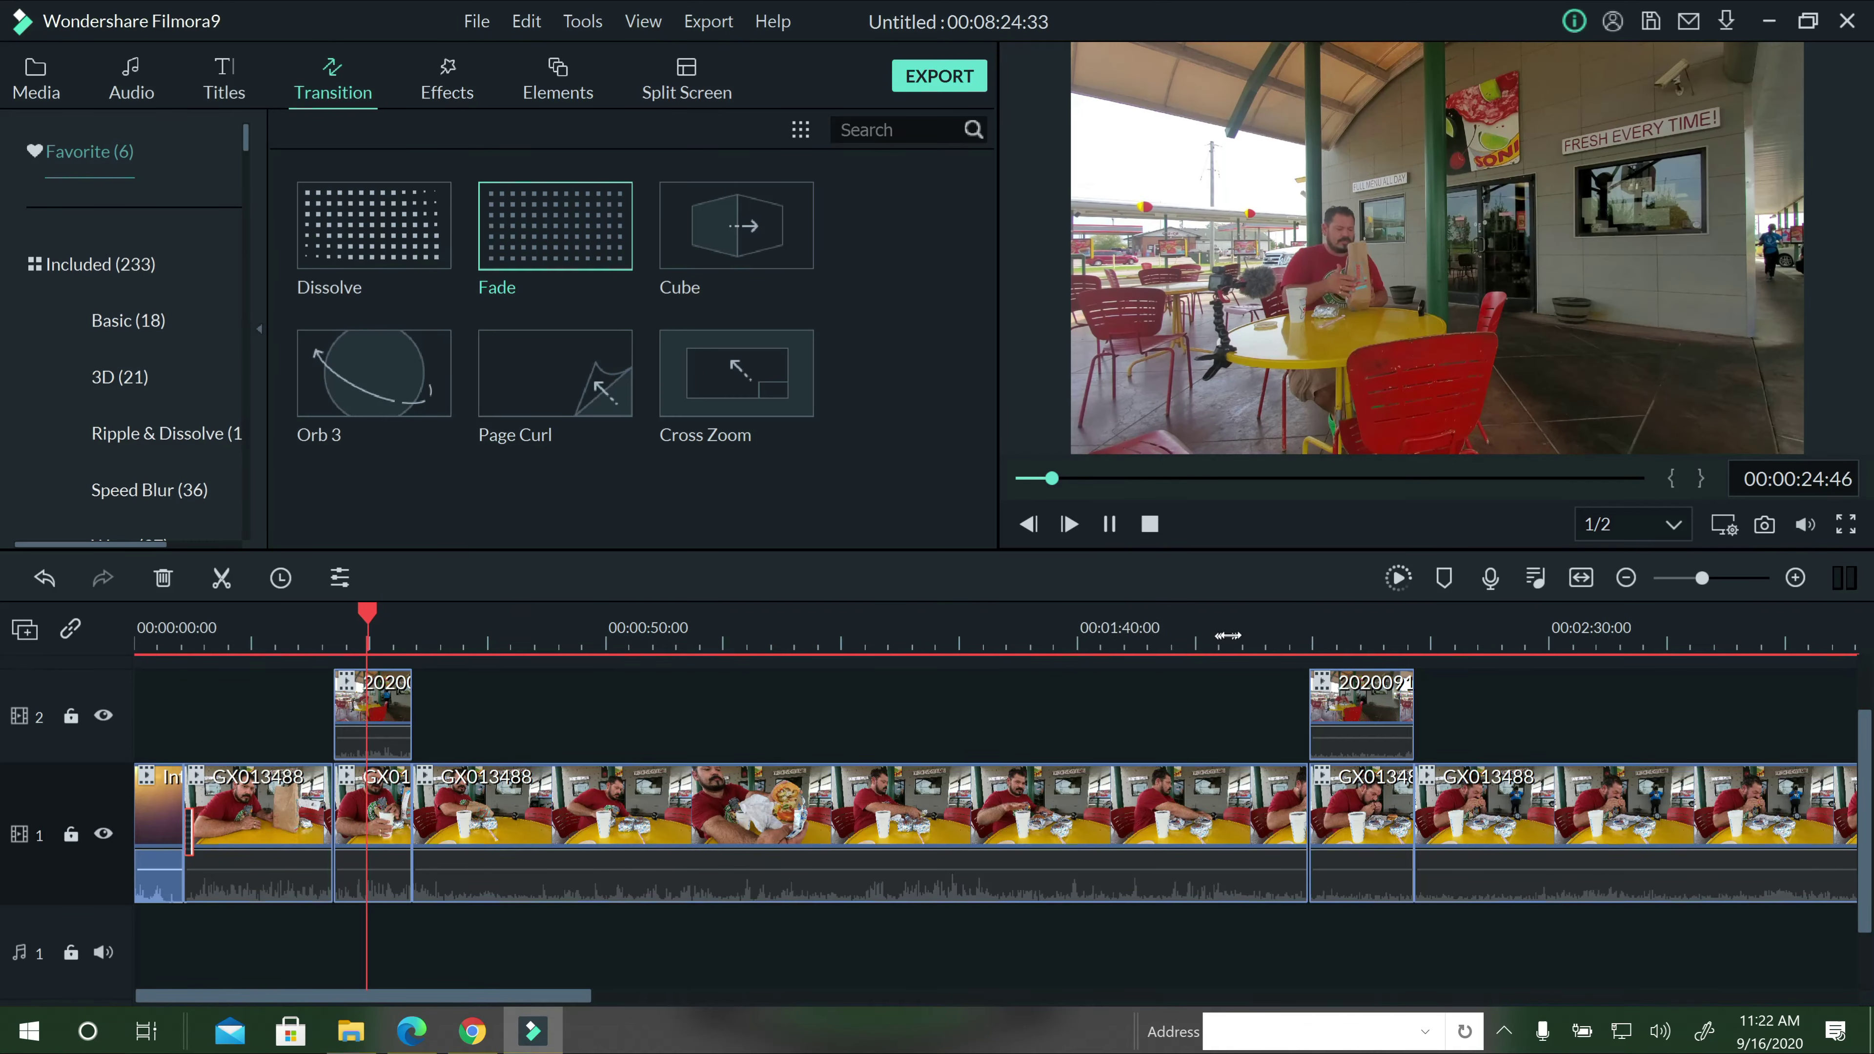
click(1296, 616)
scroll(1020, 622, down, 1)
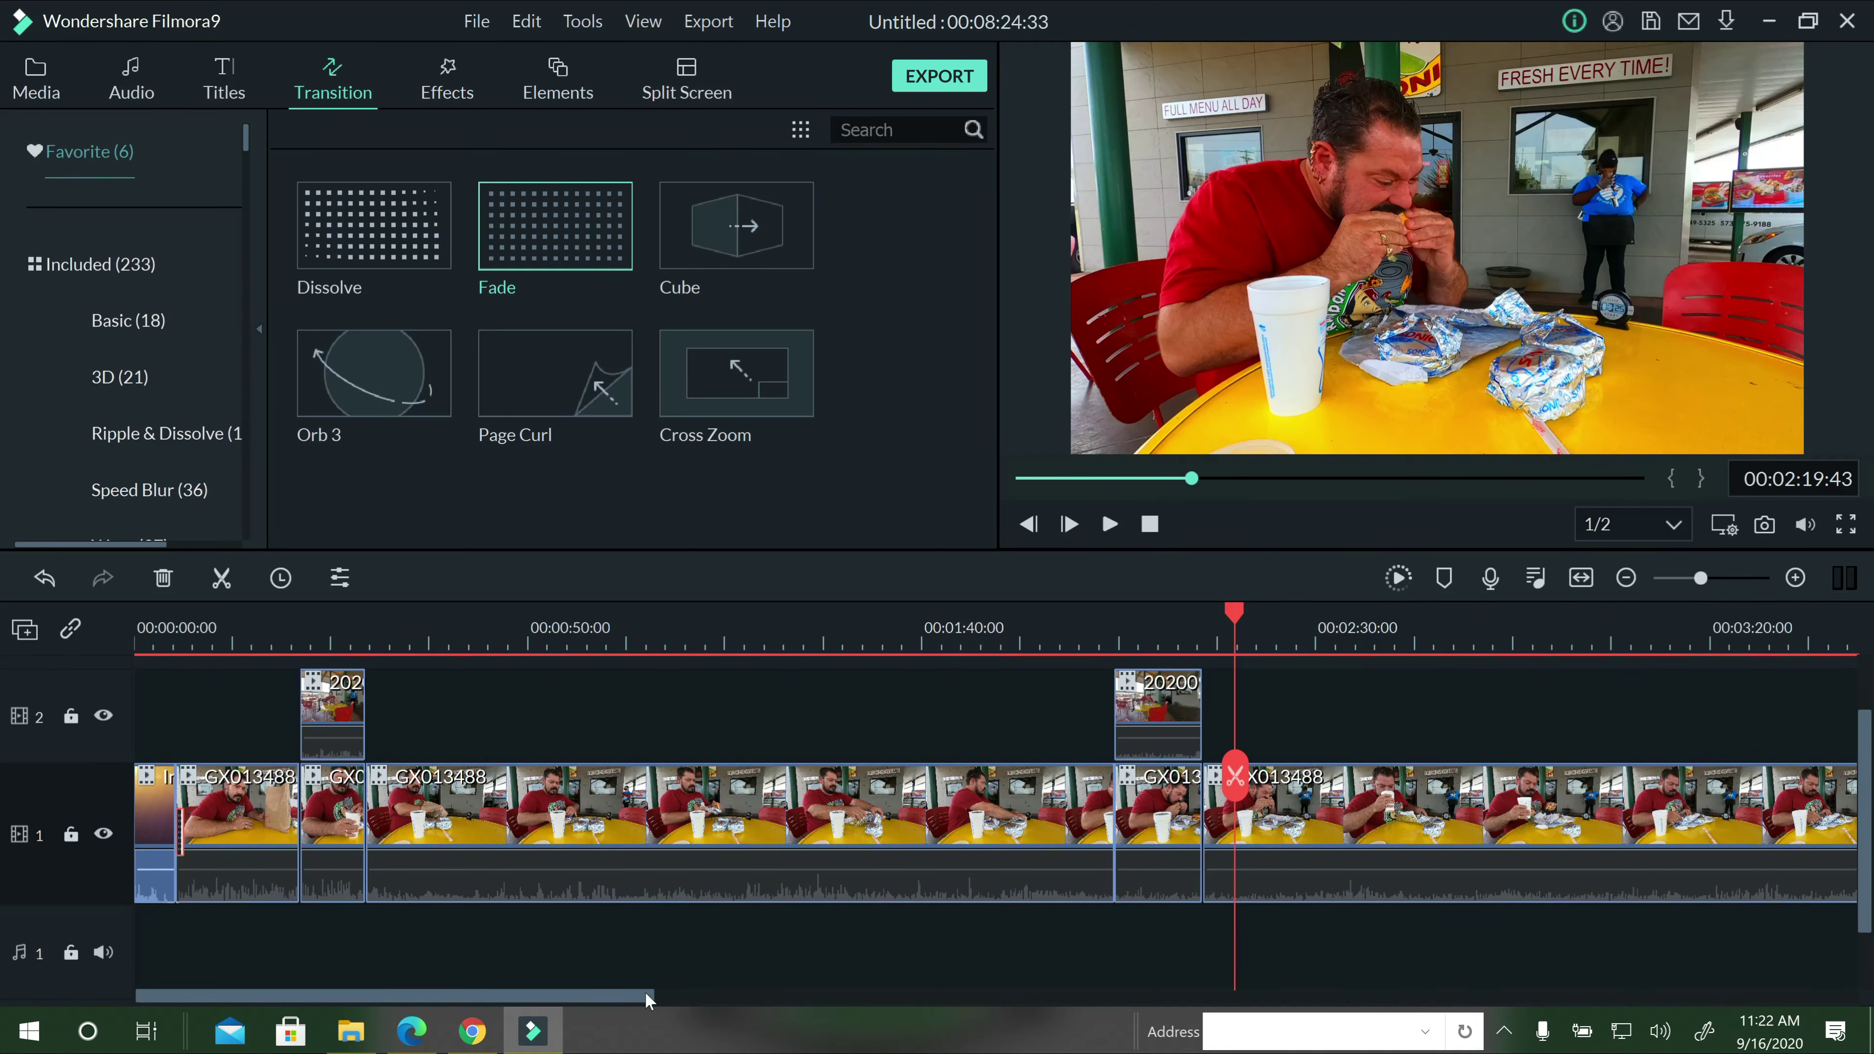
Place the Crowd Laughing Sound Effects clip from the project media on track 2 at 00:02:19:43.
scroll(663, 1000, right, 2)
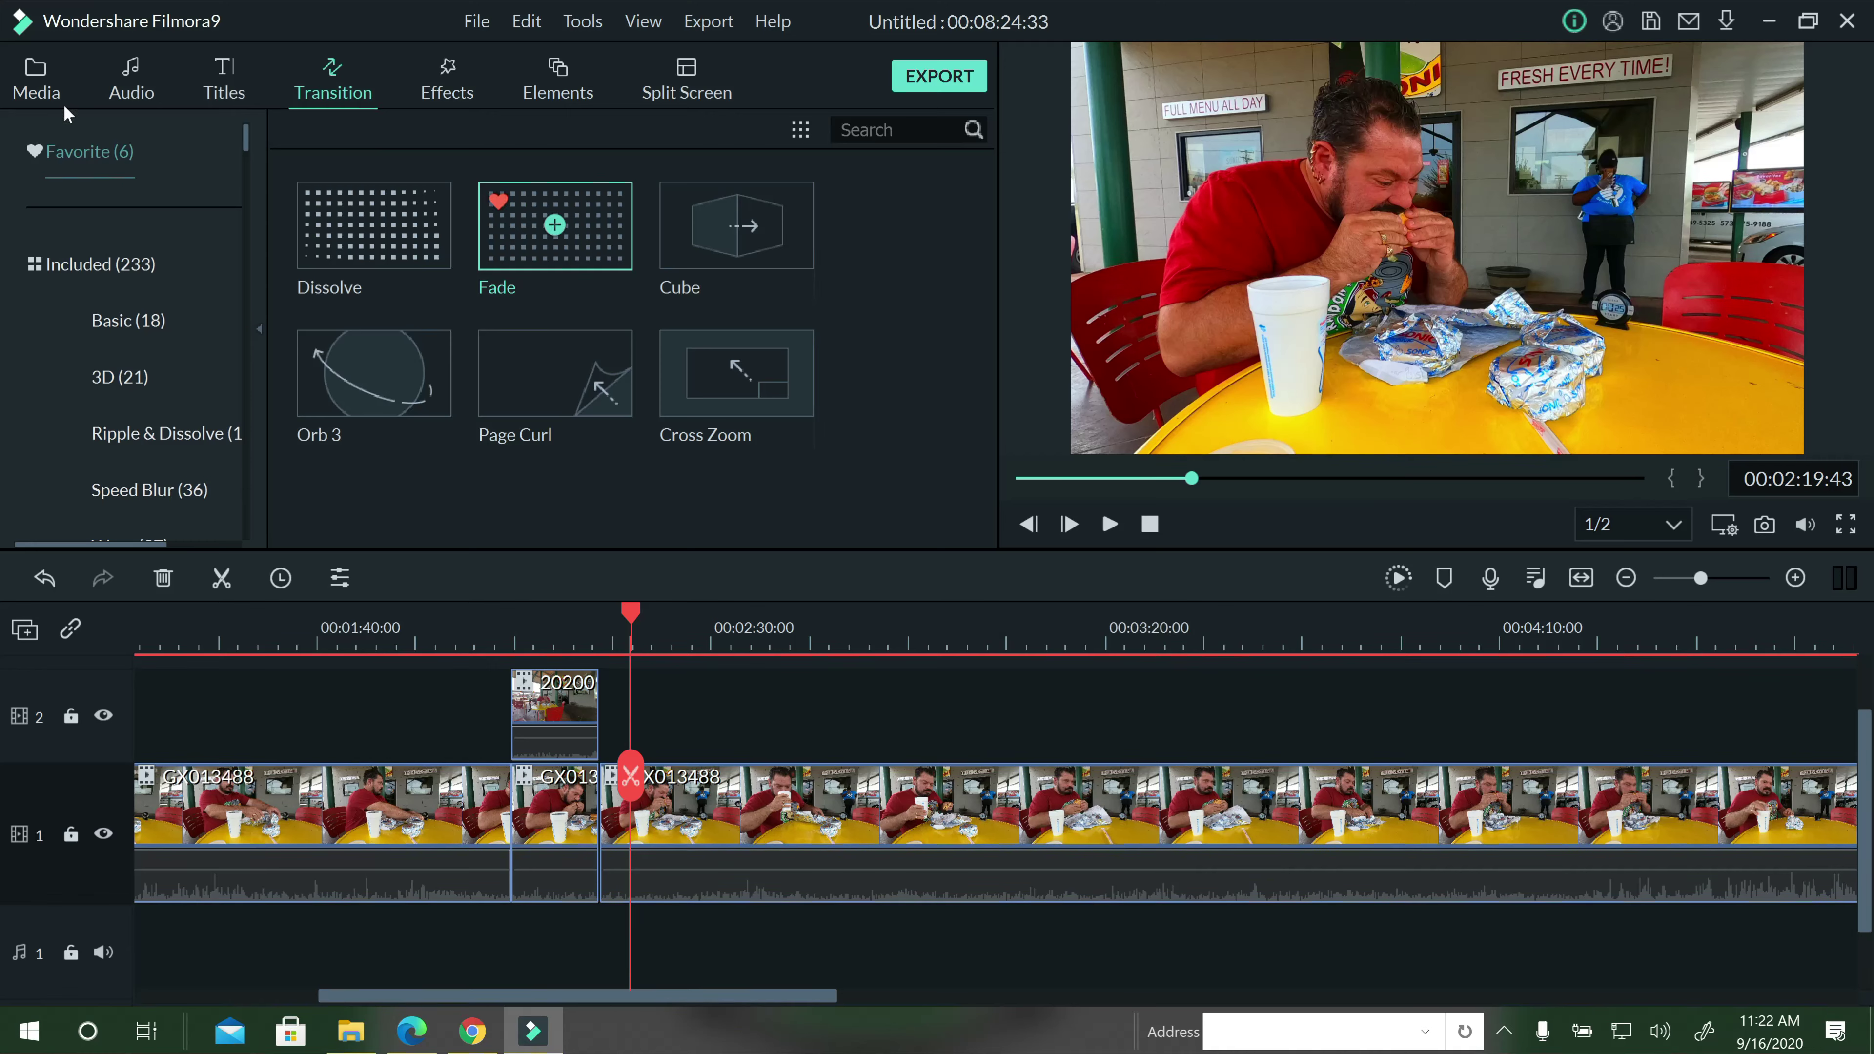
click(47, 70)
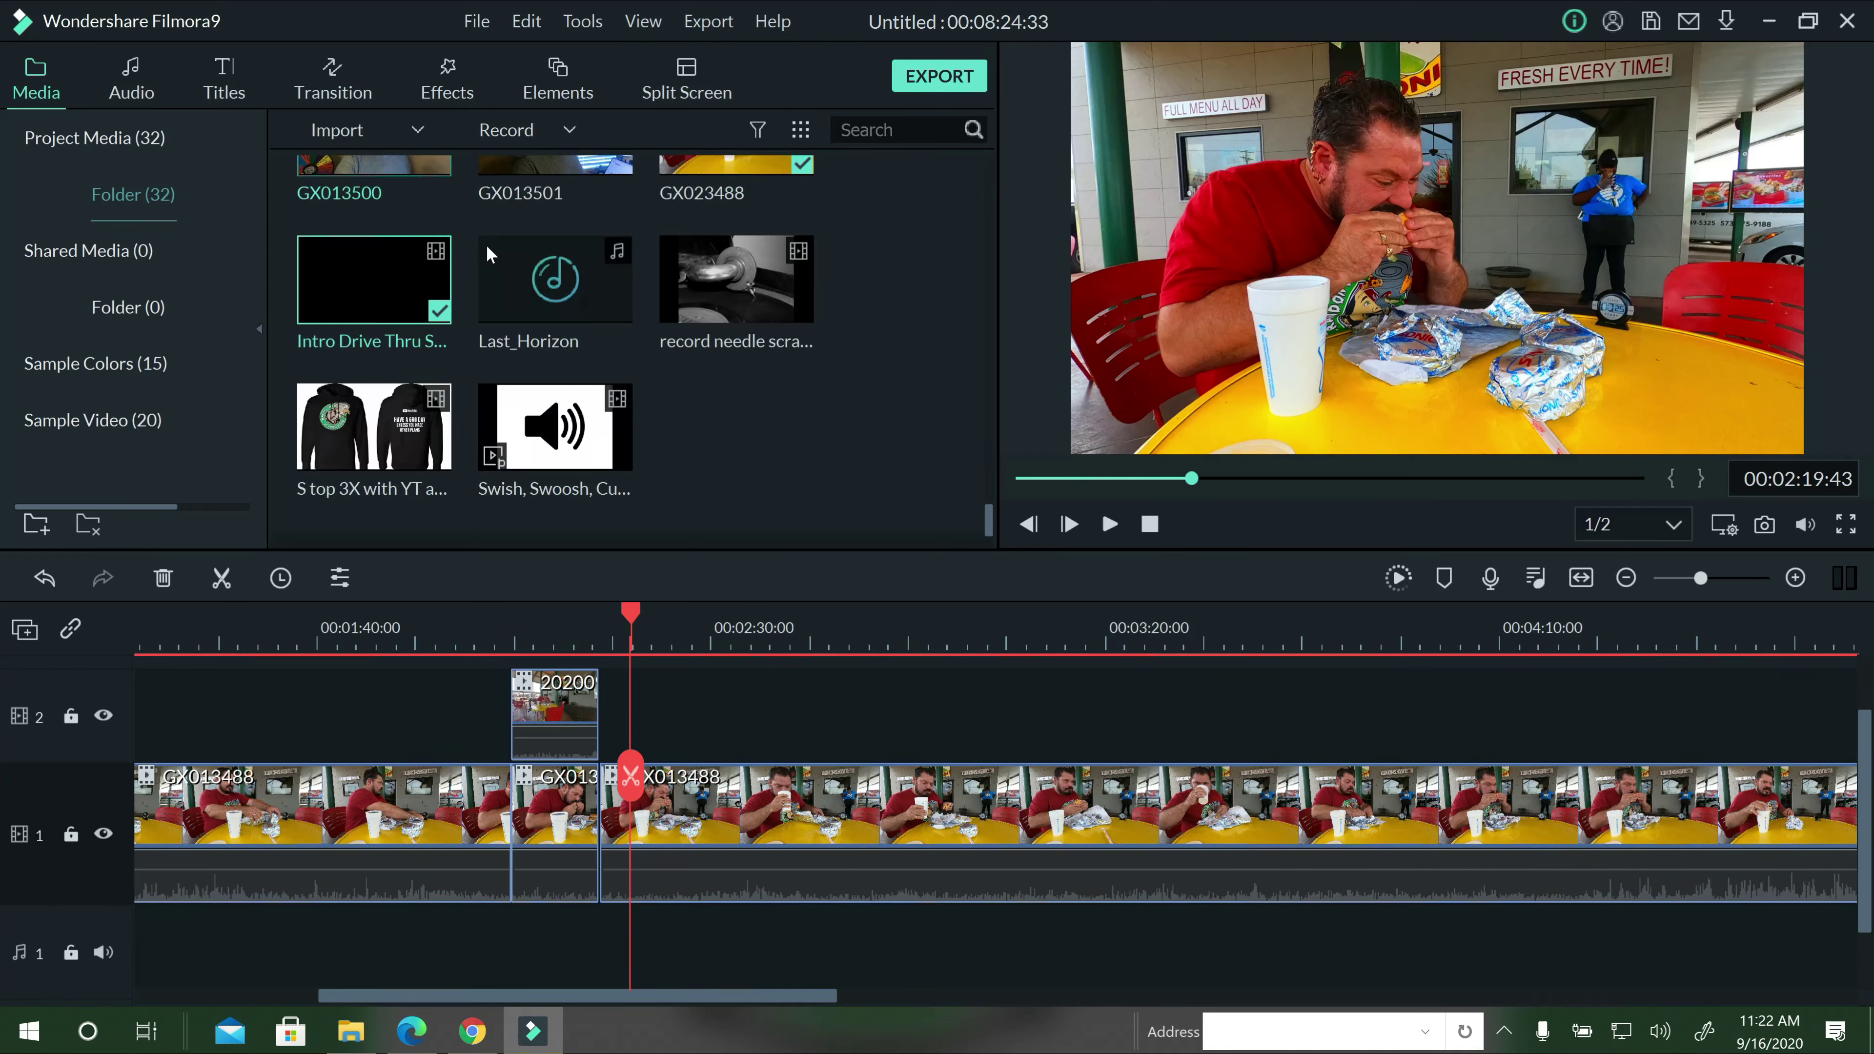
scroll(578, 375, up, 3)
scroll(578, 375, up, 5)
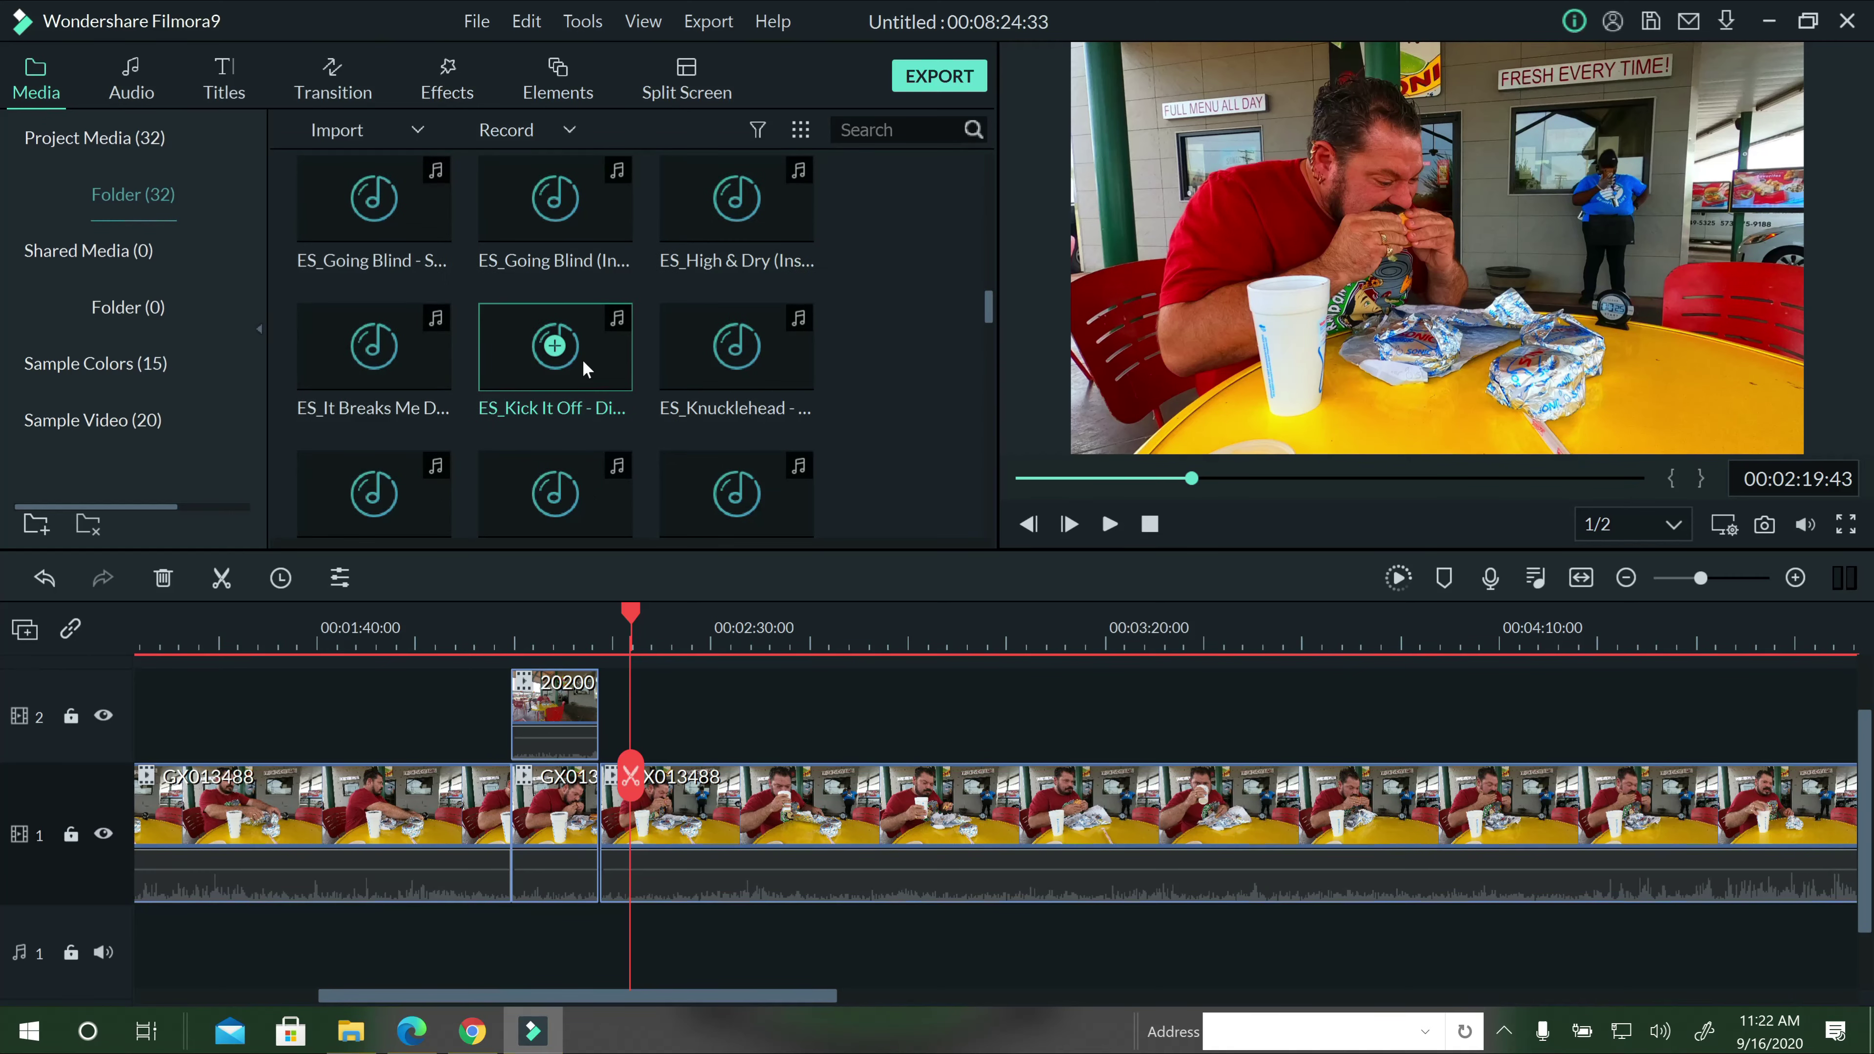
drag(424, 415, 642, 741)
drag(678, 651, 658, 626)
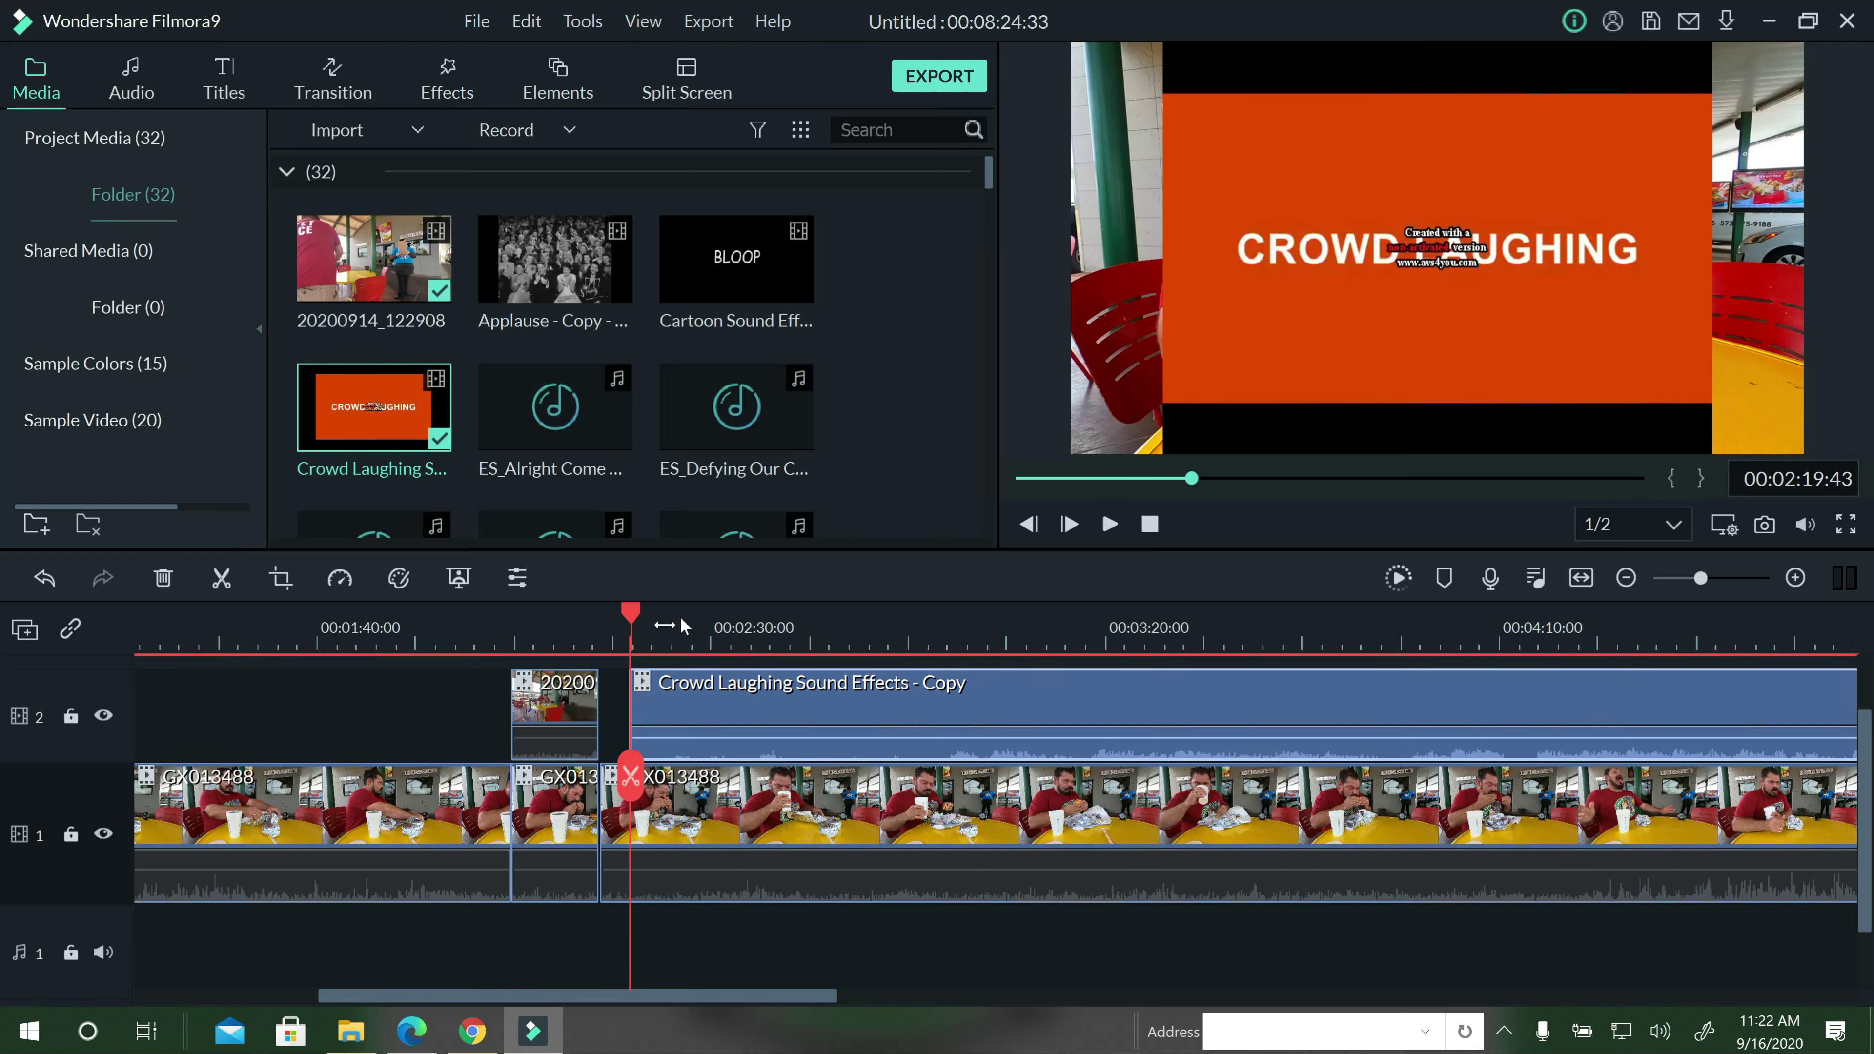
Split the Crowd Laughing clip at 00:02:38:44 and delete everything after the cut.
click(781, 627)
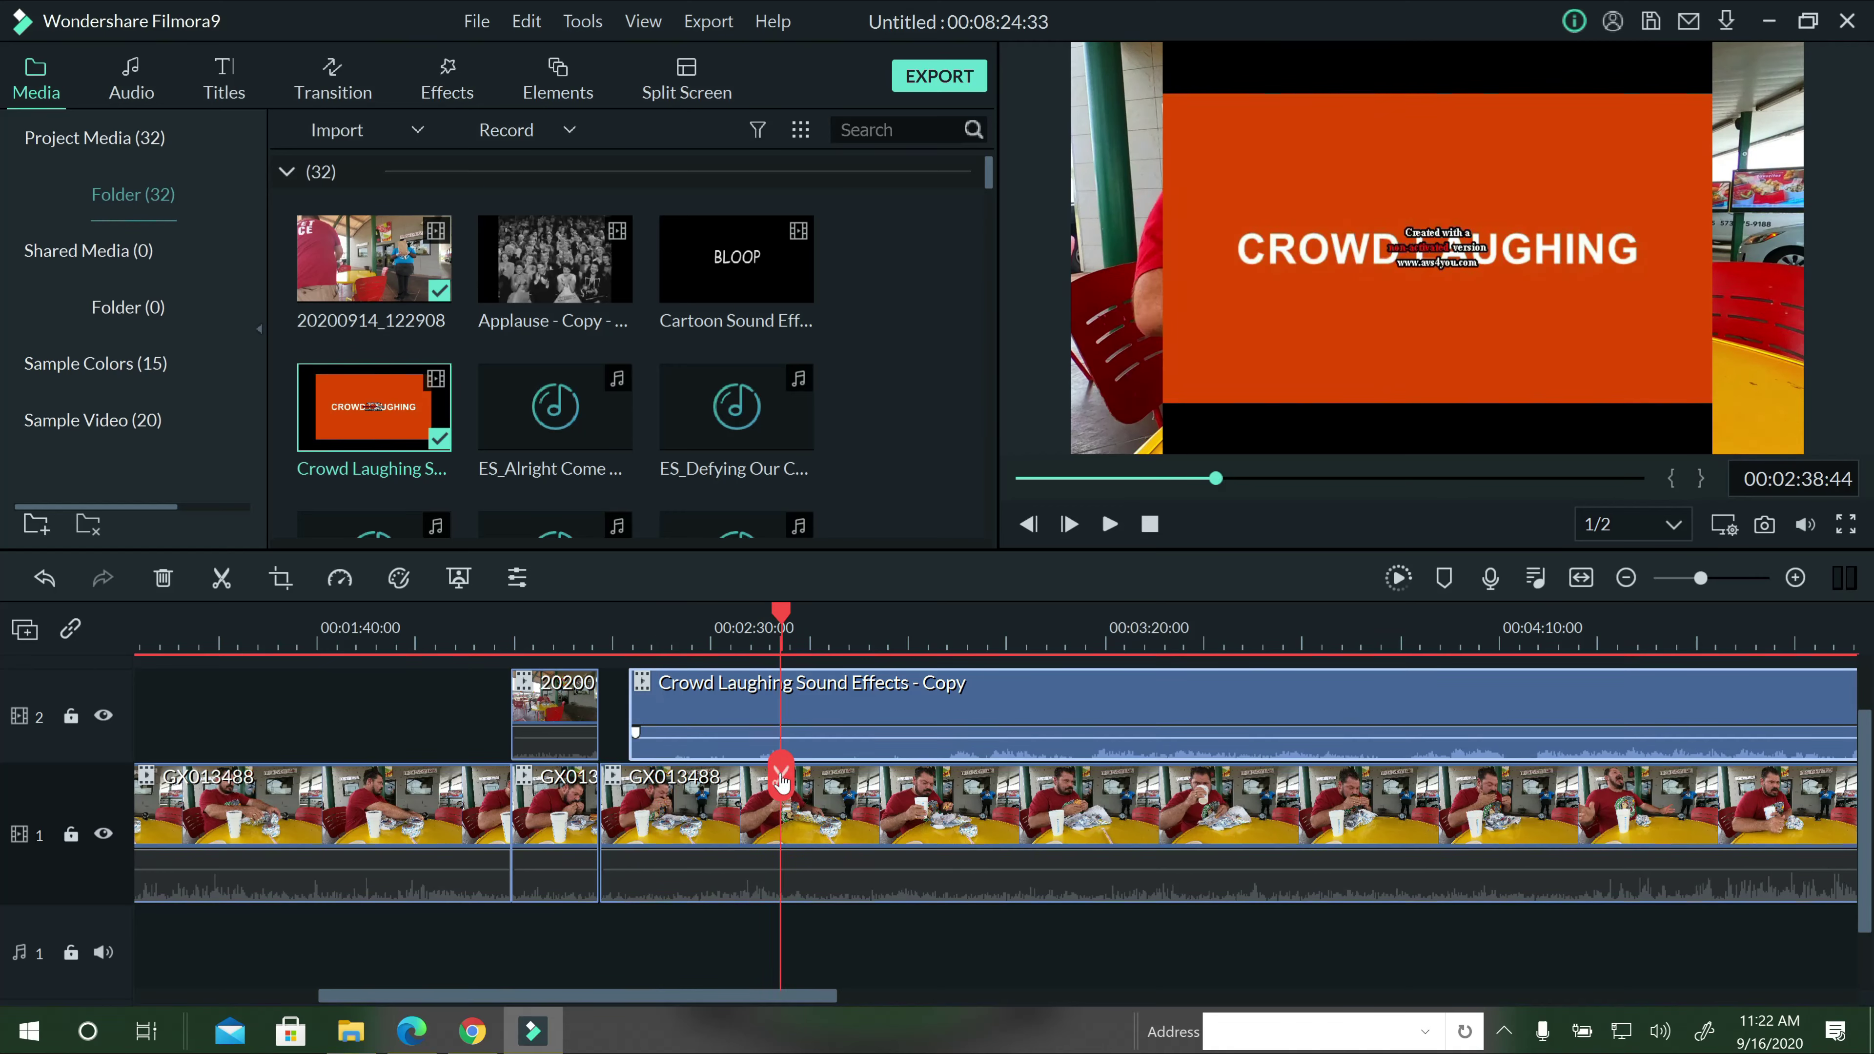
click(222, 578)
key(Delete)
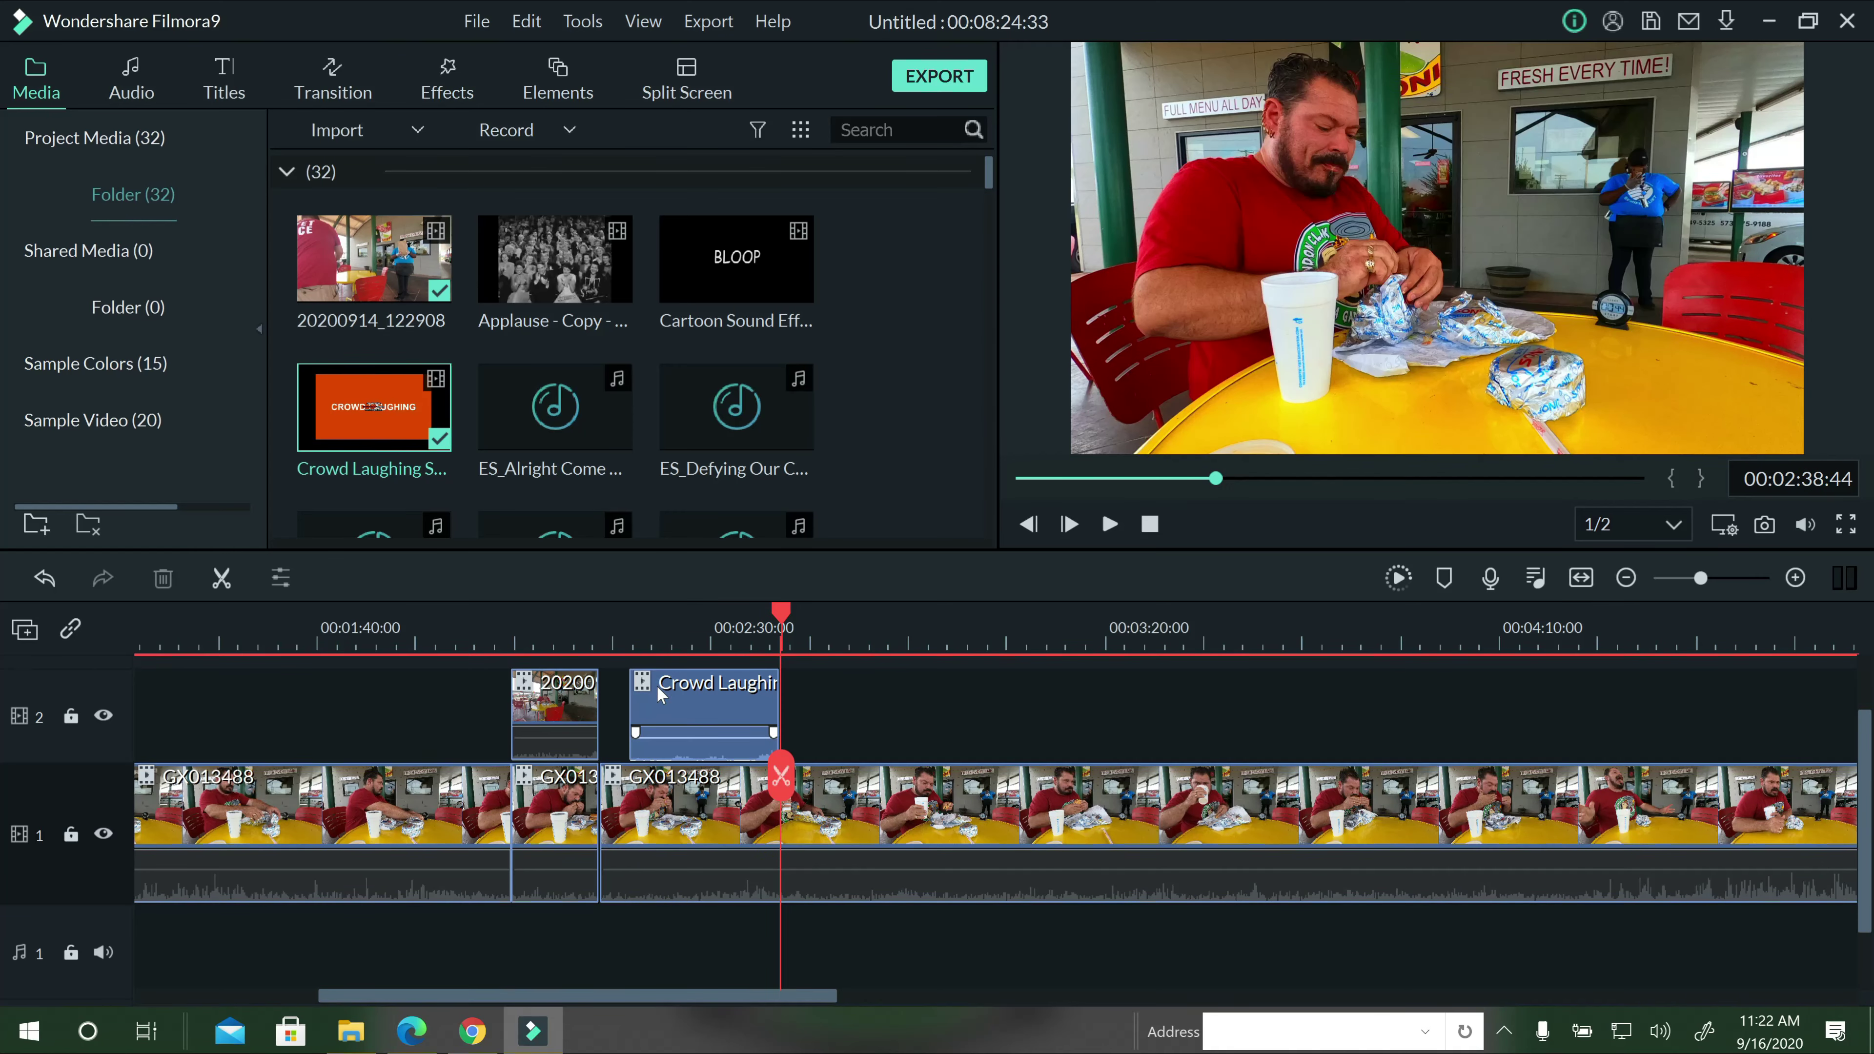
Open the Crowd Laughing clip's audio settings and lower its volume to about -13.
click(665, 689)
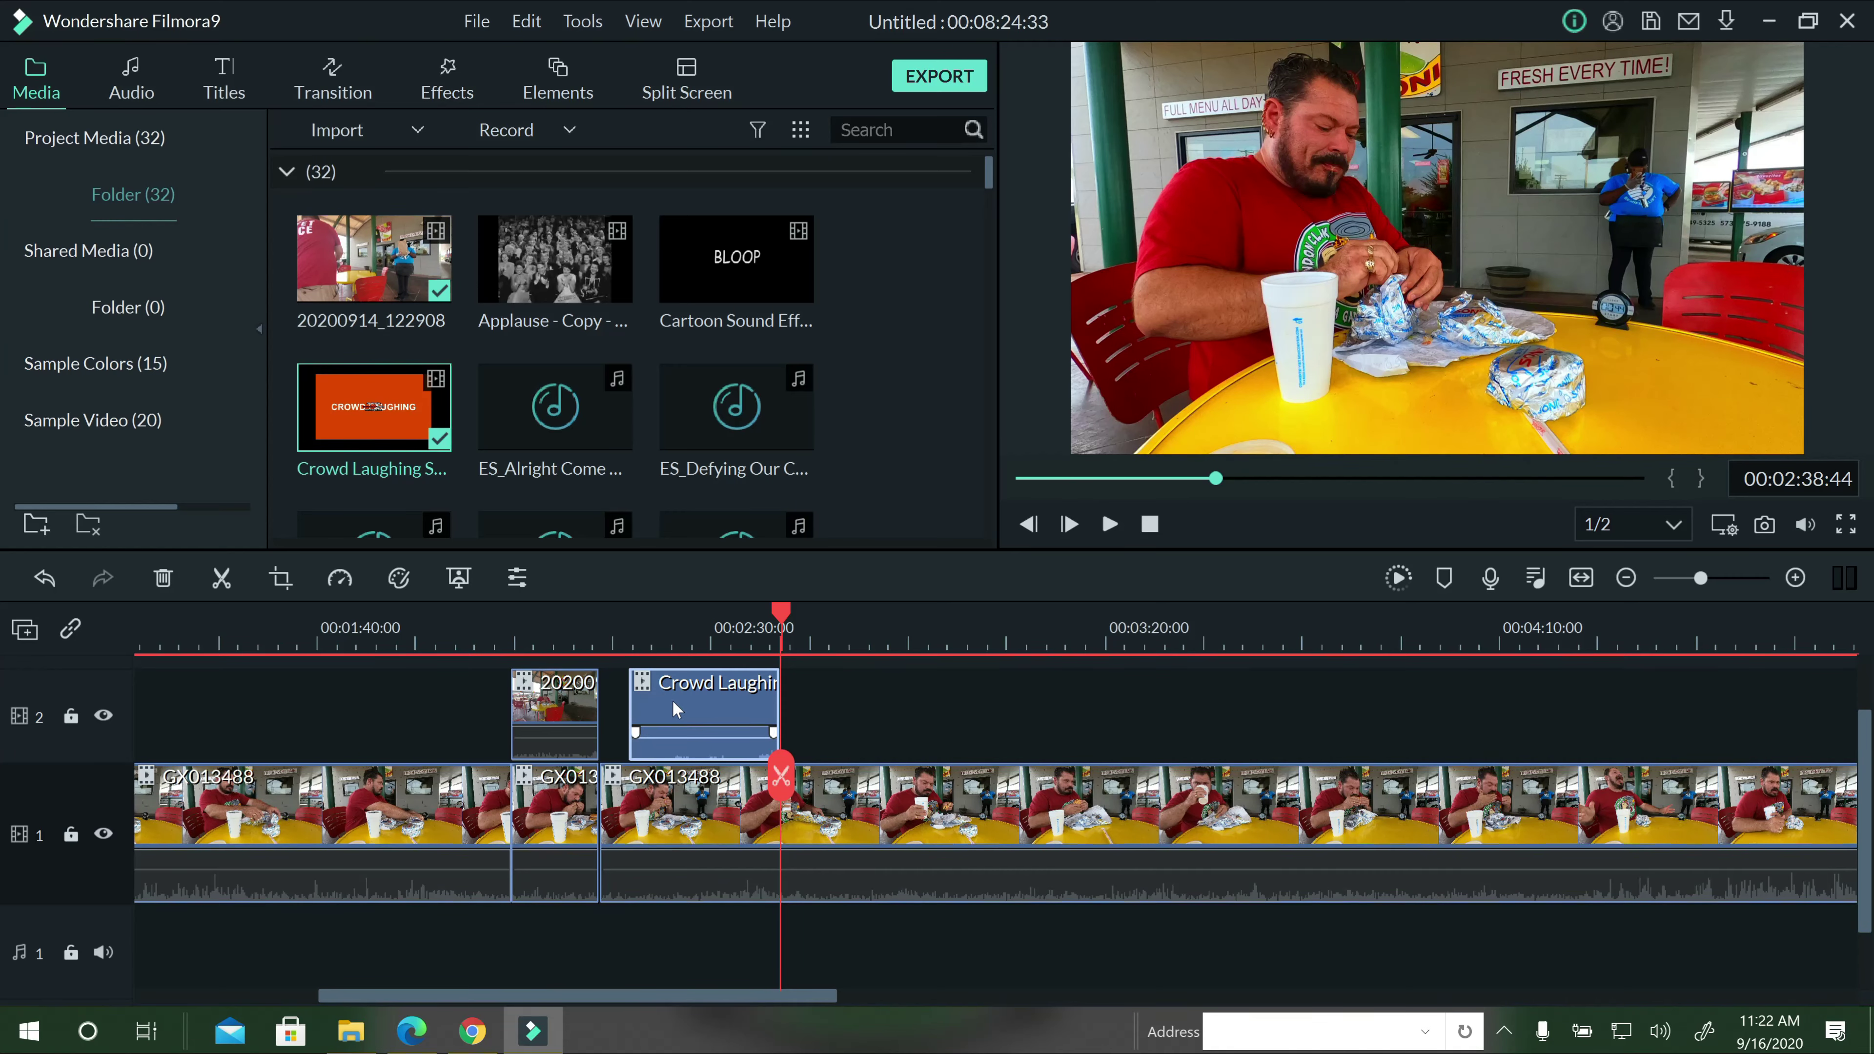
double_click(673, 702)
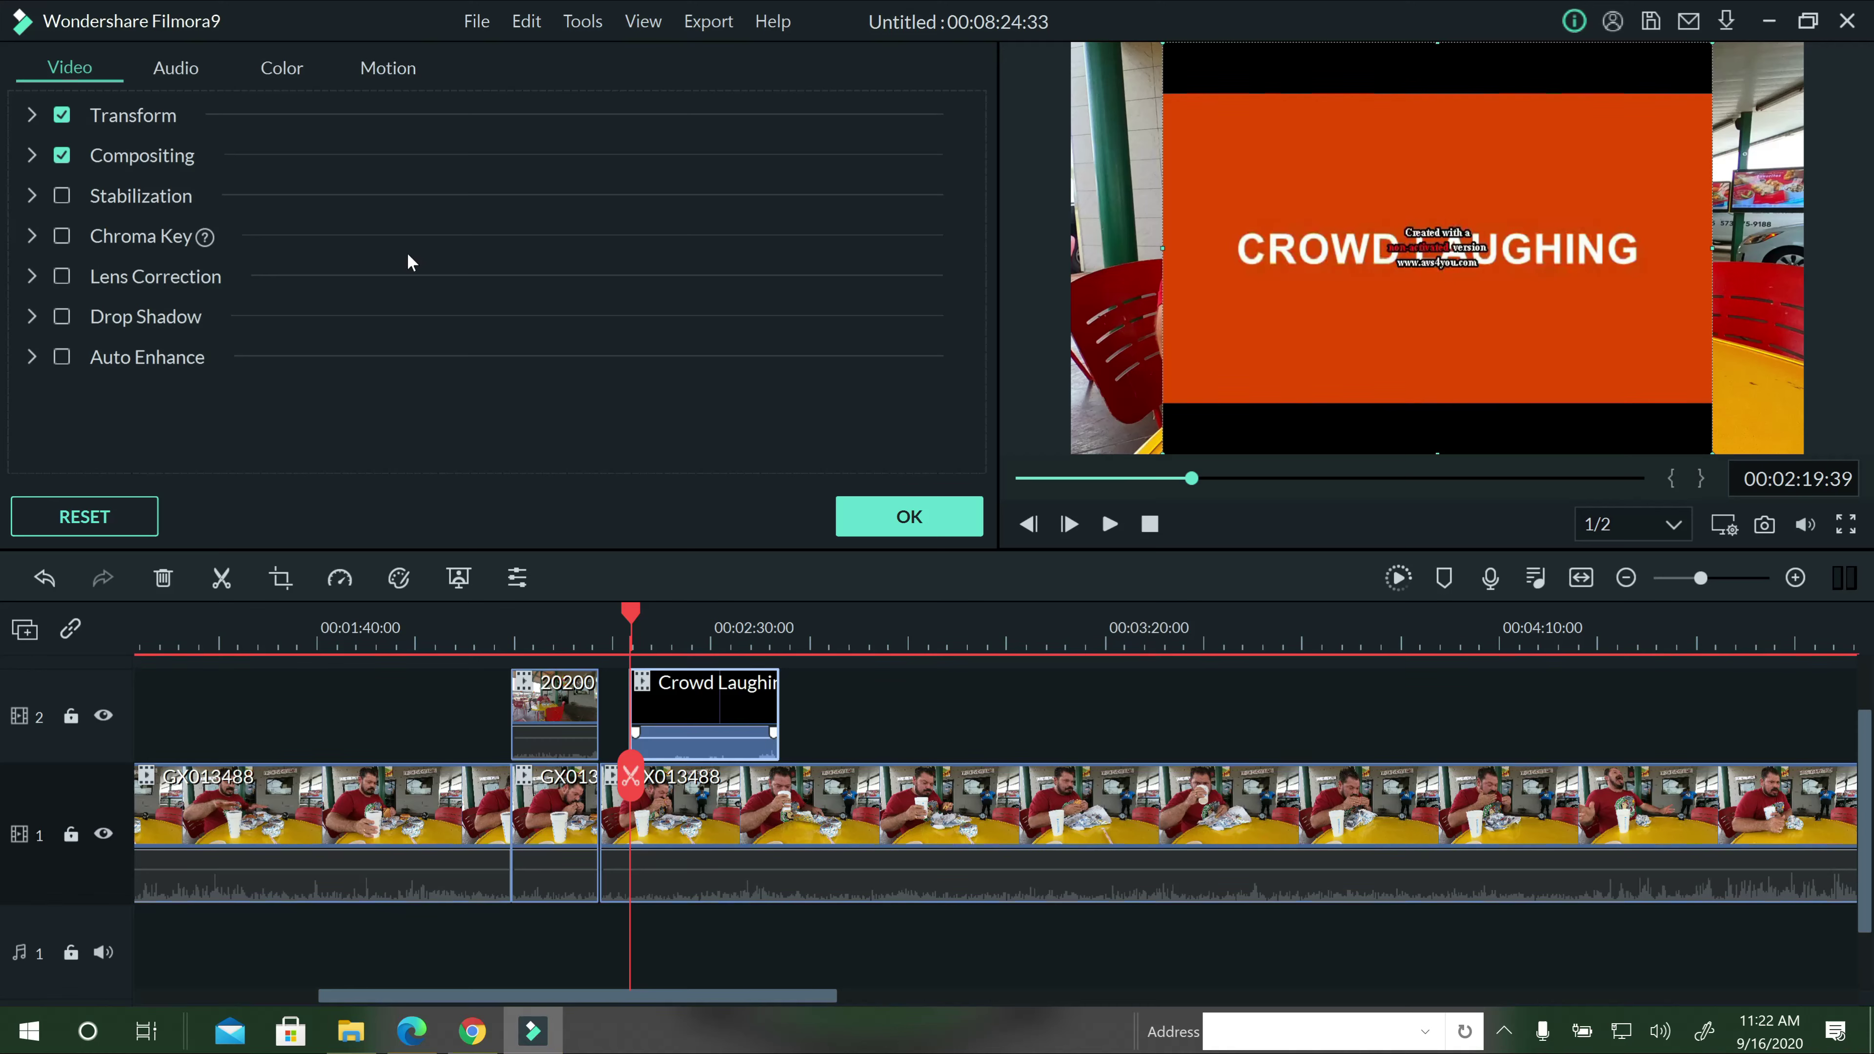
click(178, 68)
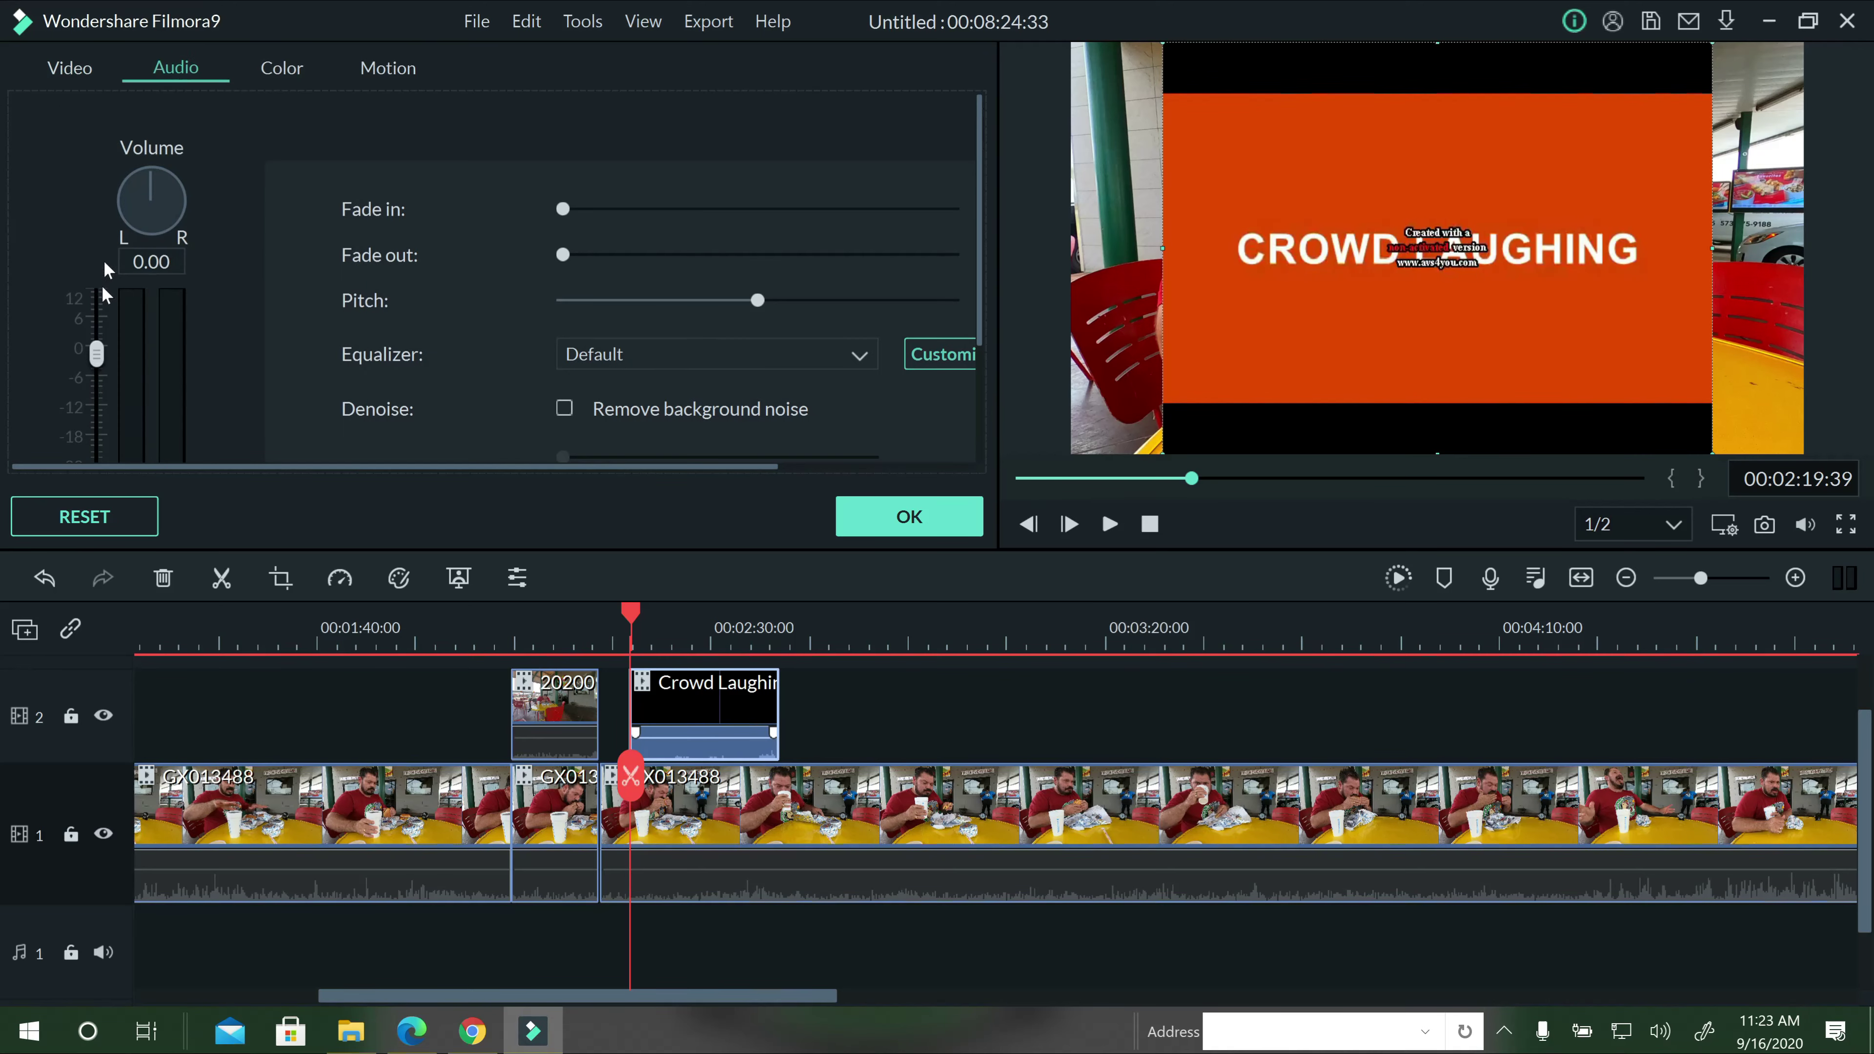
click(98, 416)
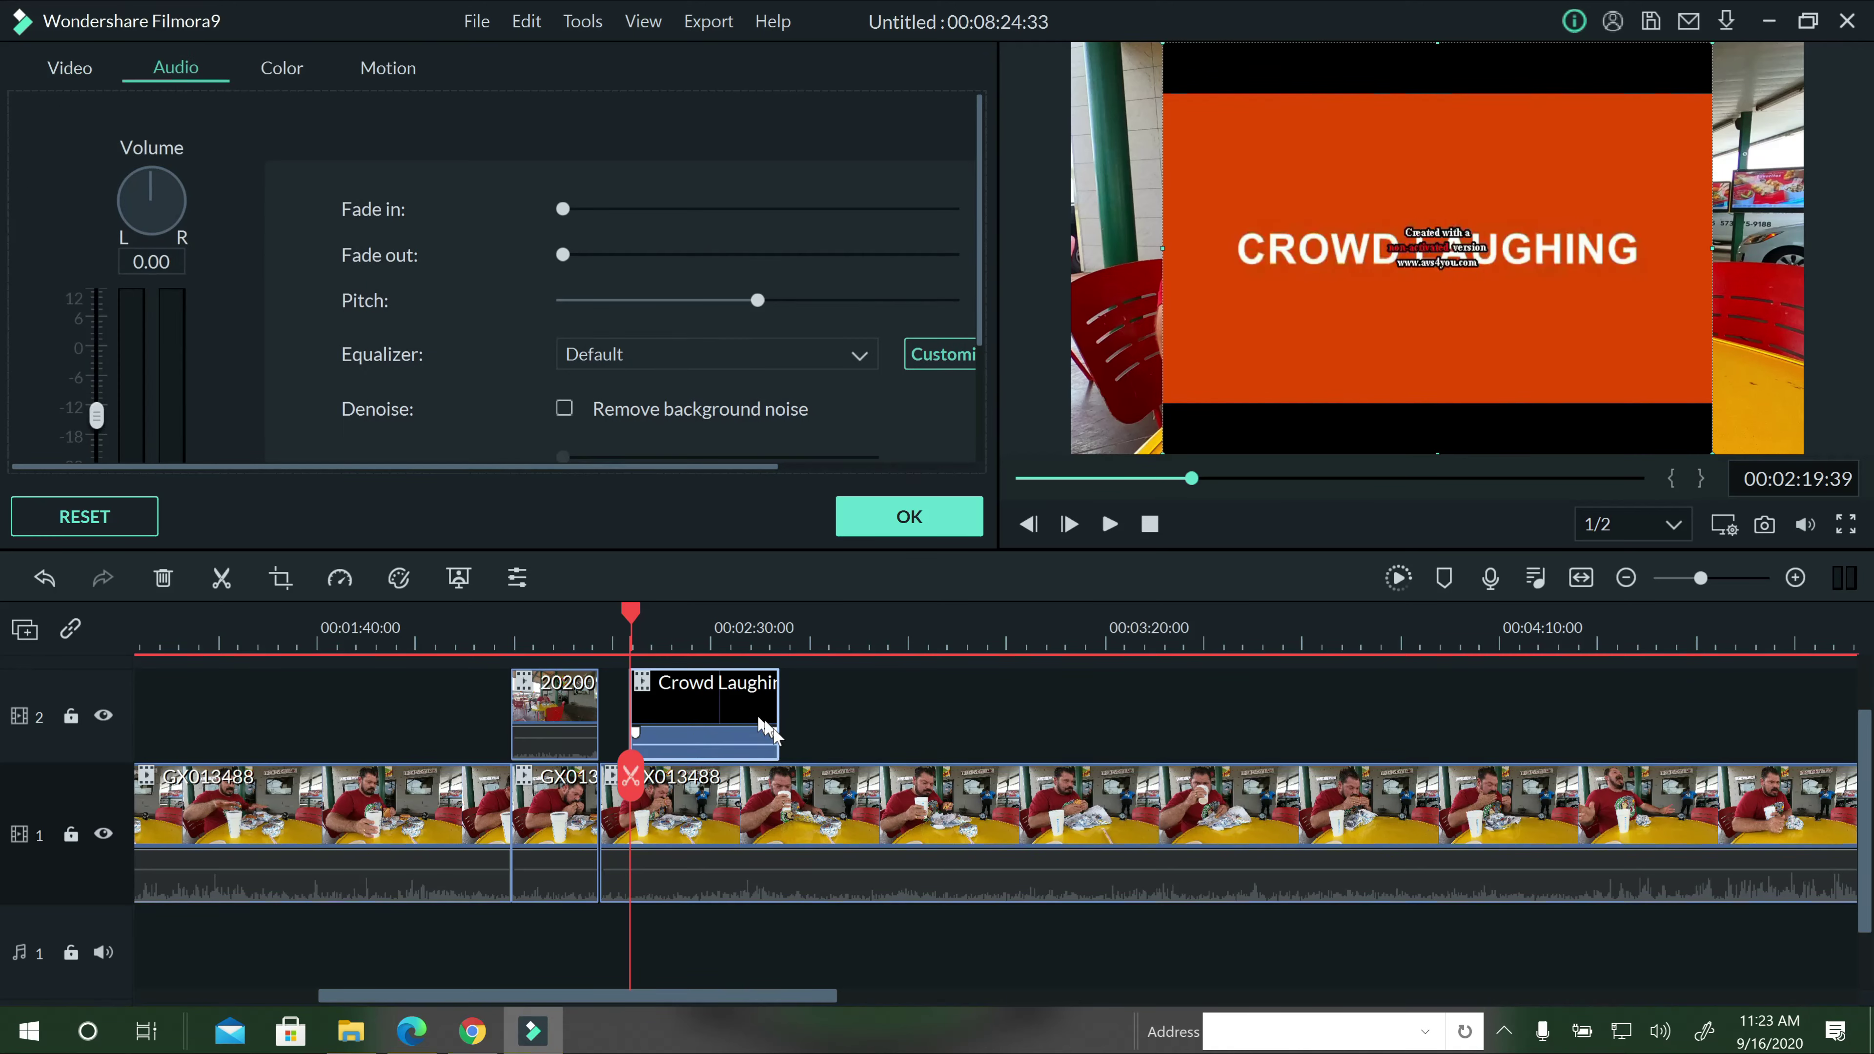
Fade out the Crowd Laughing audio over nearly its whole length and shift its picture out of frame, previewing from 00:02:14:01.
drag(760, 722, 640, 733)
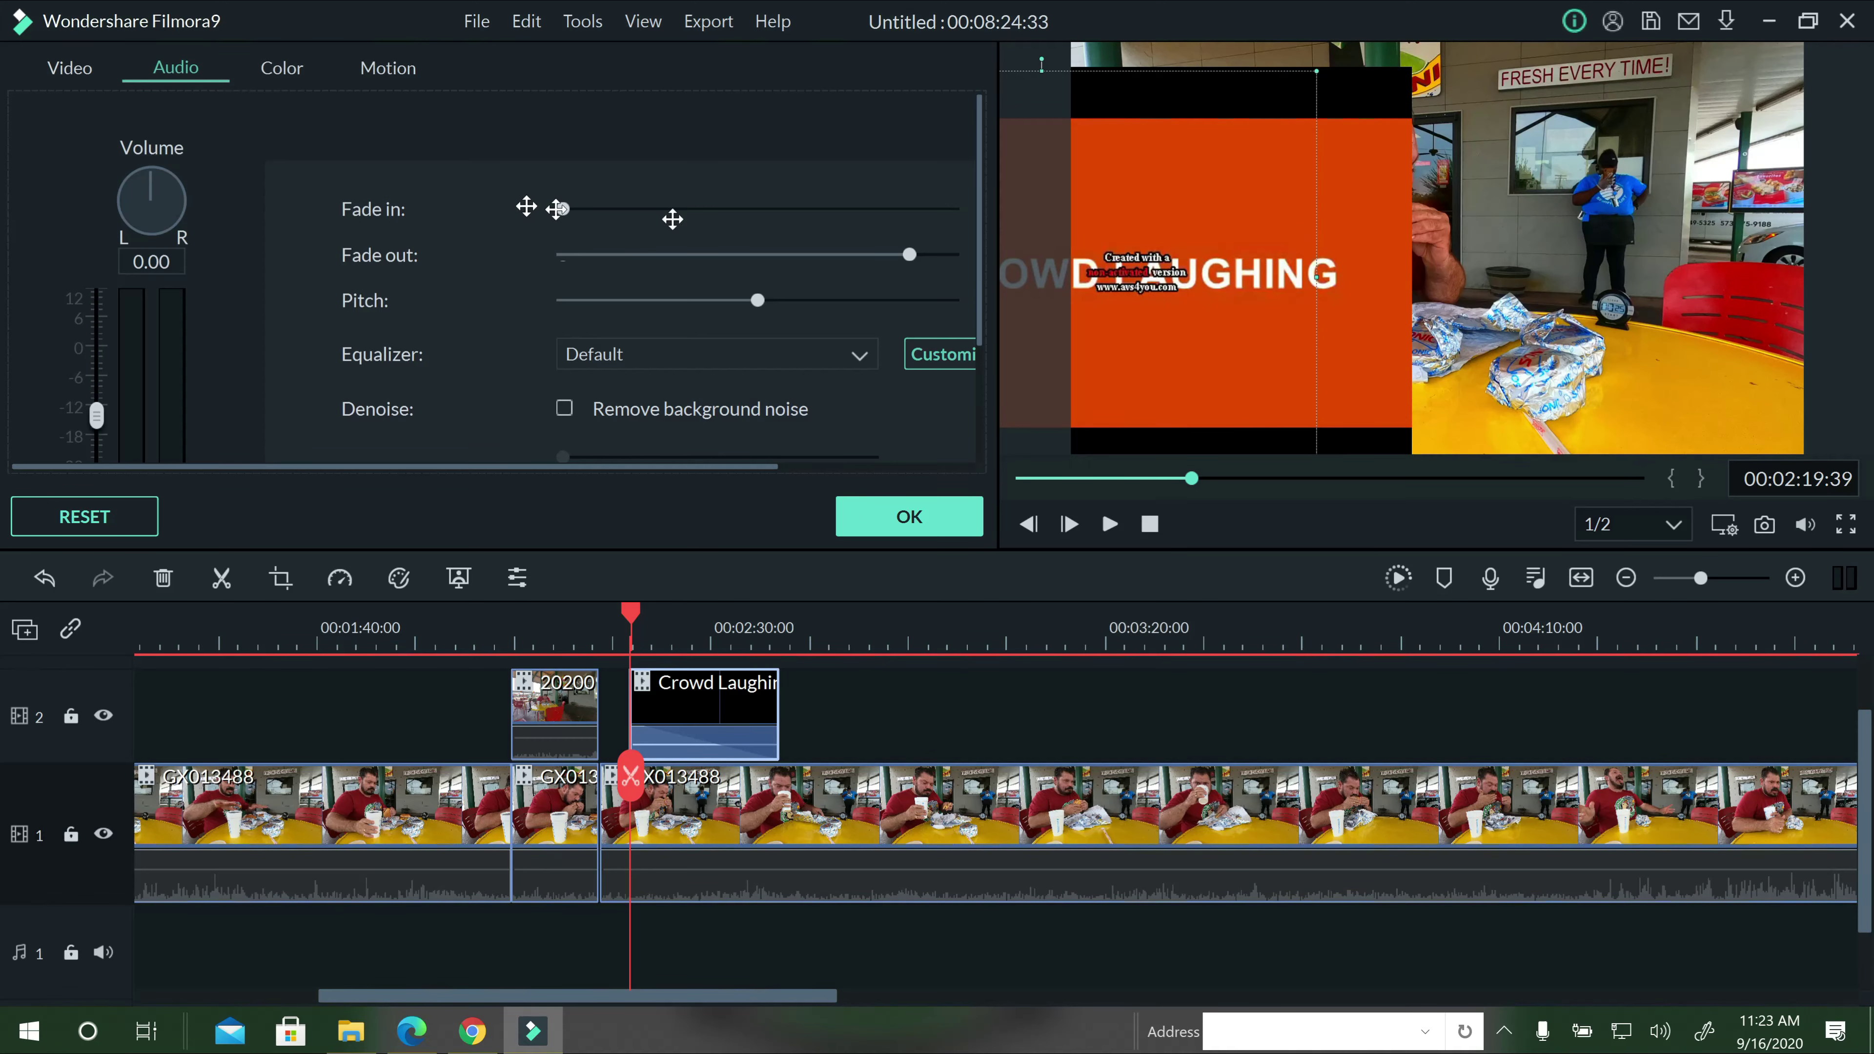
click(586, 634)
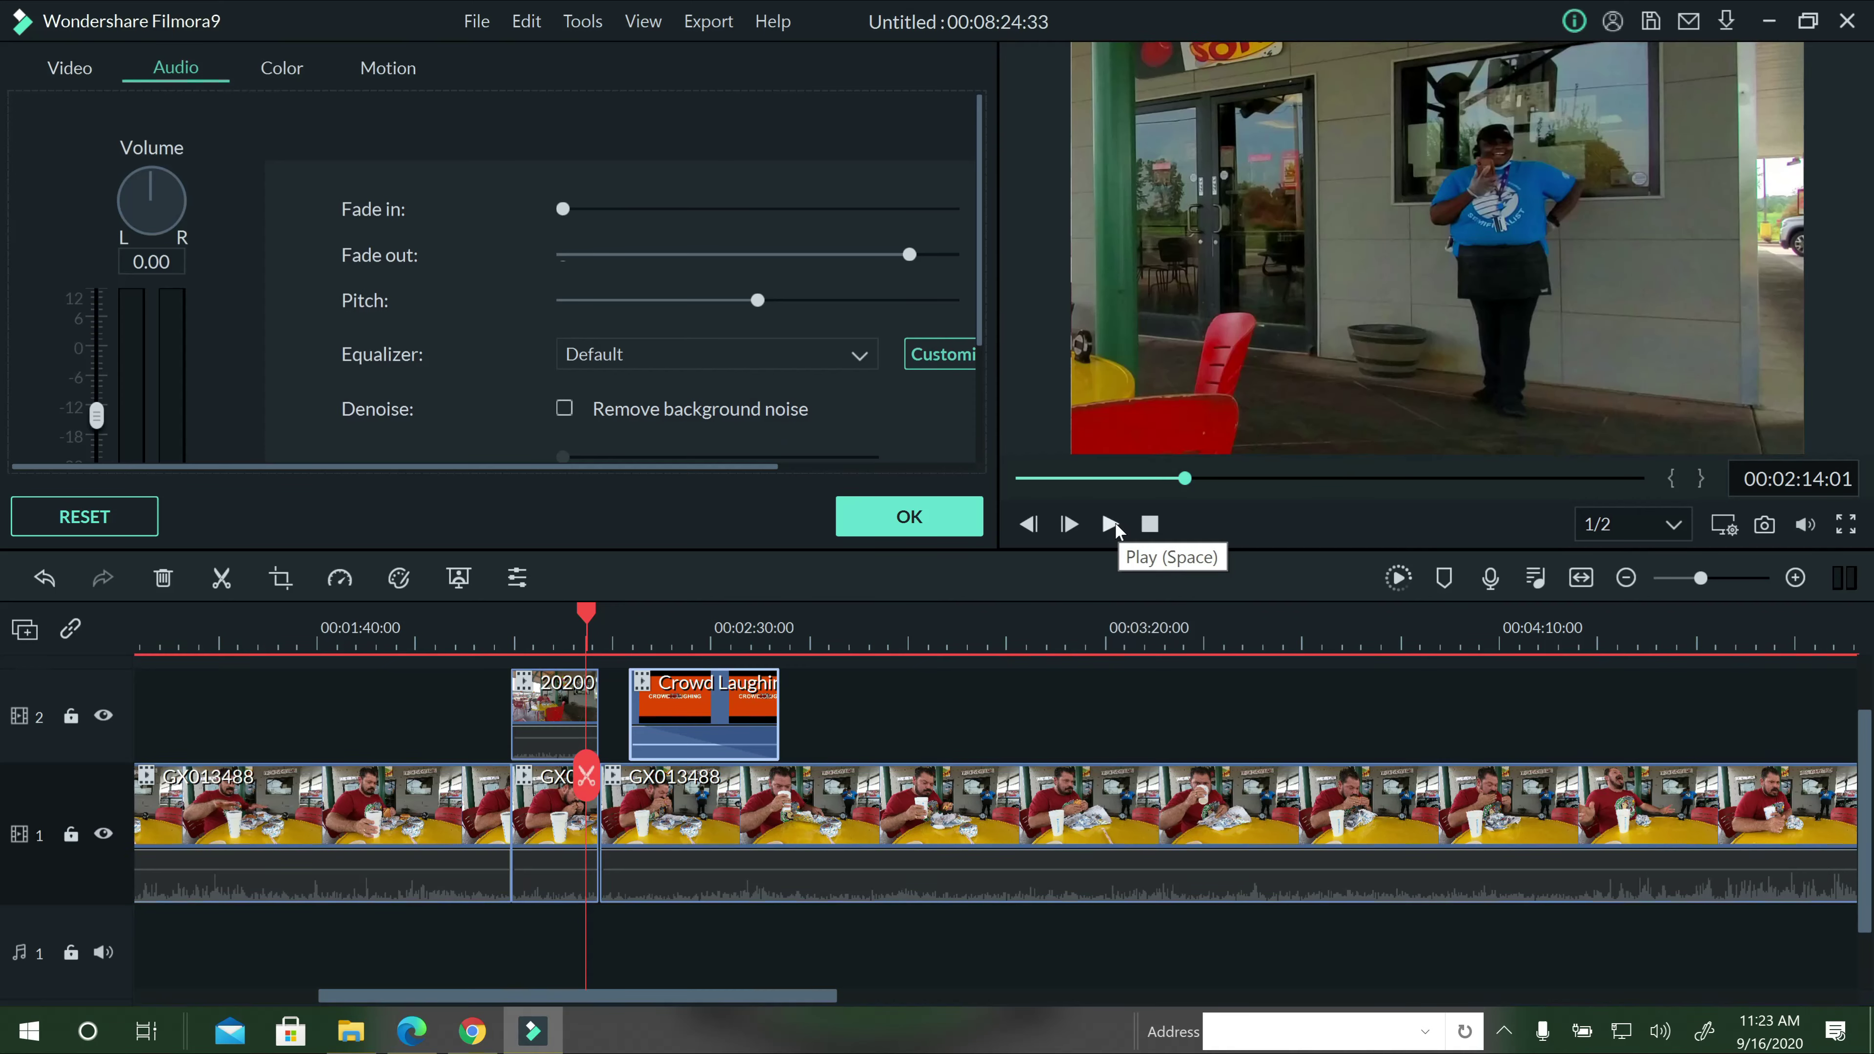
click(1110, 523)
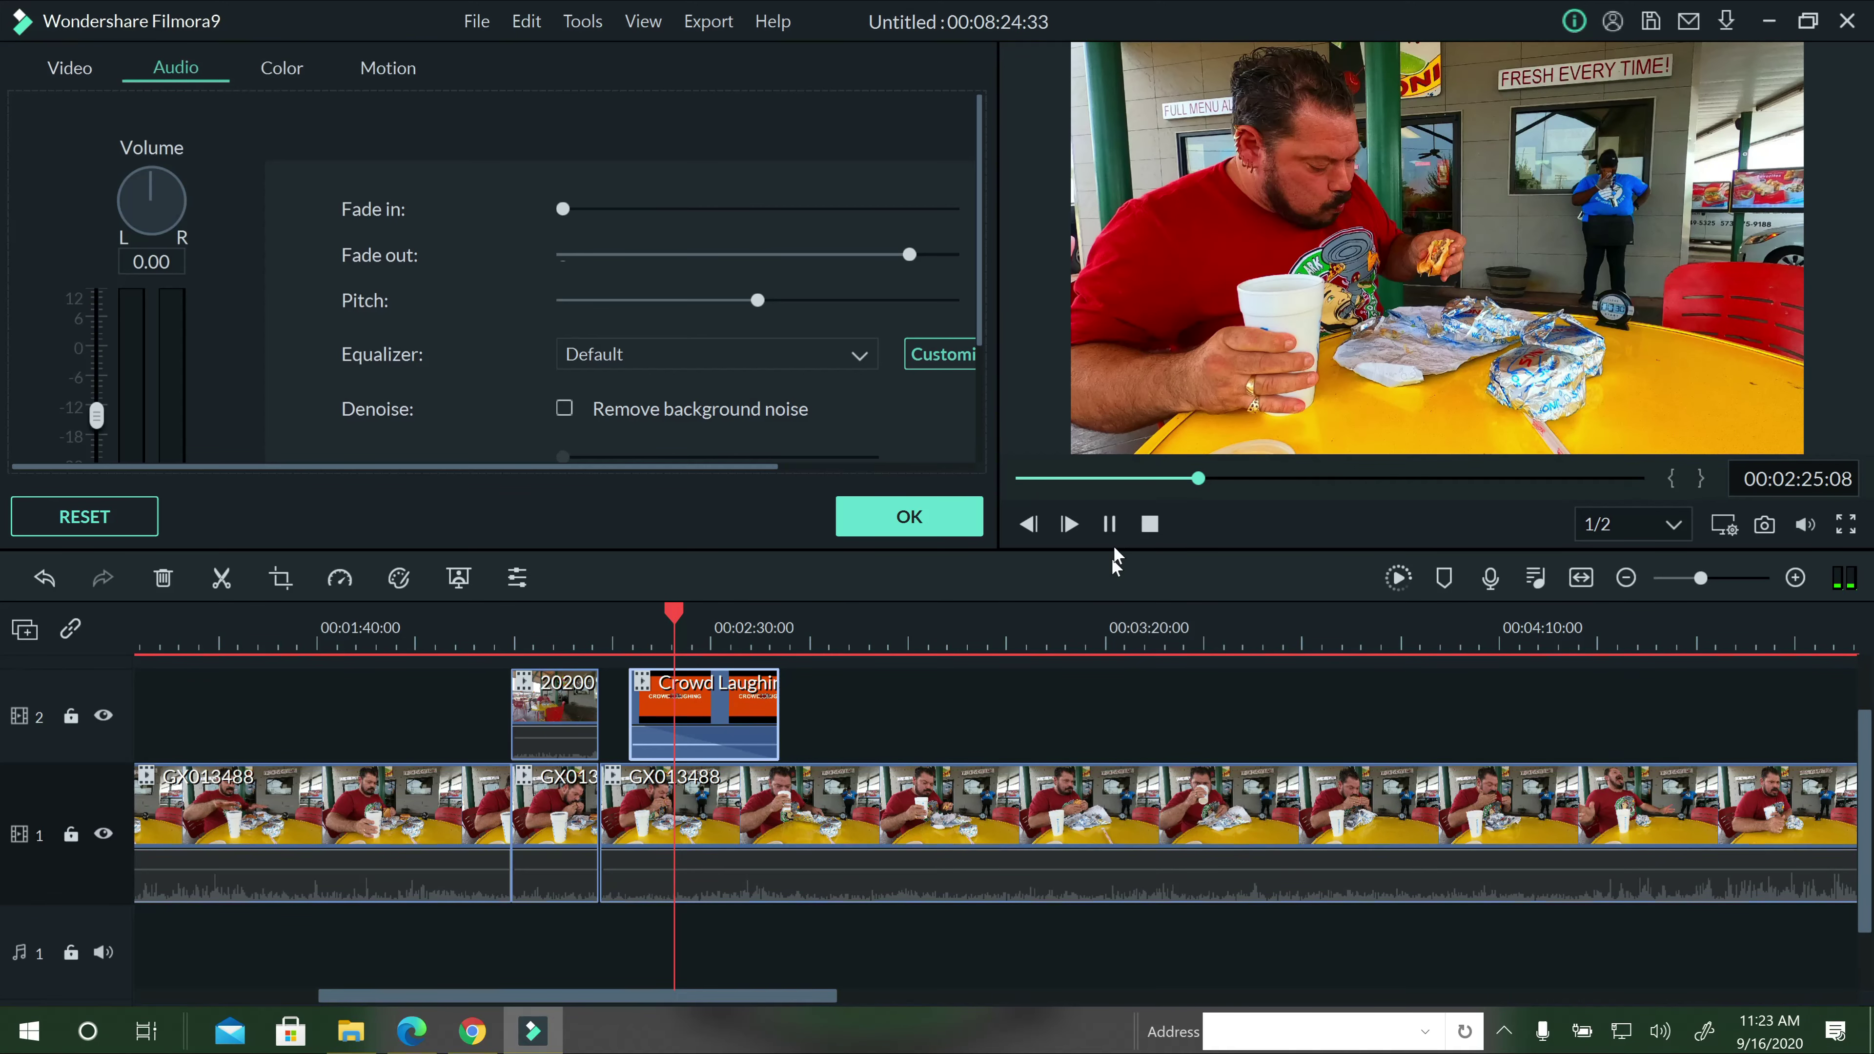
click(1095, 527)
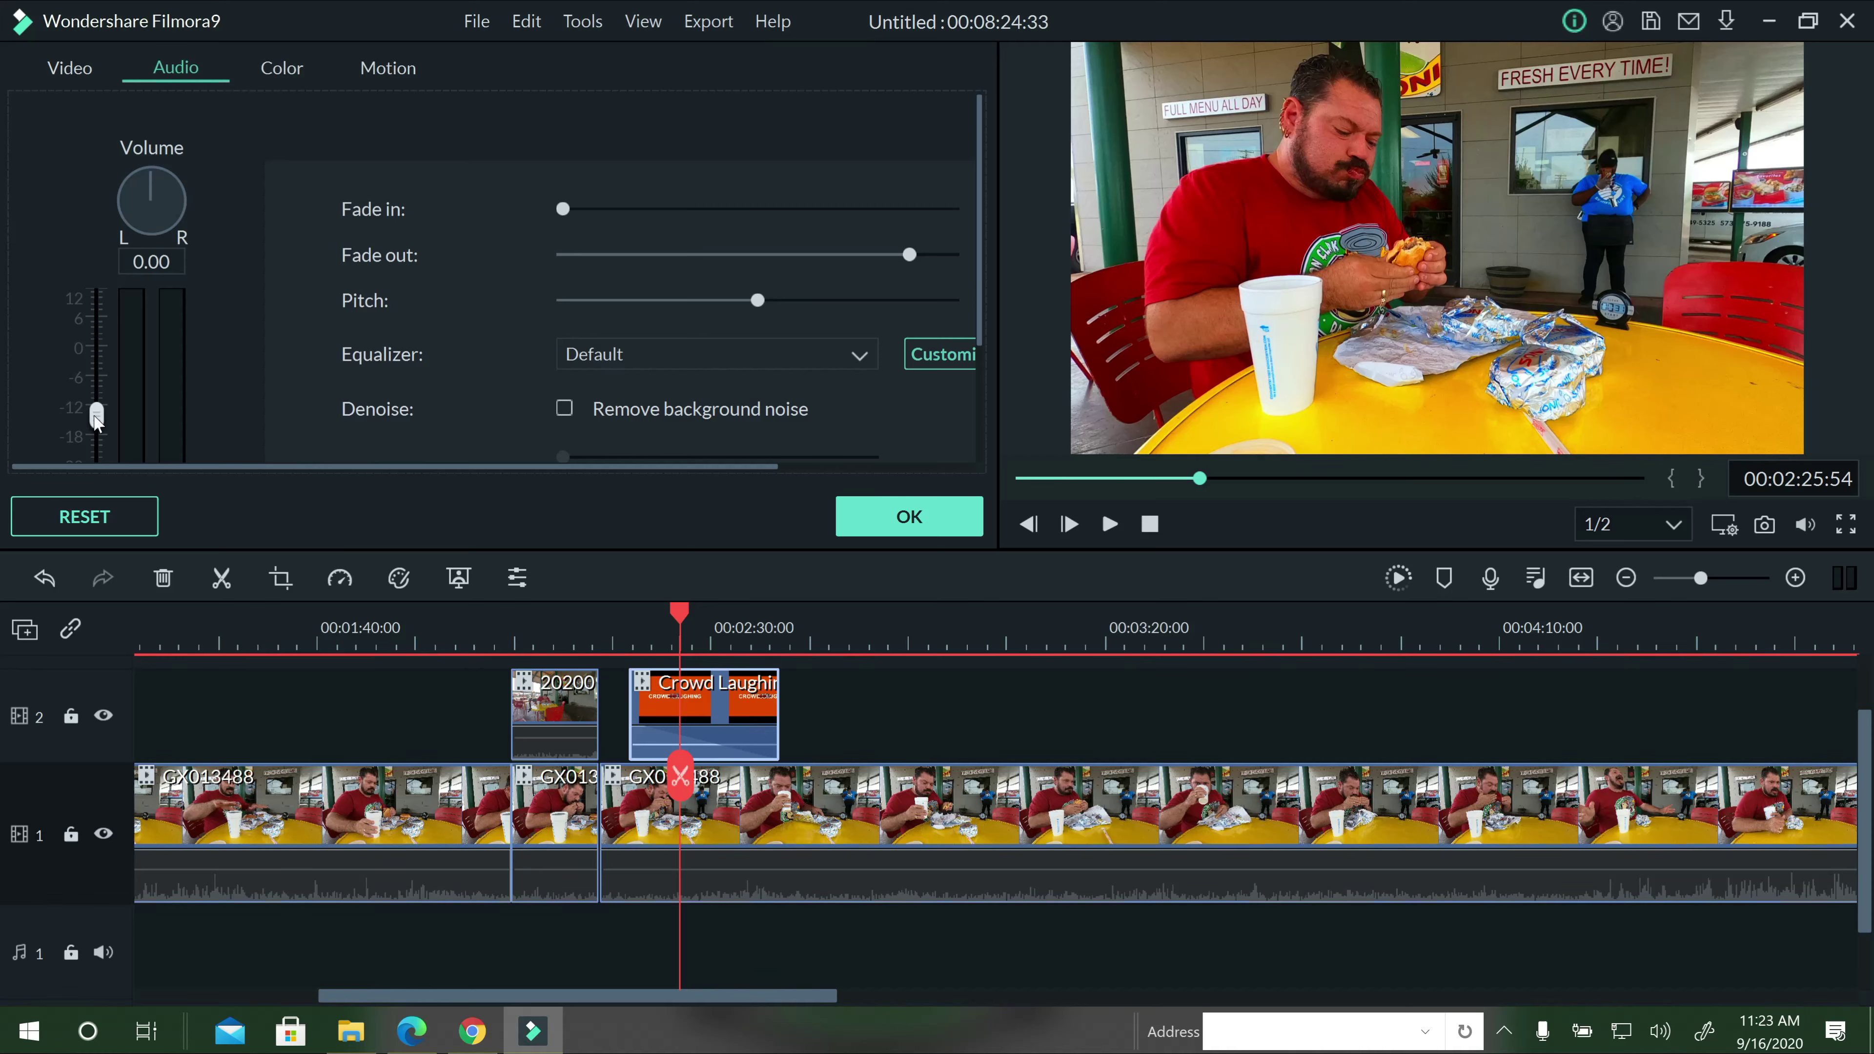
Raise the Crowd Laughing clip's volume to about 6 while playing on from 00:02:25:54.
drag(97, 419, 97, 347)
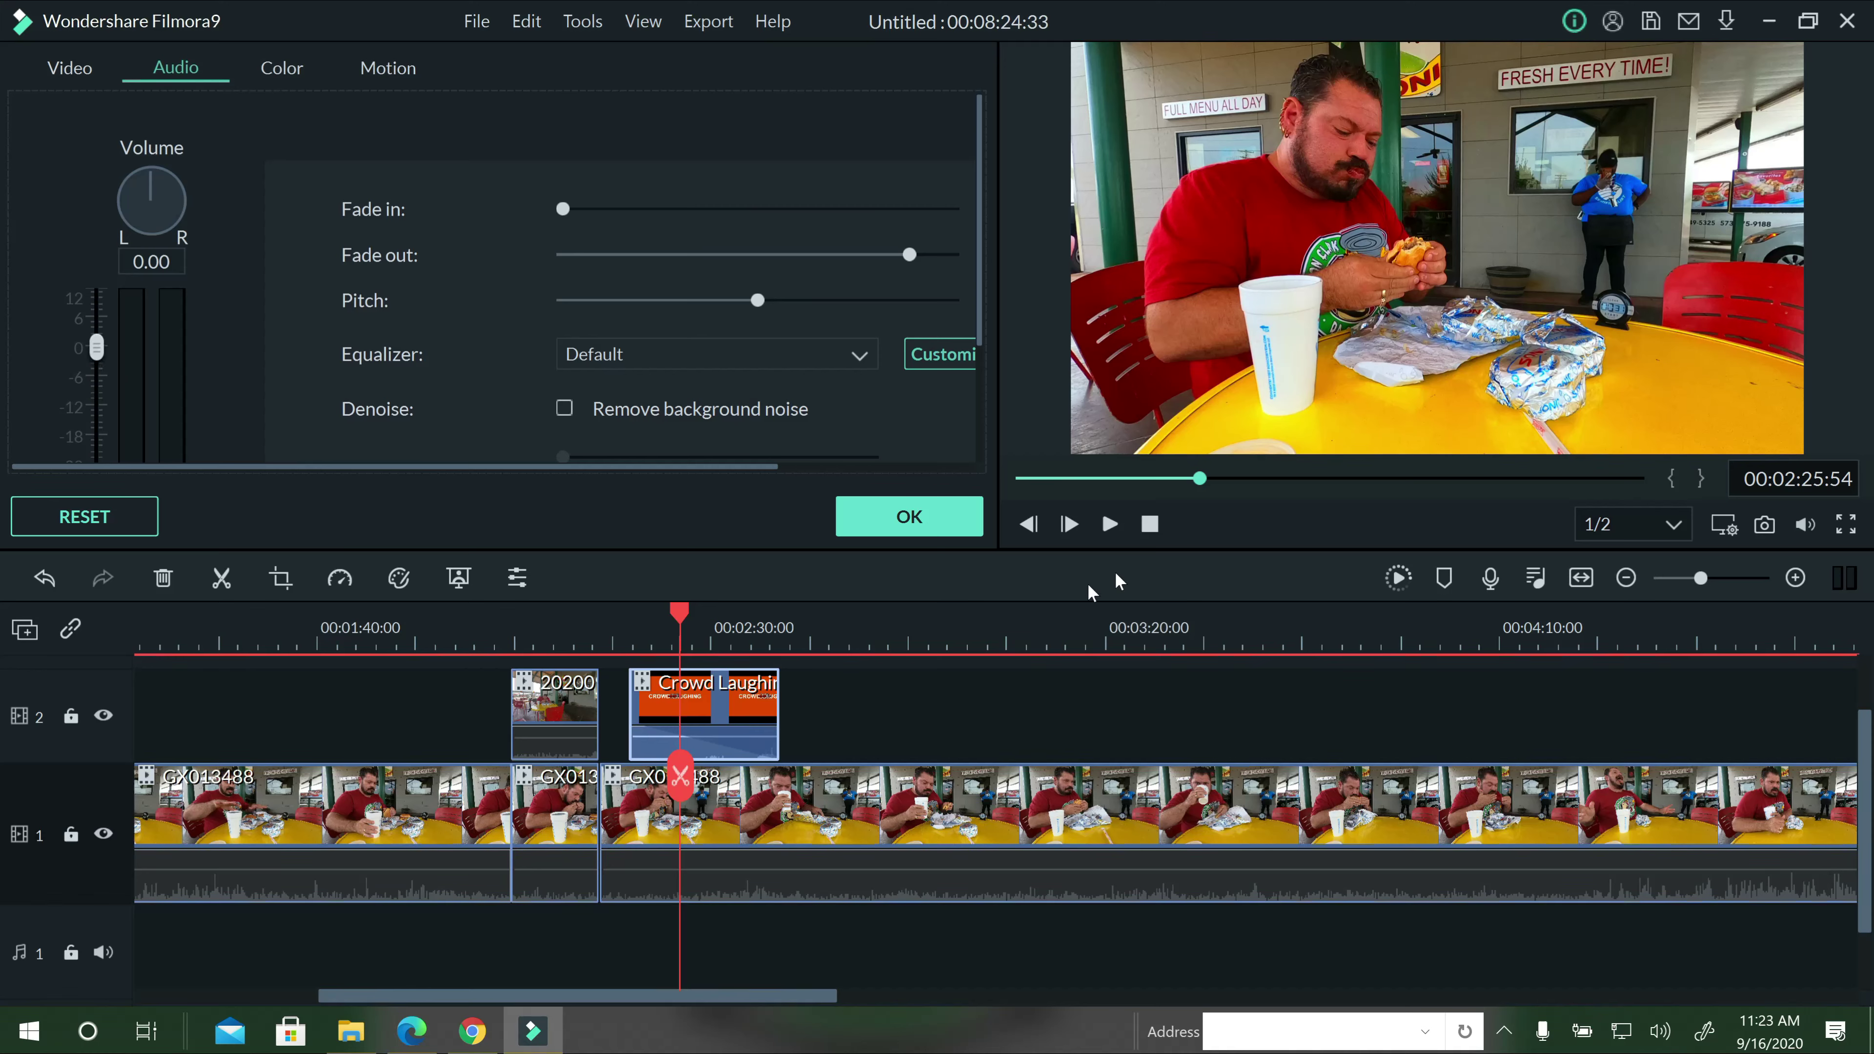
click(1112, 525)
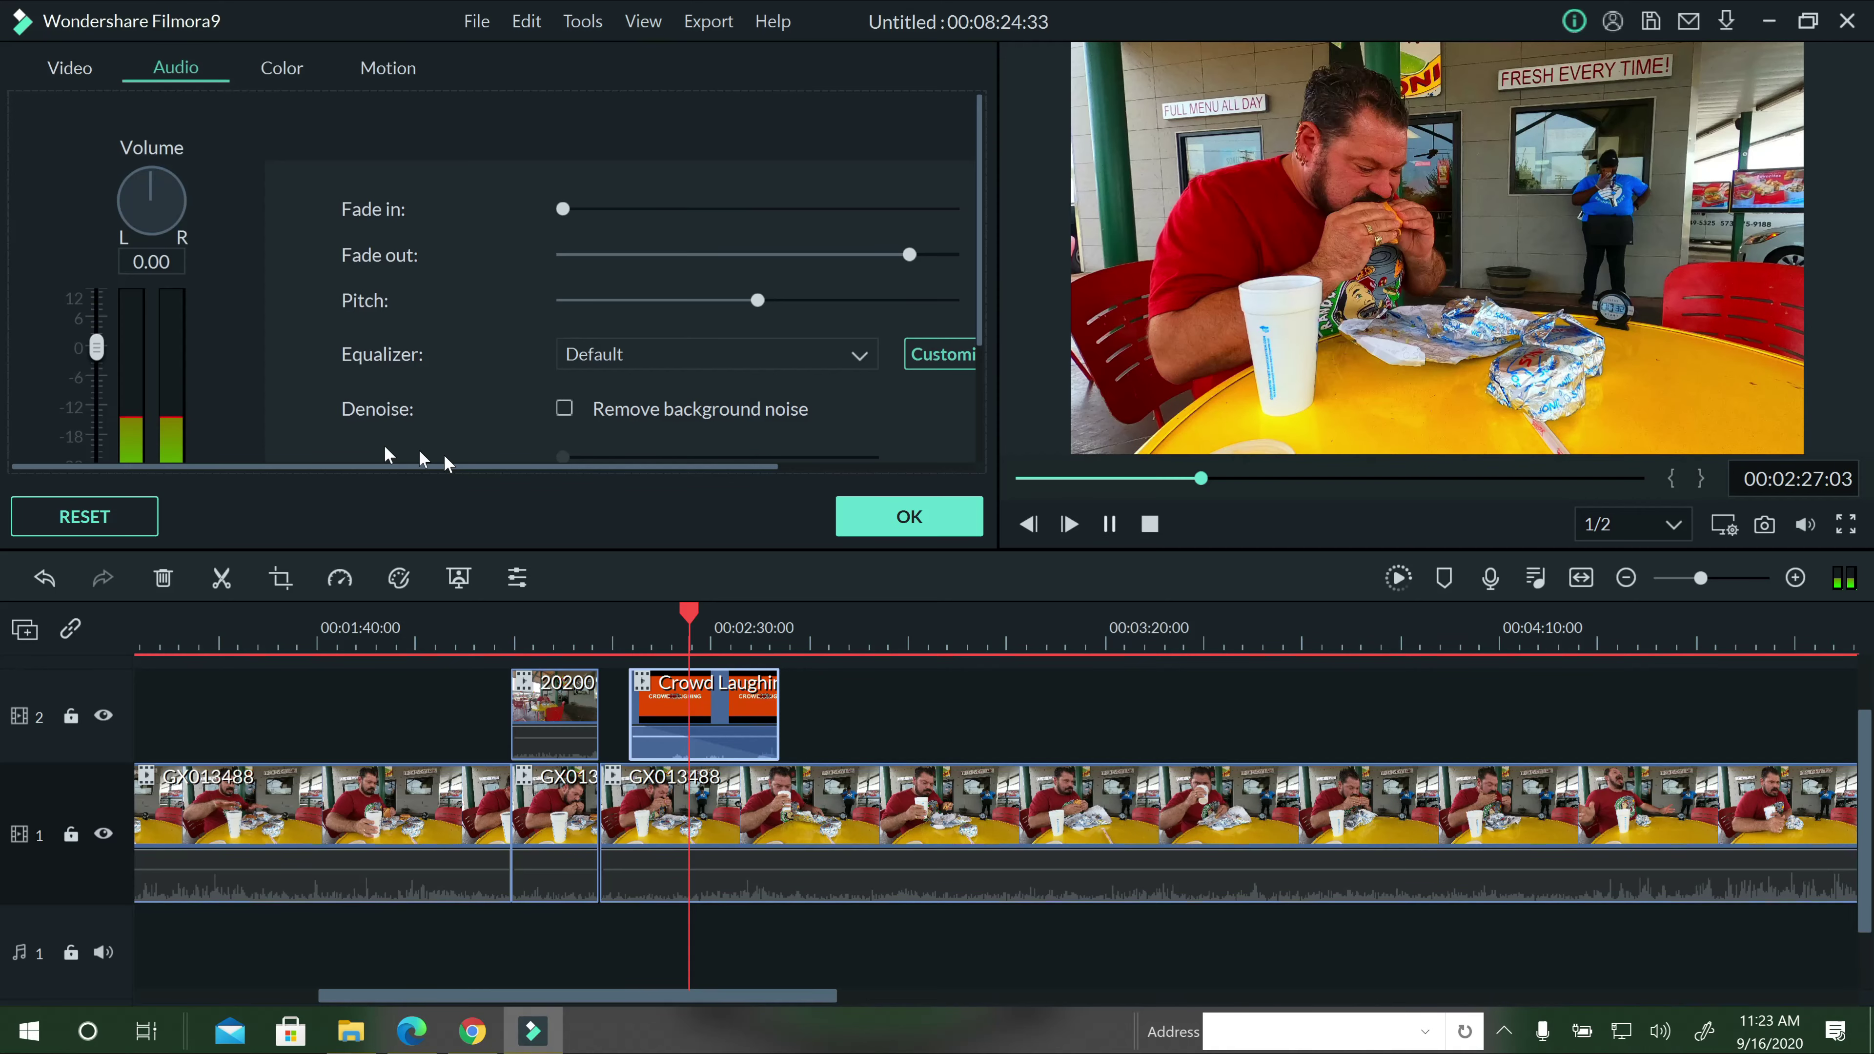
drag(104, 340, 103, 311)
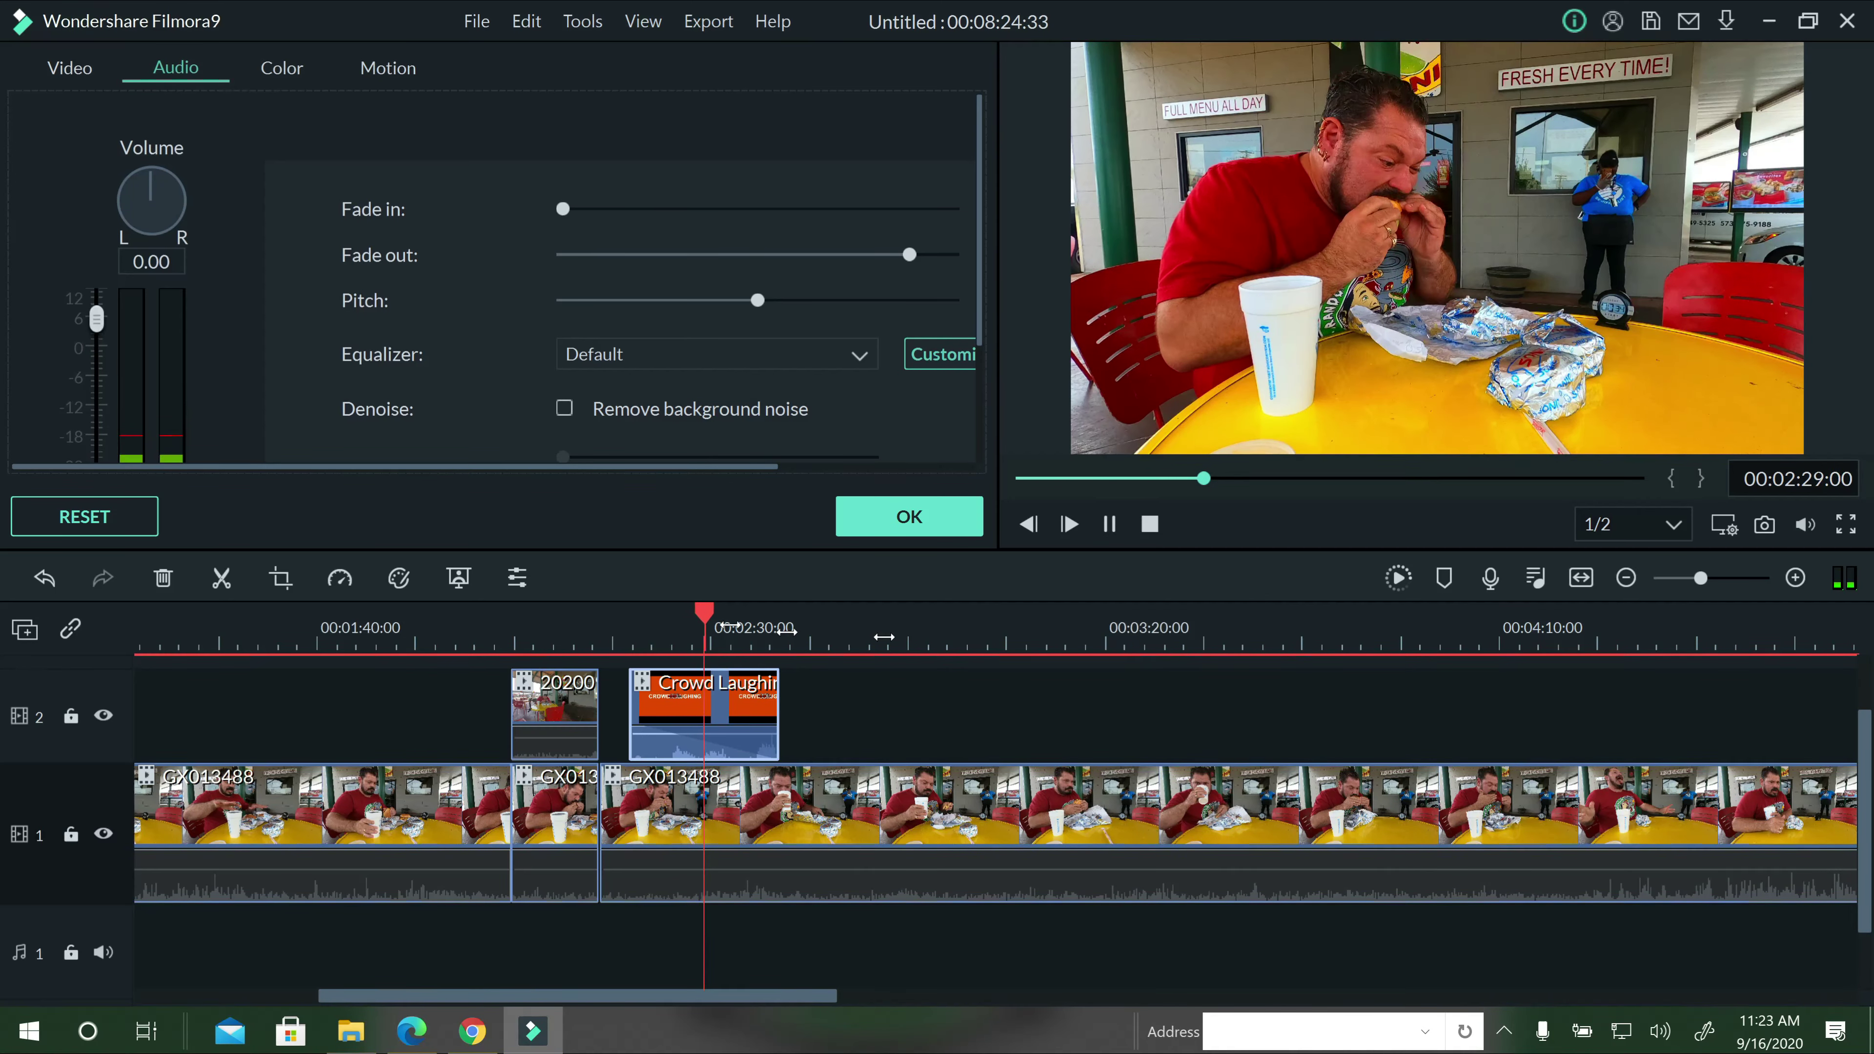
Replay the laughter, split the Crowd Laughing clip at 00:02:30:21, and delete the part after the cut.
click(675, 626)
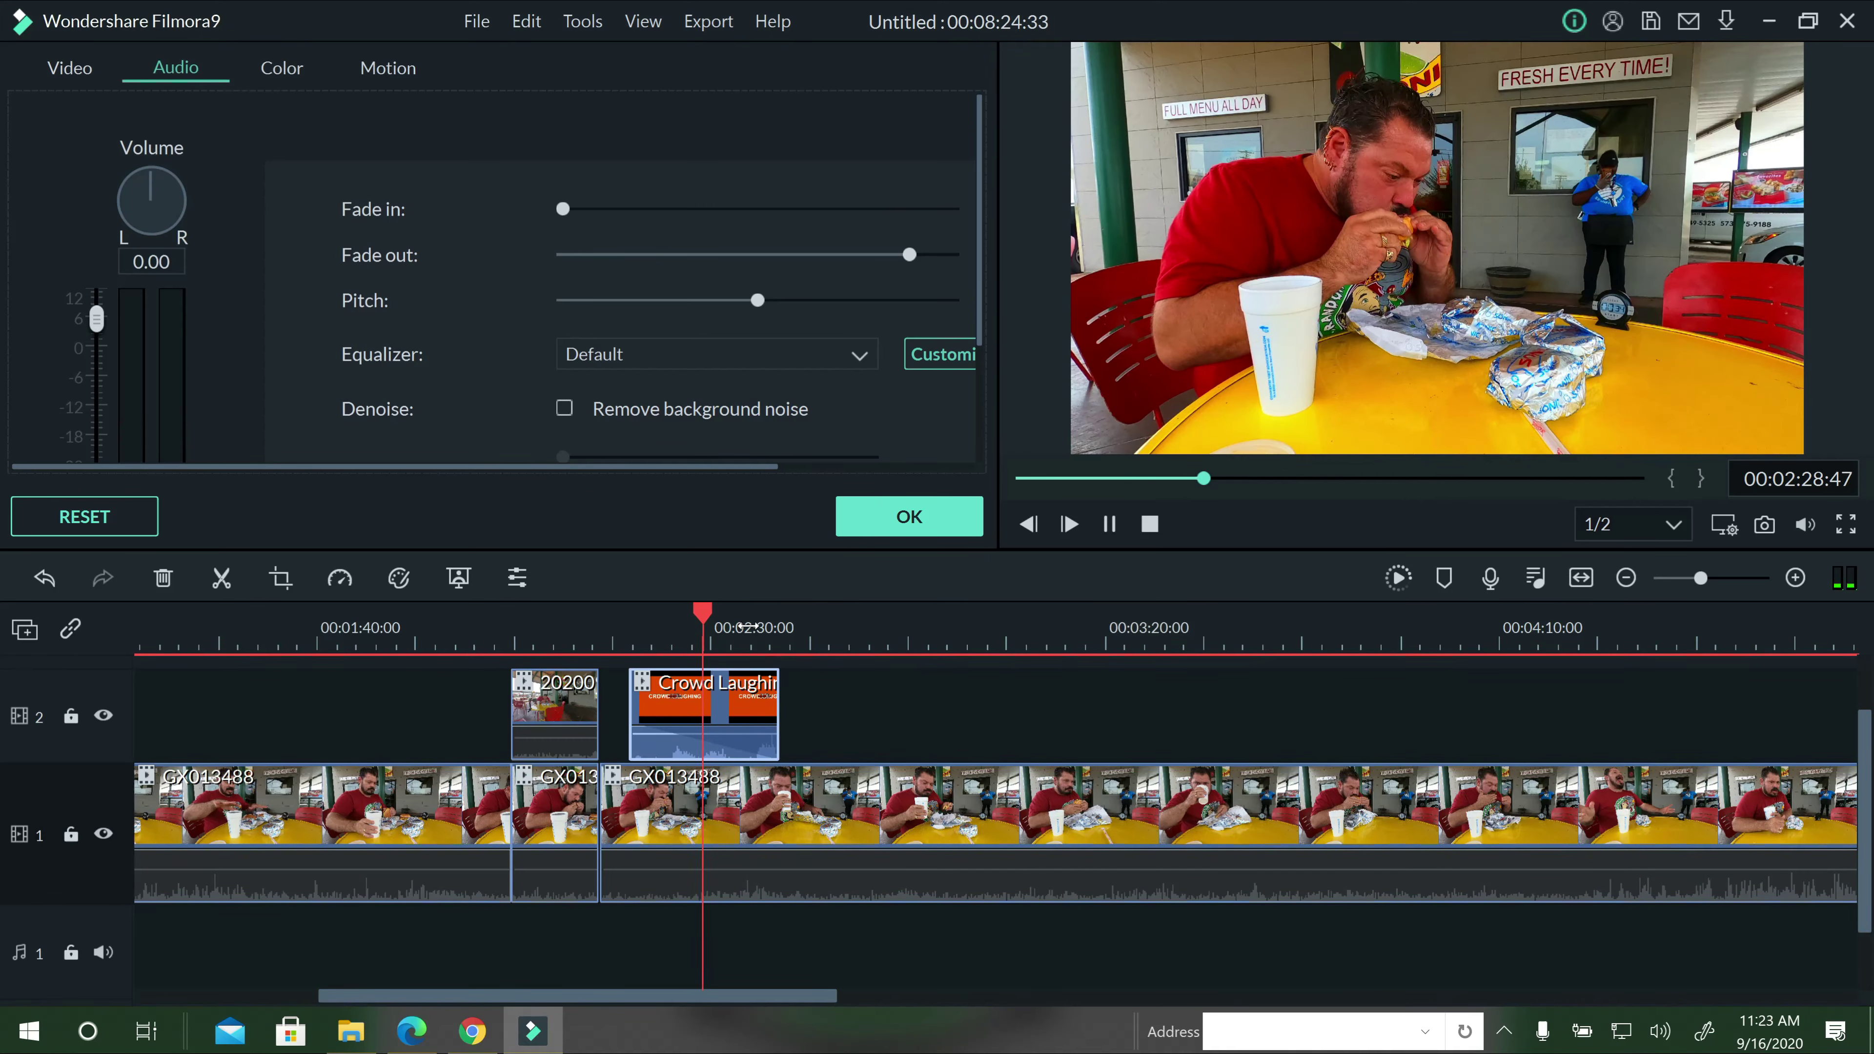
key(space)
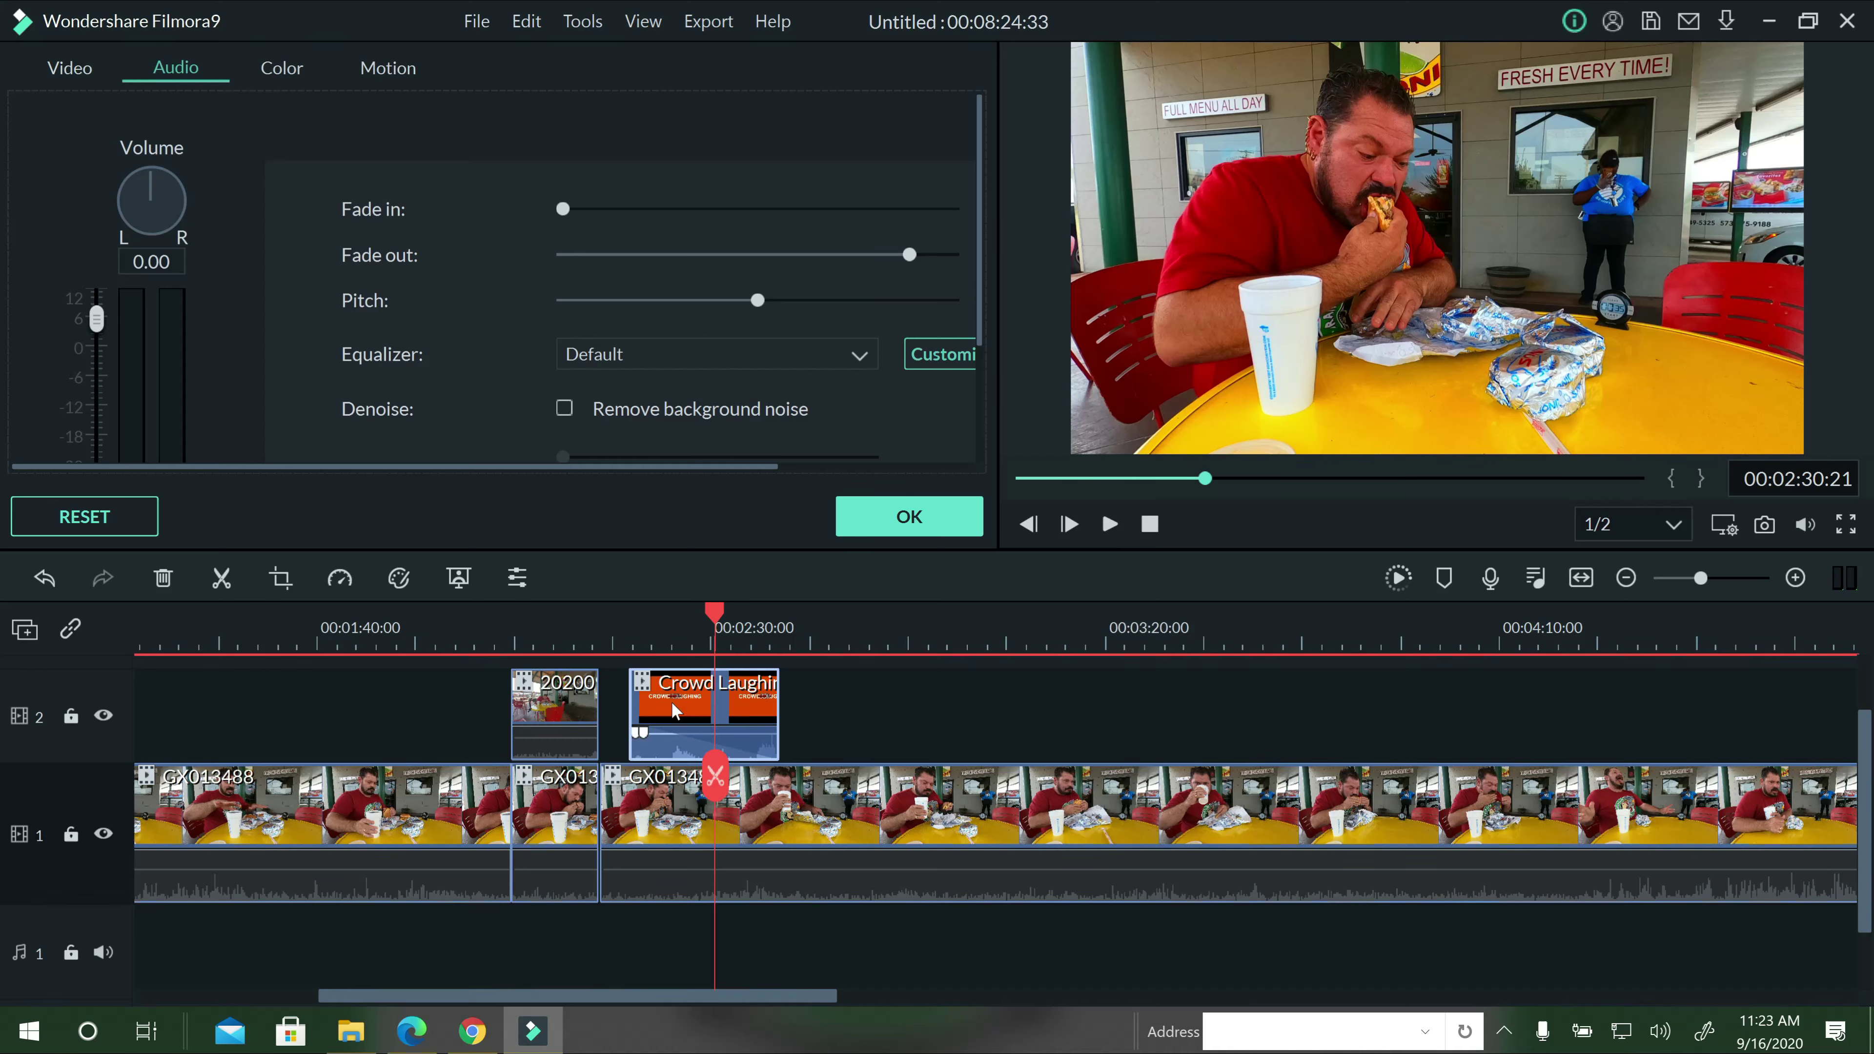
click(715, 773)
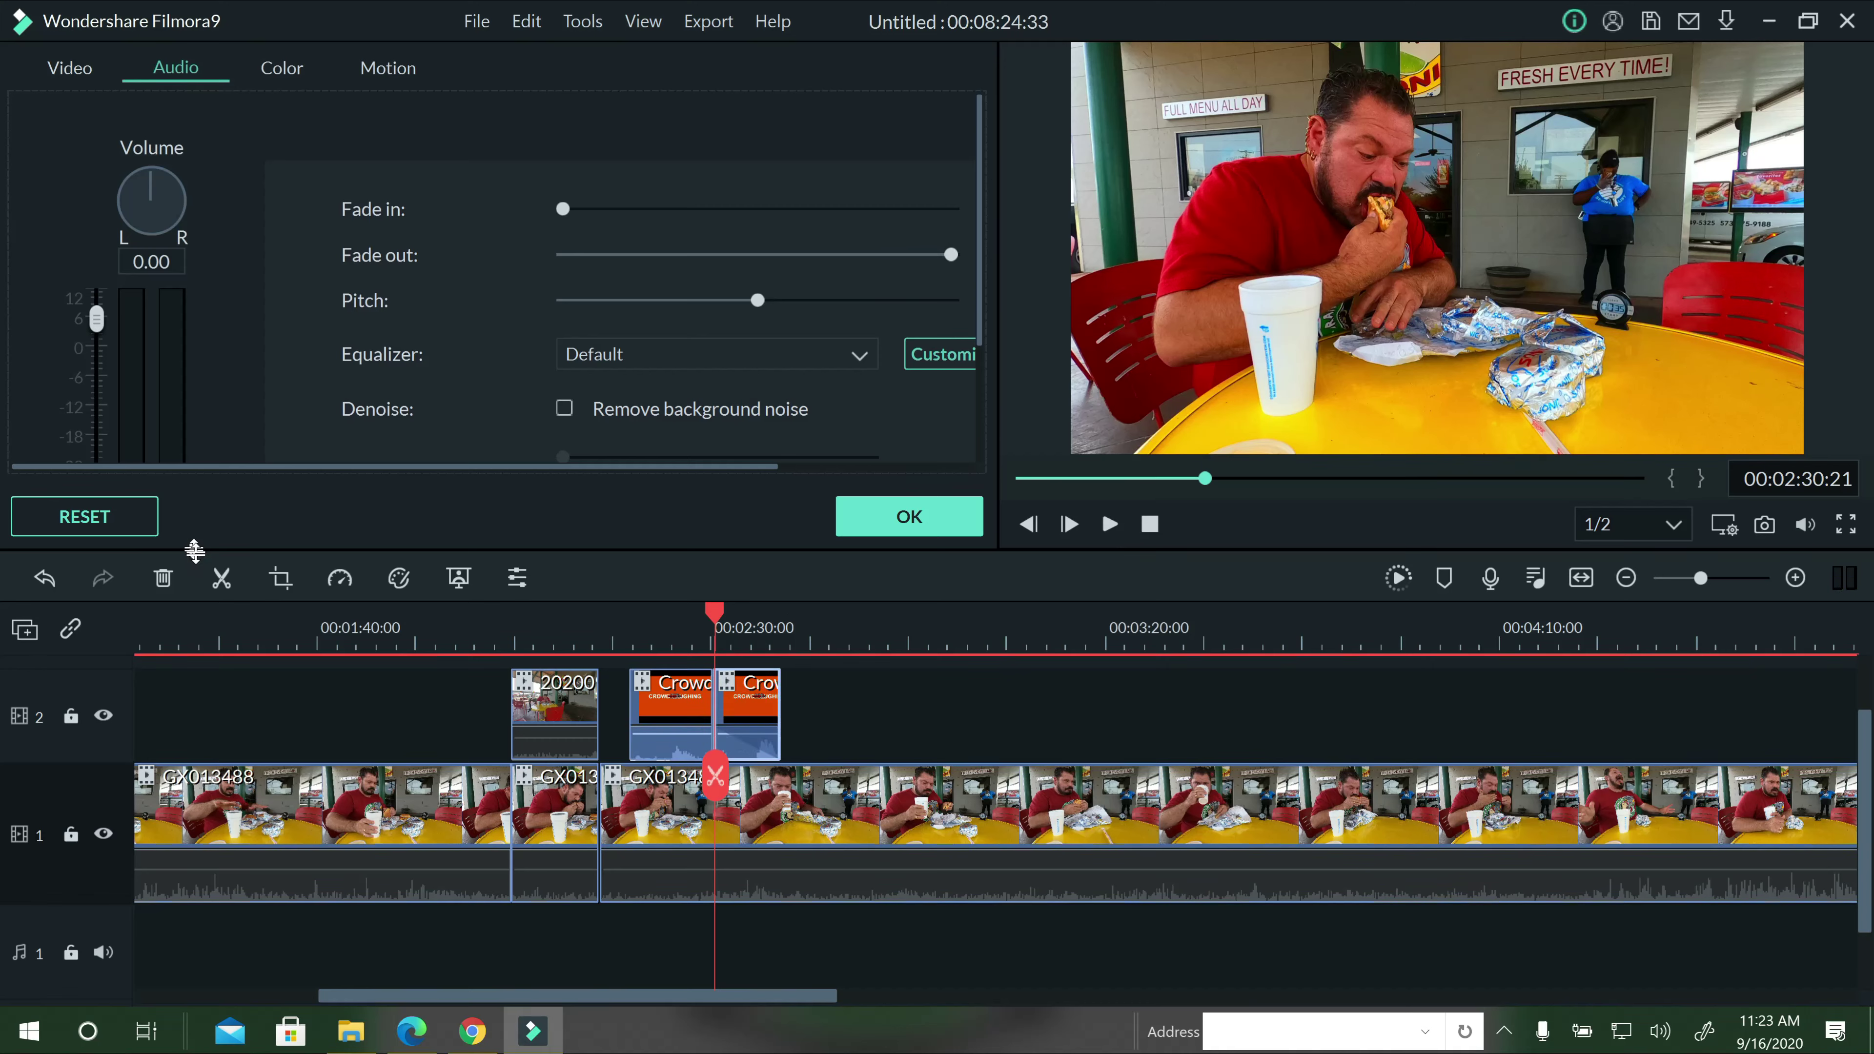
click(170, 580)
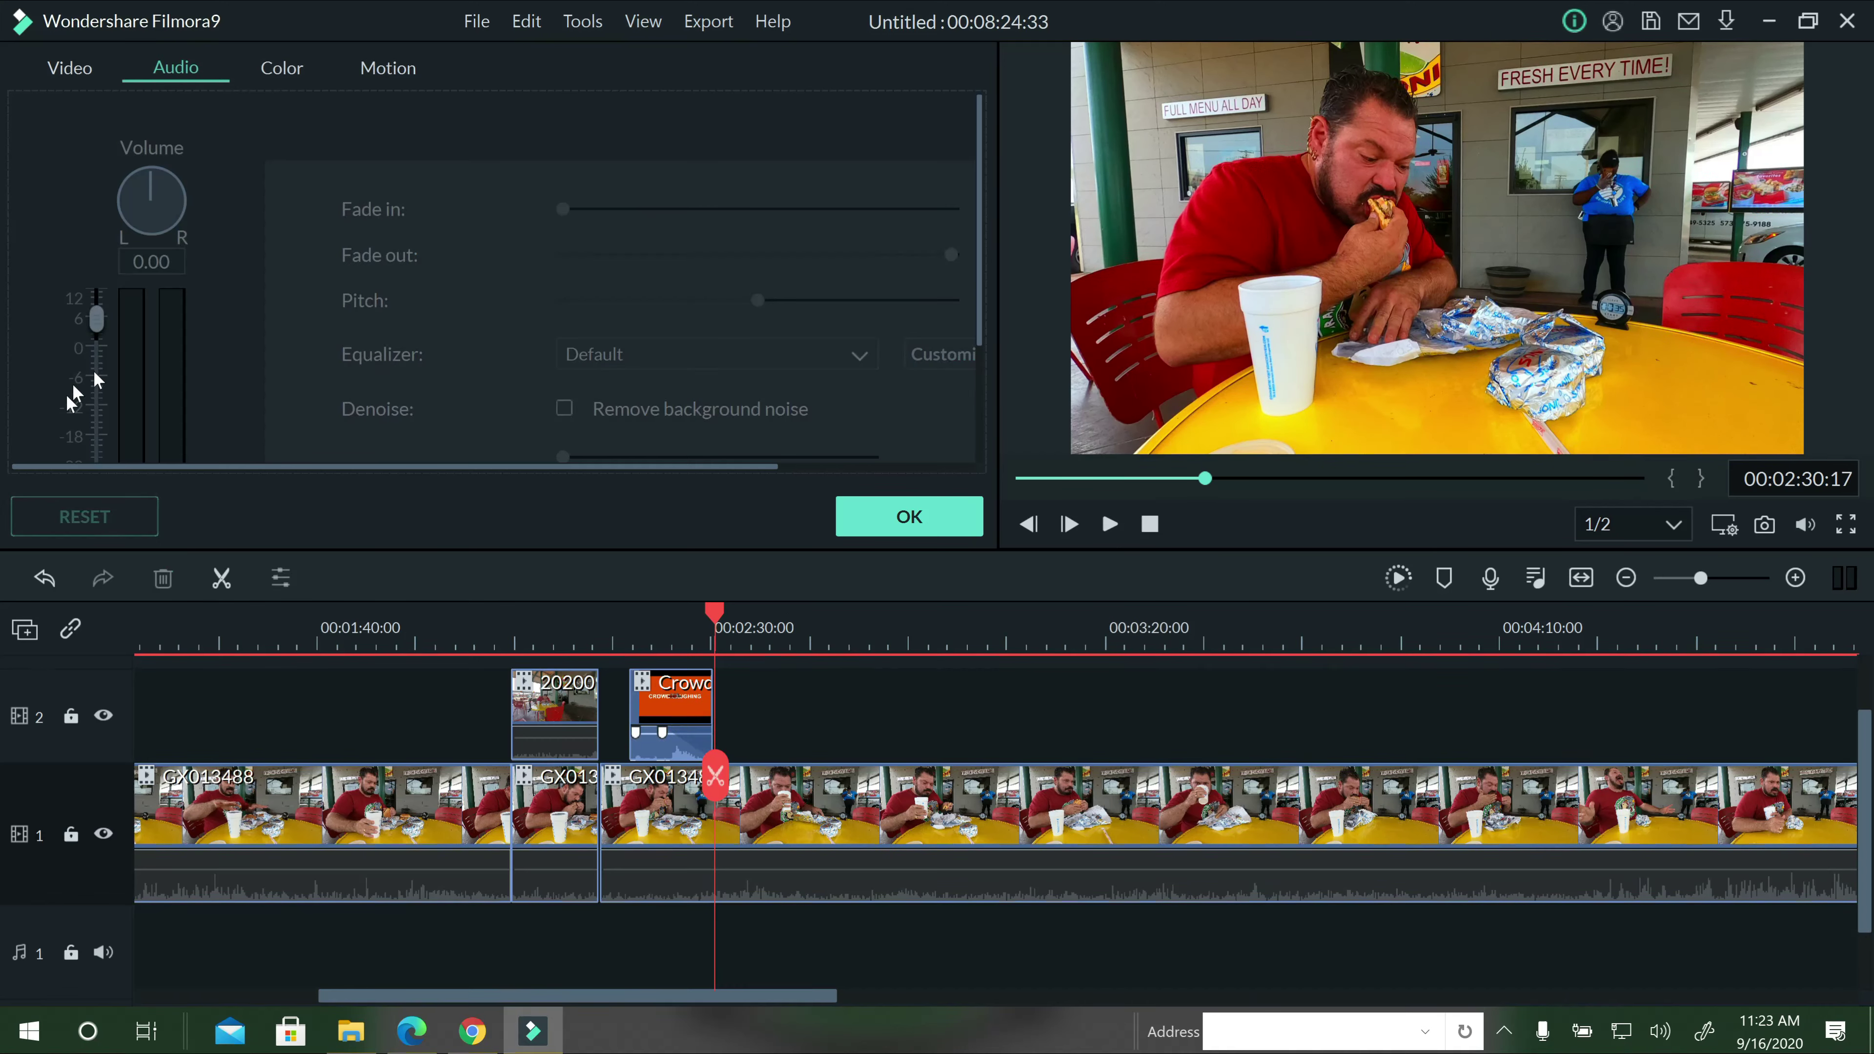
Preview the laughter from 00:02:18:38, then split the Crowd Laughing clip at 00:02:24:36 and delete the part before the cut.
click(623, 627)
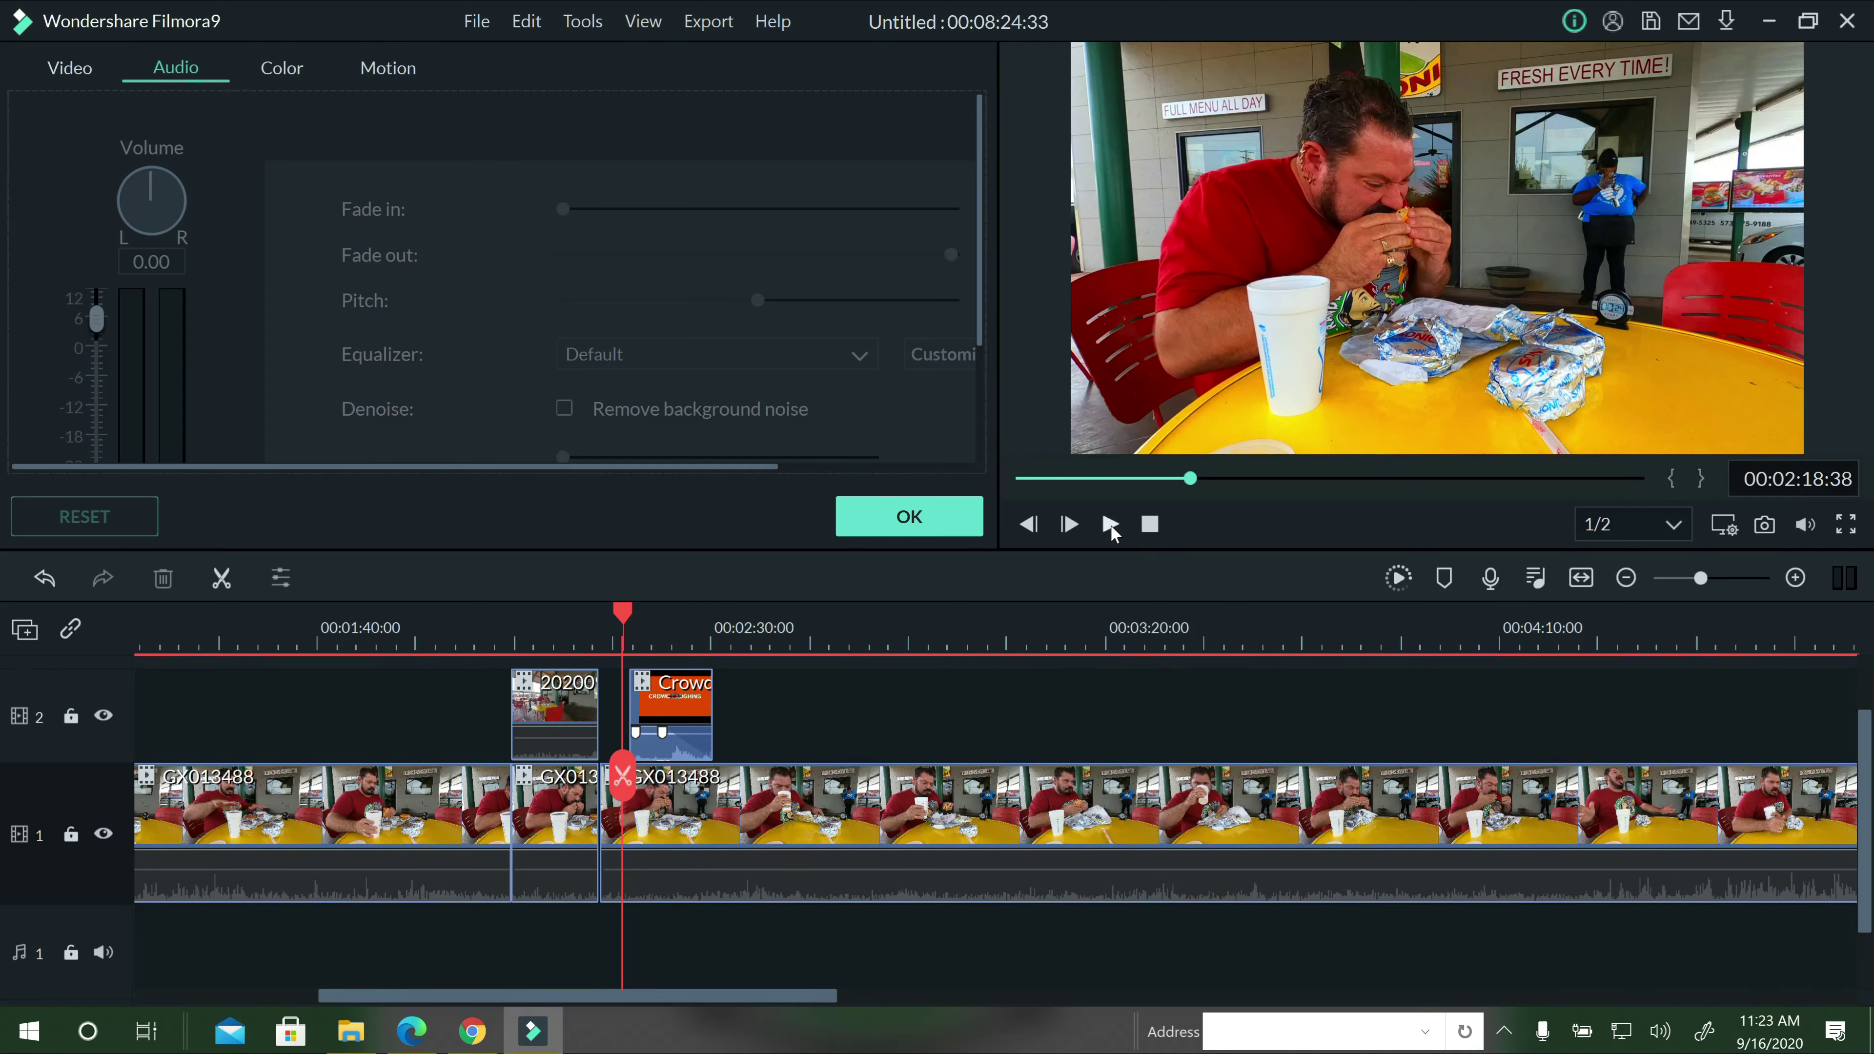
click(1111, 526)
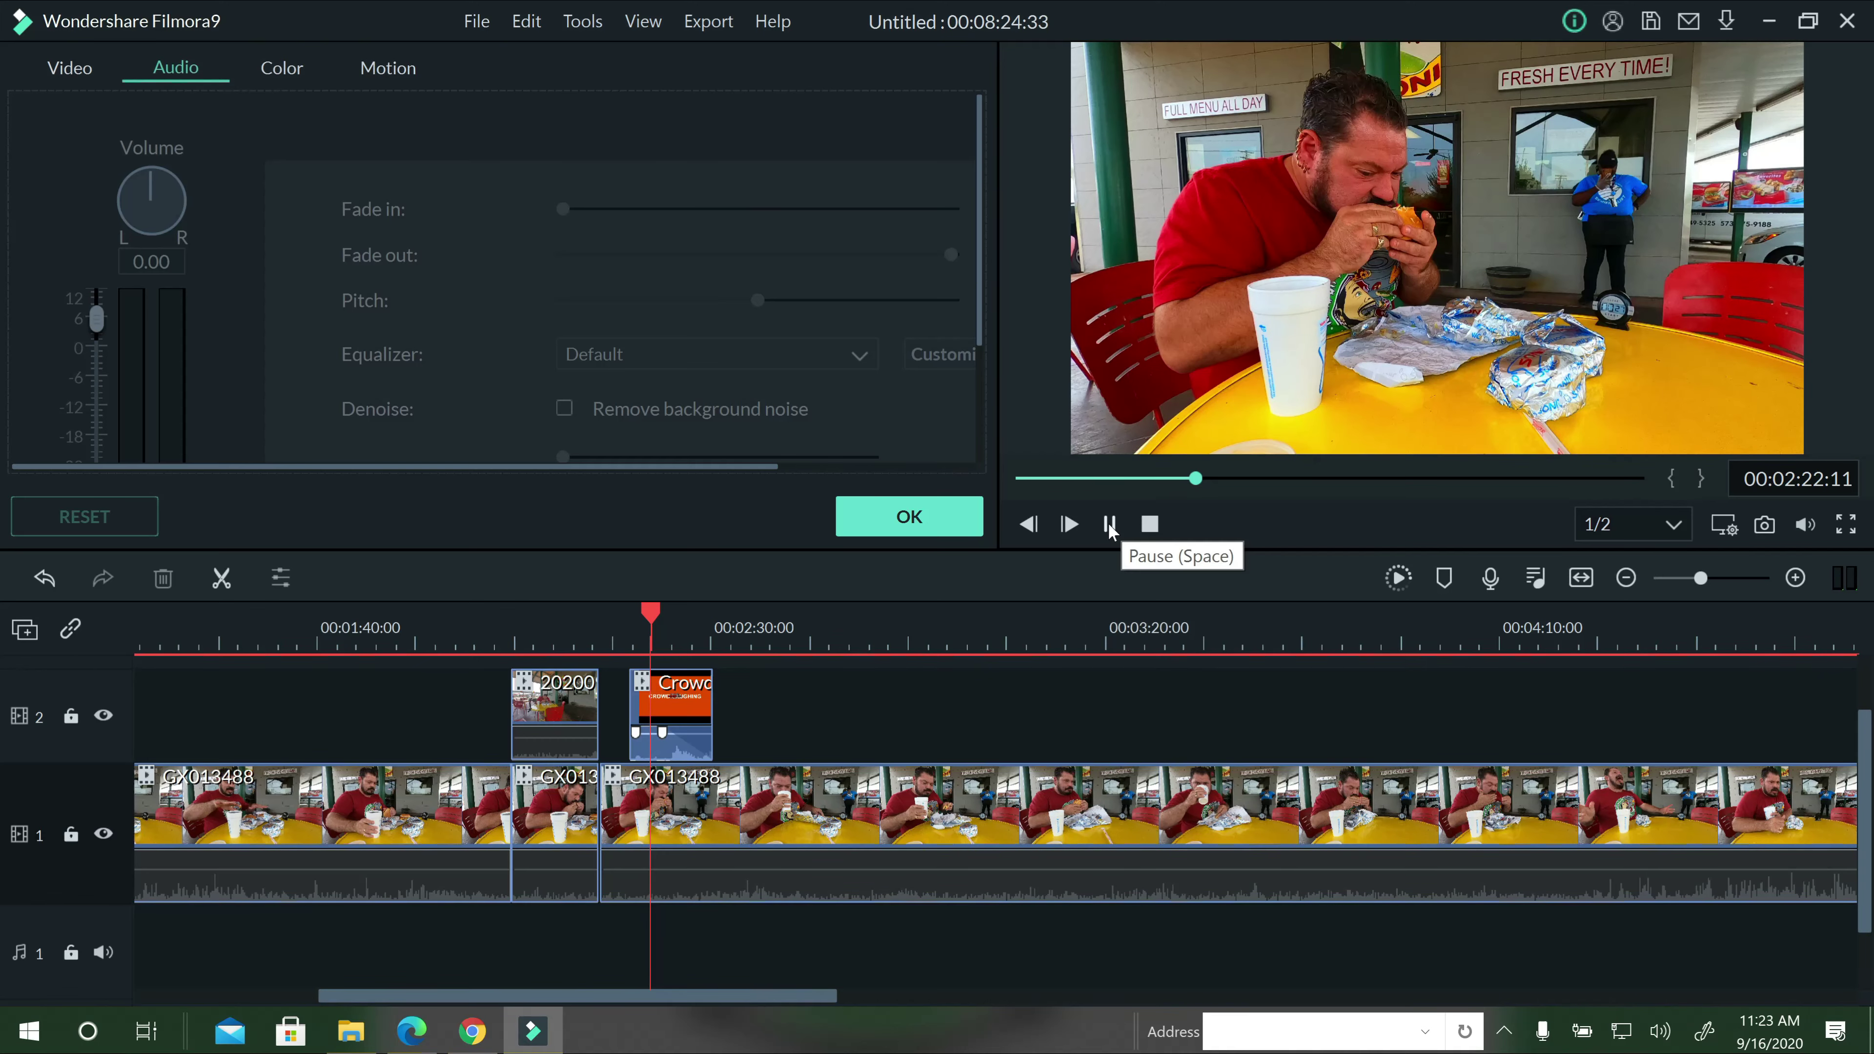
click(1111, 526)
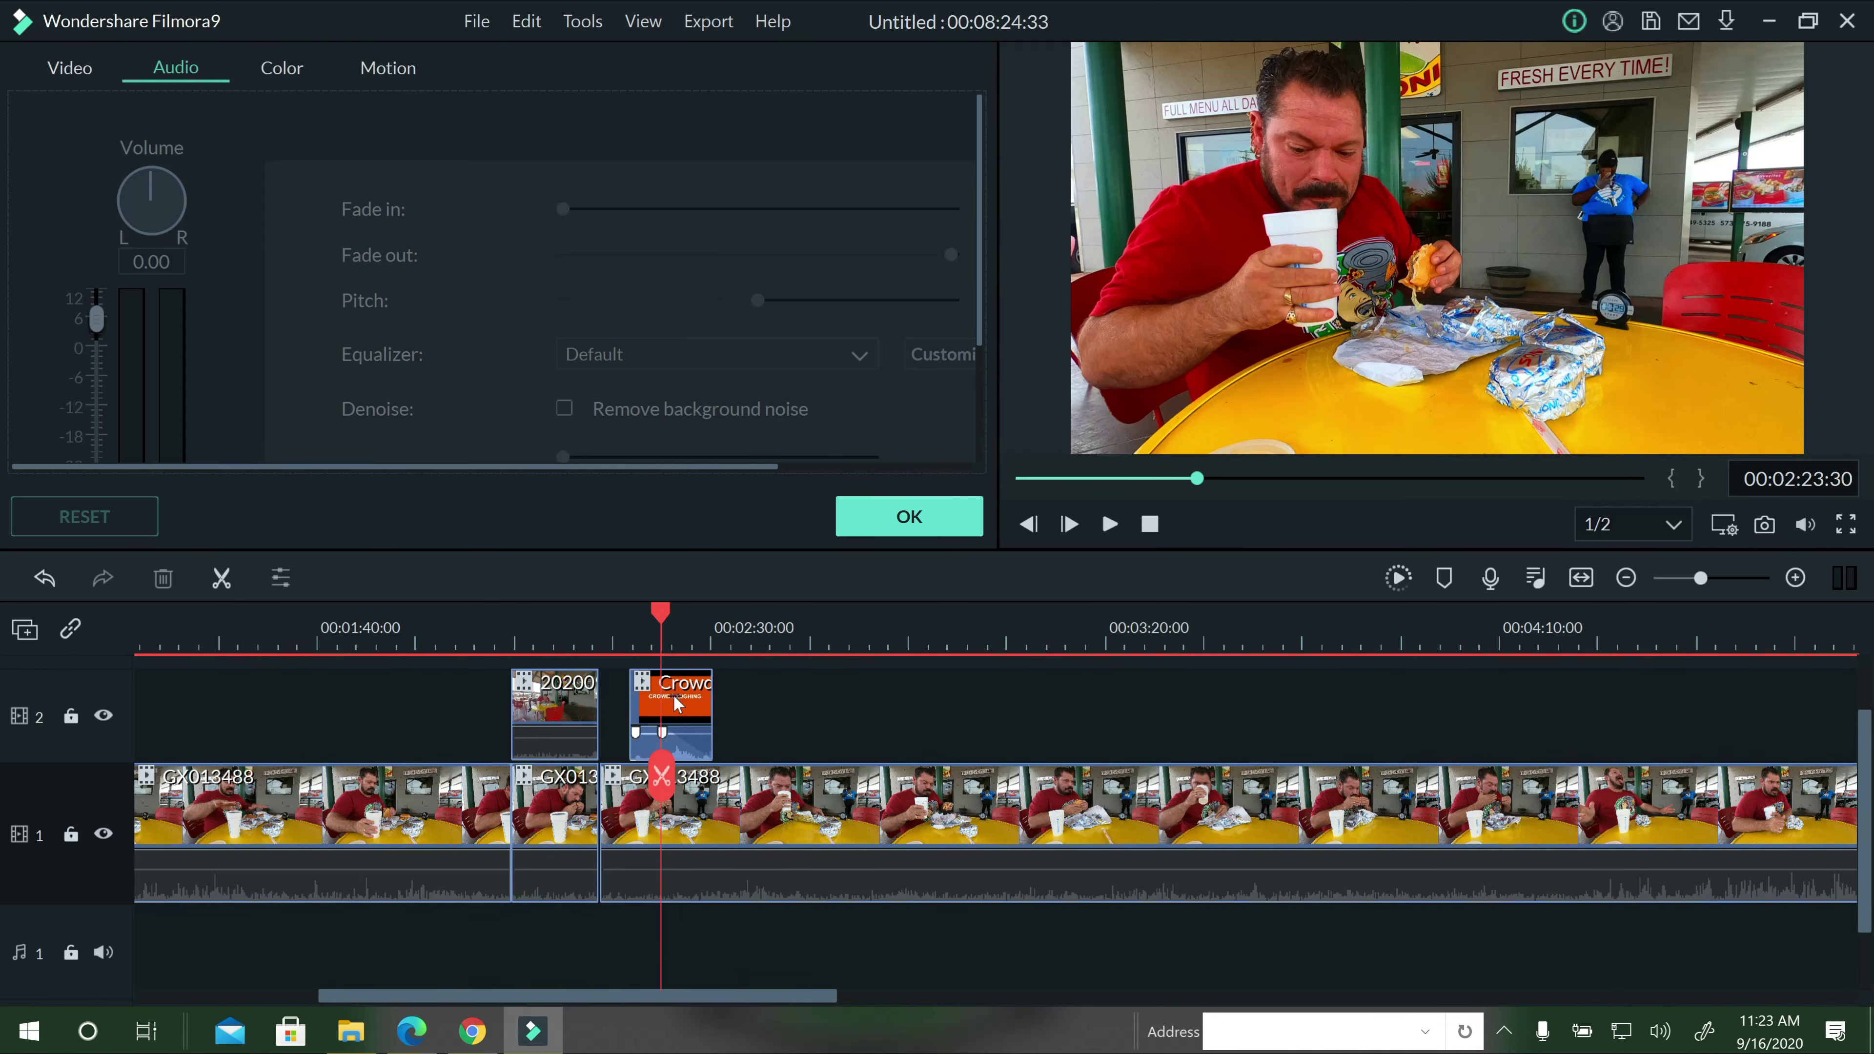
drag(661, 619, 669, 619)
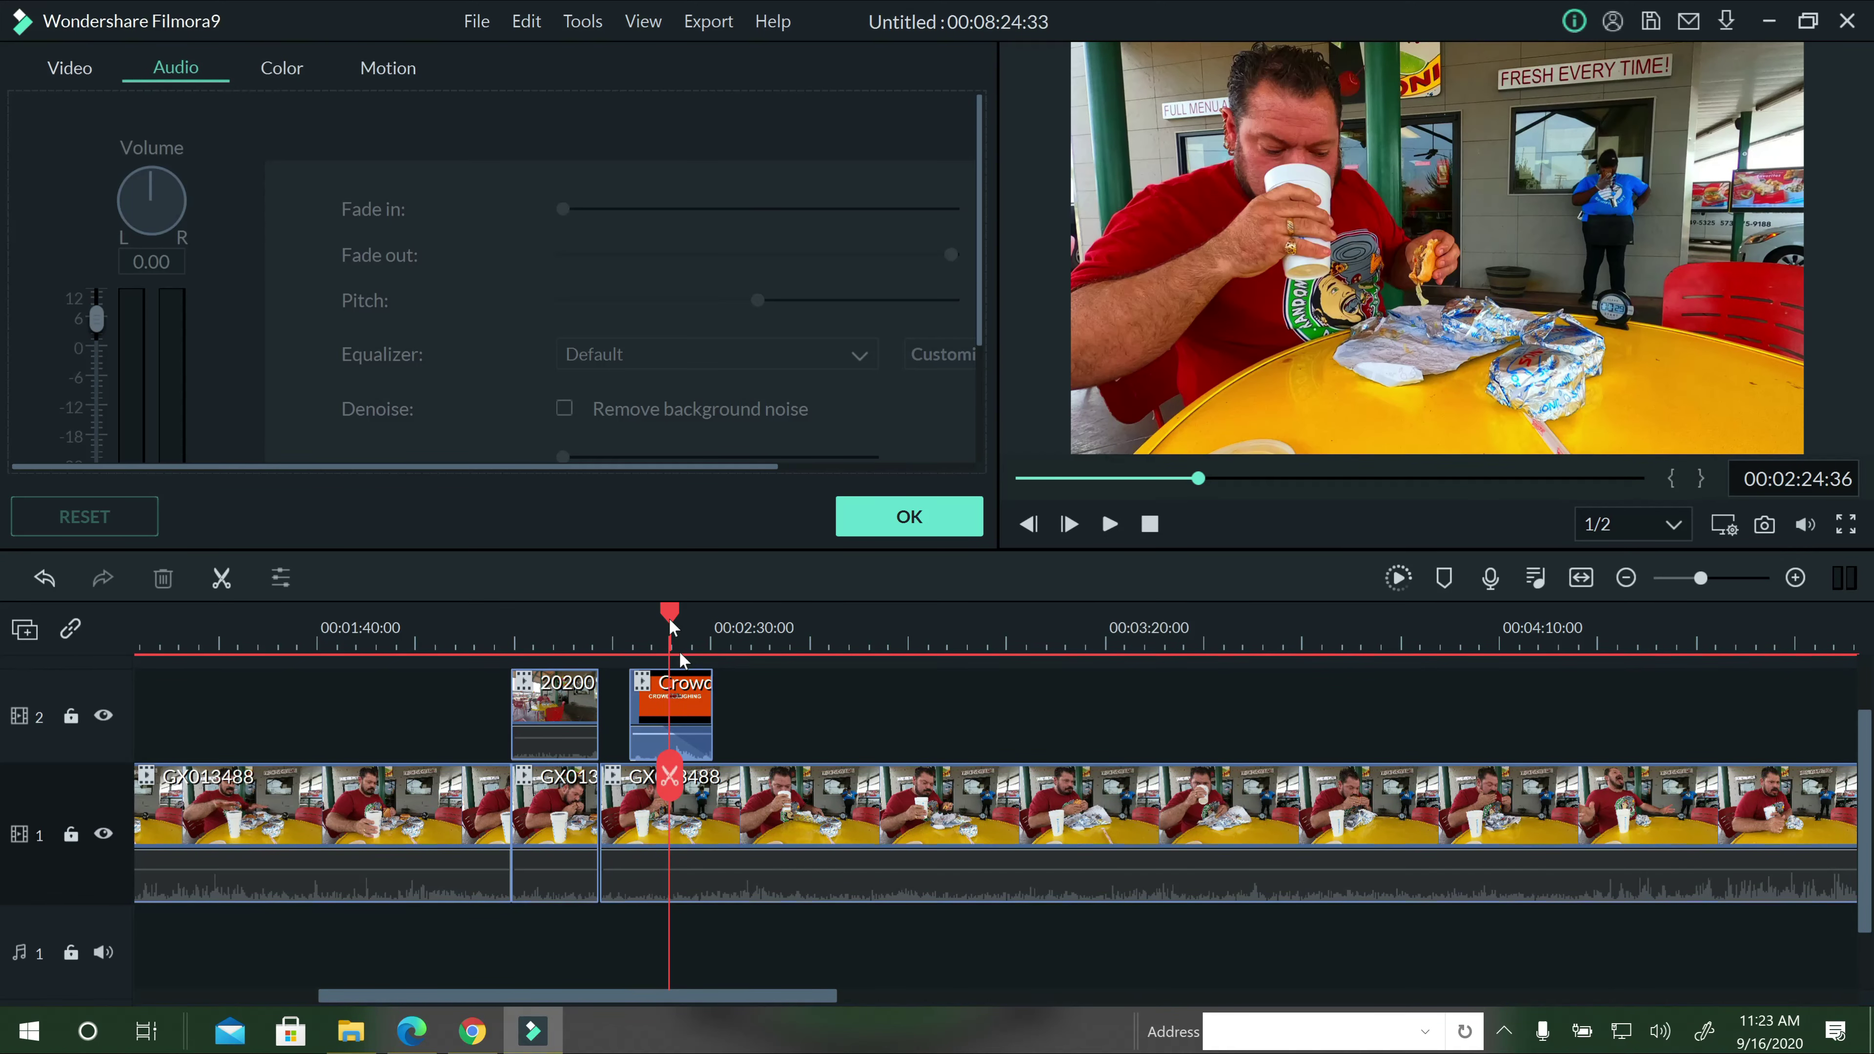
click(666, 770)
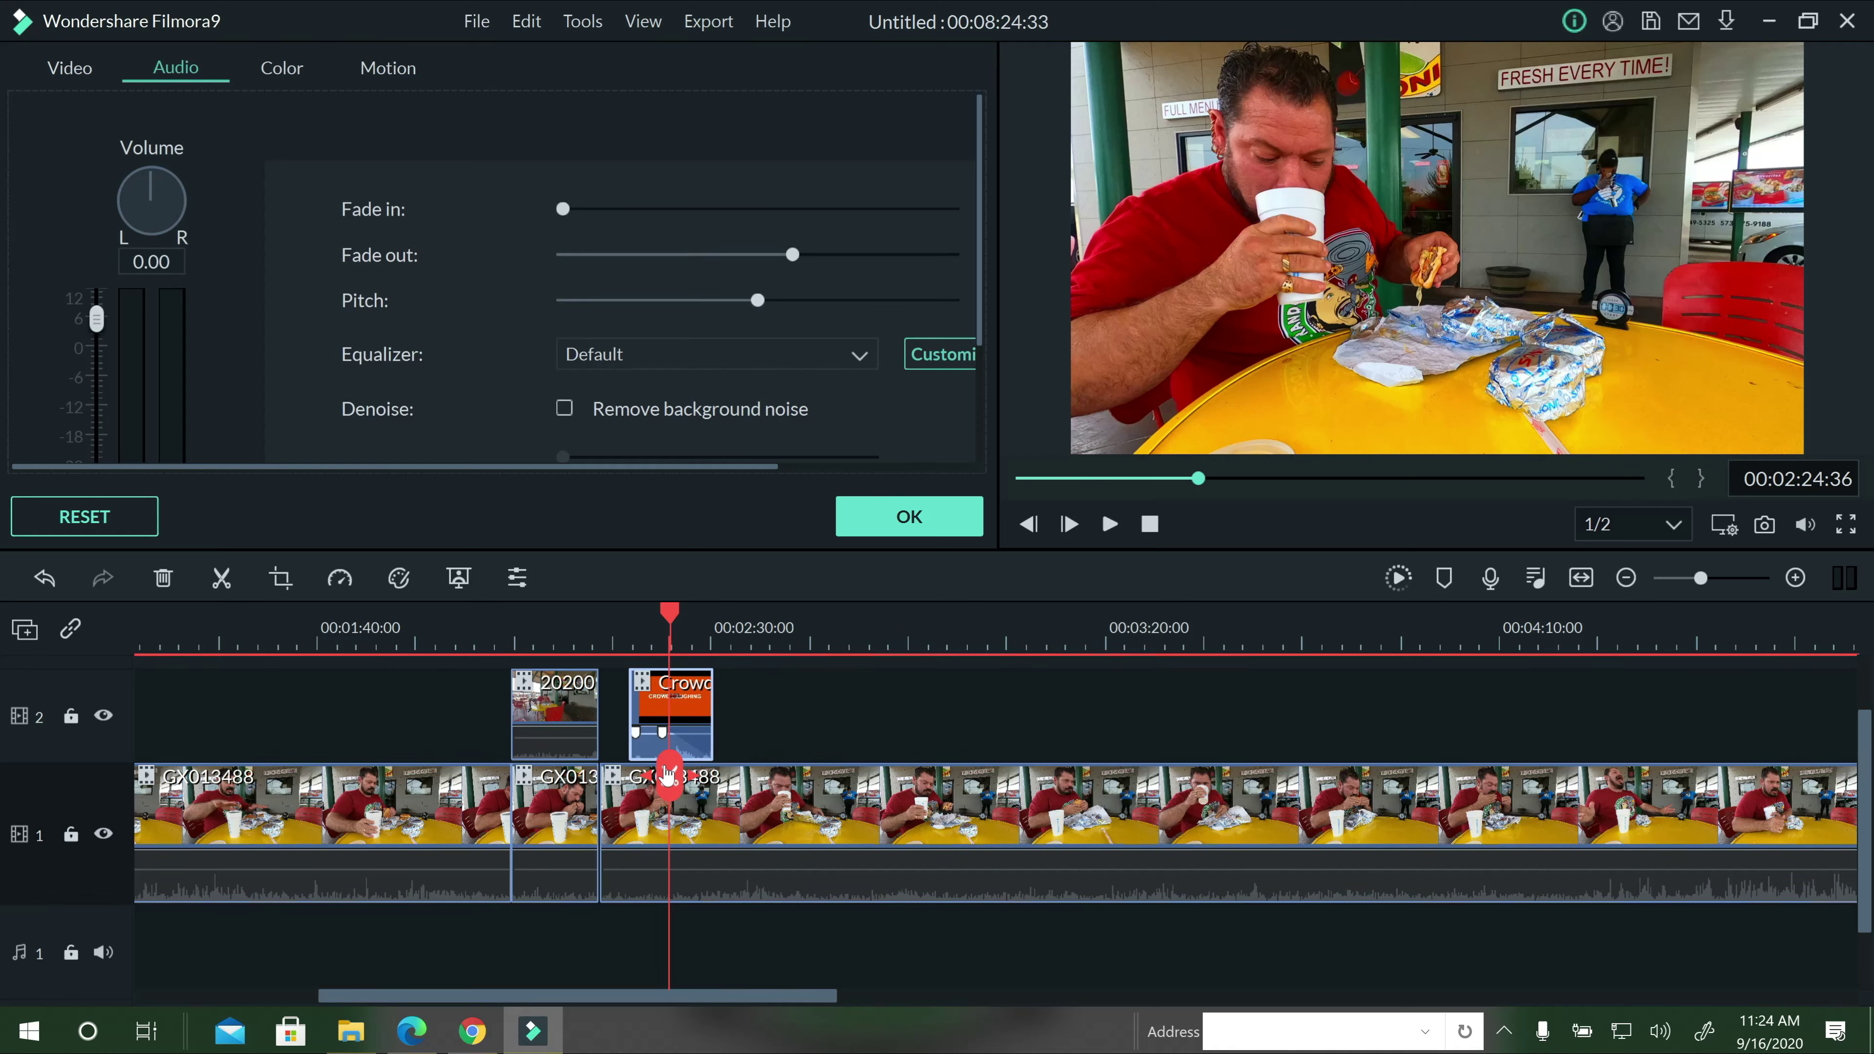
click(667, 771)
click(162, 578)
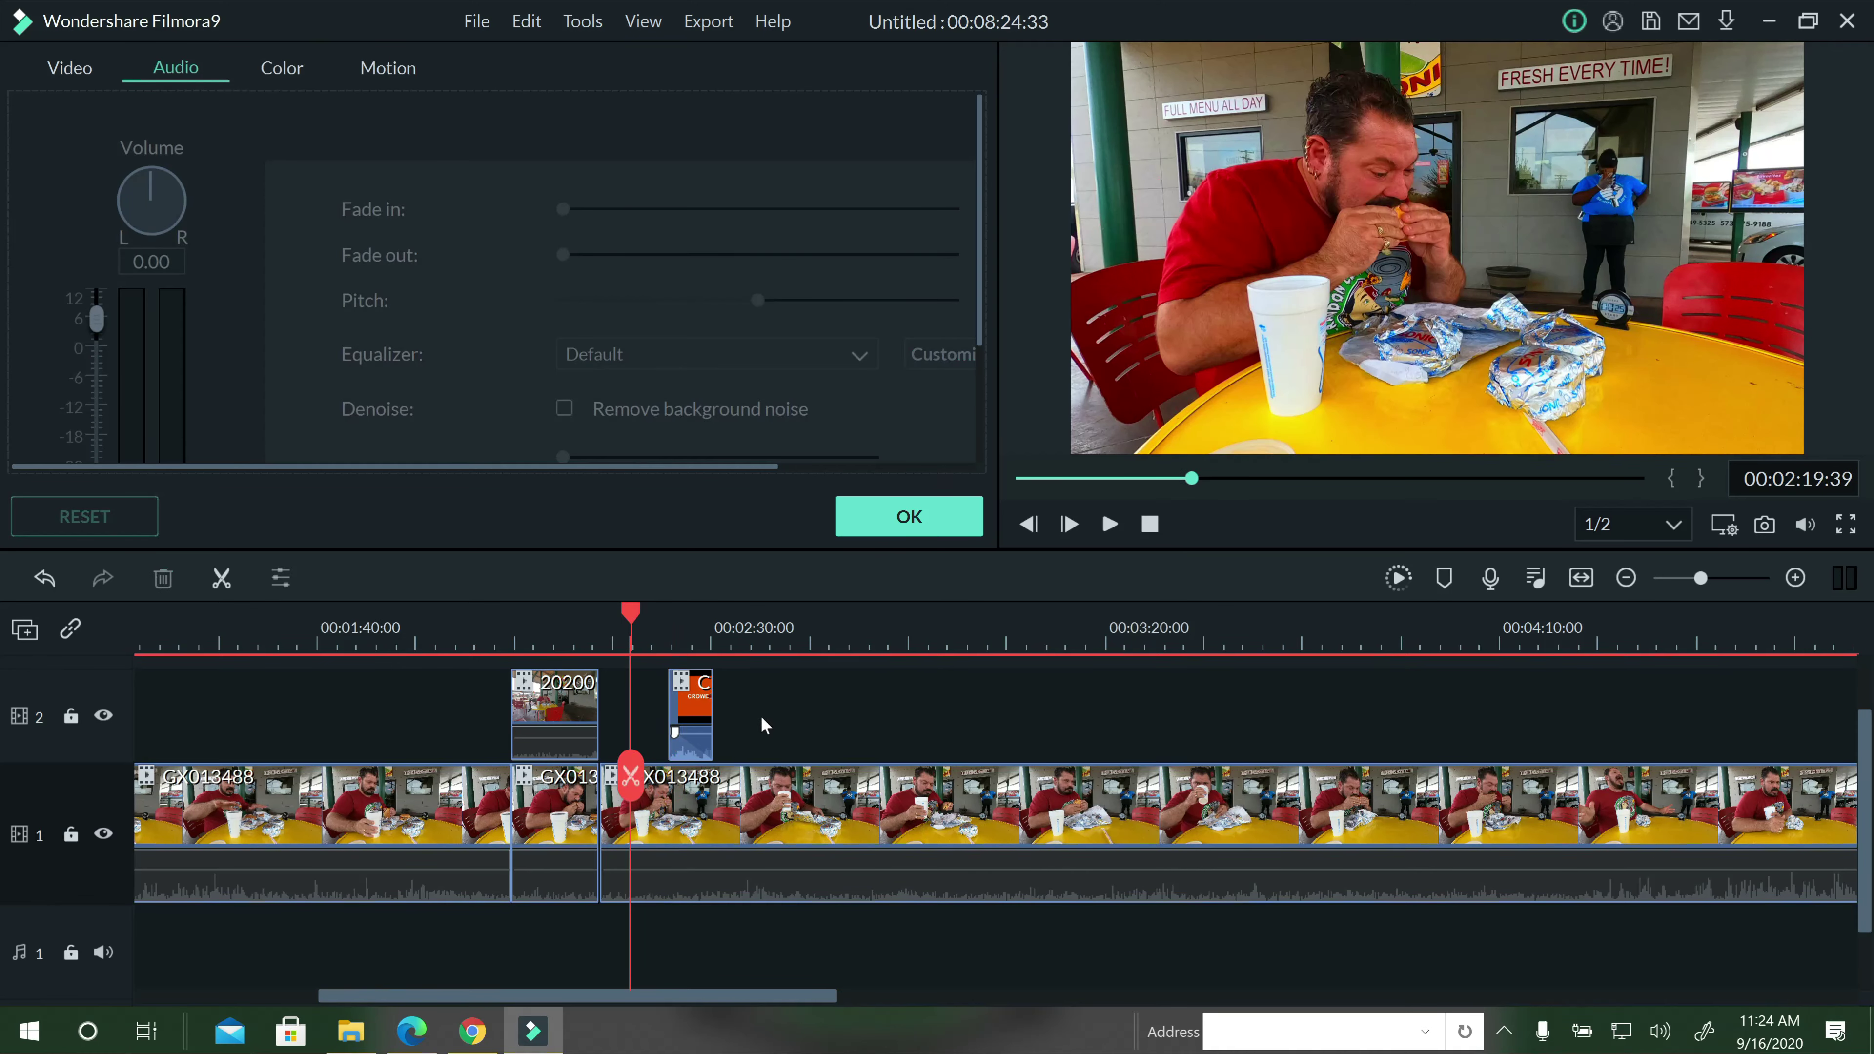
Move the remaining Crowd Laughing clip back to start at 00:02:19:39 on track 2 and play it.
drag(670, 697, 630, 697)
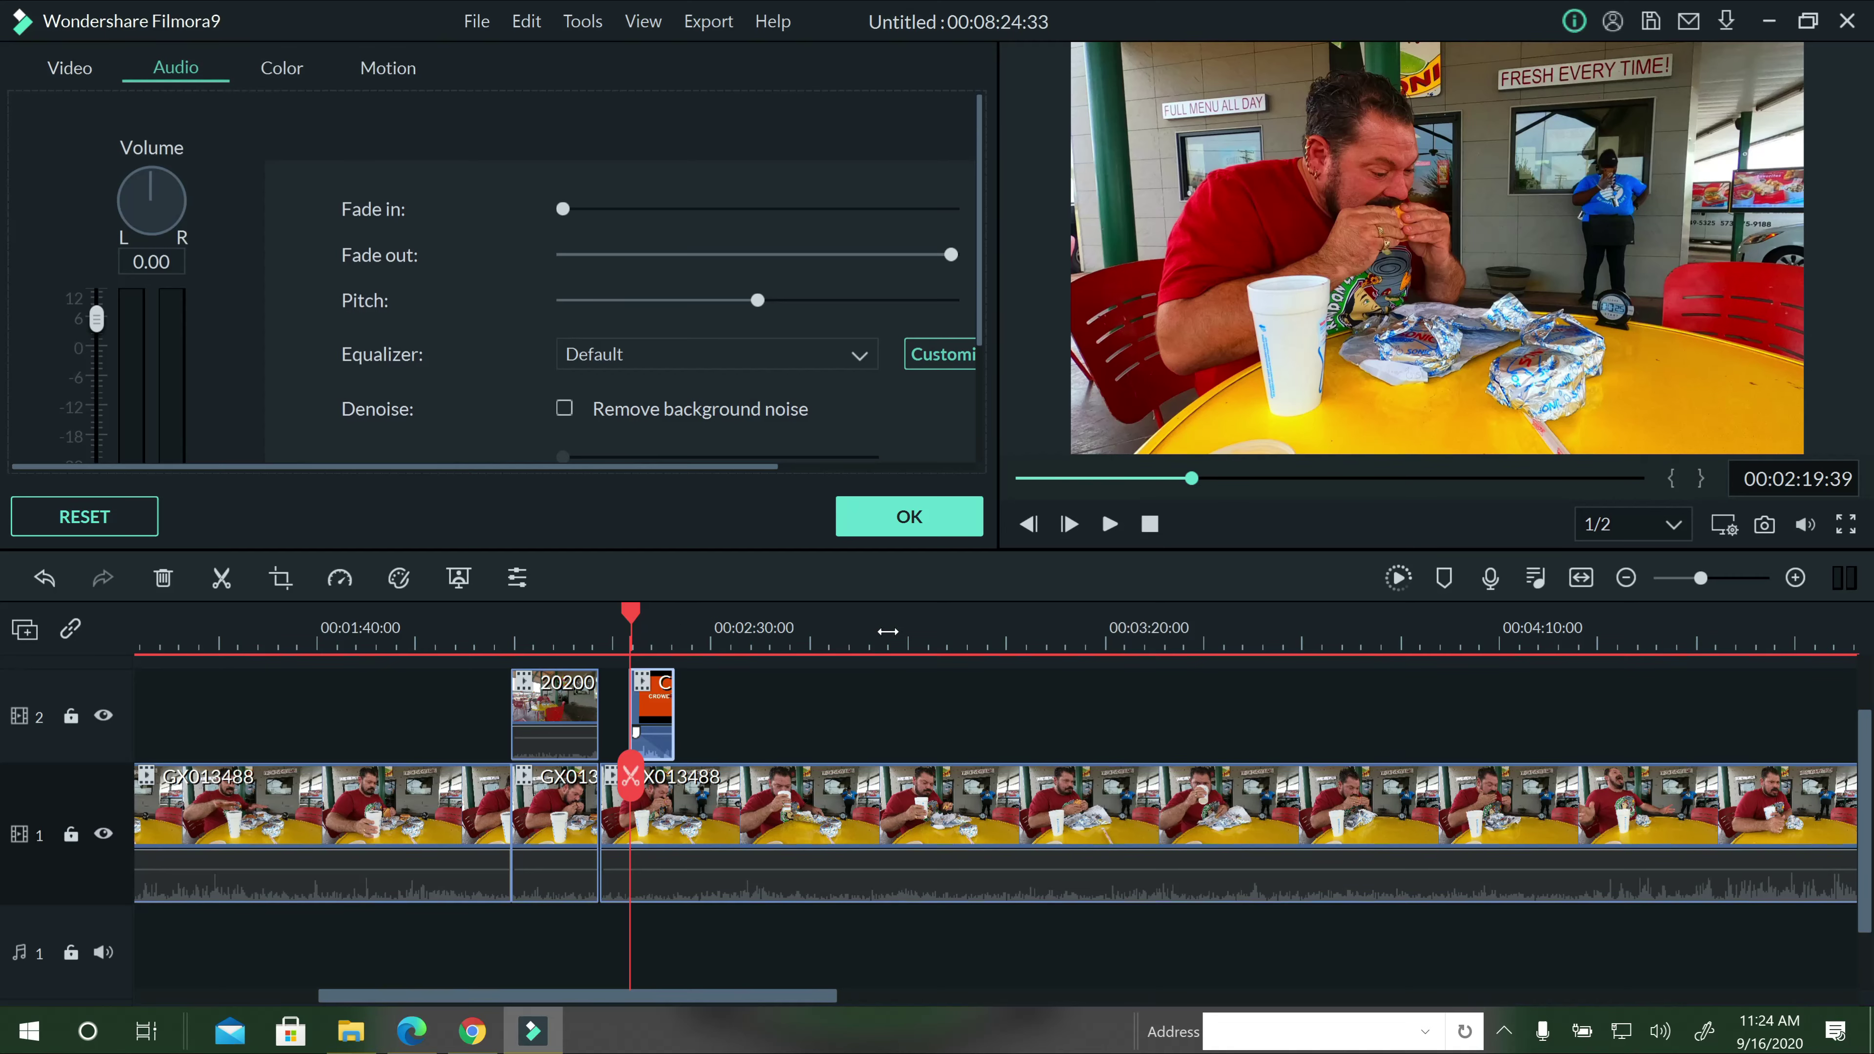
key(ctrl+equal)
click(1112, 530)
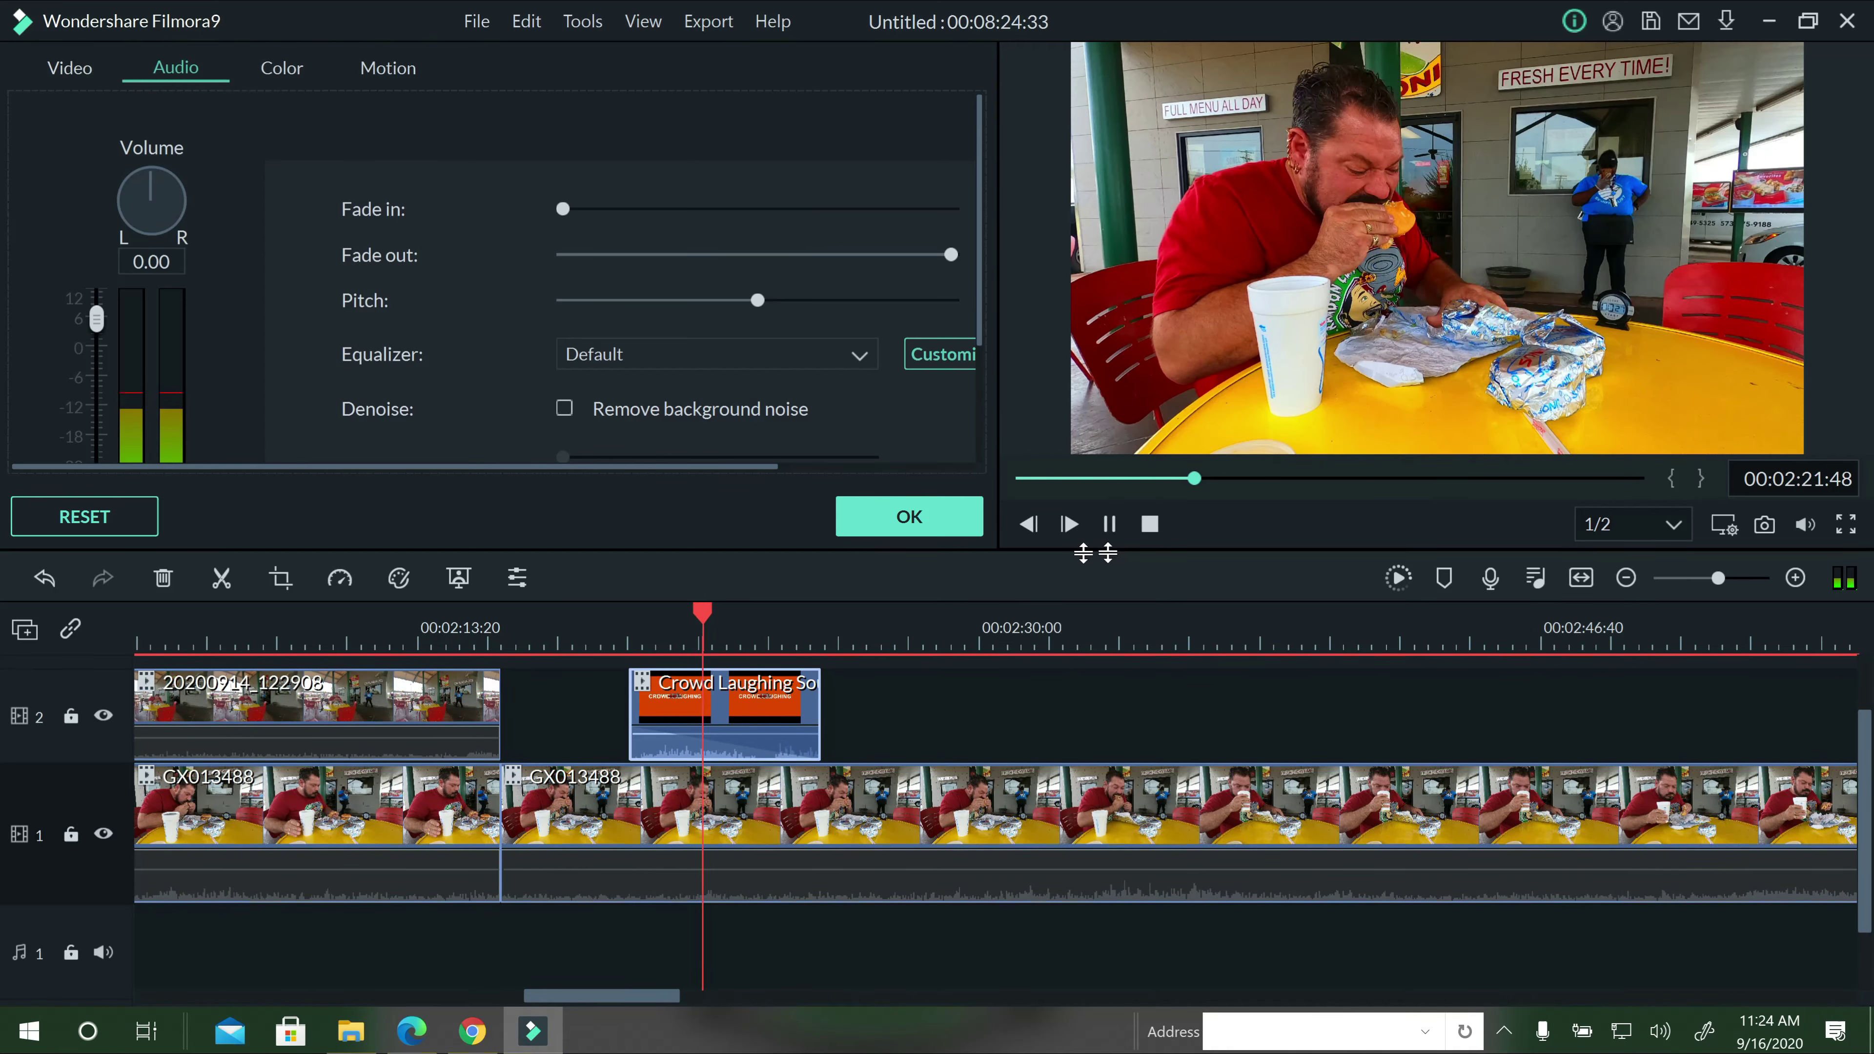
click(614, 621)
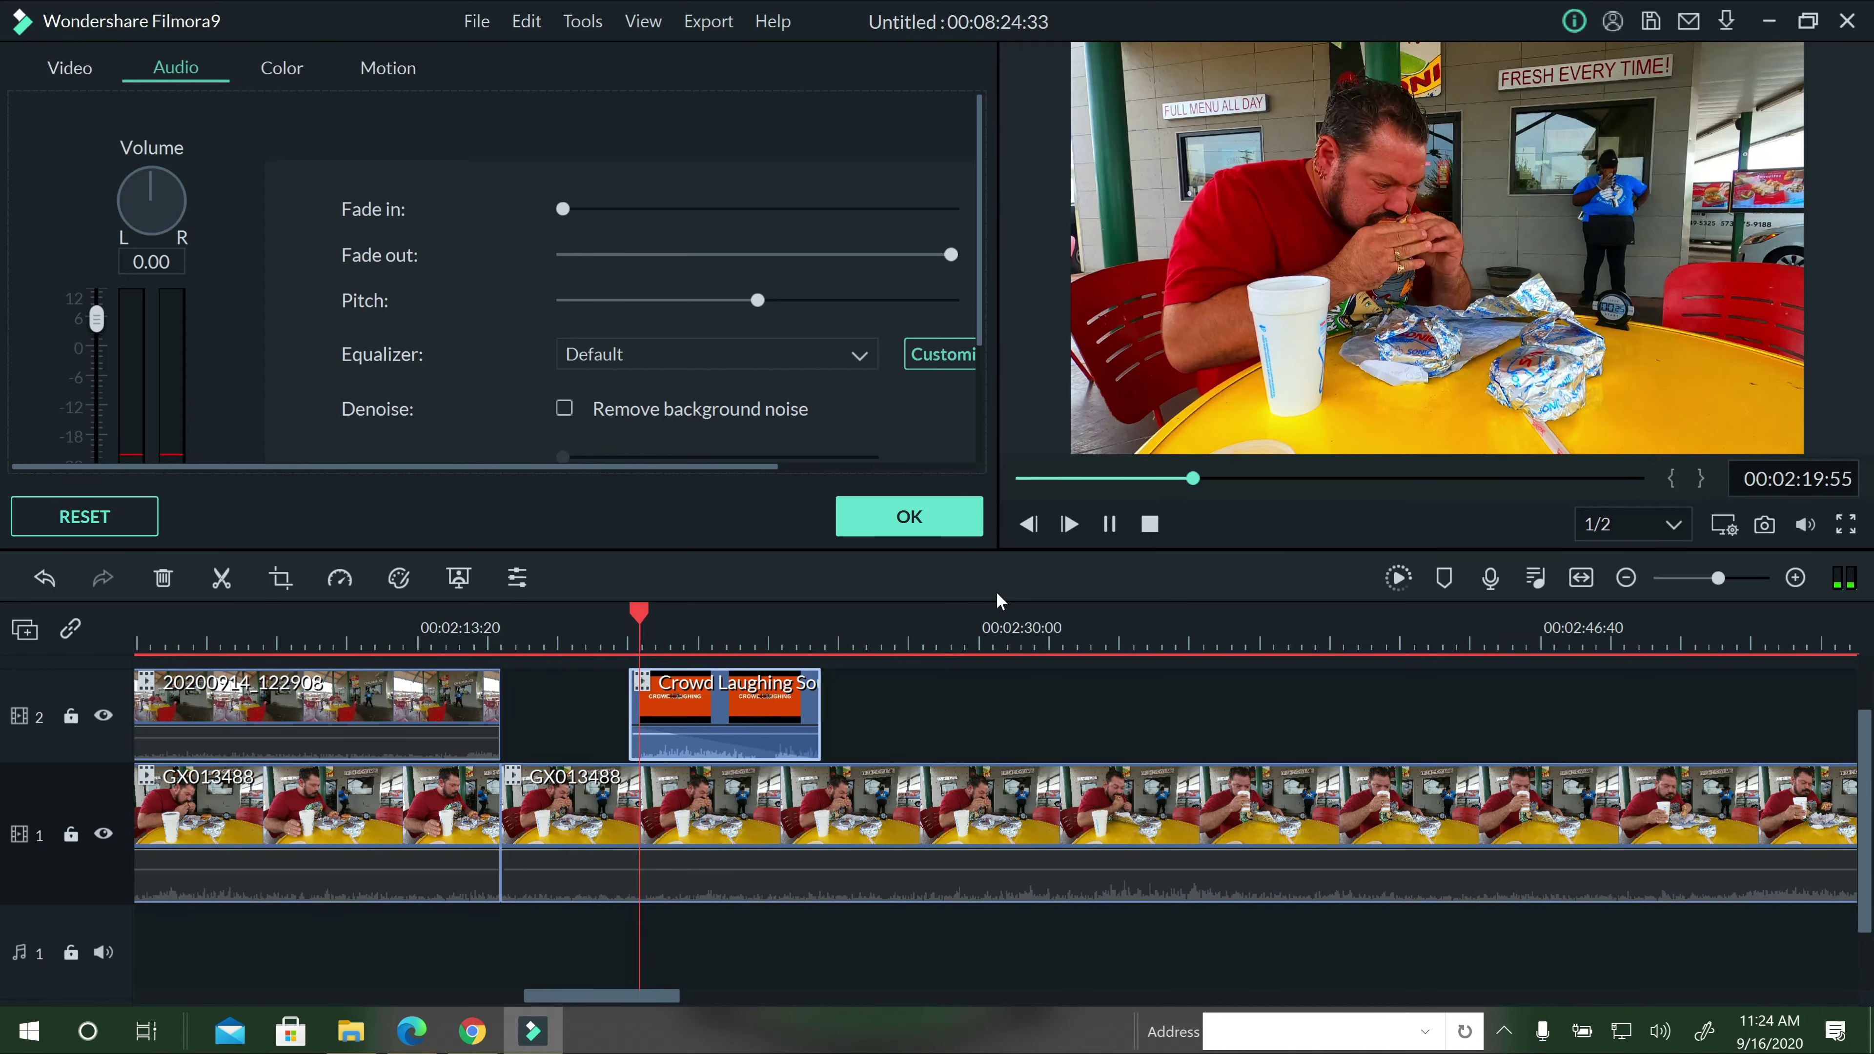
Accept the Crowd Laughing clip's audio settings and stop the playback just past the laughter.
click(910, 516)
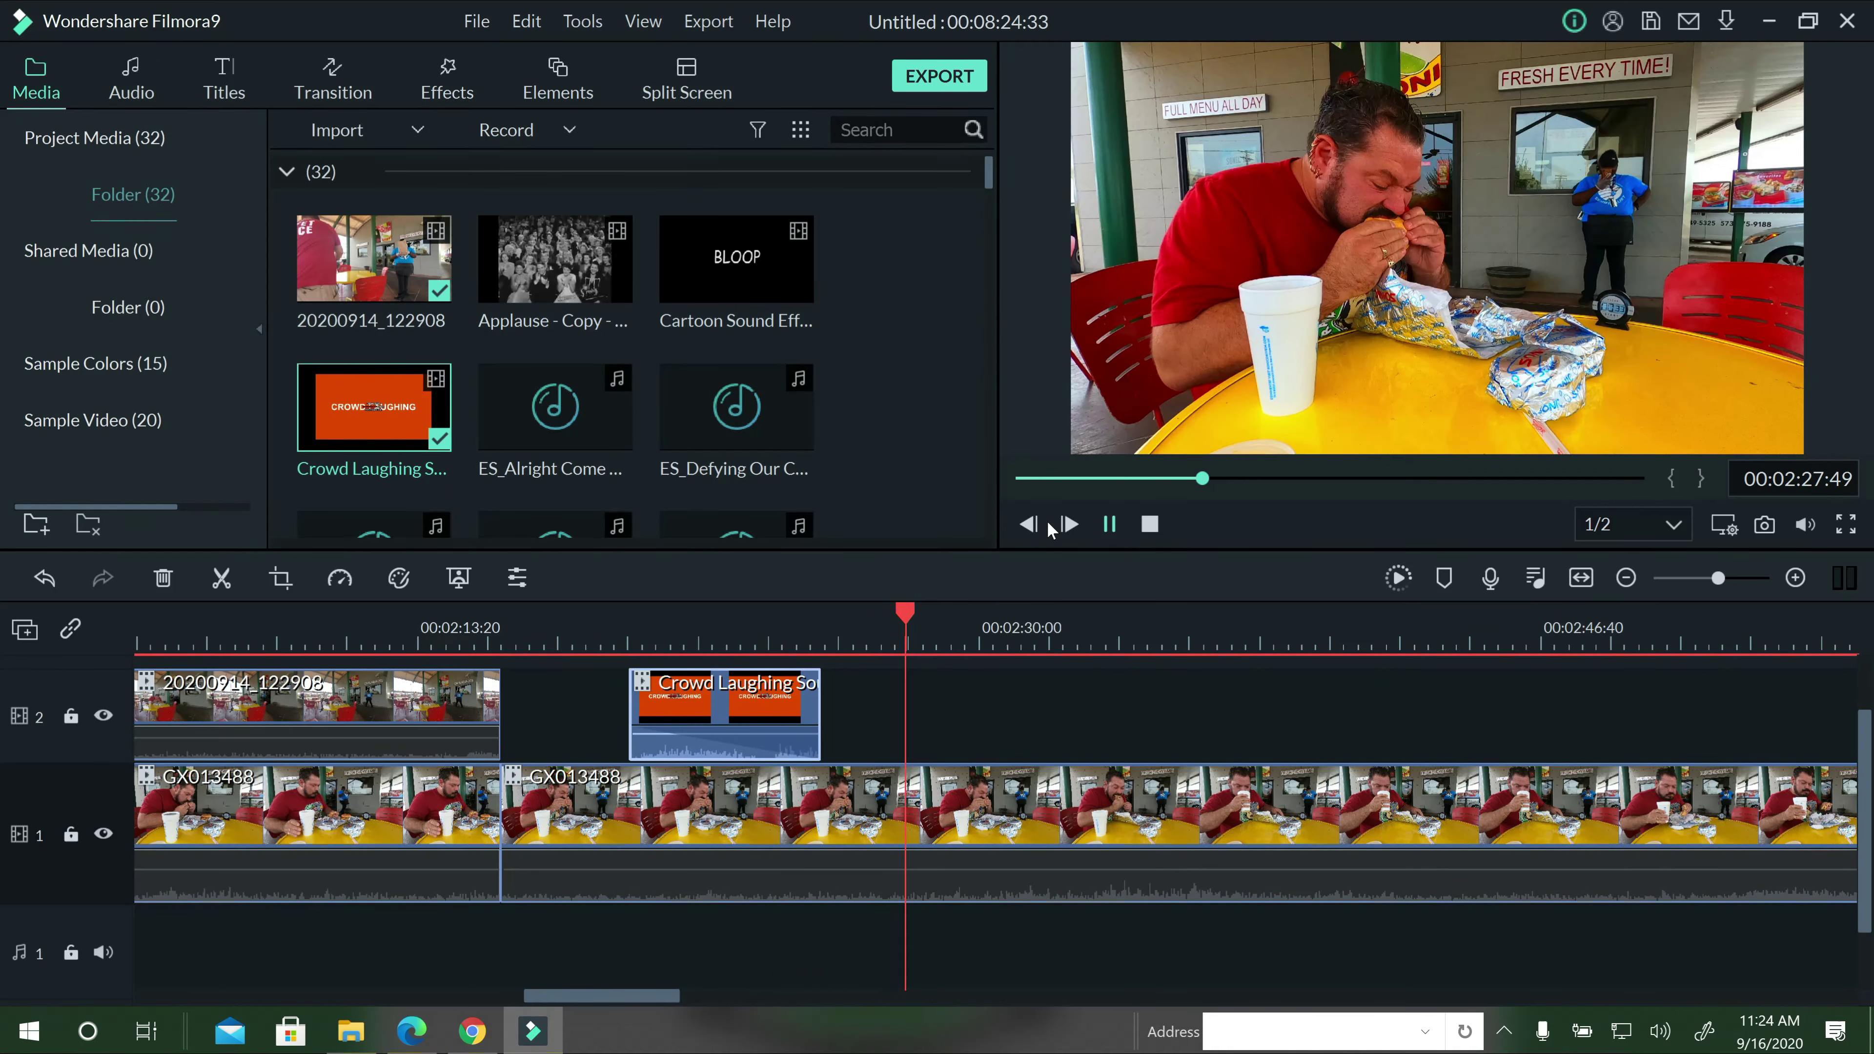
key(space)
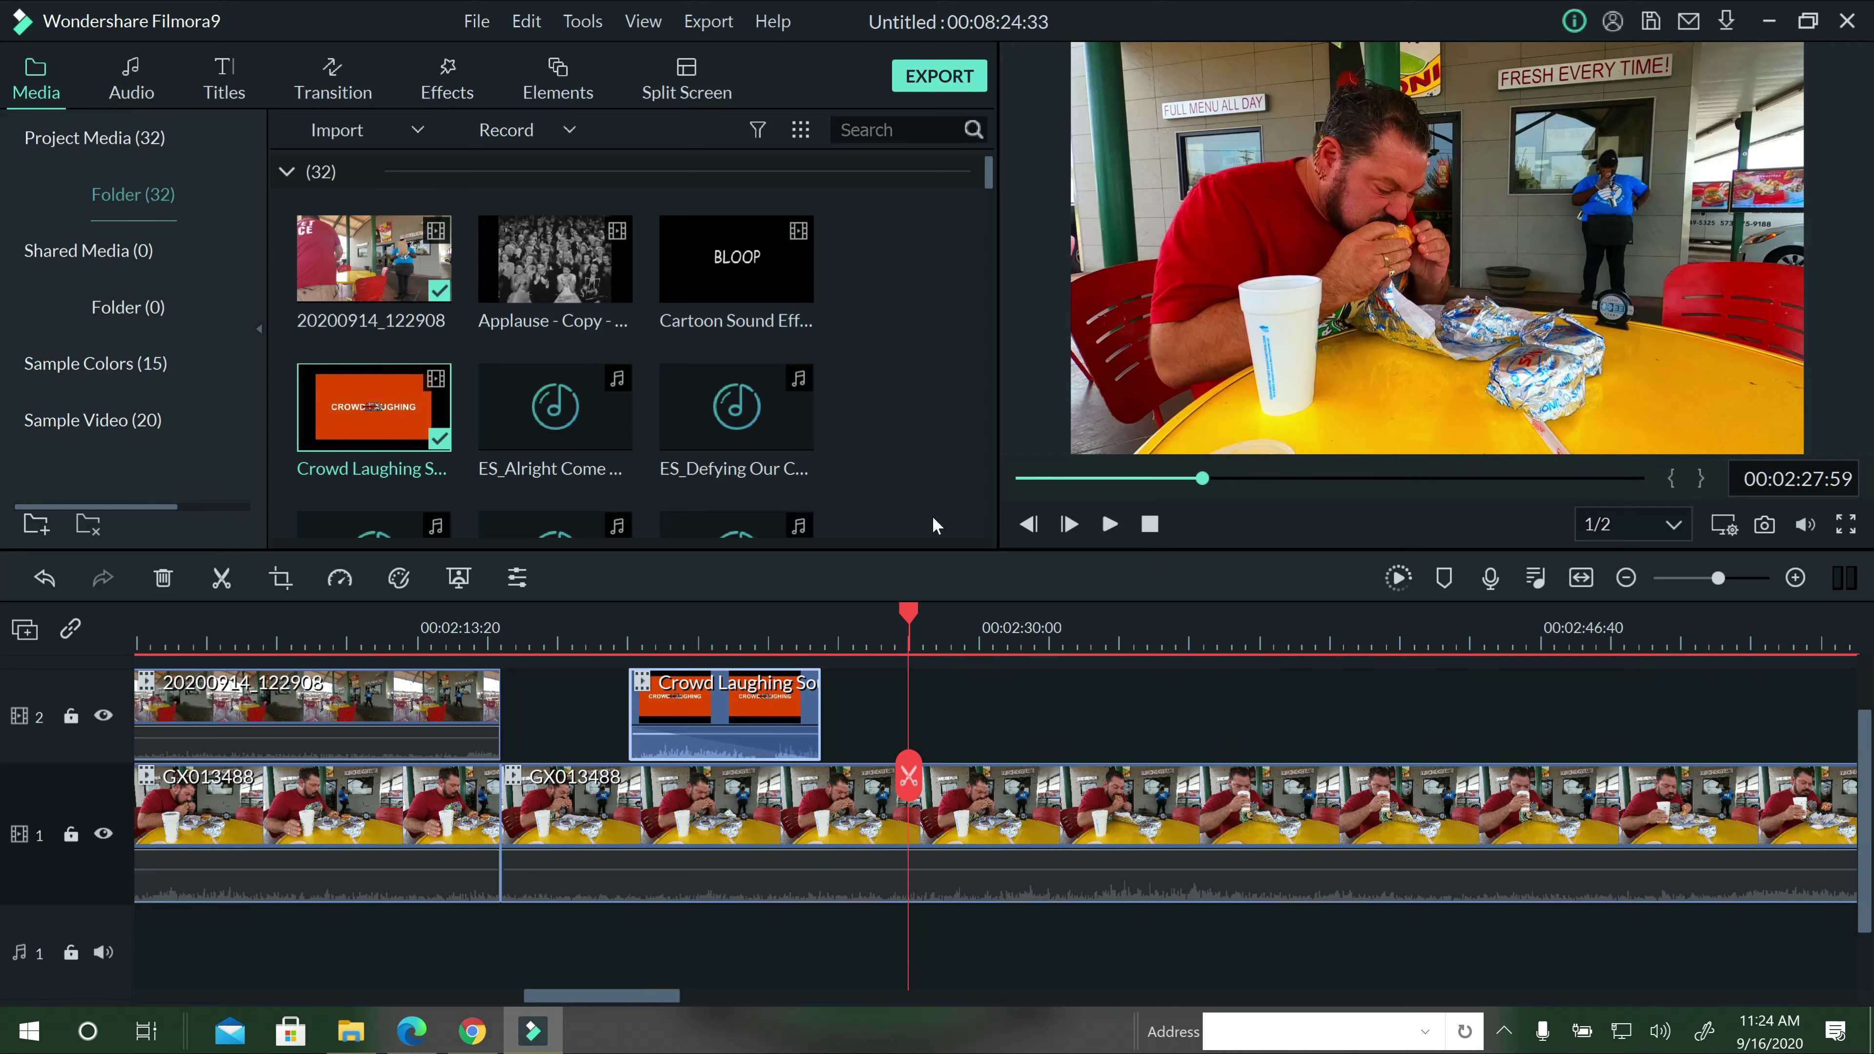
Mute the GX013489 clip at the end of track 1.
scroll(897, 696, down, 5)
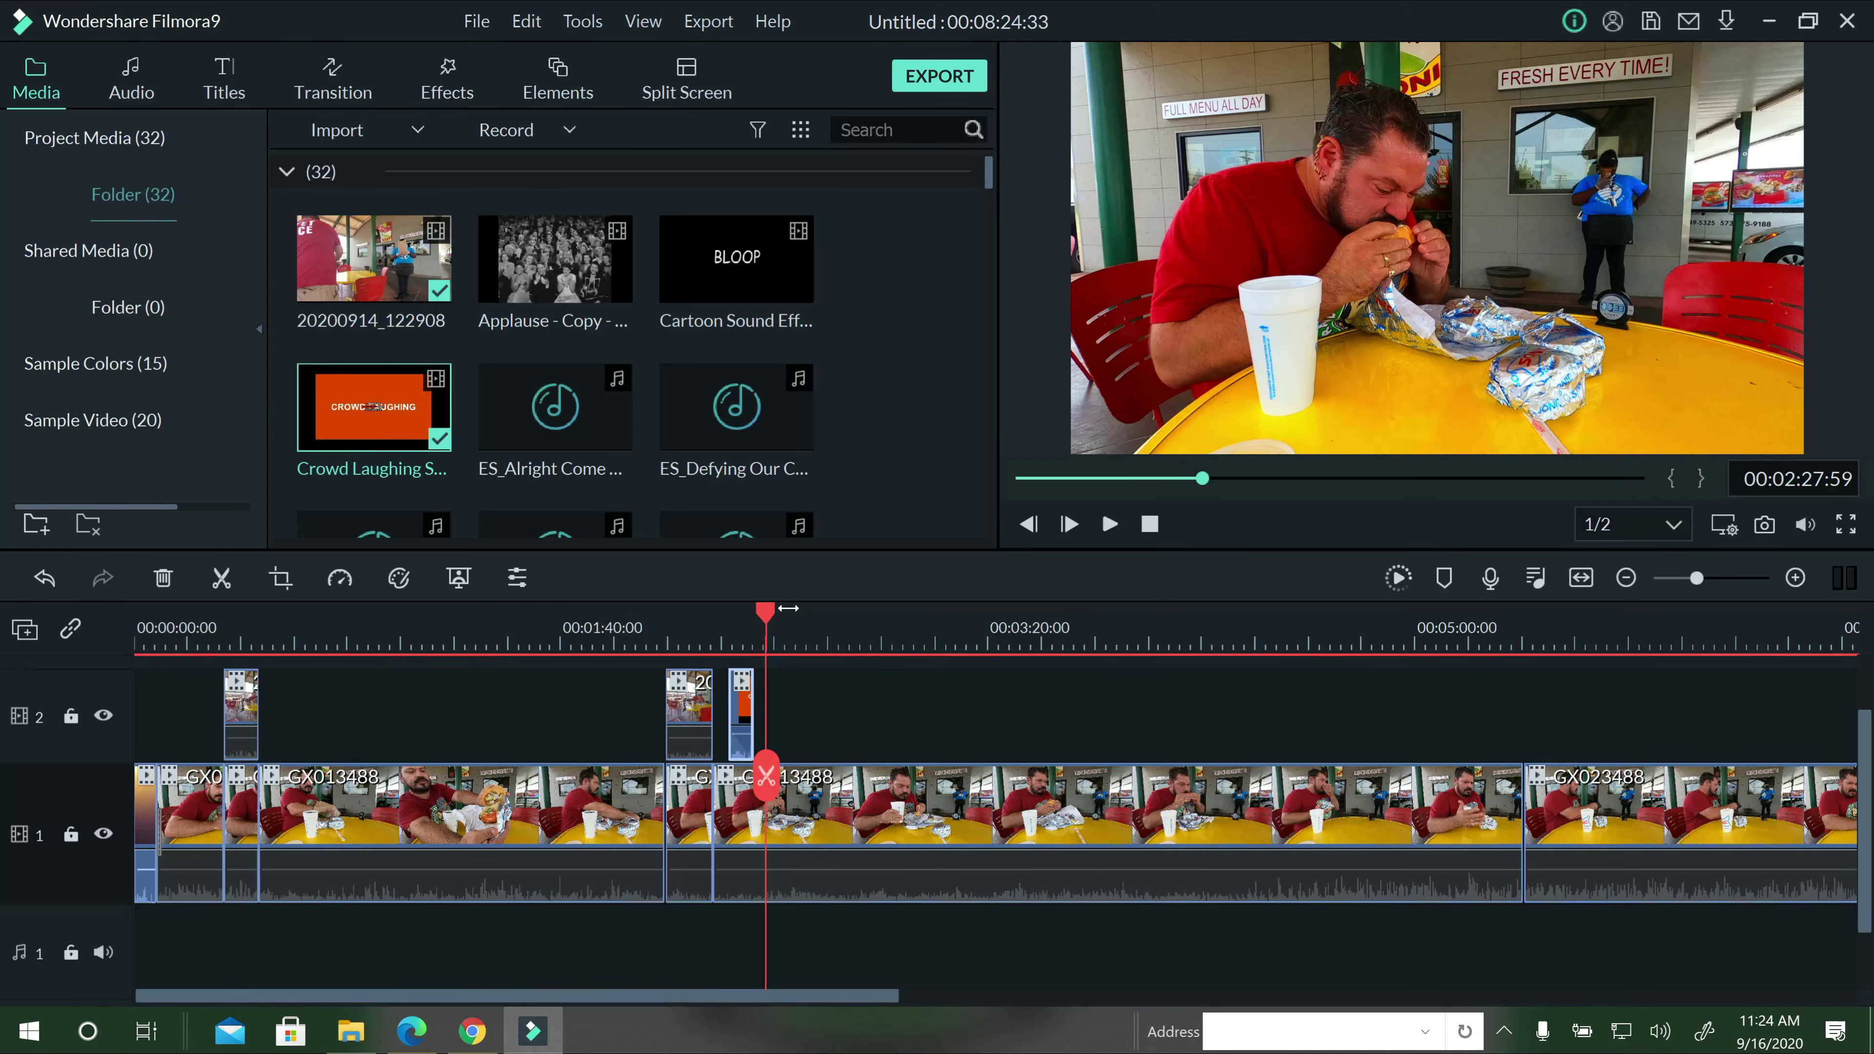
click(933, 623)
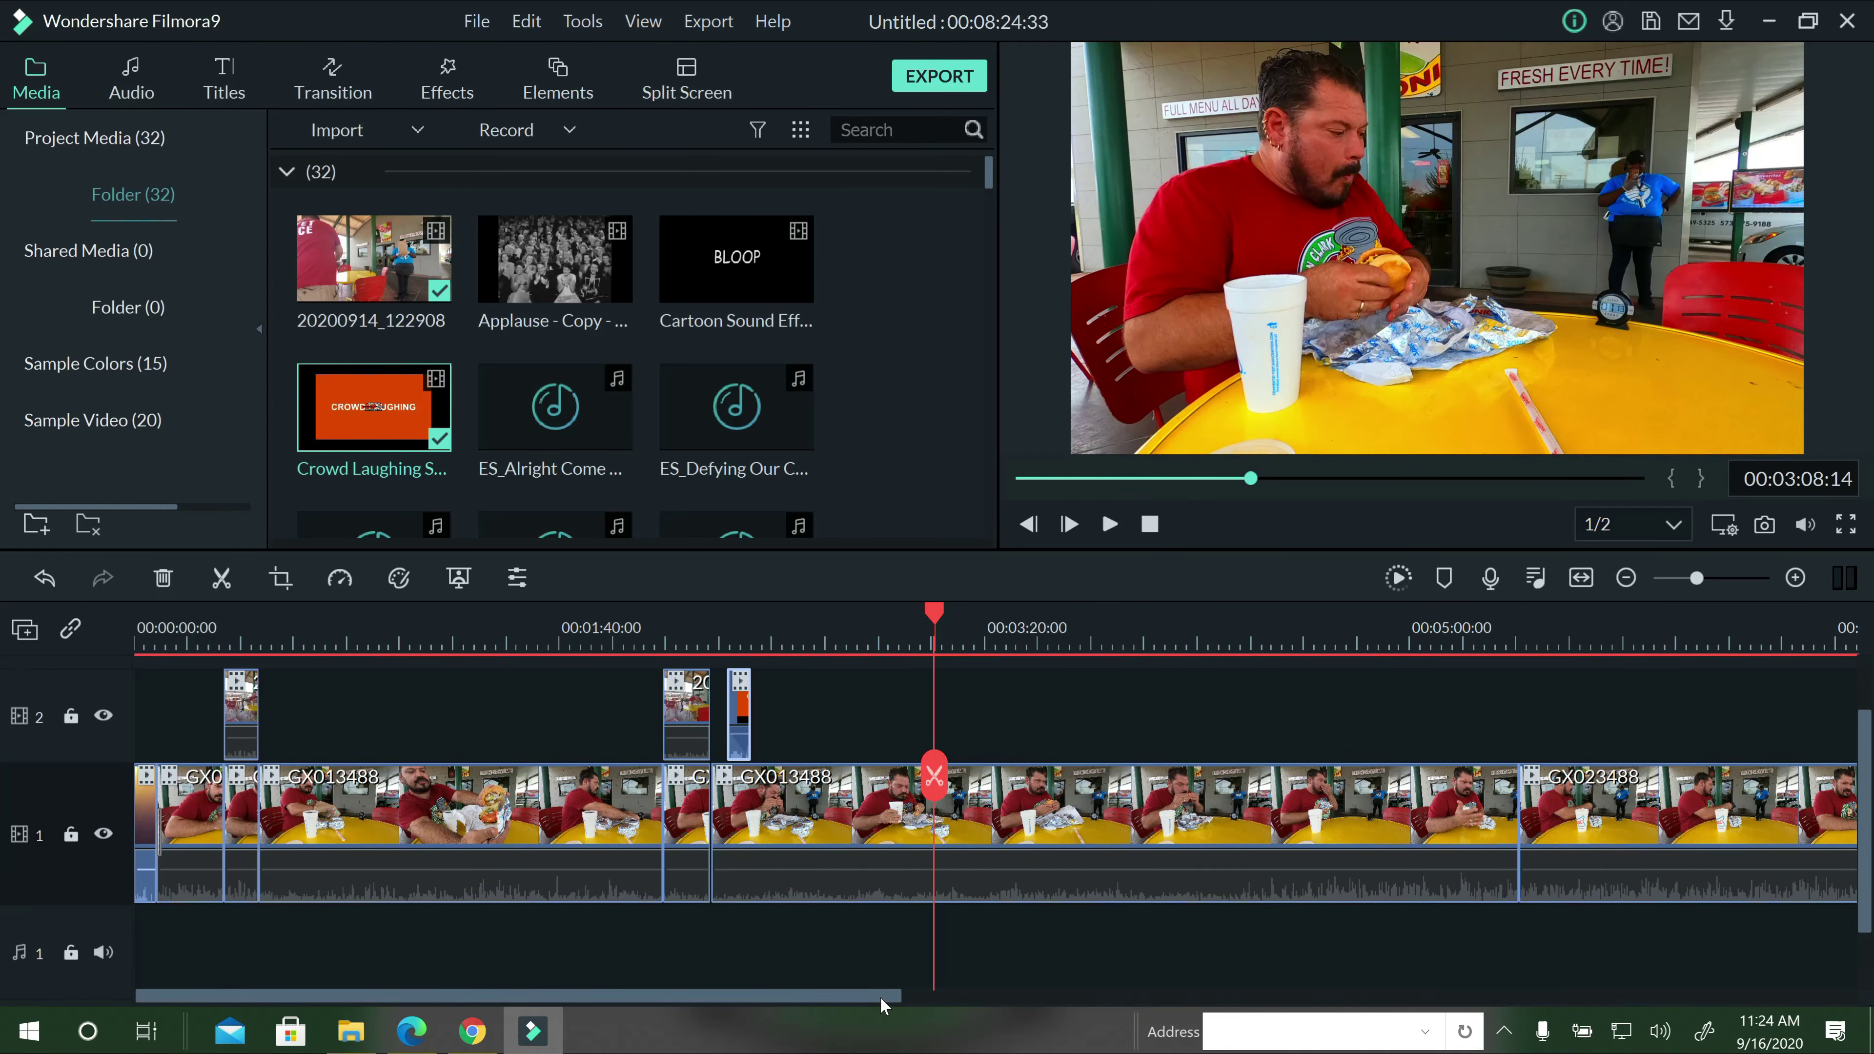
drag(880, 996, 1253, 998)
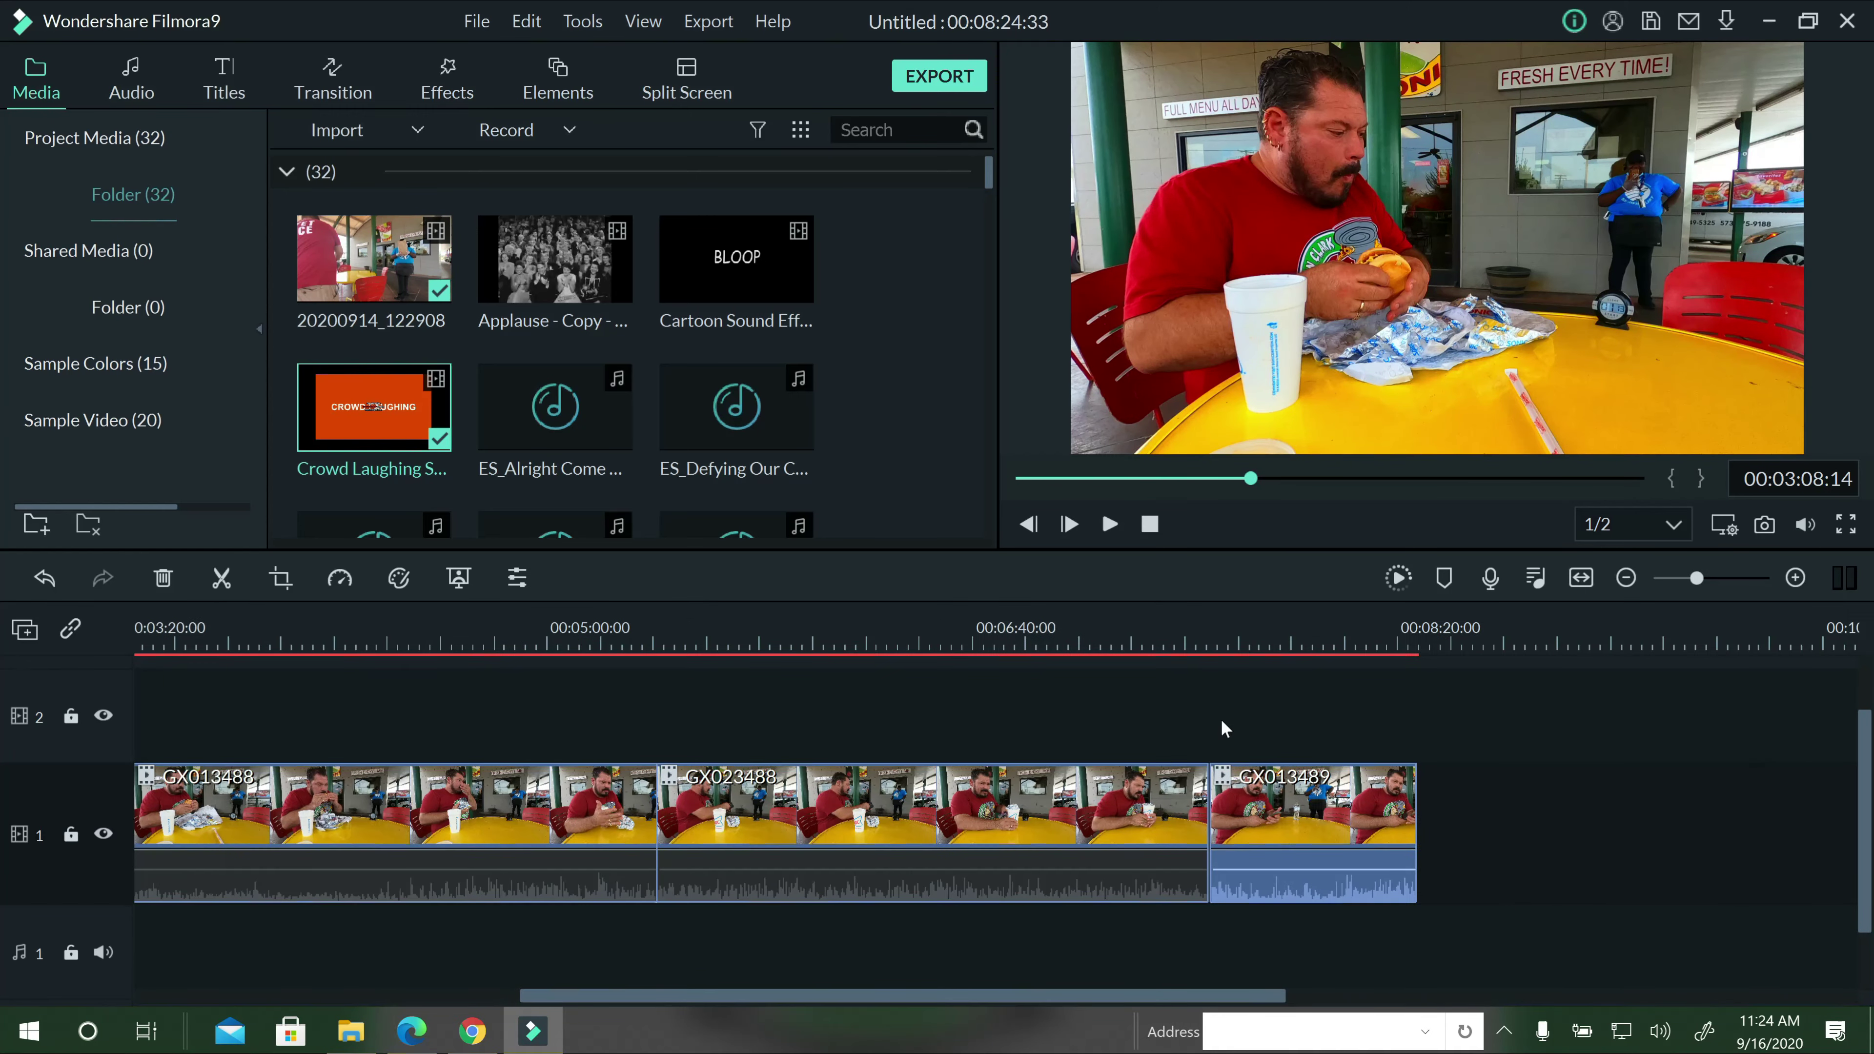
click(1282, 816)
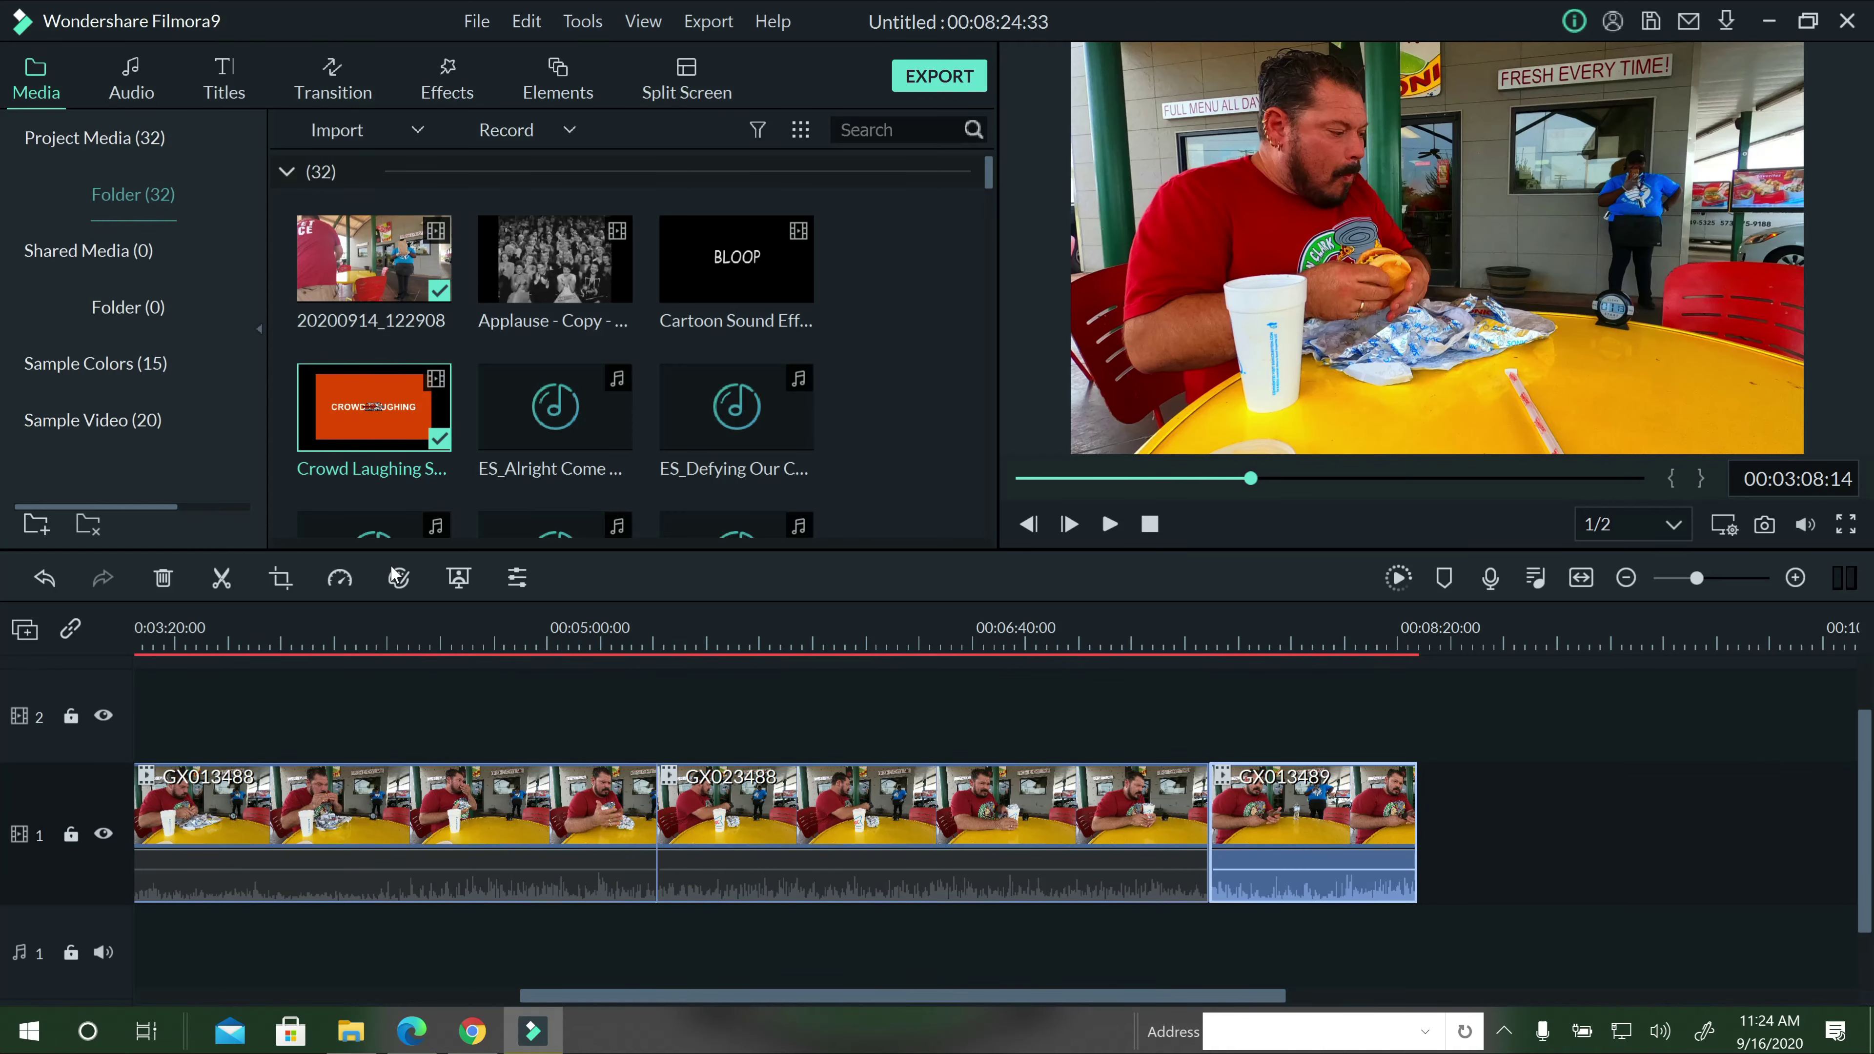
right_click(1257, 820)
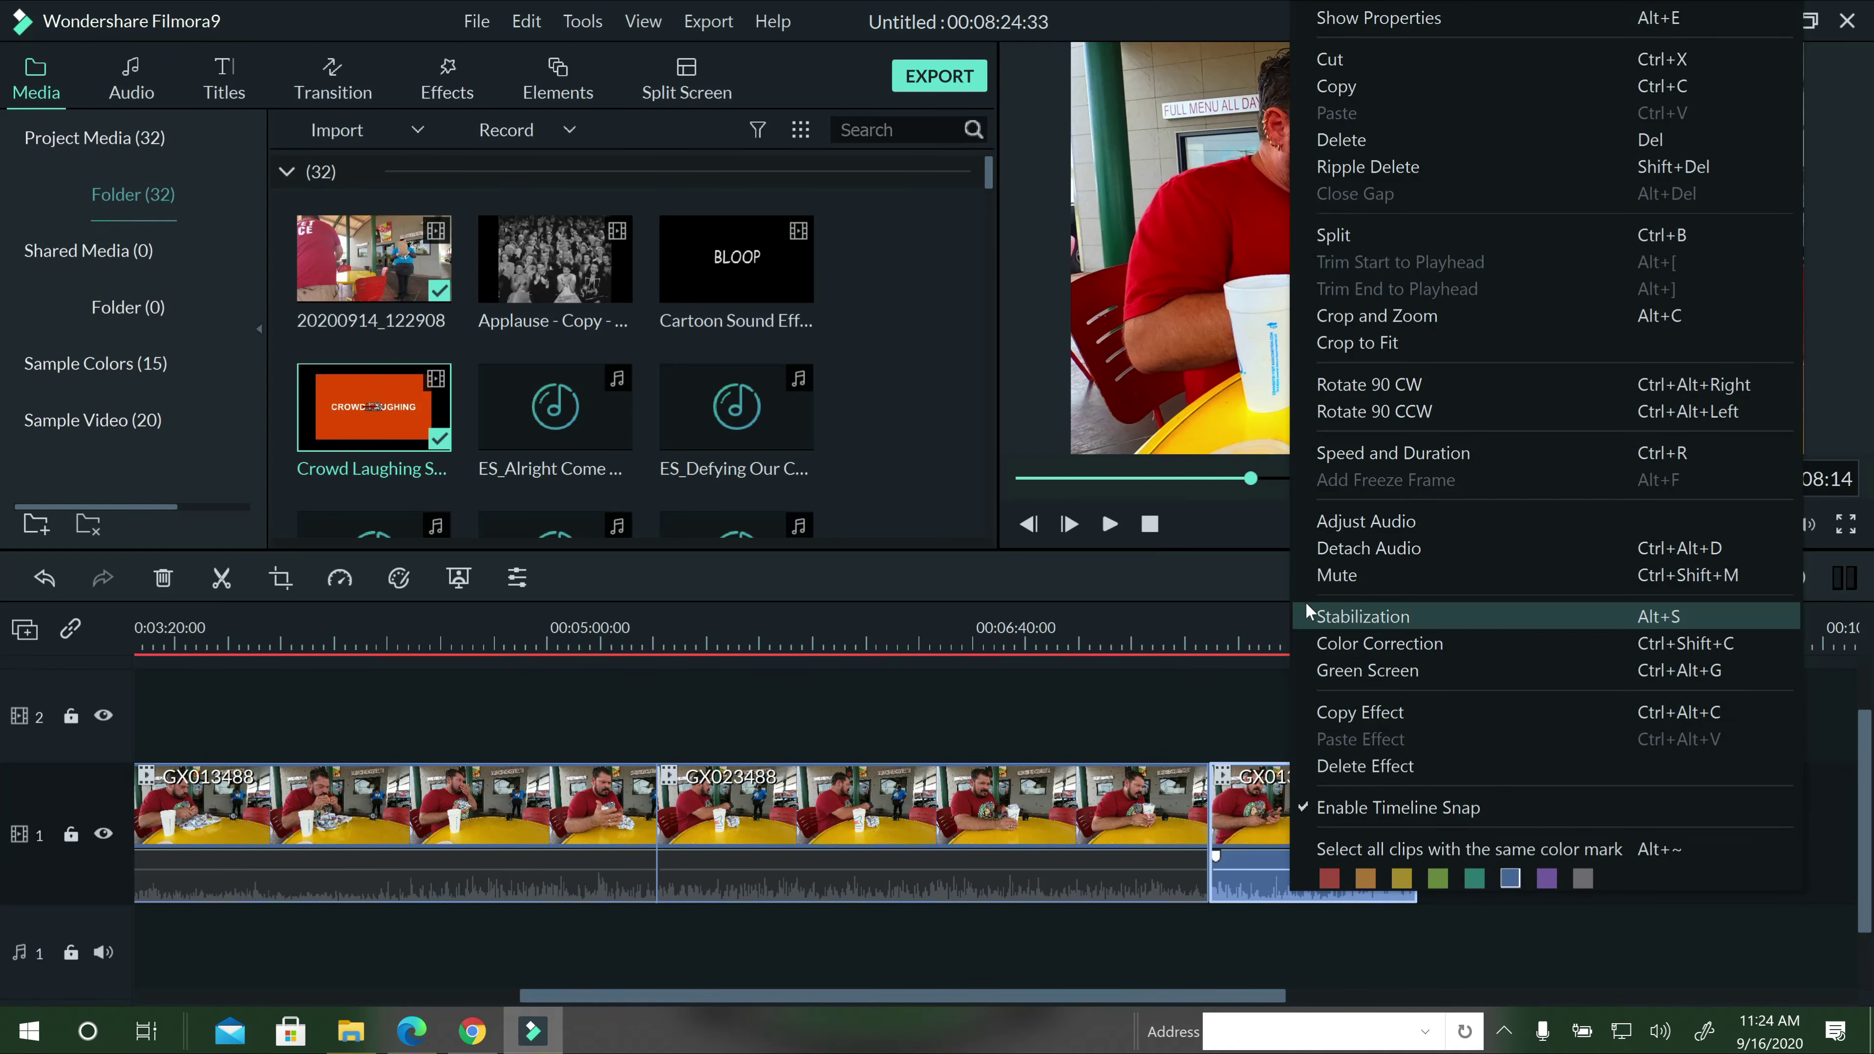
click(1307, 575)
Play across the cut between GX023488 and GX013489, starting from 00:07:33:07.
click(1176, 625)
drag(1174, 607, 1199, 618)
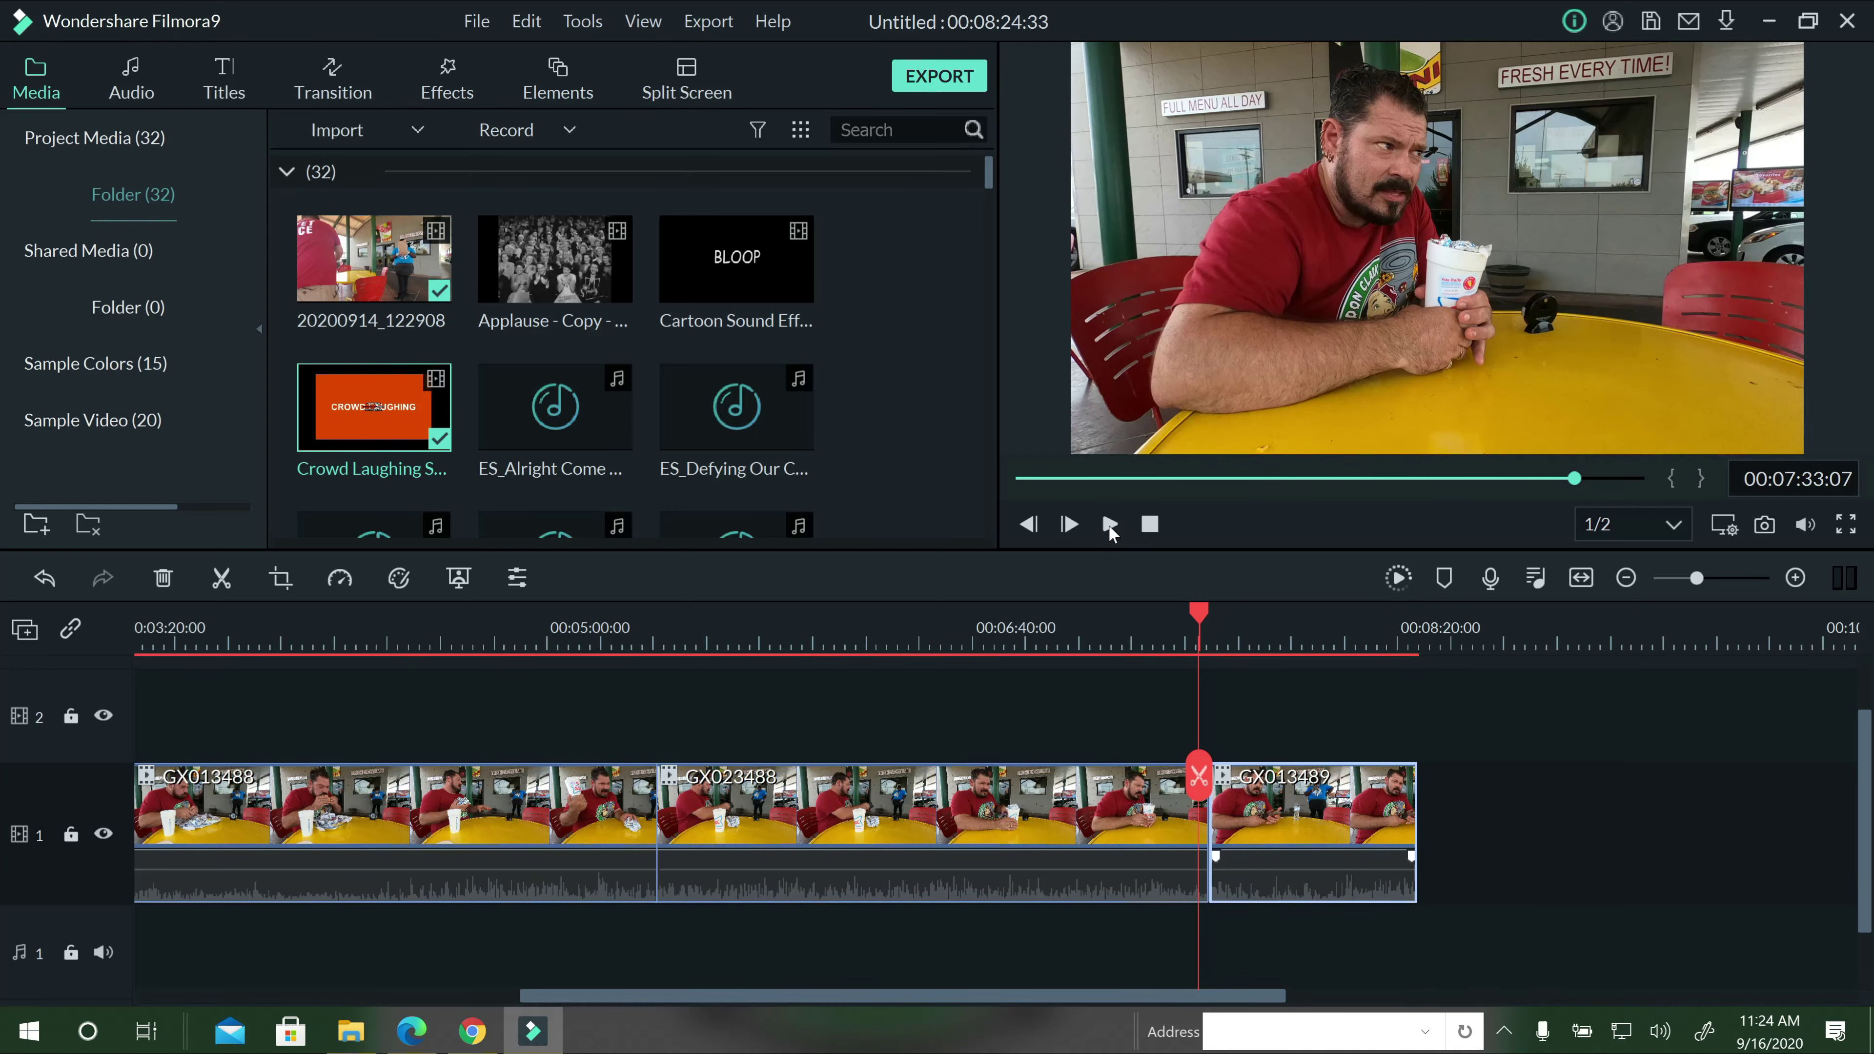
click(1110, 524)
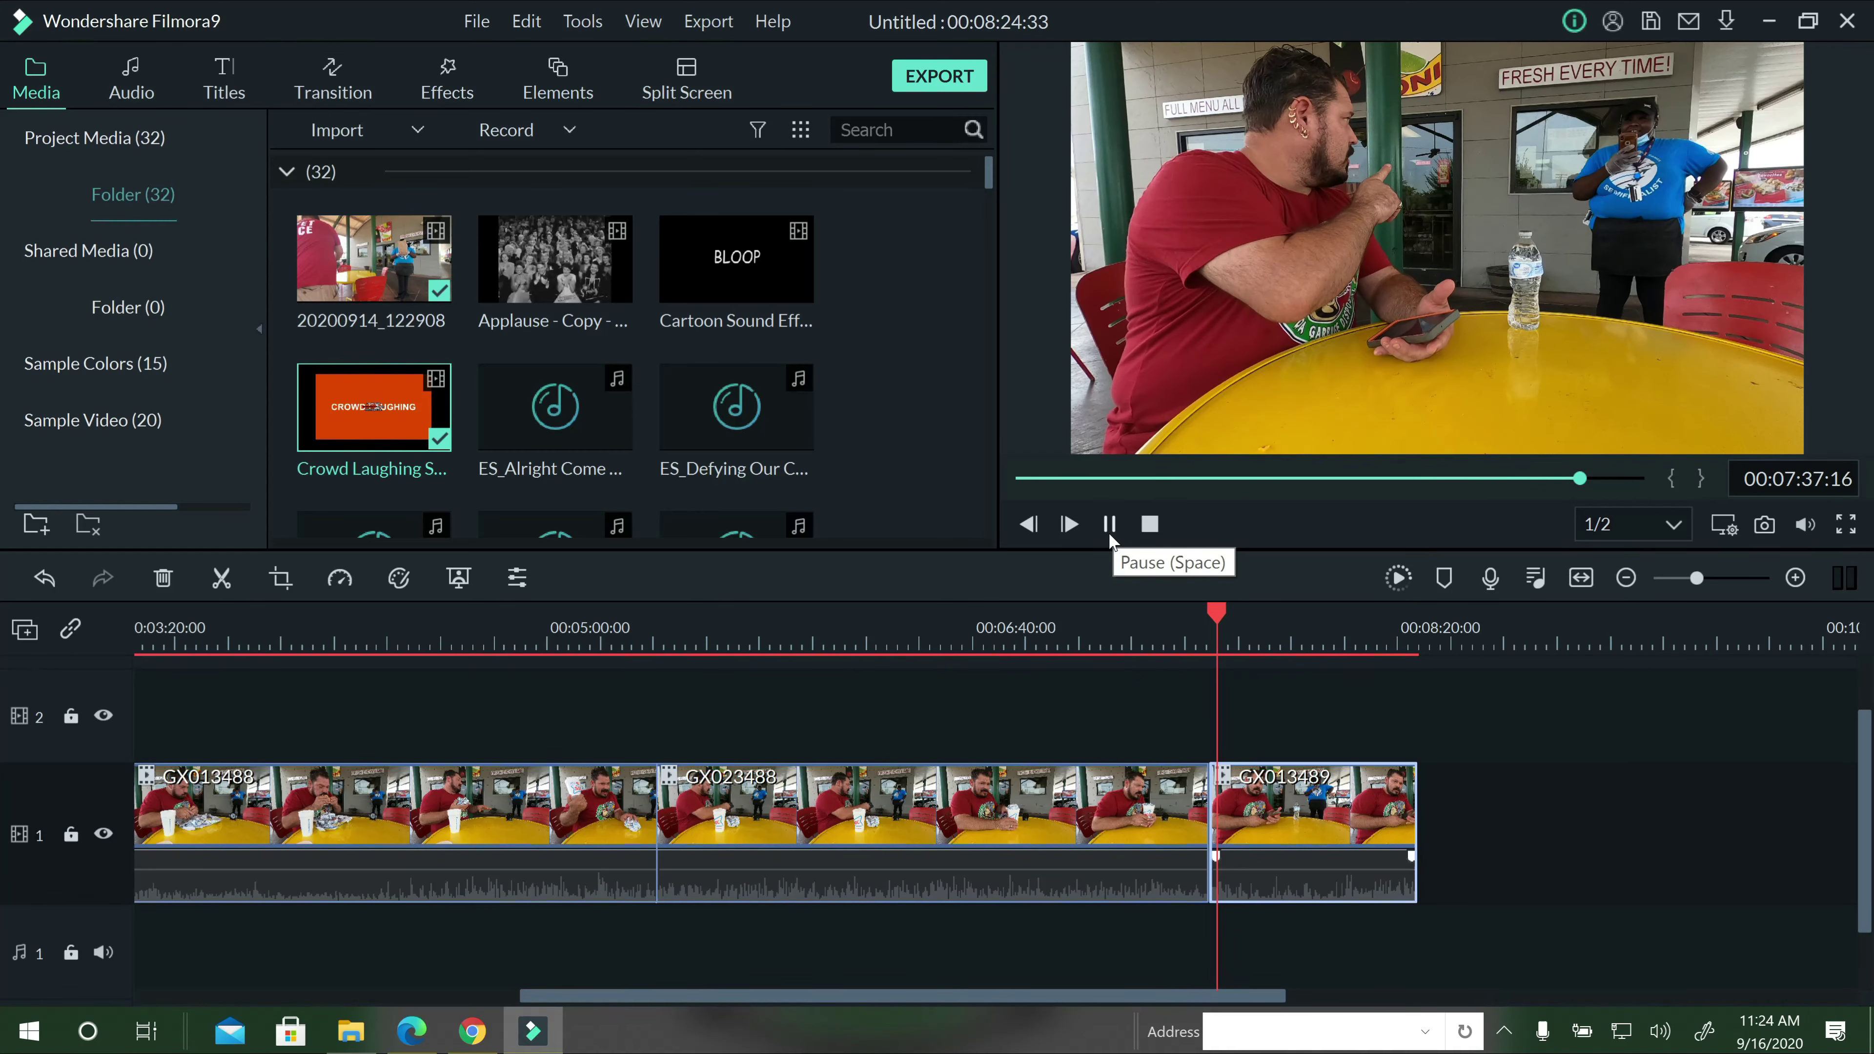
click(1110, 525)
Add the Orb 3 transition between GX023488 and GX013489 and preview it from 00:07:34:44.
click(329, 91)
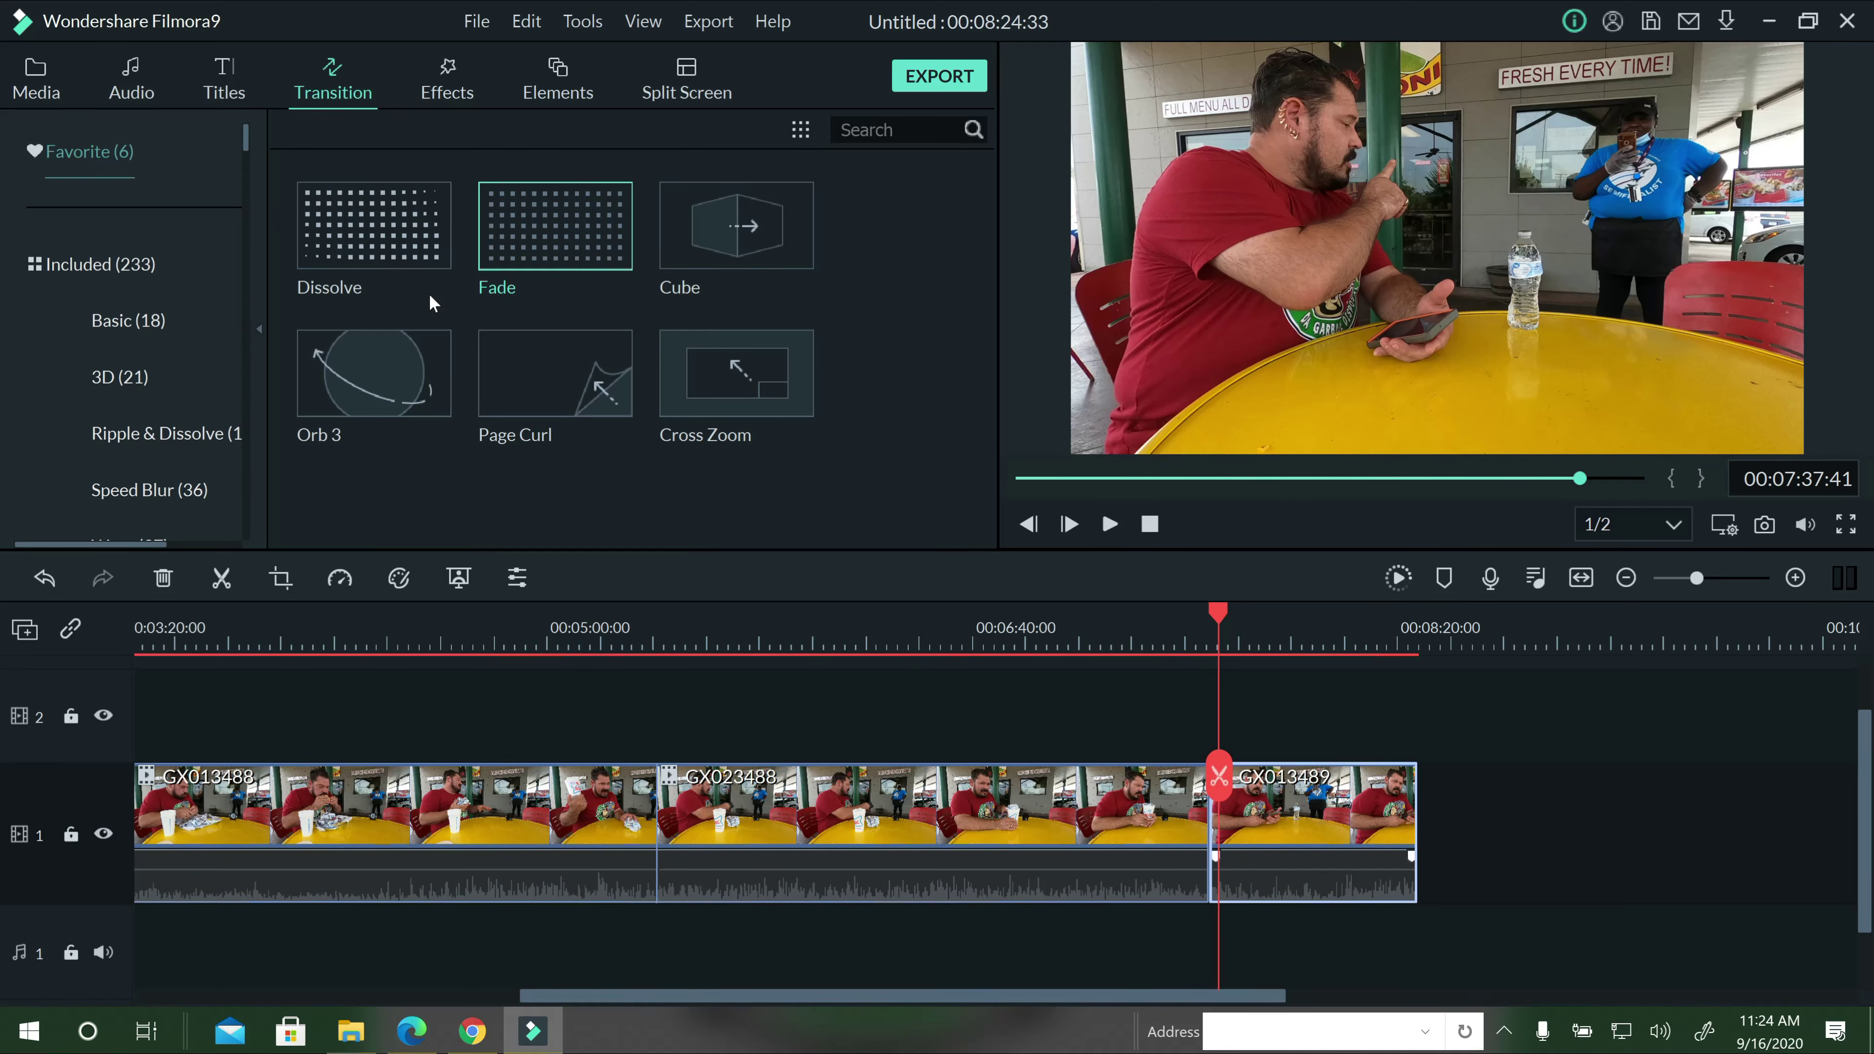
drag(424, 361, 1176, 854)
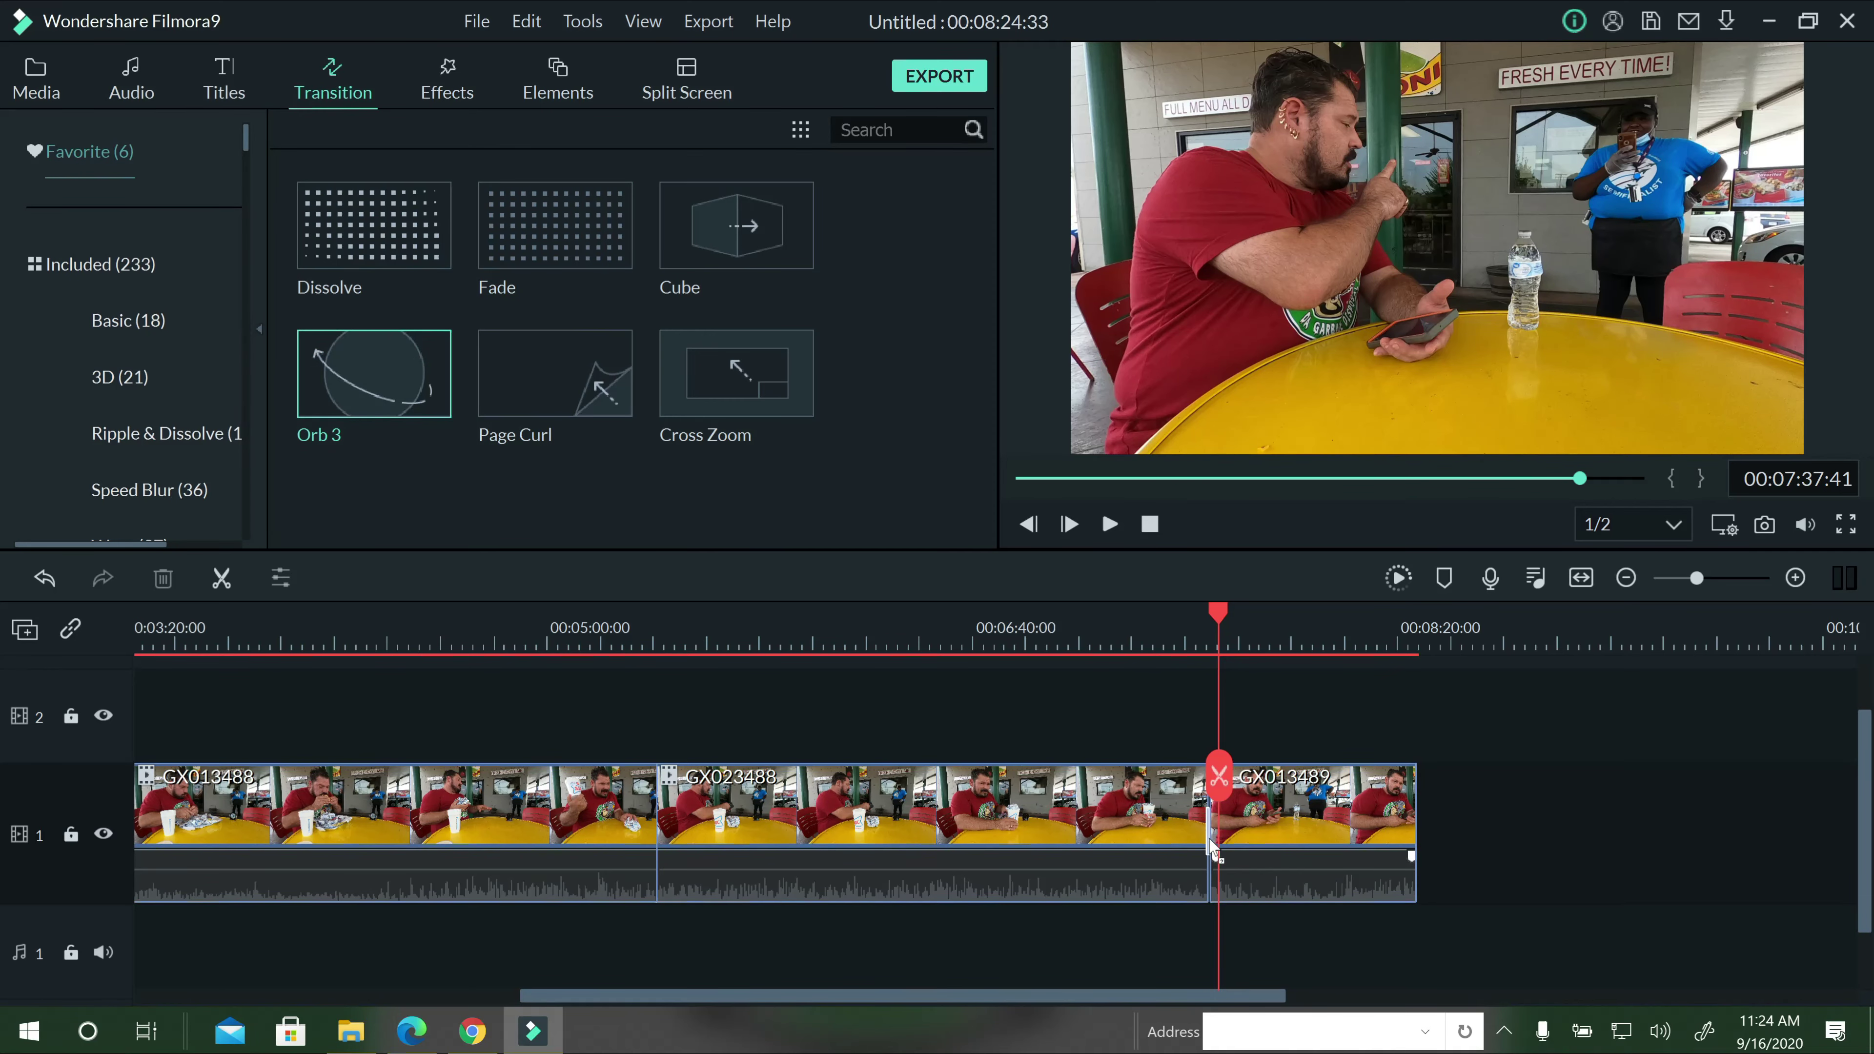
scroll(1263, 634, up, 3)
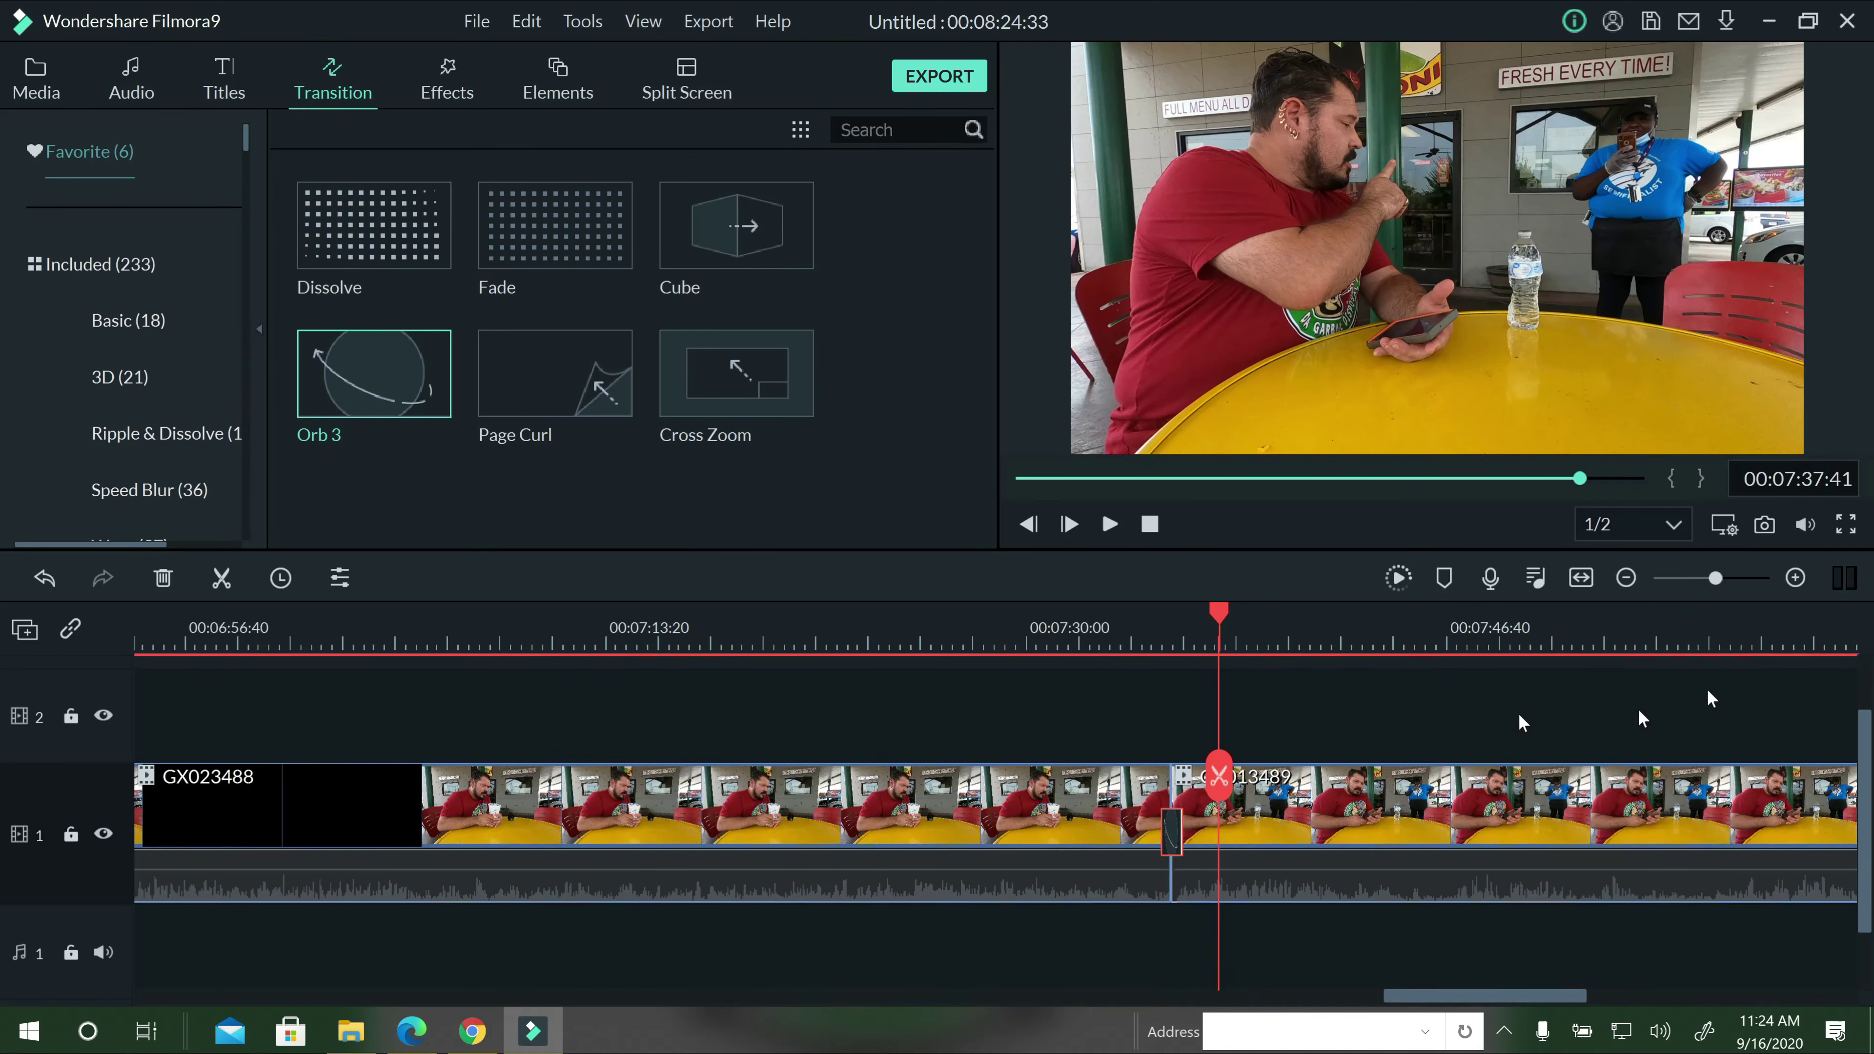
click(1090, 628)
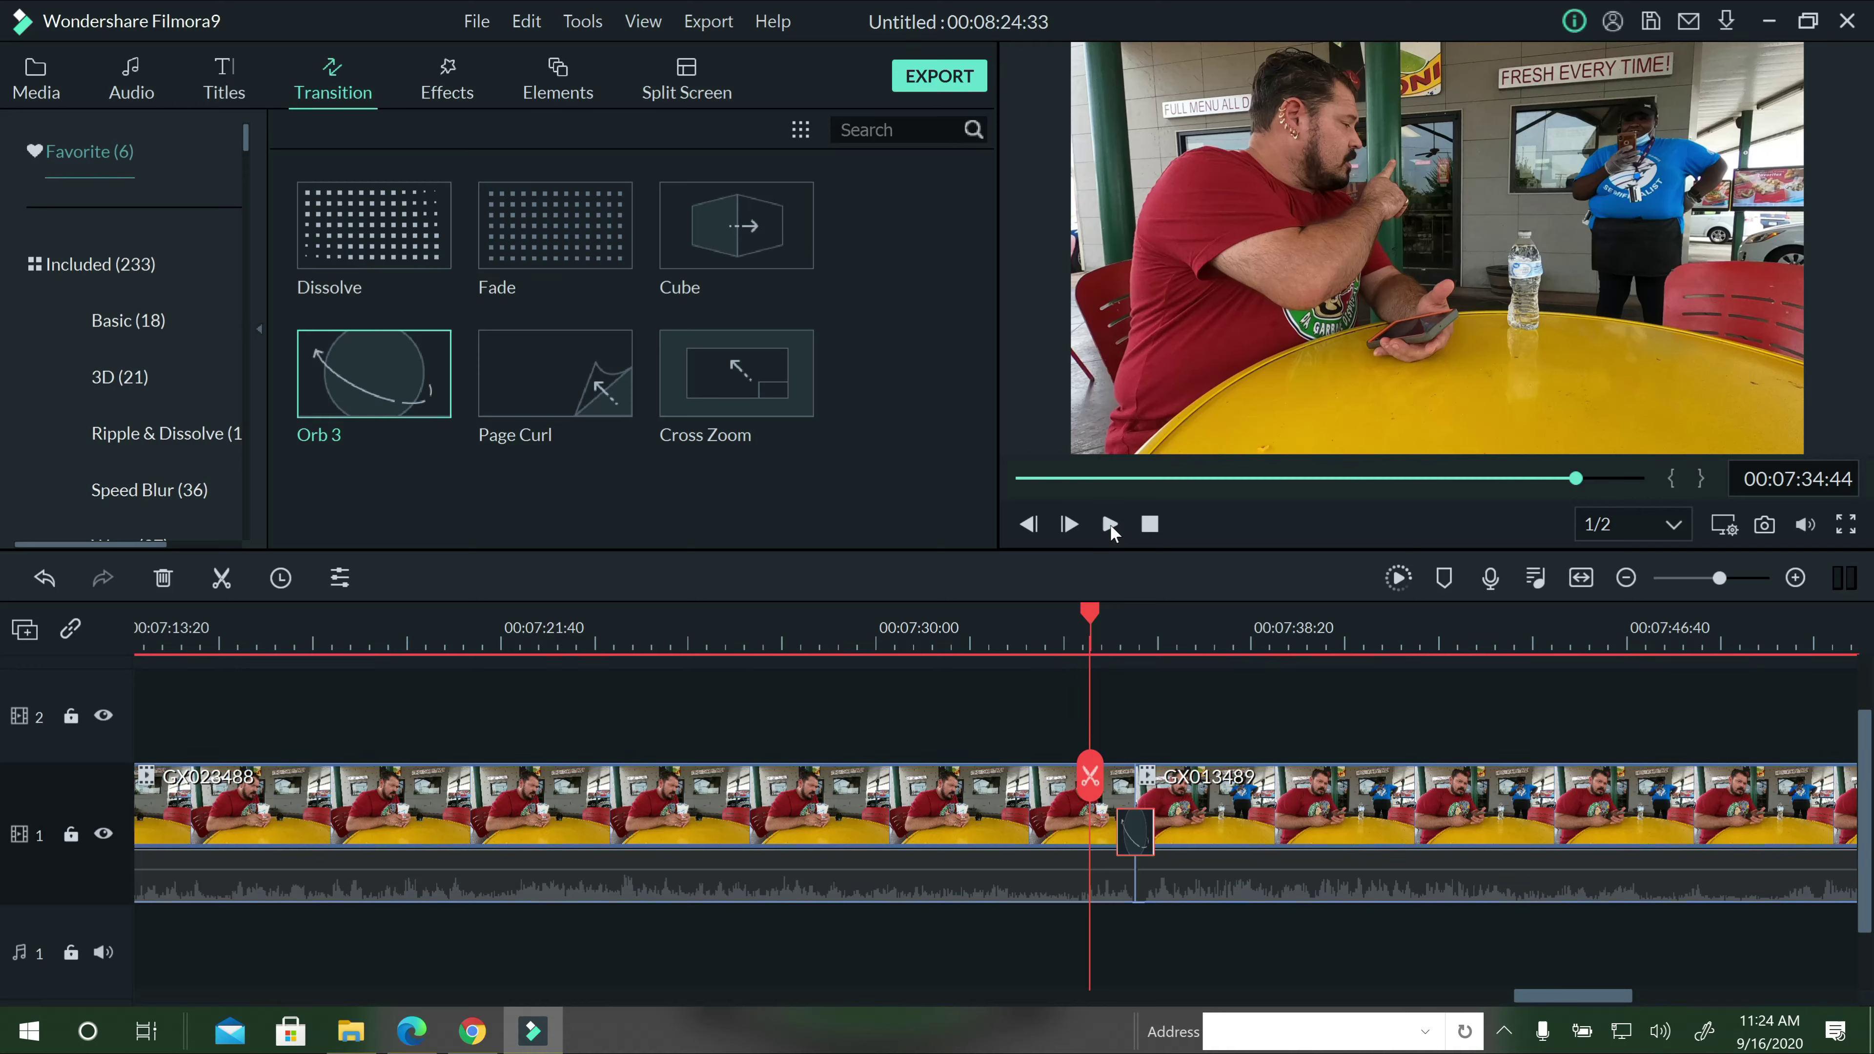
click(1110, 524)
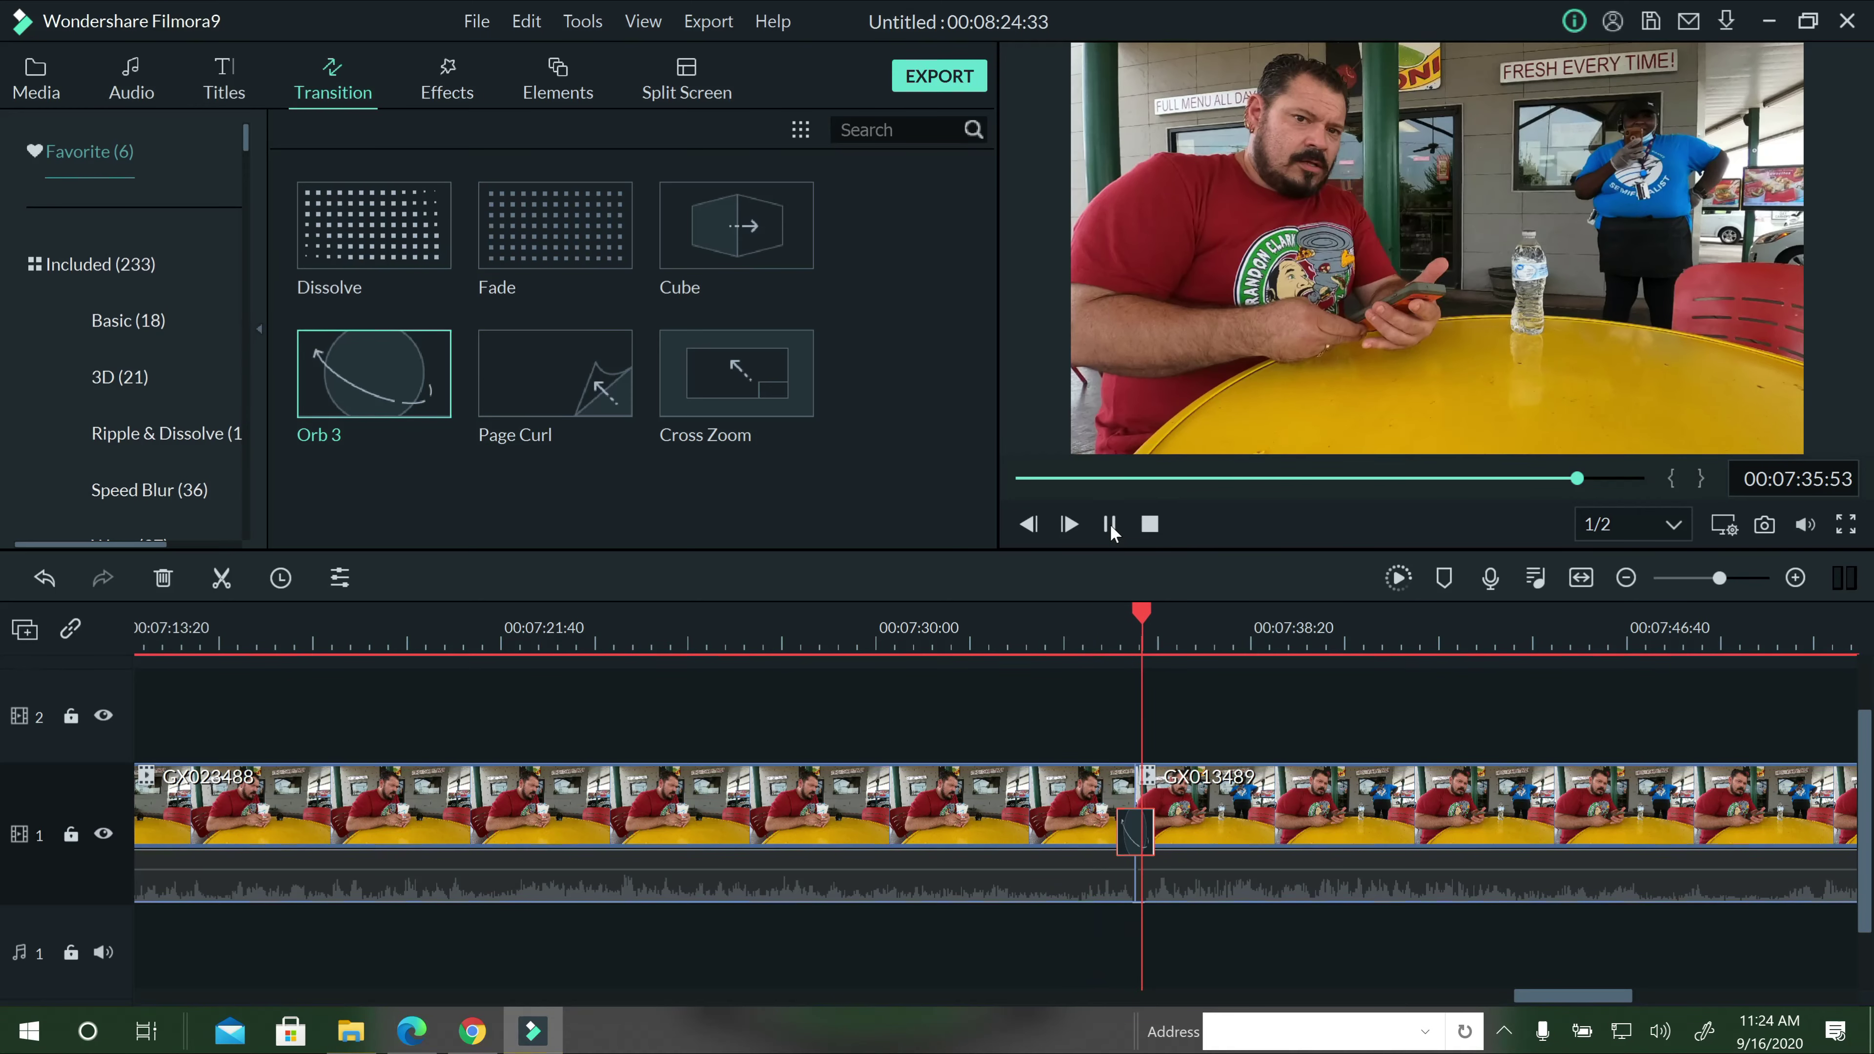
click(1110, 524)
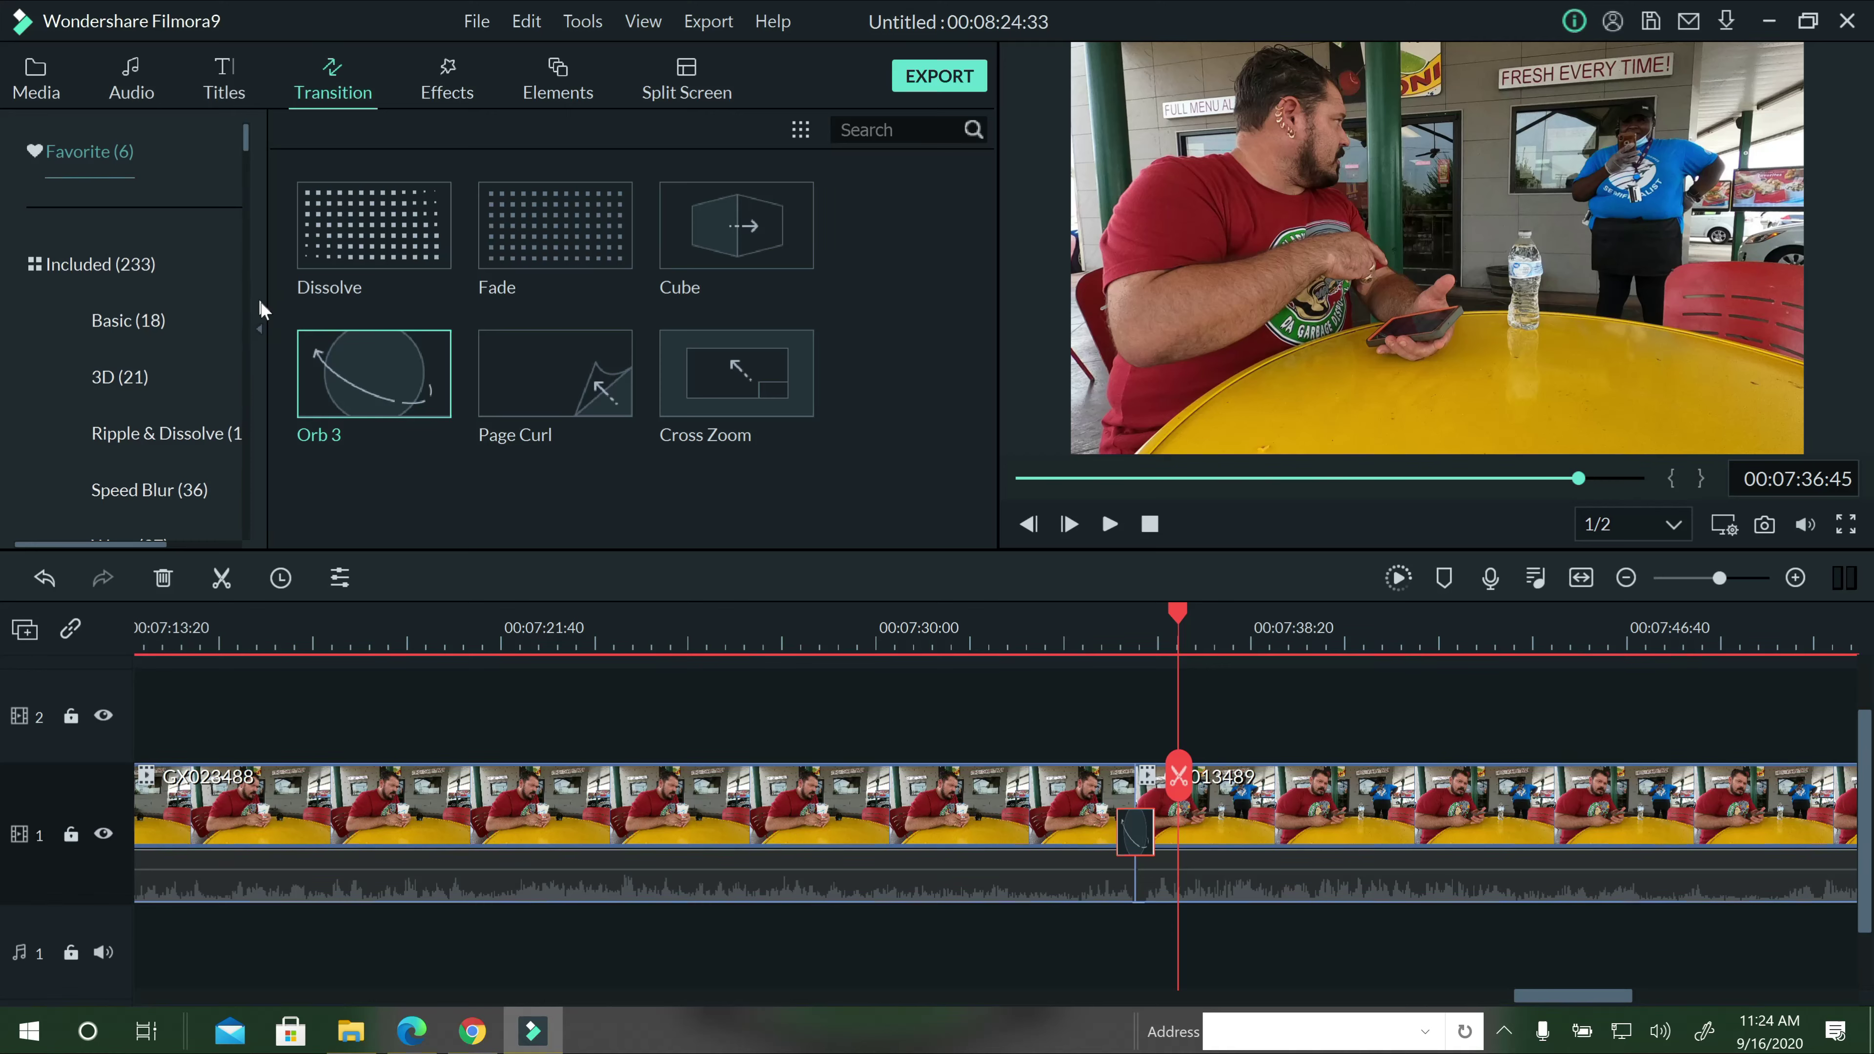
Place the Swish, Swoosh, Cutscene sound effect on track 2, starting at the cut before GX013489.
click(44, 74)
scroll(552, 418, down, 5)
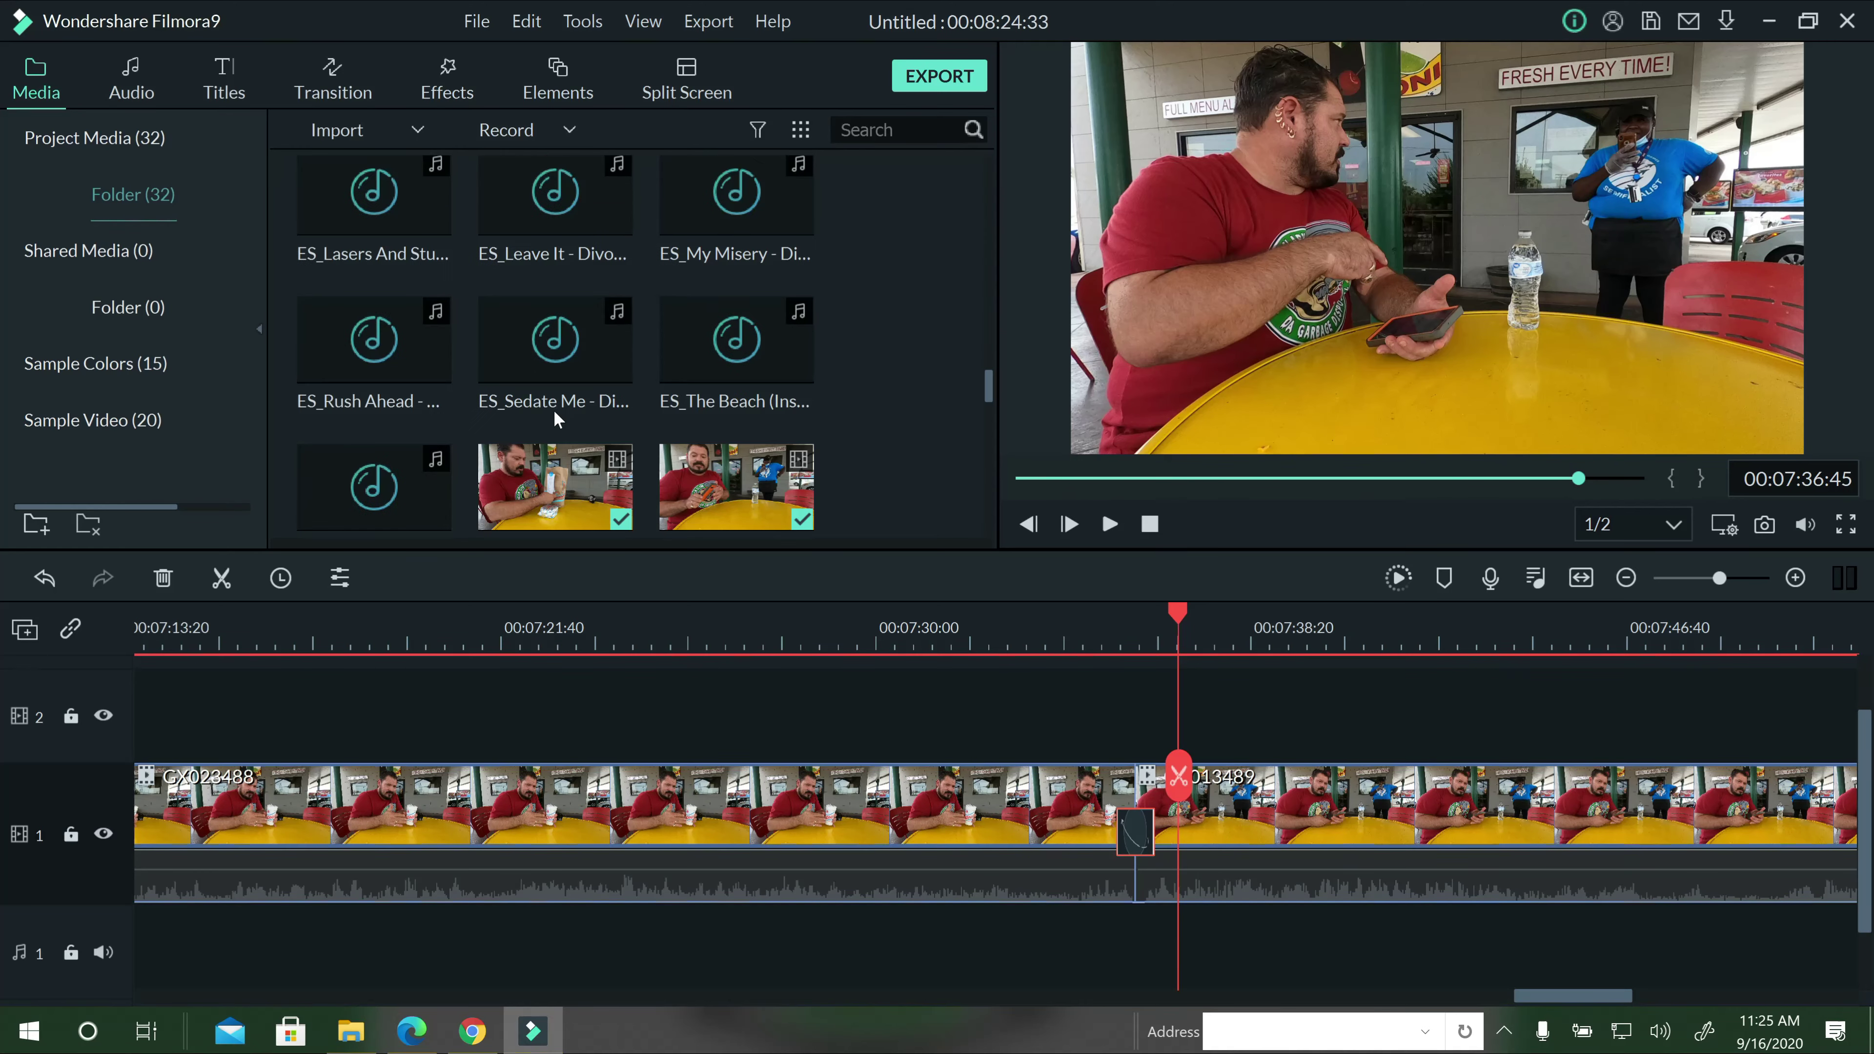
scroll(555, 418, down, 5)
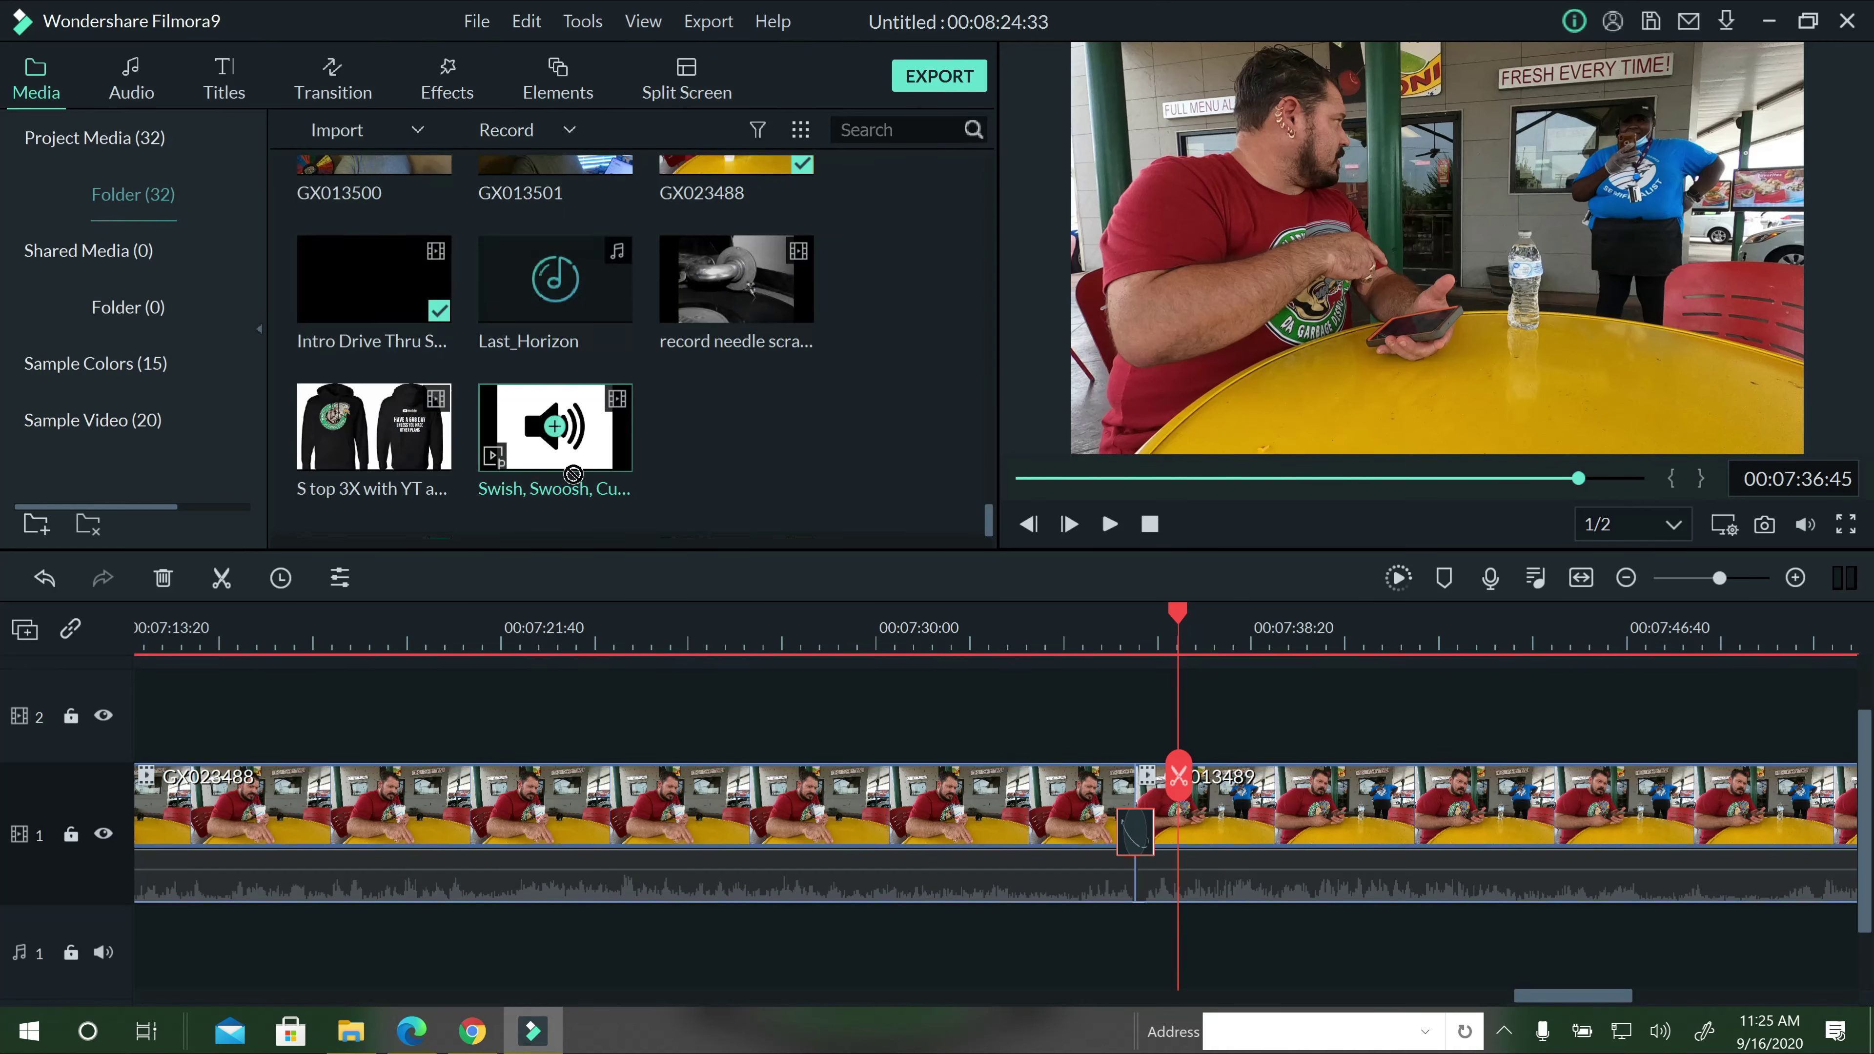
drag(573, 473, 1224, 738)
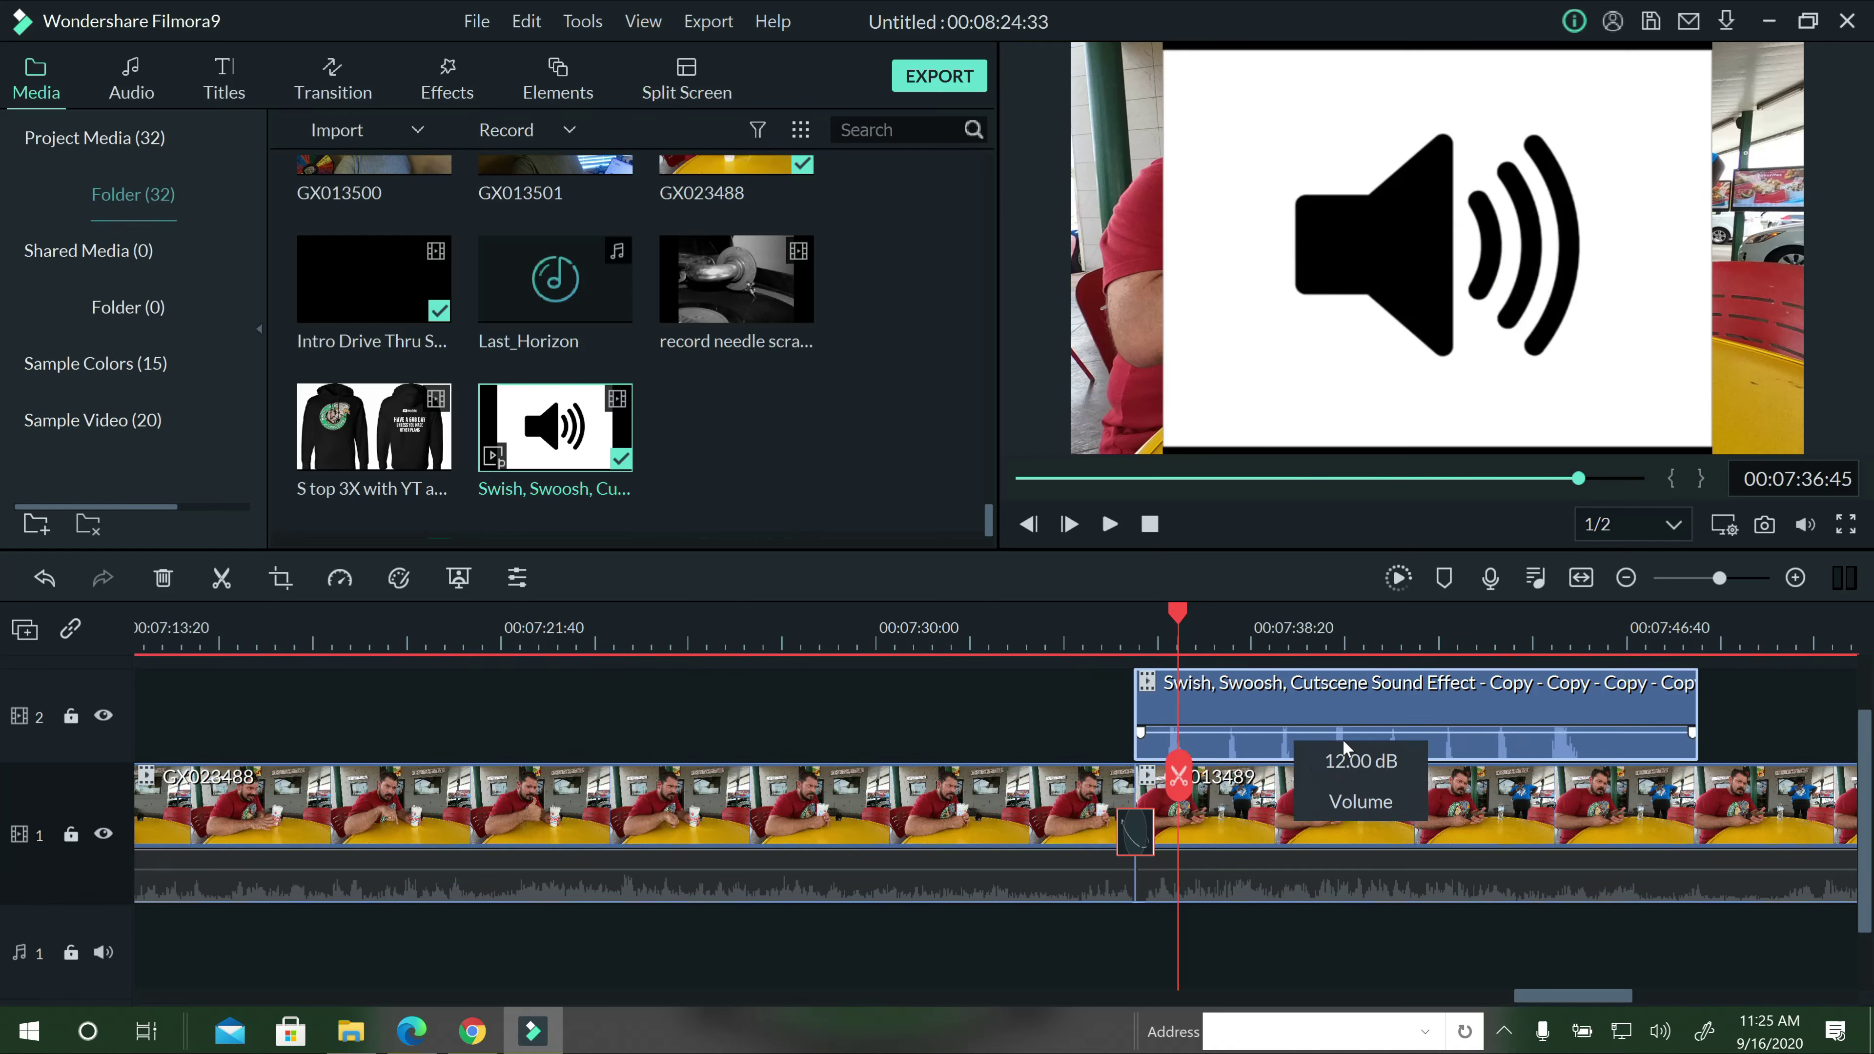
Split the Swish, Swoosh sound effect at 00:07:36:46 and delete the part after the cut.
click(1182, 624)
click(1189, 782)
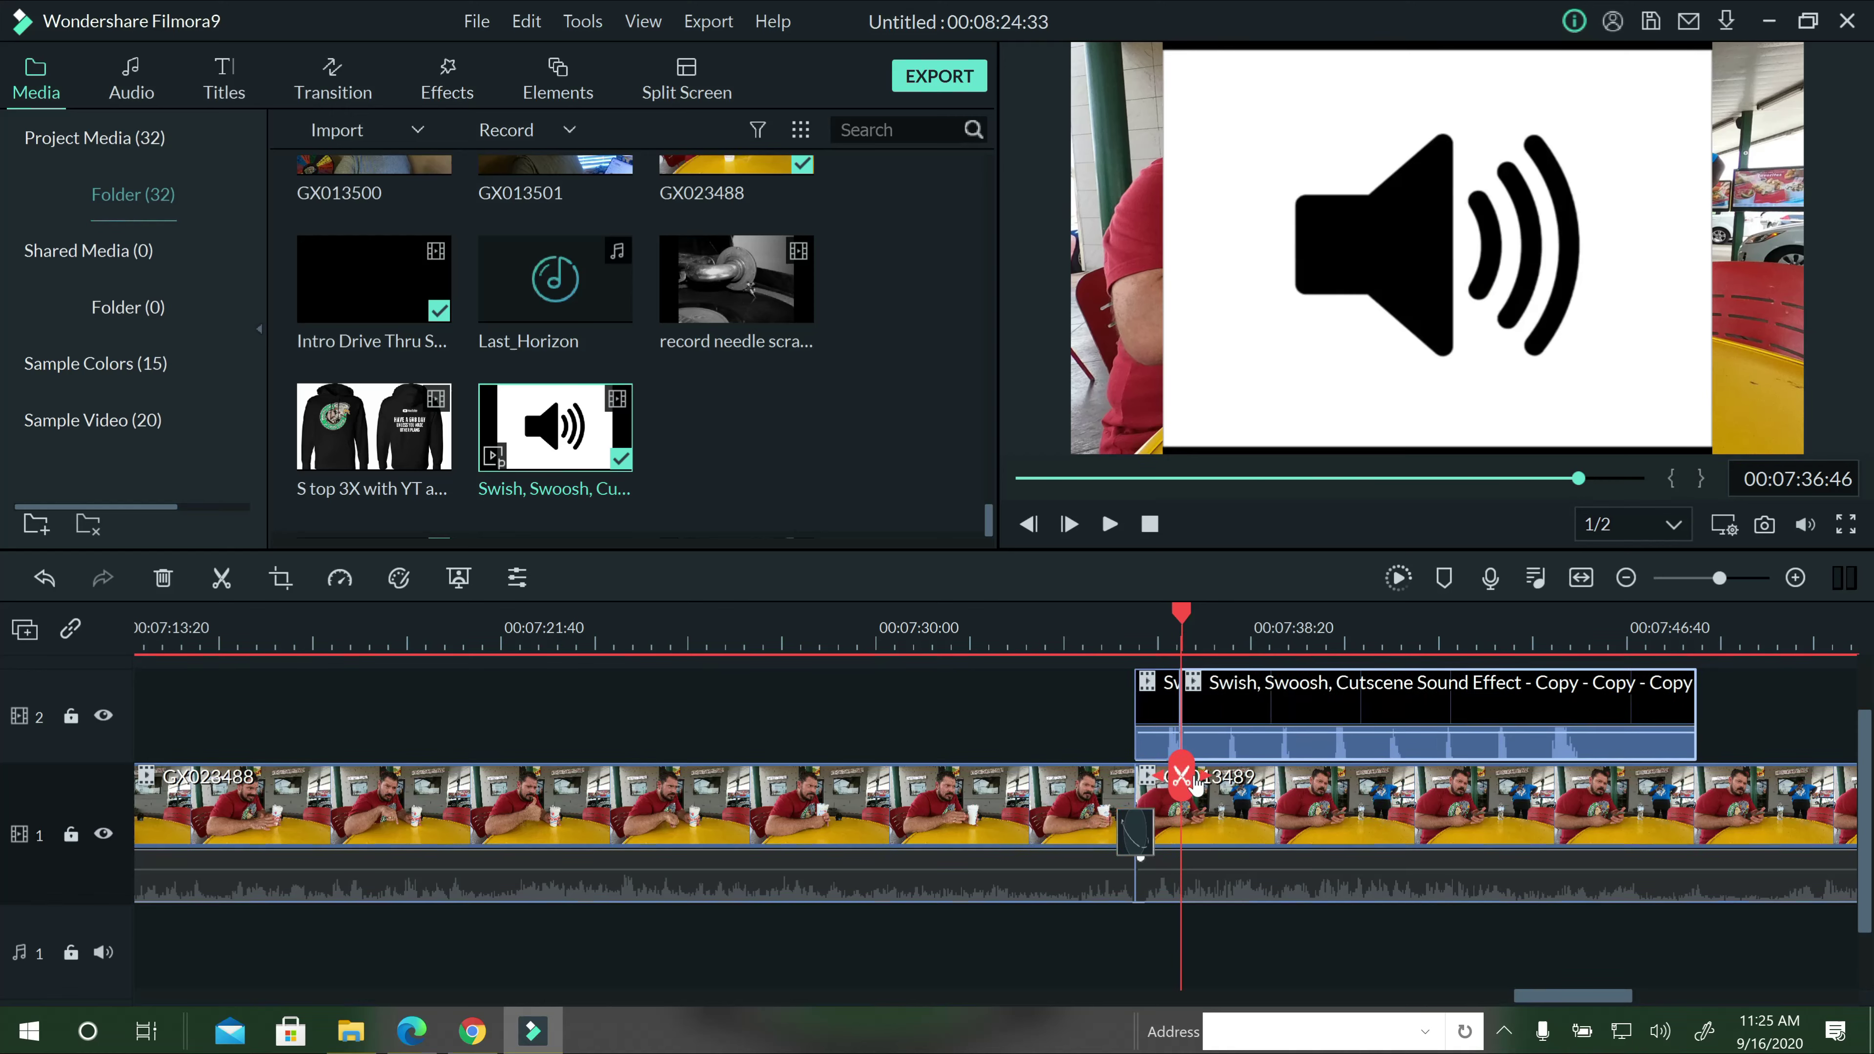
click(163, 578)
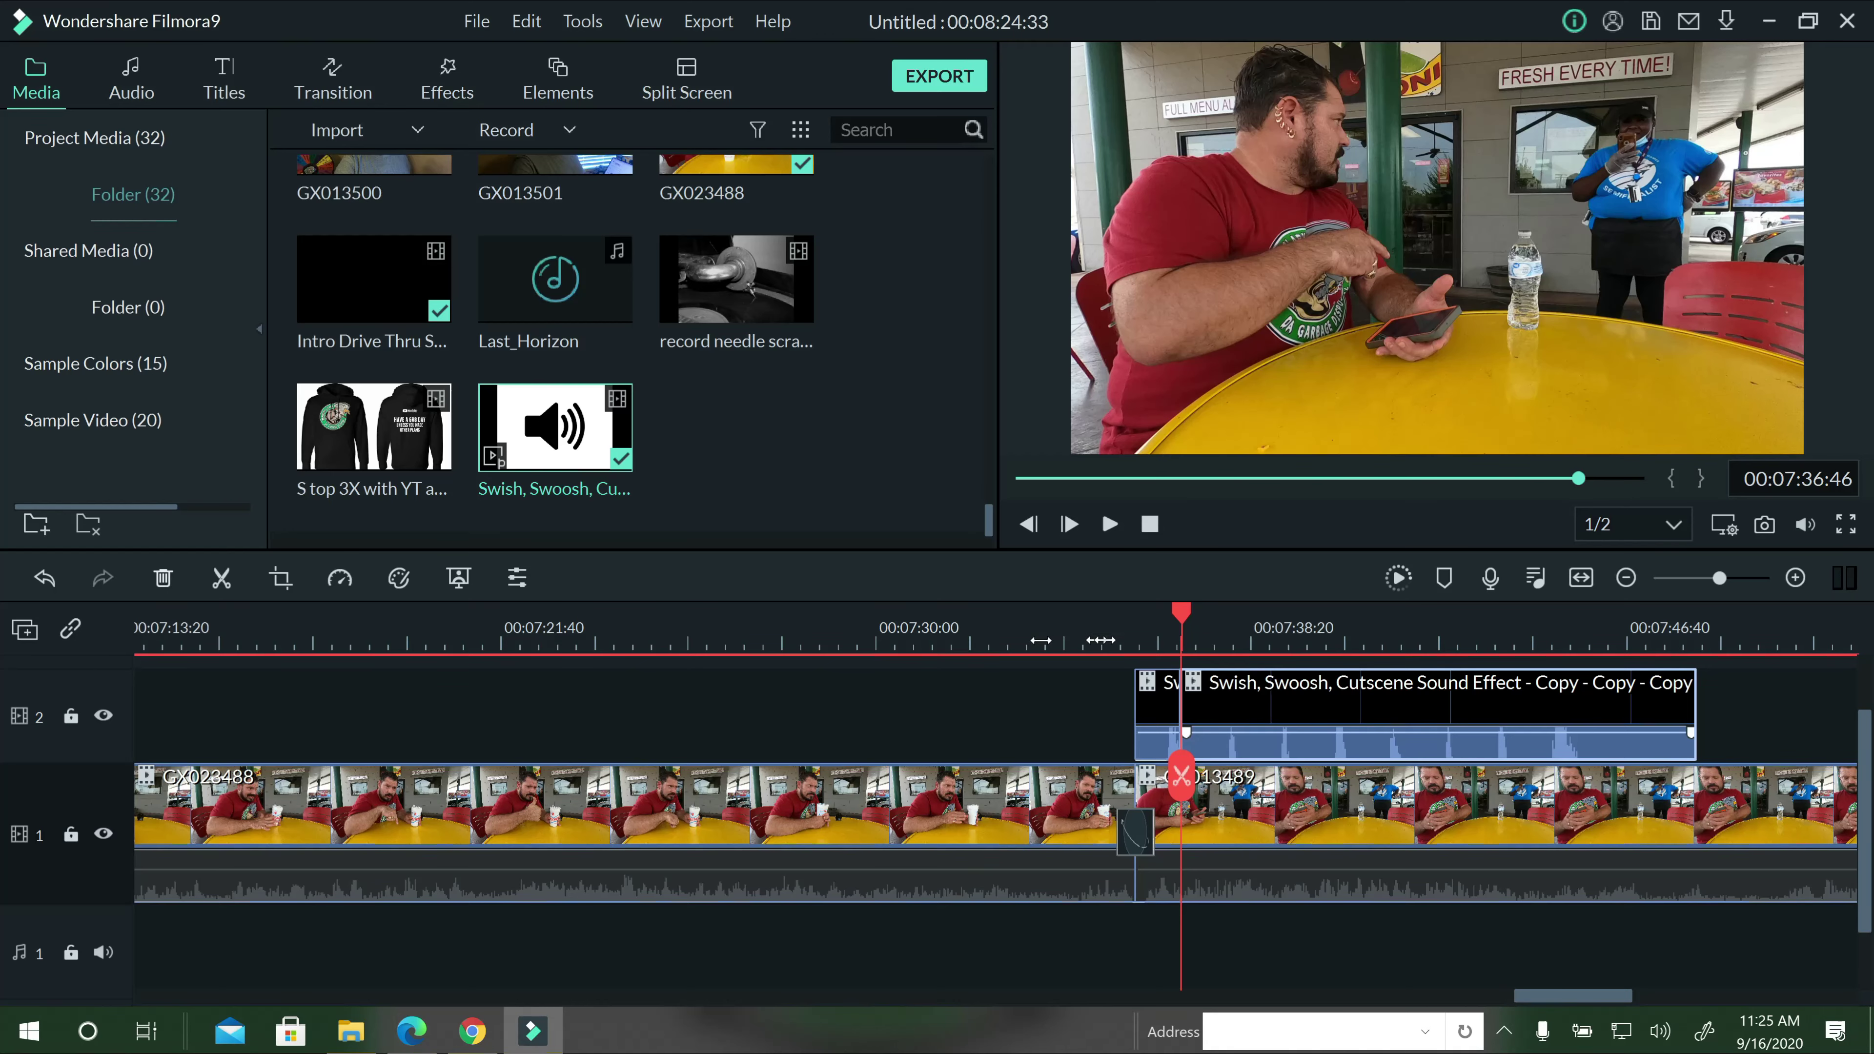
Trim the start of the Swish, Swoosh clip to 00:07:36:26, close the gap before it, and move the playhead to 00:07:35:53.
click(1166, 638)
scroll(1181, 621, up, 2)
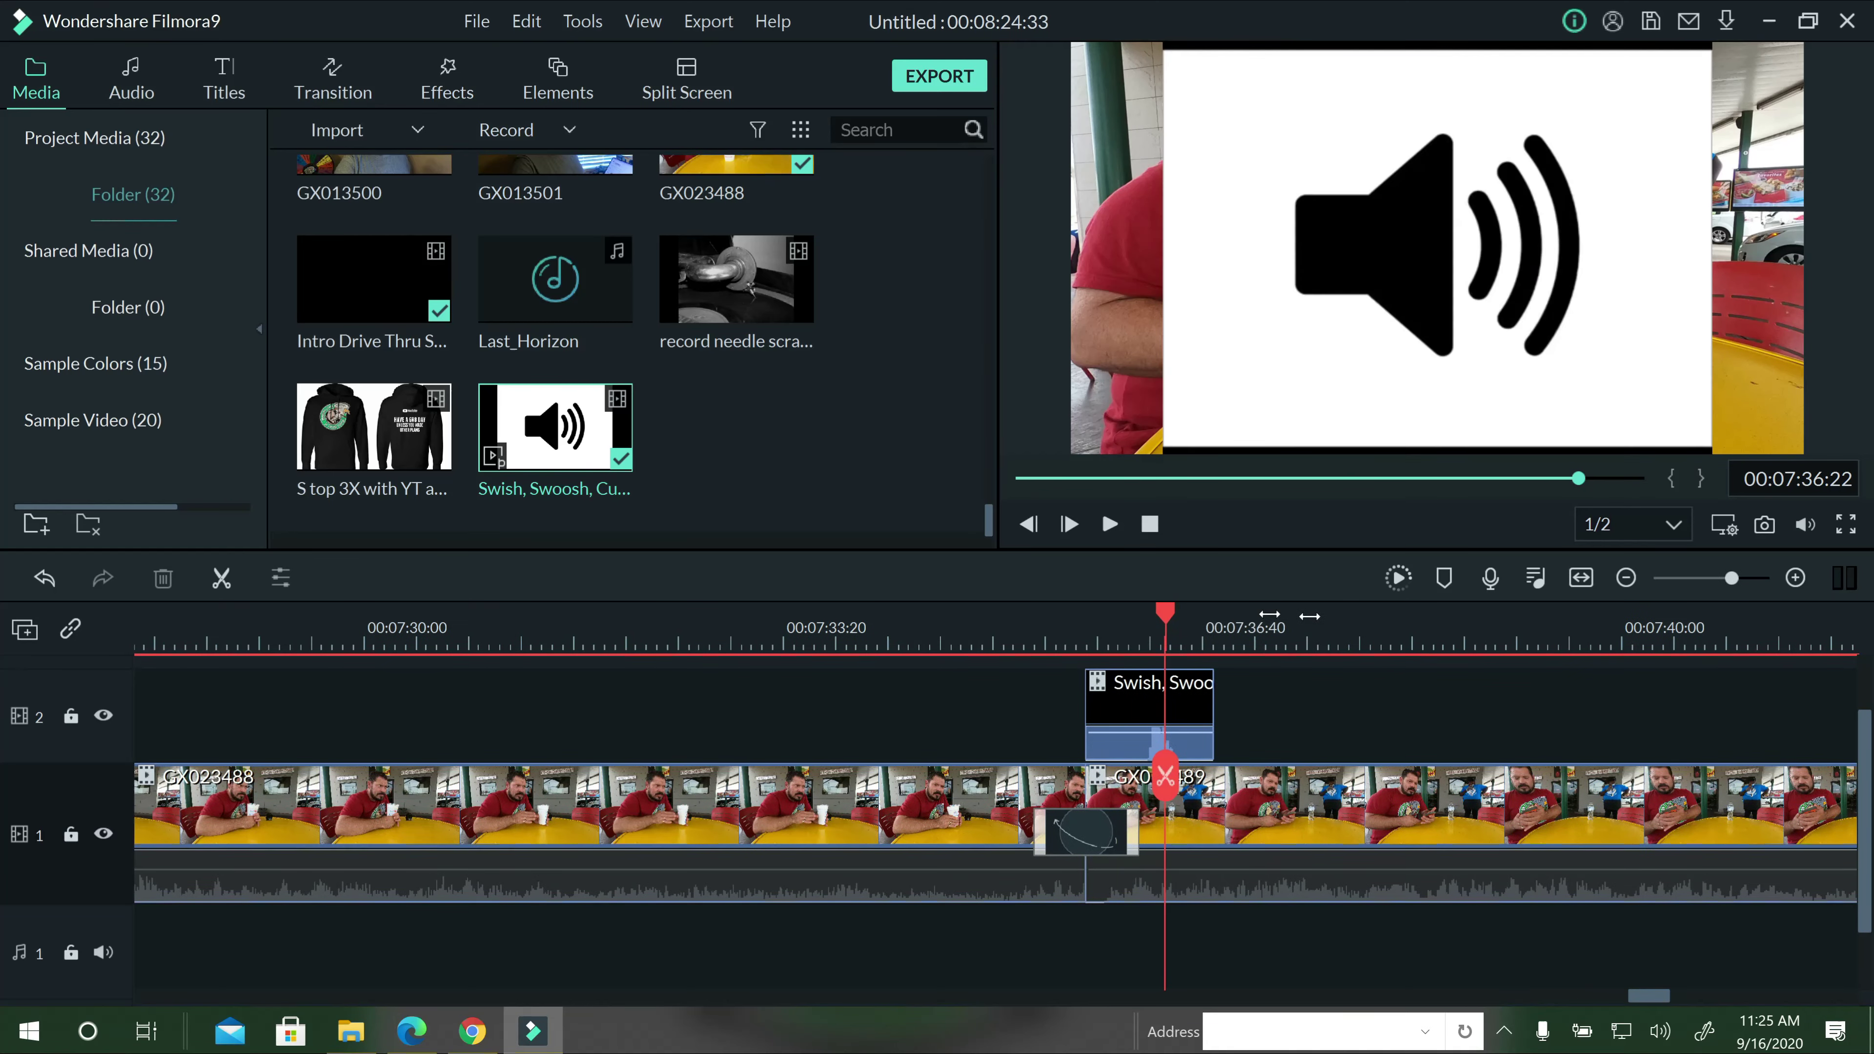
drag(1169, 623, 1178, 623)
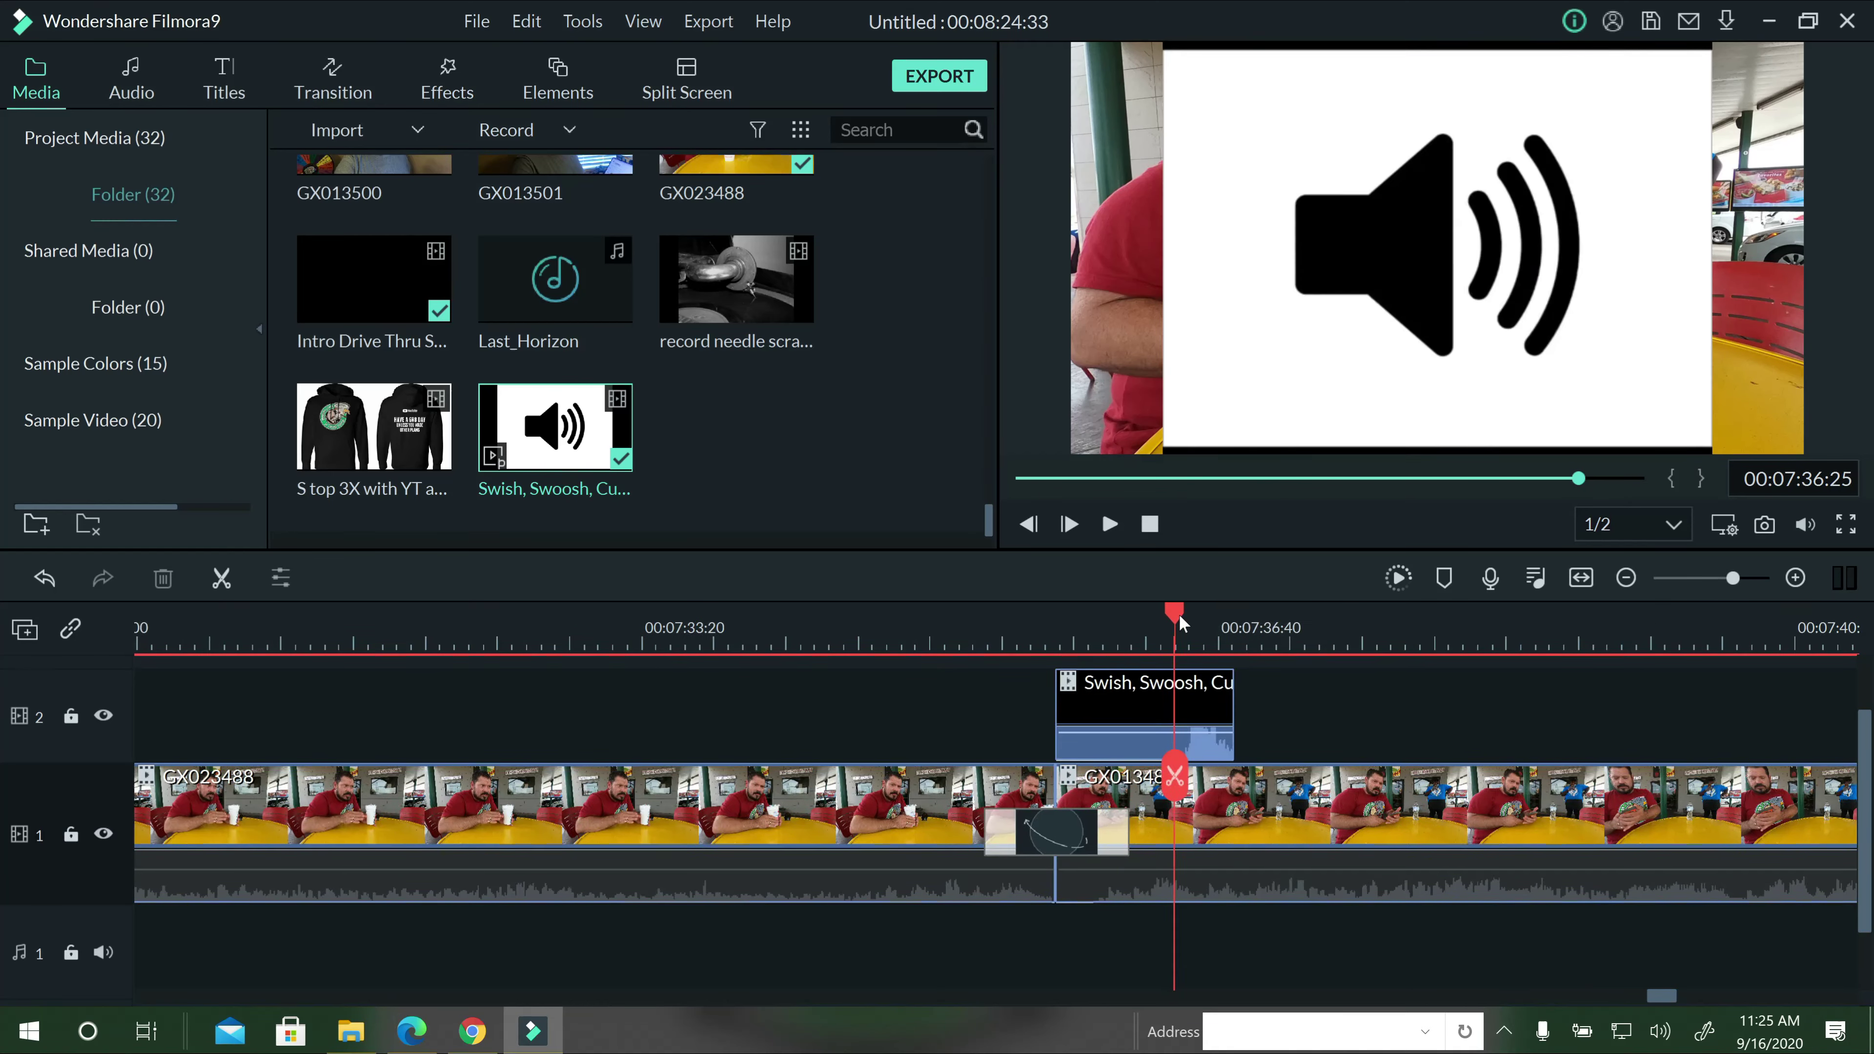
click(1140, 722)
key(ctrl+b)
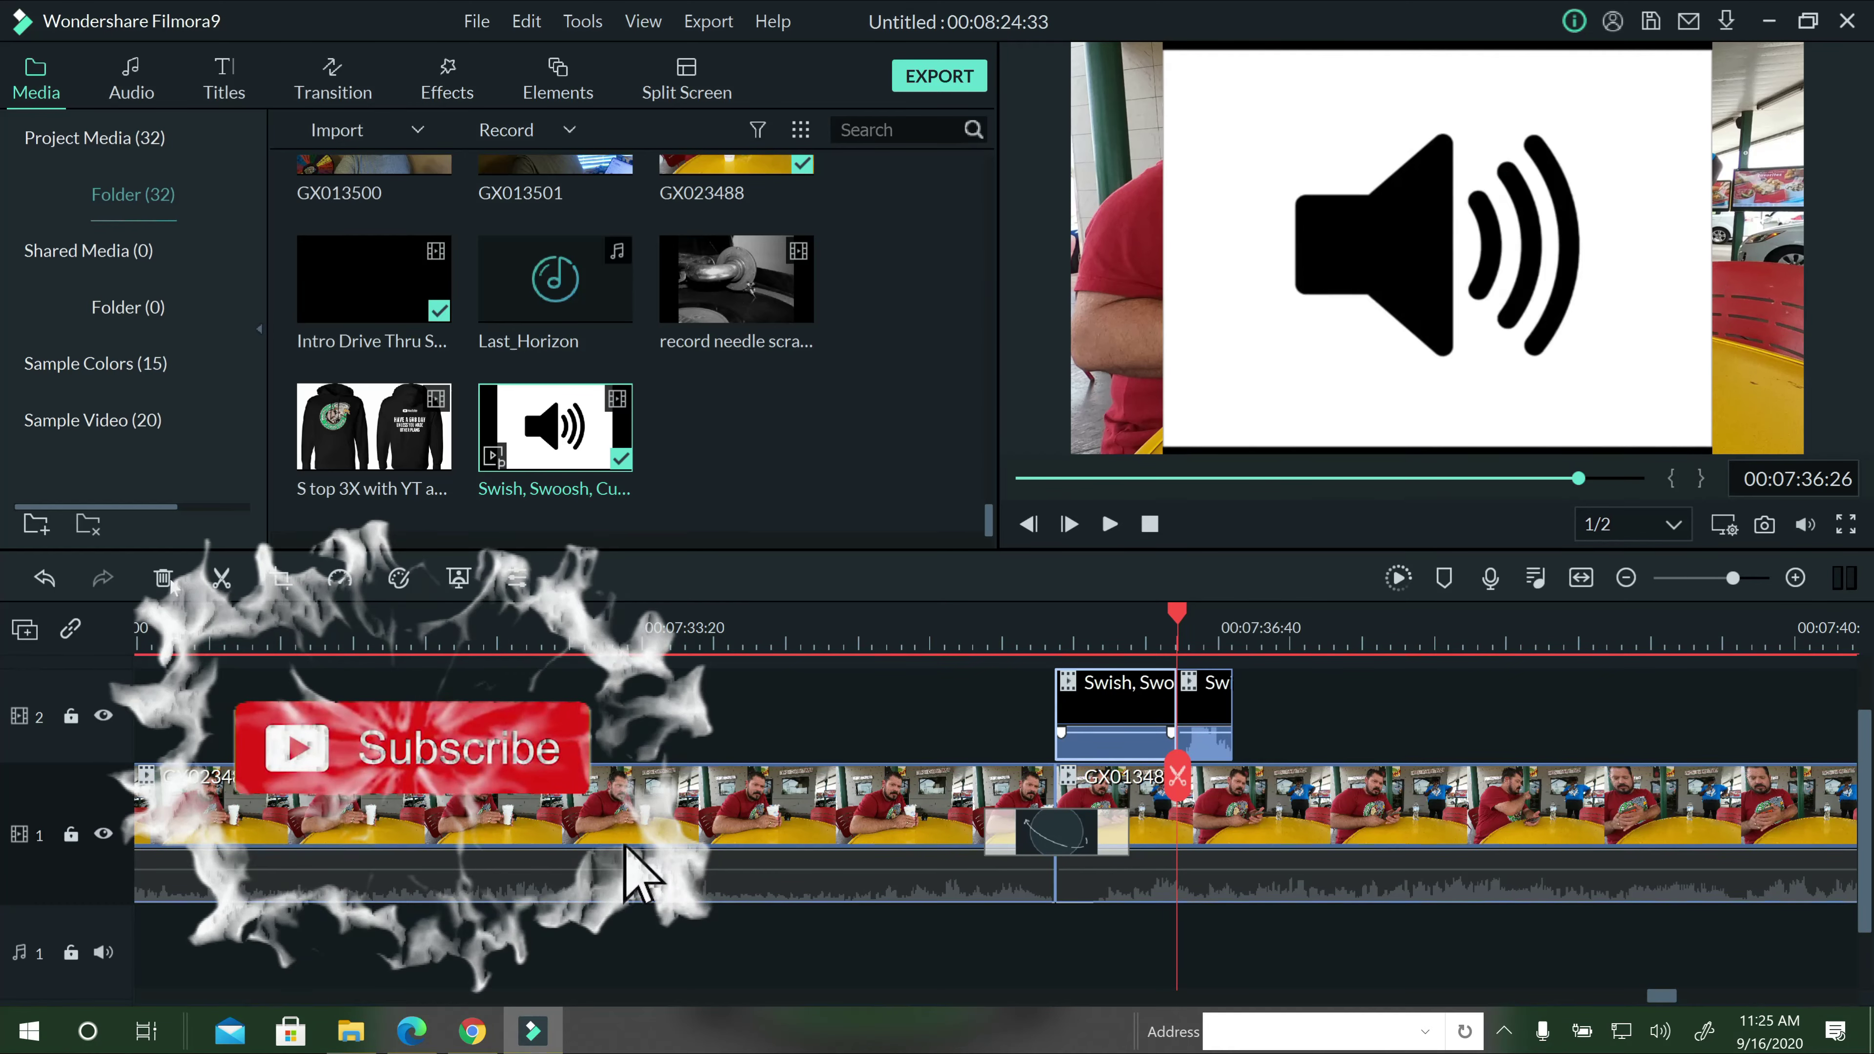
key(alt+Delete)
drag(1065, 625, 1082, 625)
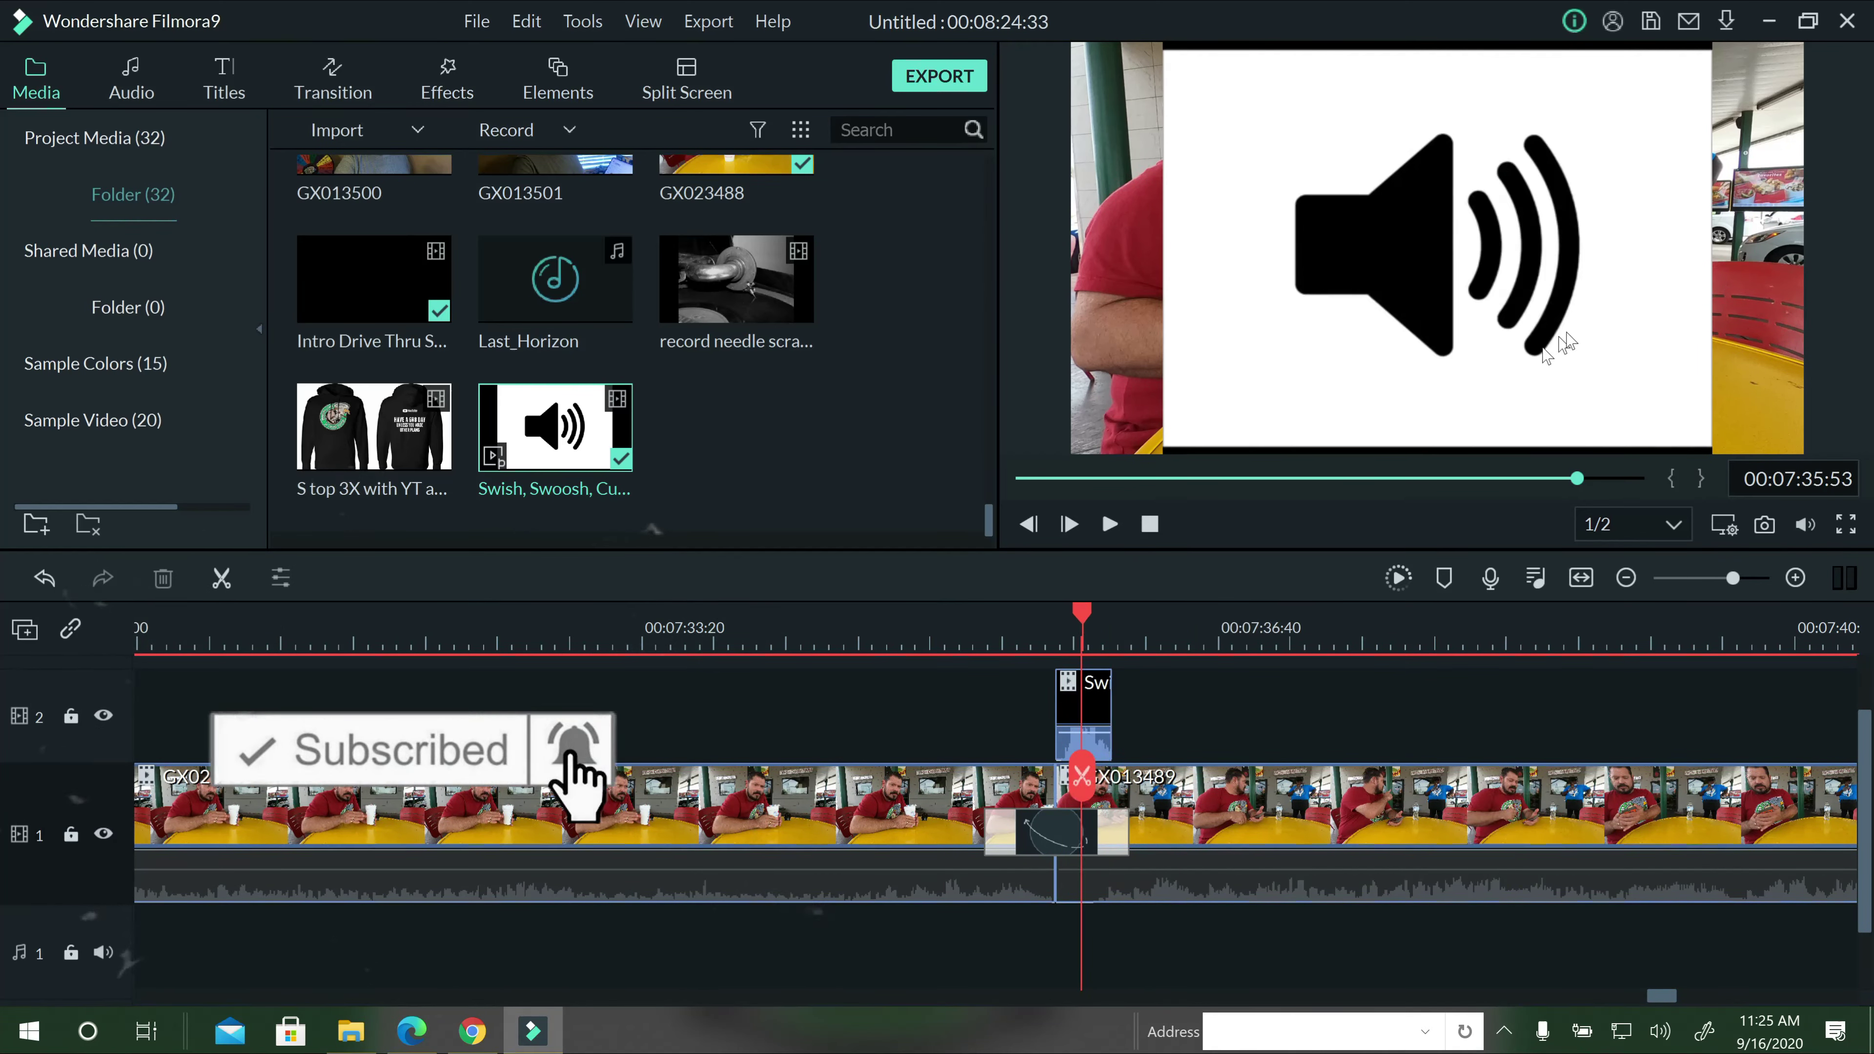
click(1592, 355)
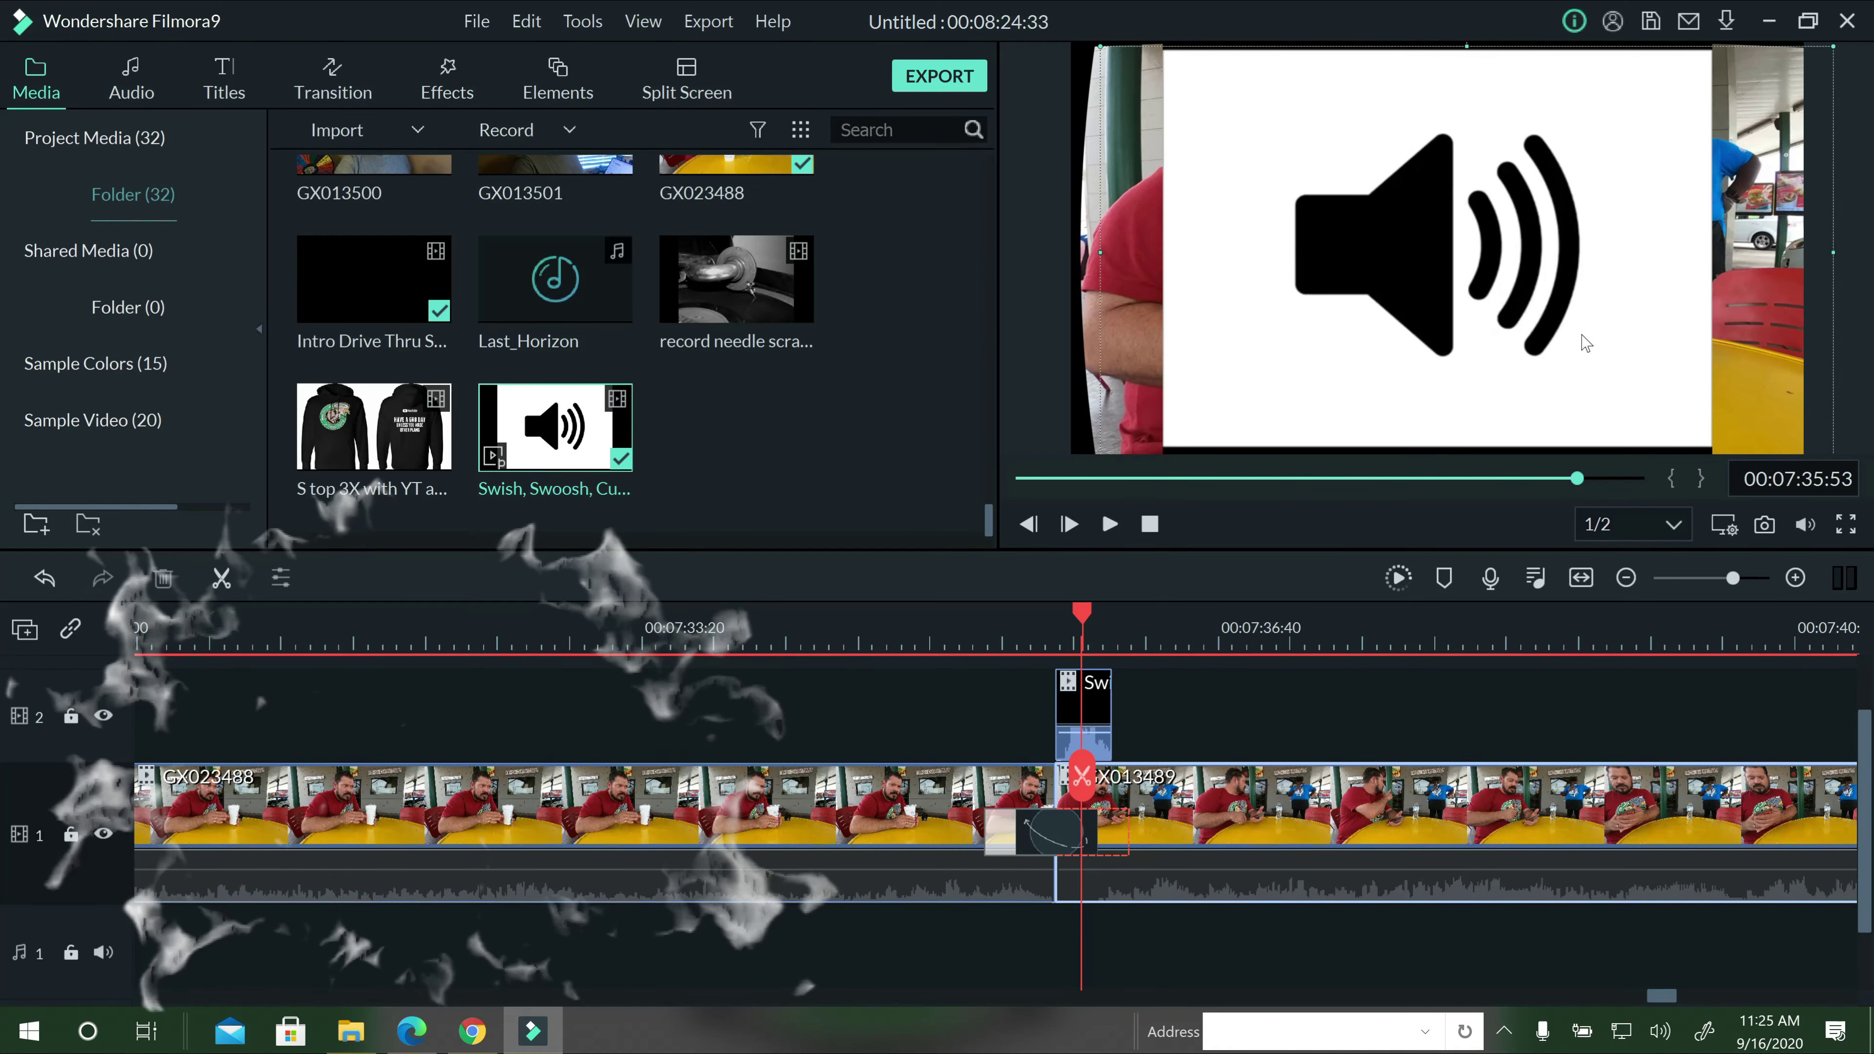
drag(1586, 343, 1547, 373)
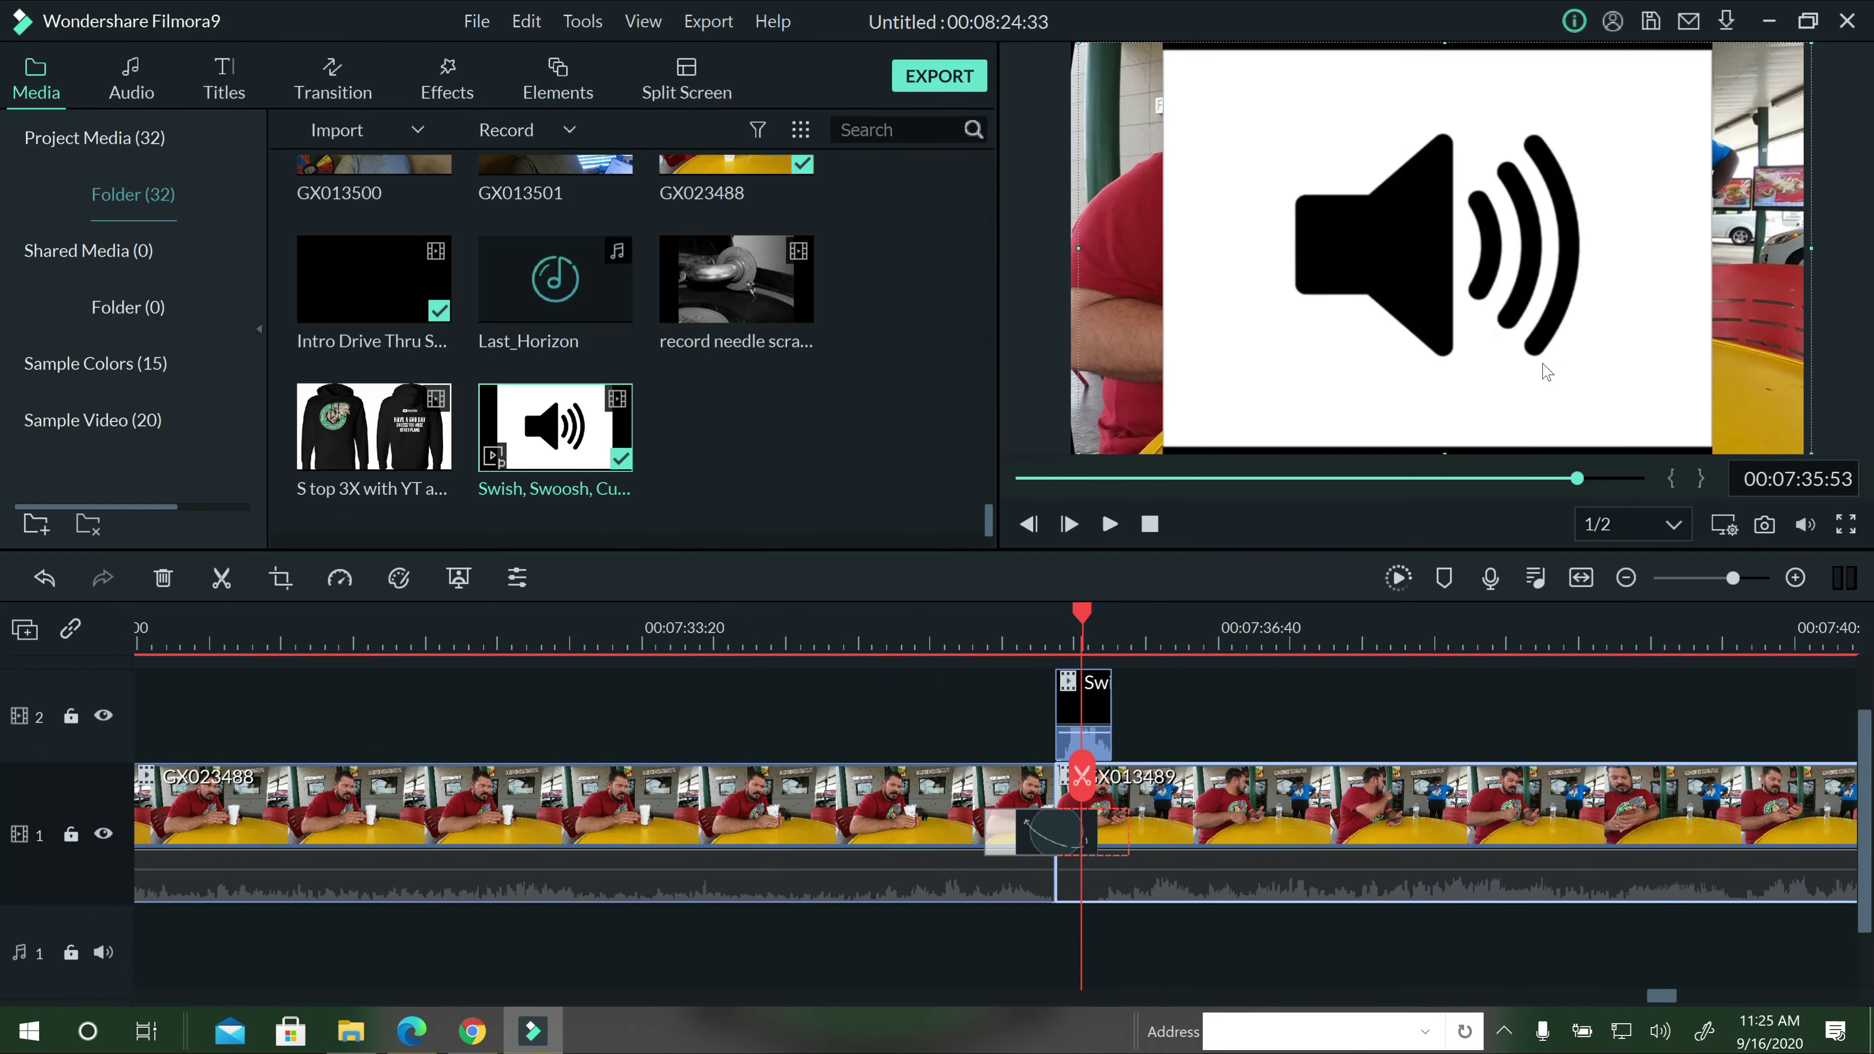
click(48, 581)
Move the Swish clip's speaker graphic past the left edge of the video frame and lower the clip's volume to about -11.
click(1371, 362)
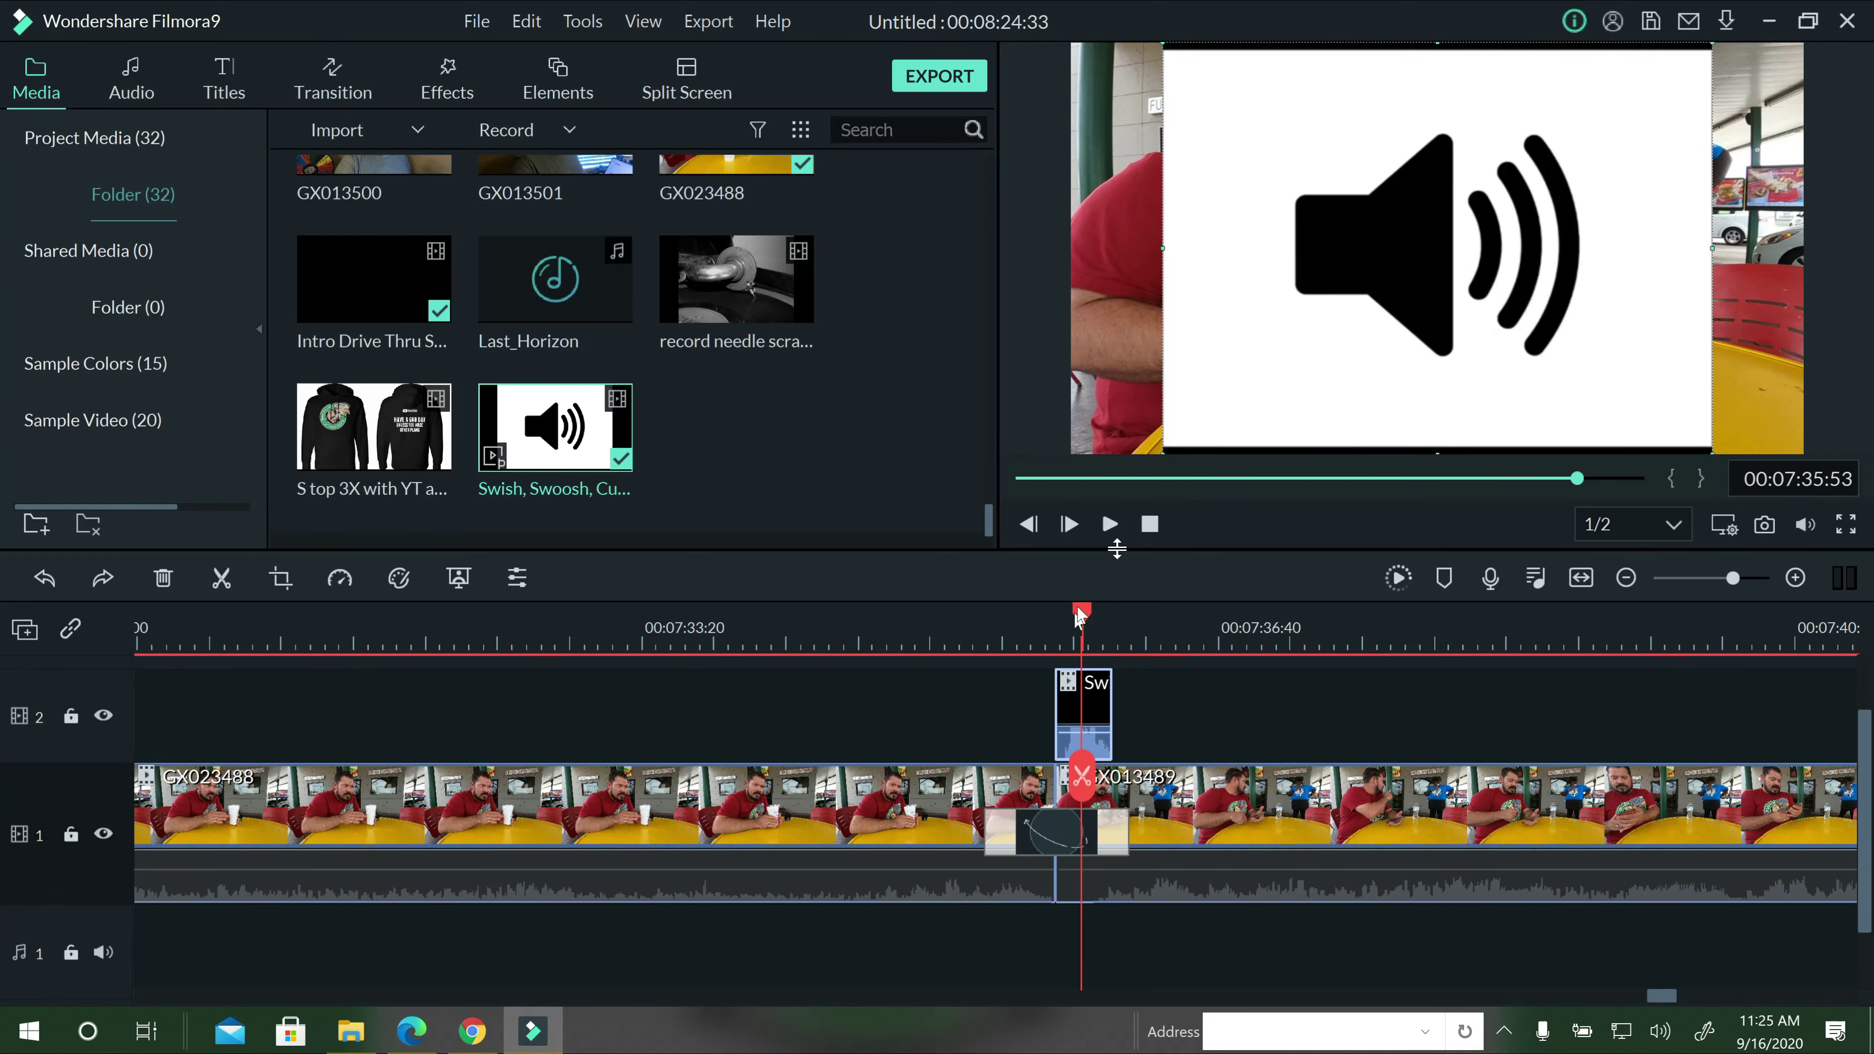
drag(1435, 252, 730, 232)
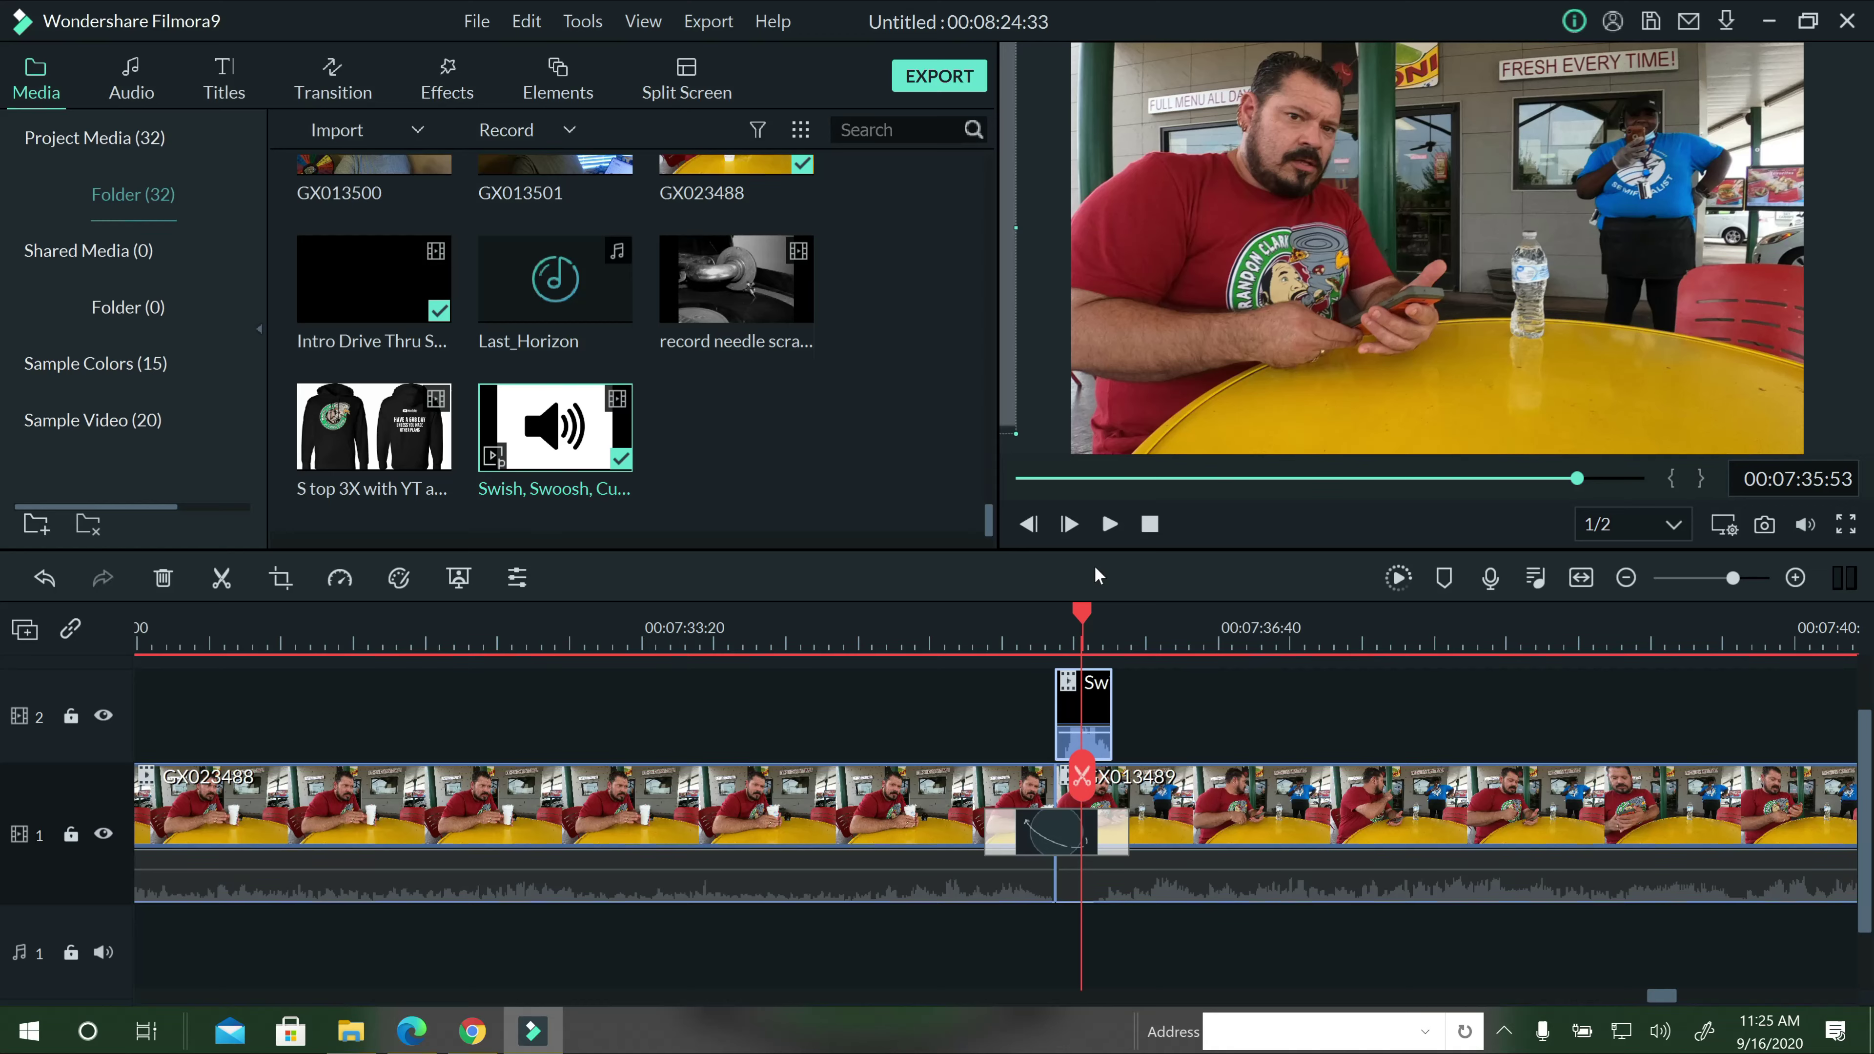
double_click(1086, 710)
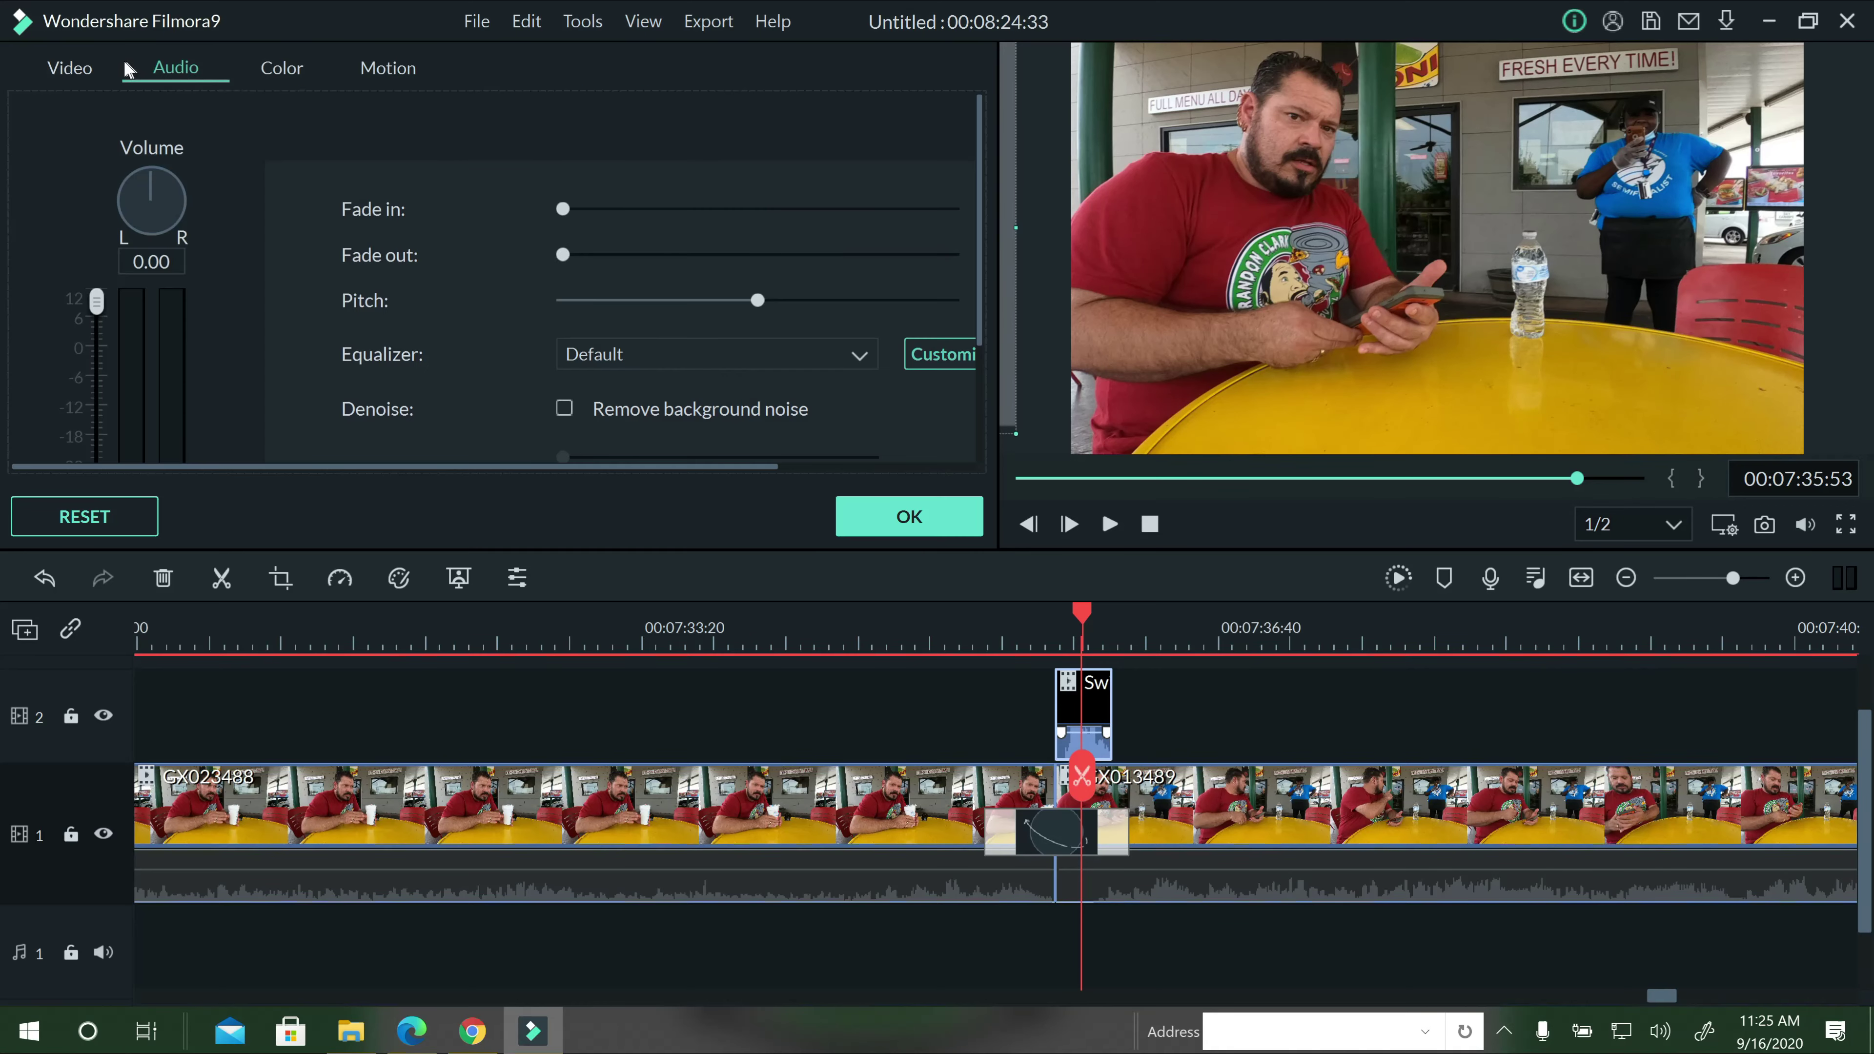
drag(104, 309, 97, 405)
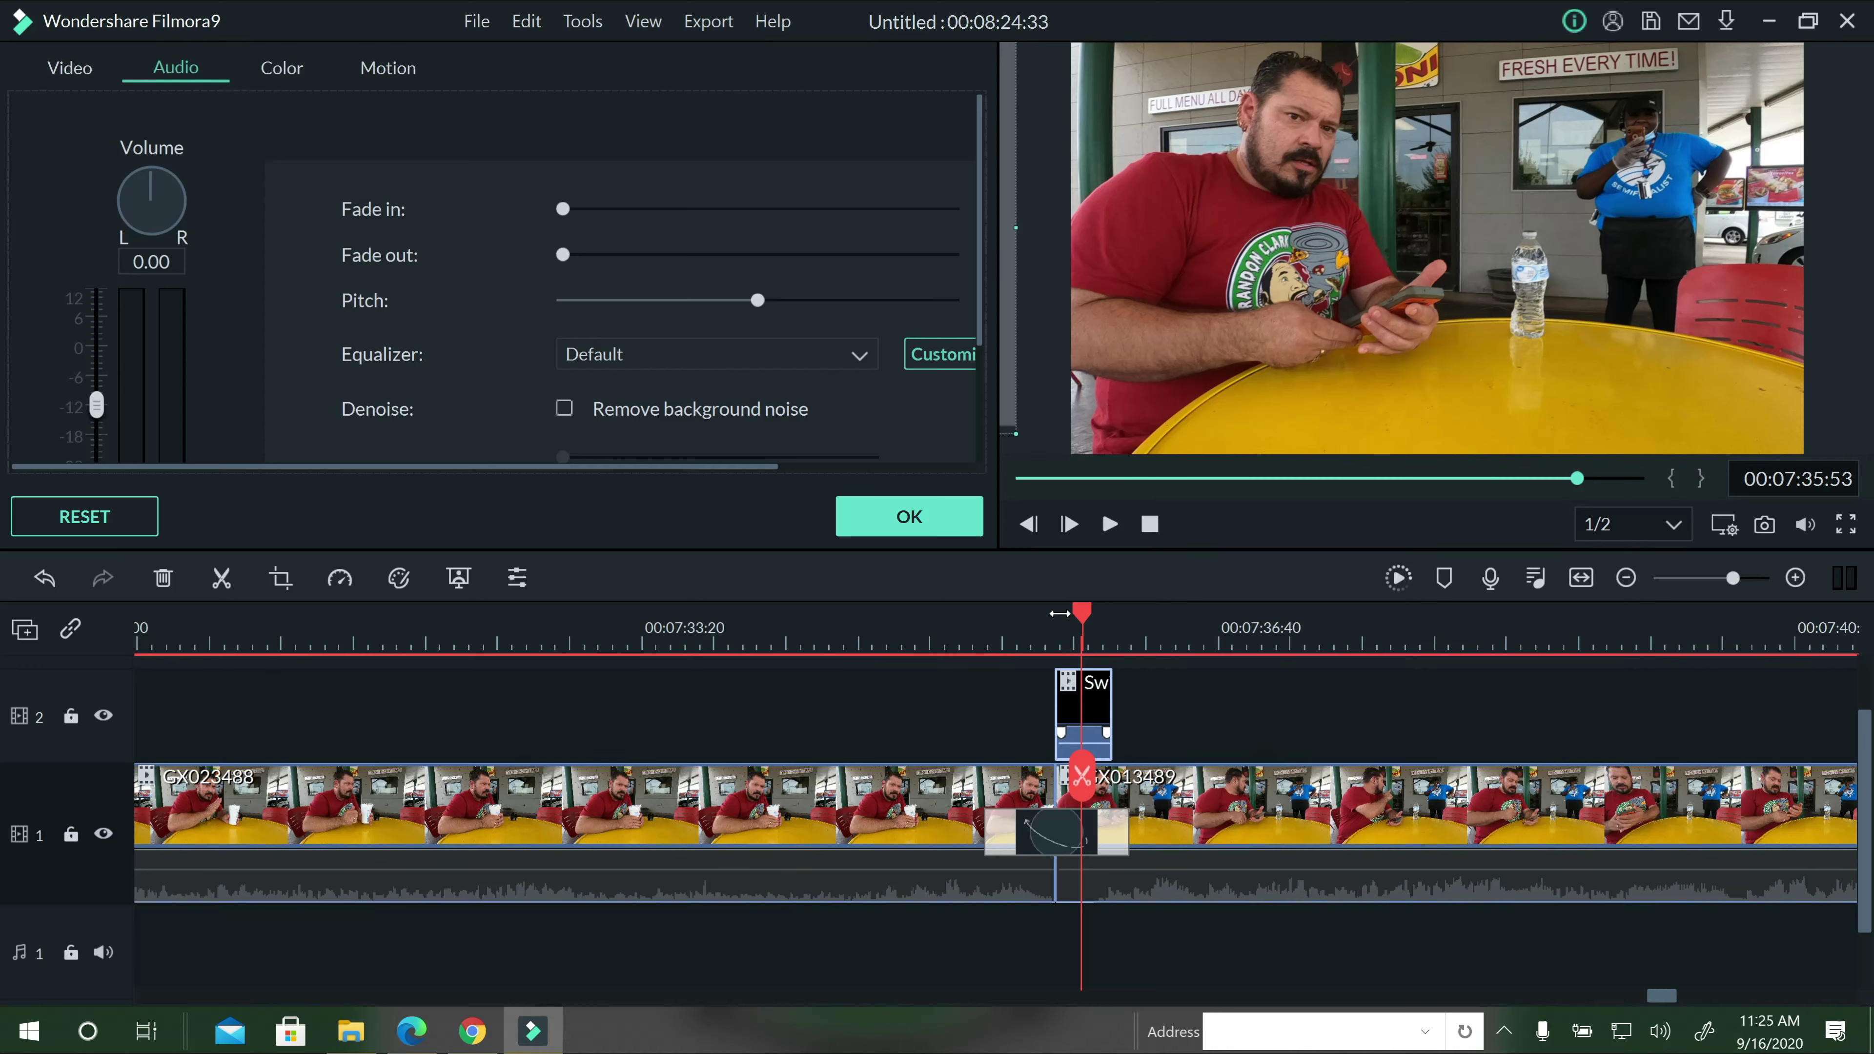
Shift the Swish clip to start at 00:07:35:33 and preview it with the Orb 3 transition from 00:07:35:09.
click(1023, 625)
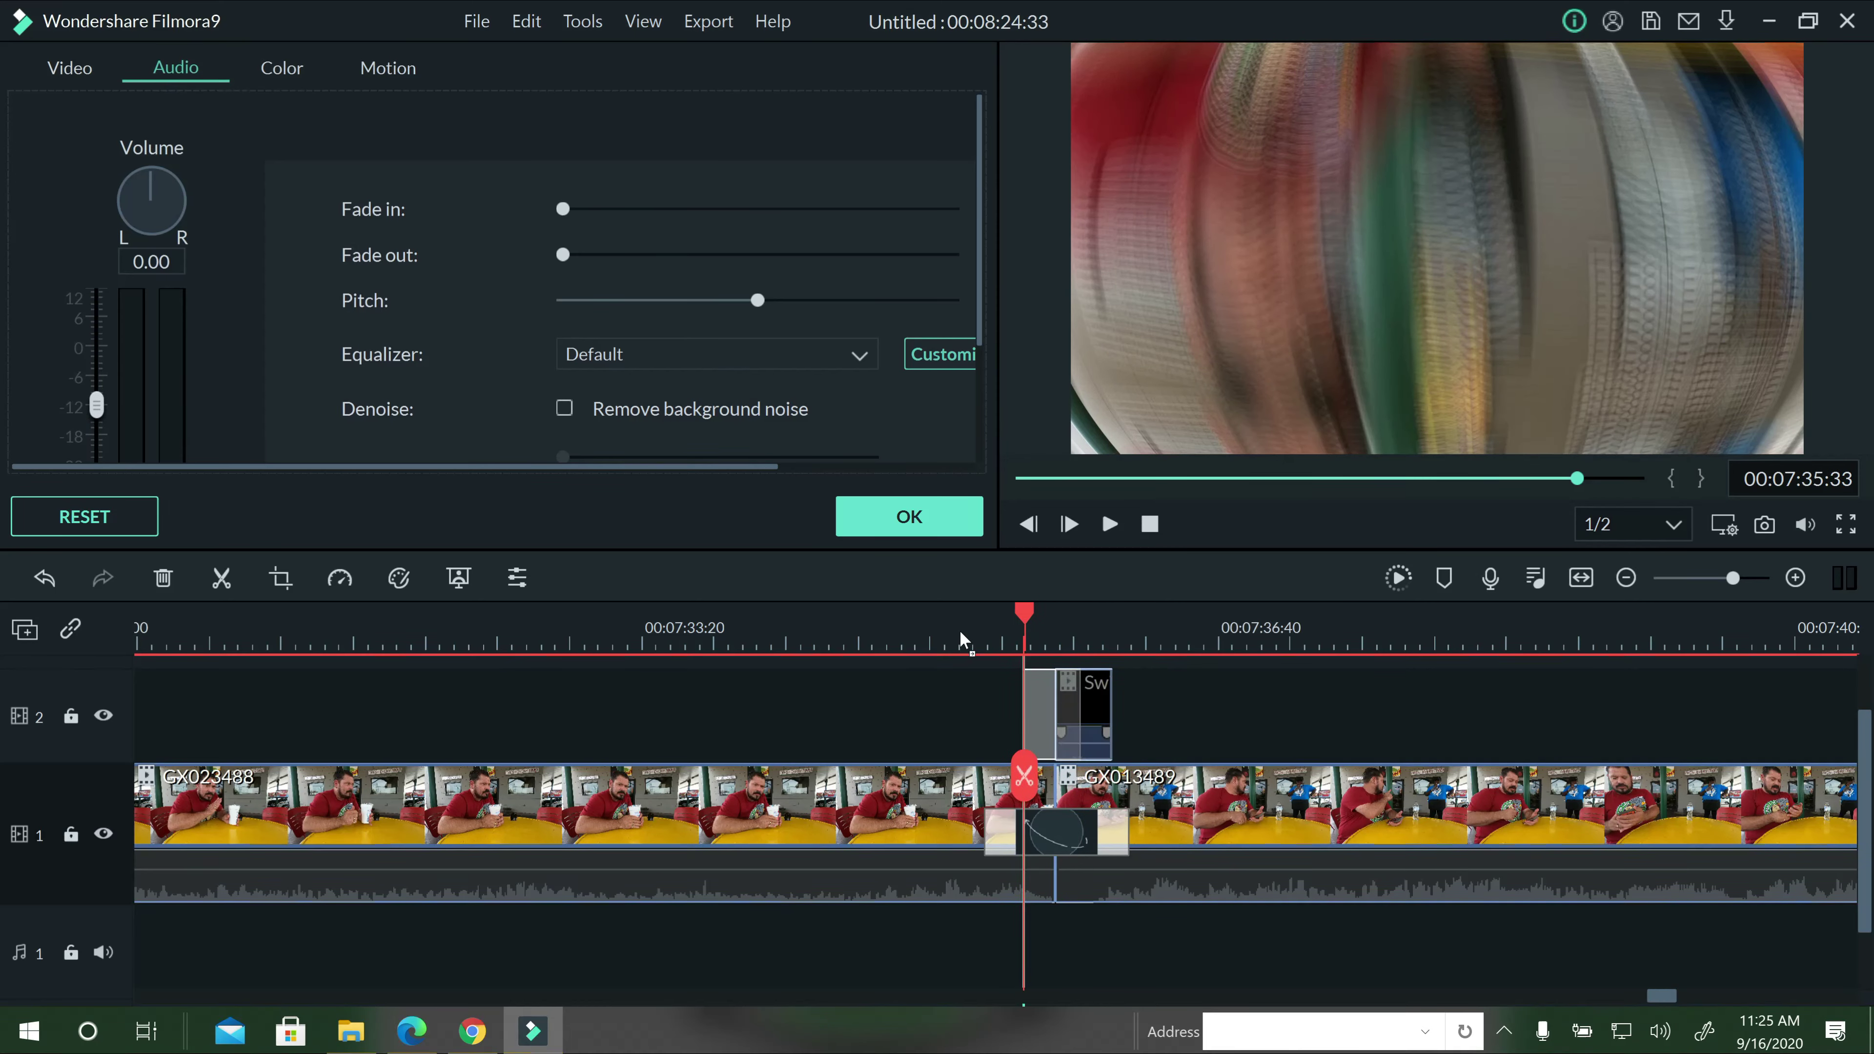
click(955, 628)
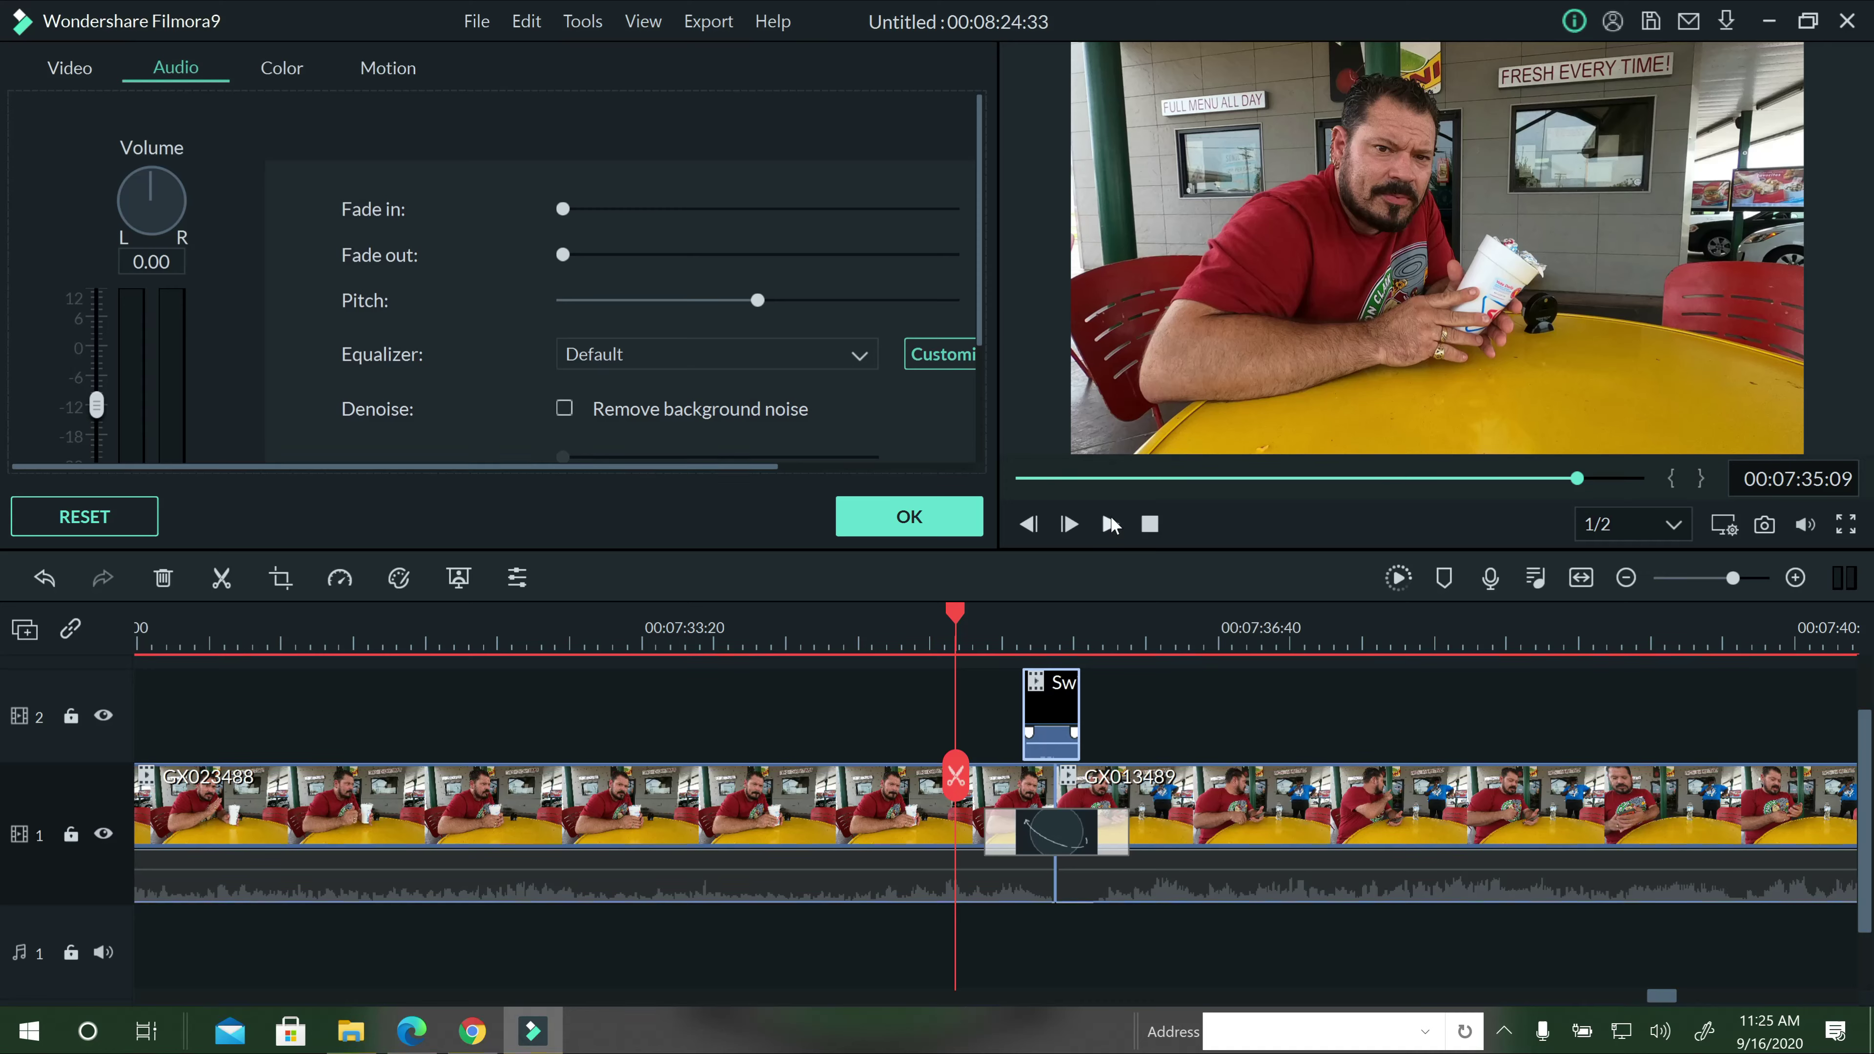
click(1110, 525)
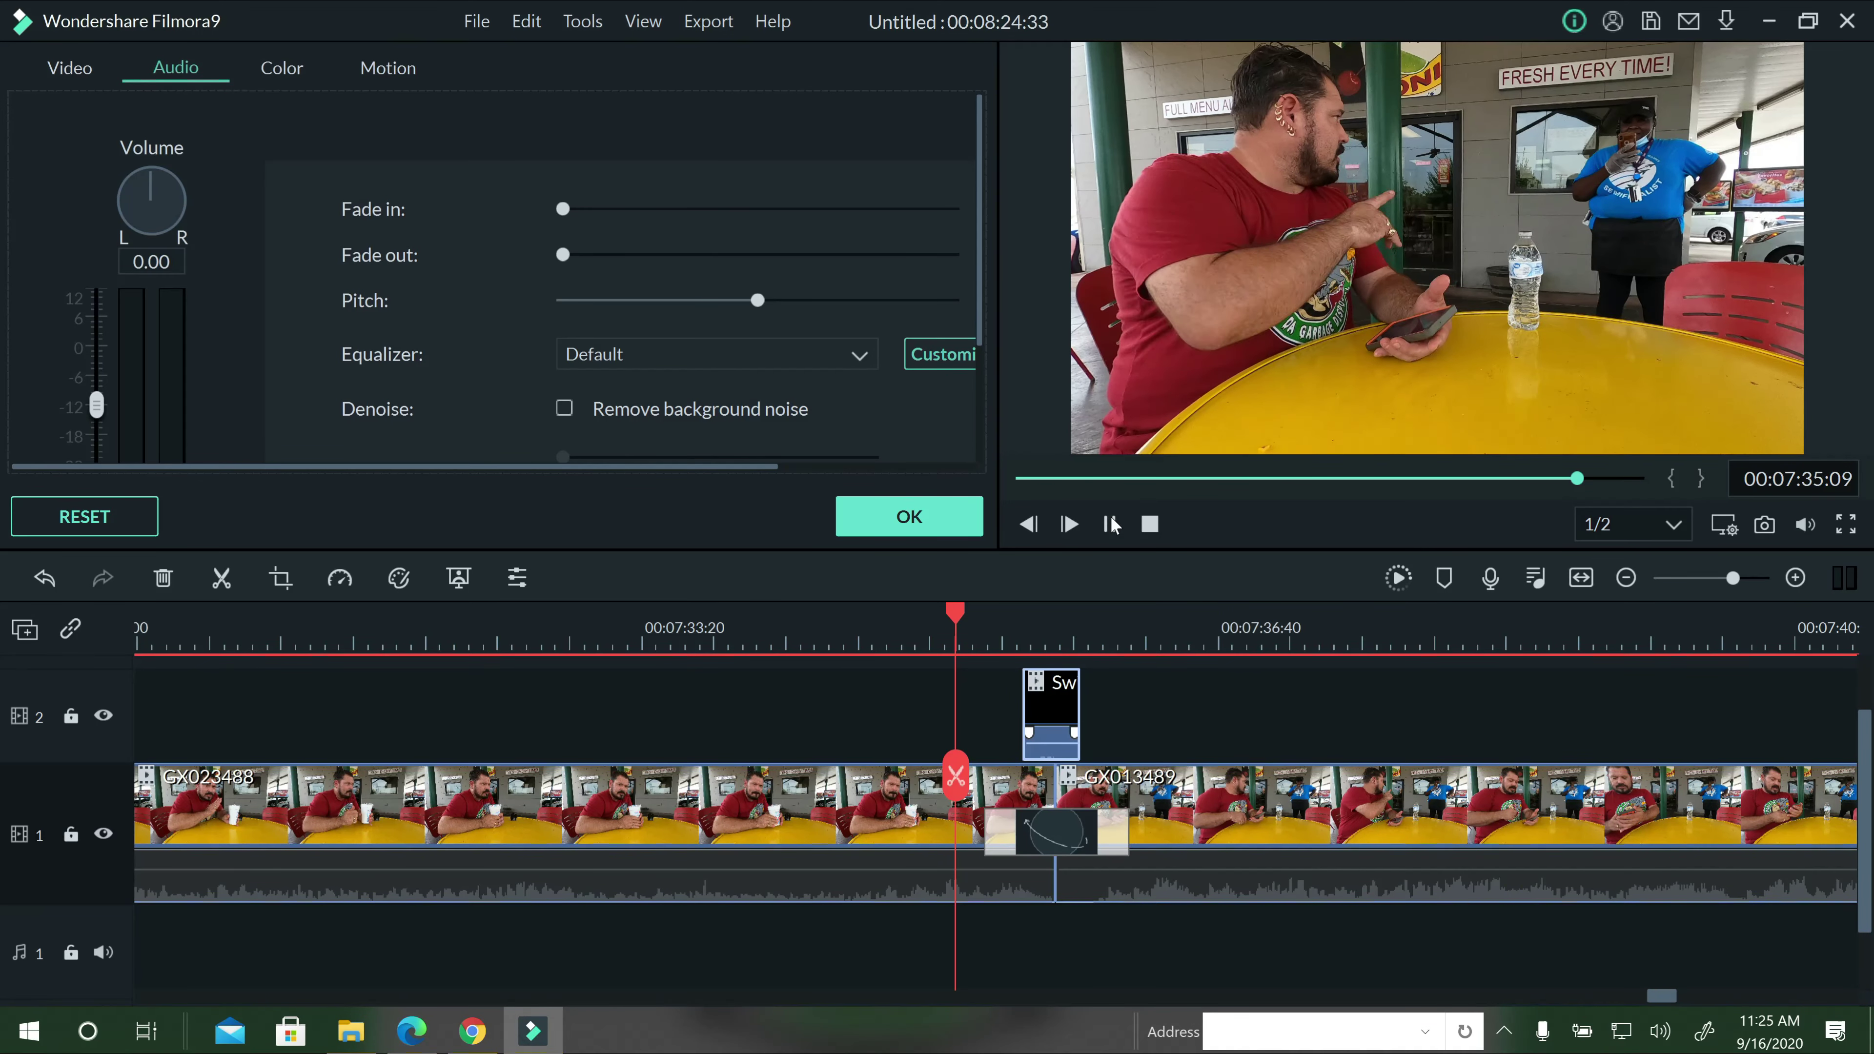
key(space)
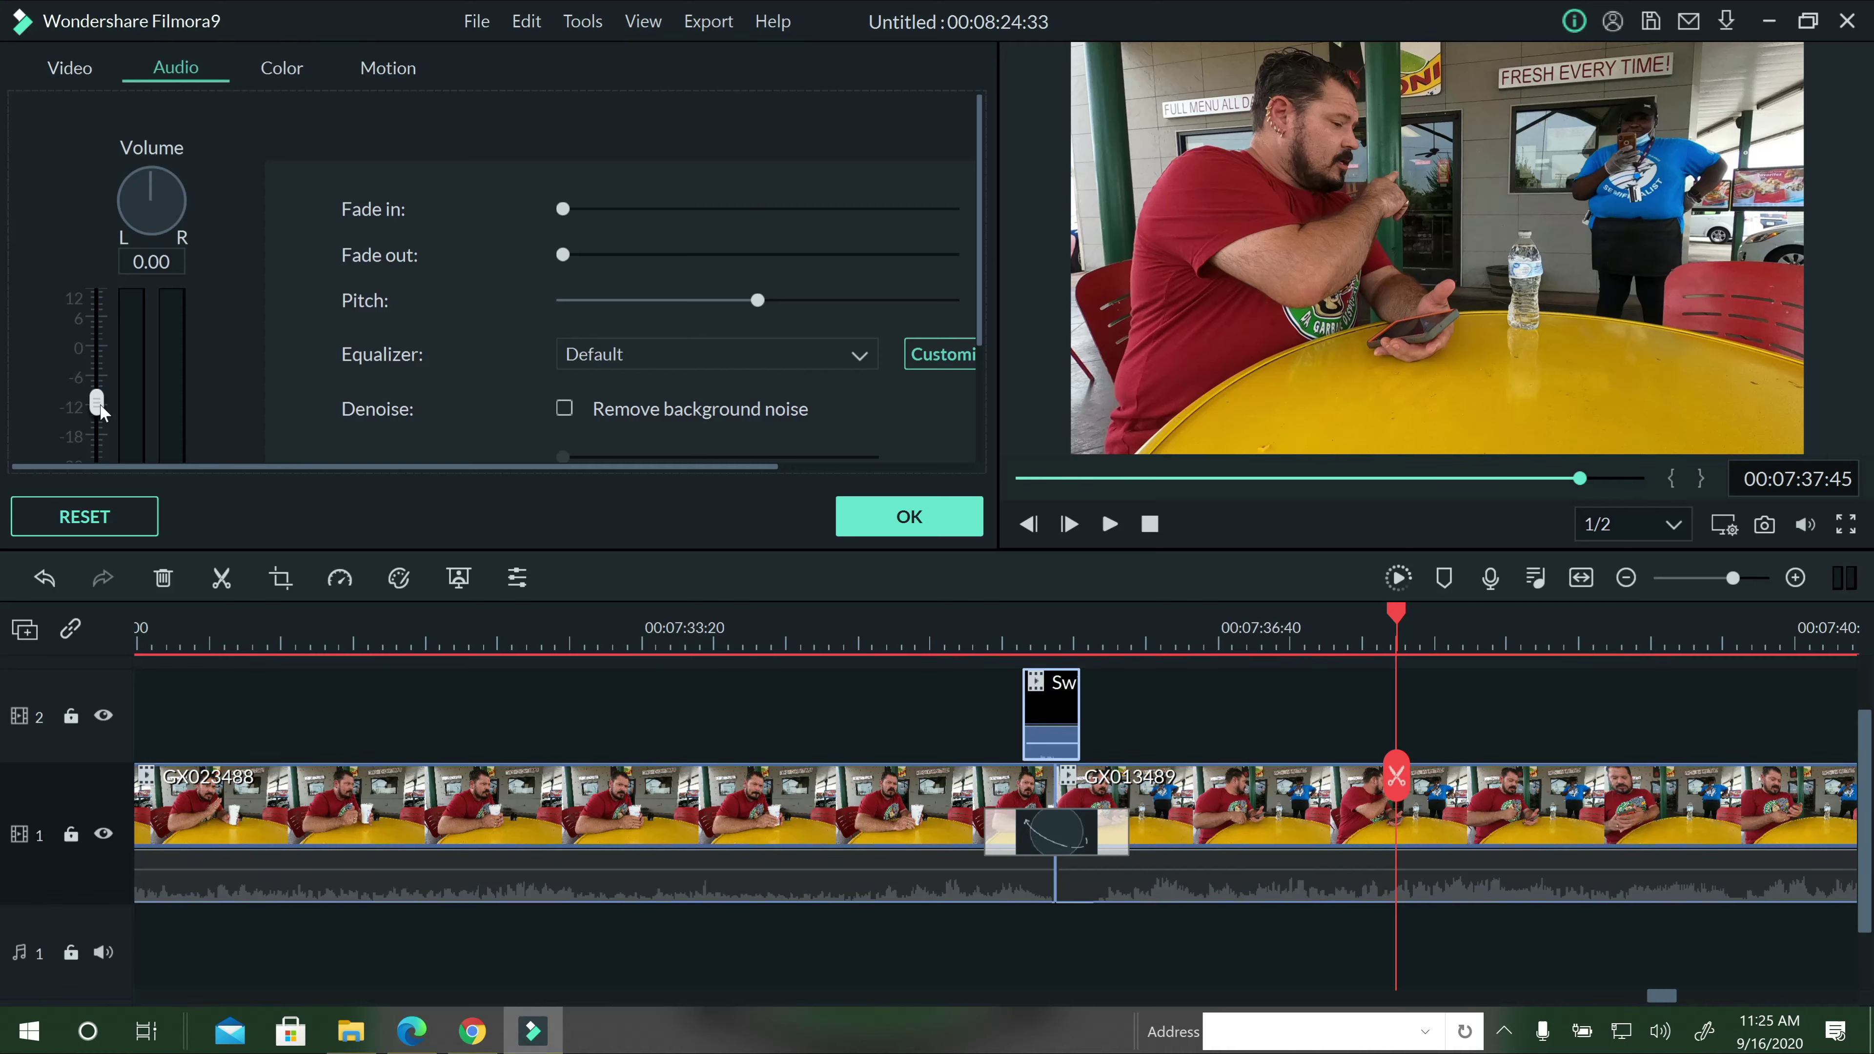
Raise the Swish clip's volume to about -9 and return the playhead to the clip's start at 00:07:35:33.
drag(100, 403, 100, 398)
key(Up)
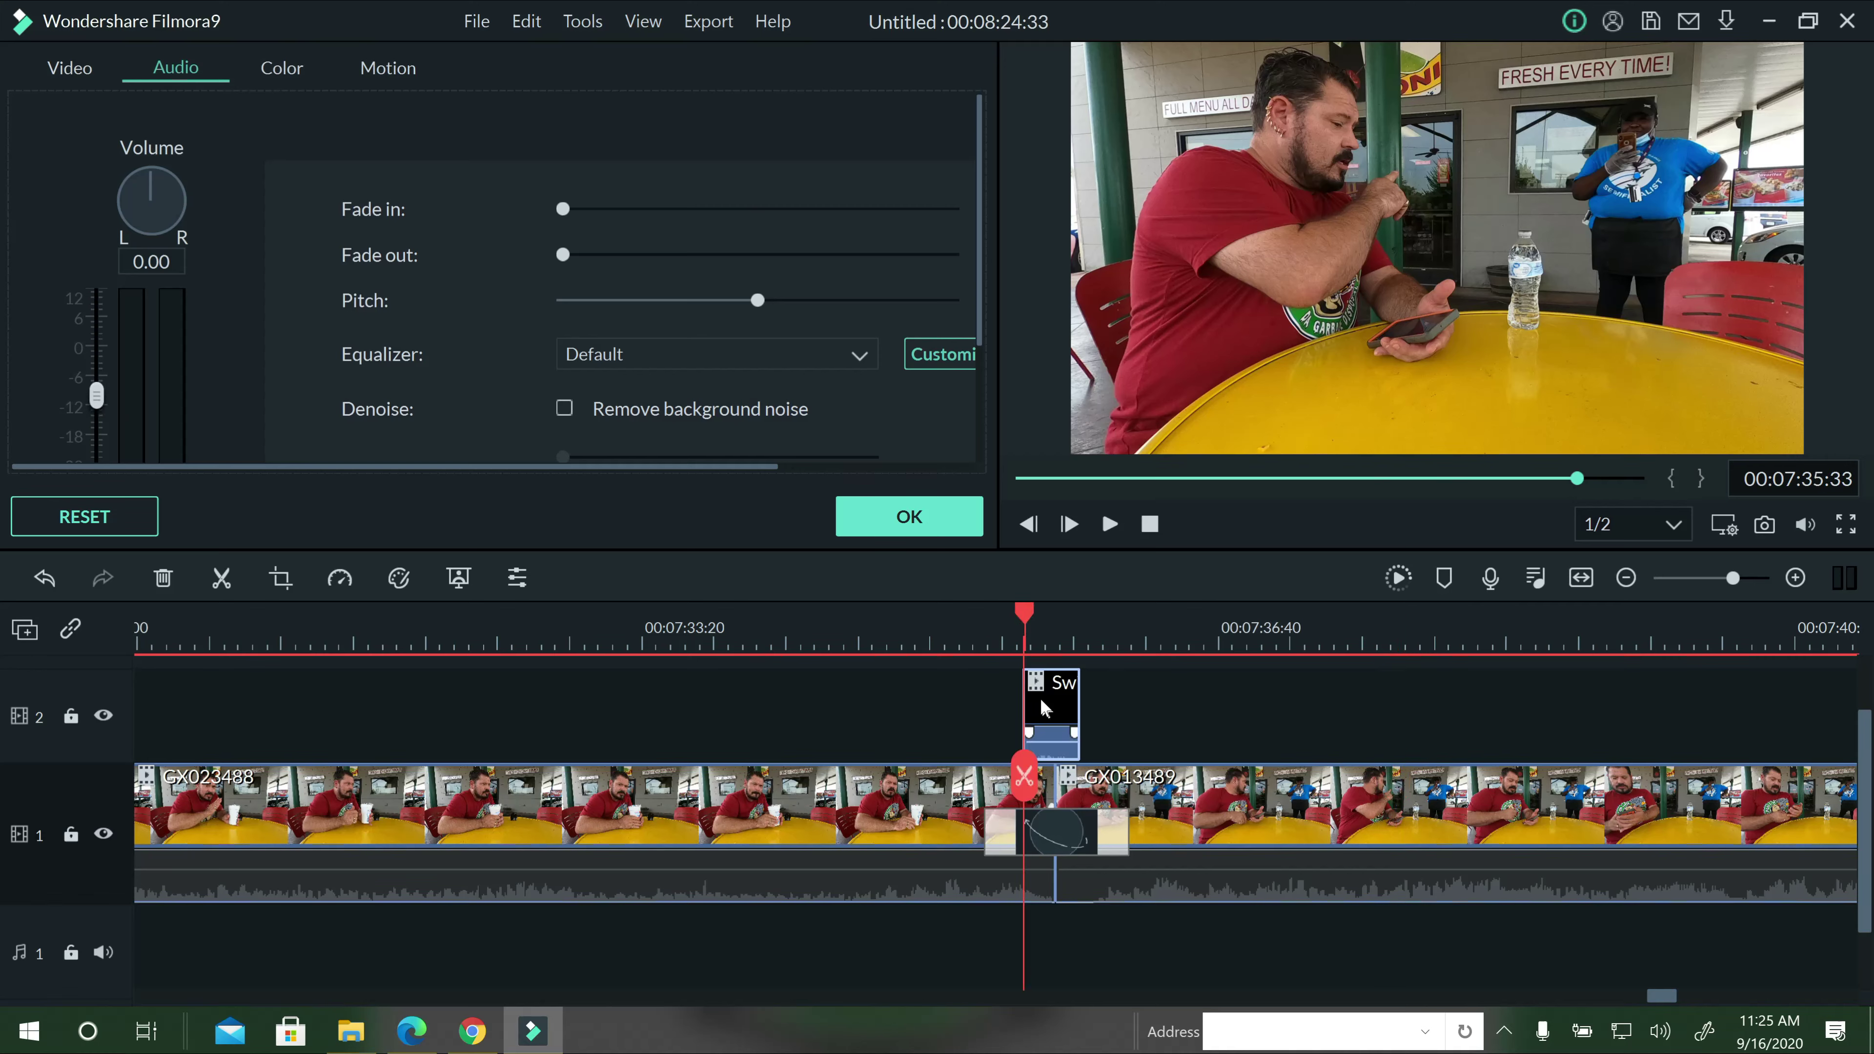
Slow the Swish, Swoosh clip down to 0.5x speed.
click(349, 576)
mouse_move(471, 664)
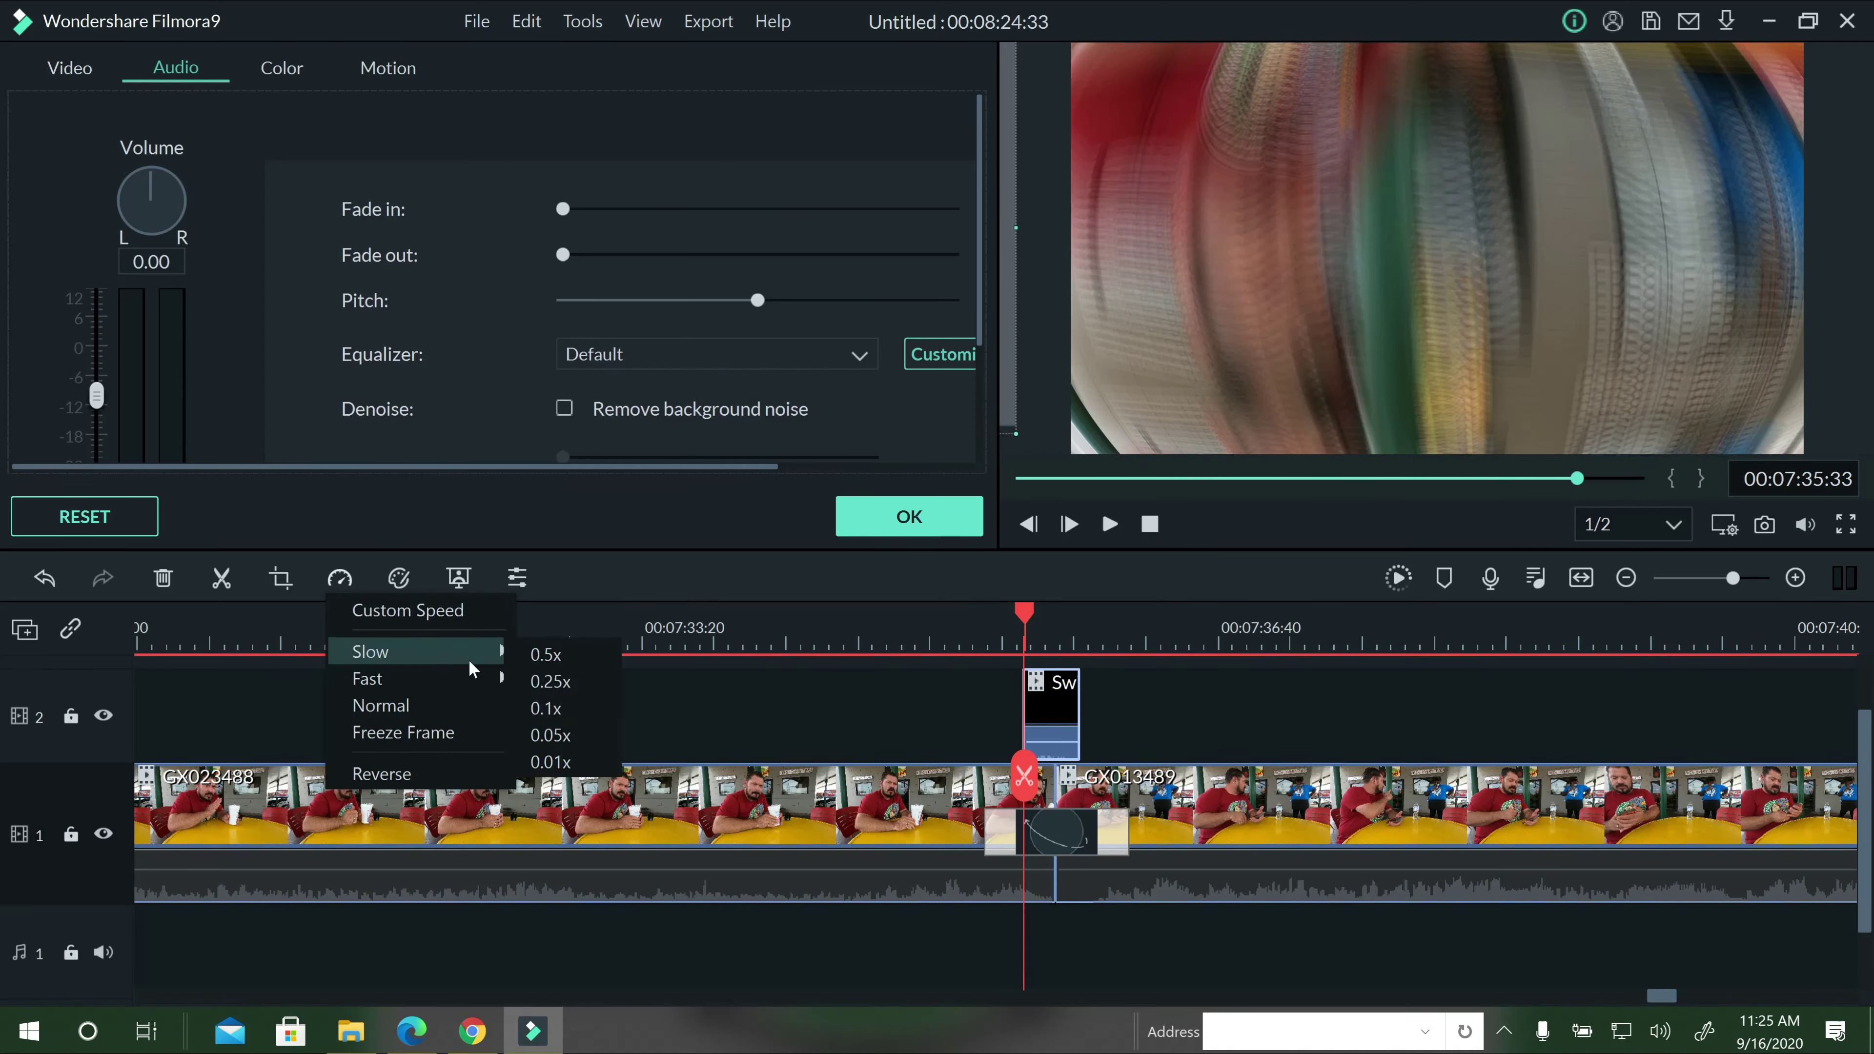
click(575, 654)
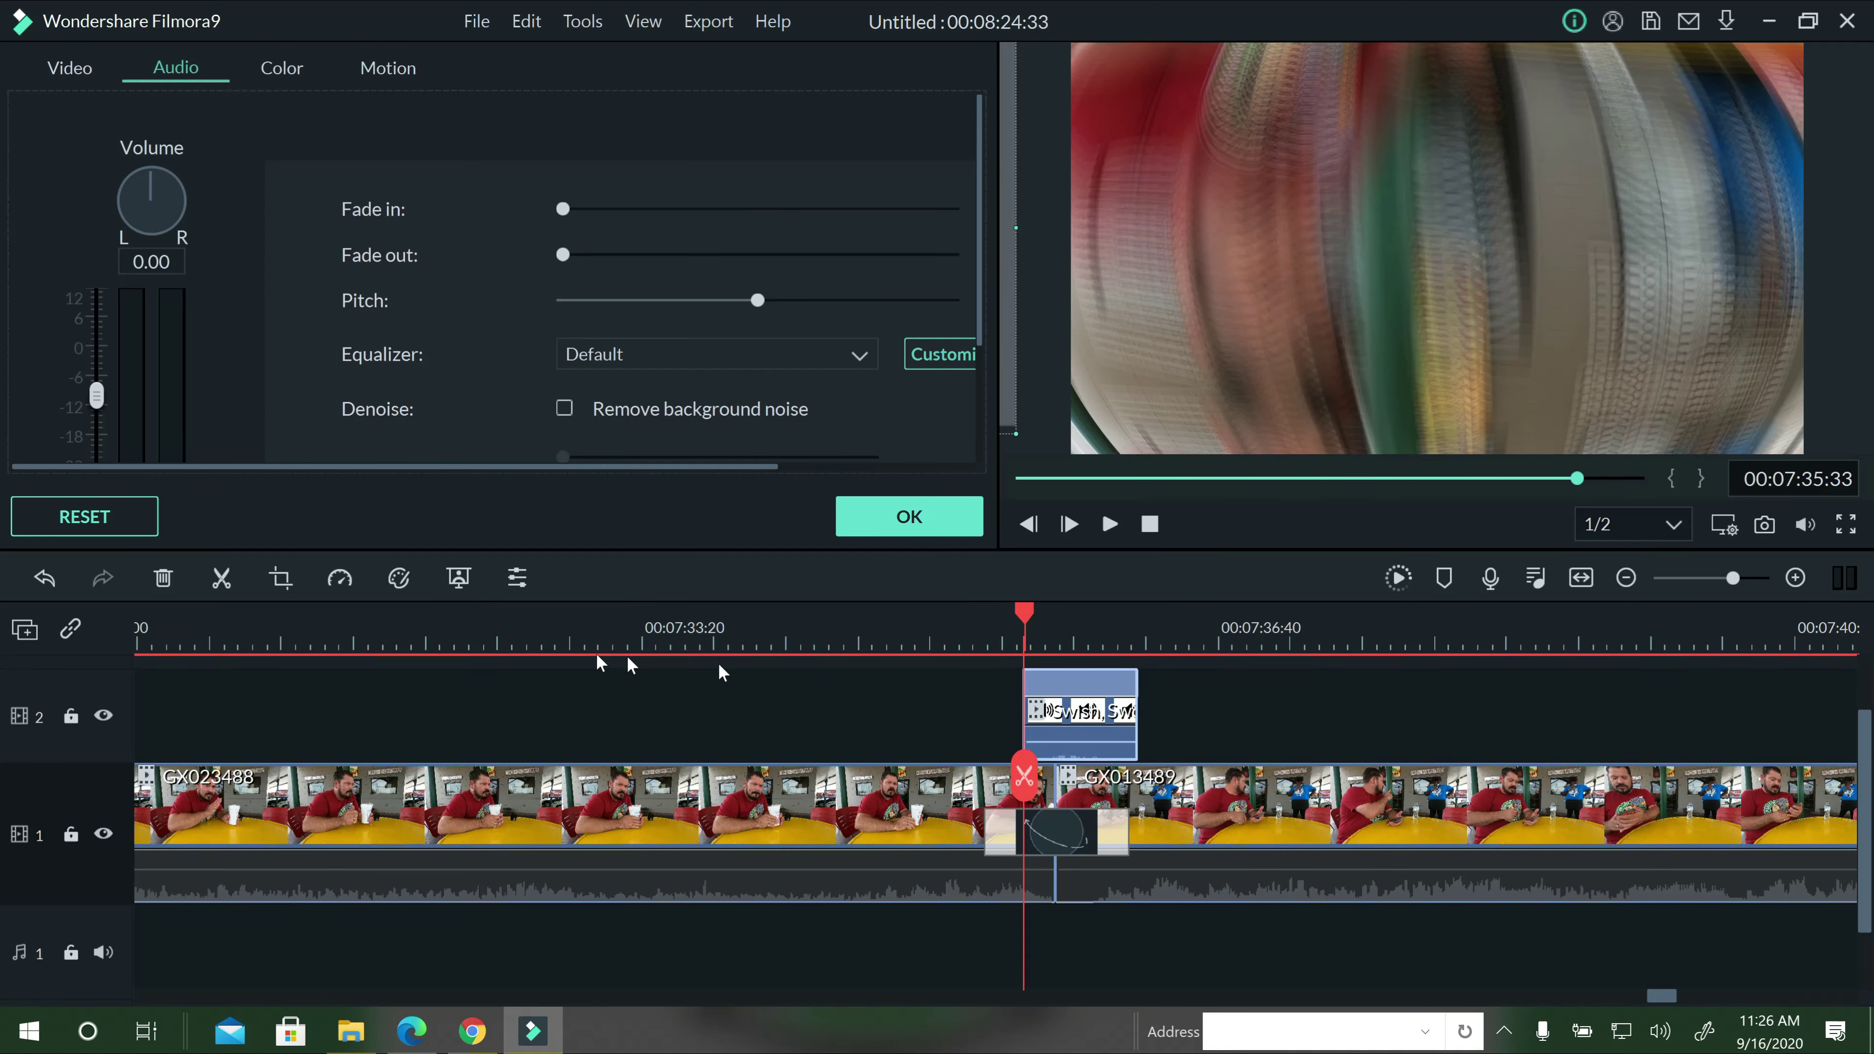
Shift the slowed Swish clip to start at 00:07:35:30 and preview it with the Orb 3 transition.
click(1091, 635)
key(ctrl+equal)
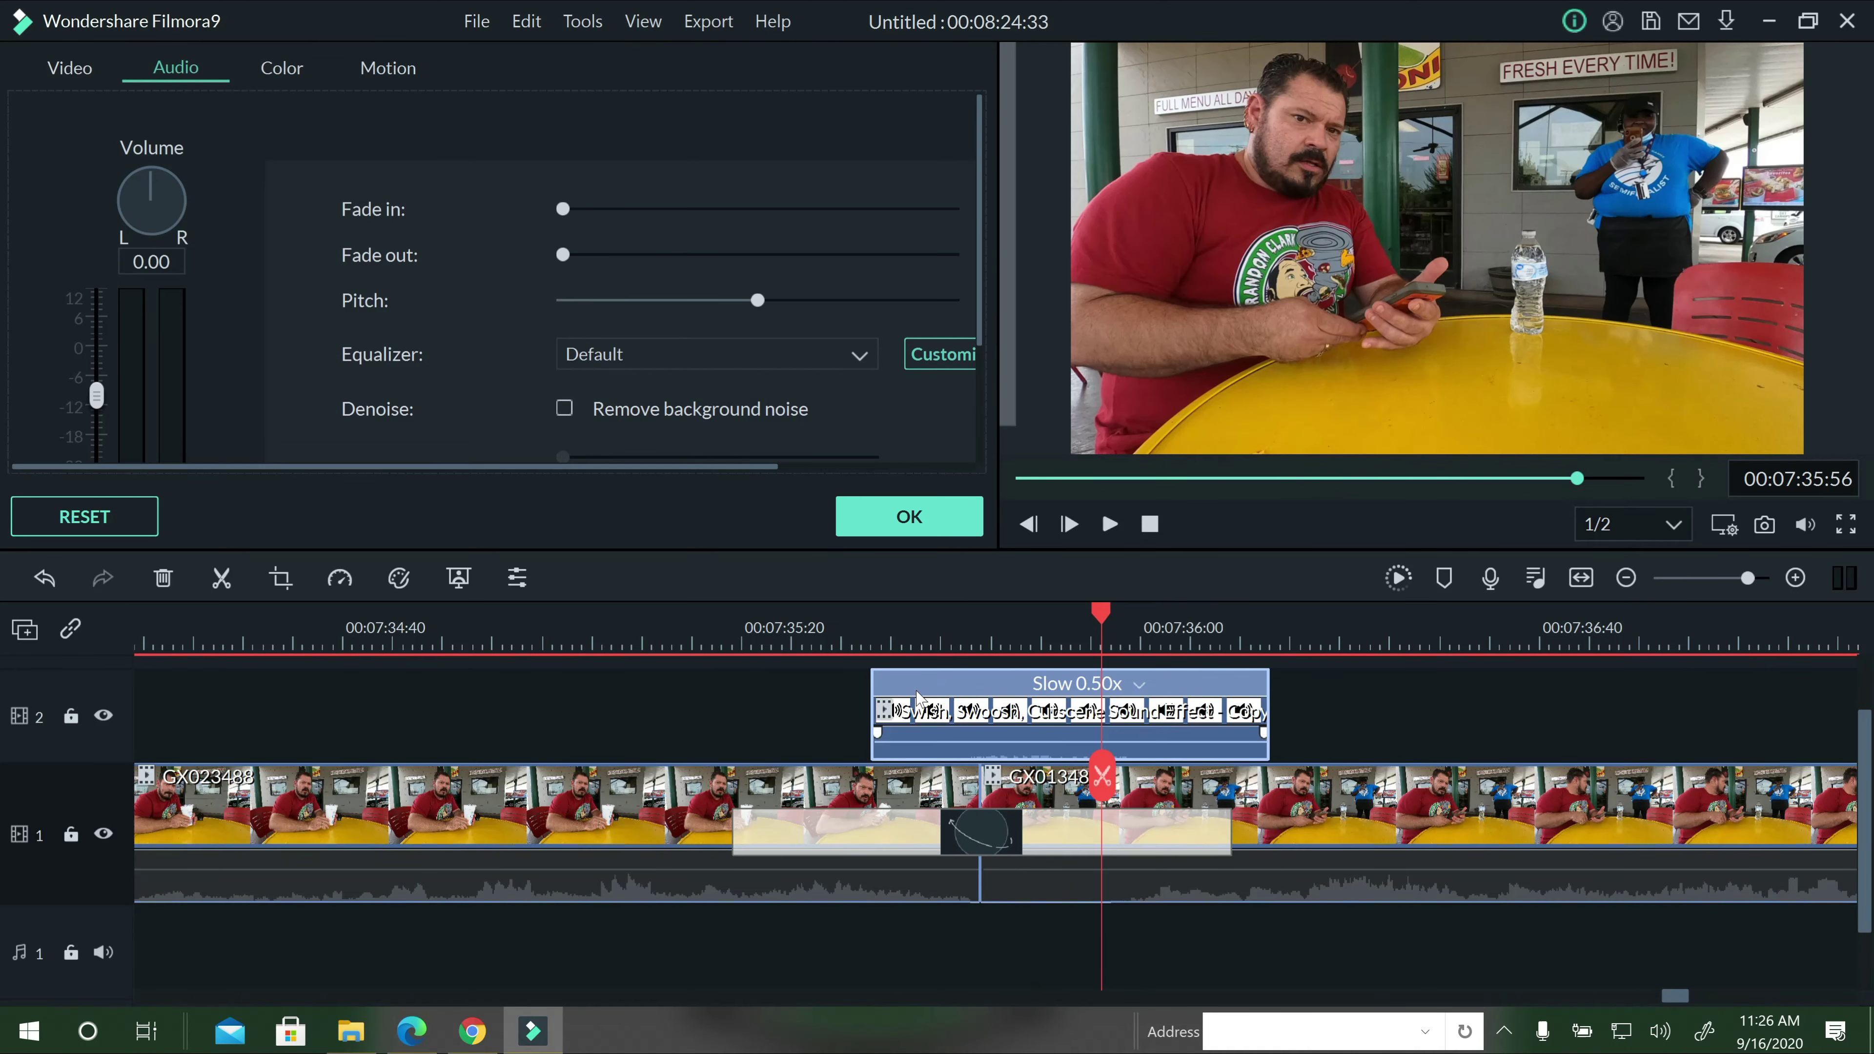
click(842, 642)
drag(916, 682, 886, 674)
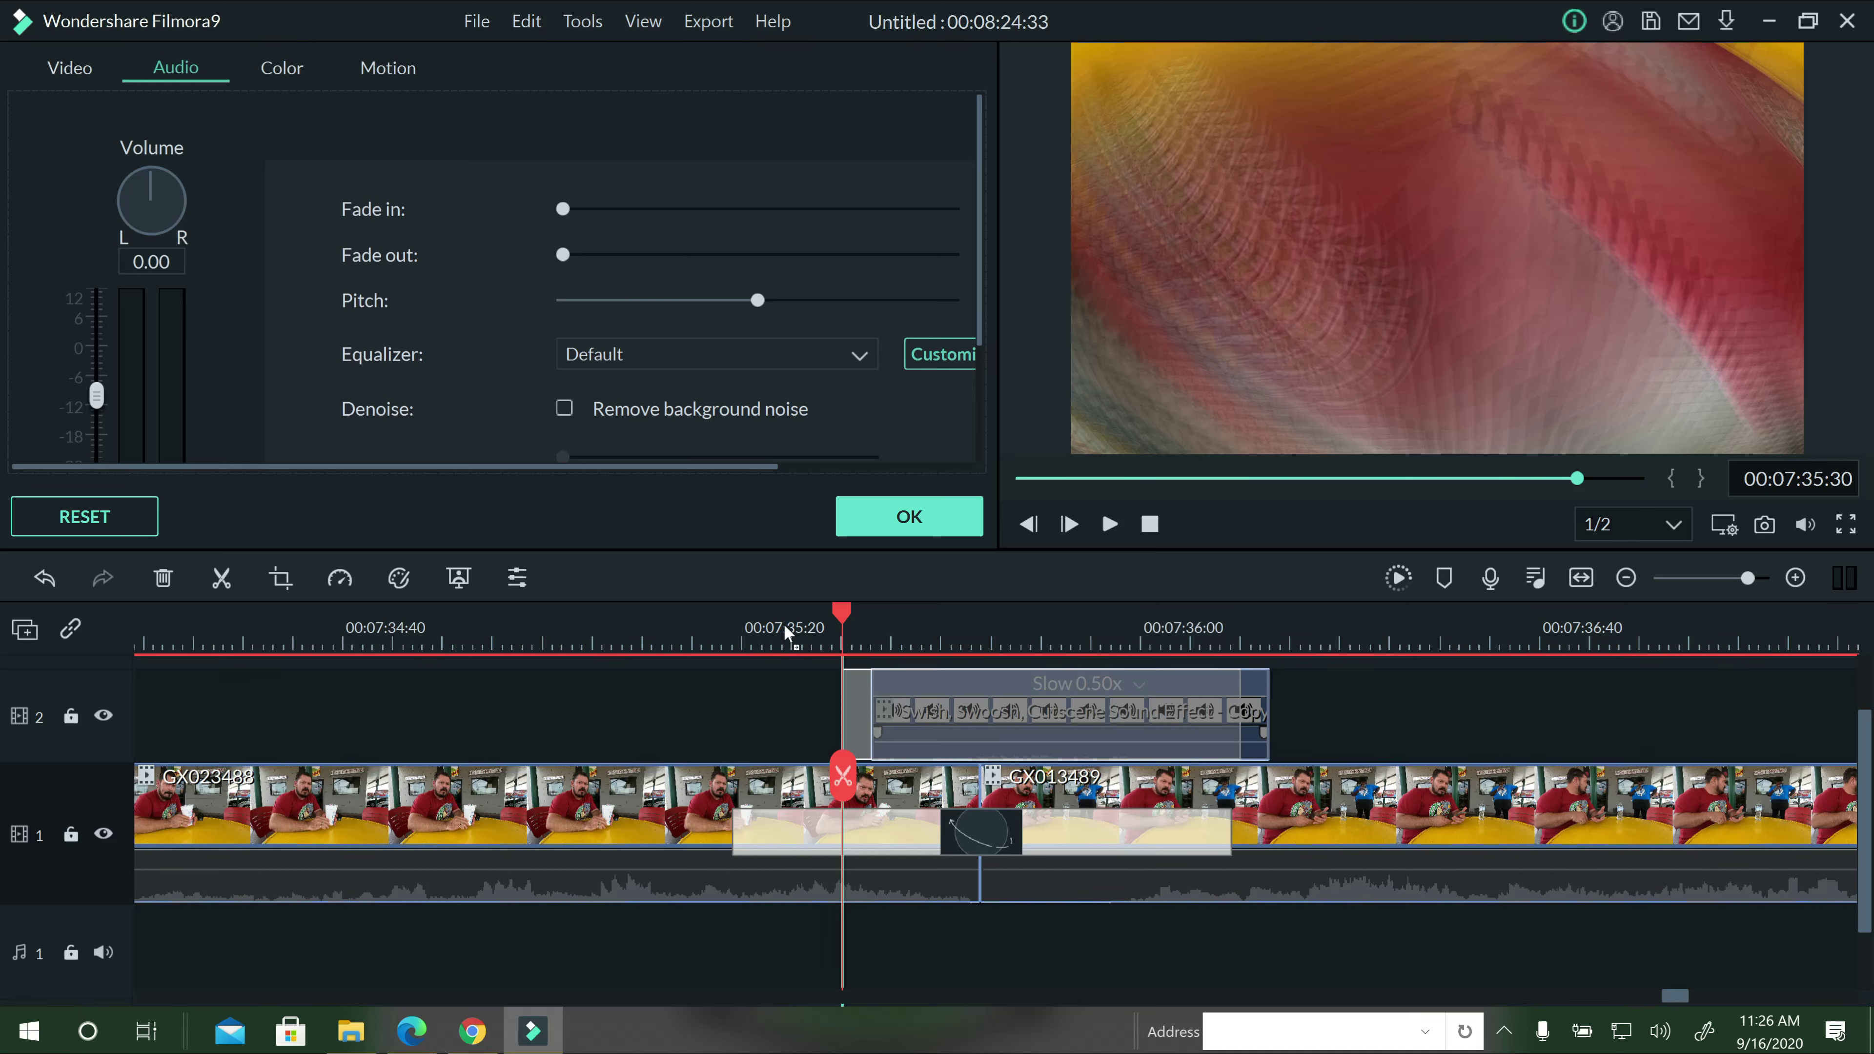
click(753, 614)
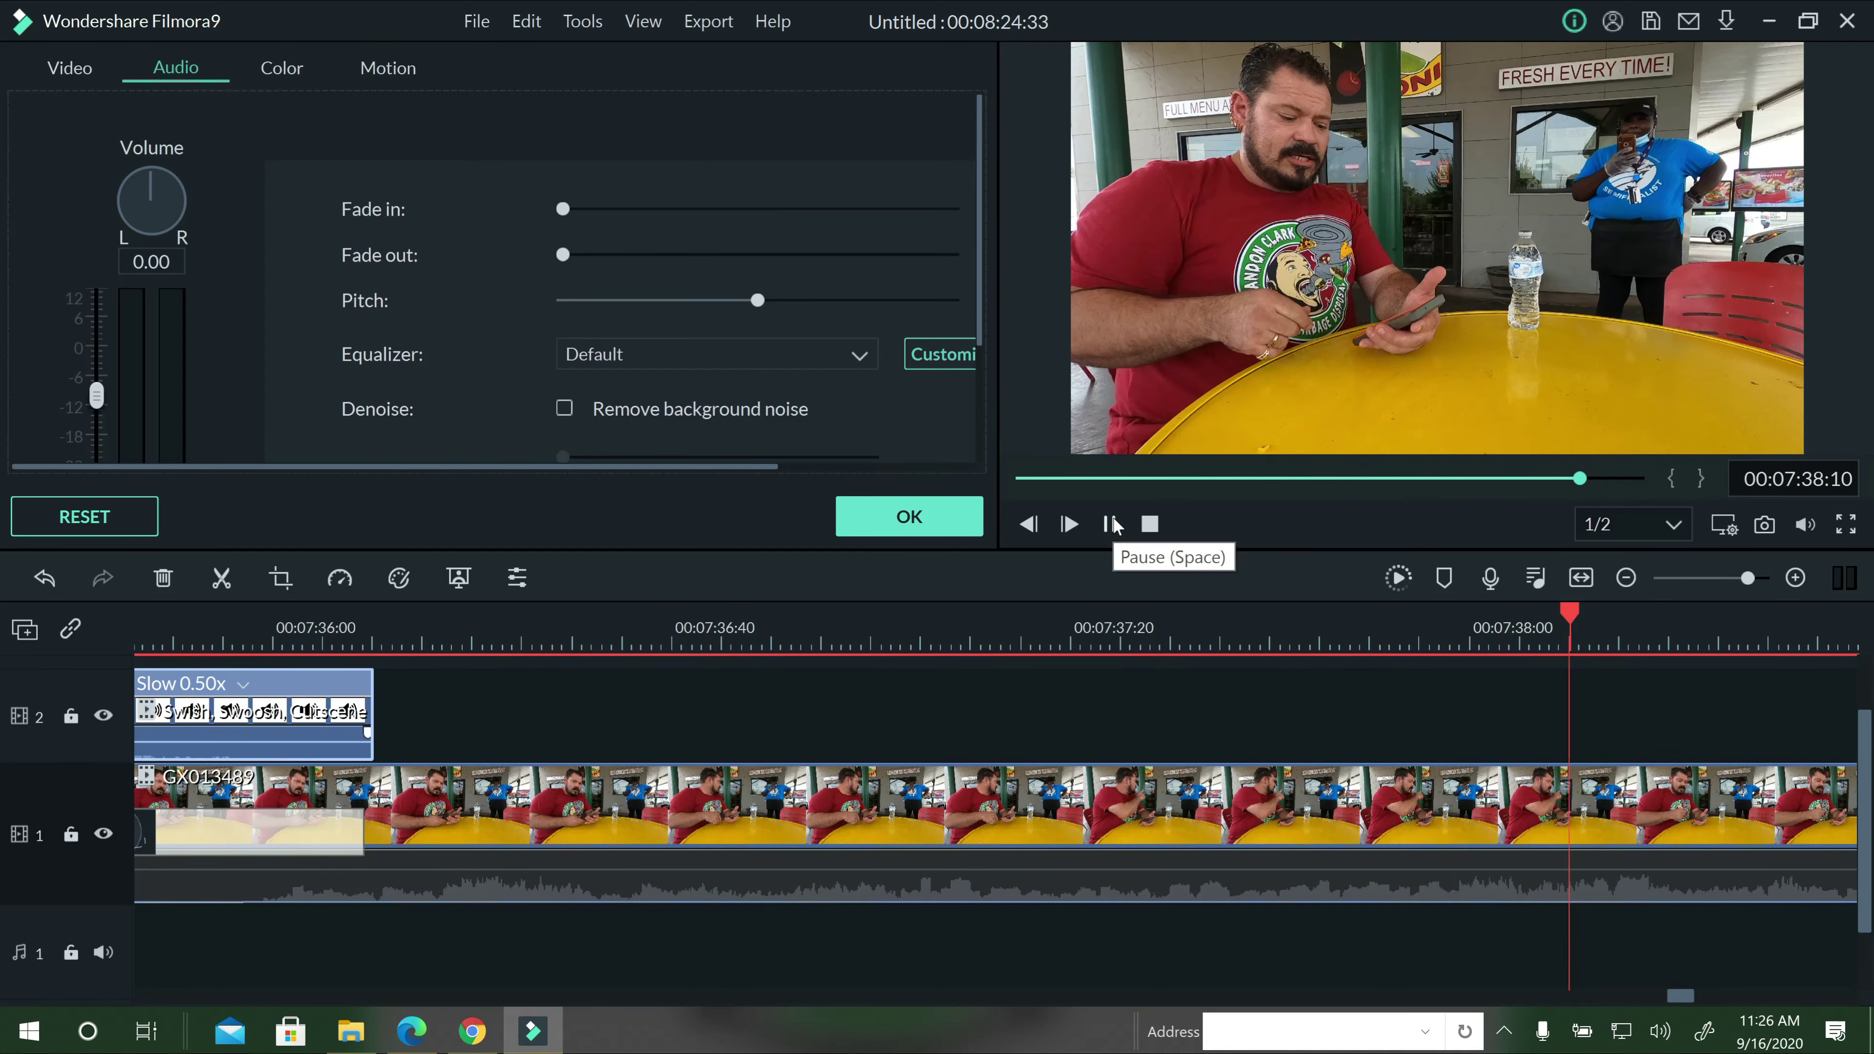
click(1109, 523)
Examine the GX013489 footage after the transition, playing it from 00:07:54:02 to look for the eating moment.
scroll(948, 616, down, 3)
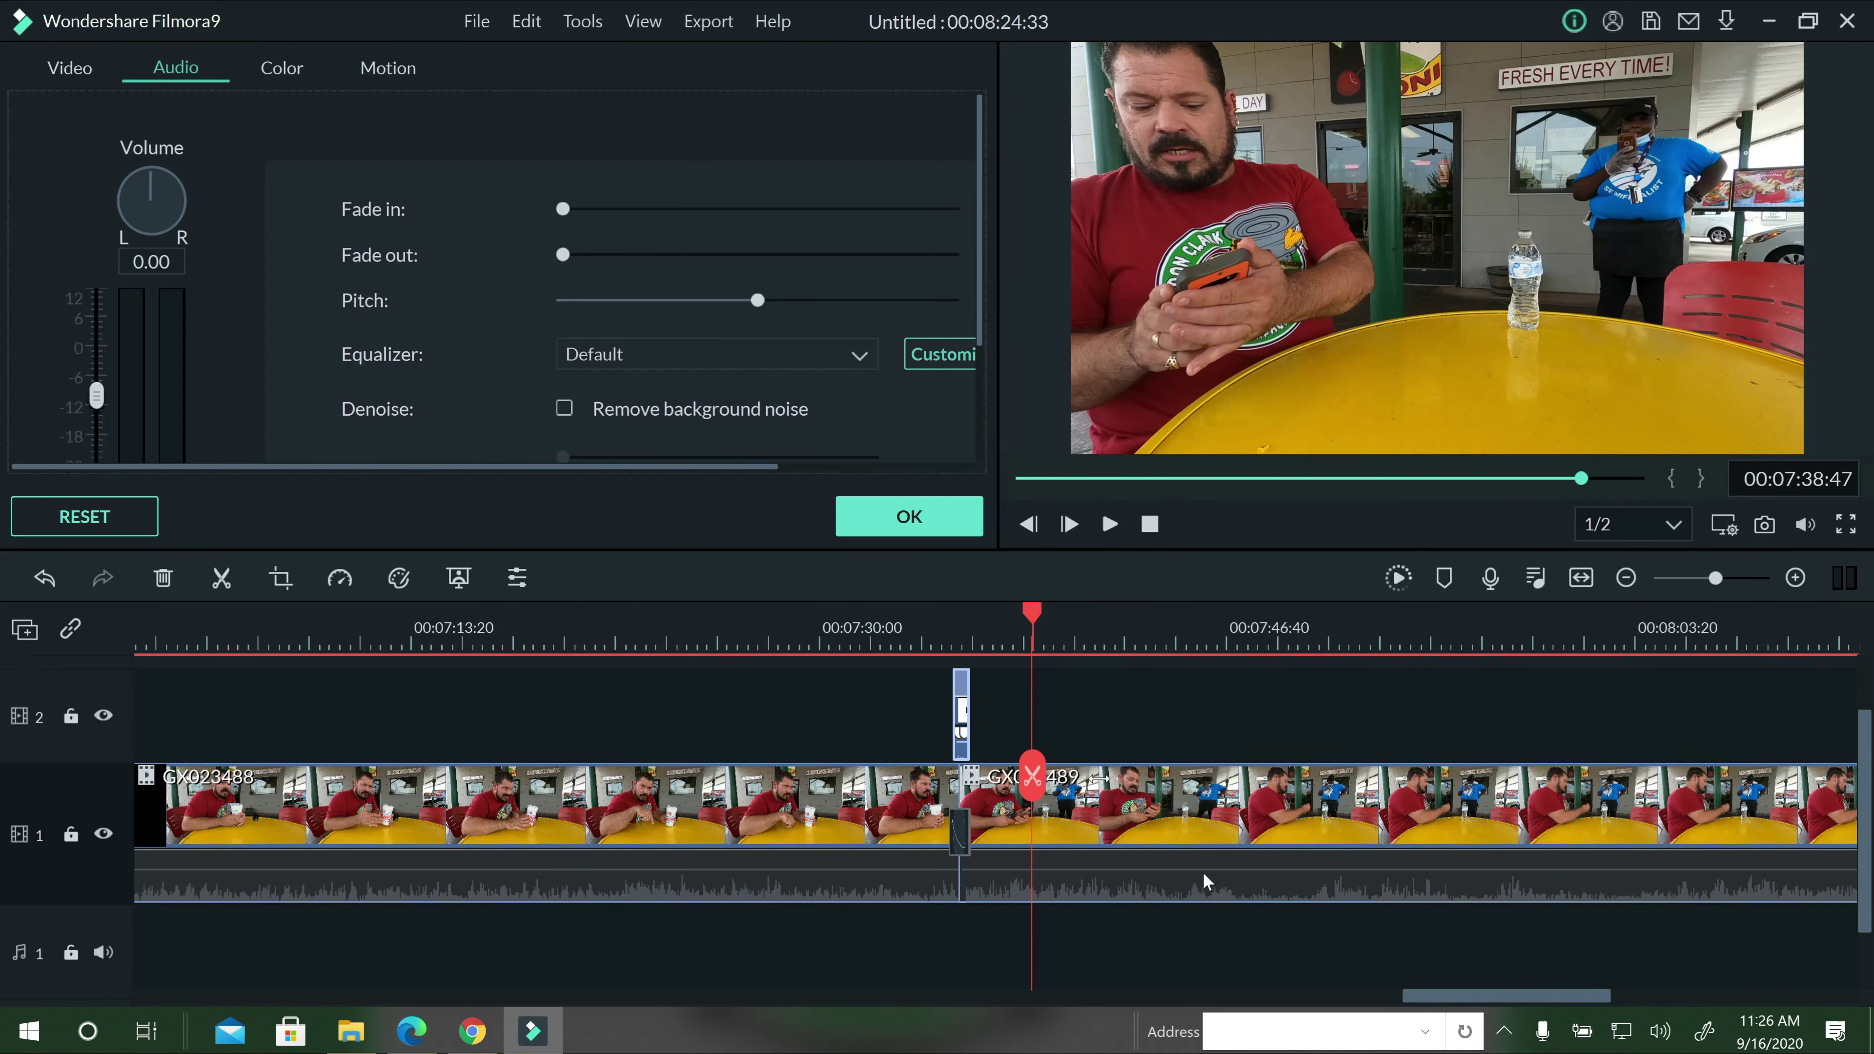
drag(1468, 997, 1508, 995)
scroll(964, 631, down, 3)
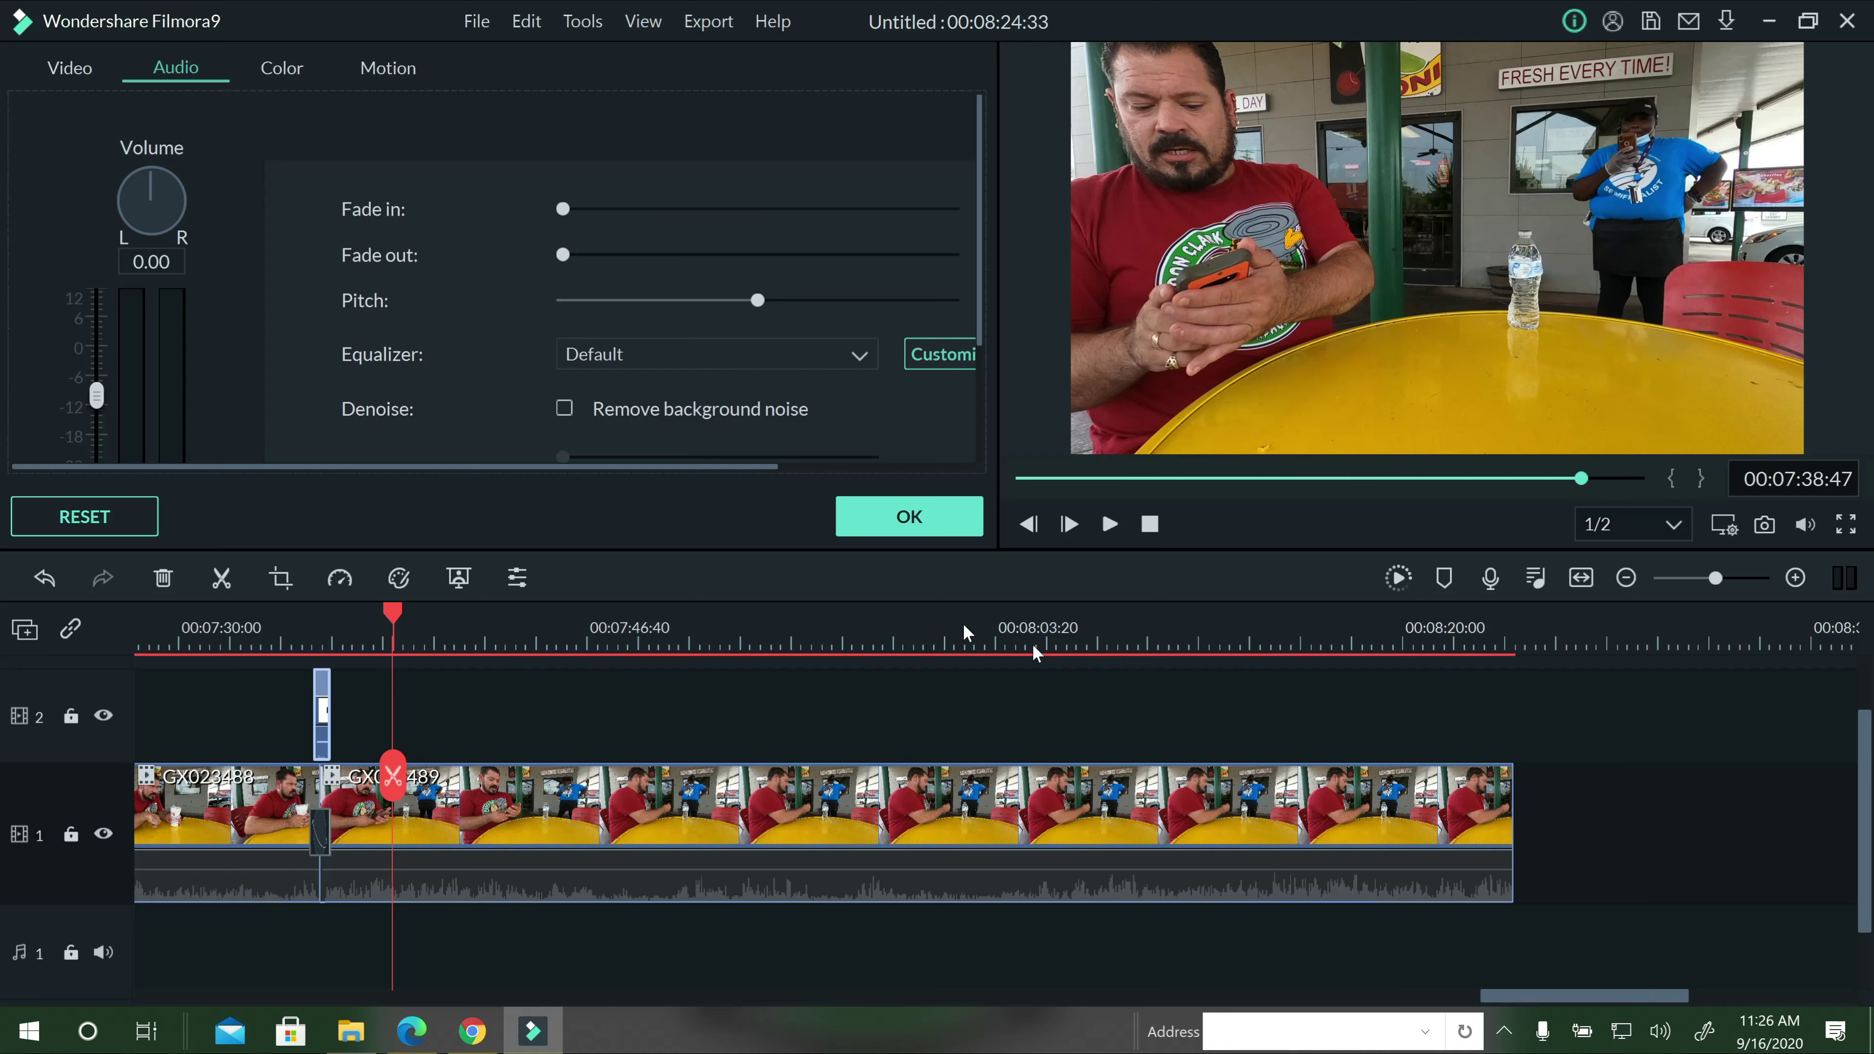
click(826, 621)
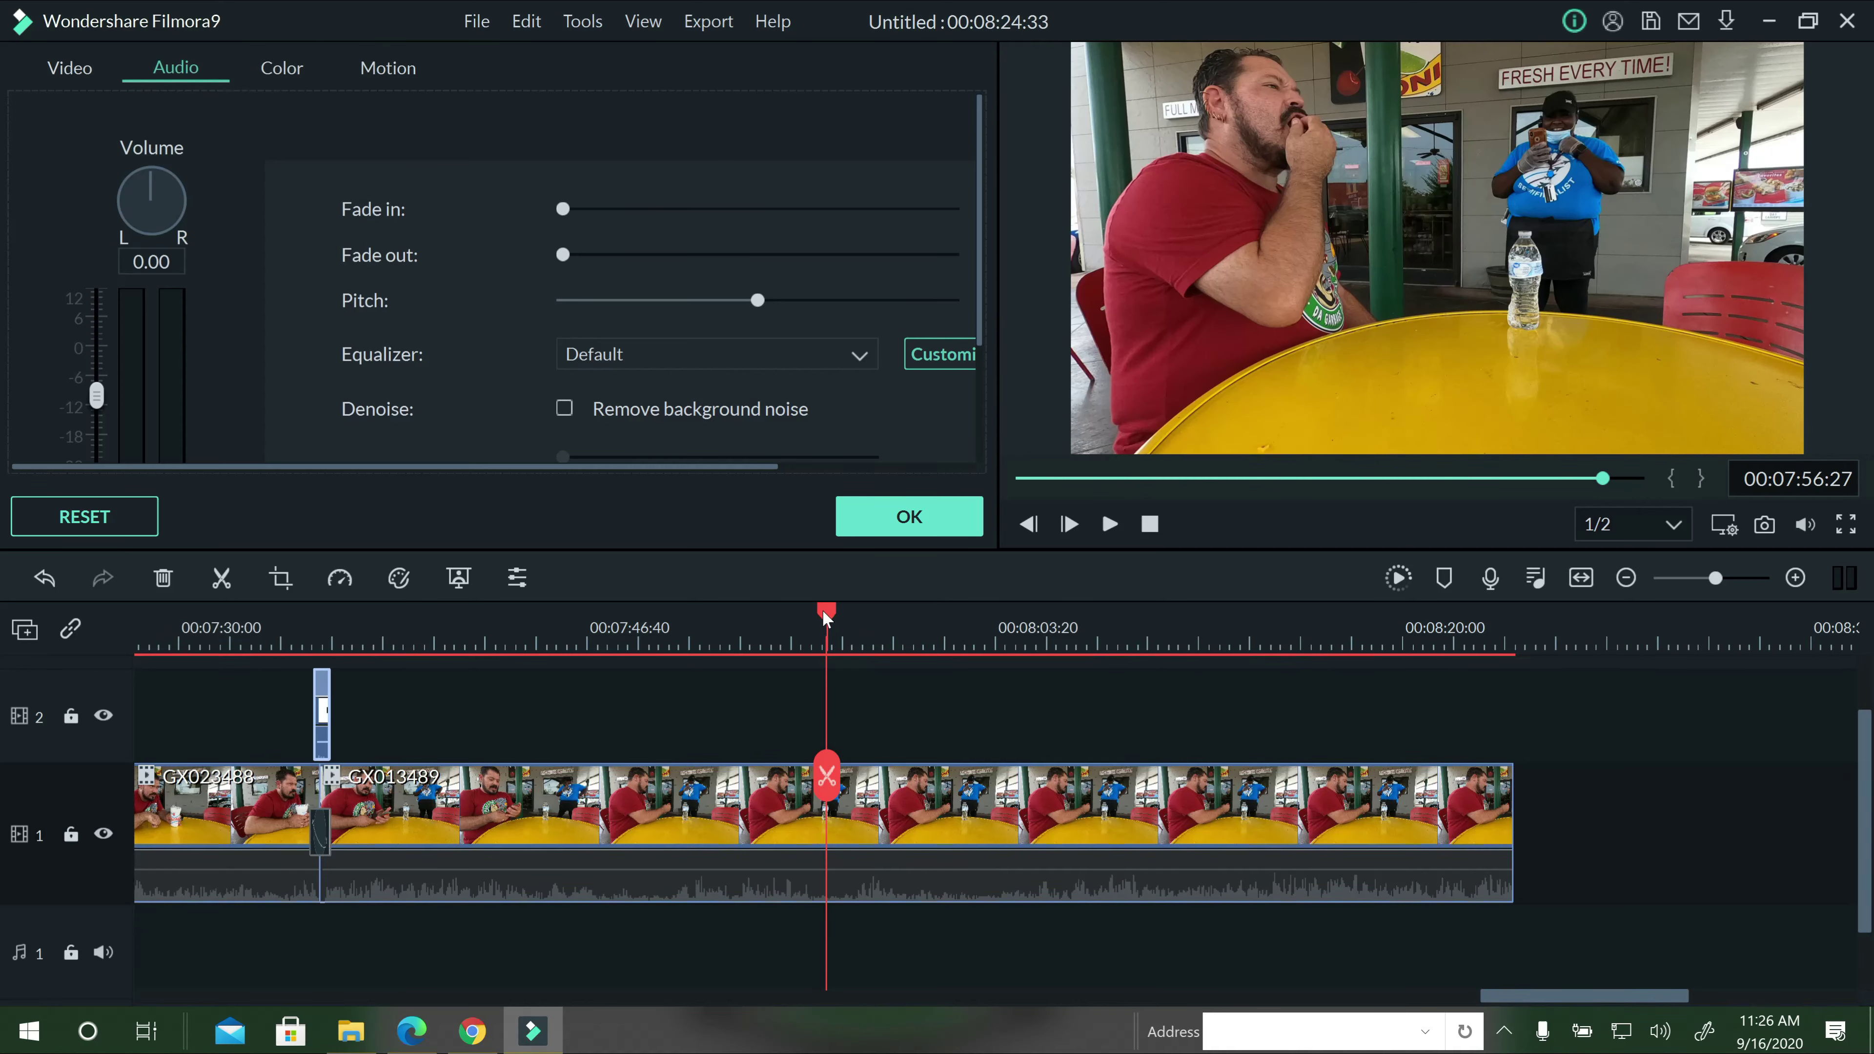
drag(826, 618, 758, 613)
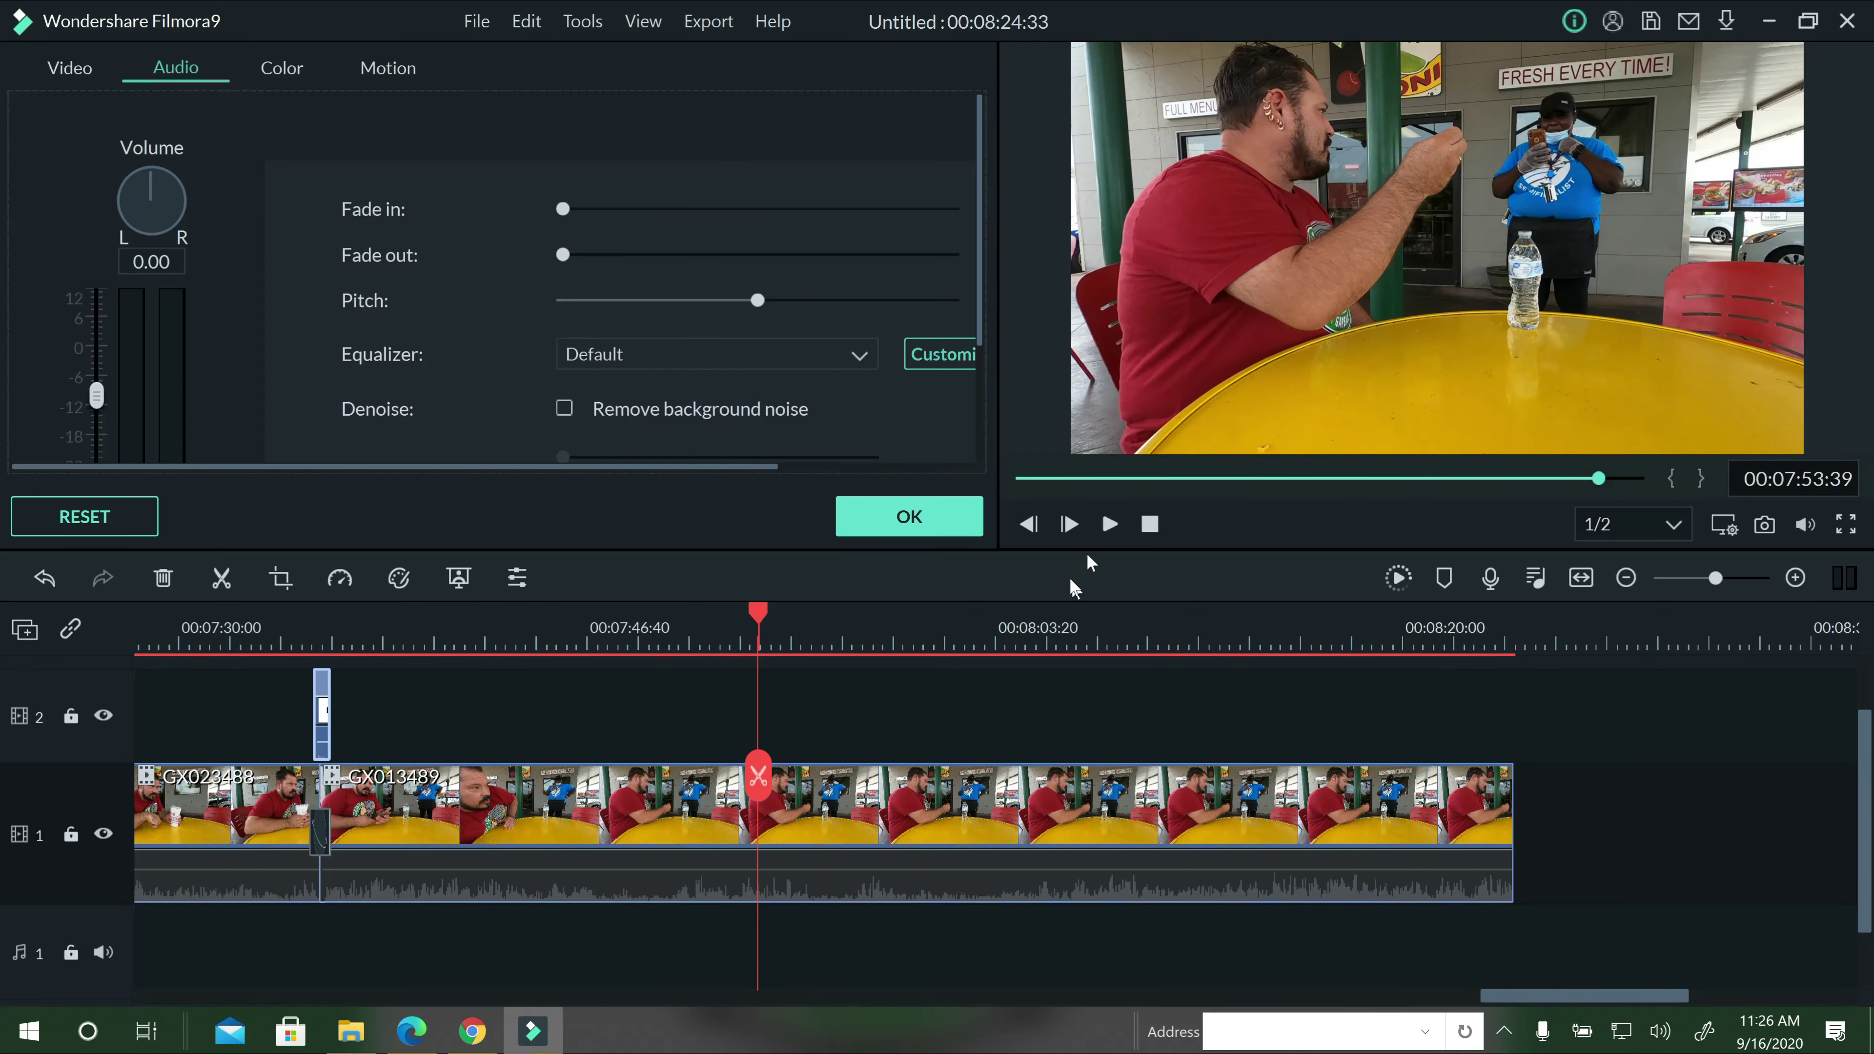
click(768, 612)
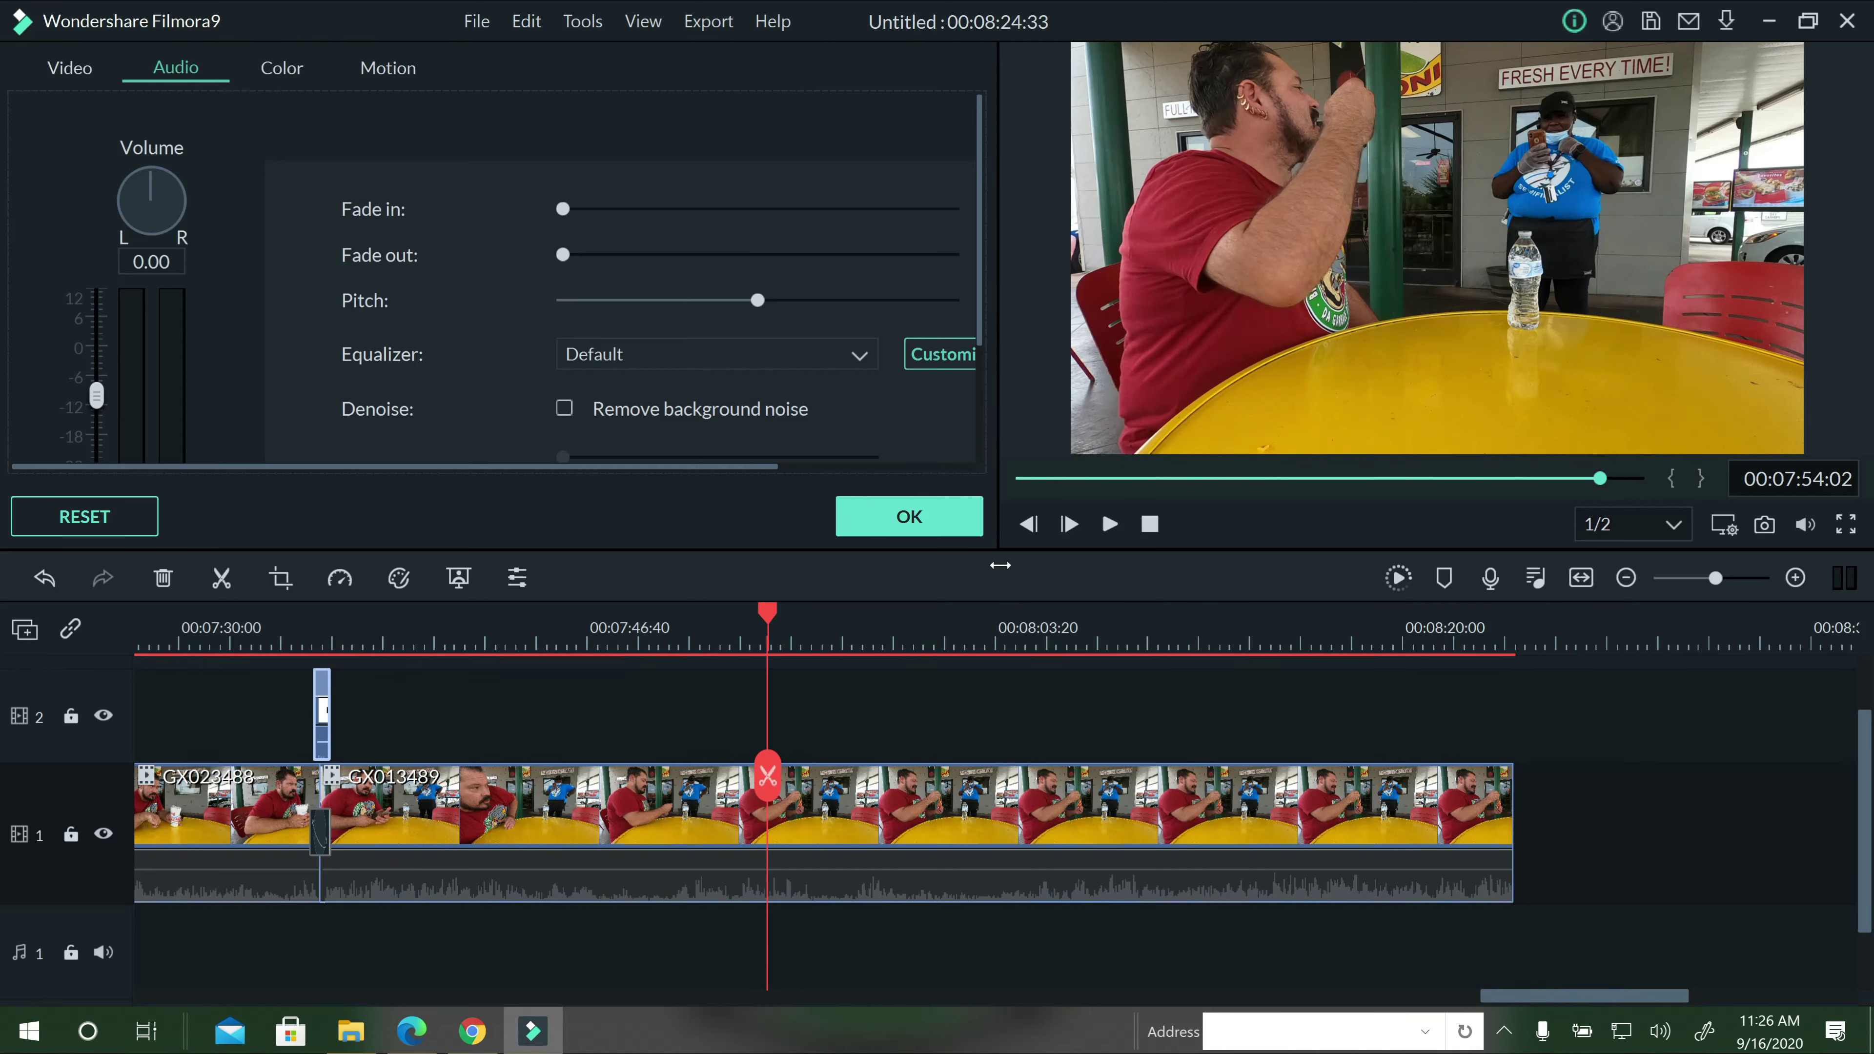
click(1109, 523)
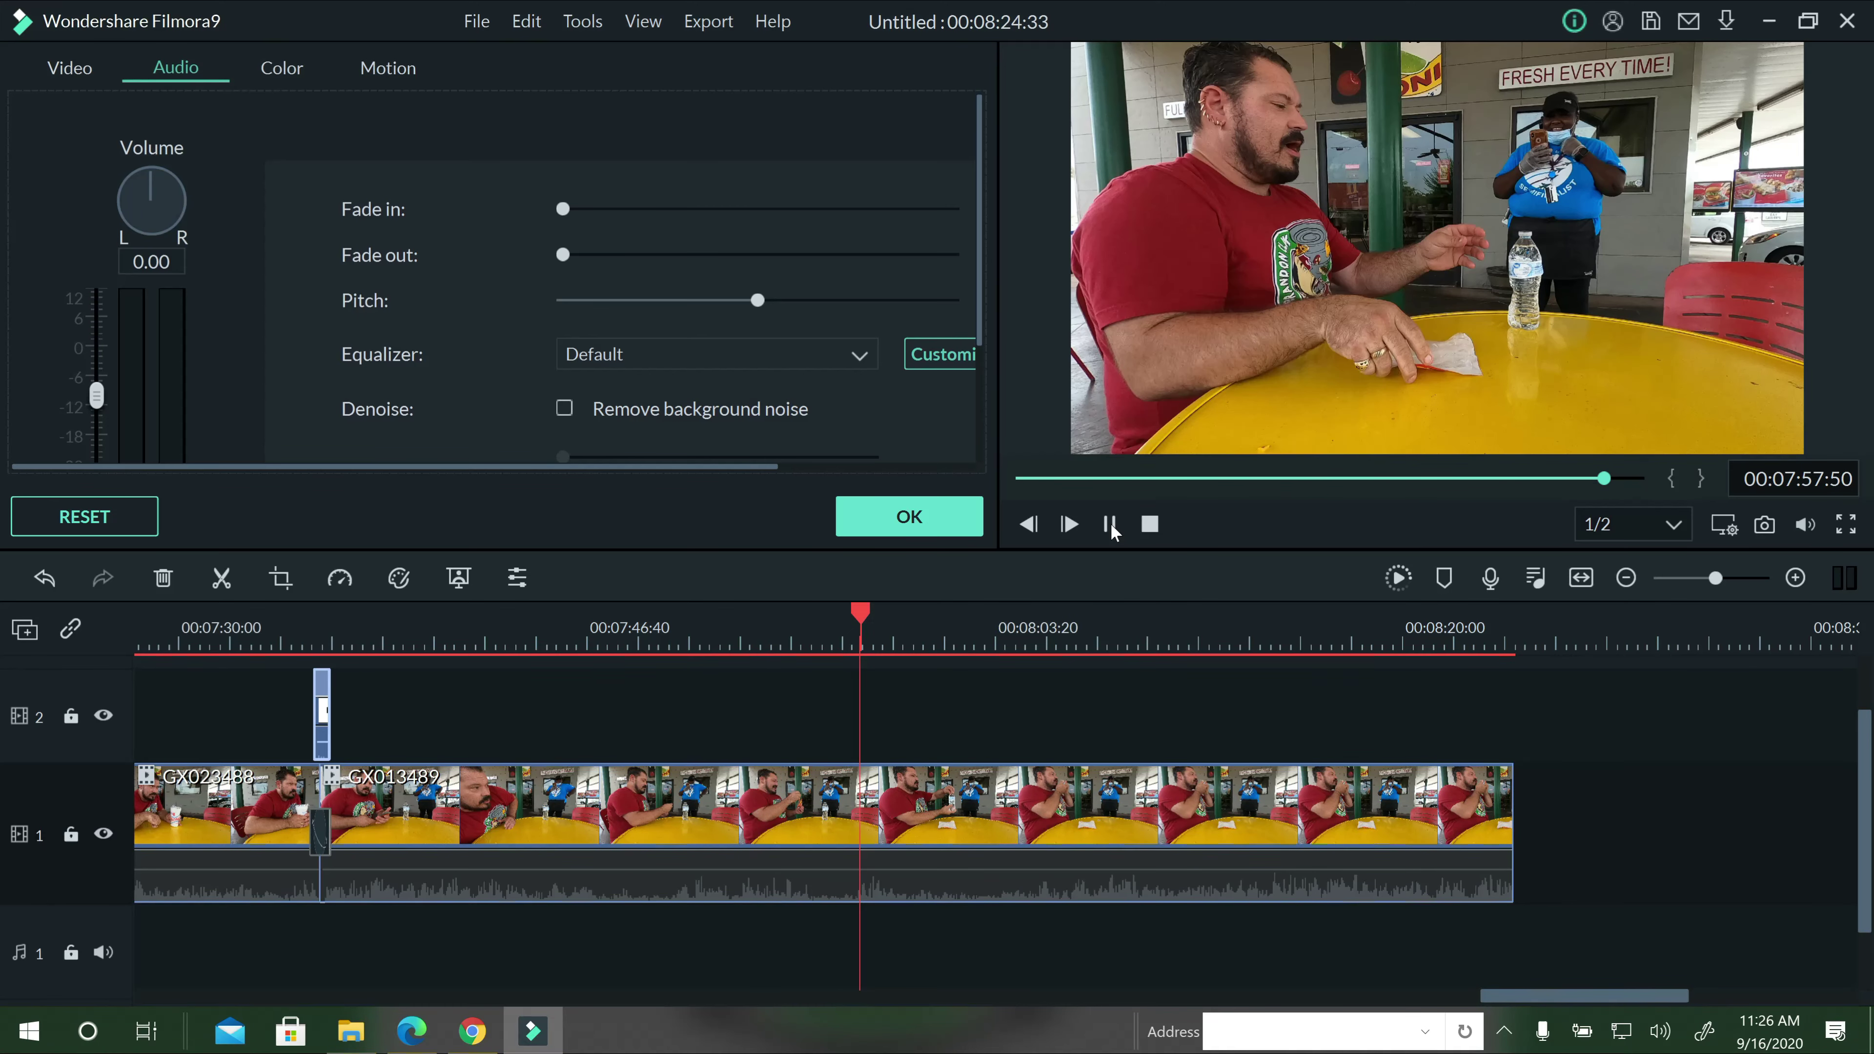
click(1110, 524)
Review GX013489 from 00:07:42:34 onward and split it at 00:07:50:55.
click(487, 638)
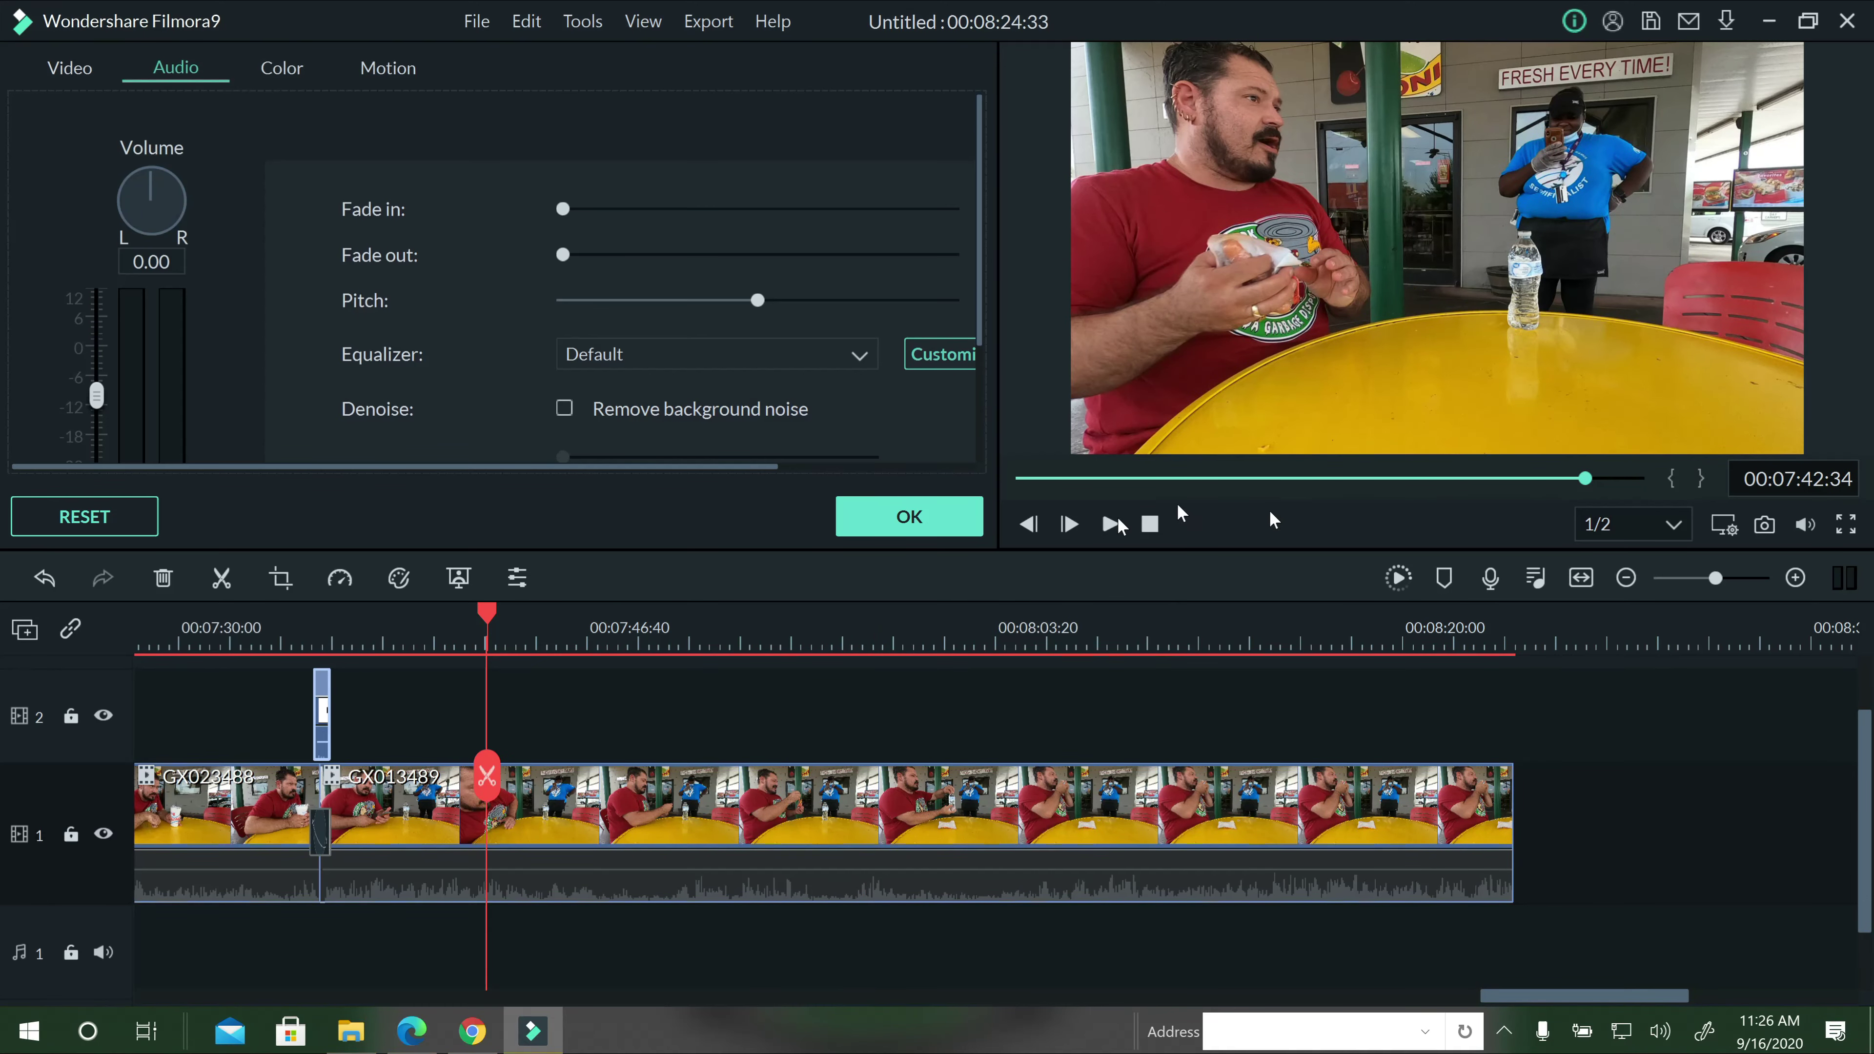
click(1109, 524)
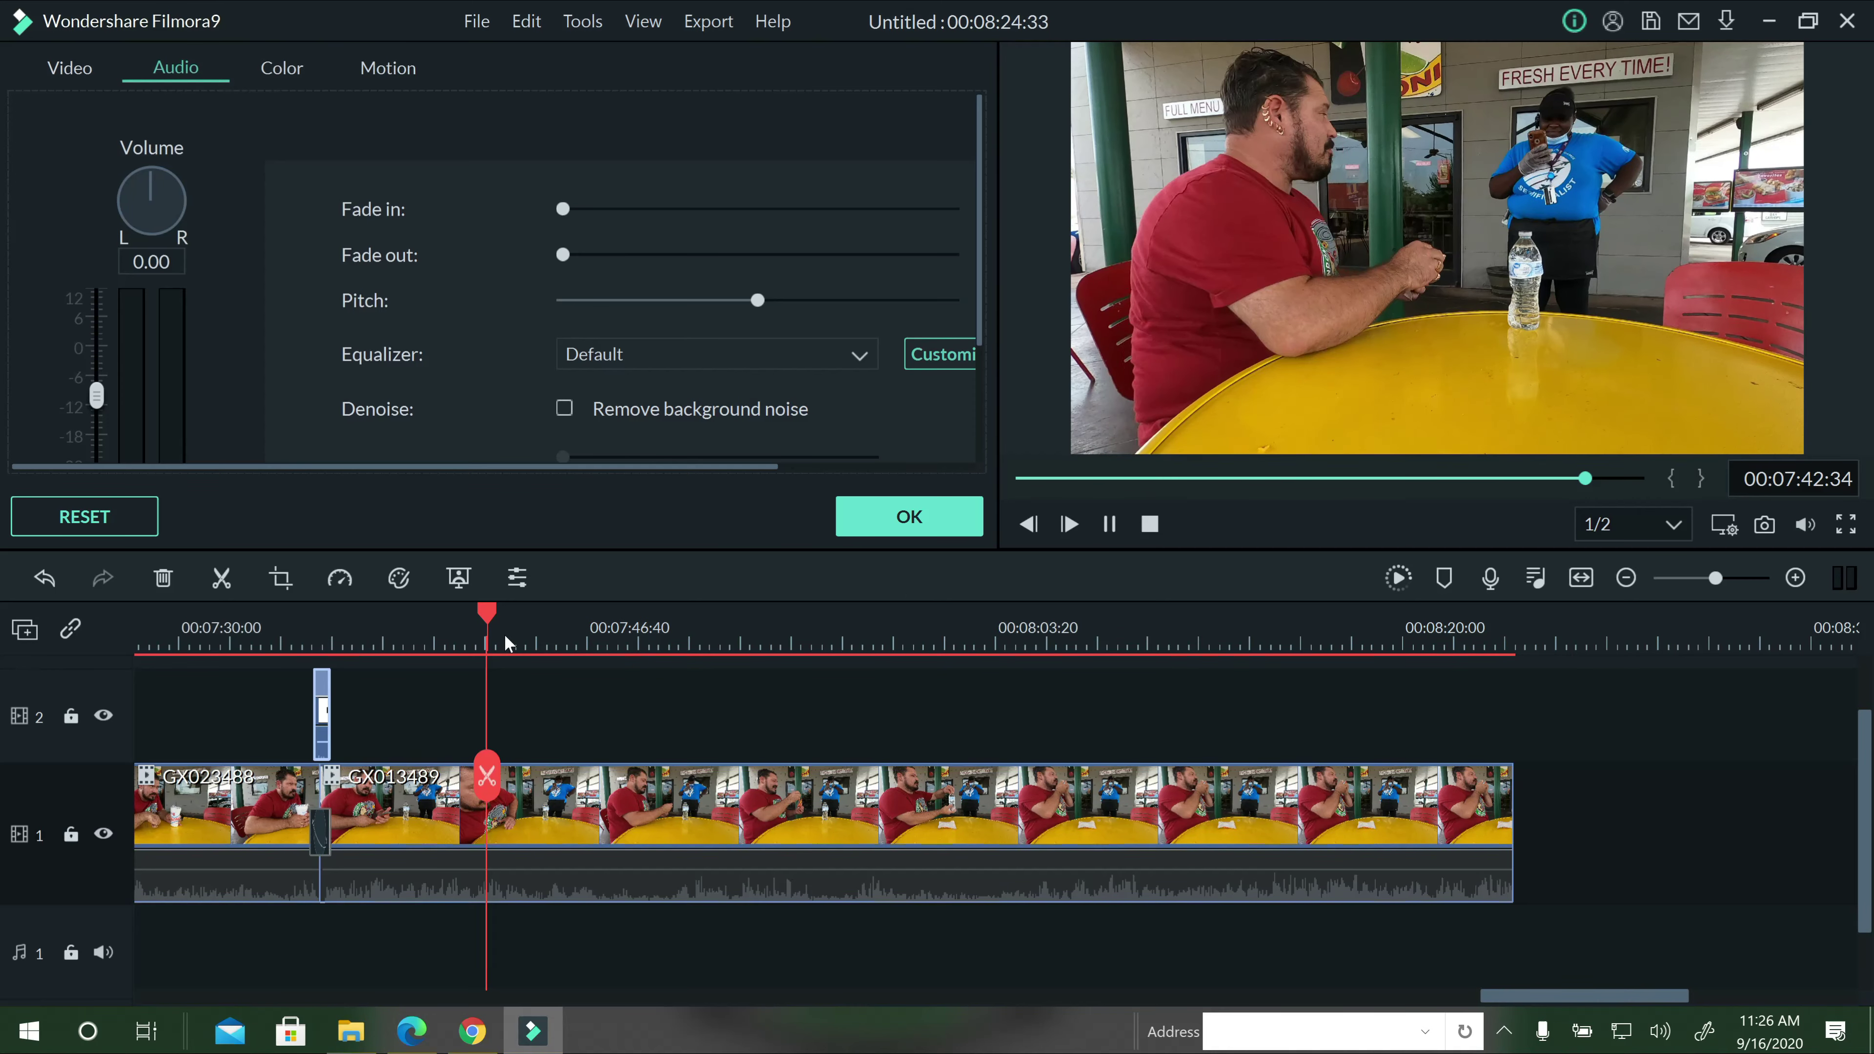
click(530, 620)
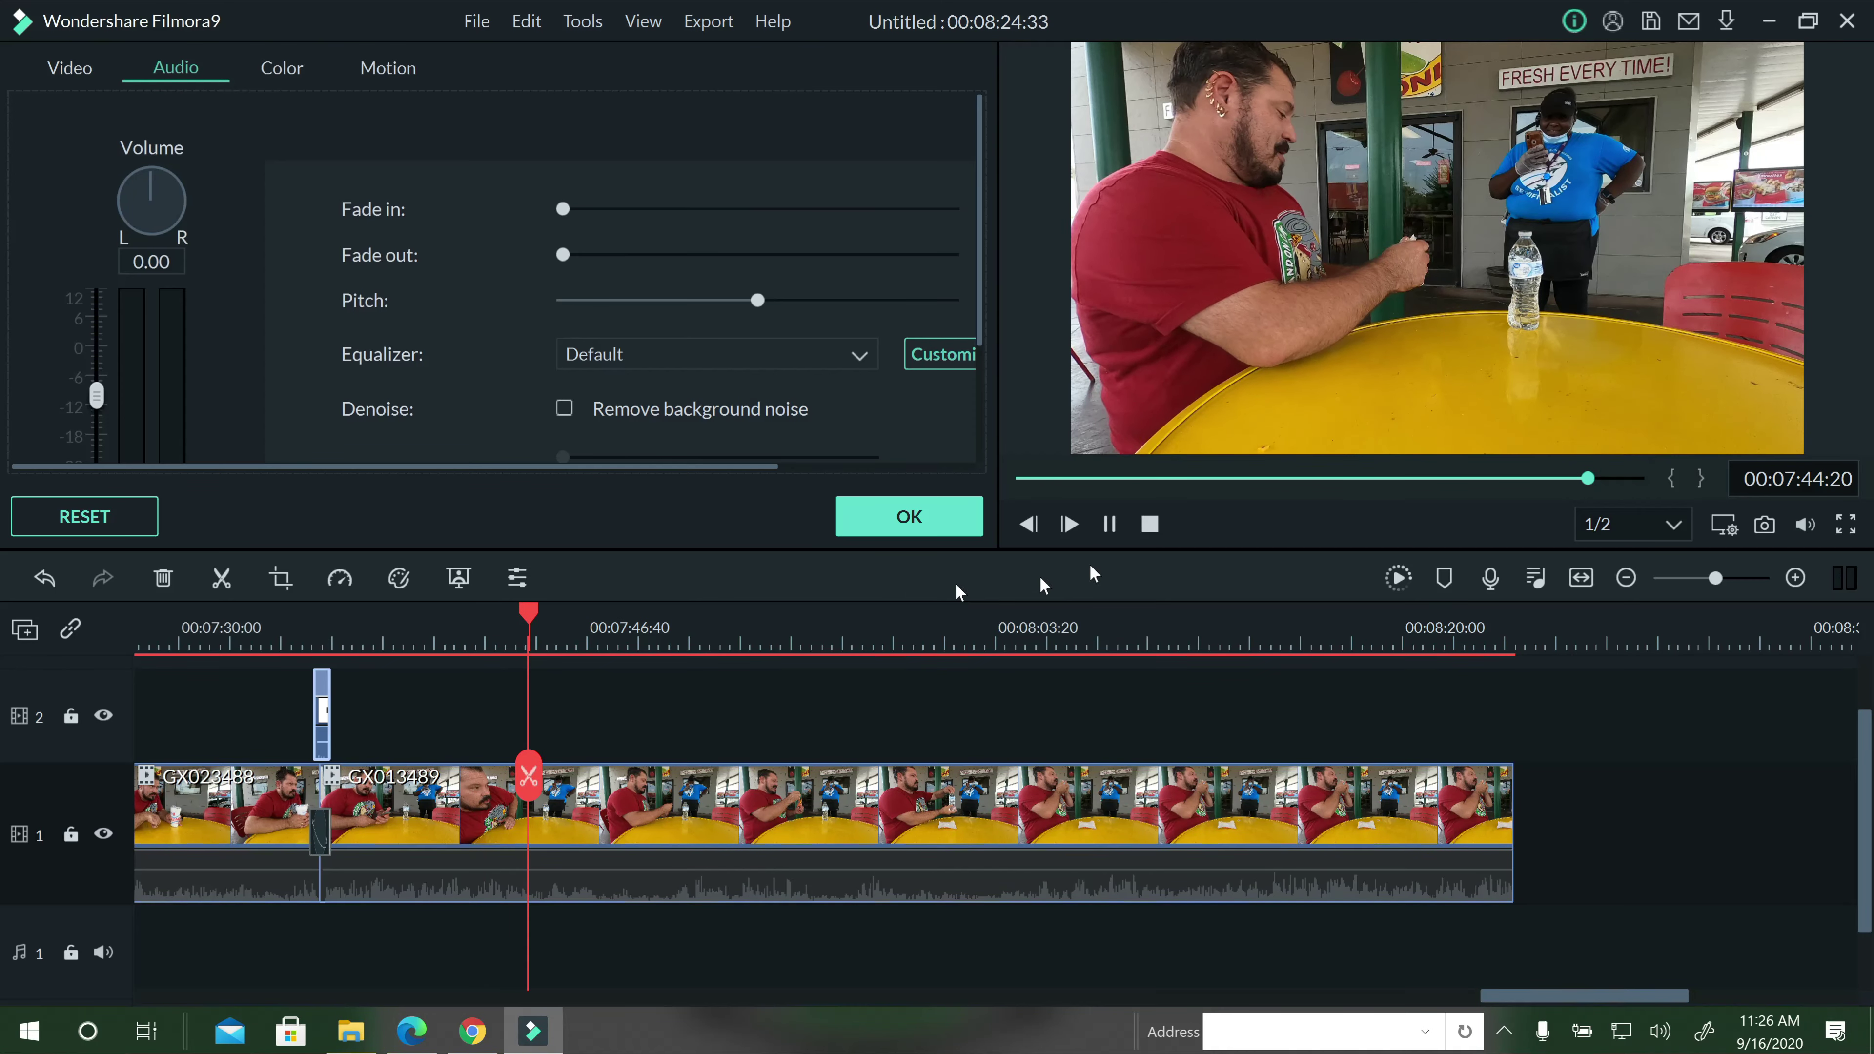
click(1109, 526)
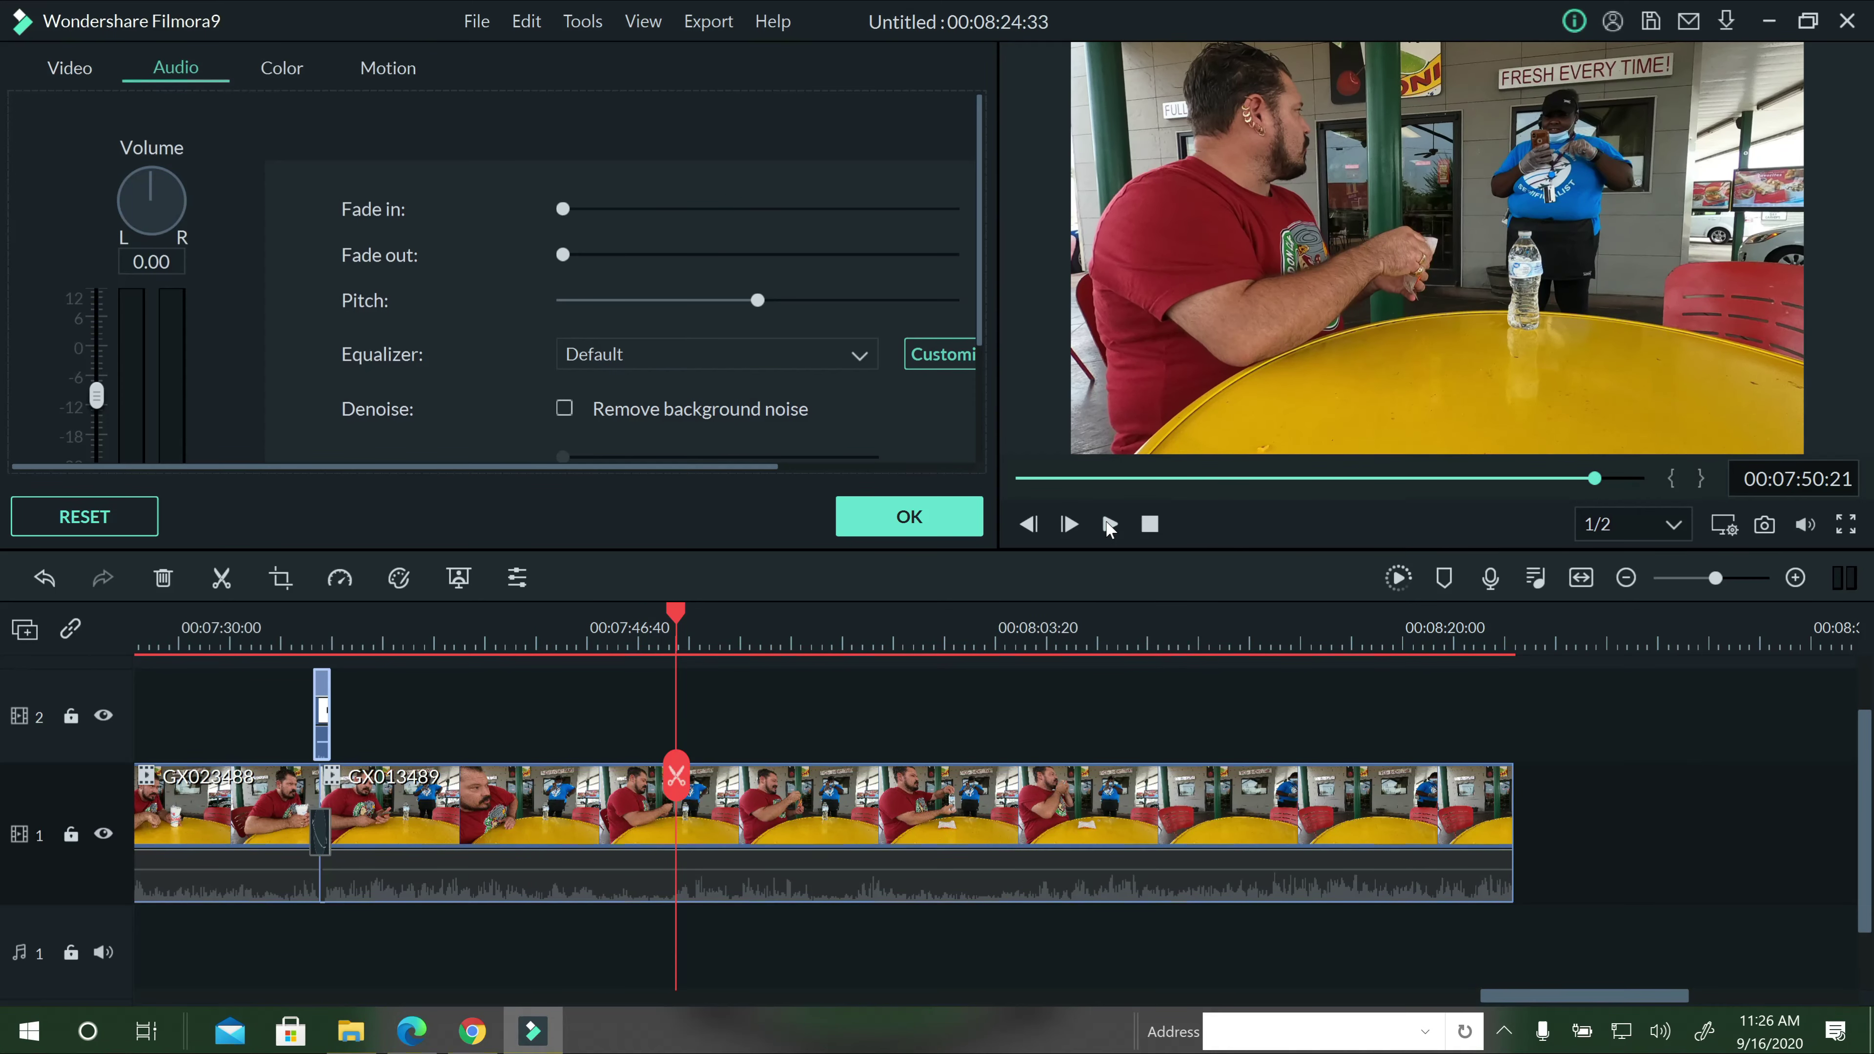
click(1110, 526)
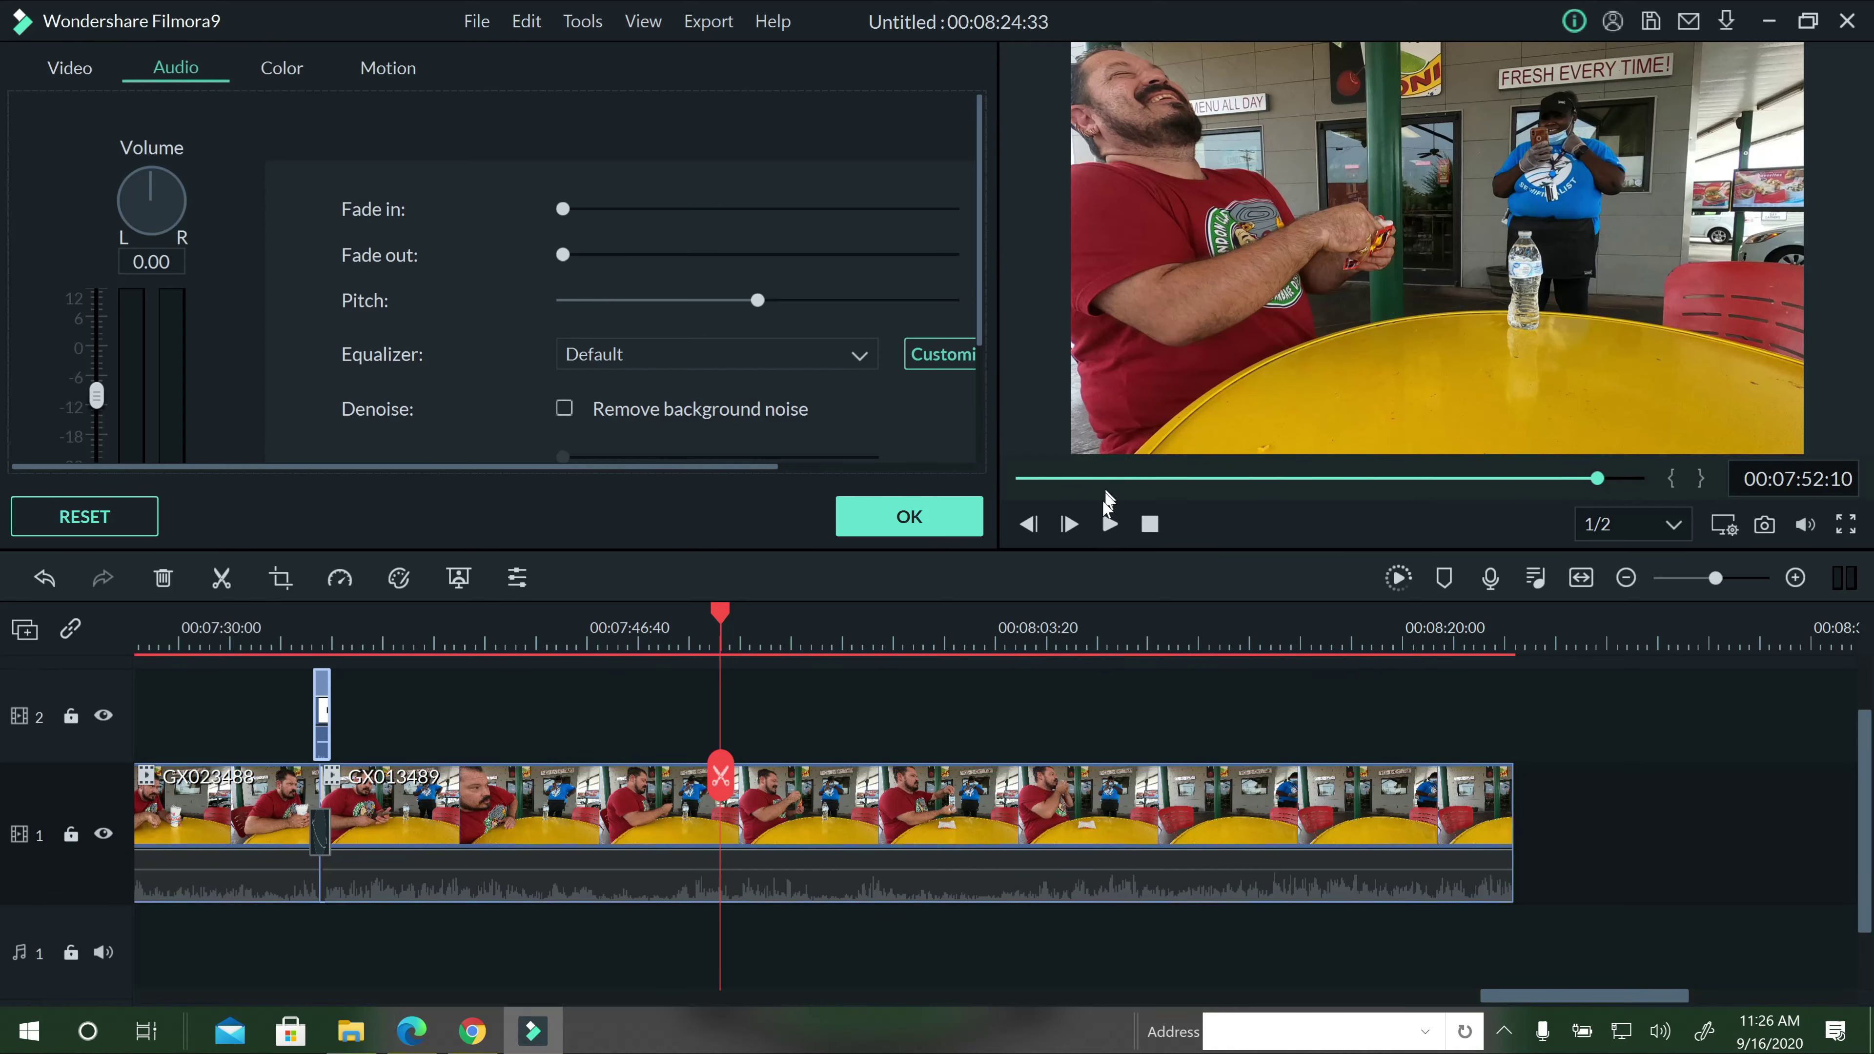
click(680, 622)
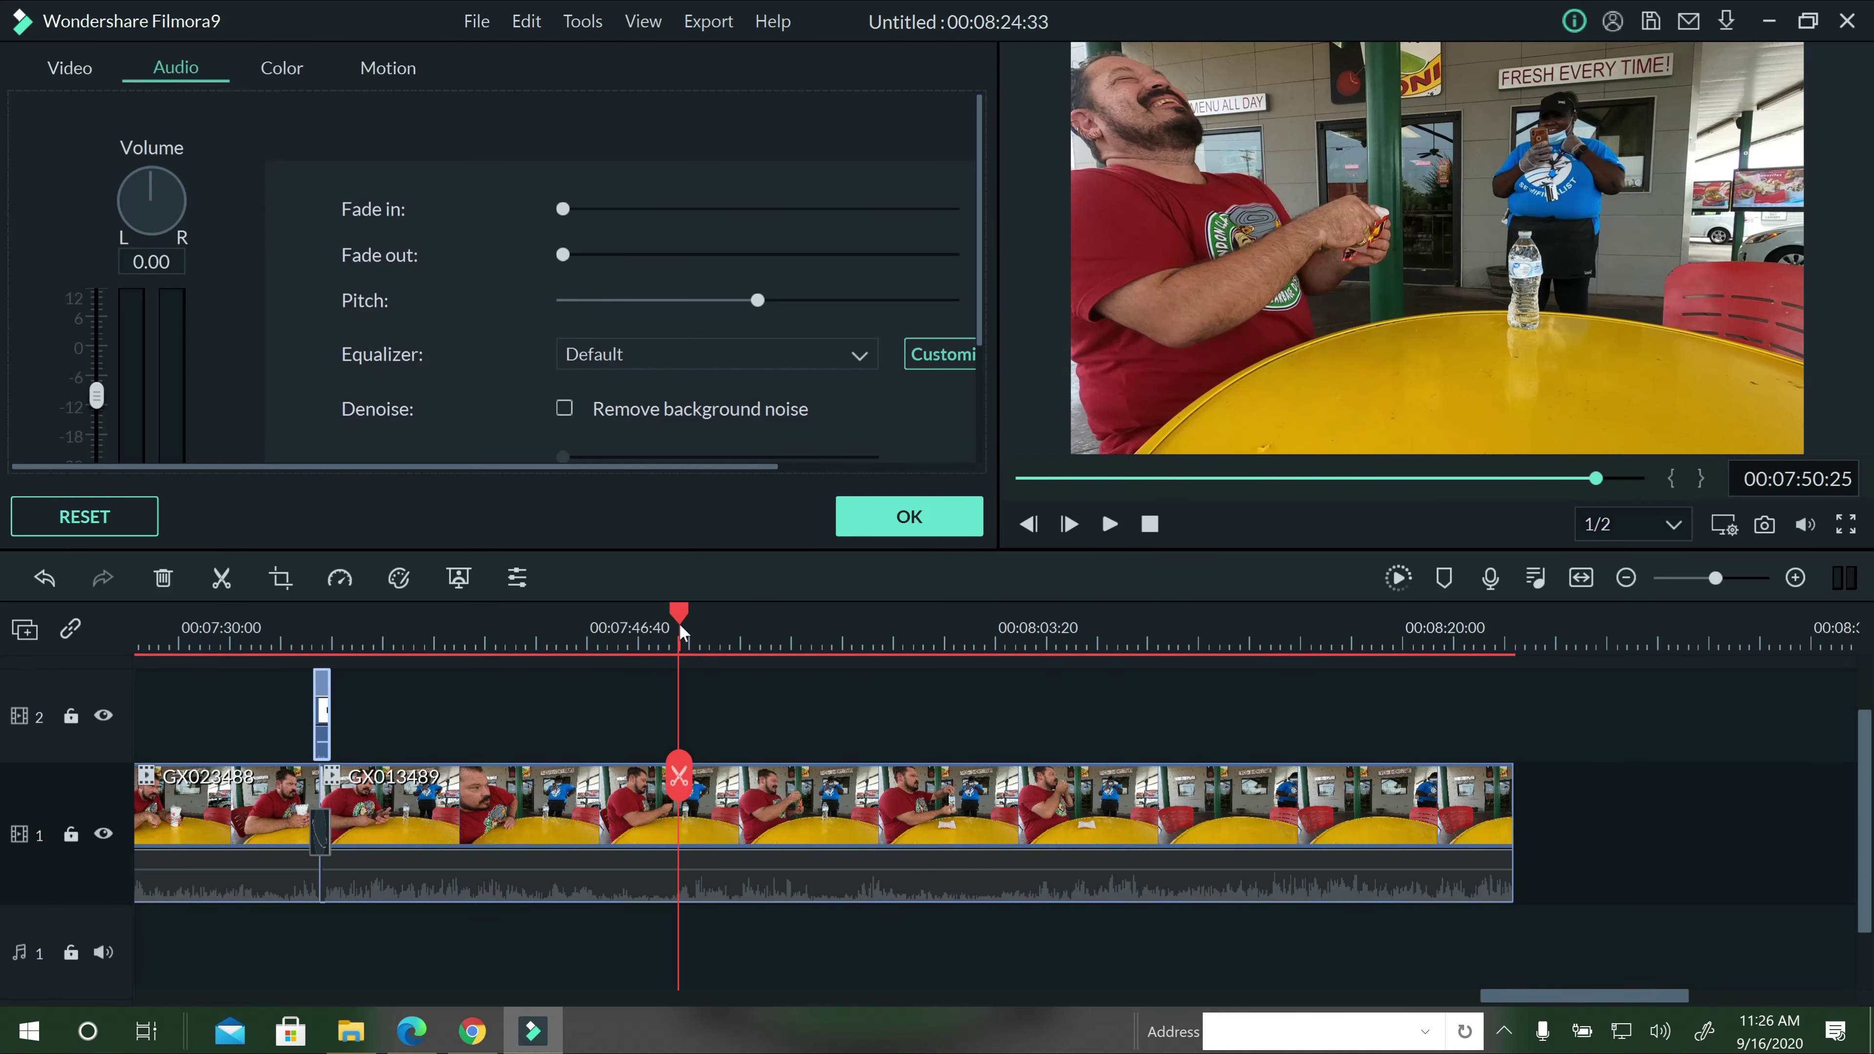
drag(679, 622, 690, 612)
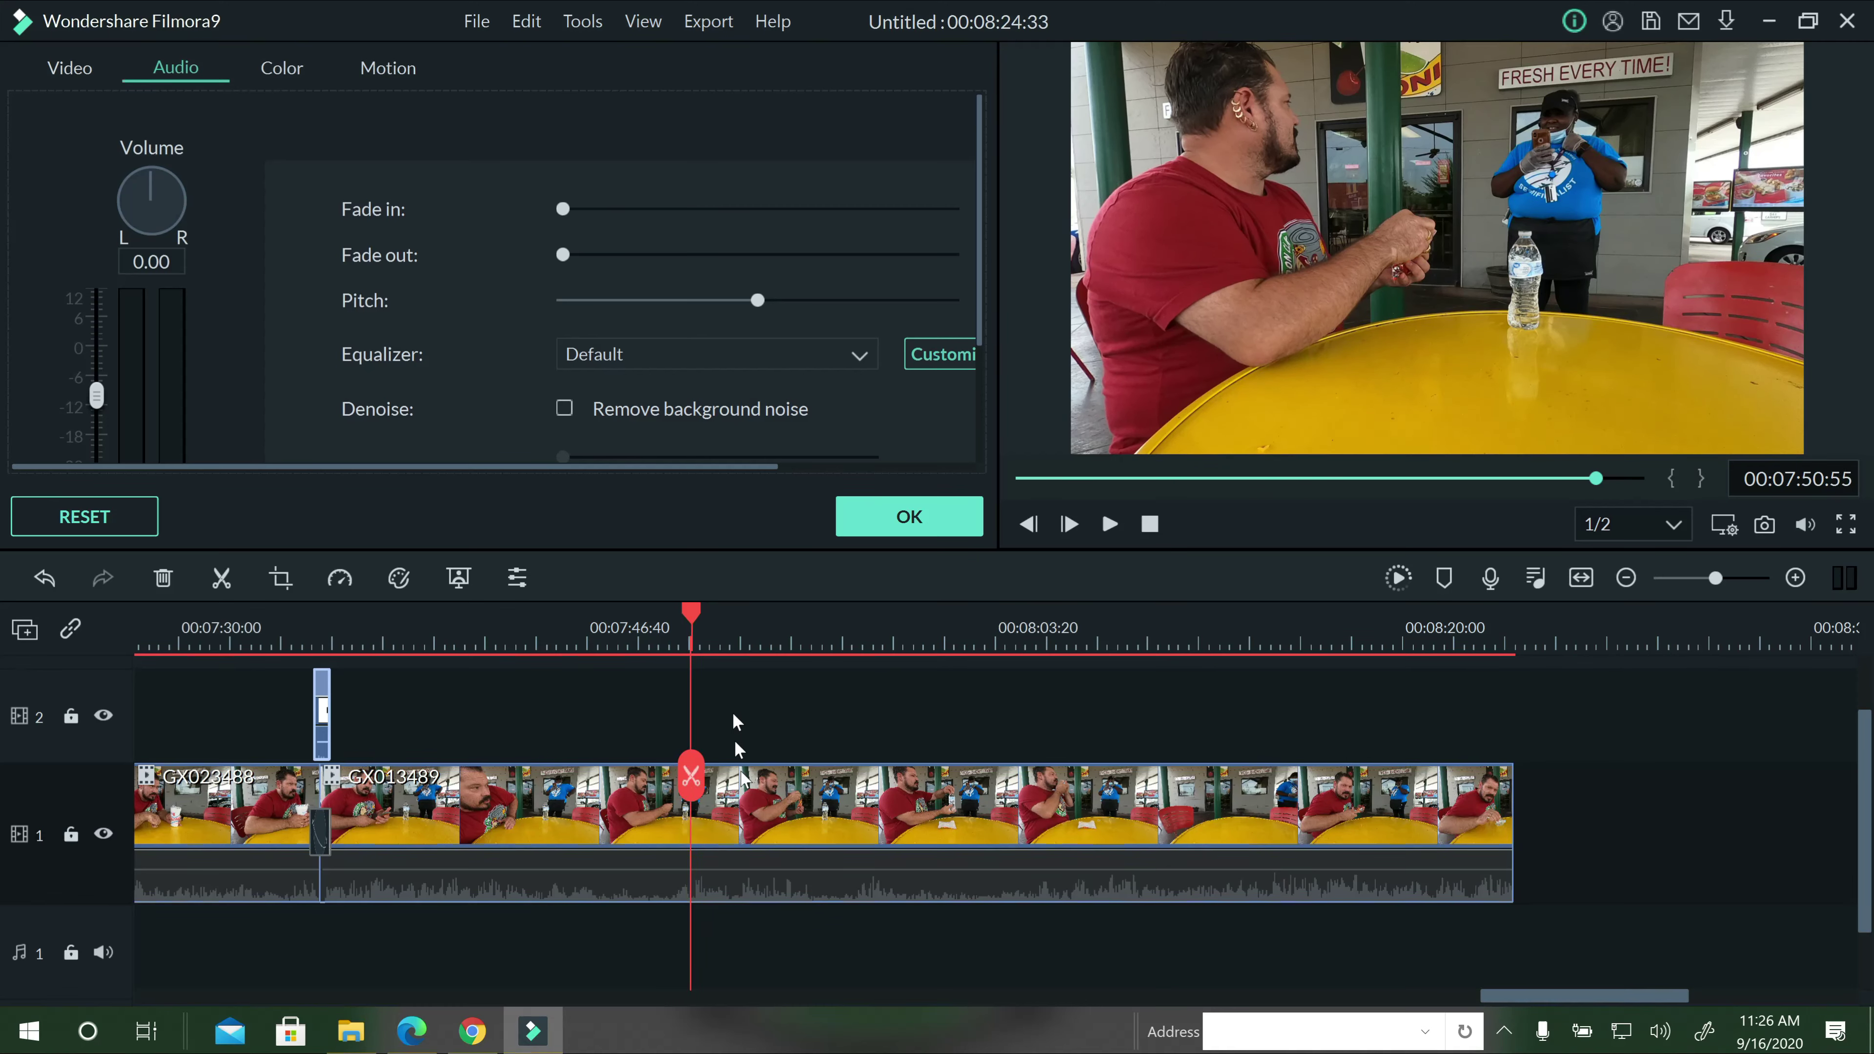
click(692, 777)
Split the earlier part of GX013489 again at 00:07:47:53 to isolate the short segment ending at 00:07:50:55.
click(584, 626)
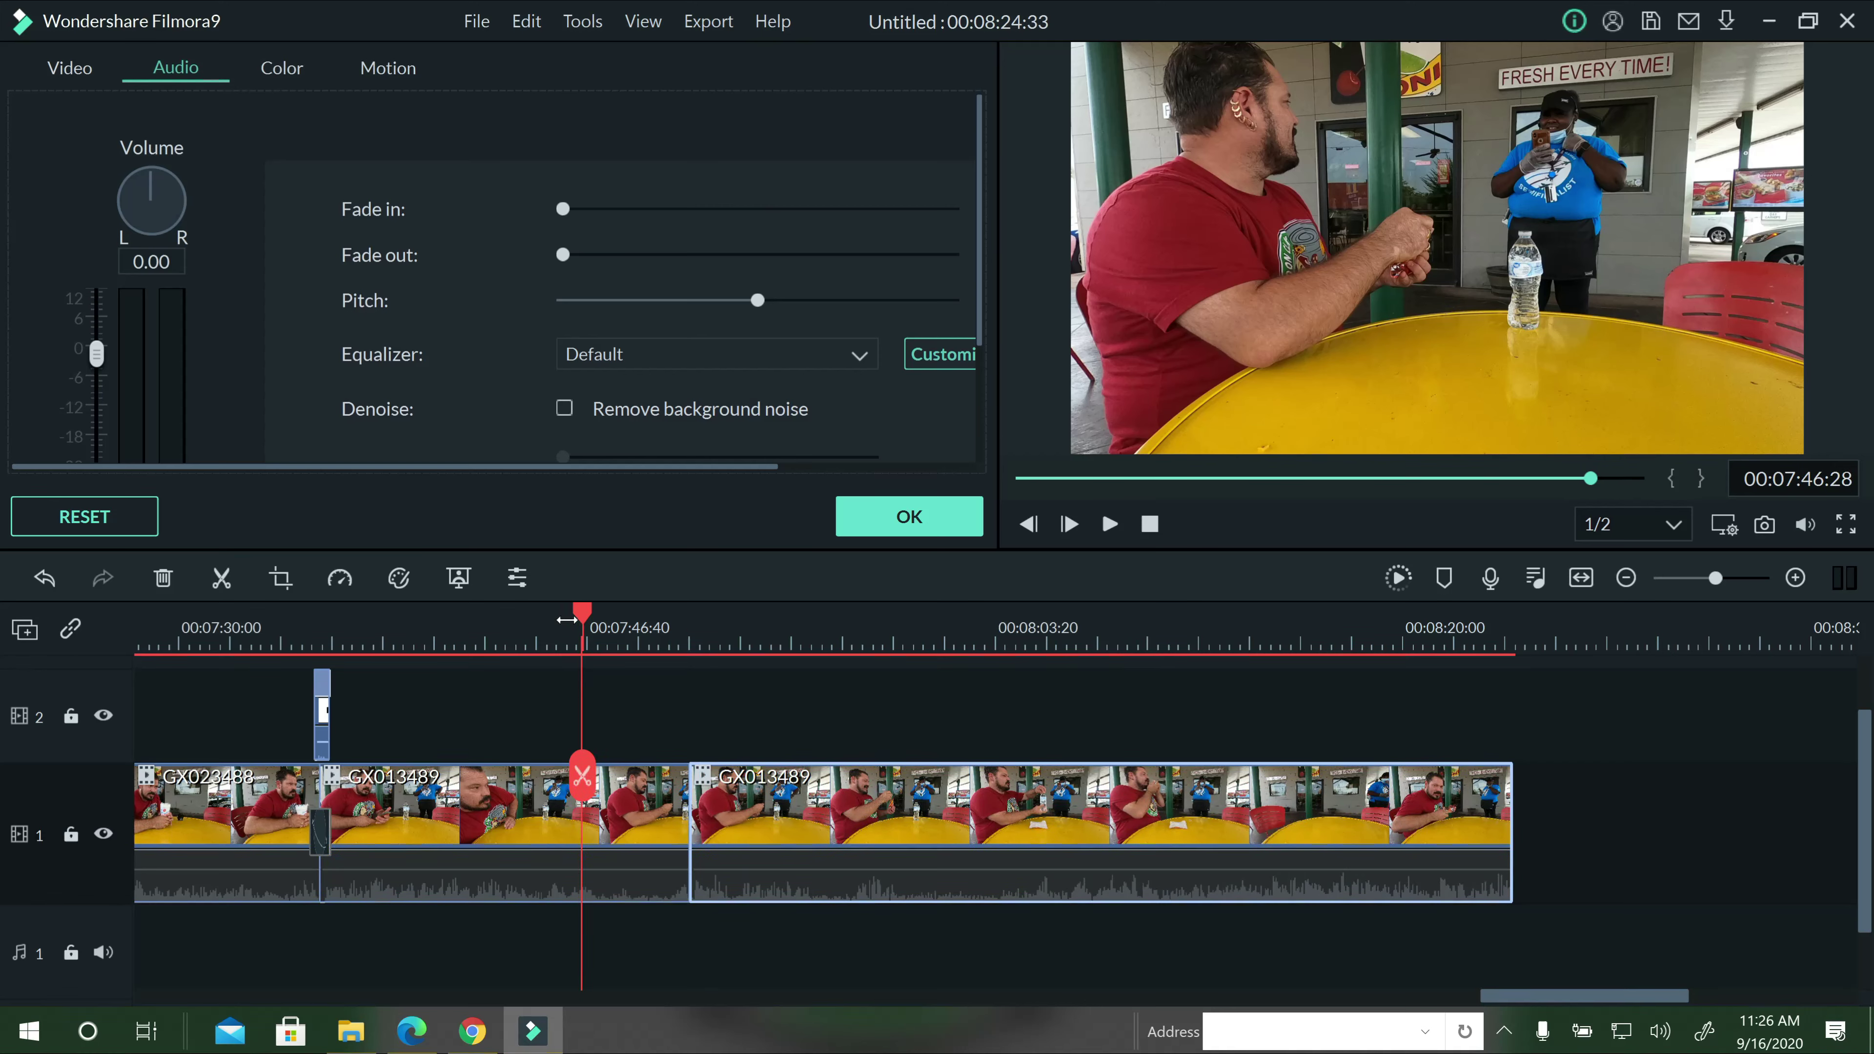
drag(580, 619, 569, 612)
click(601, 621)
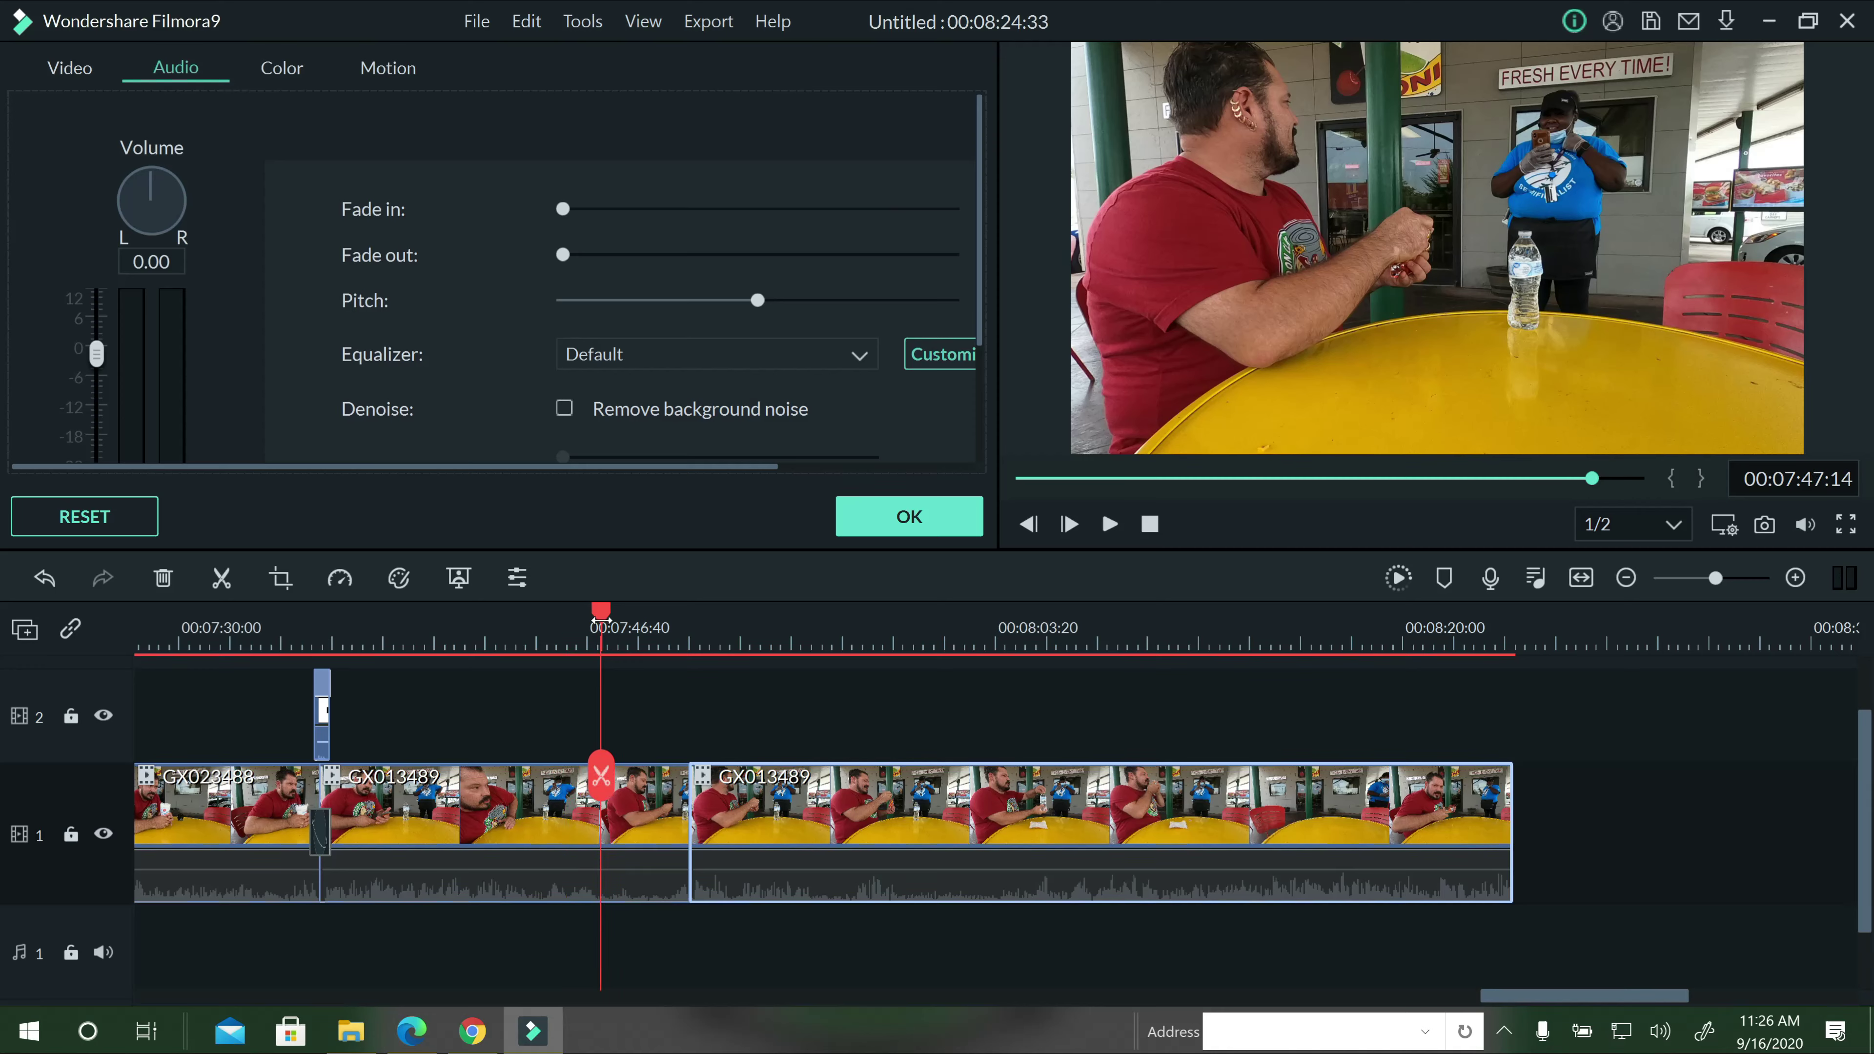
click(617, 622)
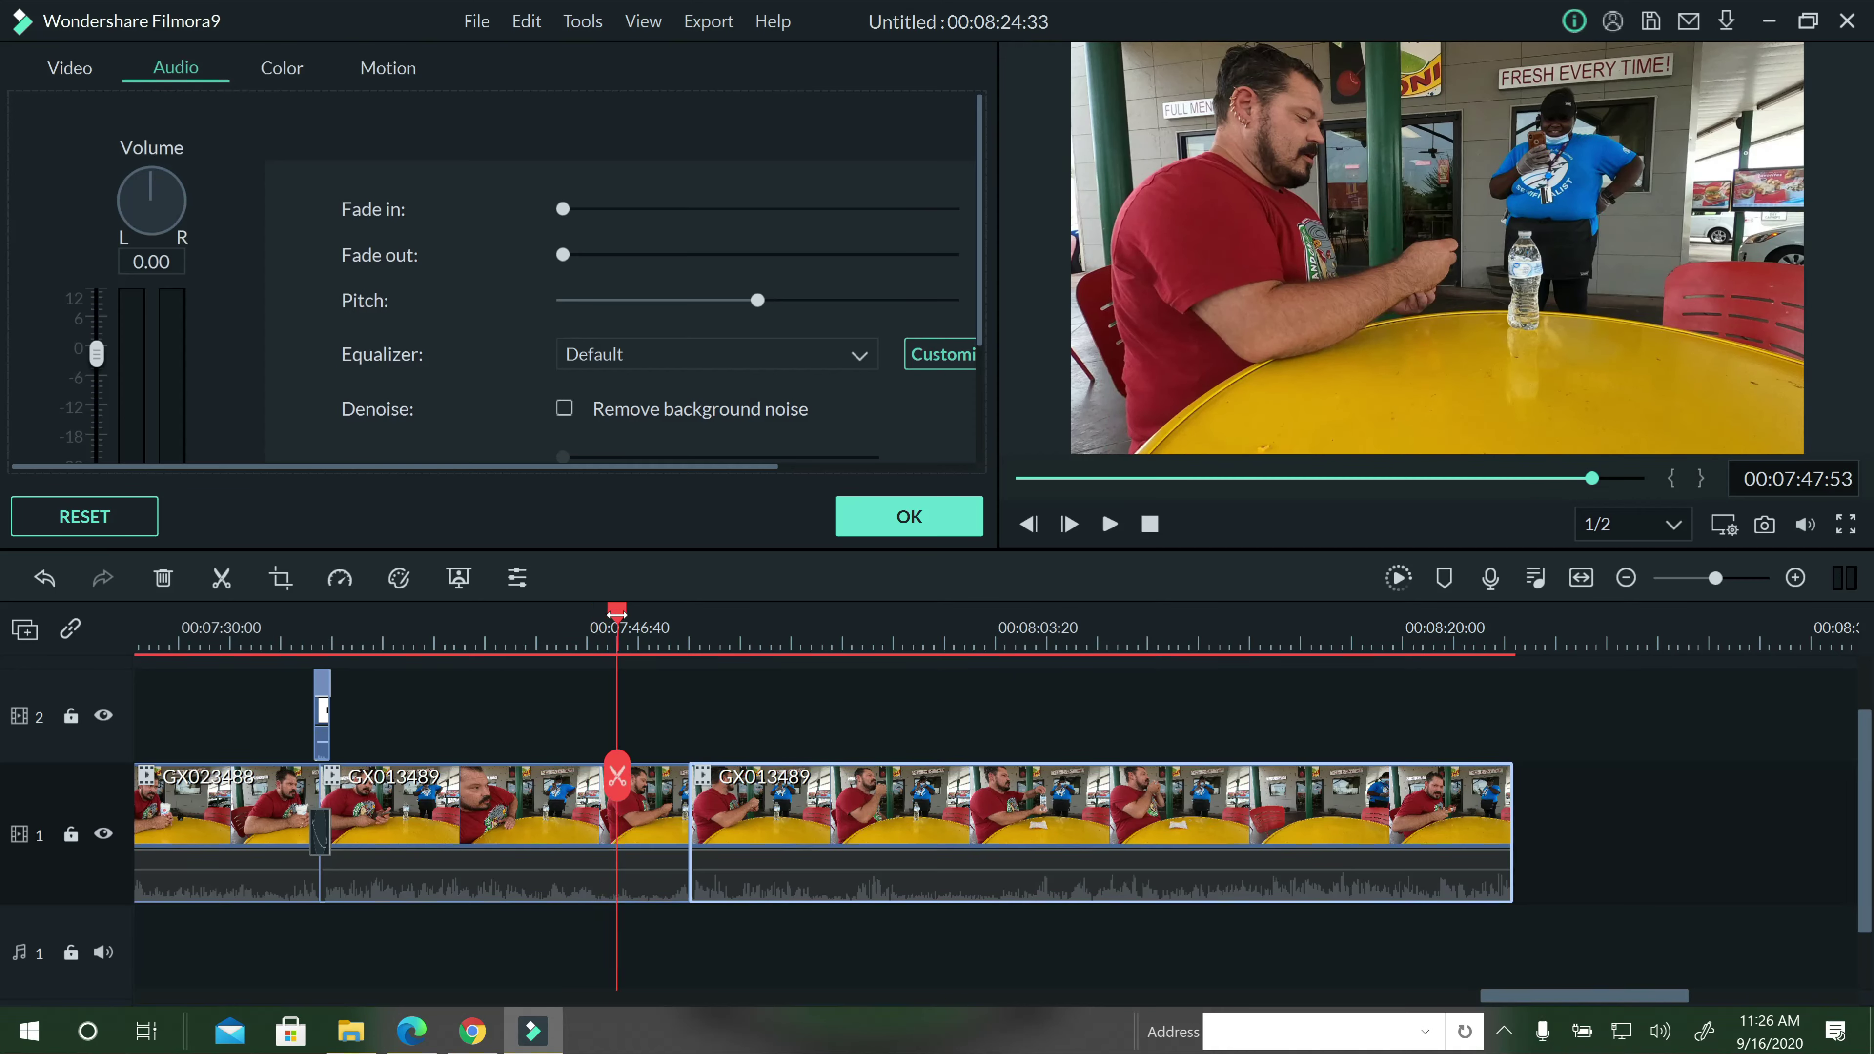
click(663, 771)
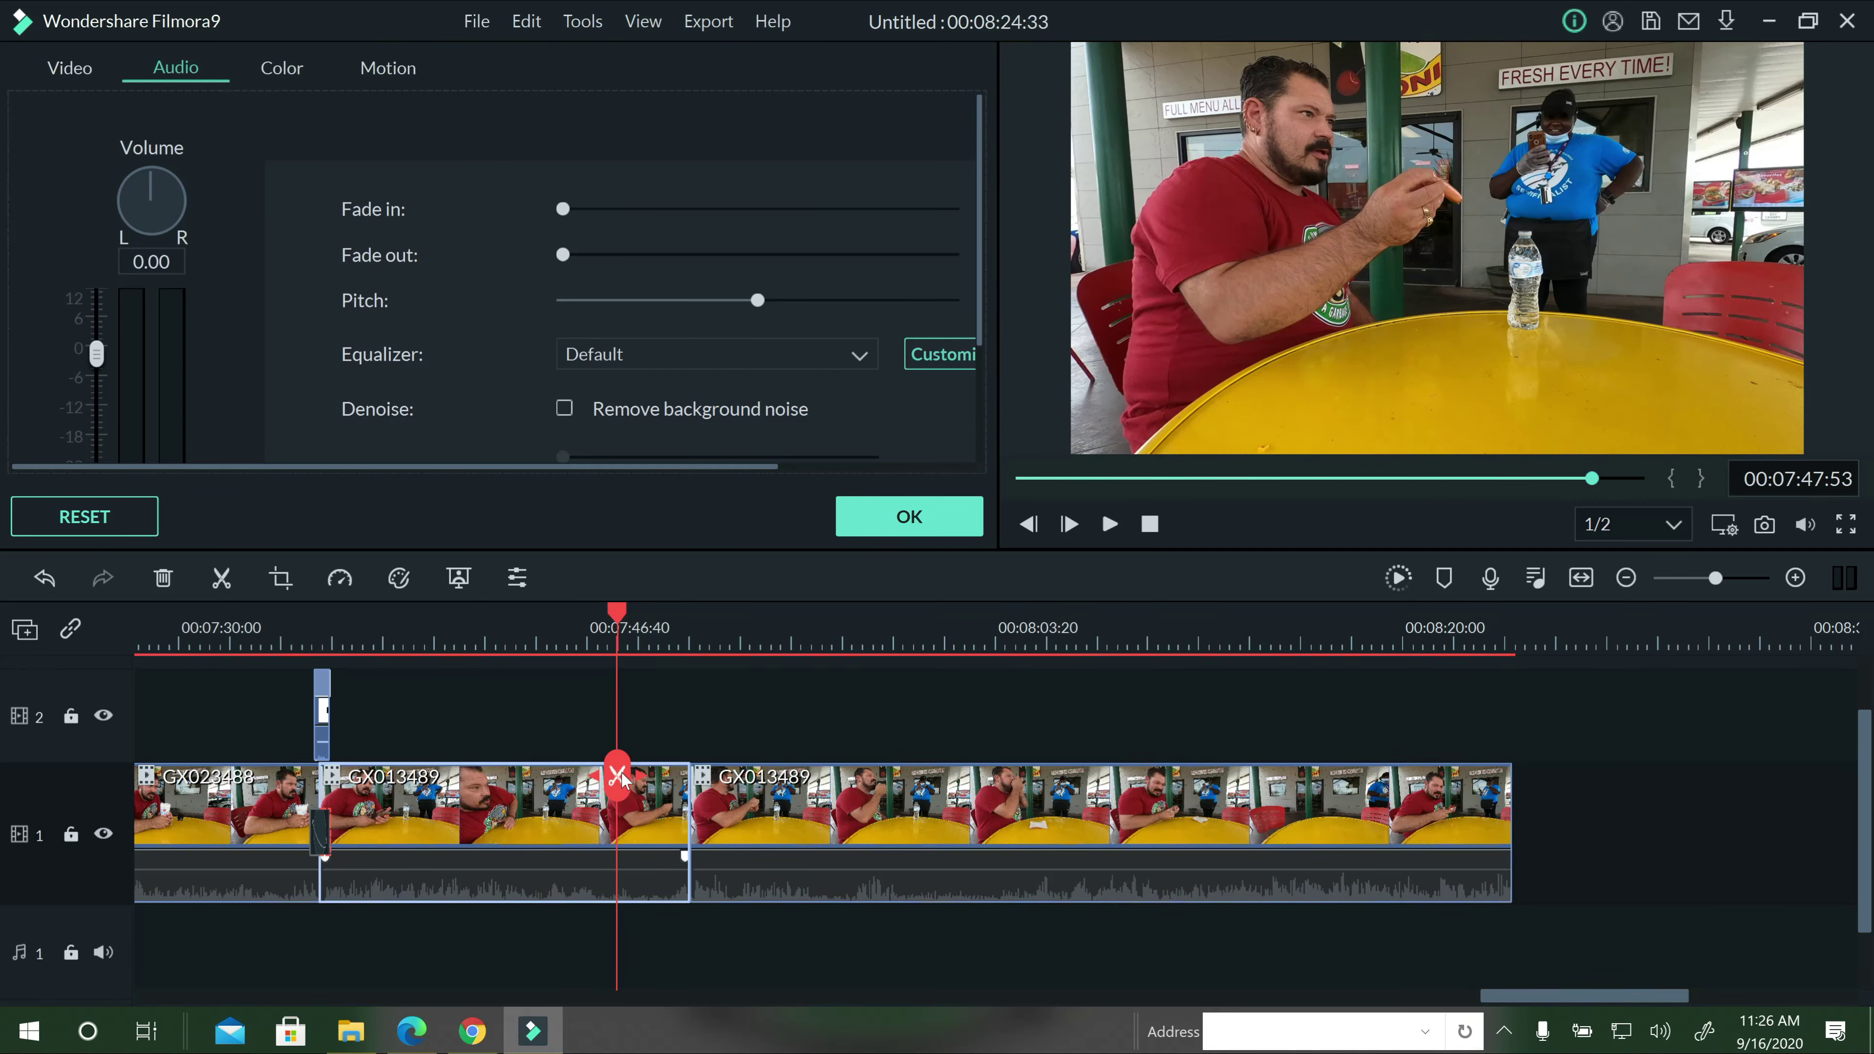
click(618, 775)
Copy the isolated GX013489 segment and paste a duplicate at 00:07:47:53.
right_click(654, 796)
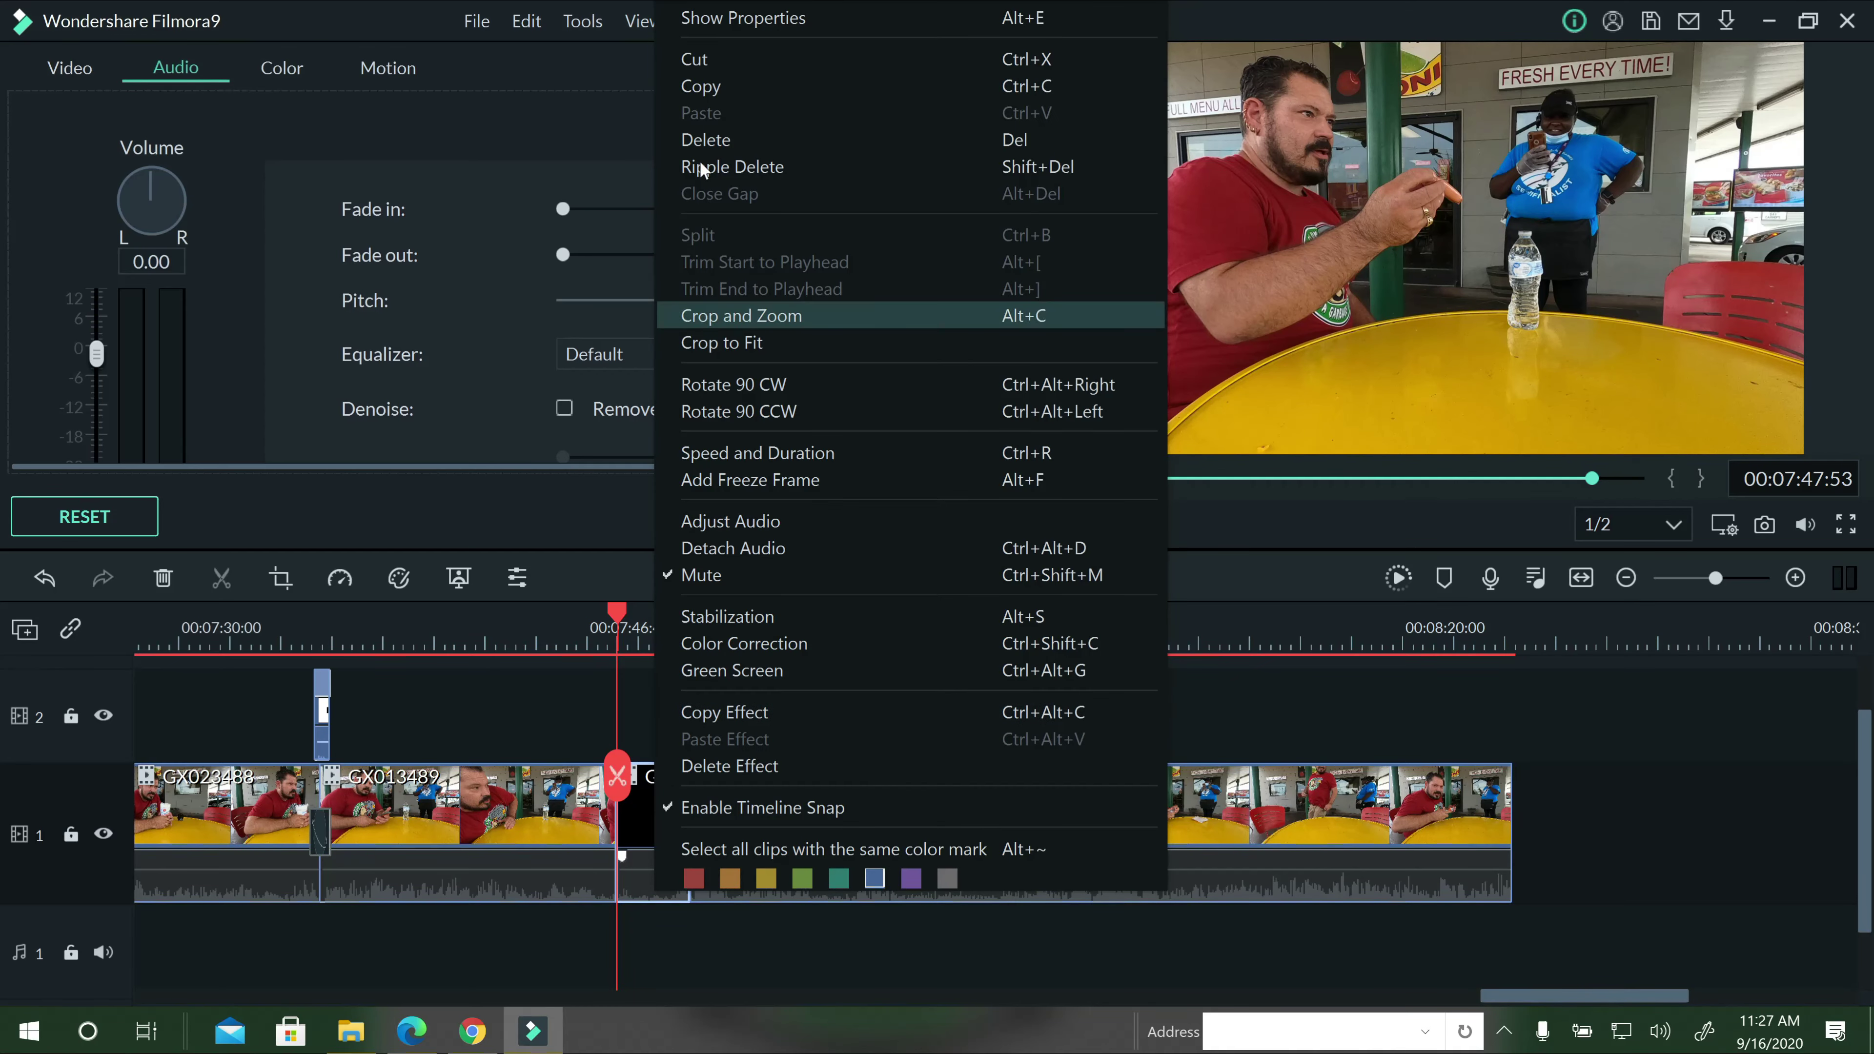
click(650, 695)
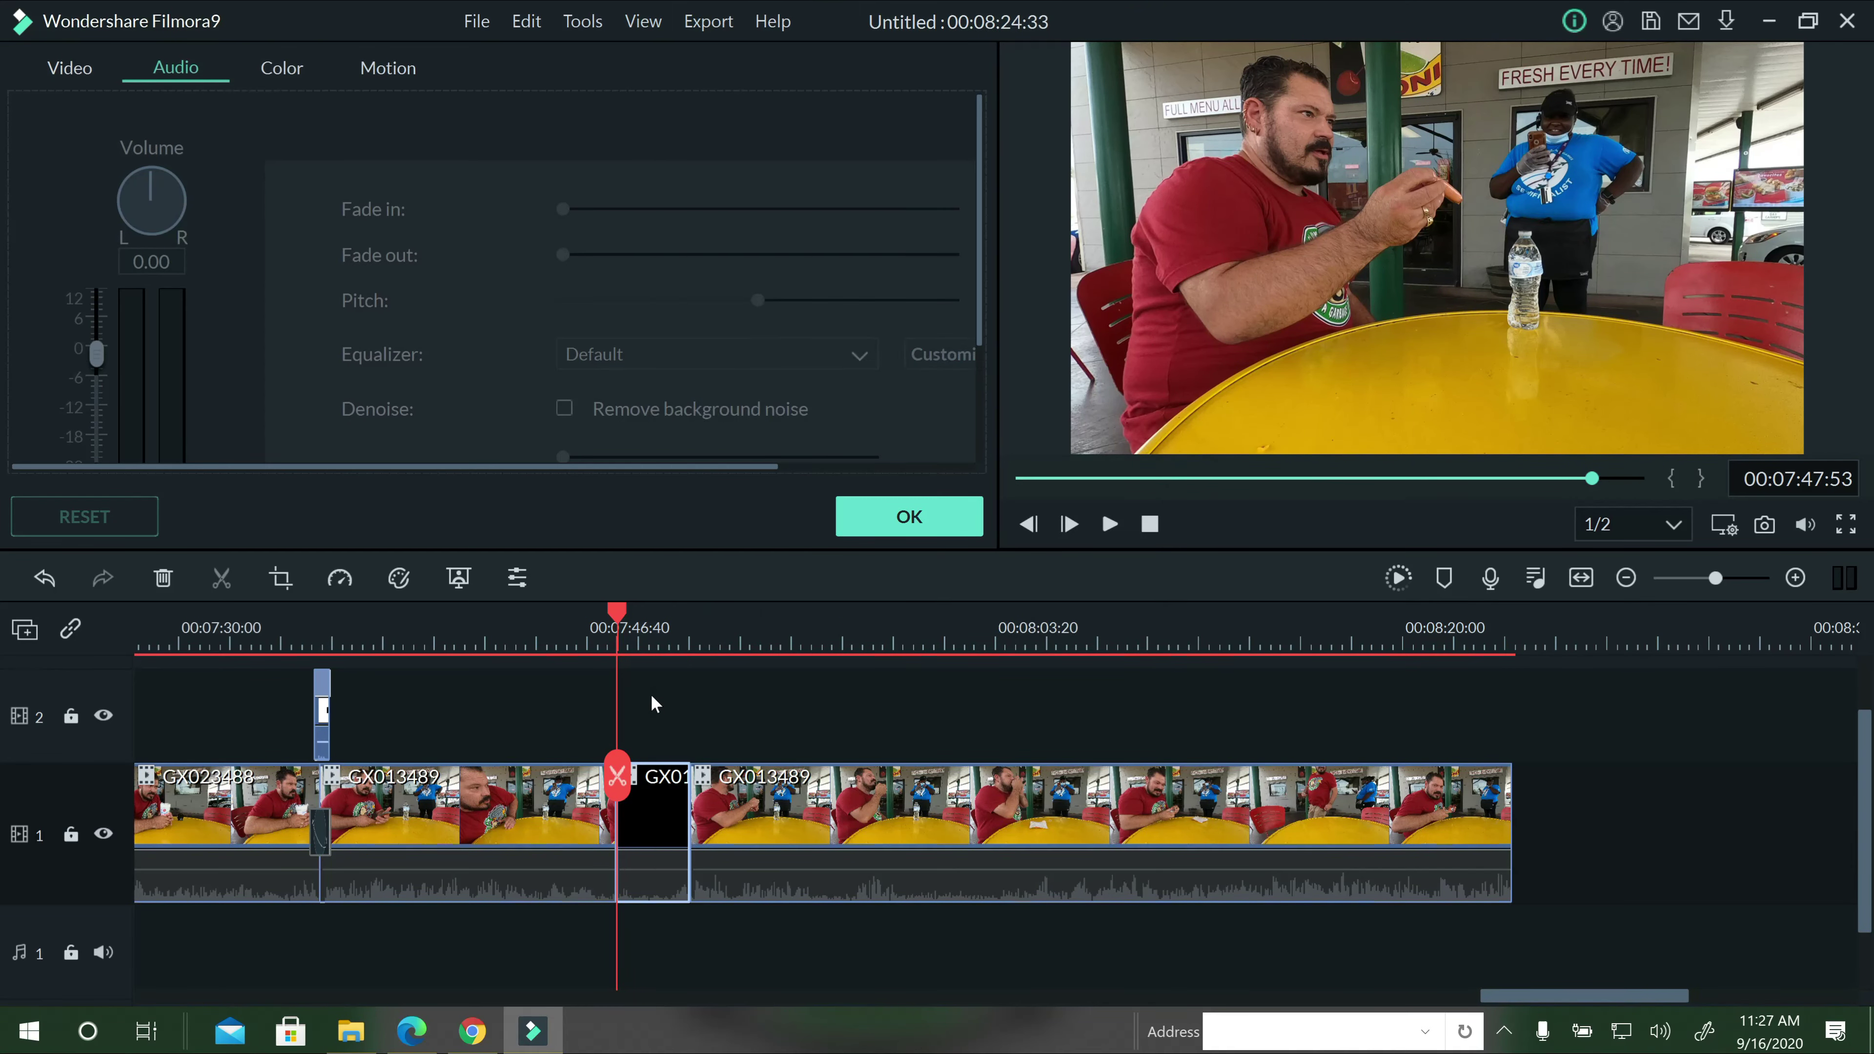
right_click(650, 695)
click(726, 326)
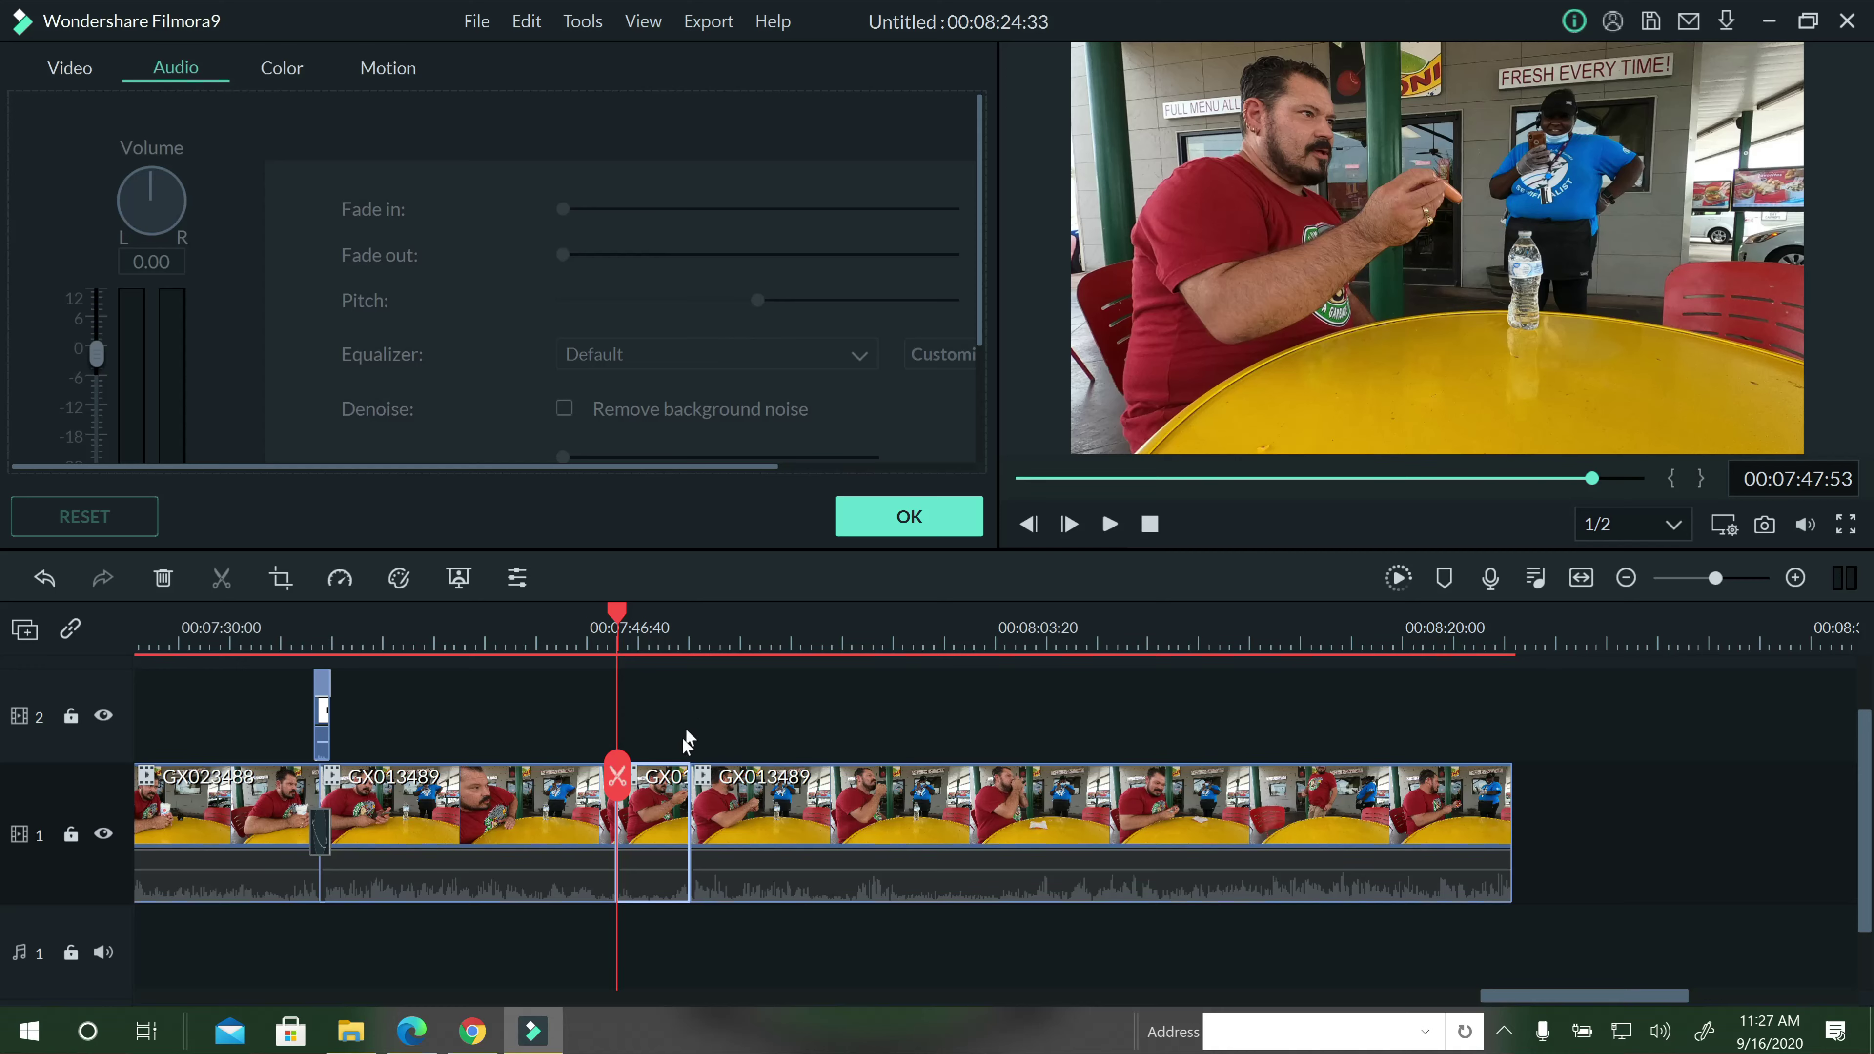
key(ctrl+v)
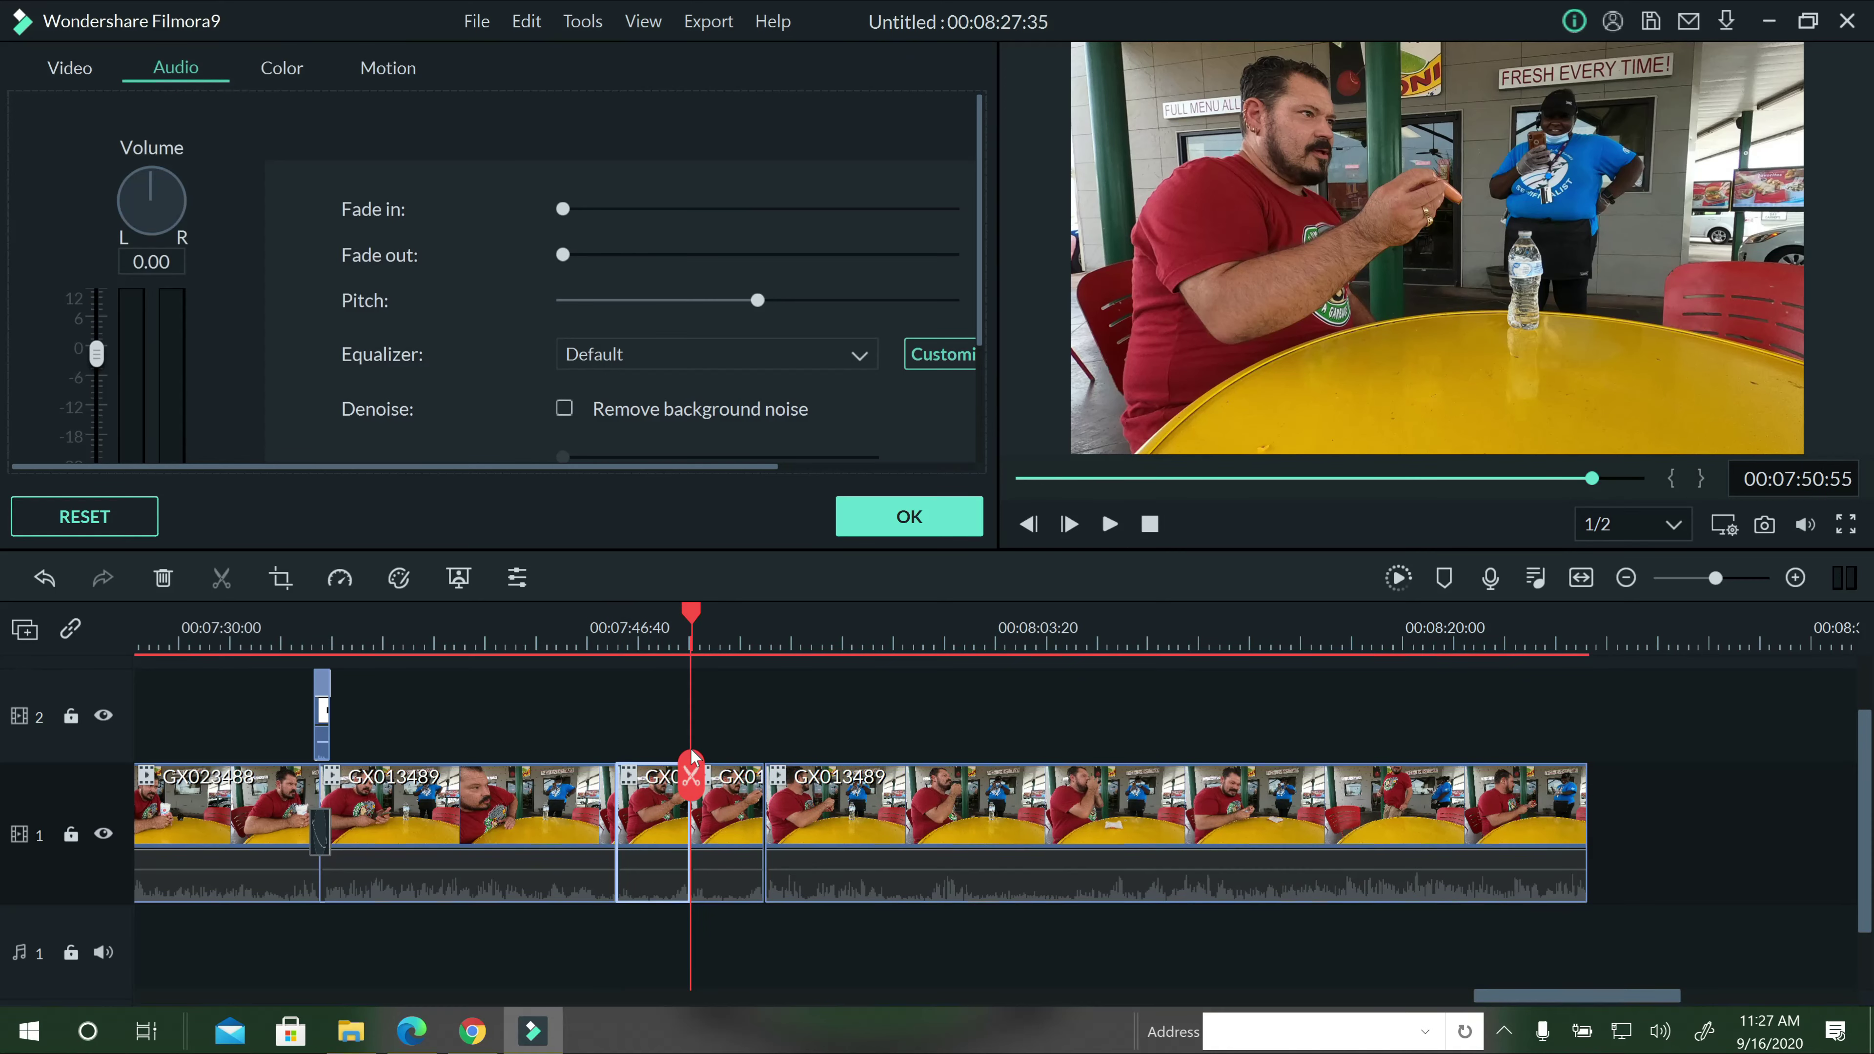
Slow the second of the two identical GX013489 segments, starting at 00:07:50:55, to 0.25x speed.
click(719, 818)
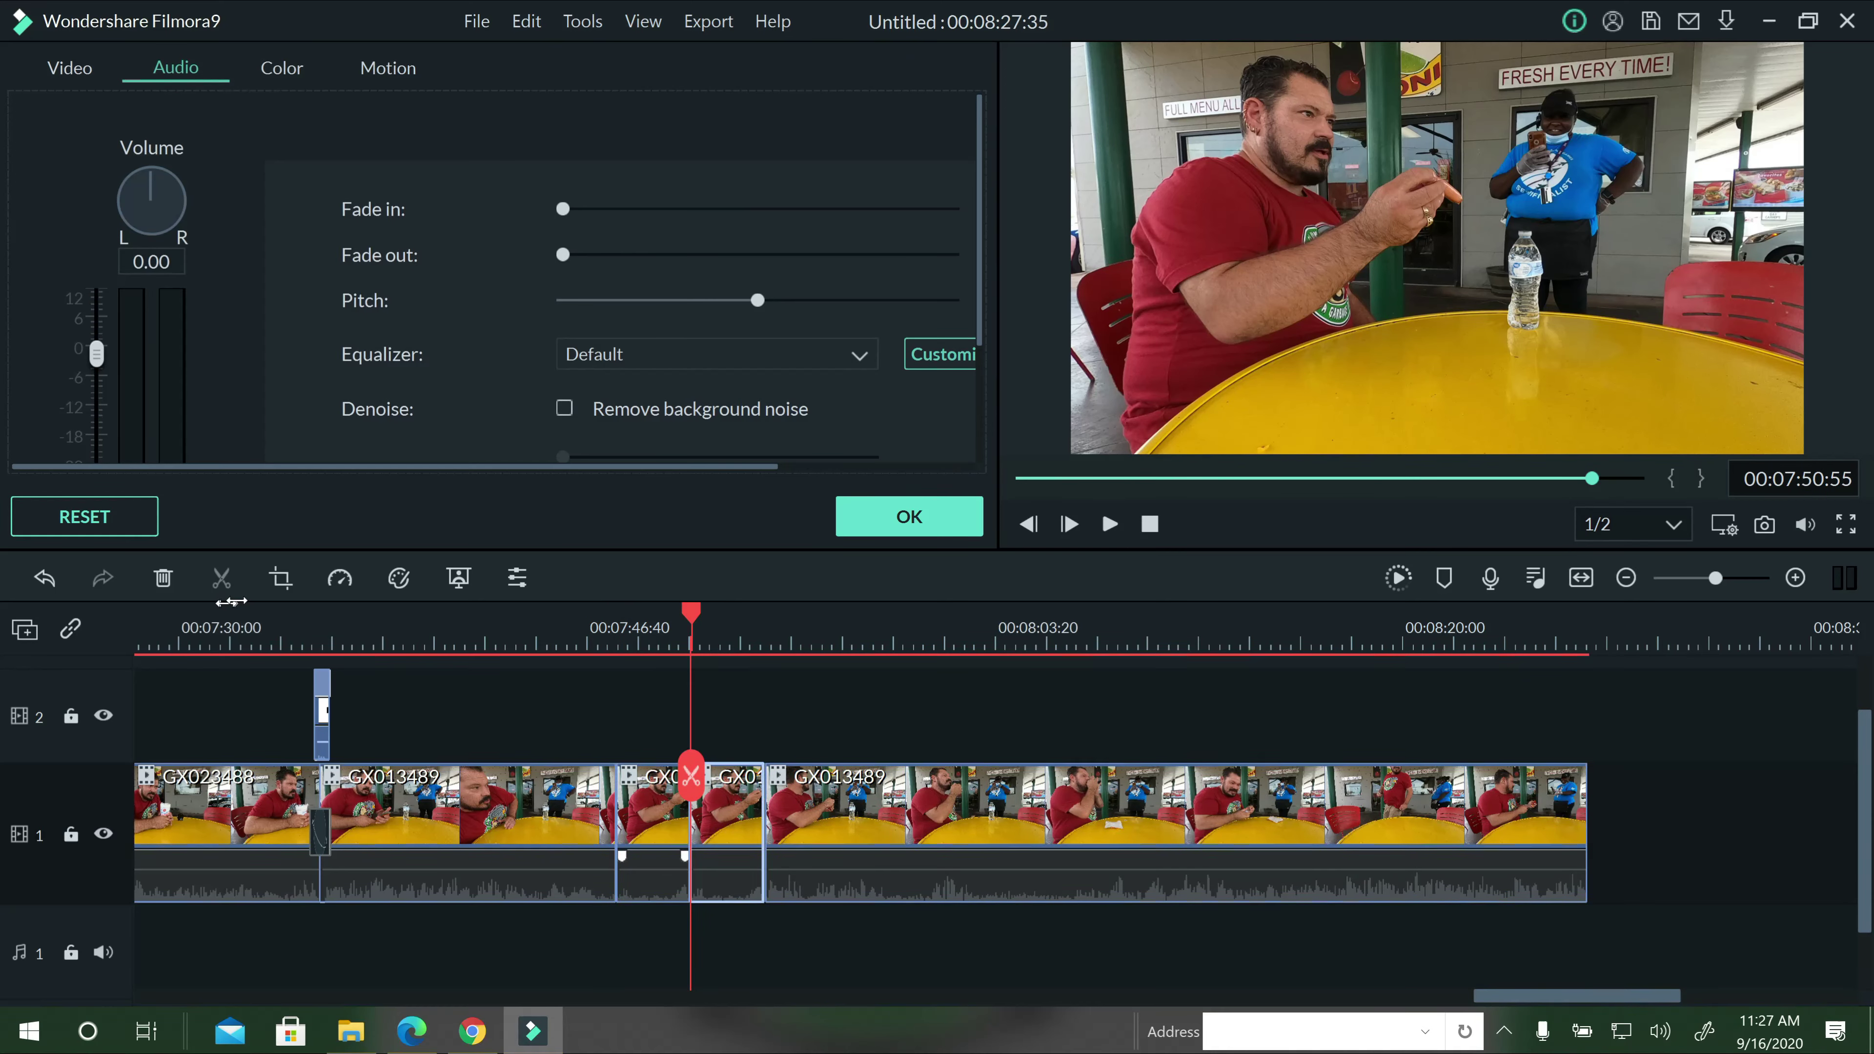
click(342, 584)
mouse_move(414, 653)
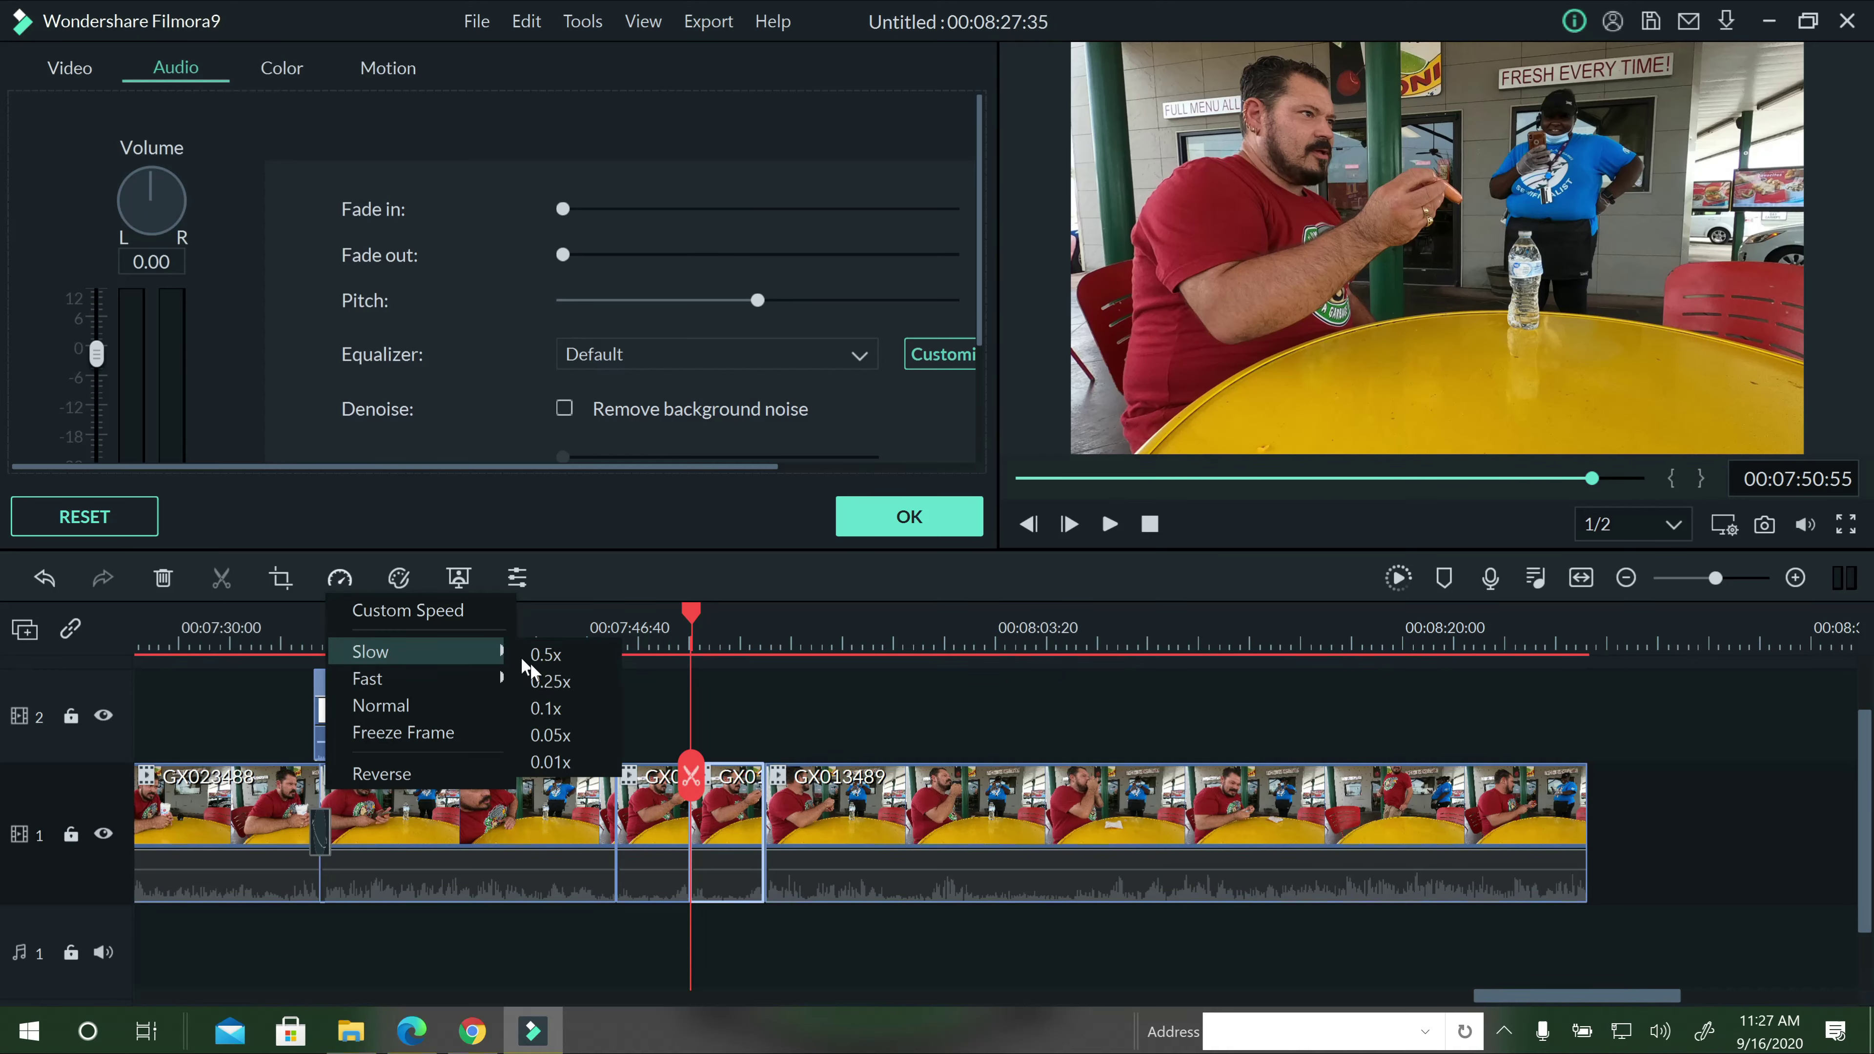
click(551, 682)
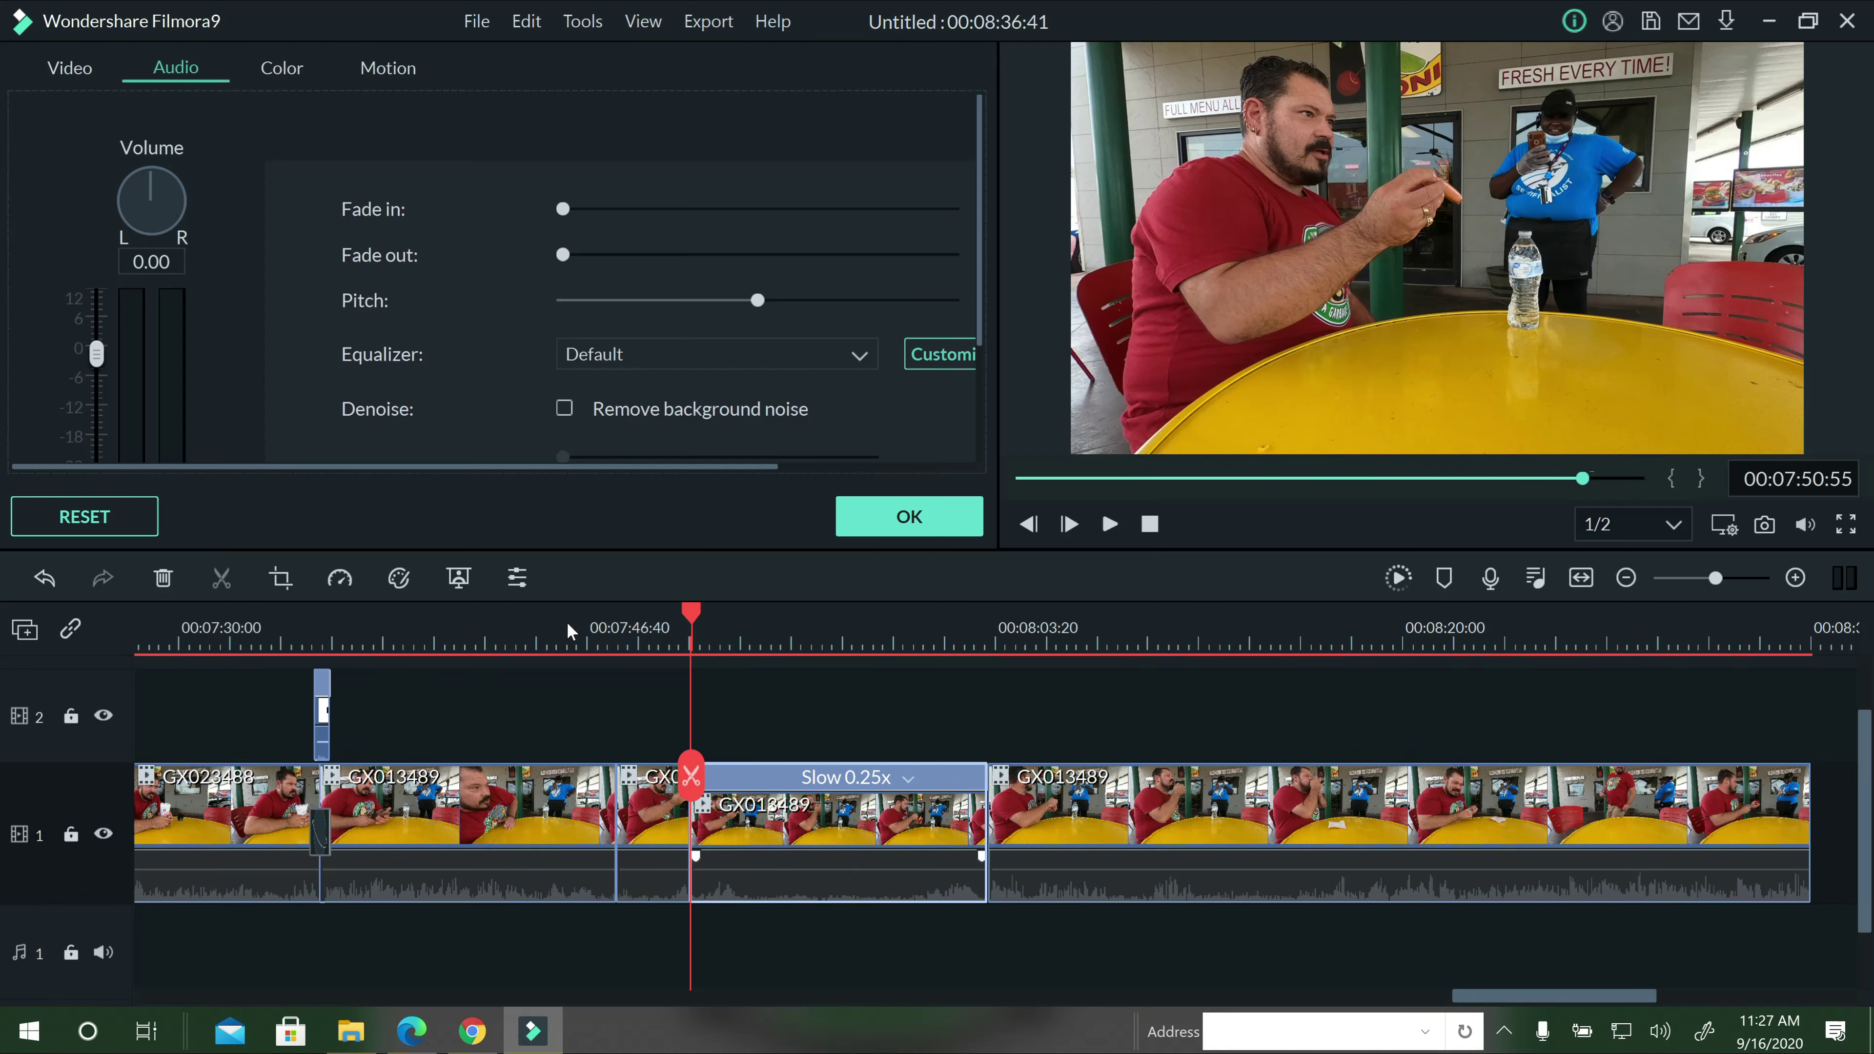
Preview the slow-motion replay from 00:07:45:48 and split the 0.25x clip at 00:07:56:16.
key(Left)
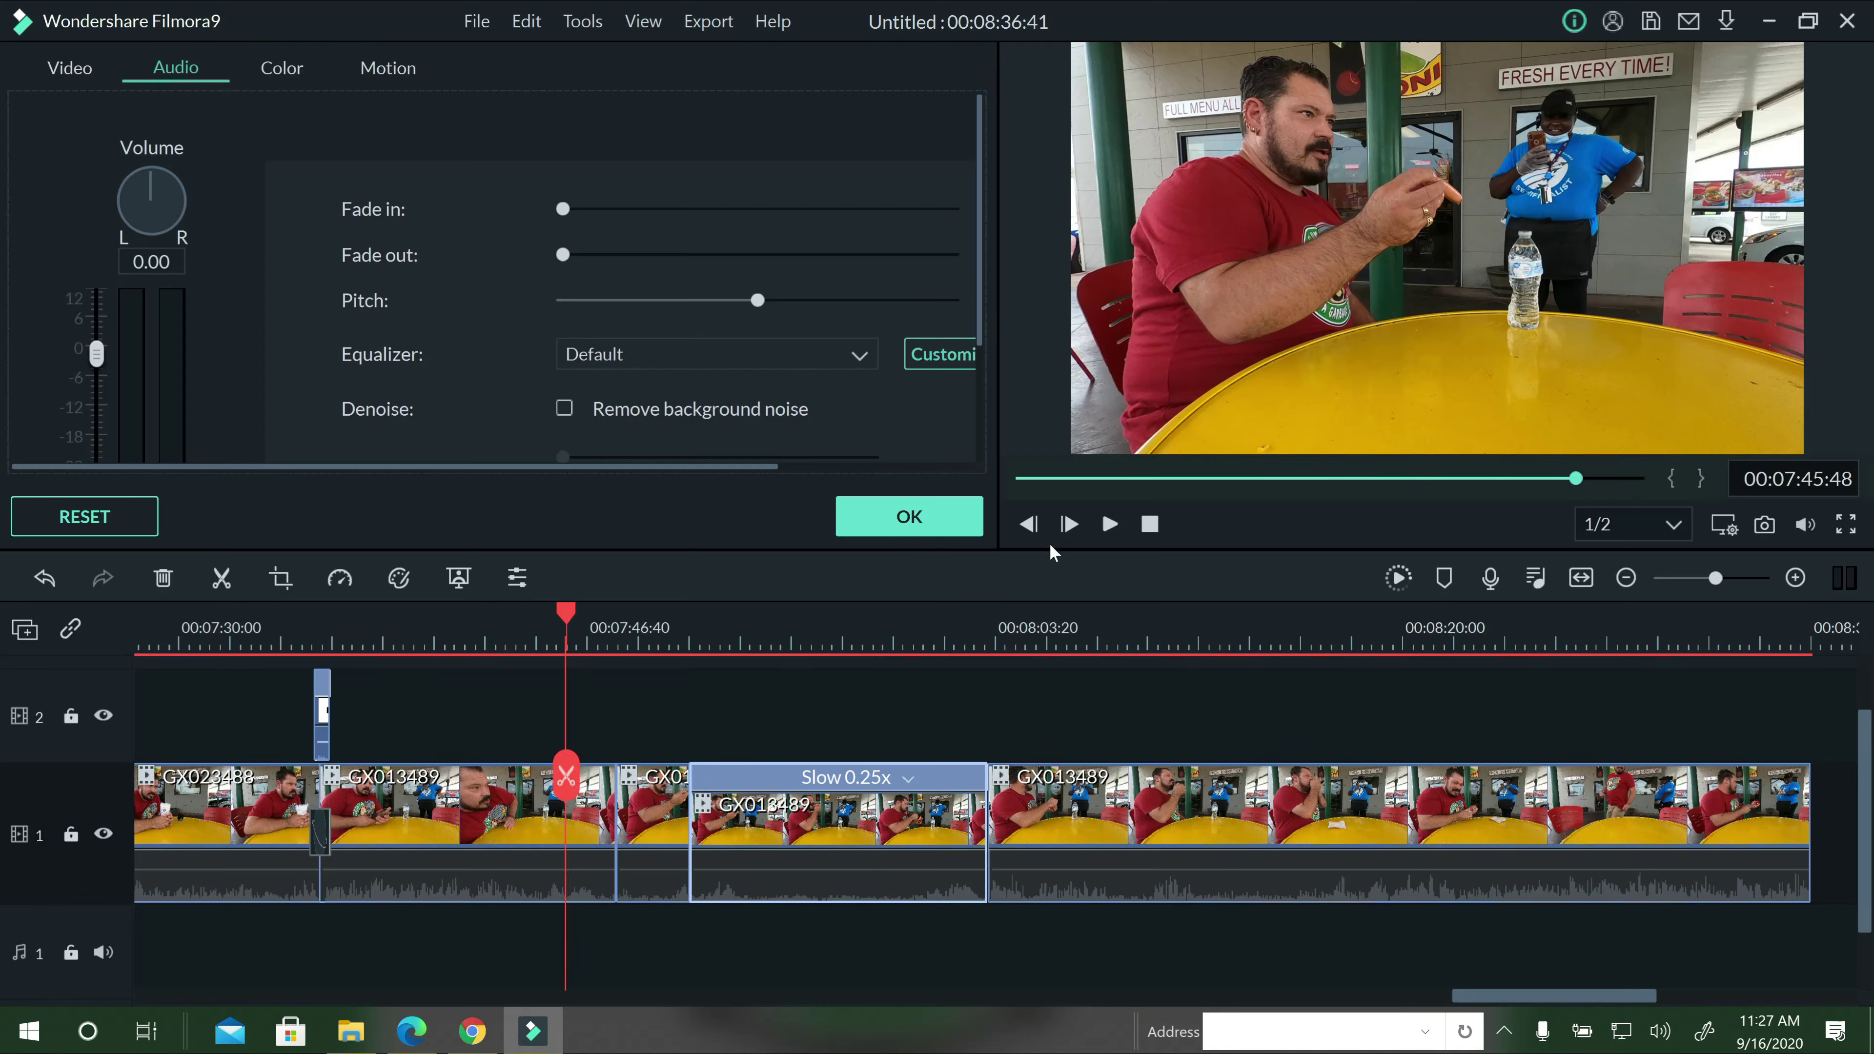
click(1110, 525)
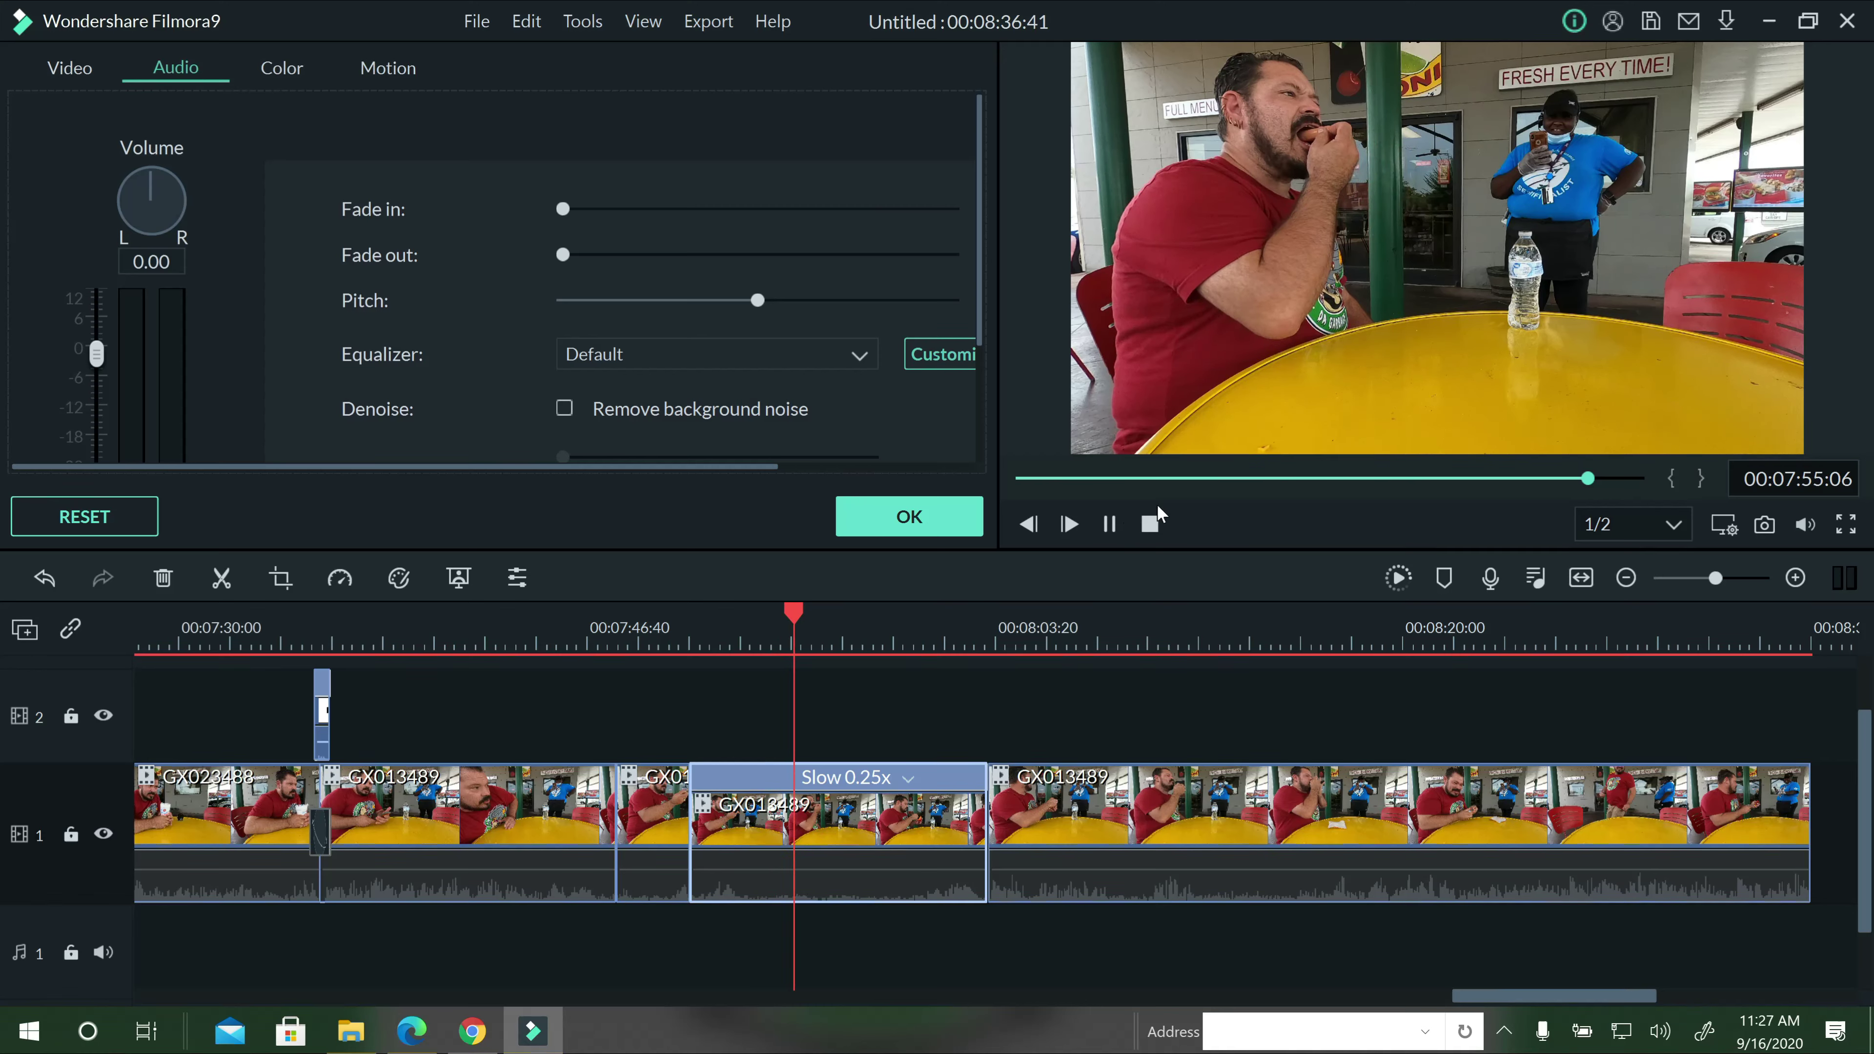
click(1107, 524)
click(822, 783)
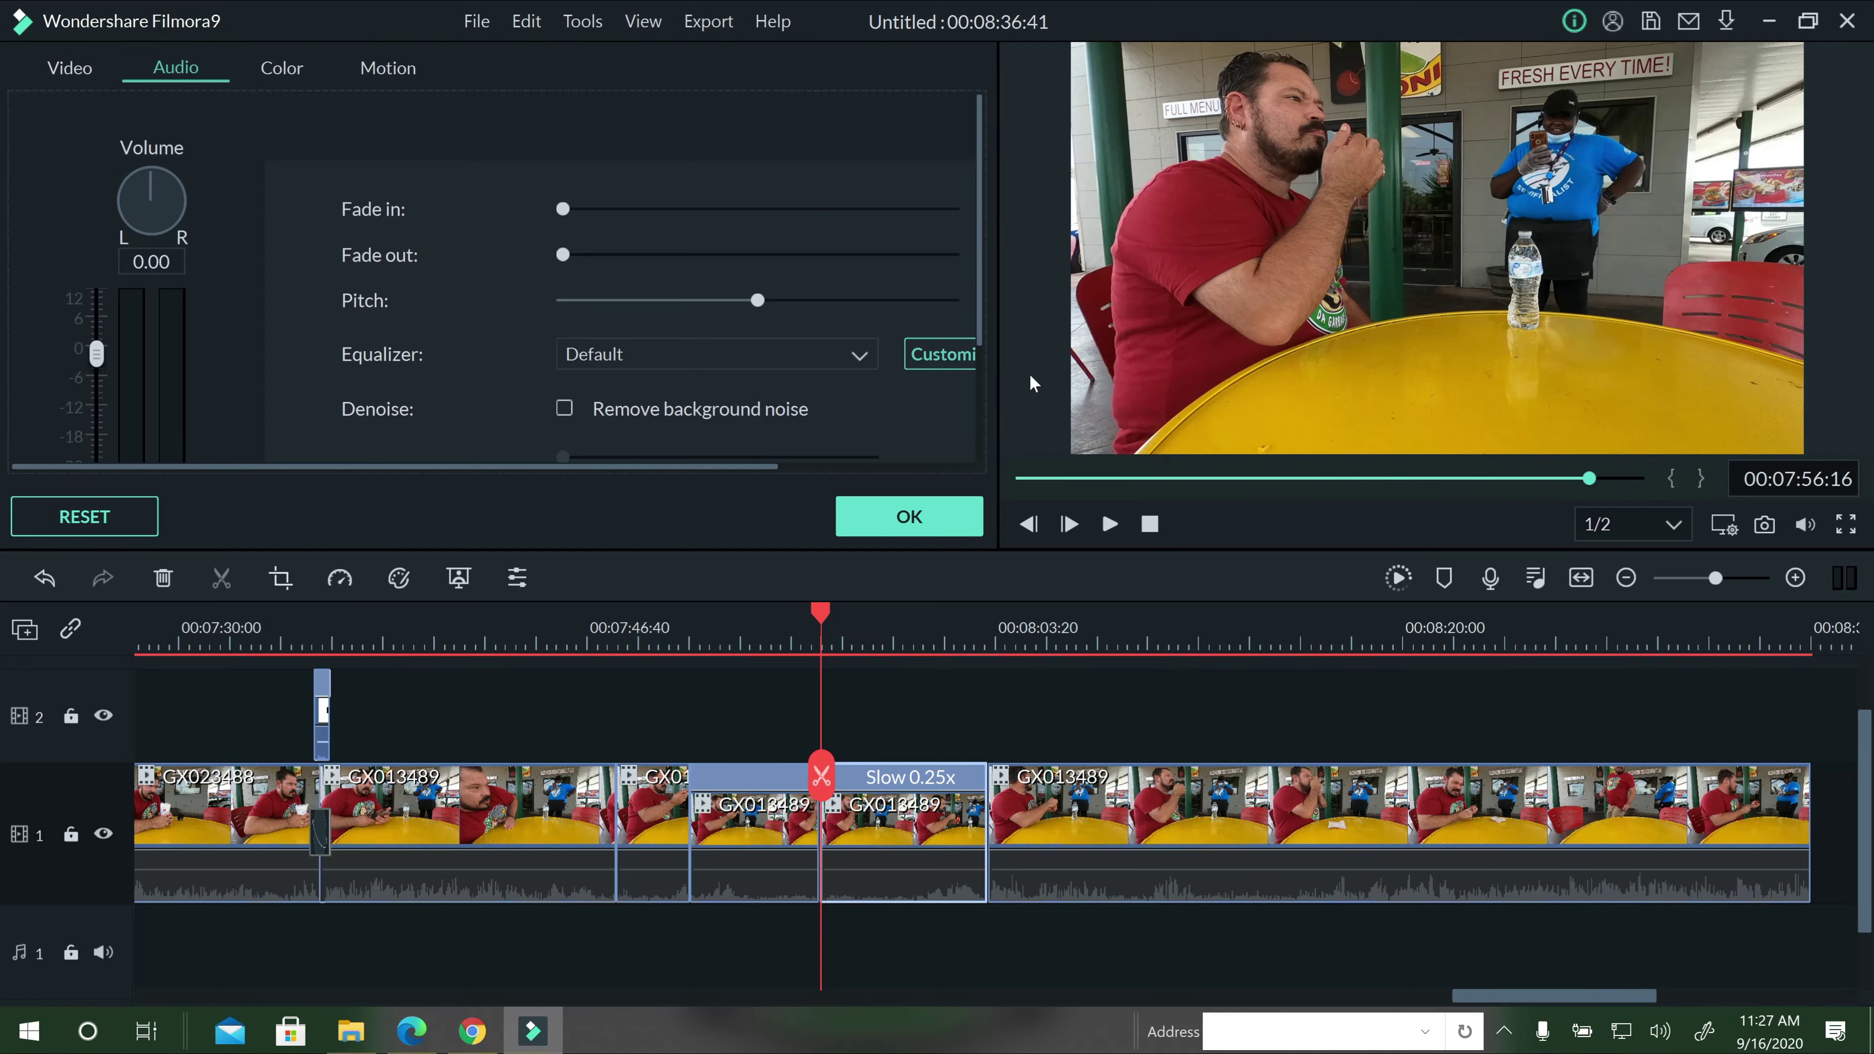
Open the Crop and Zoom settings for the second part of the split 0.25x clip.
key(alt+c)
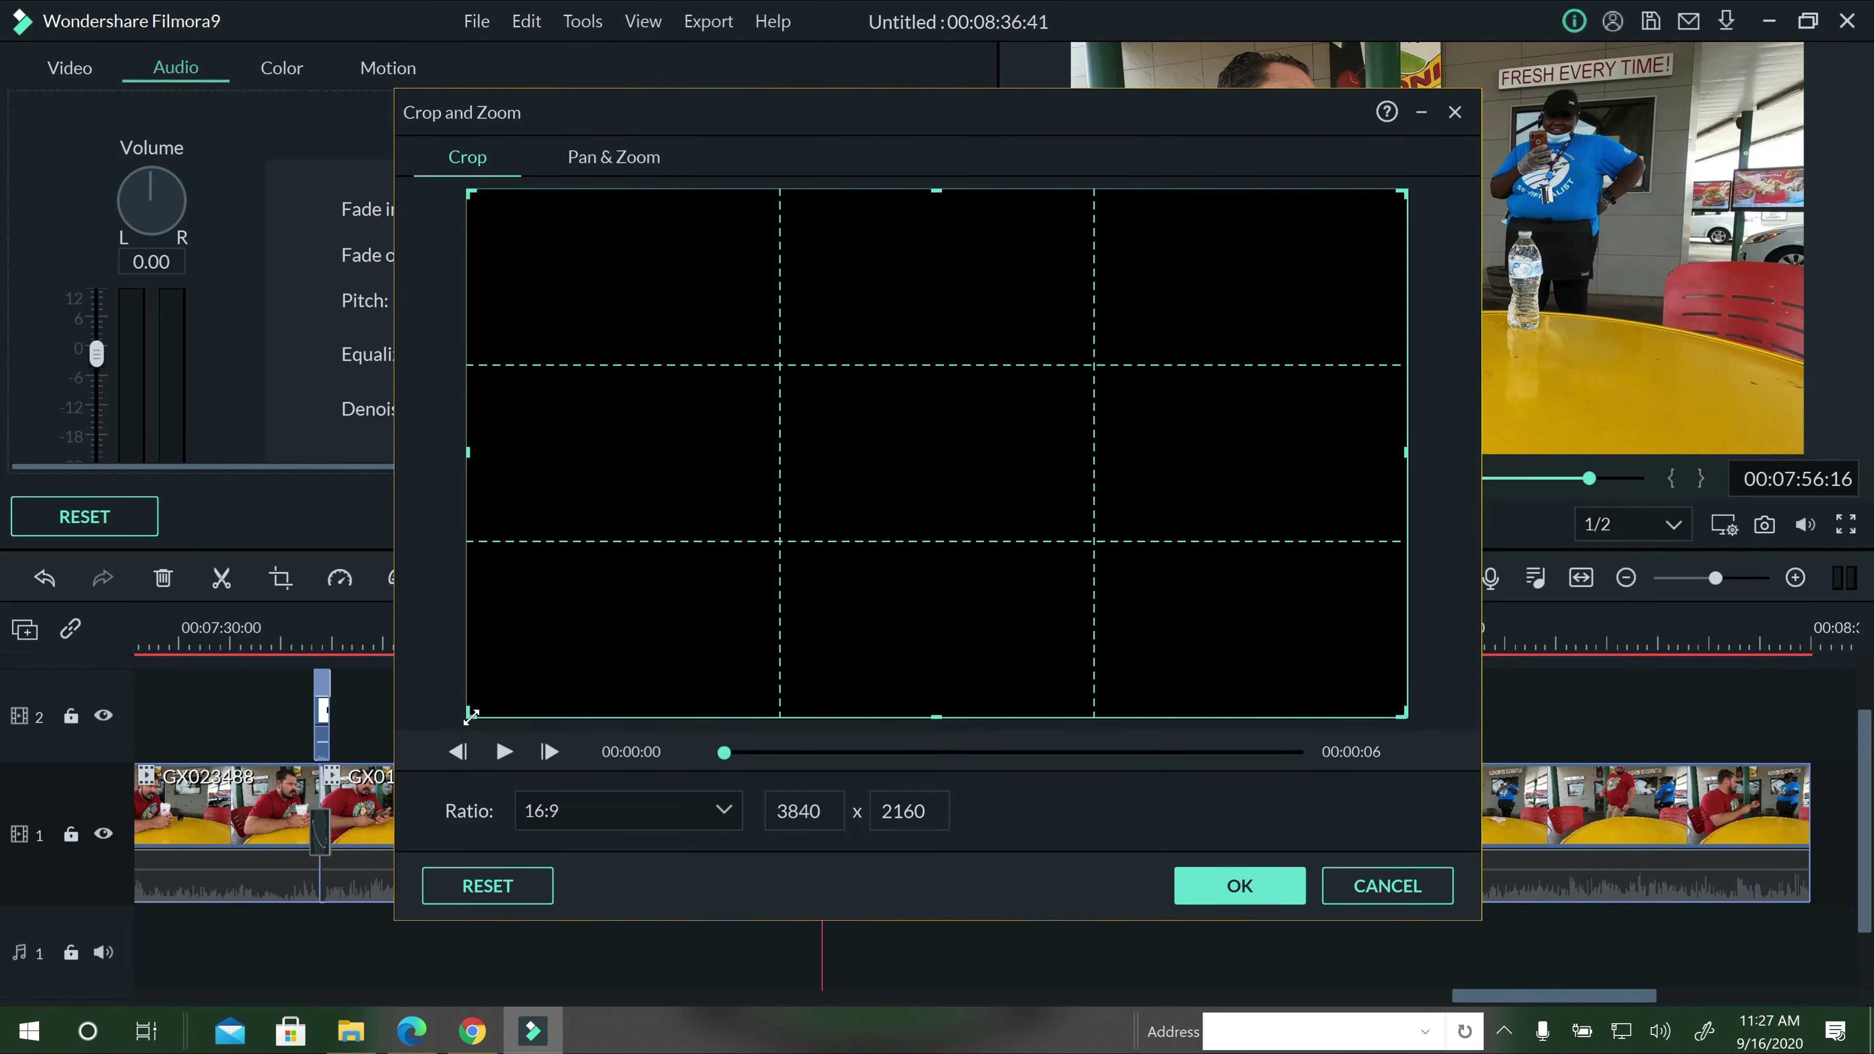
Crop the second slow-motion GX013489 clip to a 16:9 area of about 1471 x 827 around the worker in the blue shirt.
drag(622, 578, 964, 397)
drag(1182, 319, 1097, 335)
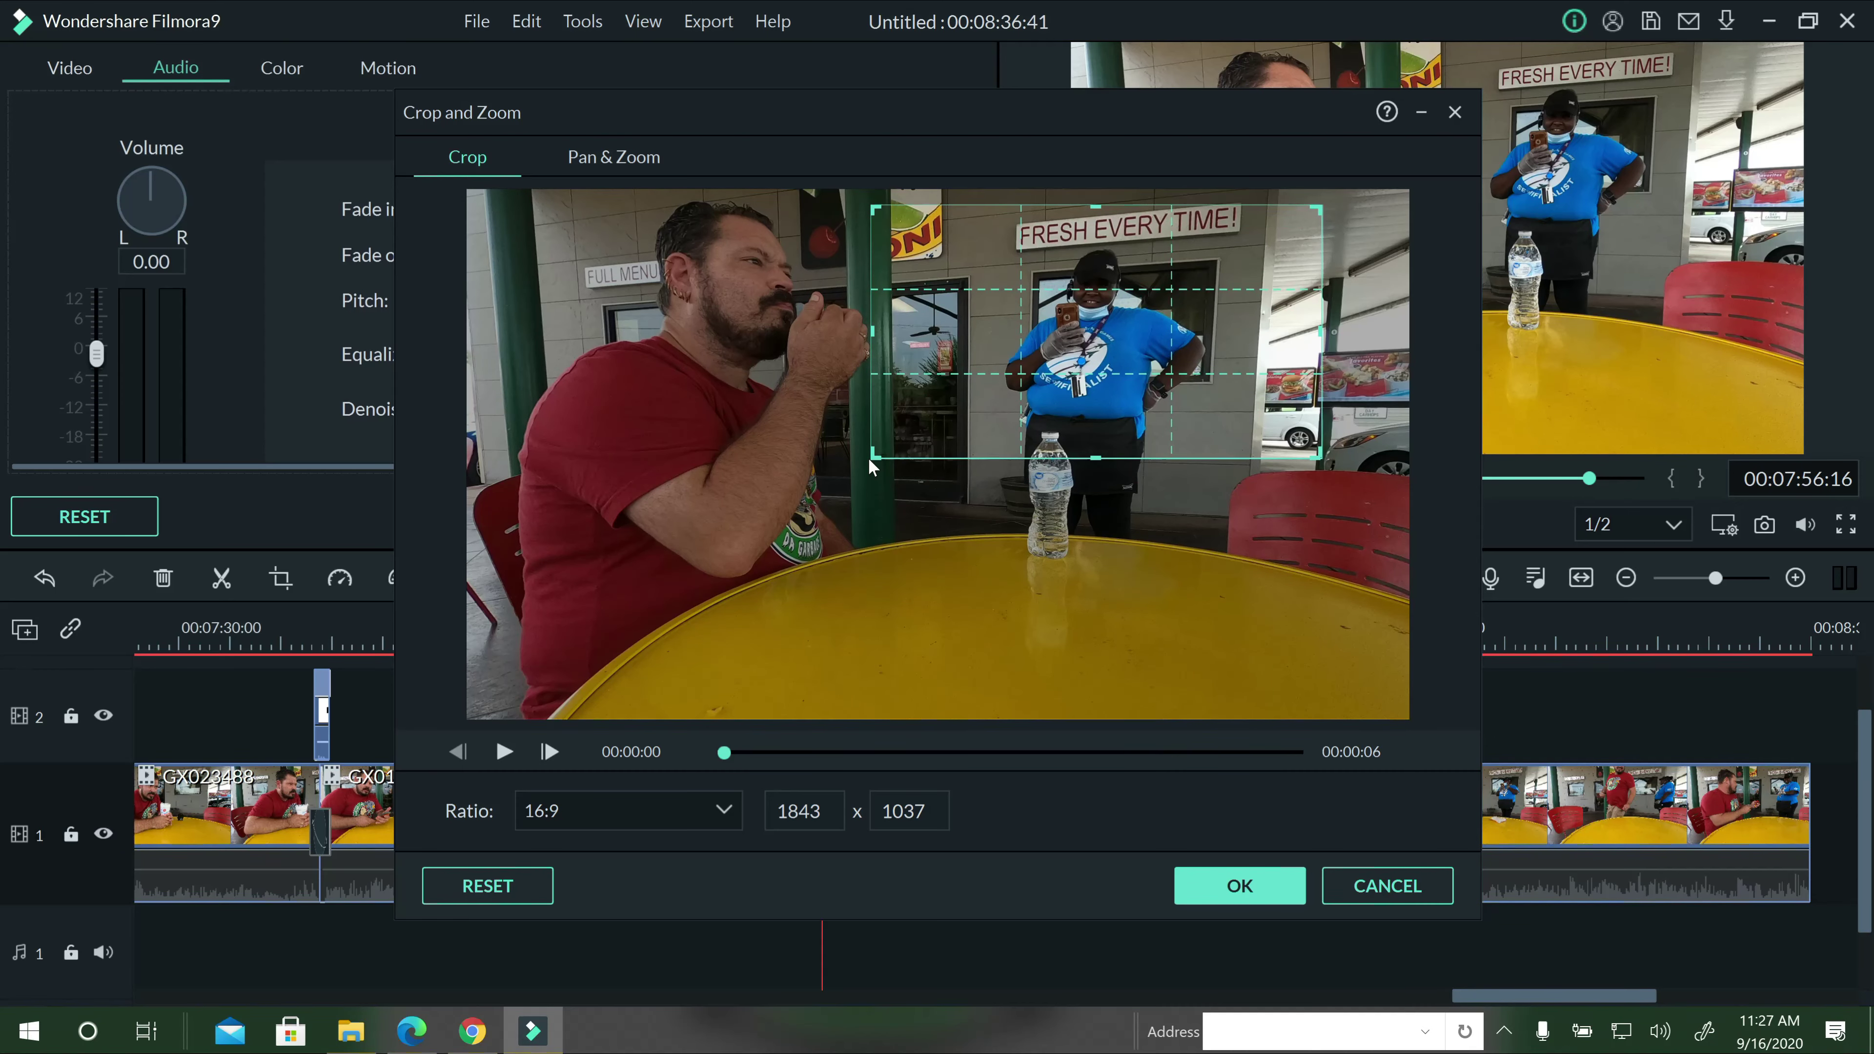
drag(880, 446, 962, 409)
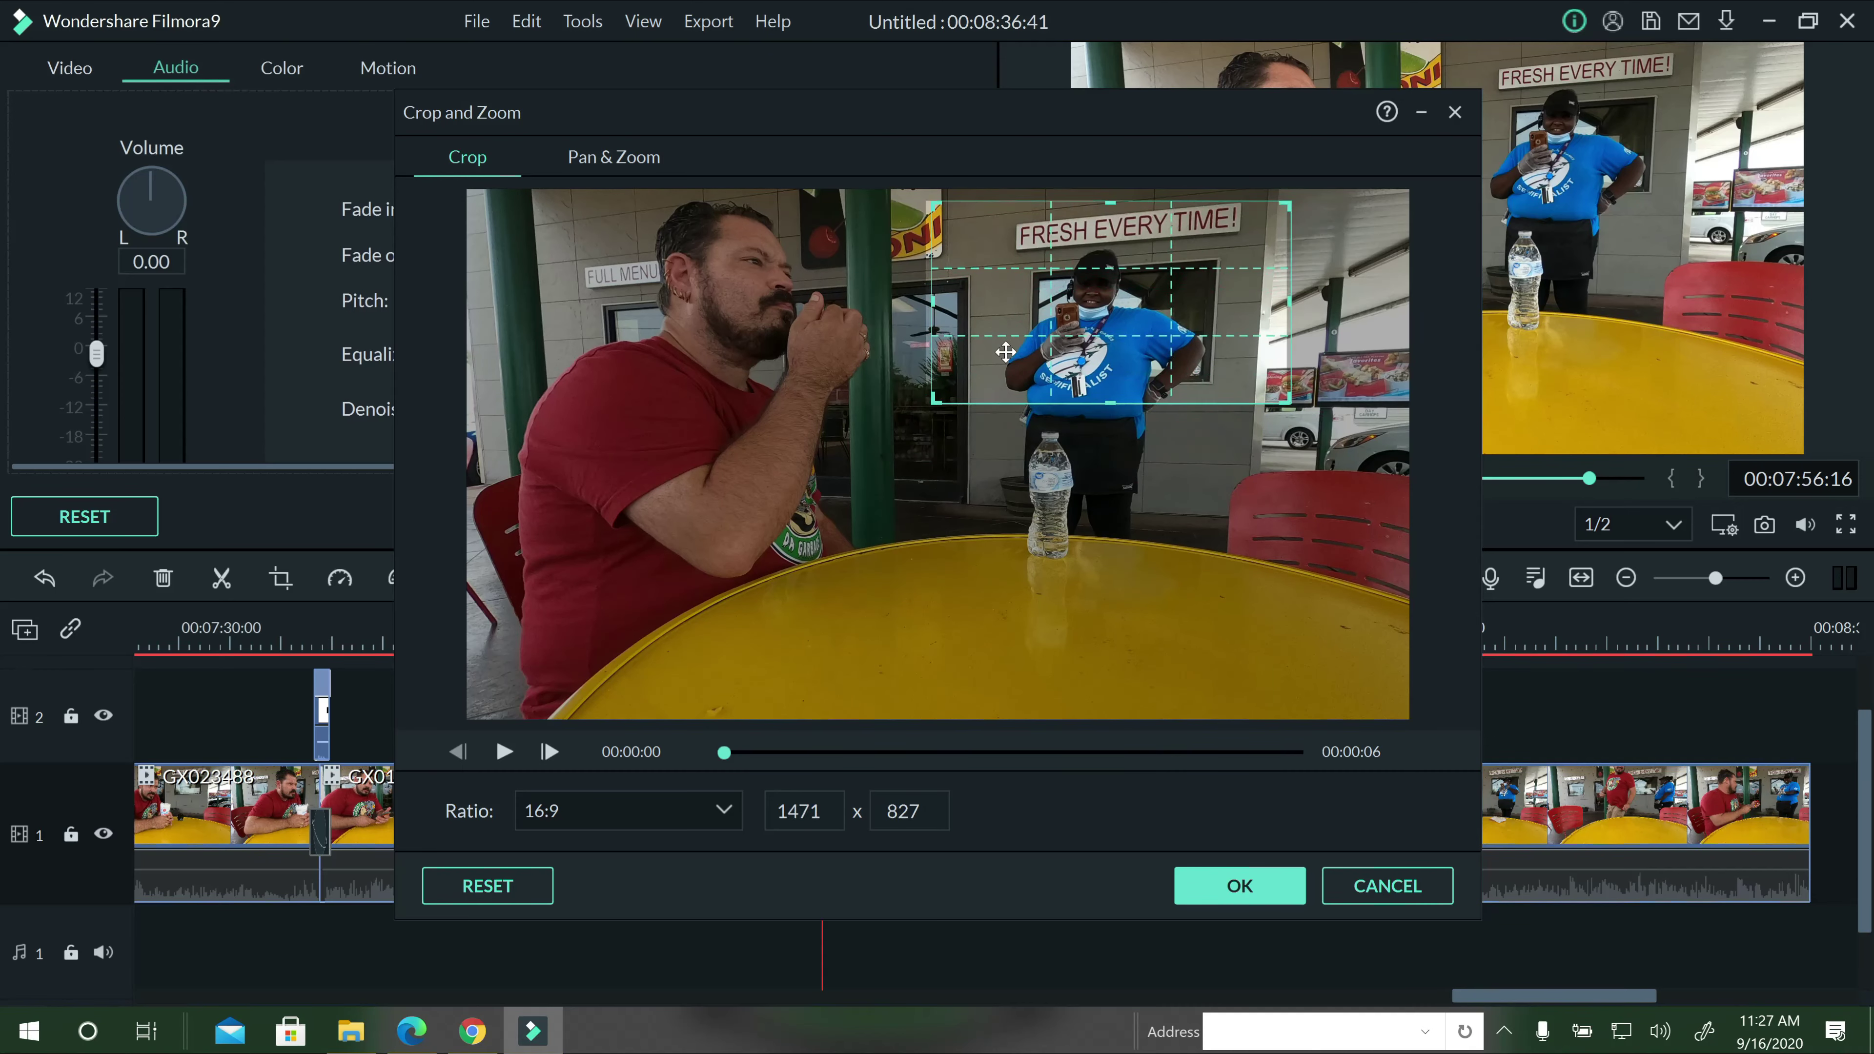
drag(1083, 350, 1025, 357)
click(1236, 886)
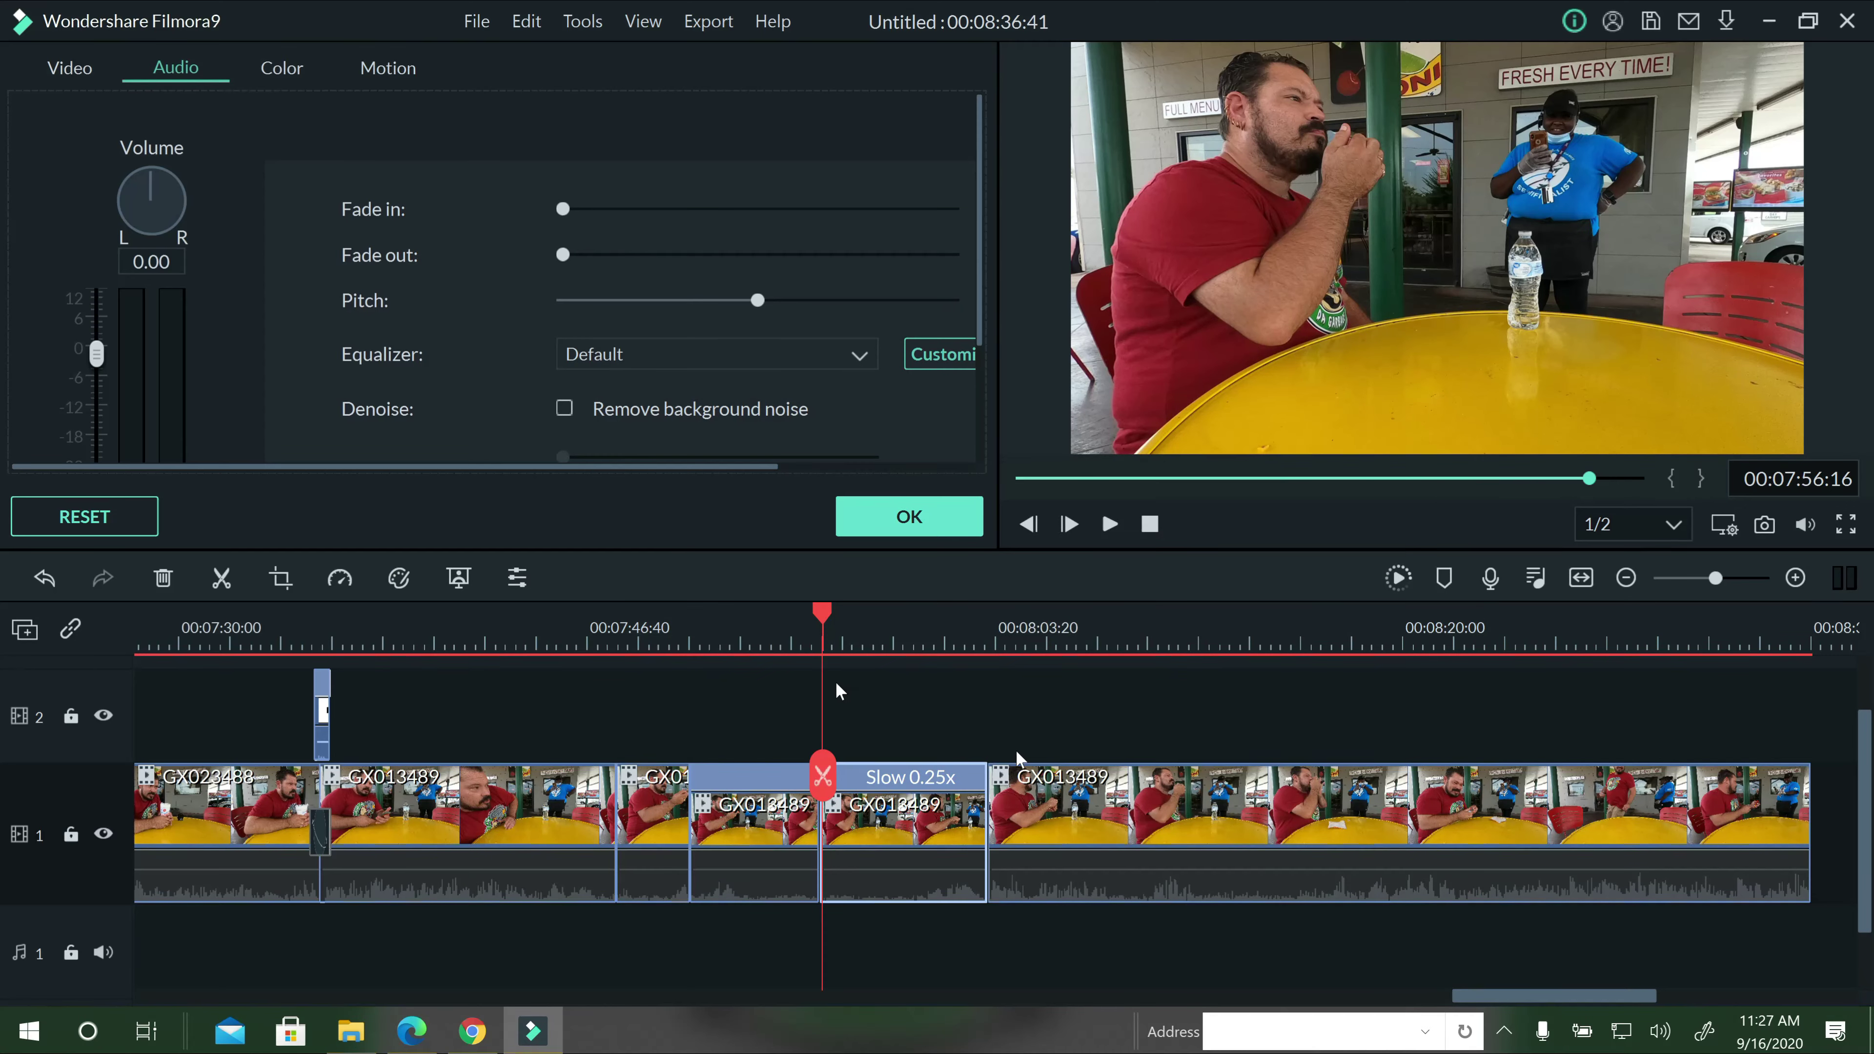
Play back the timeline from about 00:07:48:03 through the slow-motion clips to check the cropped shot.
click(665, 627)
click(621, 627)
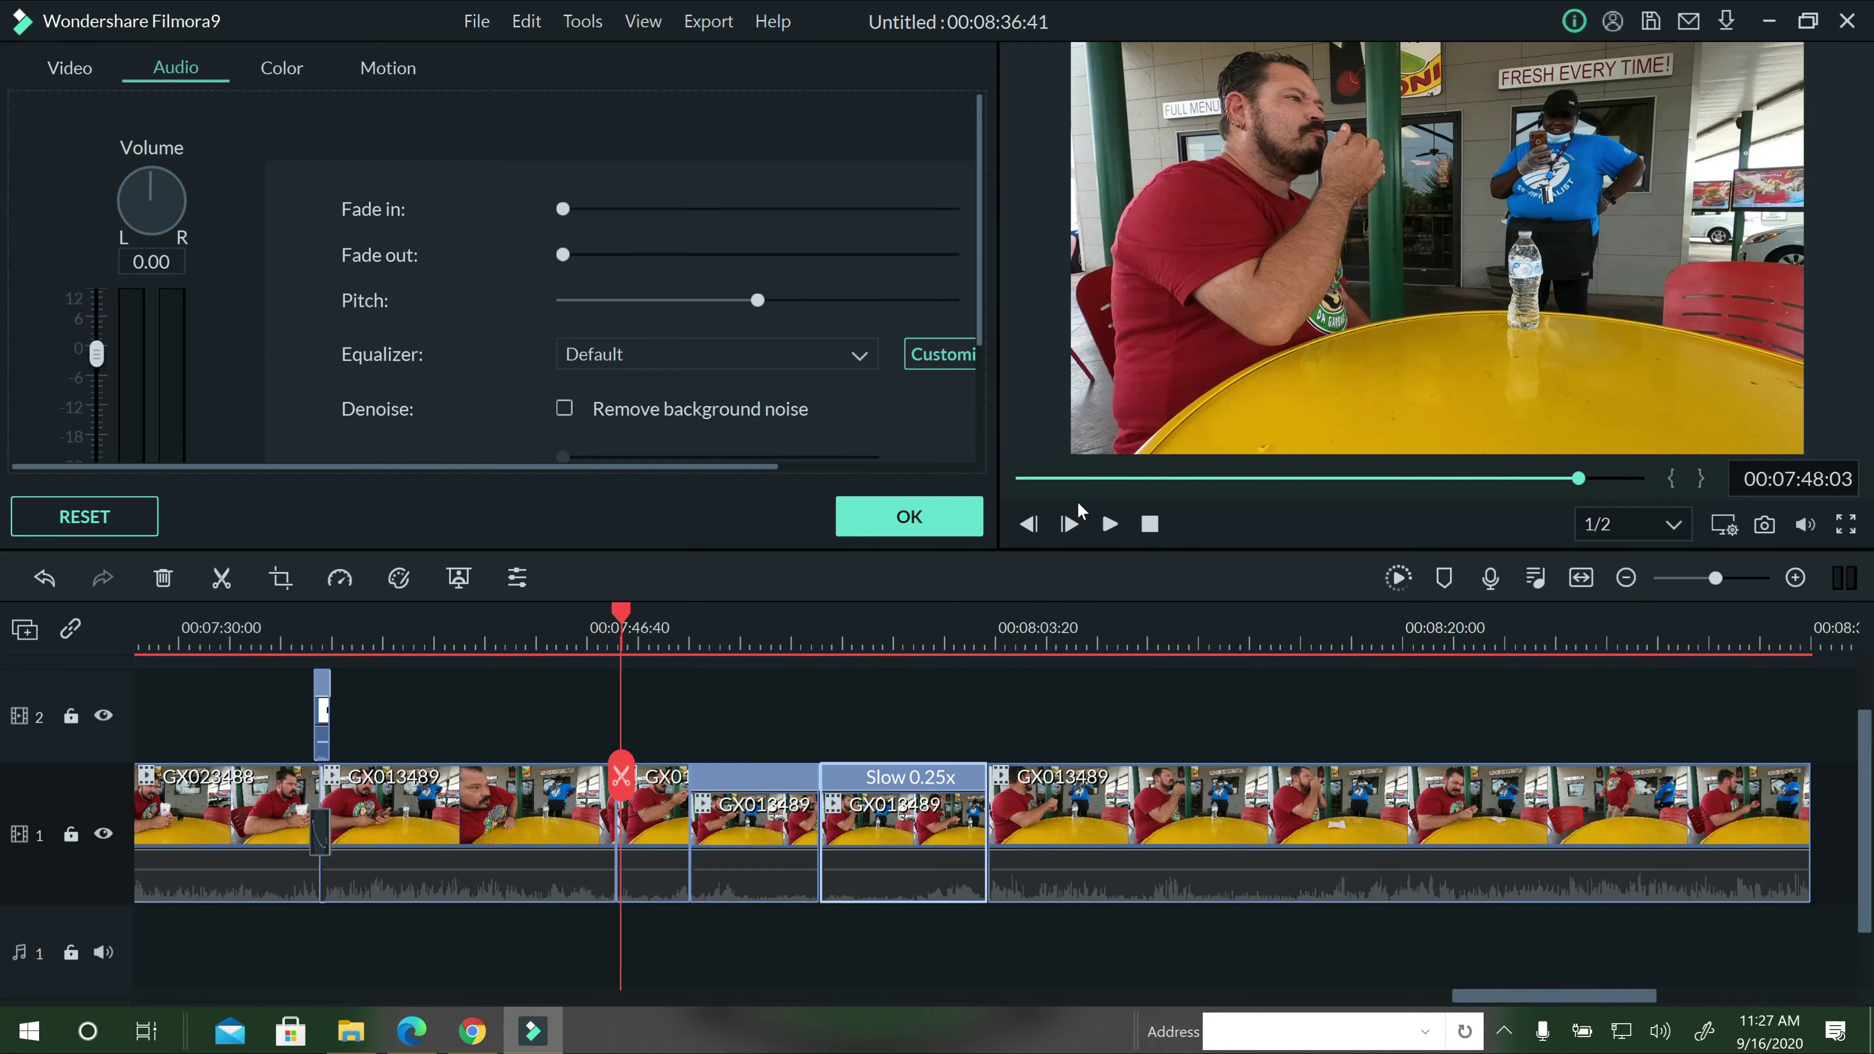
click(1109, 523)
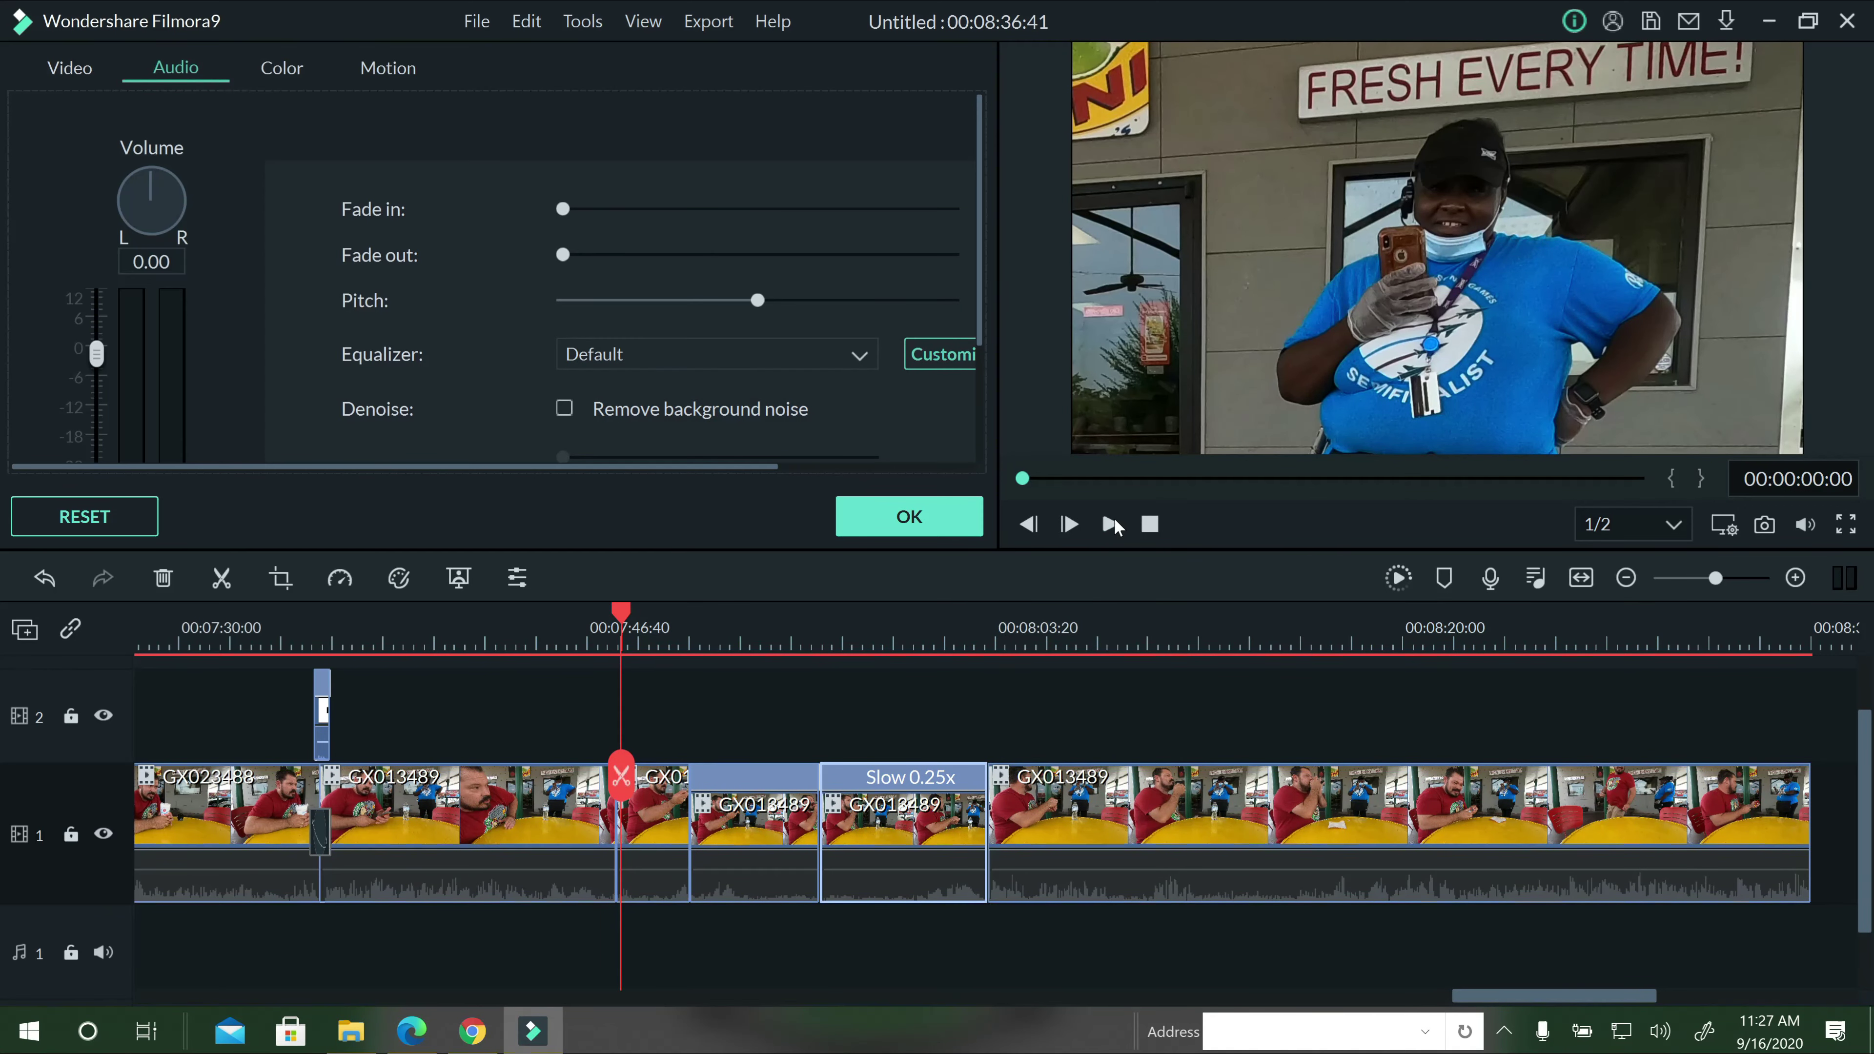
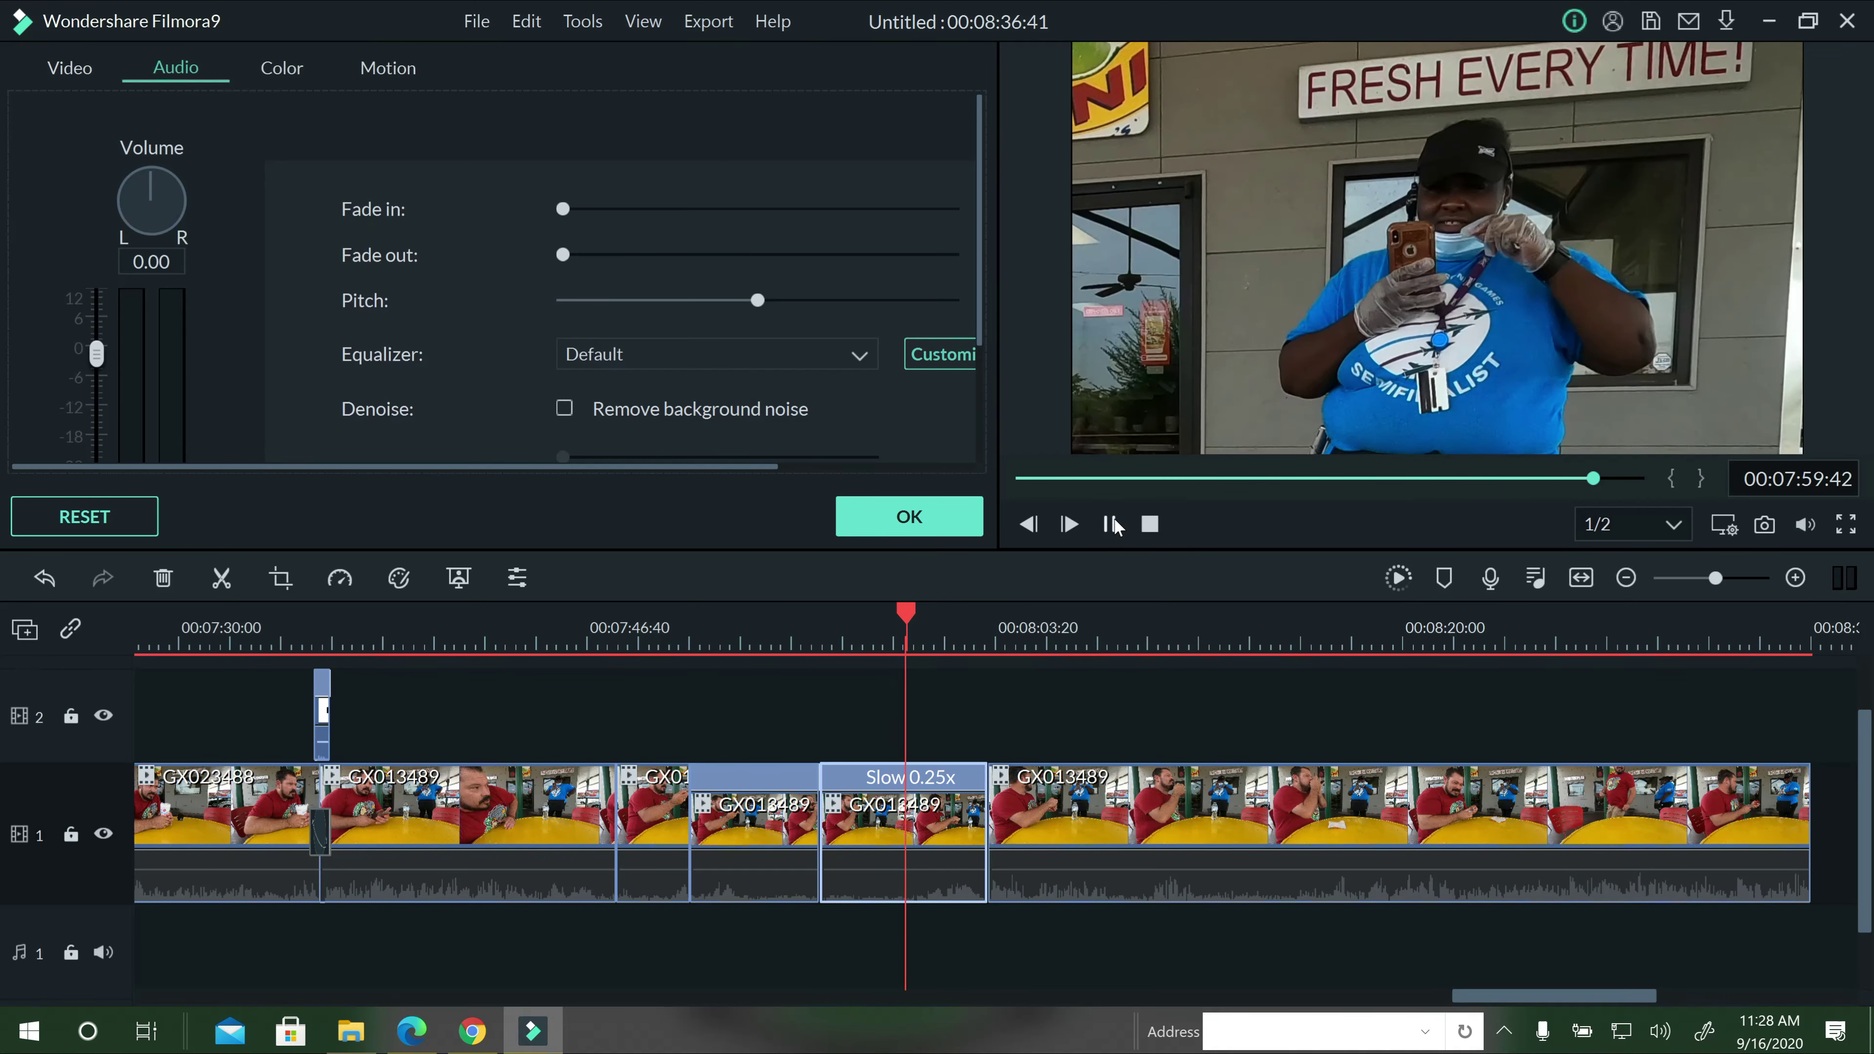
click(1112, 524)
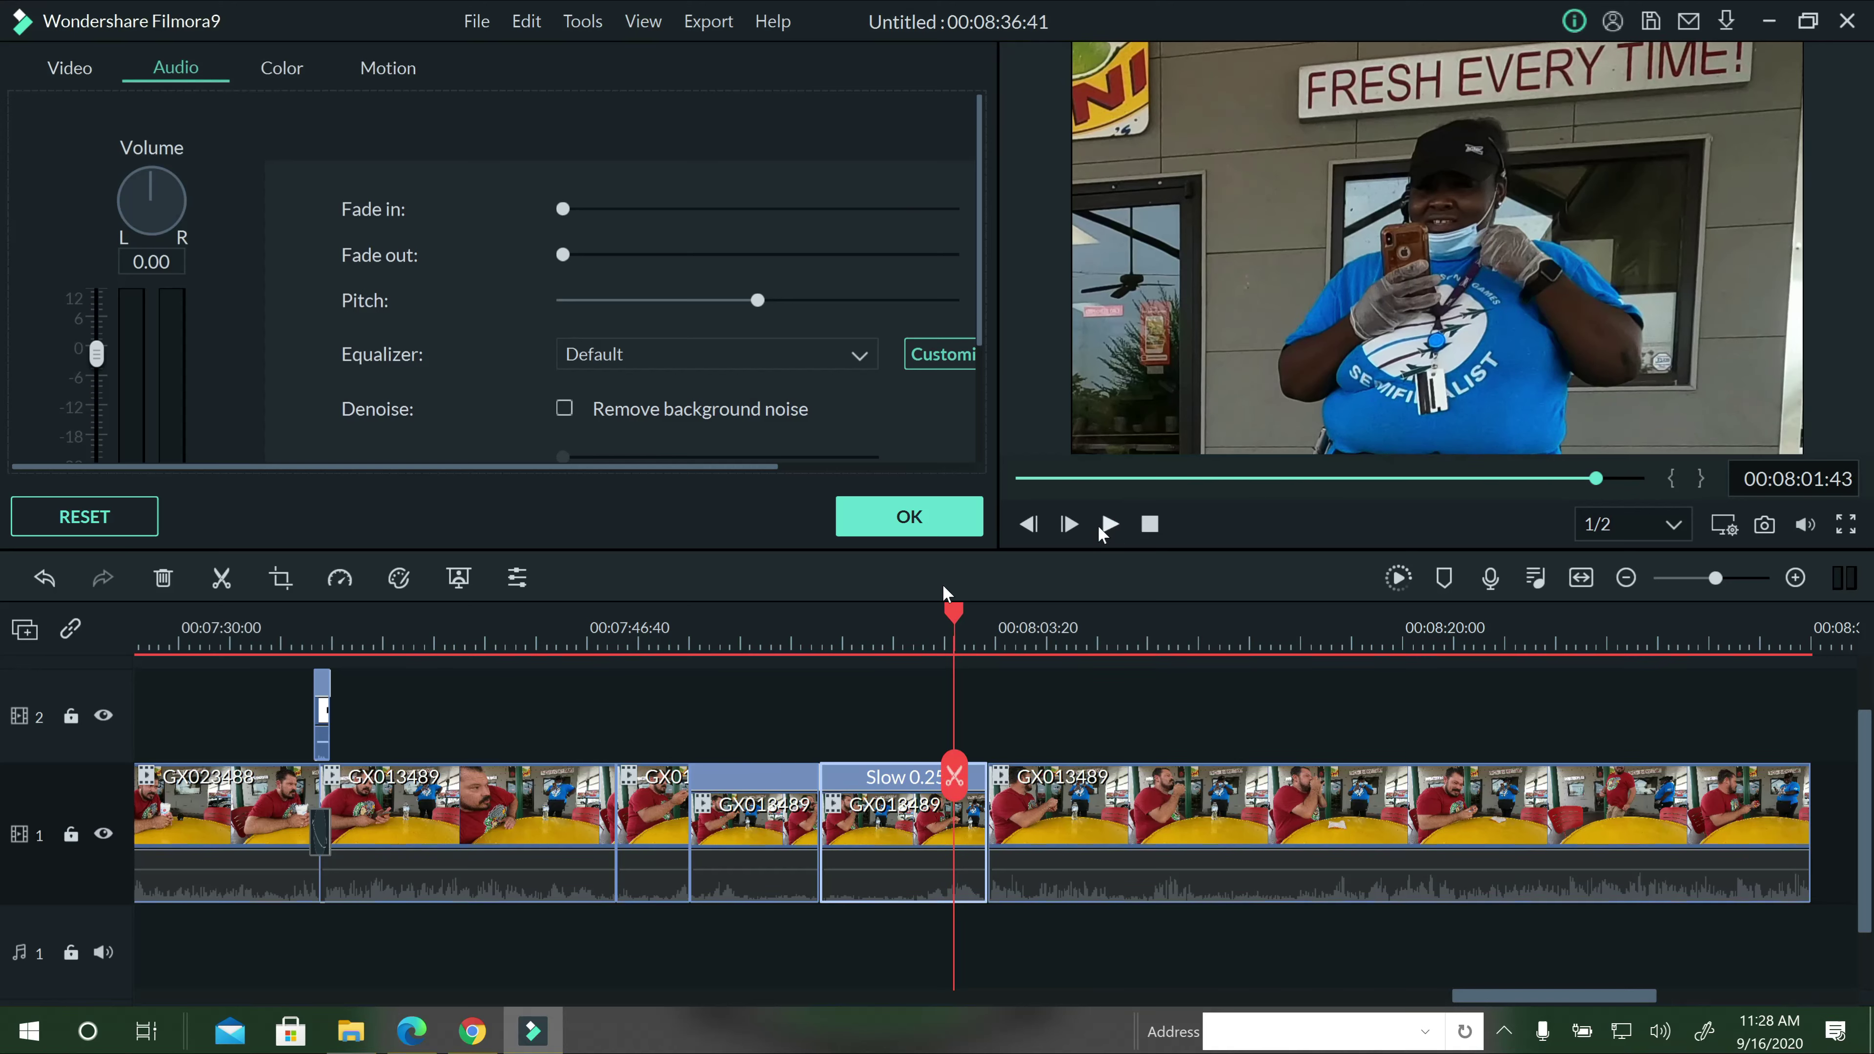
Place the Cartoon Sound Effects - Bloop clip on video track 2, starting at 00:07:50:48.
click(688, 627)
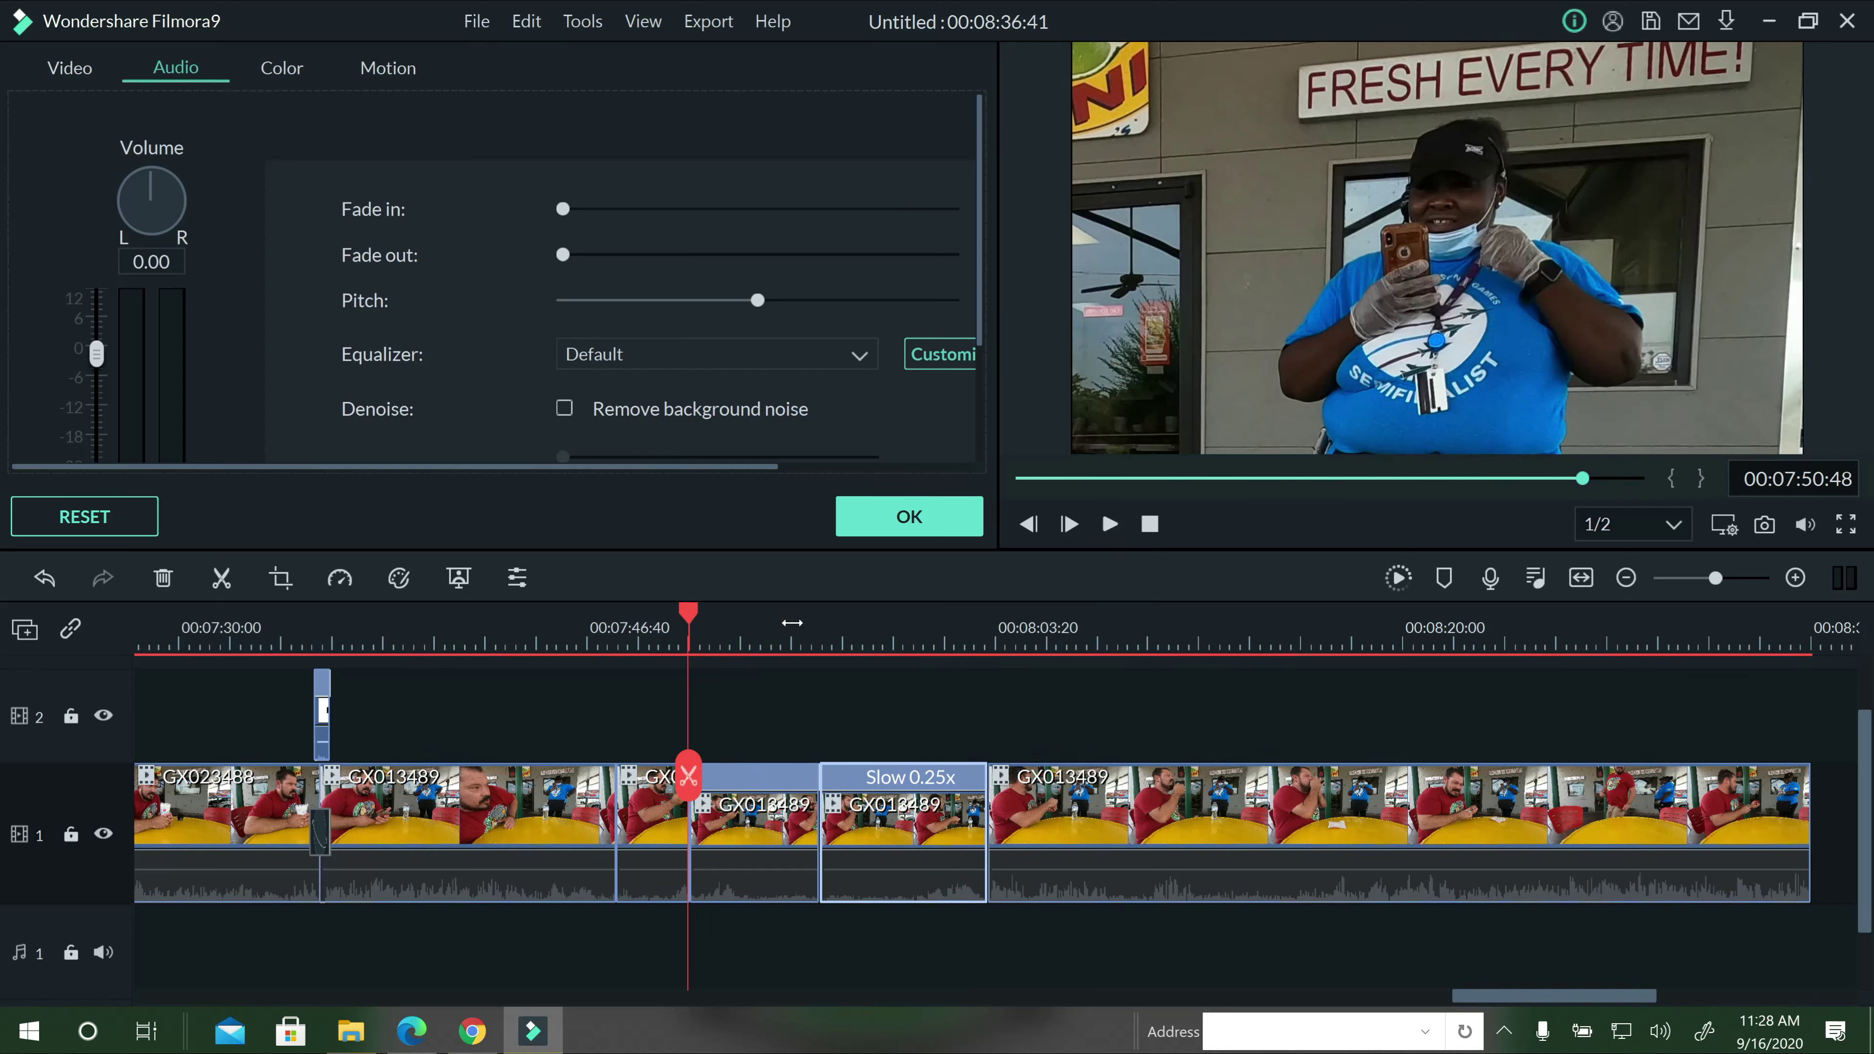
click(910, 516)
scroll(728, 418, down, 5)
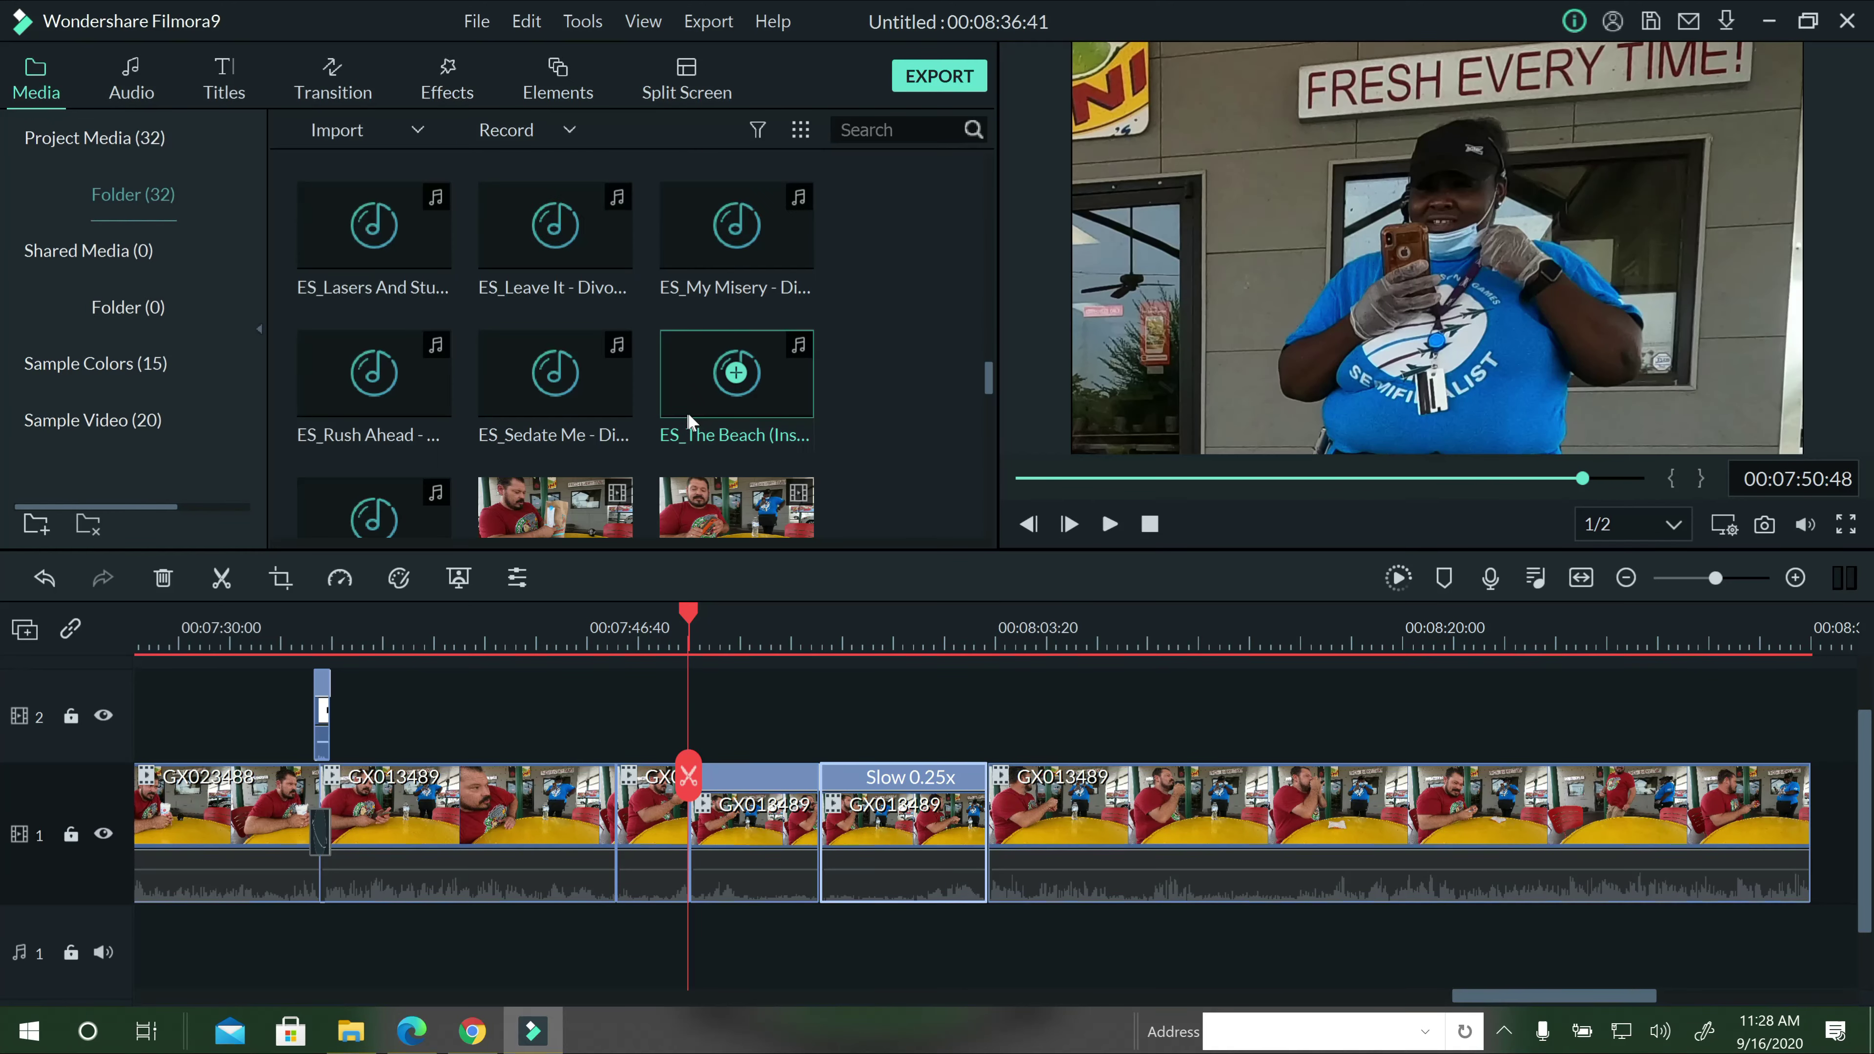
scroll(696, 417, up, 2)
scroll(695, 416, up, 3)
drag(712, 292, 709, 713)
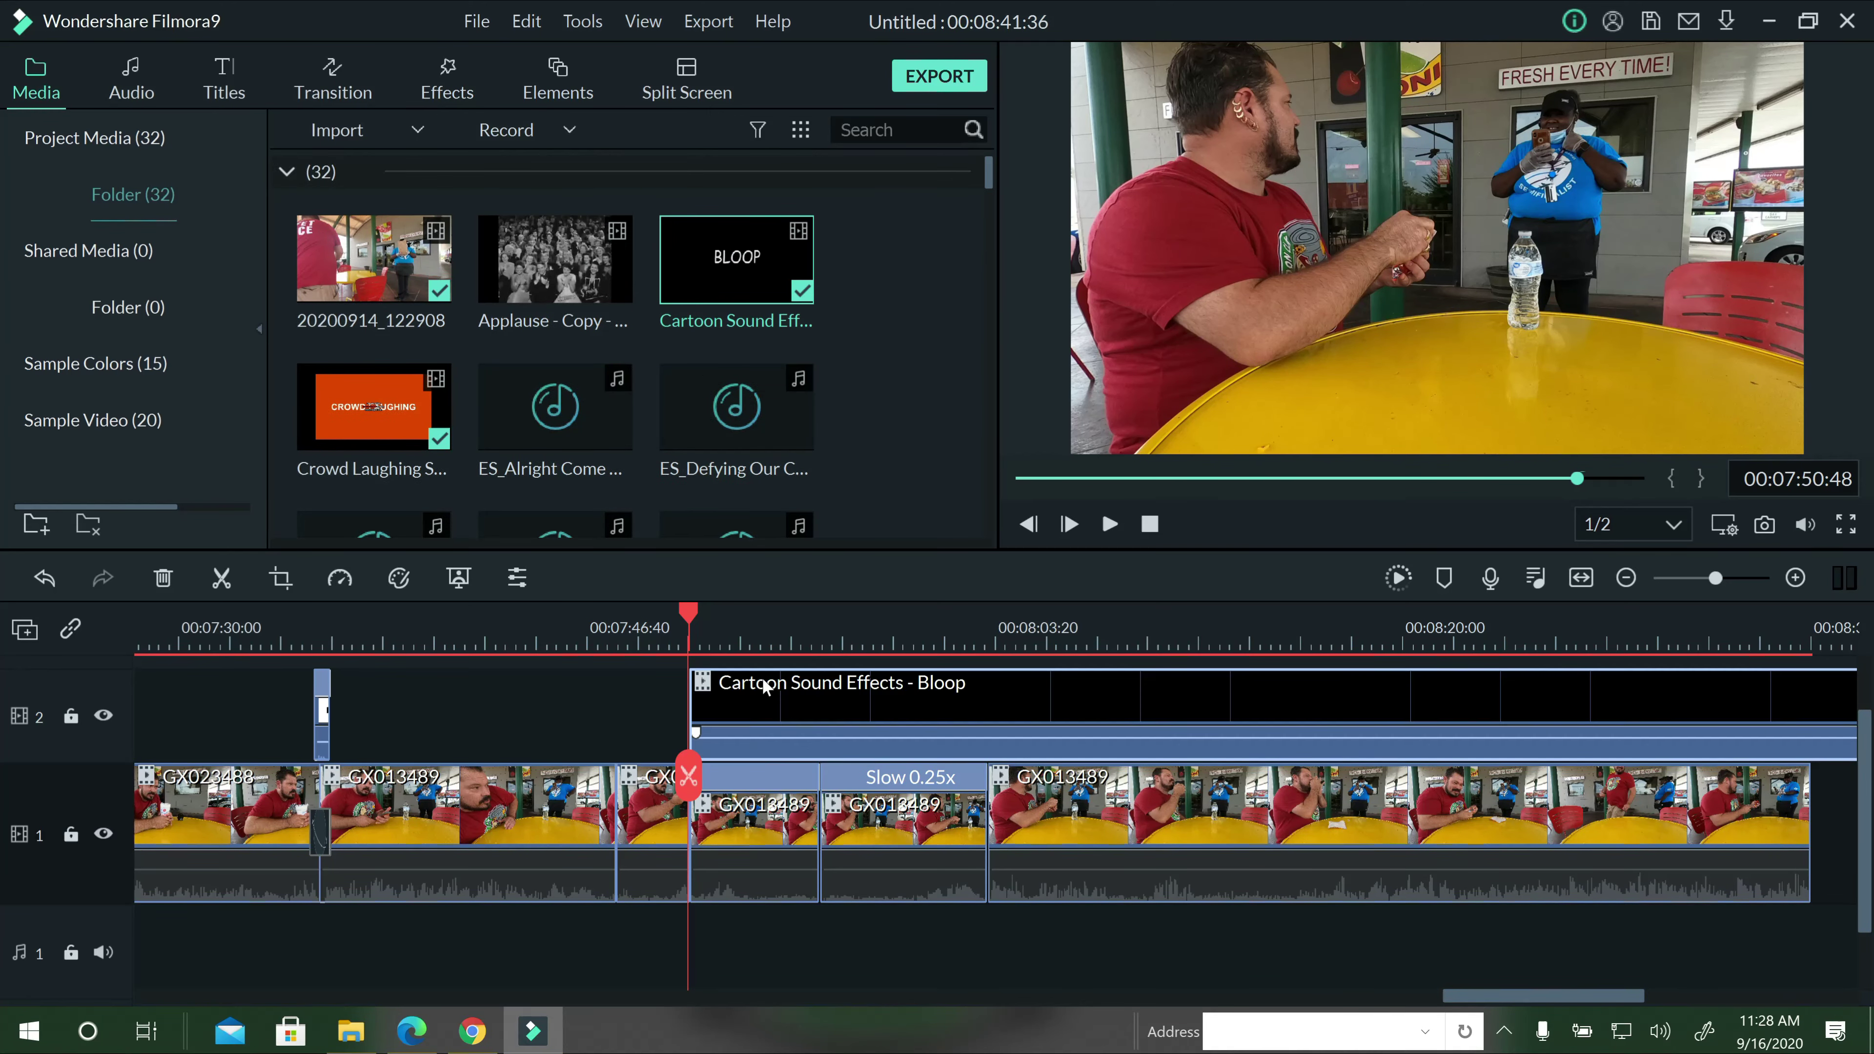
Cut the Bloop clip at 00:07:52:58 and 00:07:53:06 and delete the parts before and after that short piece.
click(757, 635)
scroll(746, 633, up, 2)
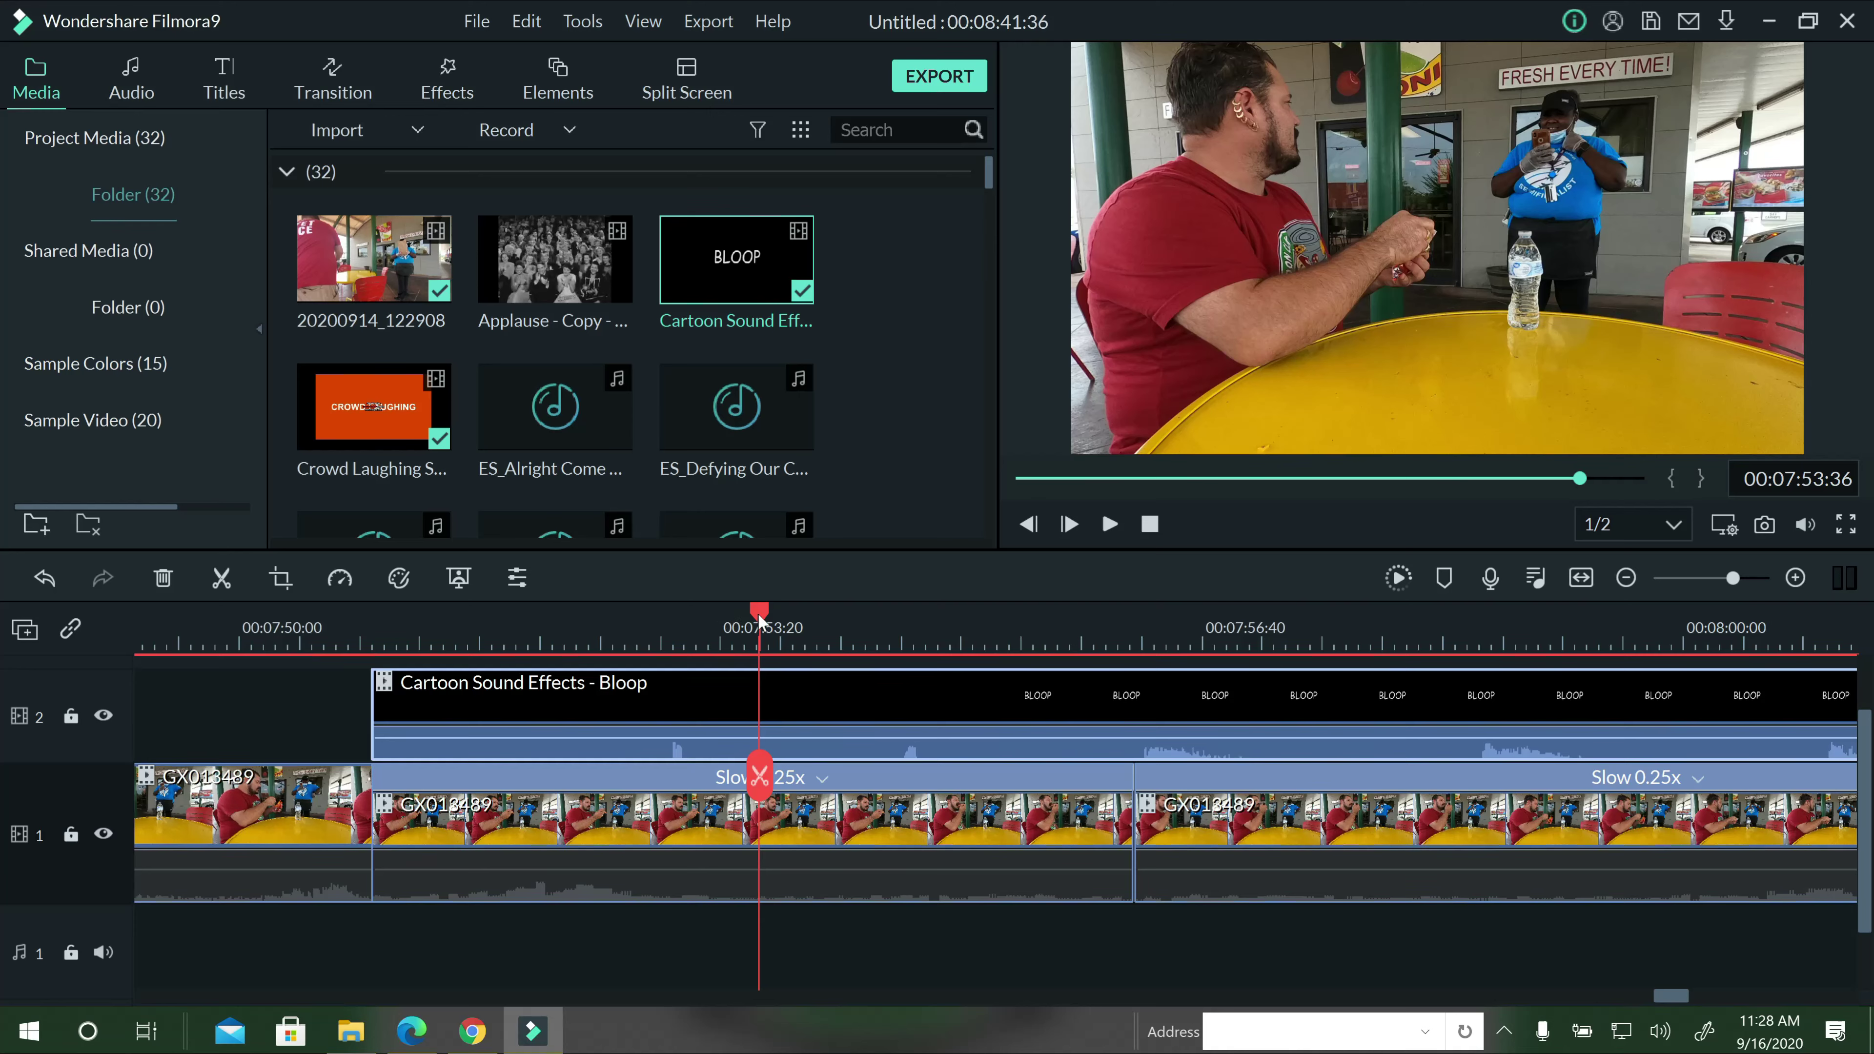
drag(760, 620, 668, 628)
click(688, 775)
click(668, 775)
click(536, 670)
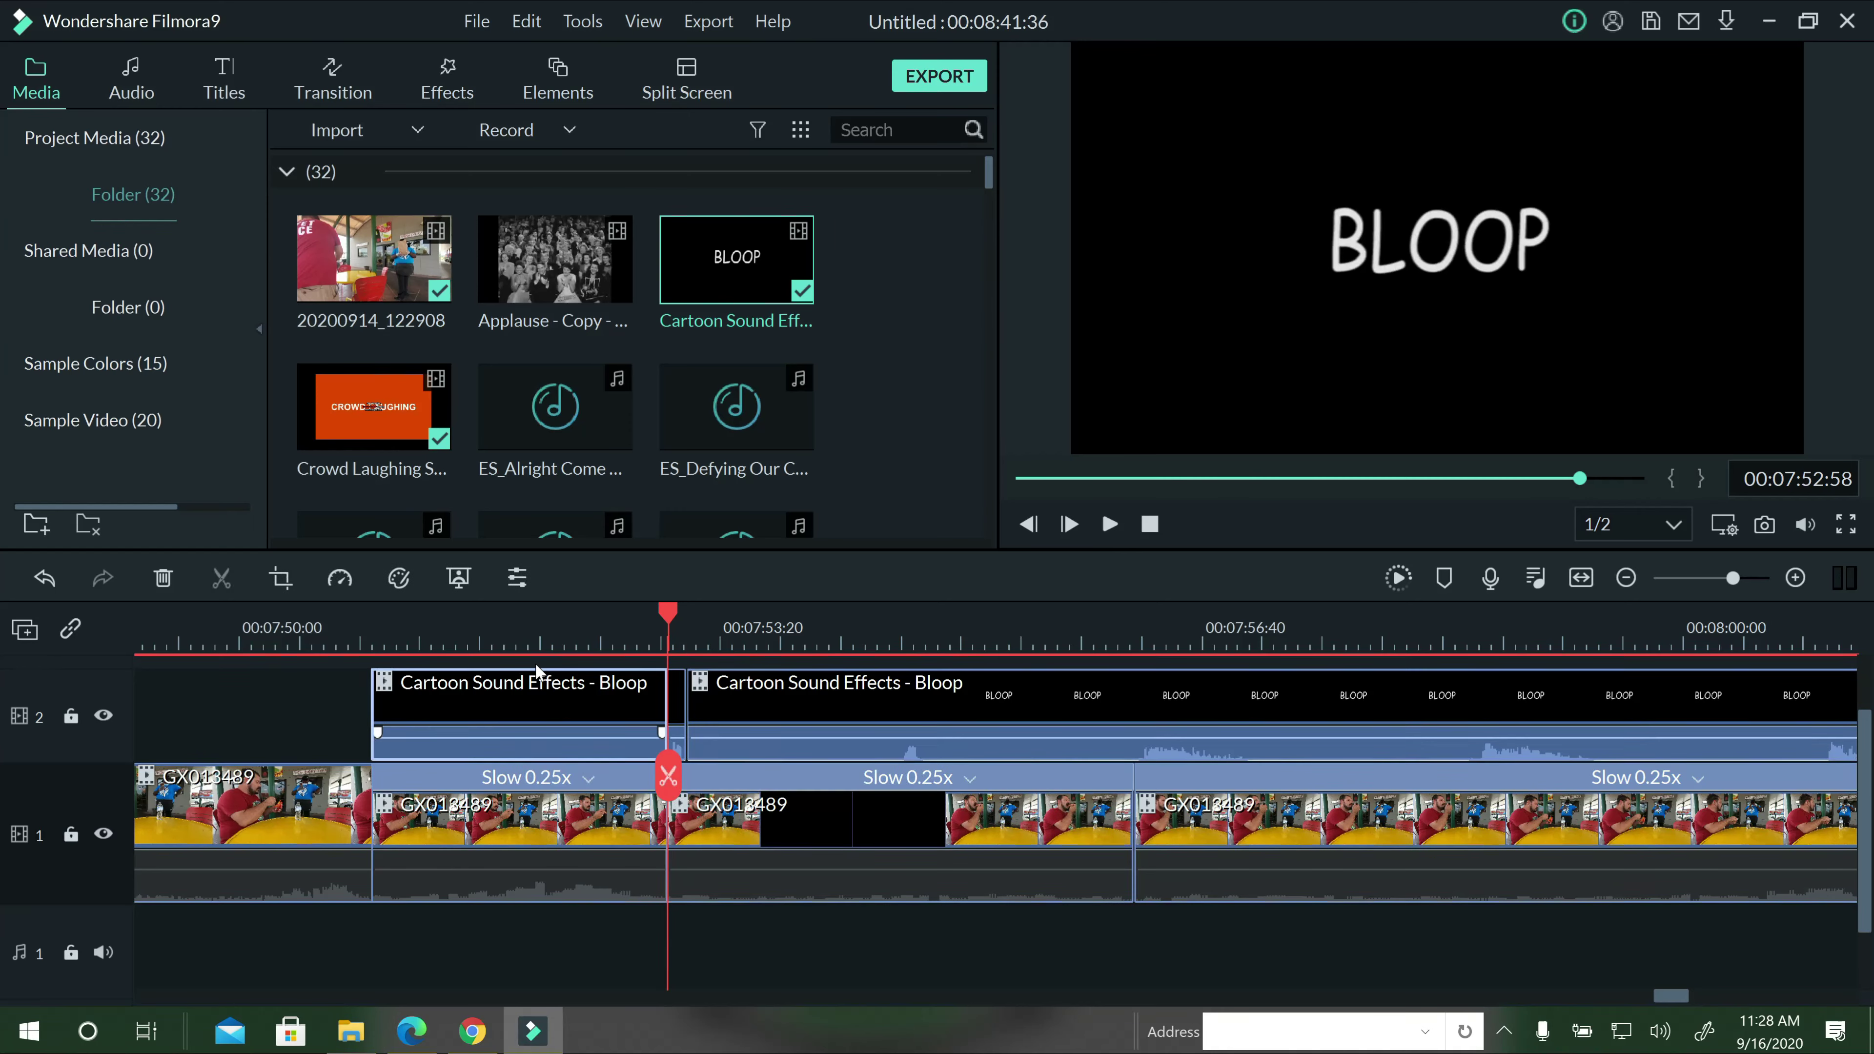
click(164, 578)
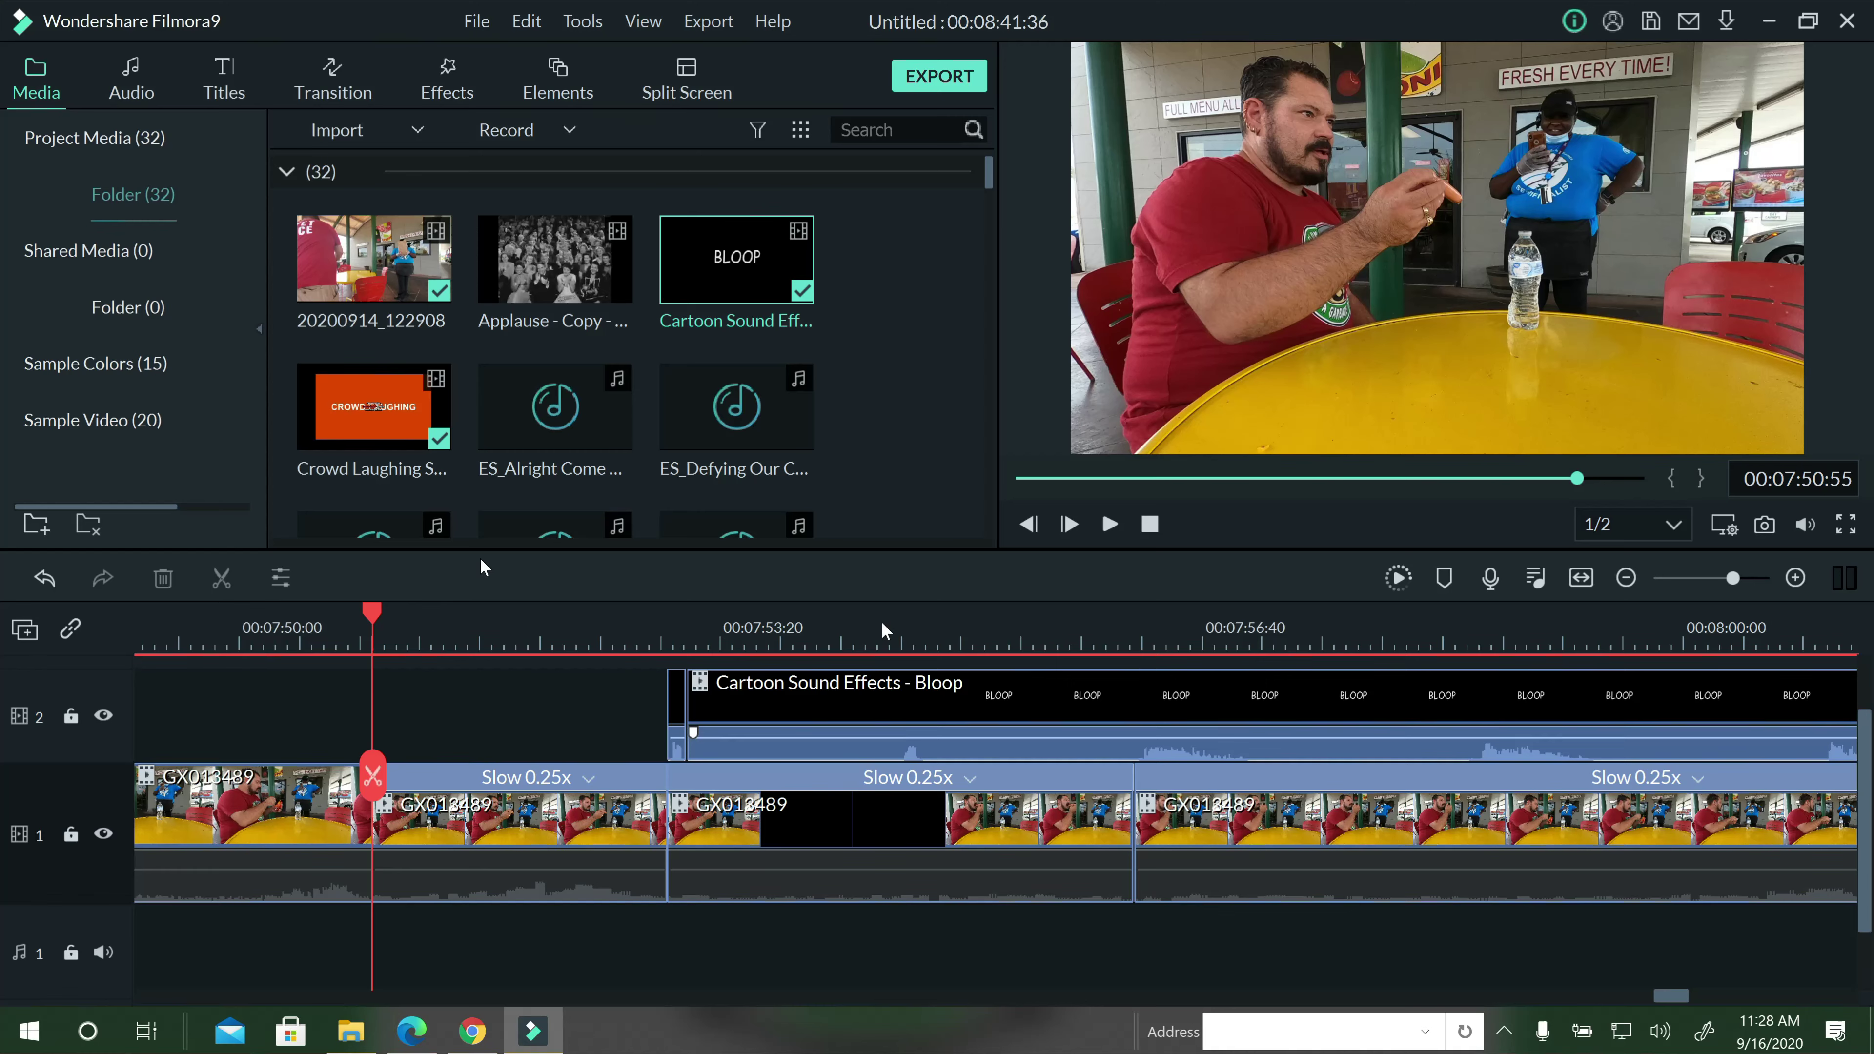
click(885, 701)
click(164, 577)
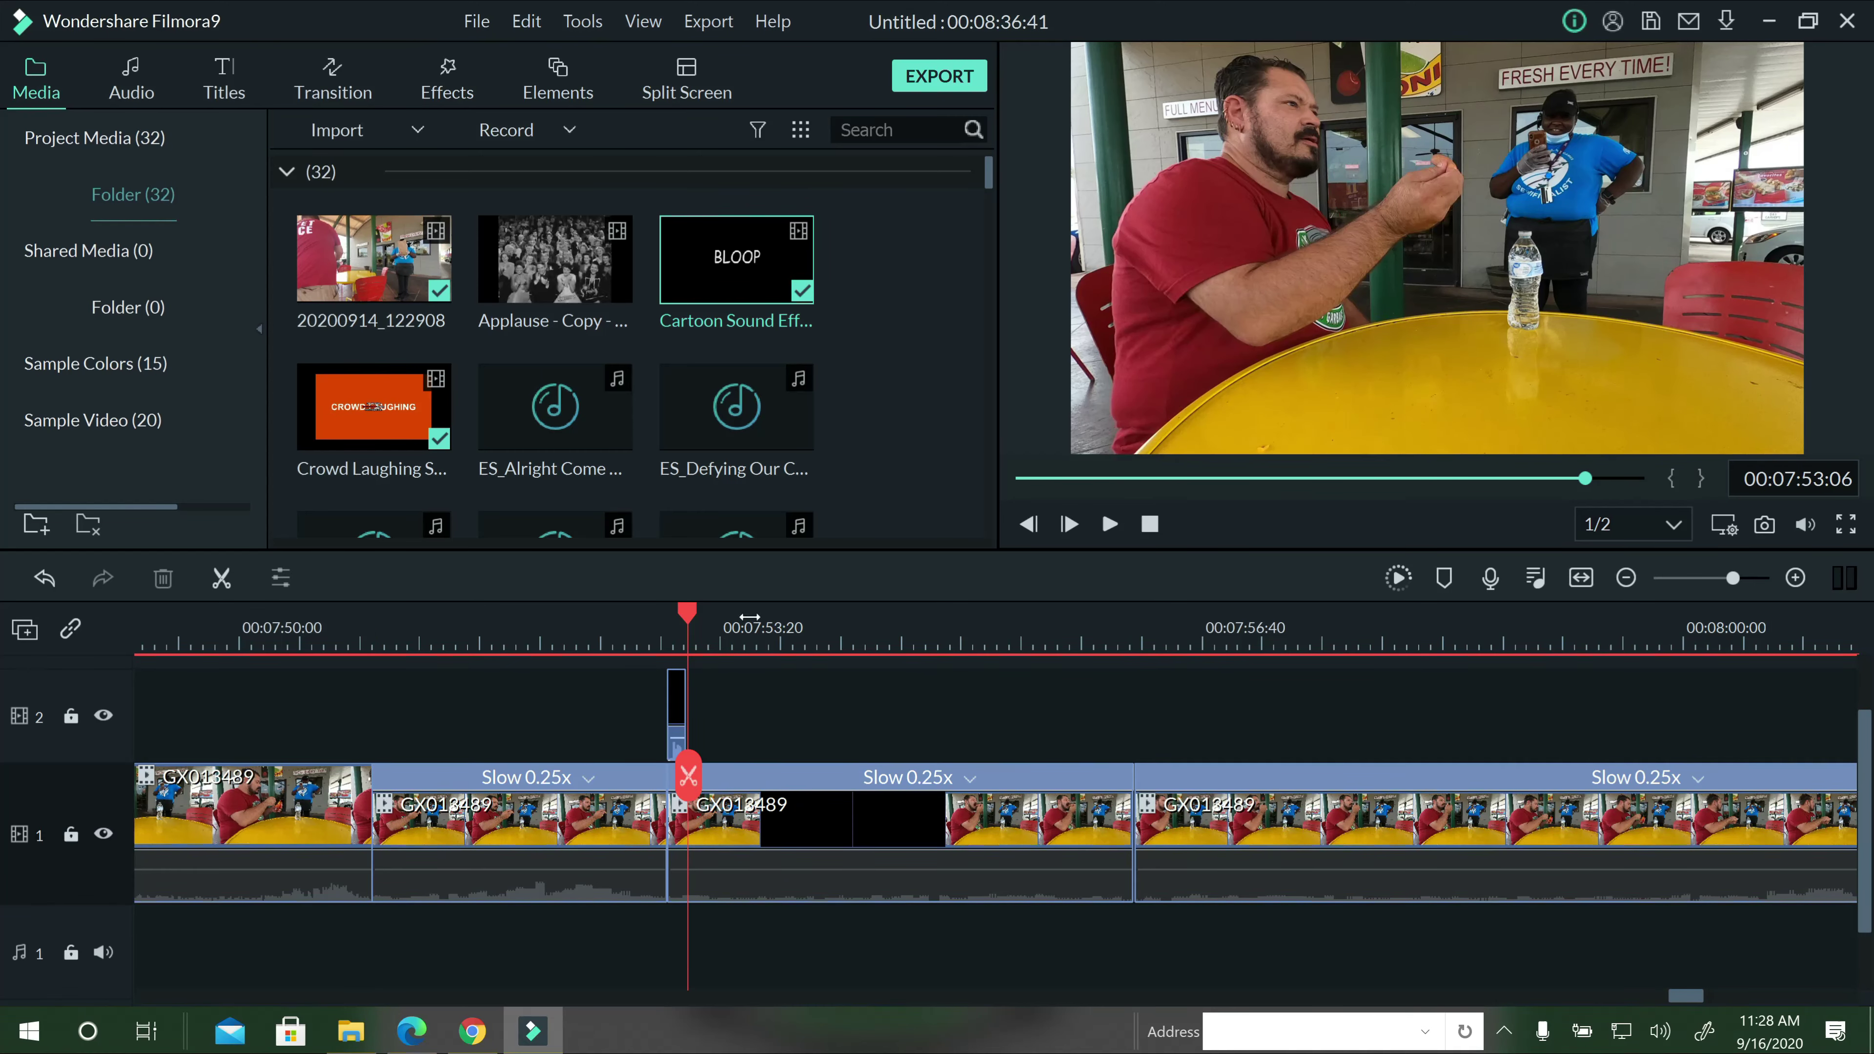
Move the short bloop piece on track 2 to 00:07:55:28 and lower its volume to about -10.
drag(688, 775, 1029, 775)
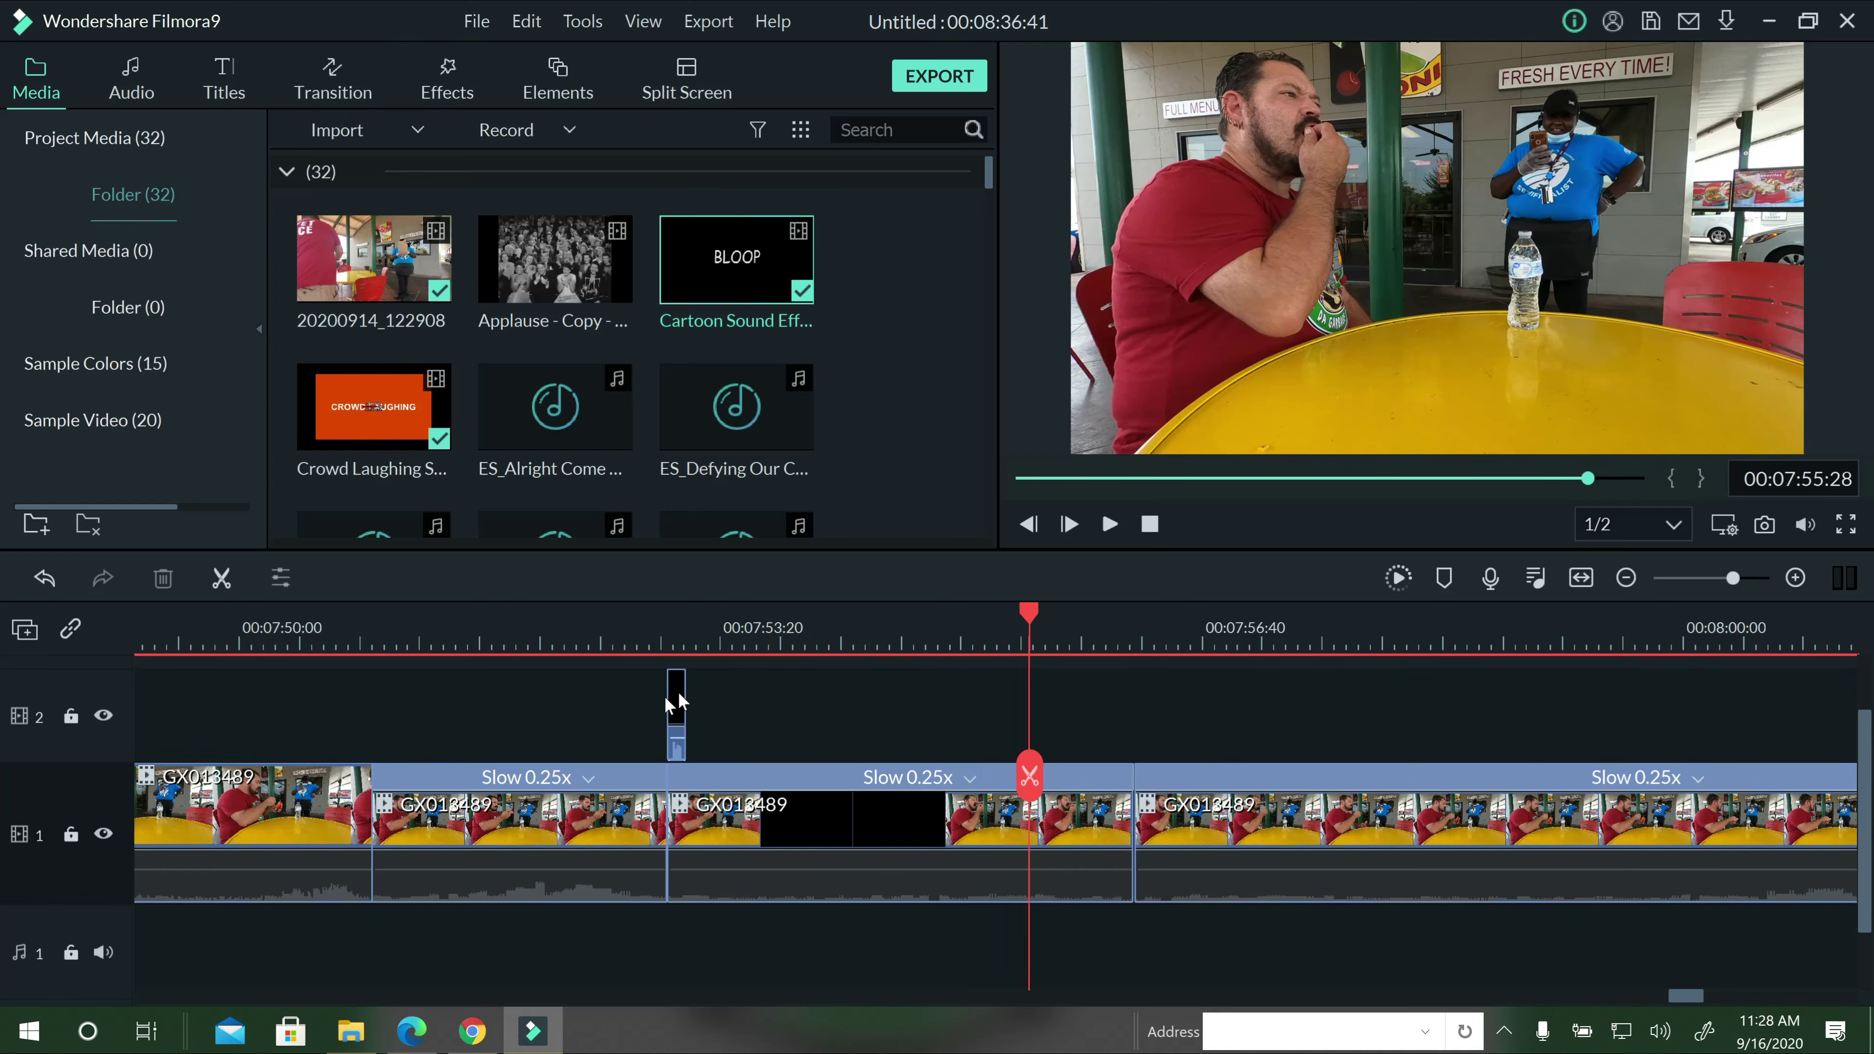
drag(683, 692, 1051, 729)
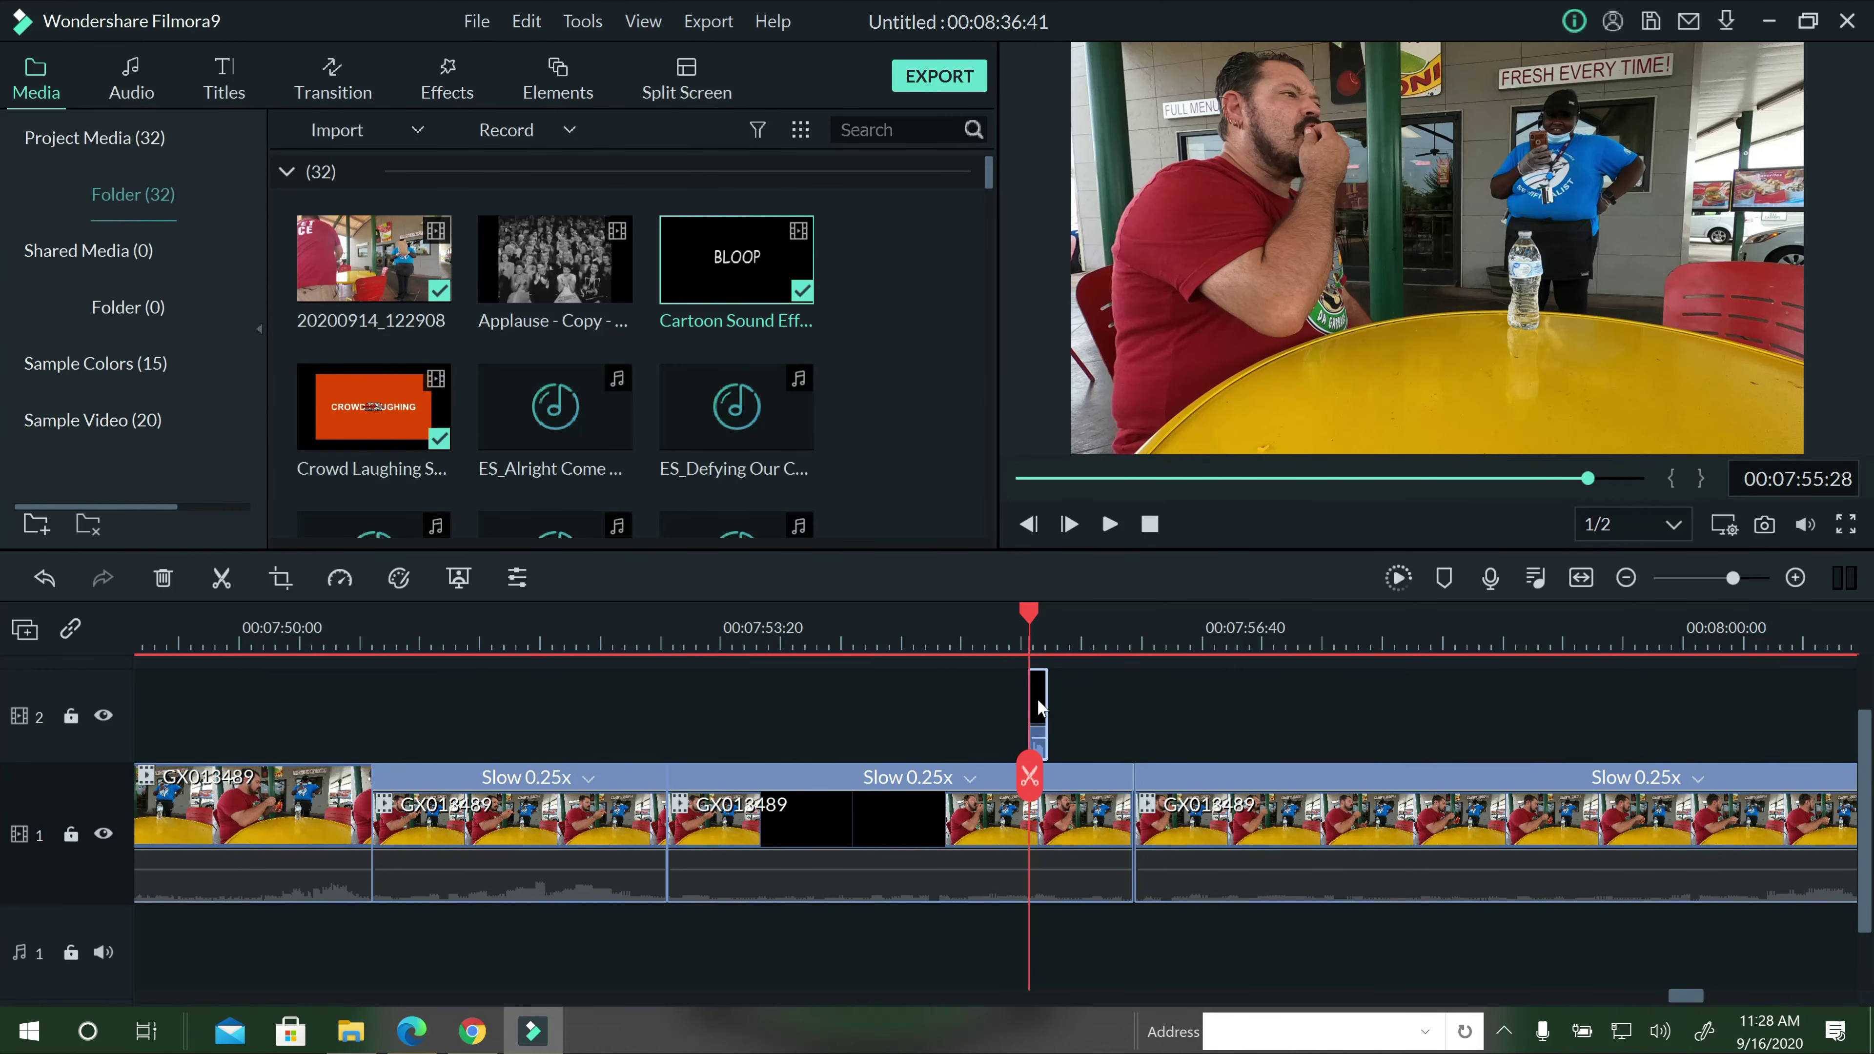
double_click(1037, 699)
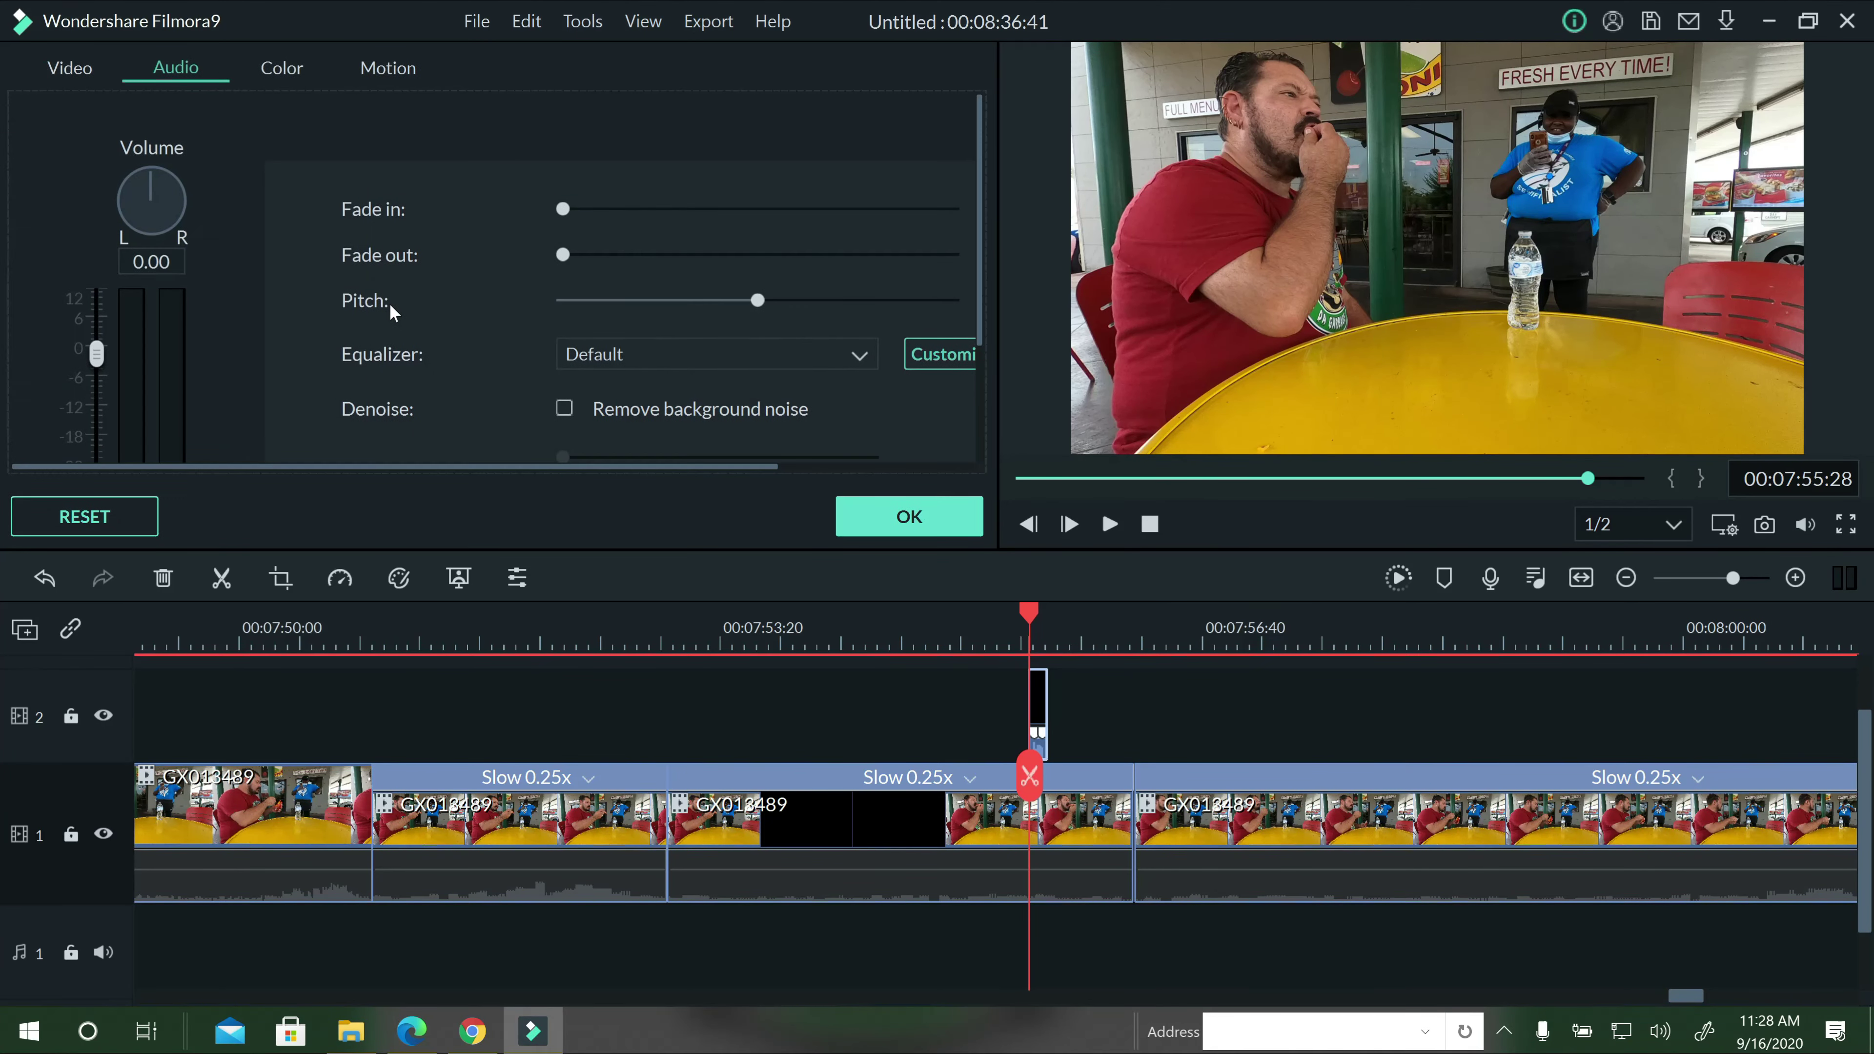
click(96, 400)
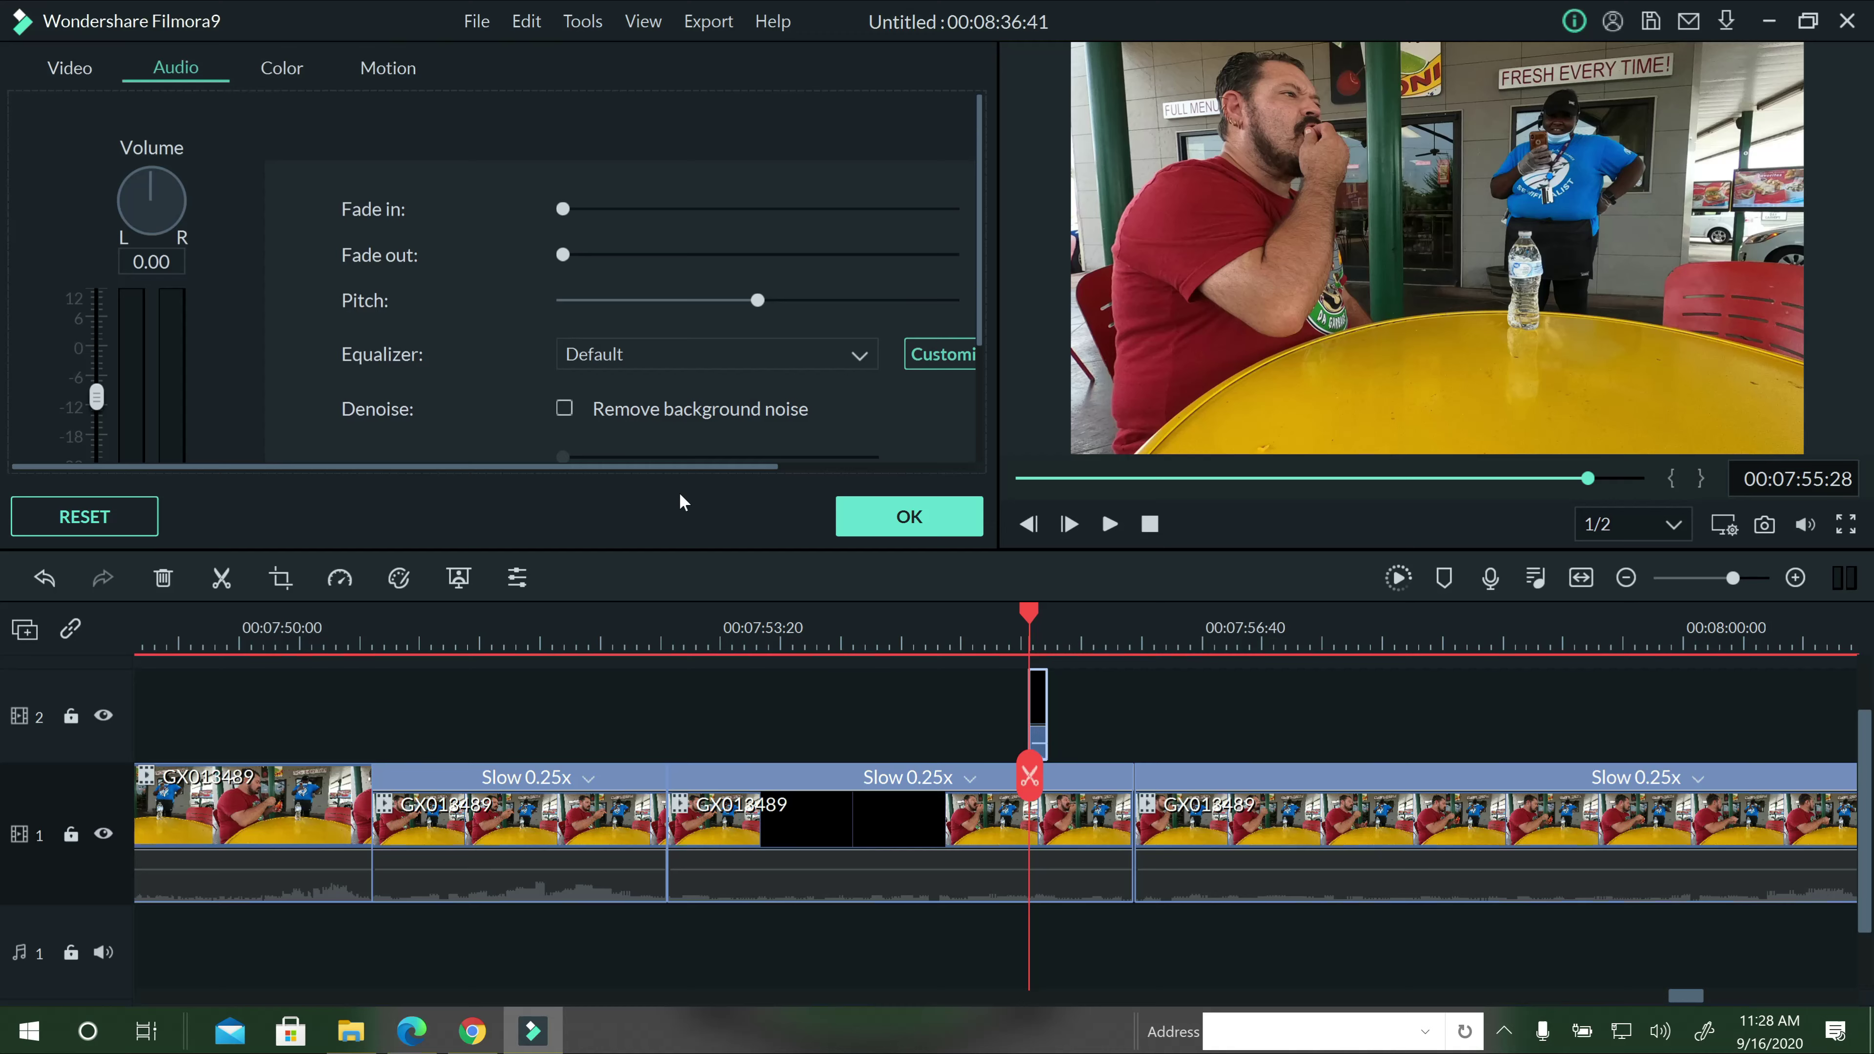
click(945, 526)
Play back the timeline from 00:07:54:00 past the bloop to check its timing and loudness.
click(1029, 526)
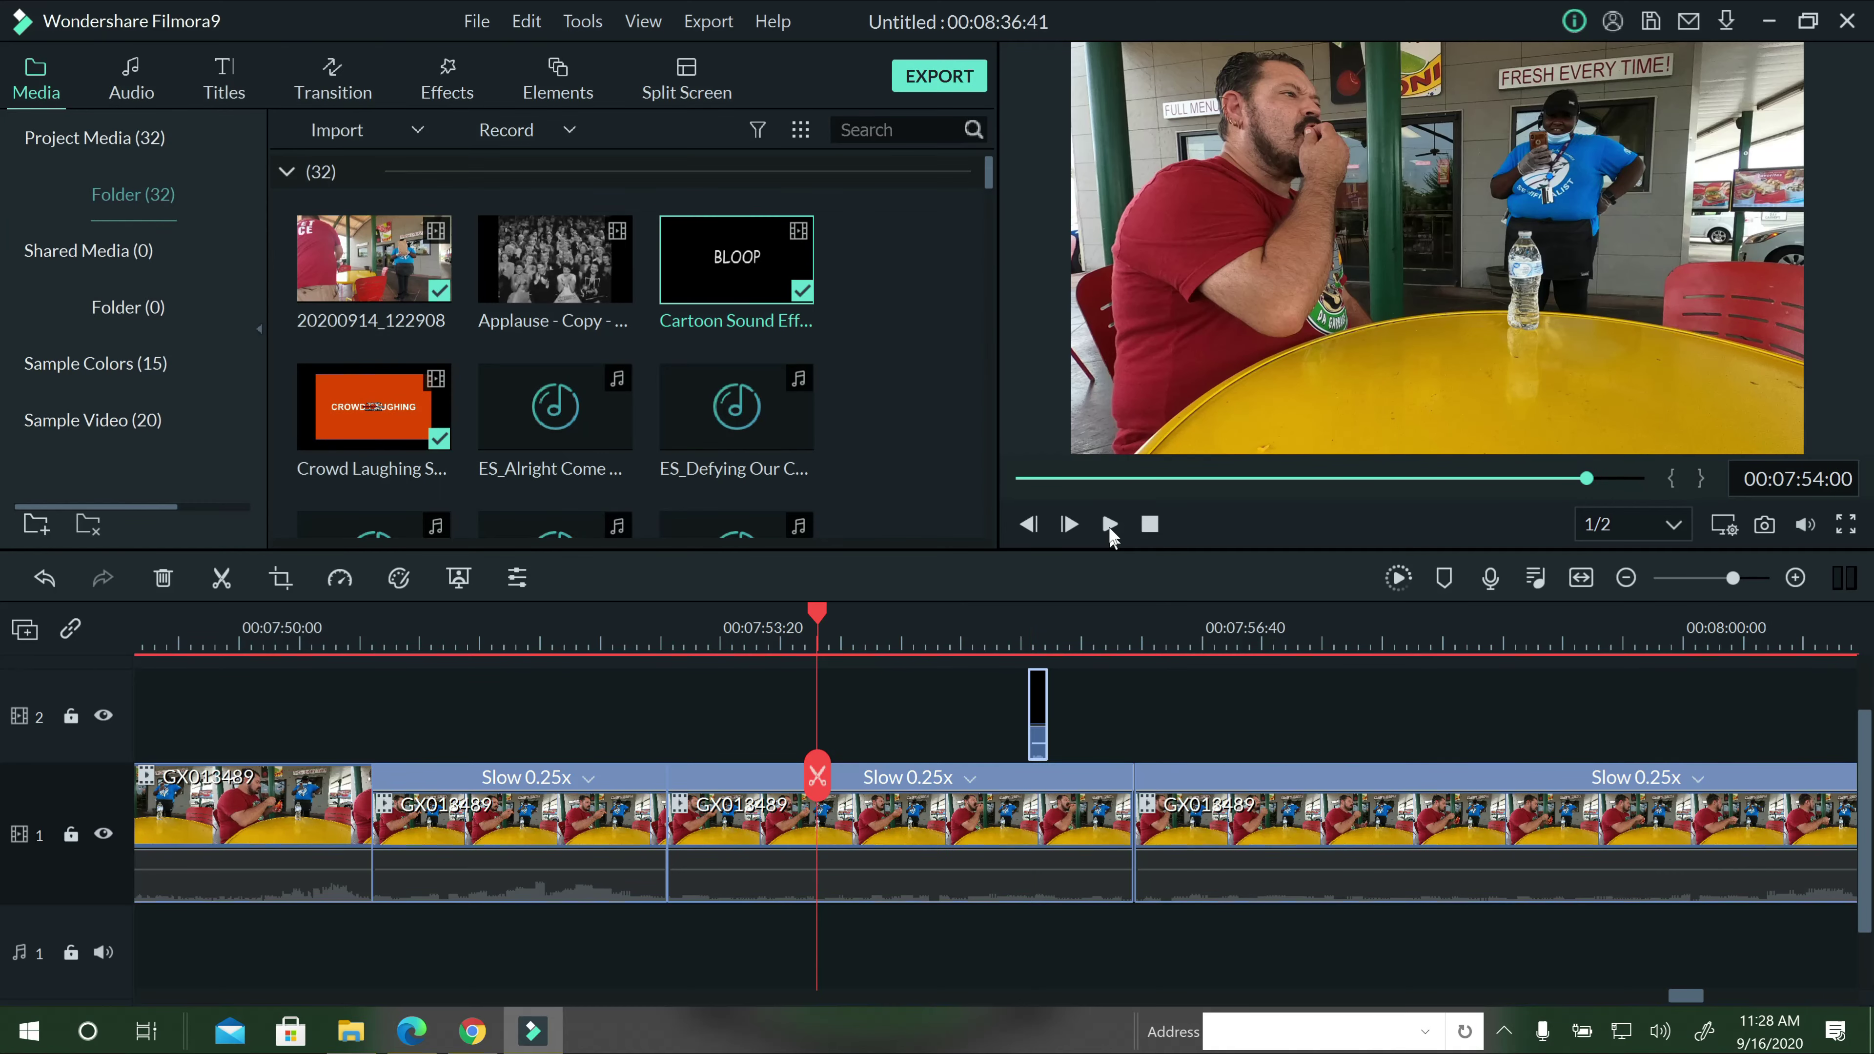
click(1109, 524)
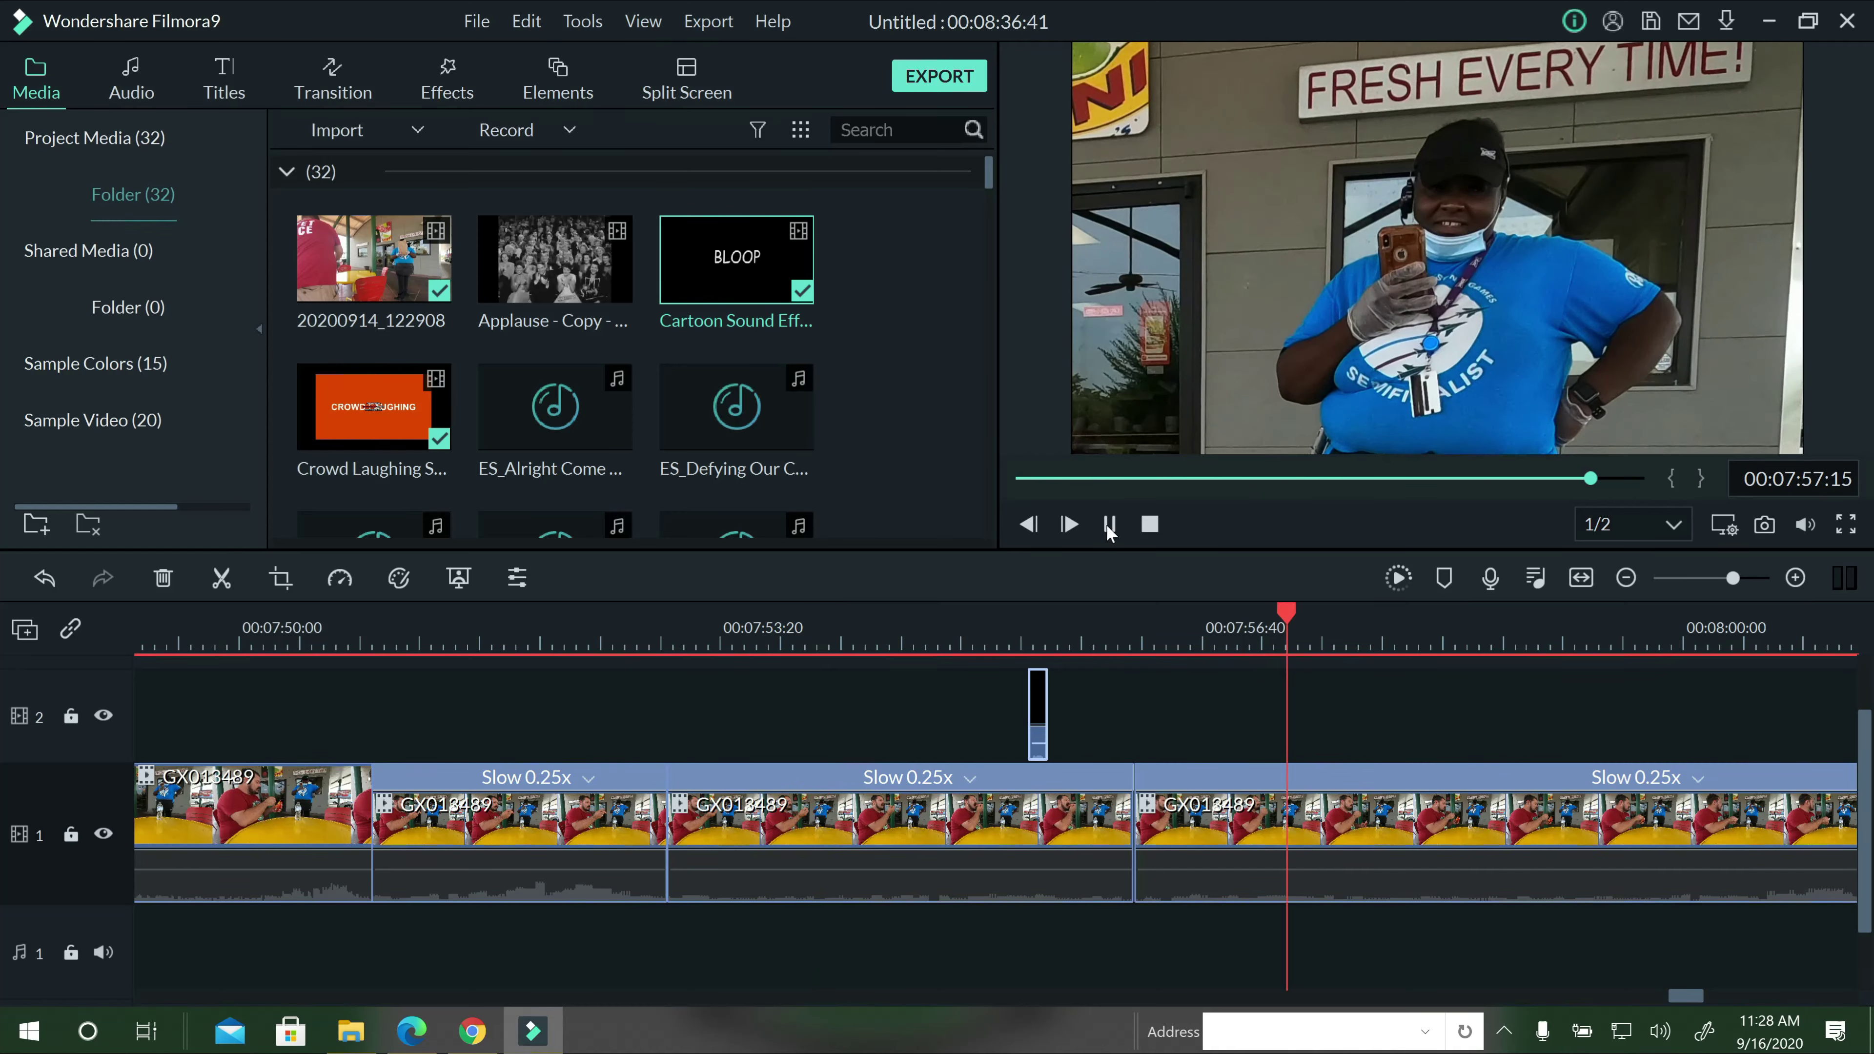
click(1070, 521)
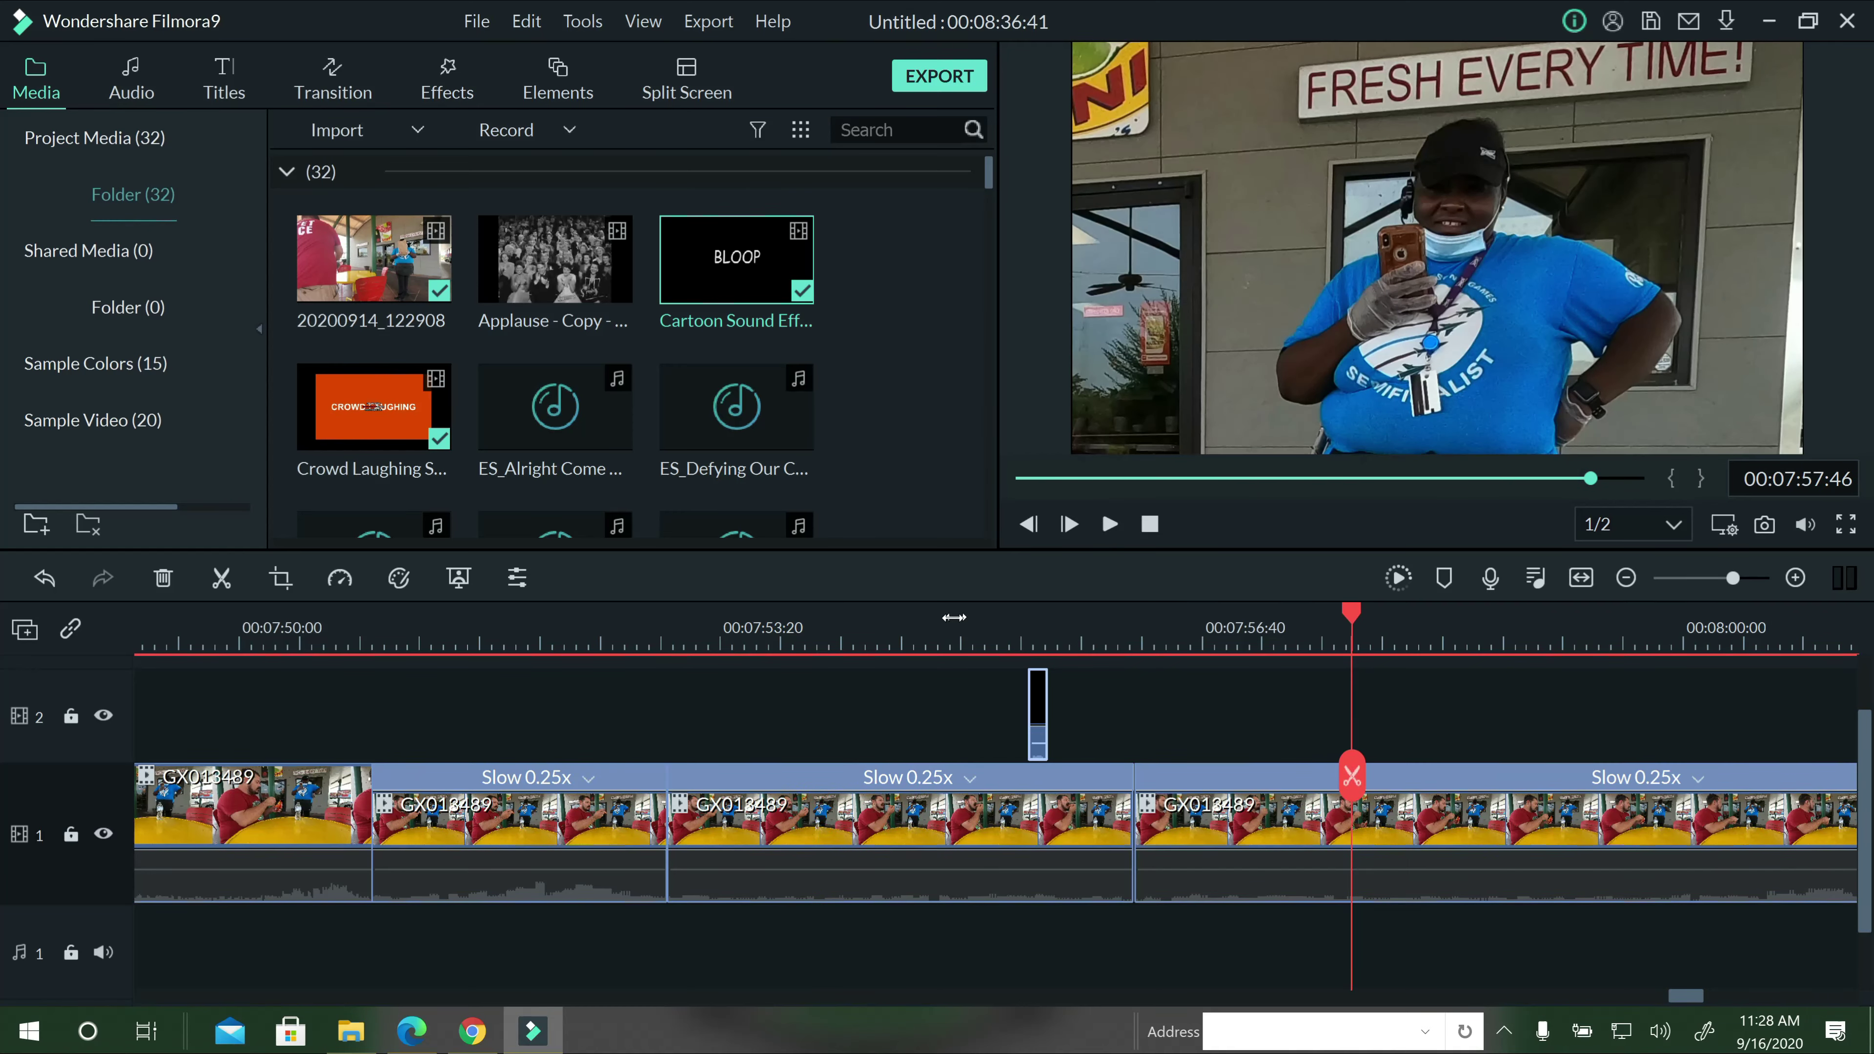
Append the S top 3X with YT and International clip after the last clip on track 1 and slightly lower its volume.
scroll(954, 617, down, 5)
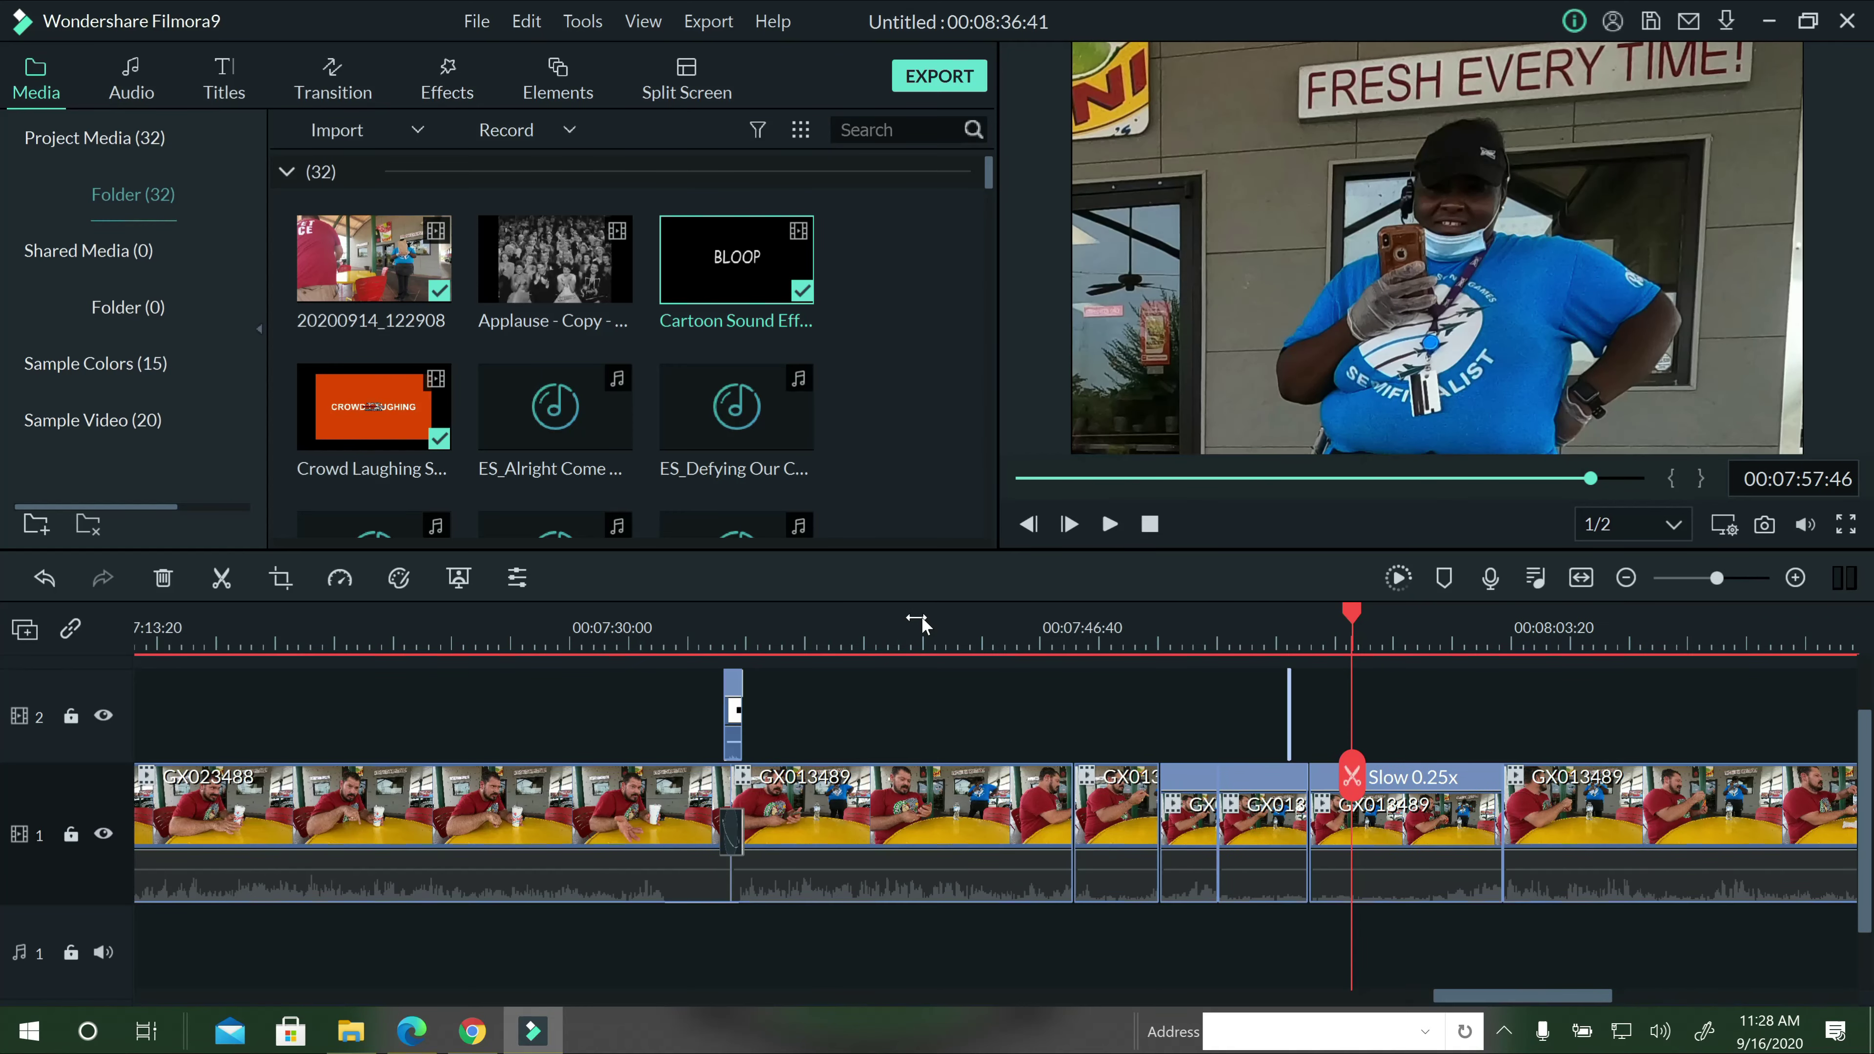
click(1615, 996)
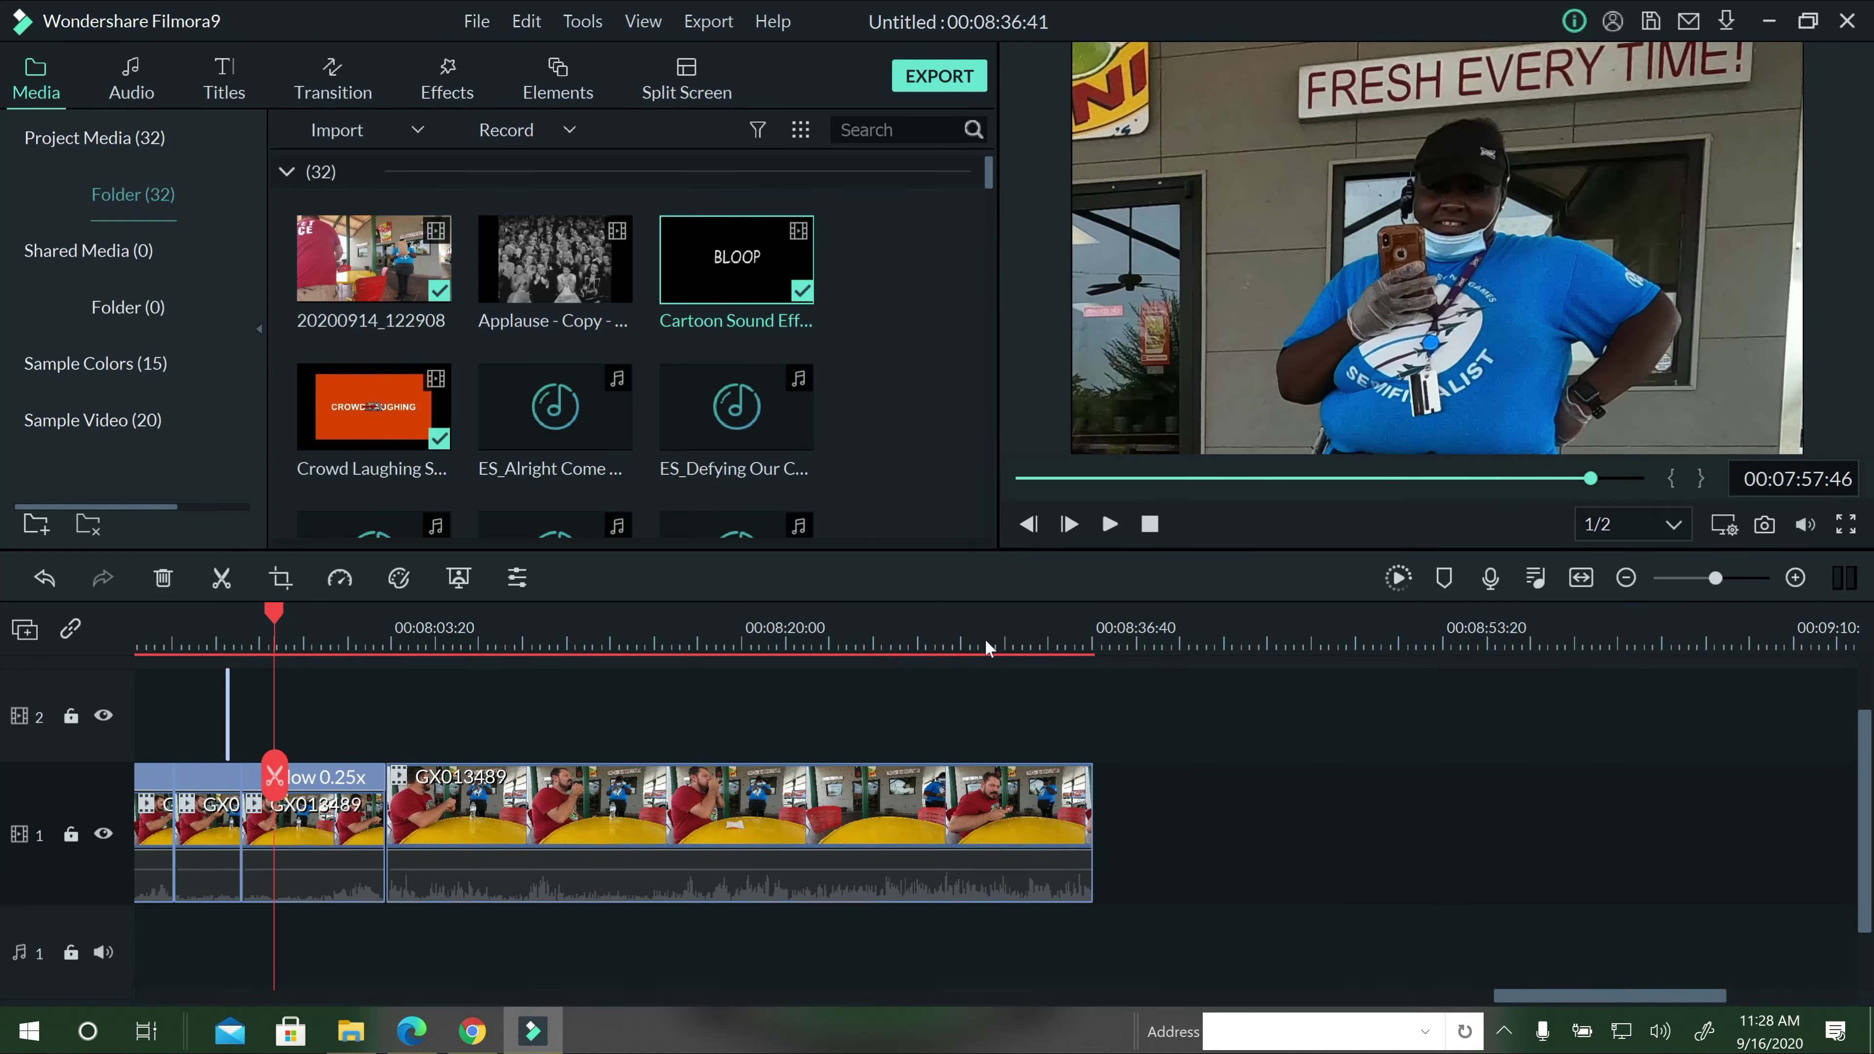
scroll(590, 376, down, 10)
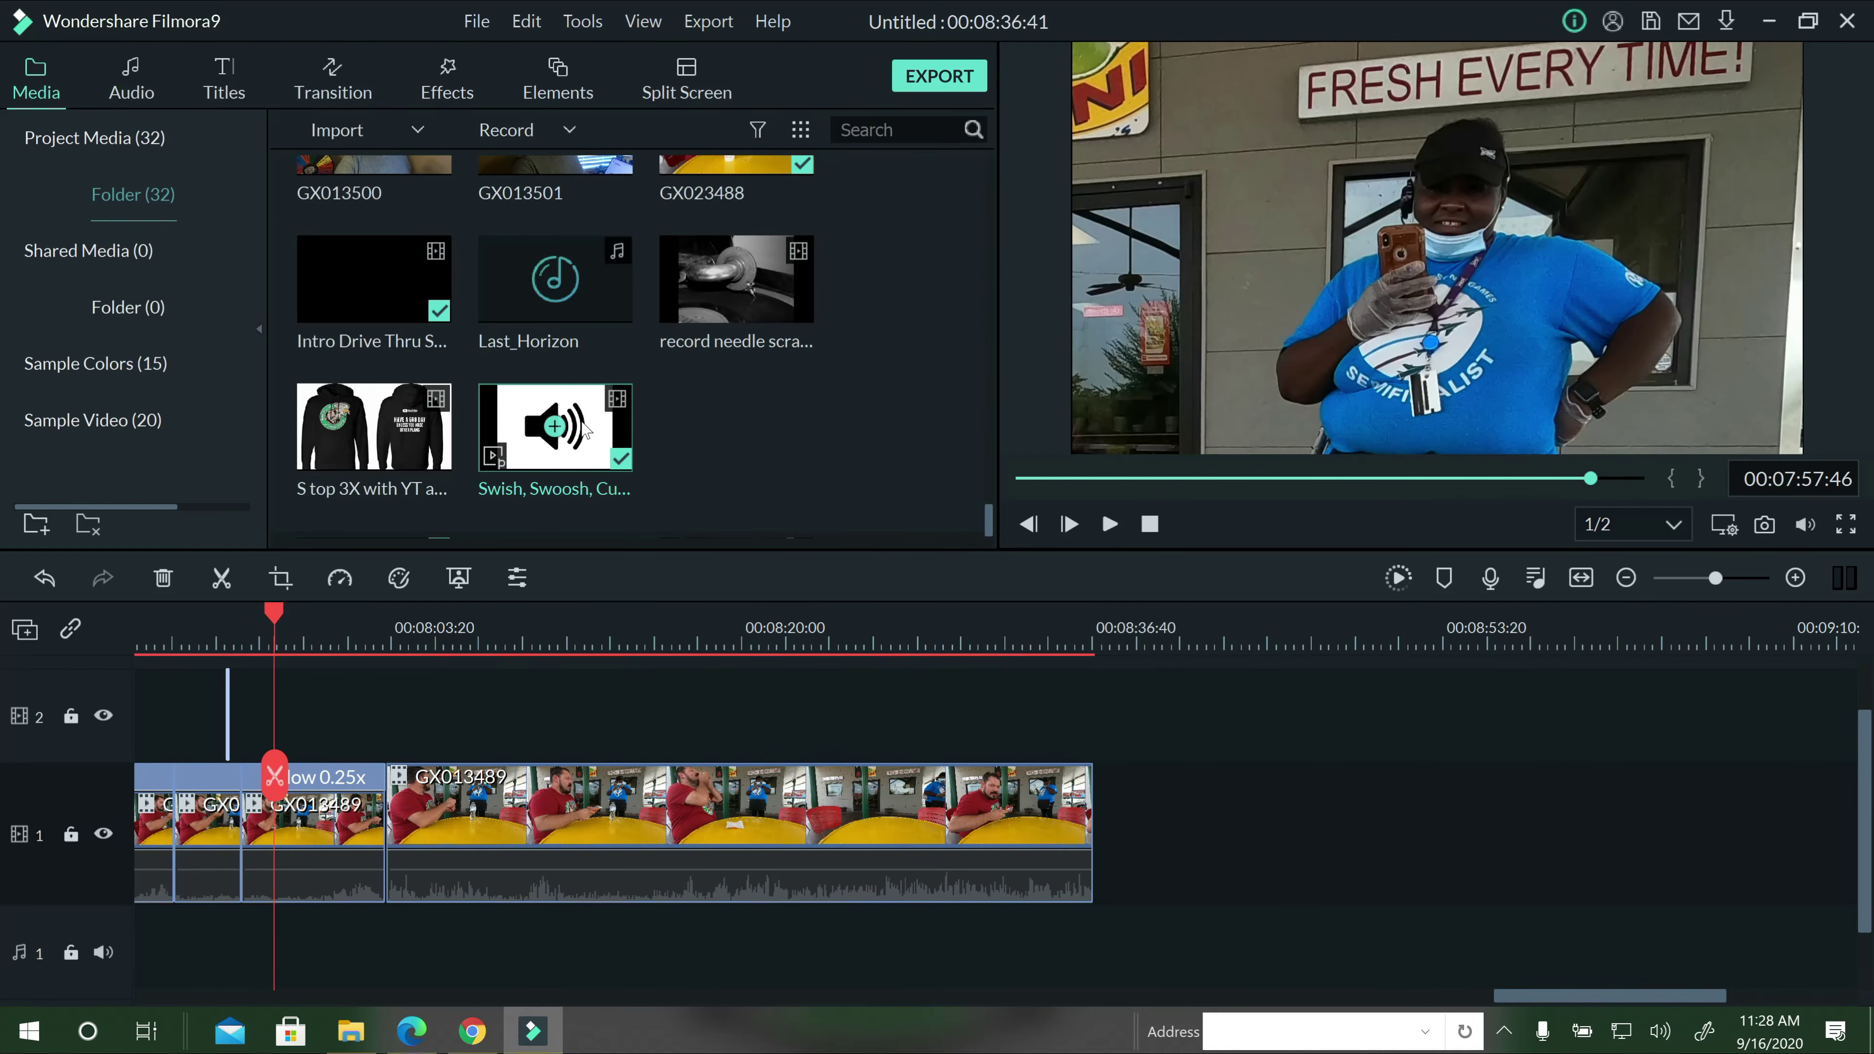
drag(428, 441, 1142, 837)
double_click(1149, 819)
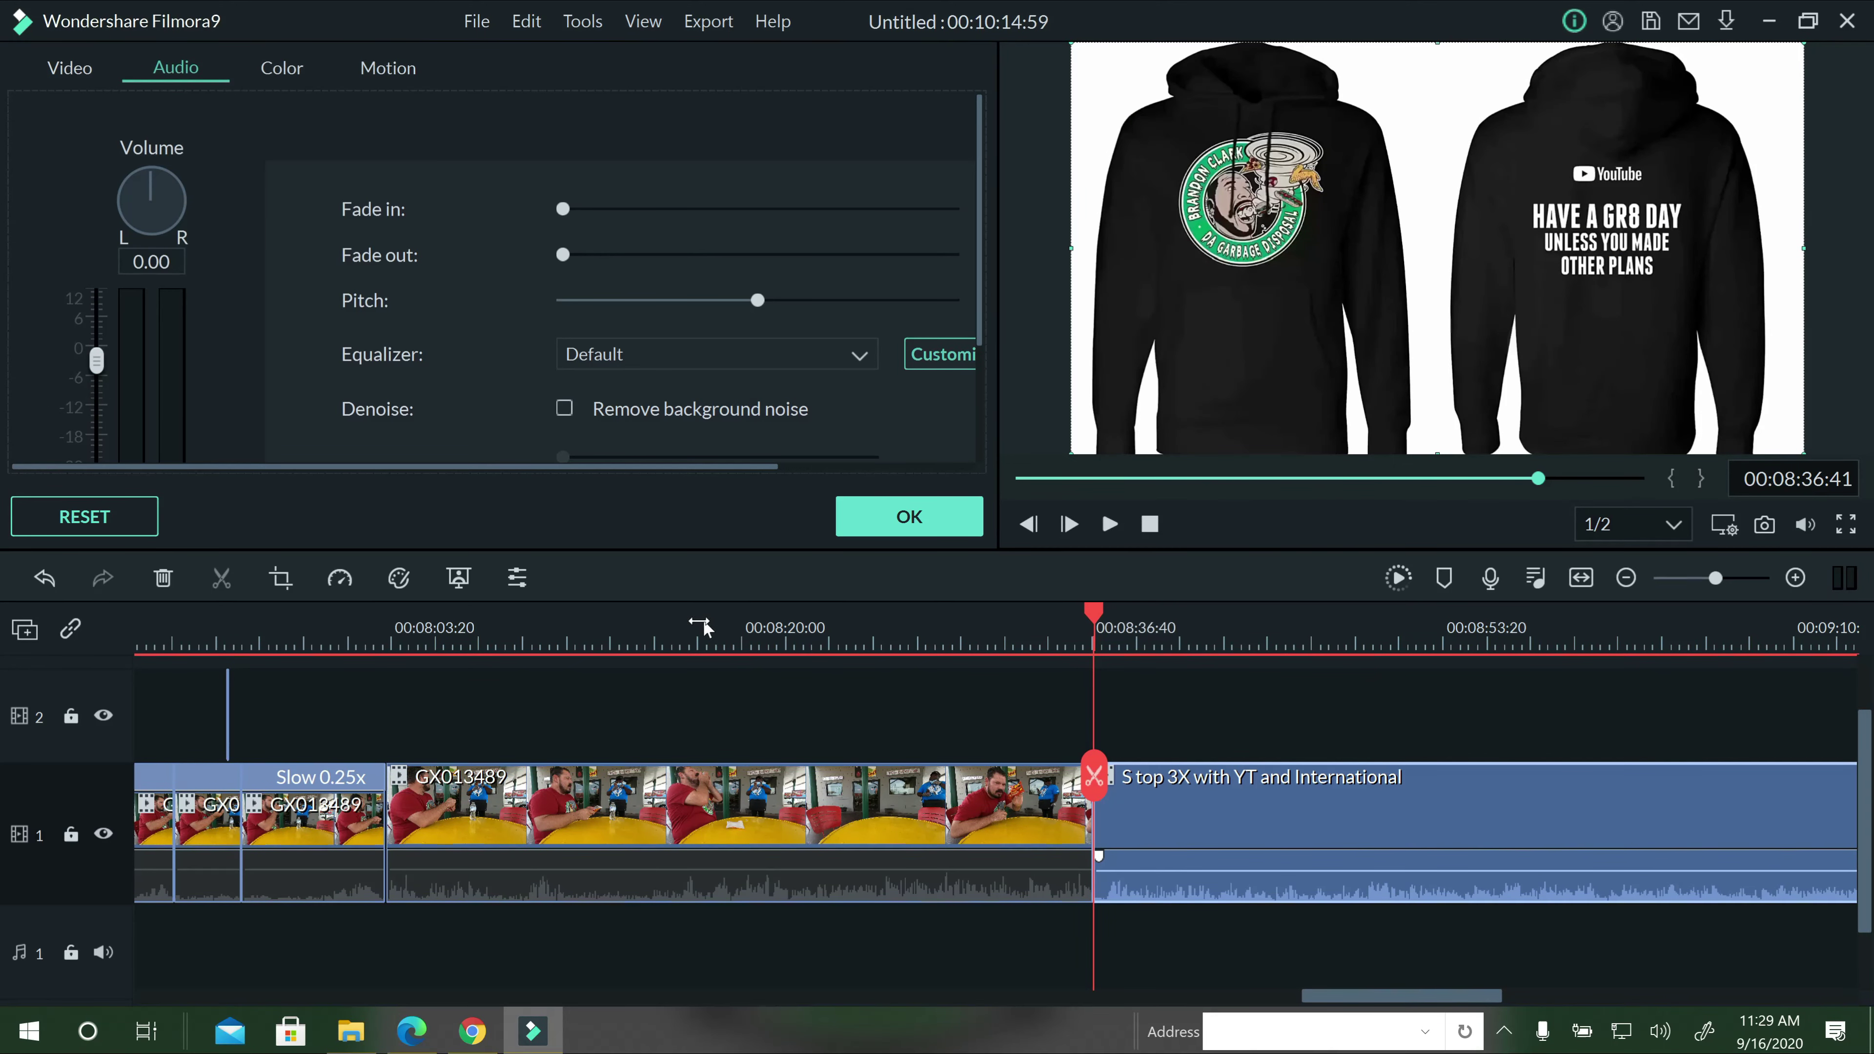
Review the footage at 00:08:16:46 and at 00:05:37:47 in the earlier GX023488 clip, closing the audio settings.
click(675, 627)
click(584, 773)
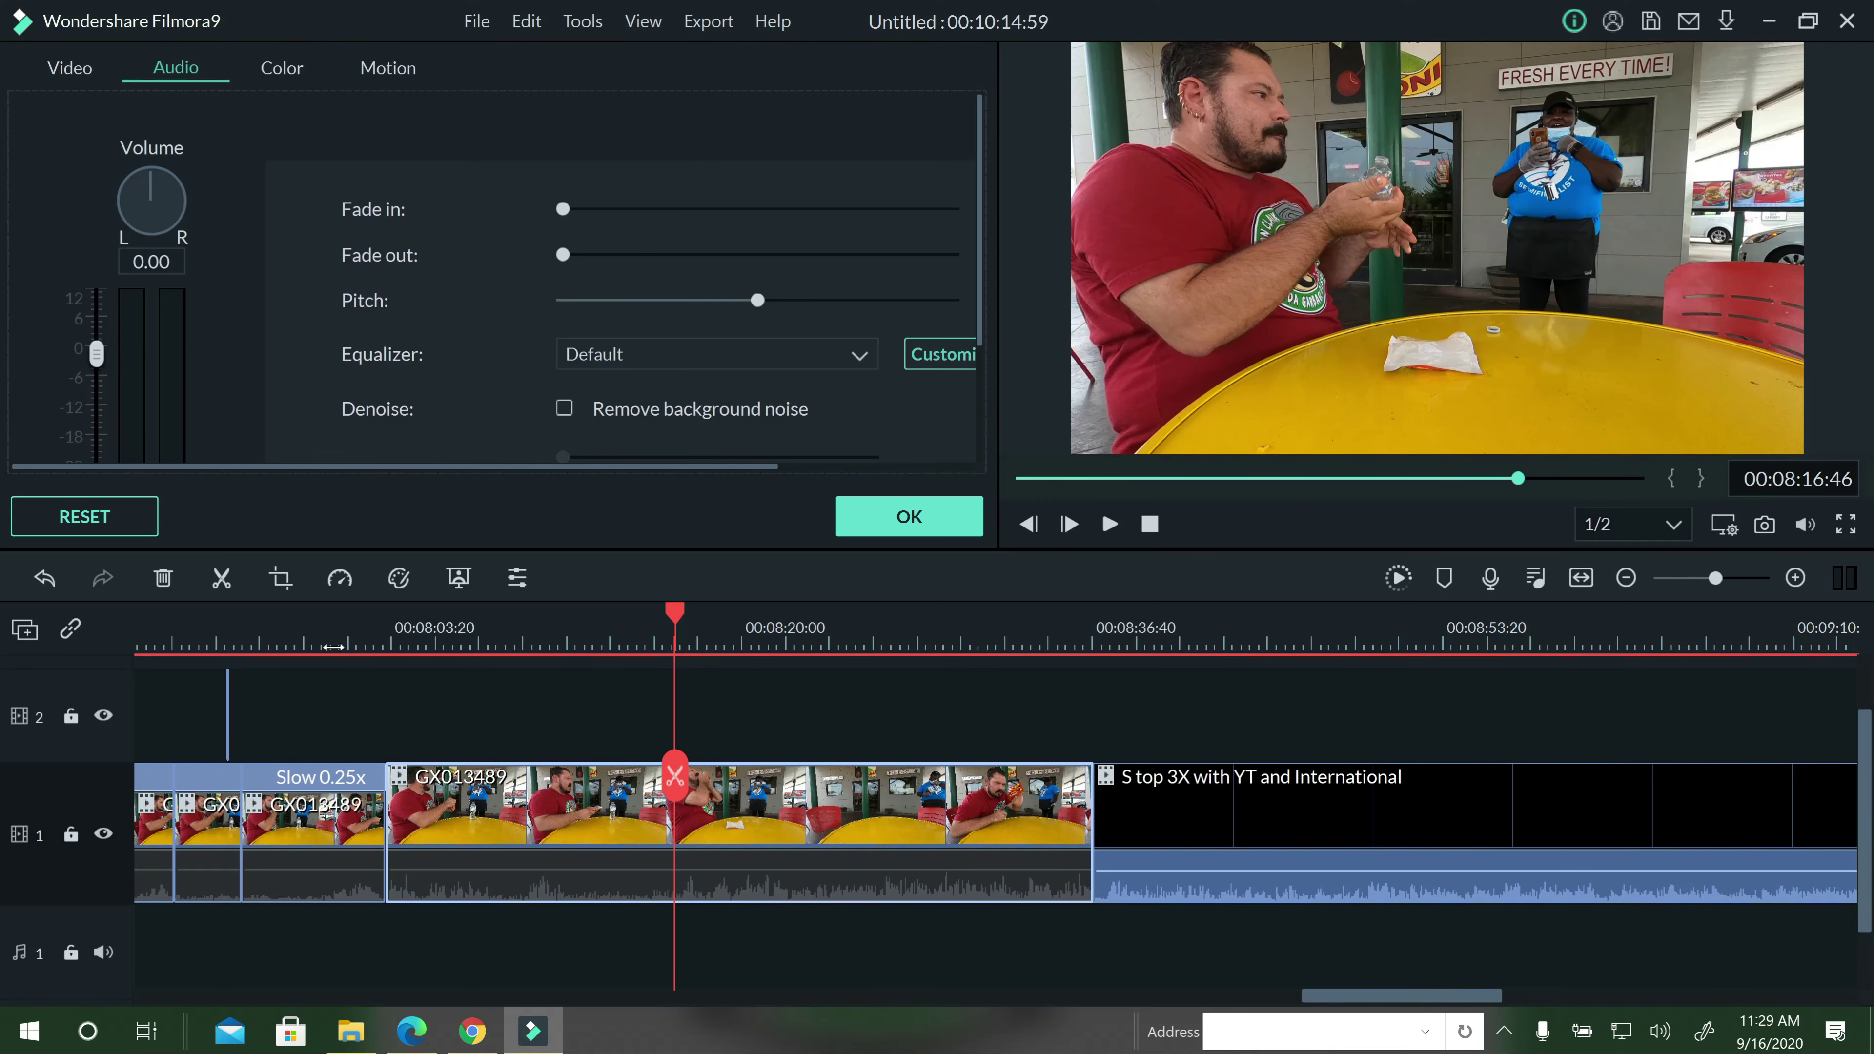
drag(1328, 998, 928, 998)
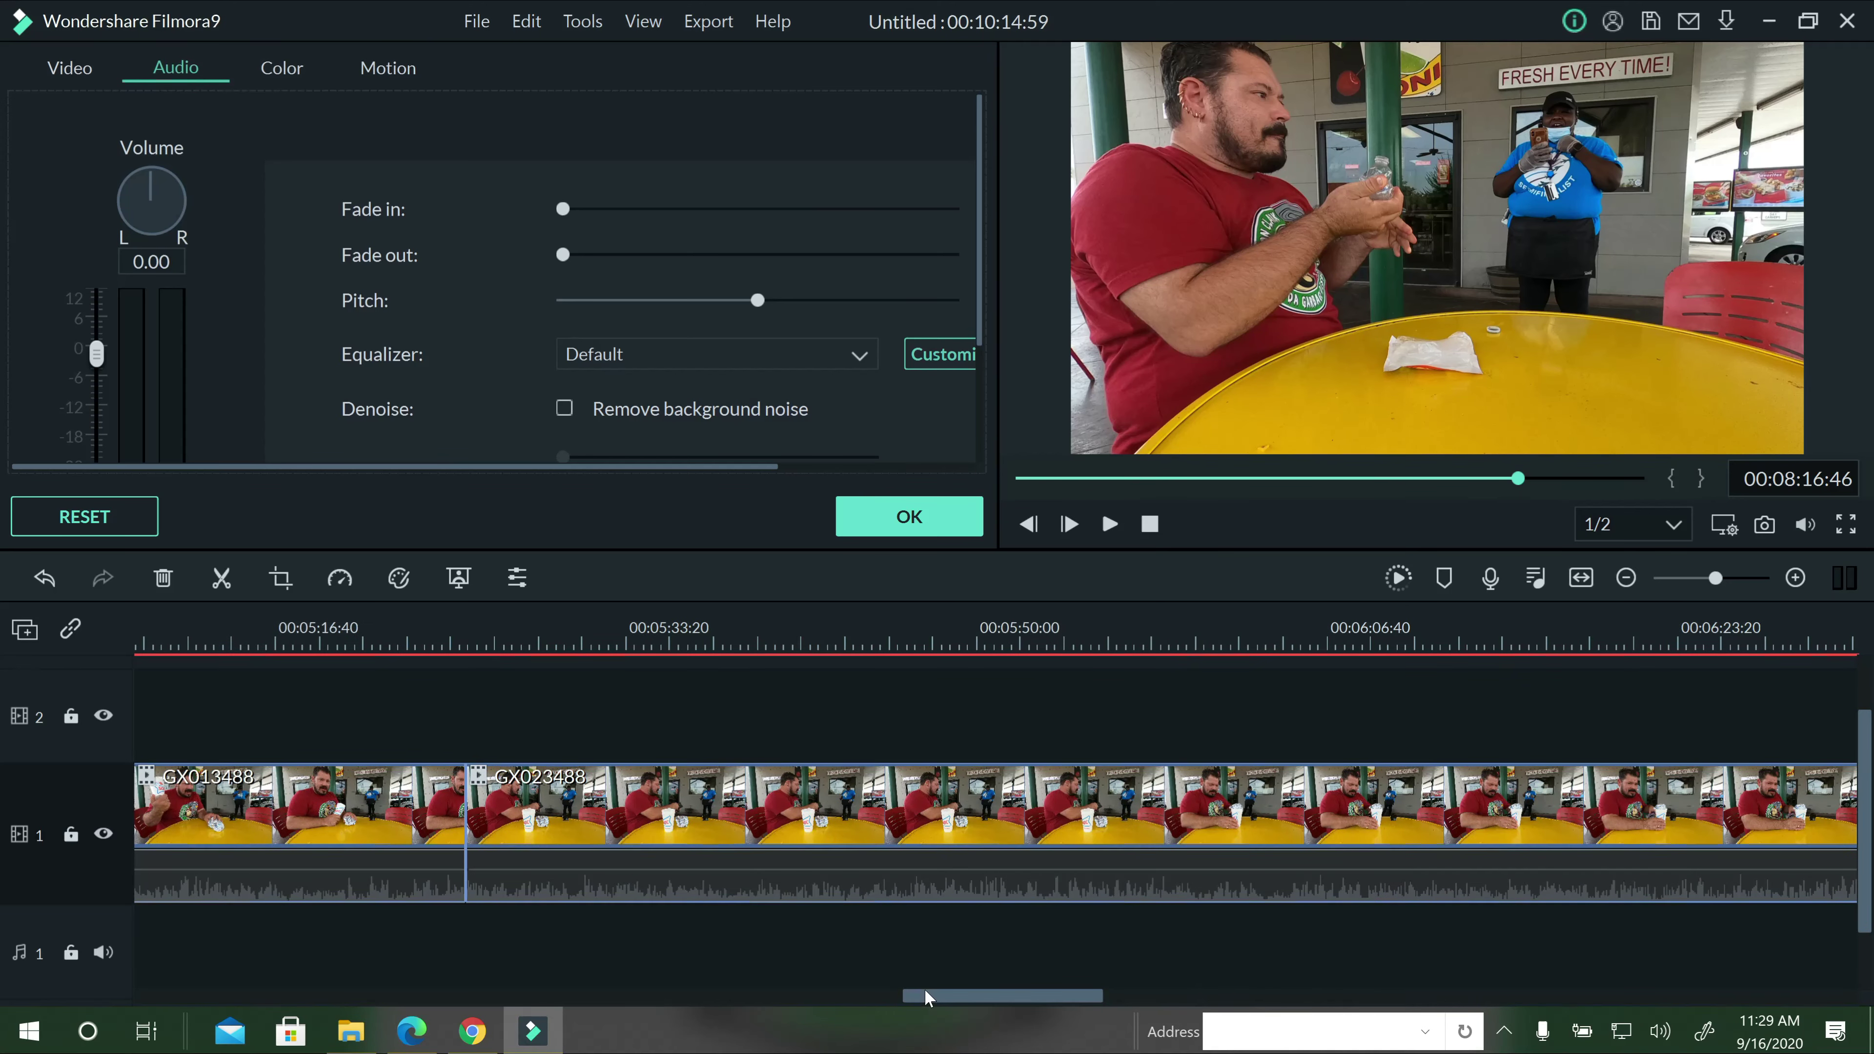
click(720, 634)
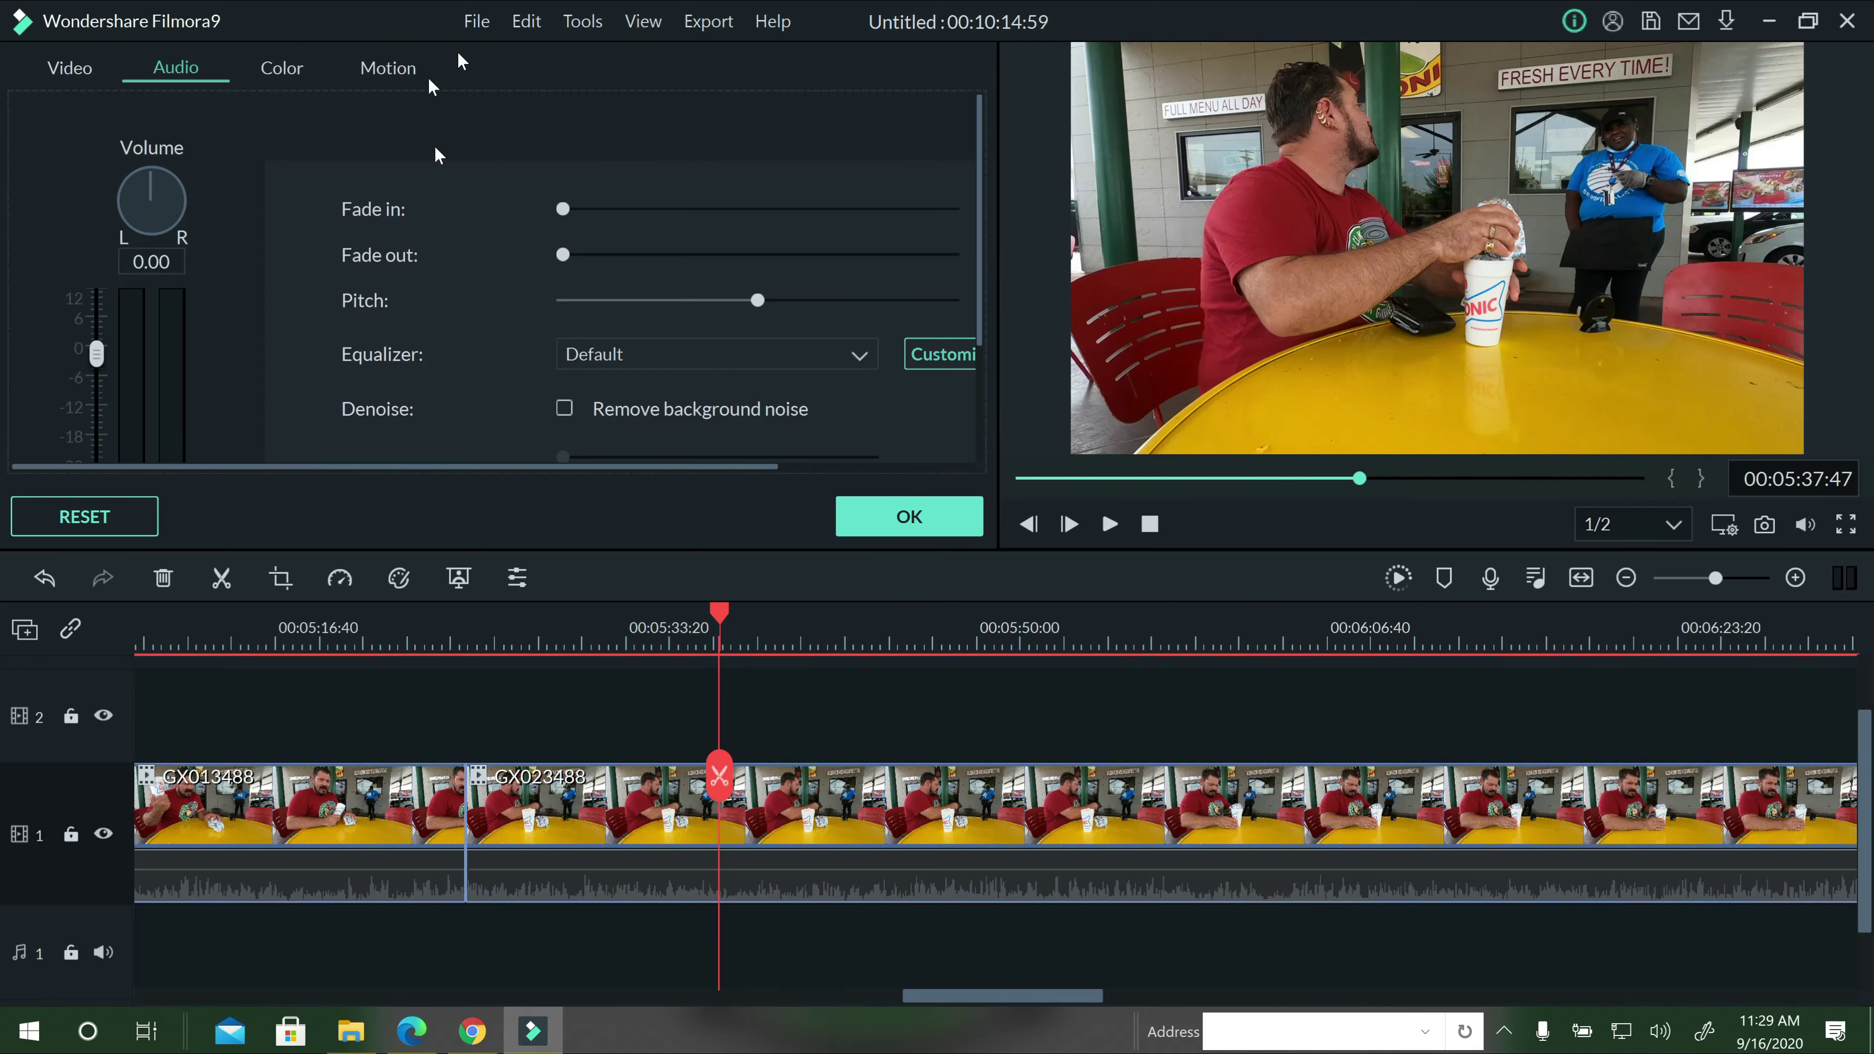
click(910, 516)
Import the 100 minute online stopwatch video from the Filmora Starter Package Folder for Vids in Projects for YT on the Desktop.
click(417, 130)
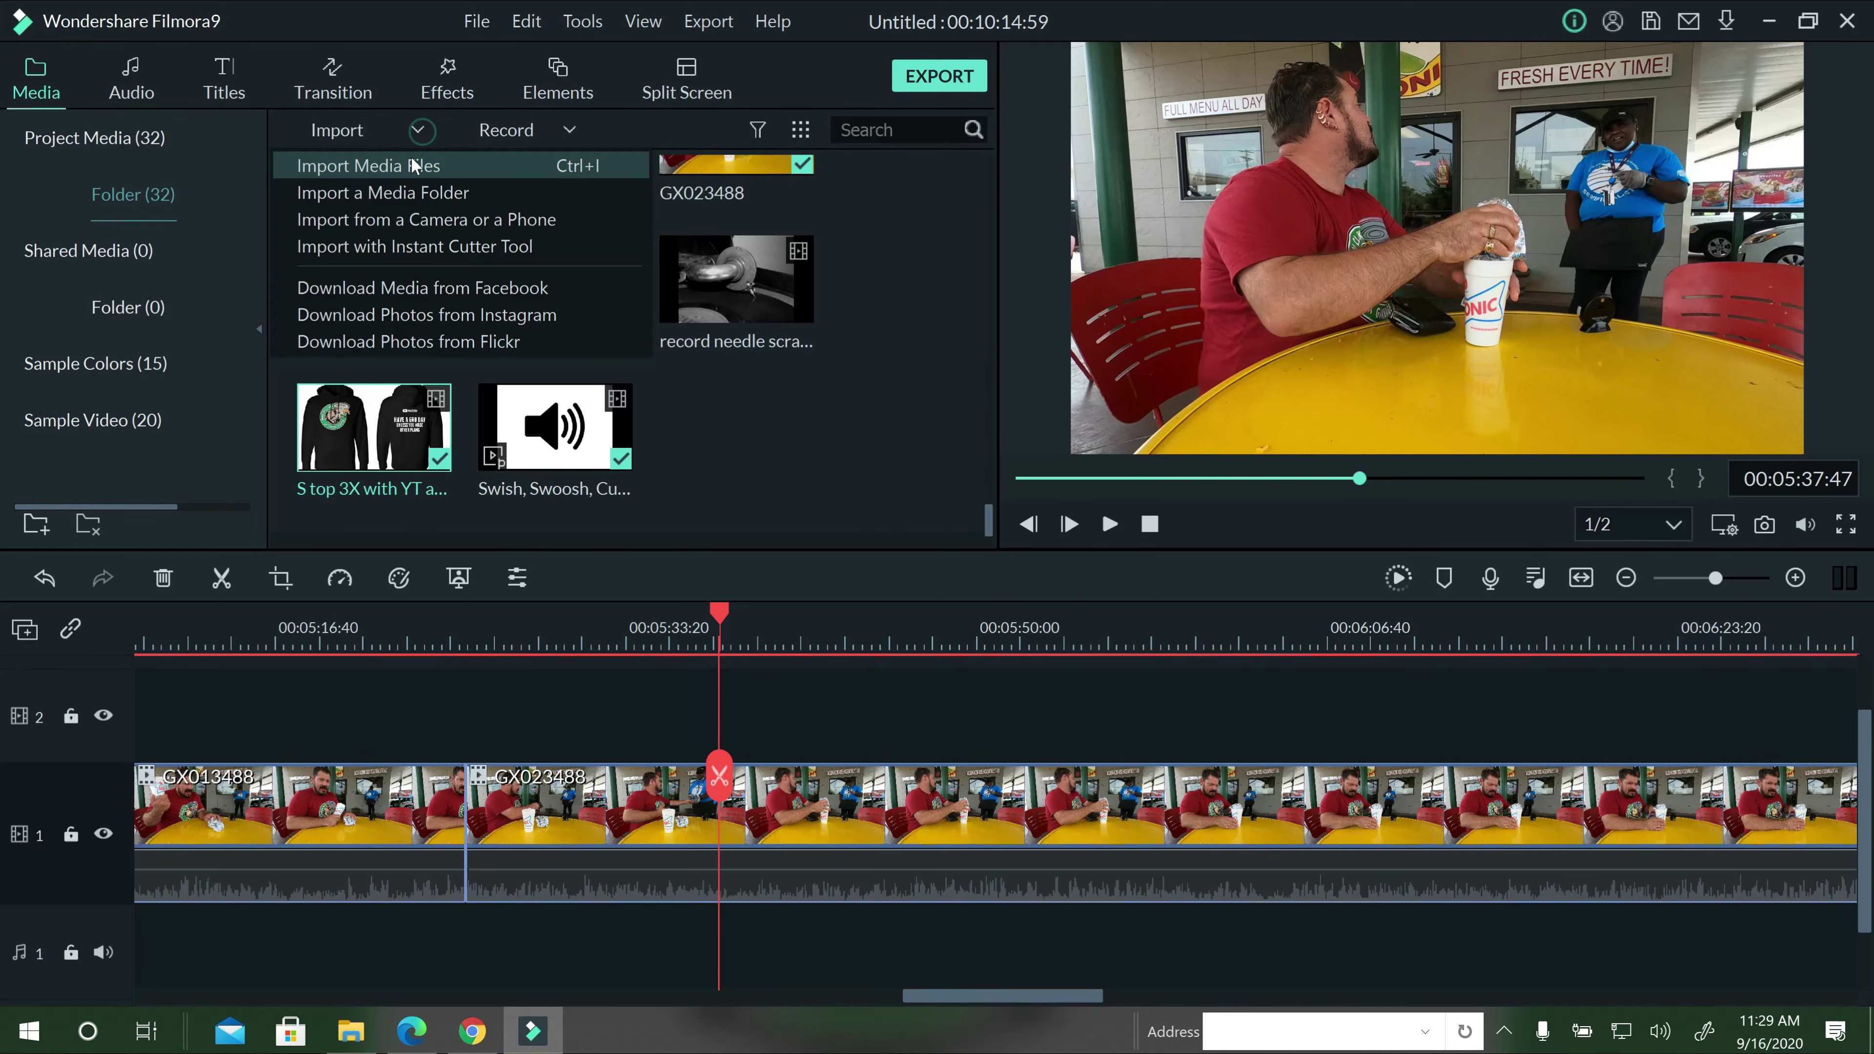
click(408, 160)
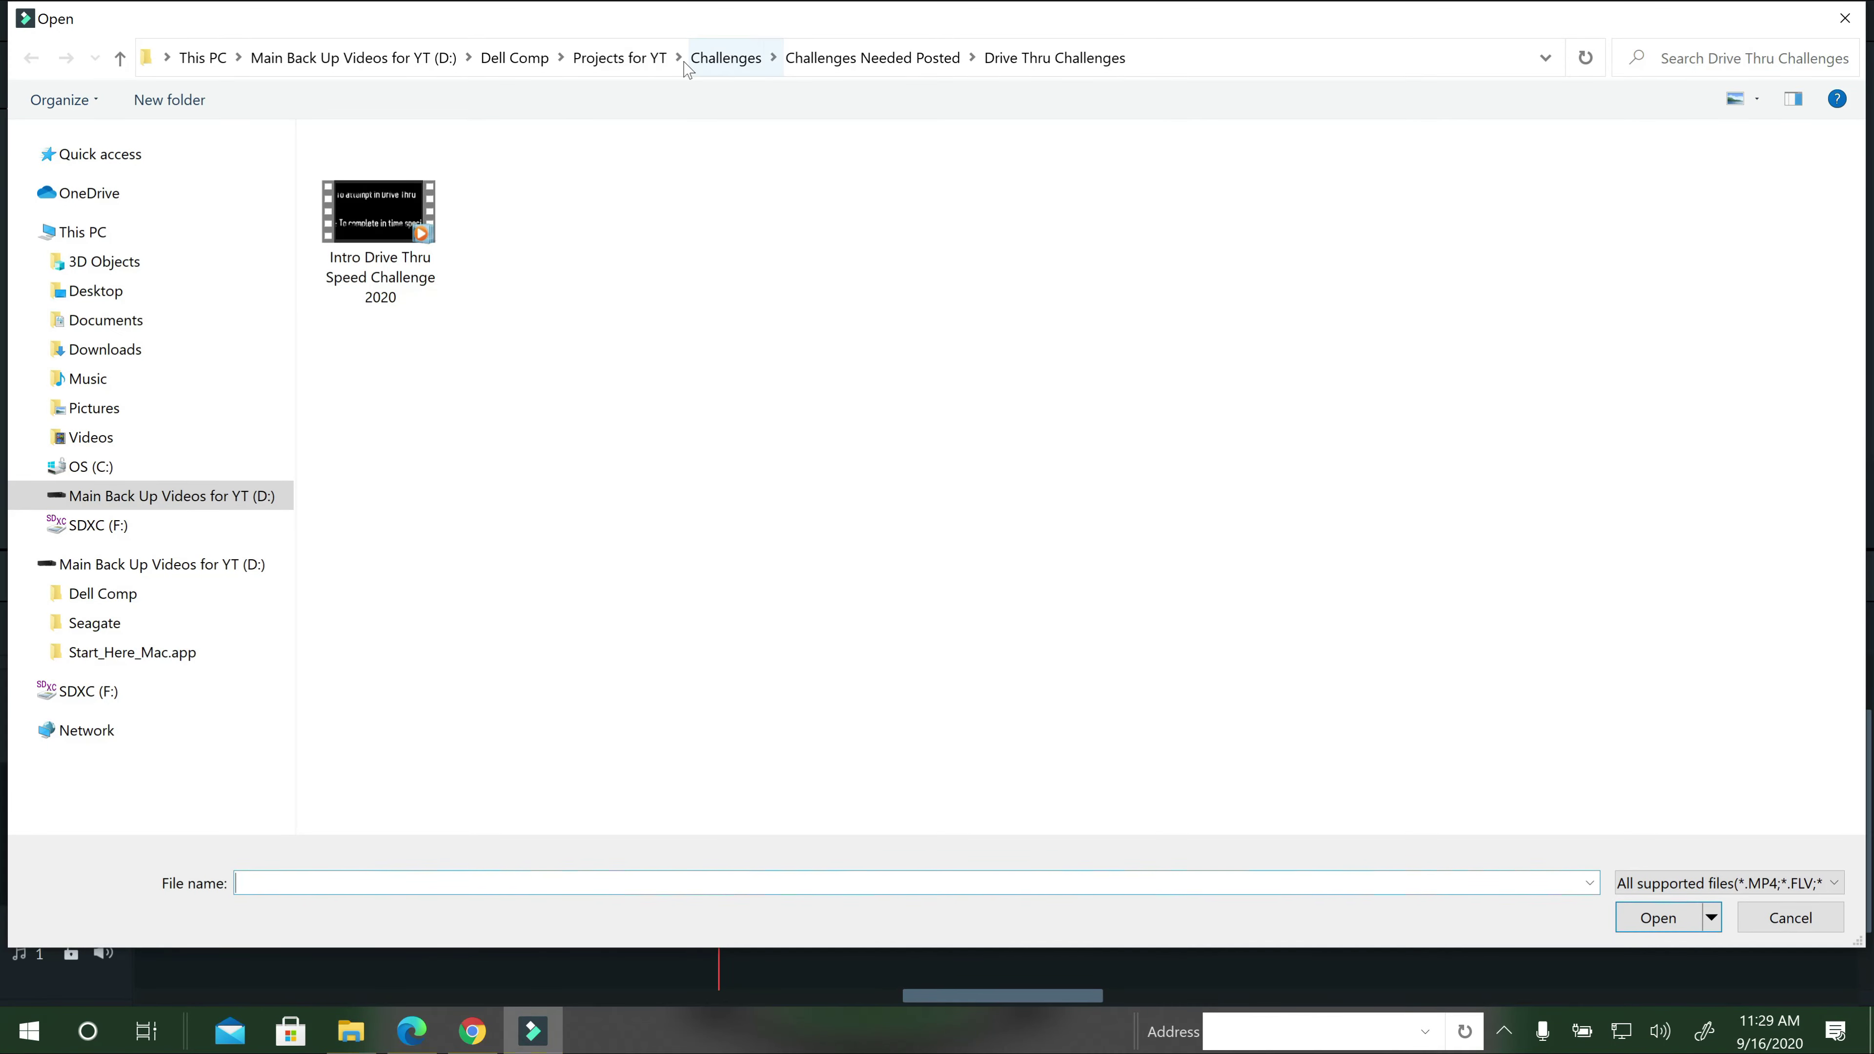
click(94, 291)
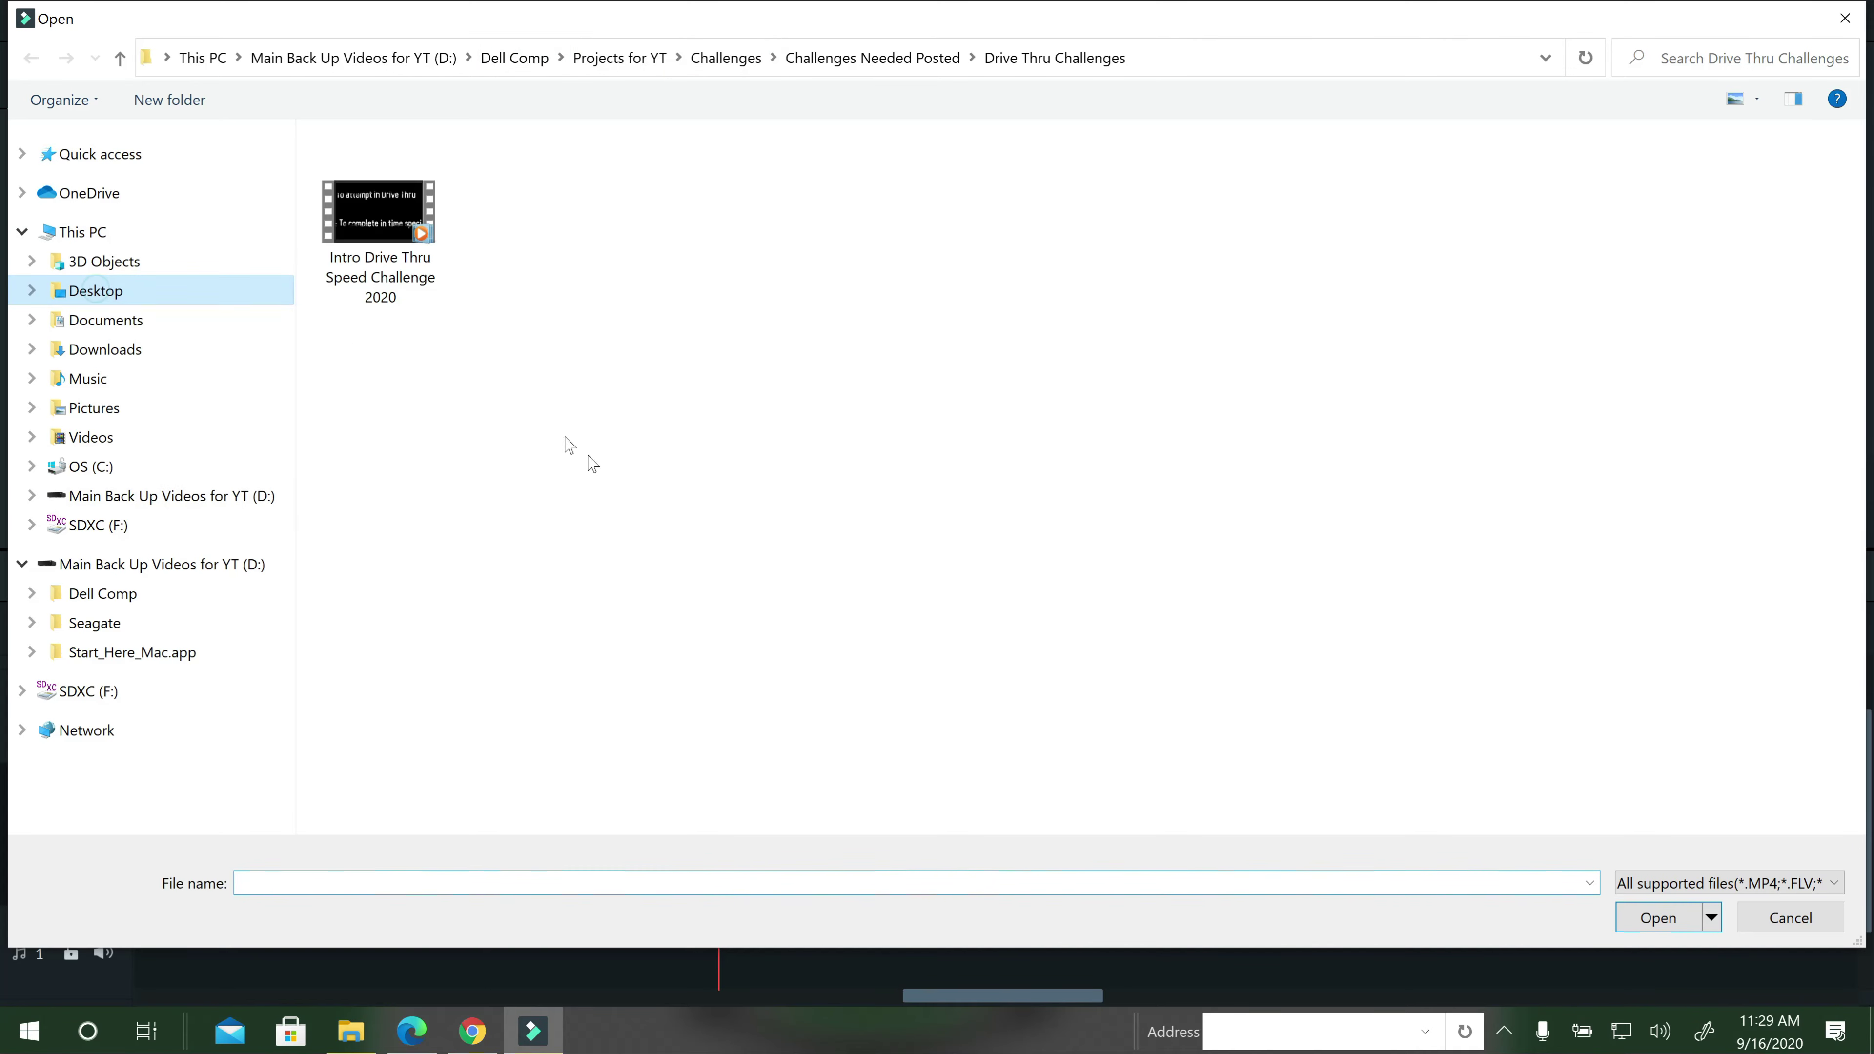
double_click(502, 632)
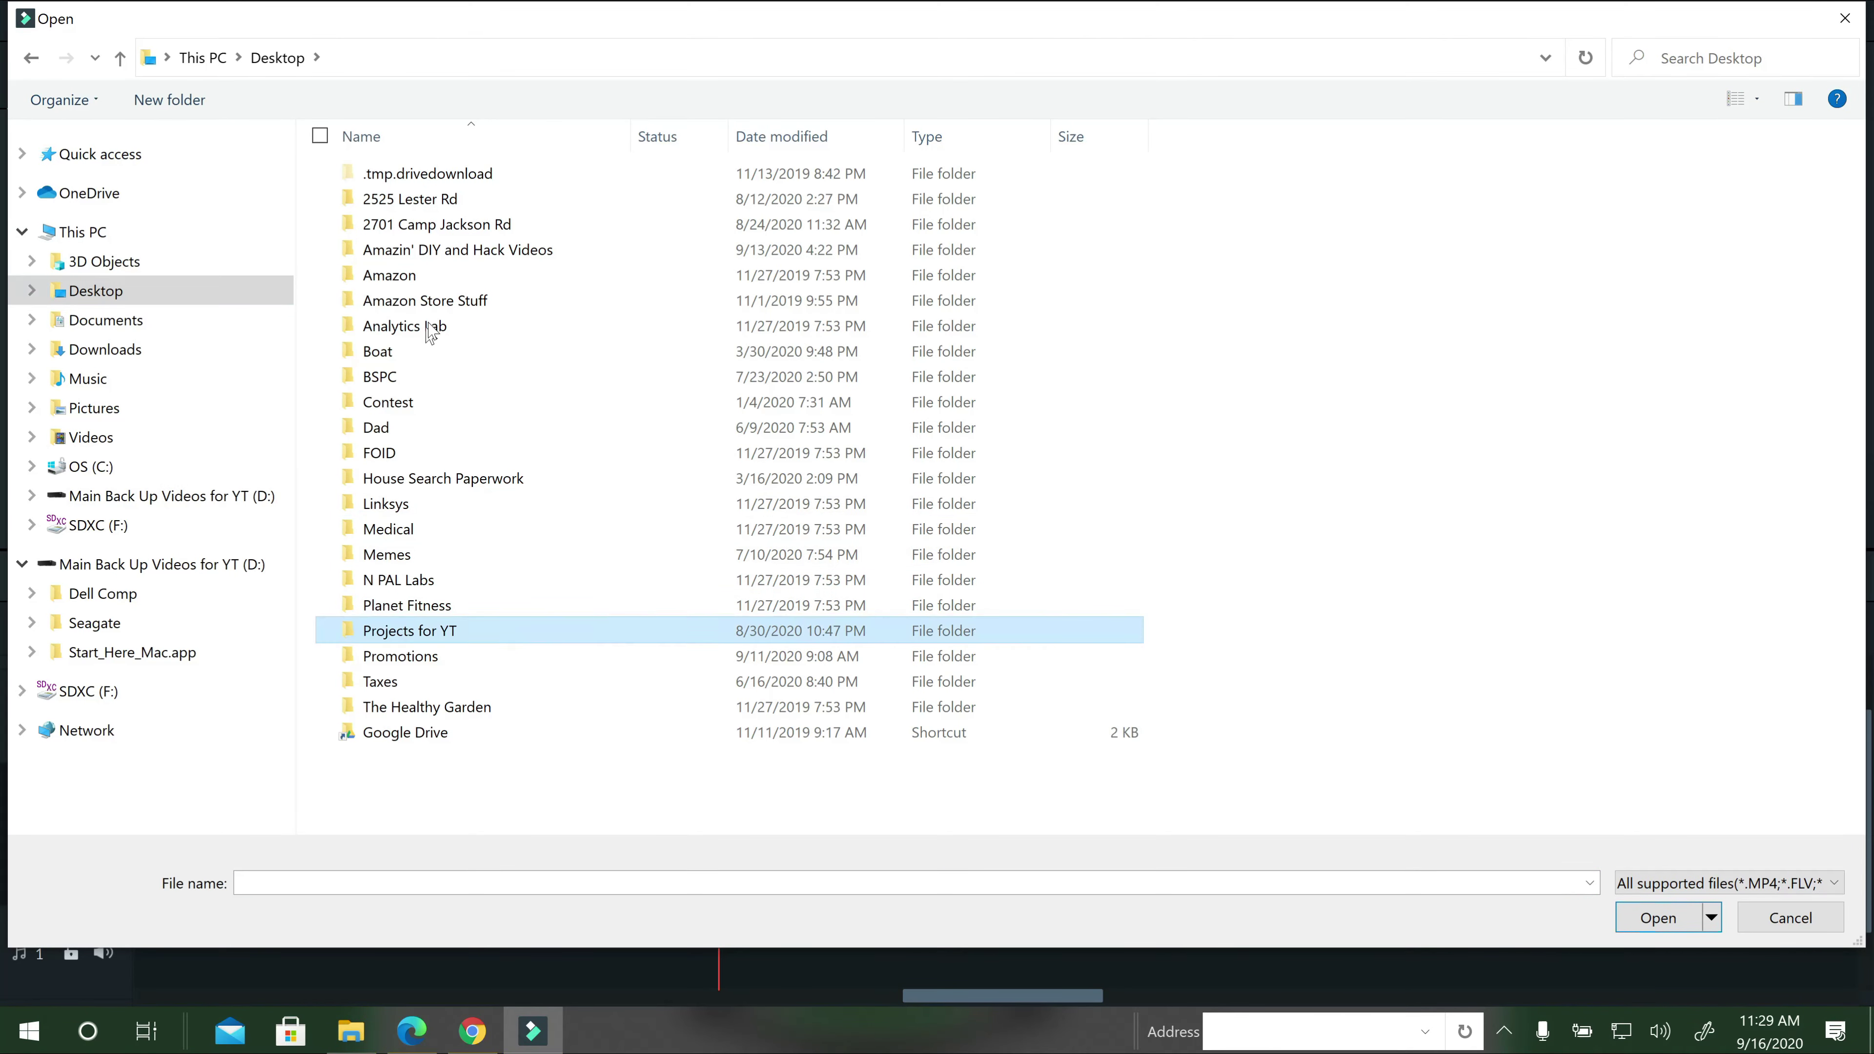
double_click(461, 308)
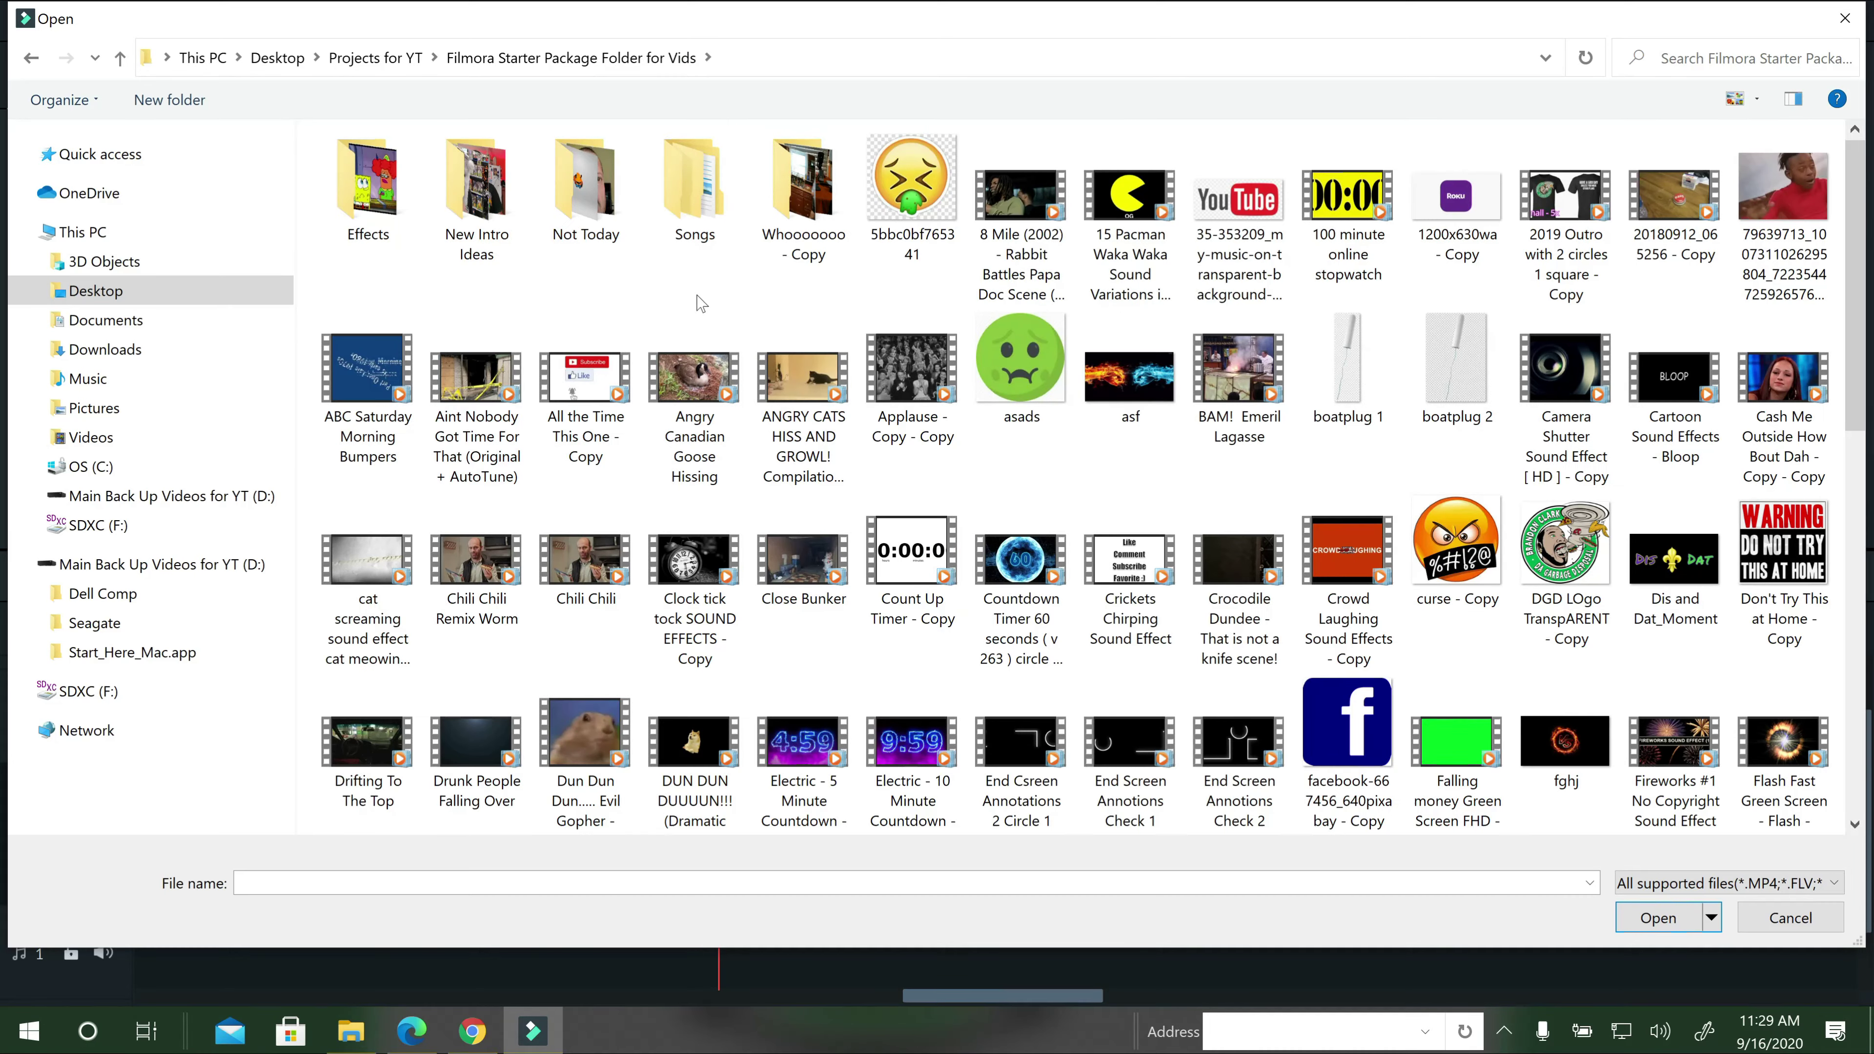
double_click(1348, 214)
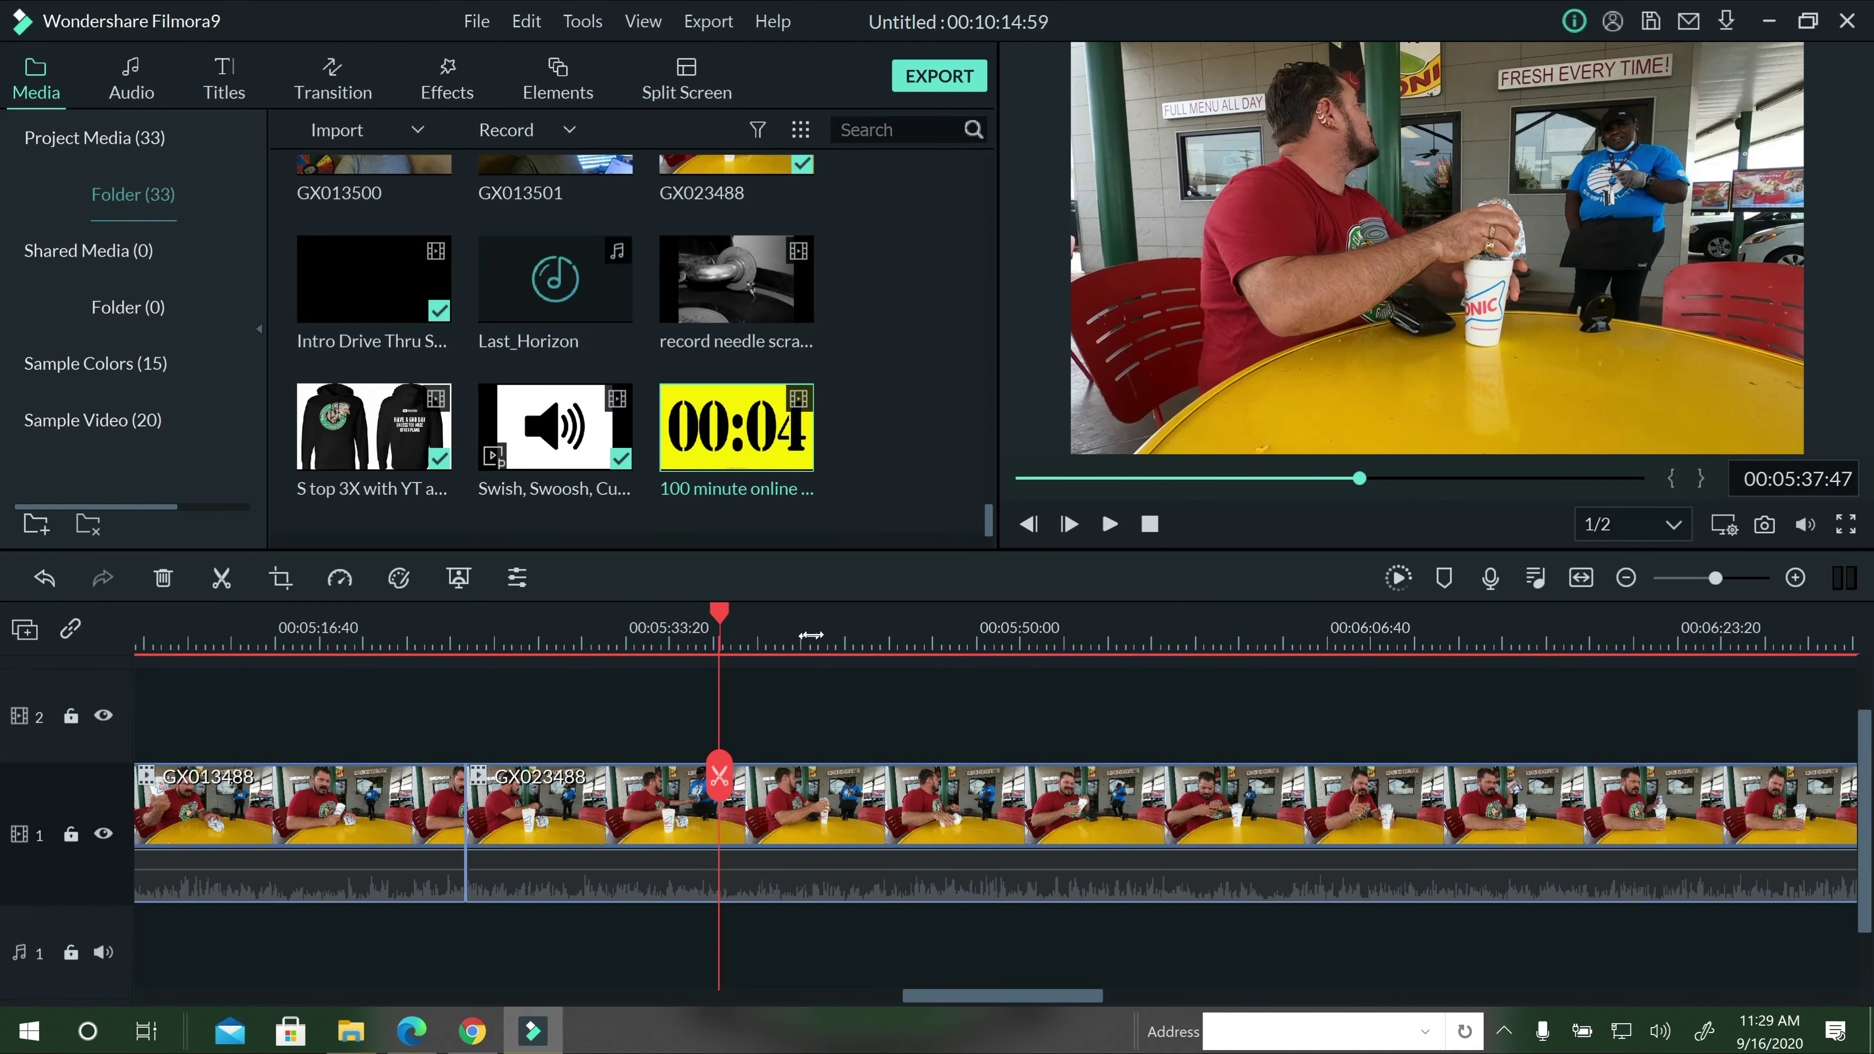
Scan backward through the footage from 00:05:43:55 to around 00:02:38:49 for the start of the eating challenge.
click(849, 624)
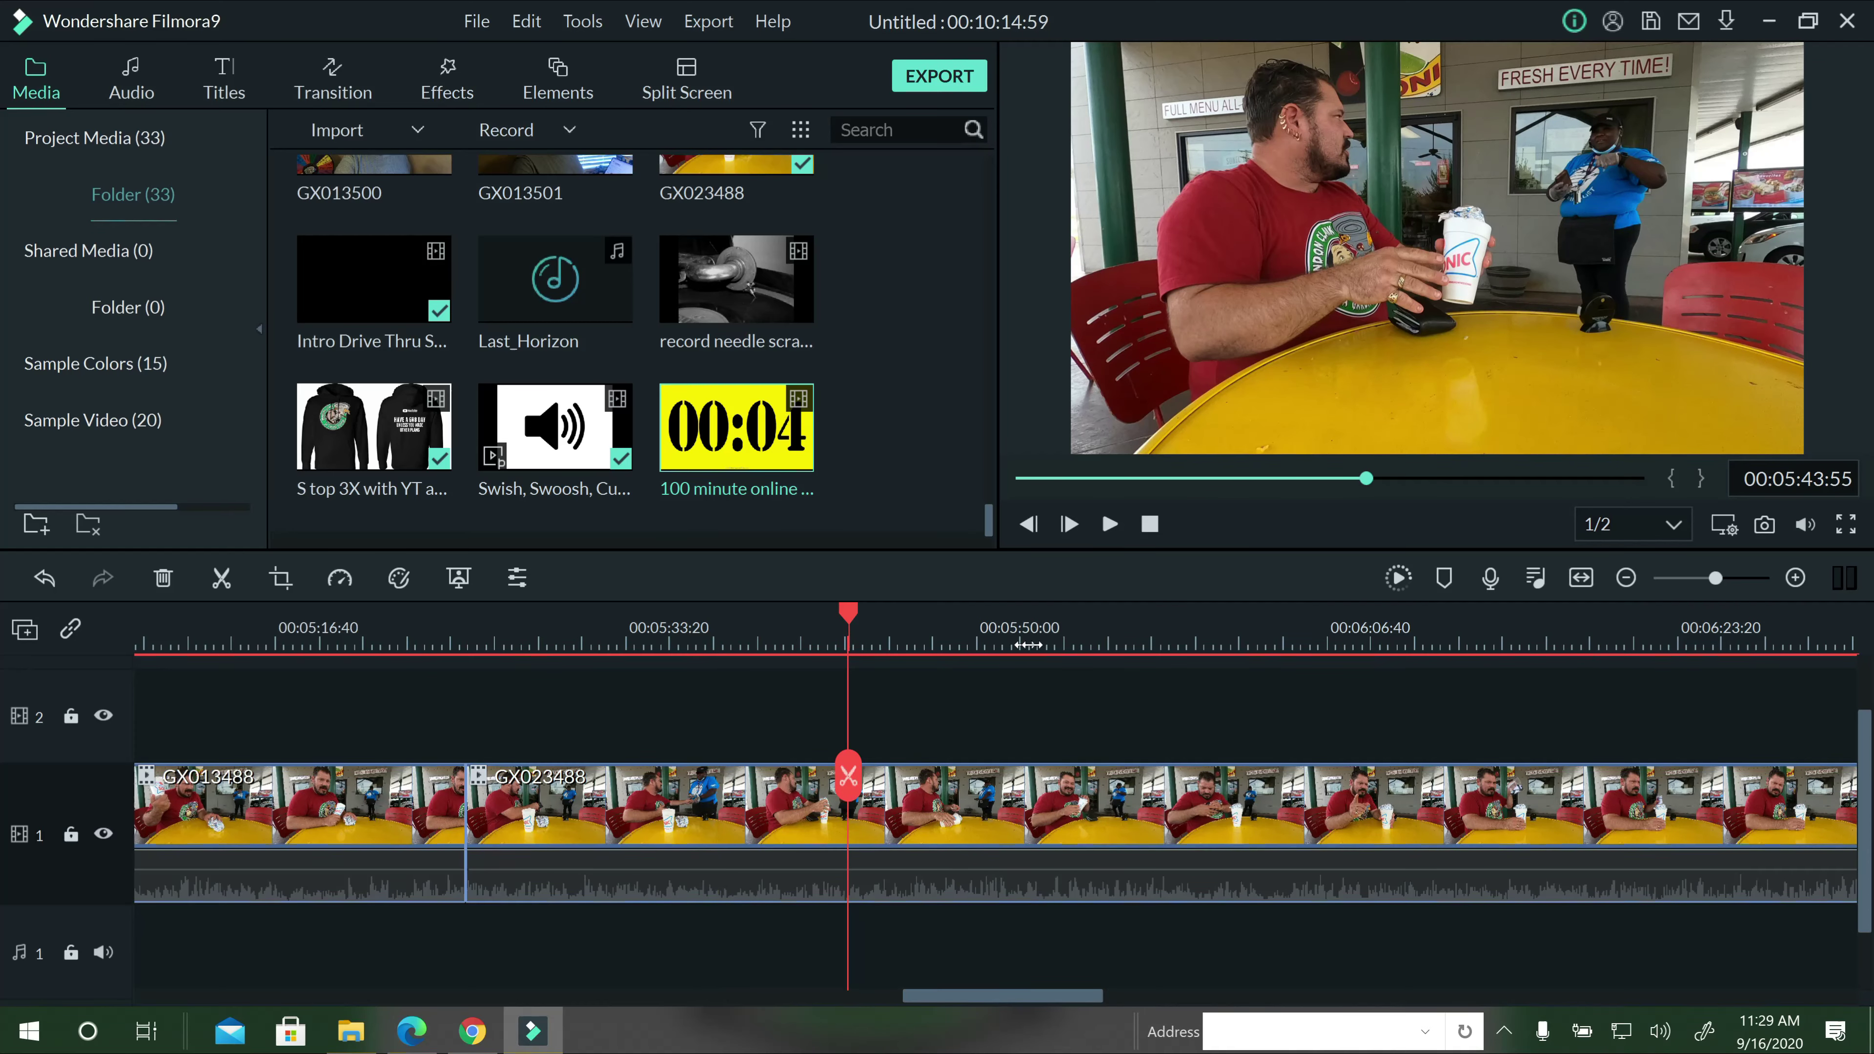
scroll(943, 635, down, 3)
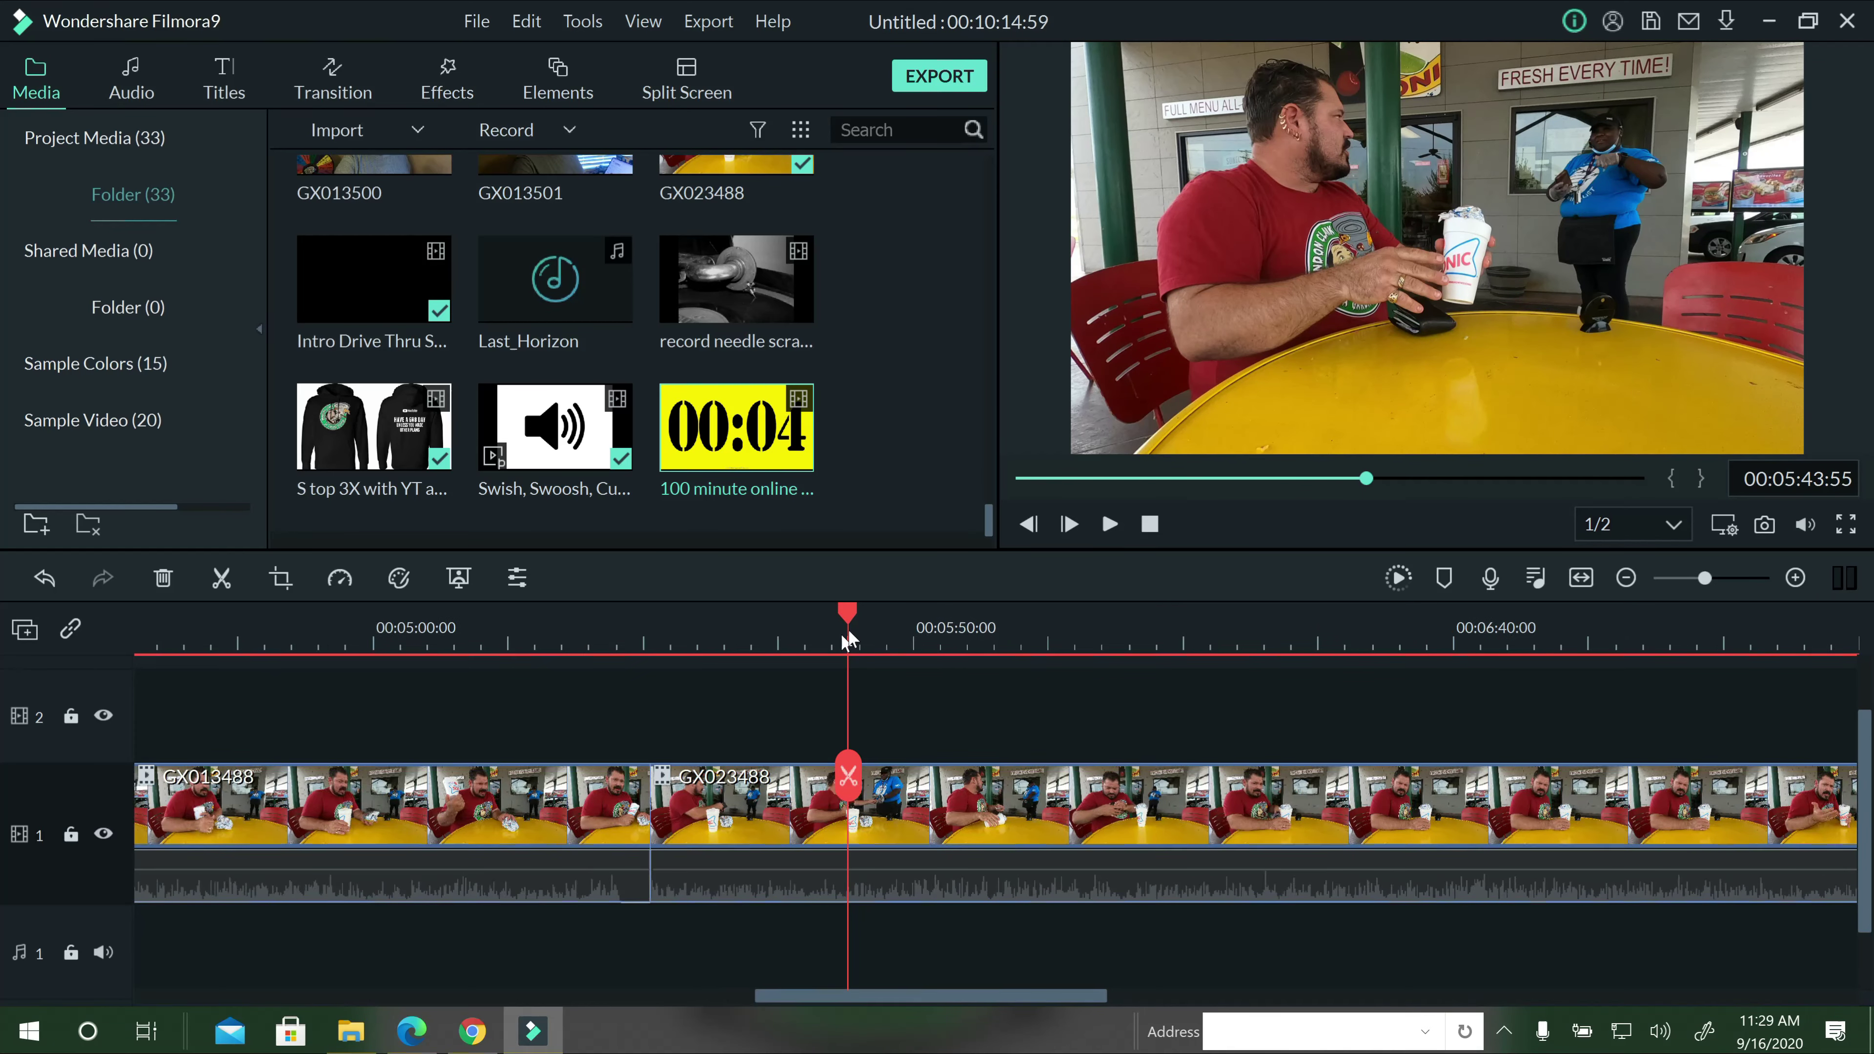
click(880, 627)
click(420, 628)
drag(918, 1008, 616, 997)
click(543, 629)
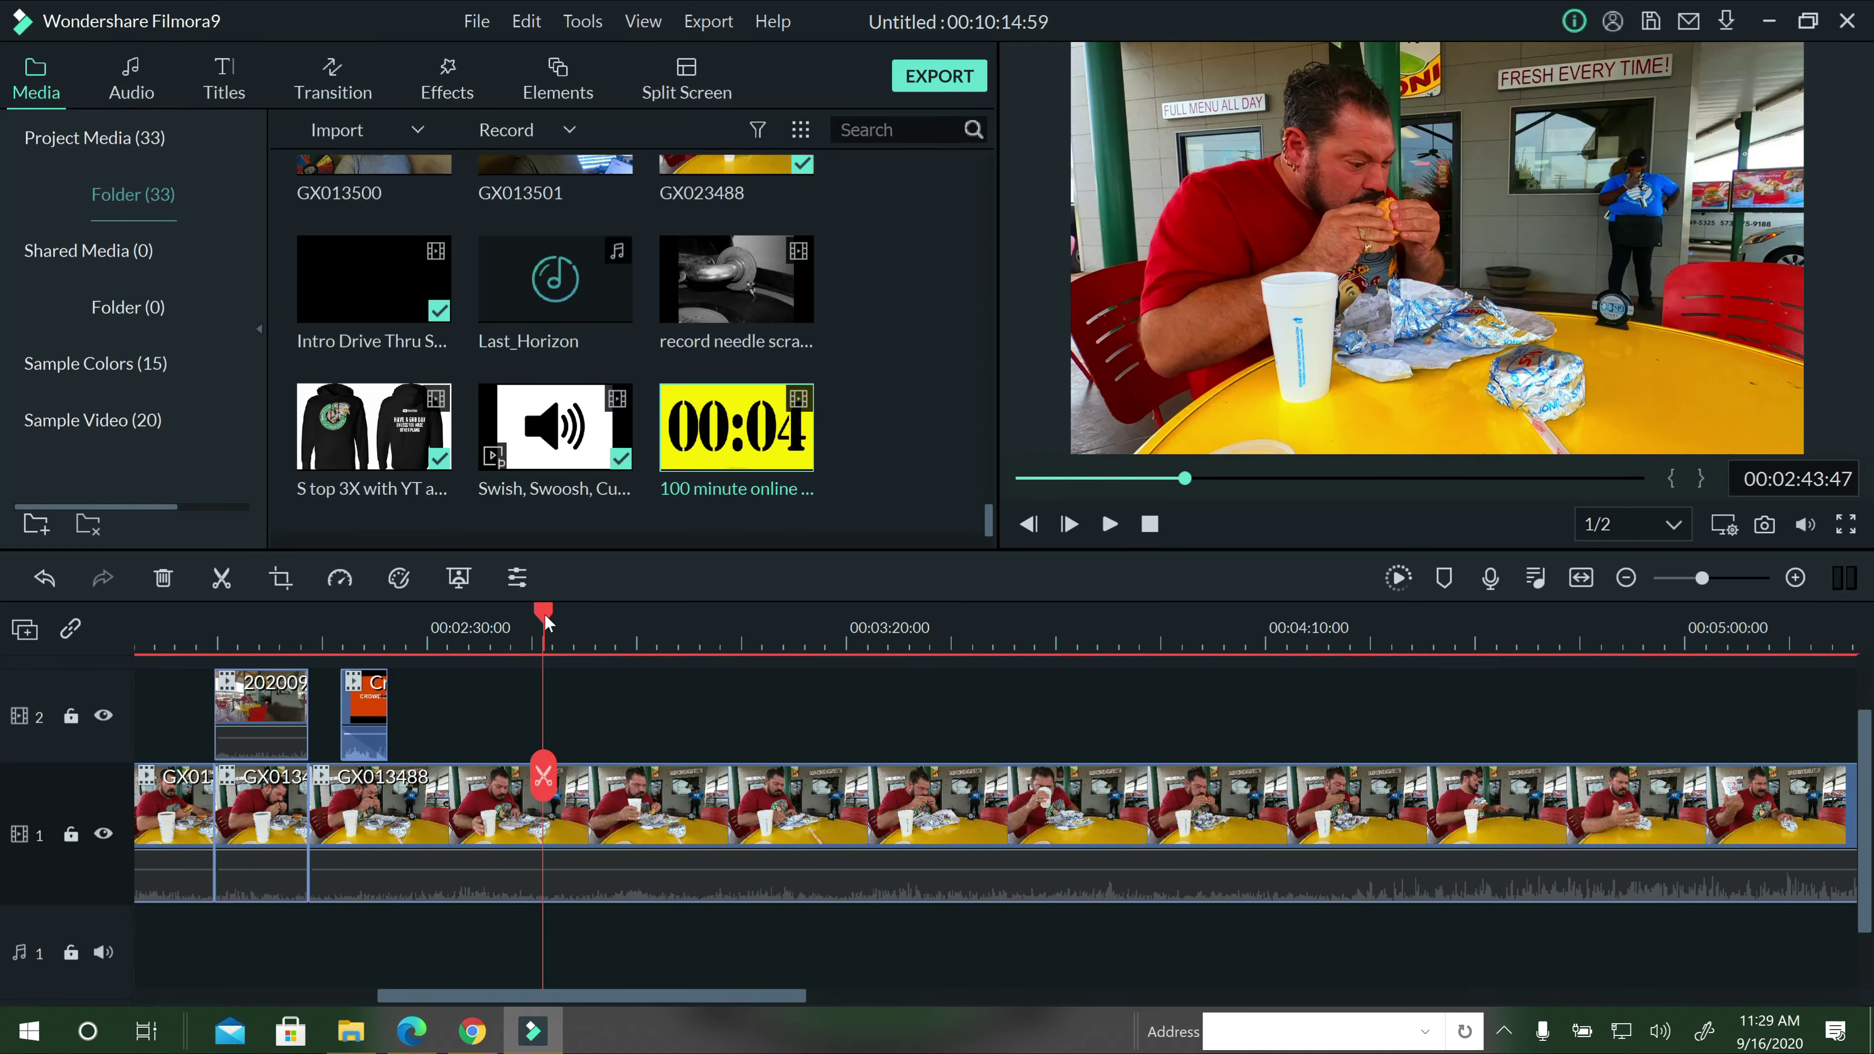
mouse_move(546, 624)
mouse_down()
mouse_move(493, 626)
mouse_move(522, 627)
mouse_up()
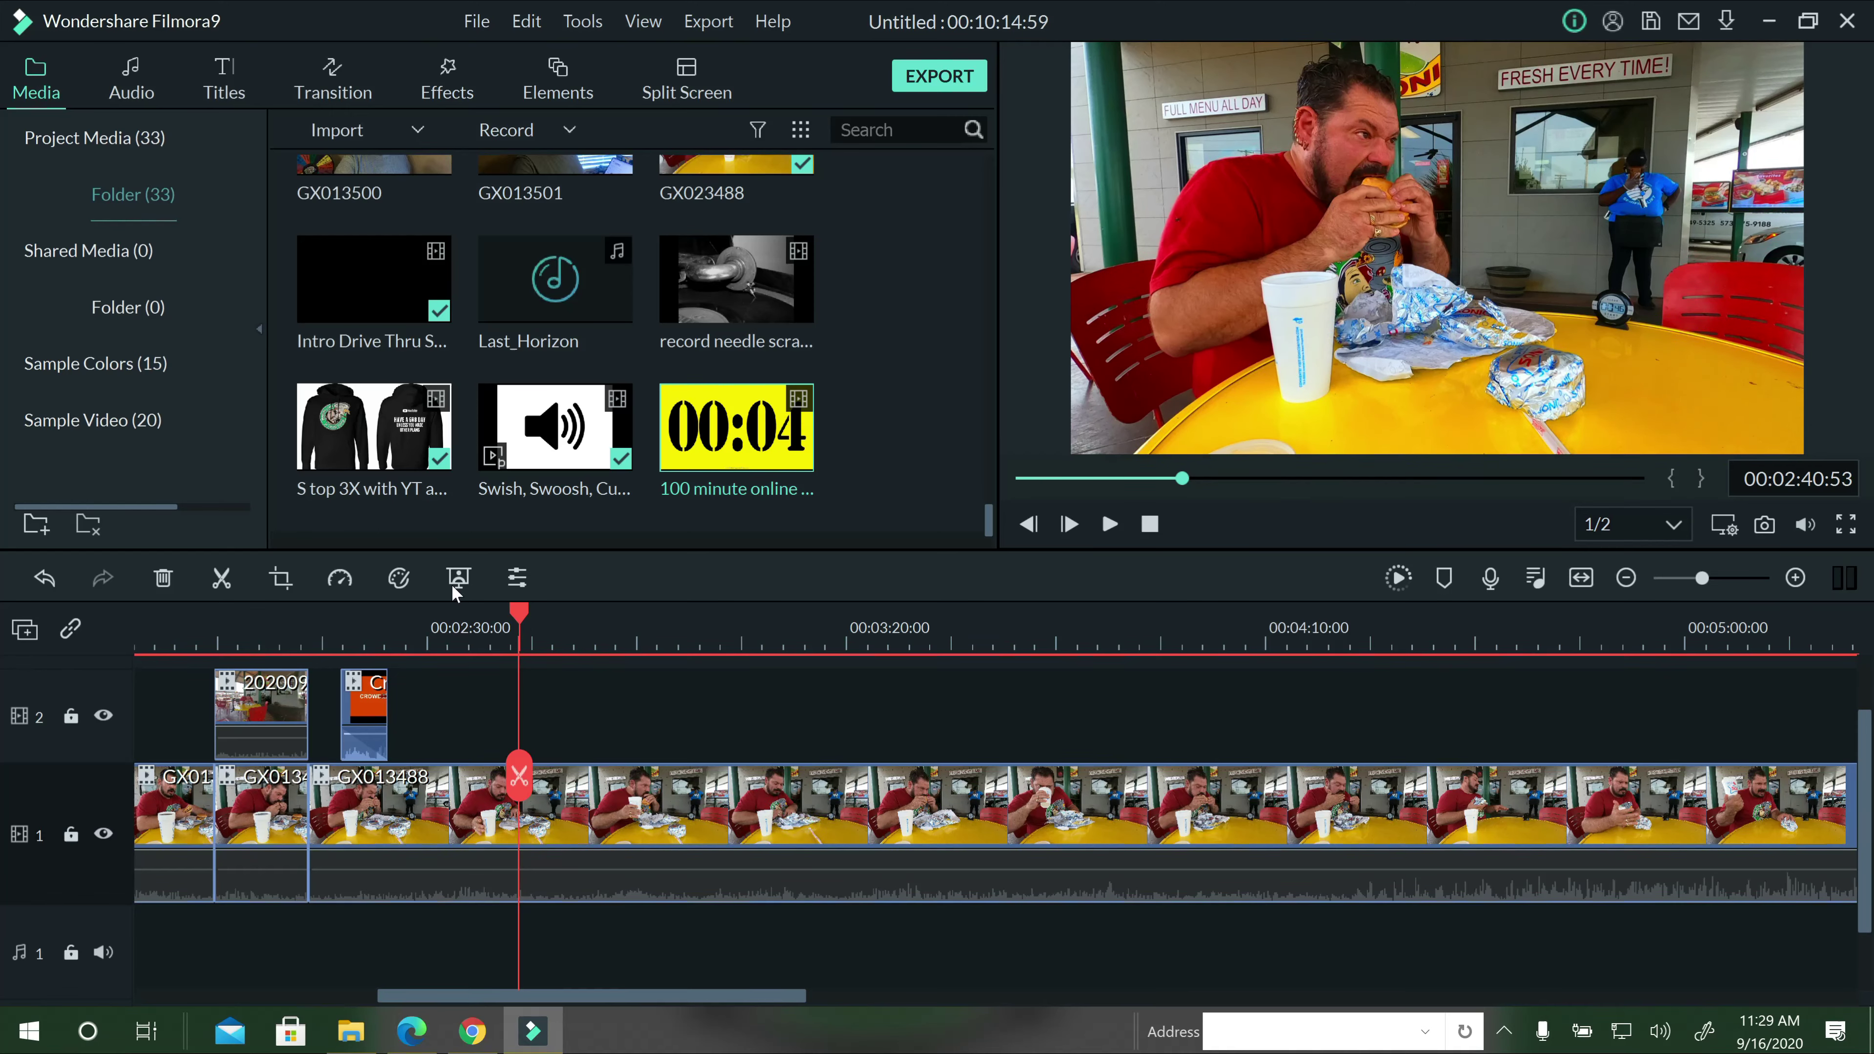
click(503, 620)
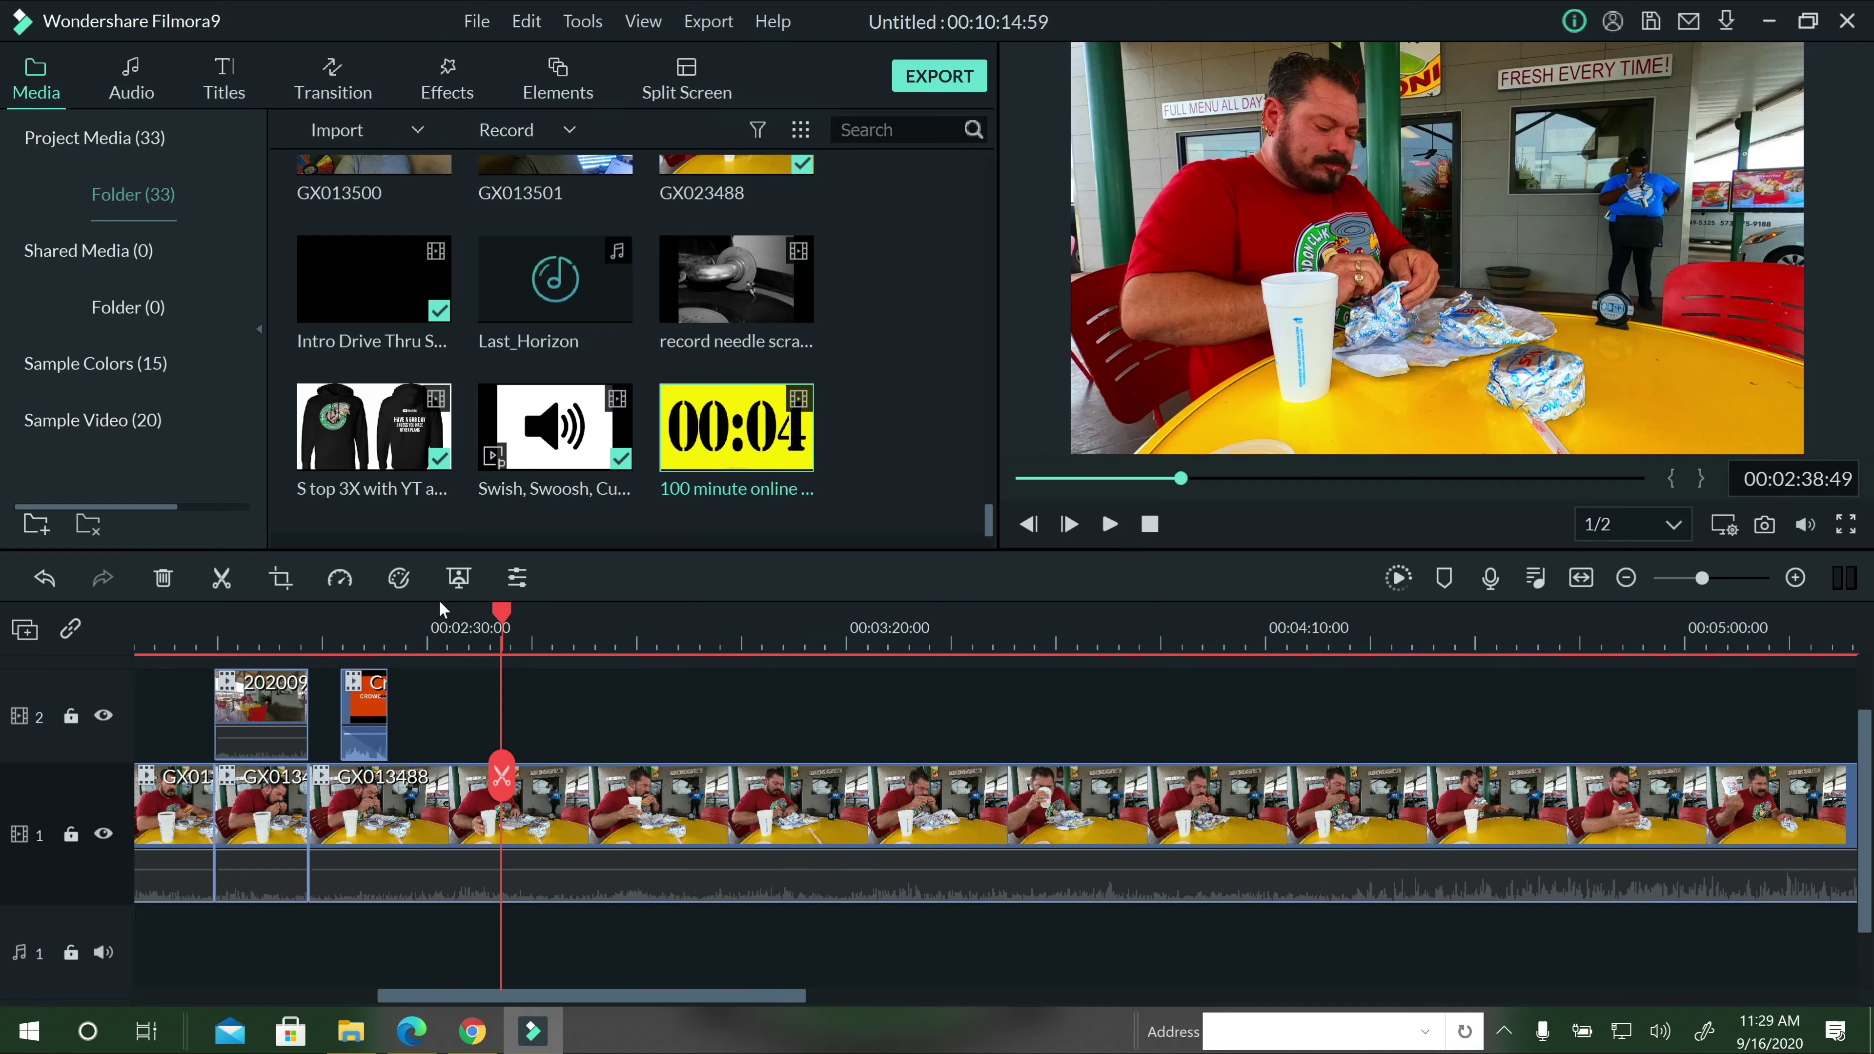
key(space)
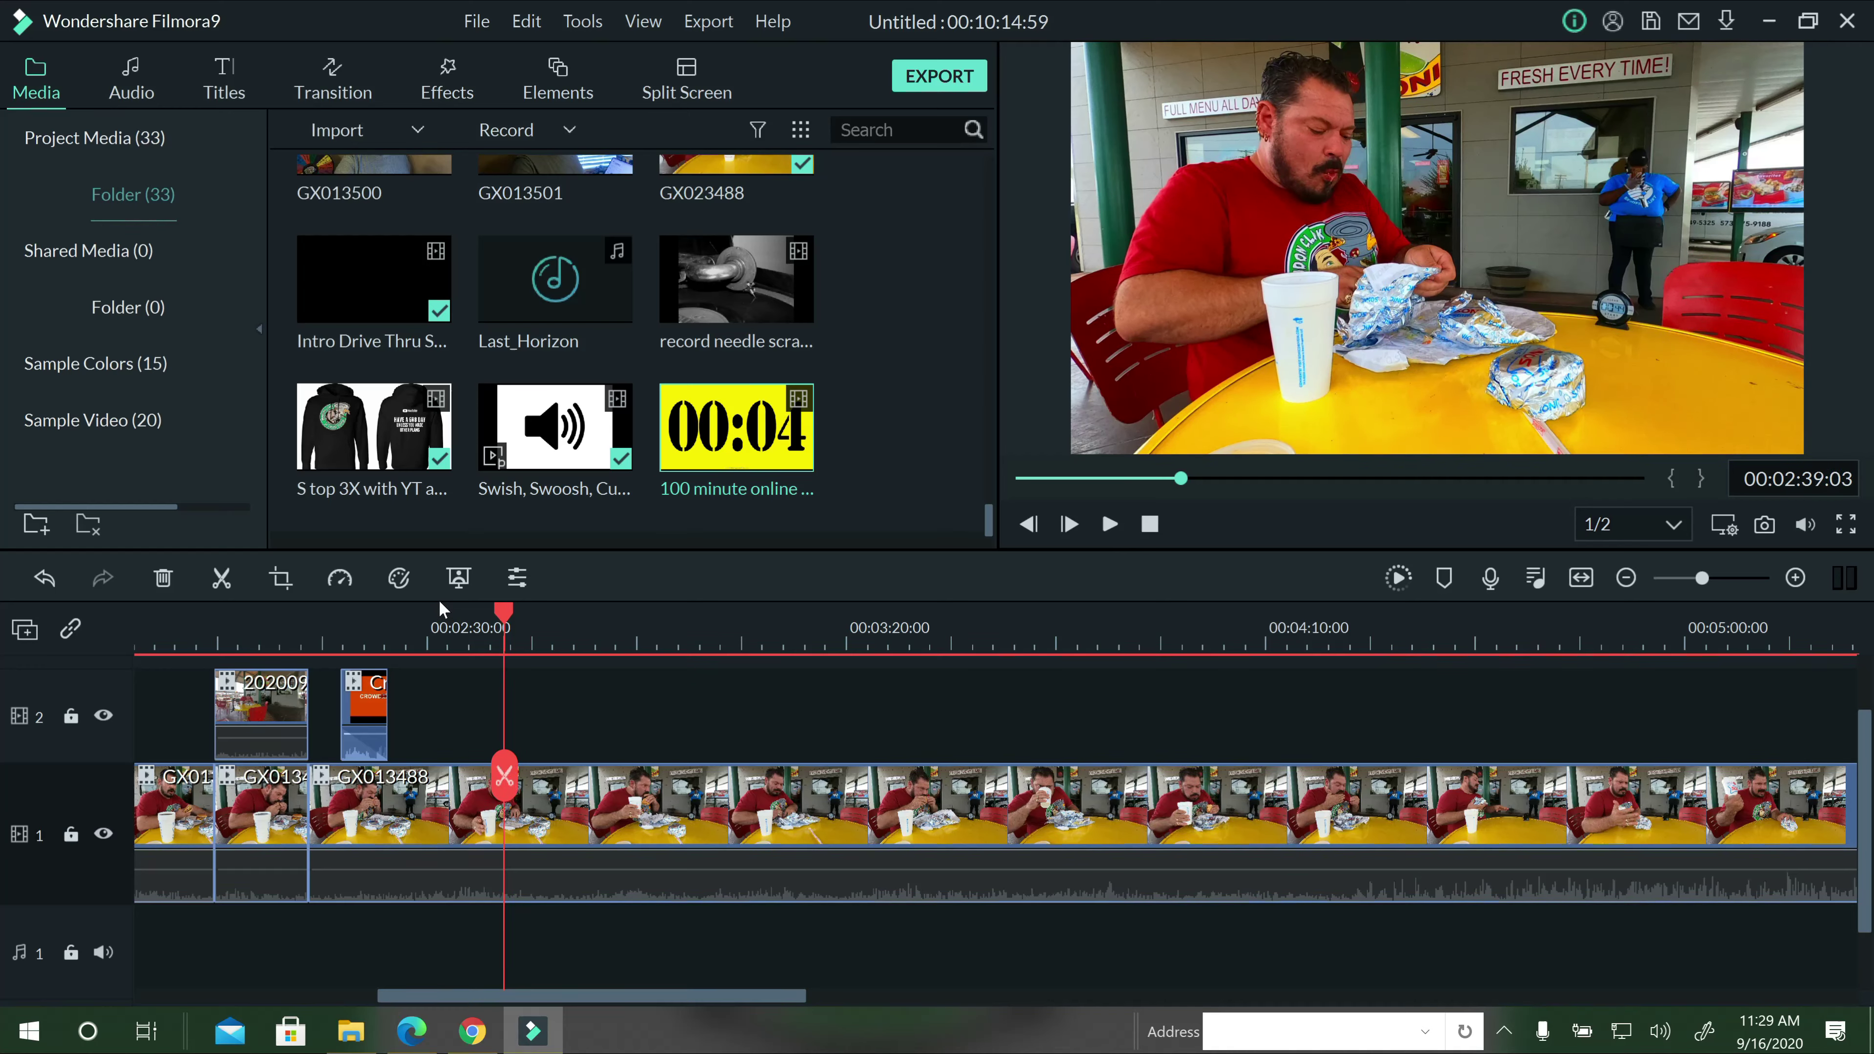
Check the GX013488 footage at 00:02:19:07 and from 00:01:23:47 to 00:01:39:20 for the challenge start.
click(335, 634)
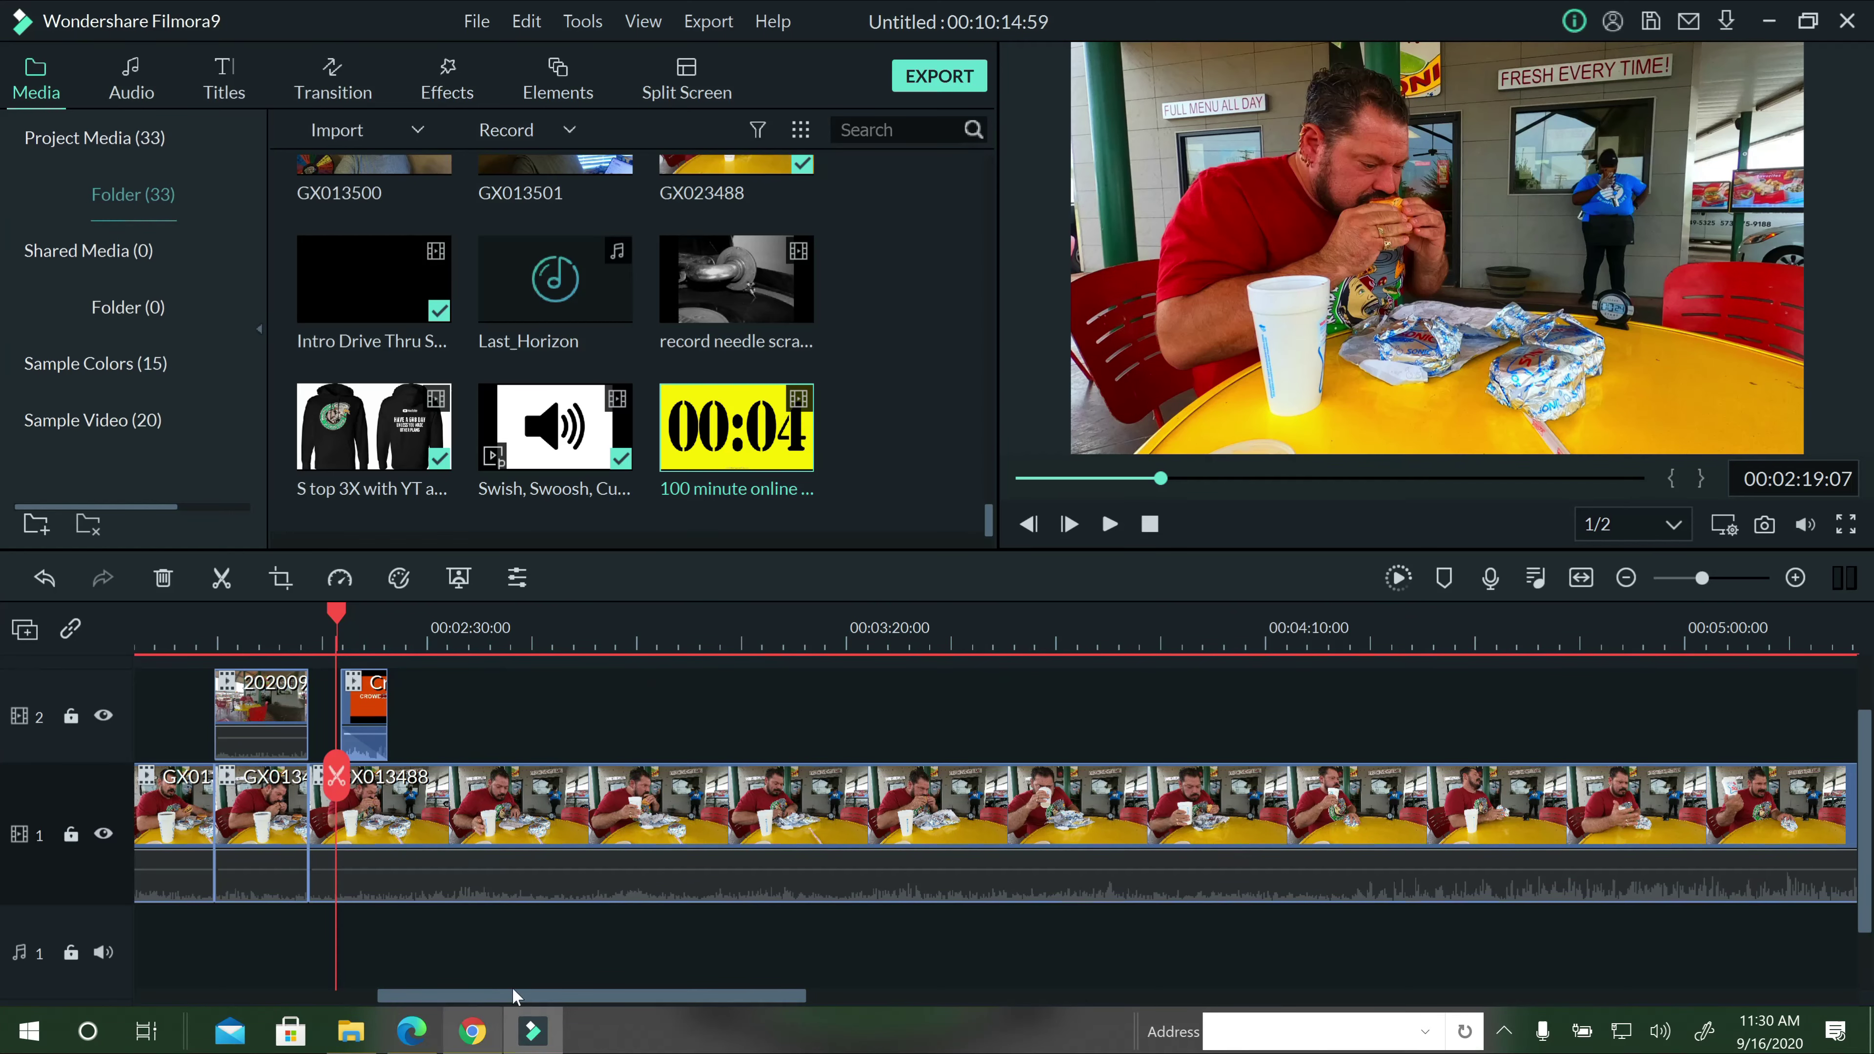
drag(509, 996, 348, 997)
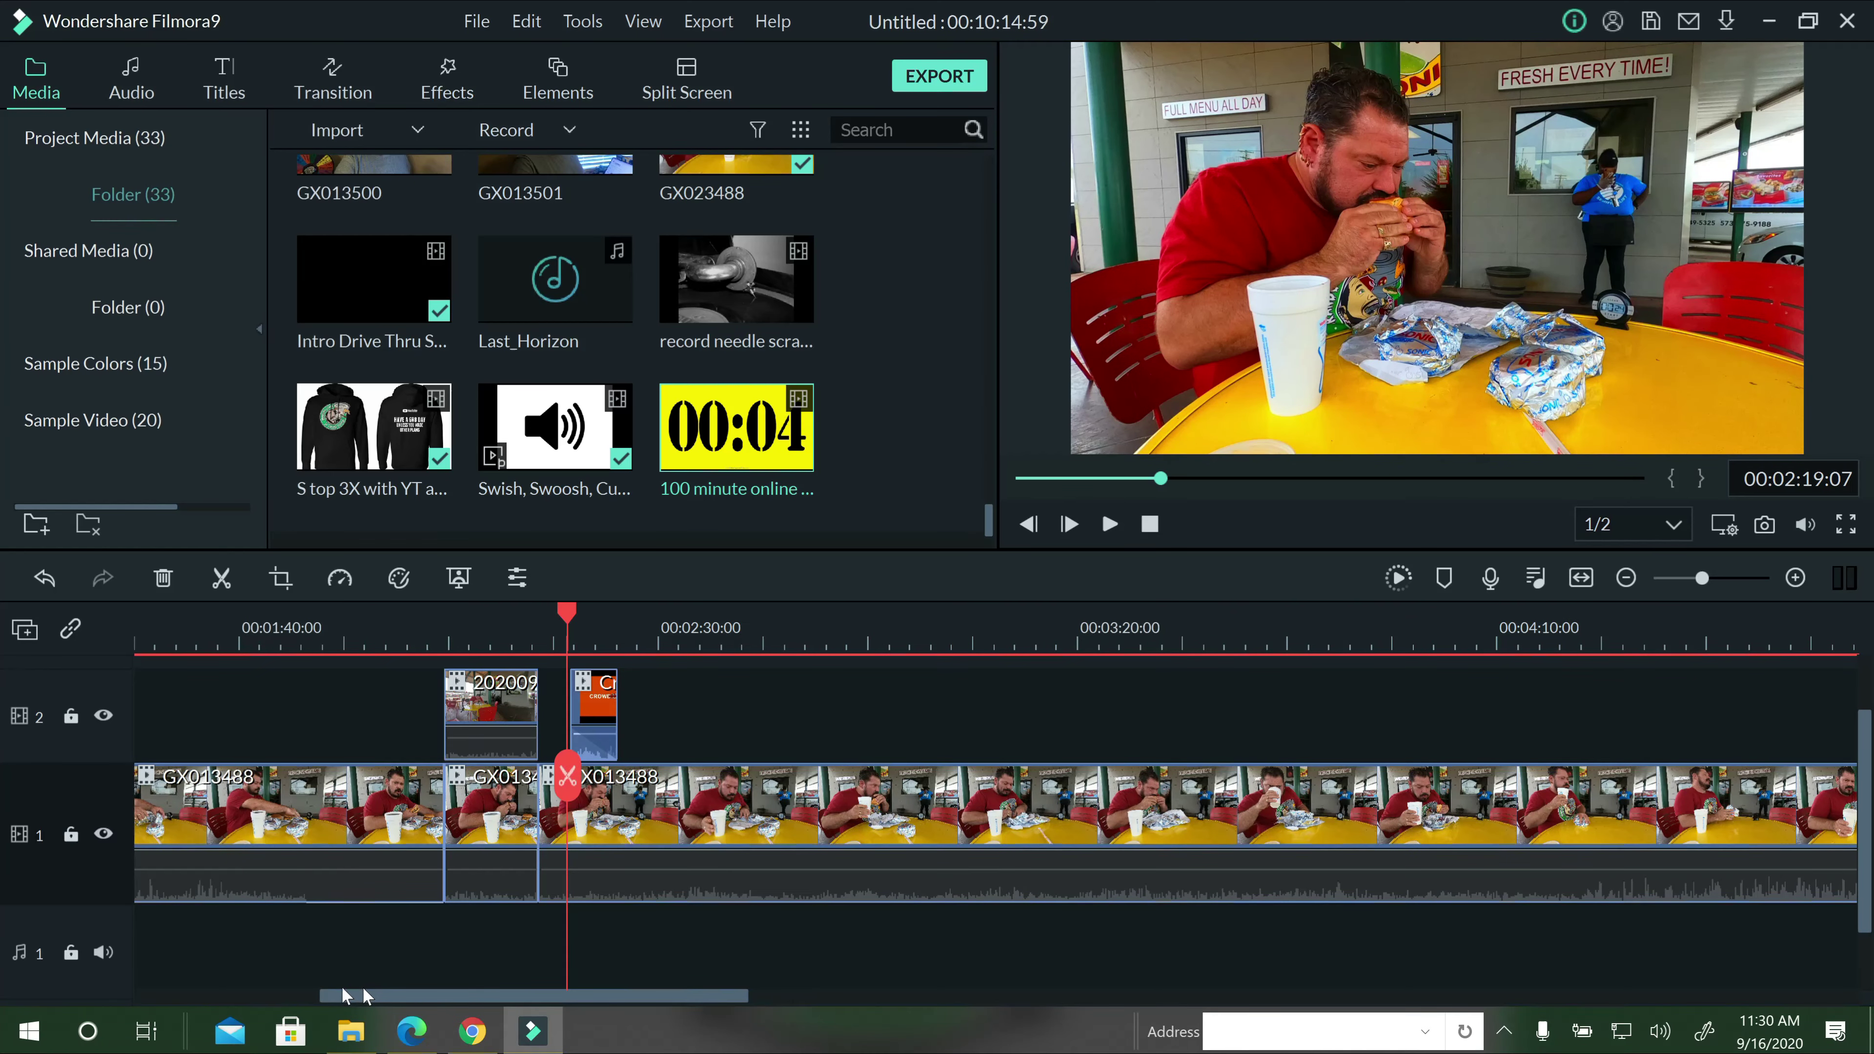
click(510, 644)
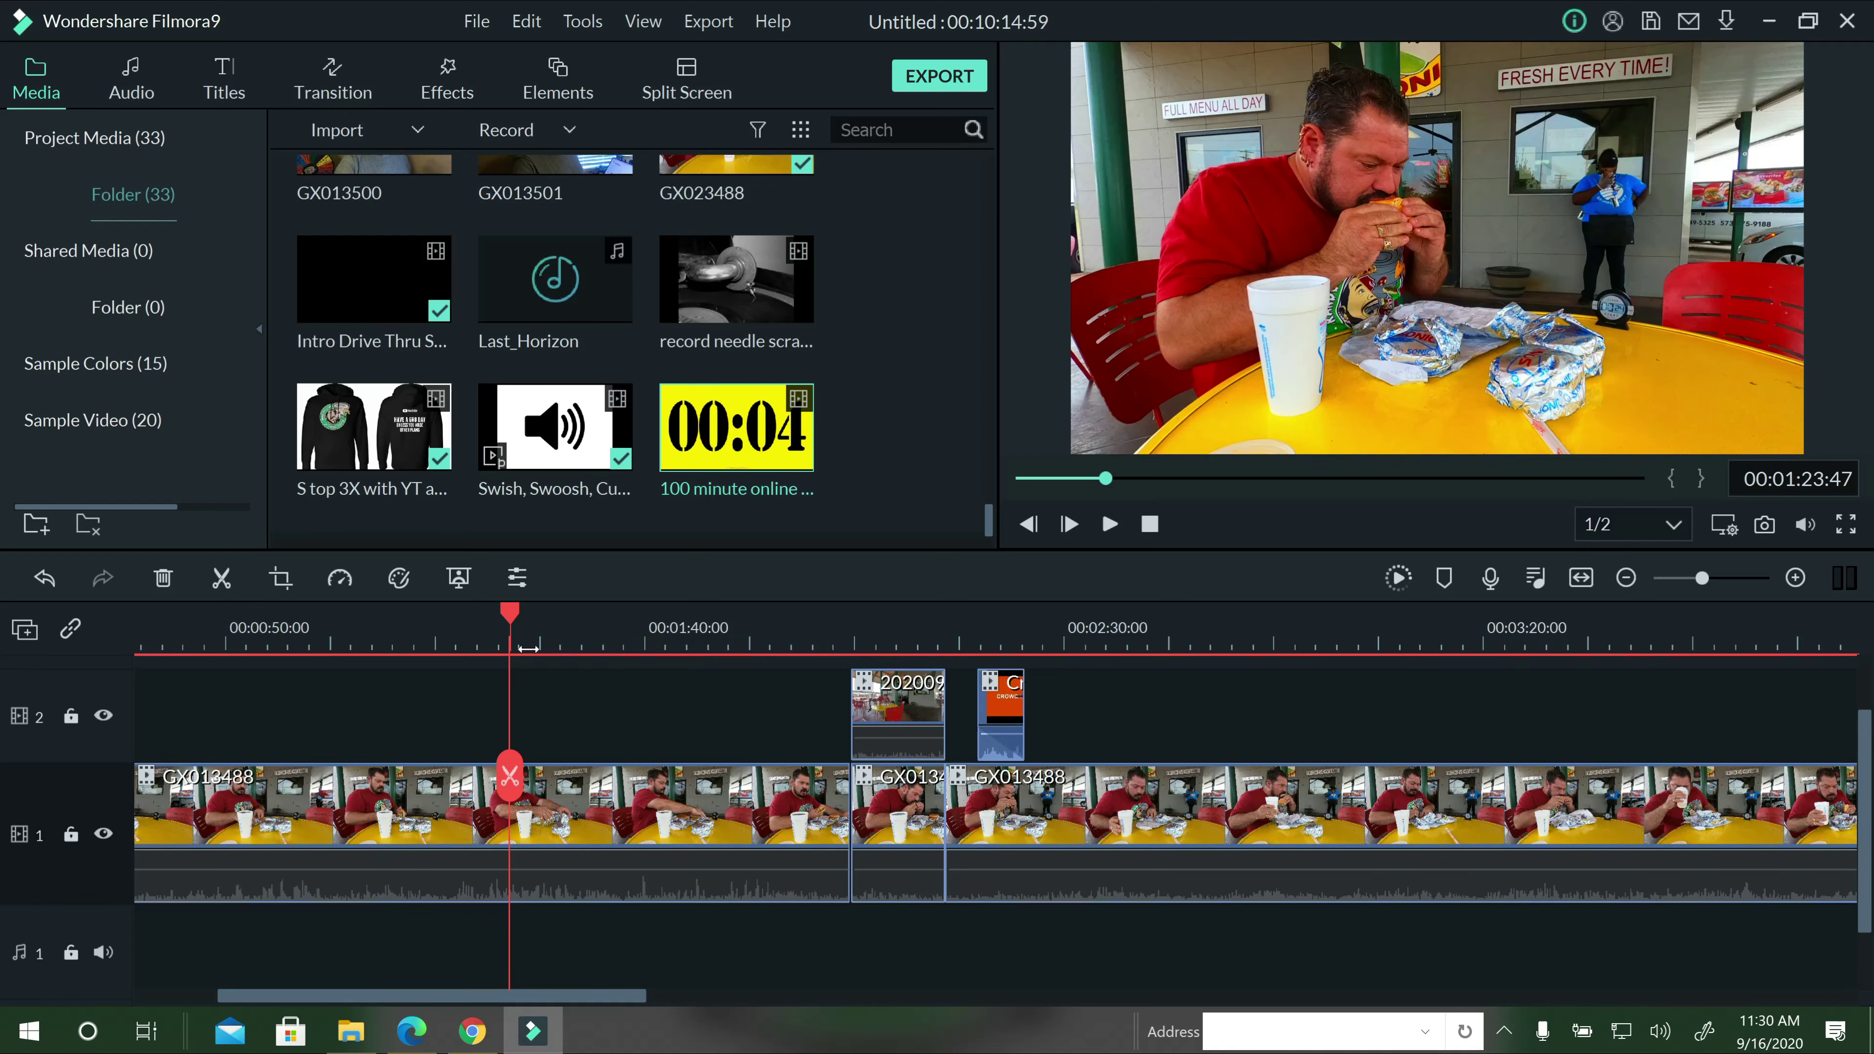
click(541, 636)
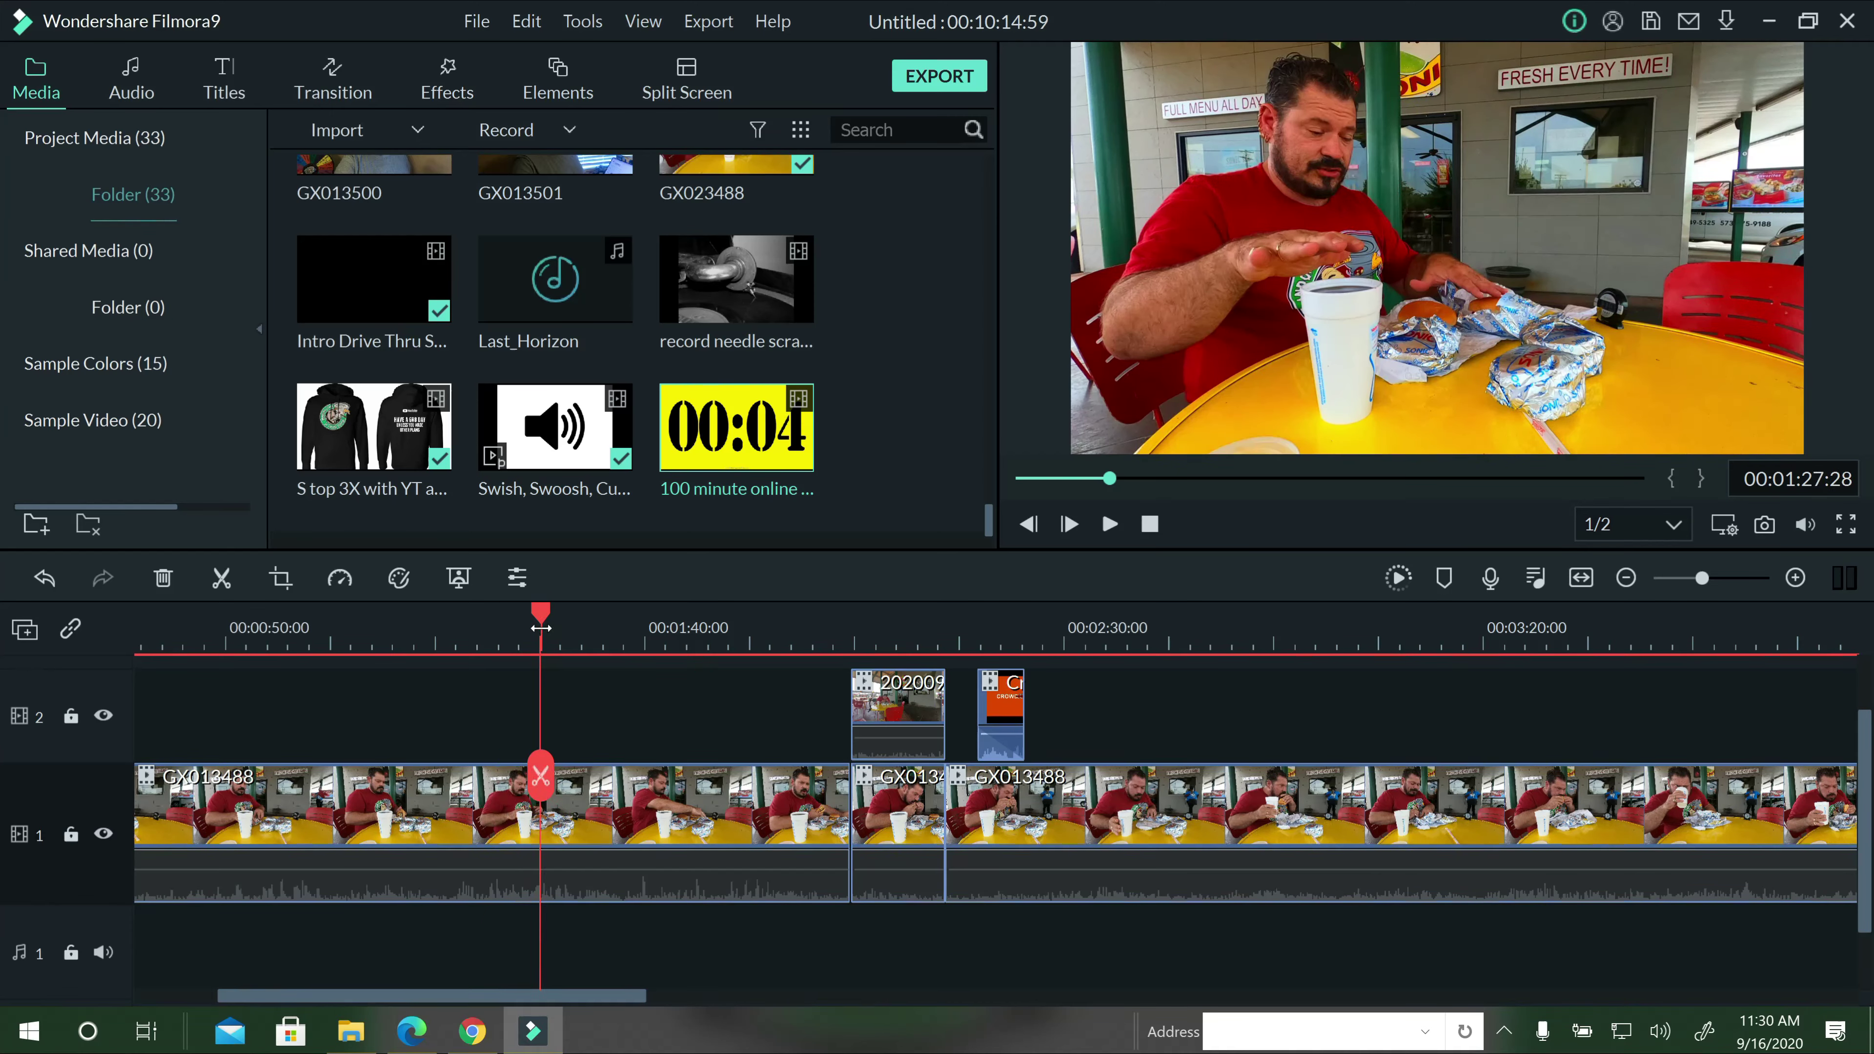
click(599, 624)
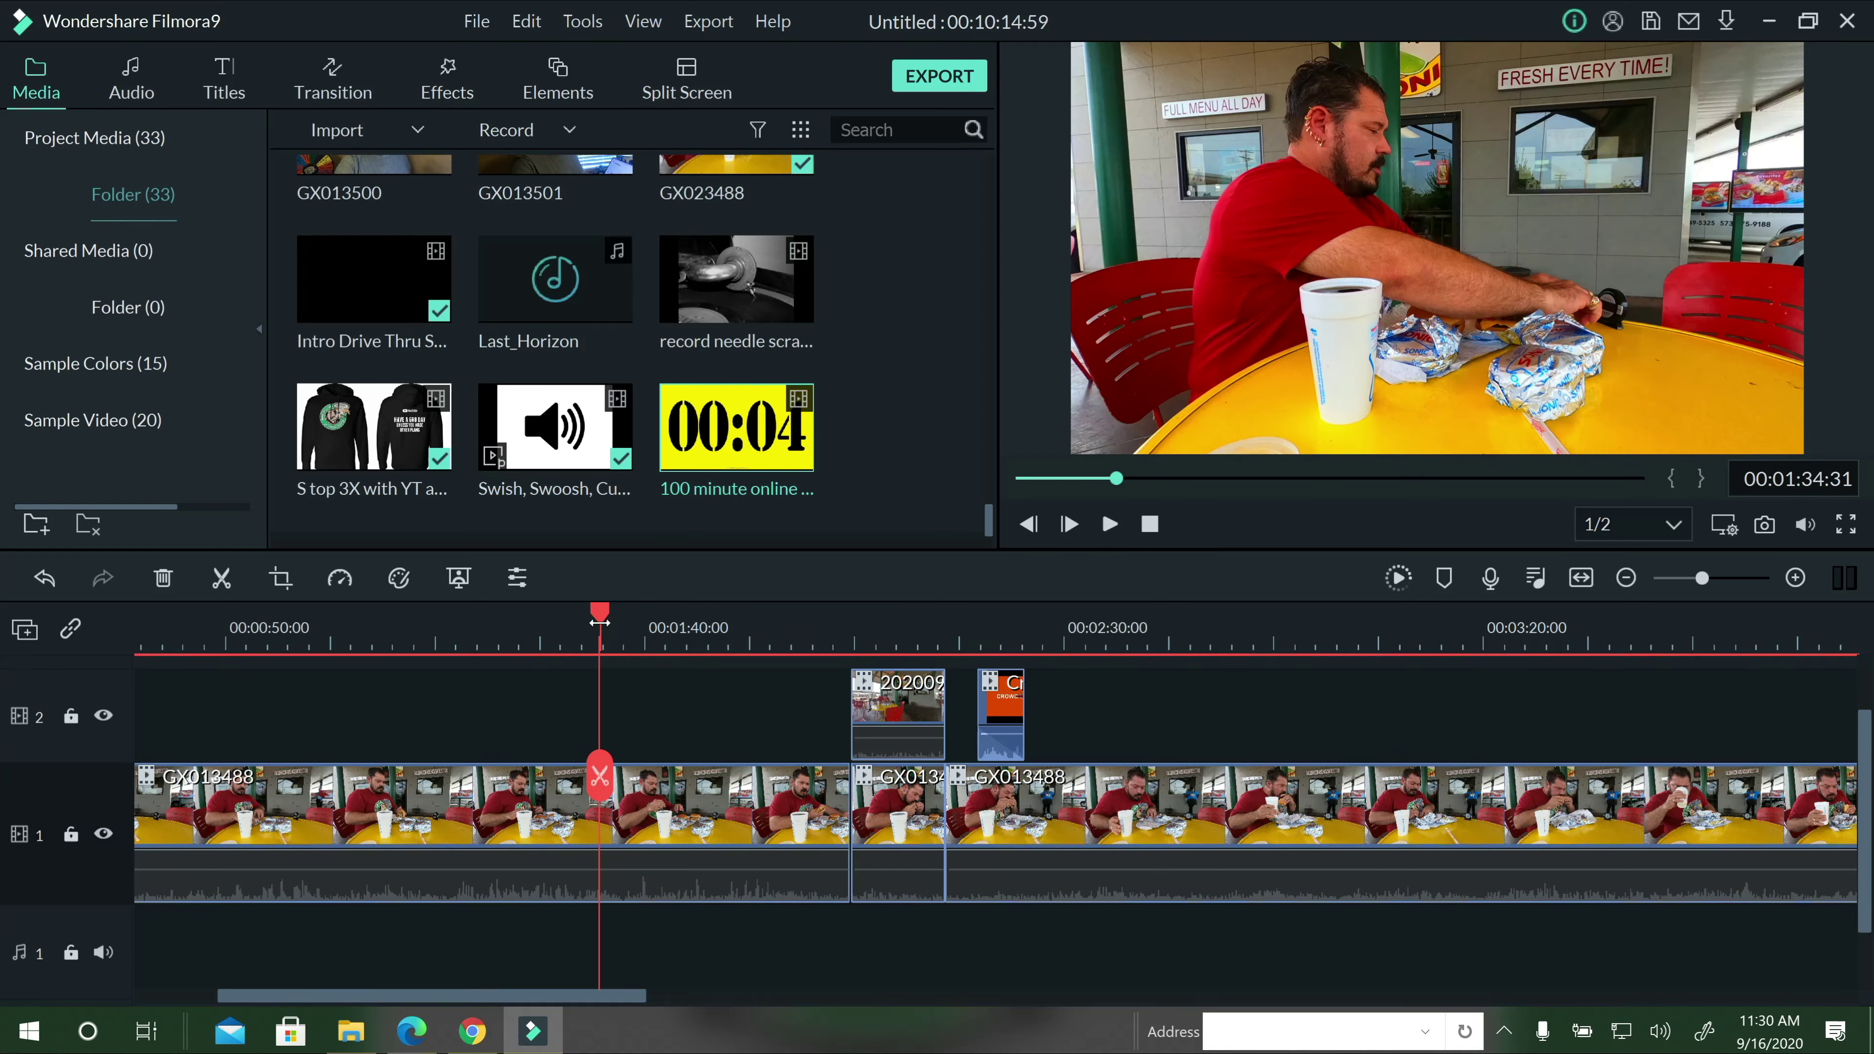
click(639, 624)
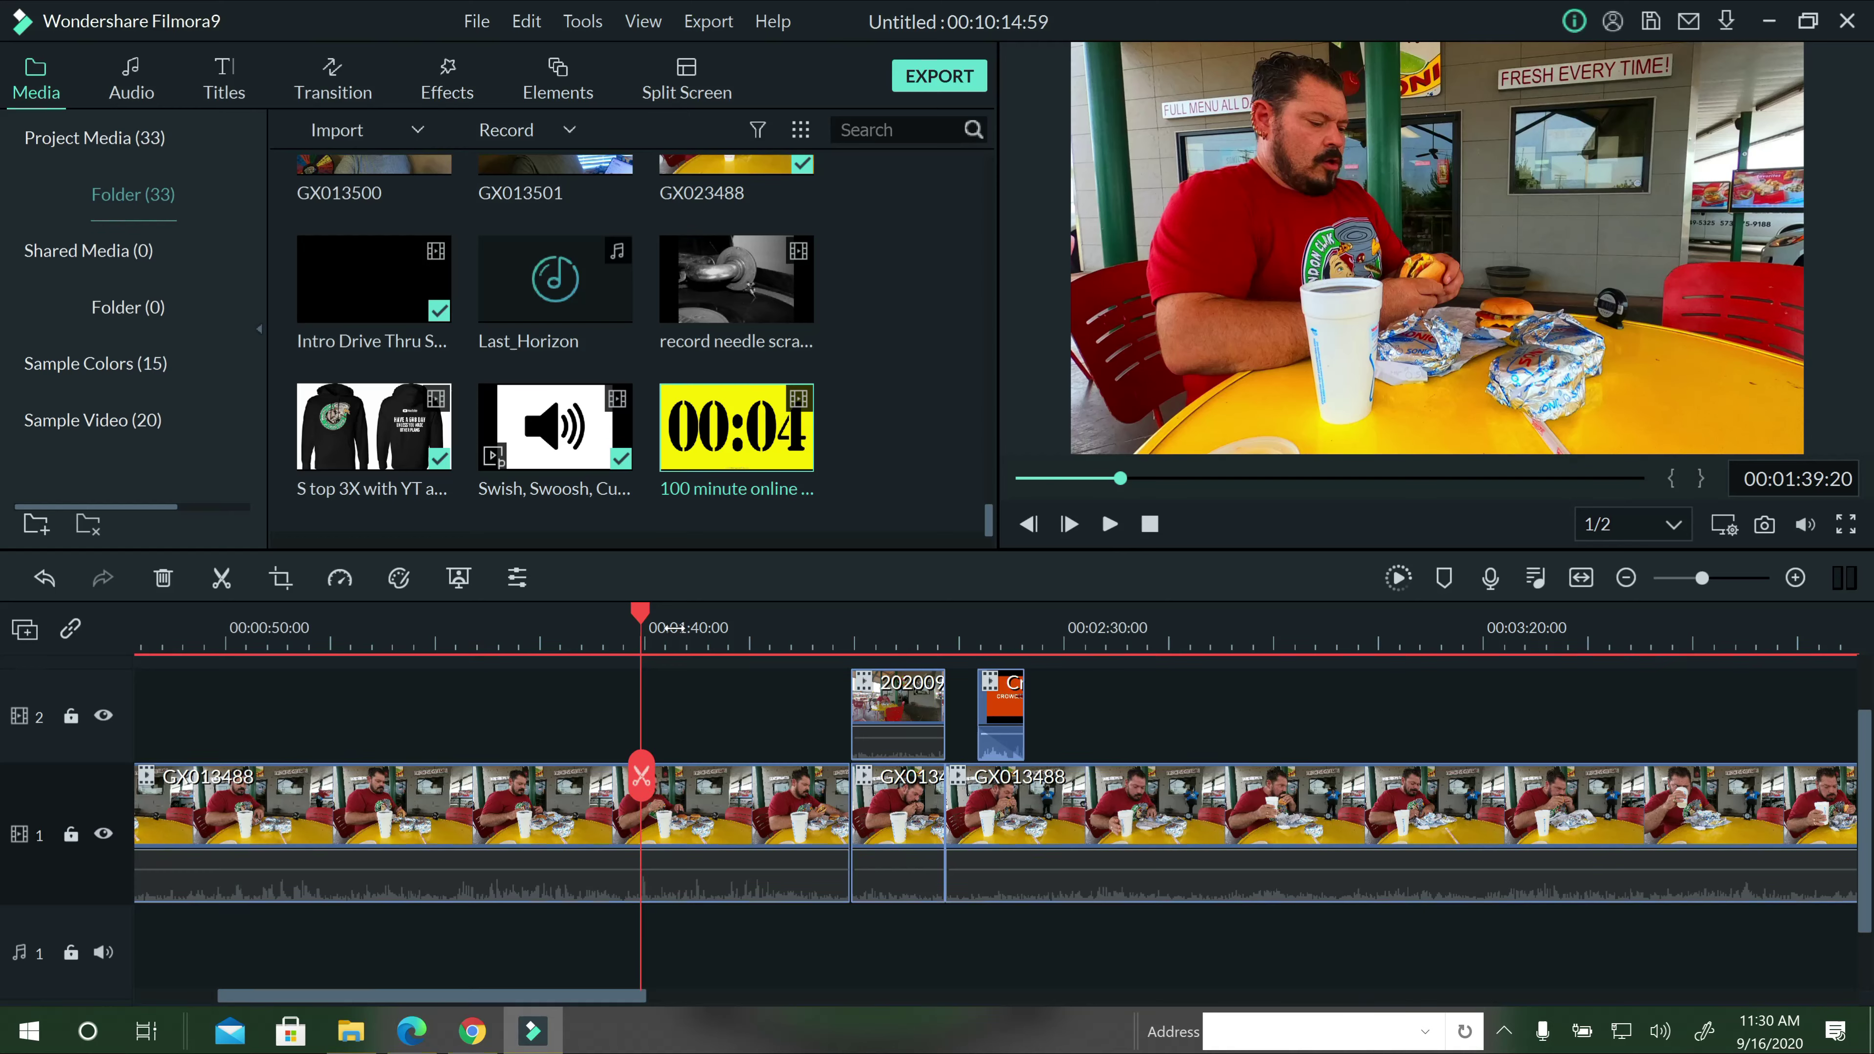
Advance frame by frame through the GX013488 clip from 00:01:39:20 to 00:01:52:52, examining when the timer on the table is started.
key(Right)
key(Right)
key(Right)
key(Right)
key(Right)
key(Right)
key(Right)
key(Right)
key(Right)
key(Right)
key(Right)
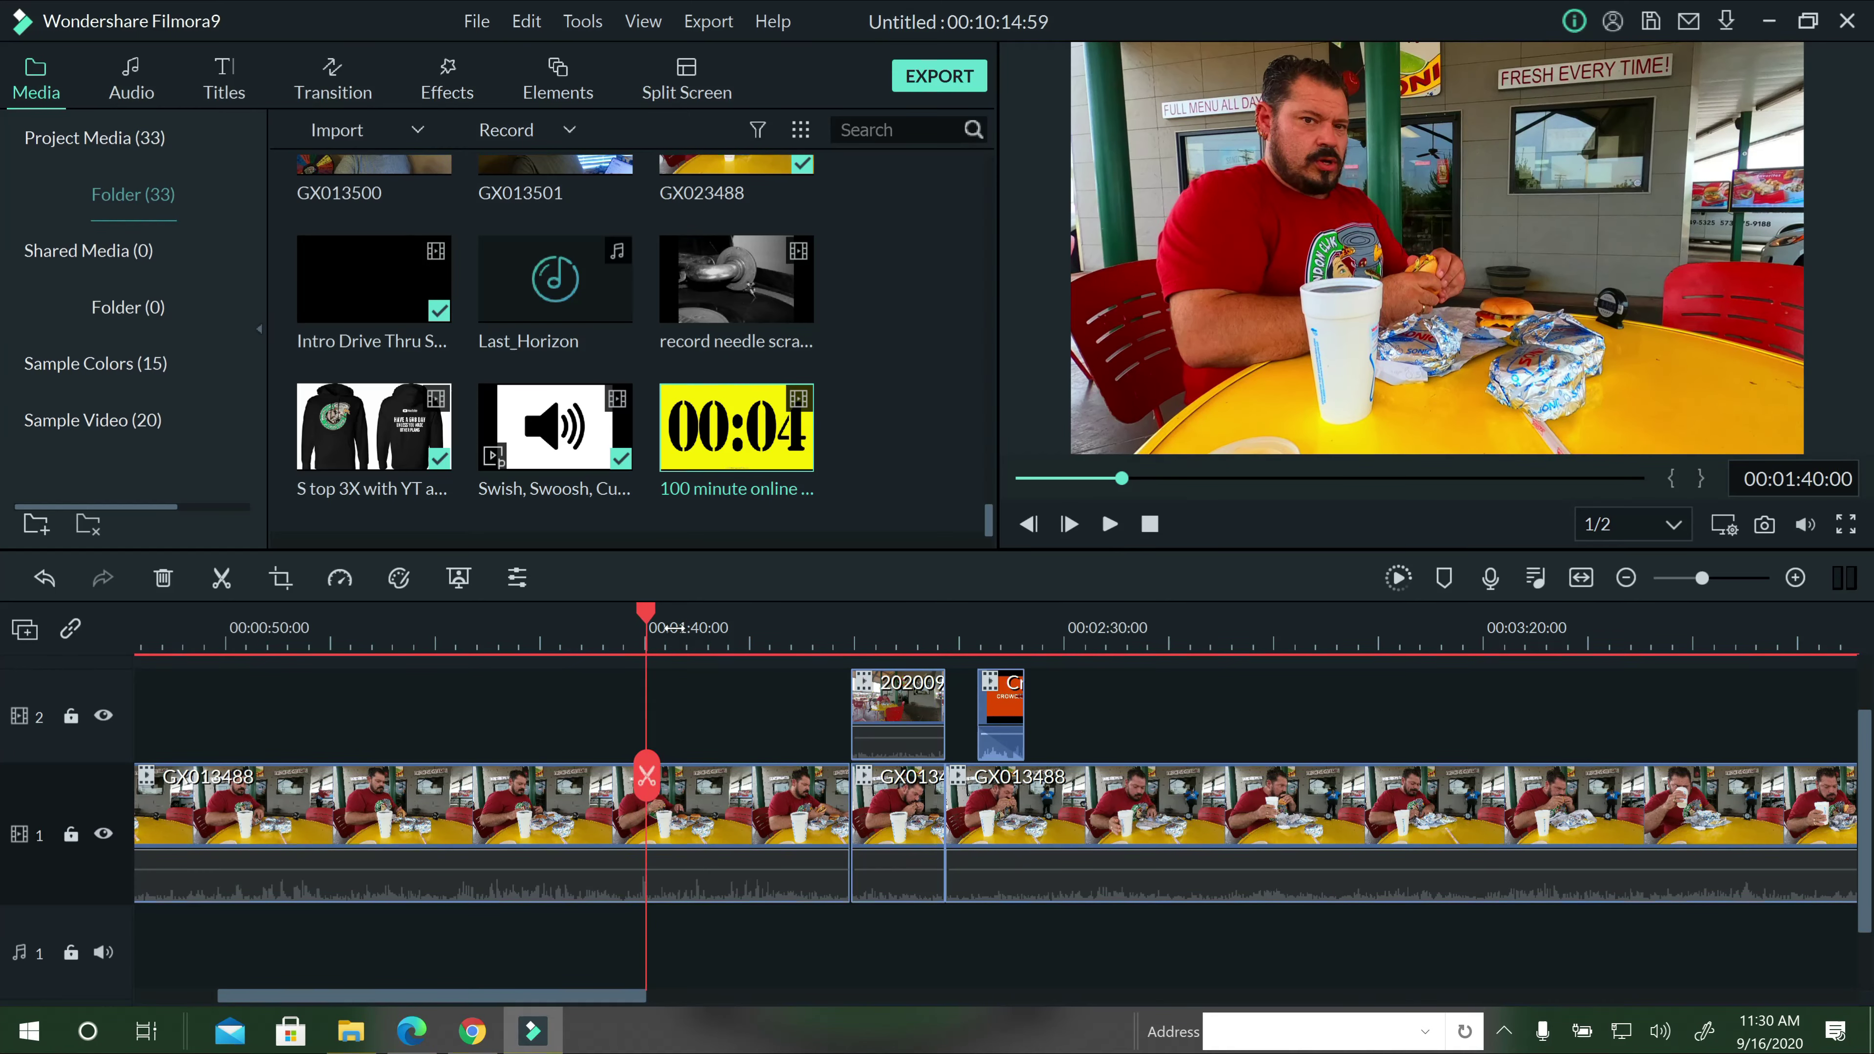
key(Right)
key(Right)
key(Right)
key(Right)
key(Right)
key(Right)
key(Right)
key(Right)
key(Right)
key(Right)
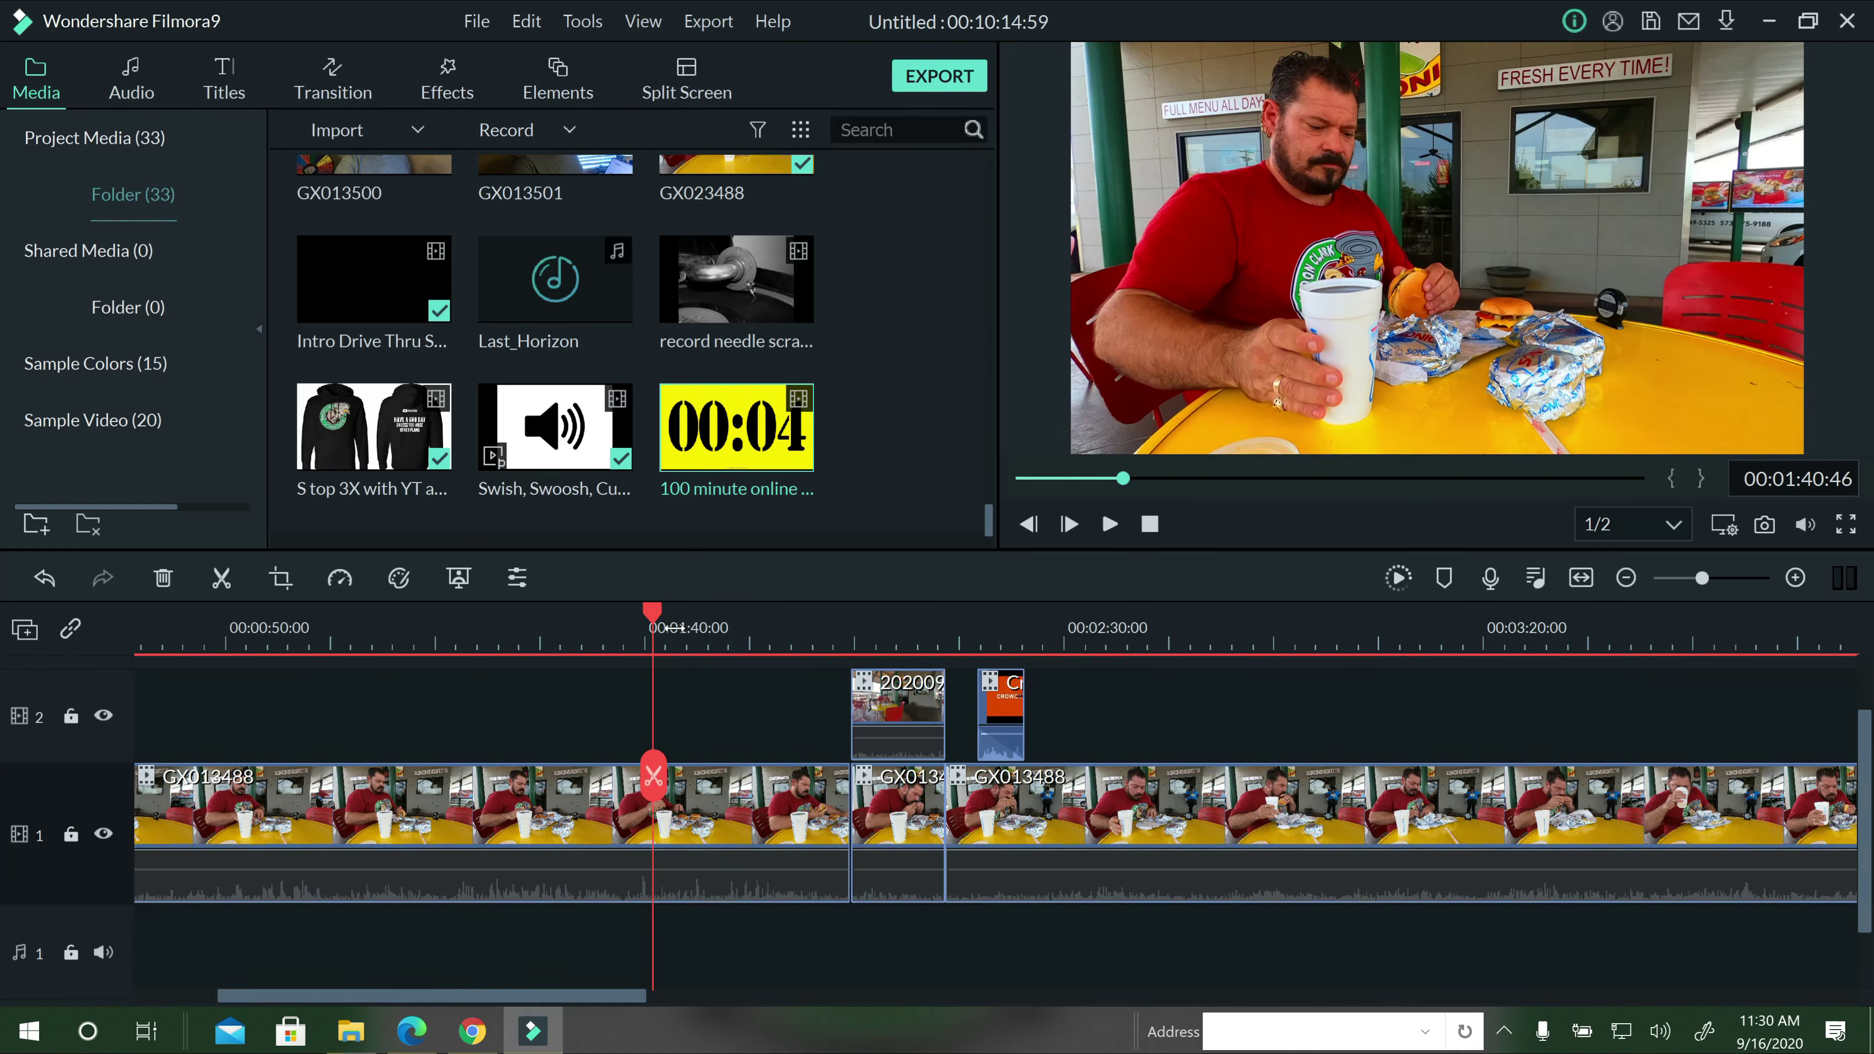
key(Right)
key(Right)
key(Right)
key(Right)
key(Right)
key(Right)
key(Right)
key(Right)
key(Right)
key(Right)
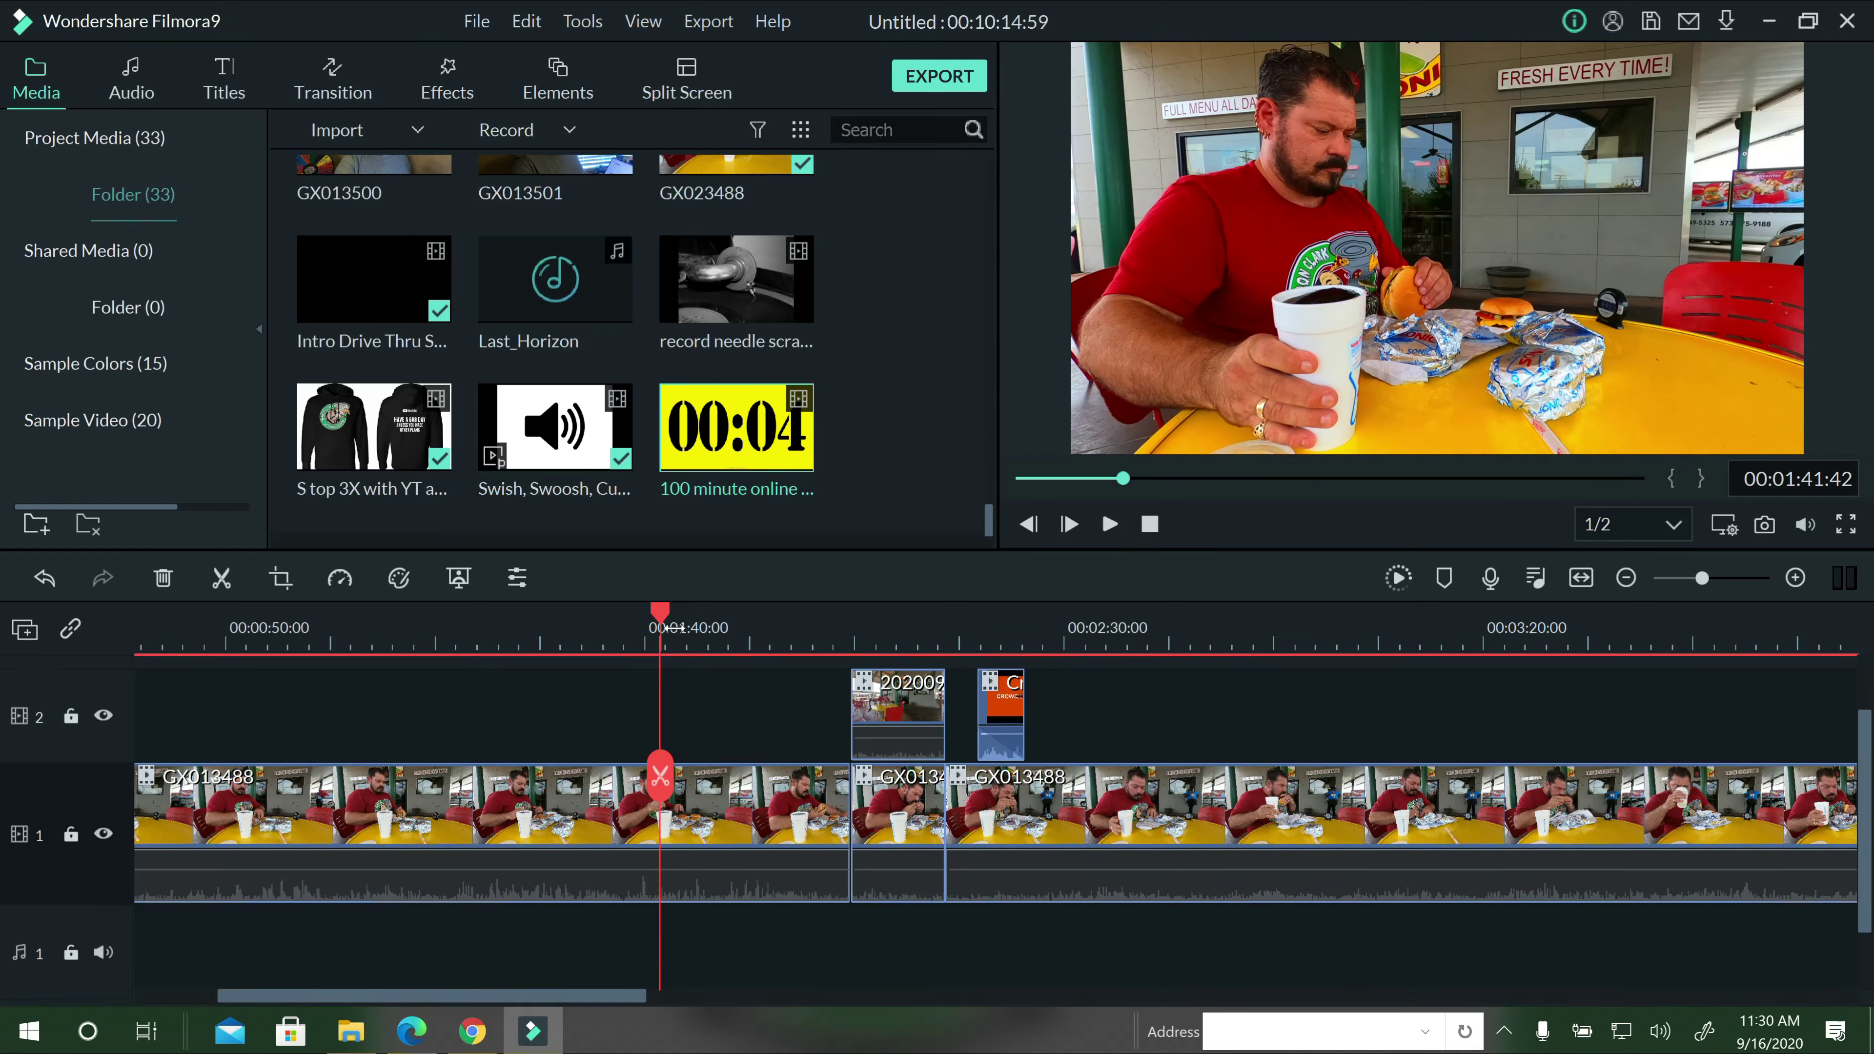
key(Right)
key(Right)
key(Right)
key(Right)
key(Right)
key(Right)
key(Right)
key(Right)
key(Right)
key(Right)
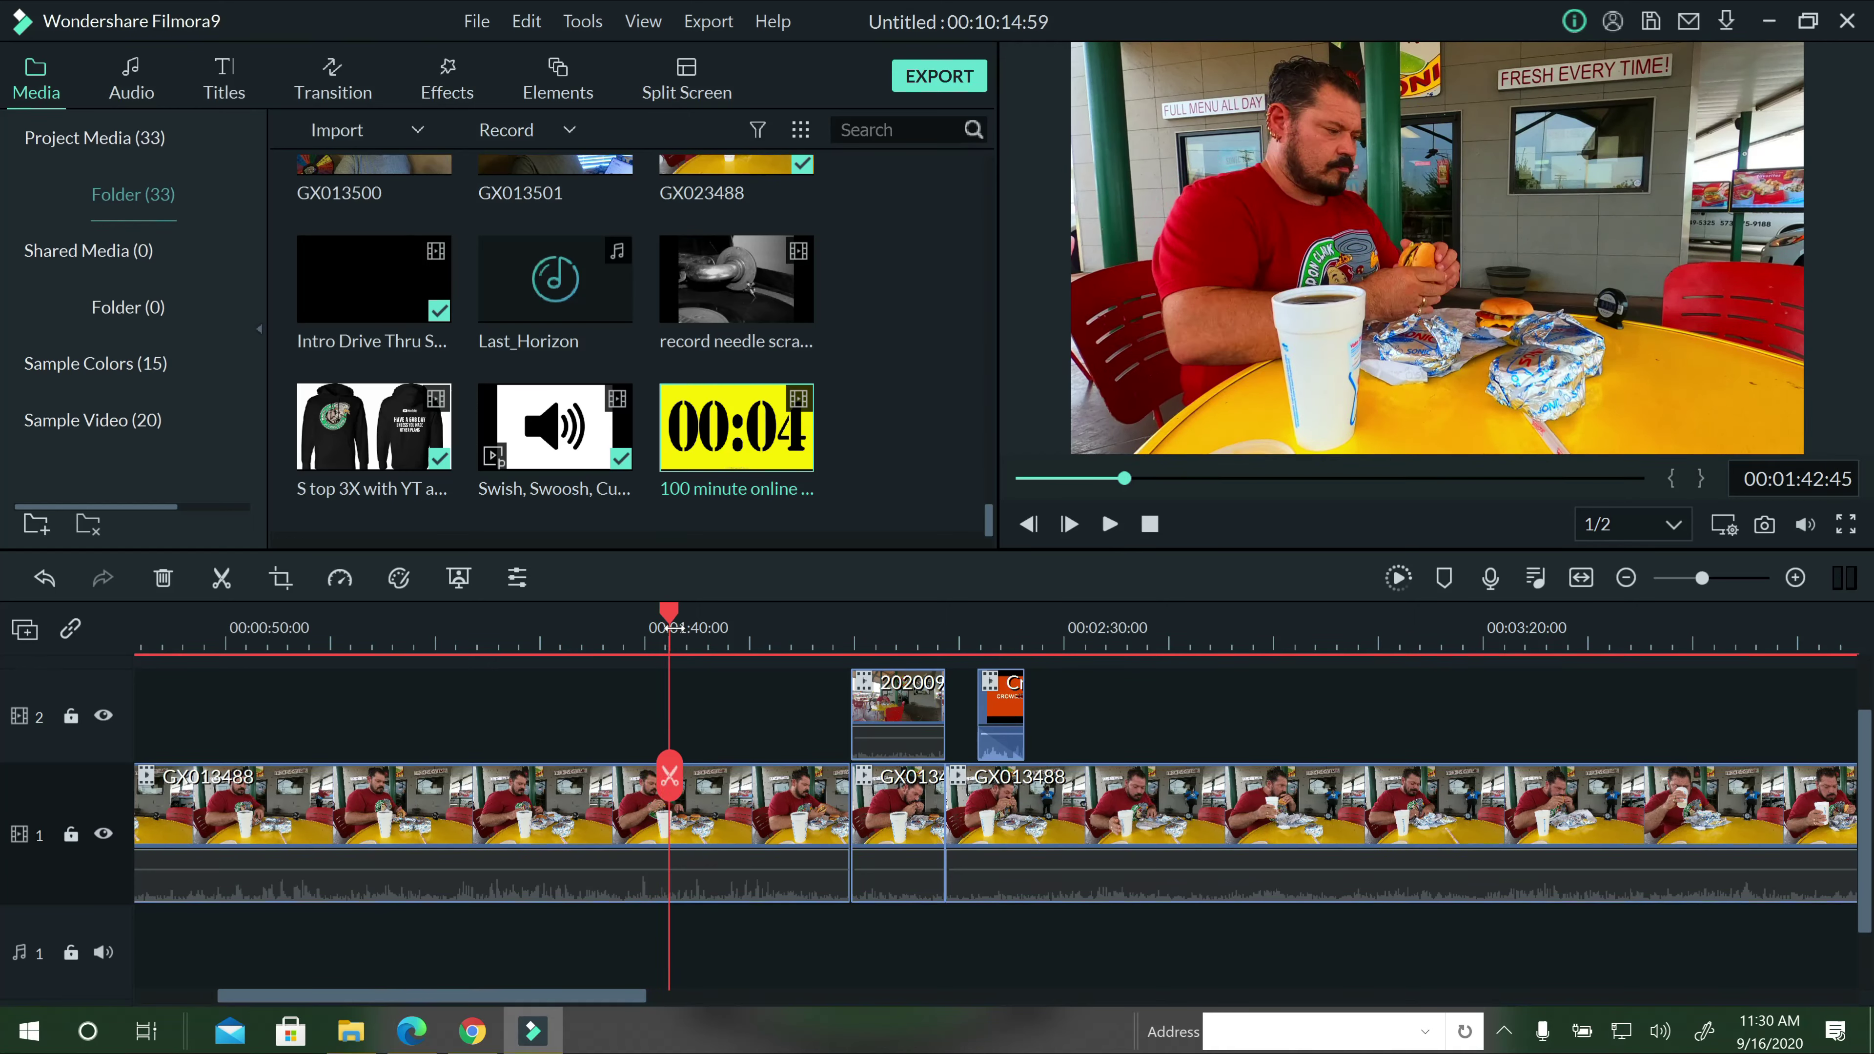
key(Right)
key(Right)
key(Right)
key(Right)
key(Right)
key(Right)
key(Right)
key(Right)
key(Right)
key(Right)
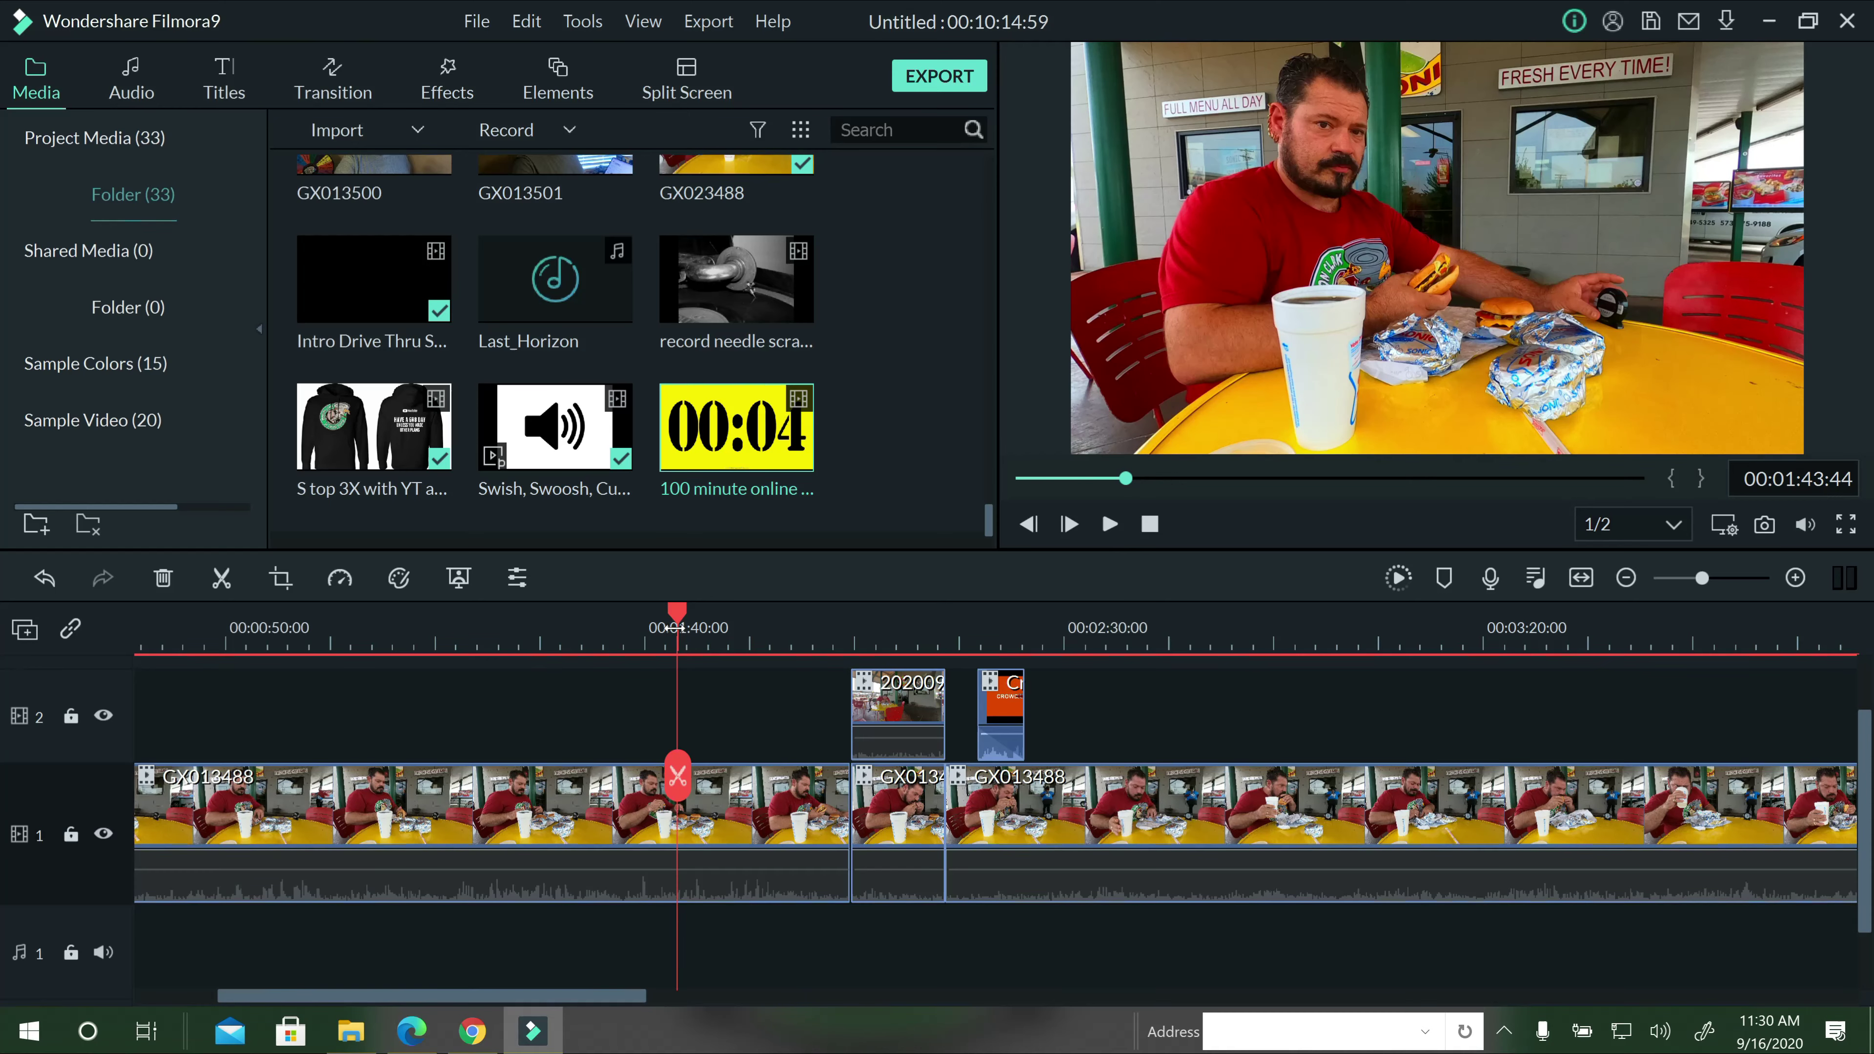
key(Right)
key(Right)
key(Right)
key(Right)
key(Right)
key(Right)
key(Right)
key(Right)
key(Right)
key(Right)
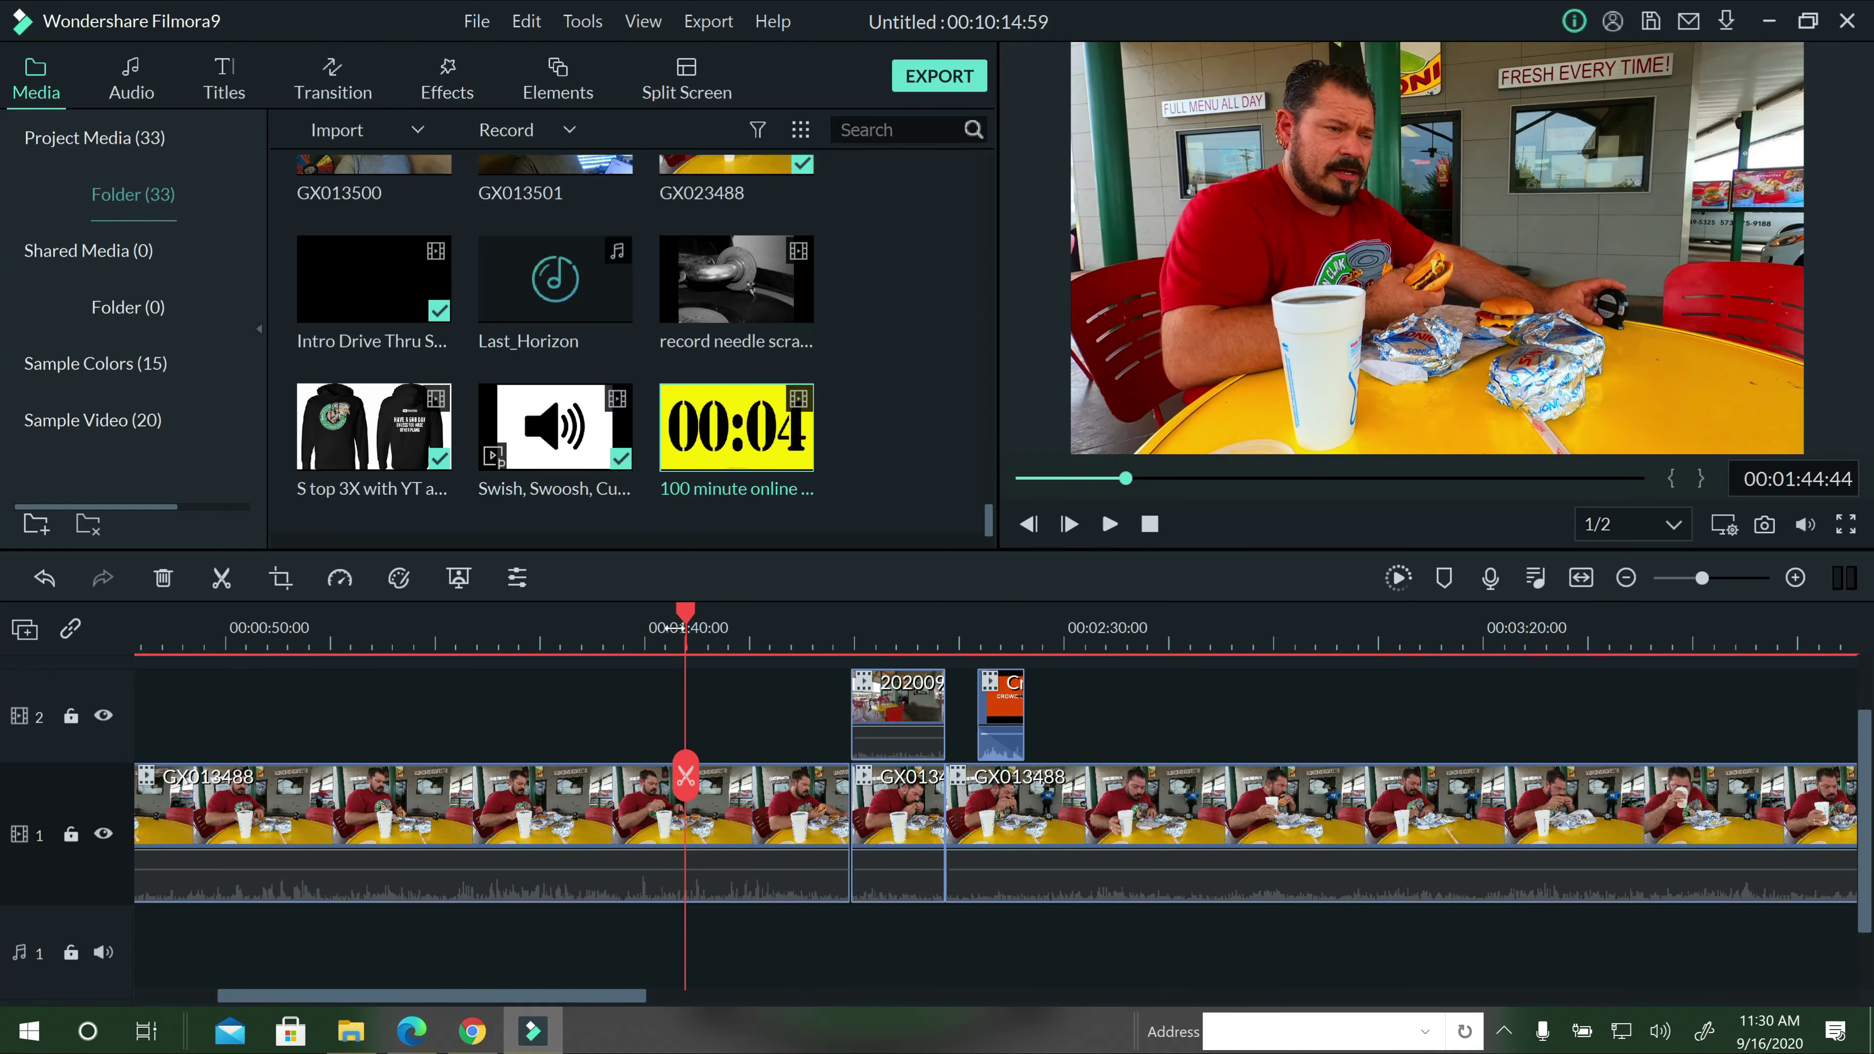
key(Right)
key(Right)
key(Right)
key(Right)
key(Right)
key(Right)
key(Right)
key(Right)
key(Right)
key(Right)
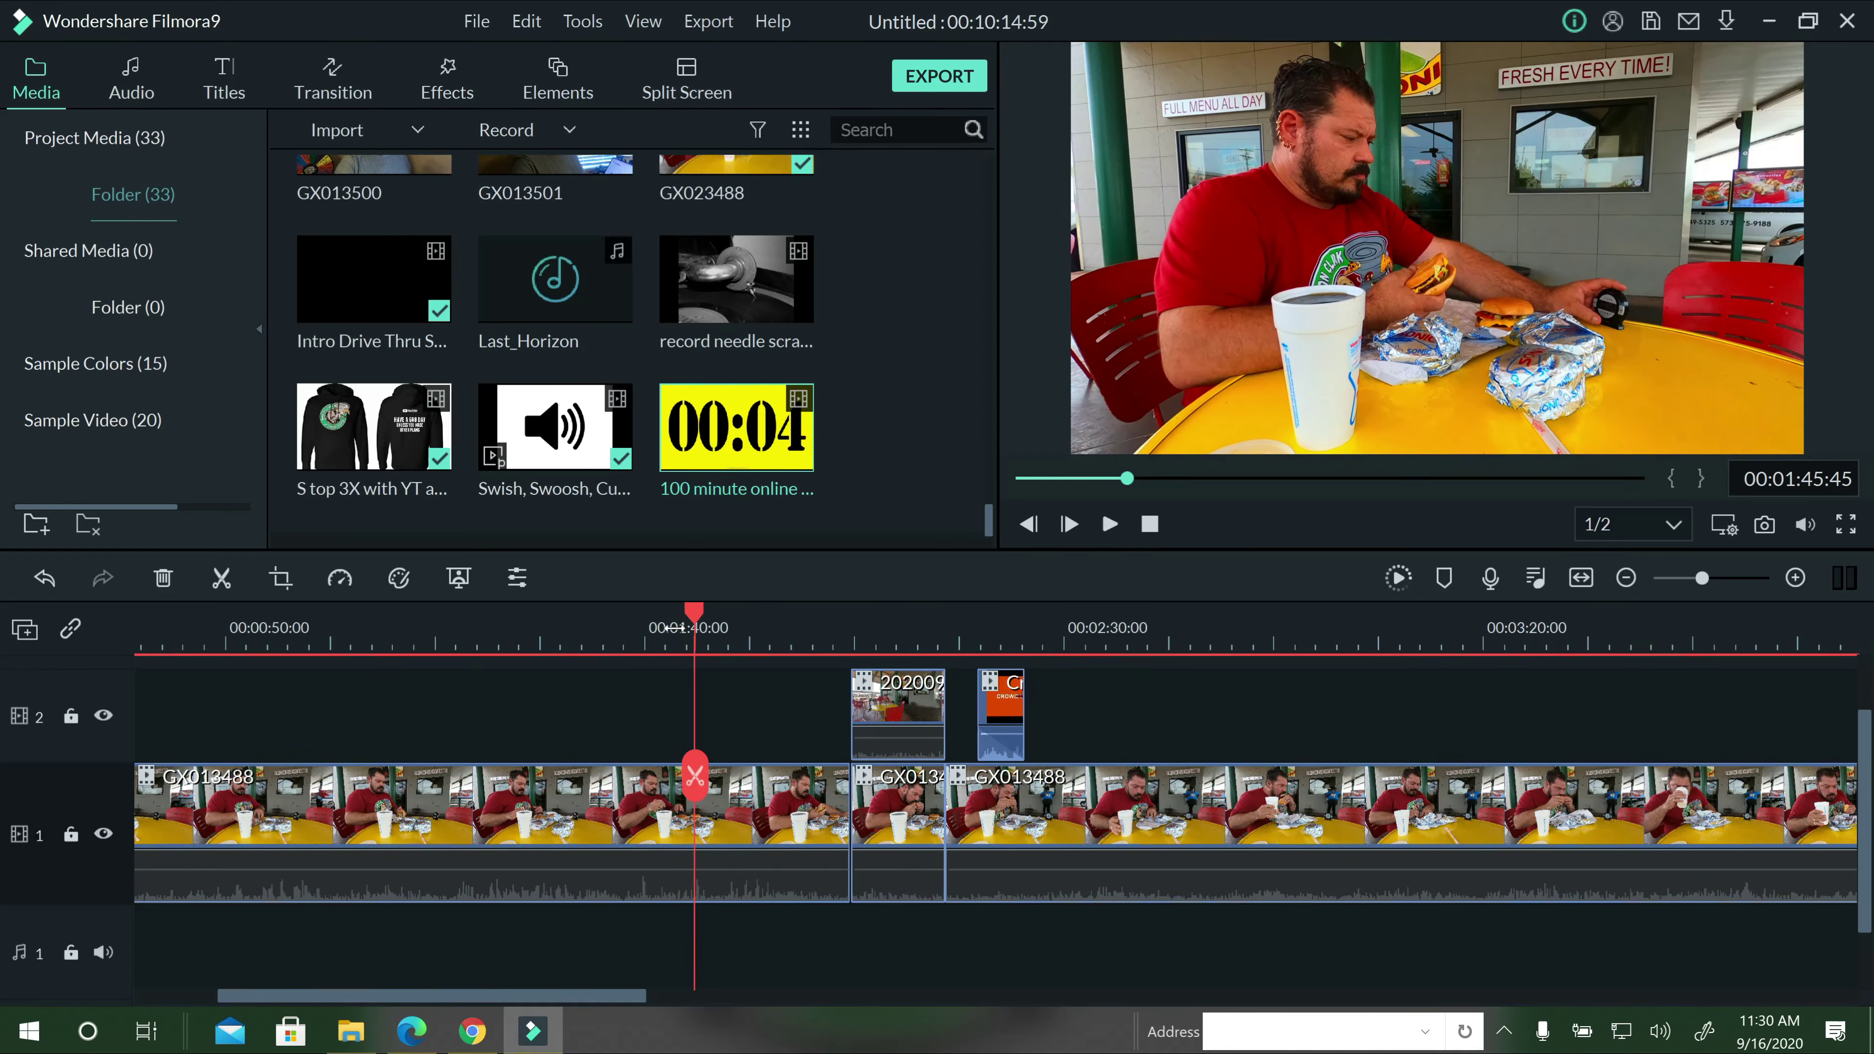
key(Right)
key(Right)
key(Right)
key(Right)
key(Right)
key(Right)
key(Right)
key(Right)
key(Right)
key(Right)
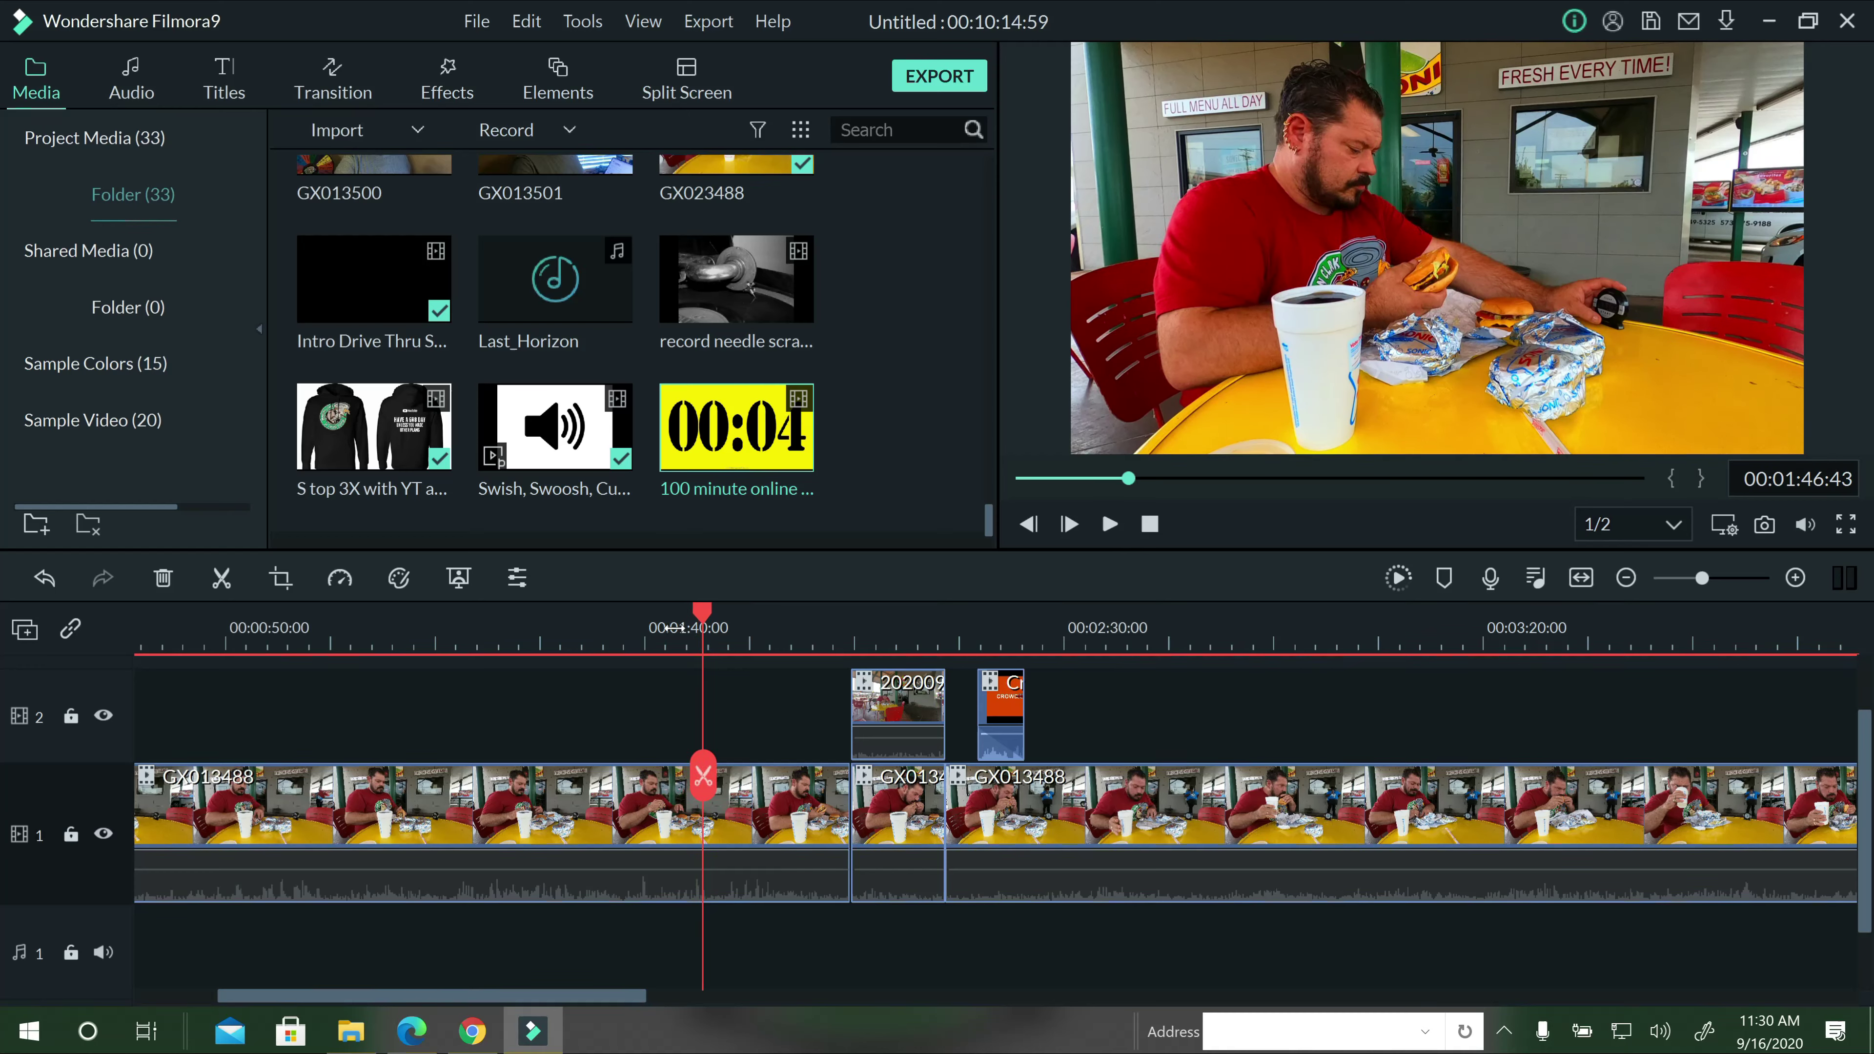
key(Right)
key(Right)
key(Right)
key(Right)
key(Right)
key(Right)
key(Right)
key(Right)
key(Right)
key(Right)
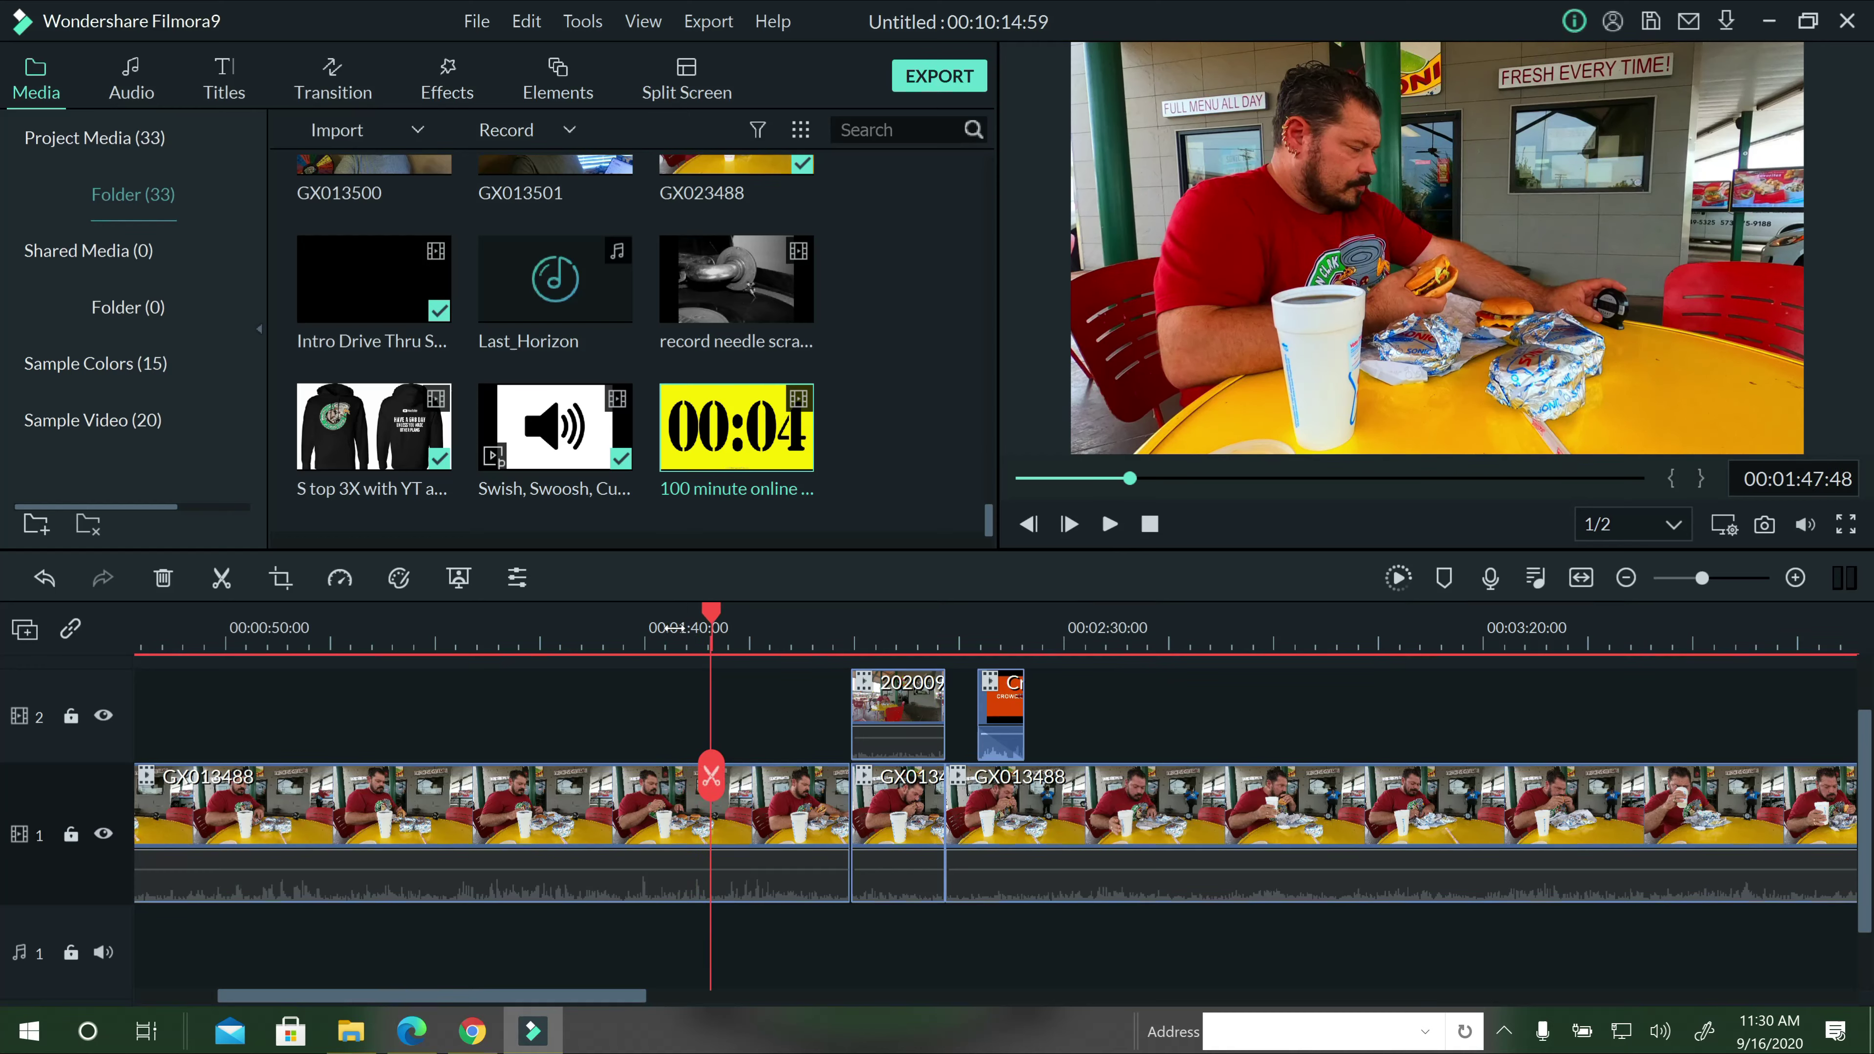
key(Right)
key(Right)
key(Right)
key(Right)
key(Right)
key(Right)
key(Right)
key(Right)
key(Right)
key(Right)
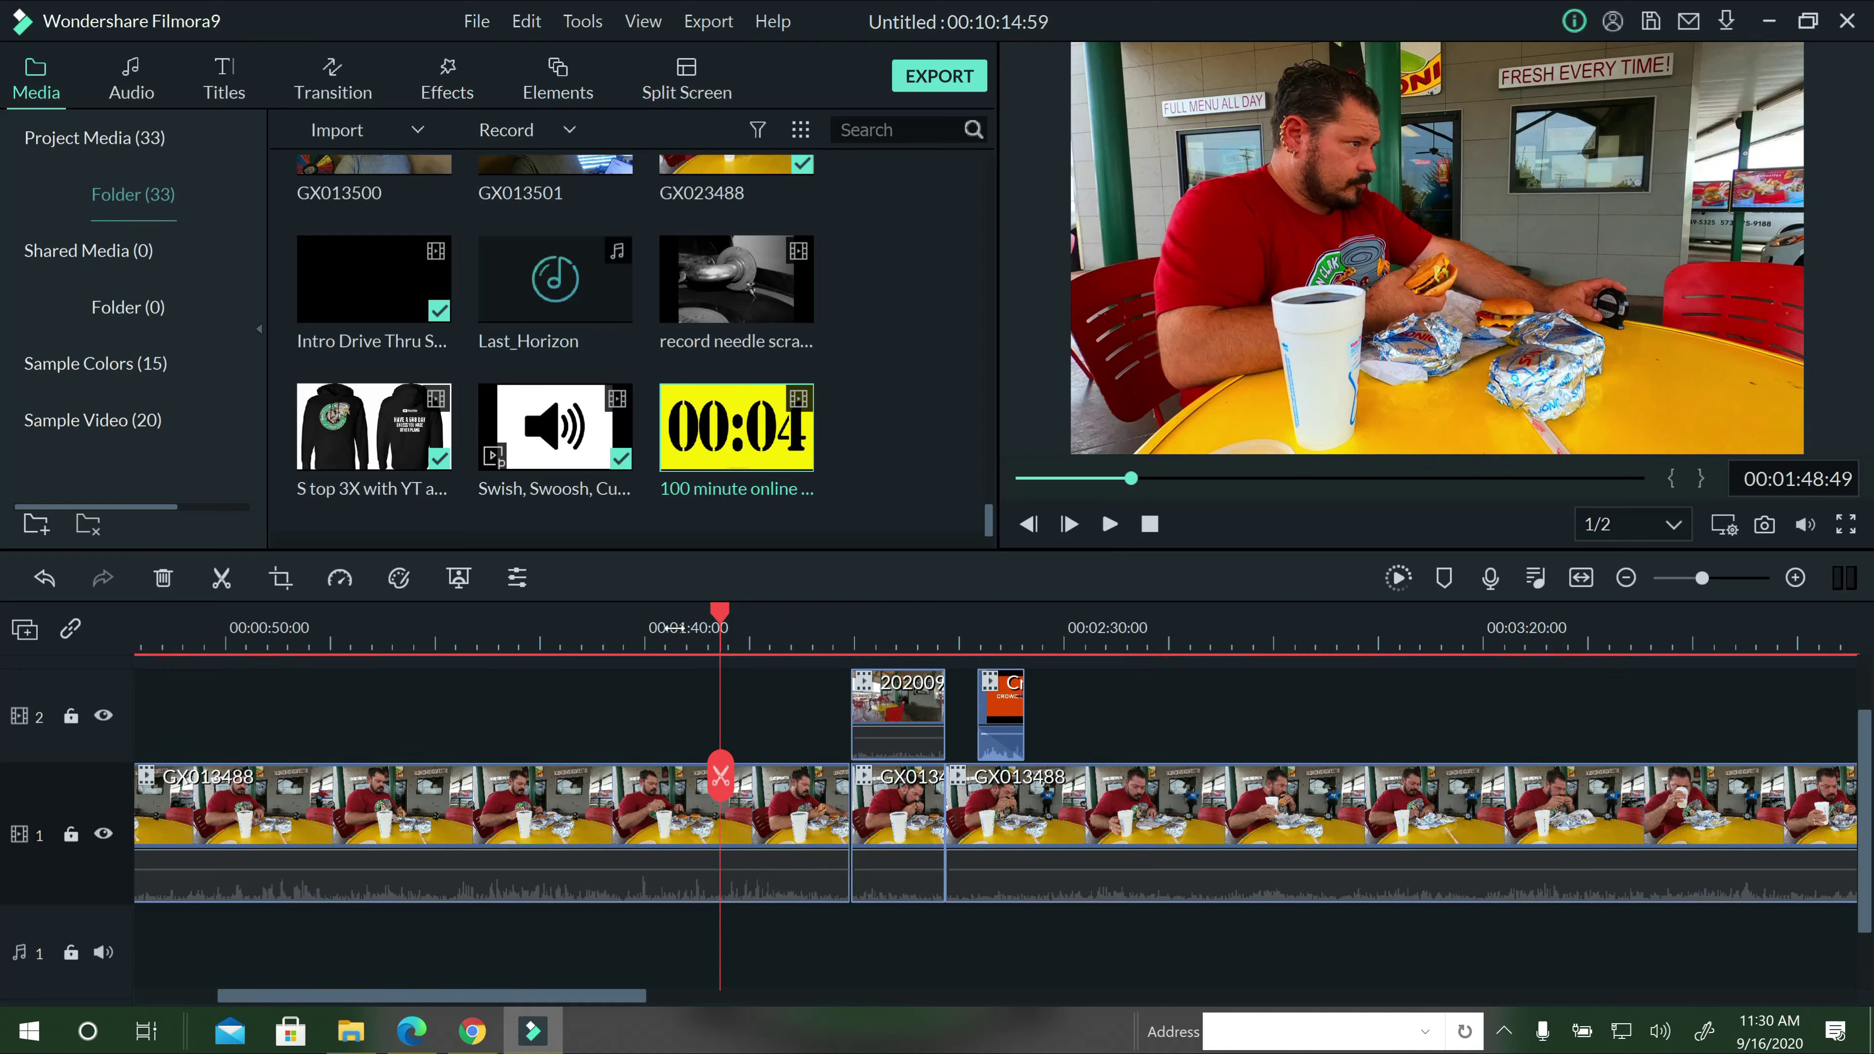
key(Right)
key(Right)
key(Right)
key(Right)
key(Right)
key(Right)
key(Right)
key(Right)
key(Right)
key(Right)
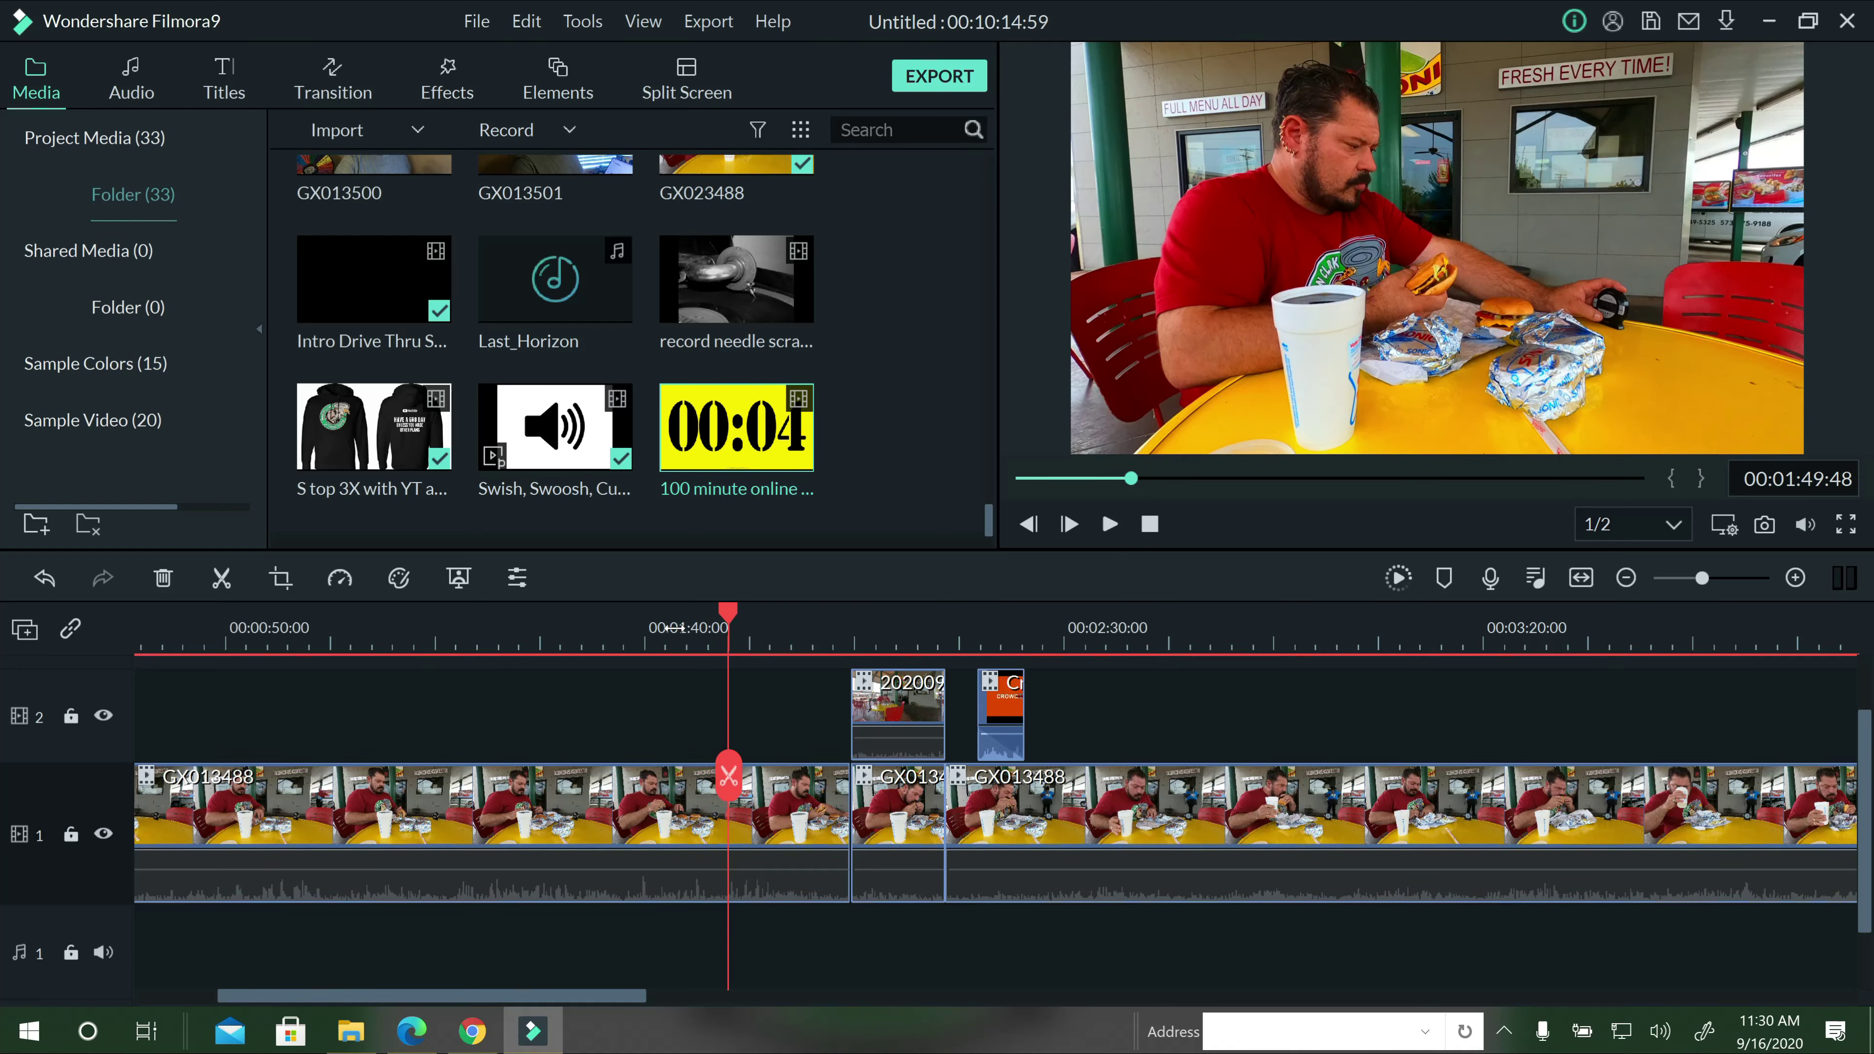
key(Right)
key(Right)
key(Right)
key(Right)
key(Right)
key(Right)
key(Right)
key(Right)
key(Right)
key(Right)
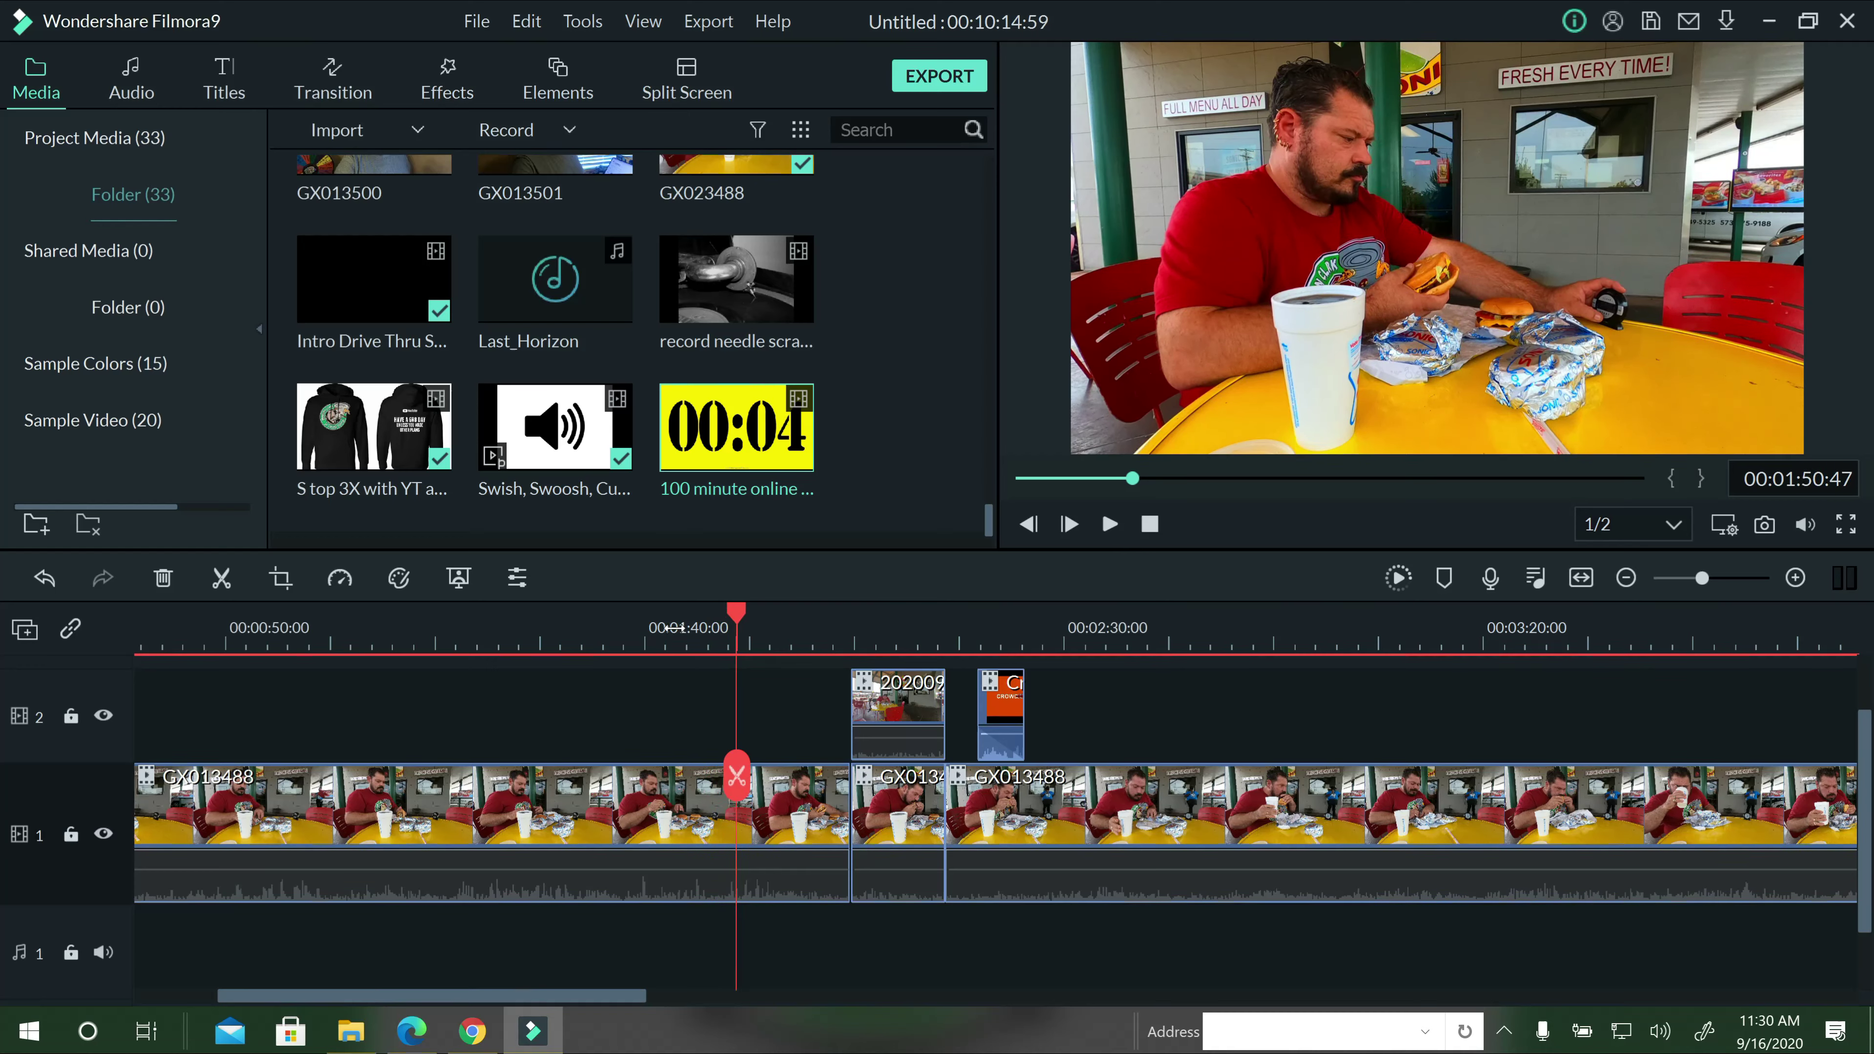
key(Right)
key(Right)
key(Right)
key(Right)
key(Right)
key(Right)
key(Right)
key(Right)
key(Right)
key(Right)
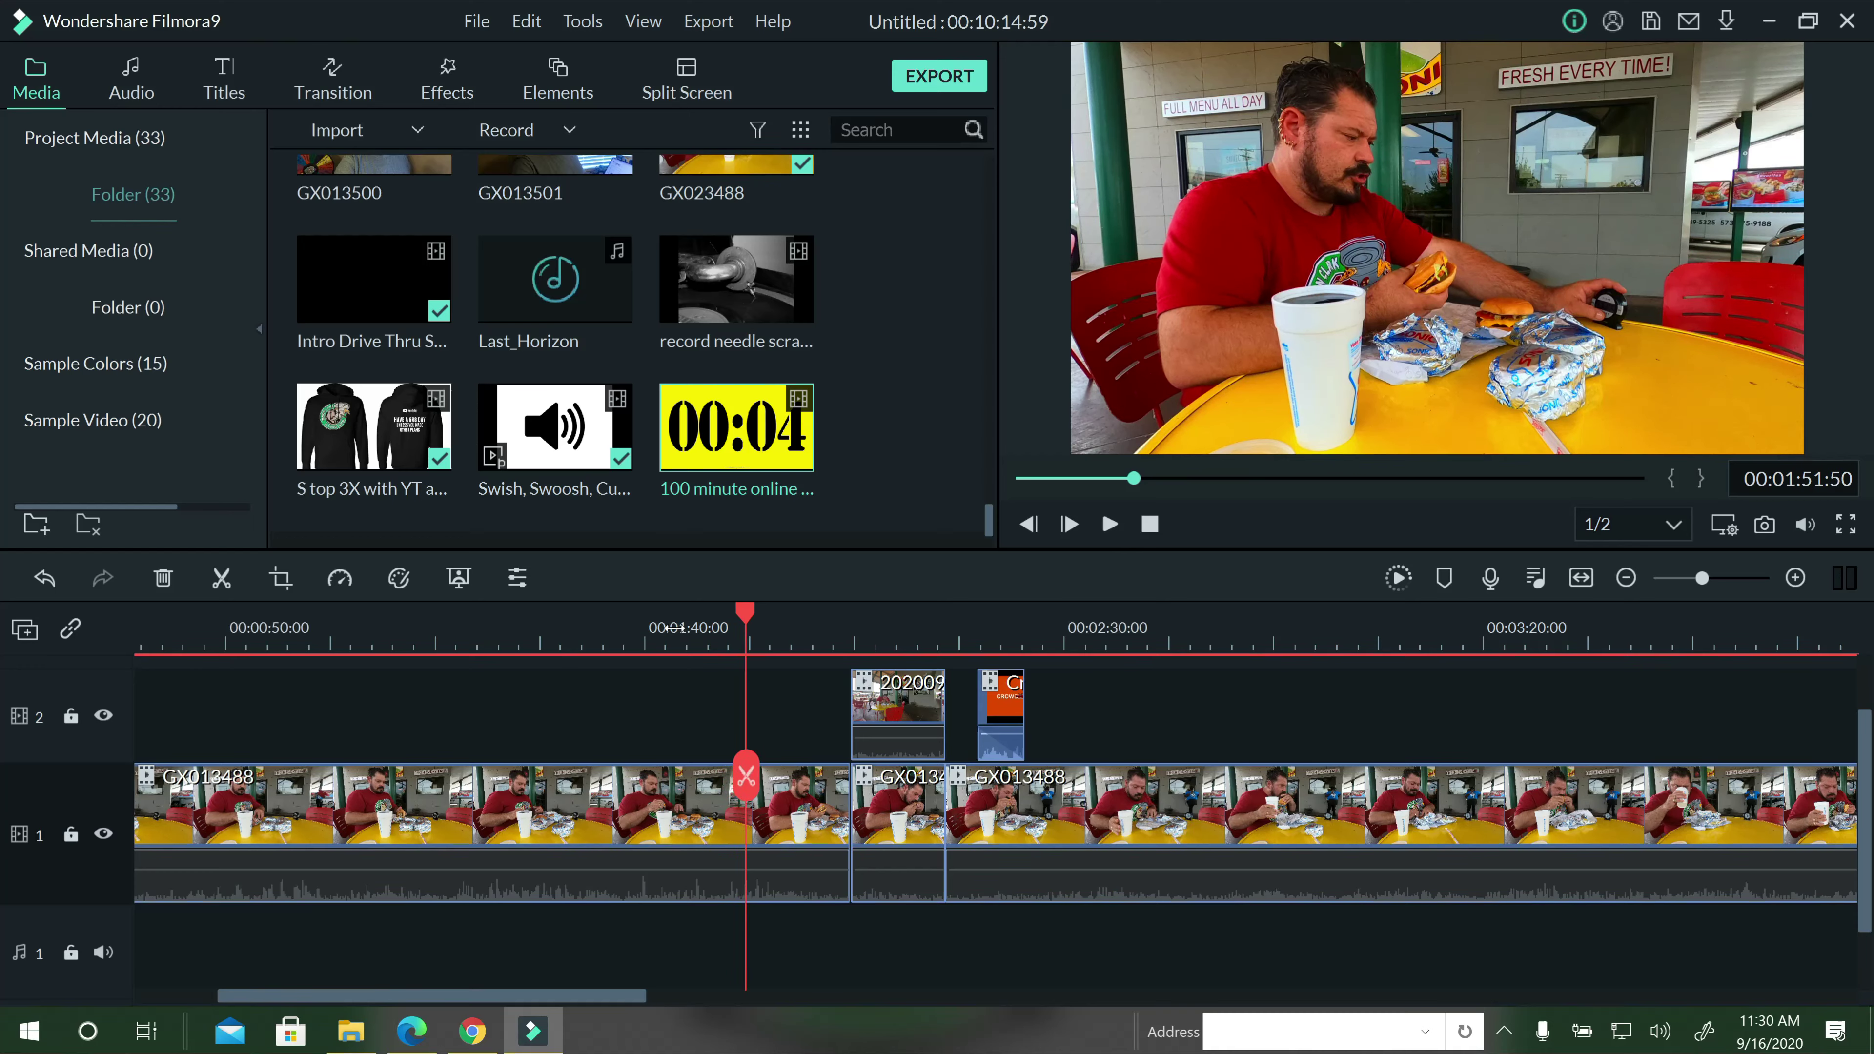
key(Right)
key(Right)
key(Right)
key(Right)
key(Right)
key(Right)
key(Right)
key(Right)
key(Right)
key(Right)
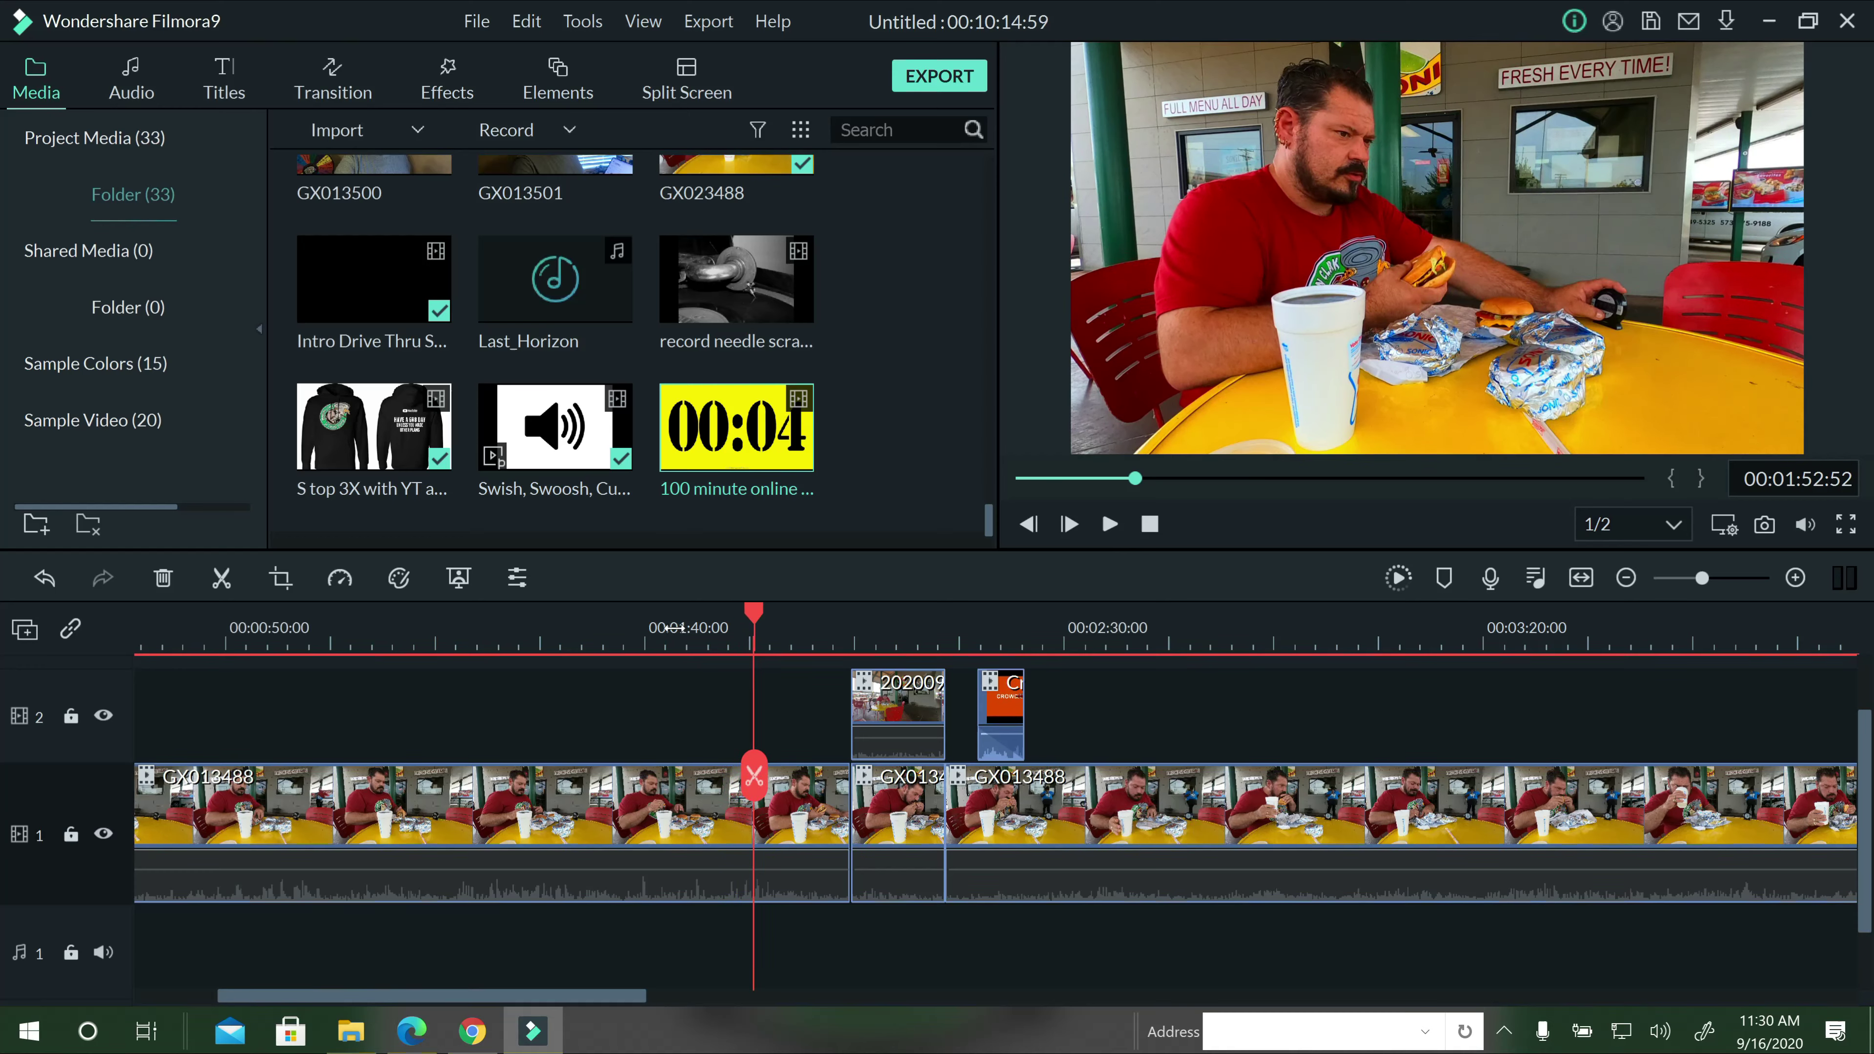
Find the frame at 00:01:54:30 where the timer is started, and place the 100 minute online stopwatch video there on a new track 3.
key(Right)
key(Right)
key(Right)
key(Right)
key(Right)
key(Right)
key(Right)
key(Right)
key(Right)
key(Right)
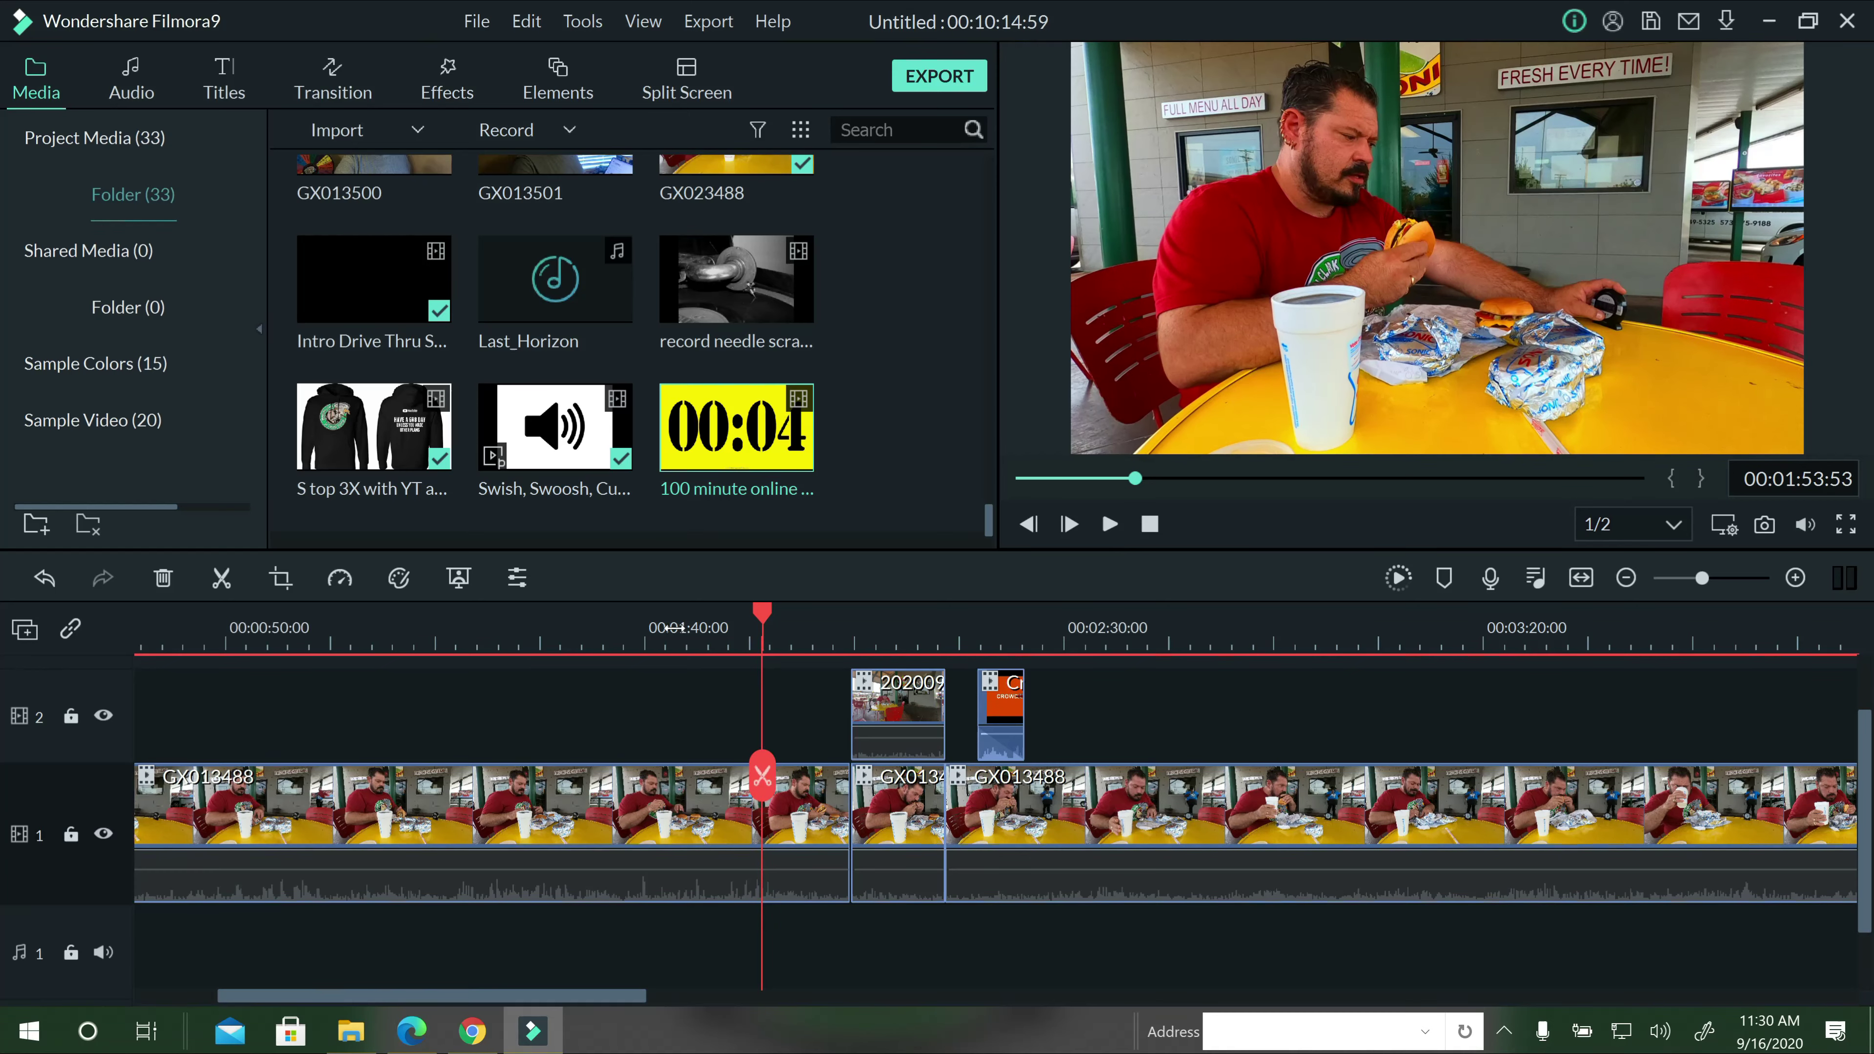
key(Left)
key(Left)
key(Left)
key(Left)
key(Left)
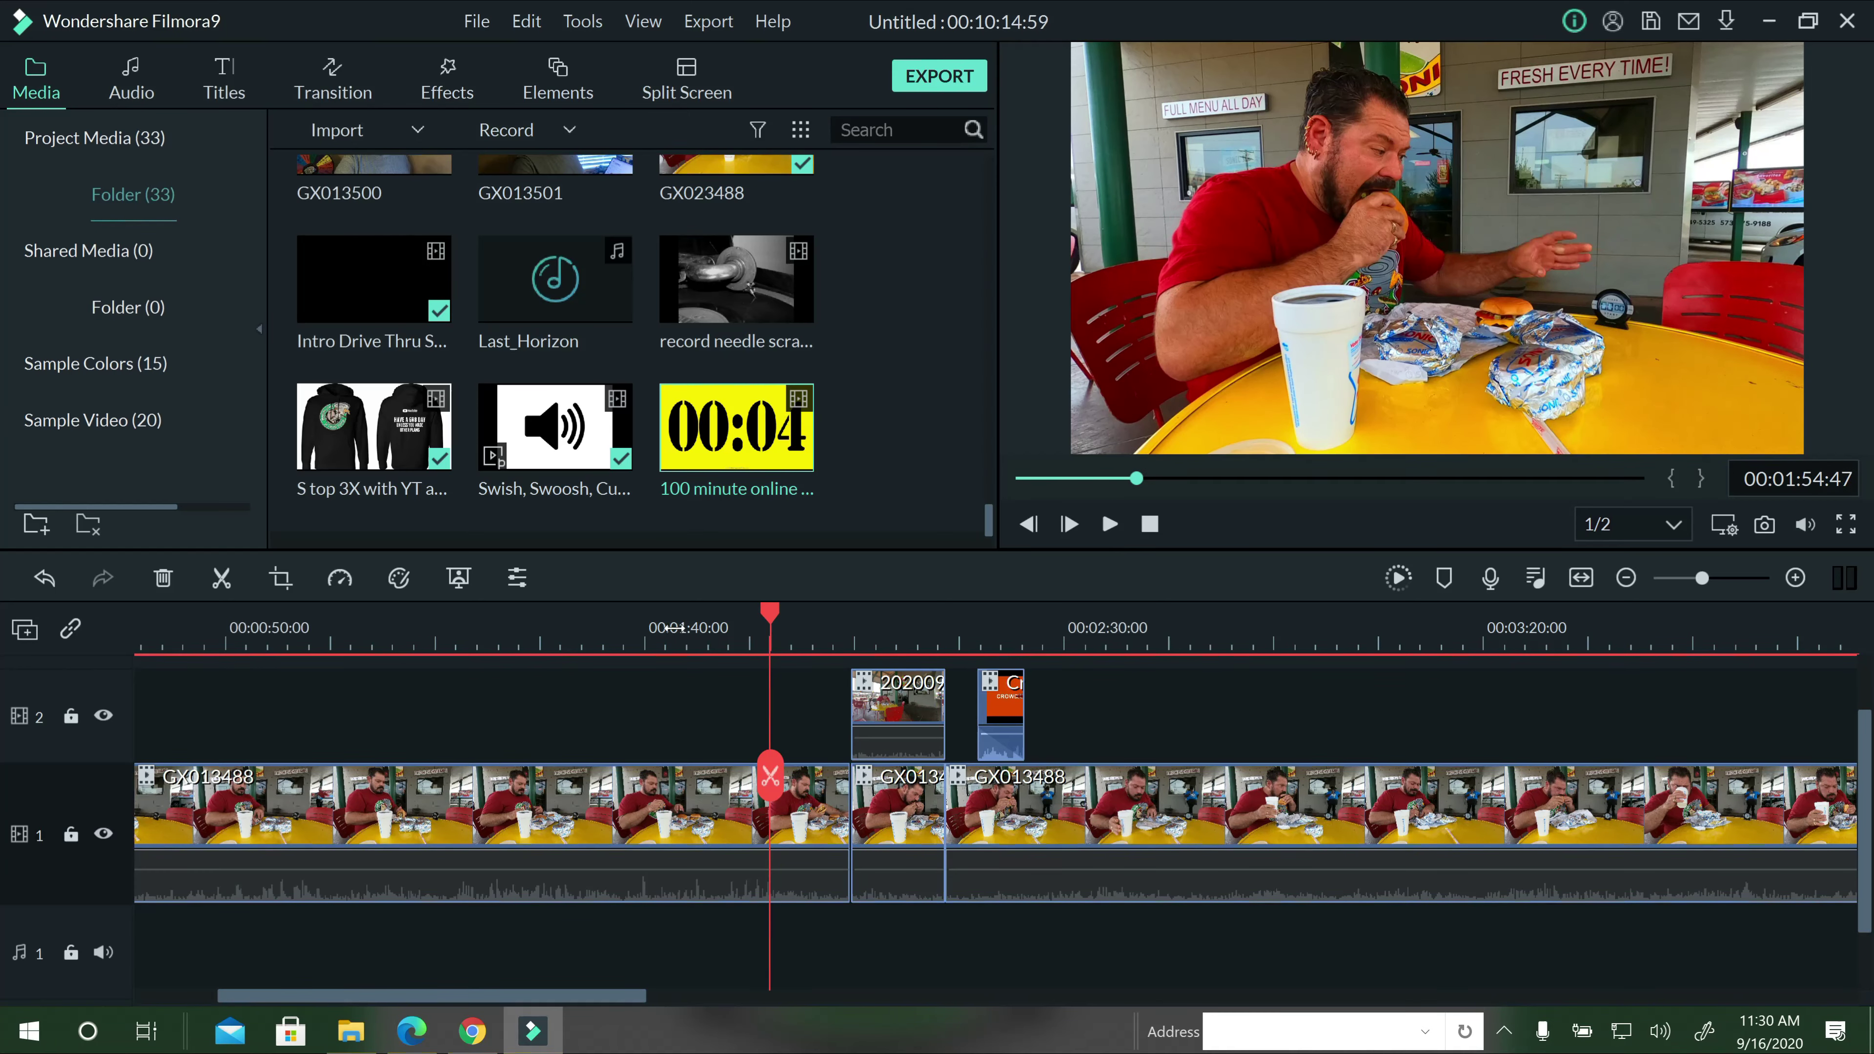
key(Left)
key(Left)
key(Left)
key(Left)
key(Left)
key(Left)
key(Left)
key(Left)
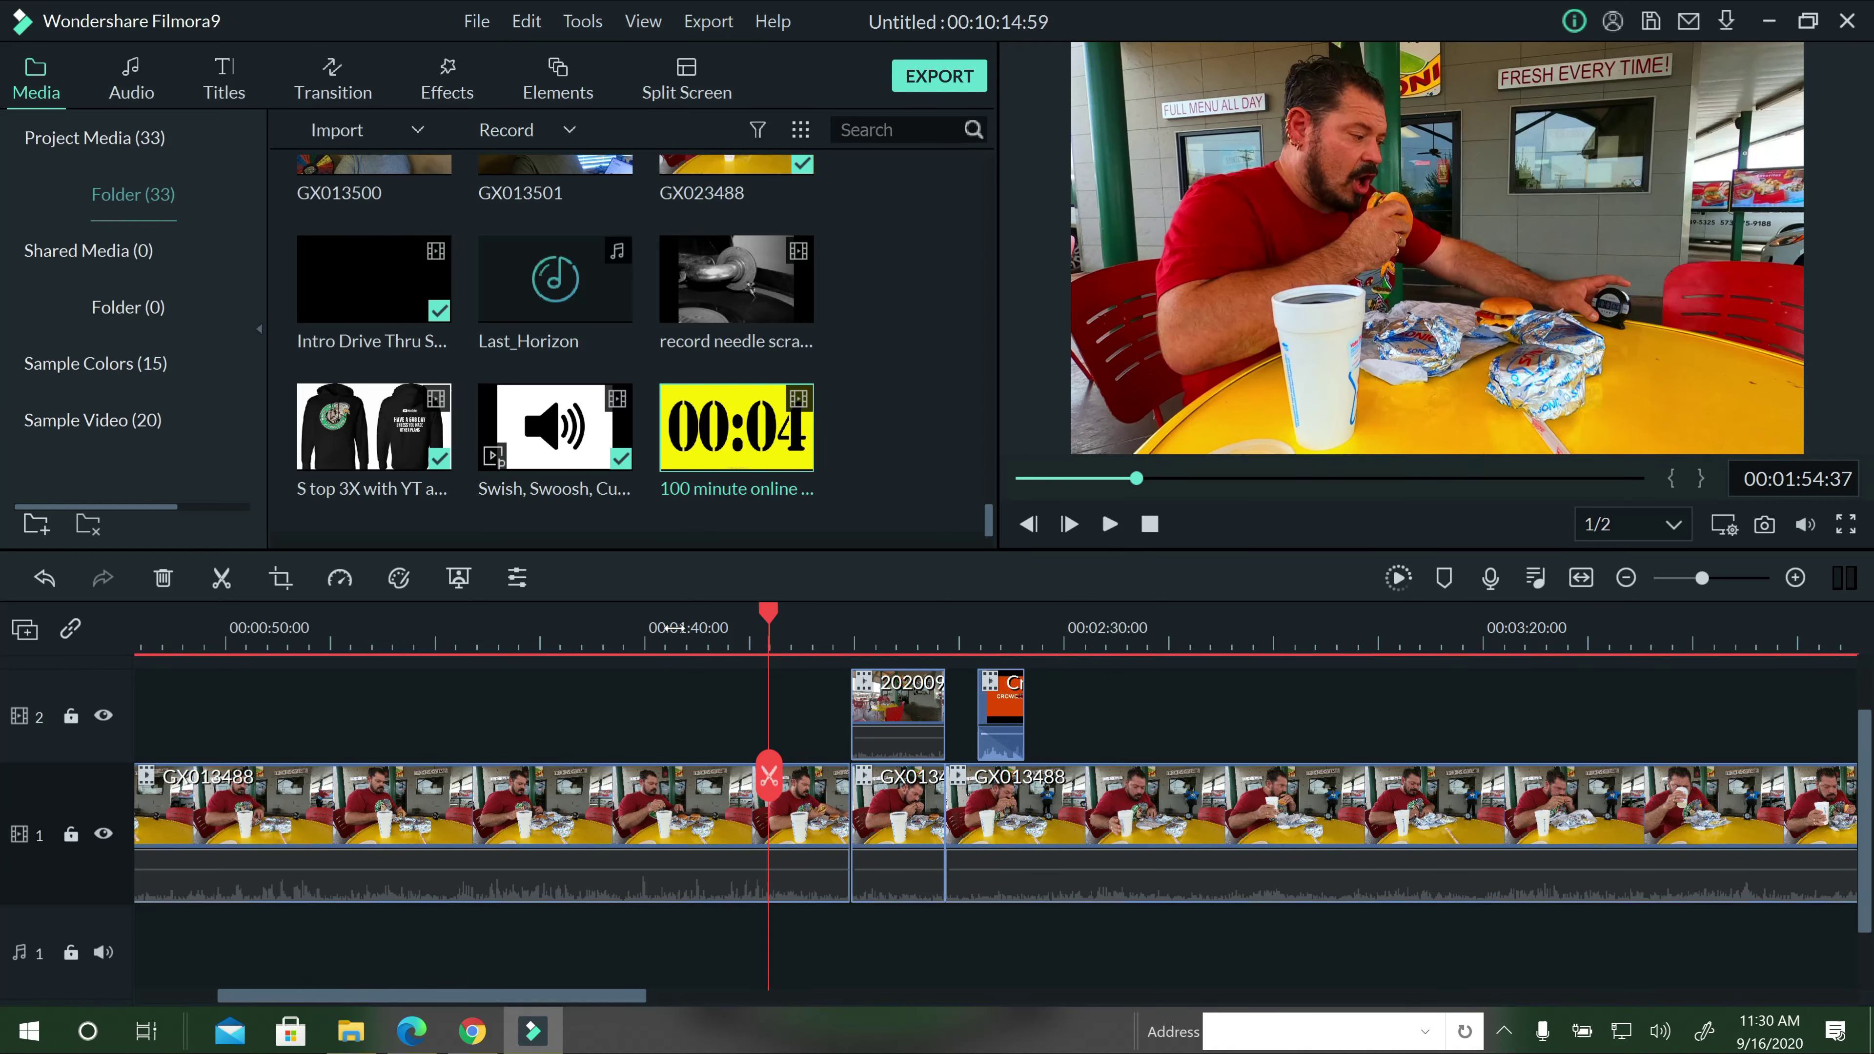
key(Left)
key(Left)
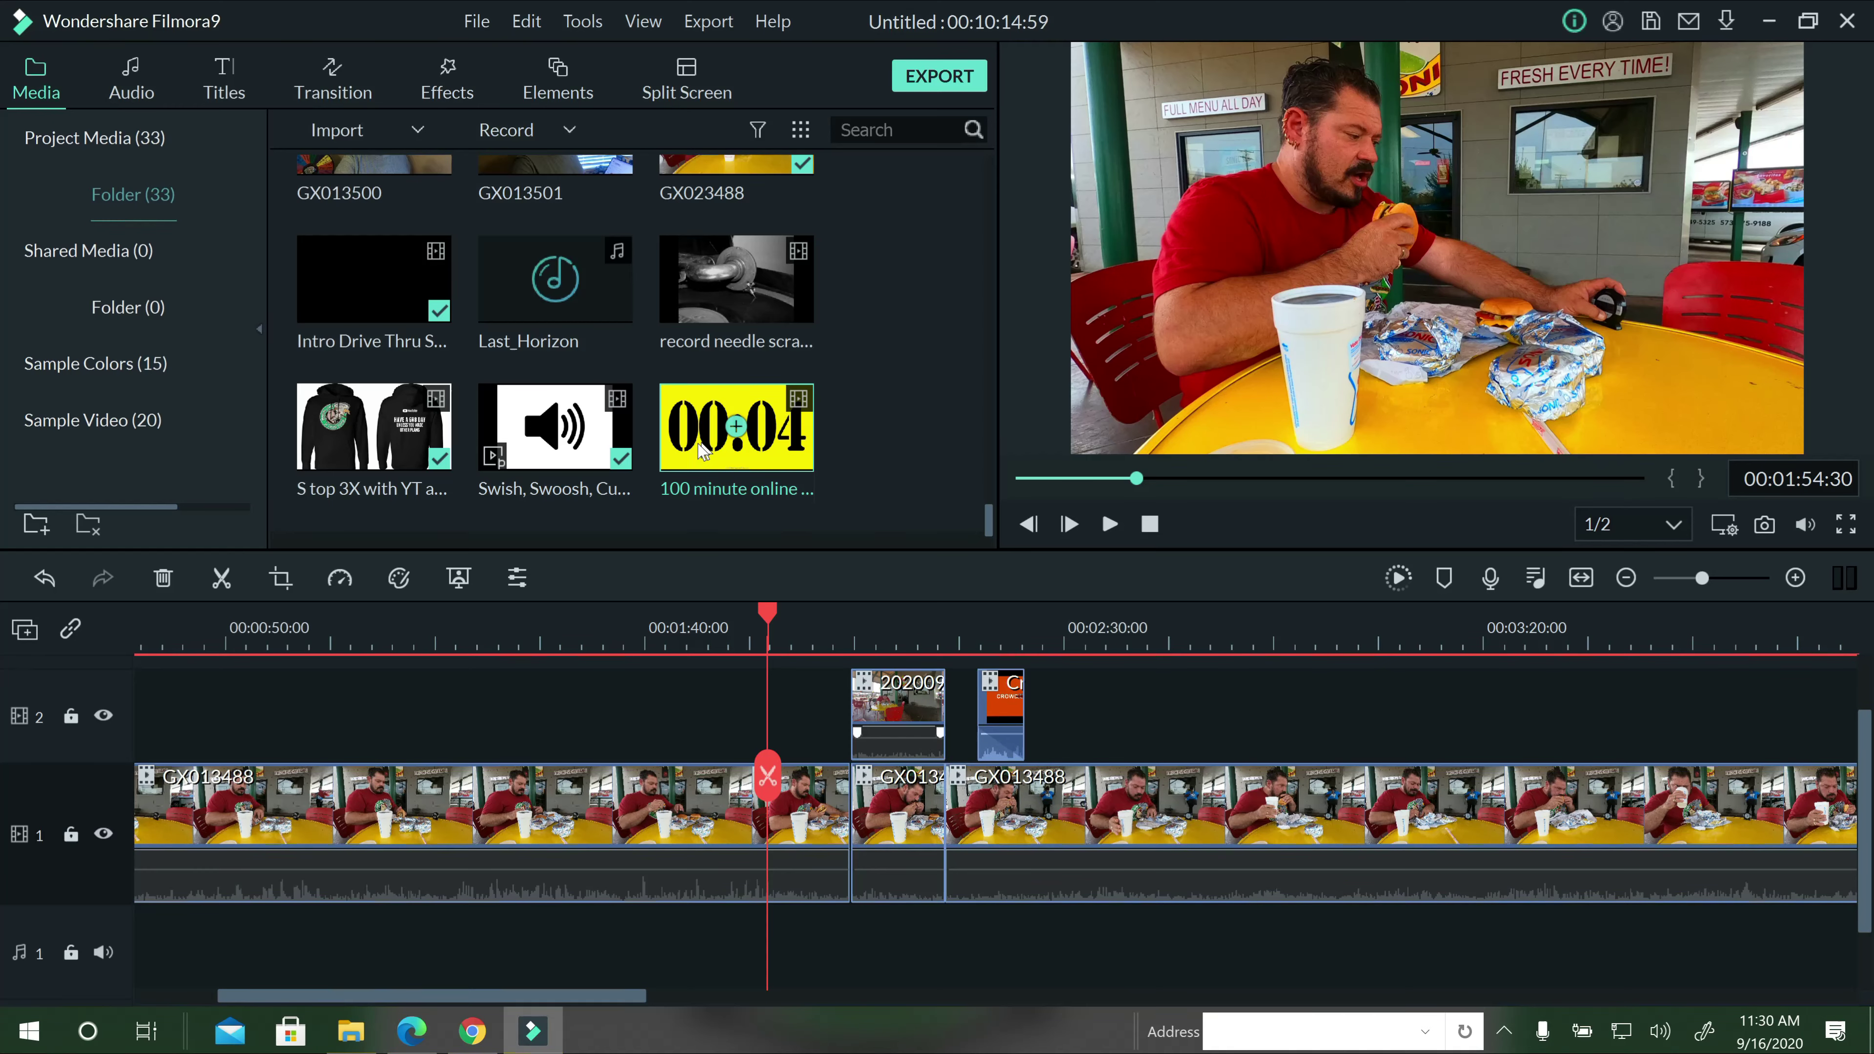
click(755, 692)
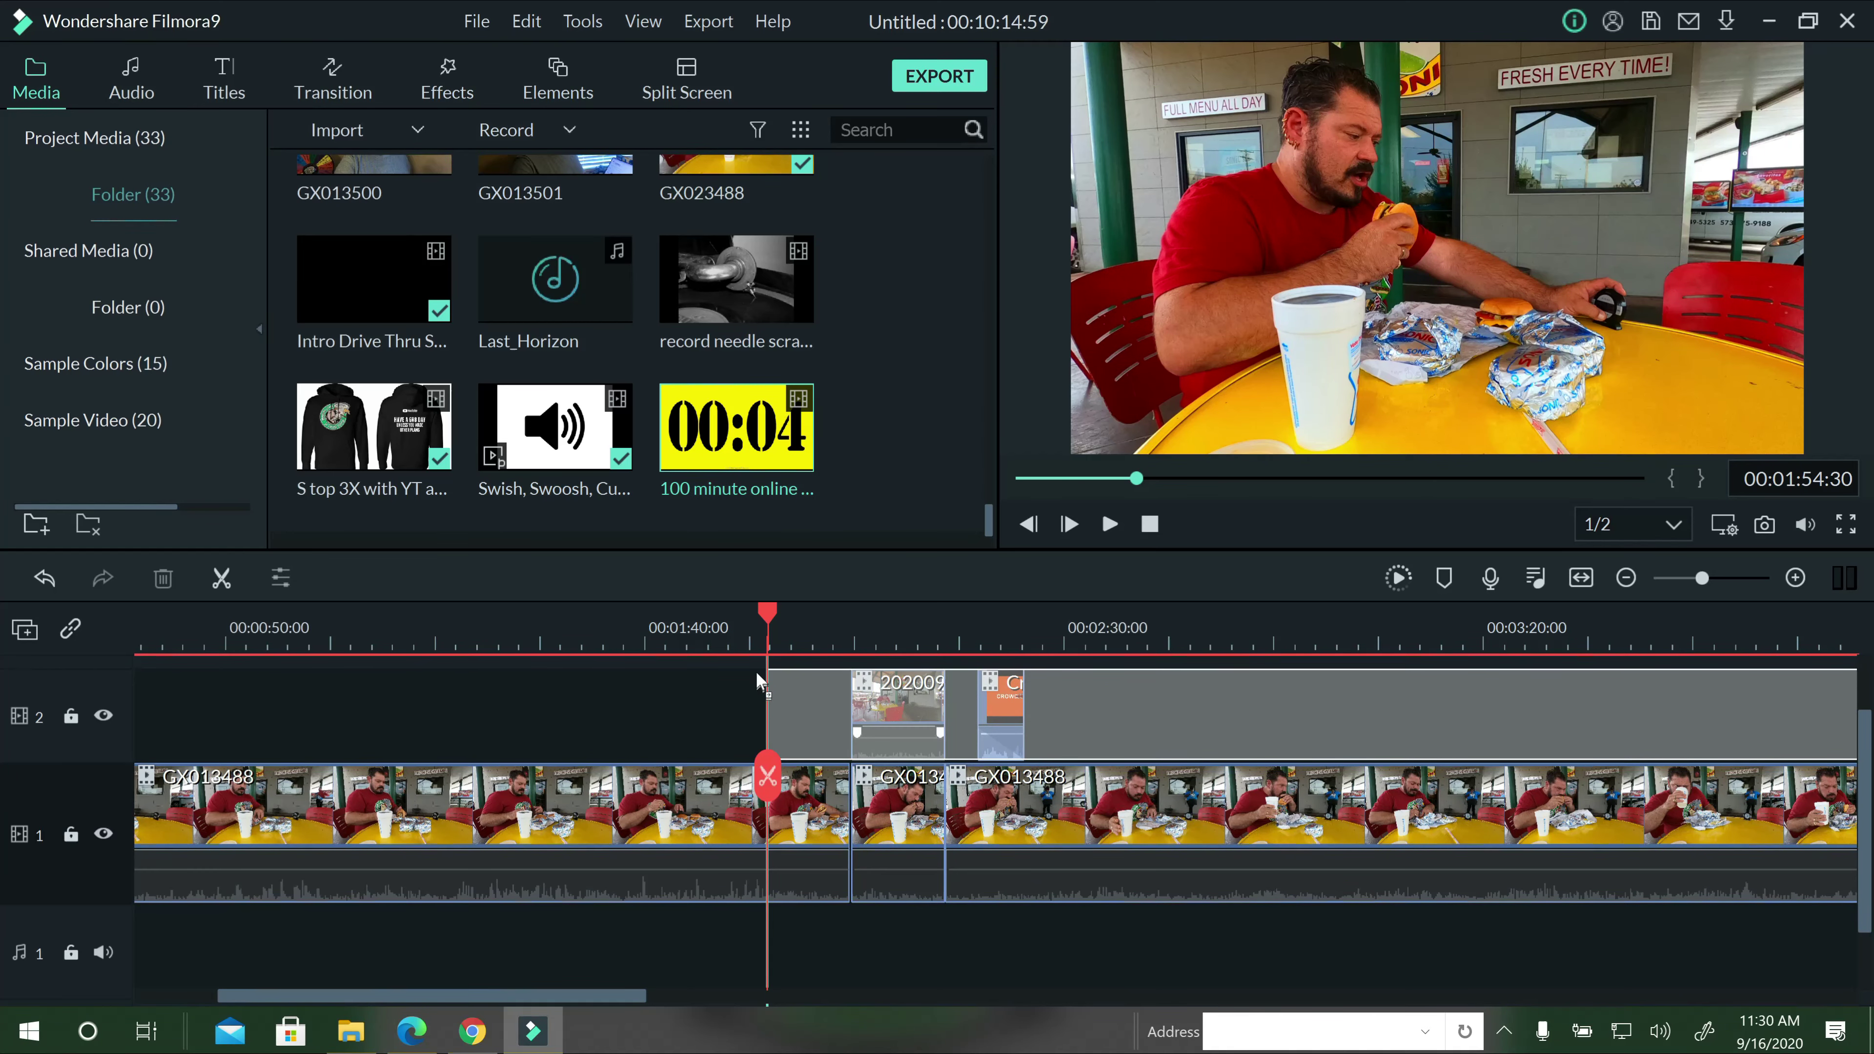
drag(755, 671, 764, 730)
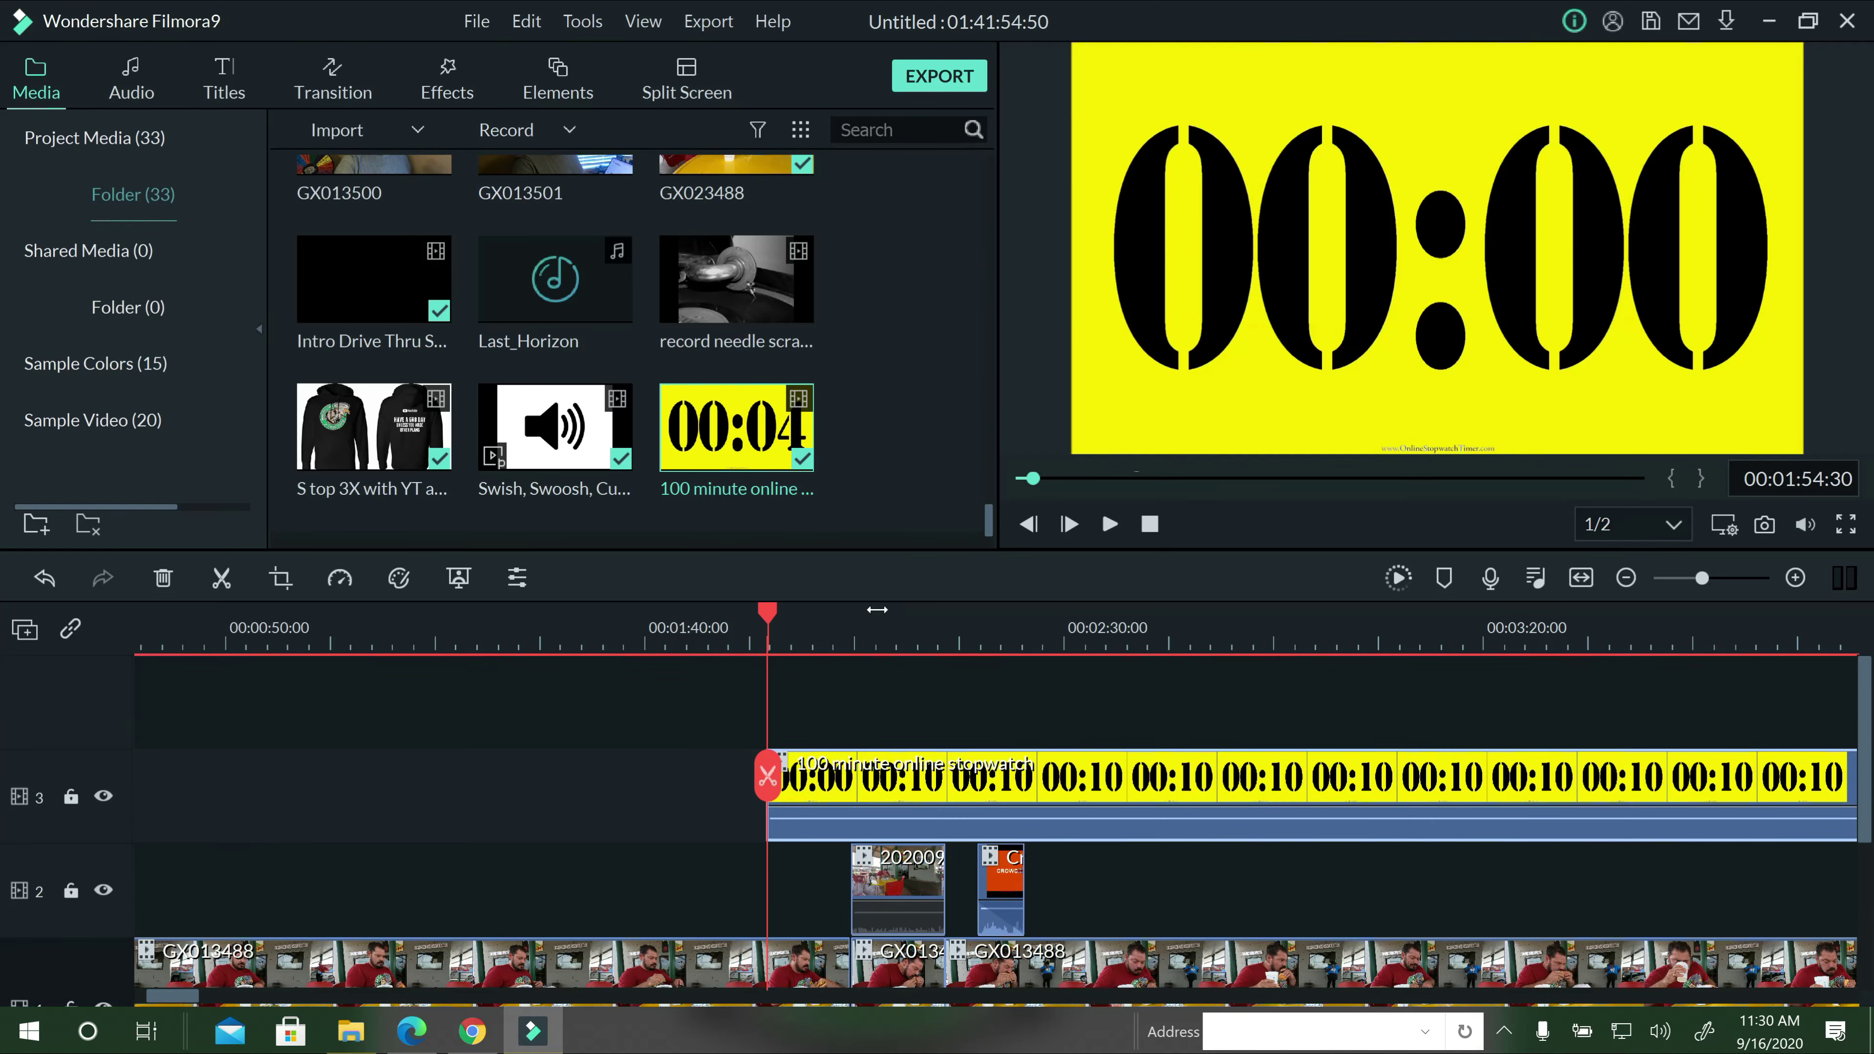
Toggle track 3's visibility off and on at 00:02:08:56, and shrink the stopwatch into the upper-right corner of the video frame.
click(889, 633)
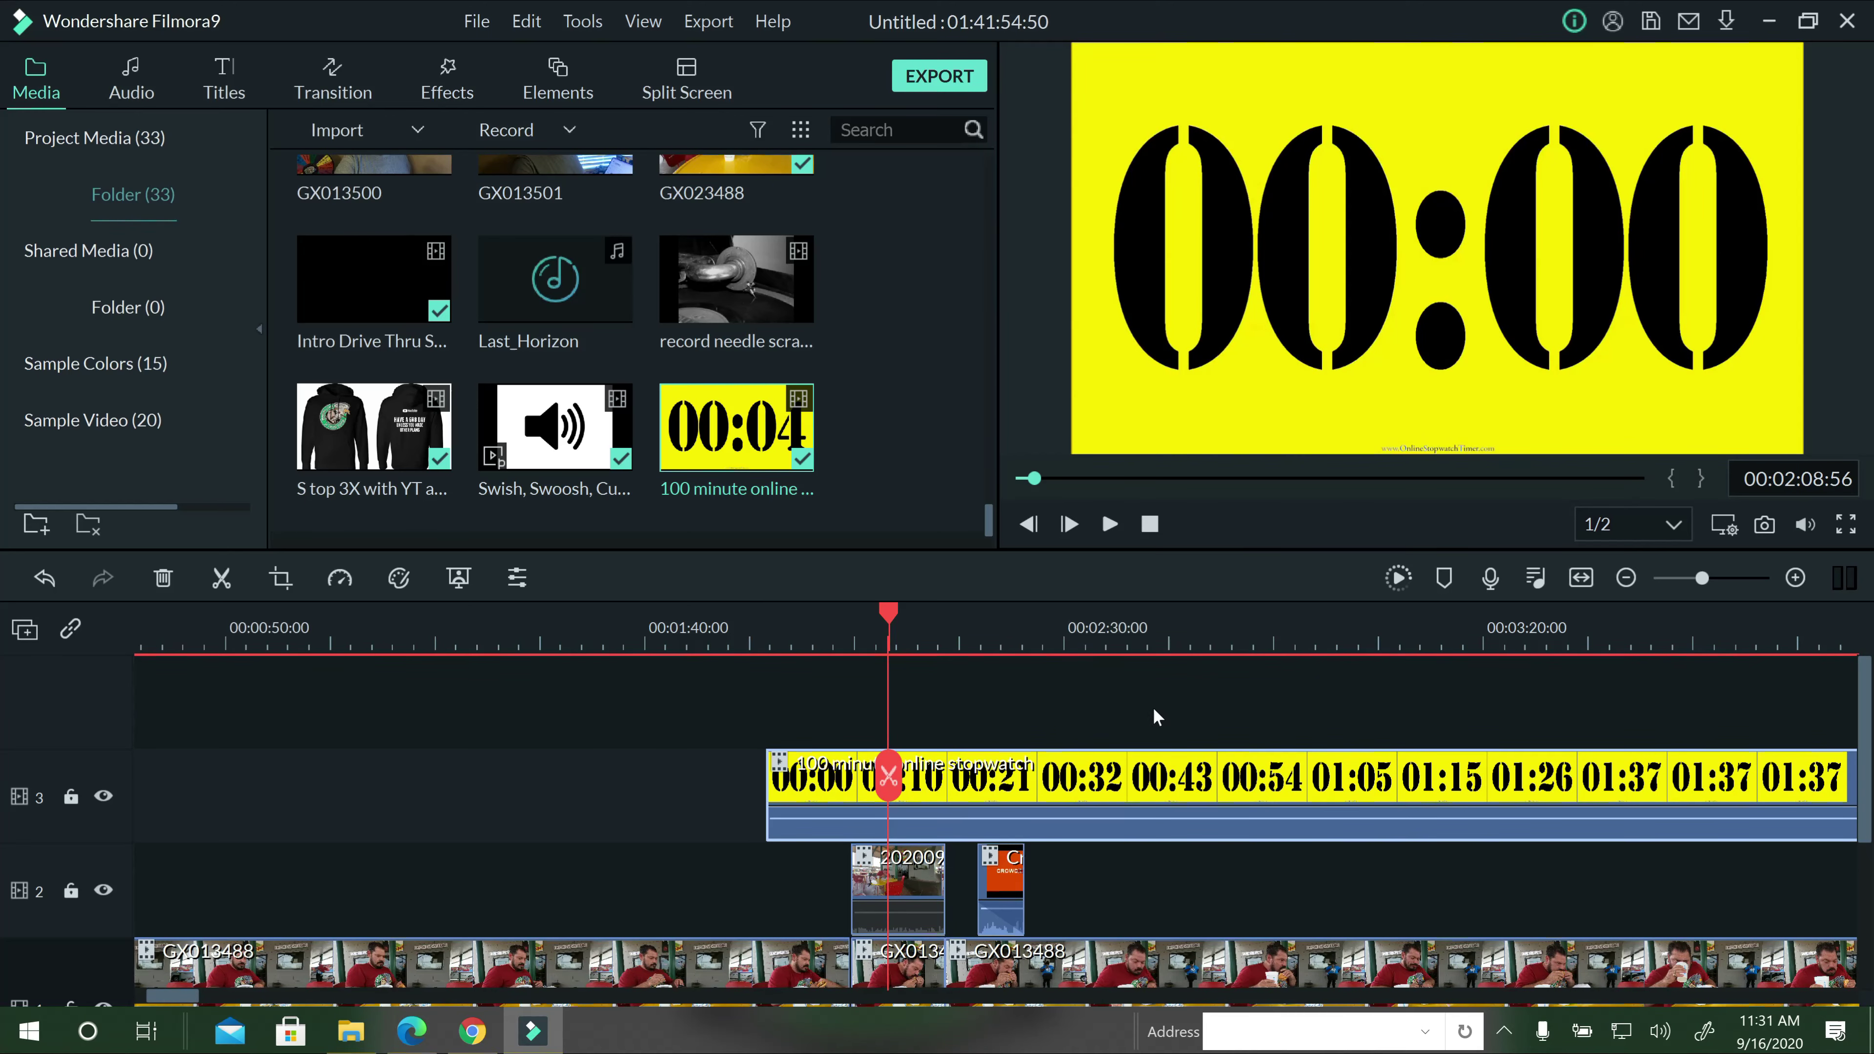
click(103, 797)
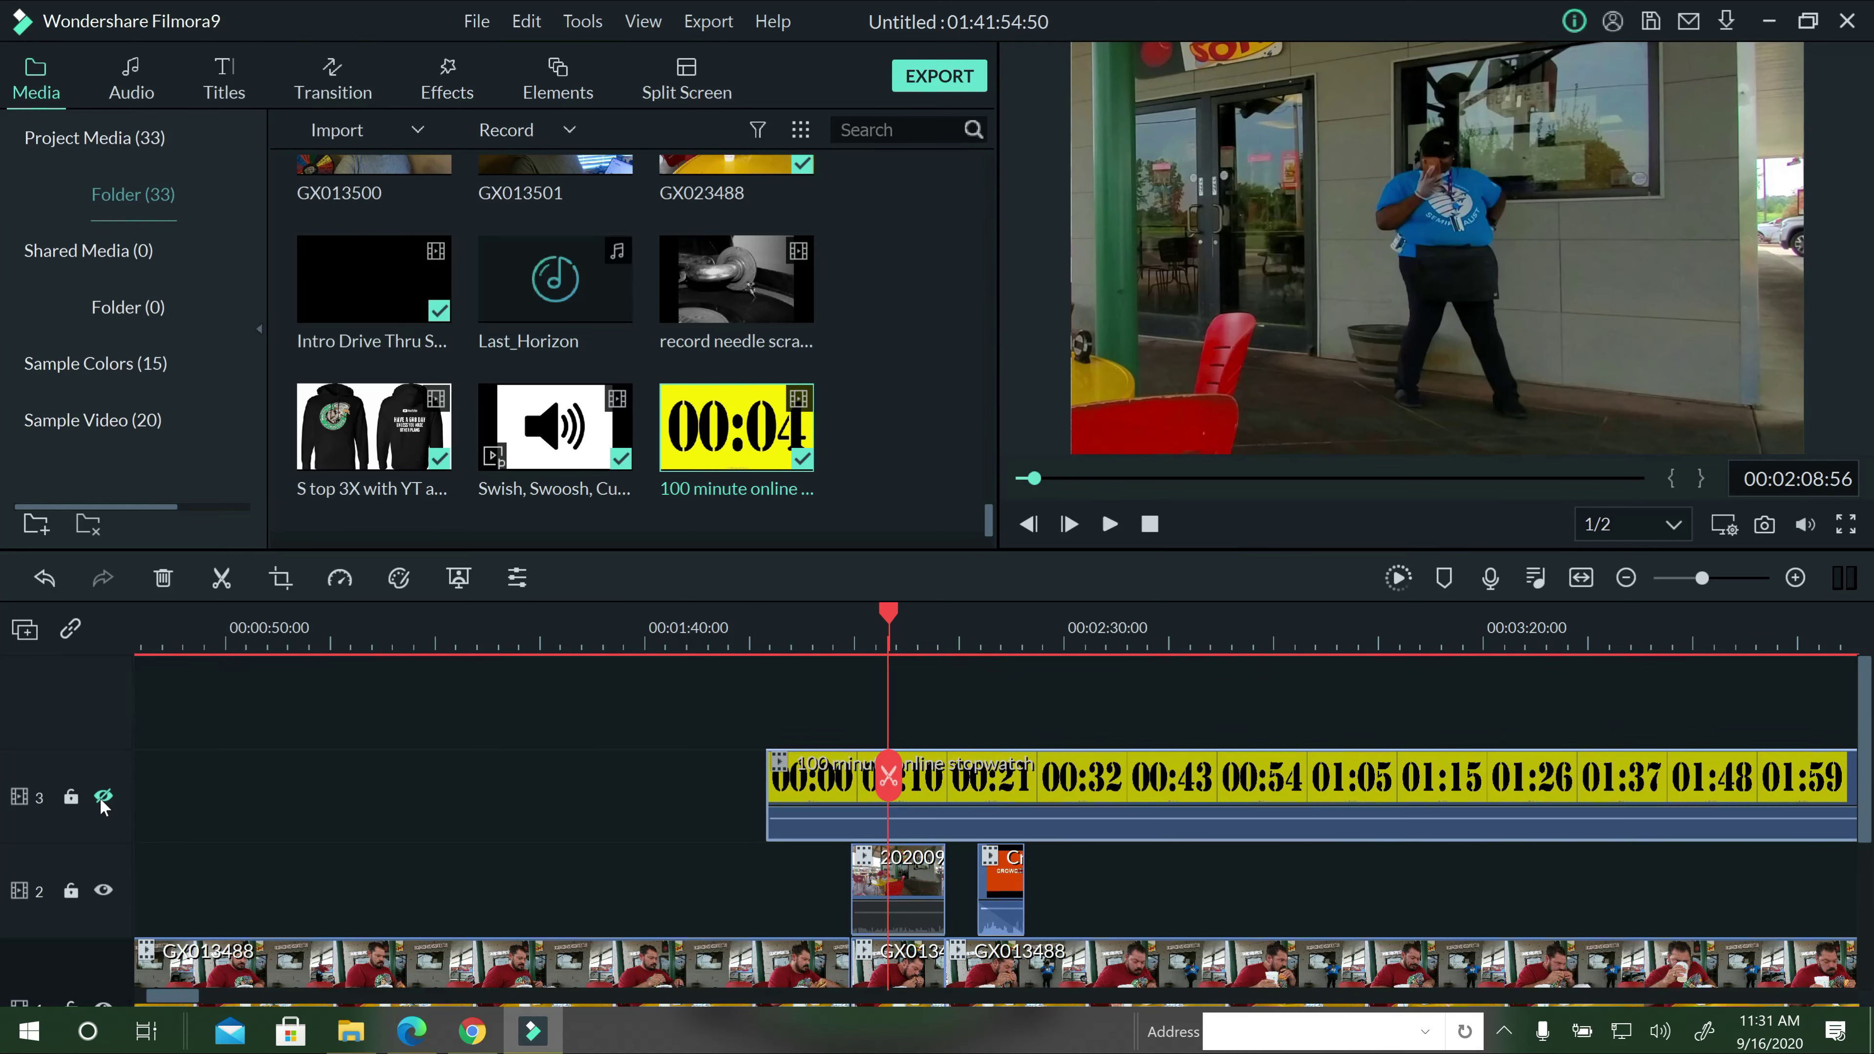
click(104, 797)
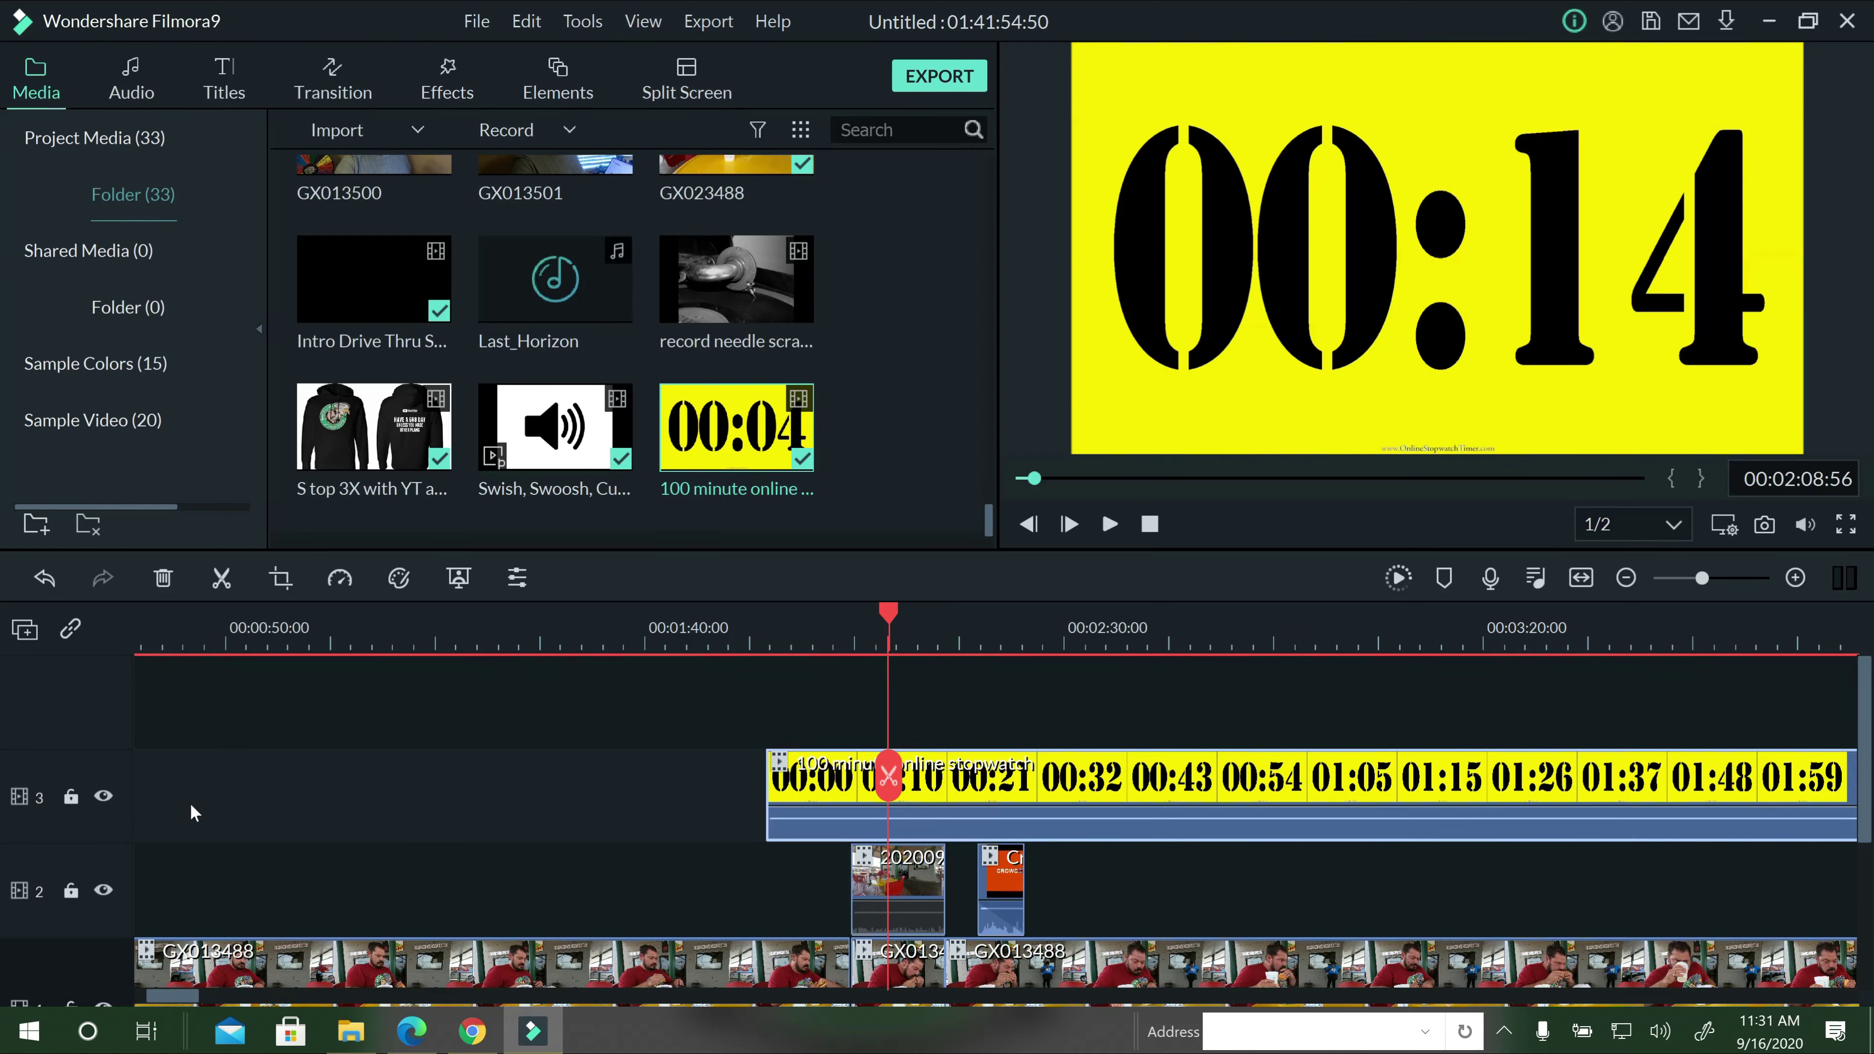
click(1140, 418)
drag(1119, 402, 1594, 150)
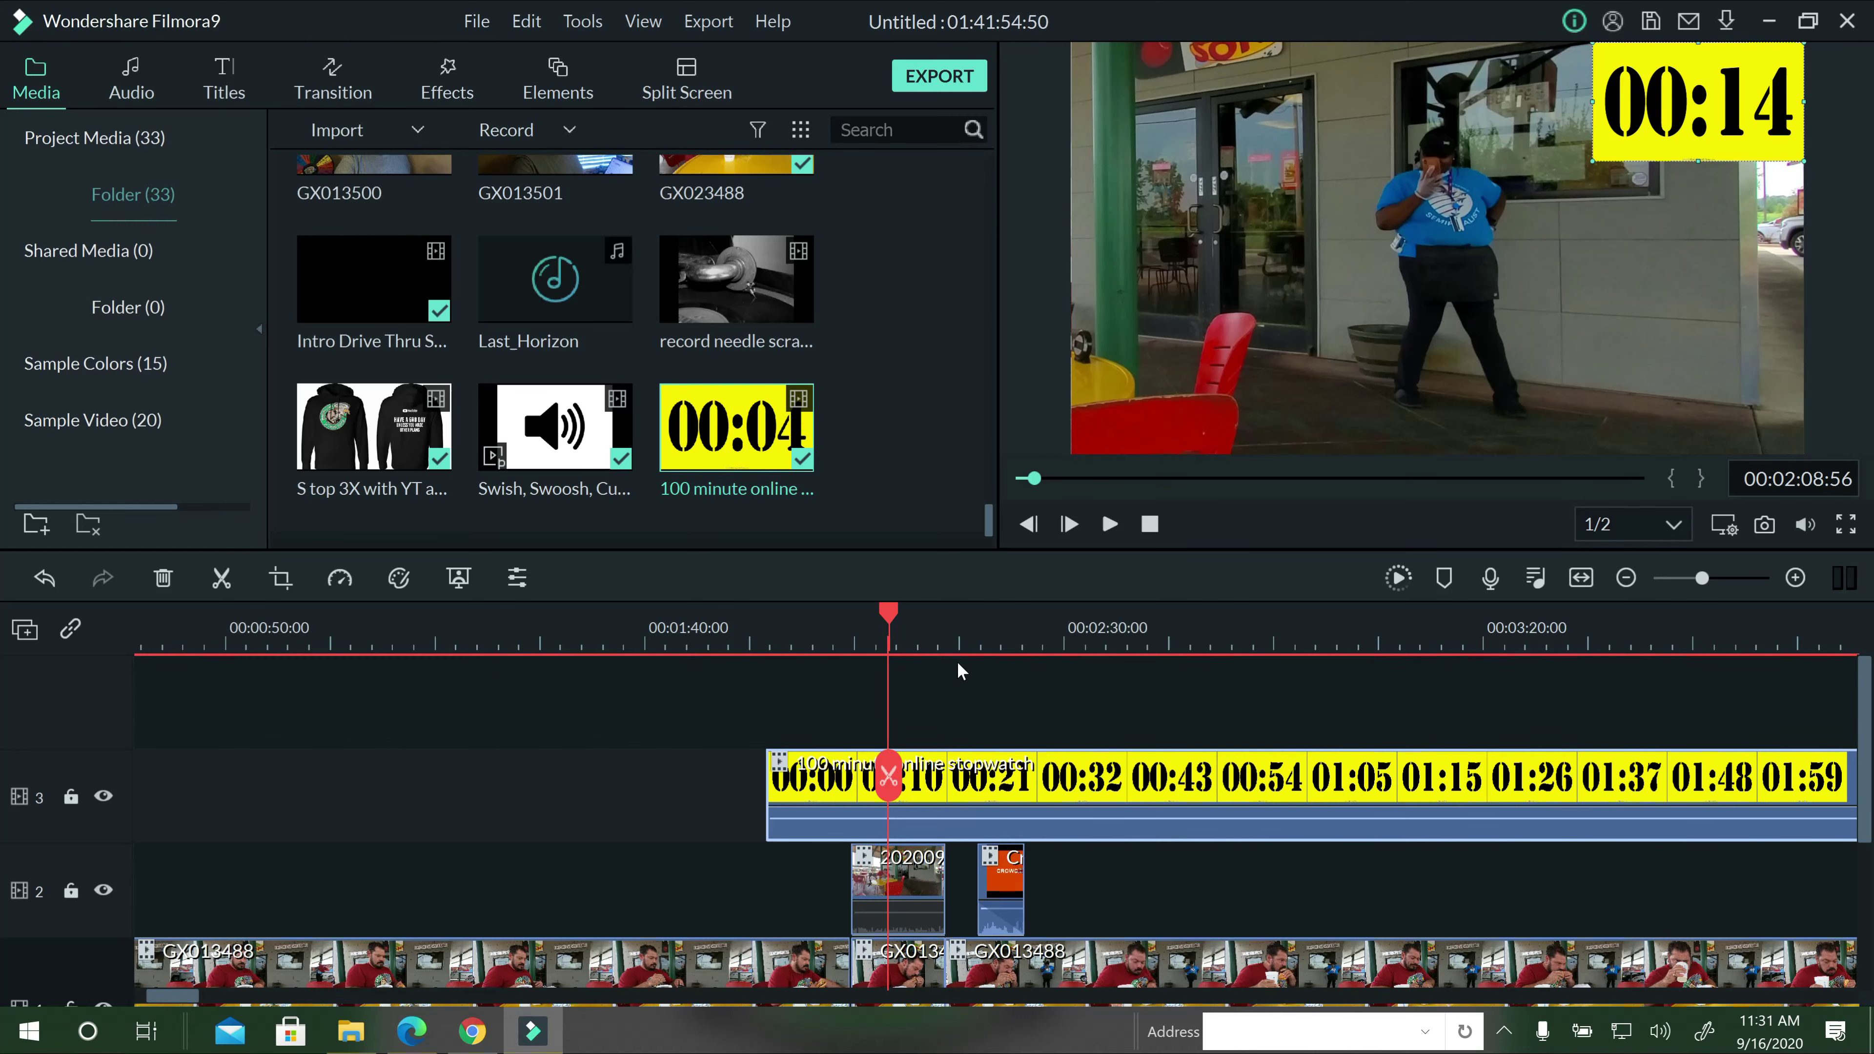
Try the 202009 clip on a new track 4 above the stopwatch, checking it at 00:02:07:30, and return it to track 2.
click(820, 628)
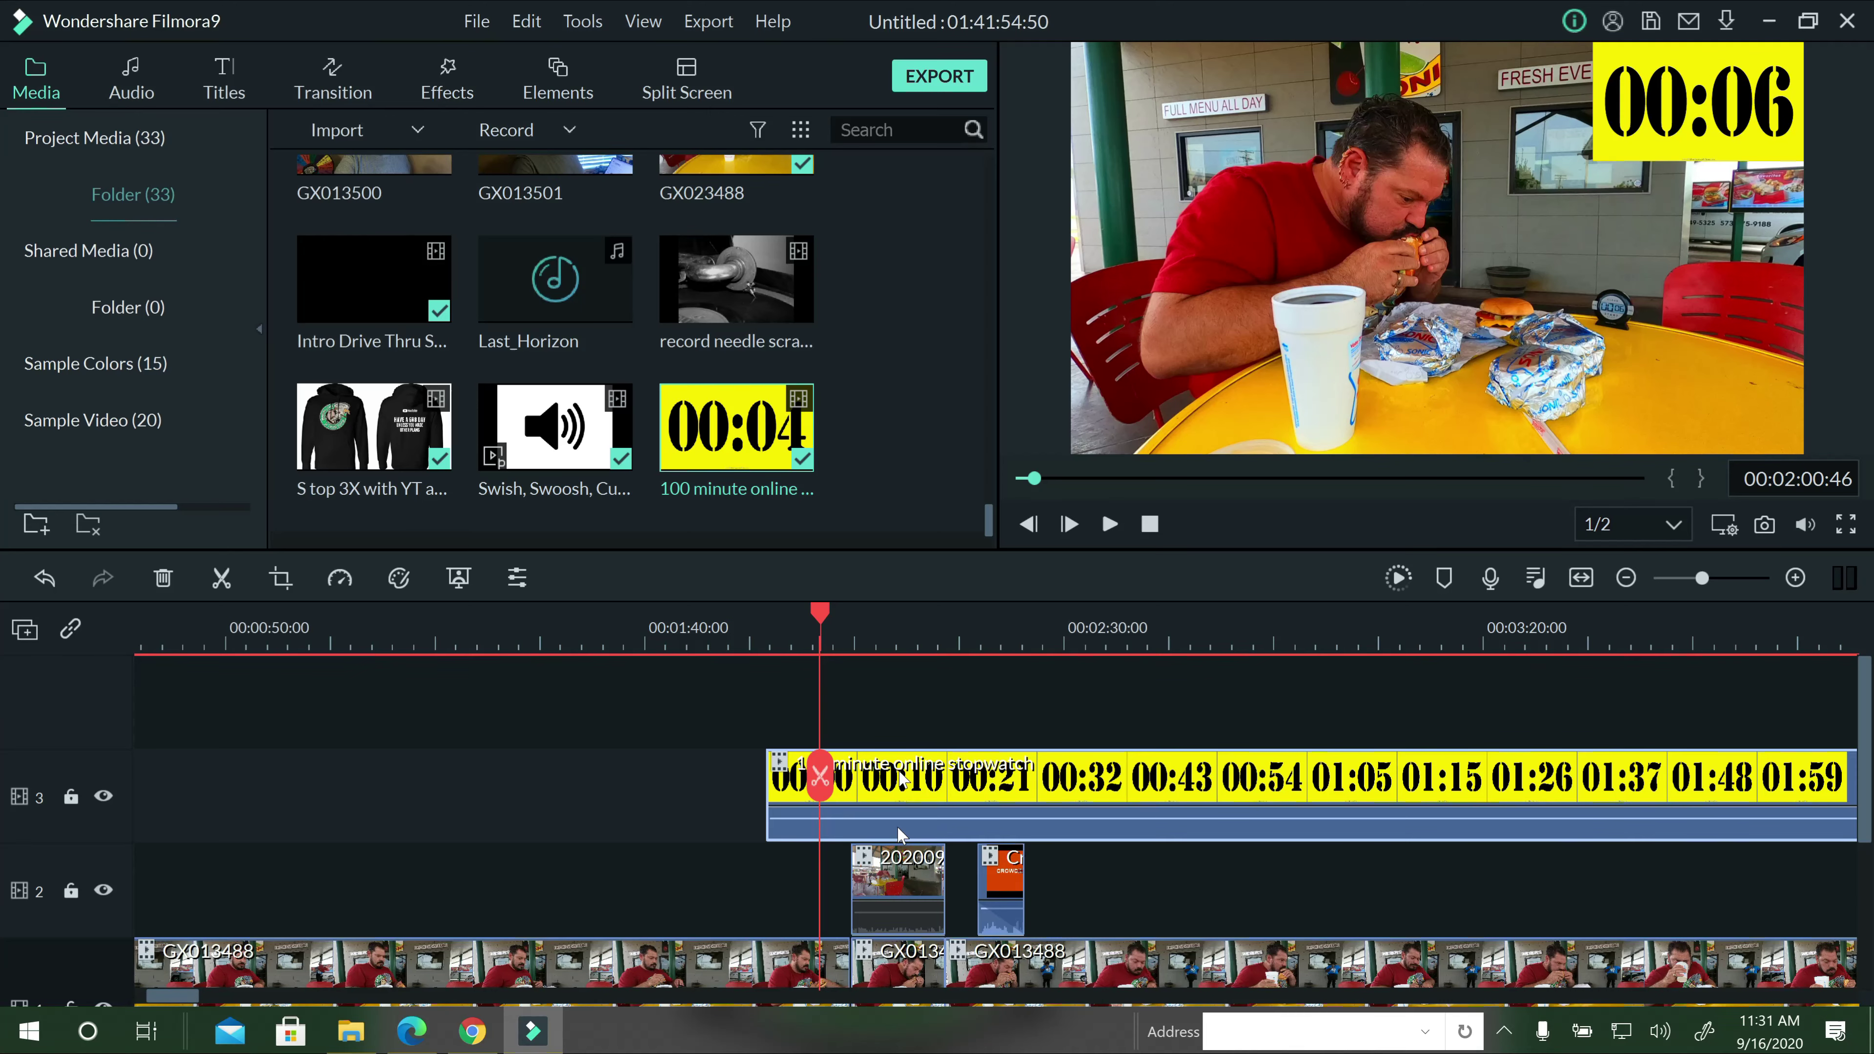
drag(900, 879, 871, 623)
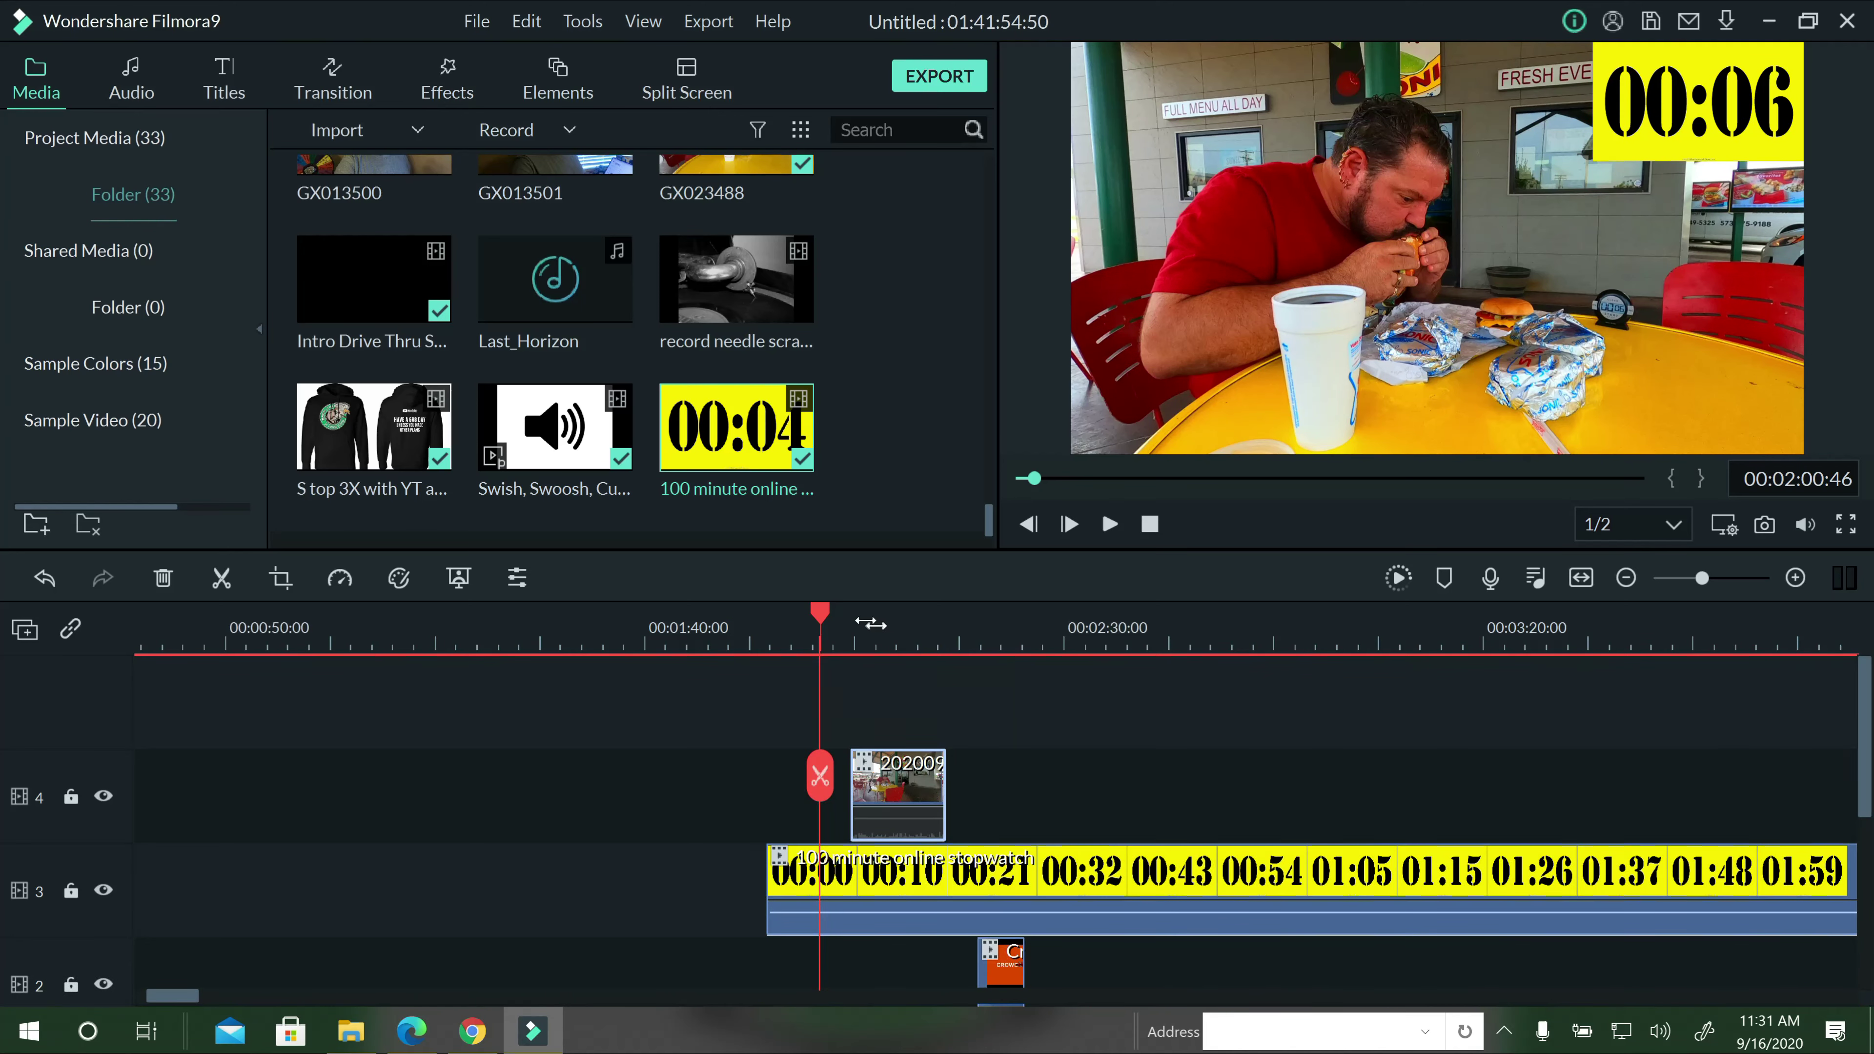
click(876, 631)
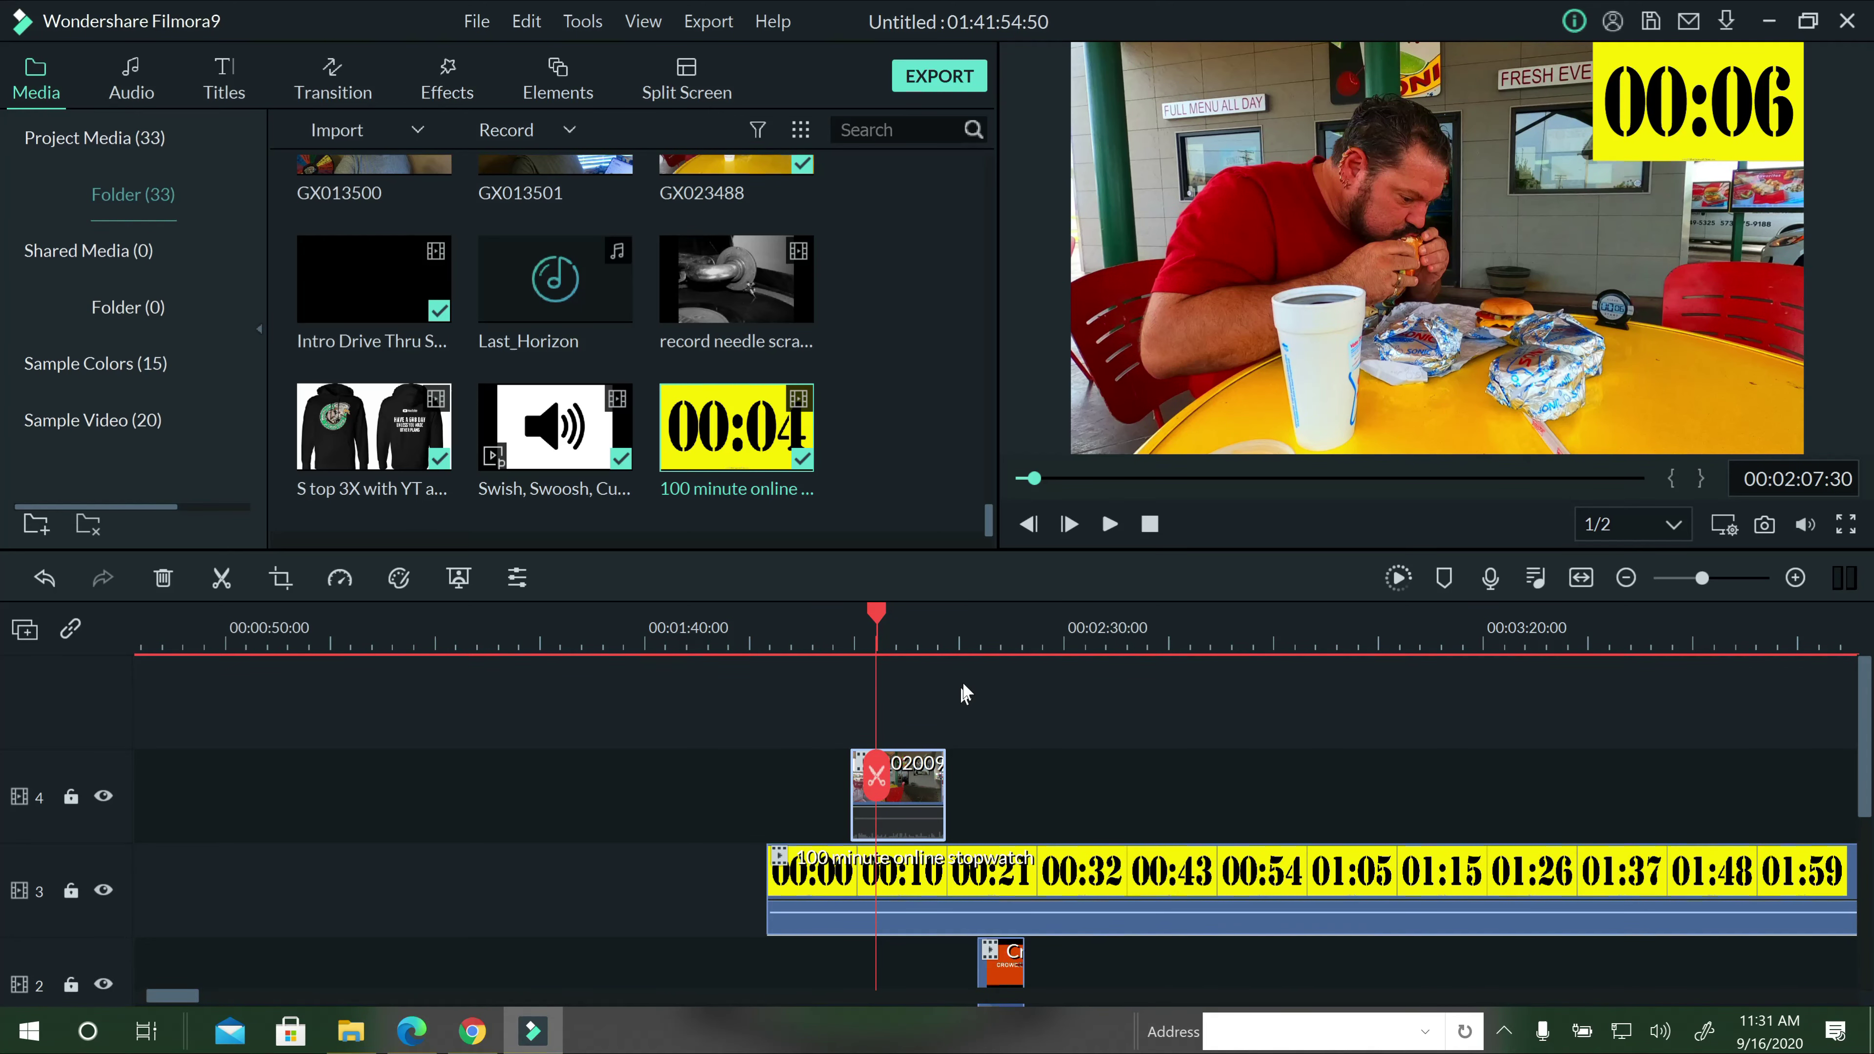
scroll(959, 687, down, 1)
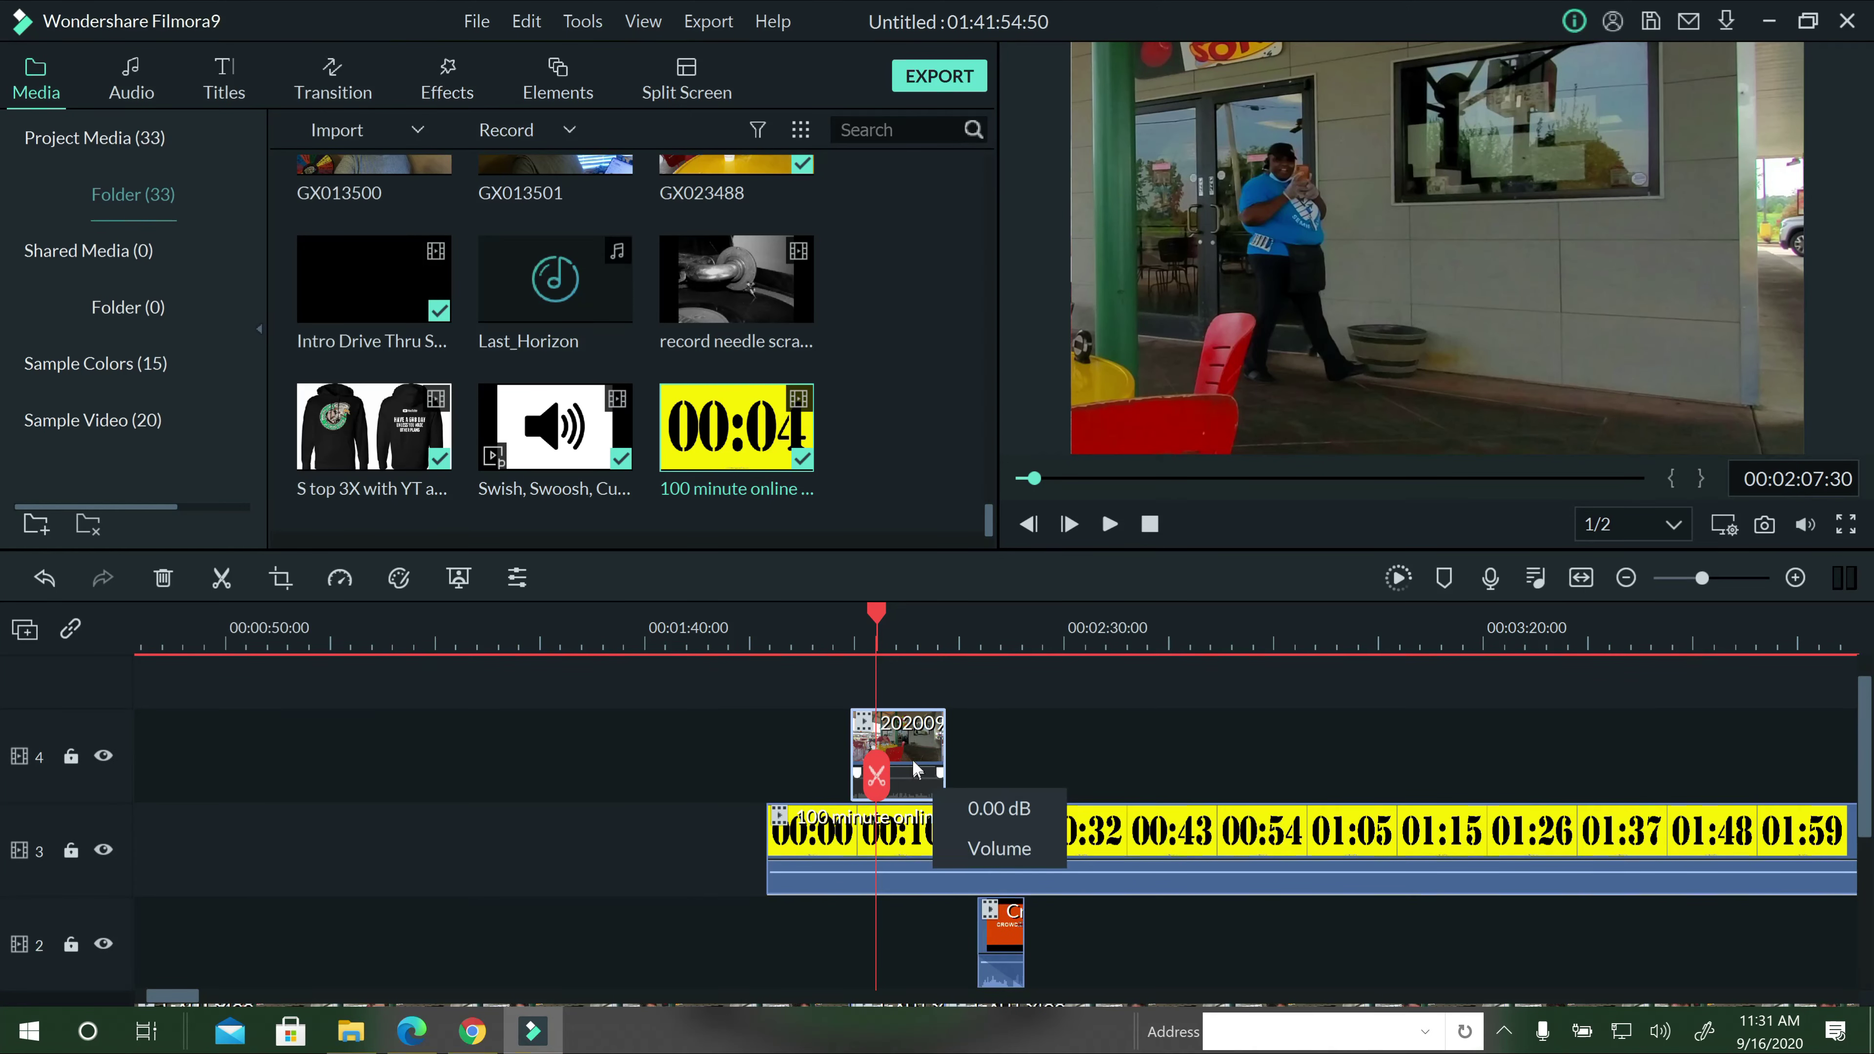
drag(915, 775, 899, 859)
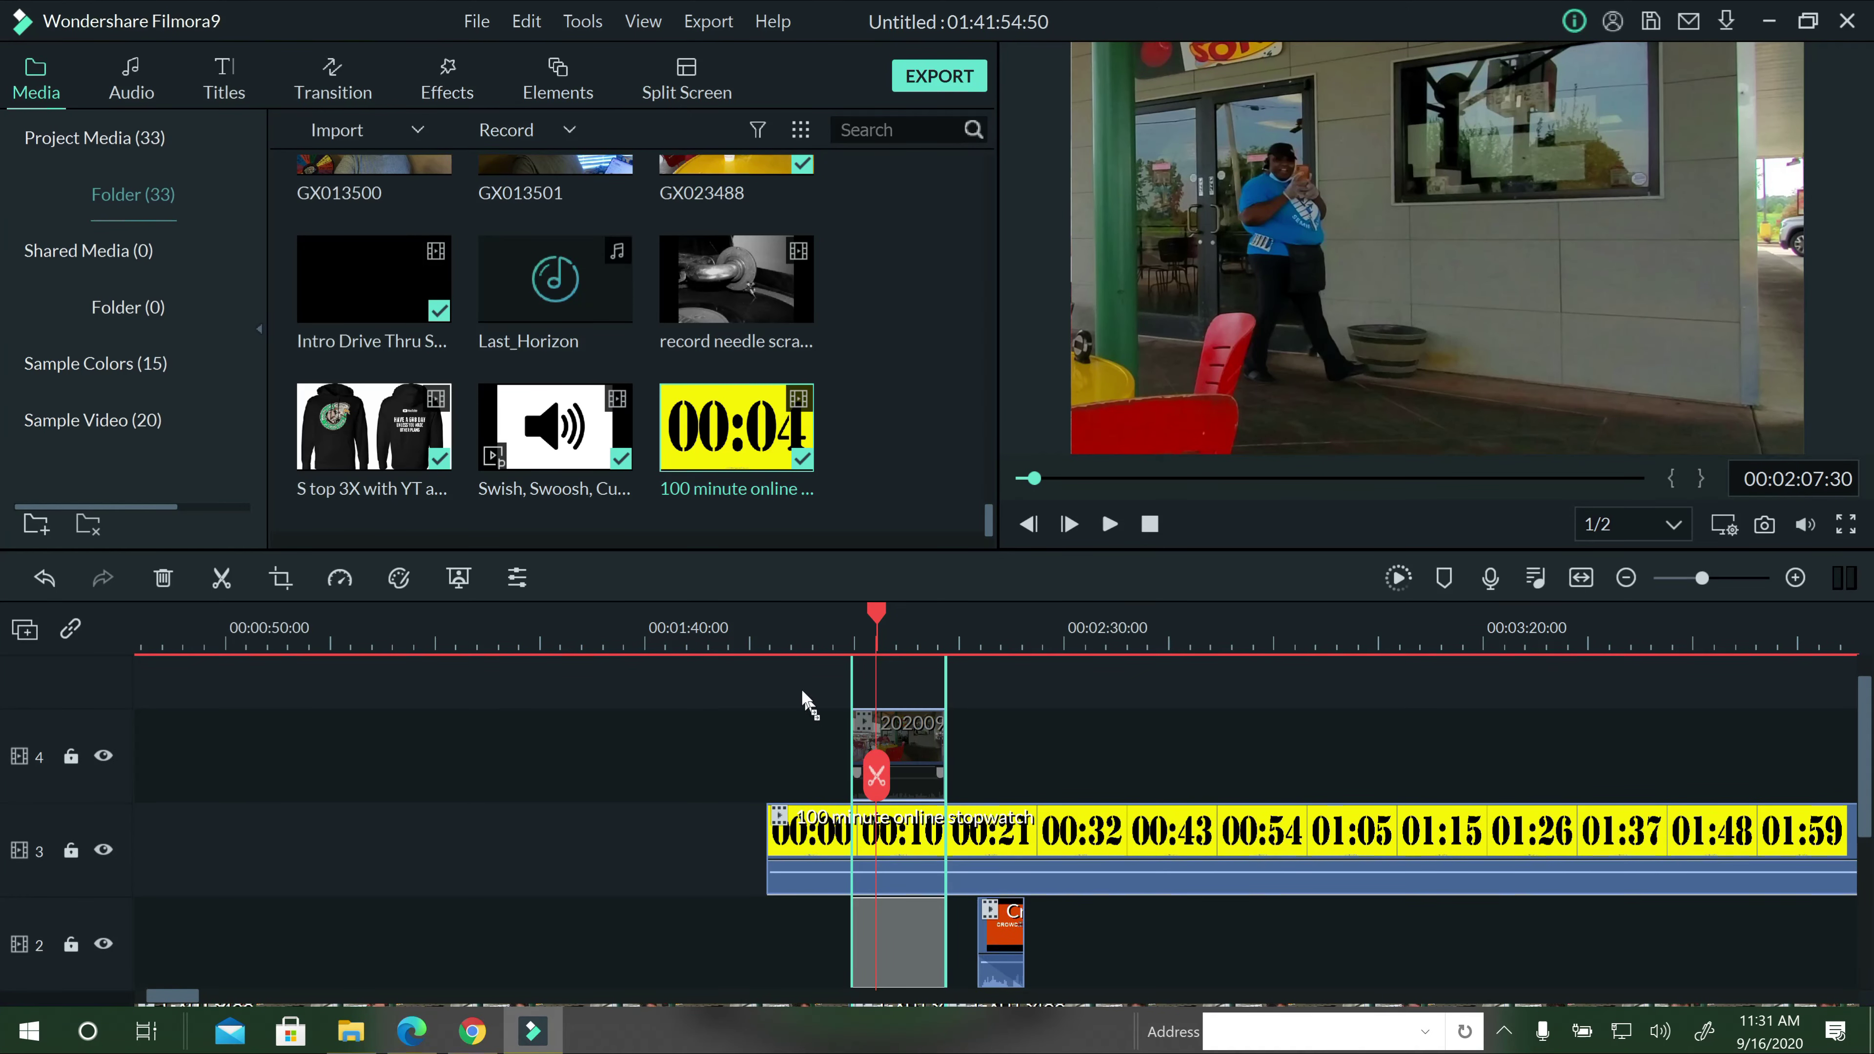
drag(803, 698, 807, 701)
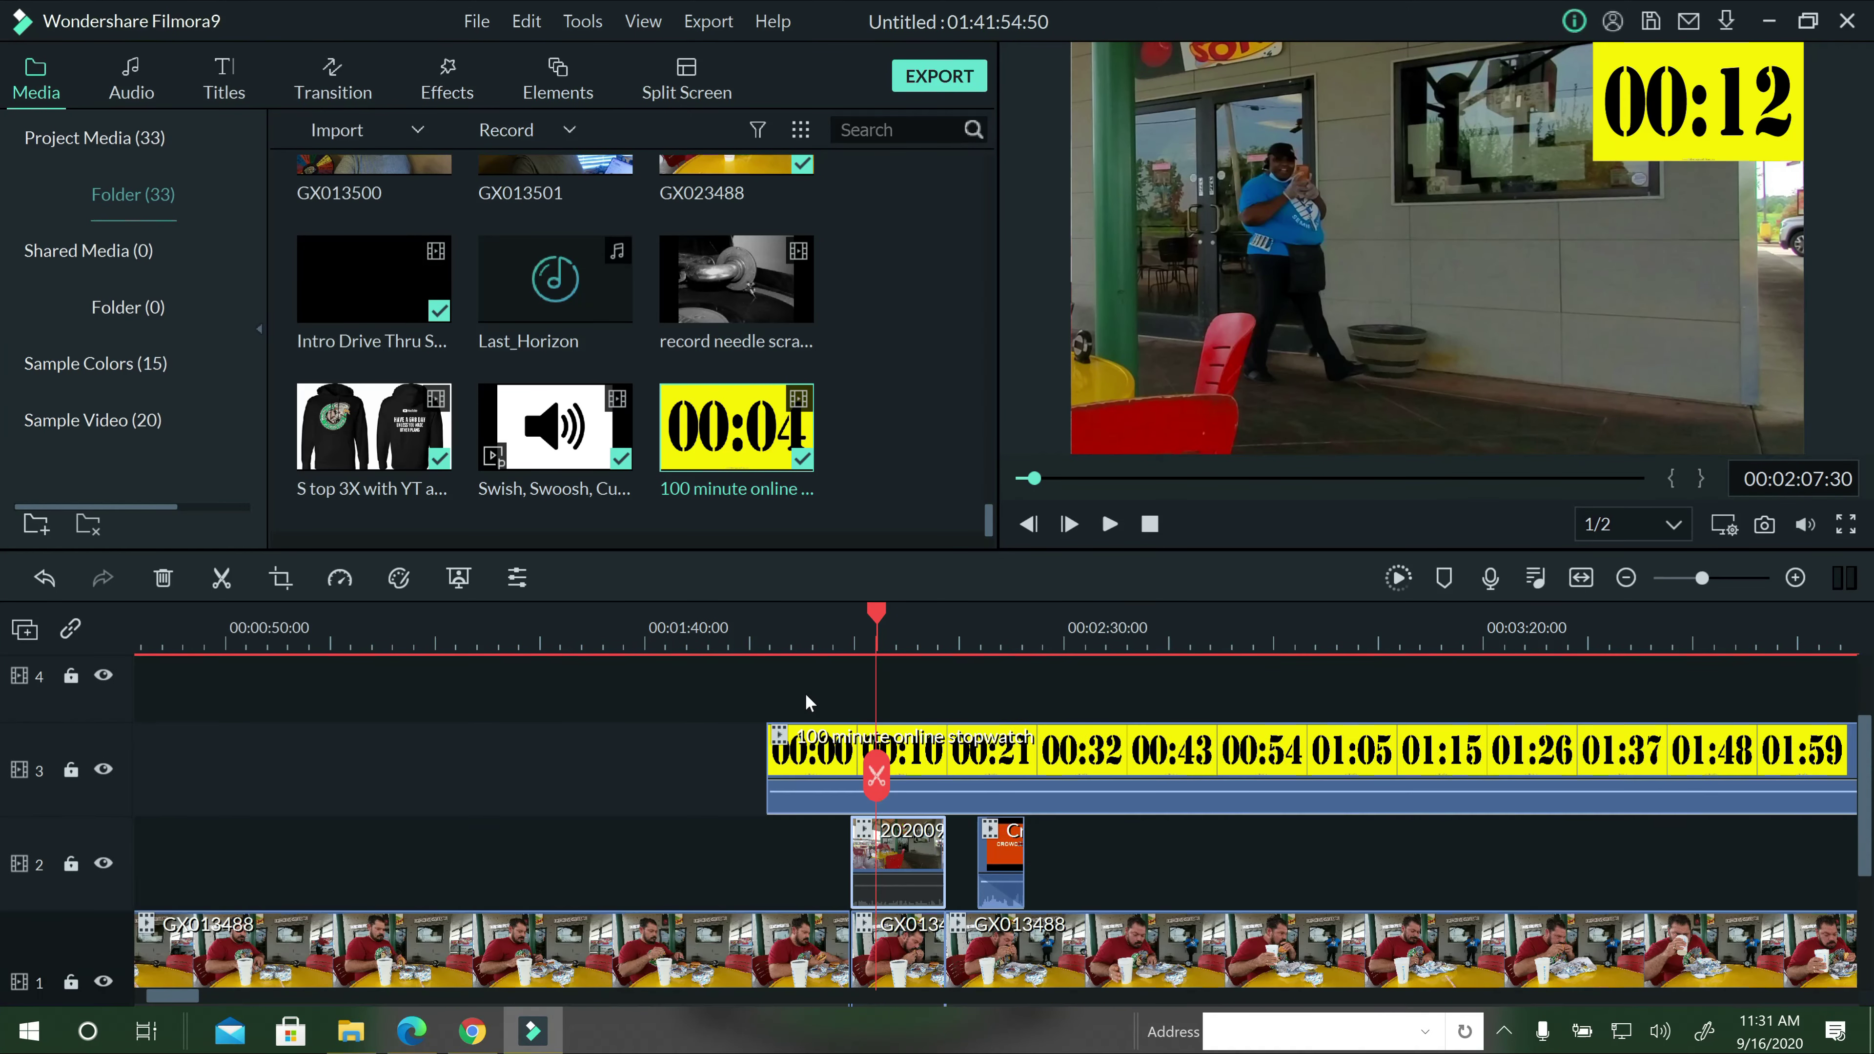
Move the playhead to the stopwatch's start and preview the two ES_Going Blind tracks and ES_High & Dry from the media library.
click(767, 633)
scroll(815, 712, down, 2)
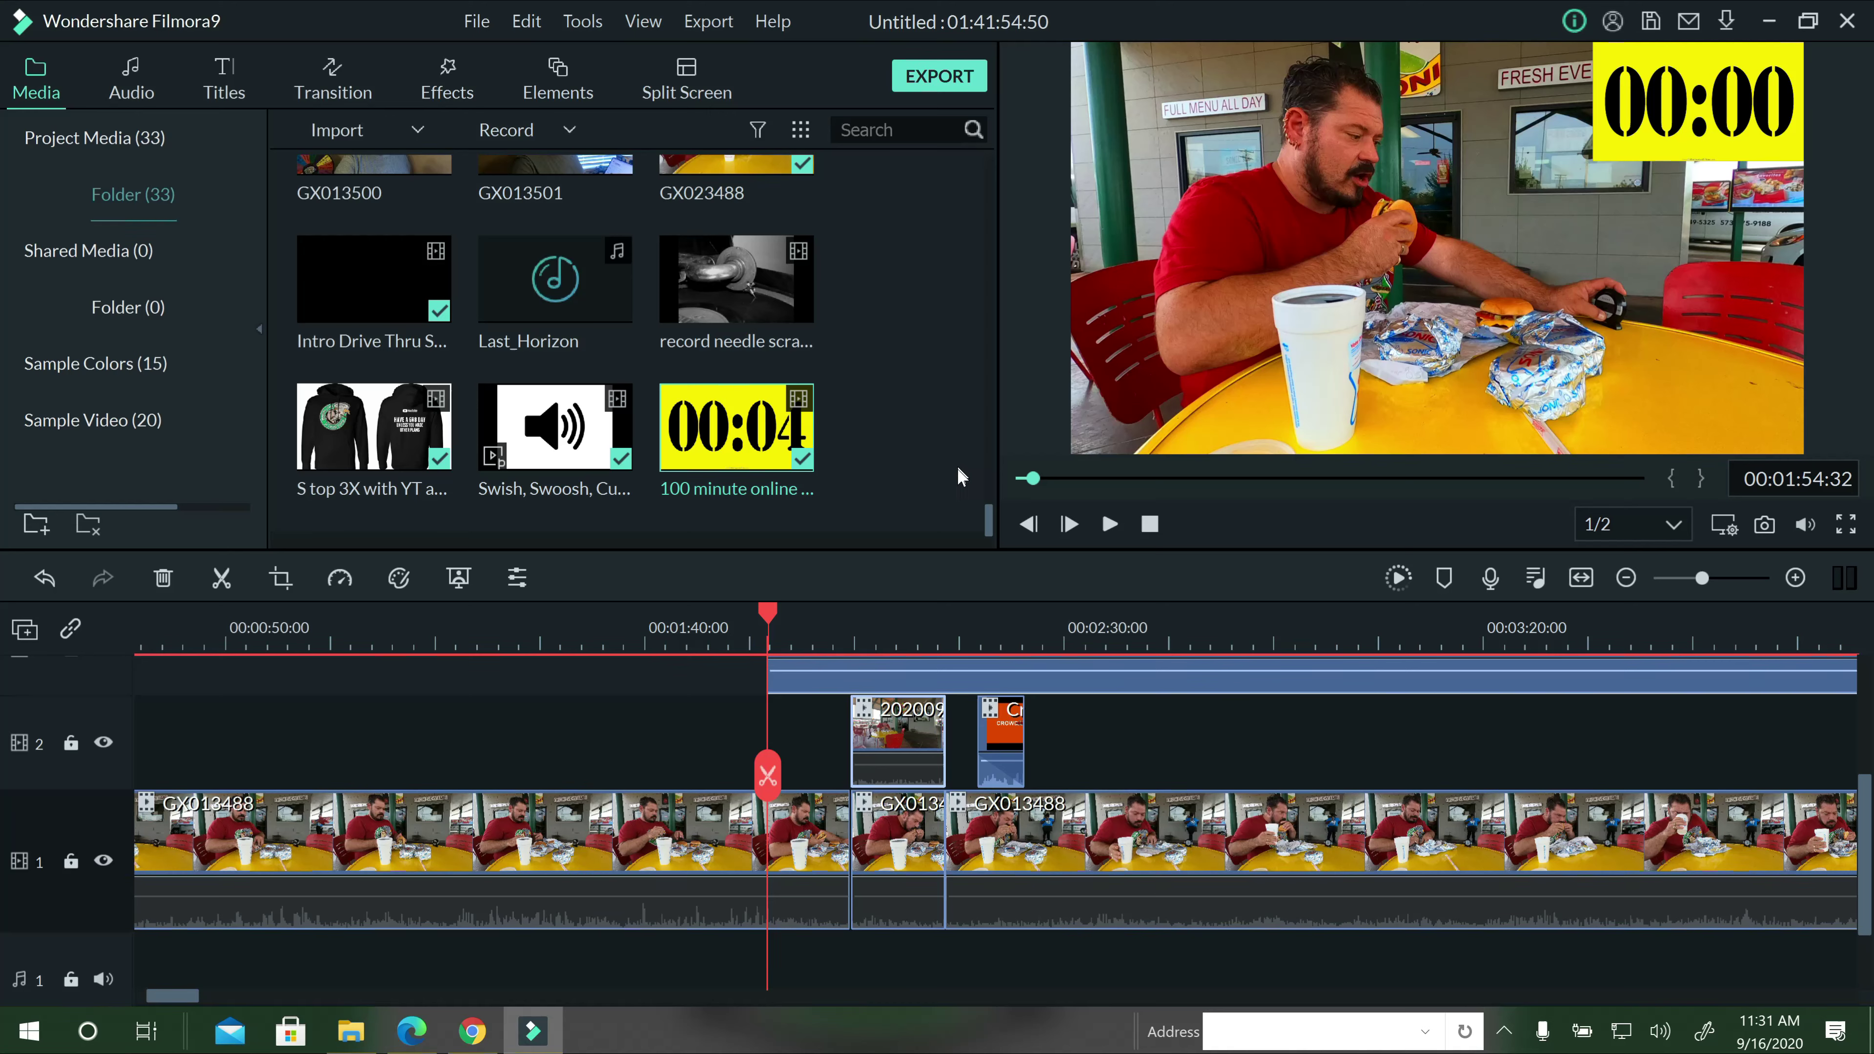
scroll(878, 406, up, 5)
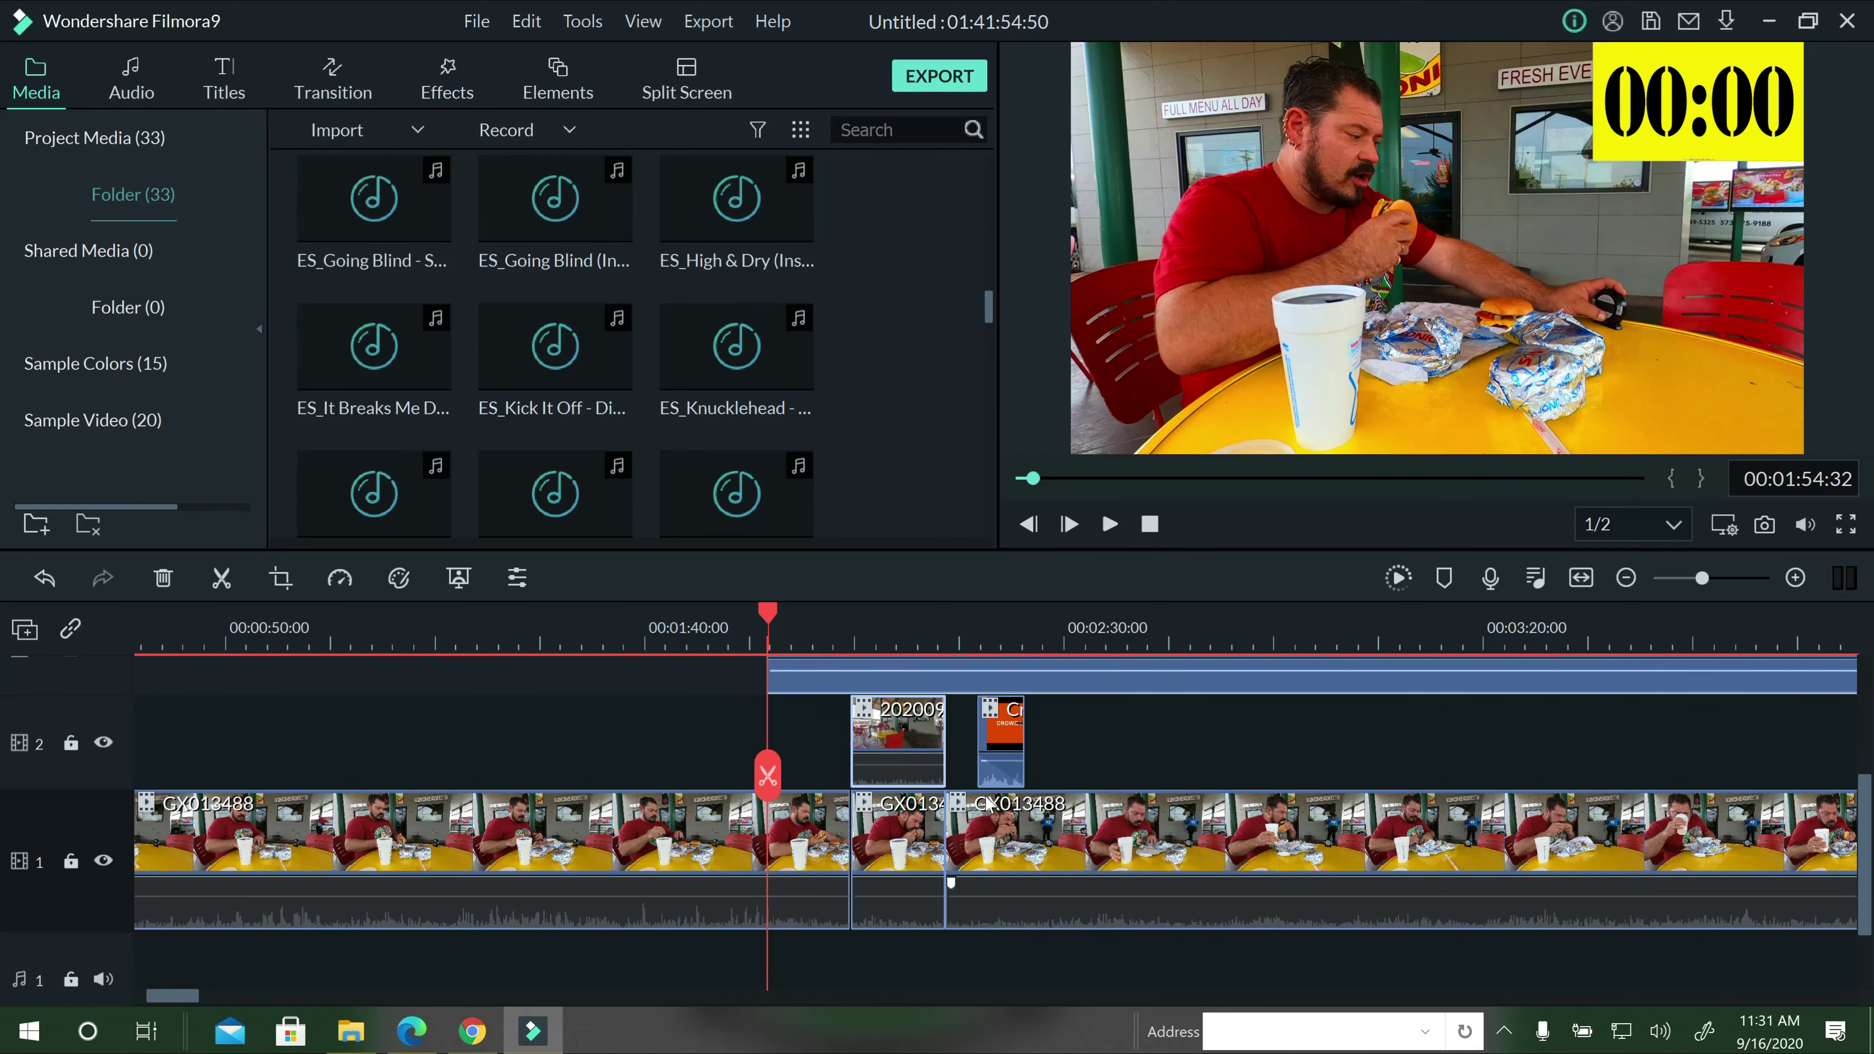
scroll(896, 402, down, 10)
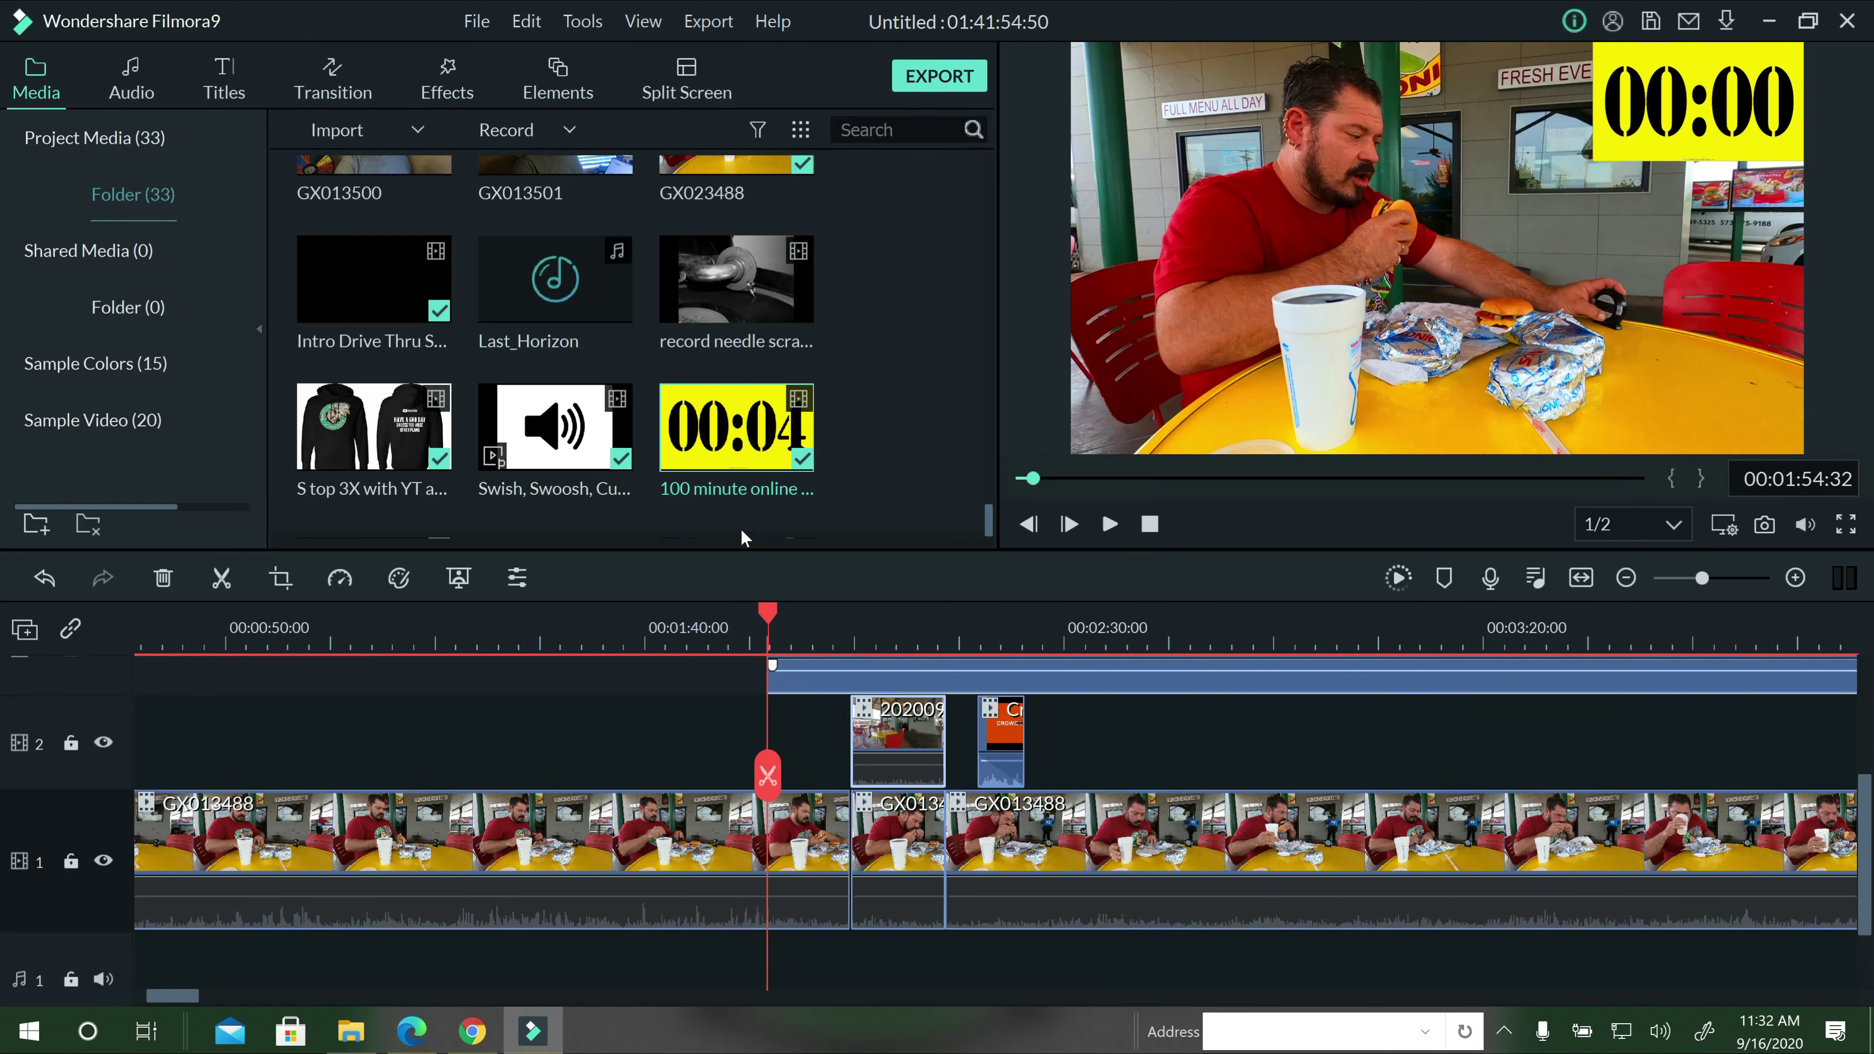
scroll(733, 463, up, 5)
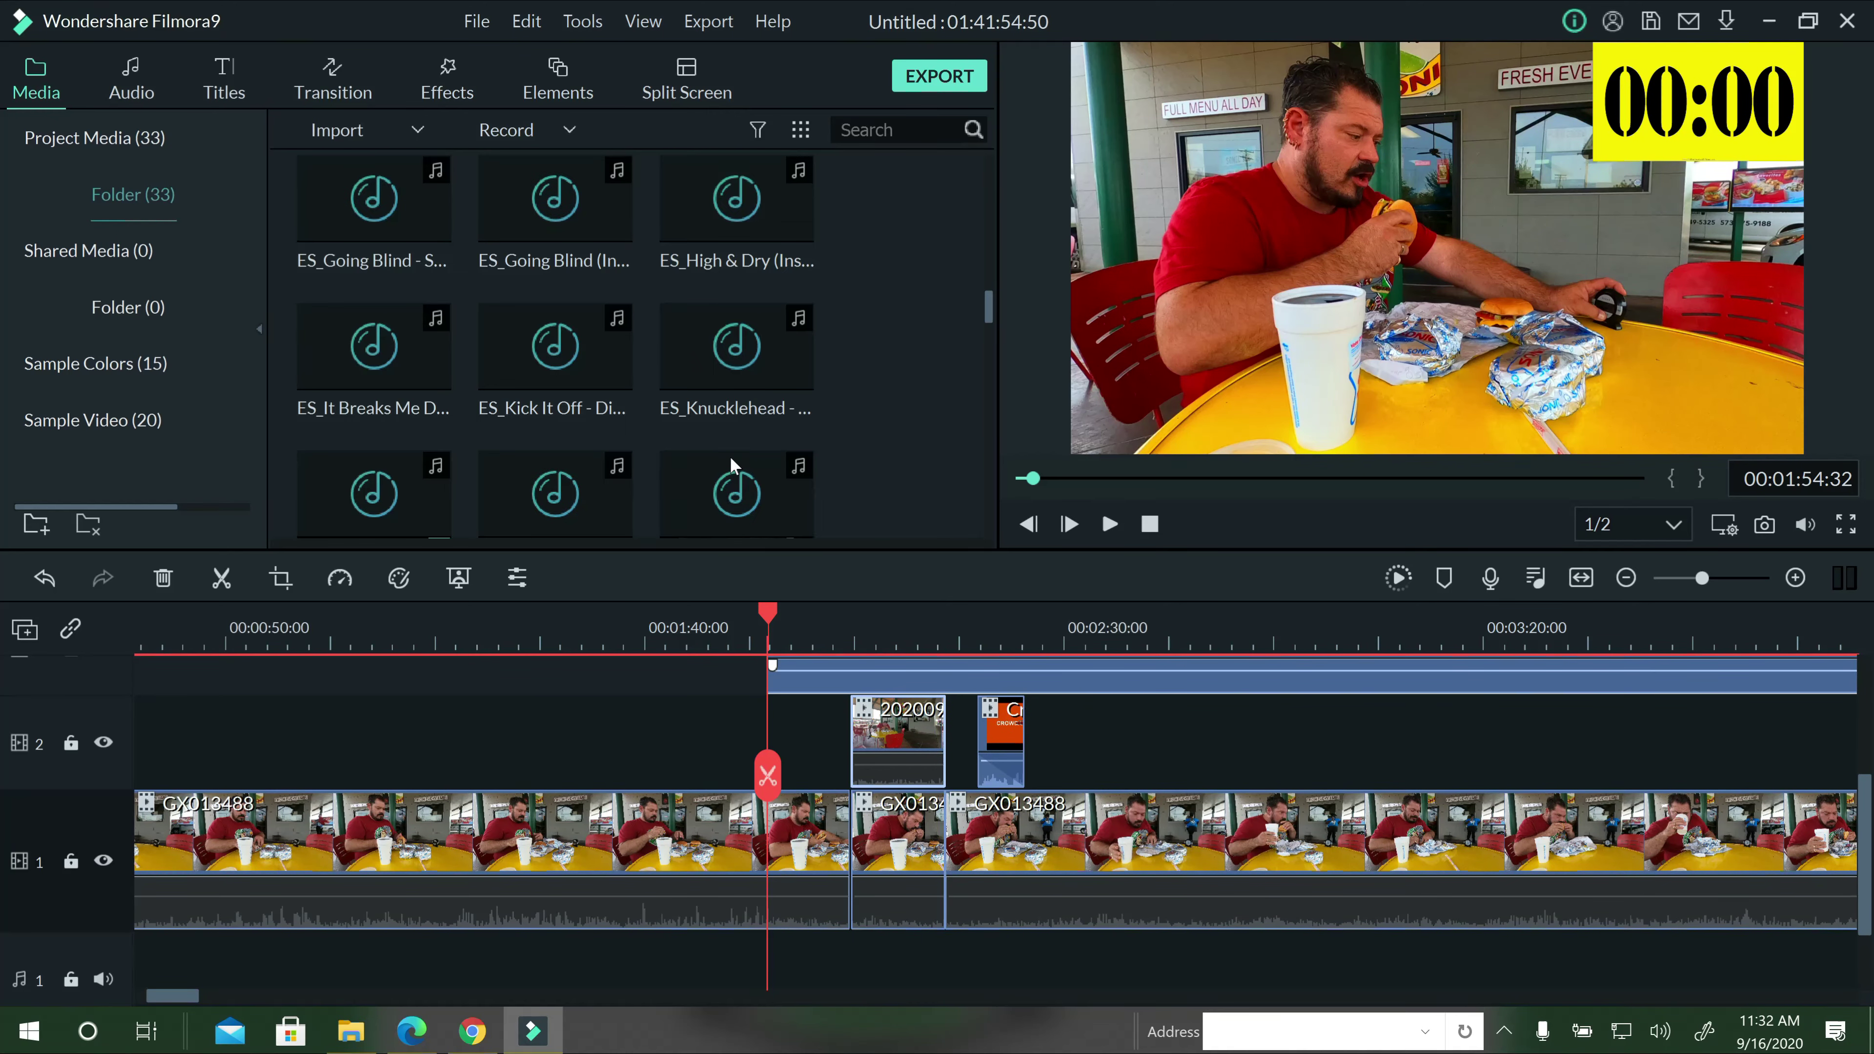
click(426, 237)
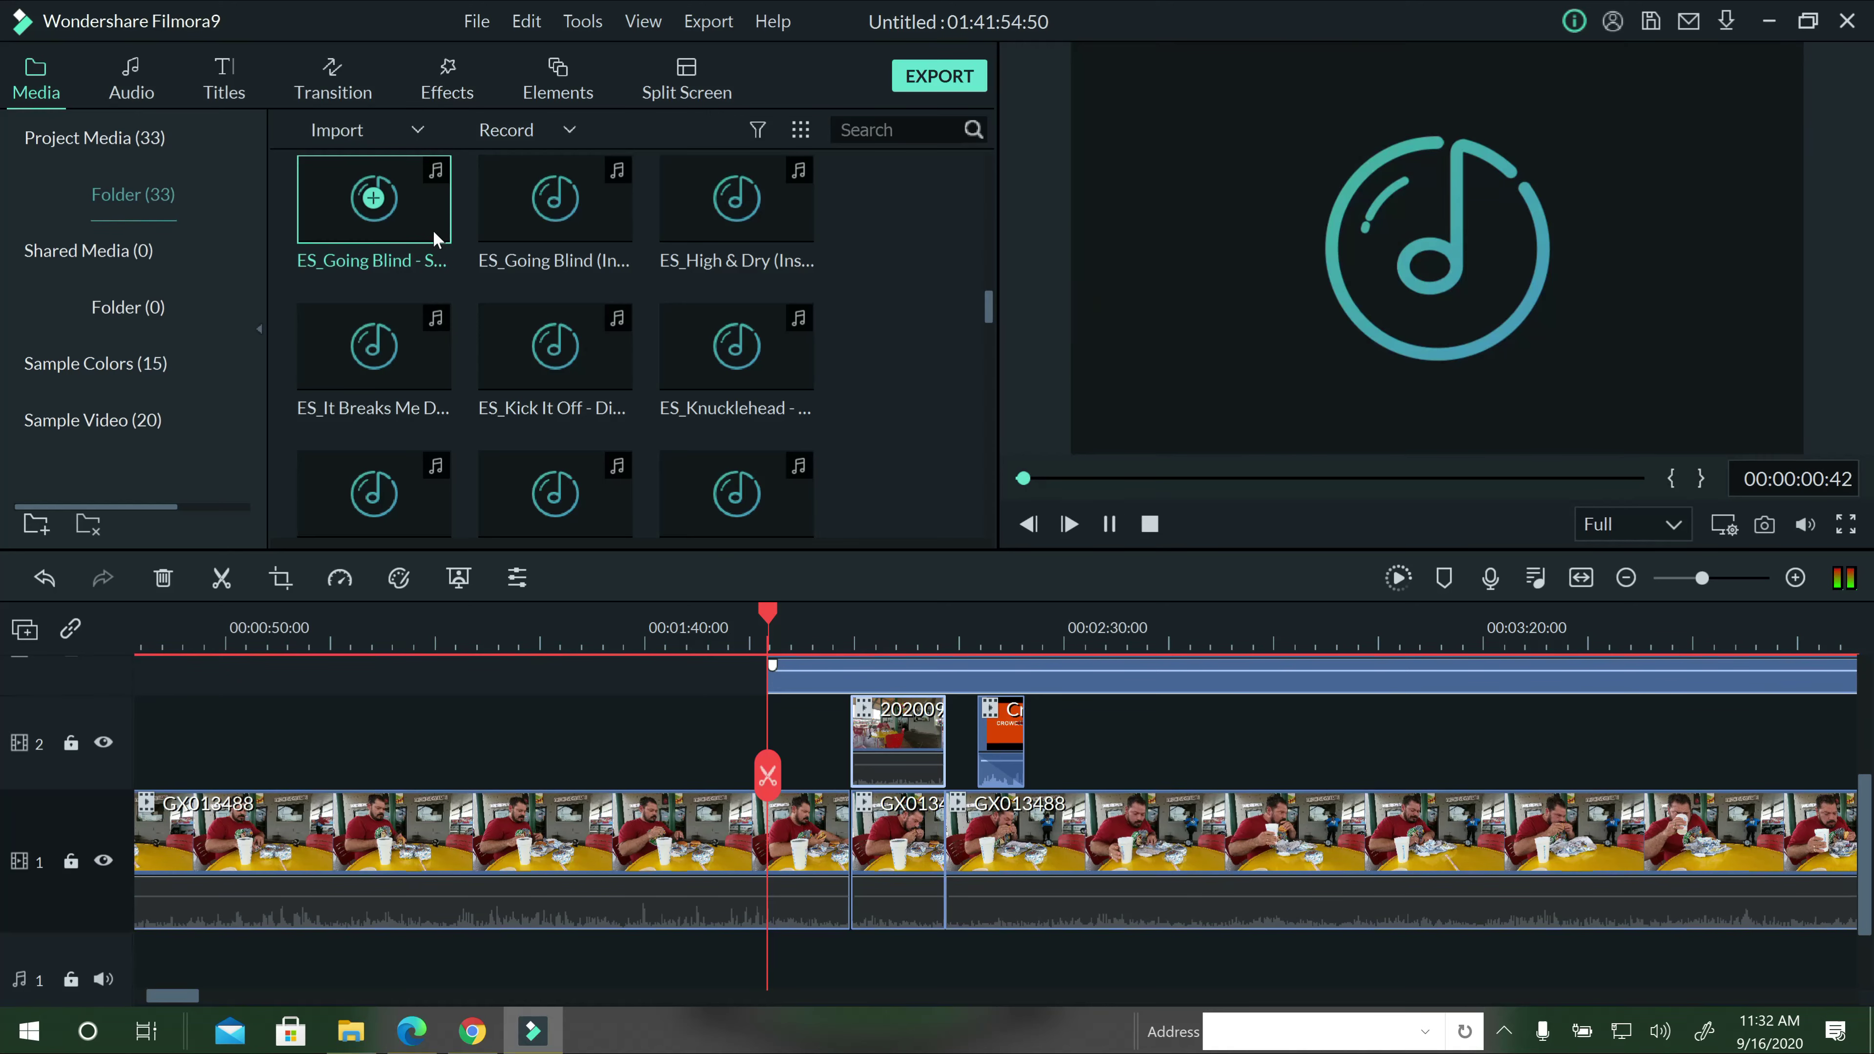
click(1112, 524)
click(535, 241)
double_click(670, 221)
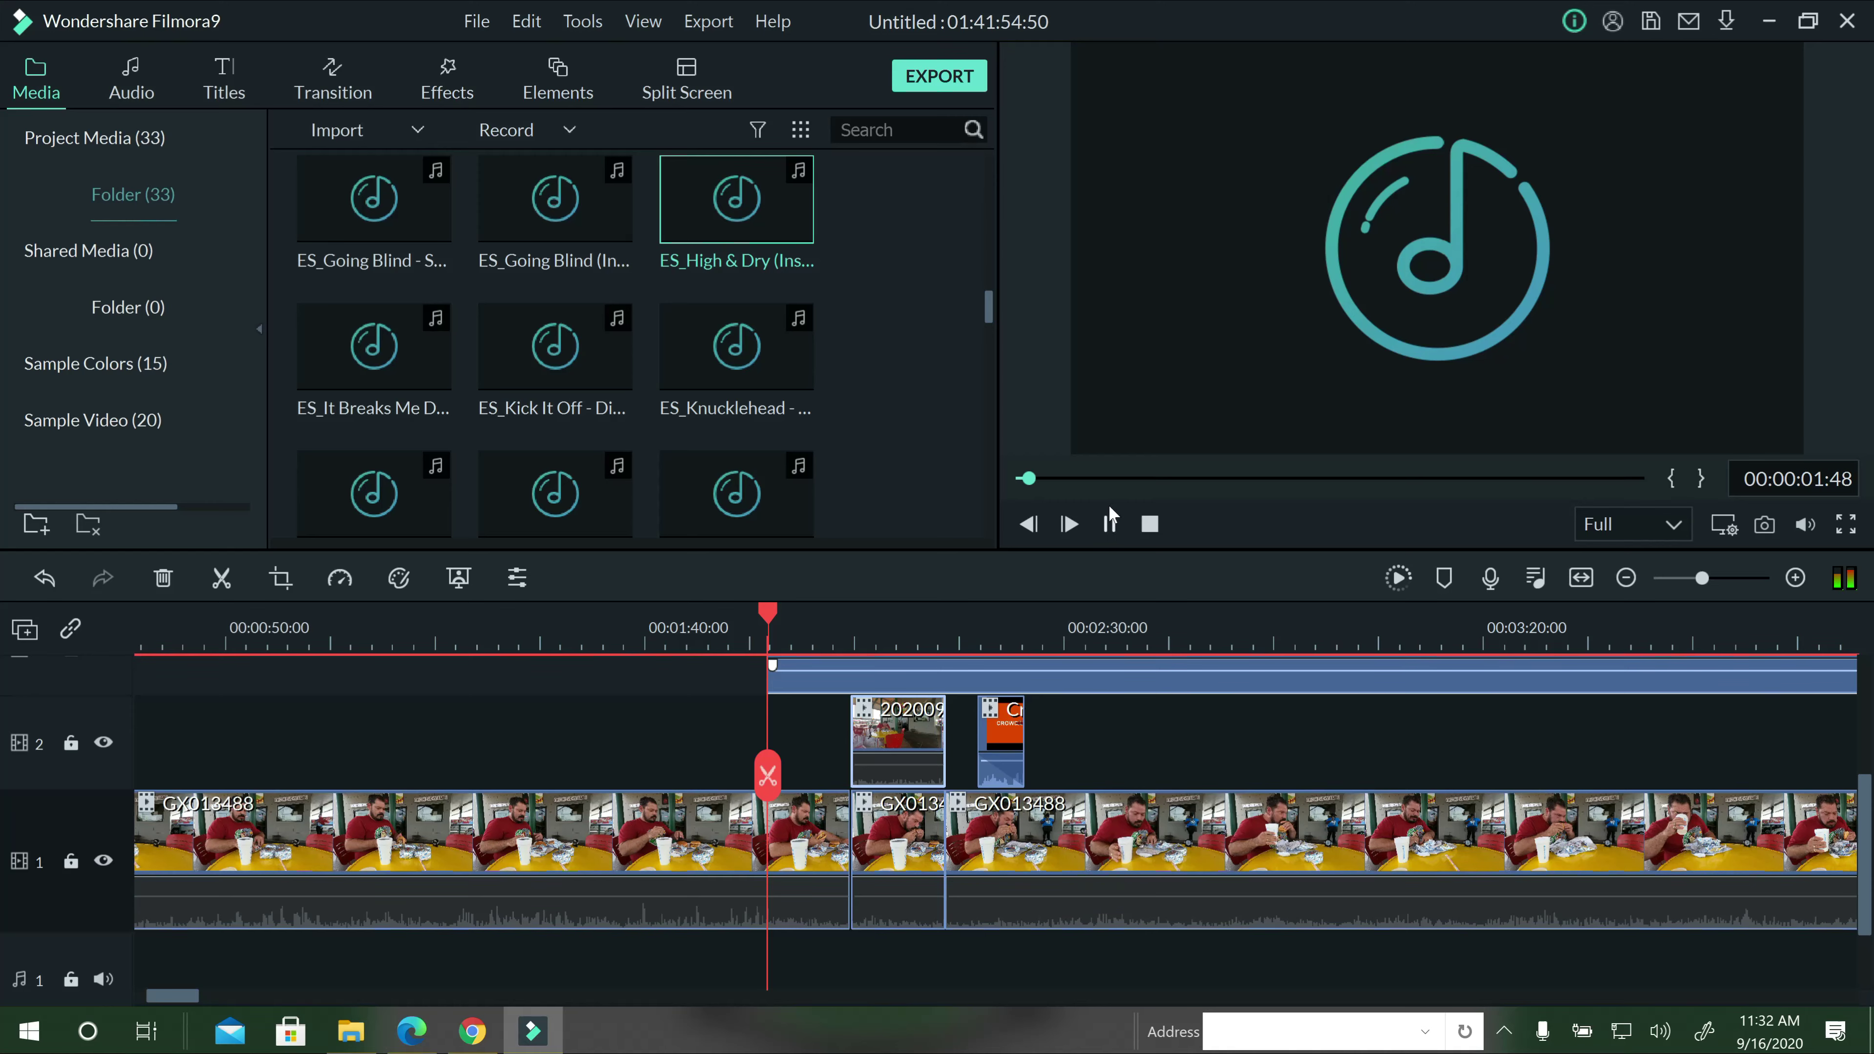
click(1109, 481)
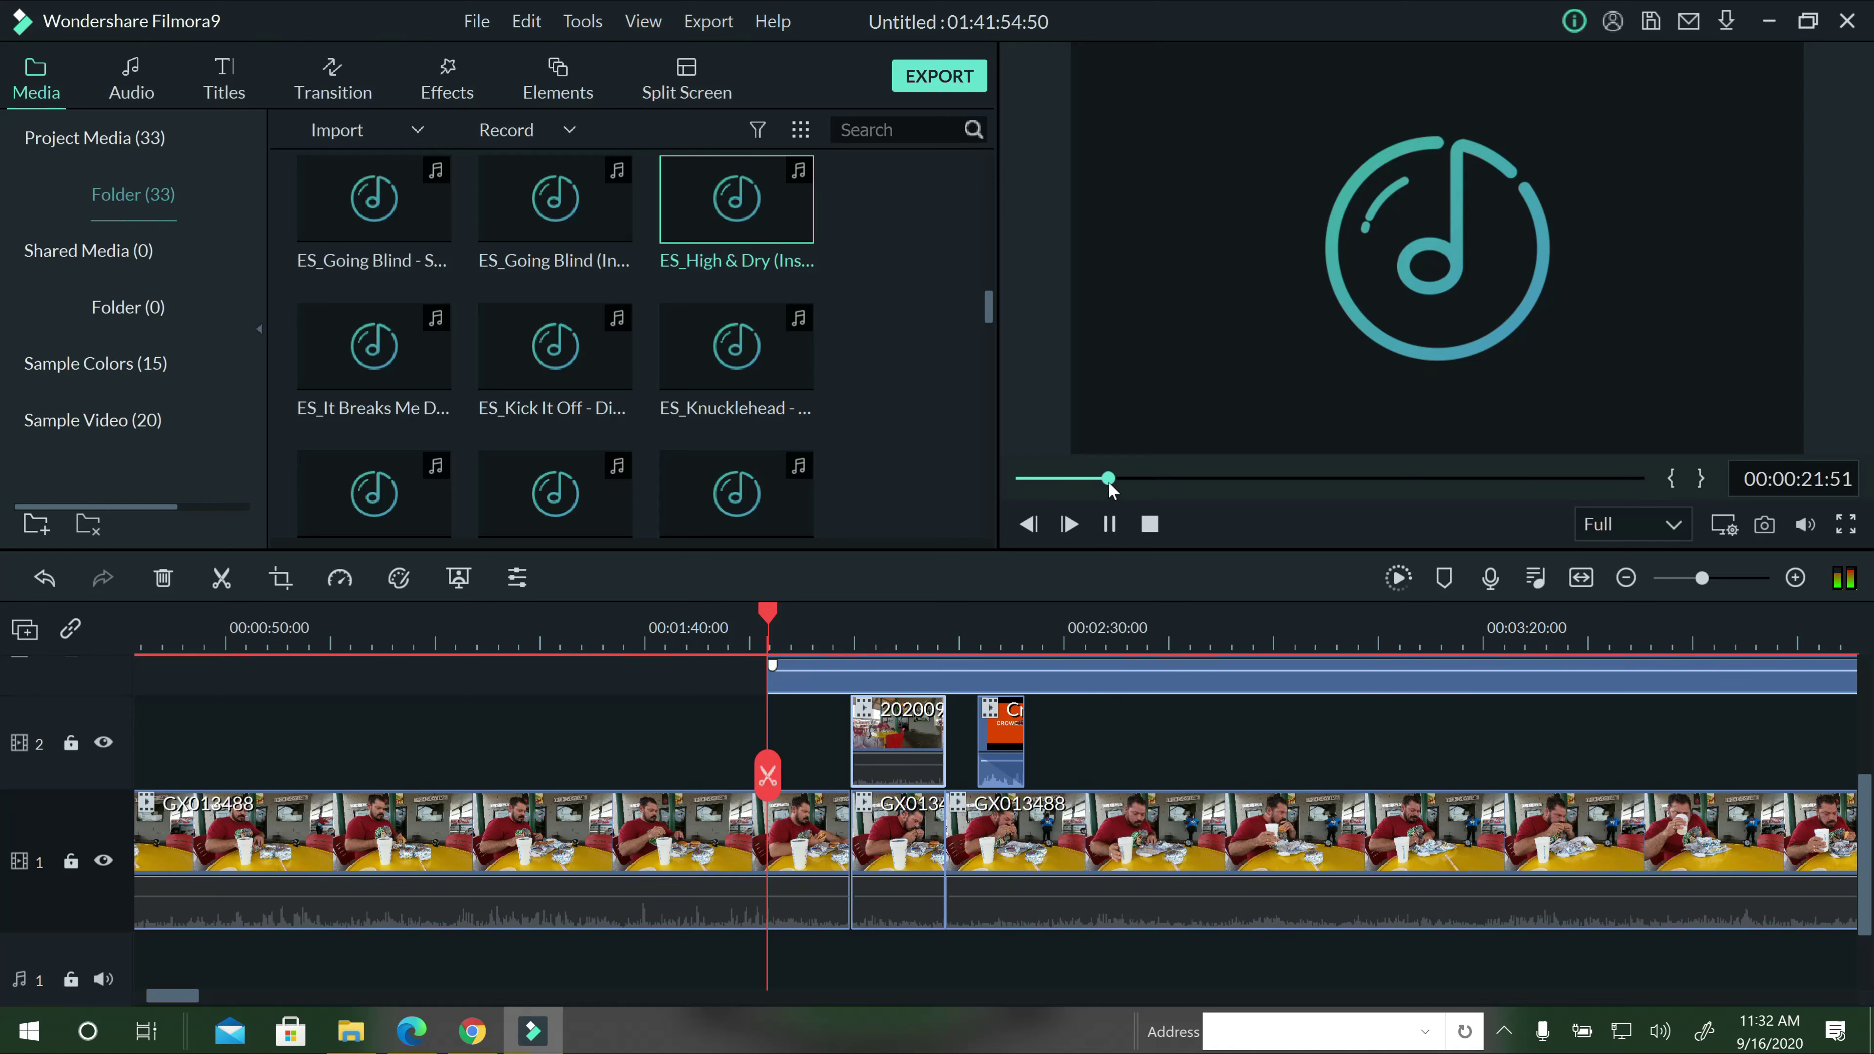
click(1110, 526)
Preview the music tracks ES_It Breaks Me, ES_Kick It Off and ES_Knucklehead, skipping ahead in each.
double_click(435, 384)
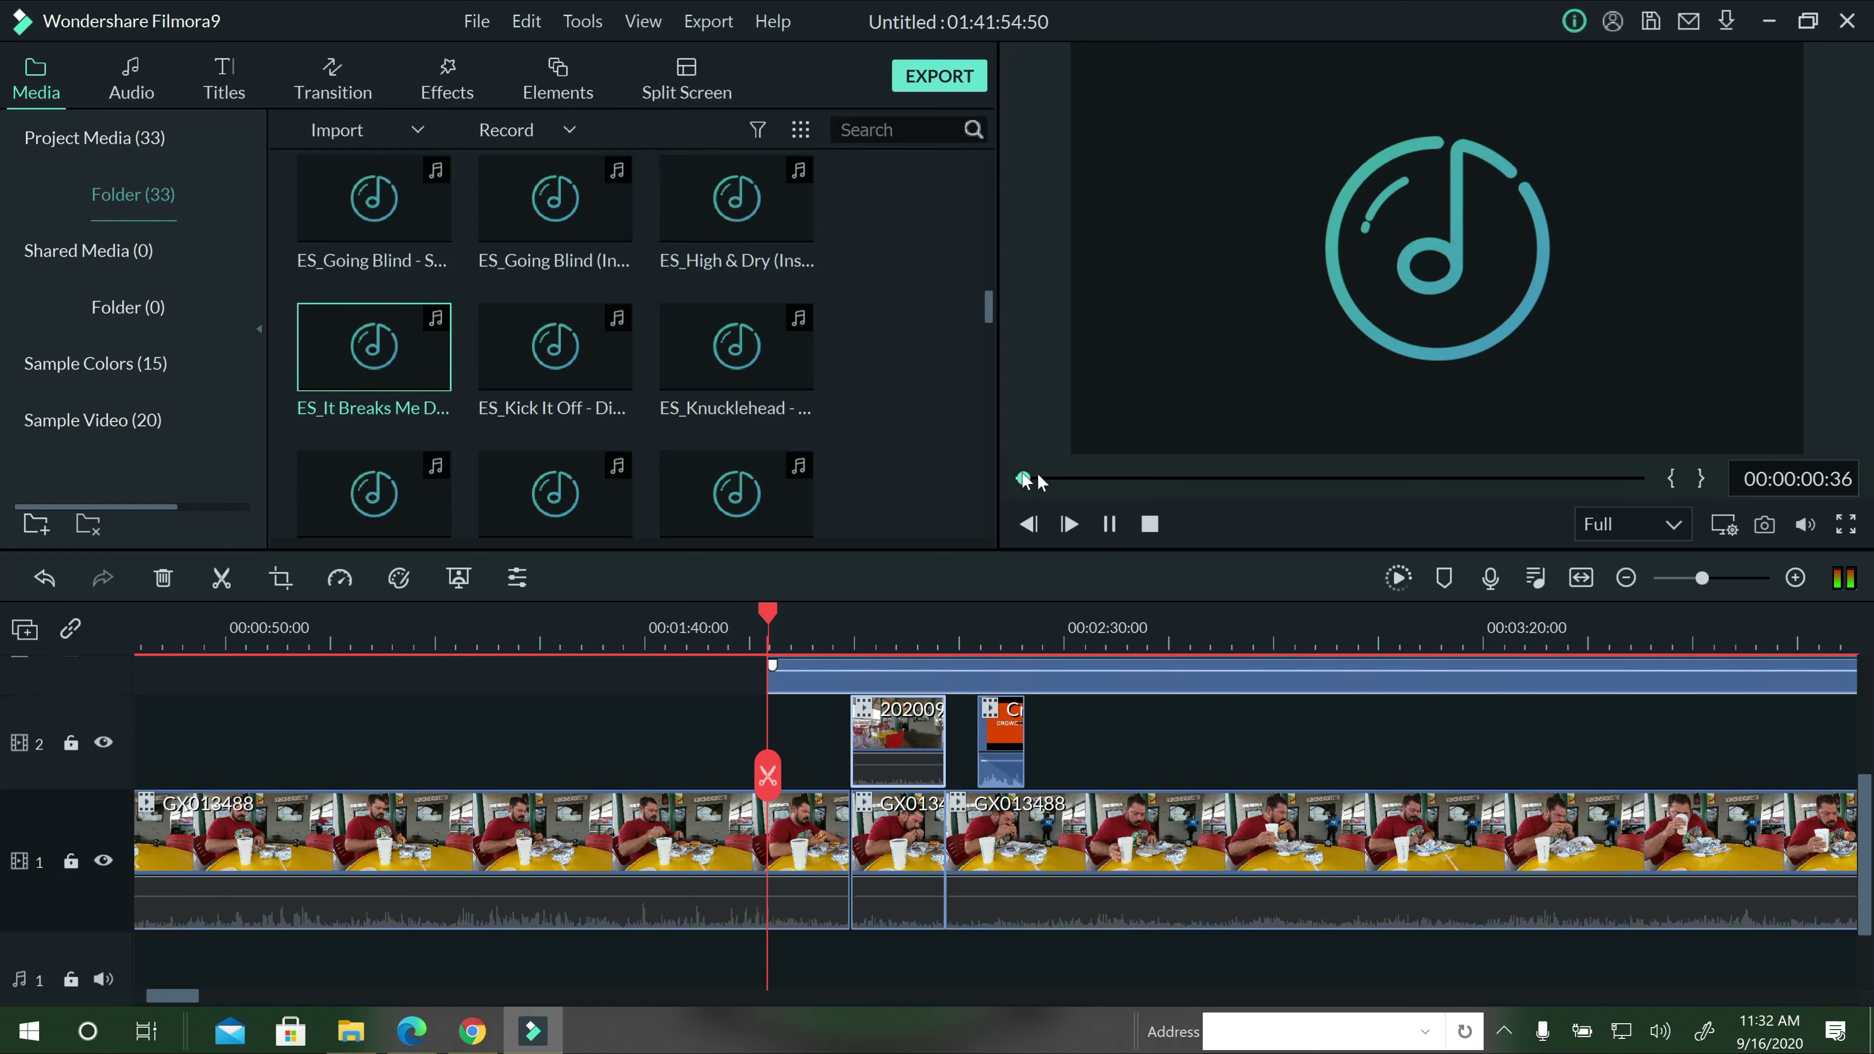
click(1104, 480)
double_click(620, 372)
click(1127, 479)
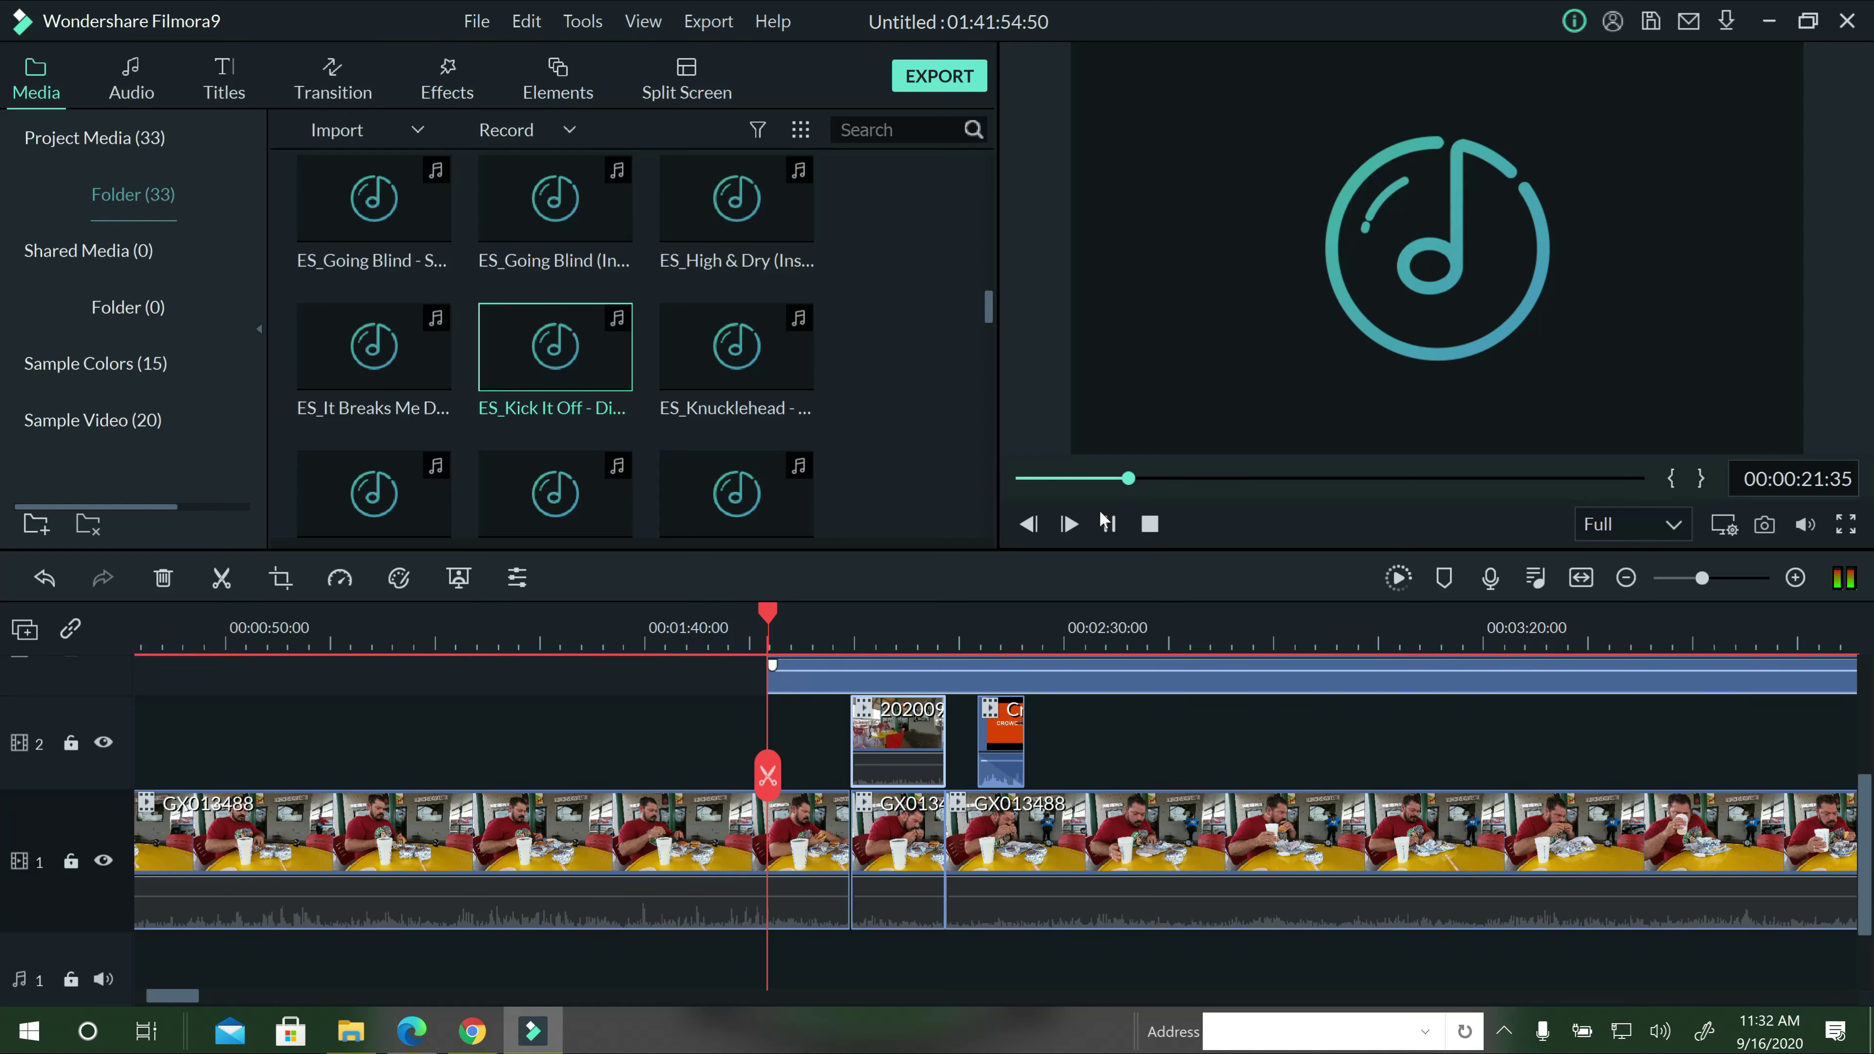
double_click(691, 369)
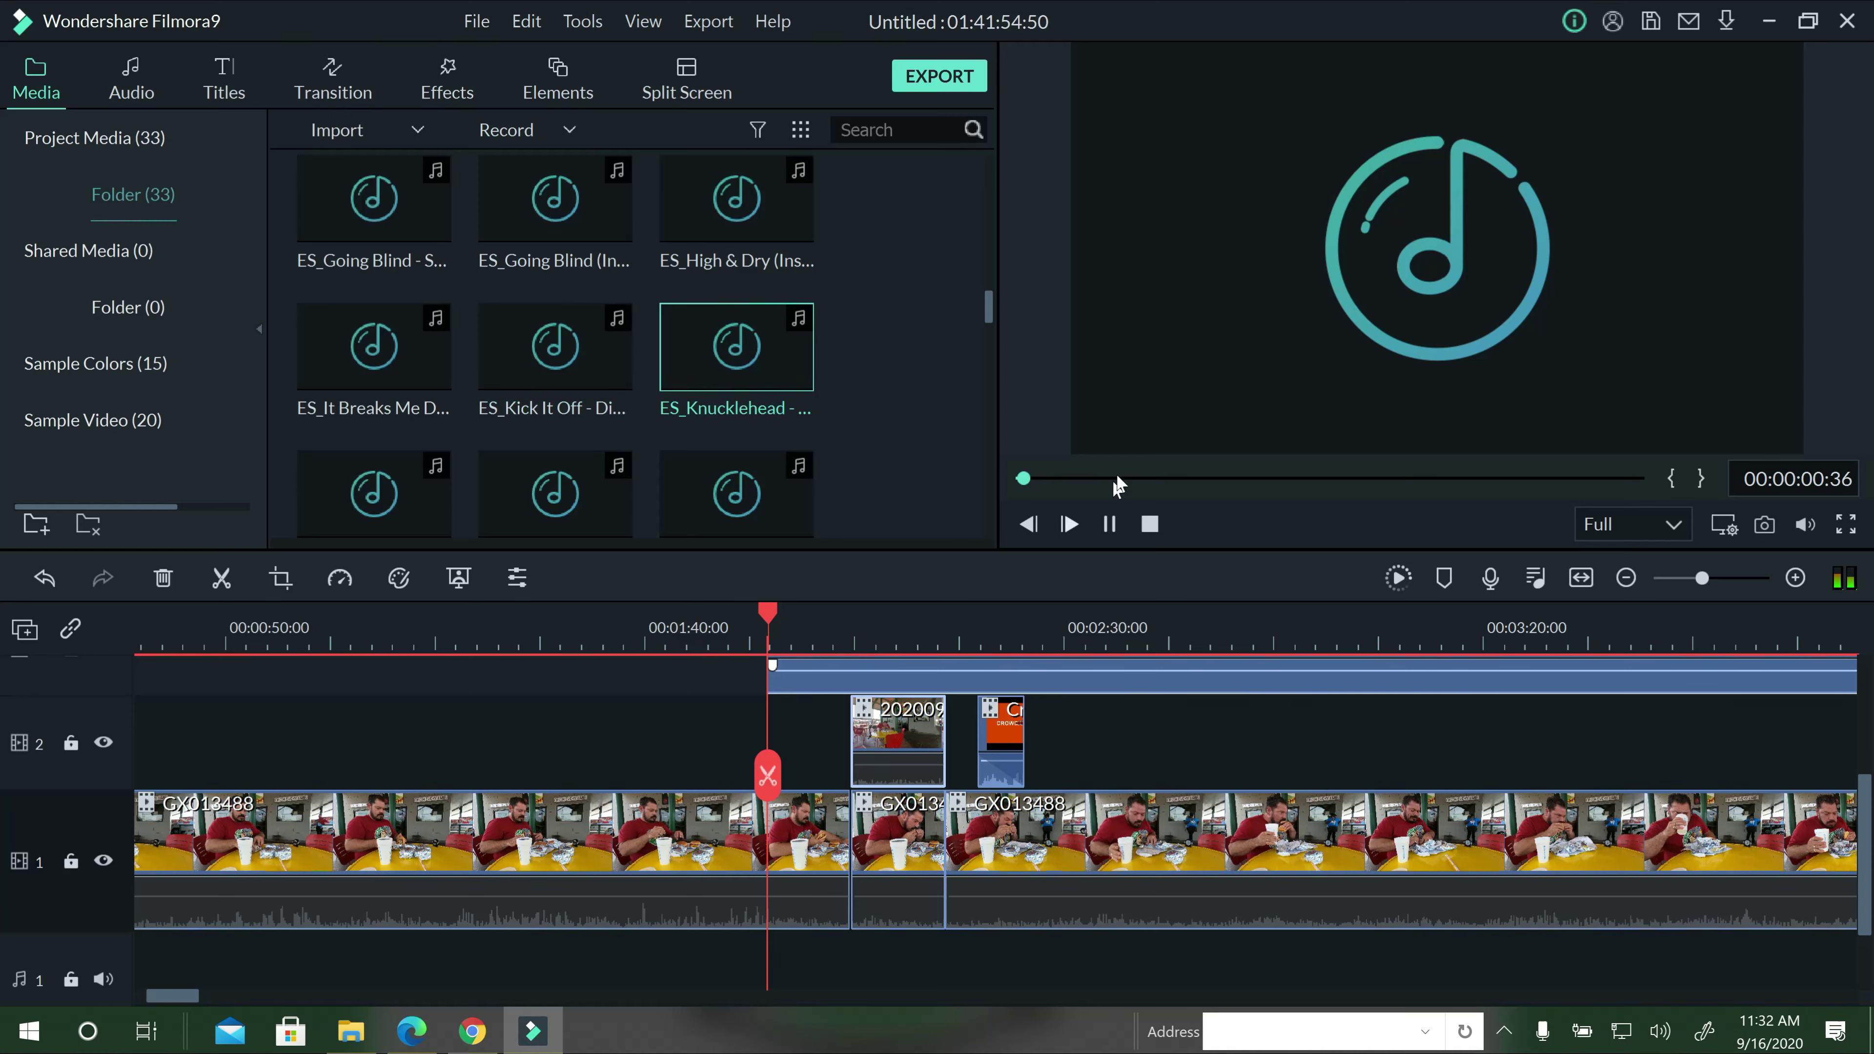
click(1154, 479)
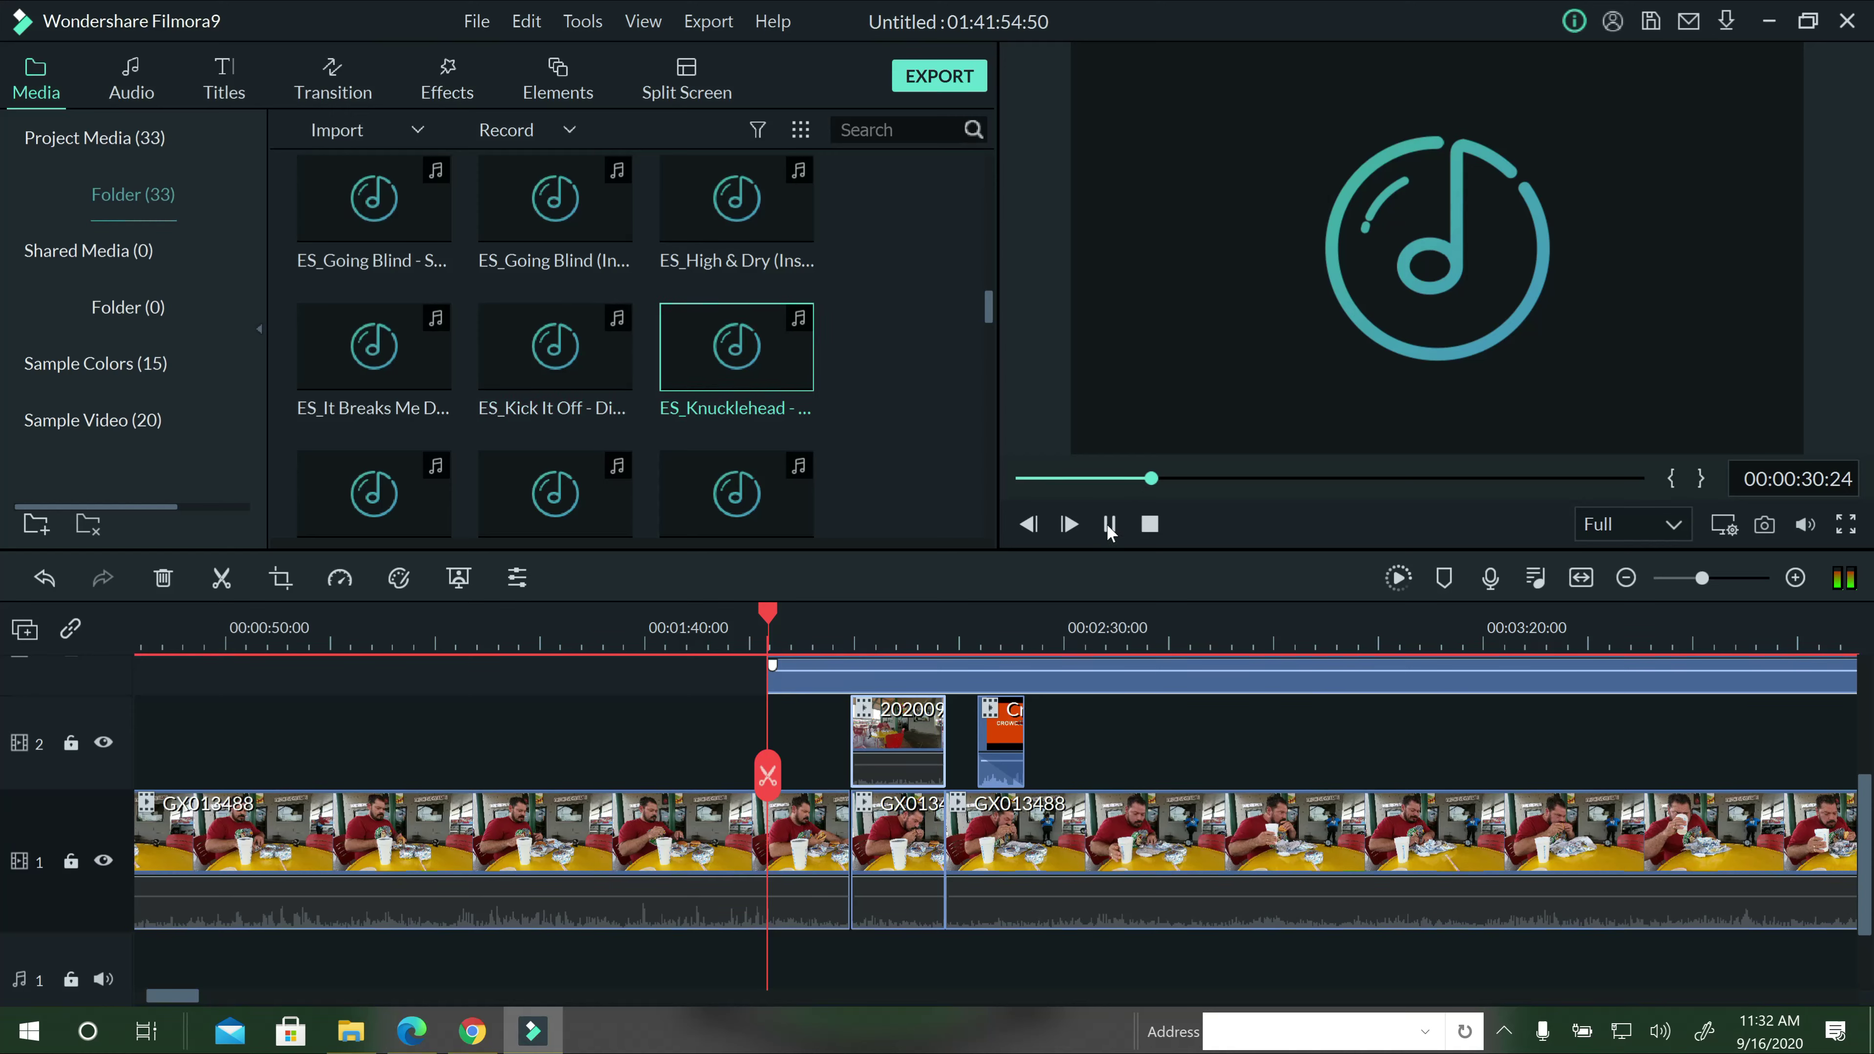
Preview the music tracks ES_Lasers And, ES_Leave It and ES_My Misery from the media library.
double_click(439, 504)
scroll(927, 514, down, 3)
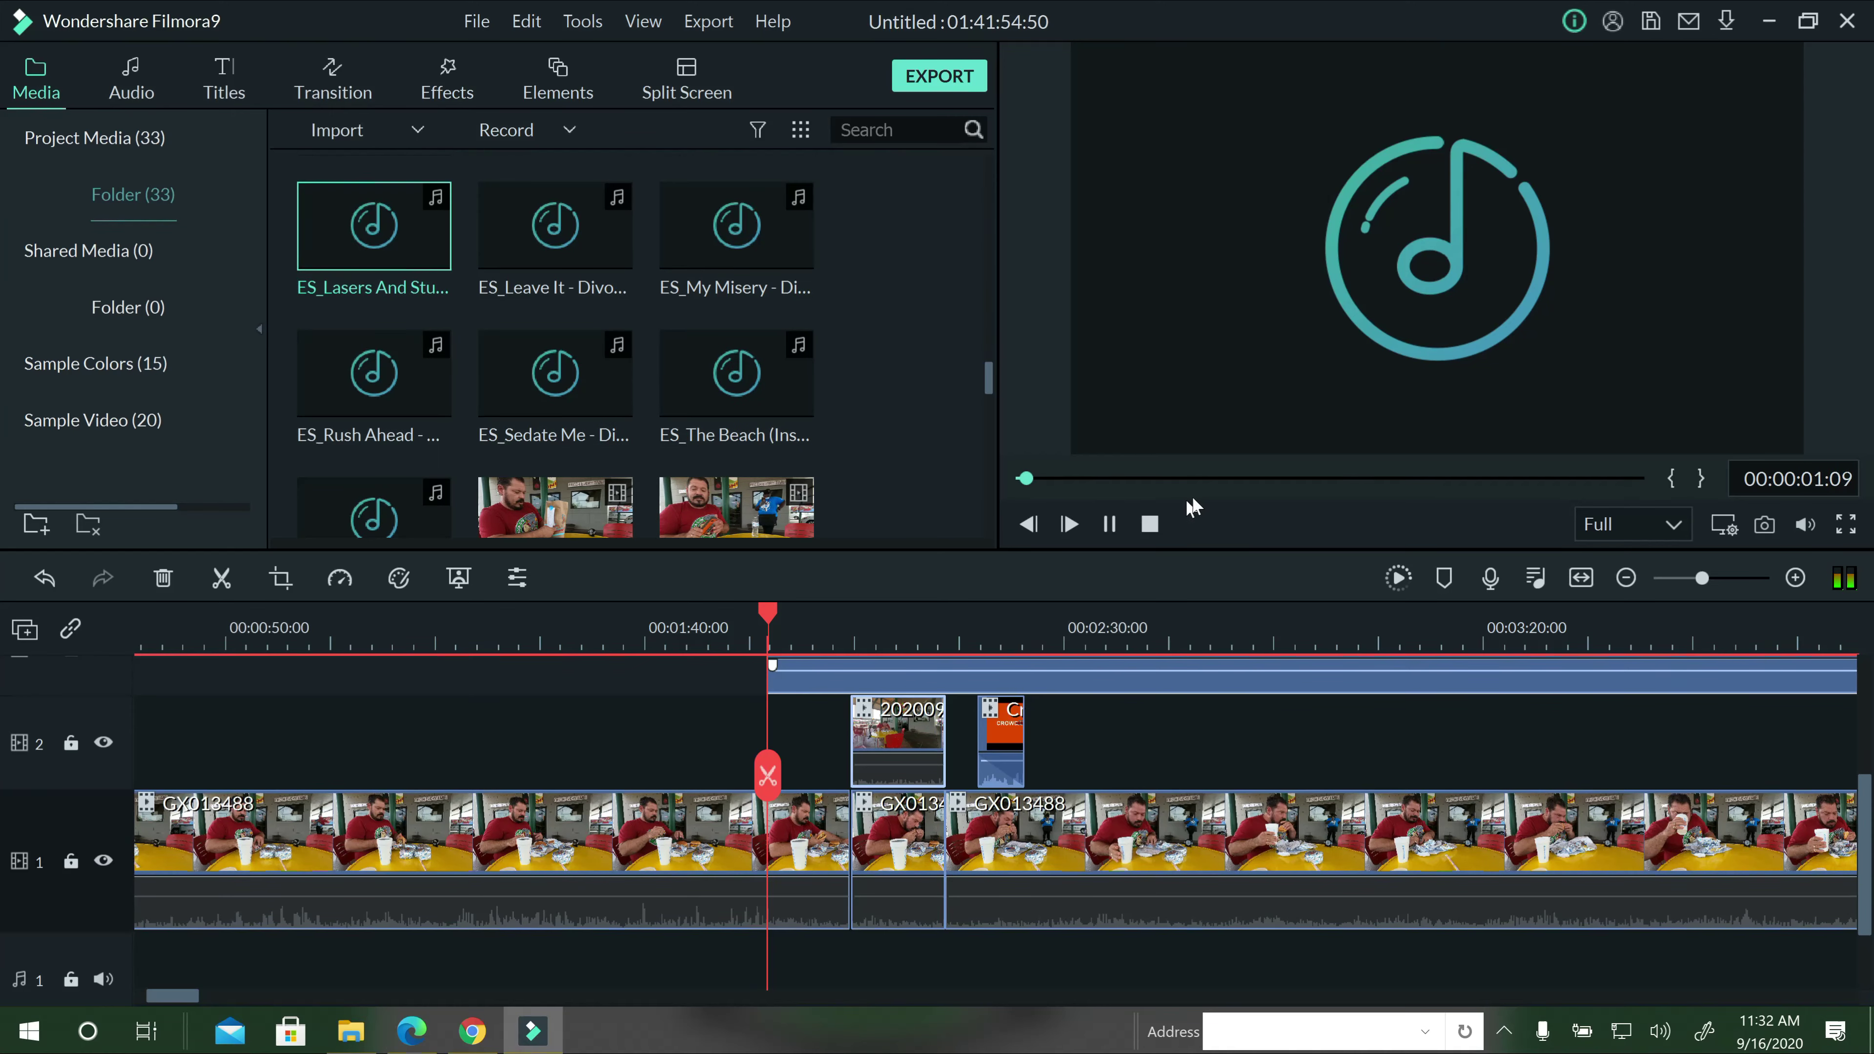
click(1123, 478)
double_click(586, 251)
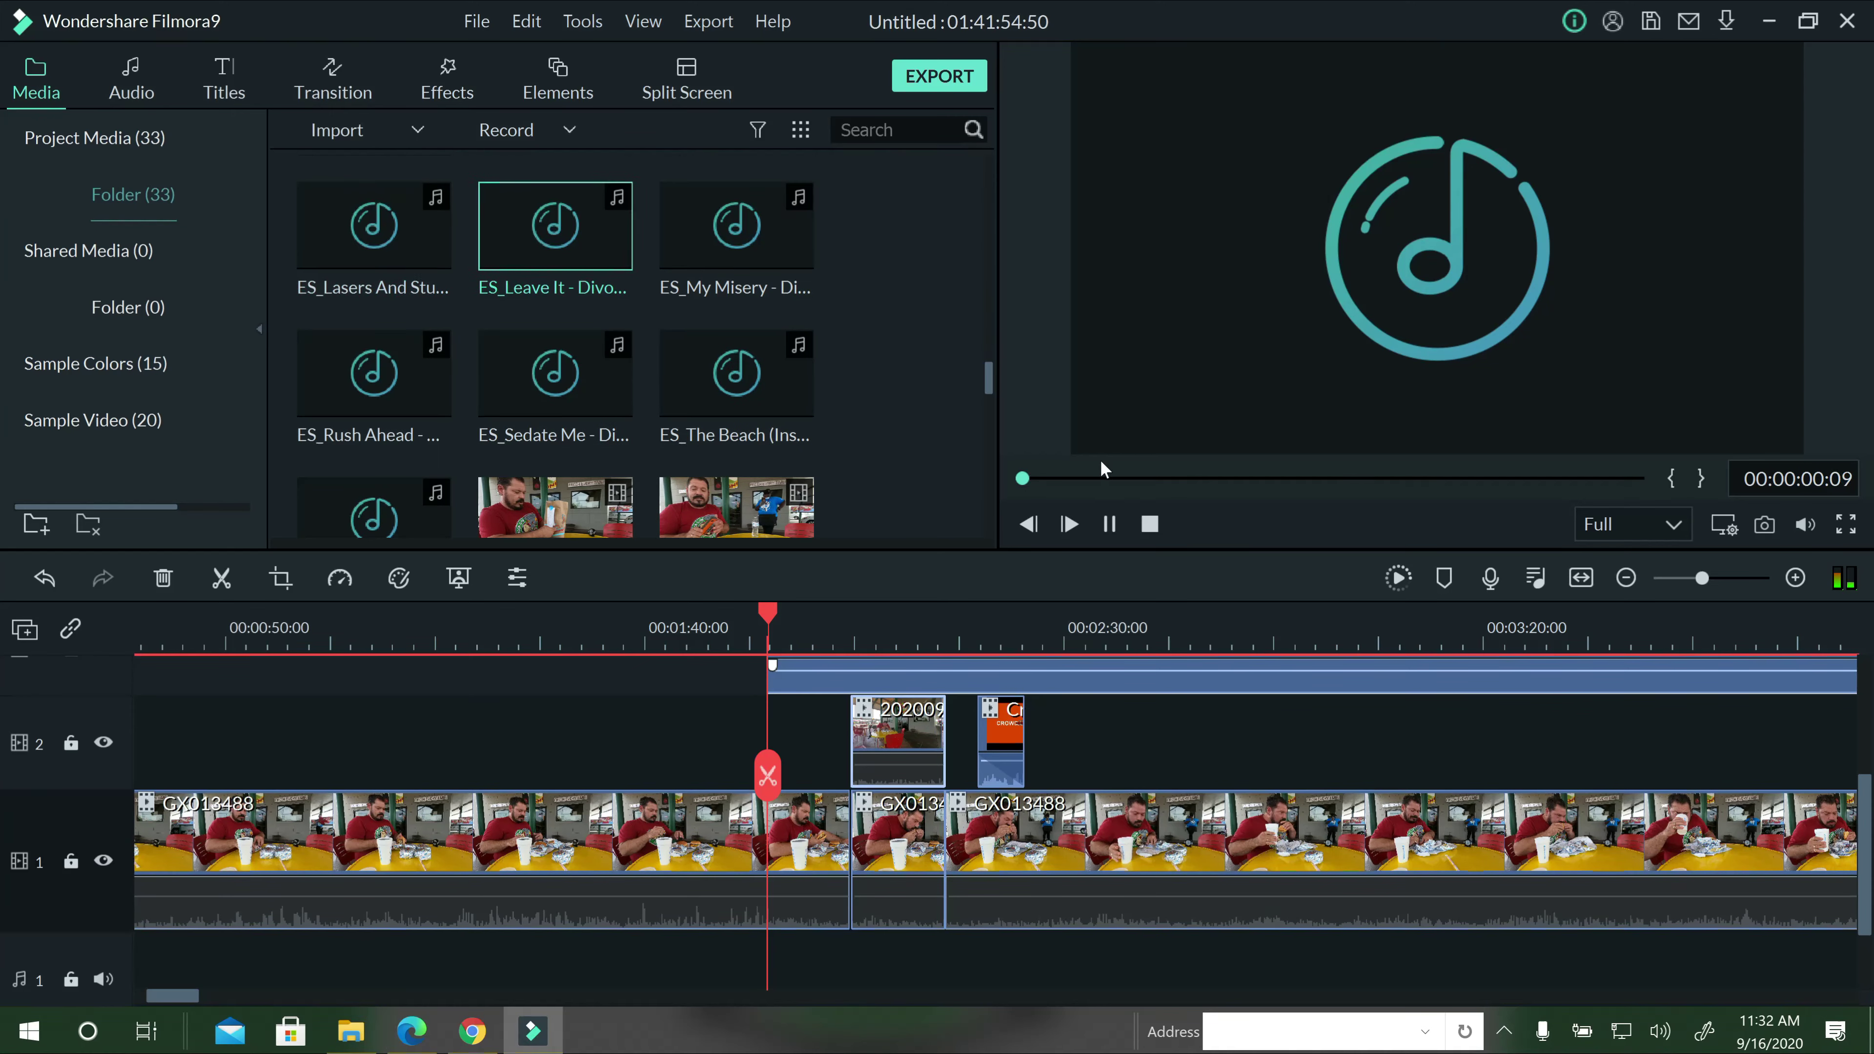
click(714, 277)
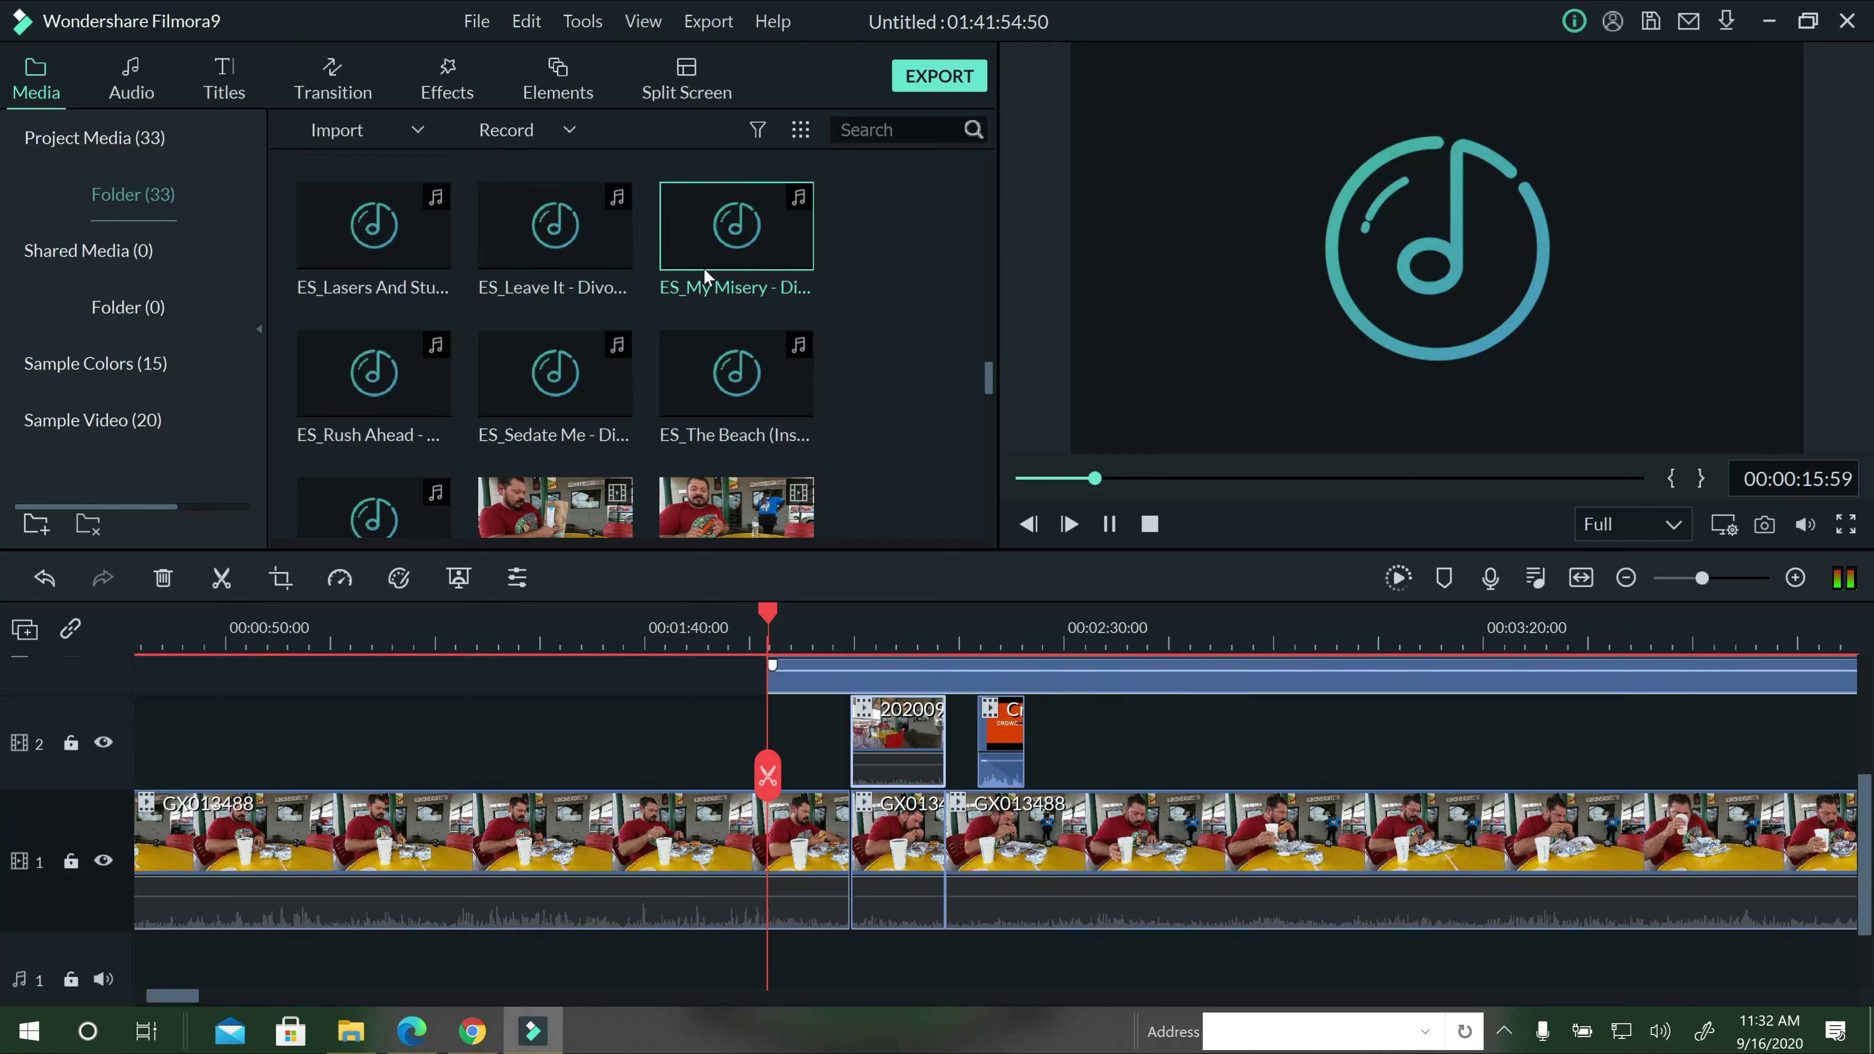
Preview the music tracks ES_Rush Ahead, ES_Sedate Me and ES_Venus Is a Star, and return to ES_High & Dry.
click(391, 373)
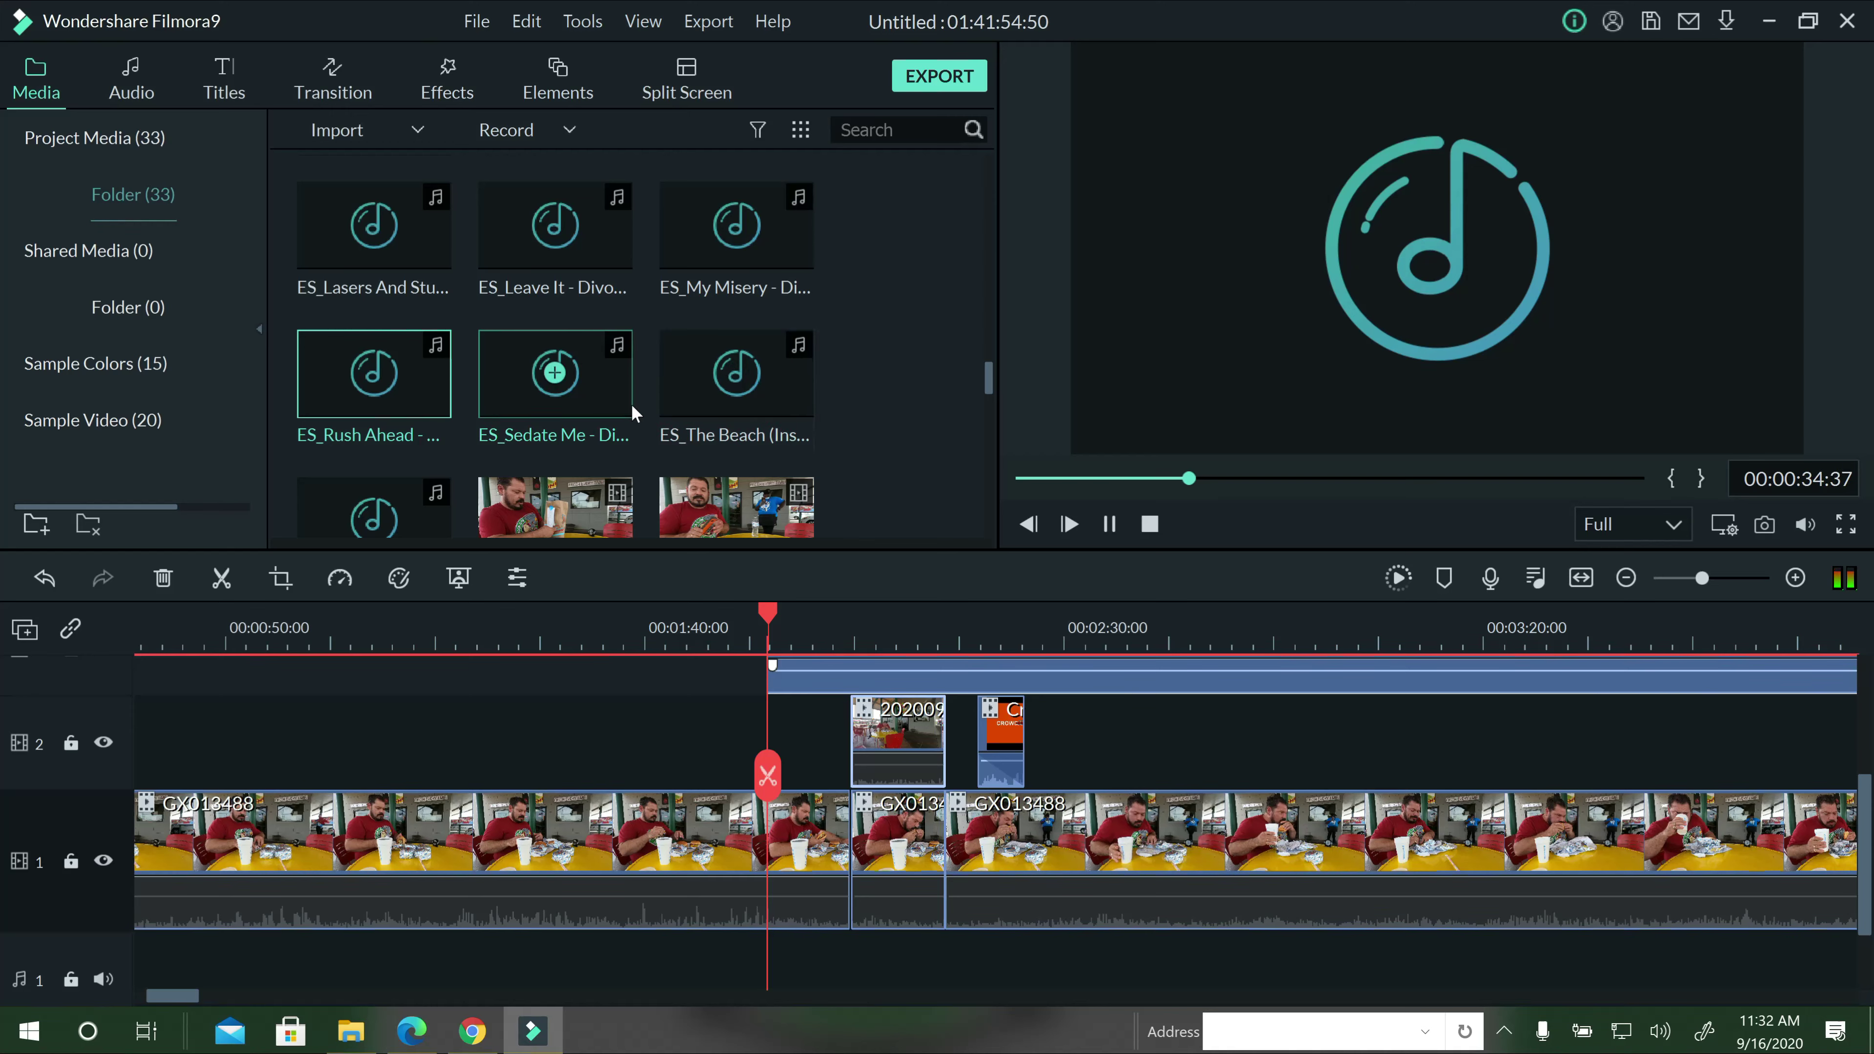
click(610, 397)
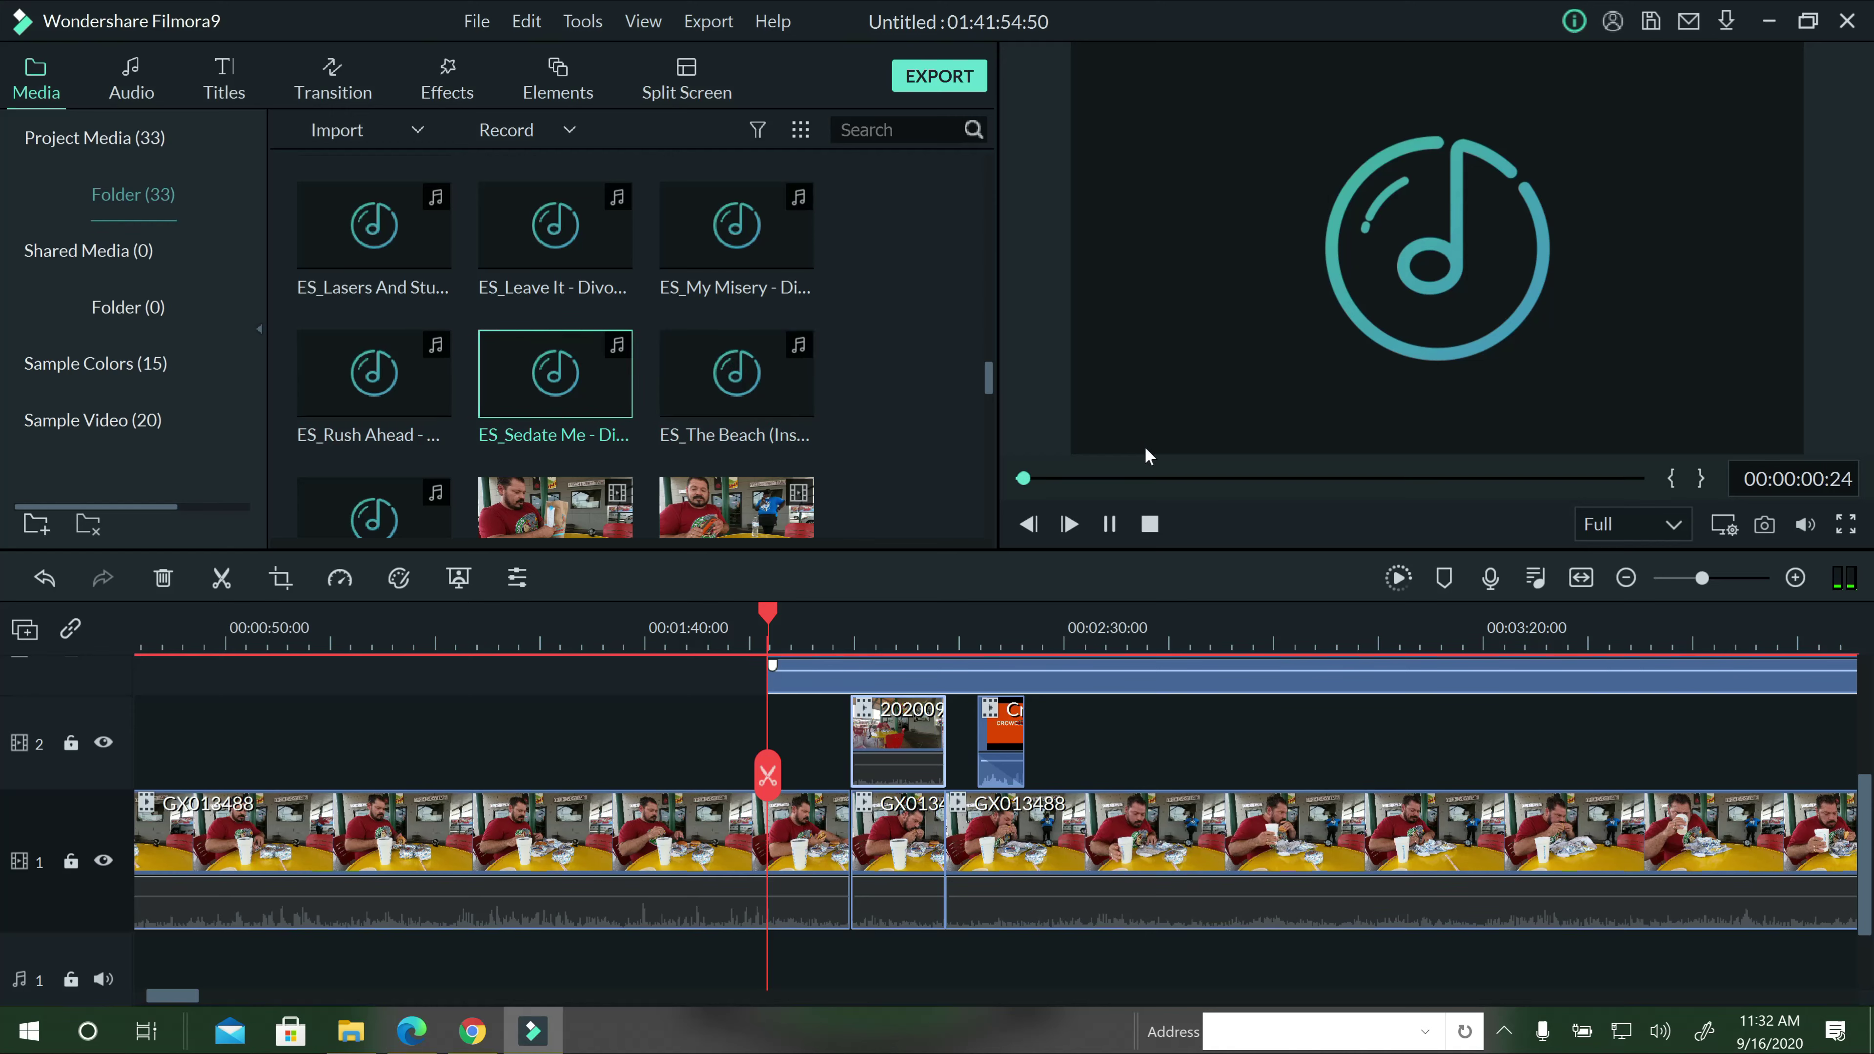
scroll(526, 383, down, 3)
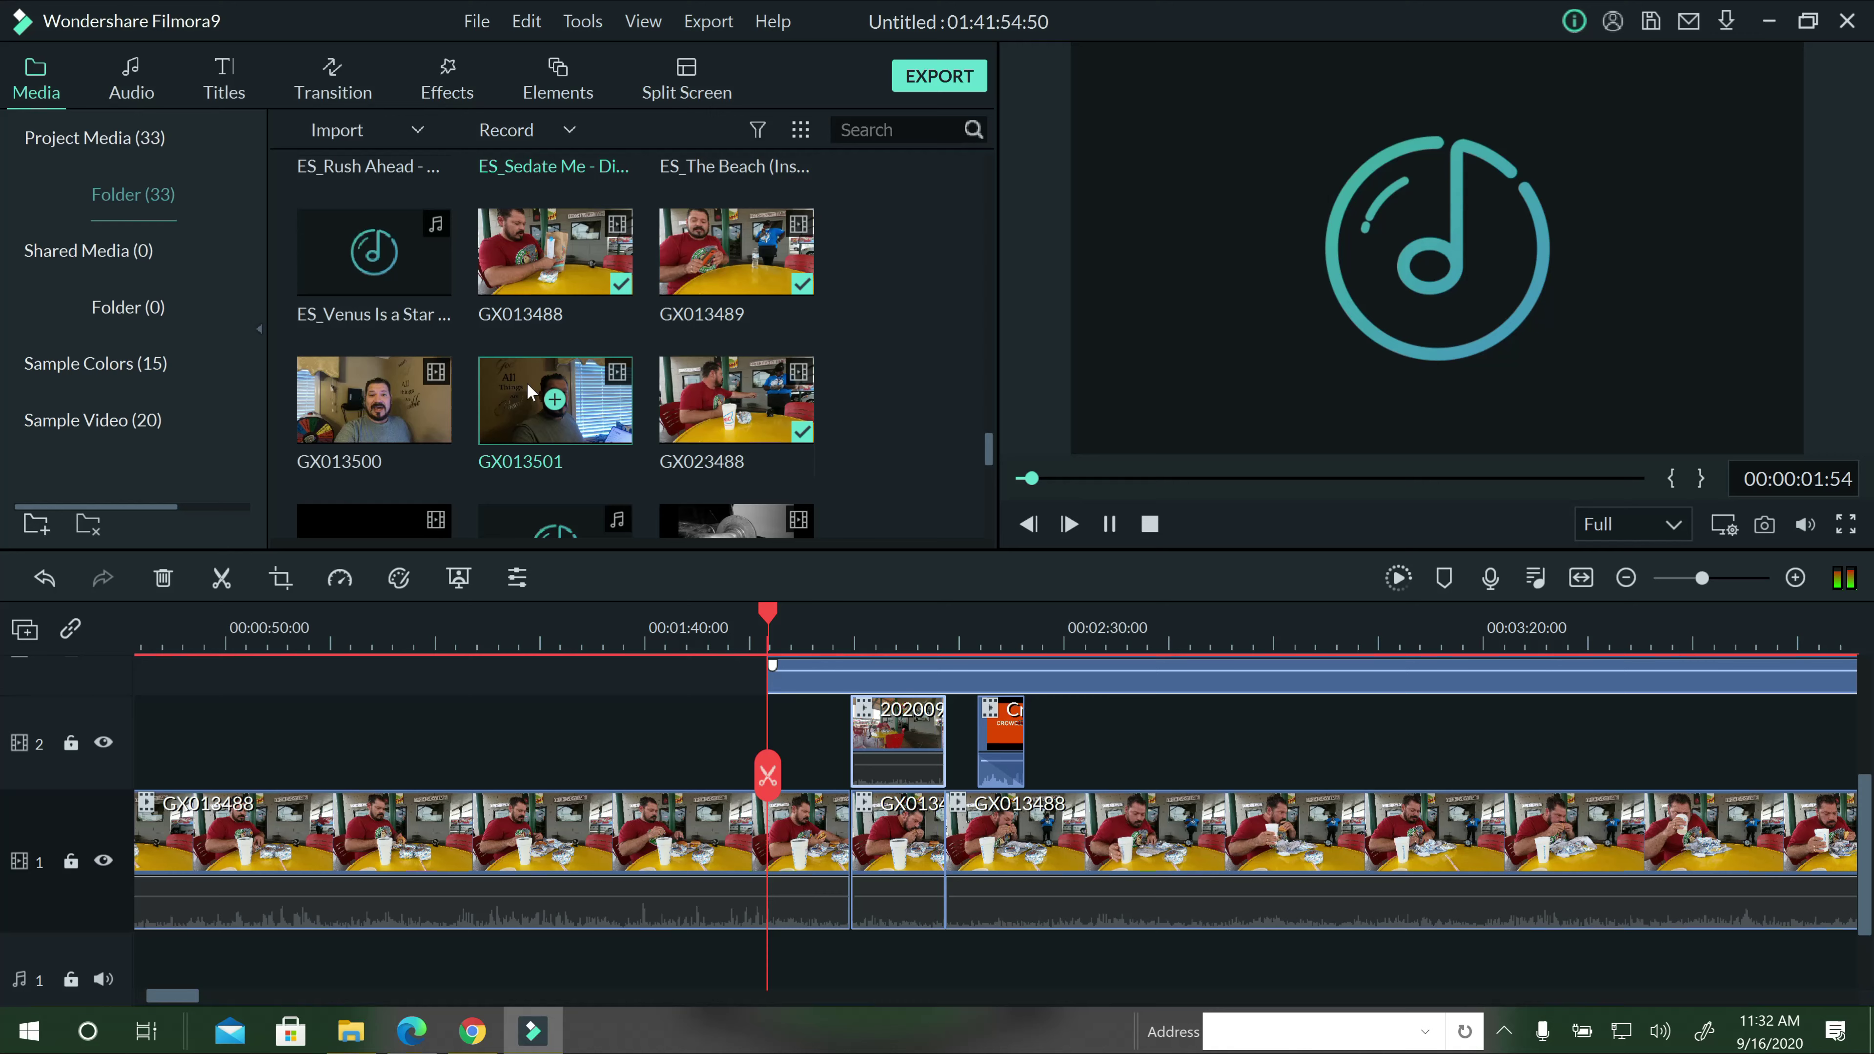
click(426, 290)
scroll(419, 258, up, 5)
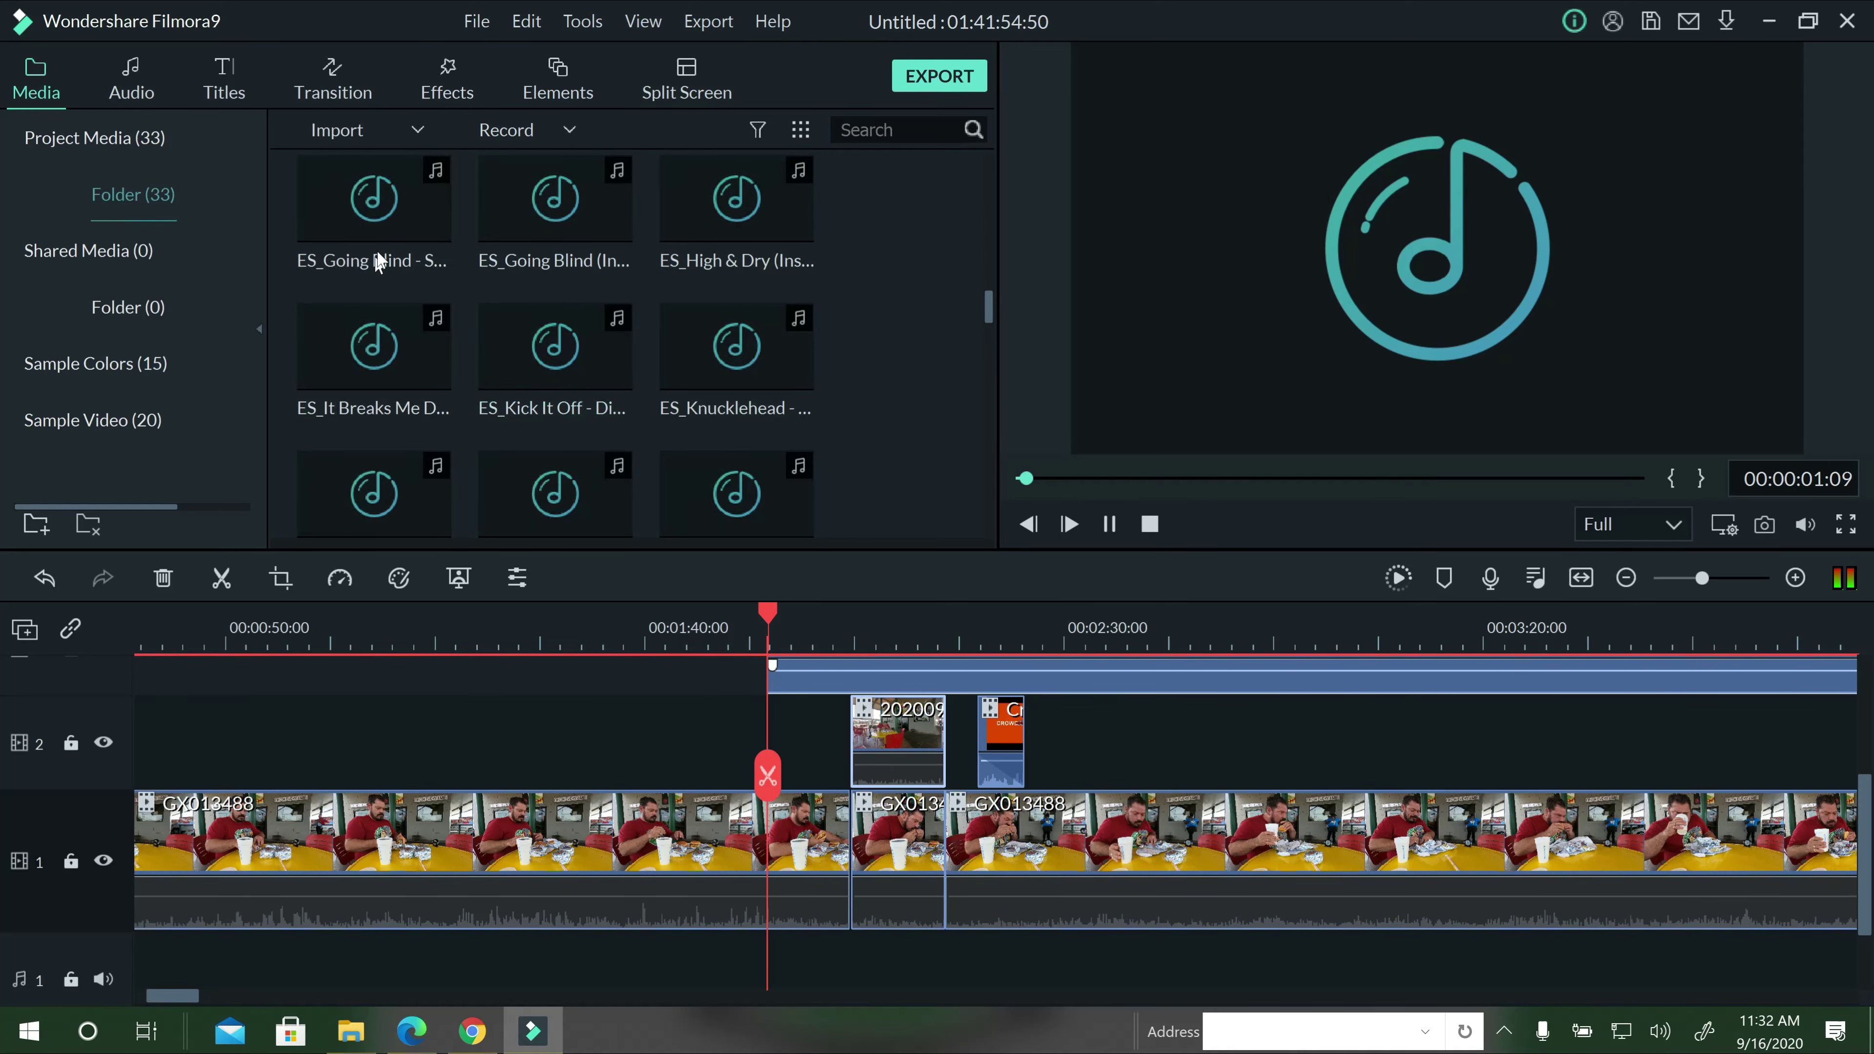
click(684, 229)
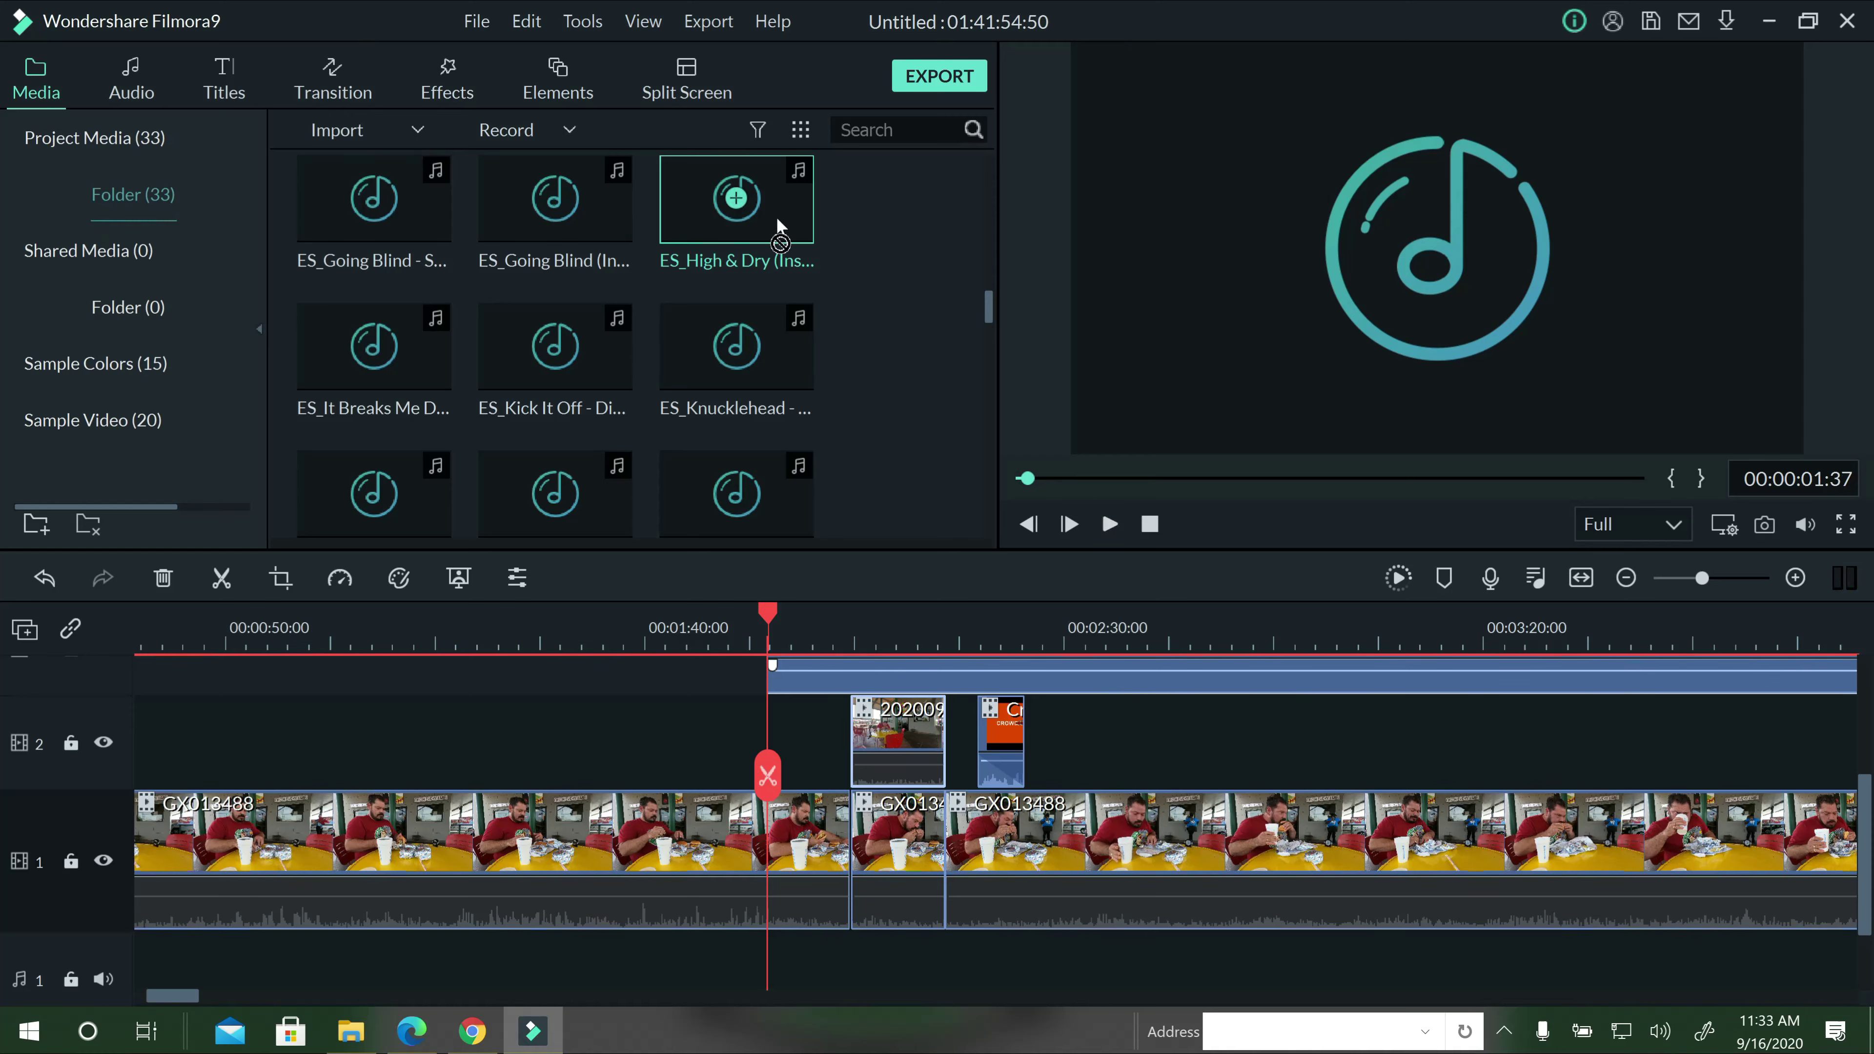
Place ES_High & Dry on audio track 1 at the stopwatch's start and set its volume to about -14 dB during playback.
drag(776, 217, 805, 889)
scroll(898, 805, down, 2)
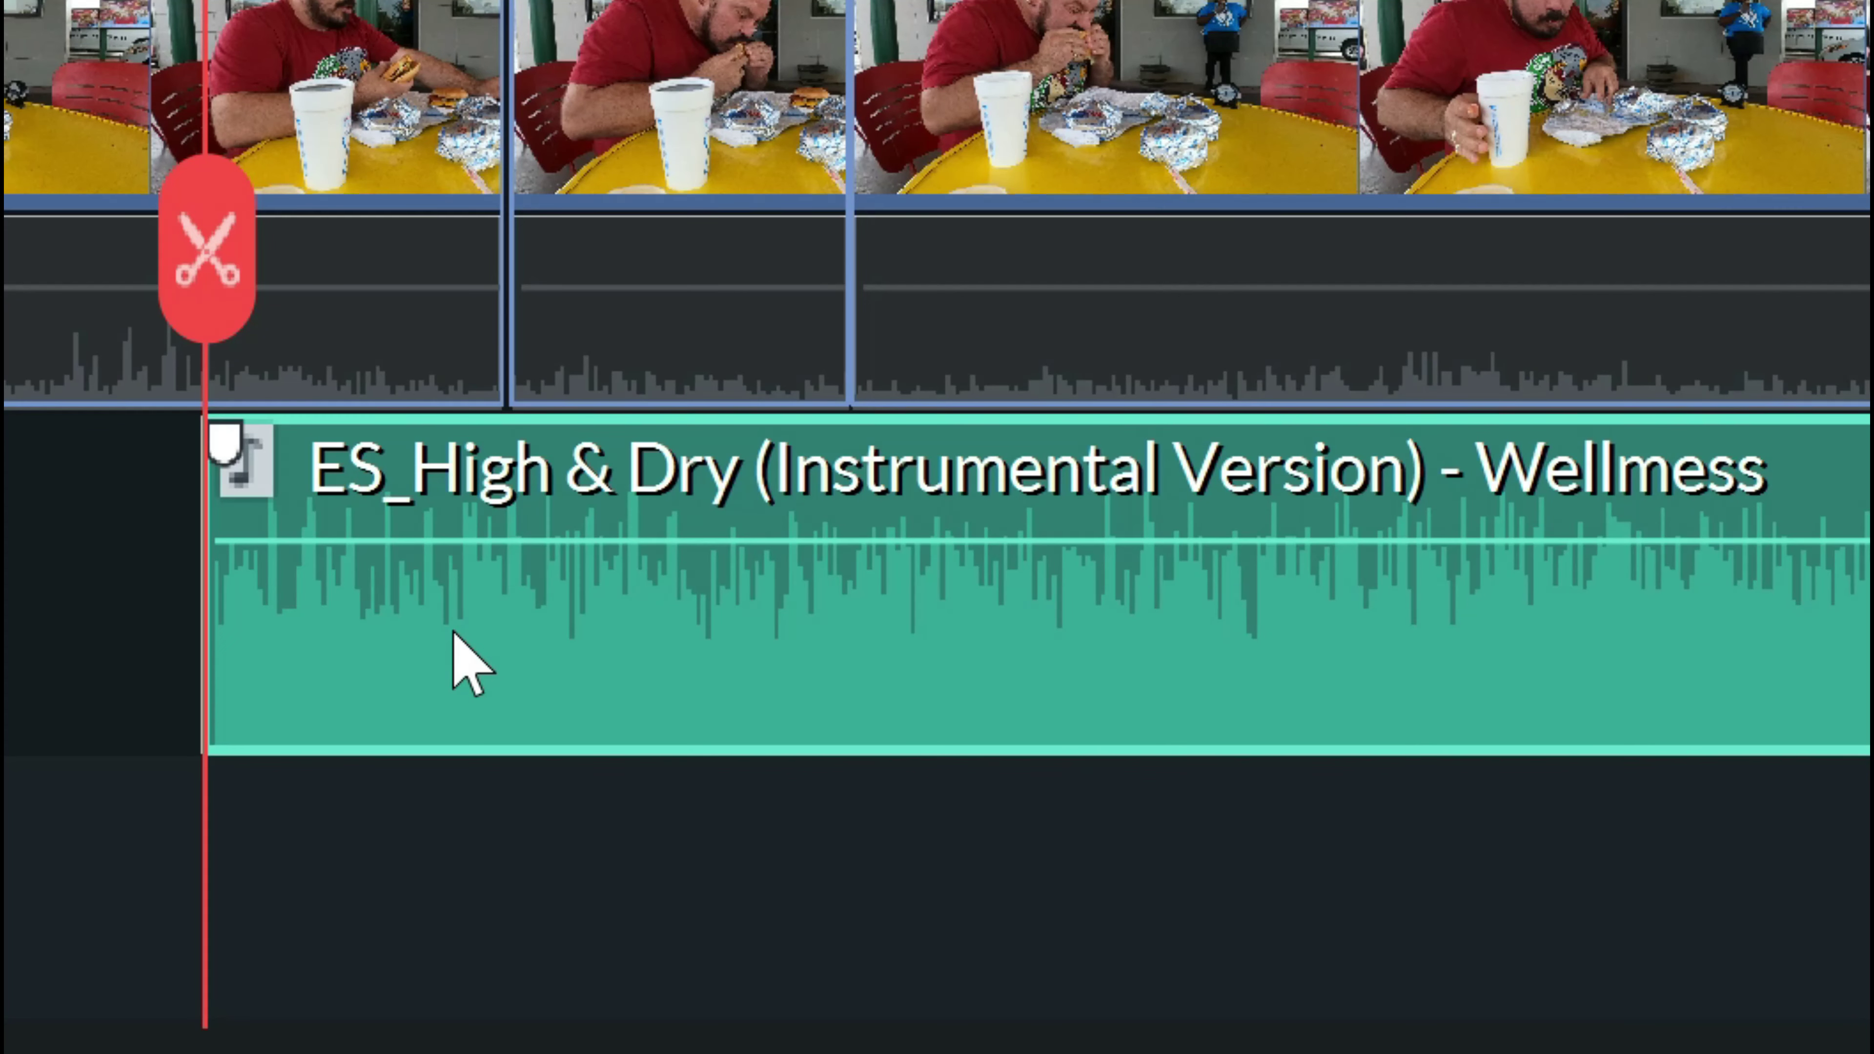
double_click(780, 572)
drag(343, 745, 353, 697)
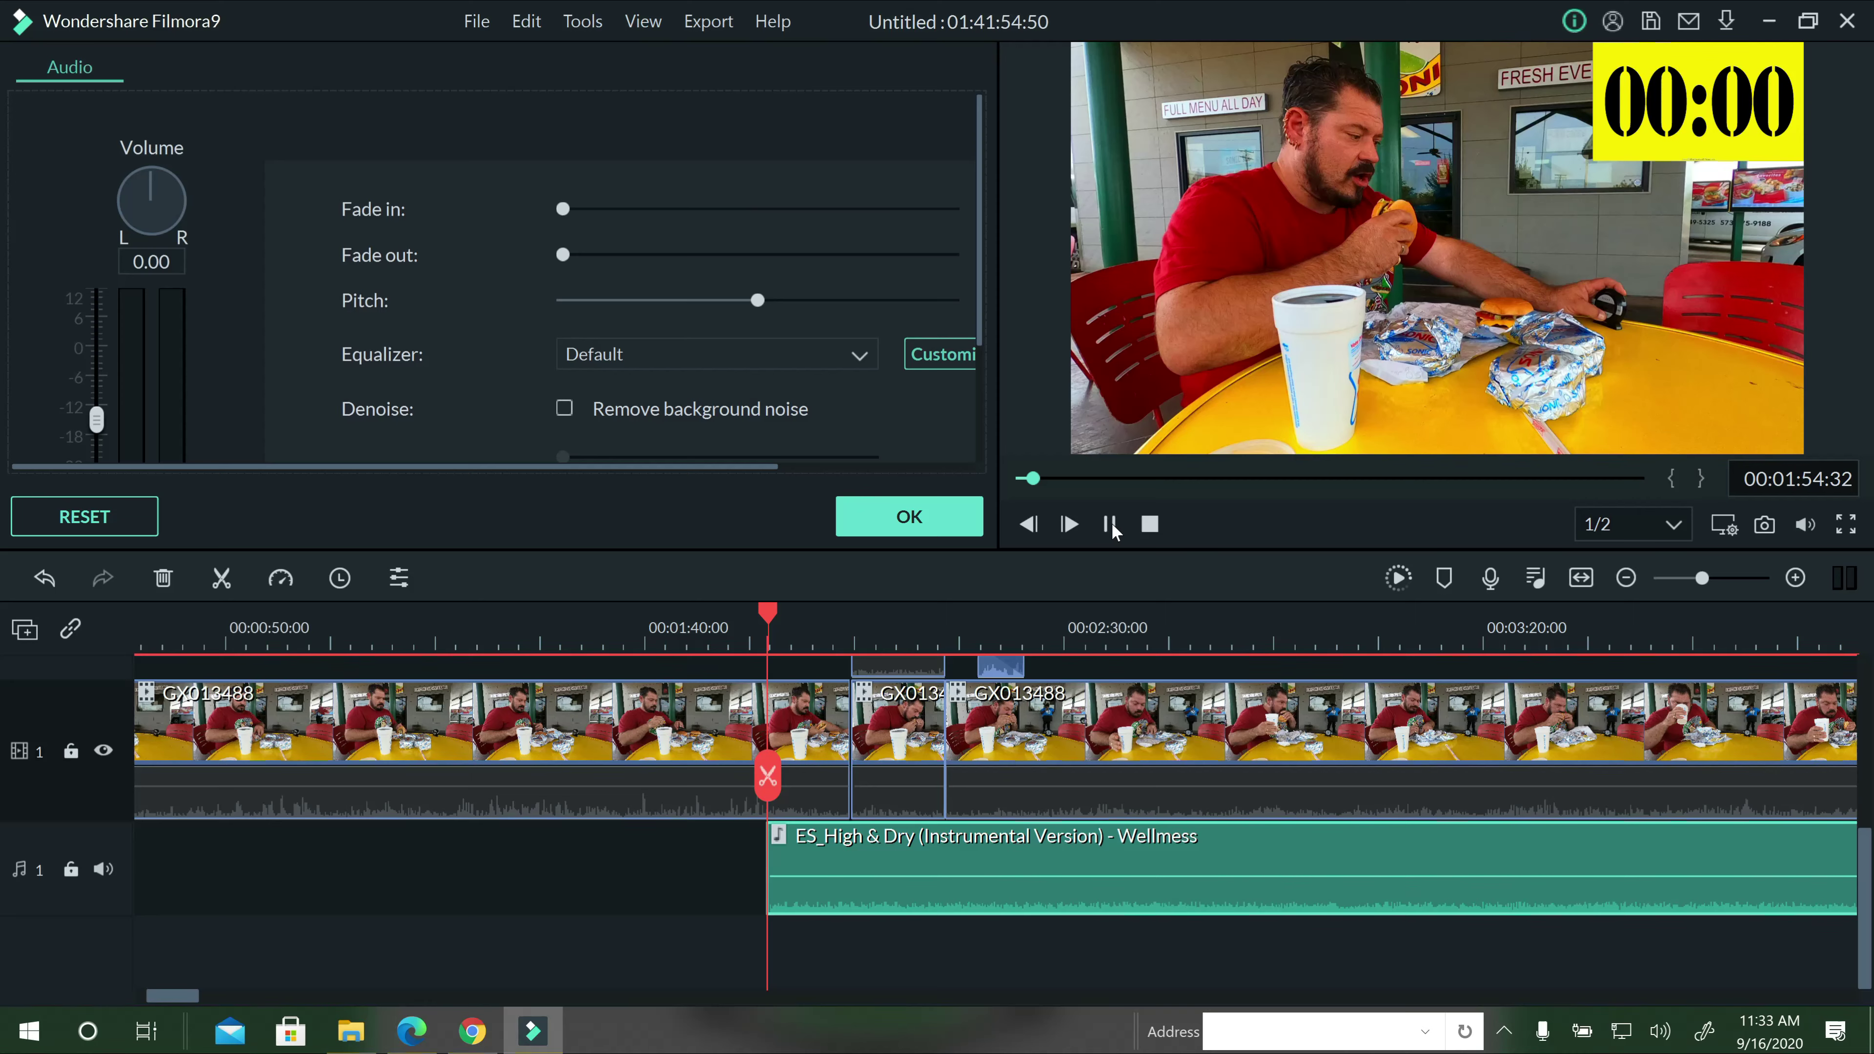
click(1111, 526)
drag(97, 419, 97, 404)
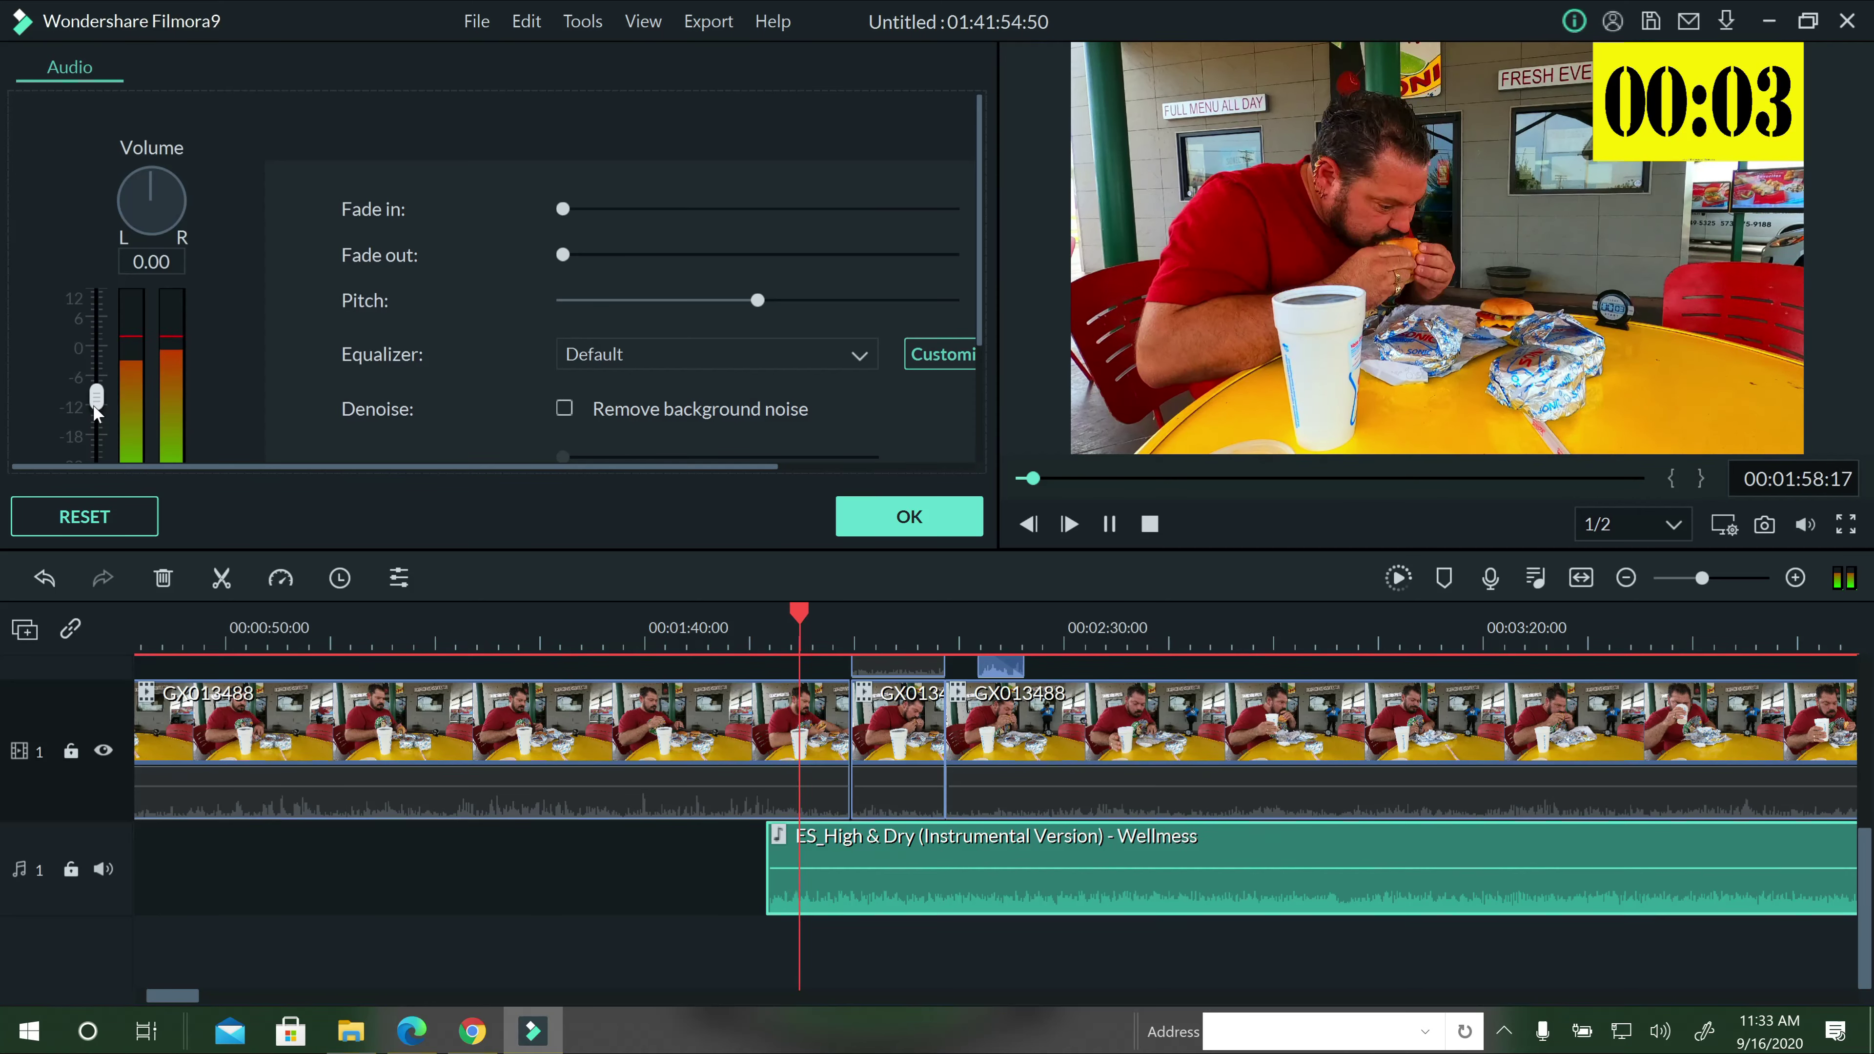
drag(94, 407, 95, 420)
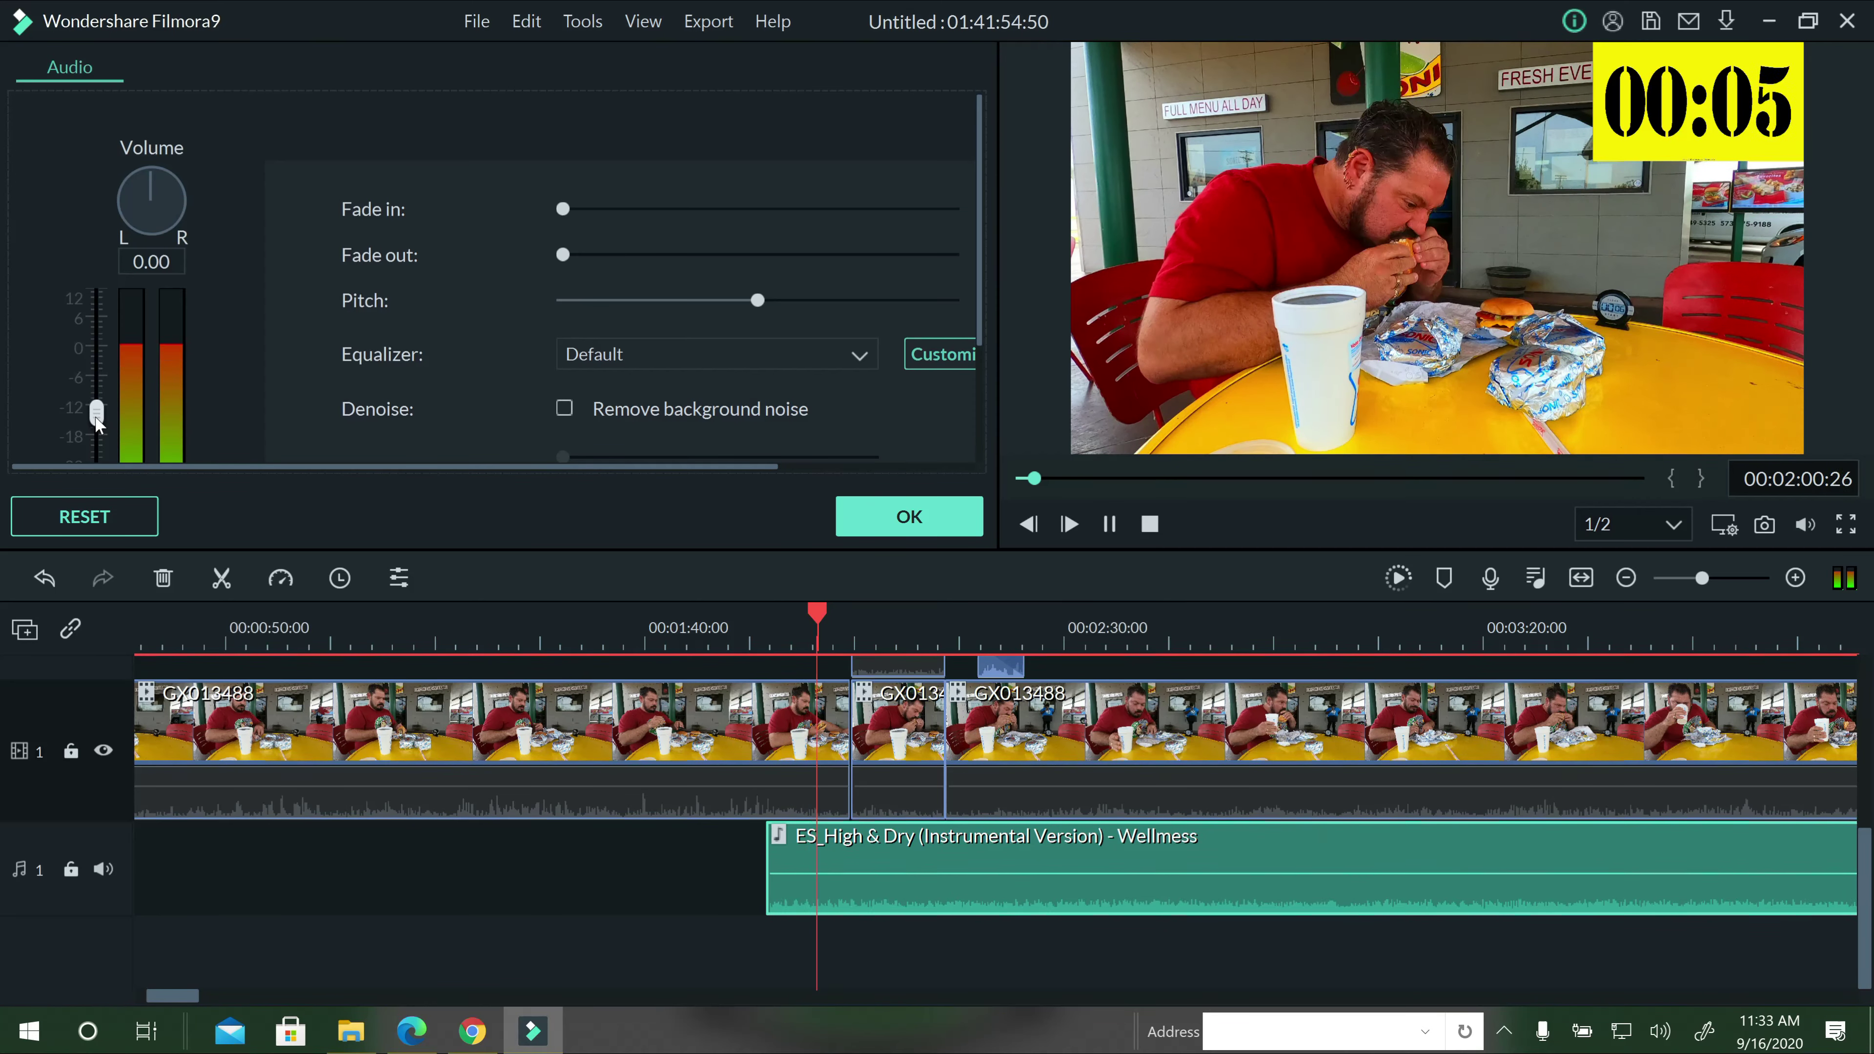
click(935, 521)
key(space)
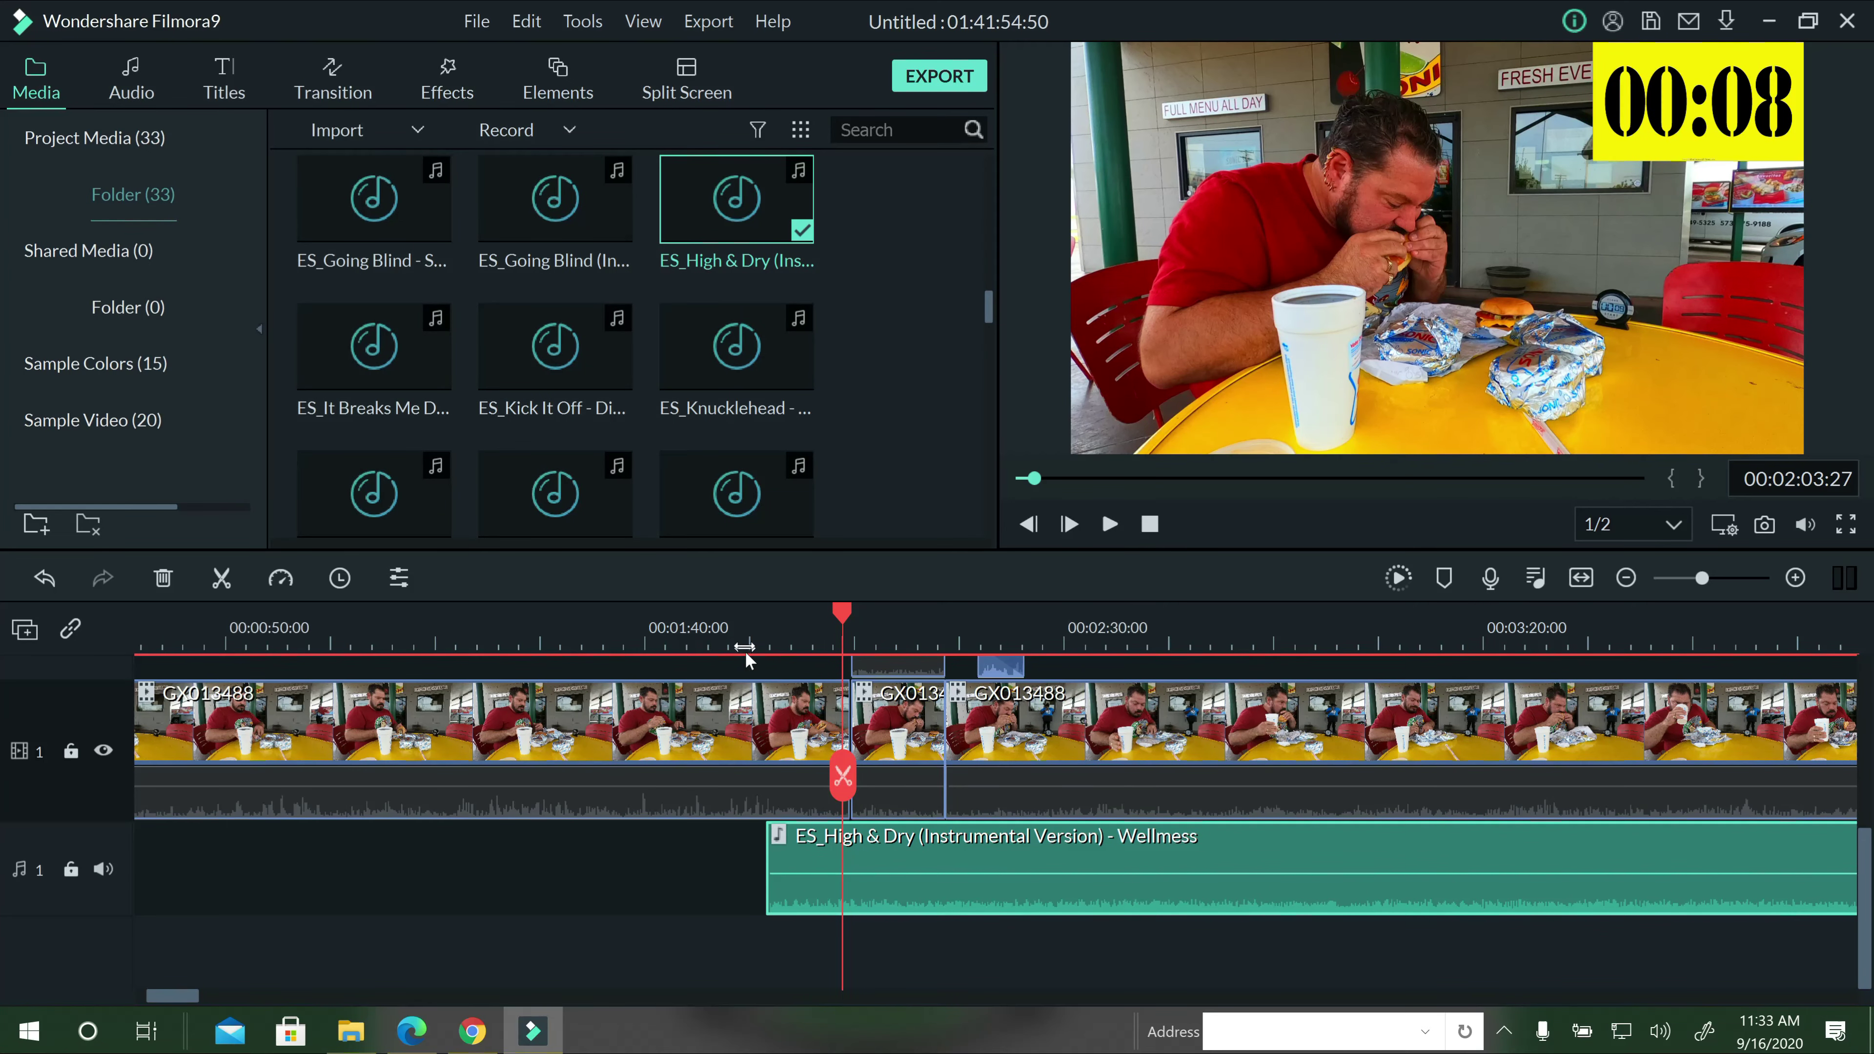
Play the edit from the music's start and check how the music fits at several points around the inserted clips.
click(721, 628)
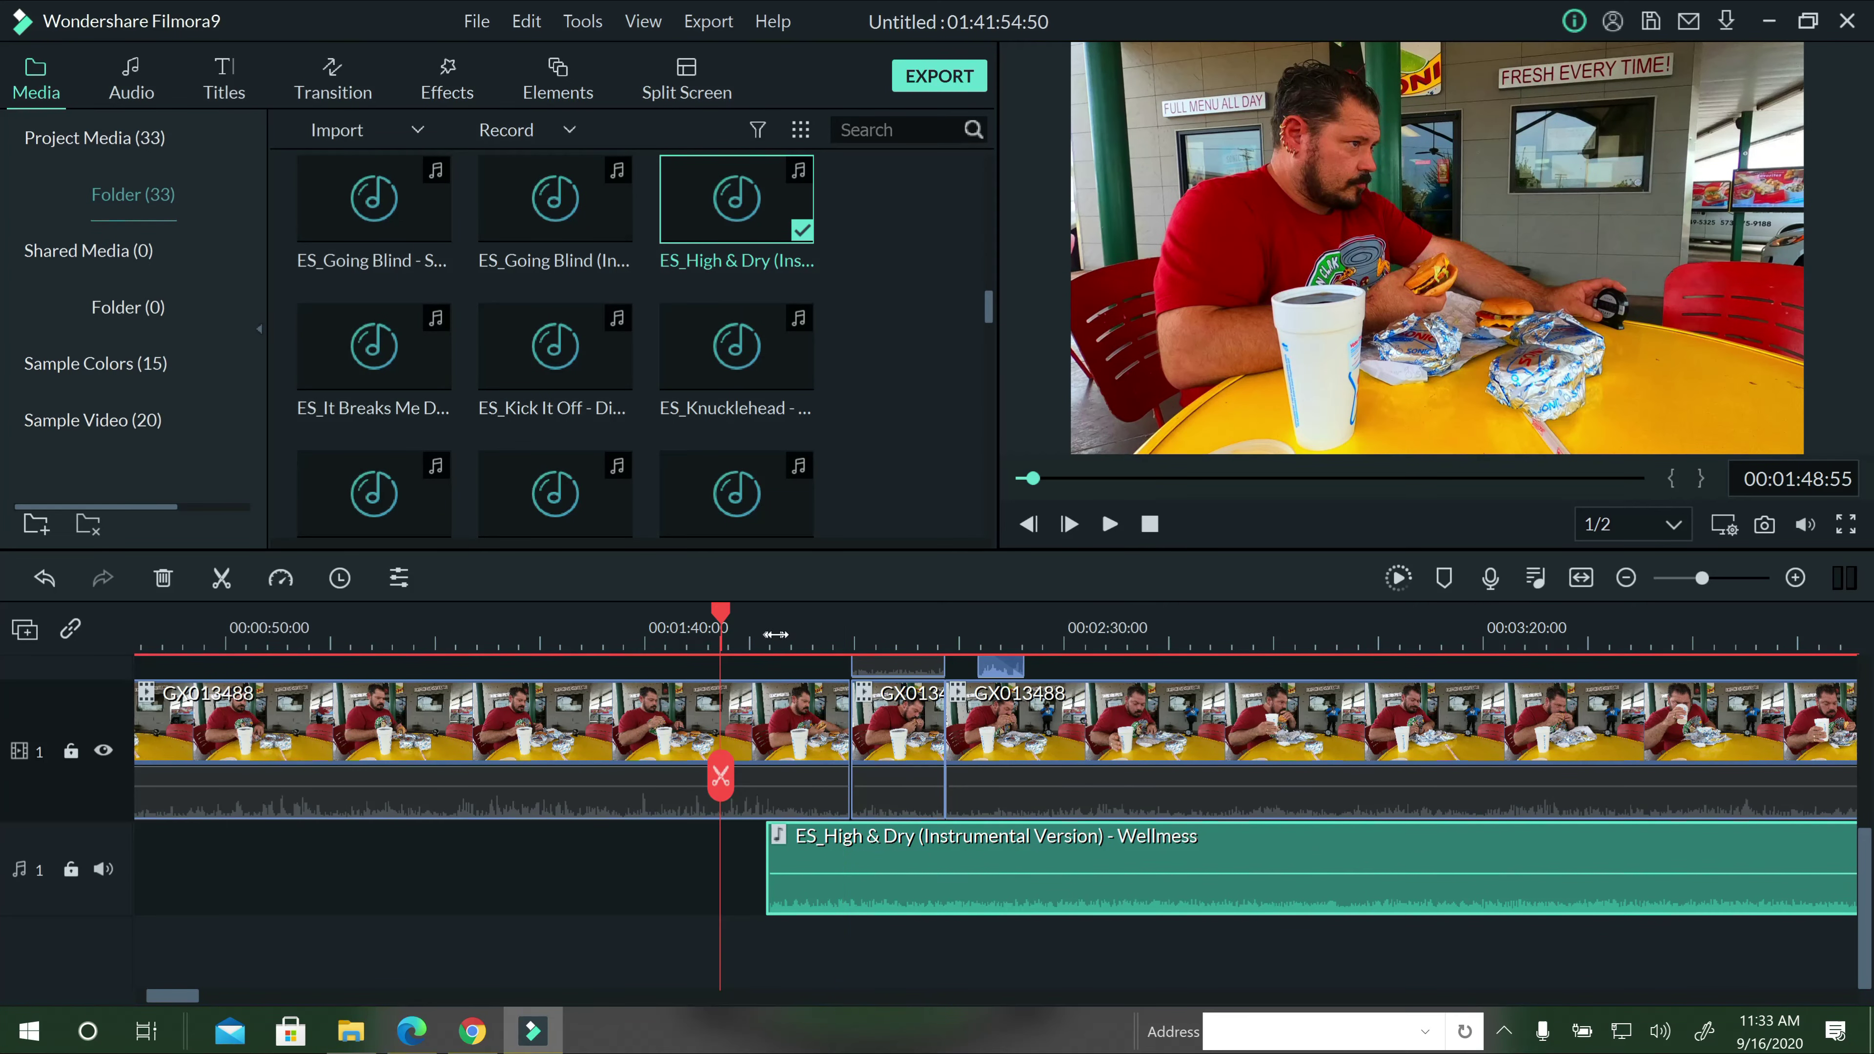
click(768, 631)
click(1111, 523)
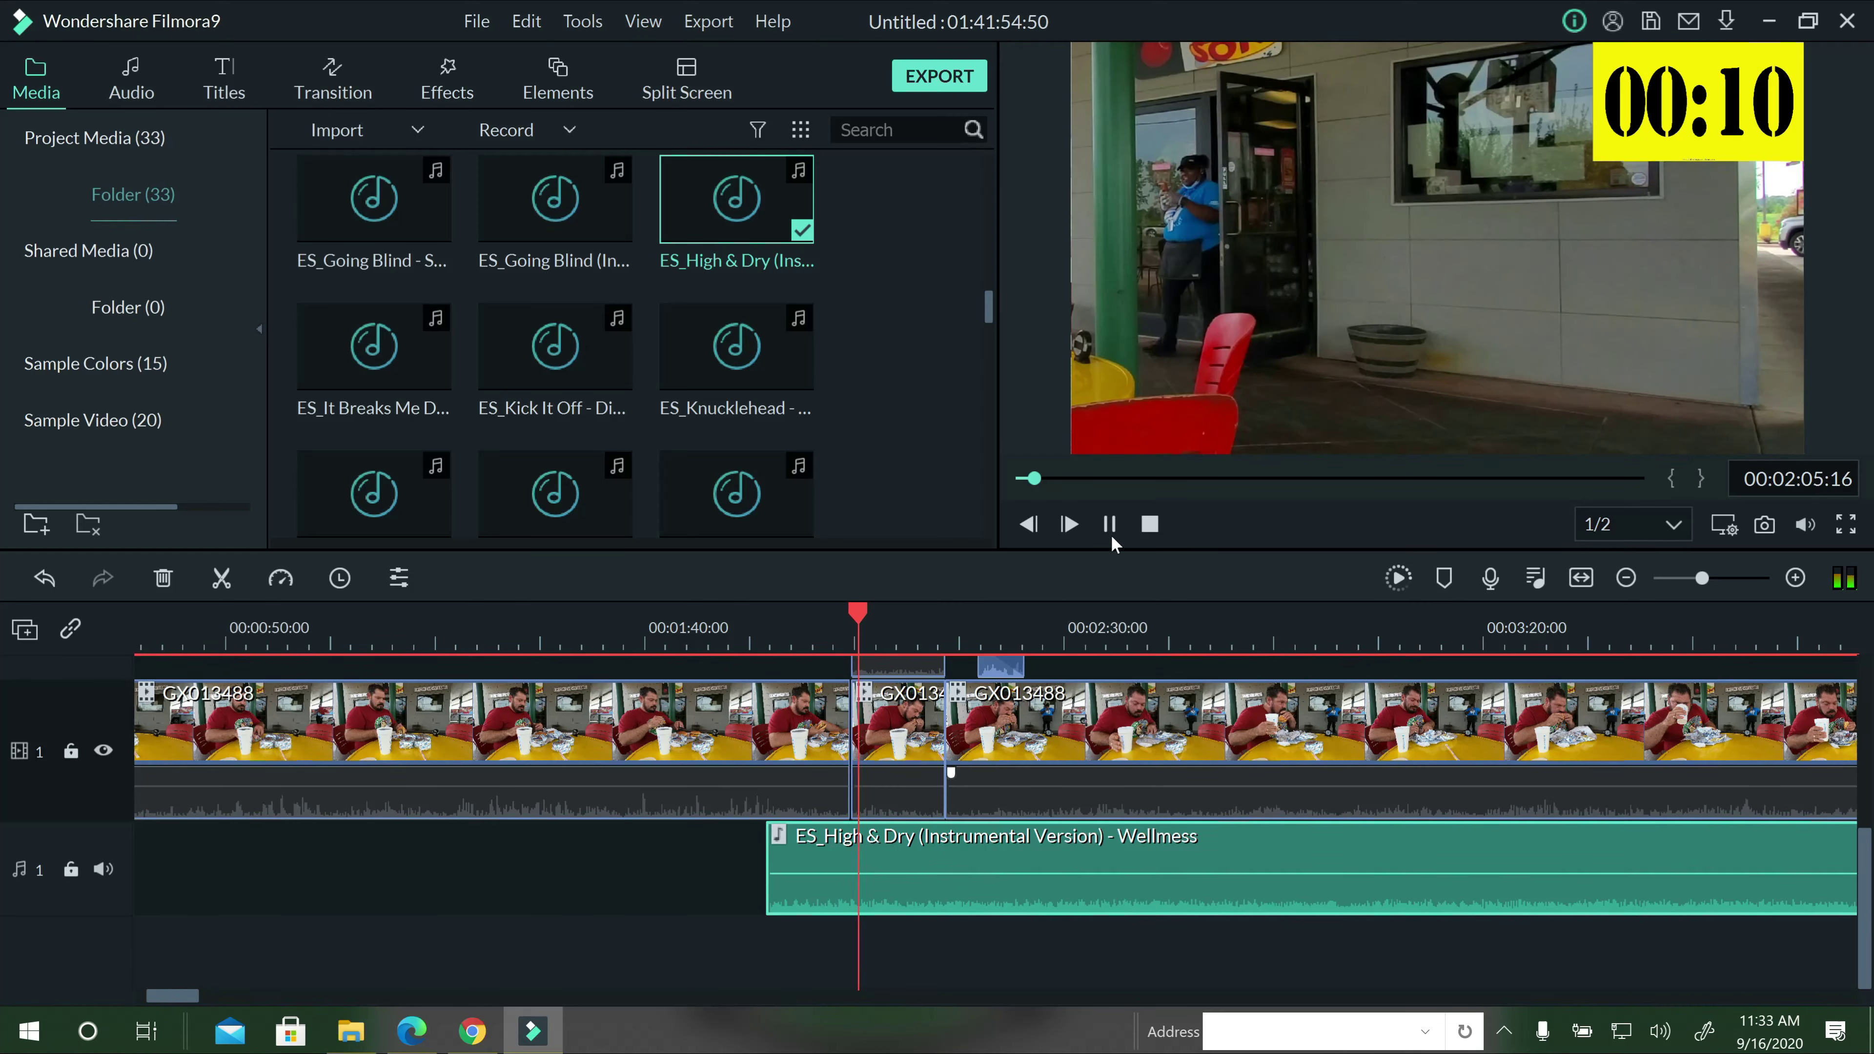
click(978, 620)
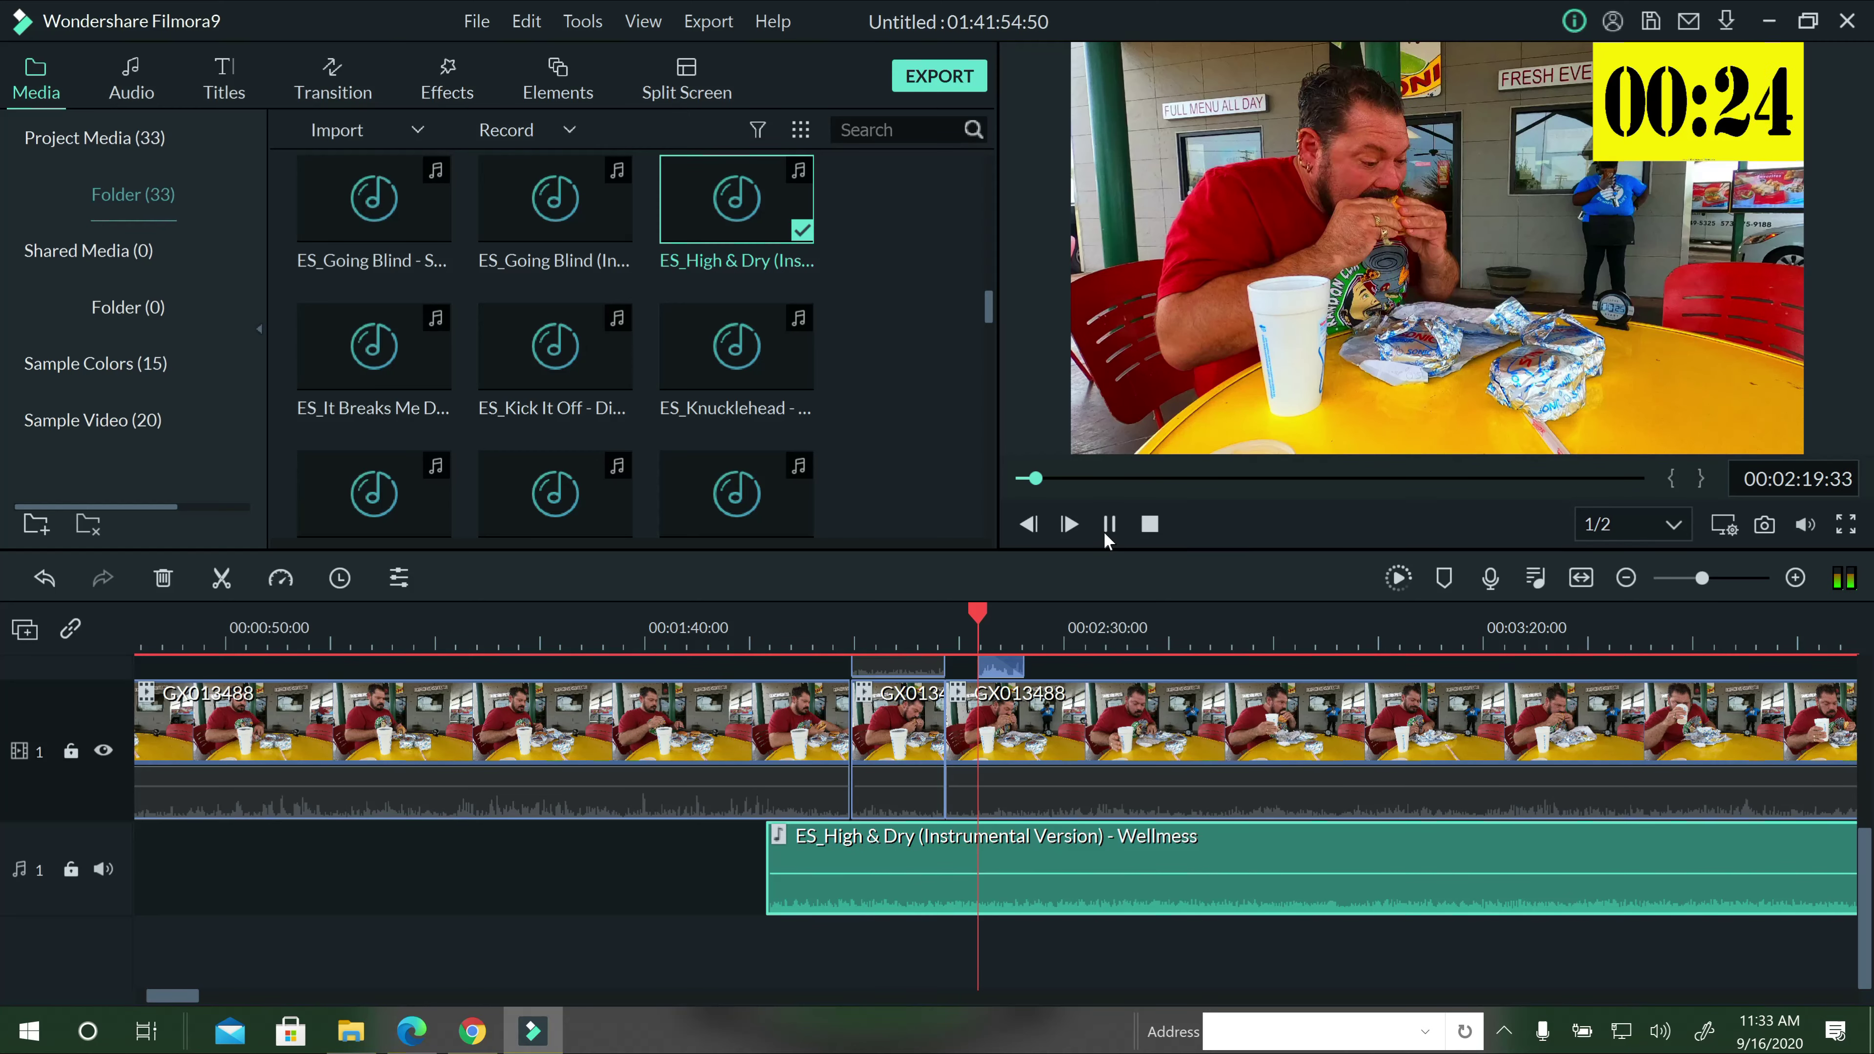
click(865, 624)
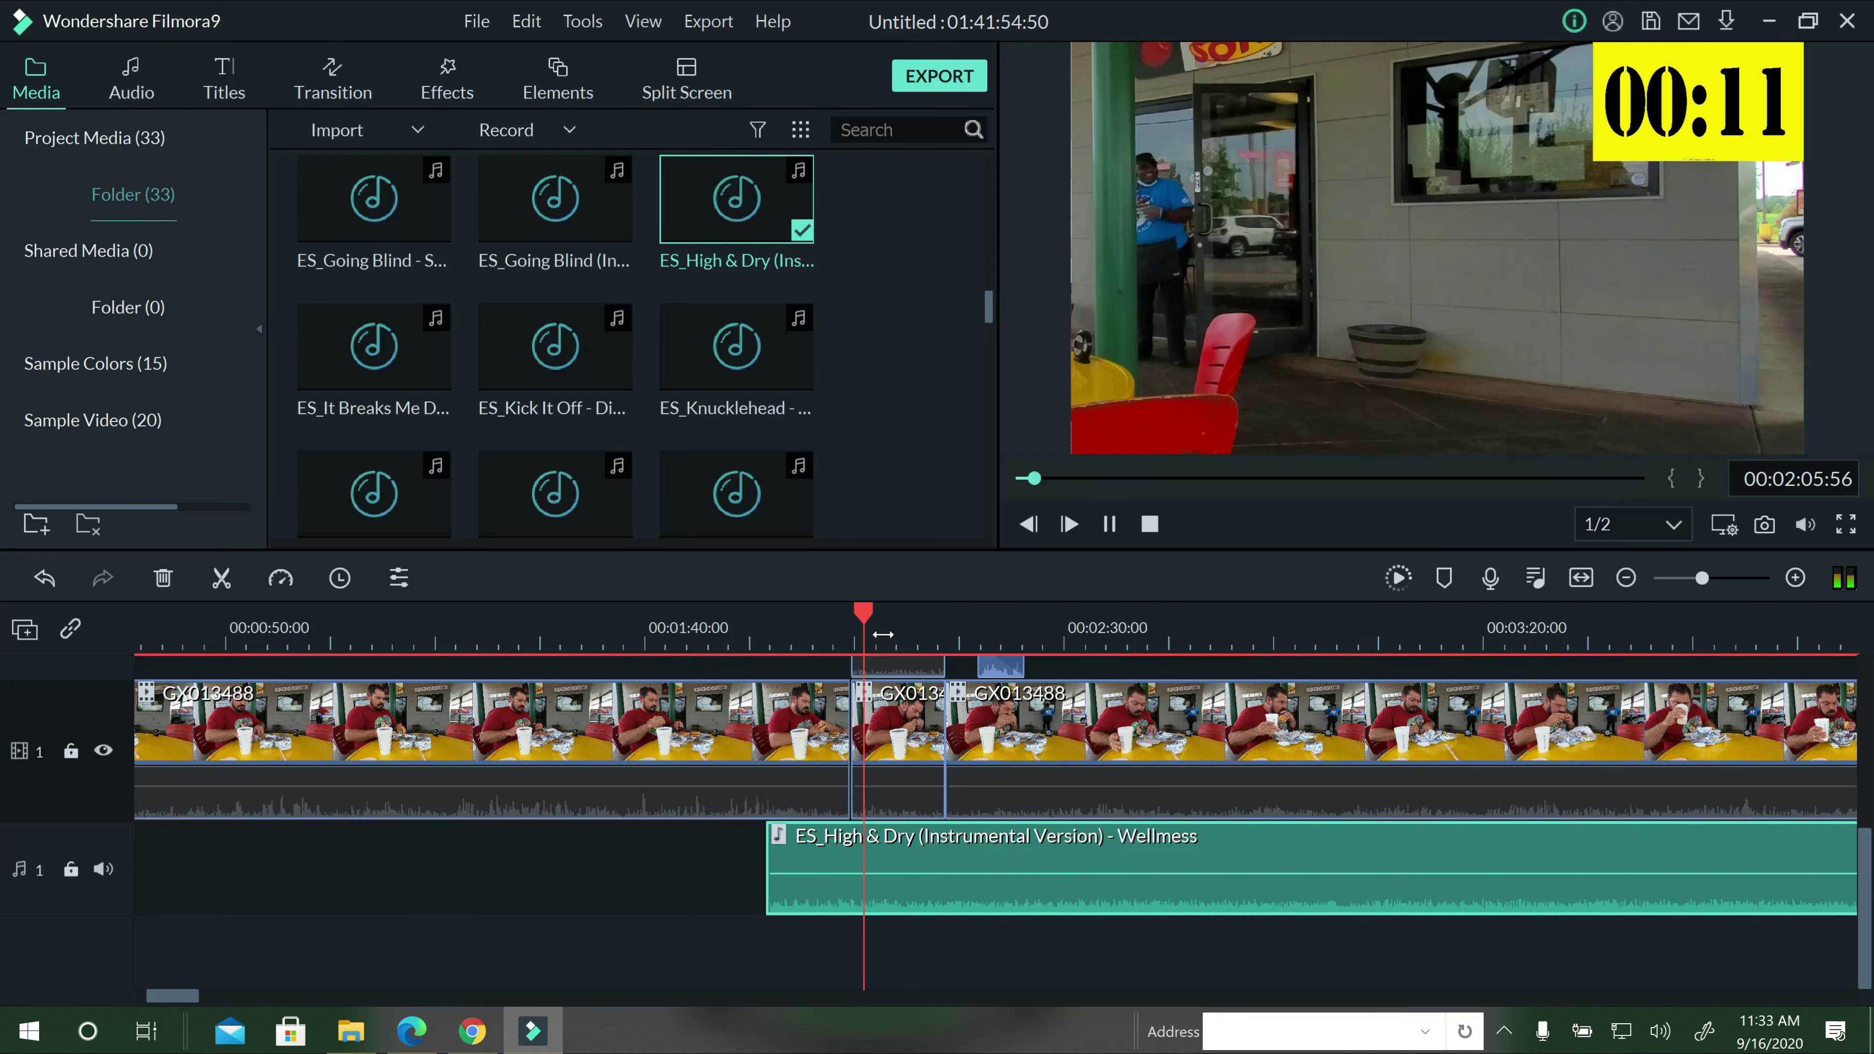
click(807, 621)
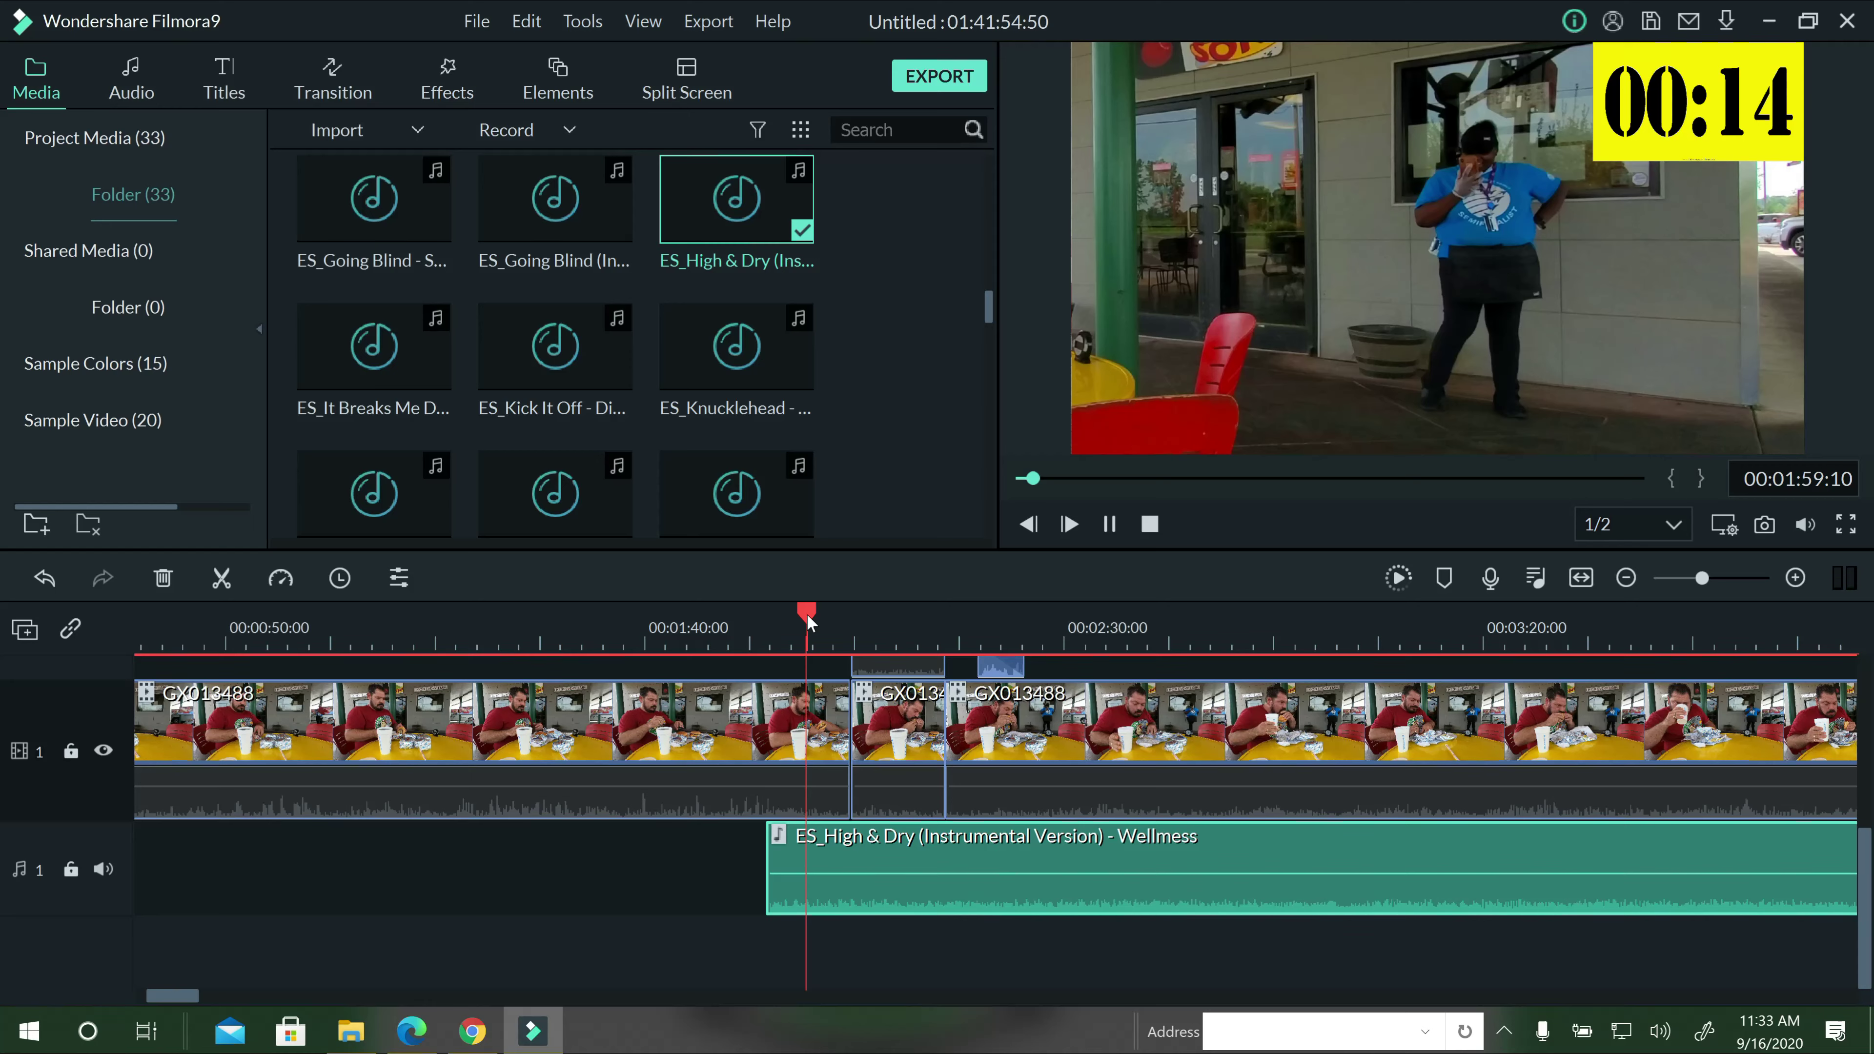
click(780, 621)
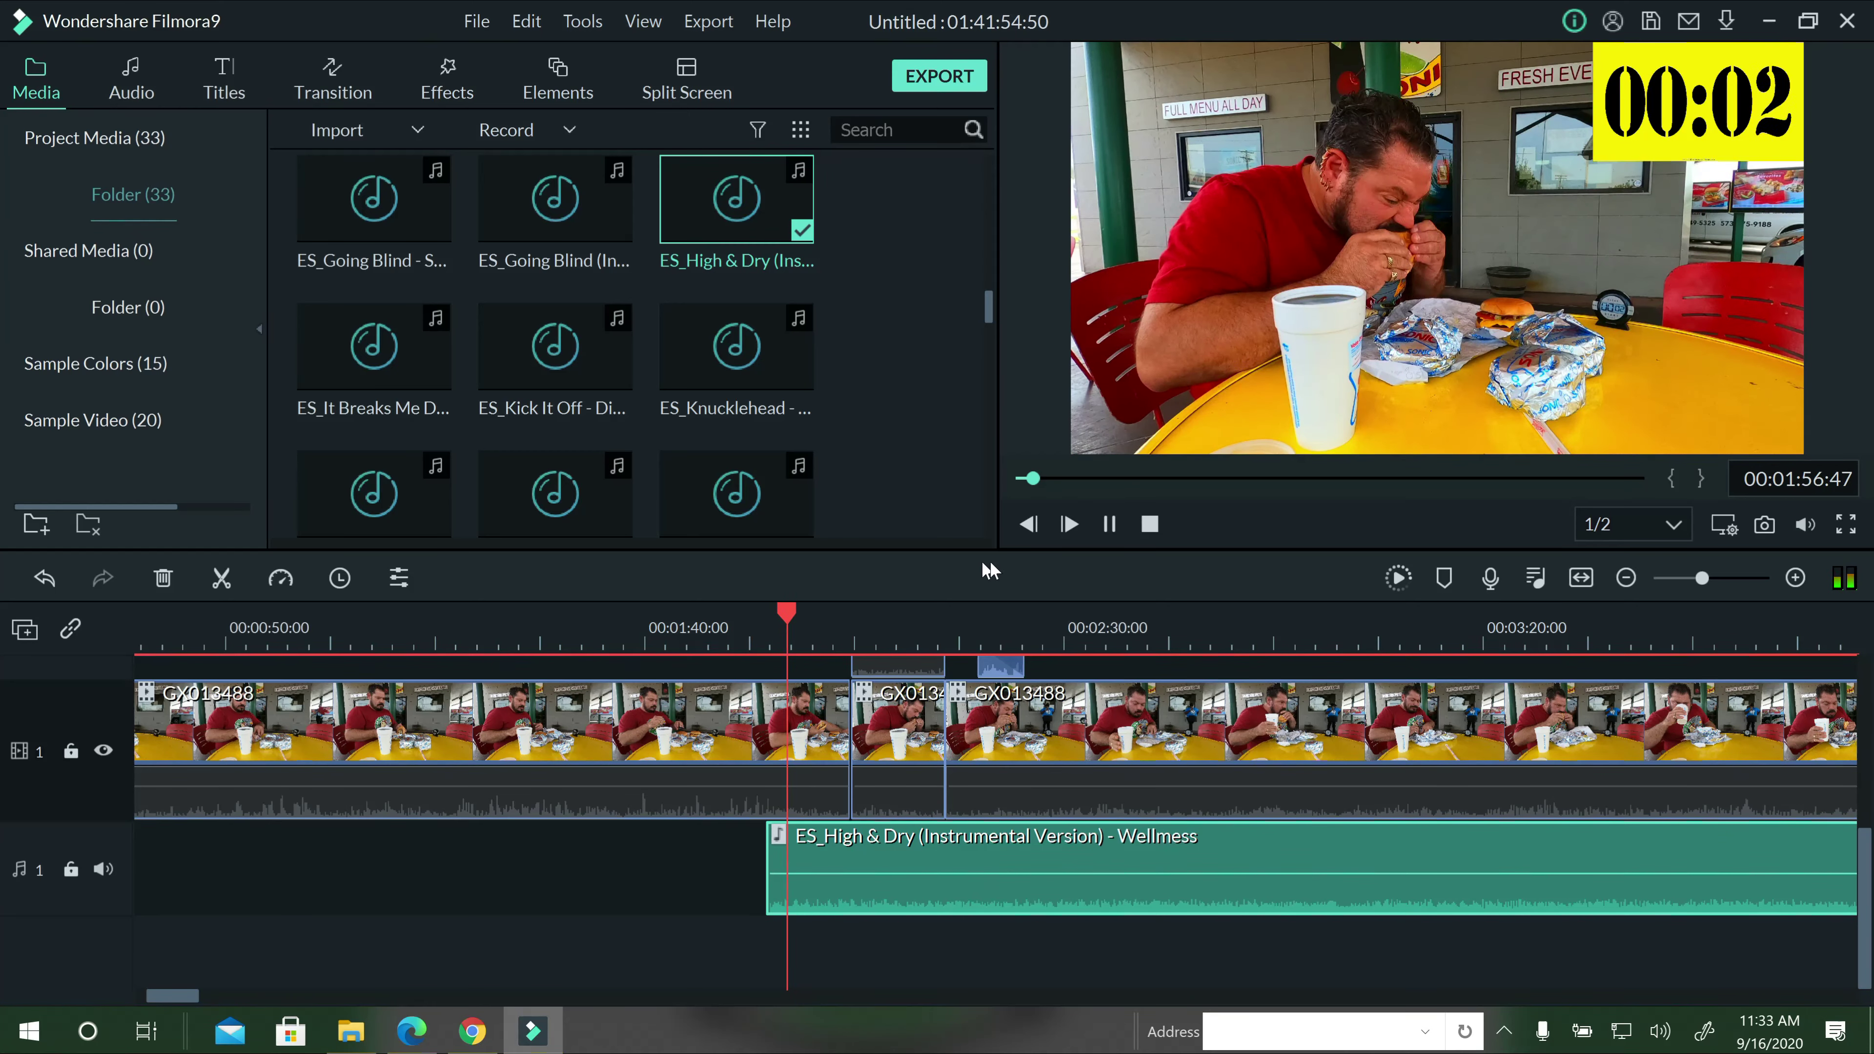
click(1108, 525)
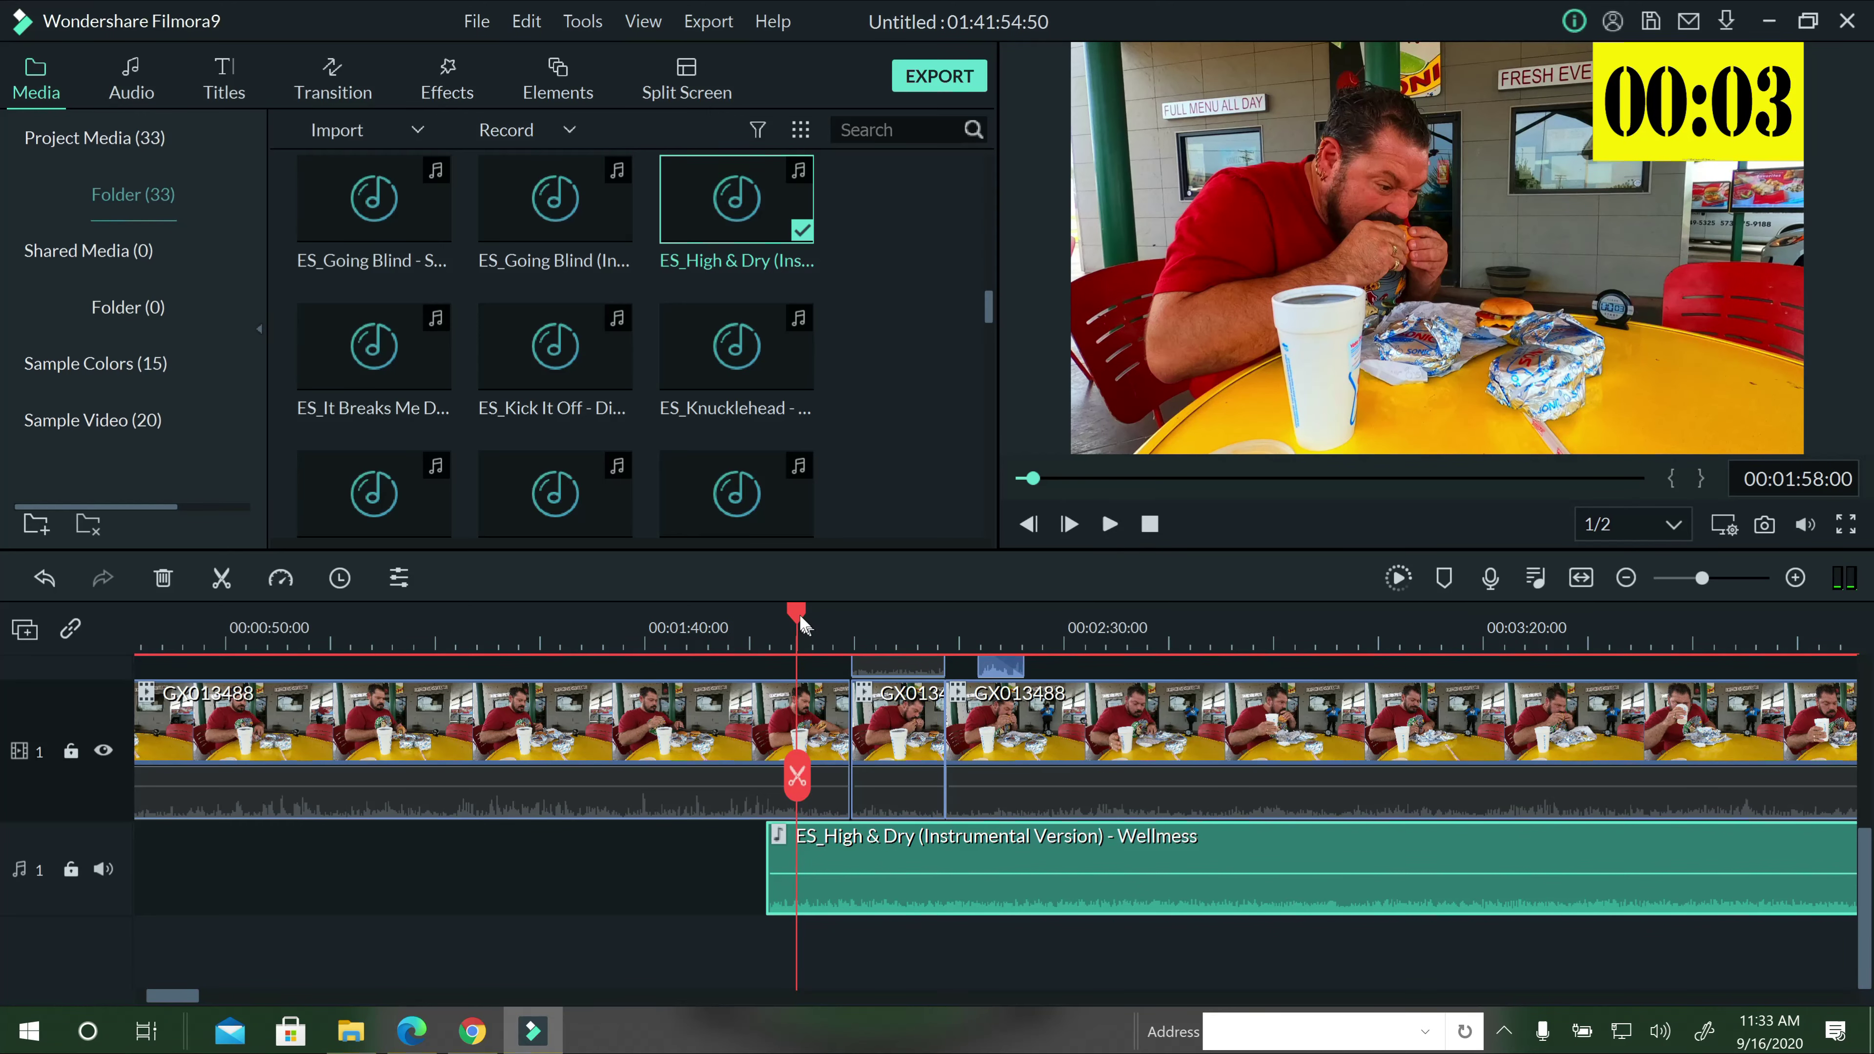
Split the ES_High & Dry music at 00:01:57:28 and move both parts earlier so the cut meets the stopwatch's start.
scroll(1326, 618, up, 5)
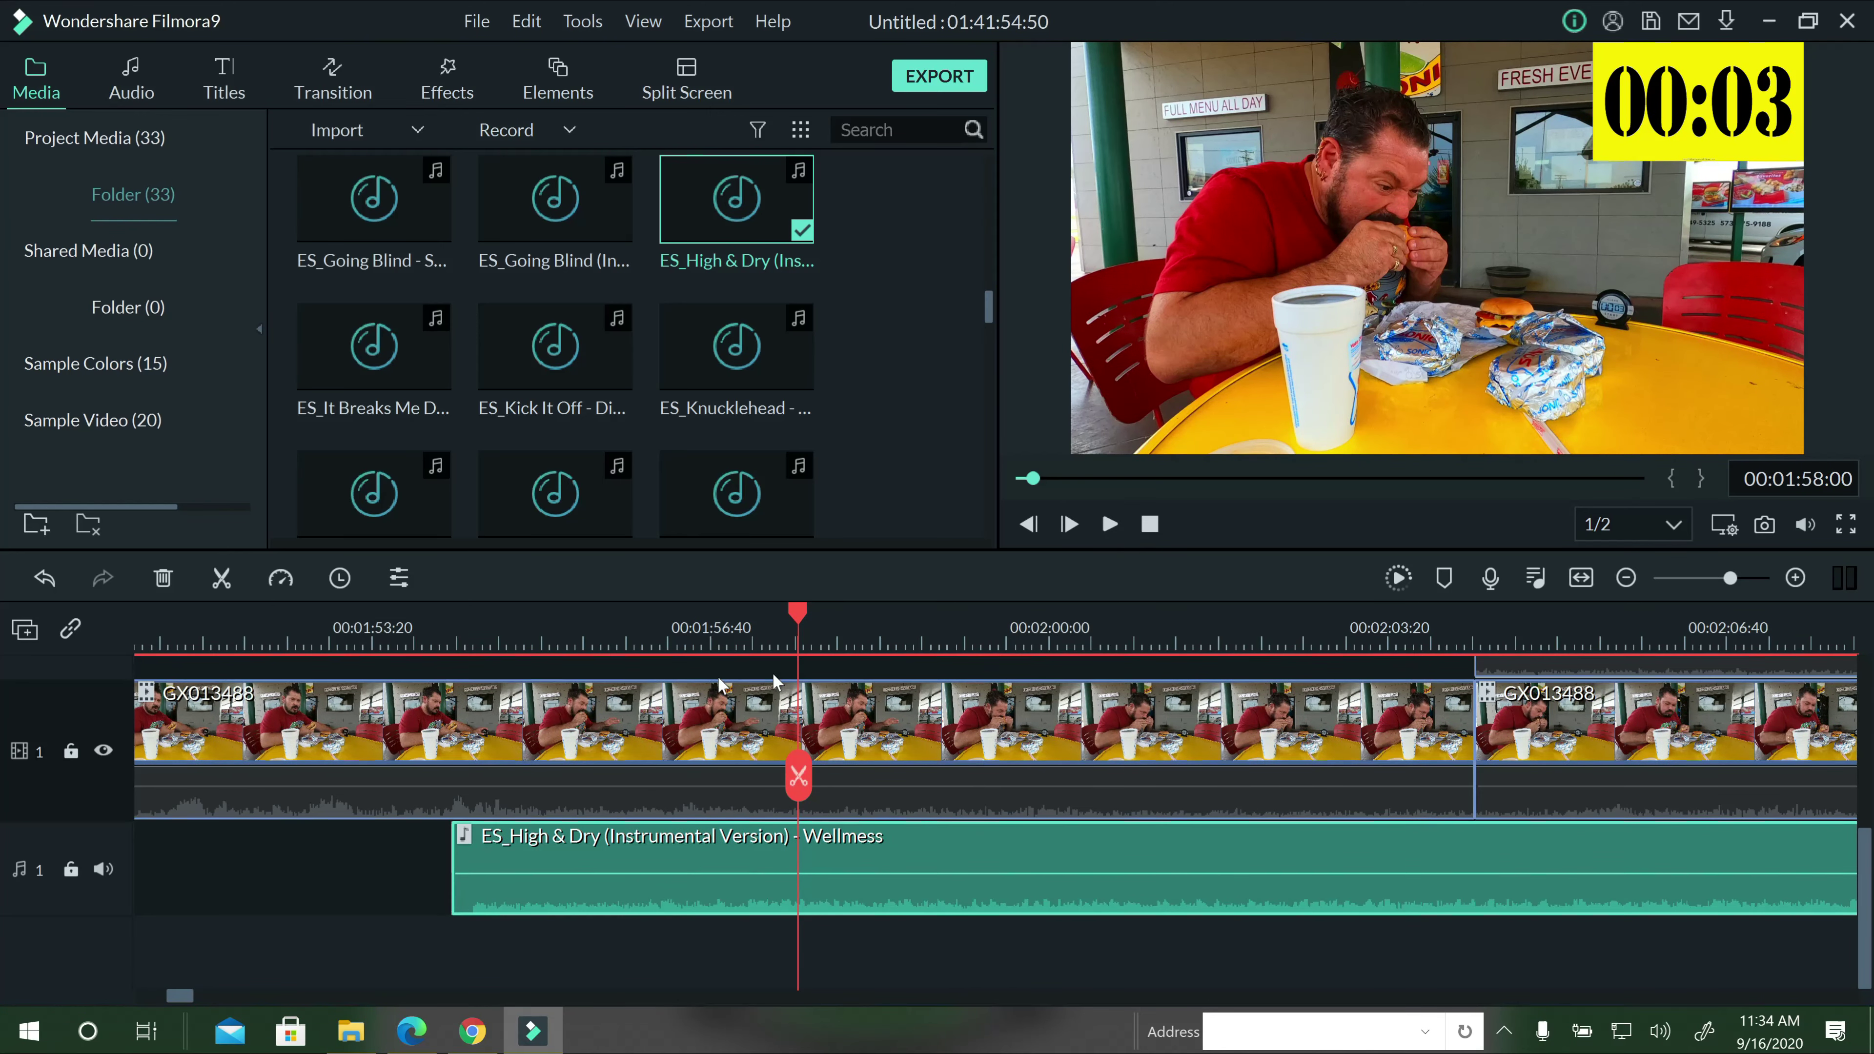
click(760, 618)
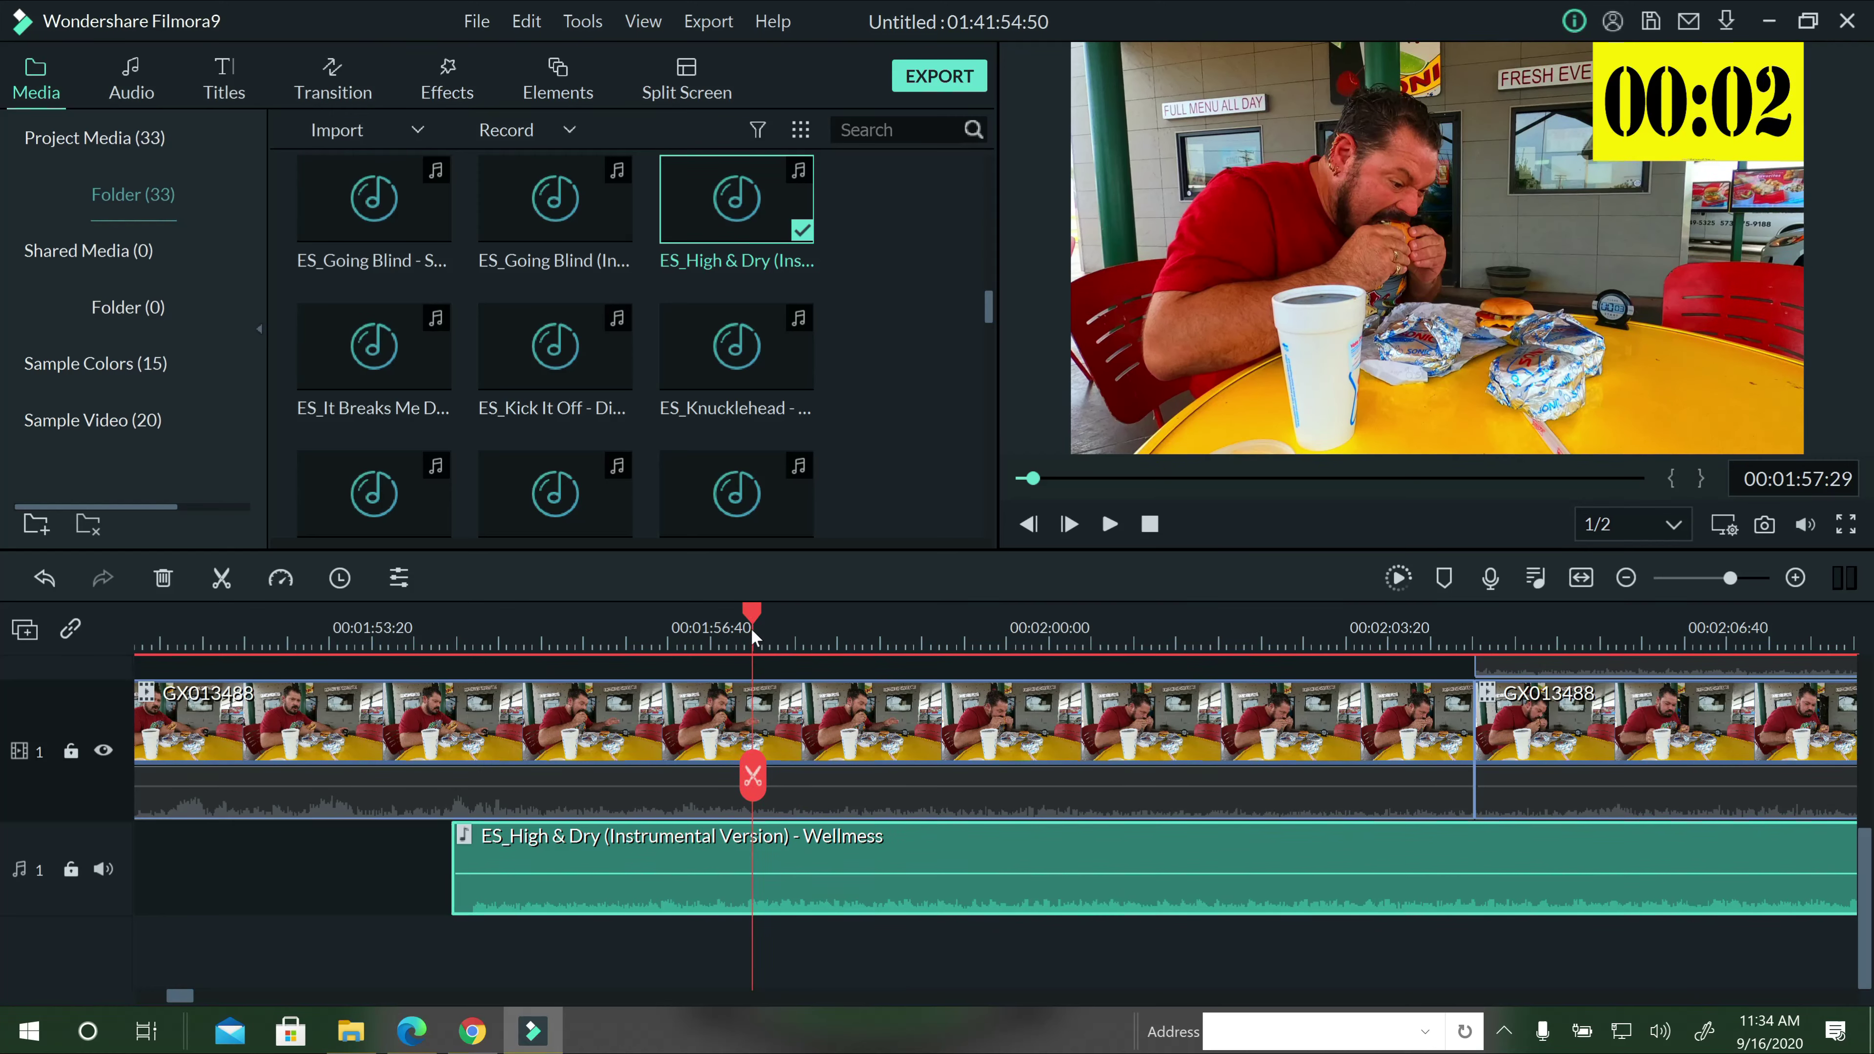
click(751, 628)
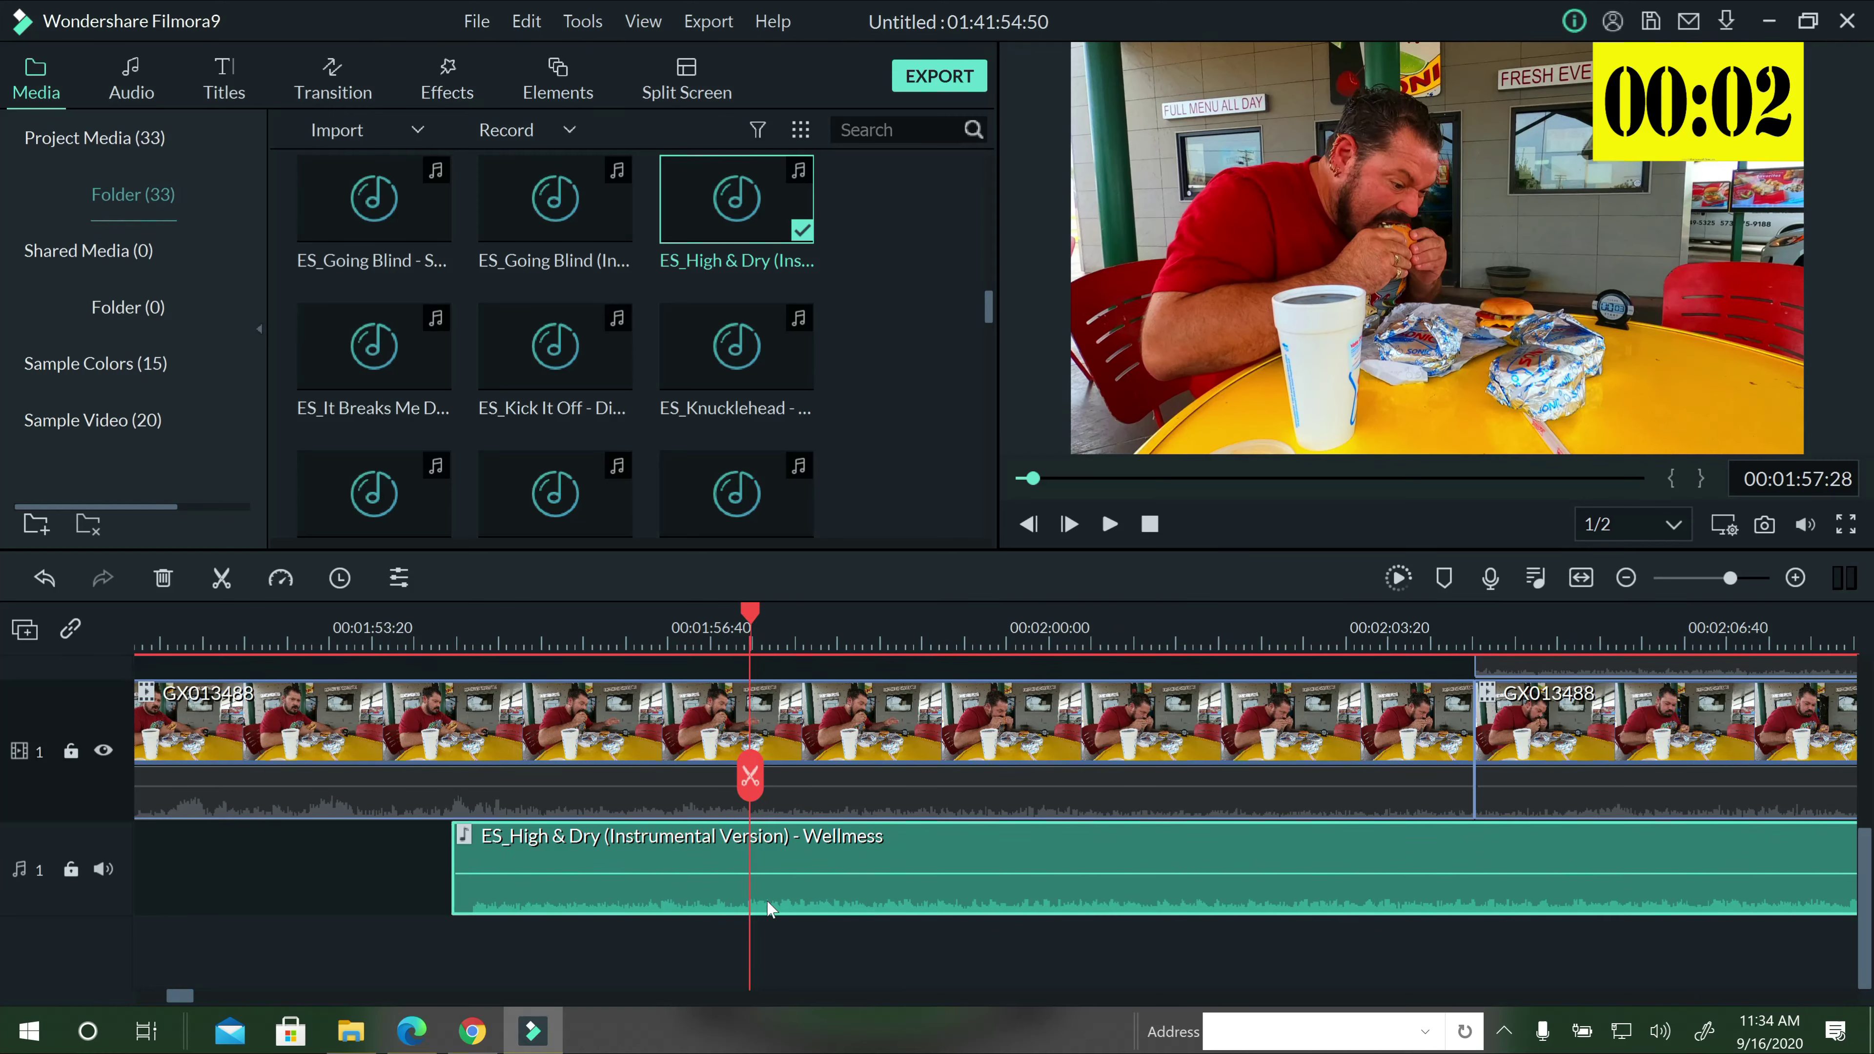
click(755, 790)
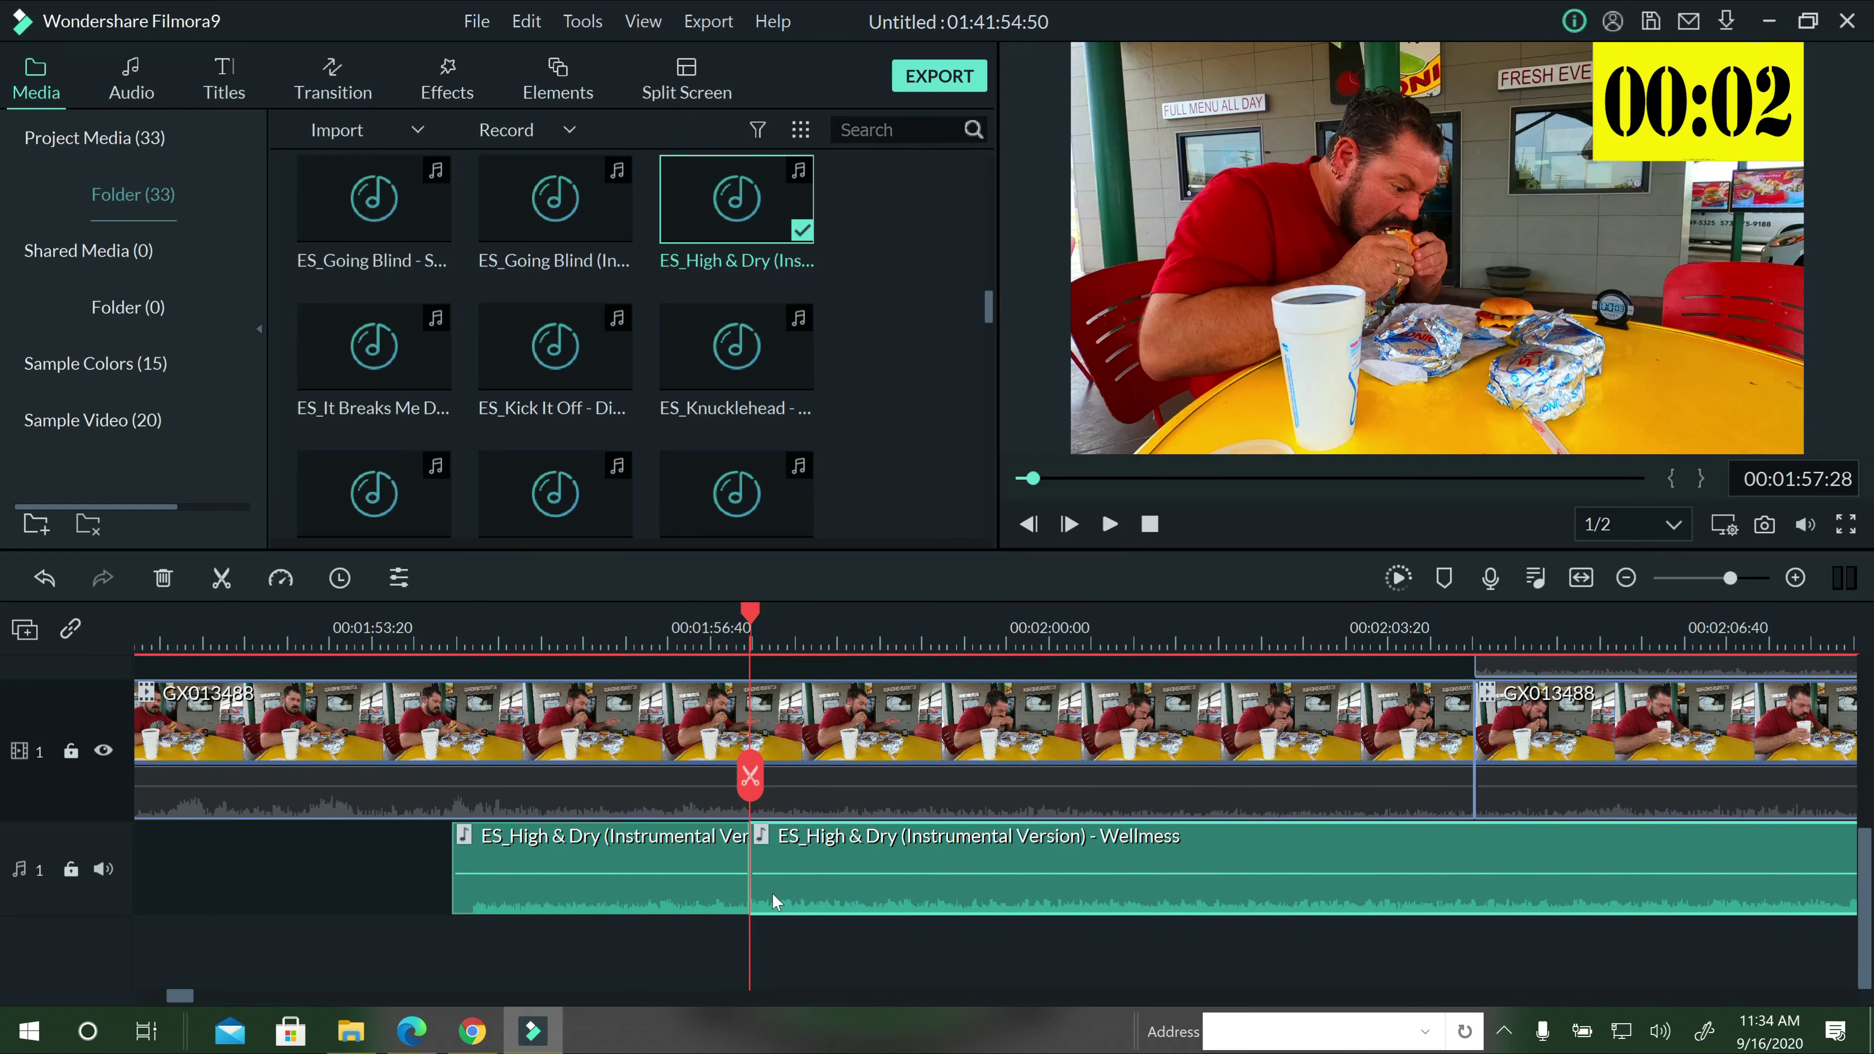
mouse_move(833, 875)
mouse_down()
mouse_move(827, 923)
mouse_move(782, 701)
mouse_move(772, 871)
mouse_move(527, 909)
mouse_move(438, 804)
mouse_move(452, 838)
mouse_up()
scroll(412, 770, up, 3)
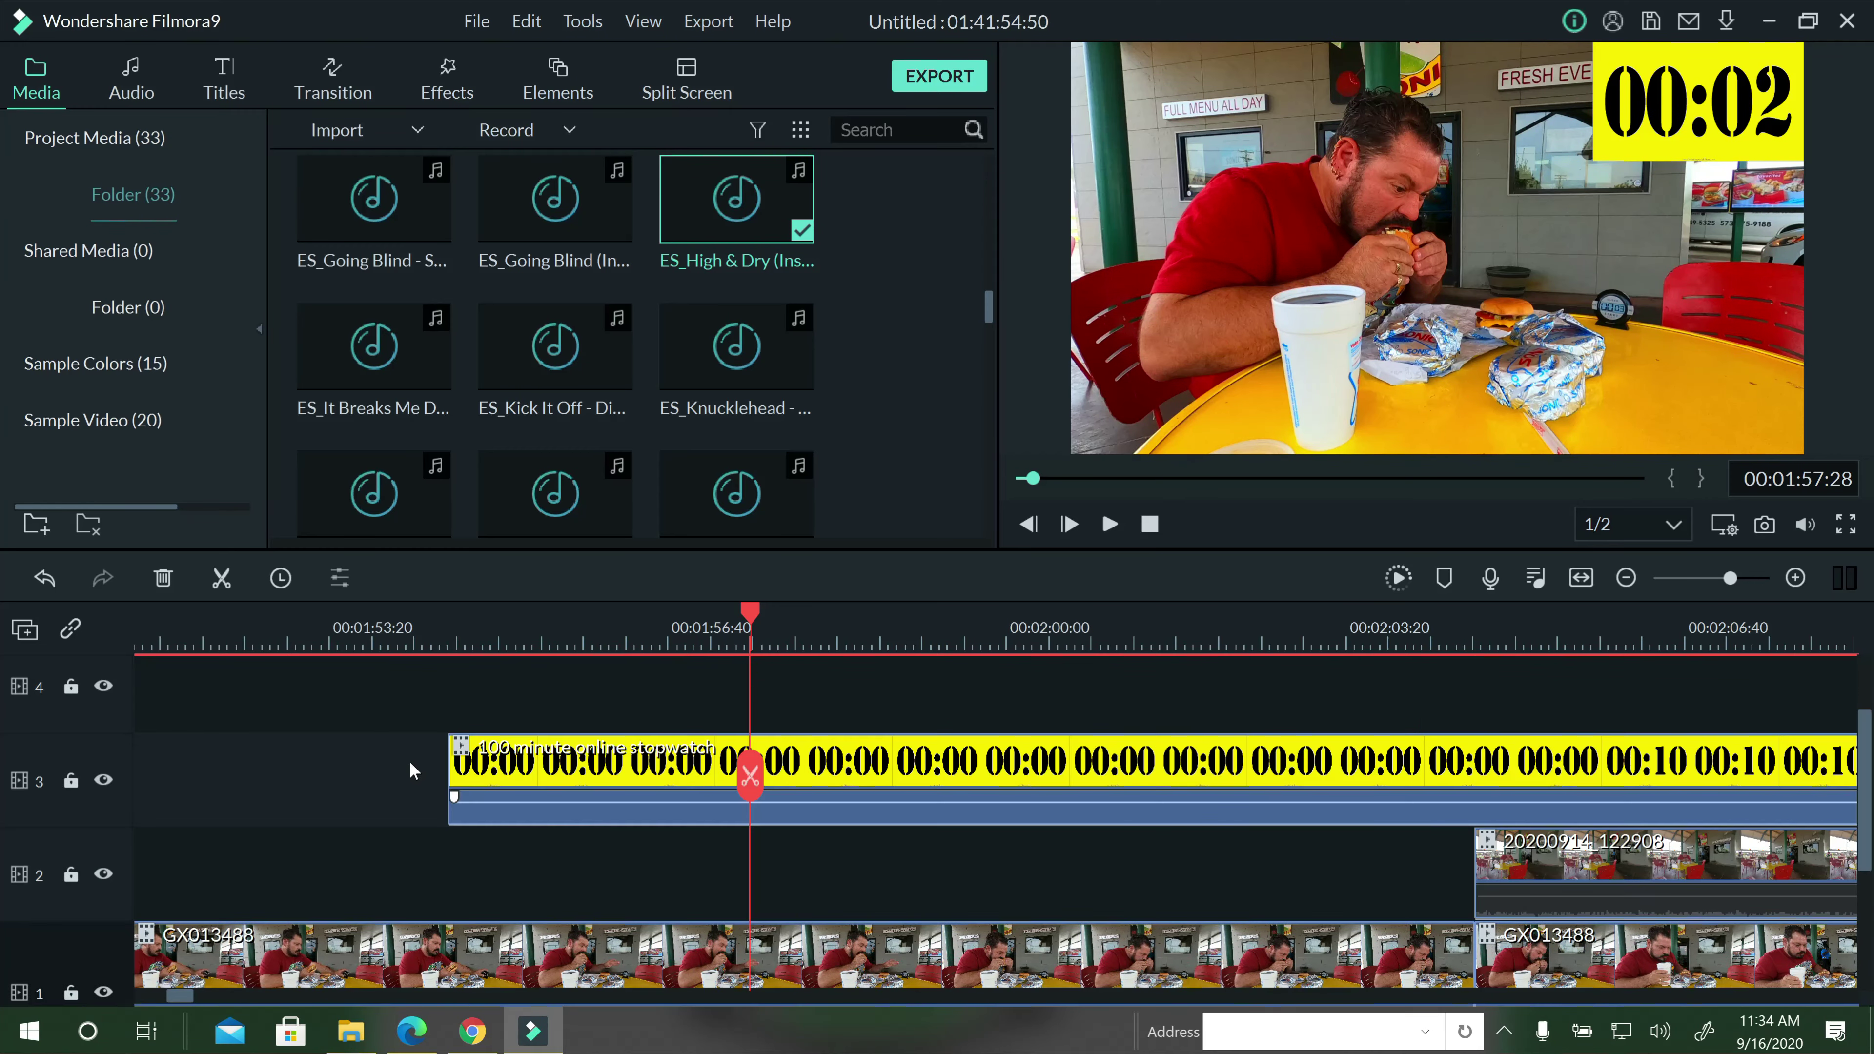
click(453, 634)
Add a fade-in spanning the whole short music segment before the stopwatch's start.
scroll(467, 898, down, 3)
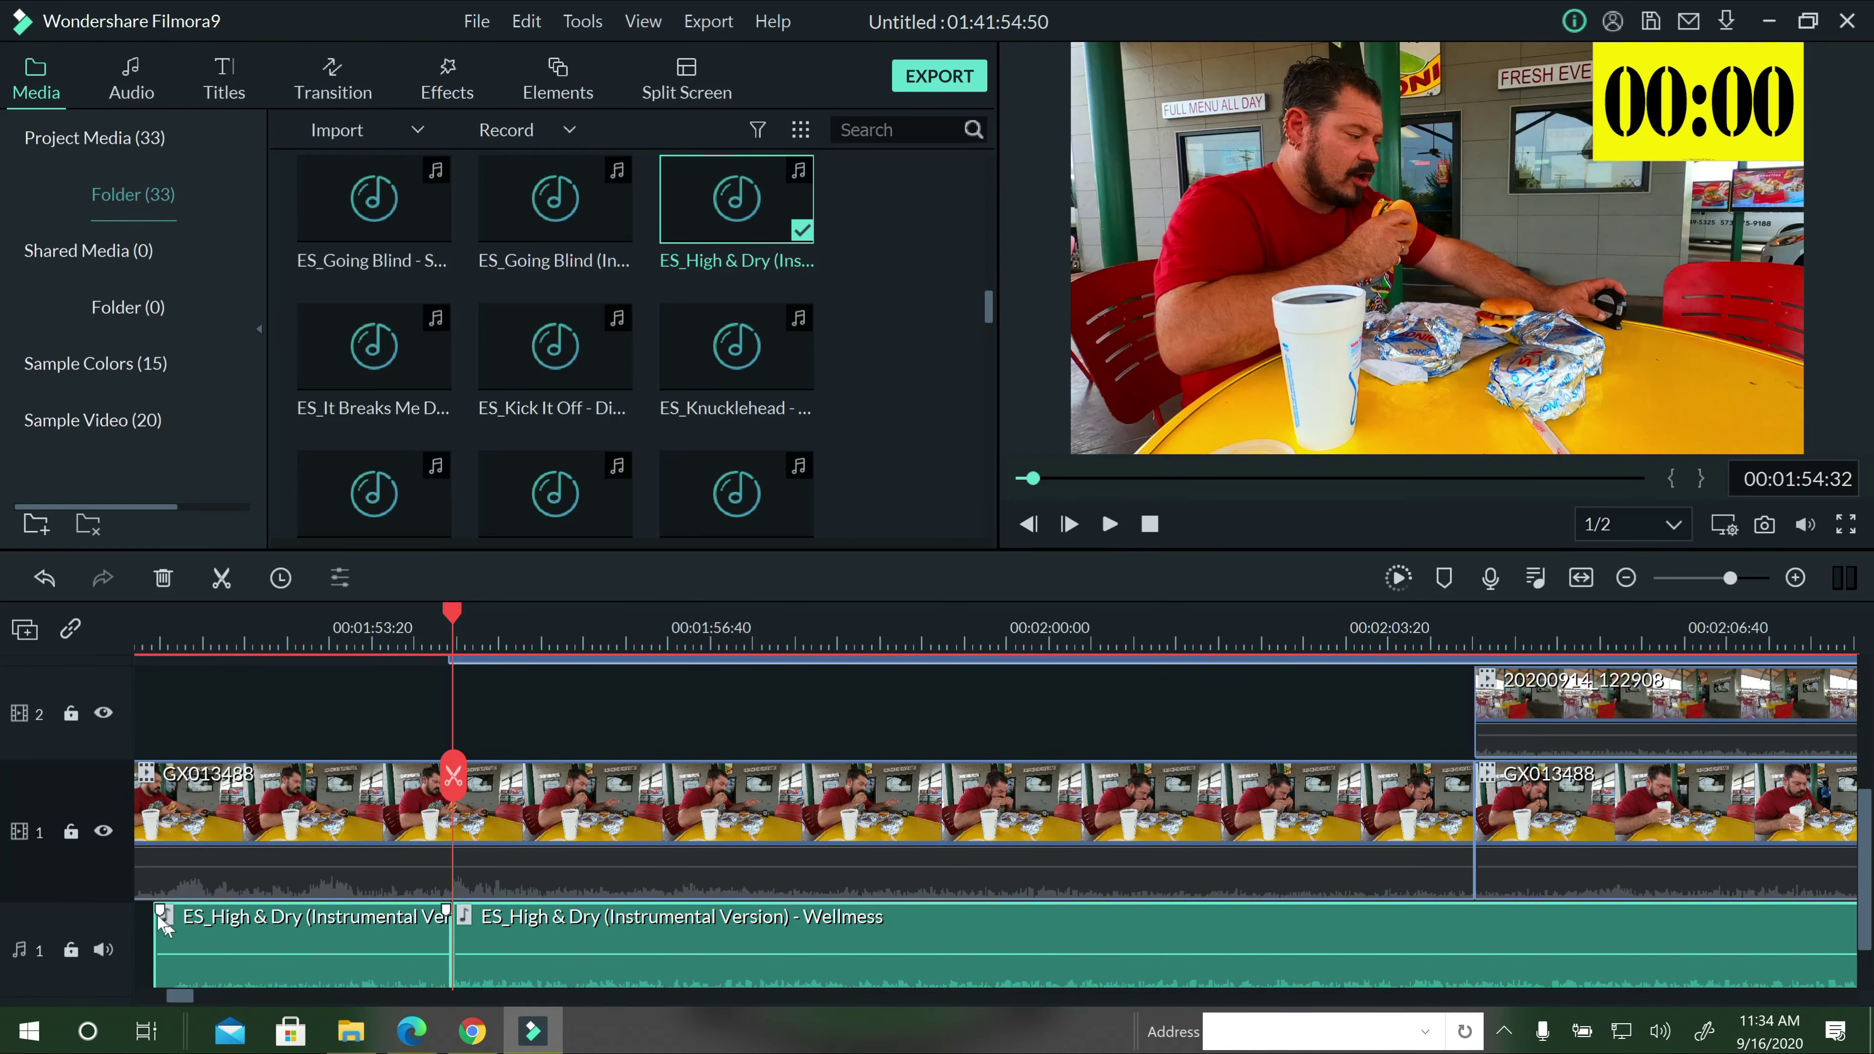
drag(158, 910, 445, 911)
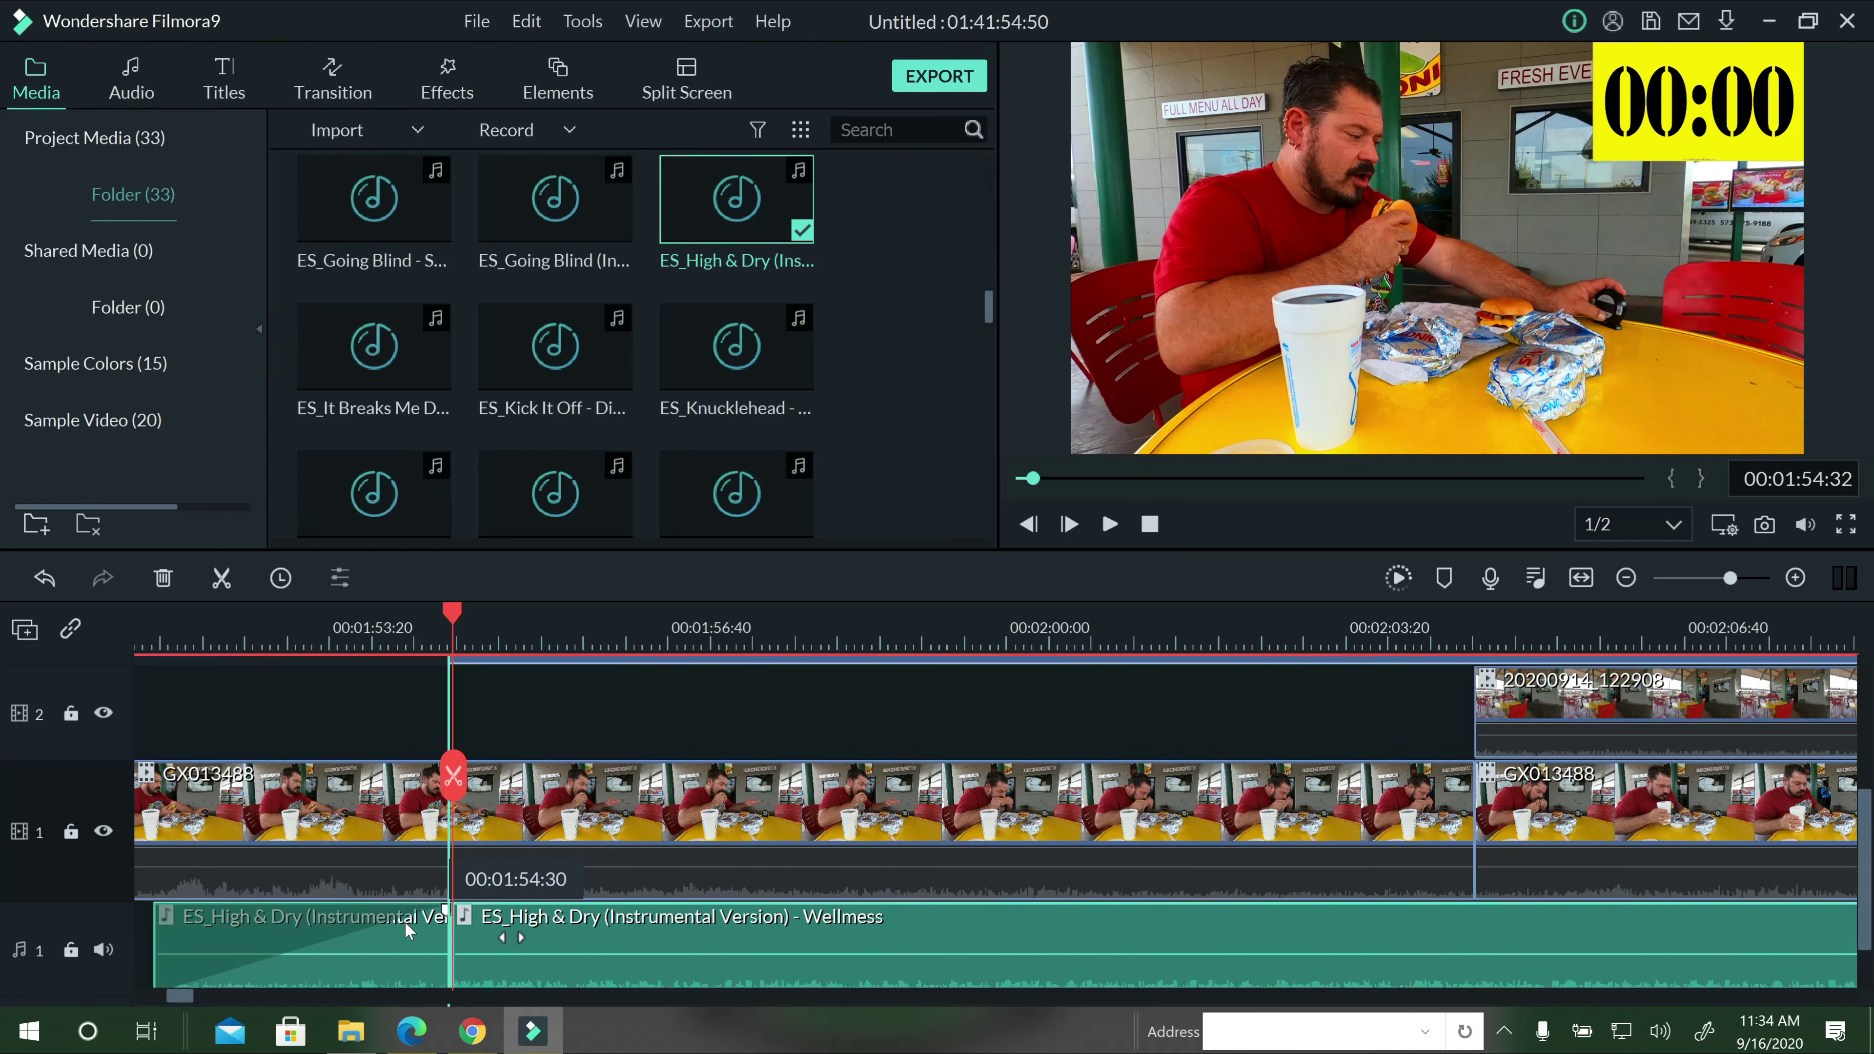
scroll(300, 922, down, 1)
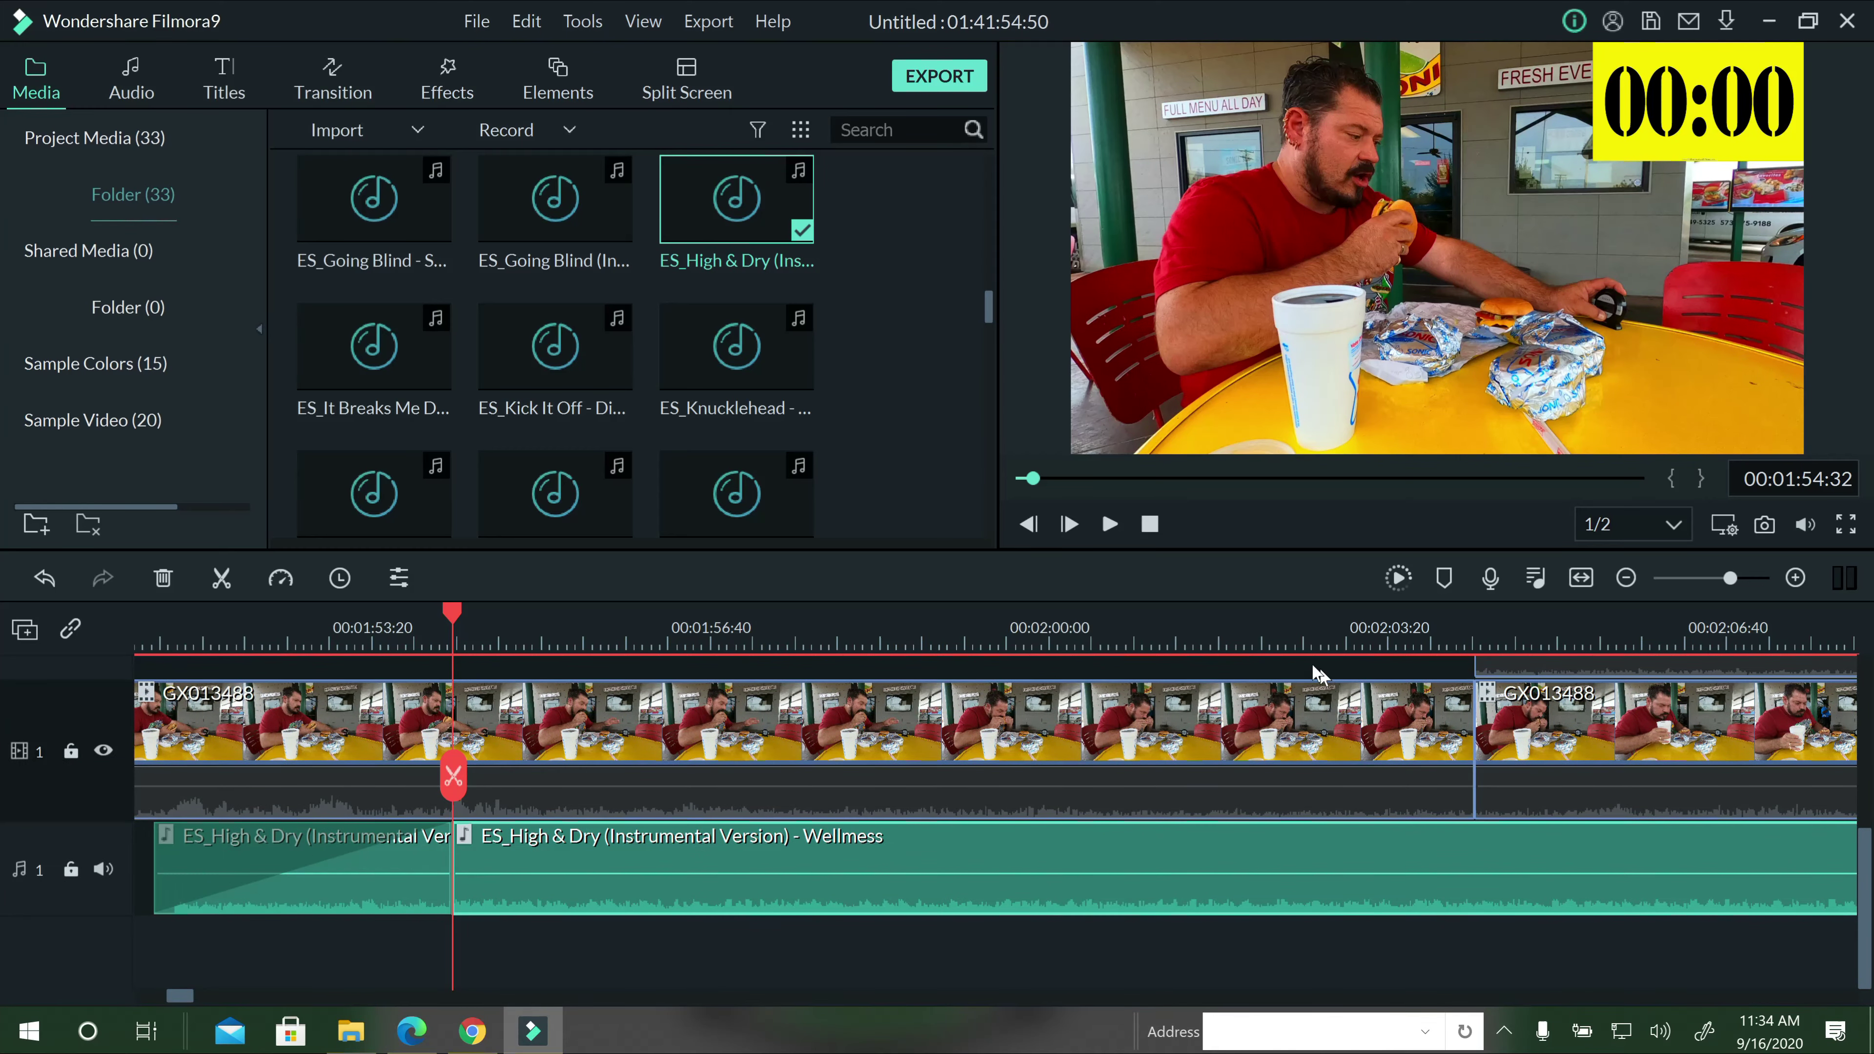
Delete the crowd laughing clip from video track 2.
scroll(1319, 673, up, 4)
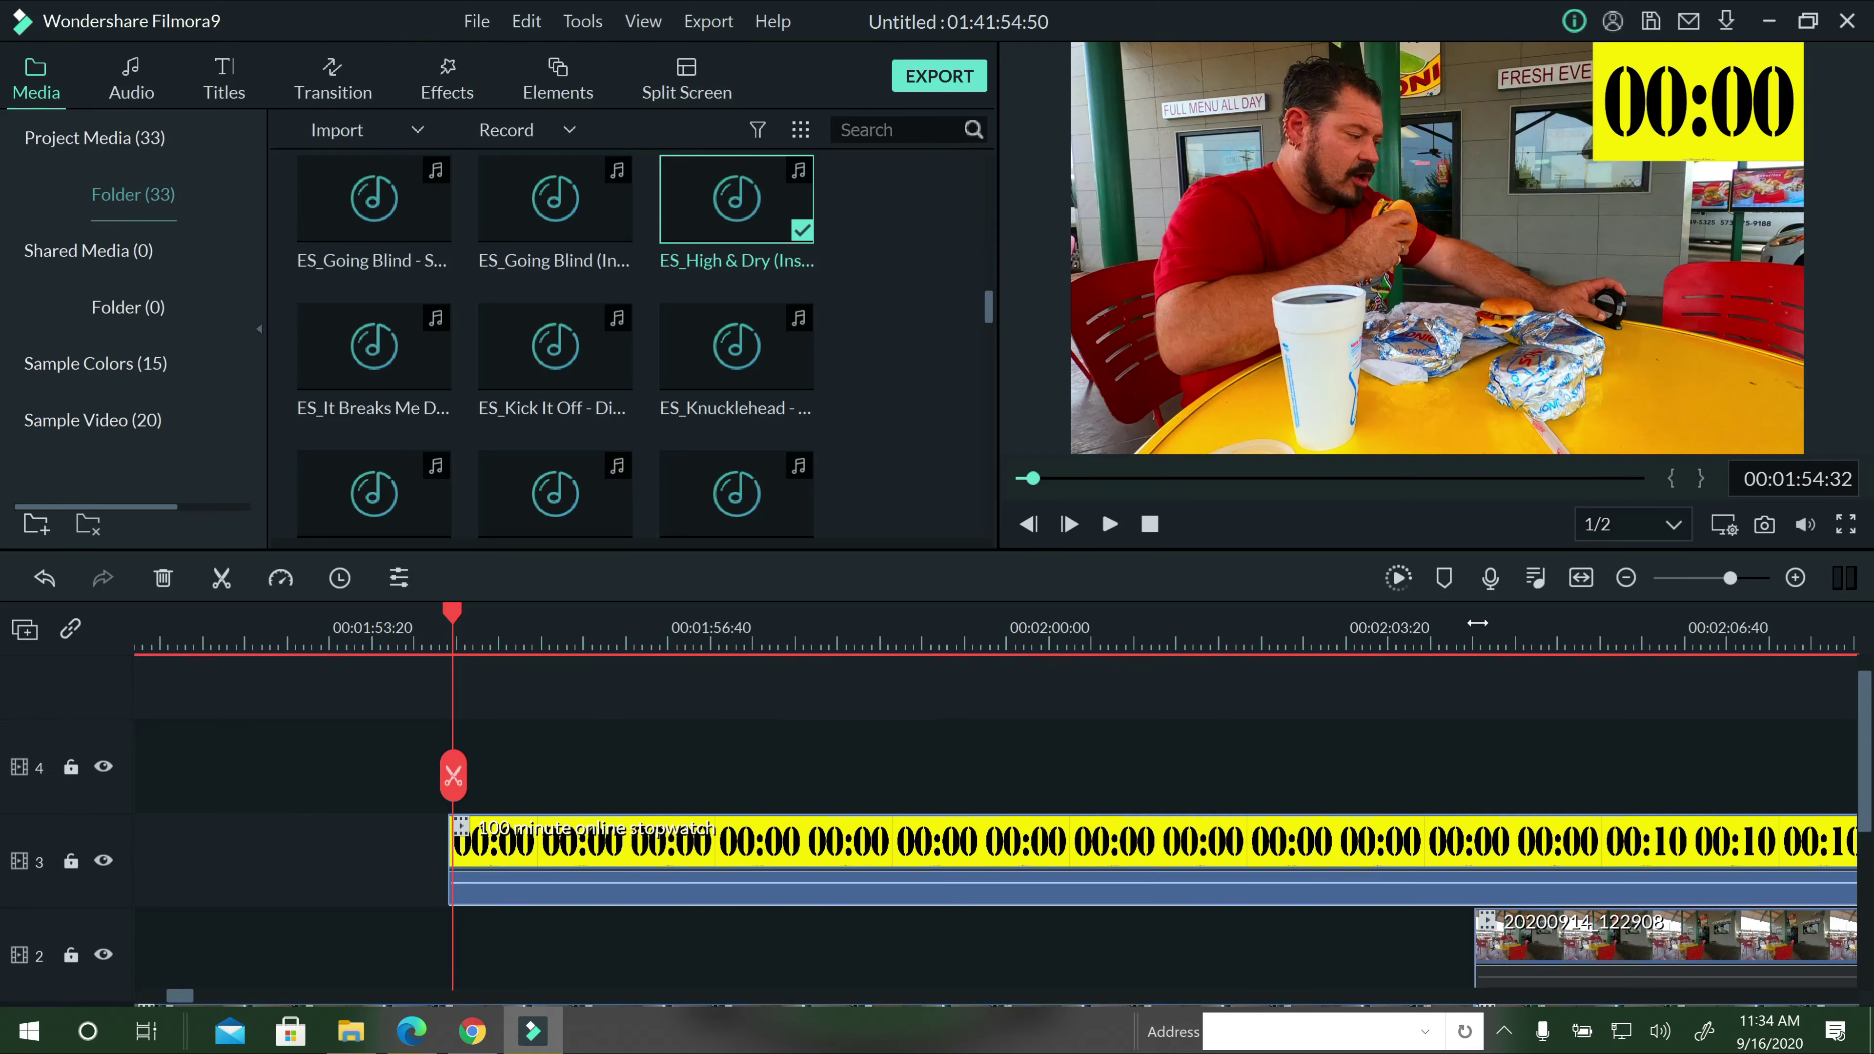
drag(1477, 622, 845, 627)
scroll(929, 810, down, 1)
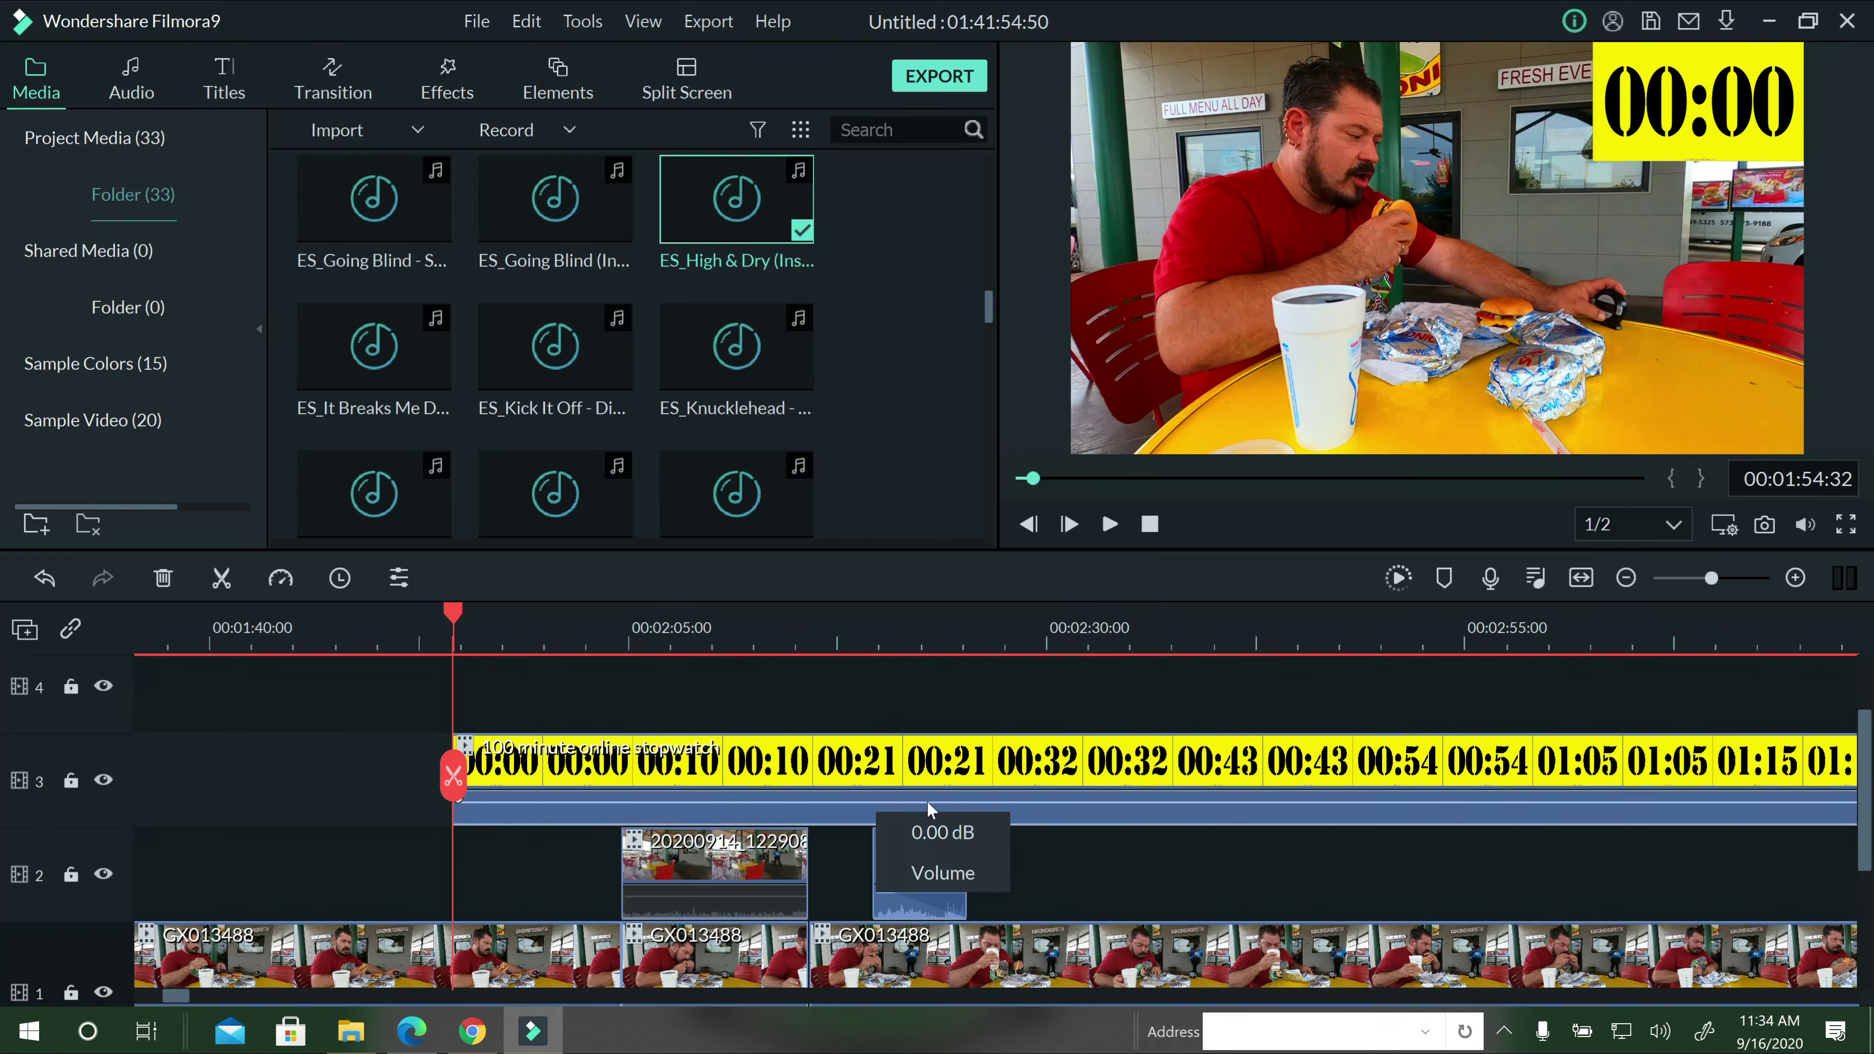
click(926, 847)
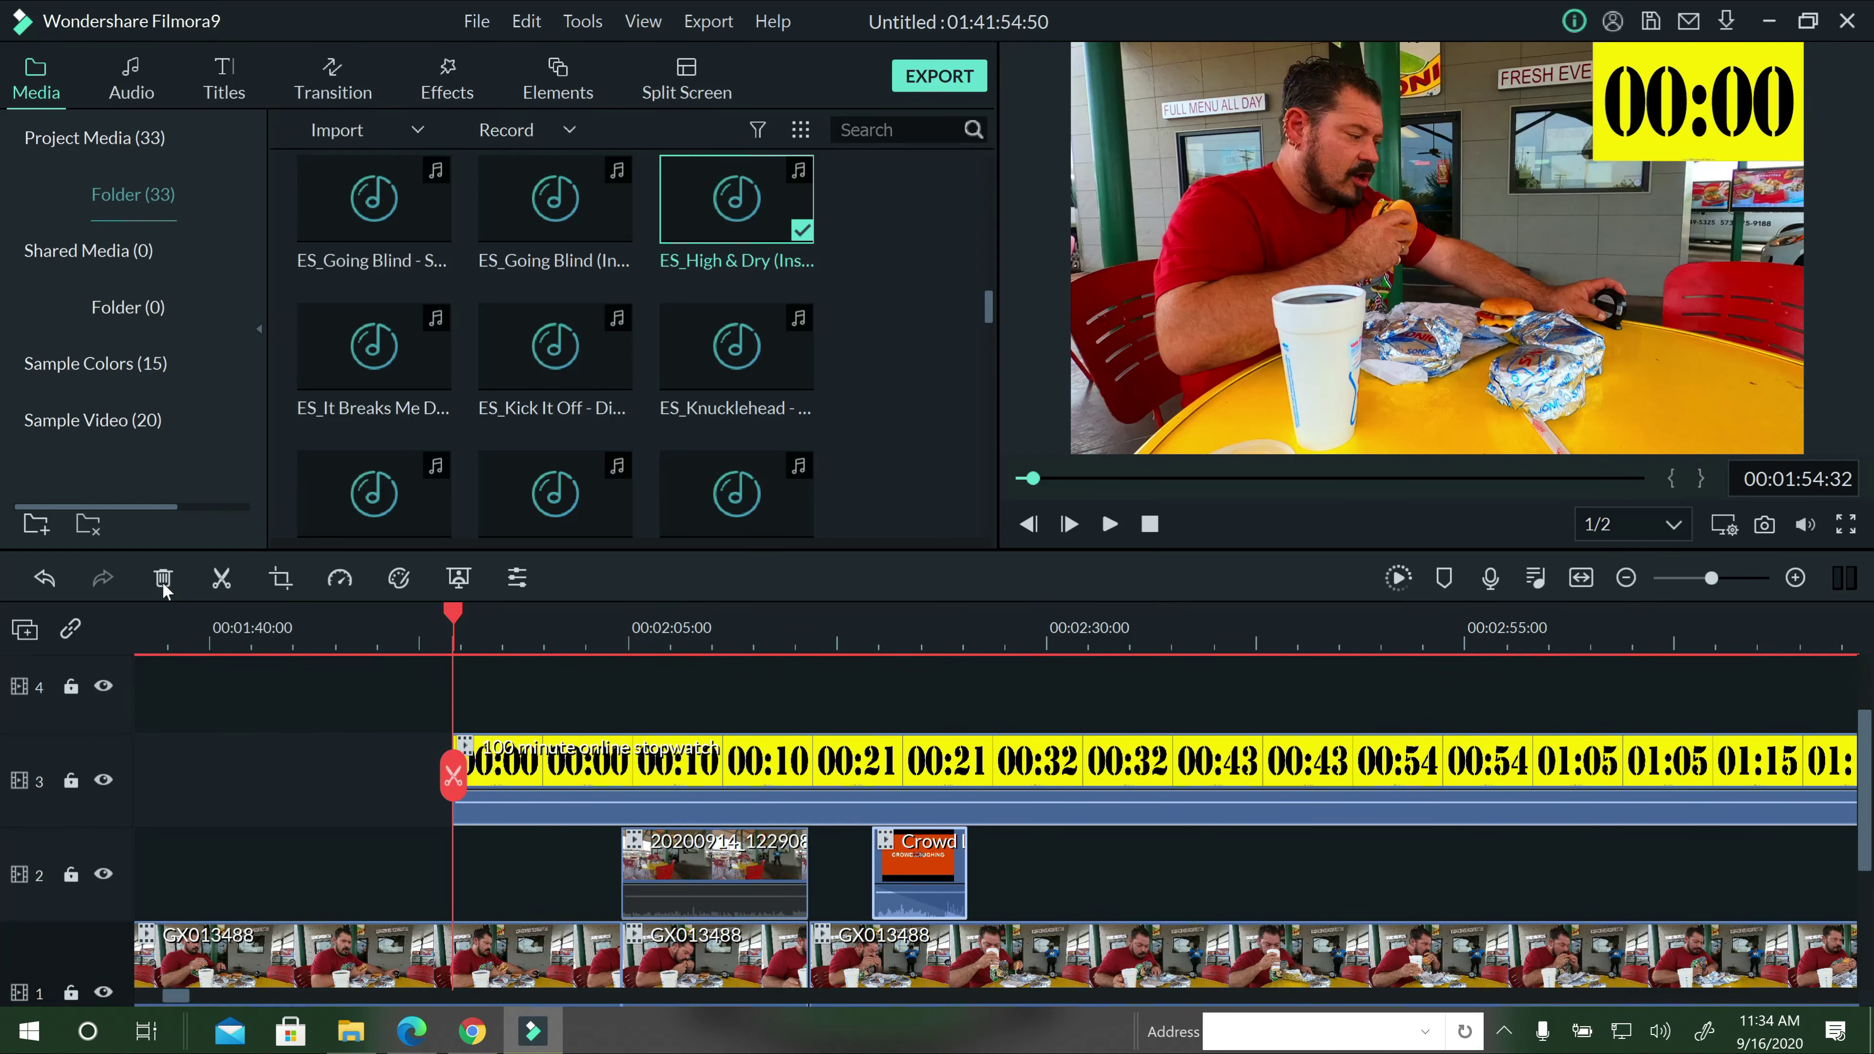
key(Delete)
Play the section from about 00:01:51 to check the music's fade-in leading up to the stopwatch.
scroll(383, 702, down, 3)
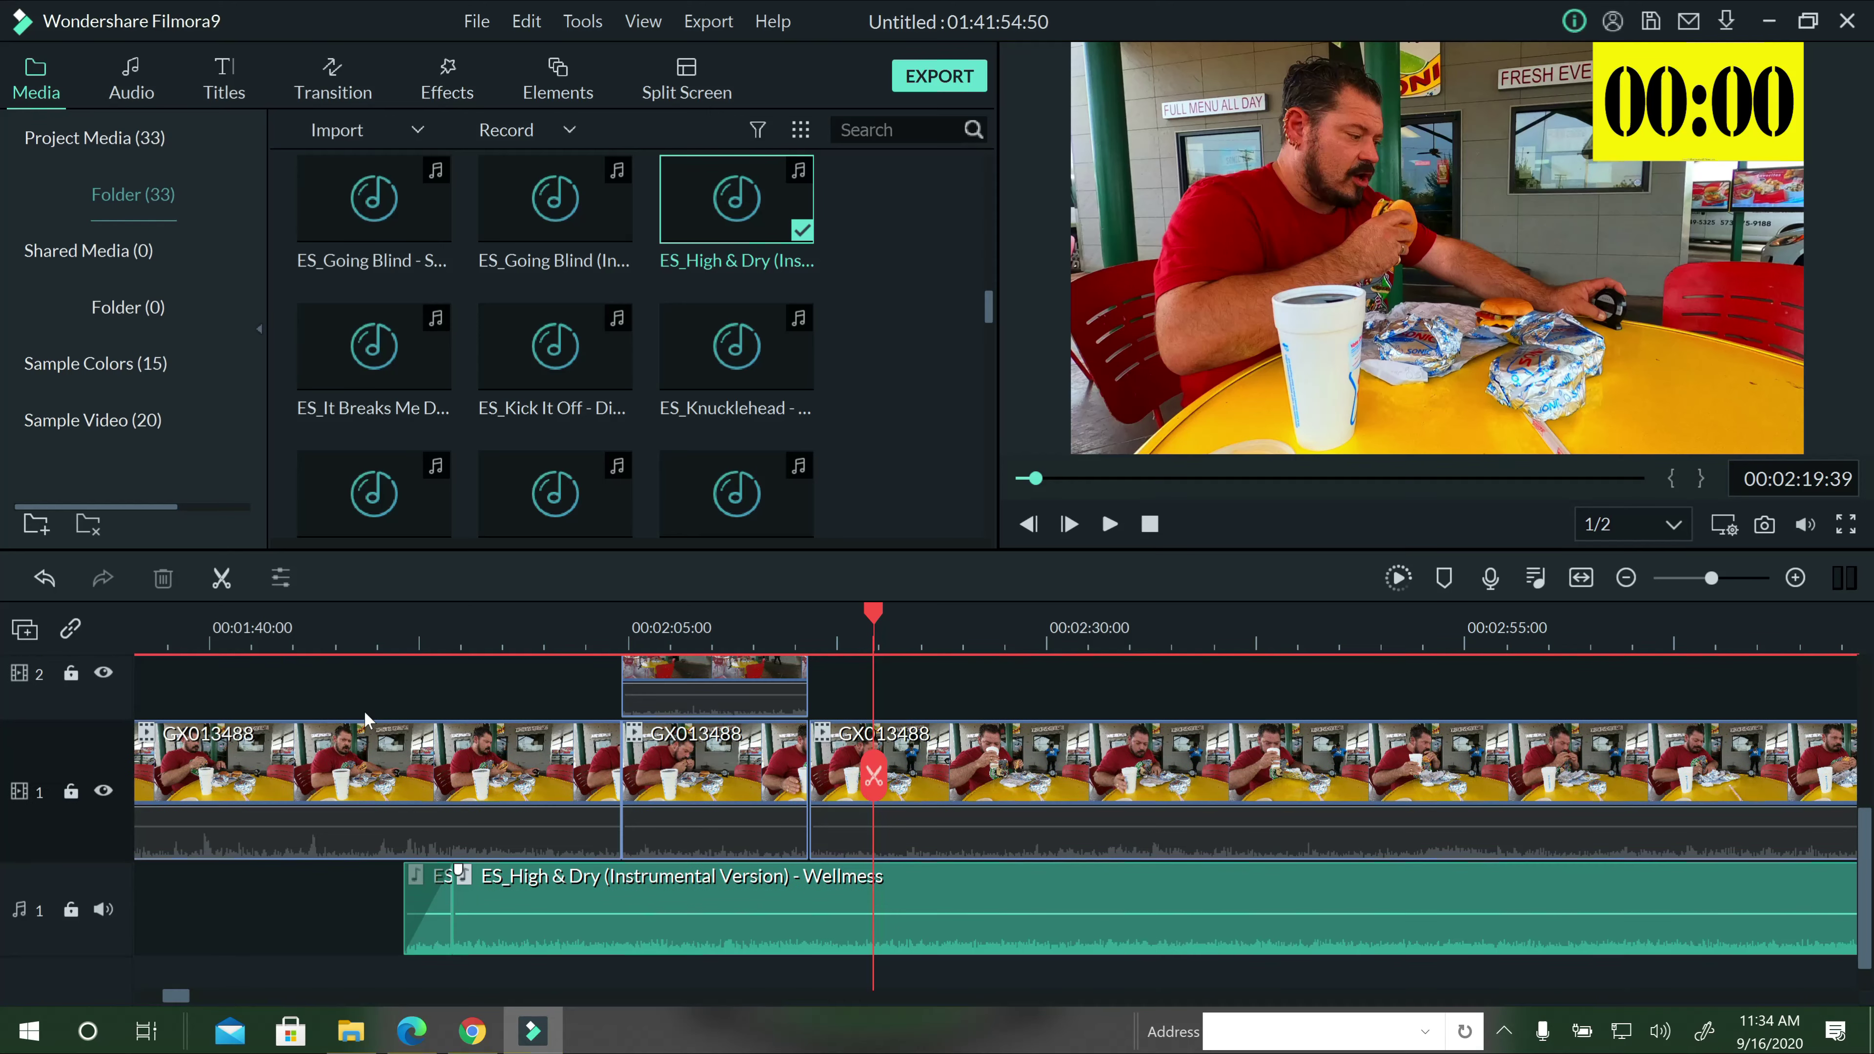
click(397, 635)
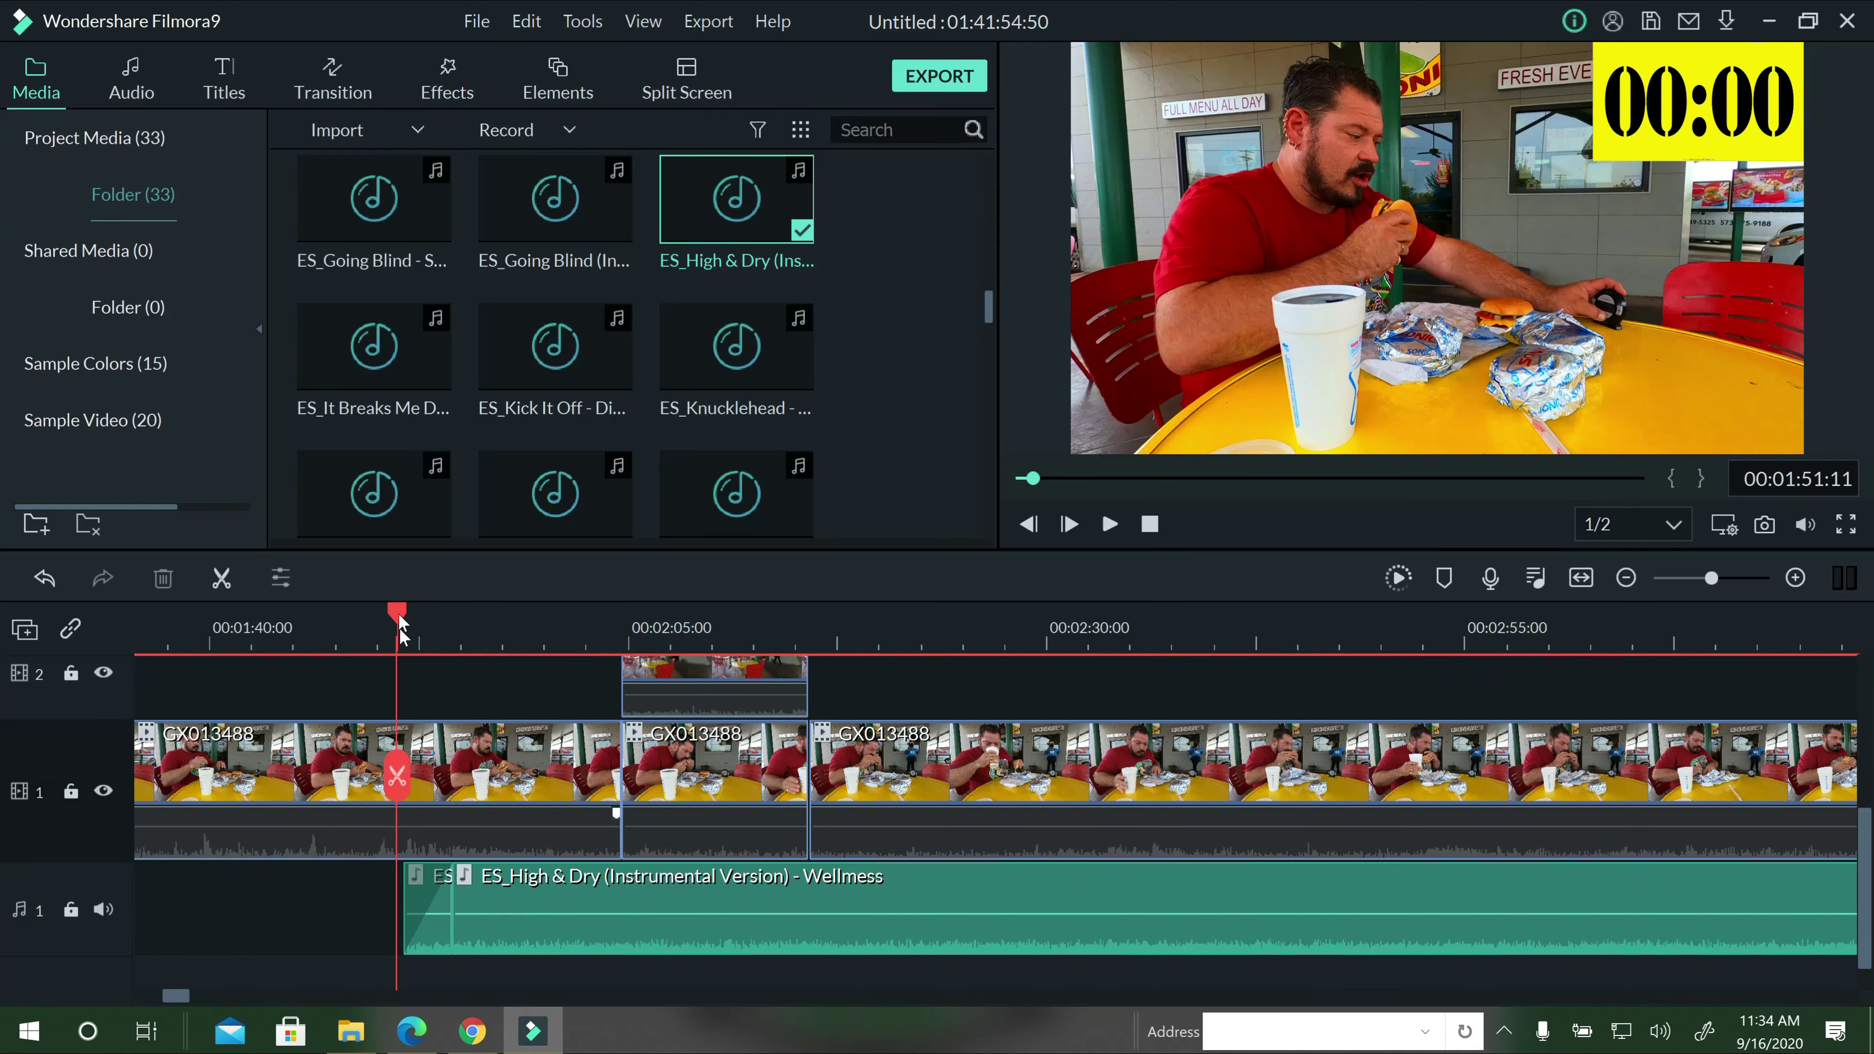
key(space)
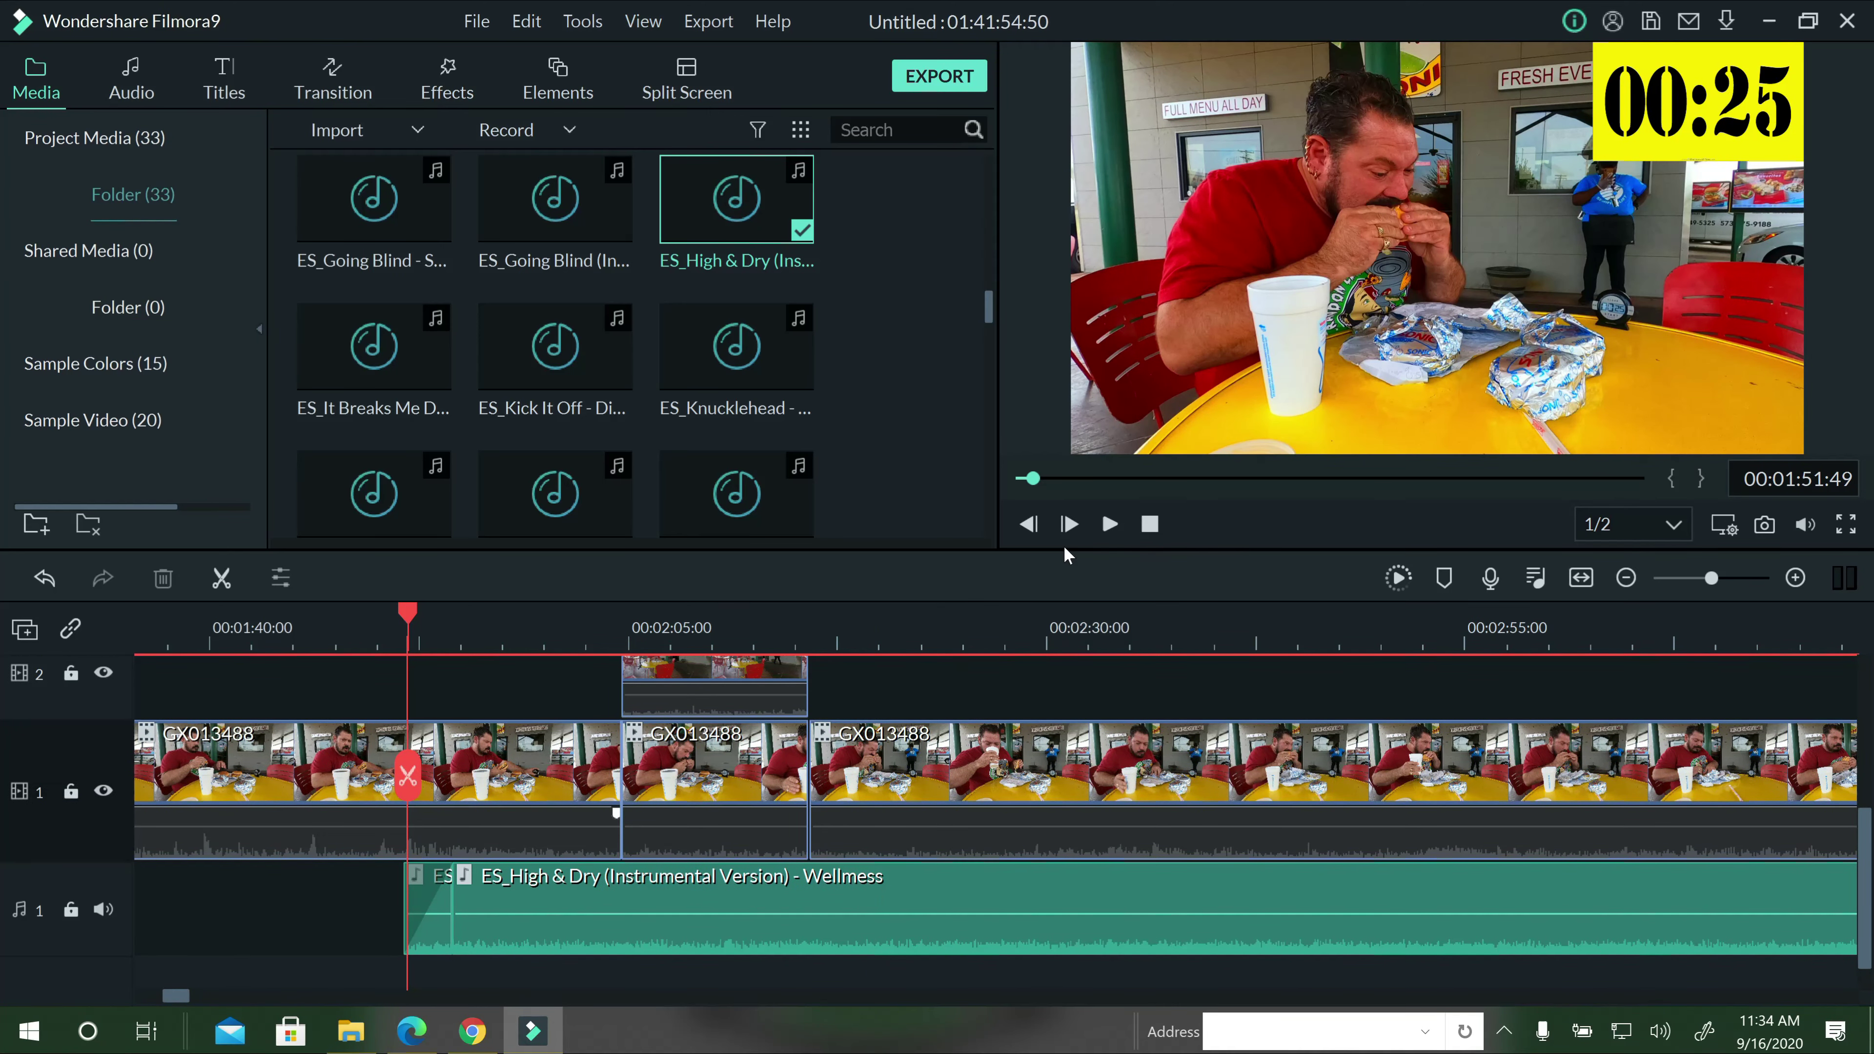
scroll(731, 612, up, 3)
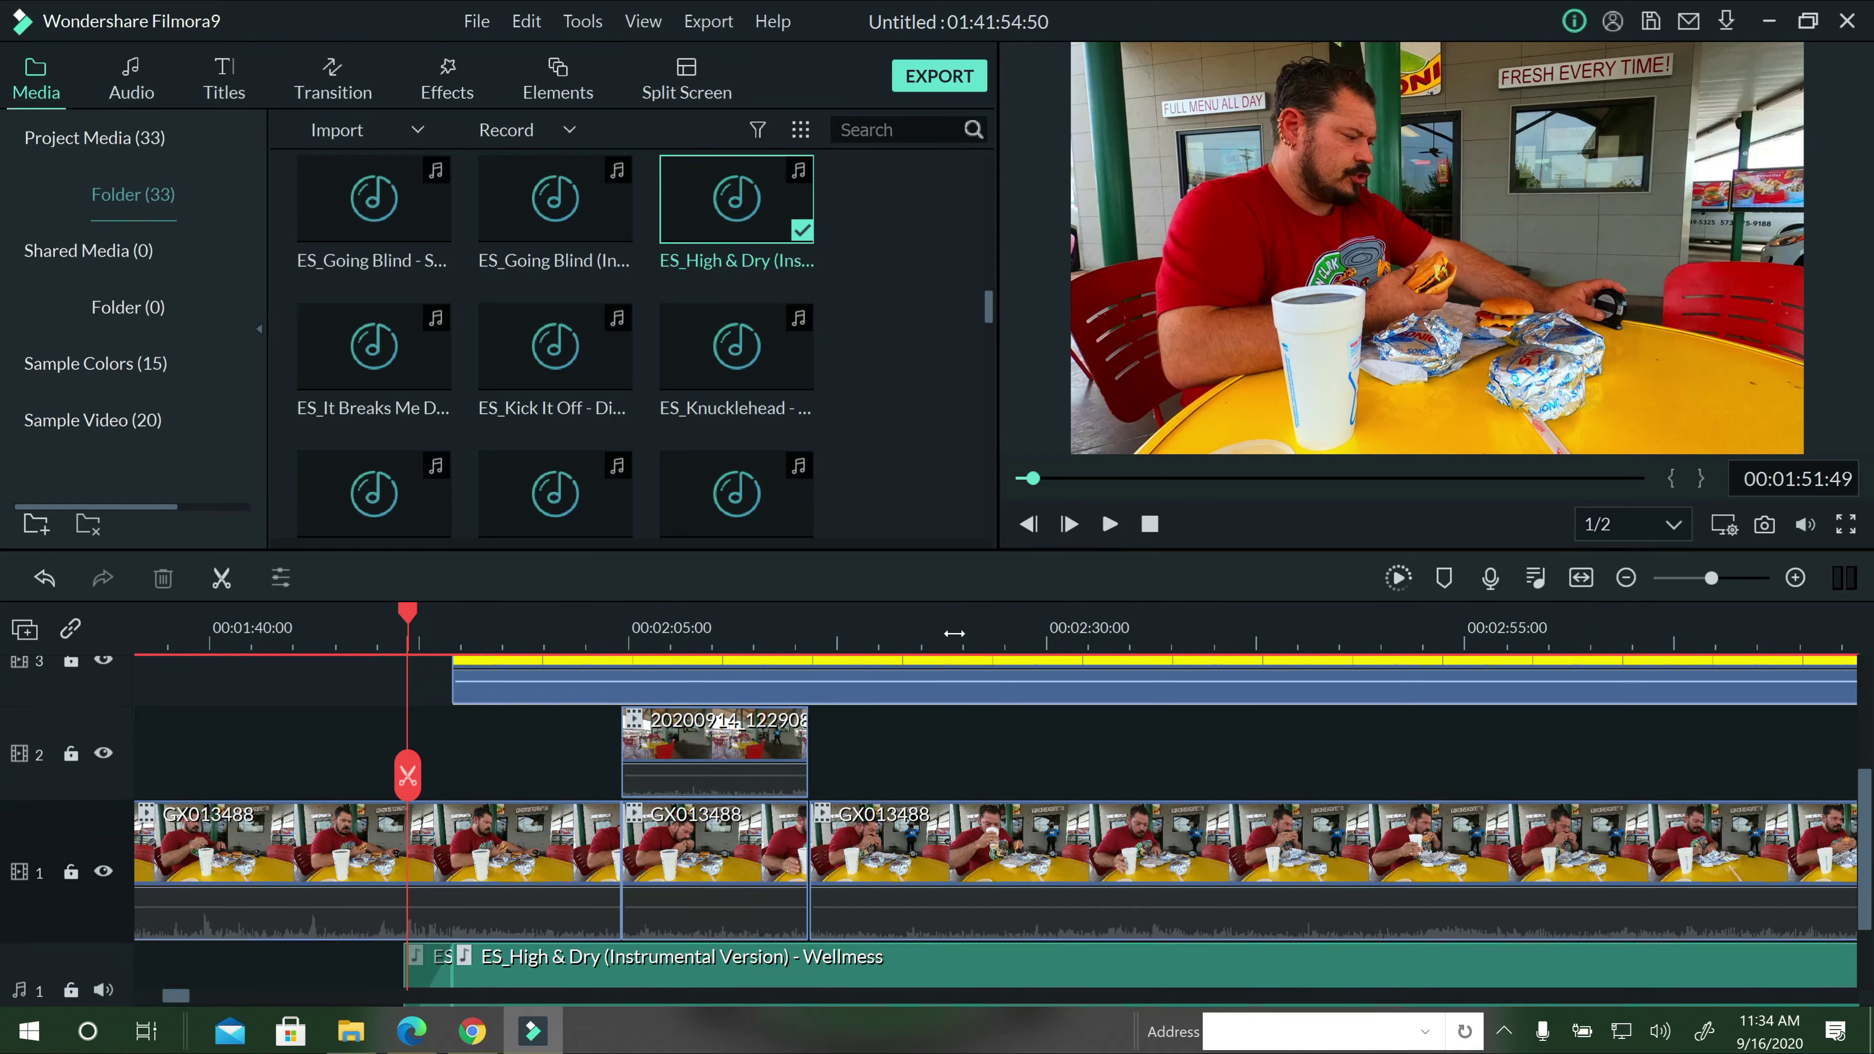
scroll(1013, 624, down, 3)
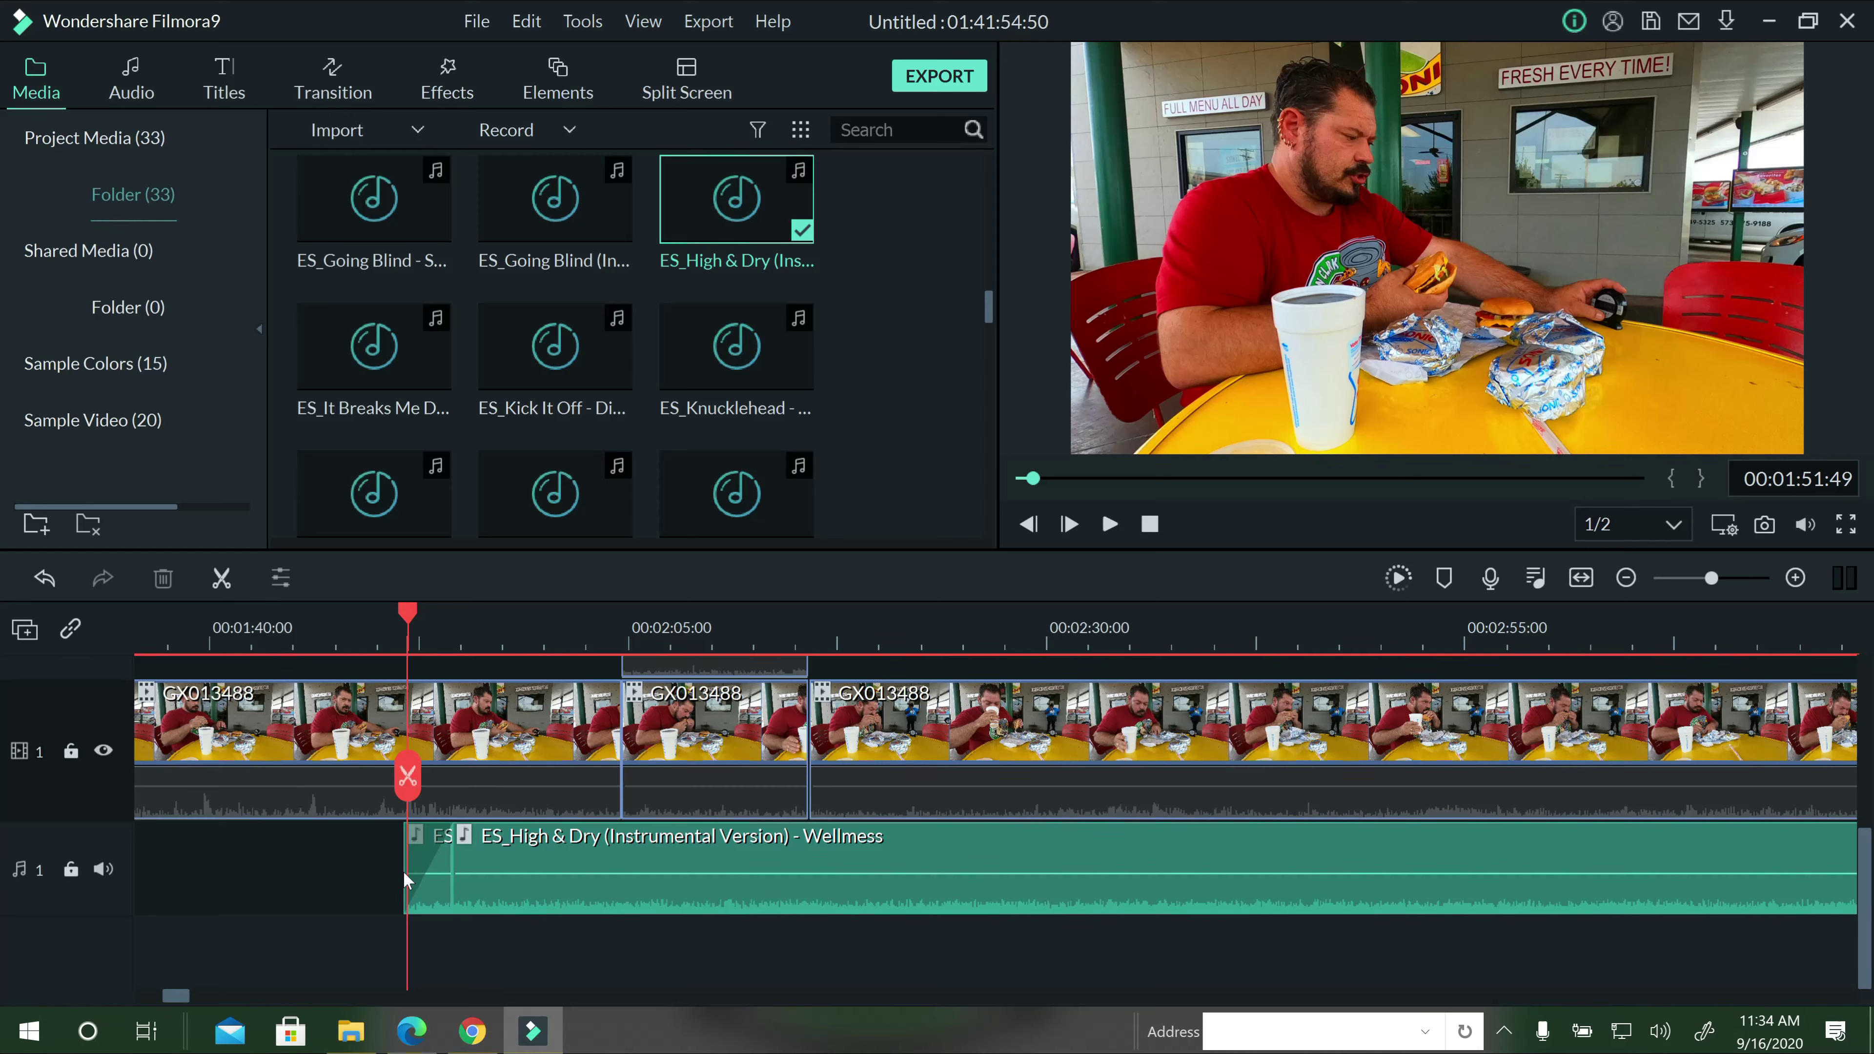
click(1110, 524)
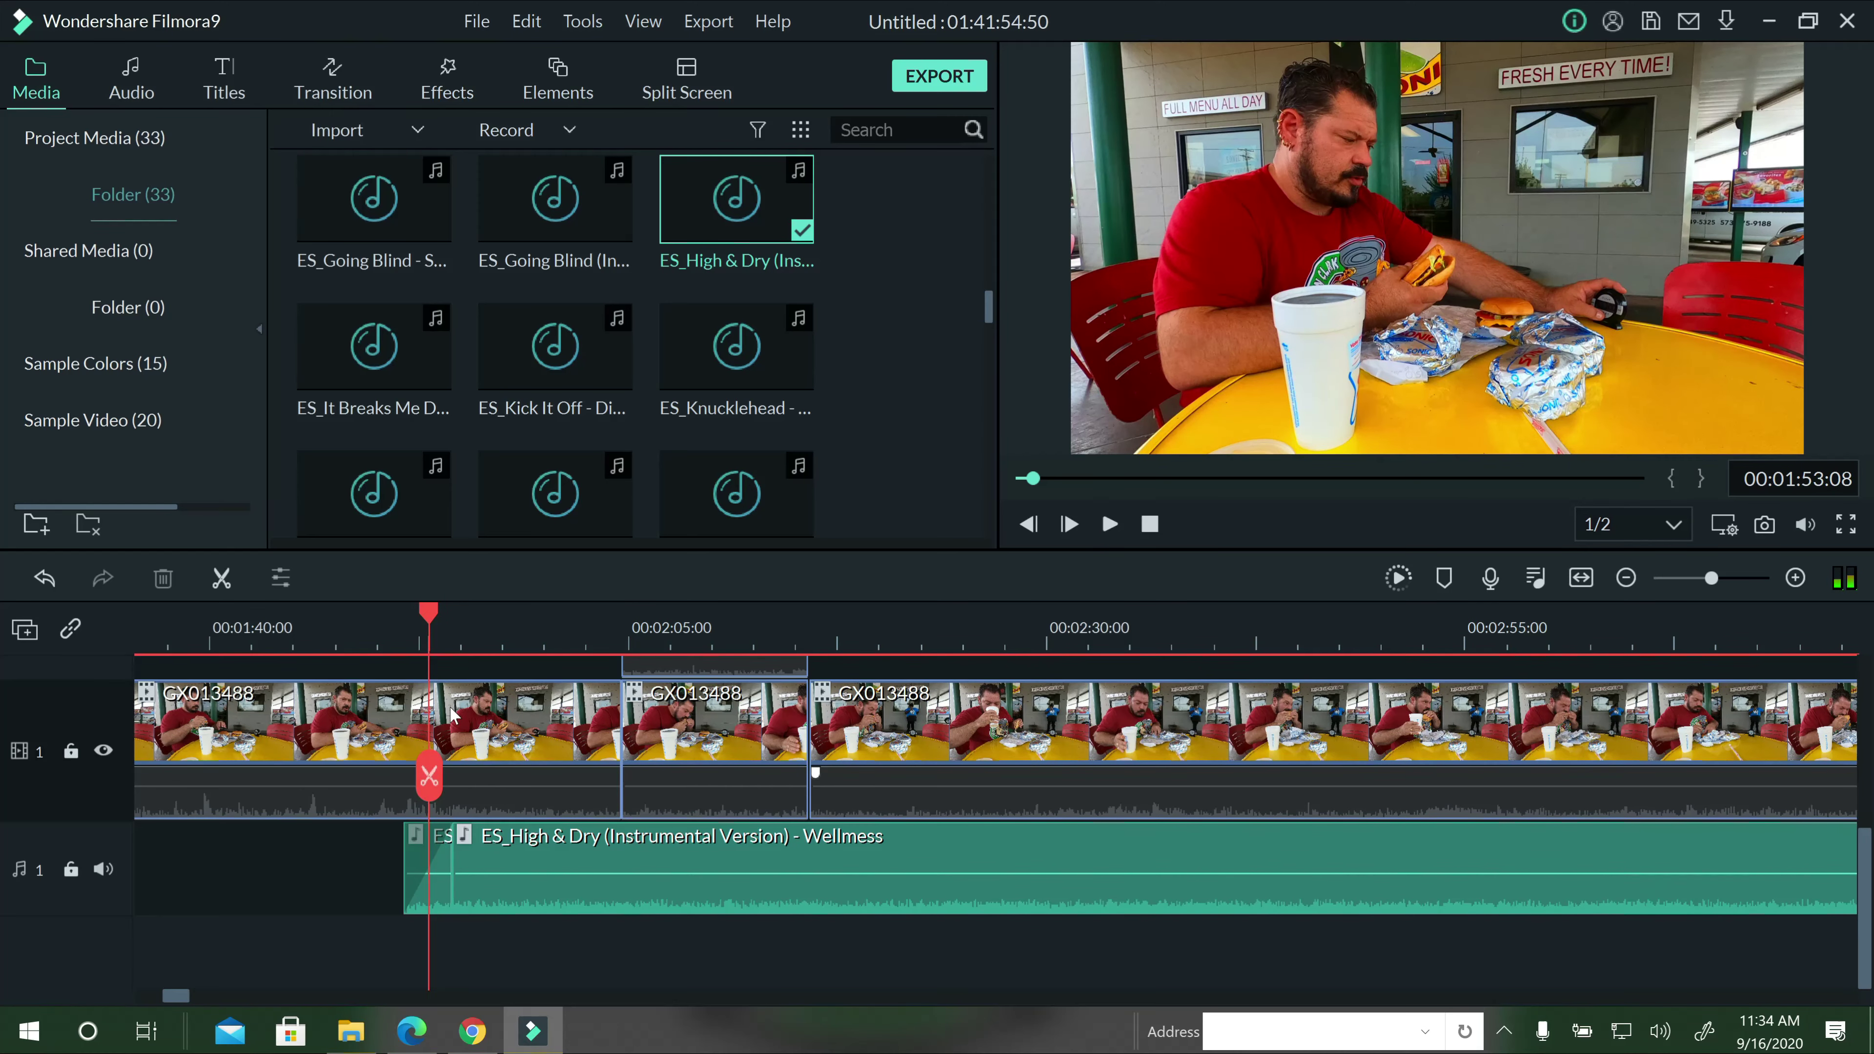
Unmute the GX013488 clip that runs under the music's fade-in and play the section with its sound.
click(459, 731)
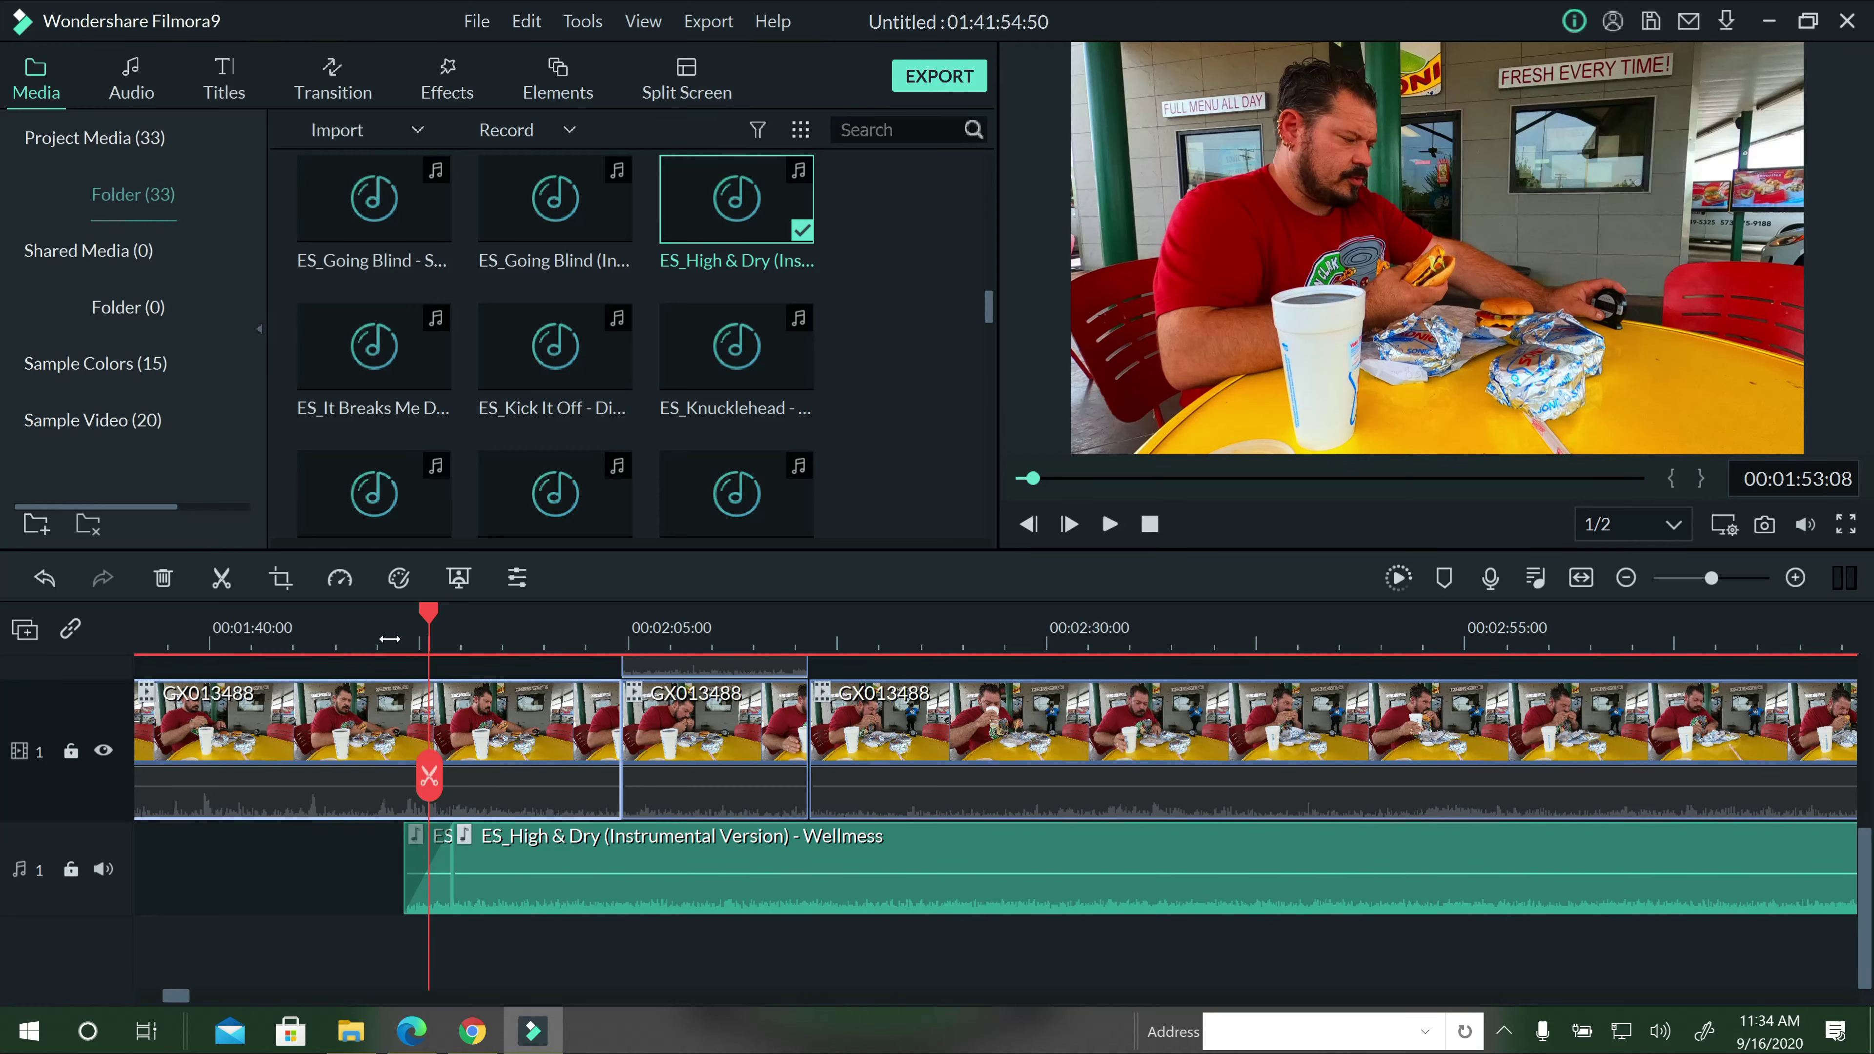
right_click(524, 731)
click(585, 586)
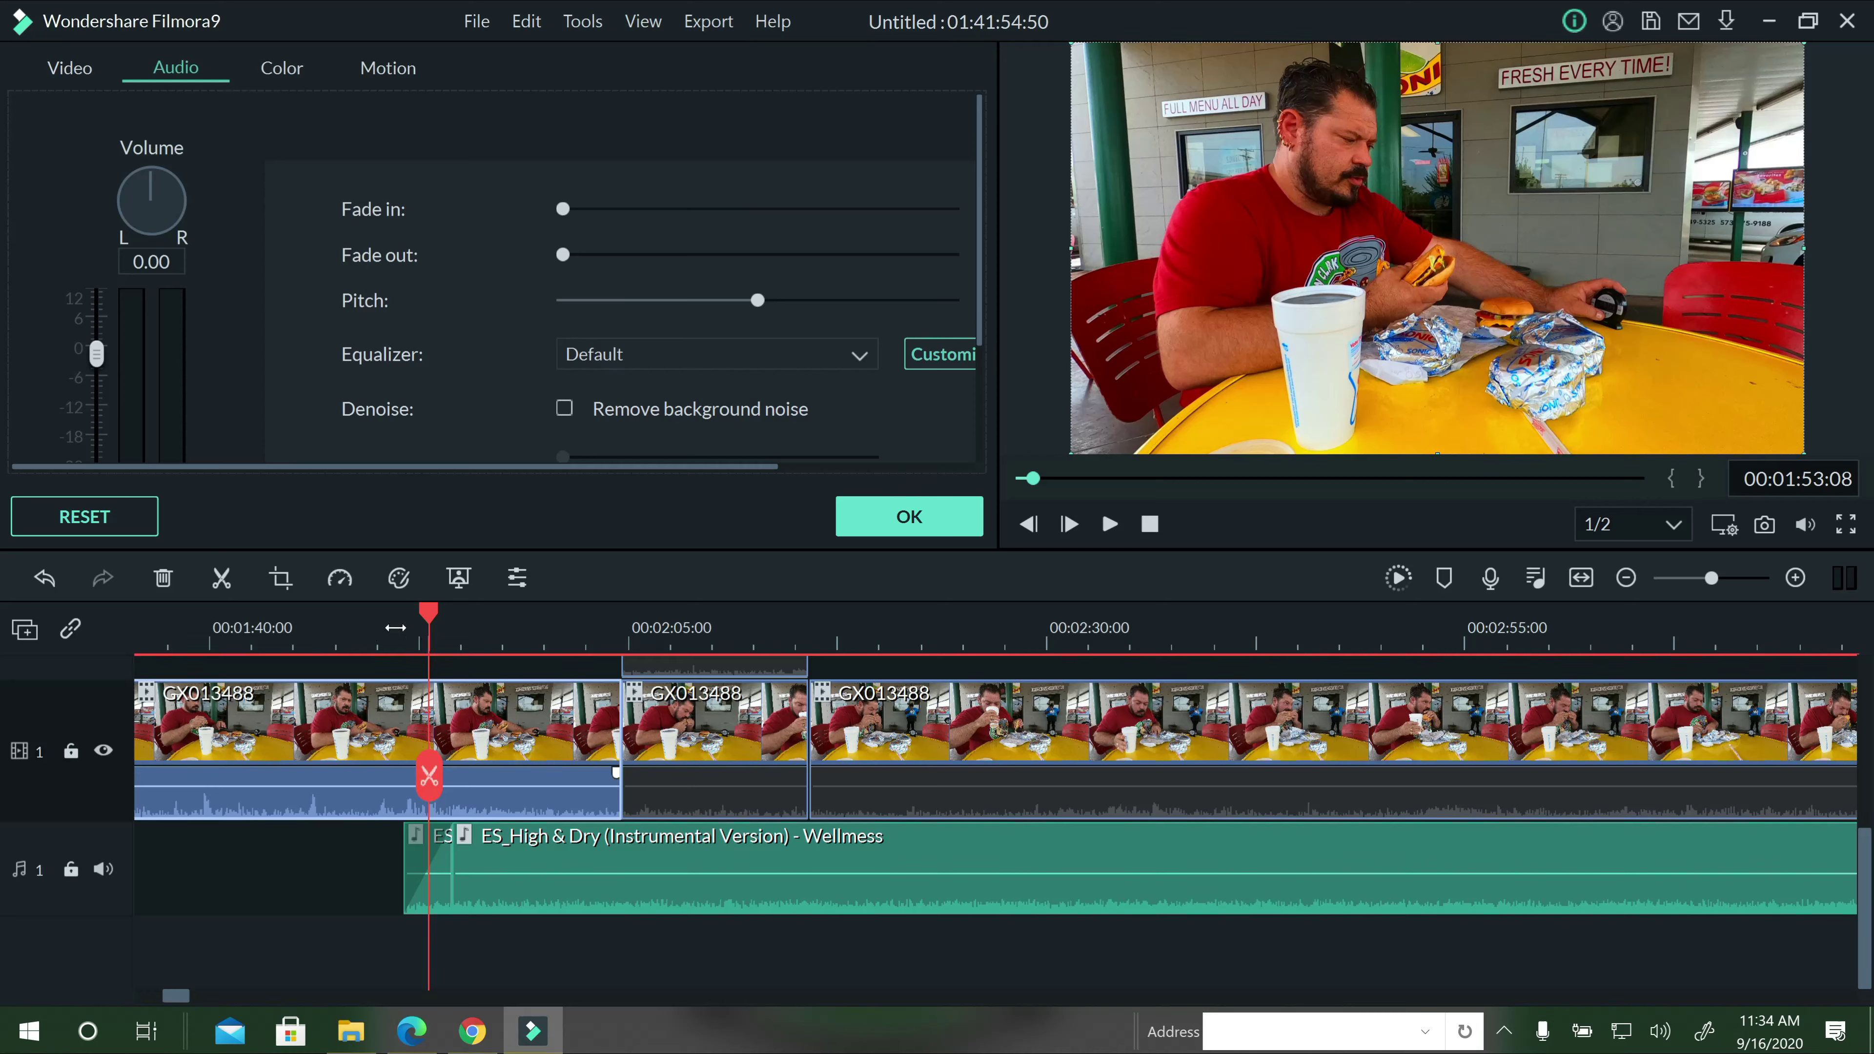
click(1110, 524)
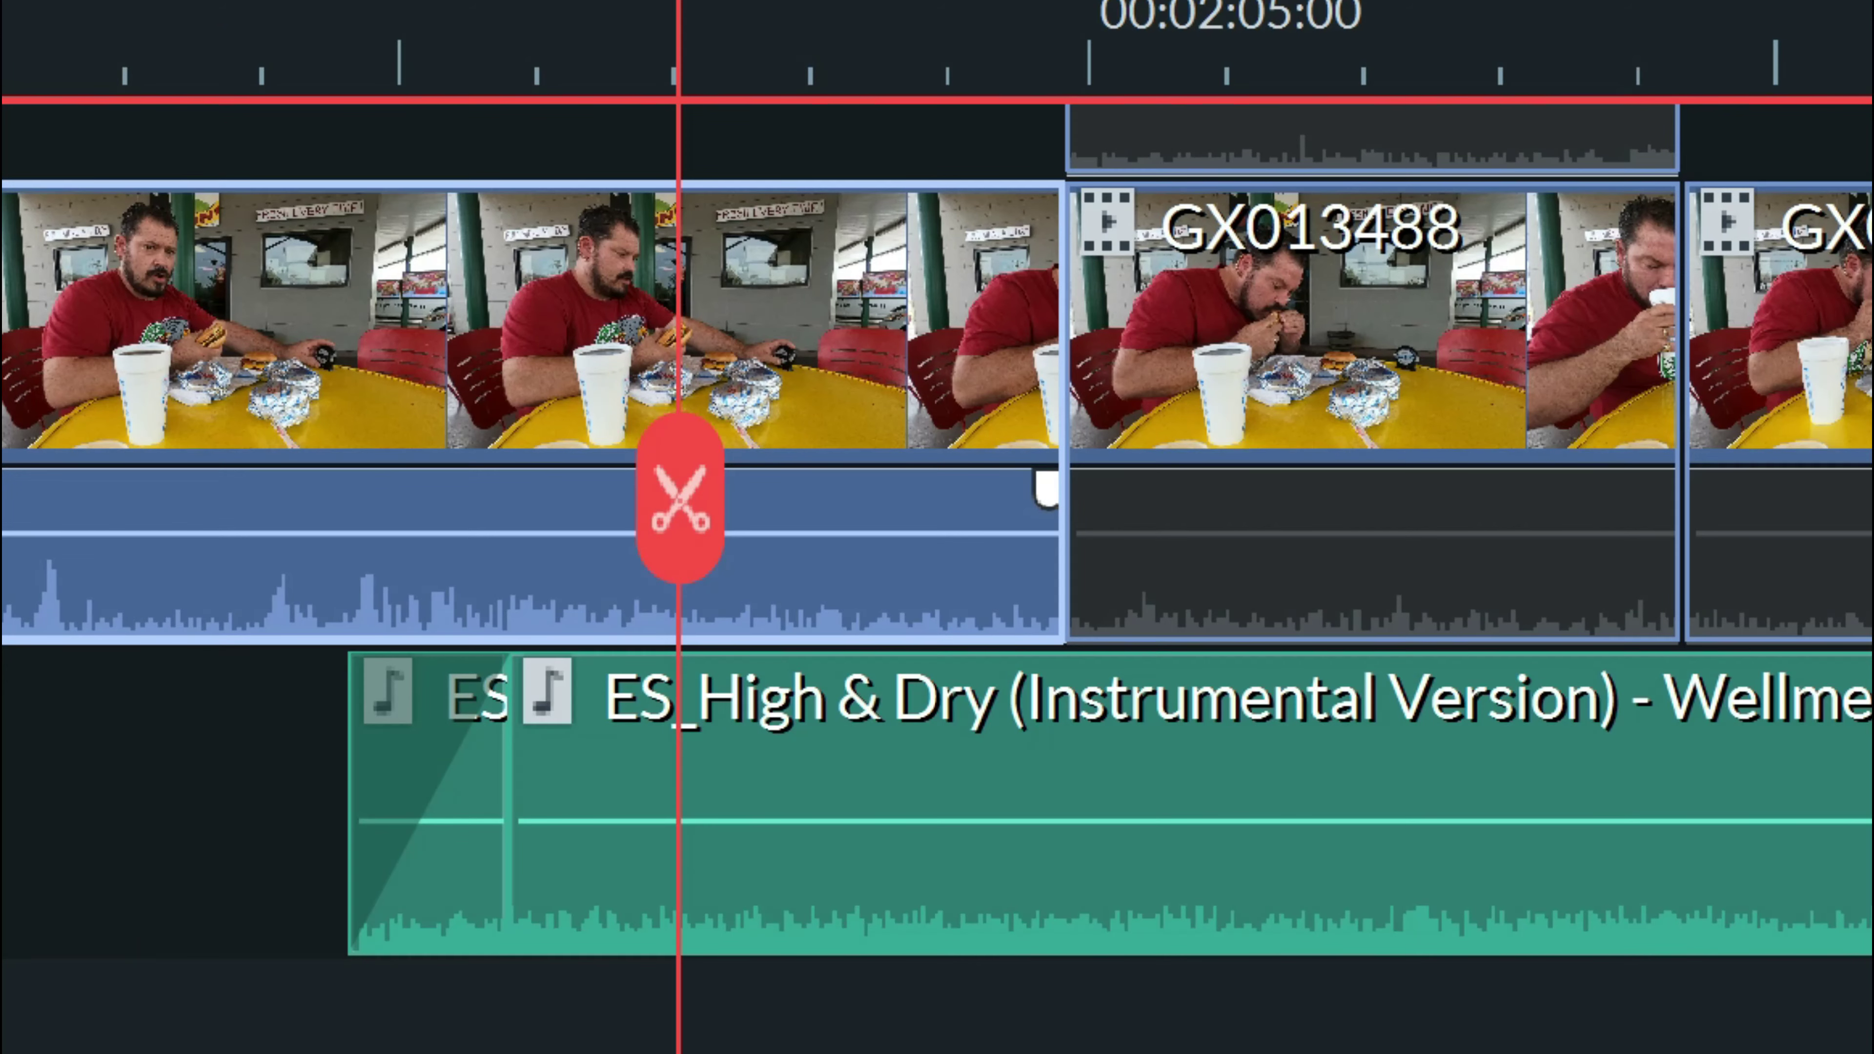
Split the unmuted GX013488 clip at the stopwatch's start and mute the part after the cut.
drag(582, 19, 520, 63)
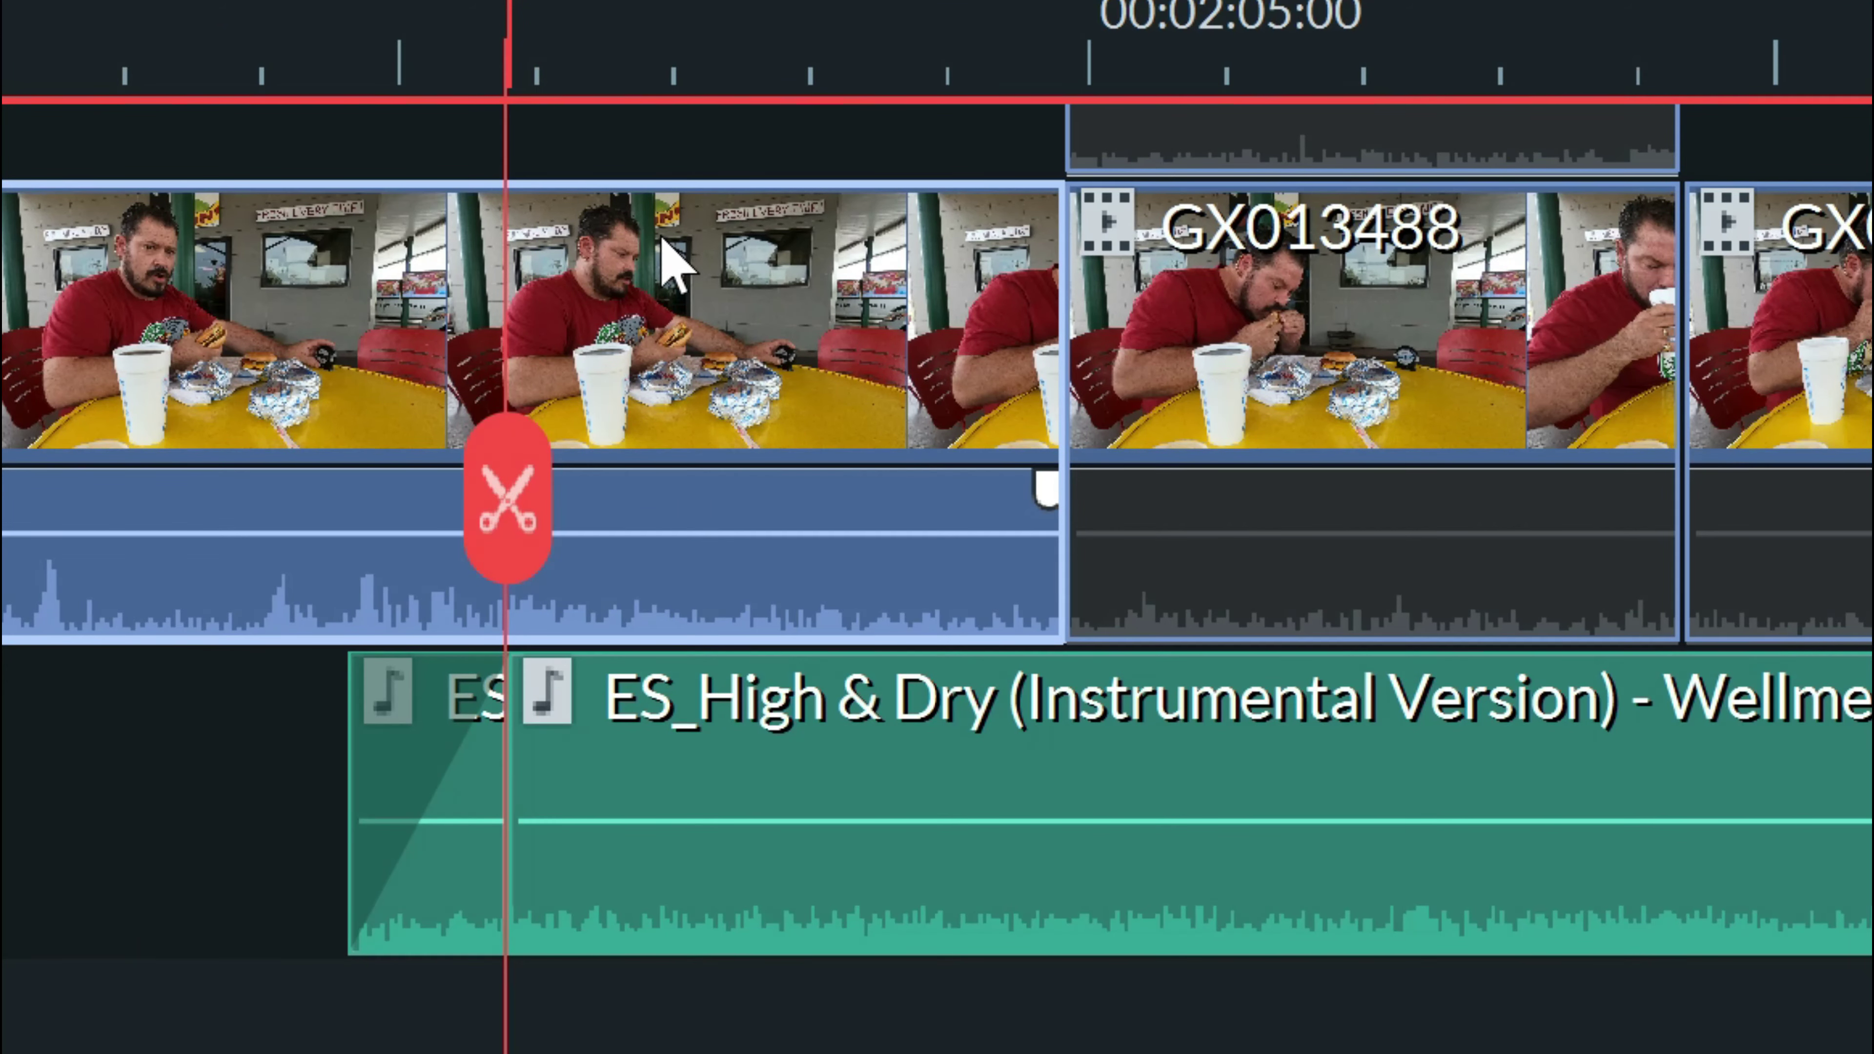
click(532, 517)
right_click(694, 314)
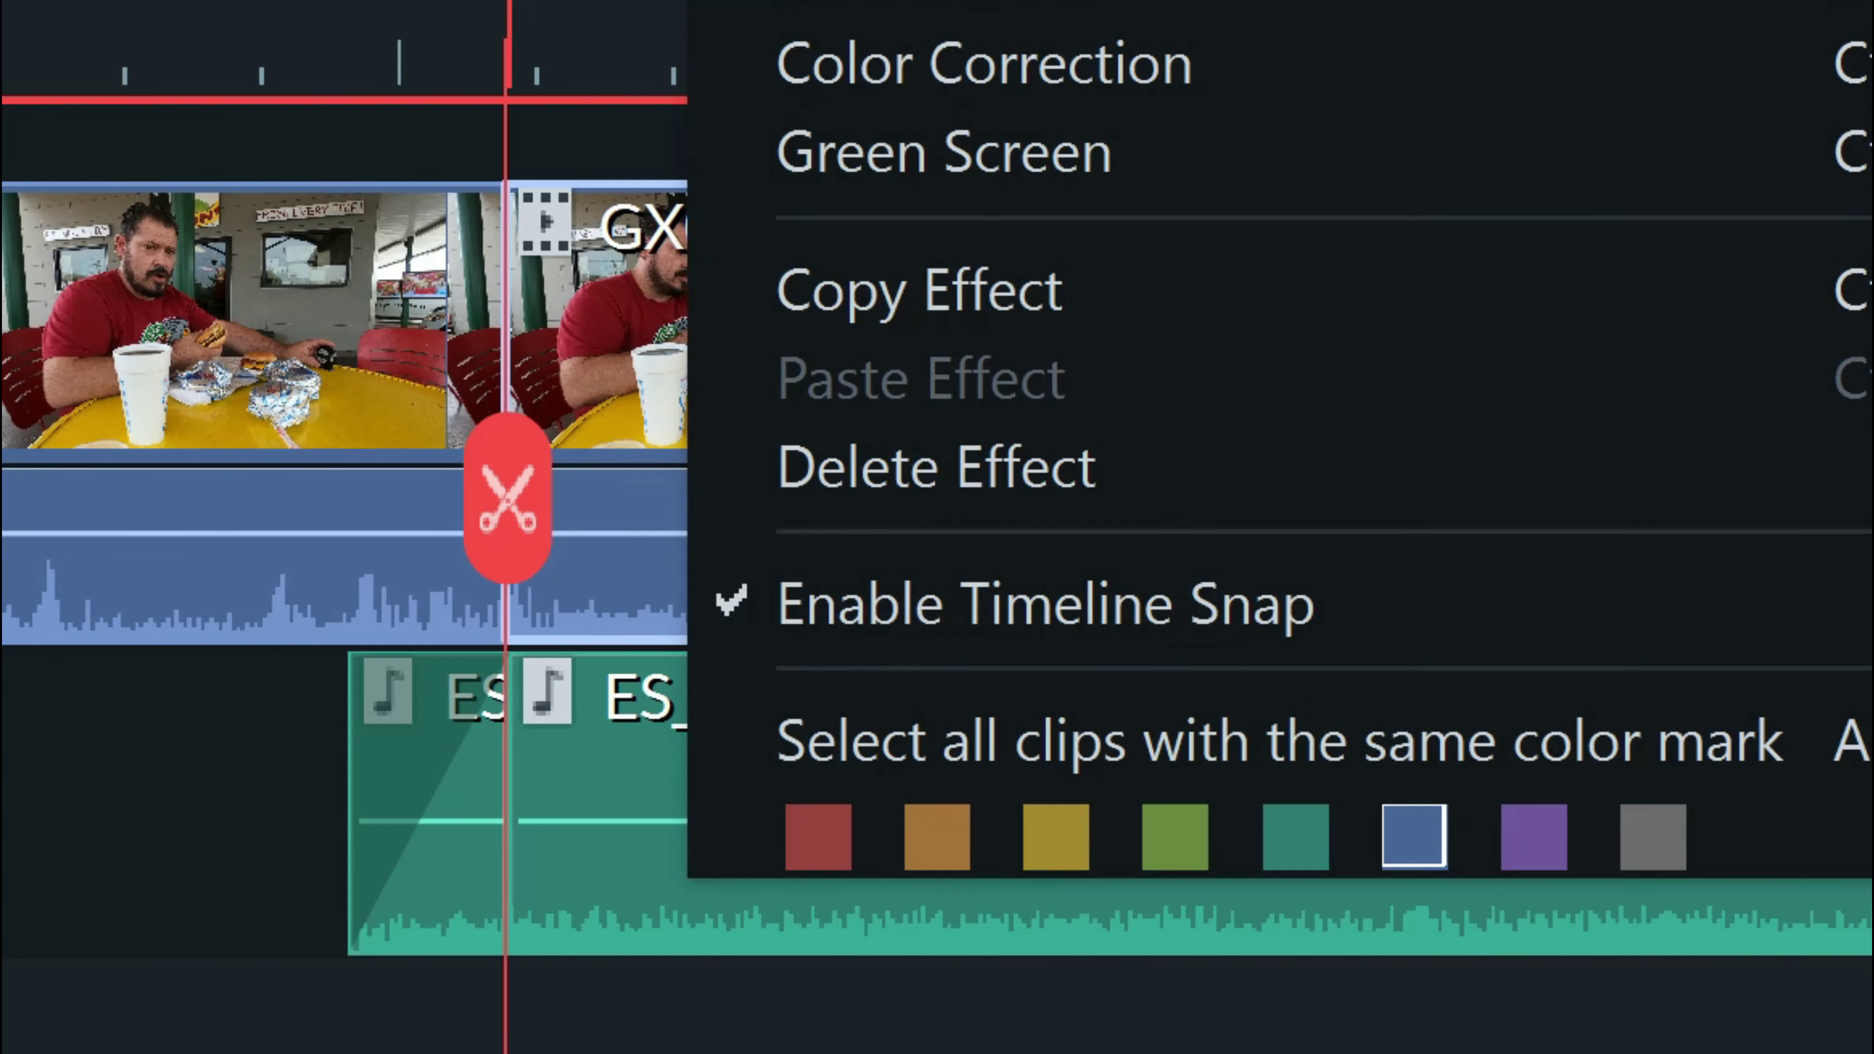
click(452, 431)
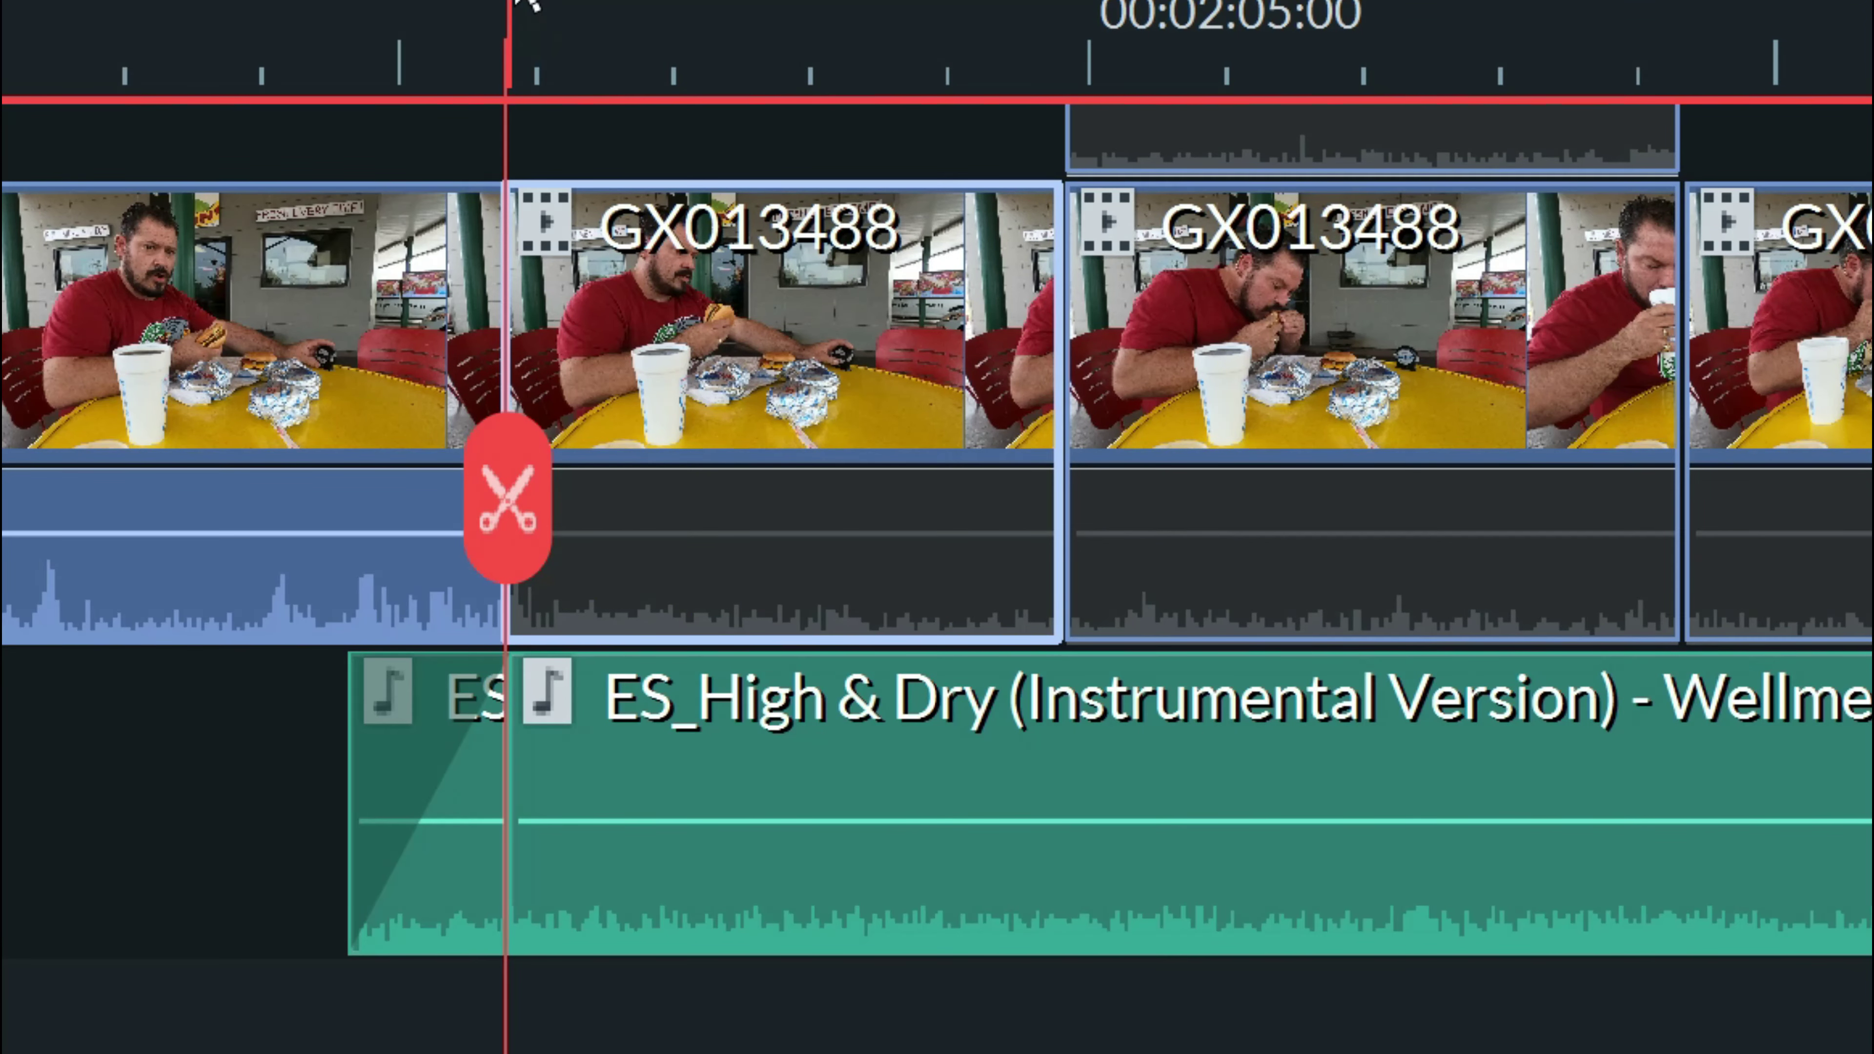
Add an audio fade-out to the unmuted GX013488 clip starting where the music begins, and play the section from about 00:01:47.
click(698, 7)
drag(481, 498, 425, 565)
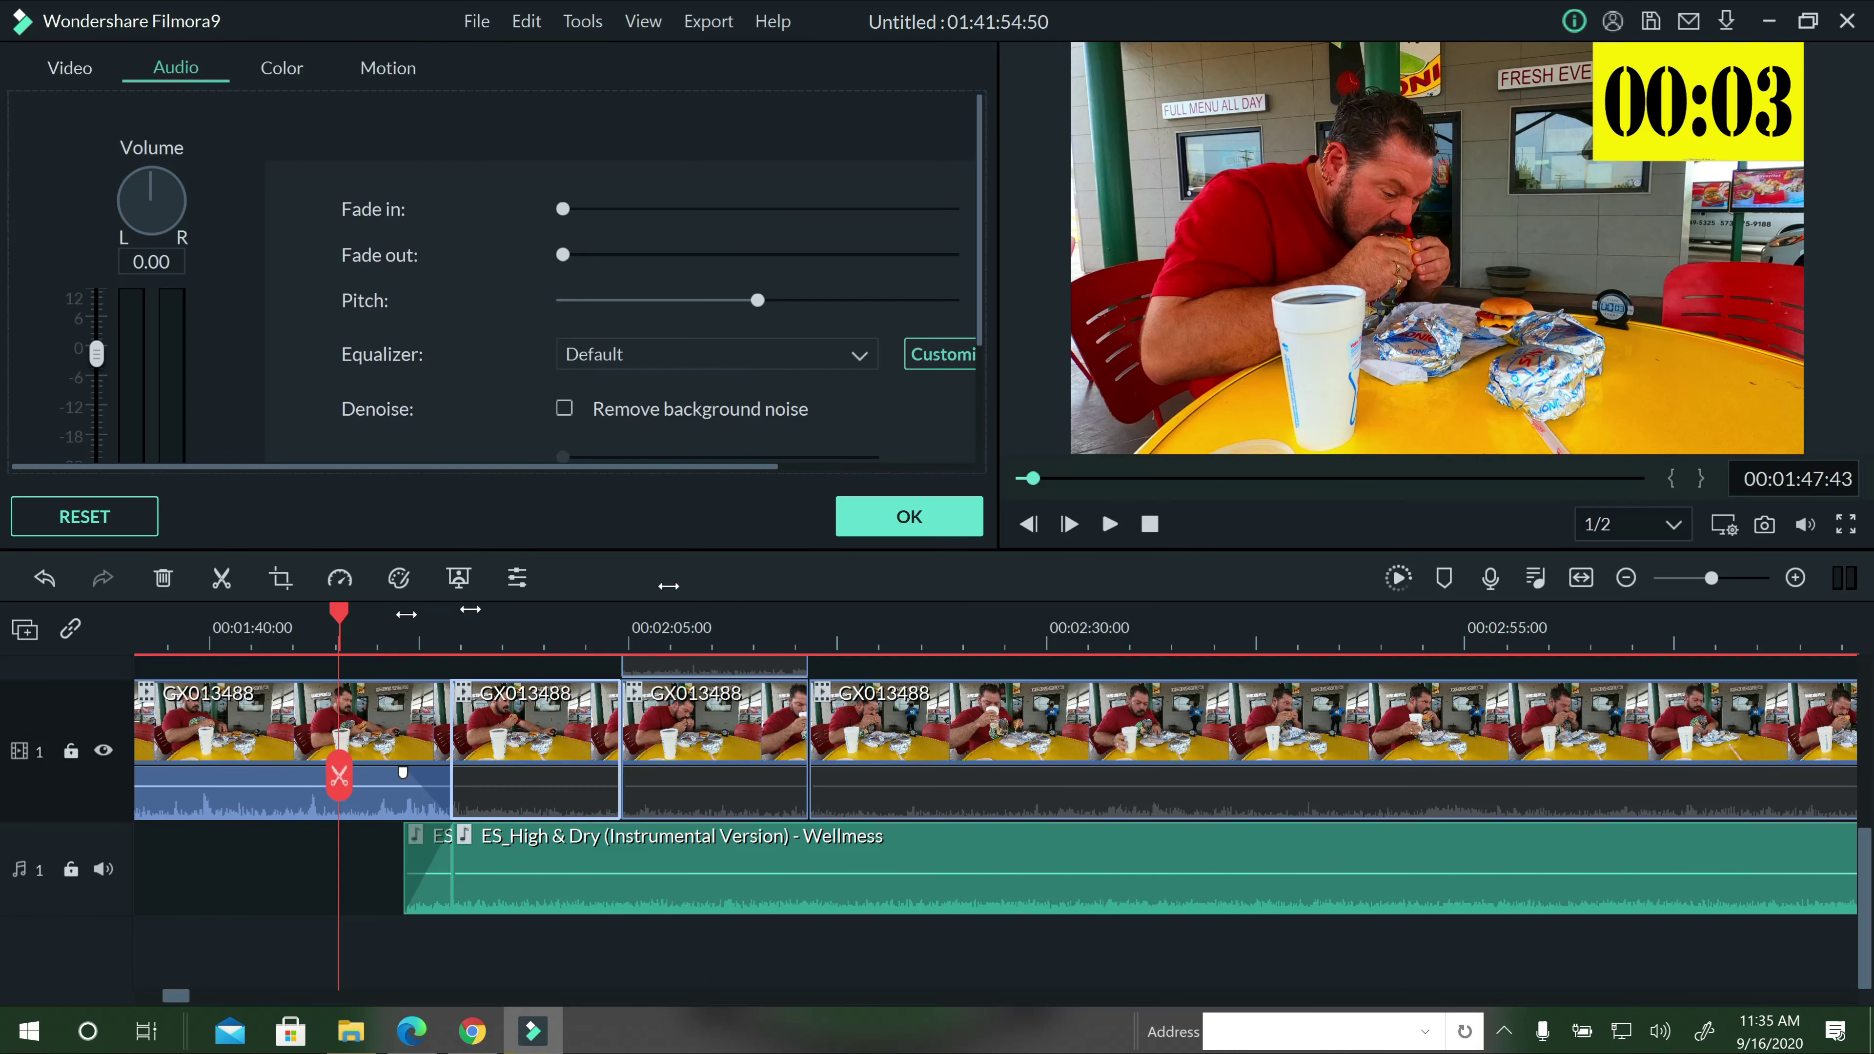
click(1110, 523)
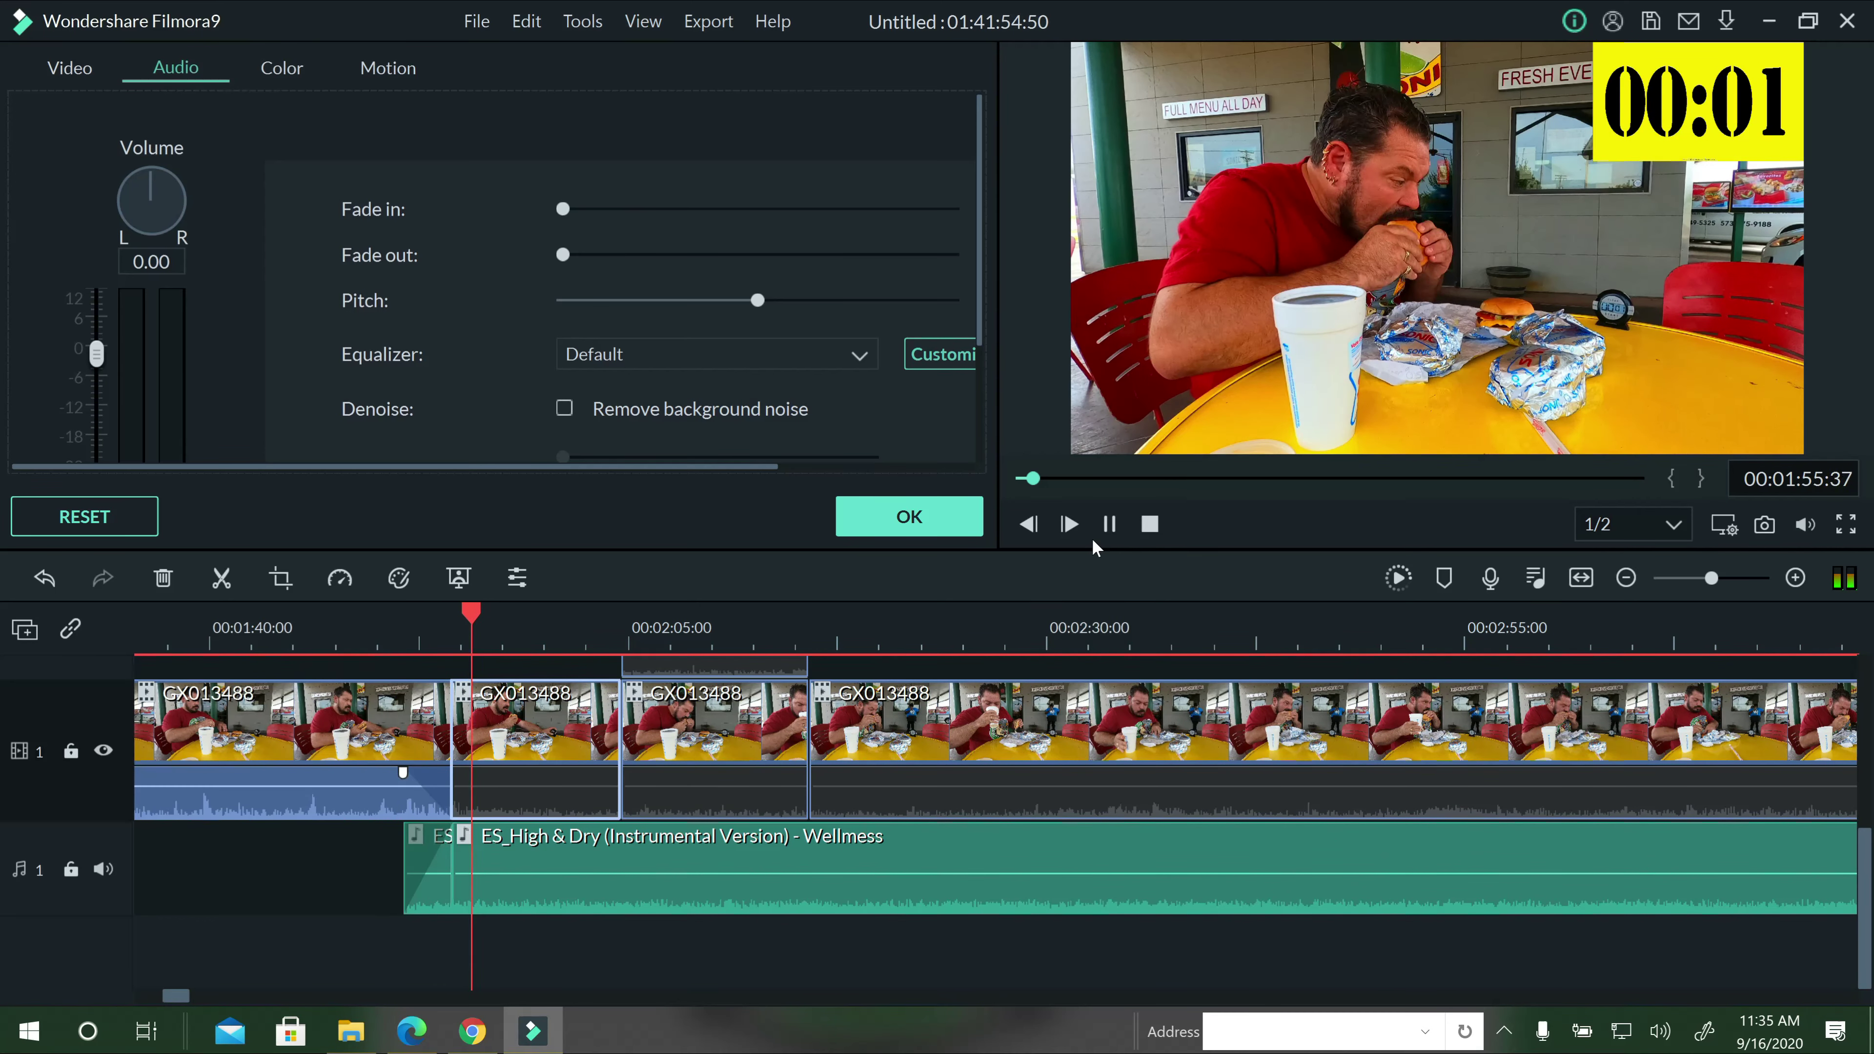
drag(1120, 622, 640, 617)
scroll(621, 637, up, 3)
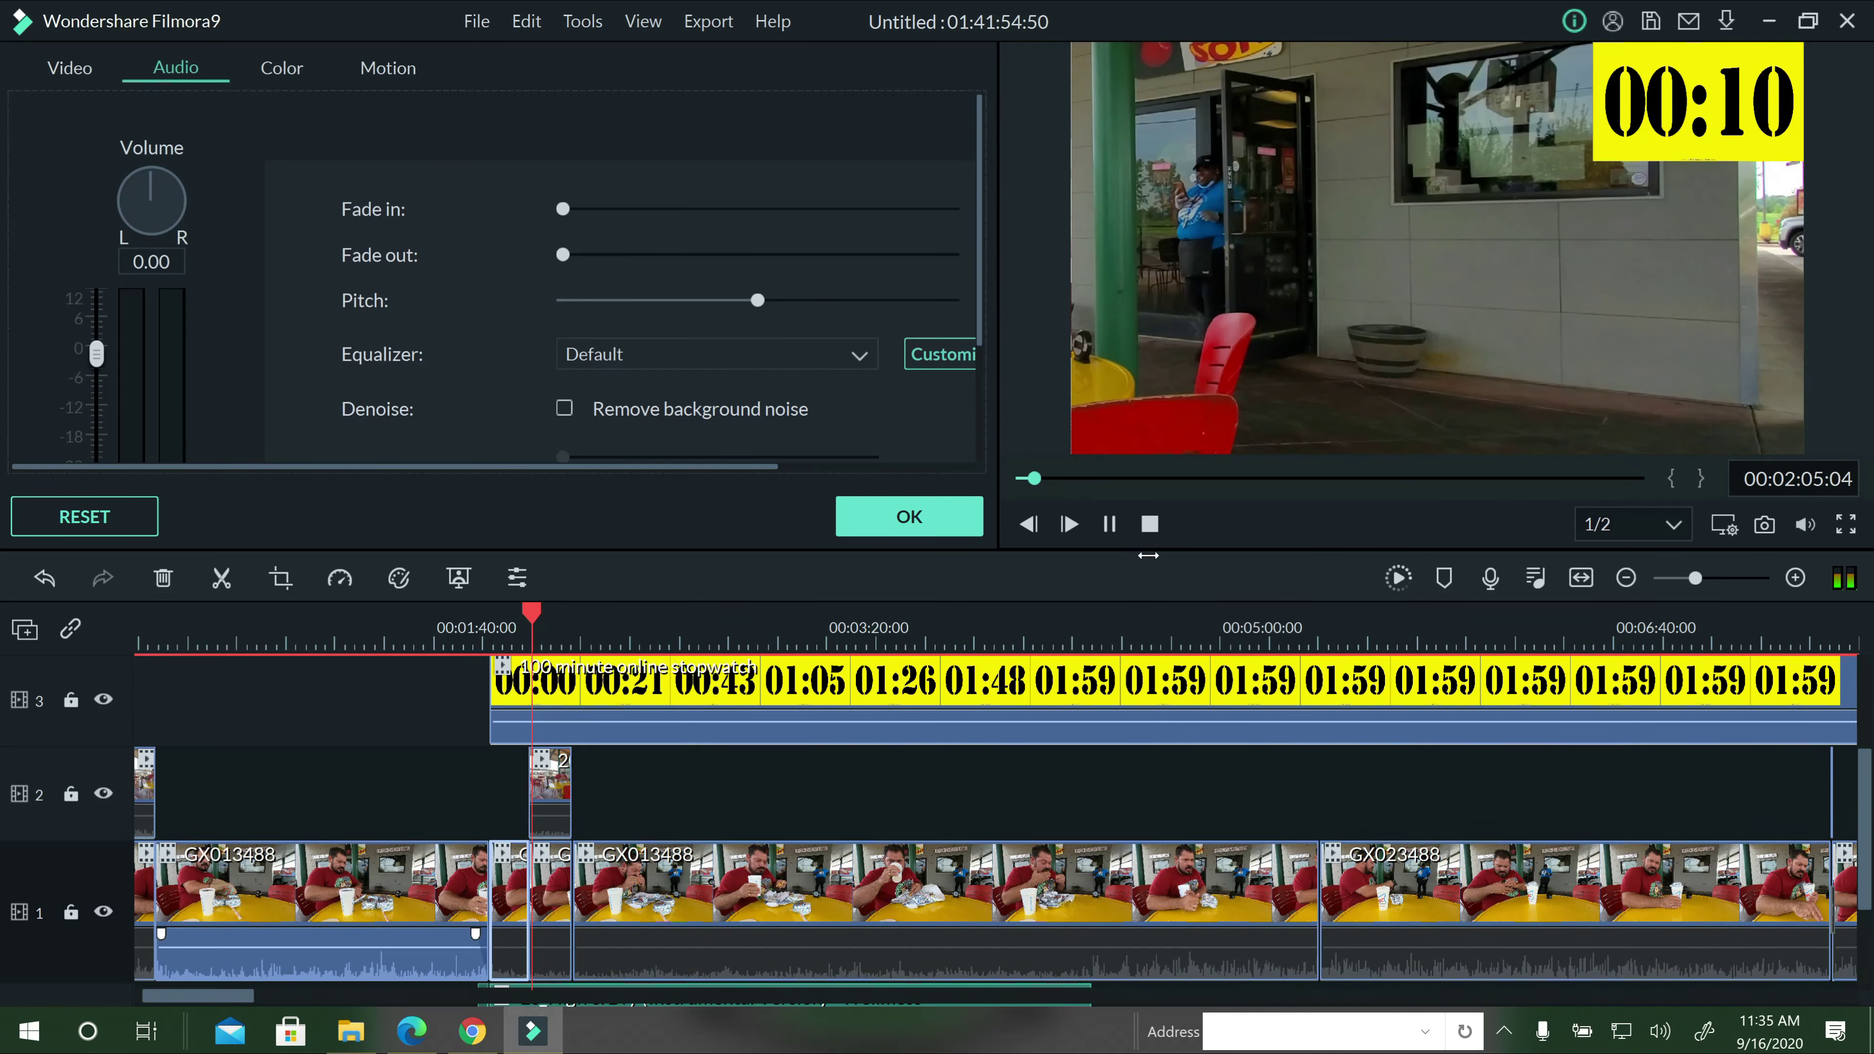
click(869, 531)
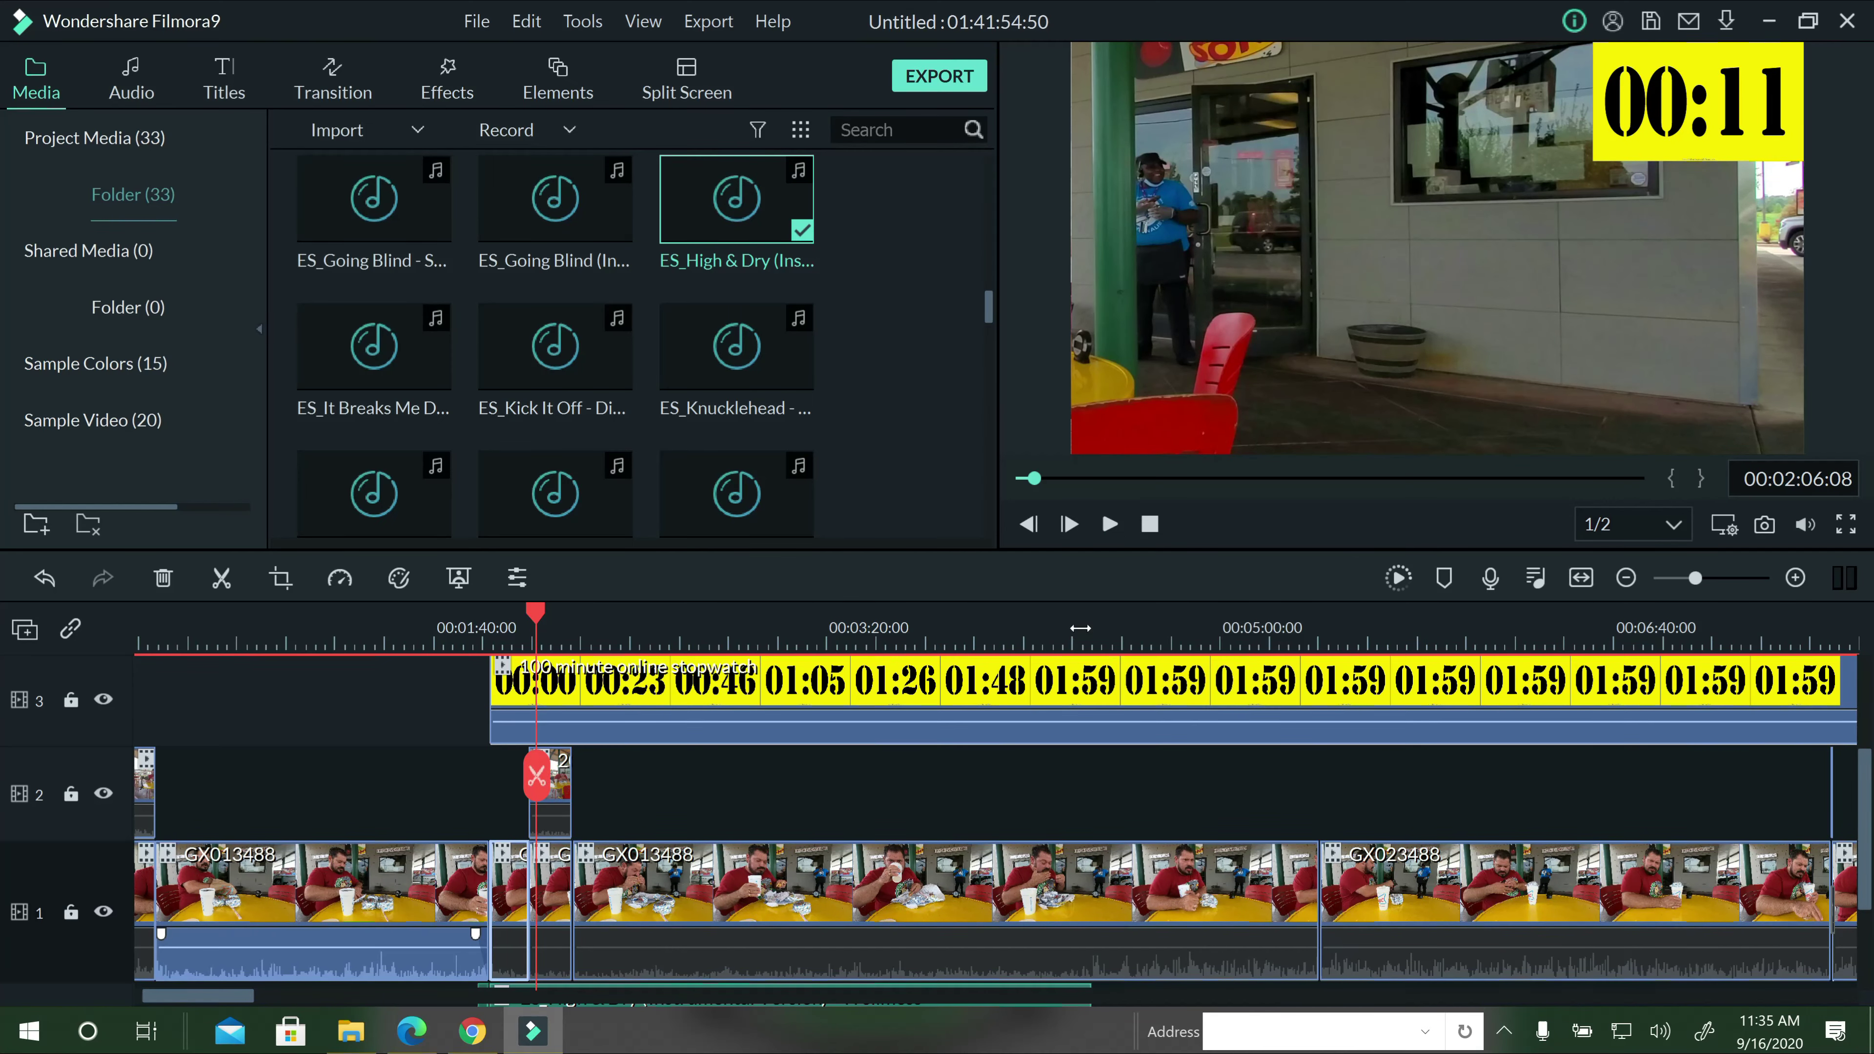
Delete the Orb 3 transition and the sound-effect clip above it at the cut between GX023488 and GX013489 near 00:07:35.
scroll(1080, 627, down, 5)
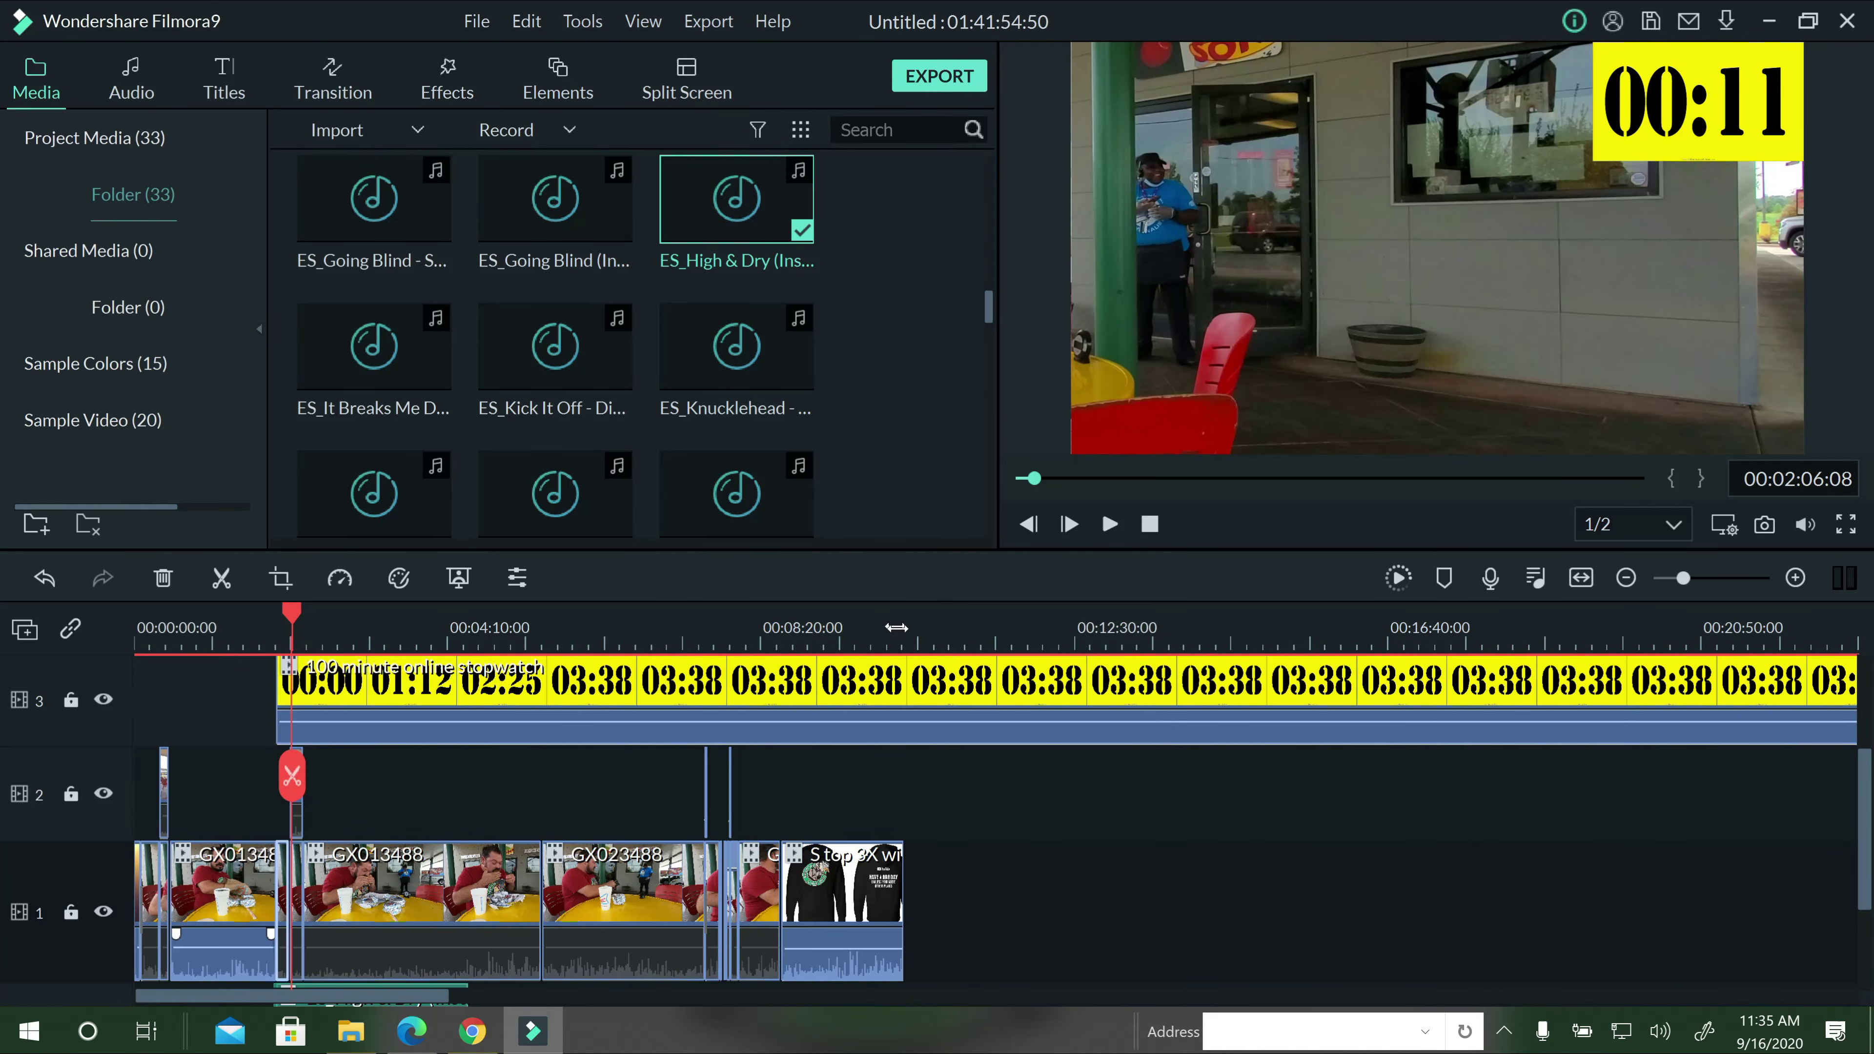
click(770, 613)
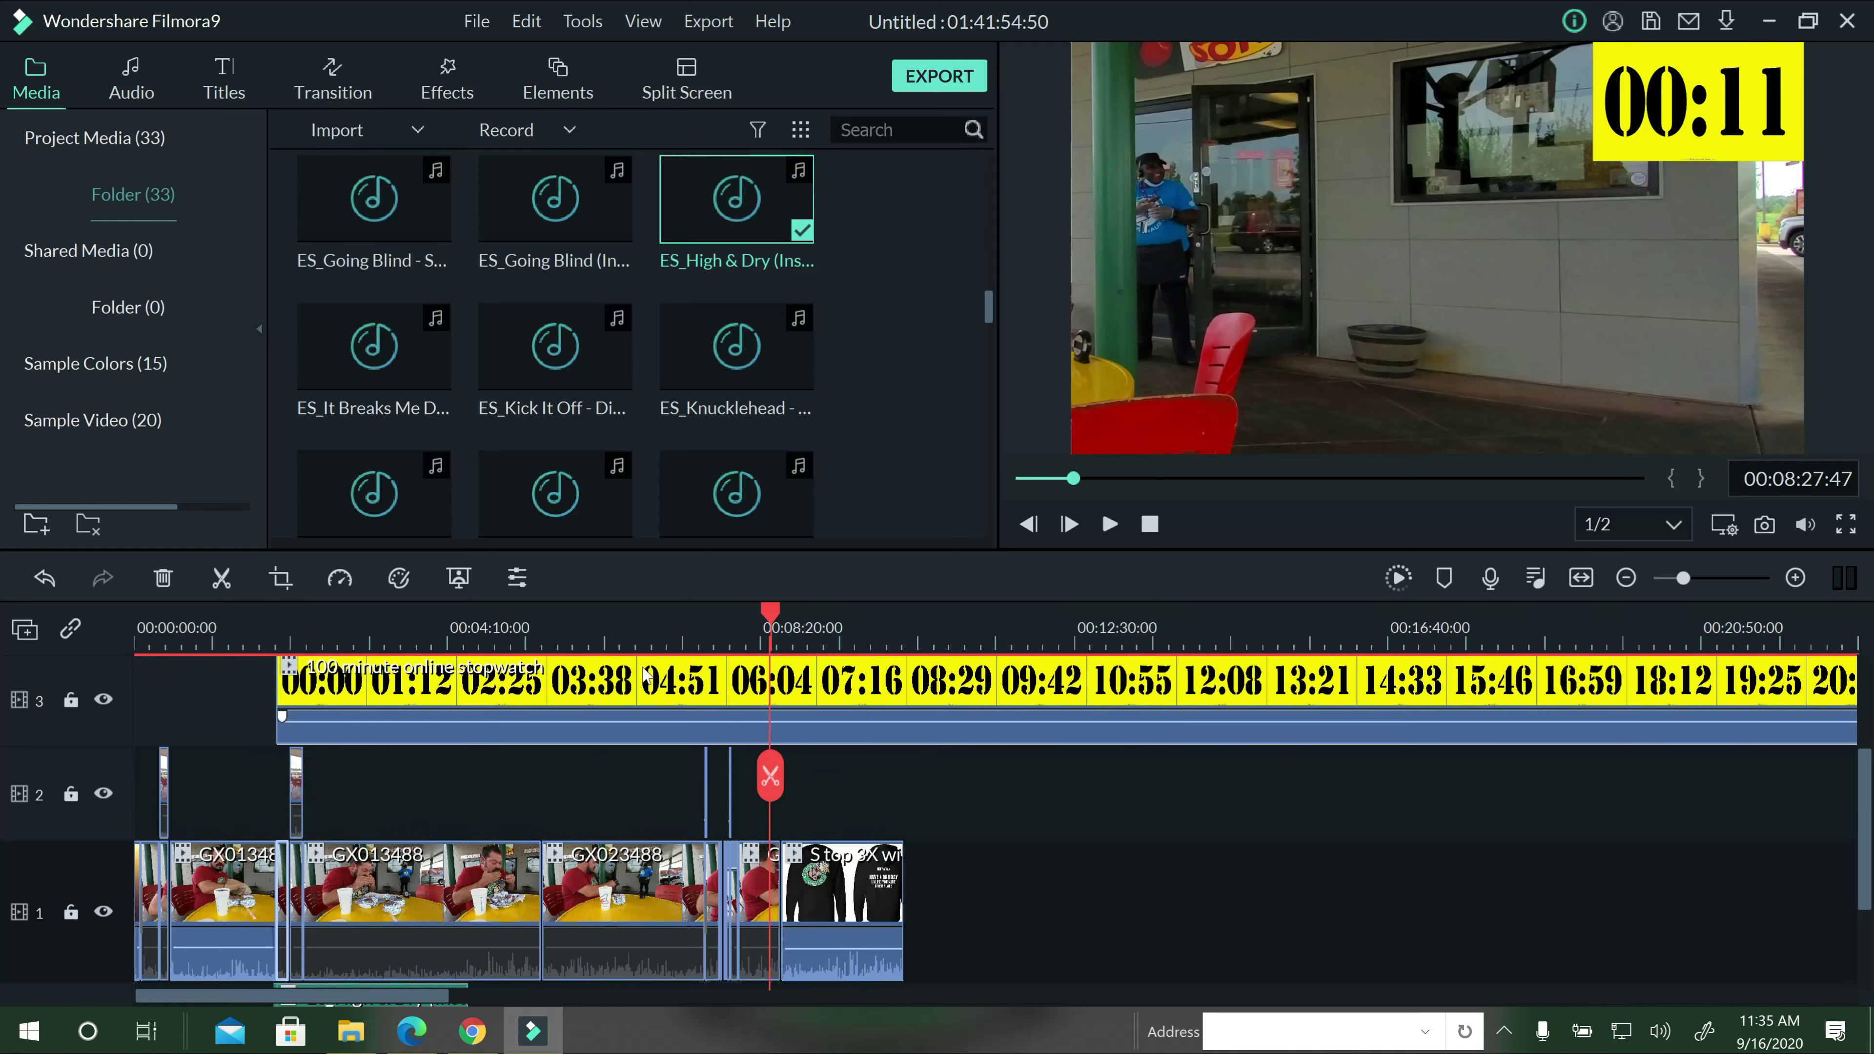
scroll(655, 707, down, 2)
click(730, 627)
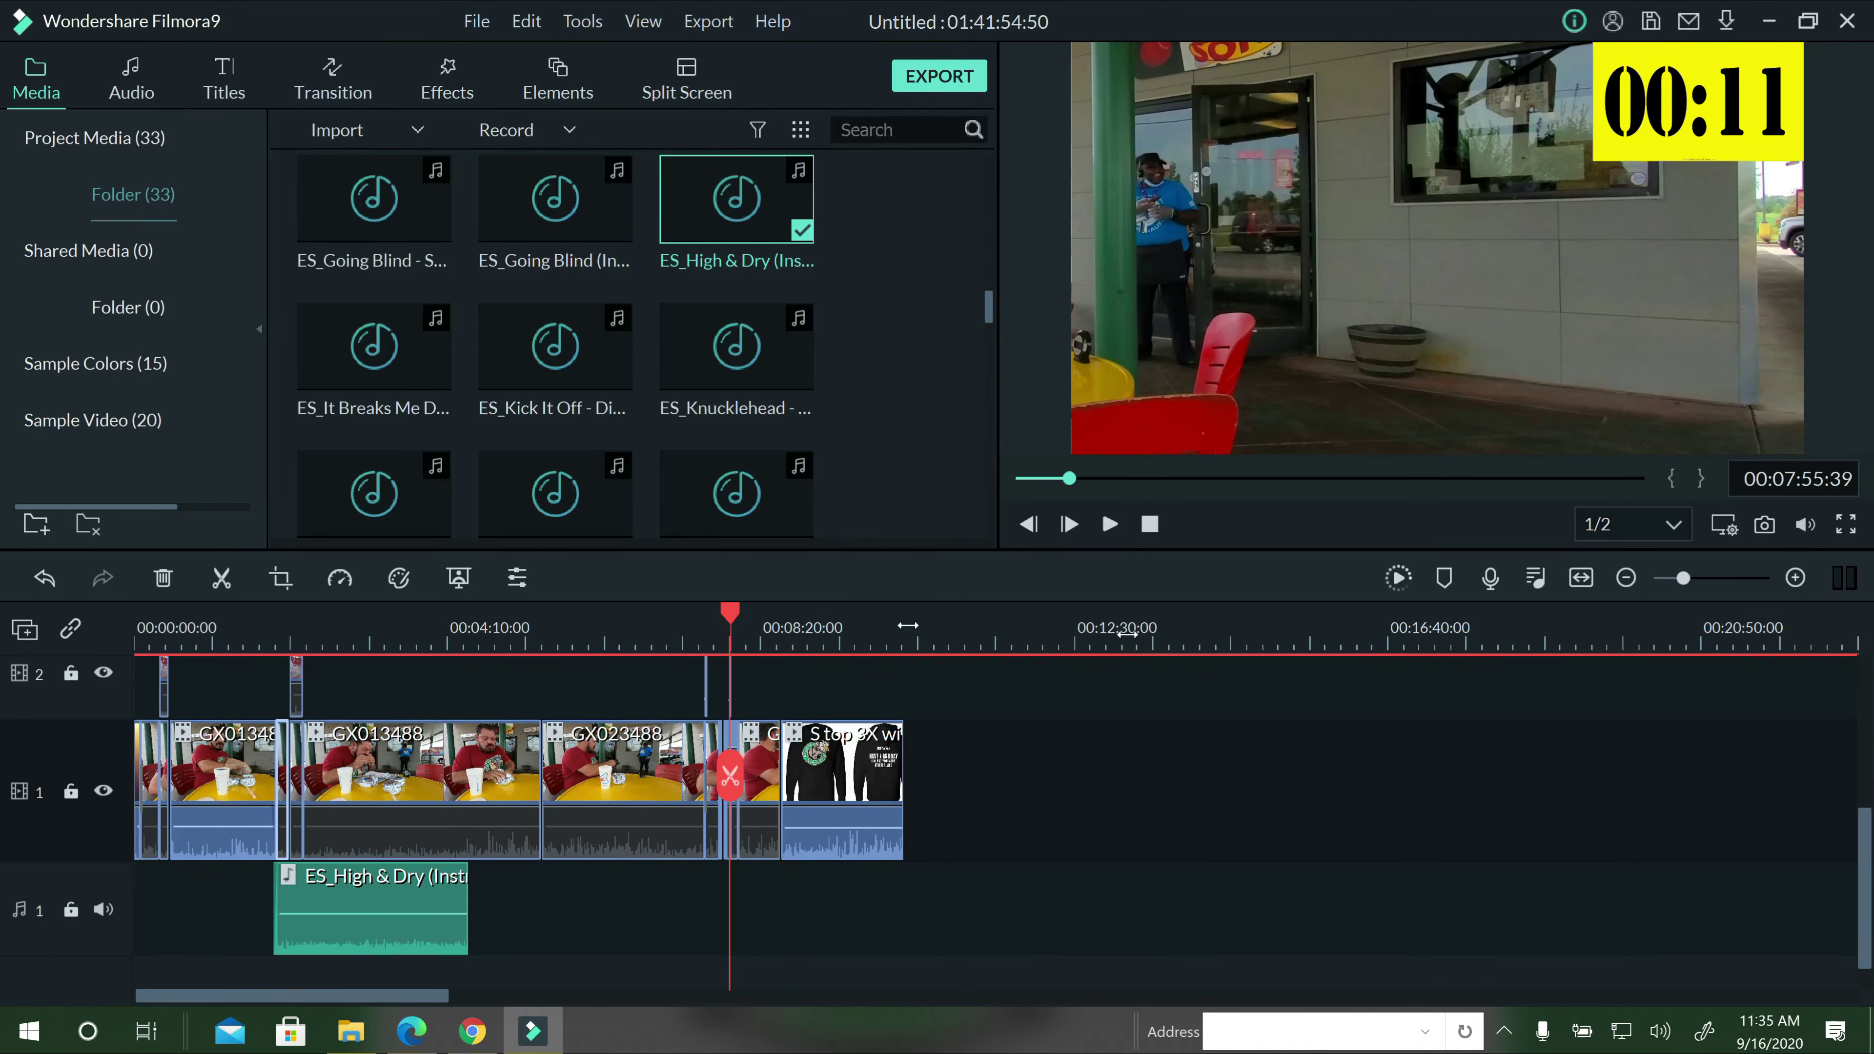
scroll(931, 779, up, 2)
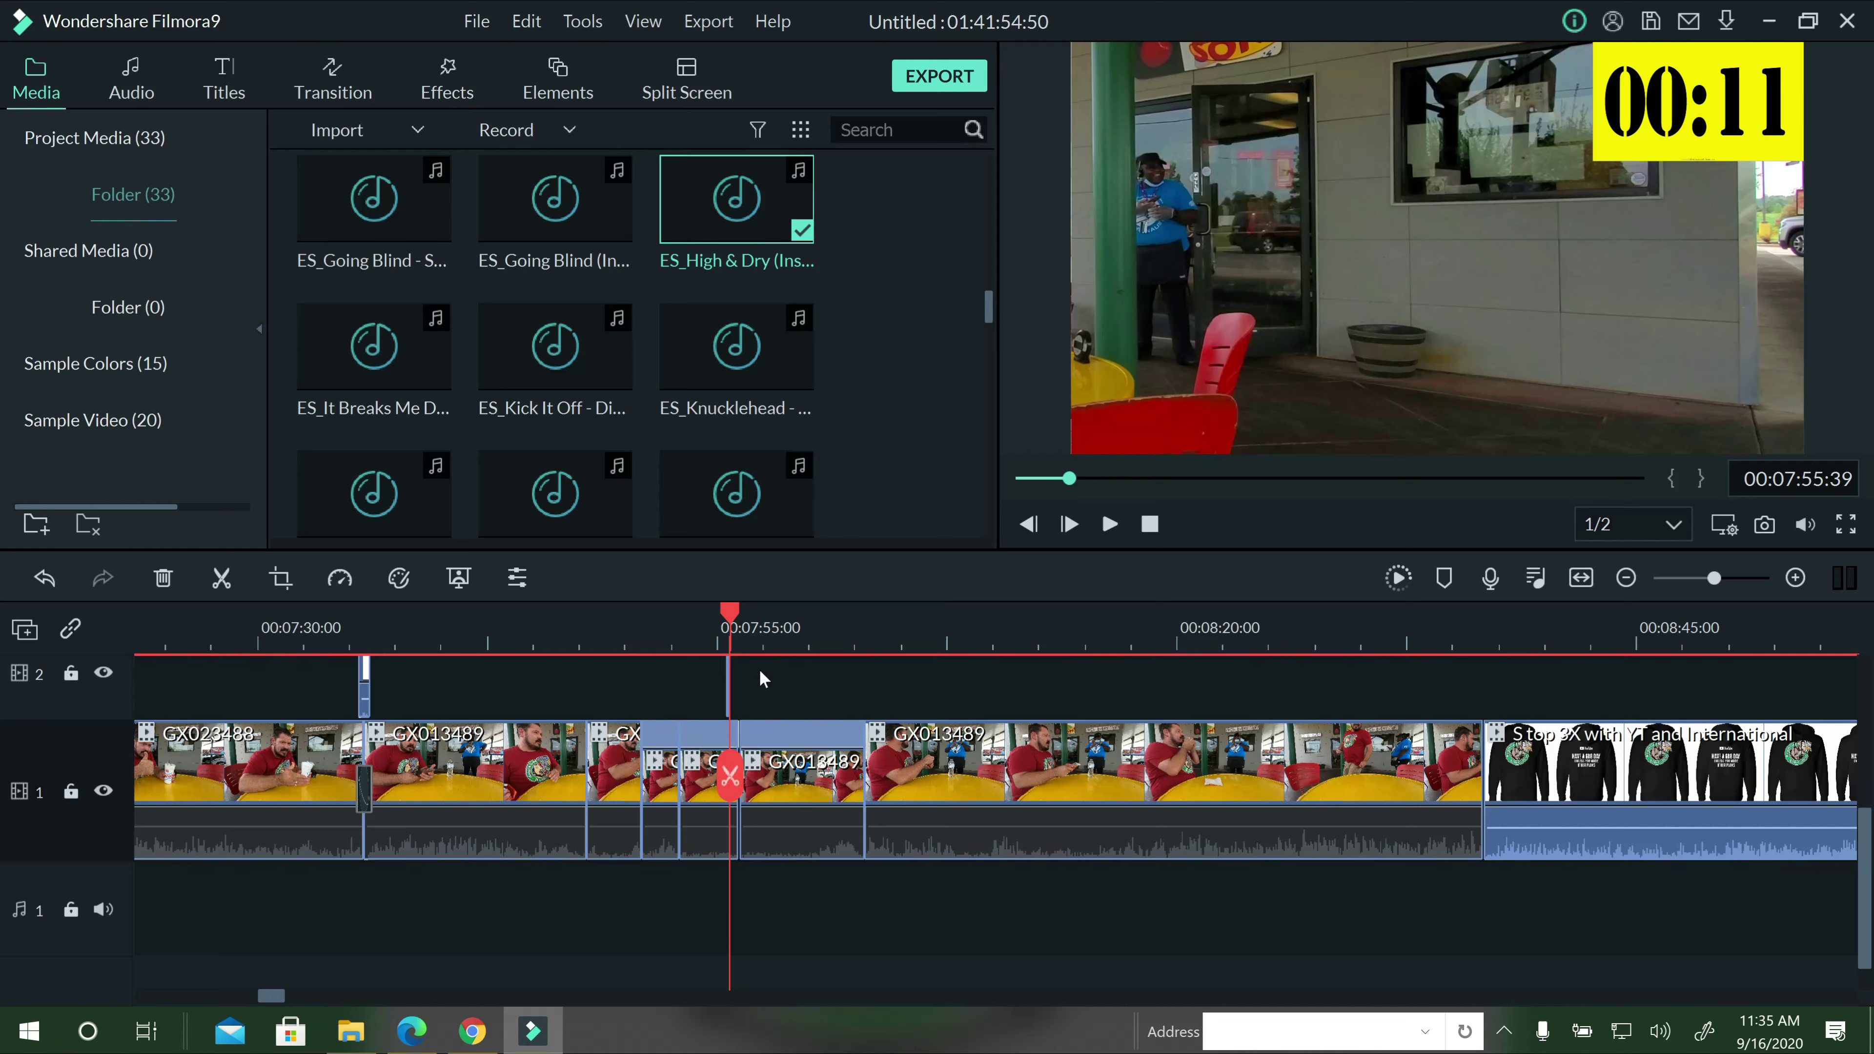
click(358, 627)
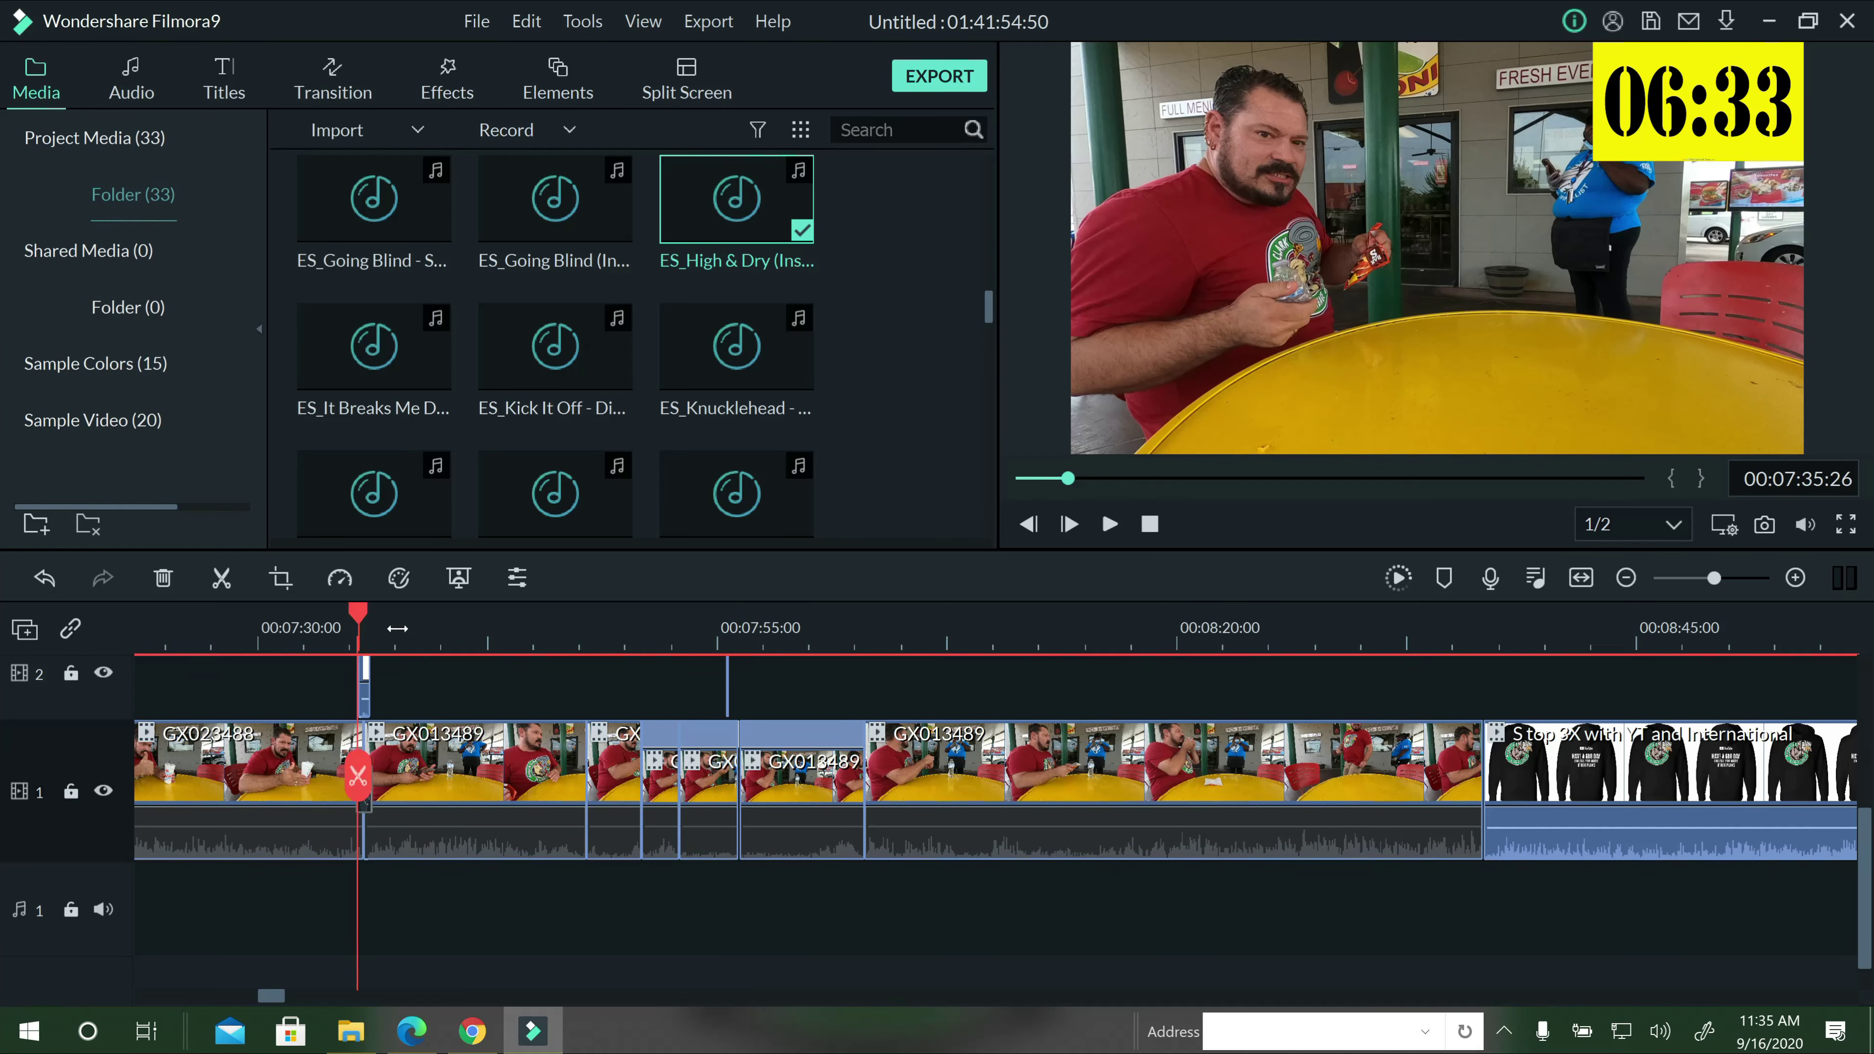
scroll(575, 647, up, 1)
scroll(575, 646, up, 1)
click(398, 788)
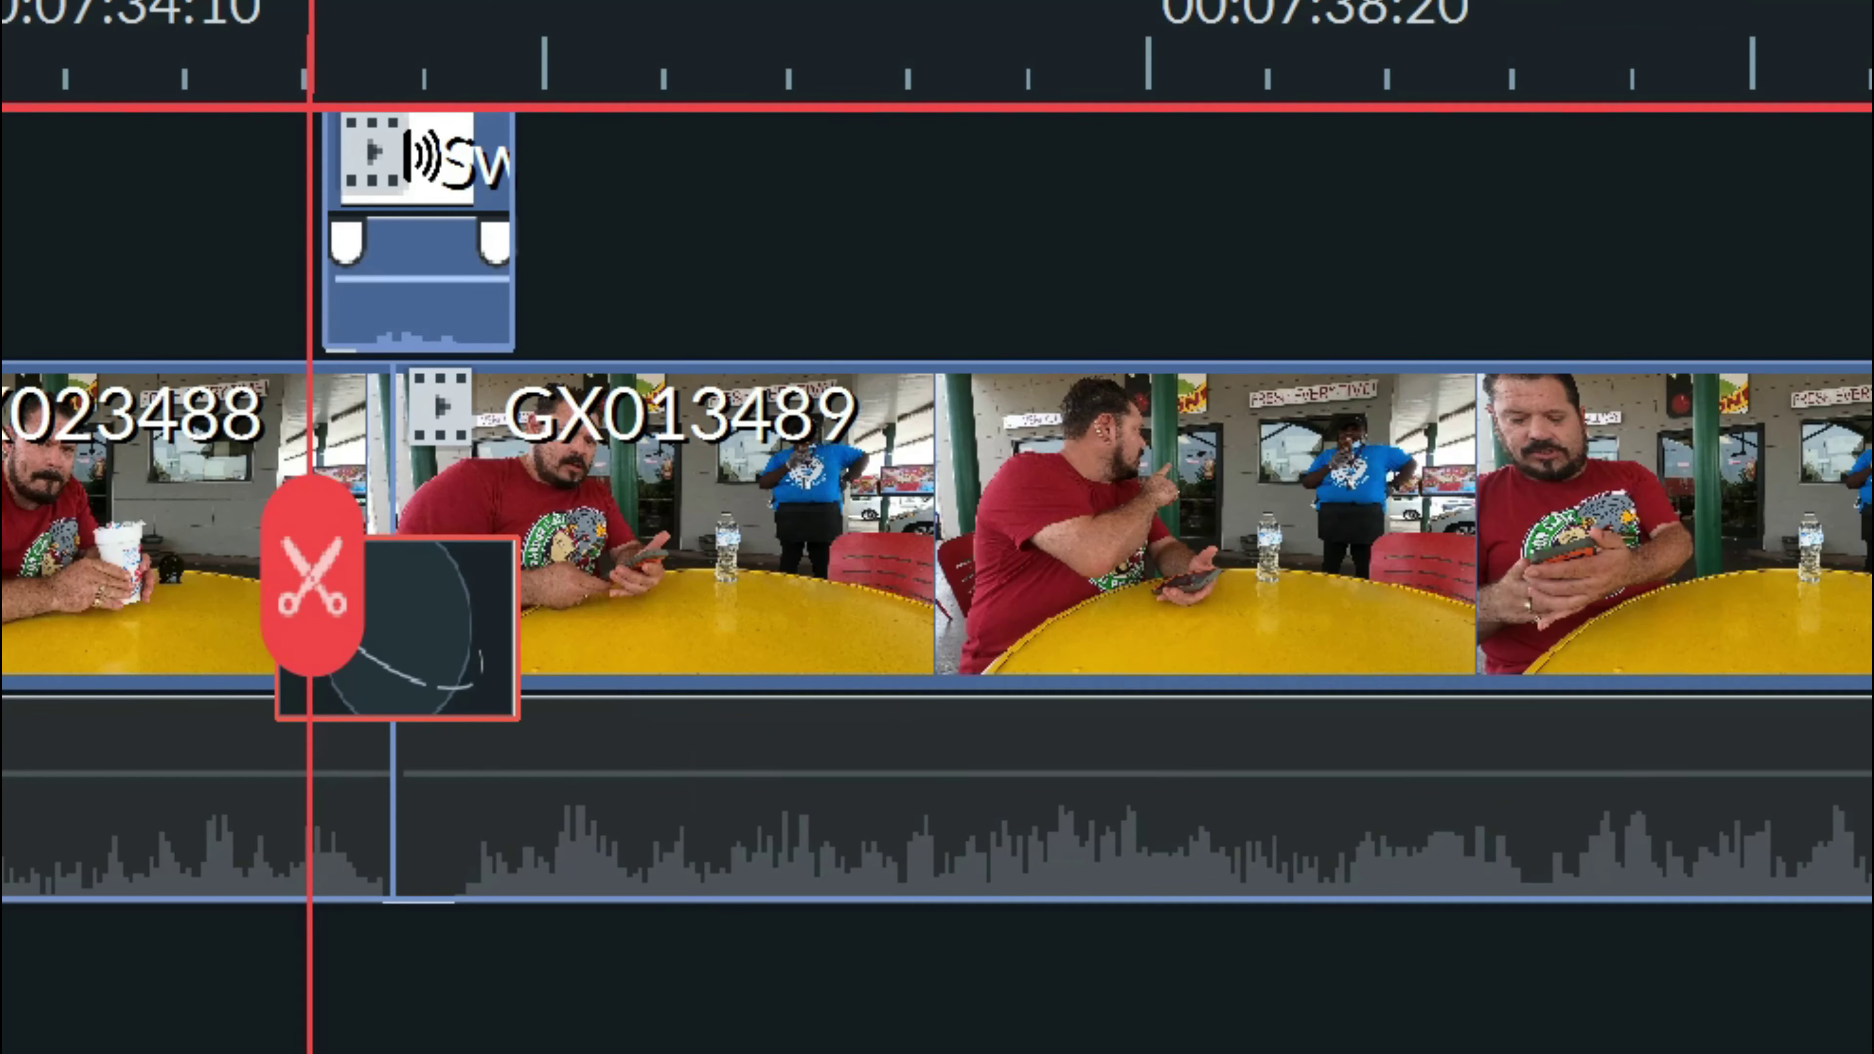
key(space)
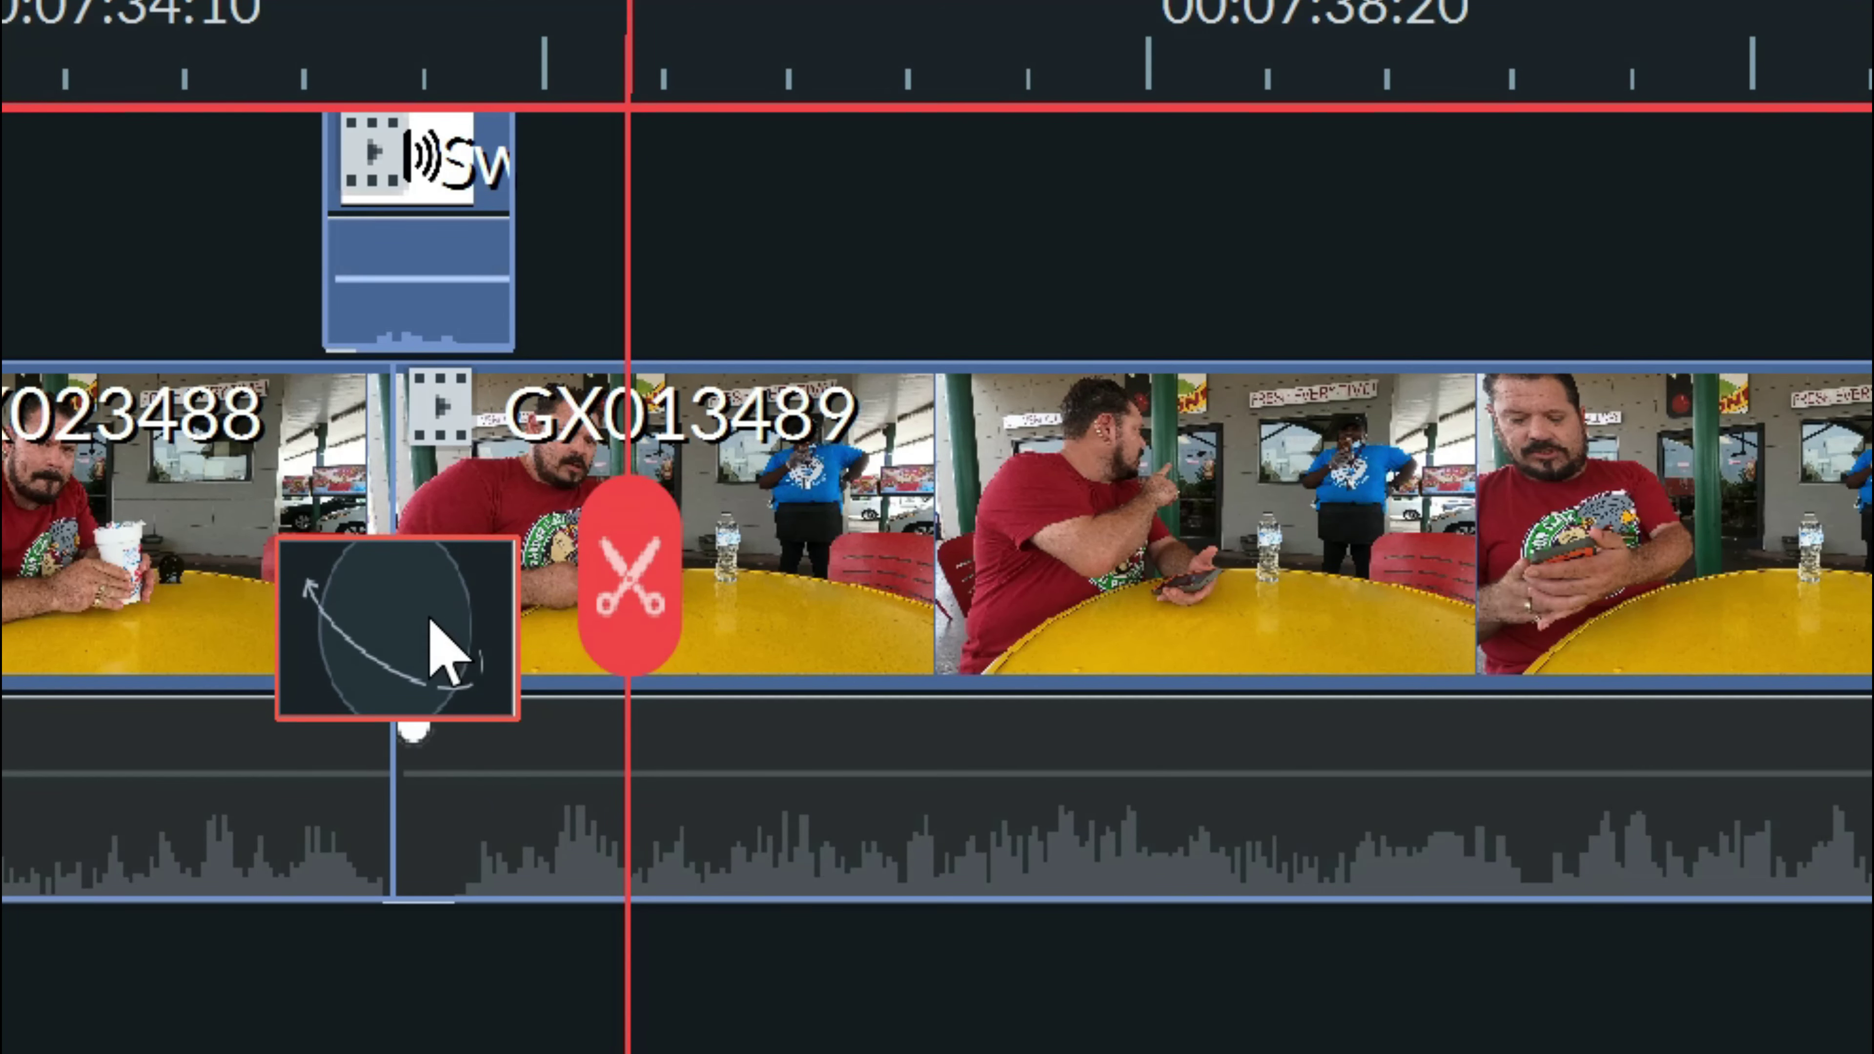
click(419, 186)
key(Delete)
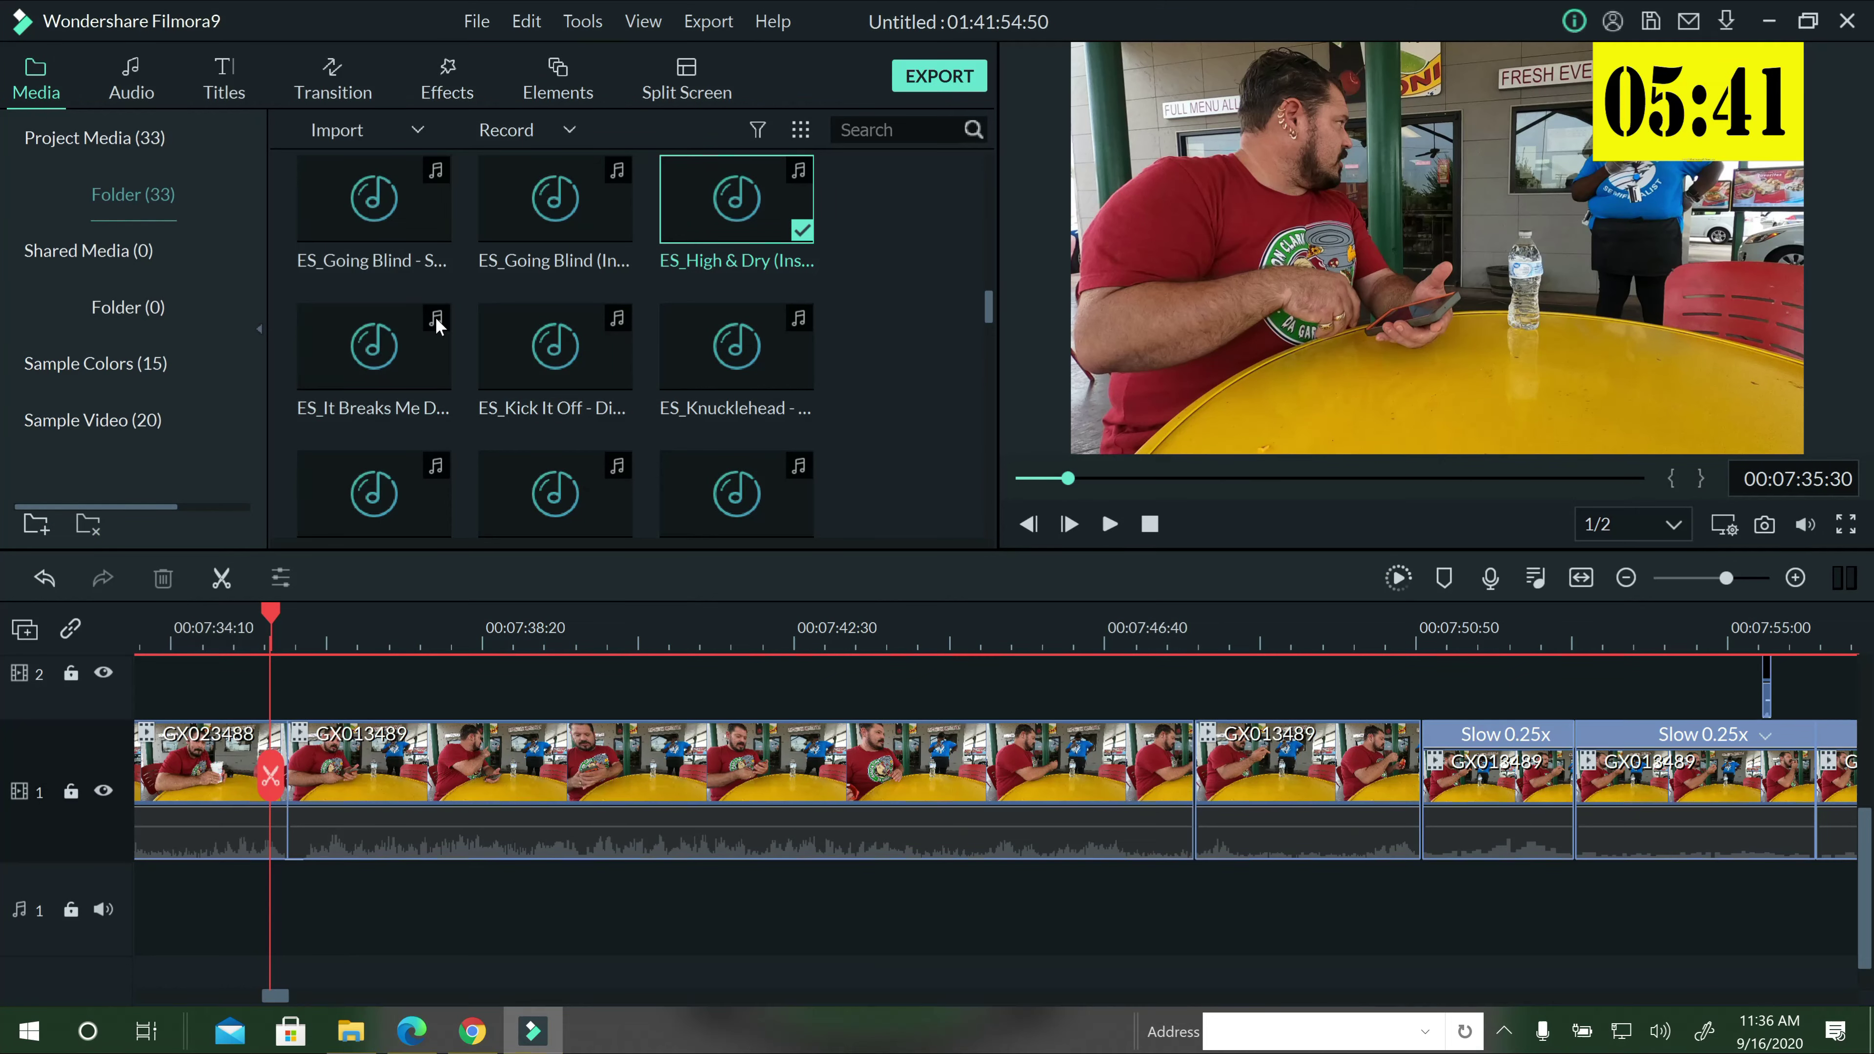
Add a Page Curl transition between GX023488 and GX013489 and place the Page Turn sound effect beneath it on audio track 1.
click(340, 77)
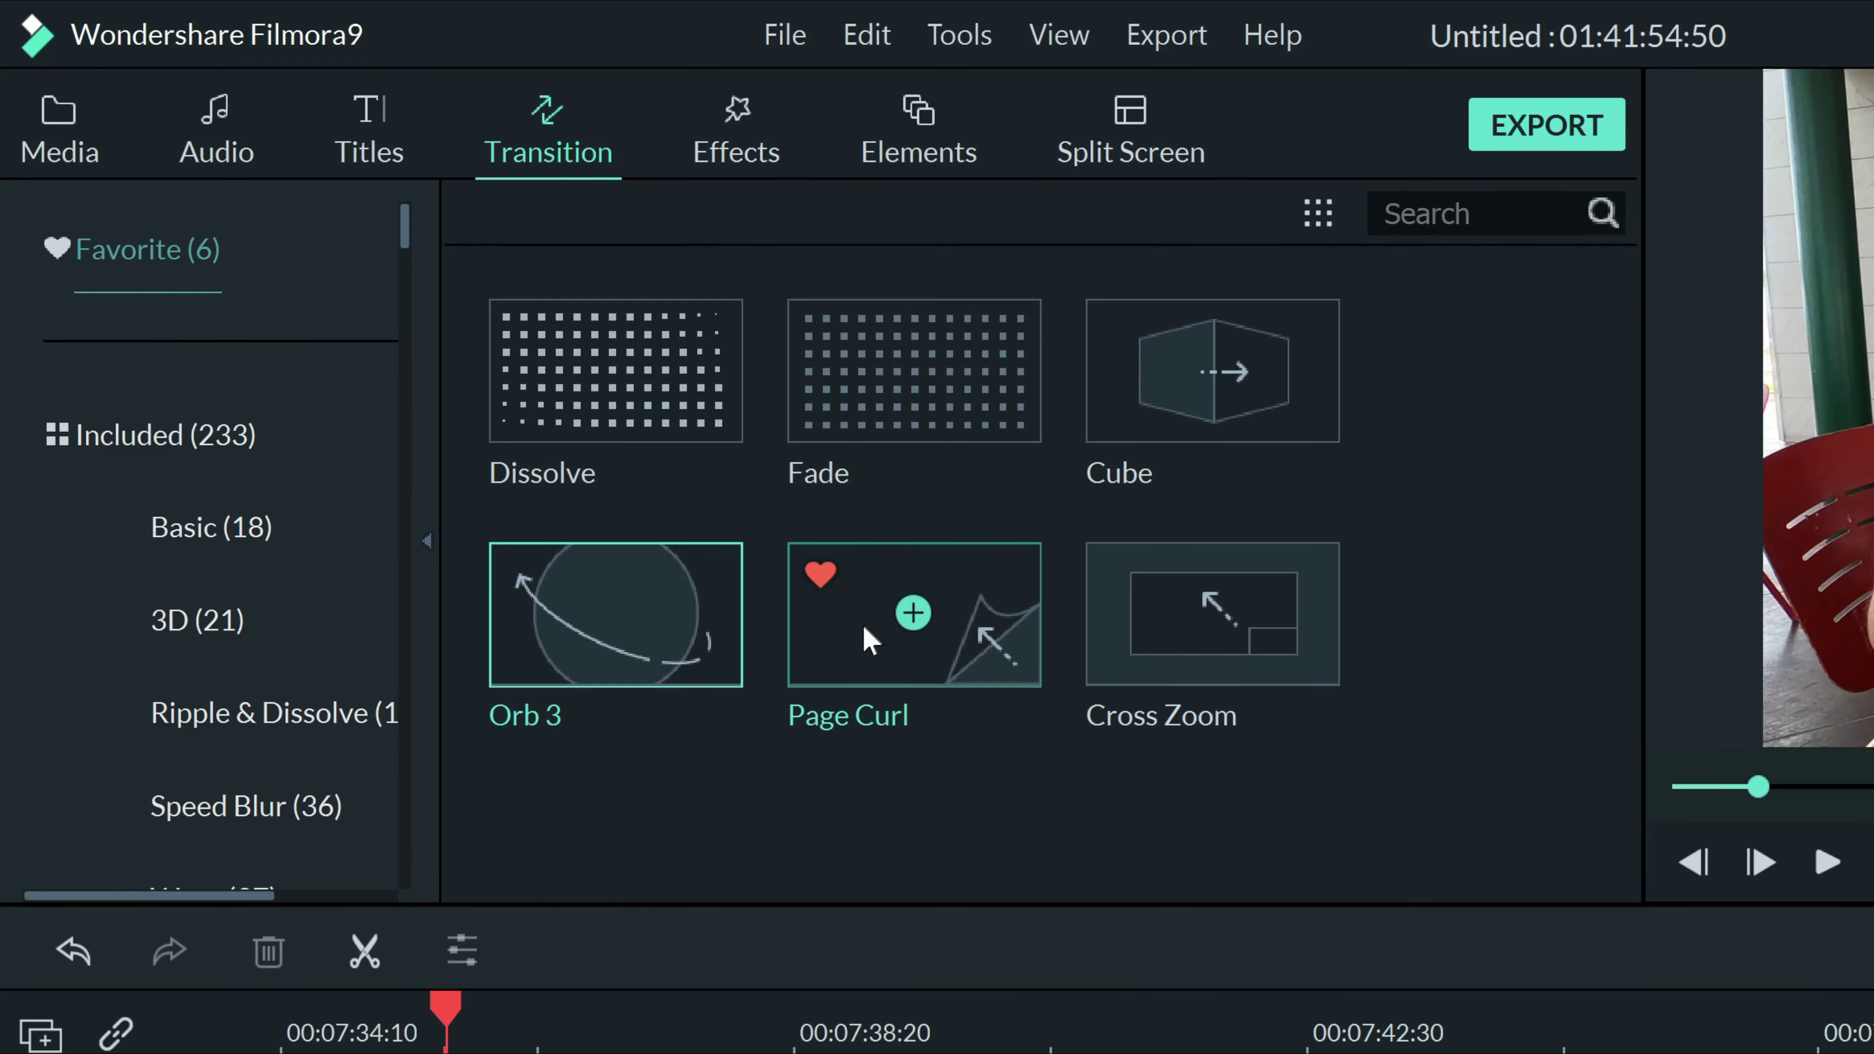
click(524, 383)
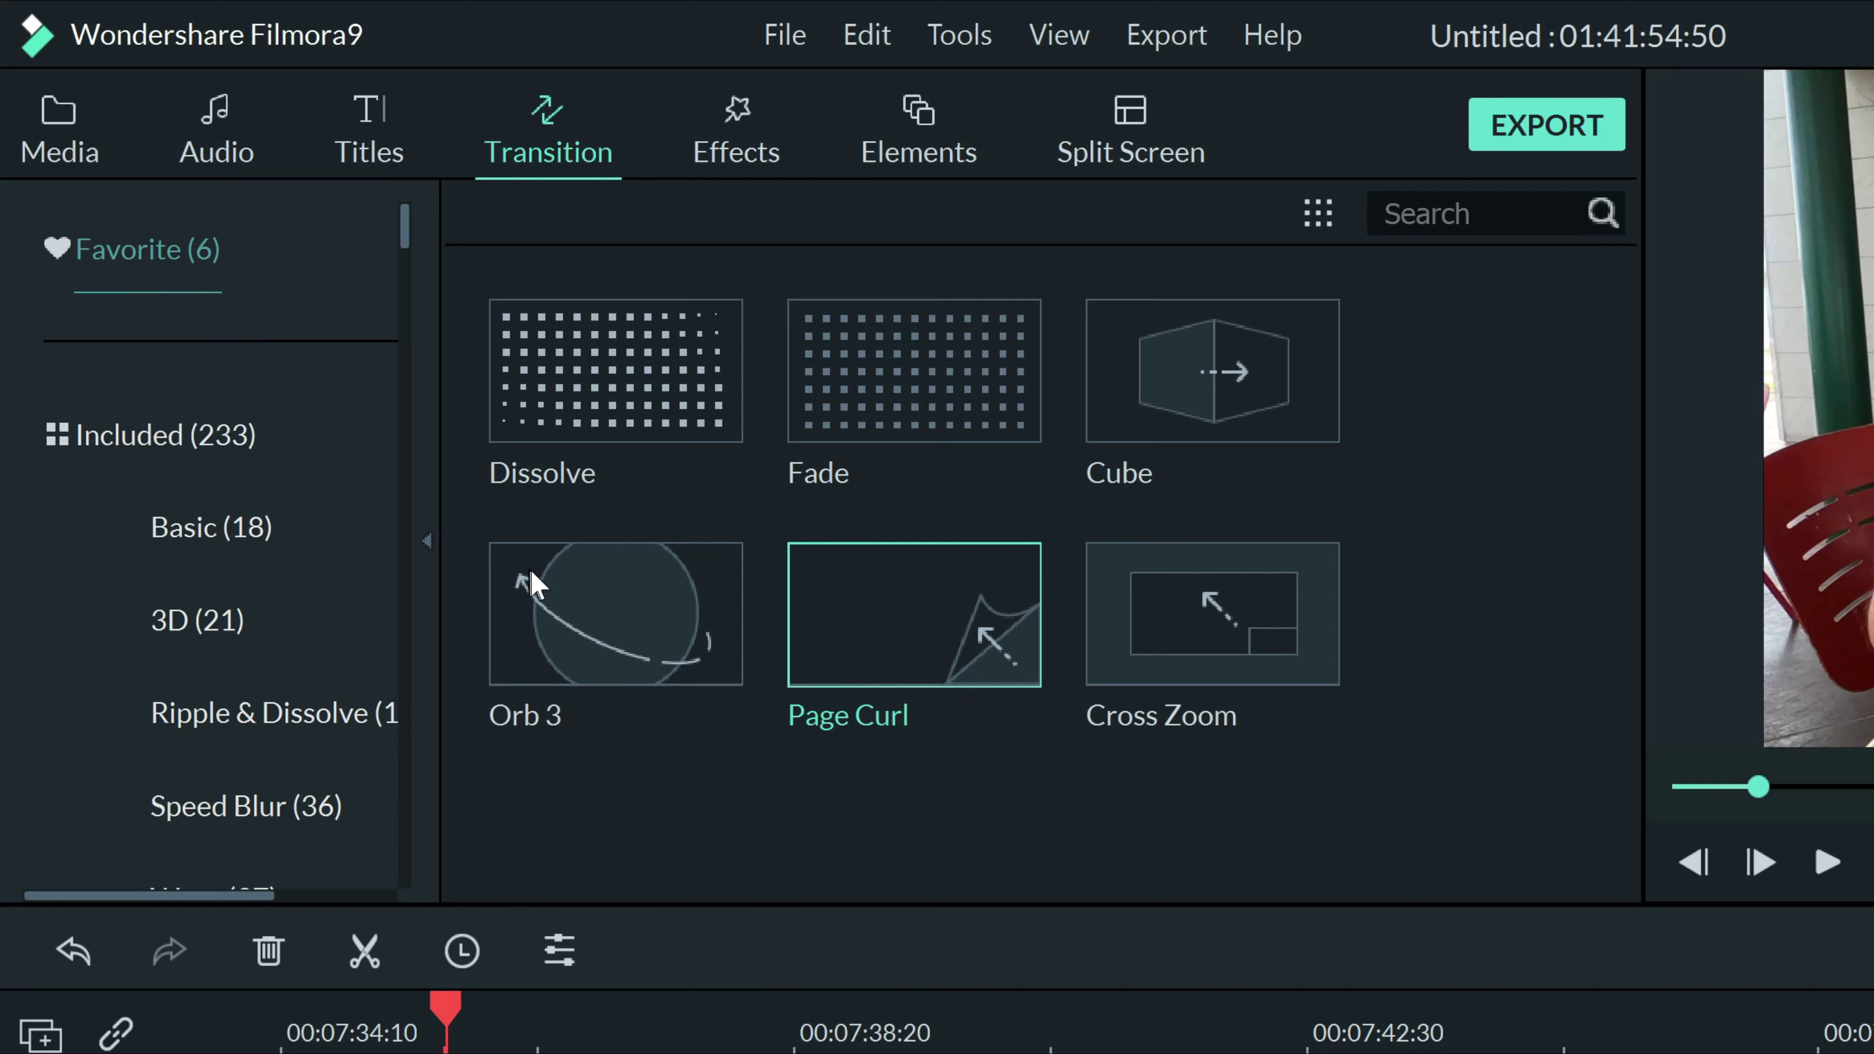
click(214, 129)
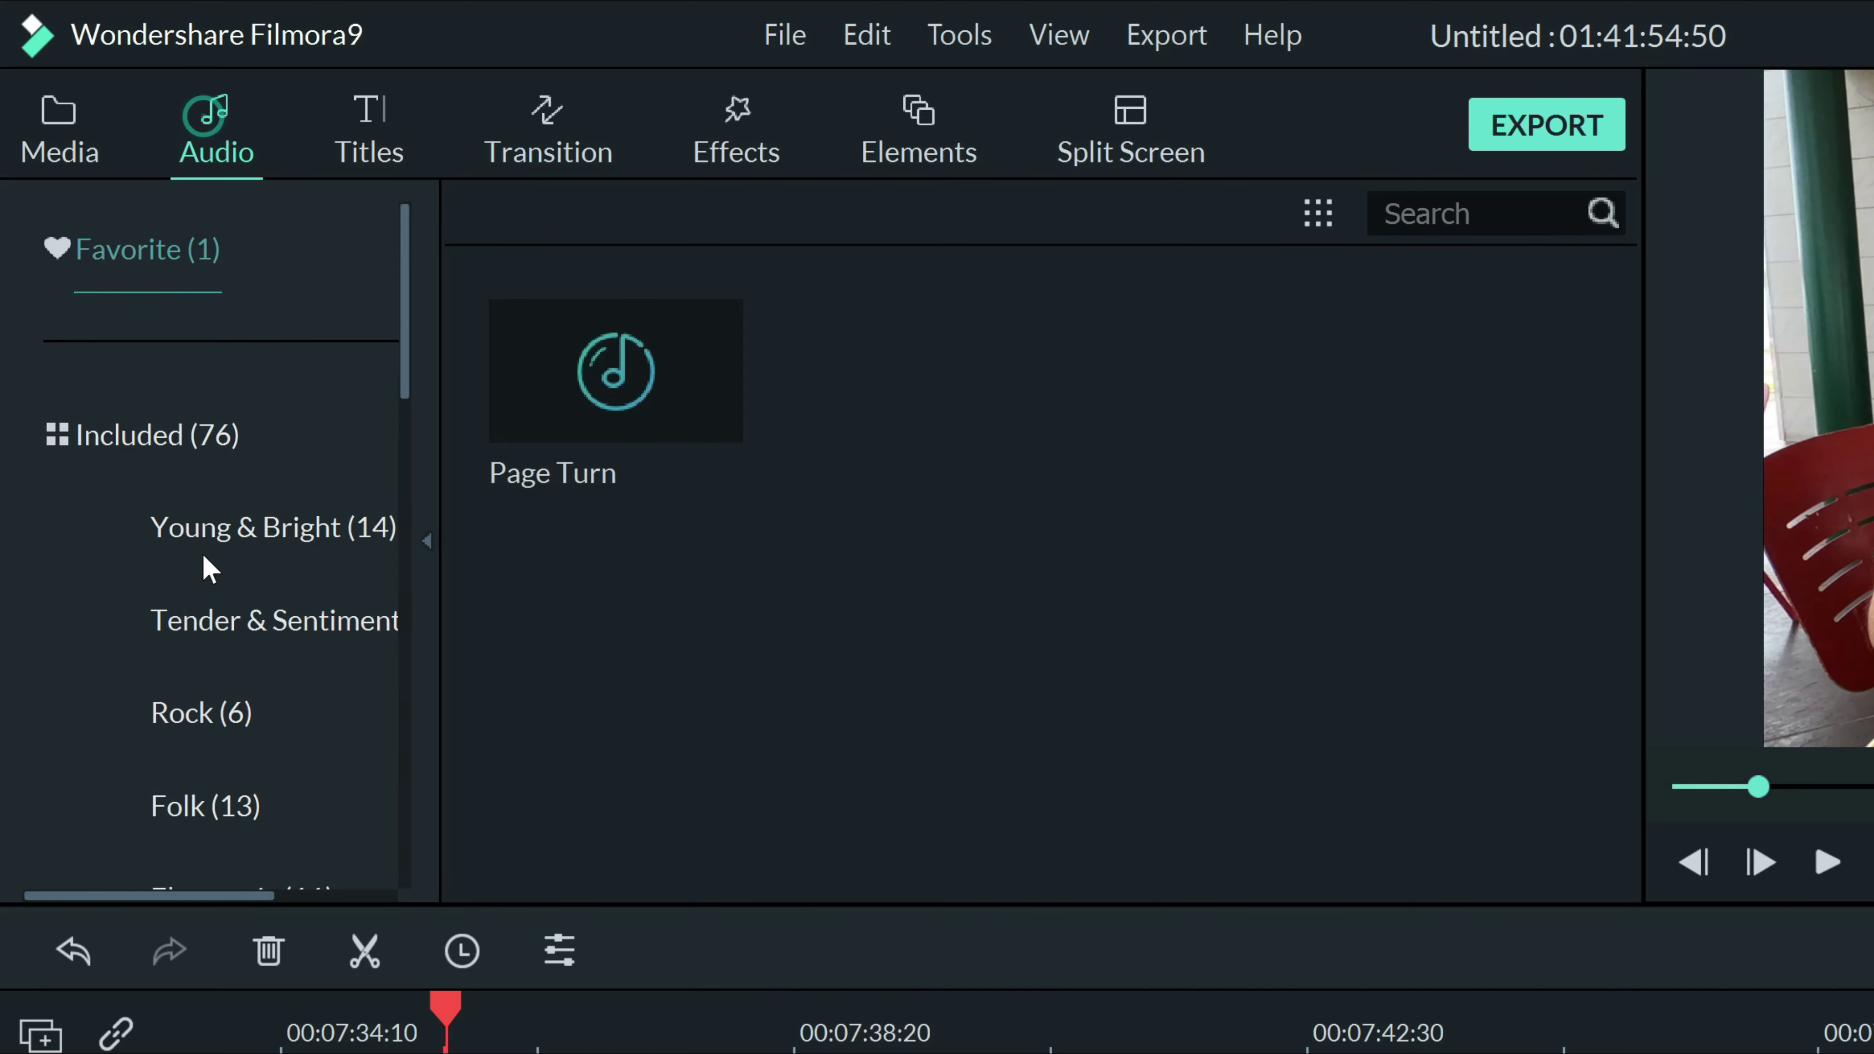
scroll(221, 665, down, 5)
scroll(237, 767, up, 4)
click(240, 710)
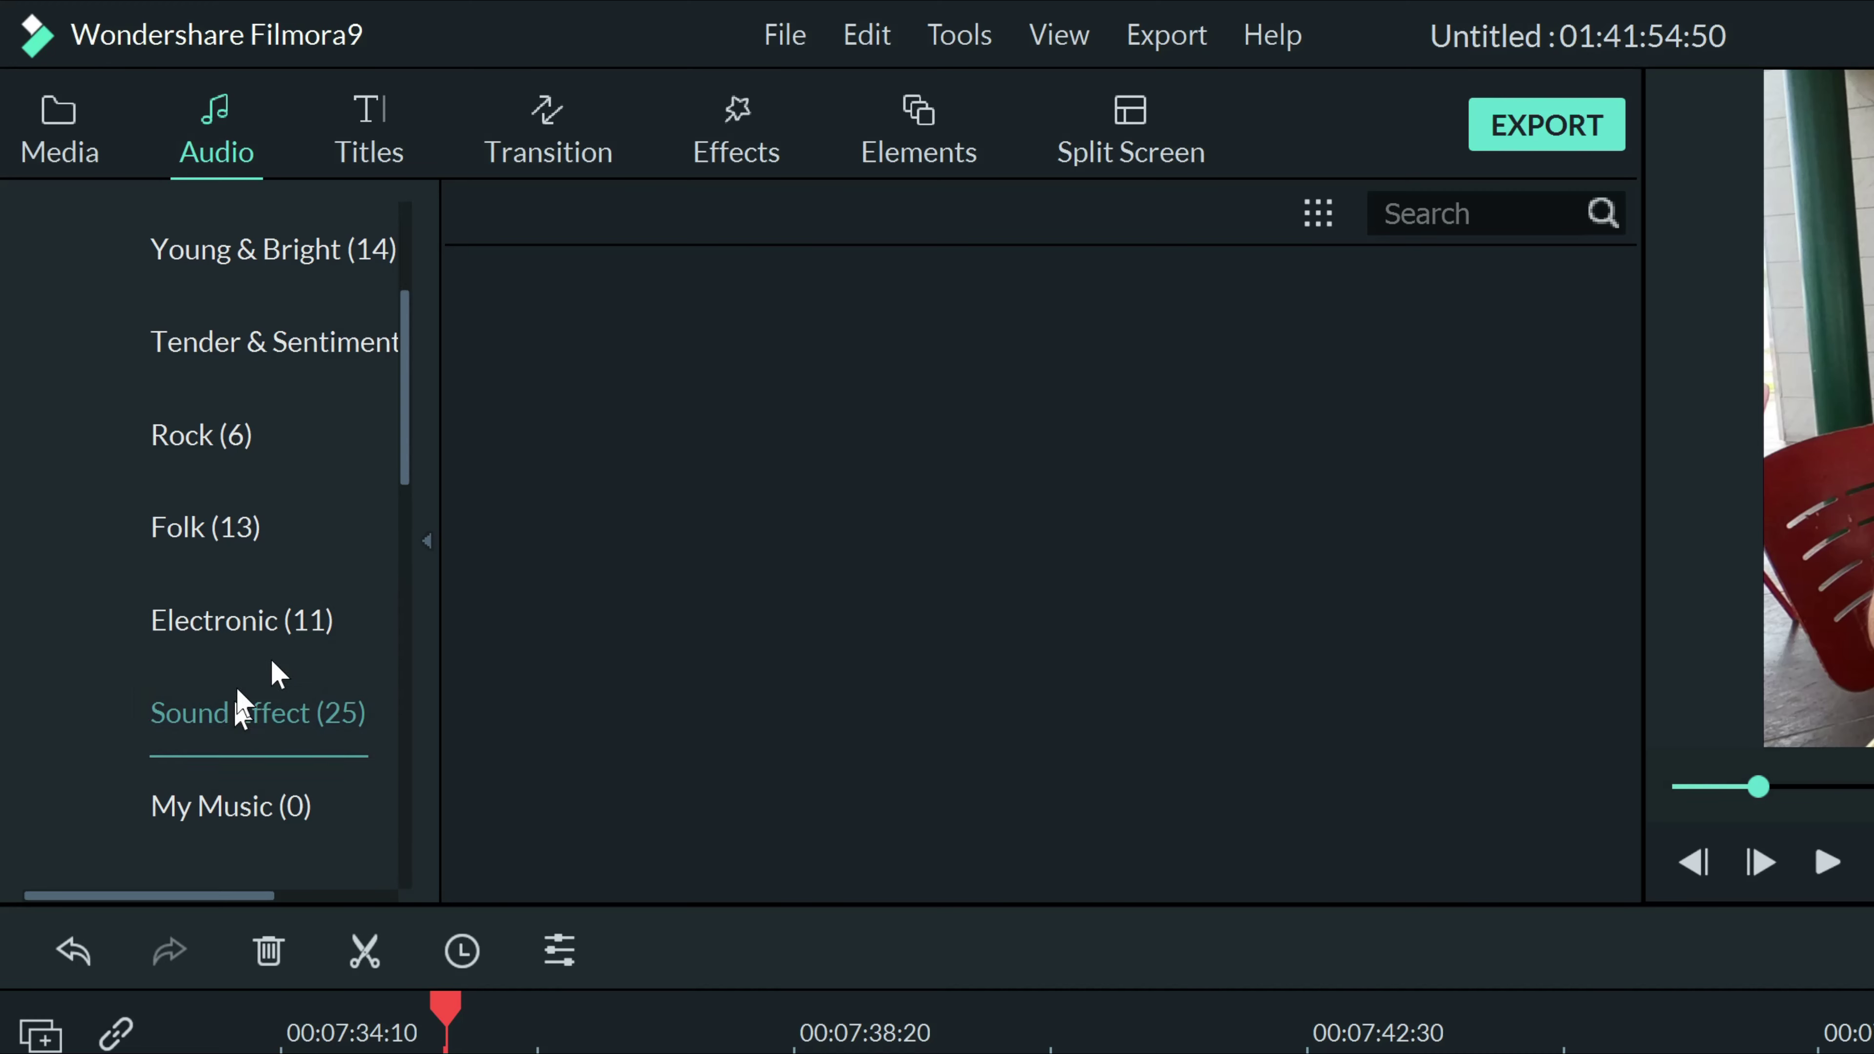
scroll(669, 627, down, 5)
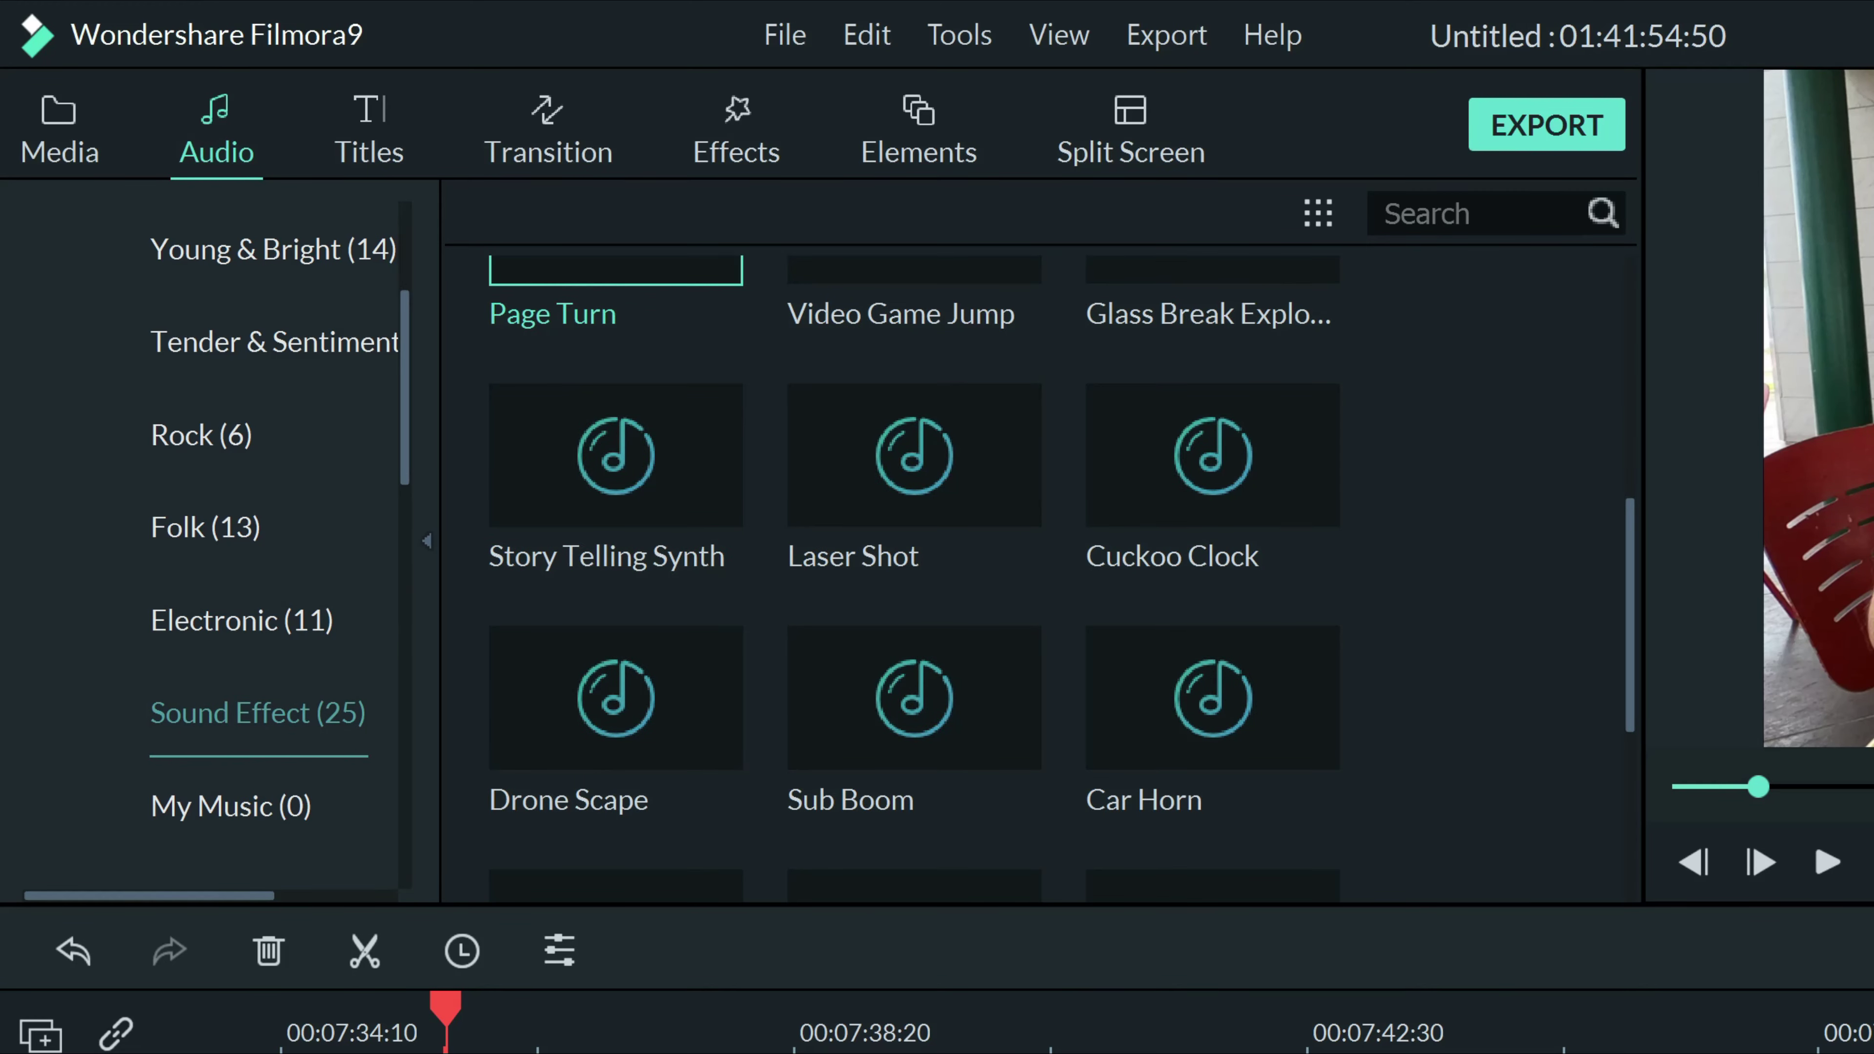
drag(616, 269, 452, 732)
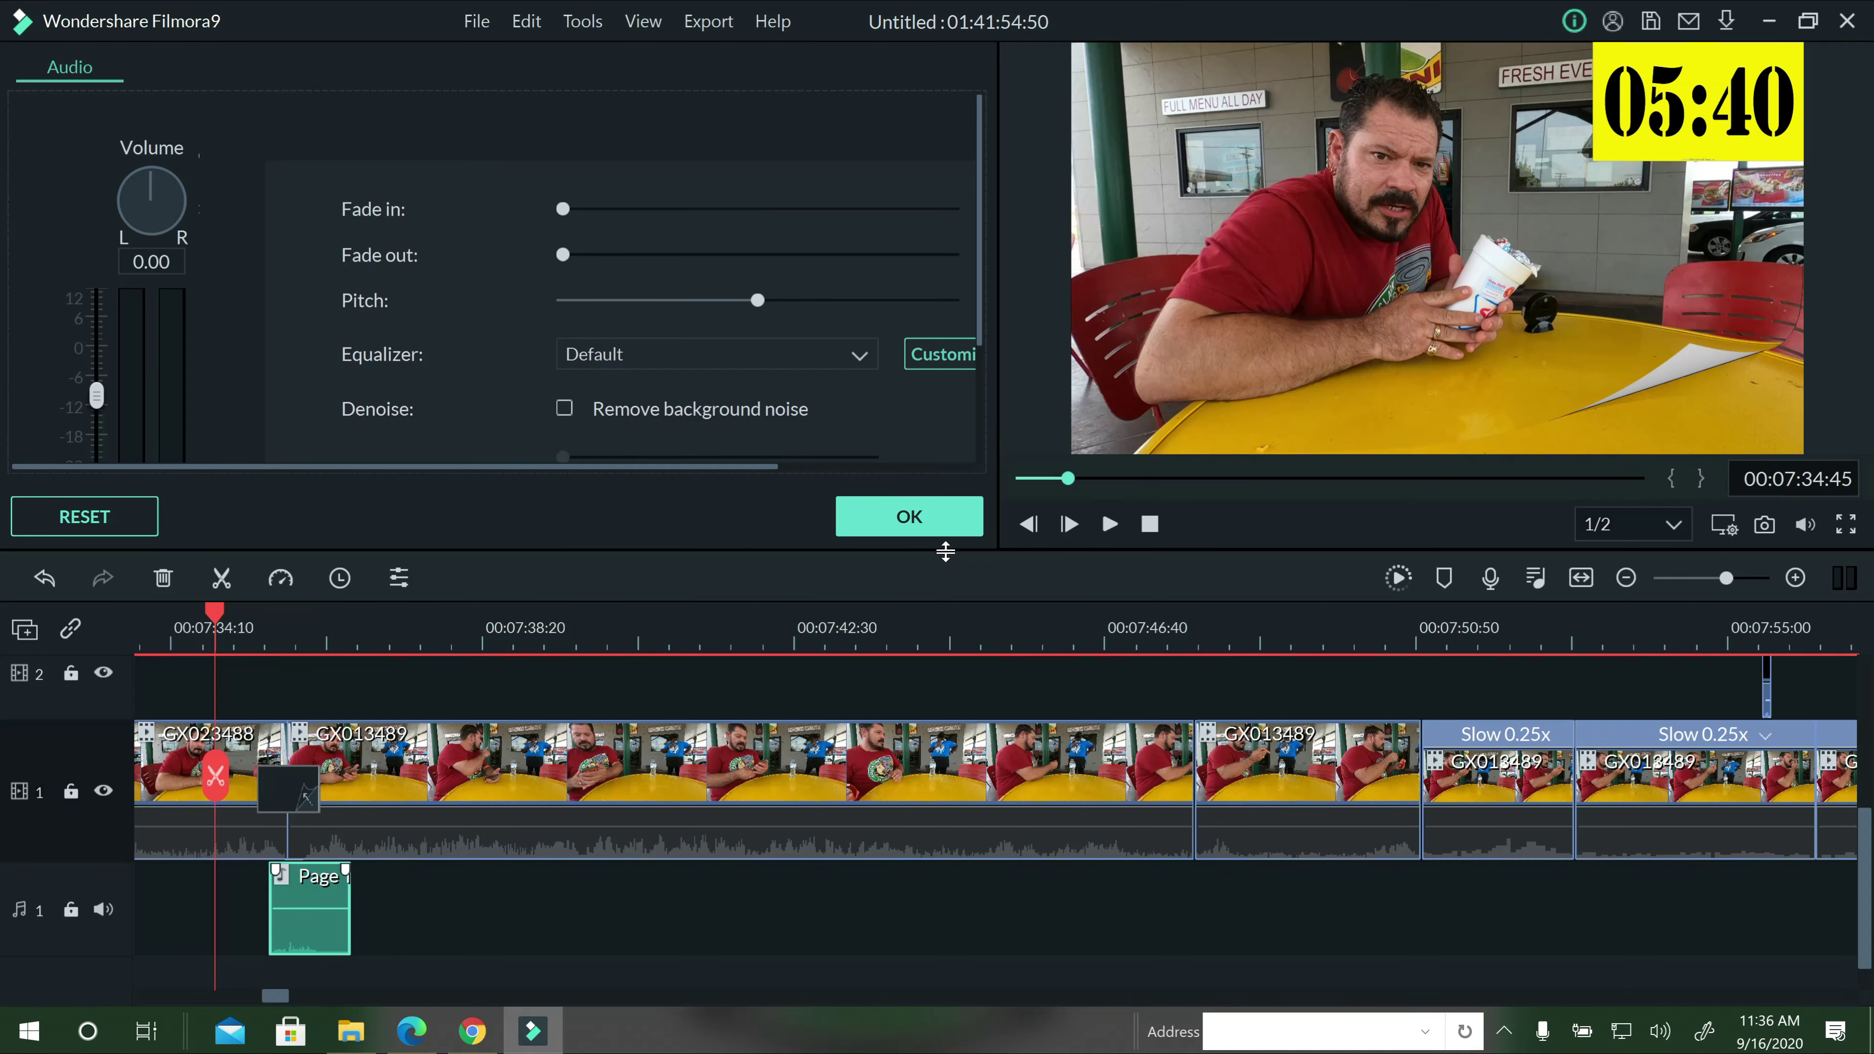
Play the section from about 00:07:34 to check the Page Curl transition with its Page Turn sound.
click(1110, 524)
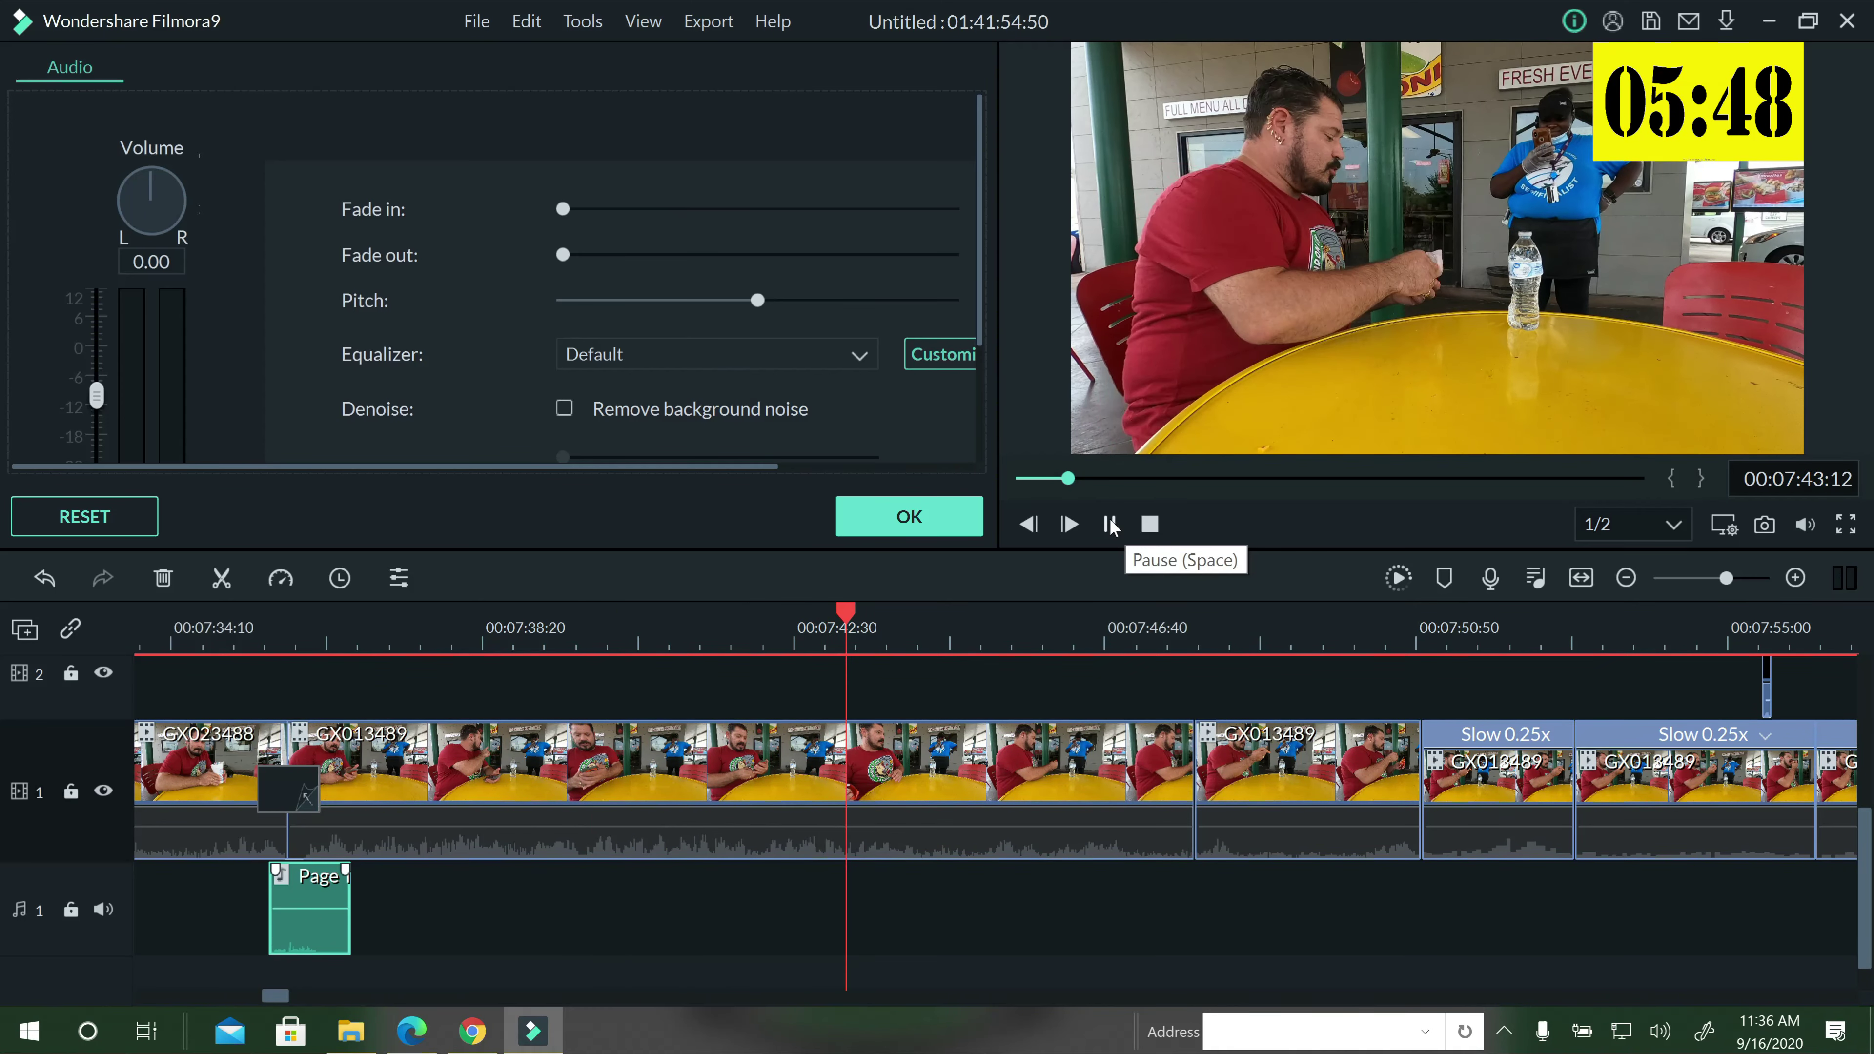
key(space)
click(263, 637)
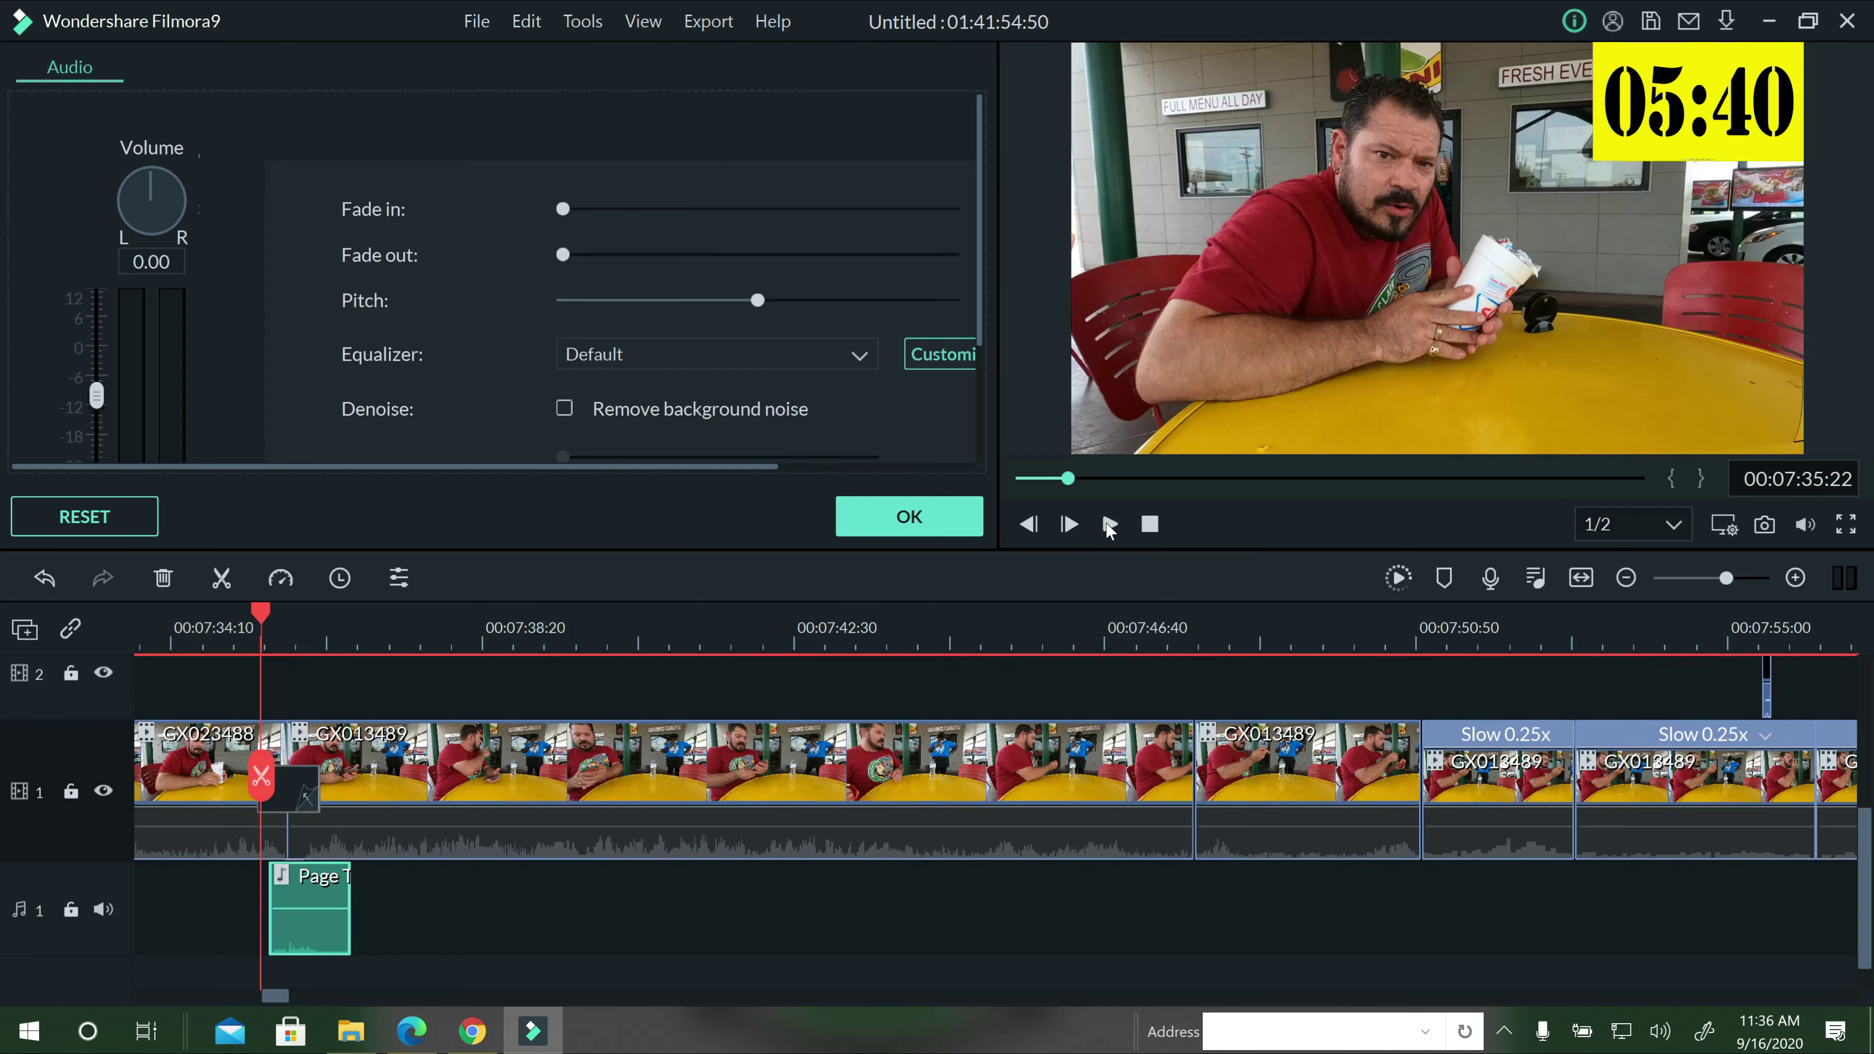
click(1108, 525)
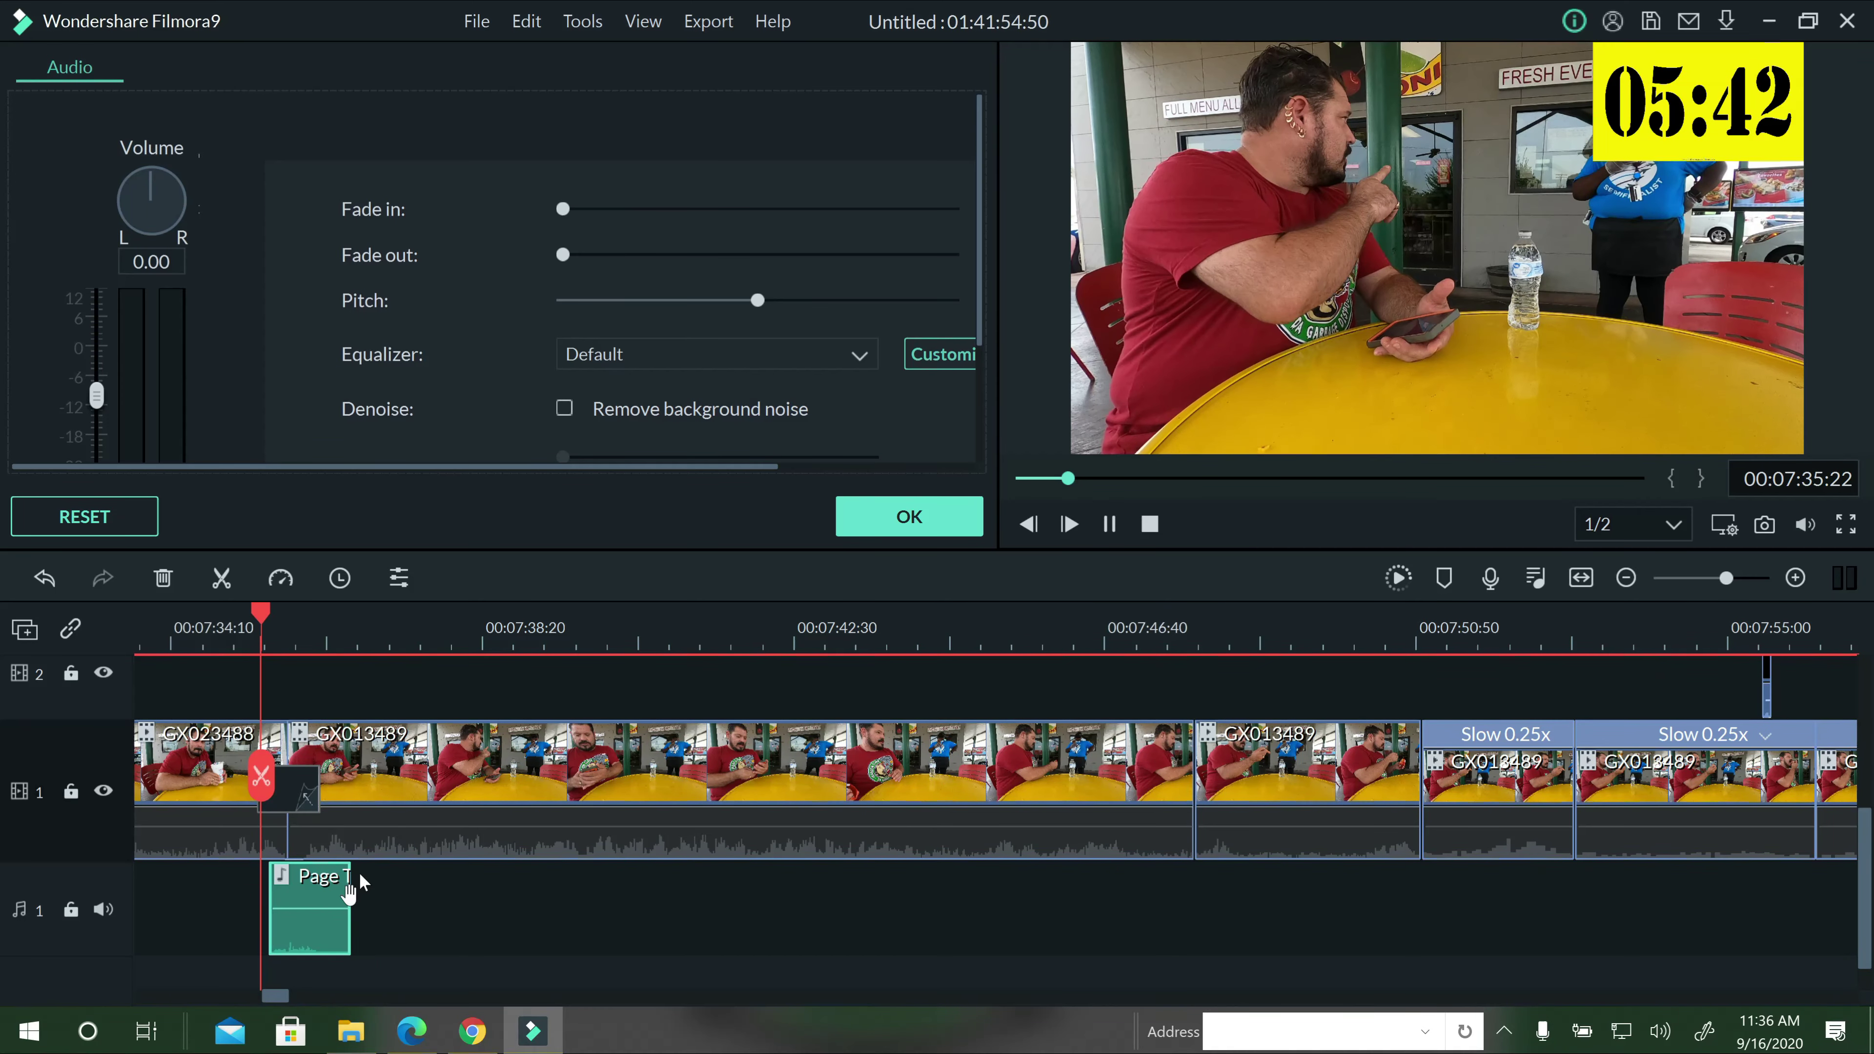
key(space)
Try removing the Page Turn sound, the Page Curl transition and the footage between the GX023488 cut and the slow-motion section.
click(163, 582)
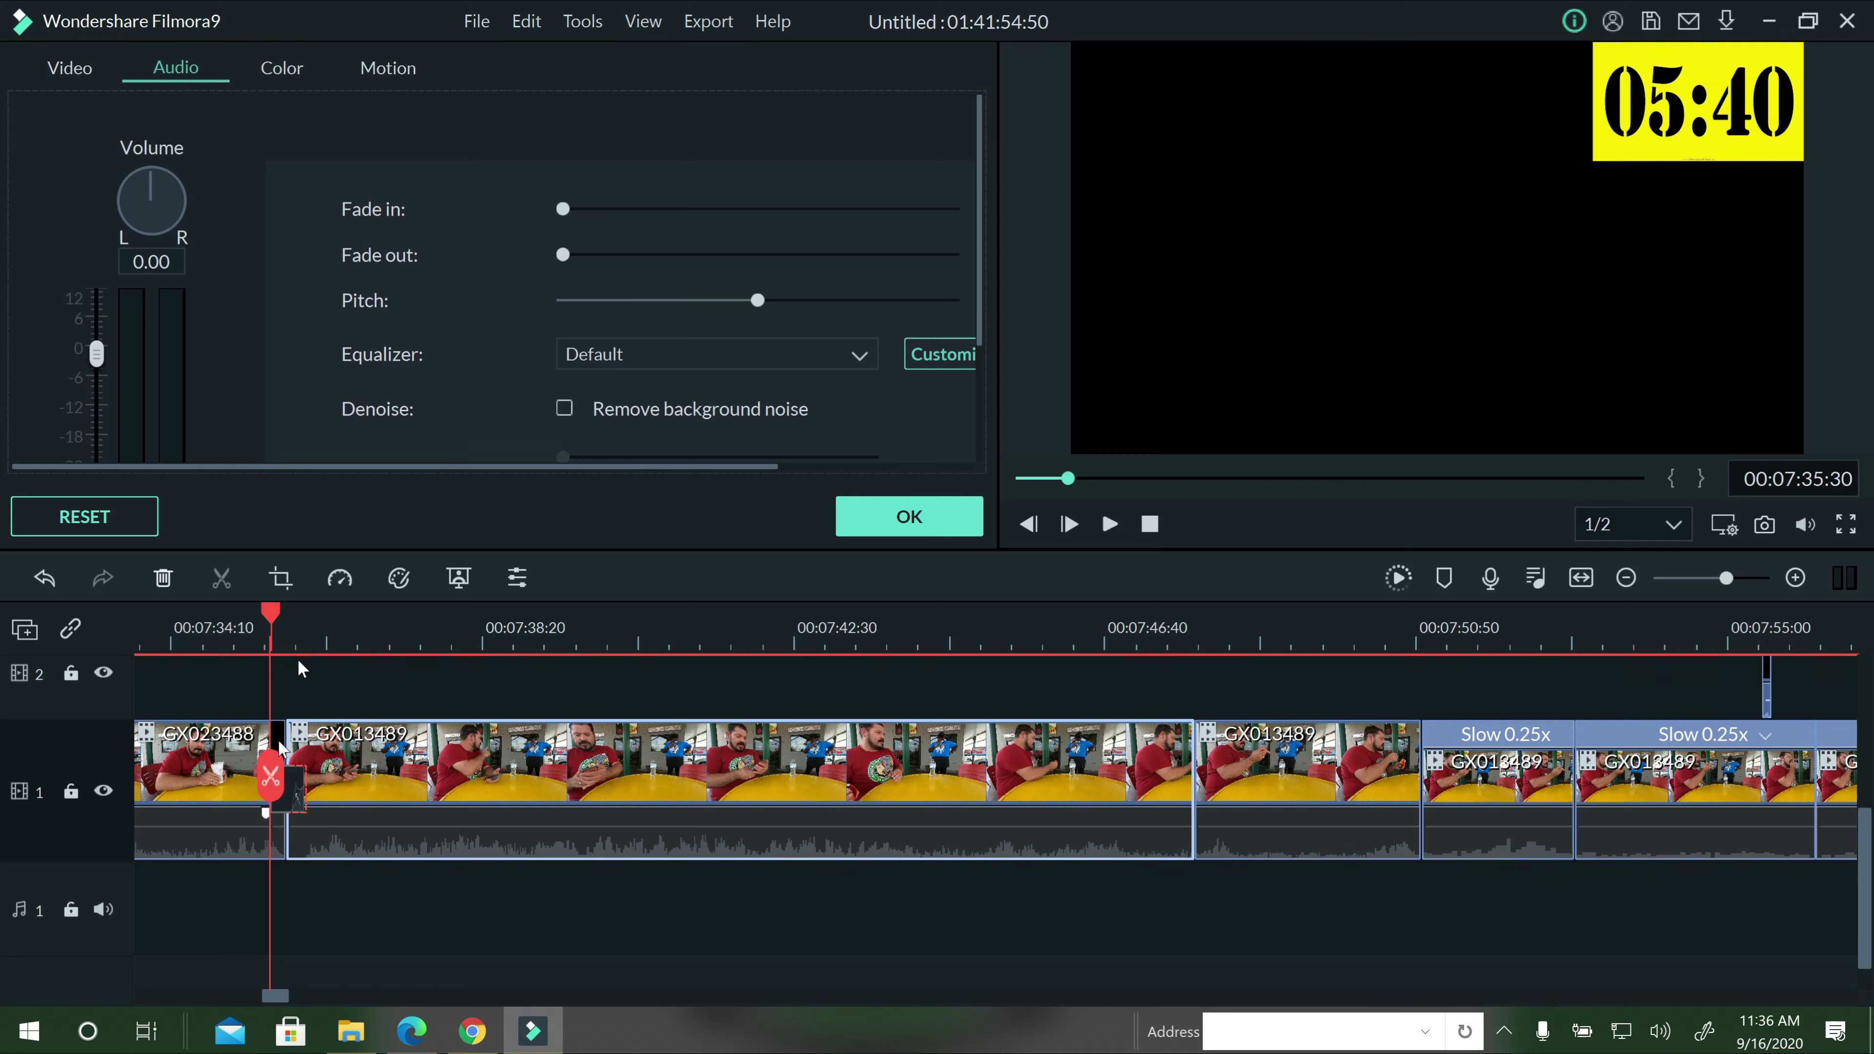
click(165, 582)
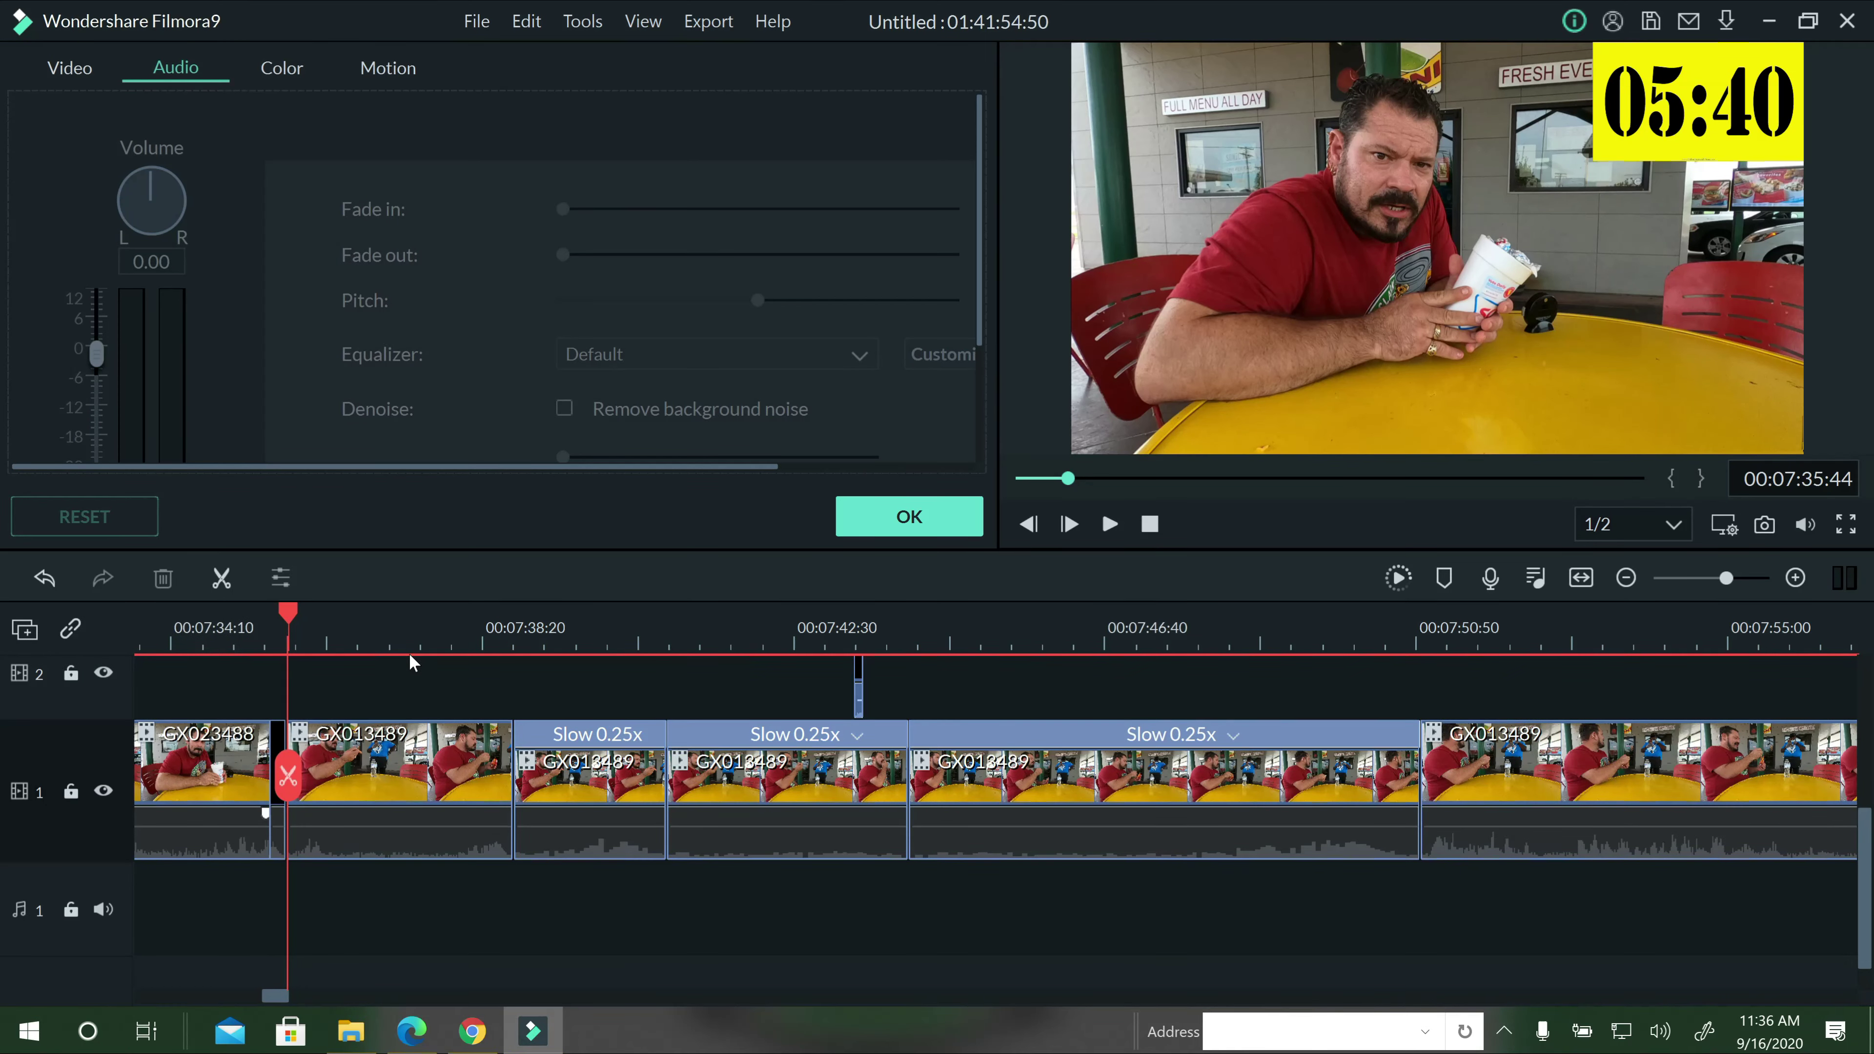
click(50, 582)
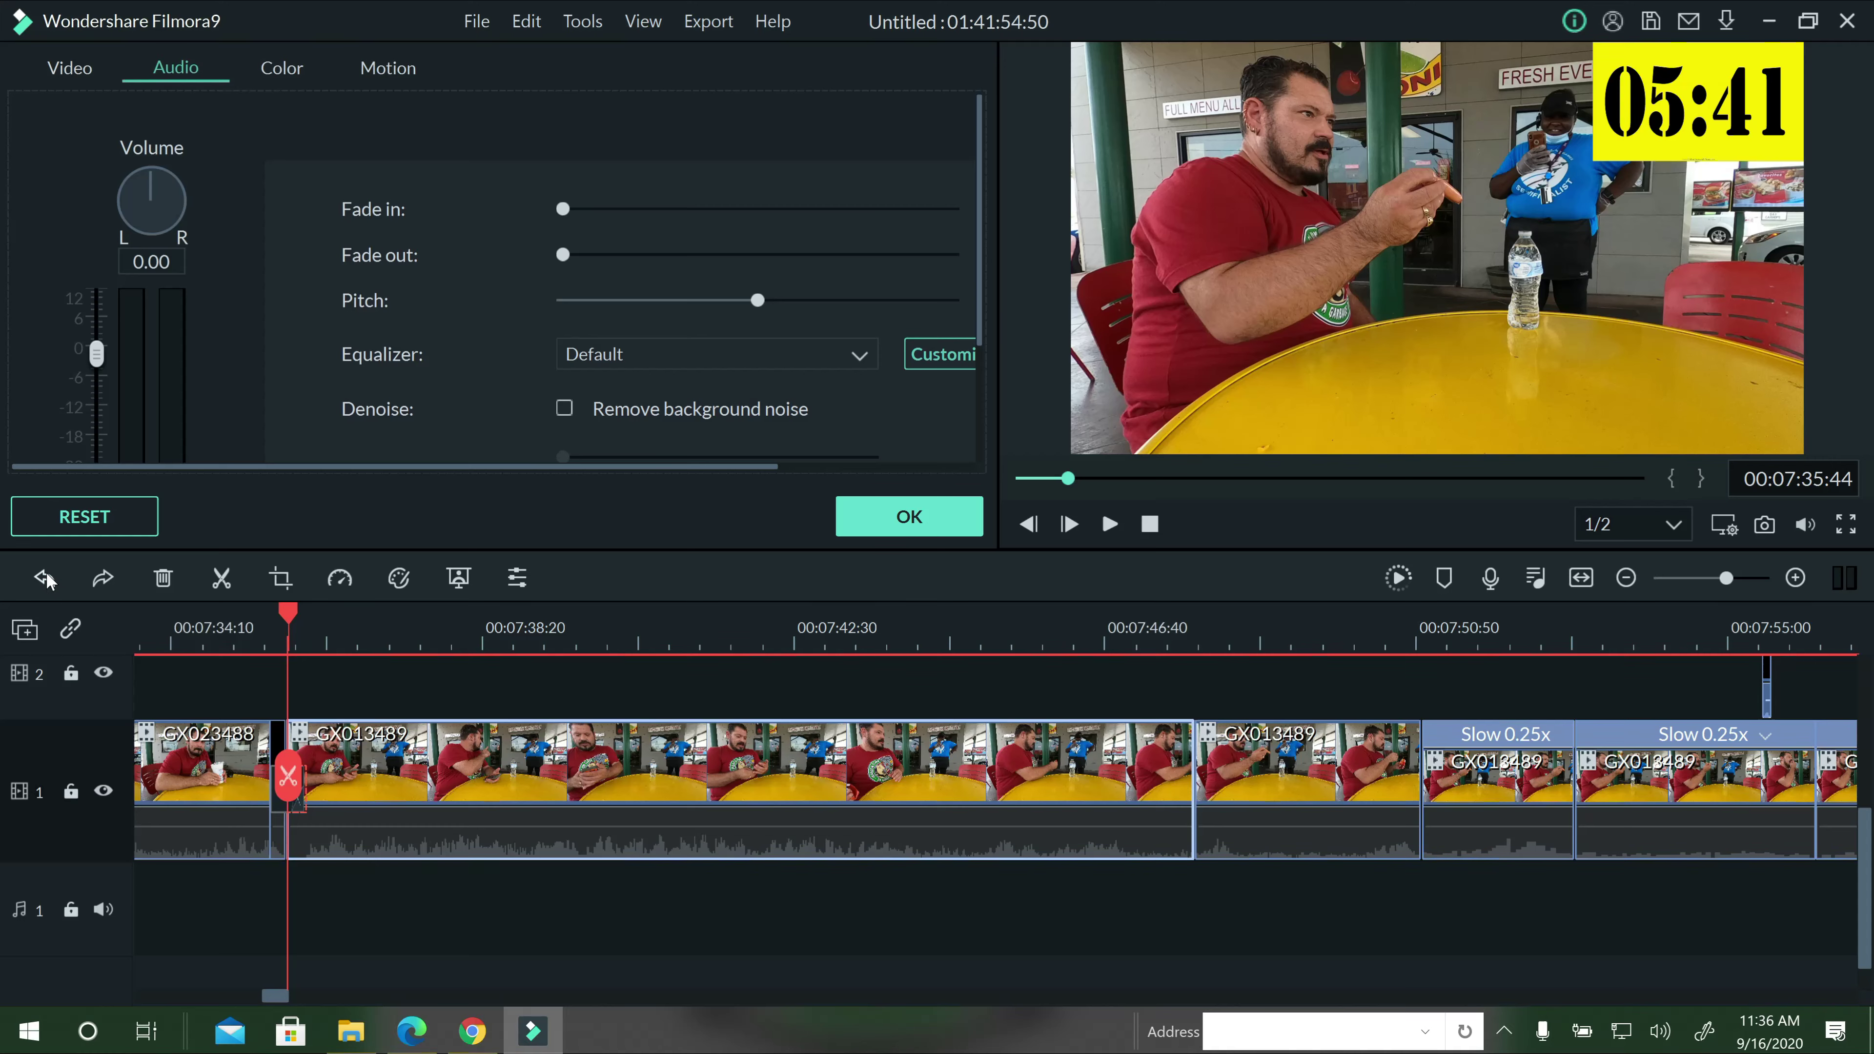
click(49, 583)
click(49, 582)
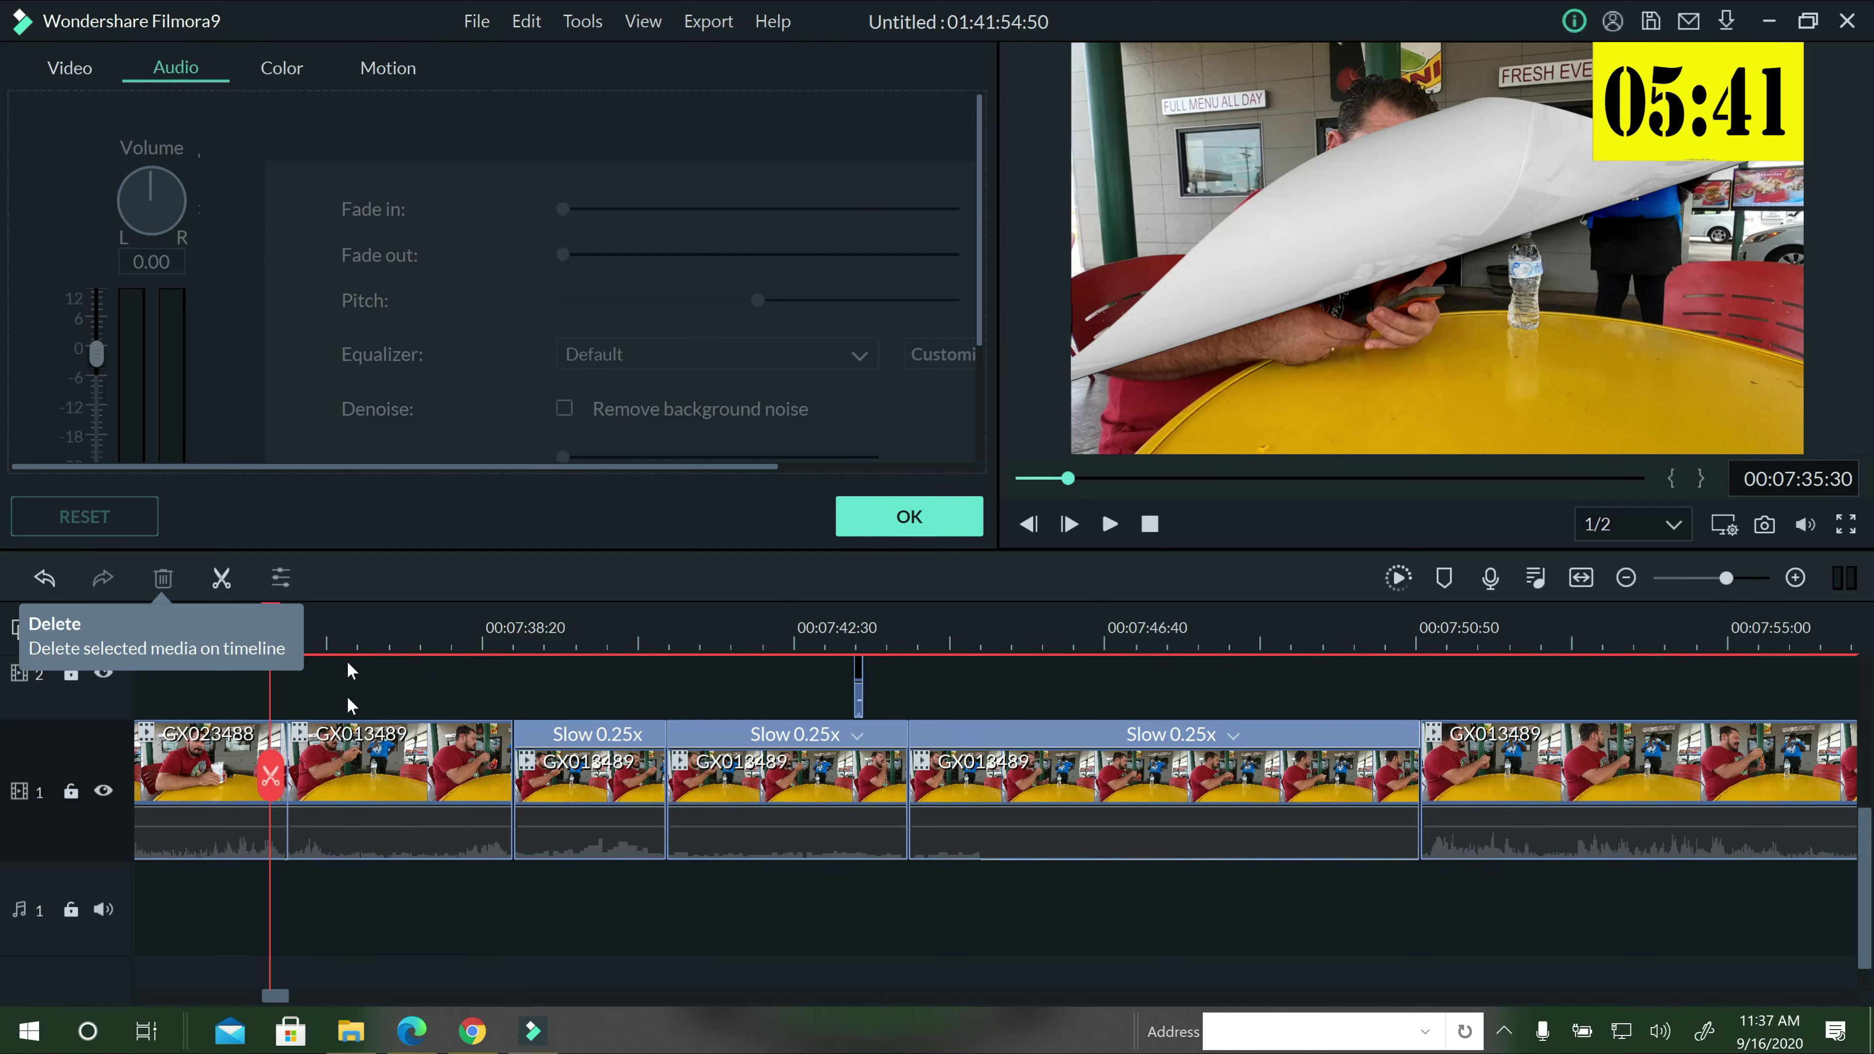
click(163, 578)
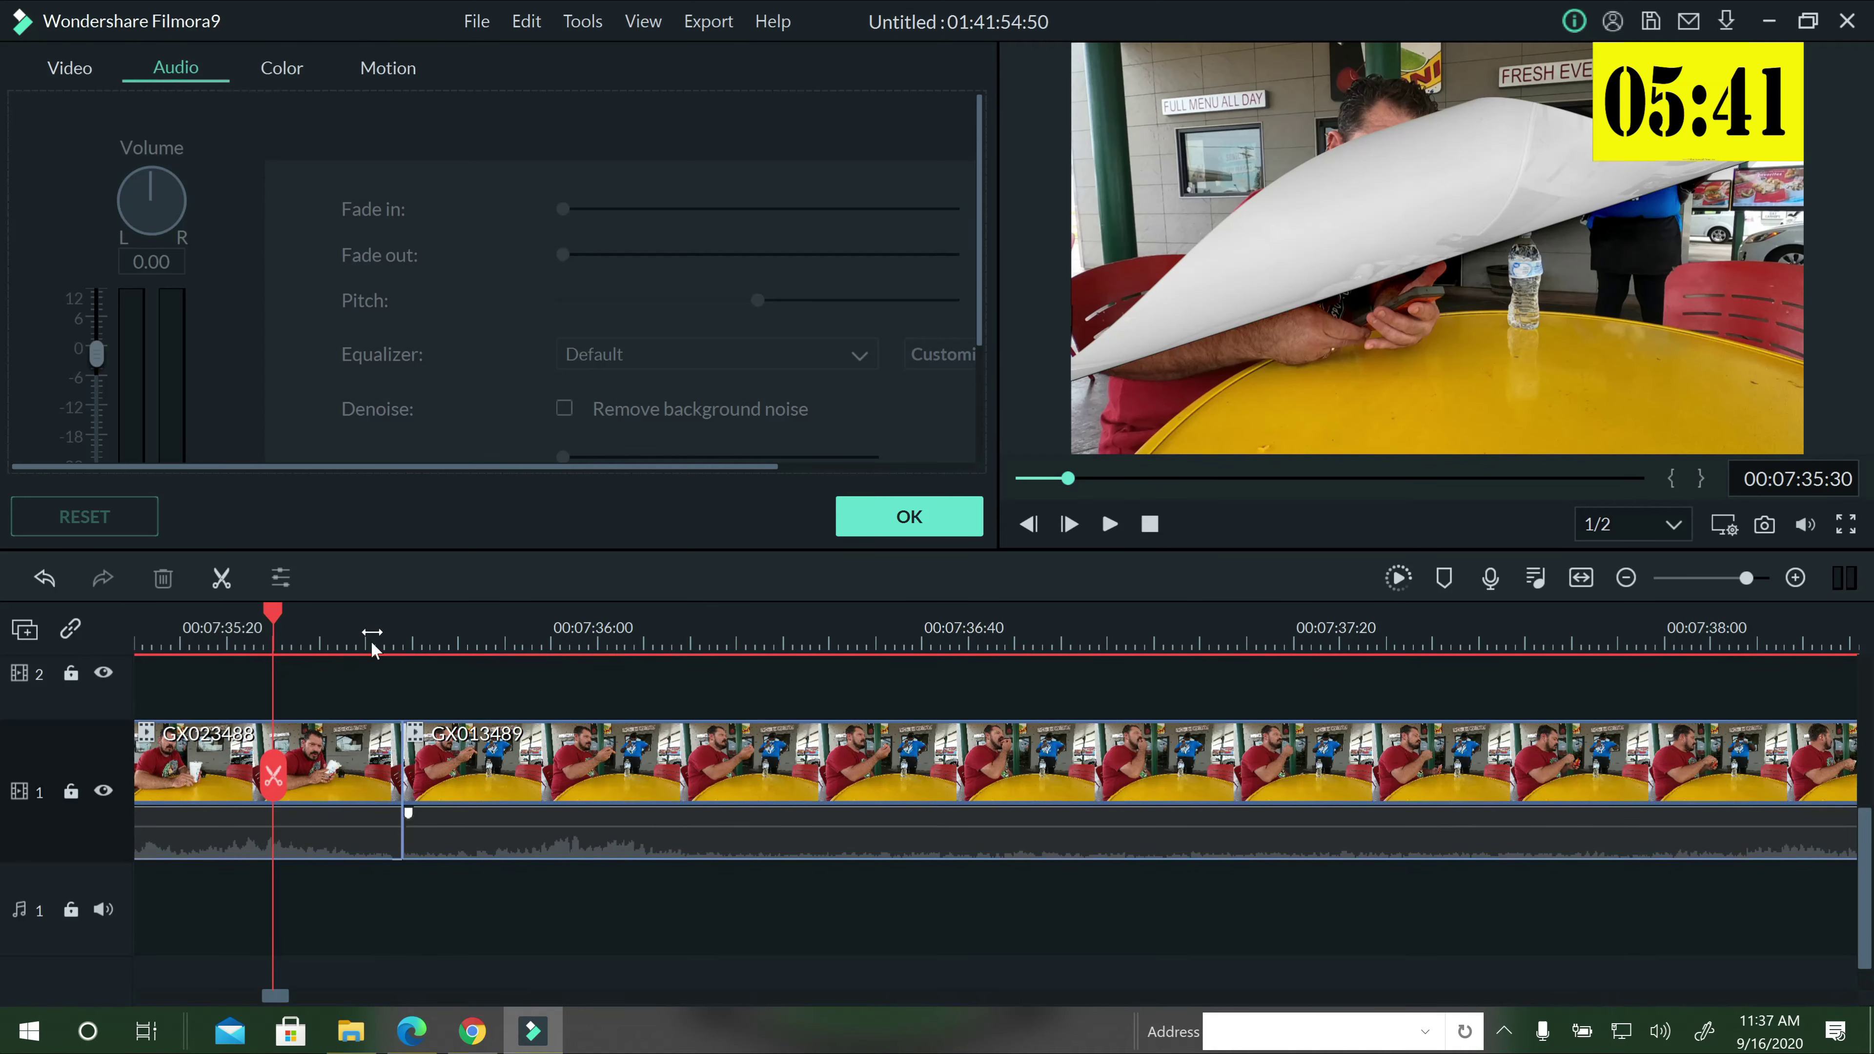
Add a Dissolve transition at the cut between GX023488 and the shortened GX013489 footage.
click(367, 626)
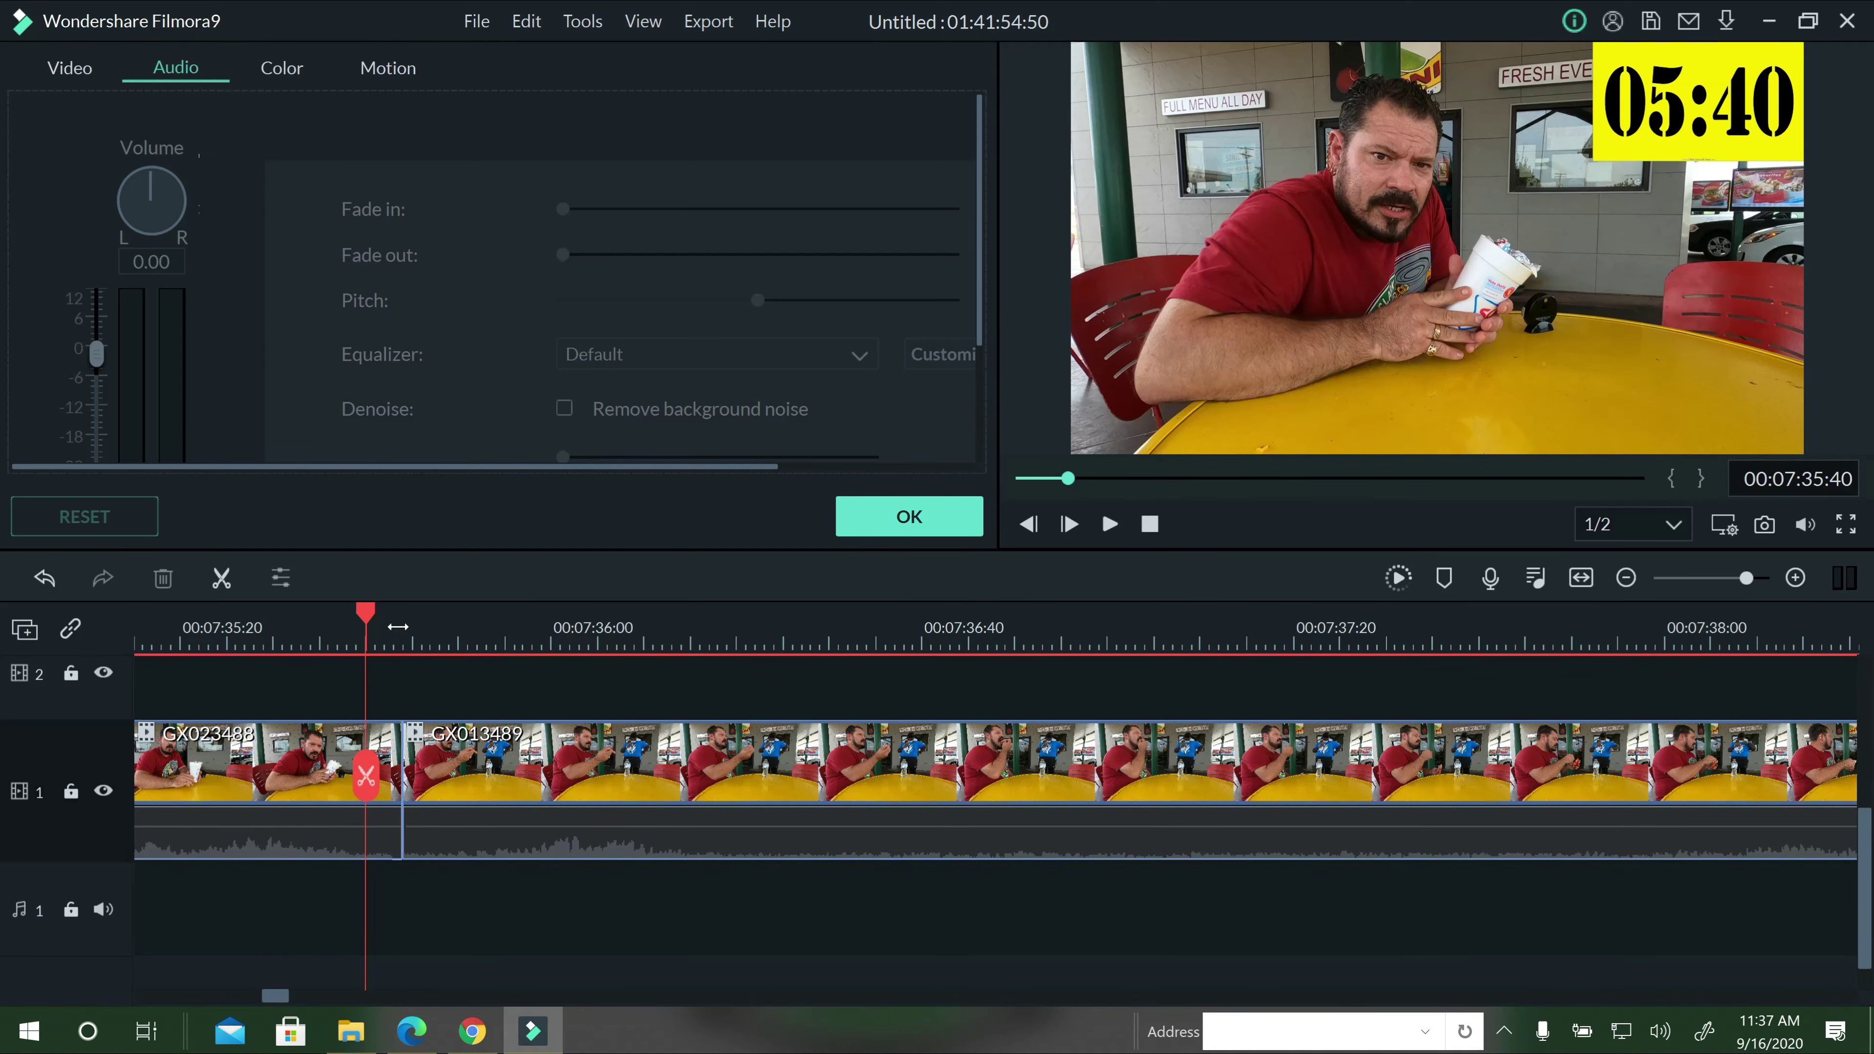
key(ctrl+minus)
scroll(411, 641, up, 2)
scroll(411, 641, down, 1)
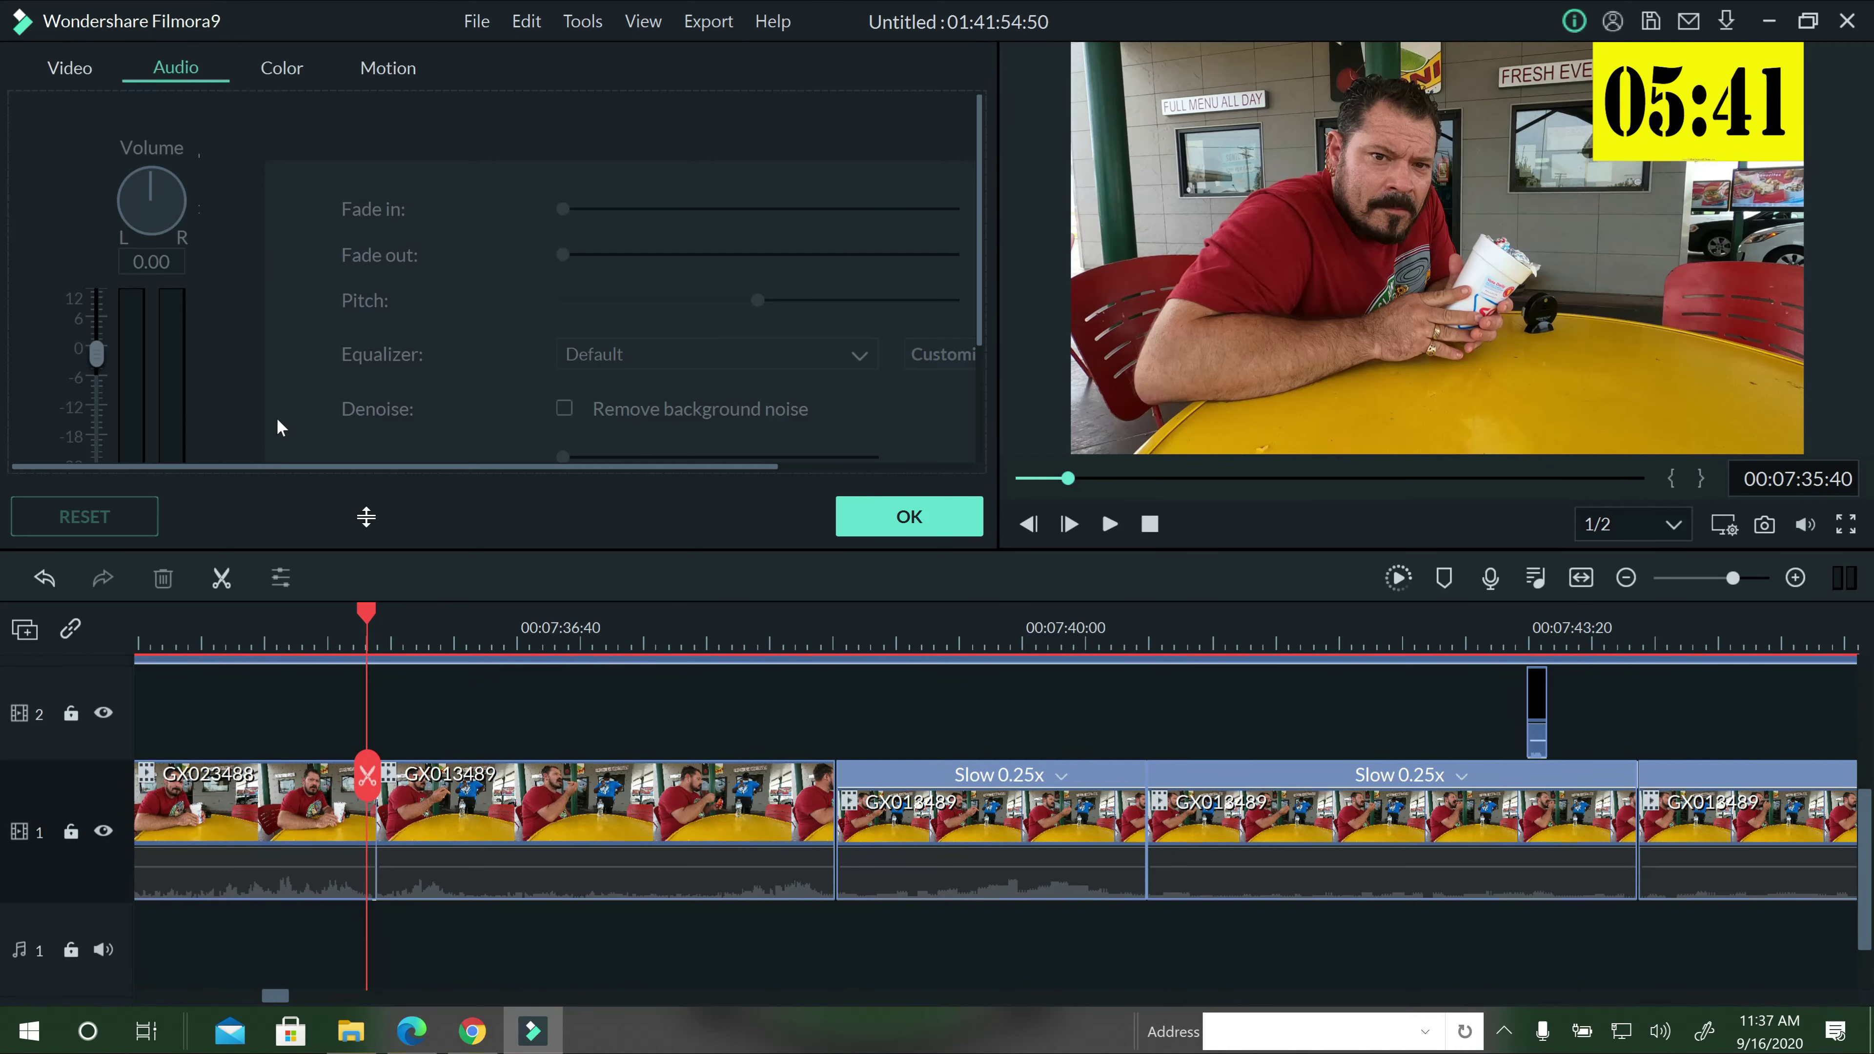
click(72, 66)
key(Escape)
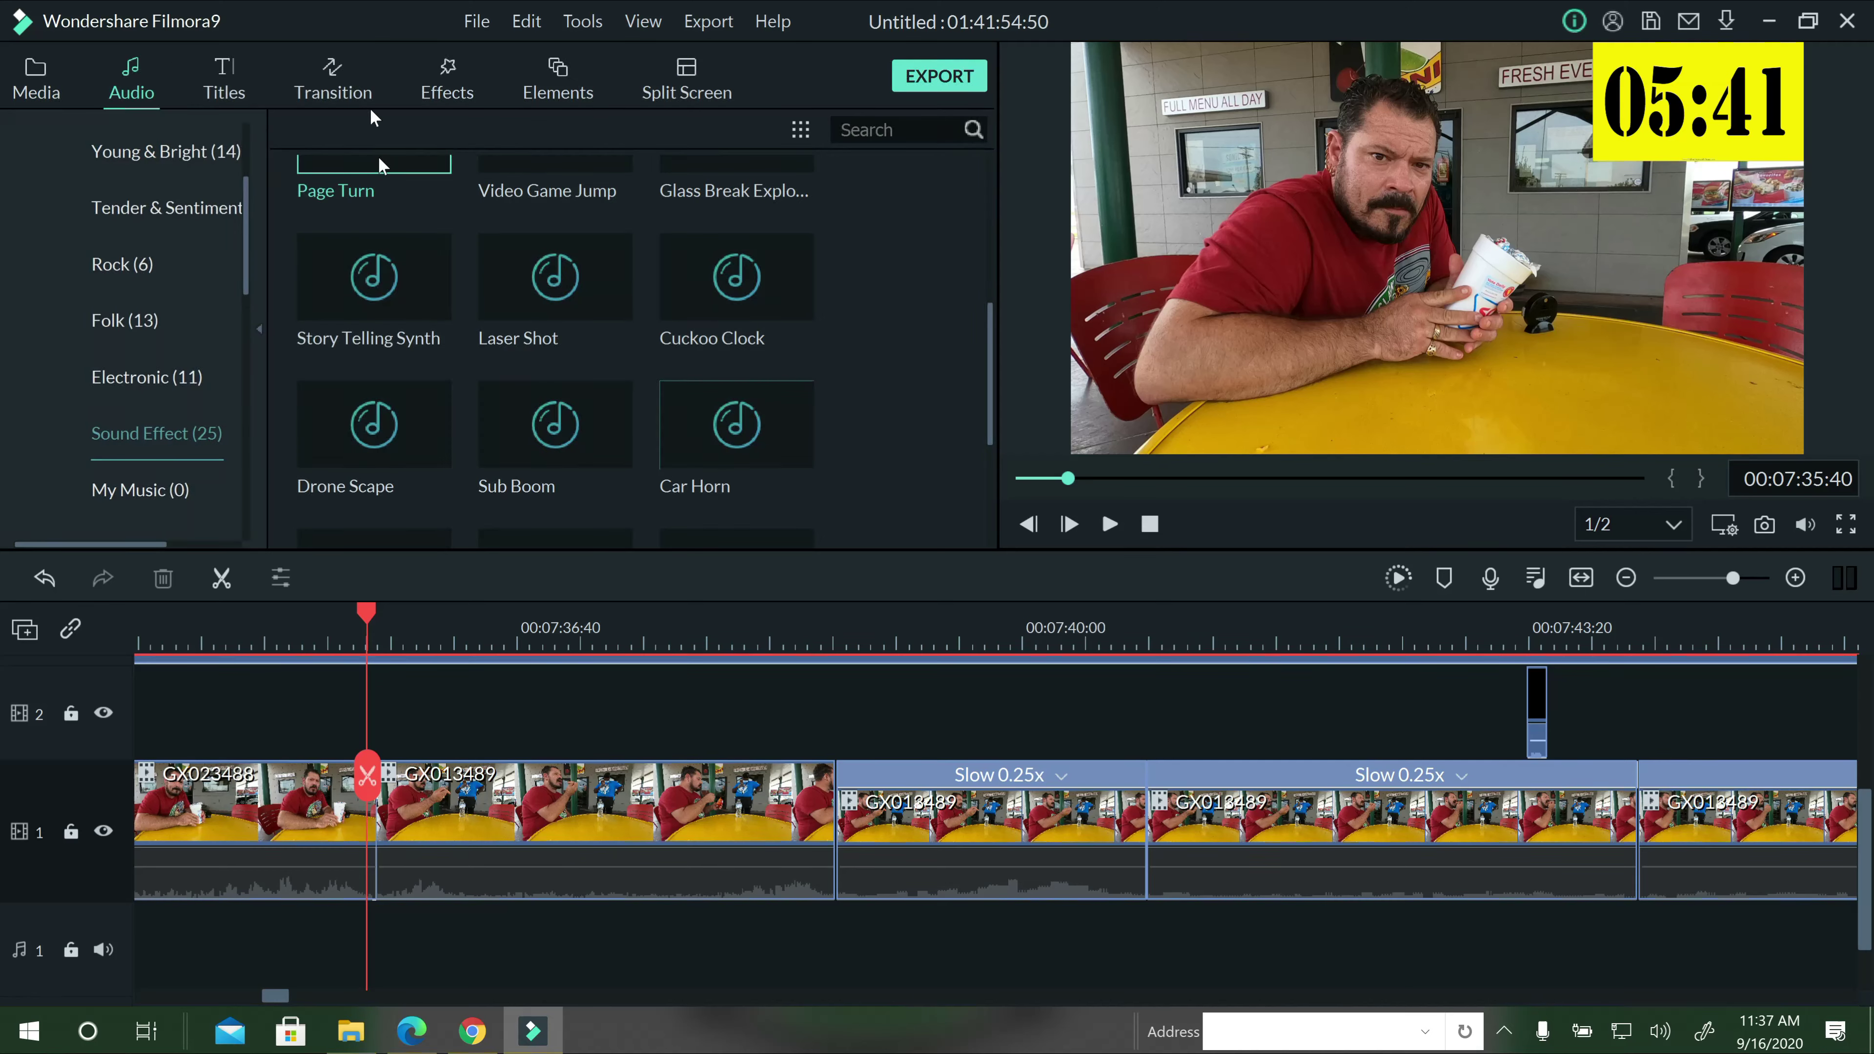
click(354, 87)
drag(443, 240, 374, 882)
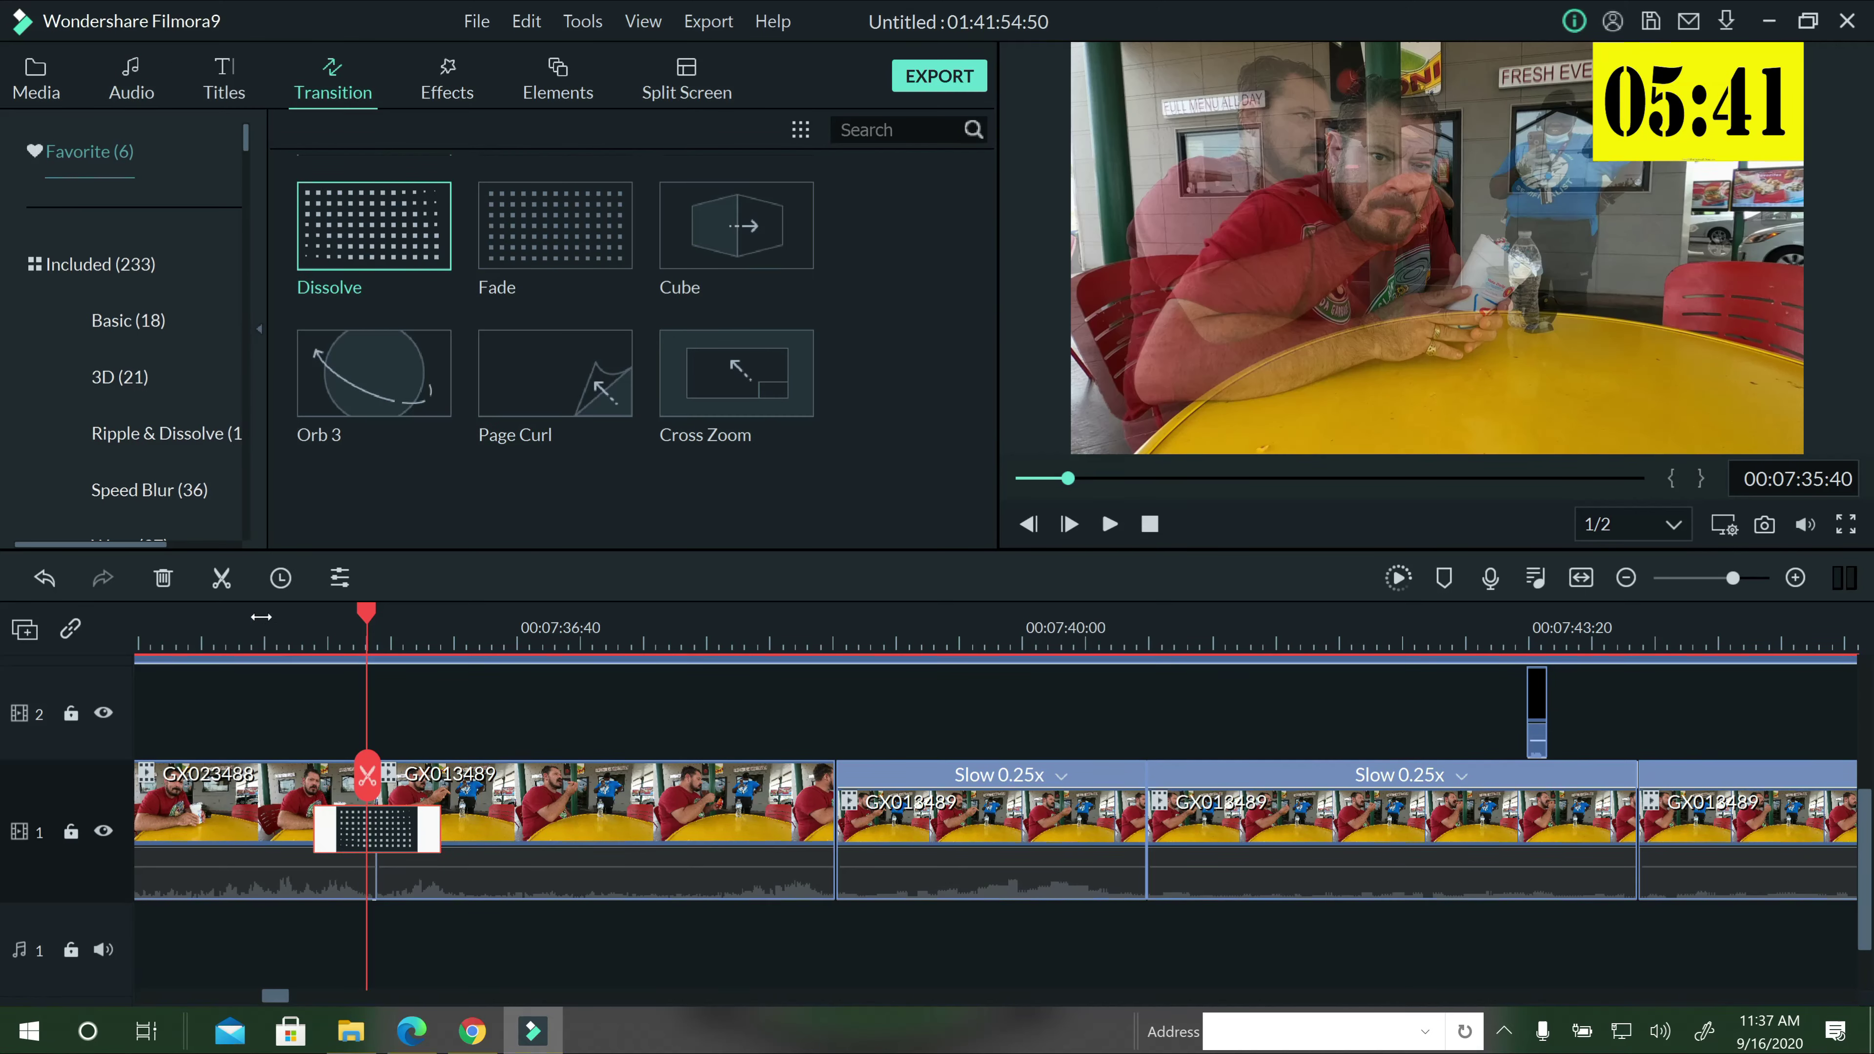
Play the section across the Dissolve transition up to the start of the slow-motion footage.
click(261, 621)
click(1111, 524)
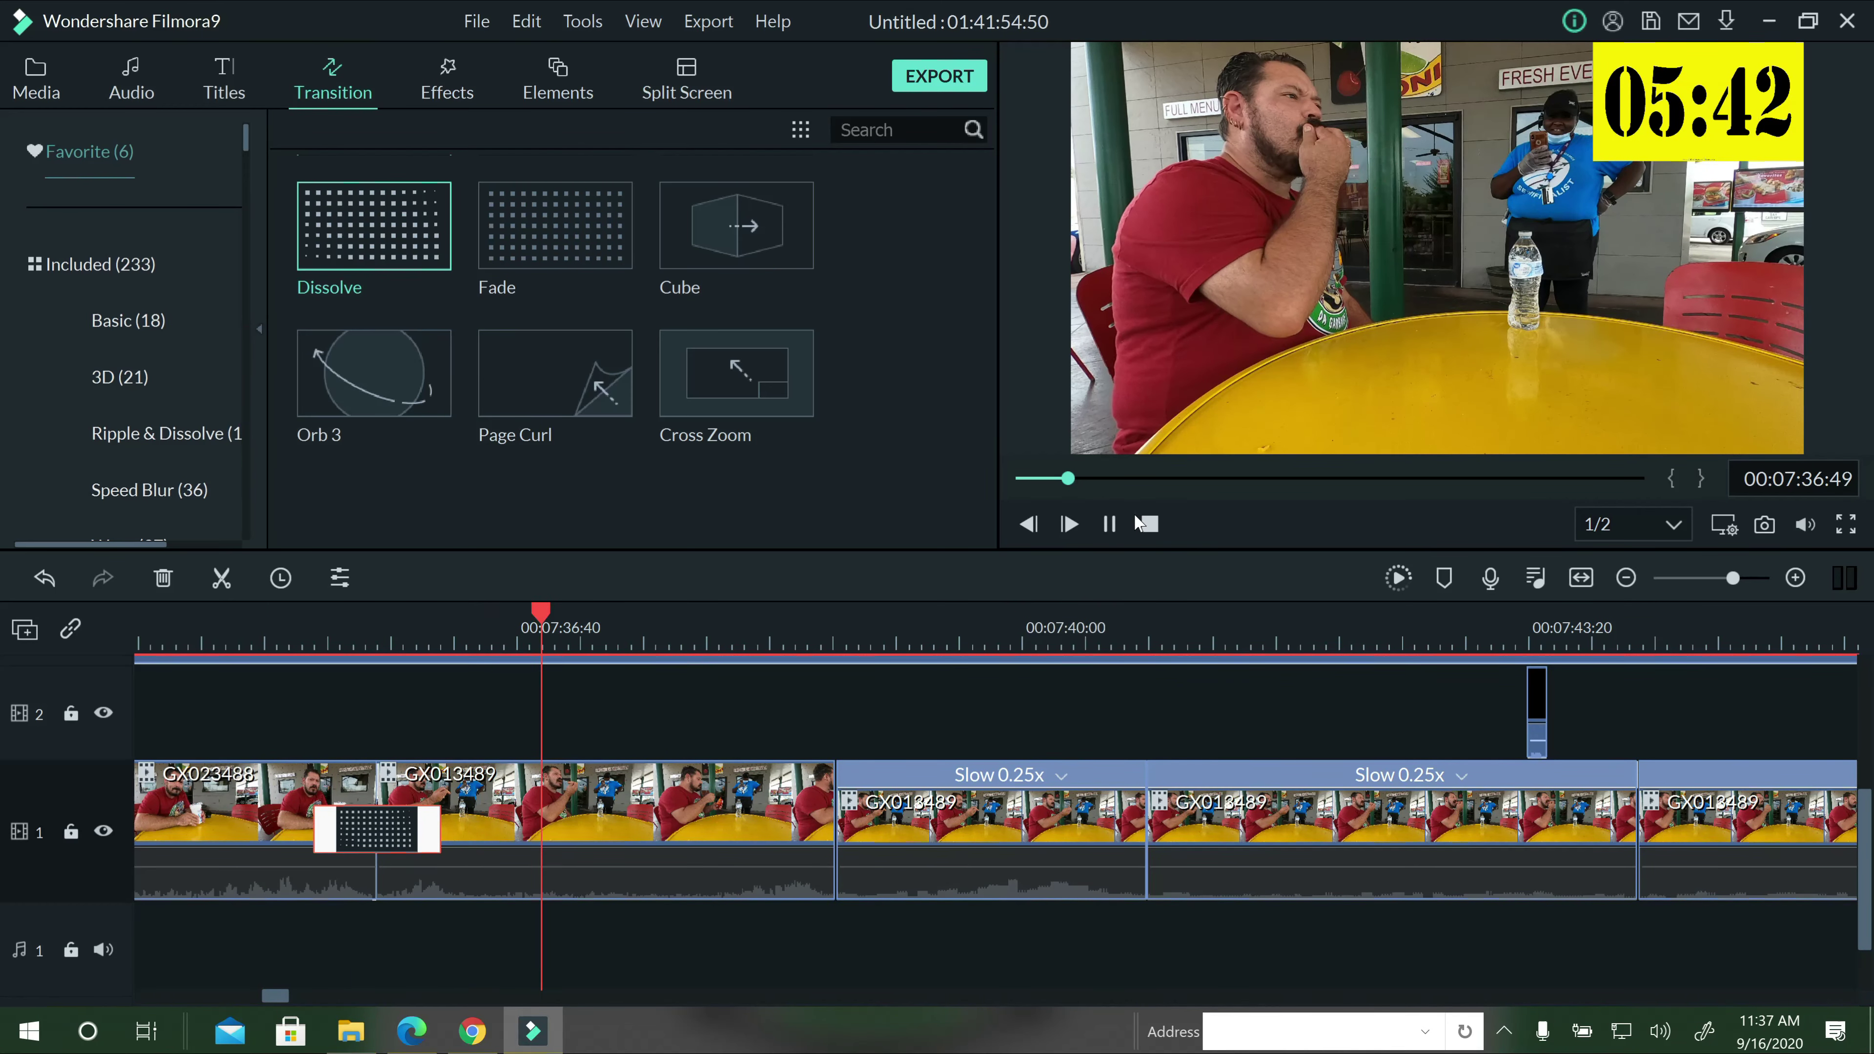
click(1111, 525)
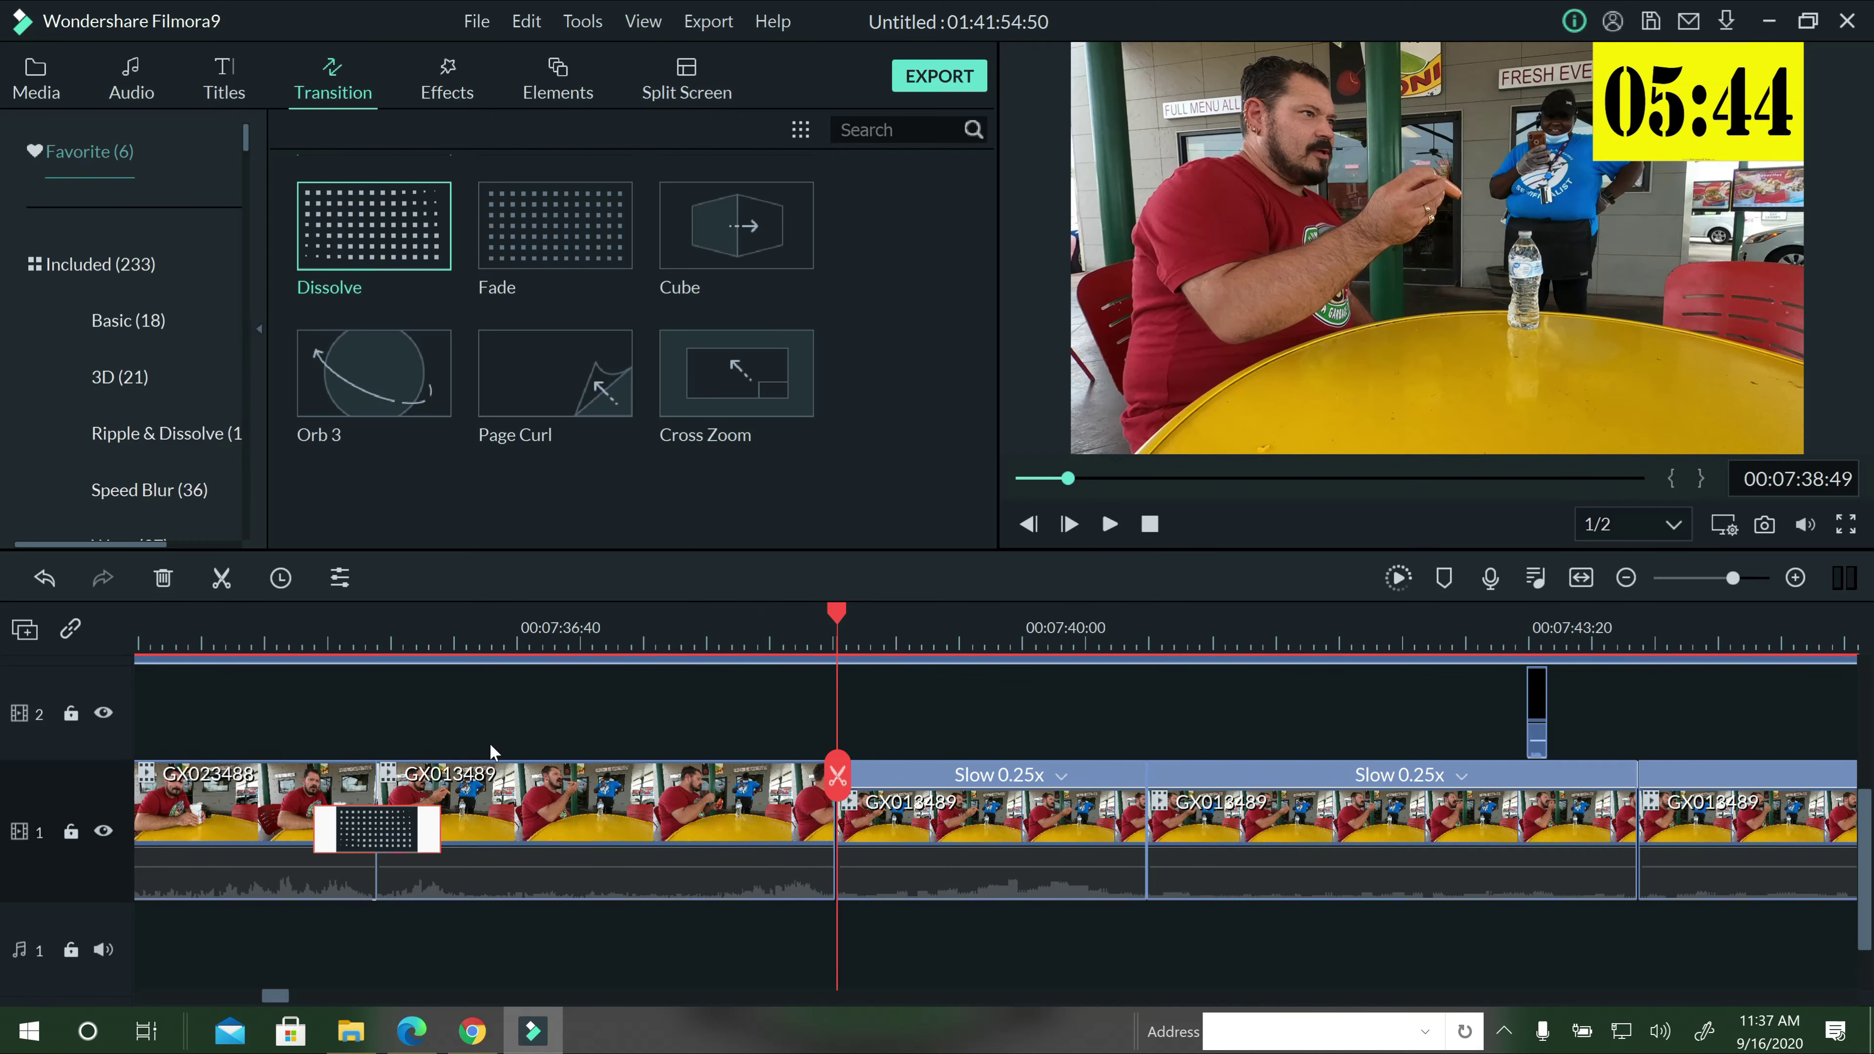
Undo the Dissolve transition and the removal of the GX013489 footage, Page Curl transition and Page Turn sound.
click(364, 624)
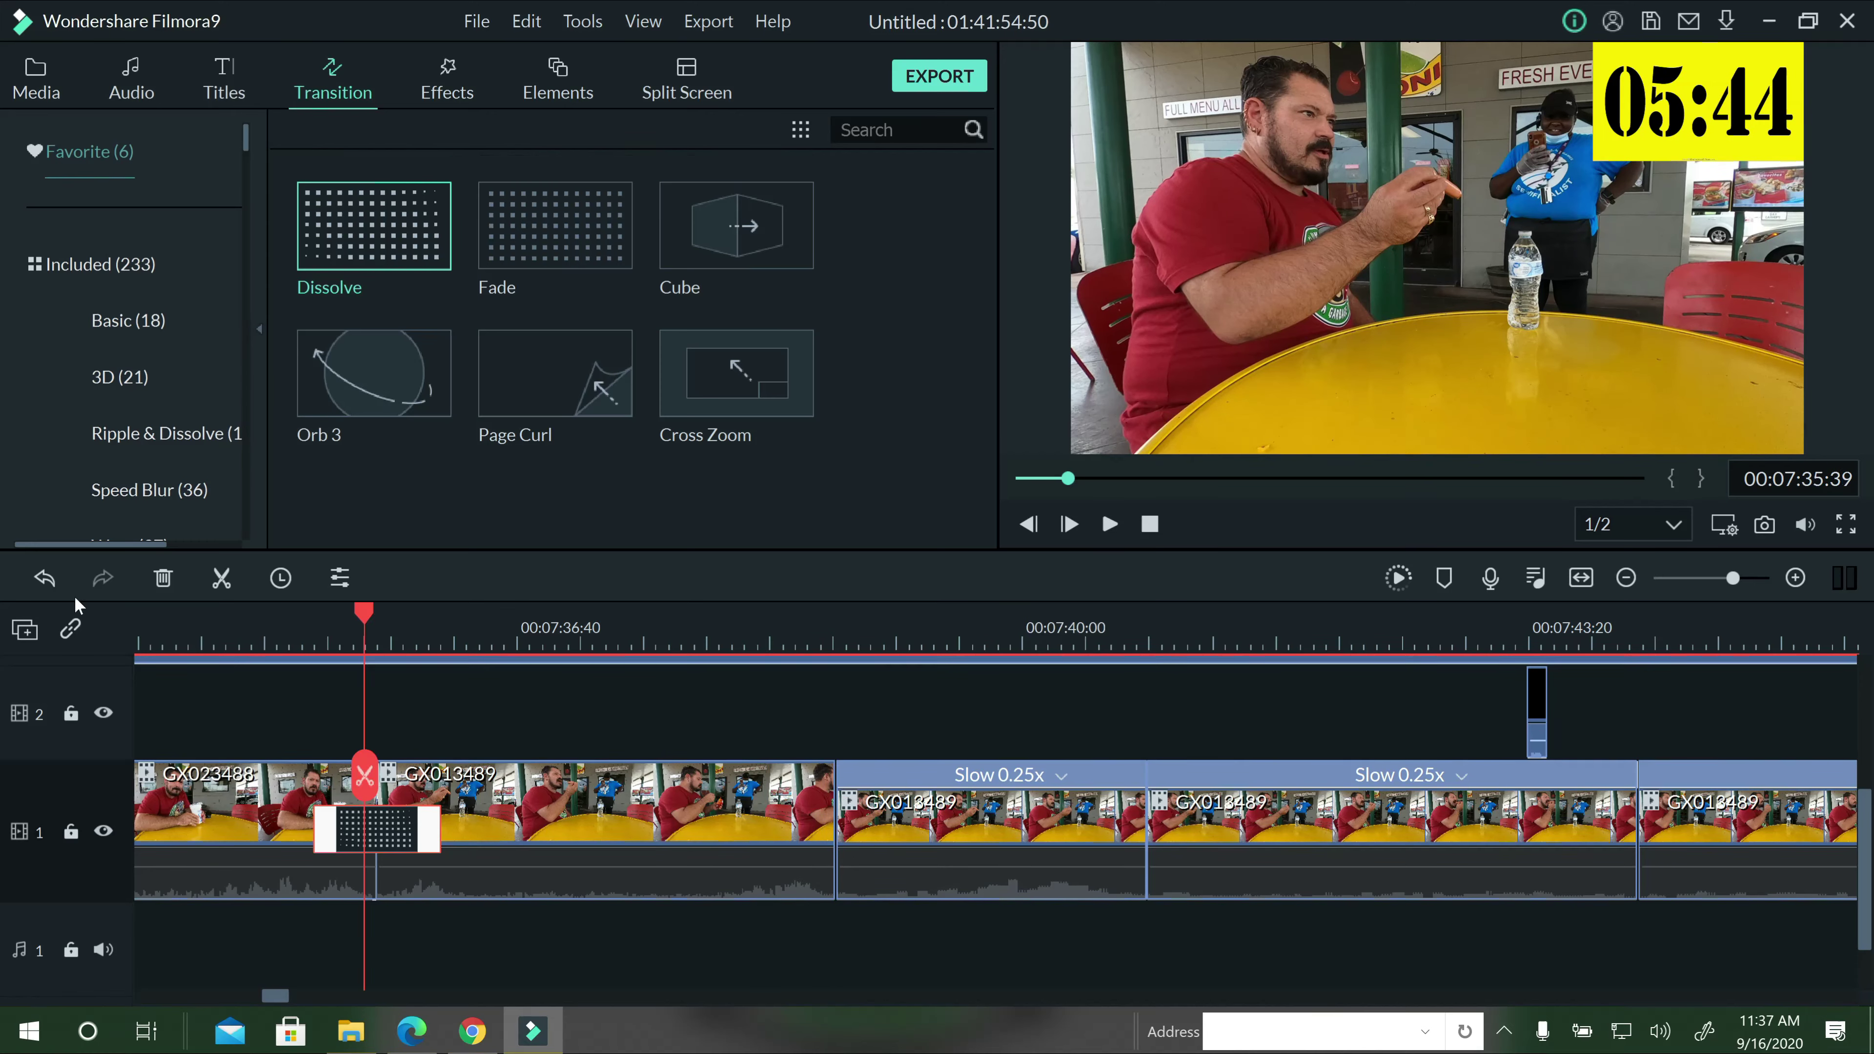
click(45, 579)
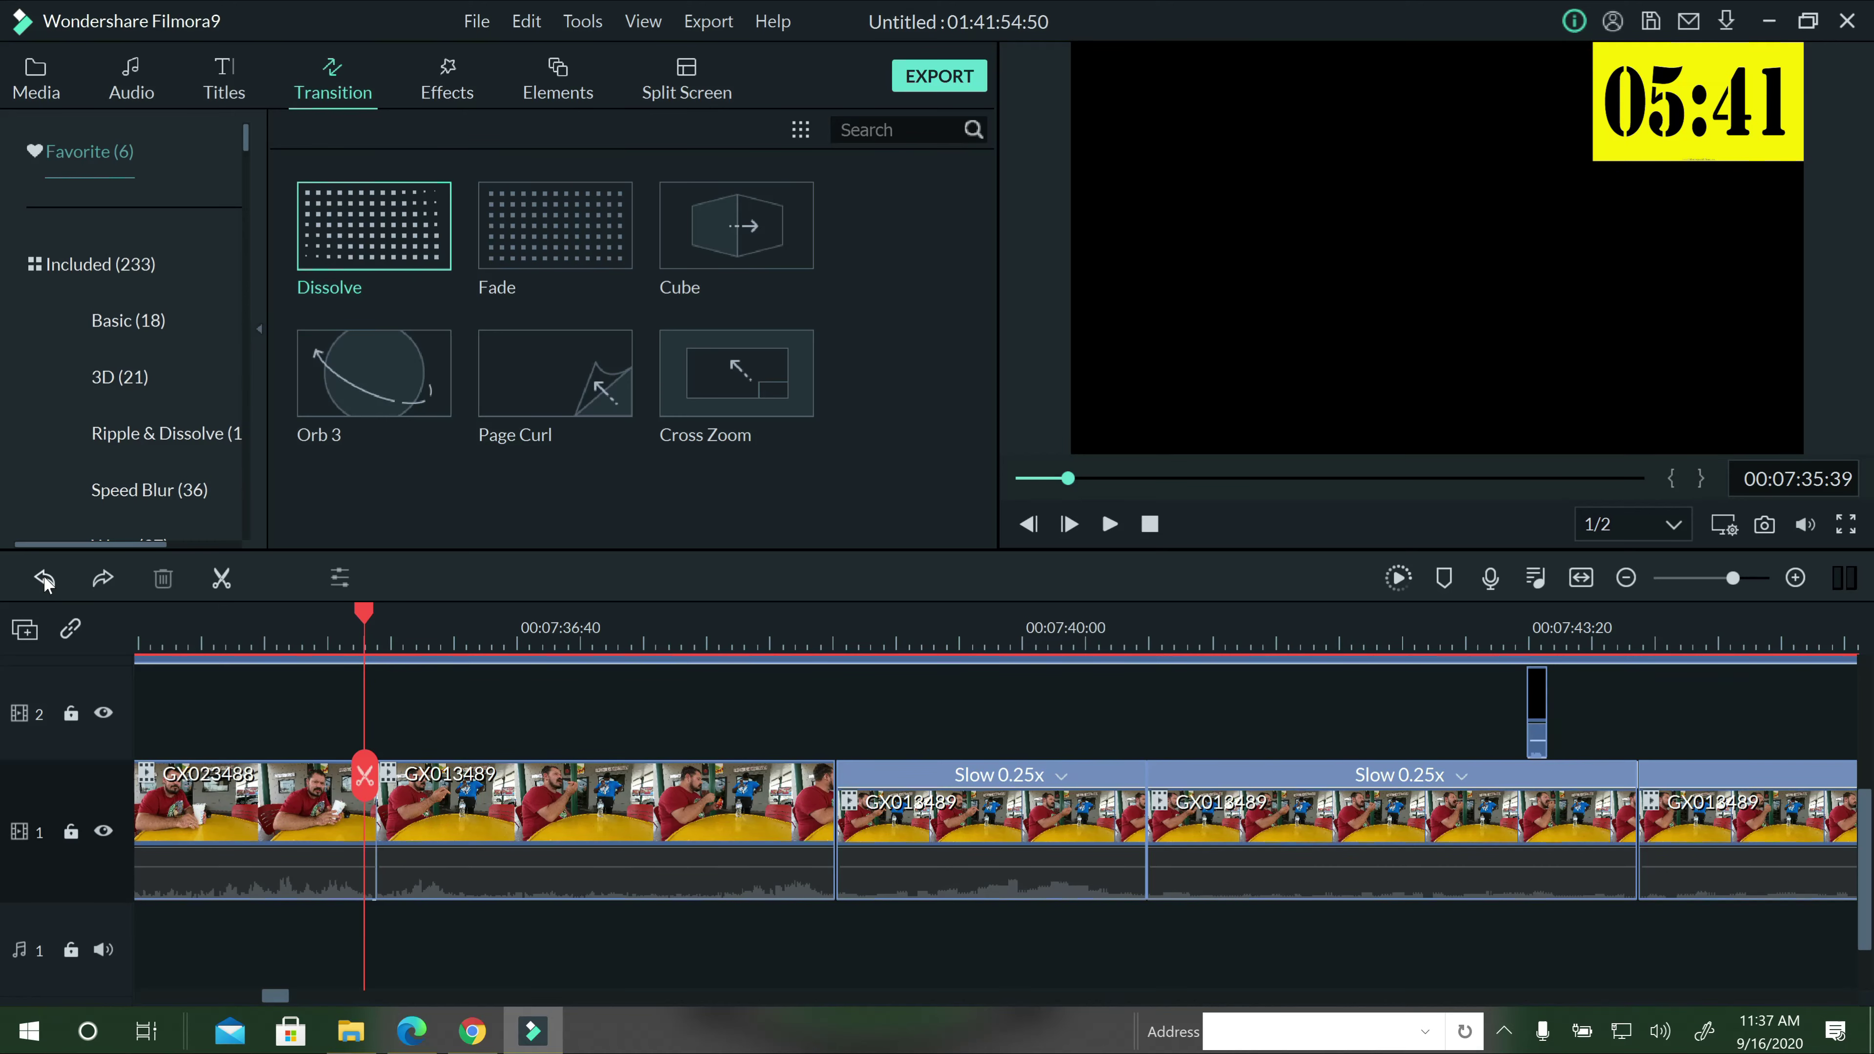
click(45, 579)
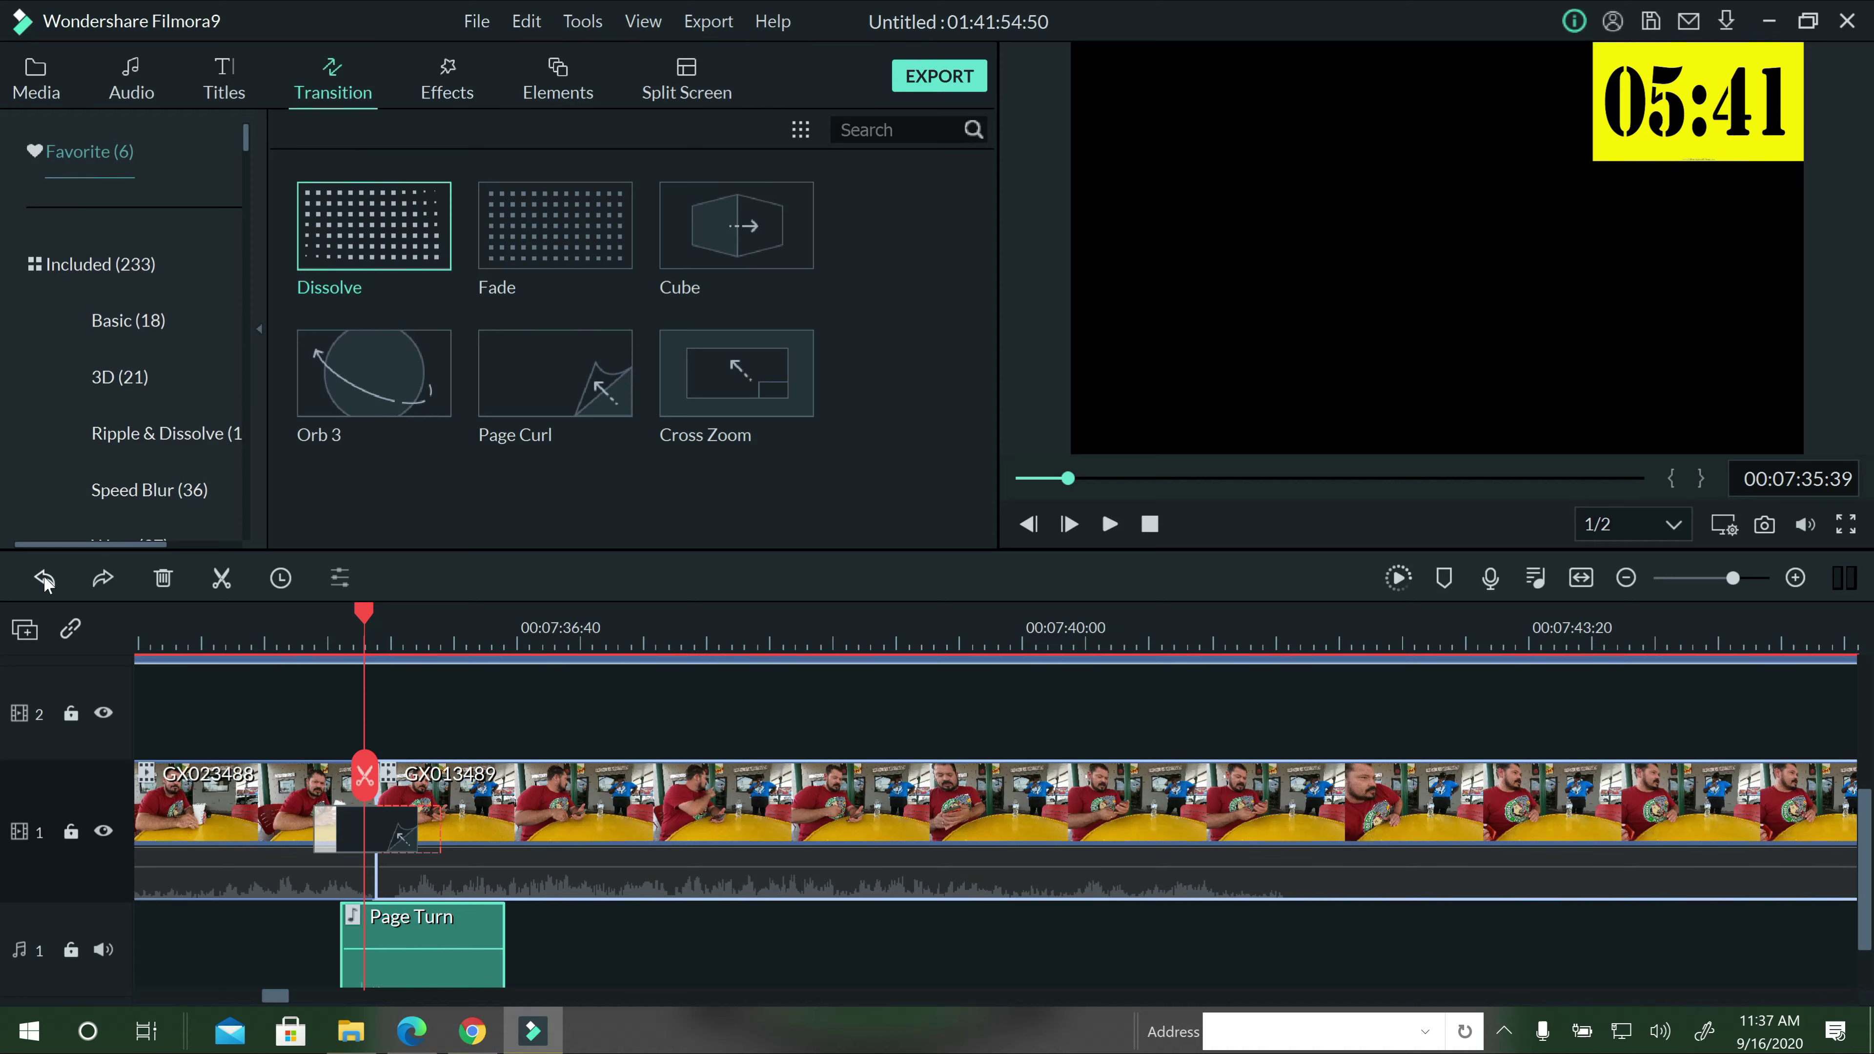
Undo the Page Turn sound and Page Curl changes back to the Orb 3 transition with the Swish clip, and play that section.
click(45, 579)
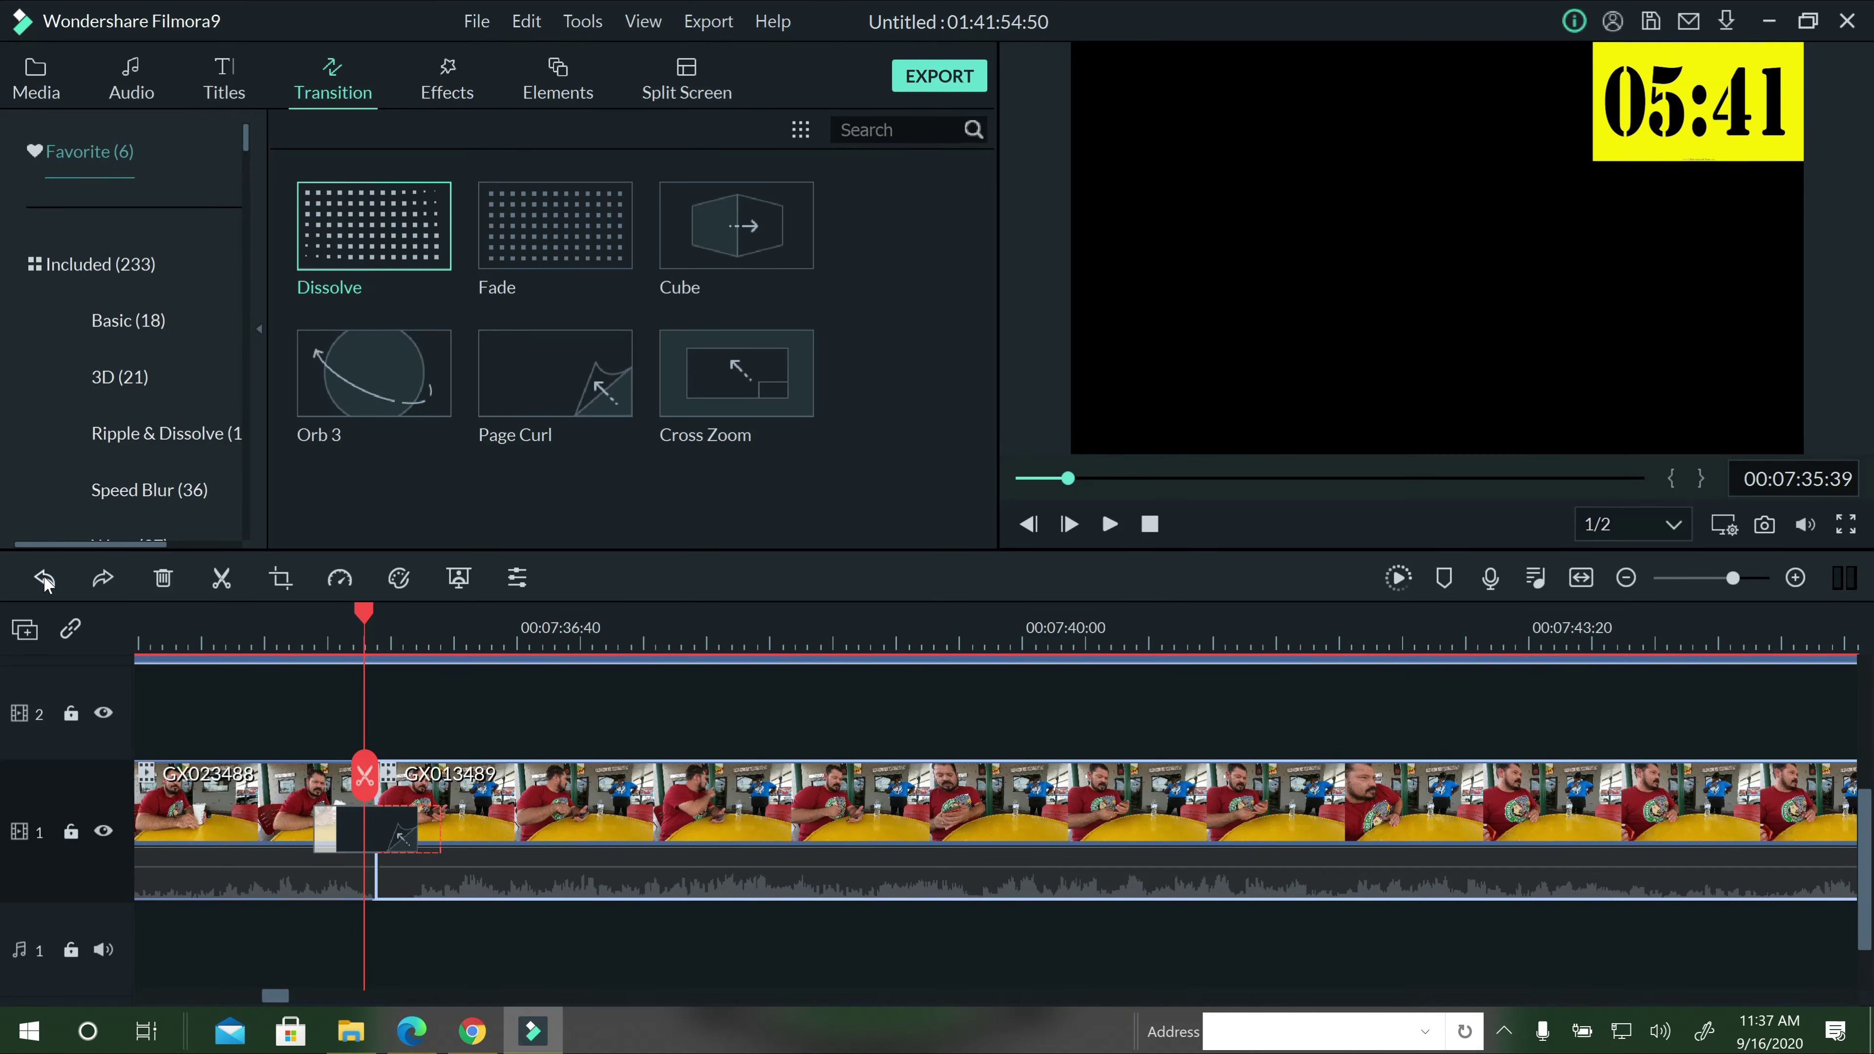
click(45, 580)
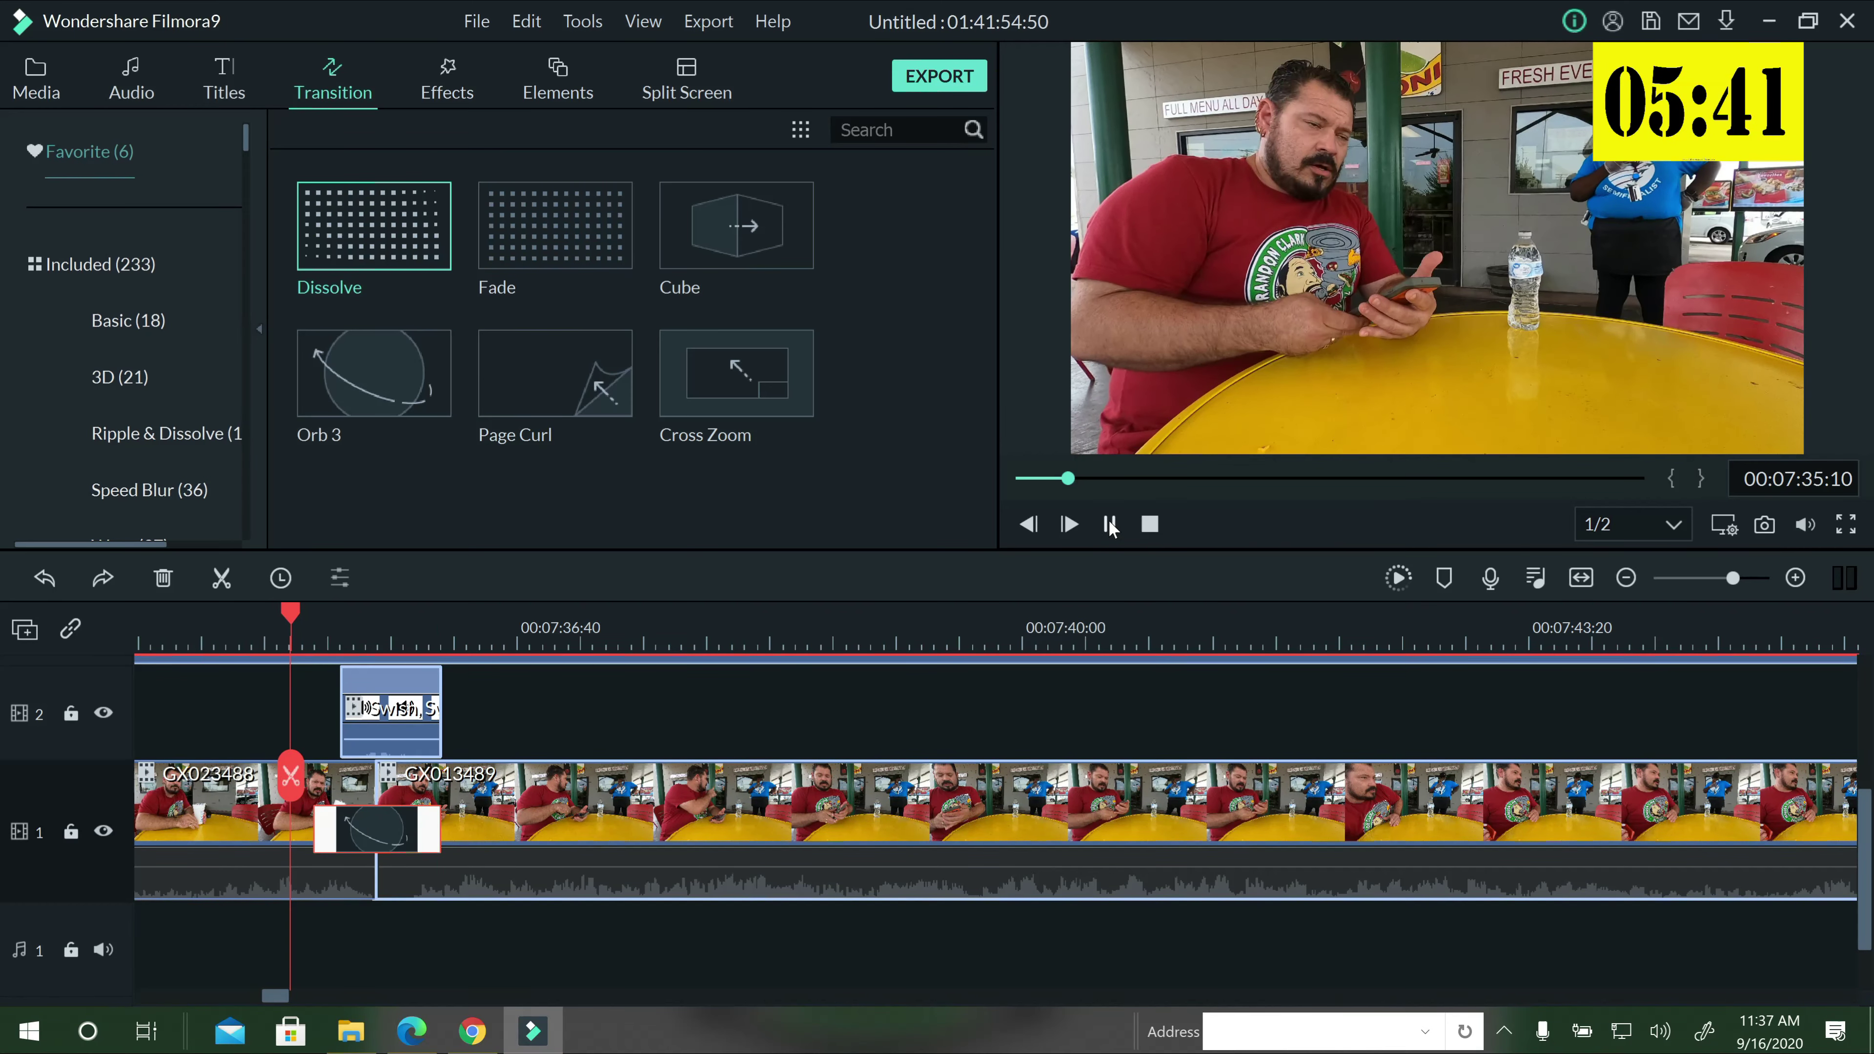
click(1111, 526)
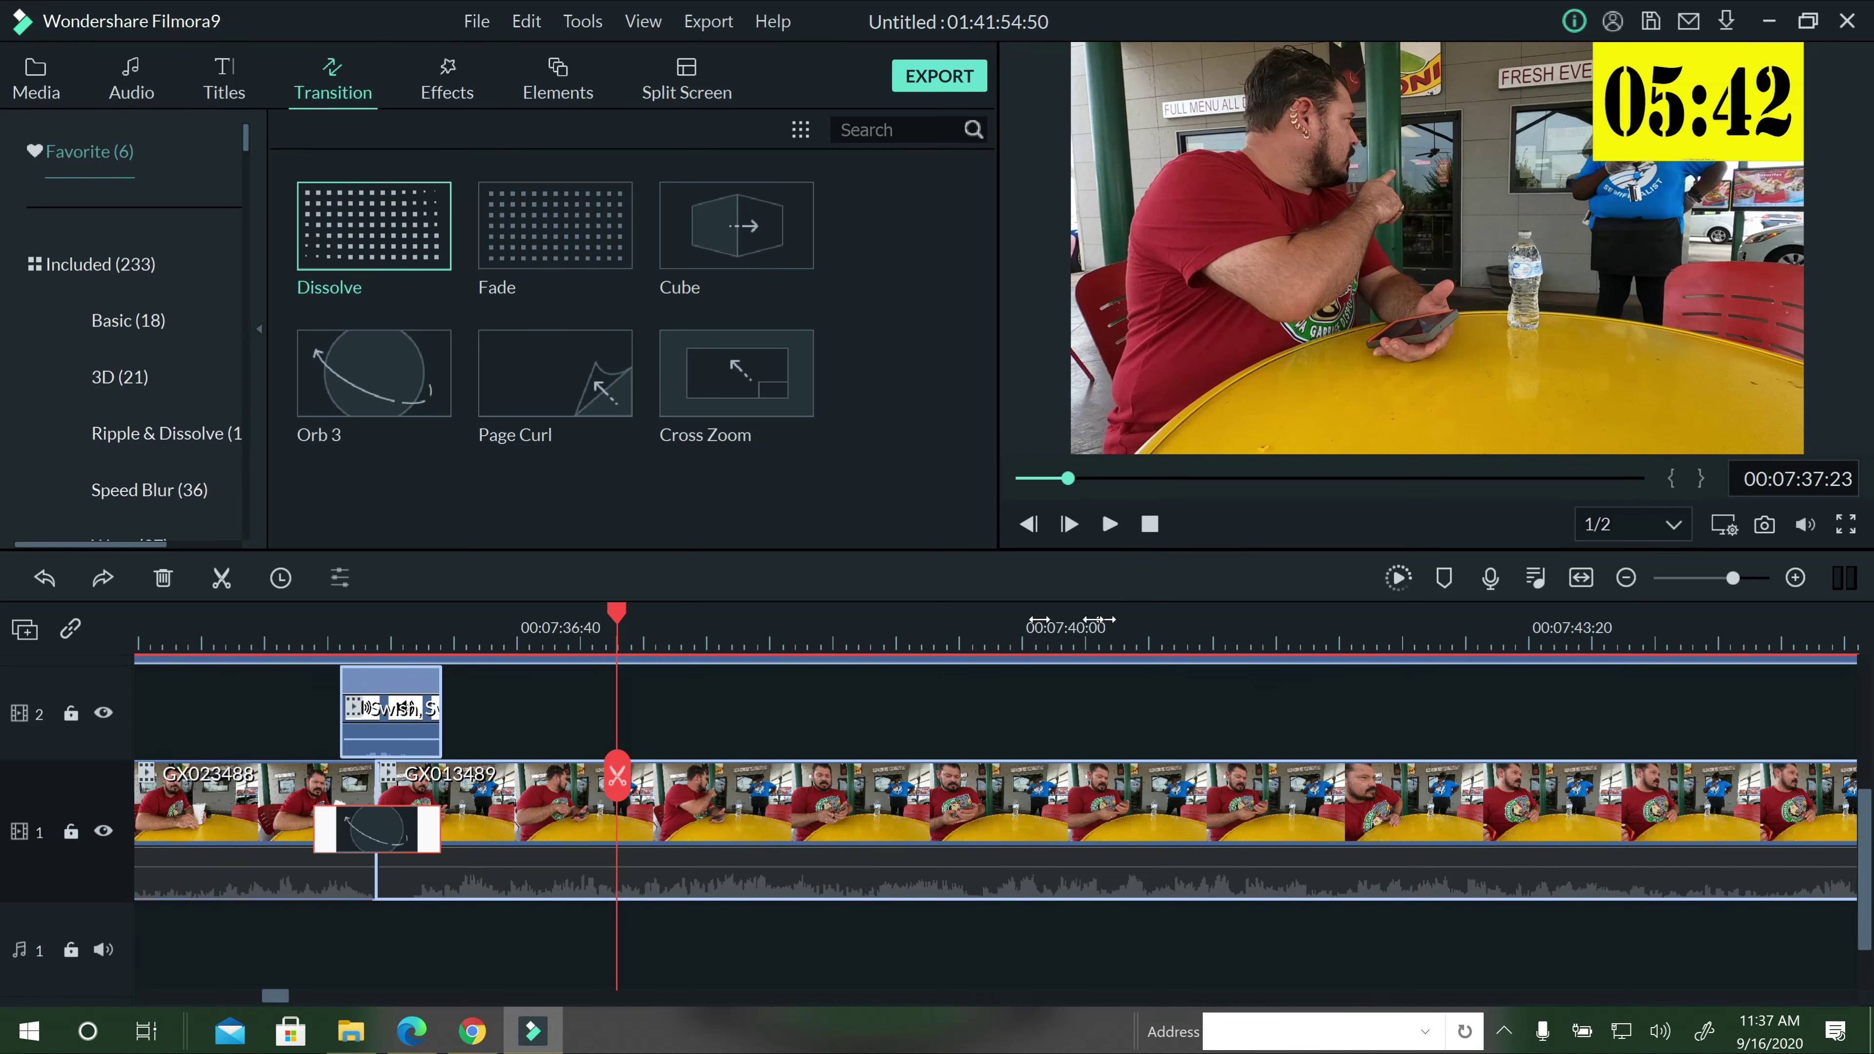
Place the GX013501 clip from the project media on video track 1, with a gap after the hoodie merchandise outro.
drag(1092, 622, 632, 633)
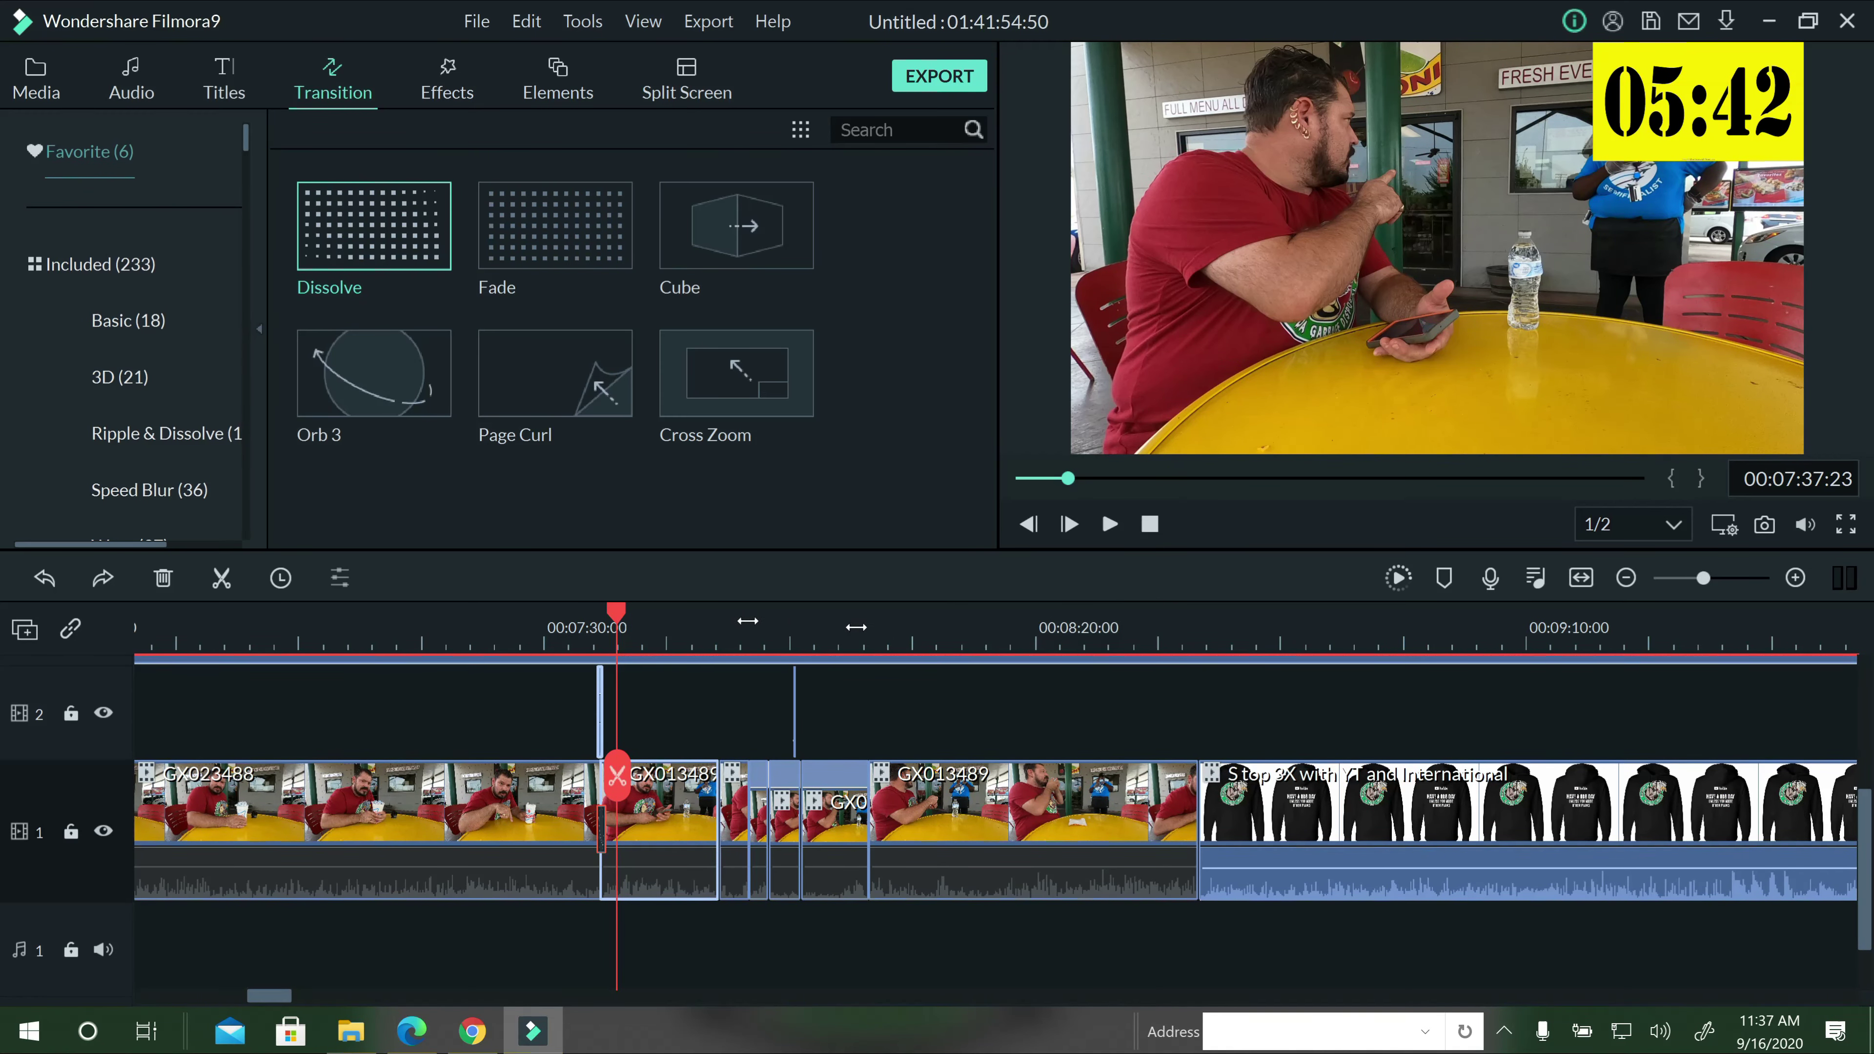
drag(748, 620, 578, 641)
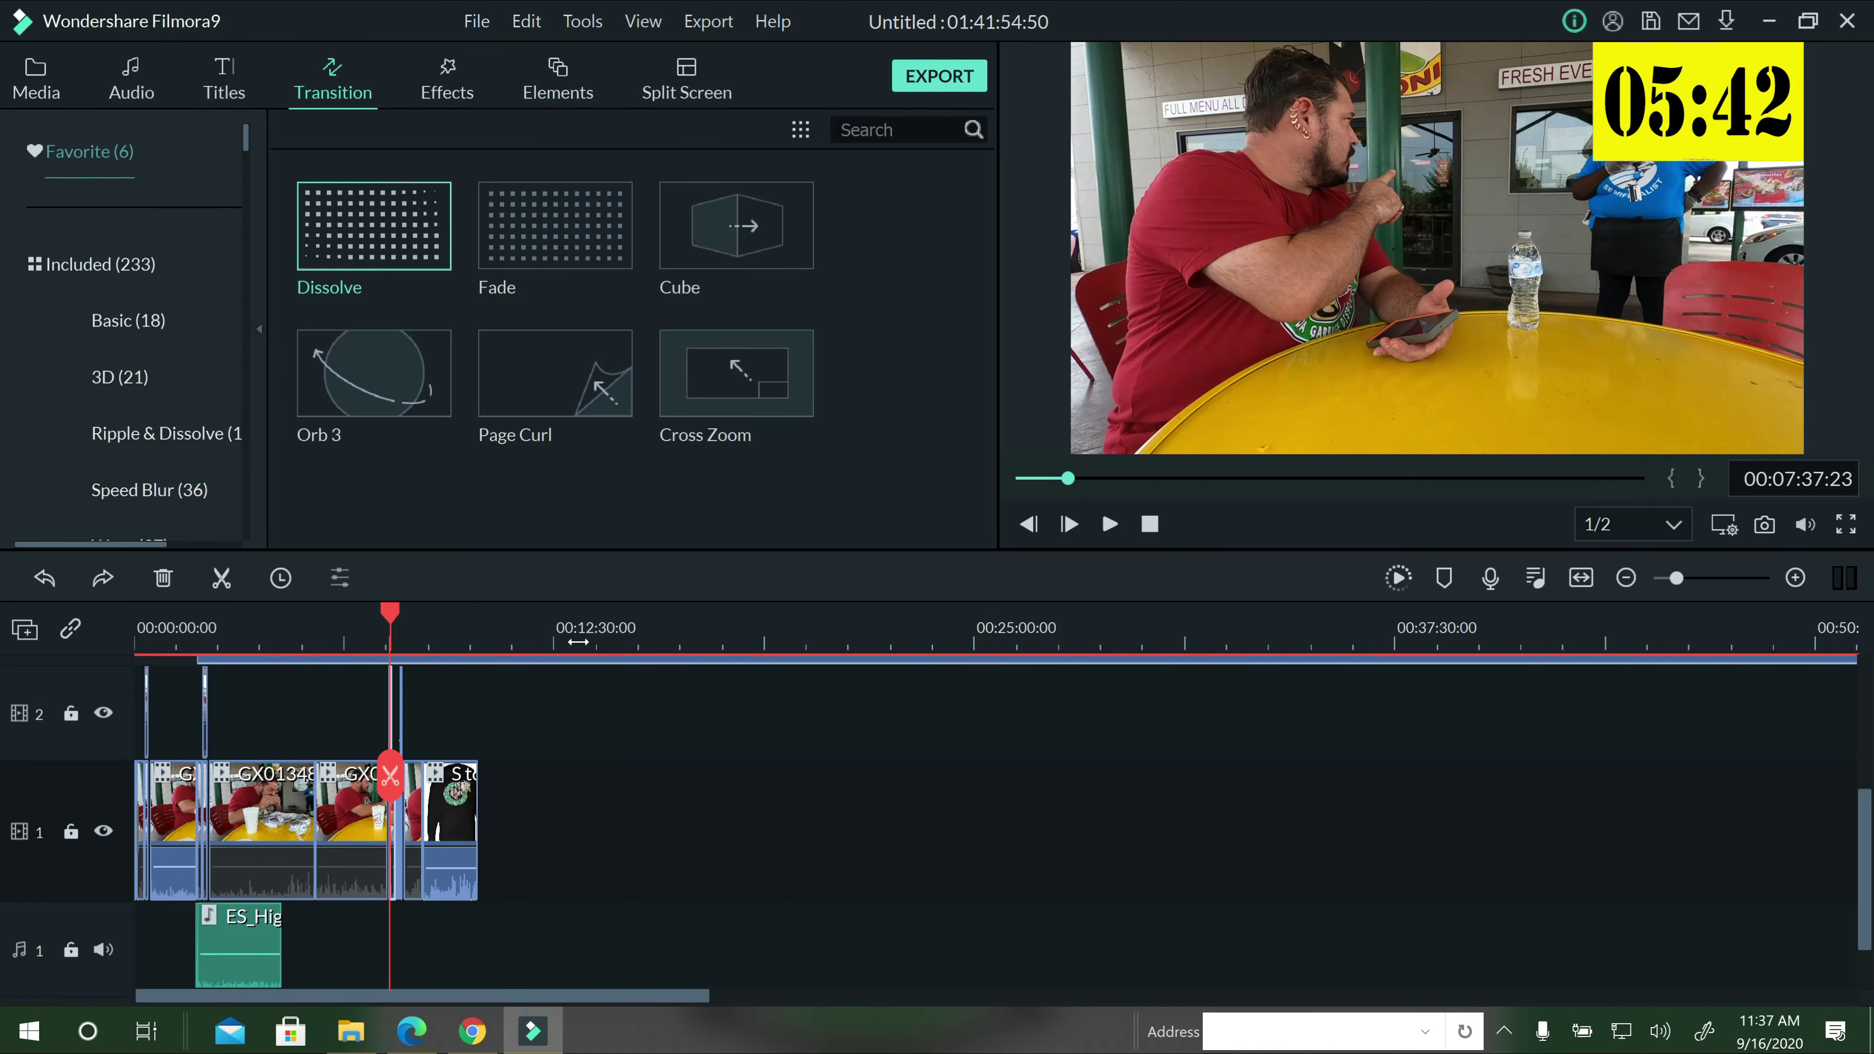
click(33, 81)
scroll(509, 399, down, 15)
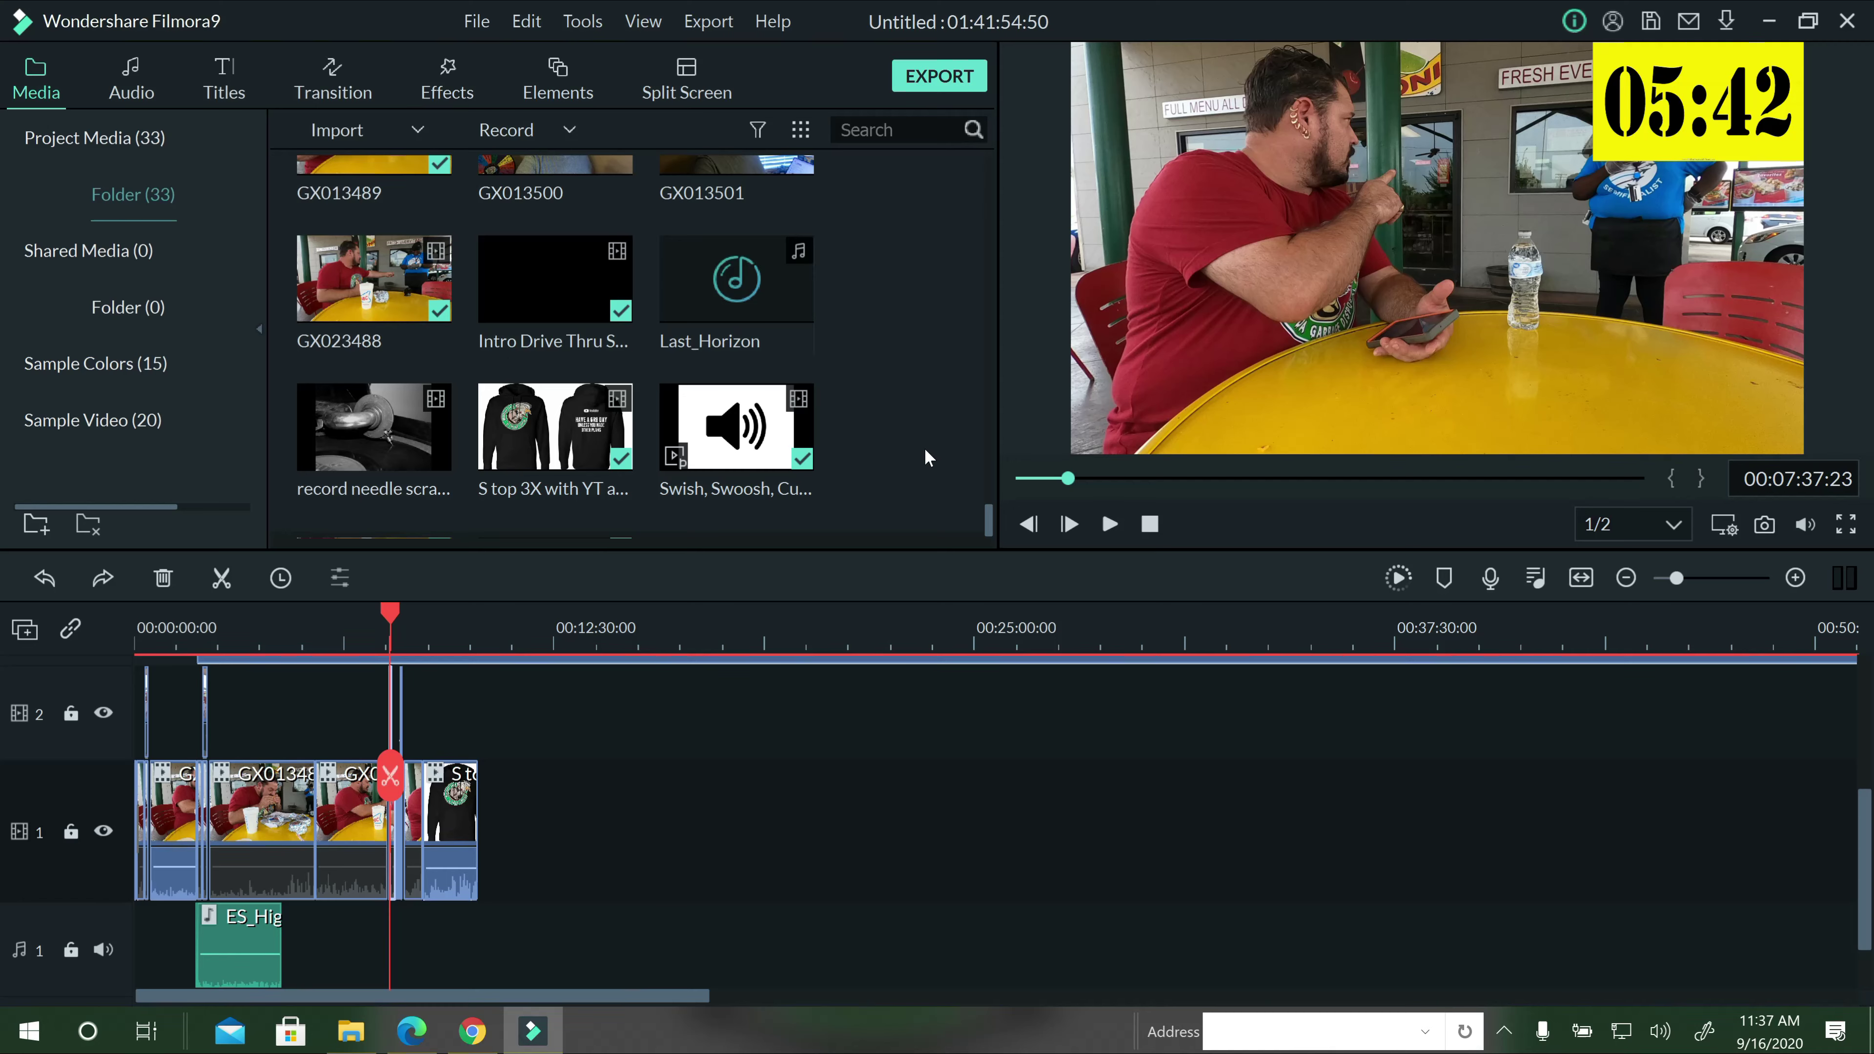
drag(994, 517, 991, 474)
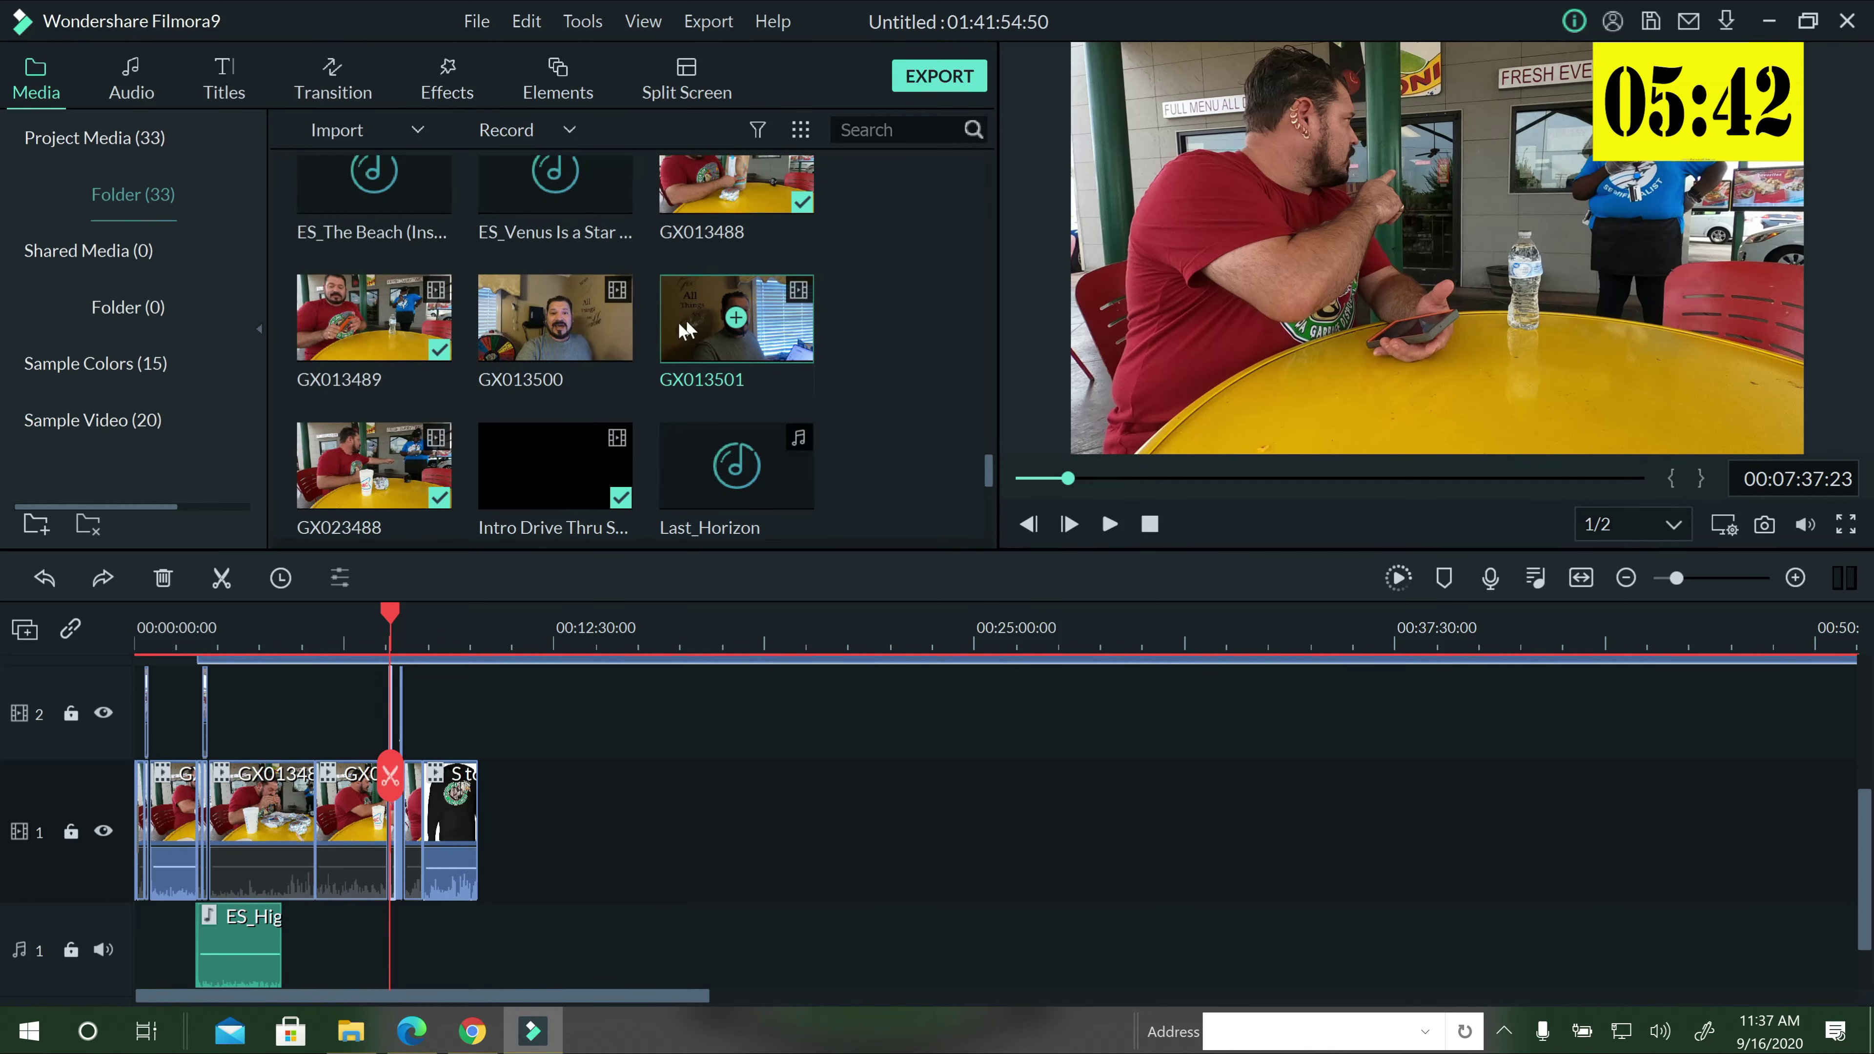
drag(679, 336, 568, 823)
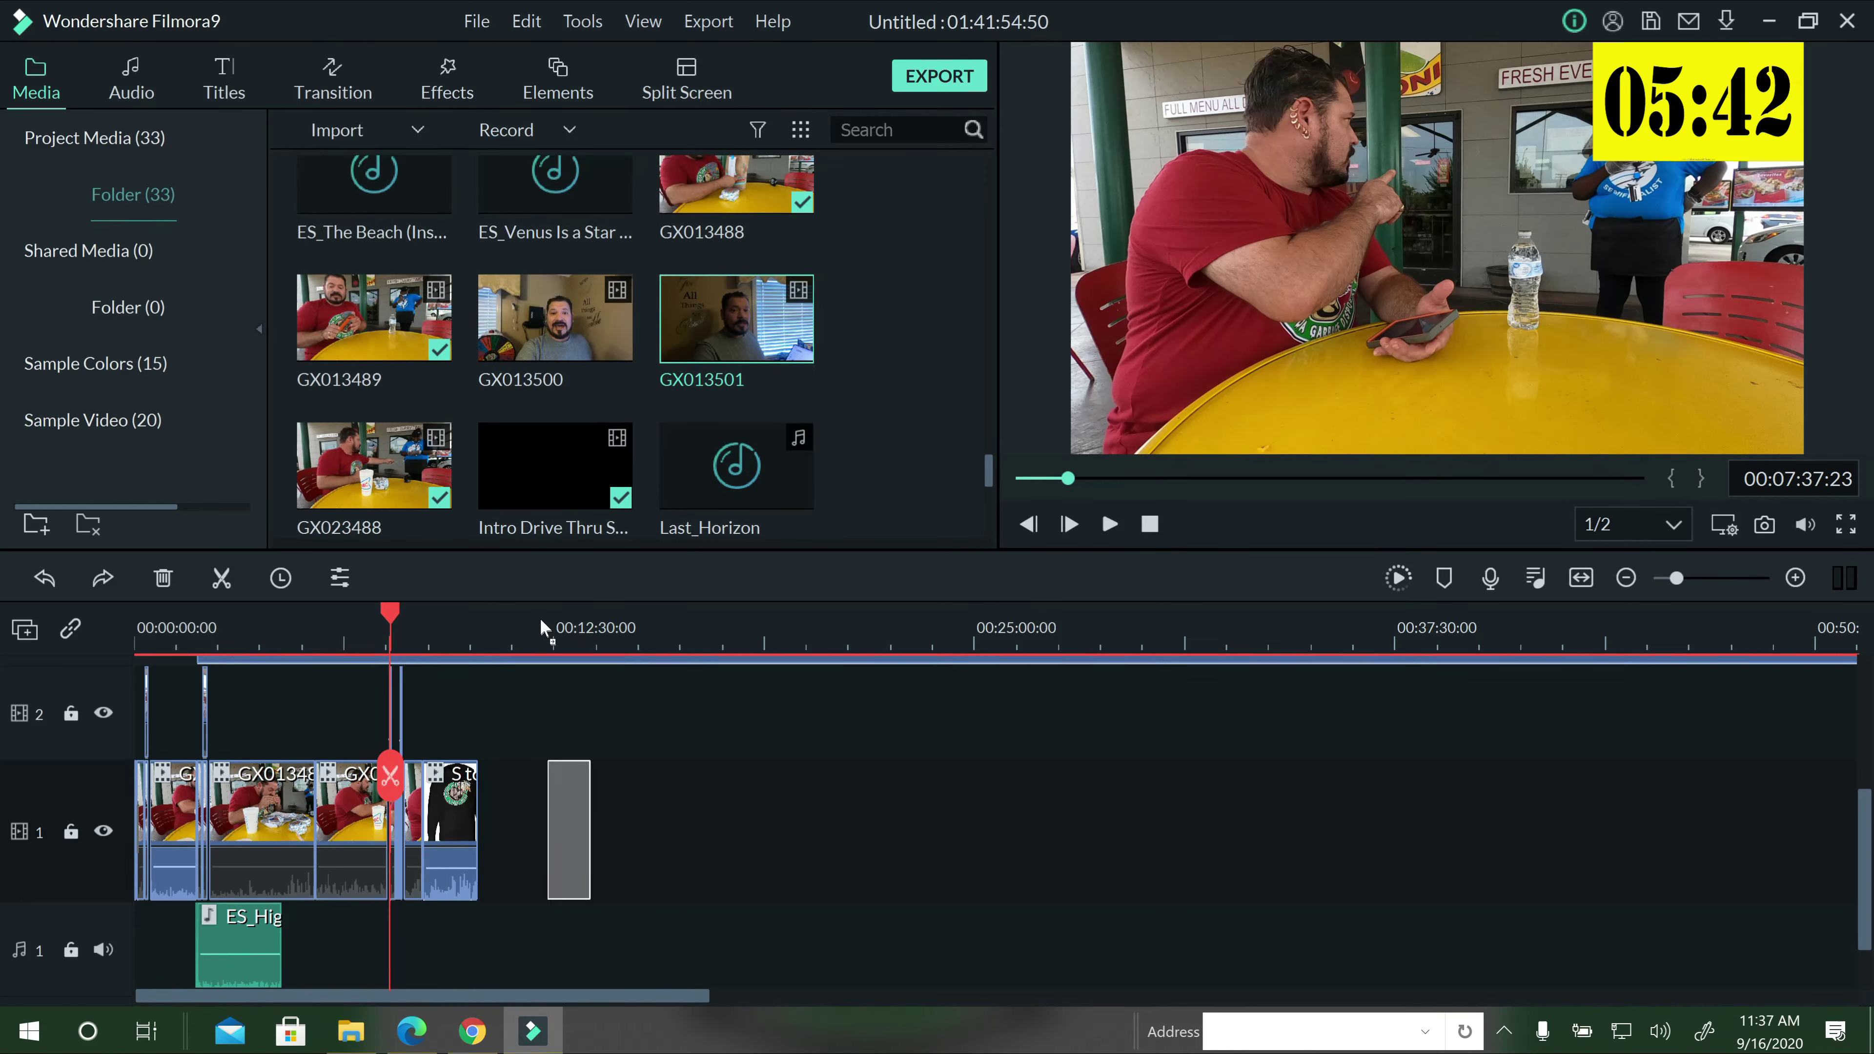
Lower the GX013501 clip's volume to about -12 dB, and return to its video settings.
click(553, 628)
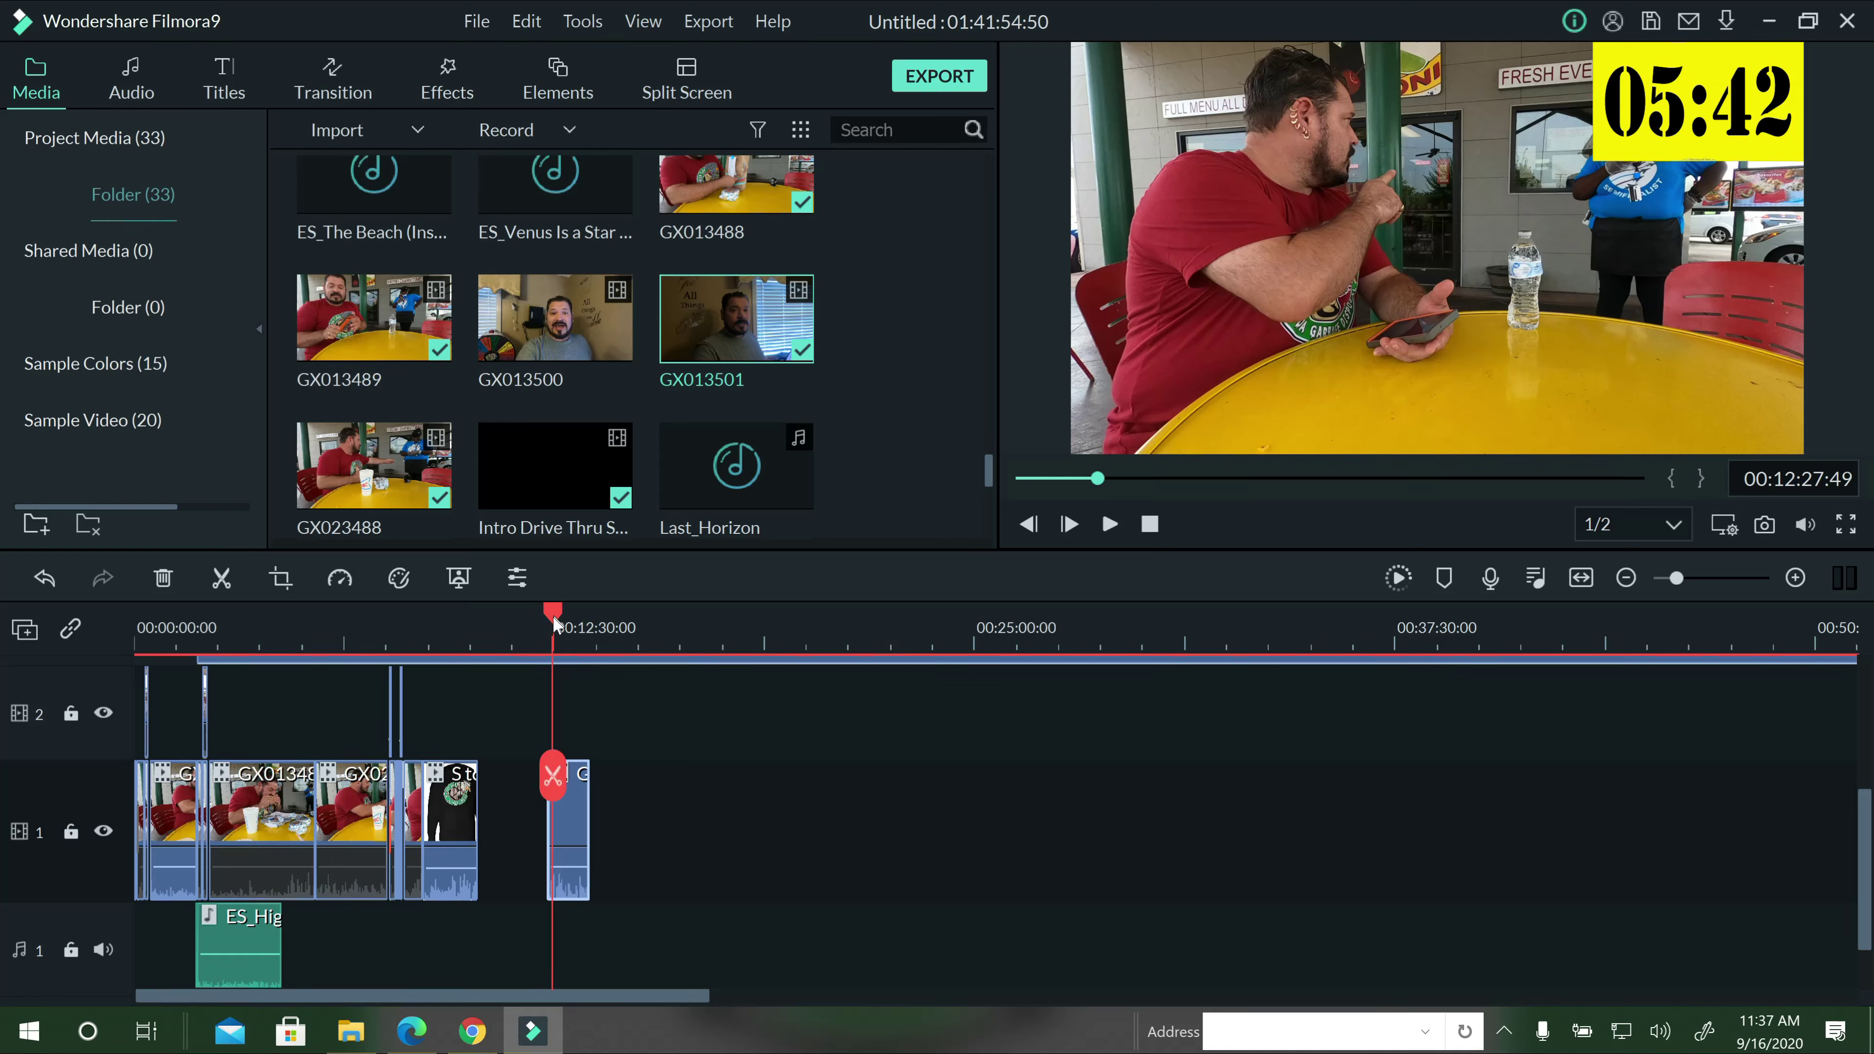
click(549, 628)
double_click(565, 807)
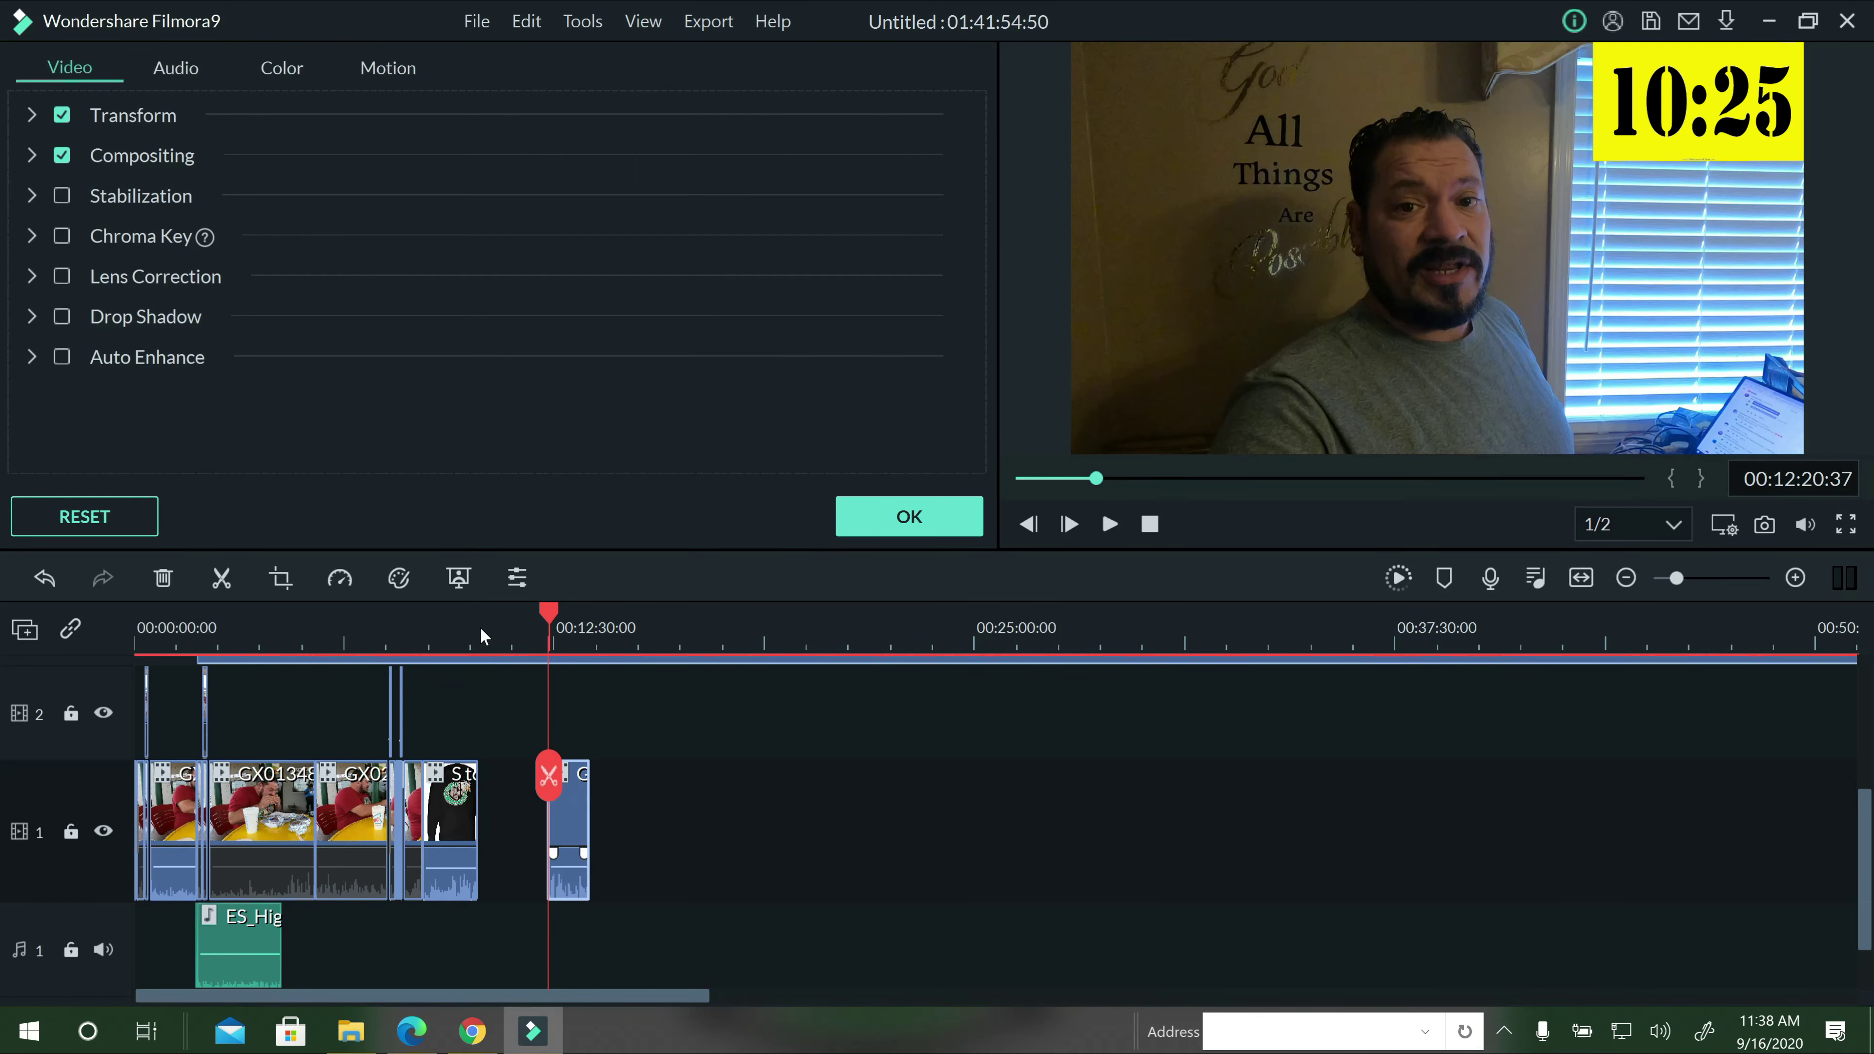
click(167, 73)
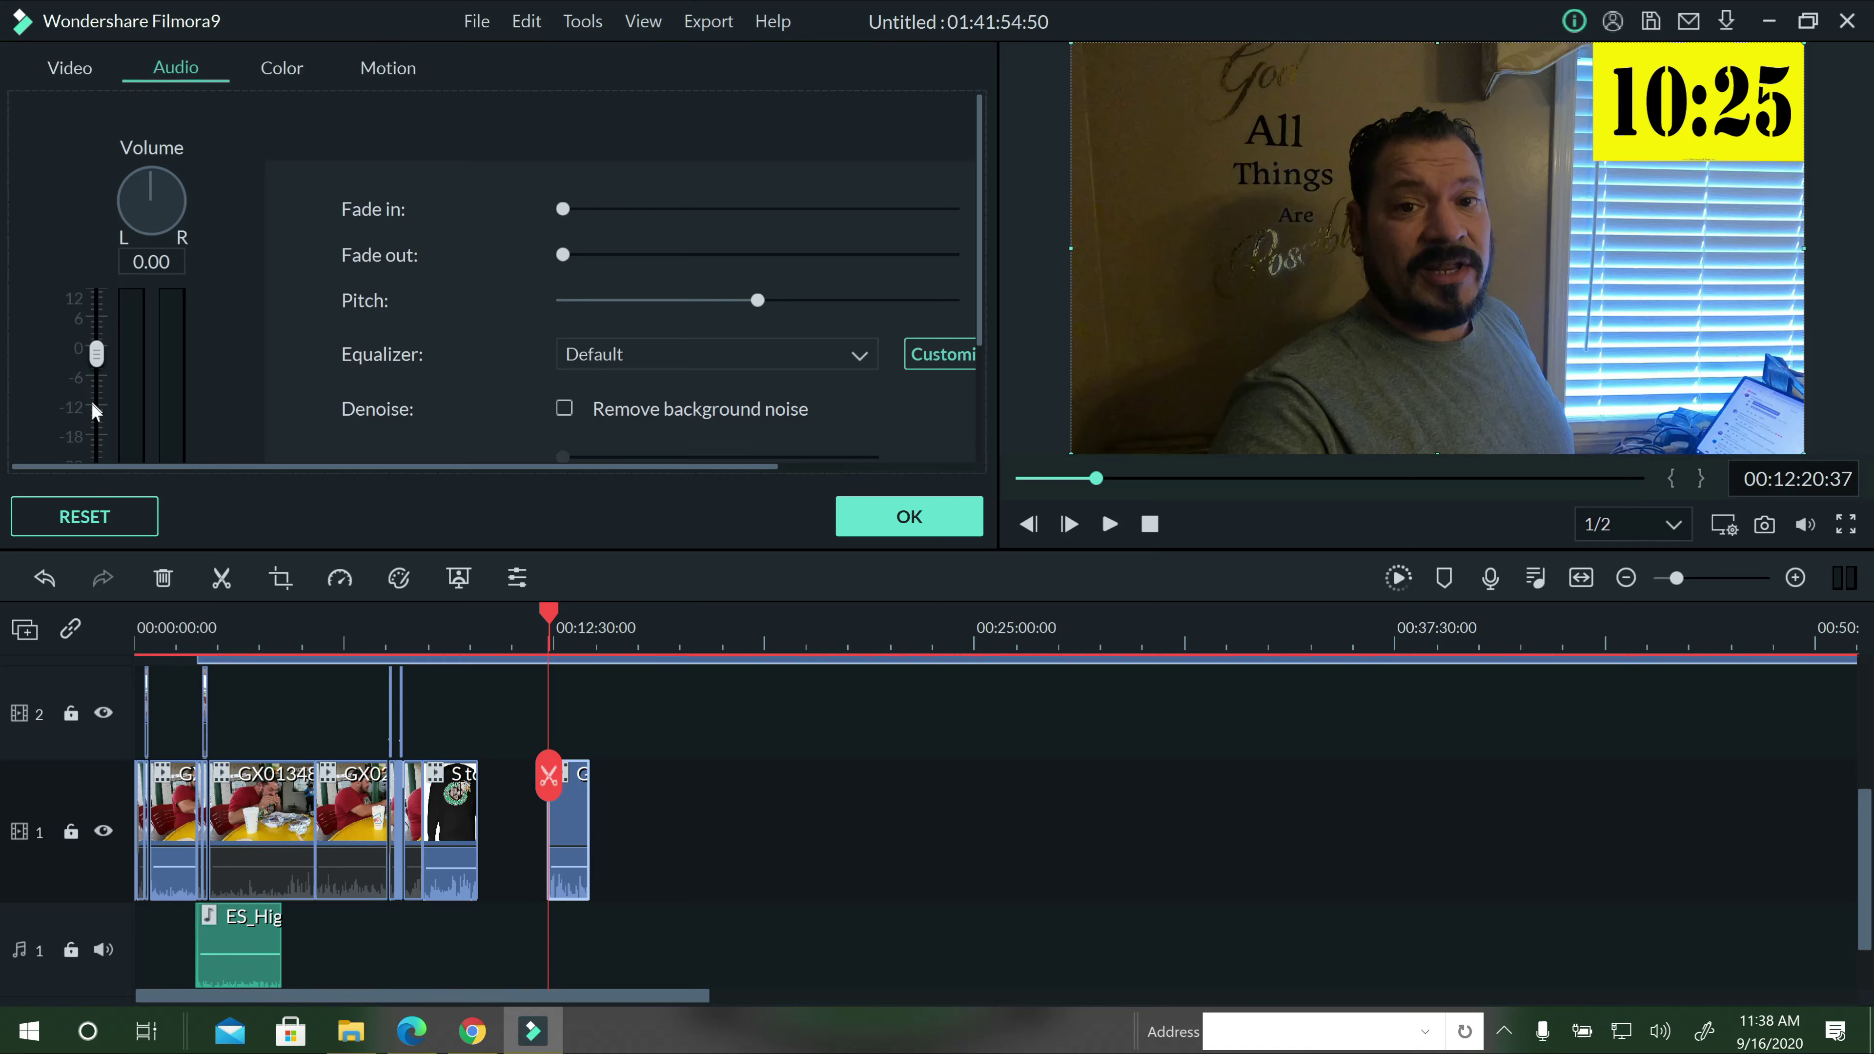
drag(96, 414, 96, 404)
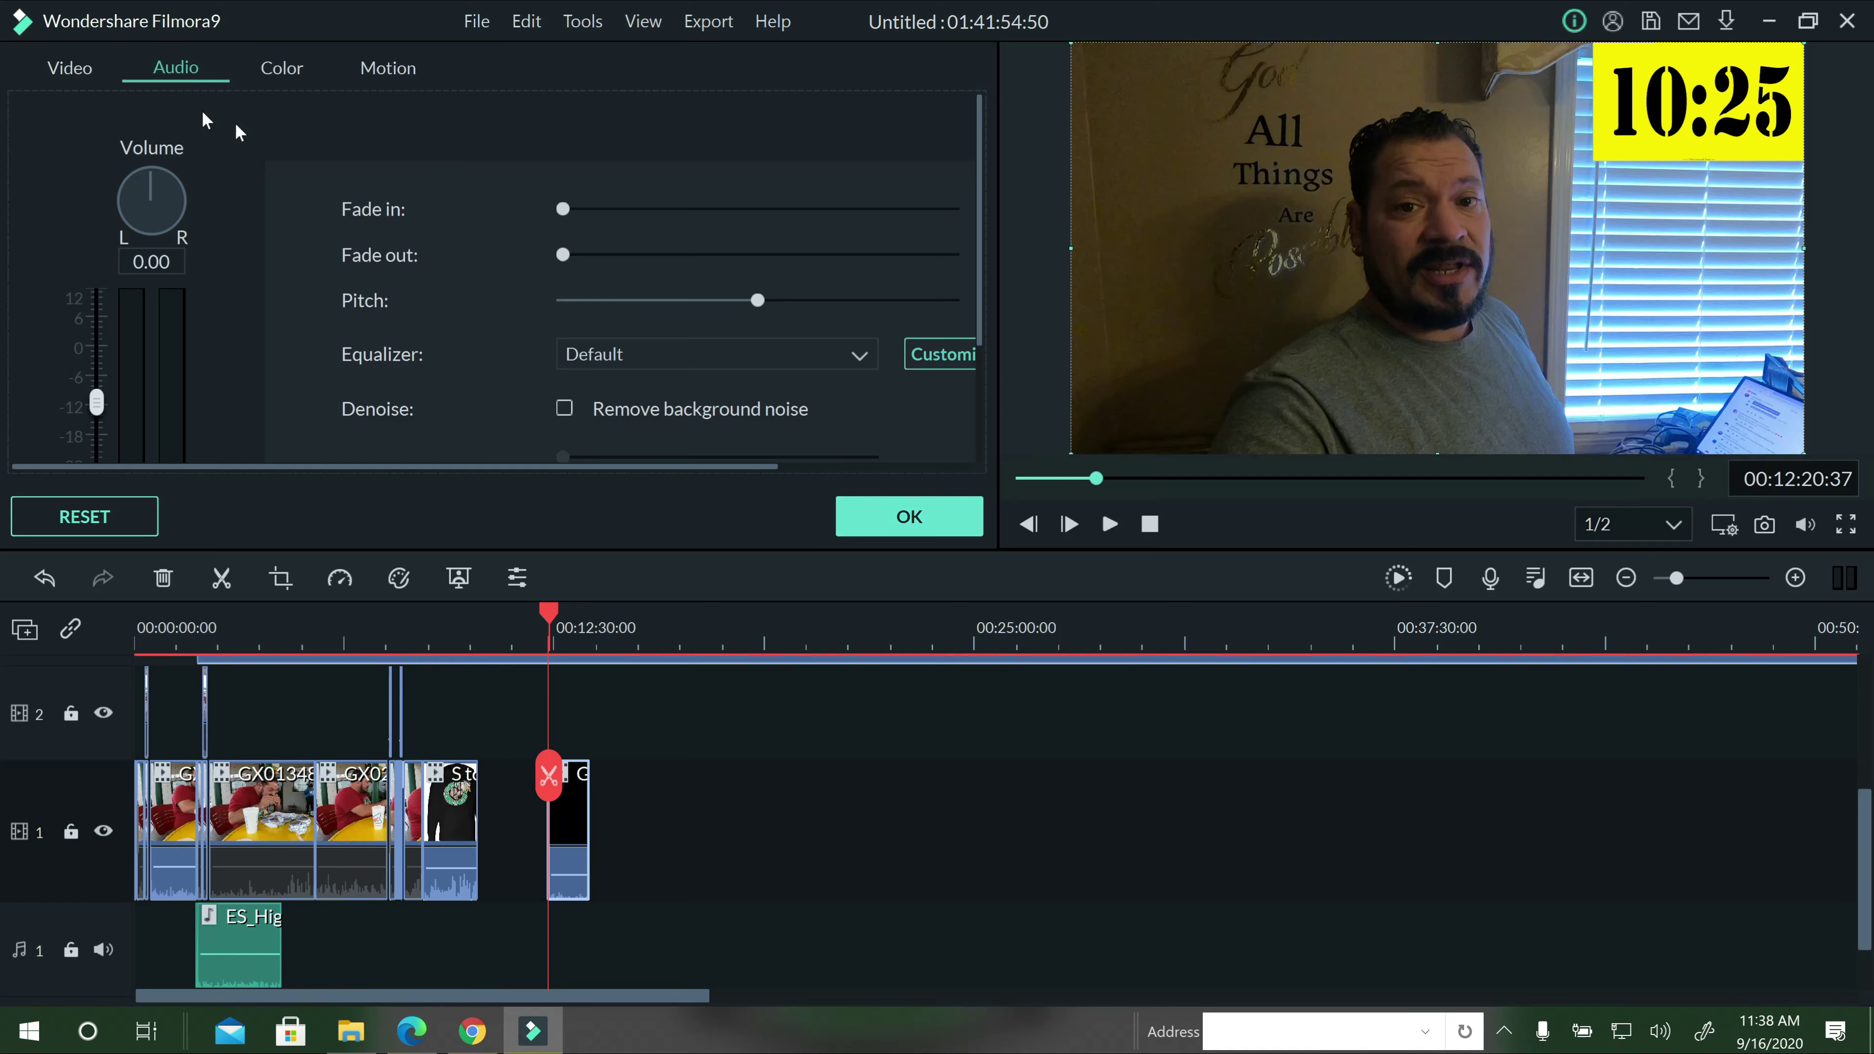
click(71, 68)
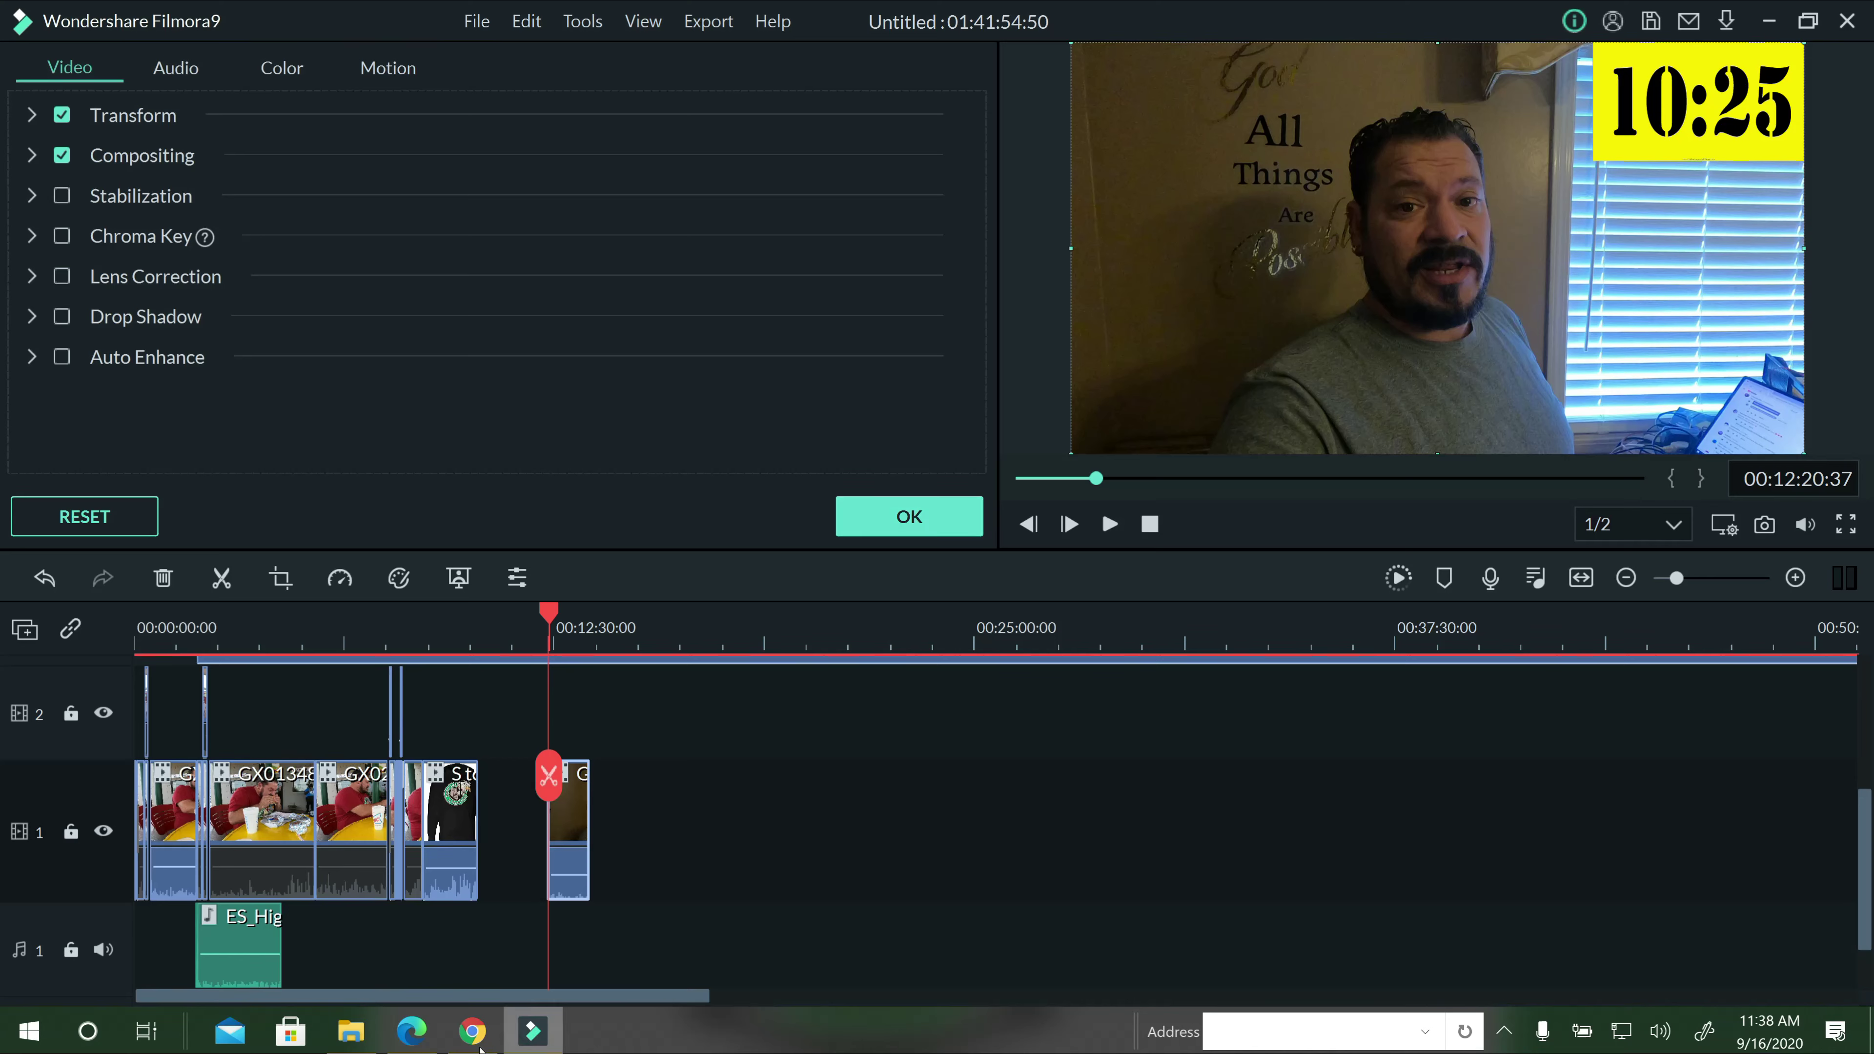
mouse_move(426, 1035)
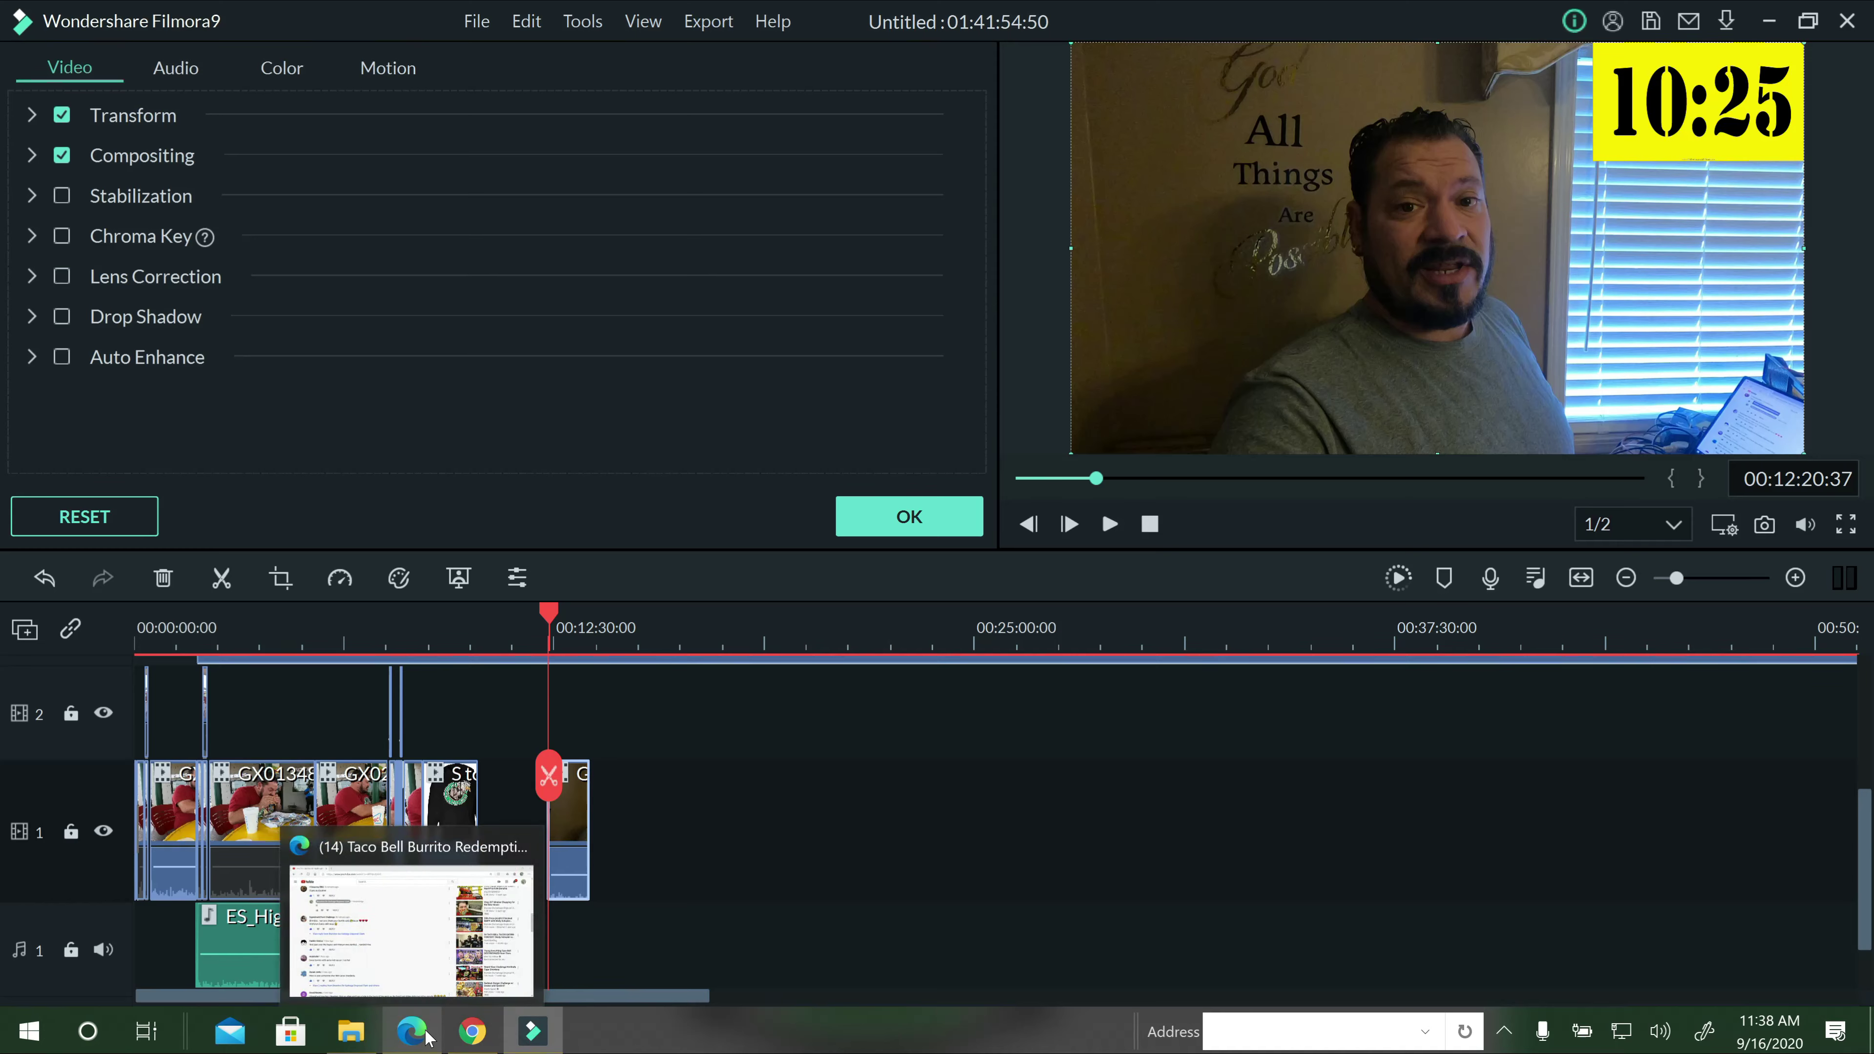
click(403, 737)
click(418, 64)
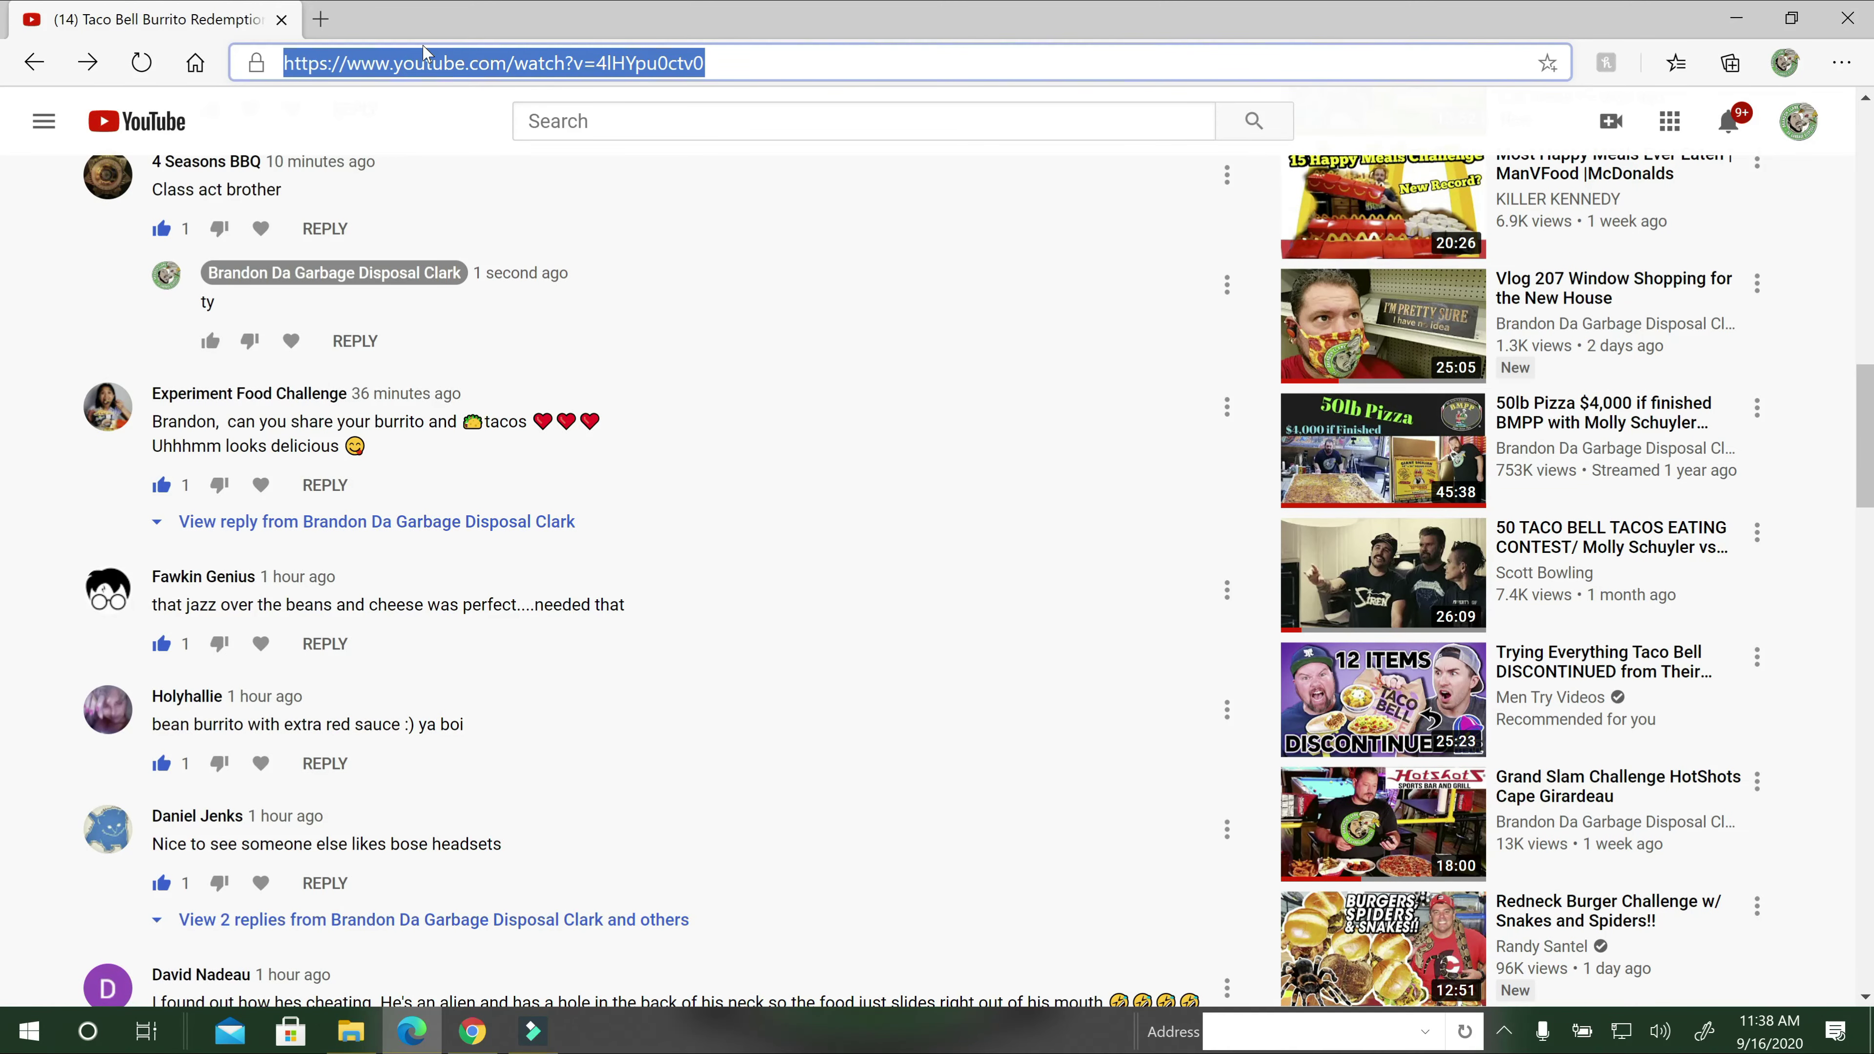
text(www.dagarbagedisposalstore.com)
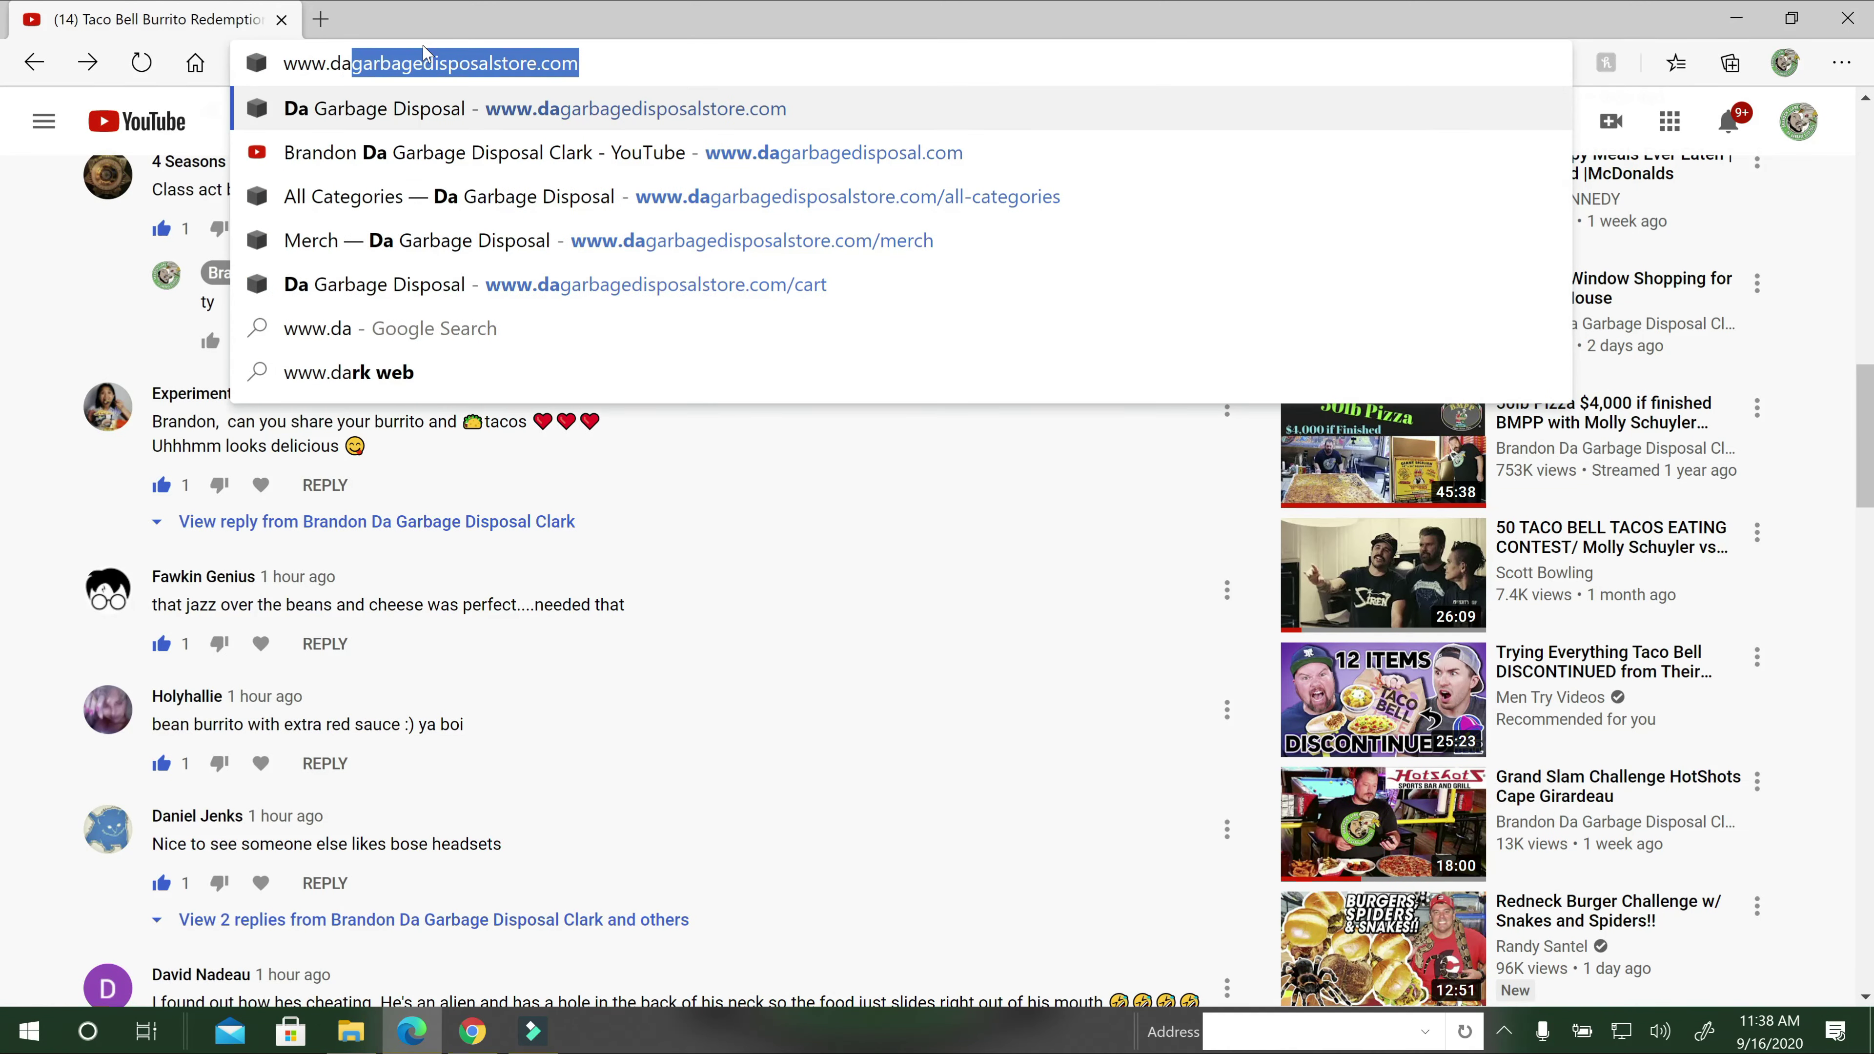
click(585, 113)
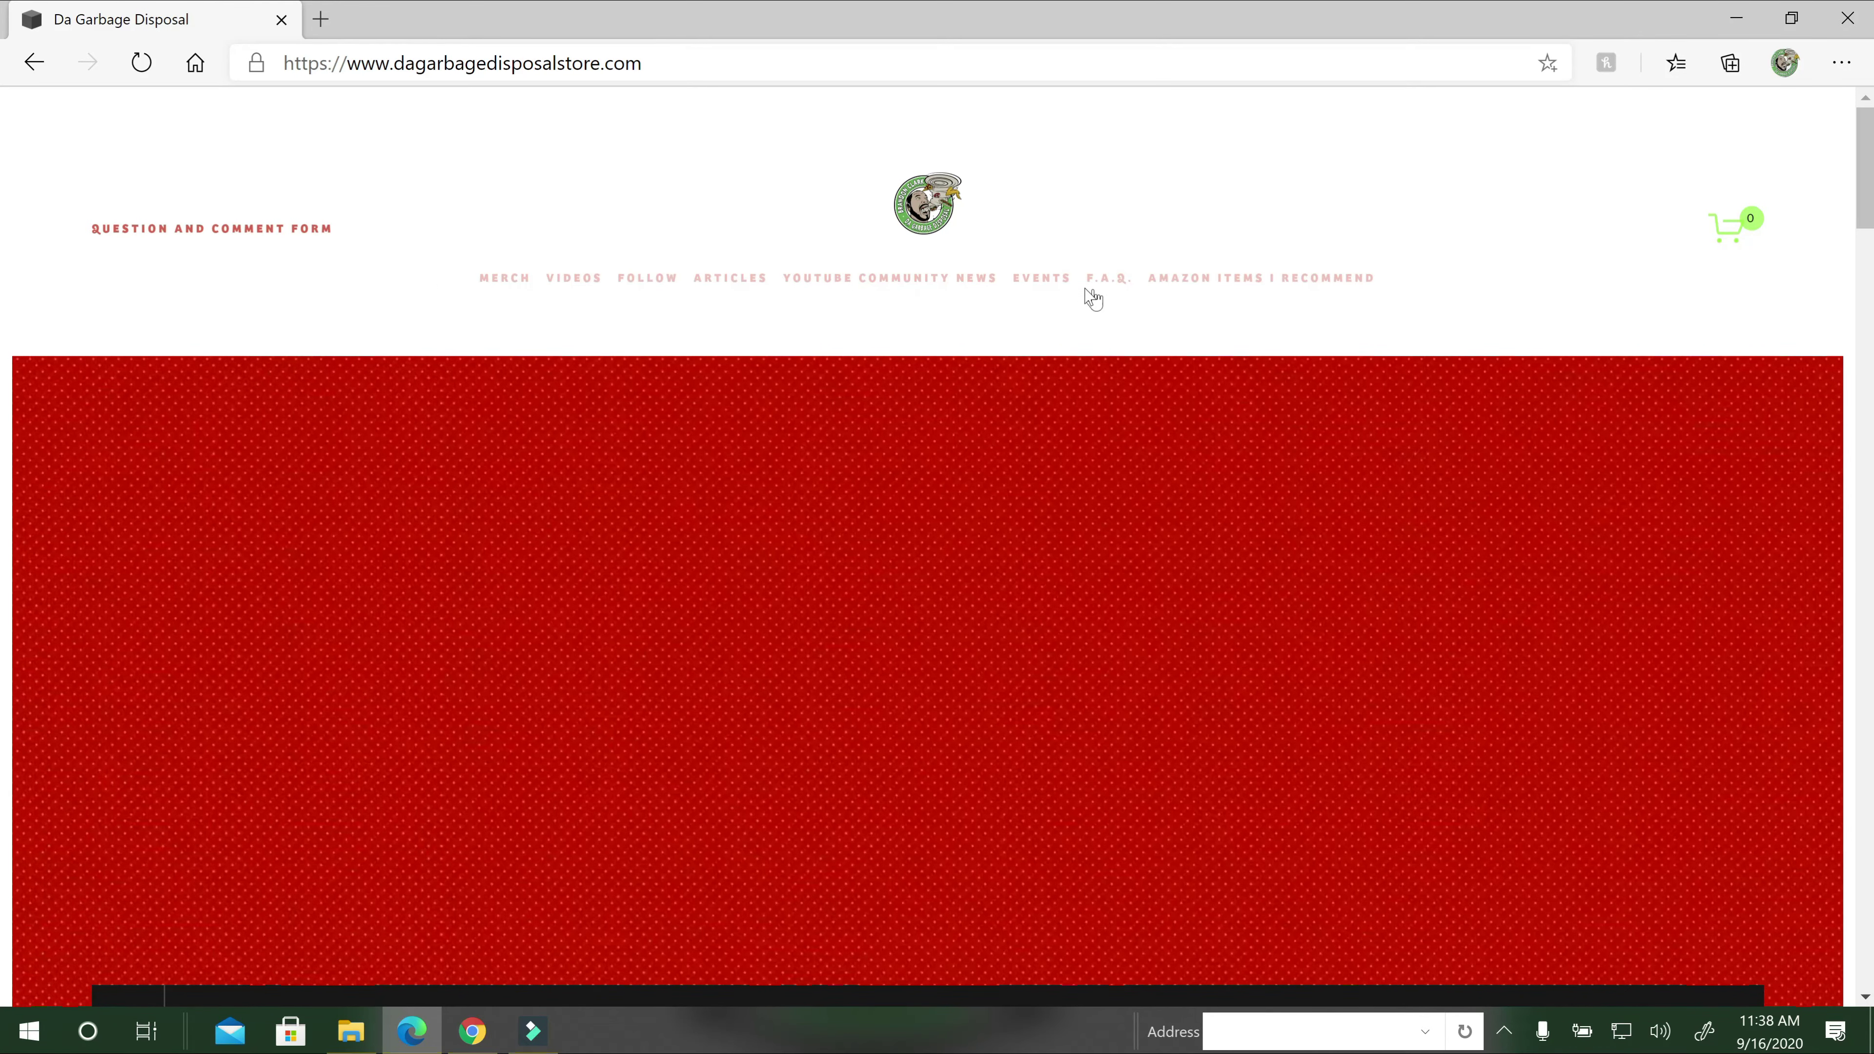
click(1050, 289)
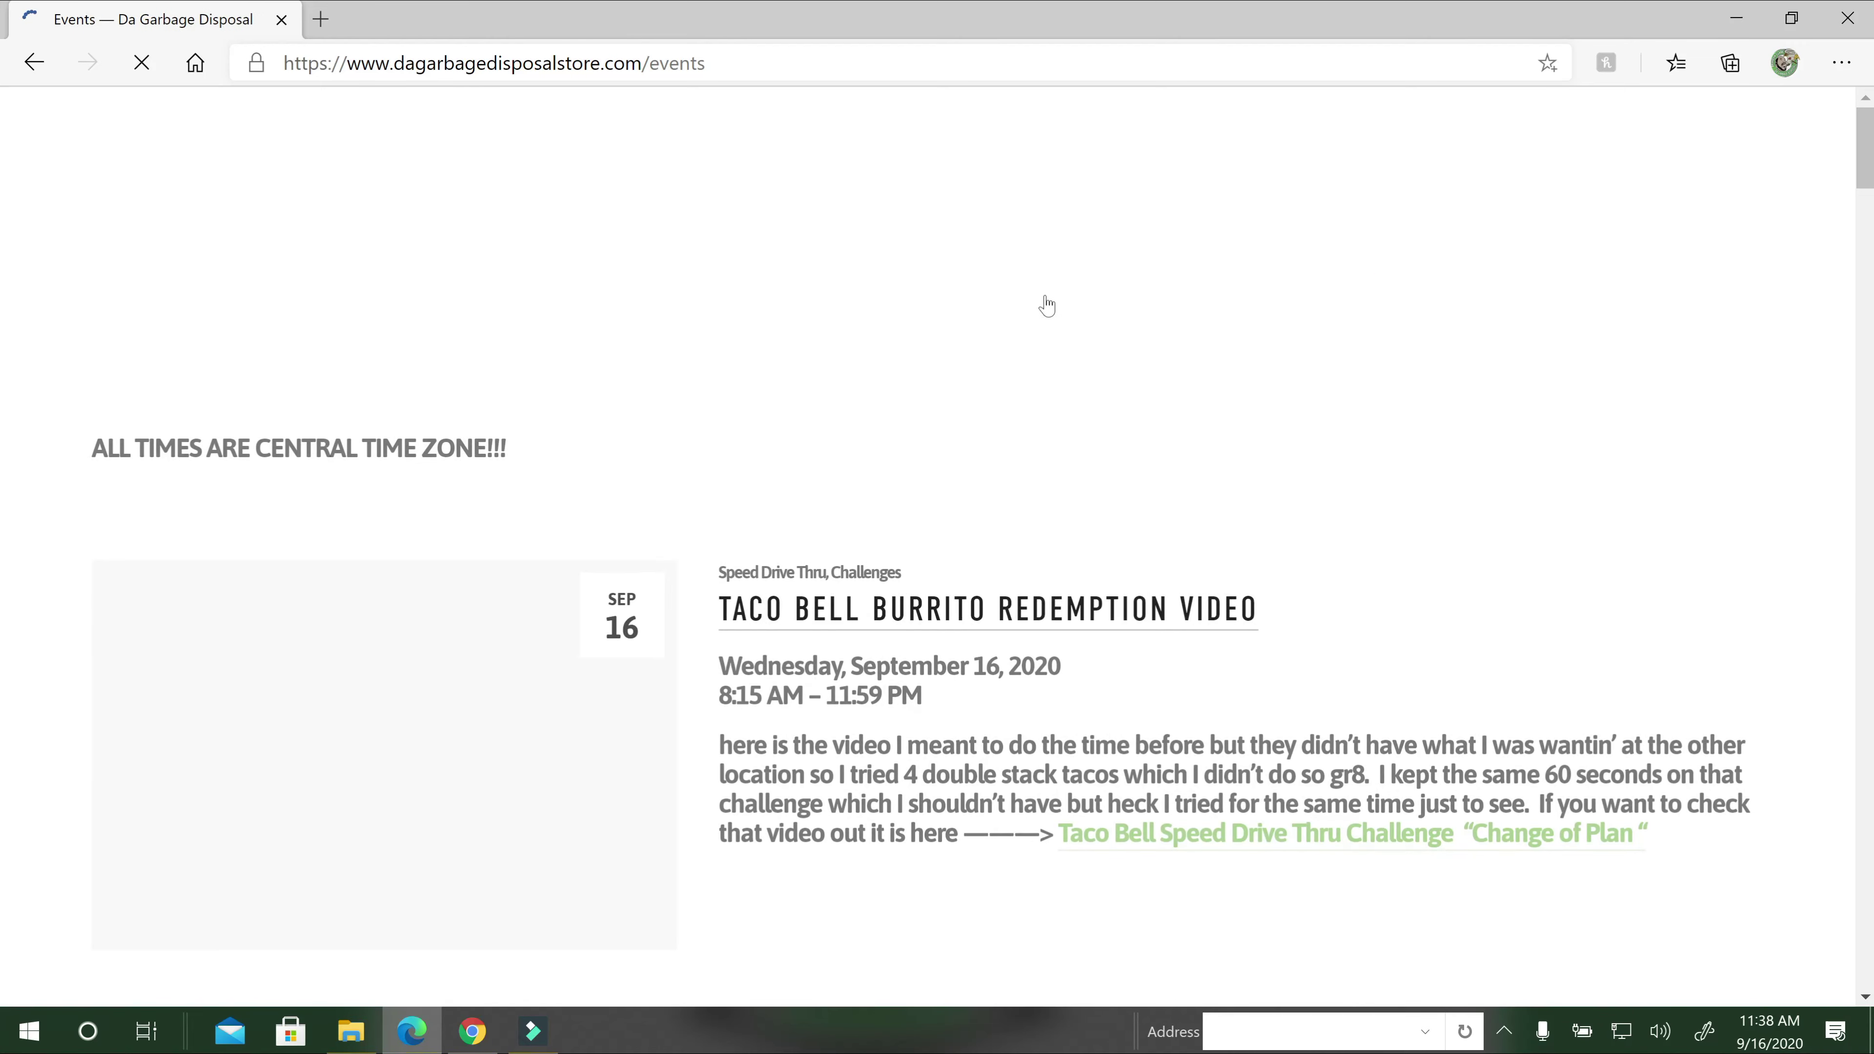
Look through the Events page's schedule of upcoming videos, livestreams and food challenges for September 2020.
scroll(598, 703, down, 15)
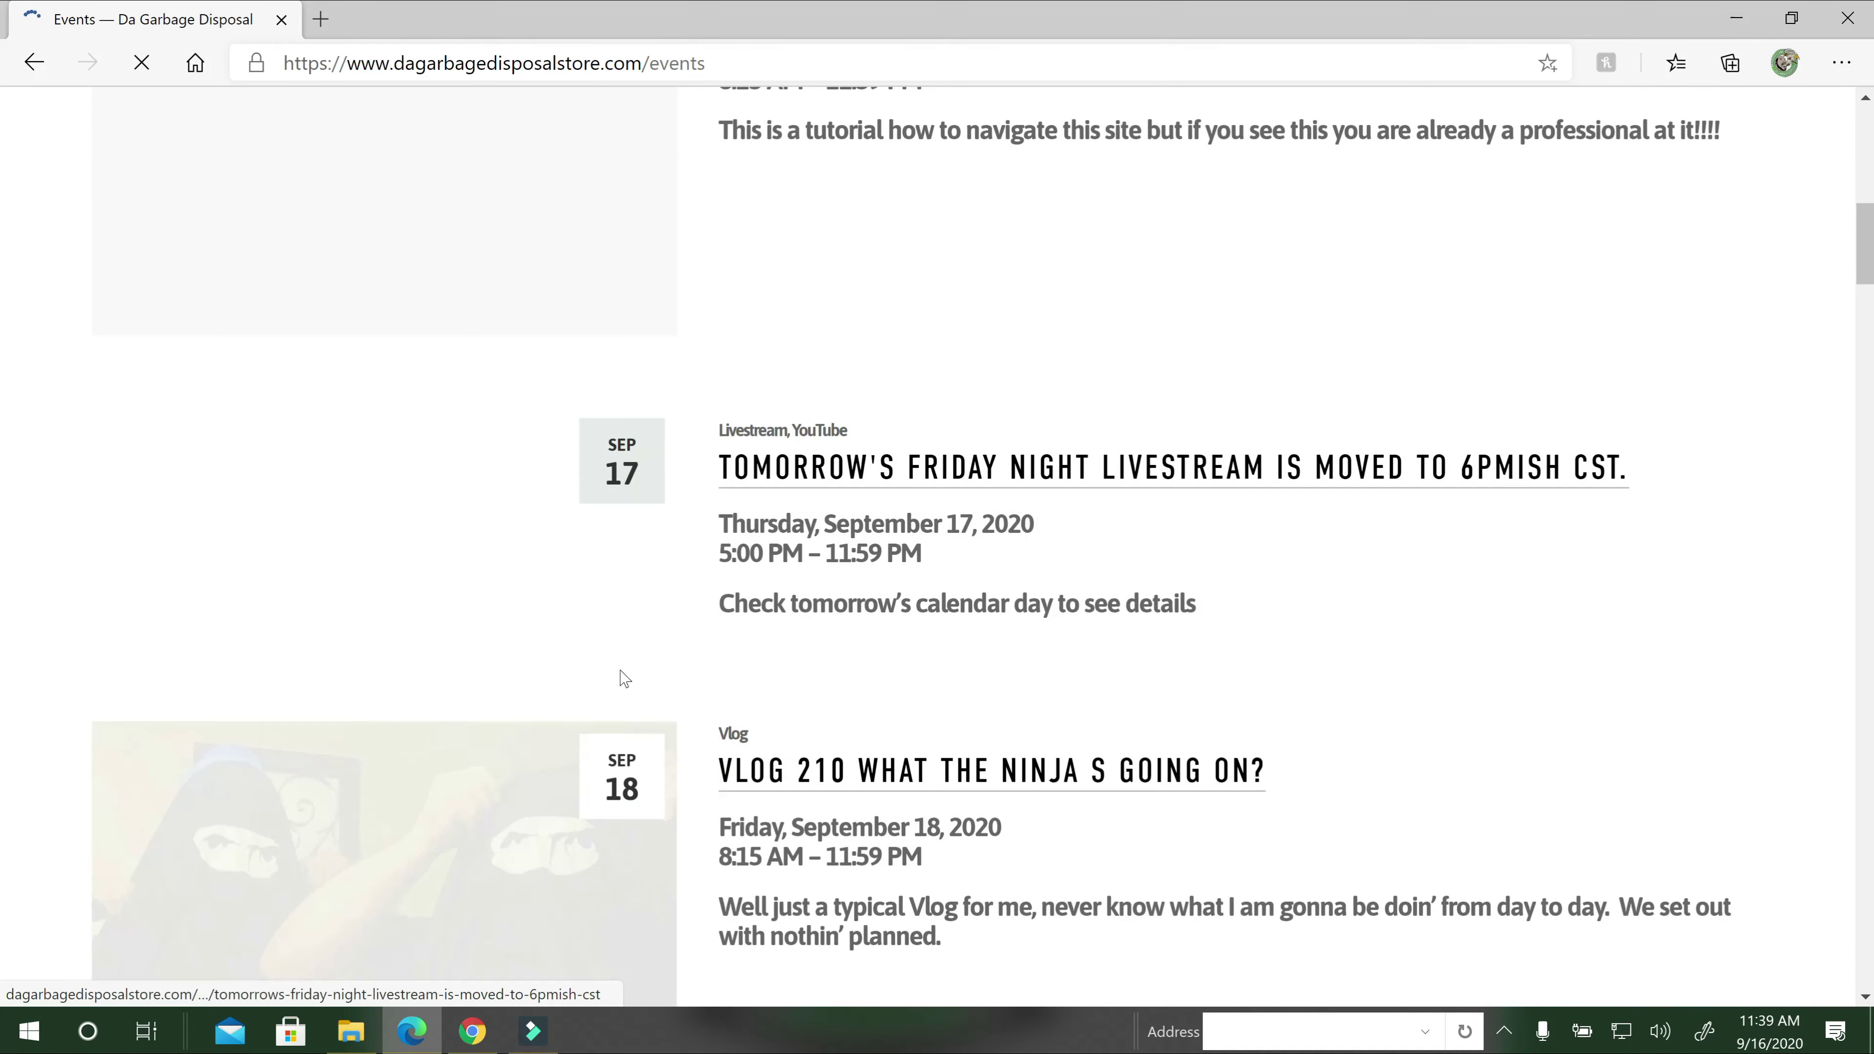
scroll(620, 673, up, 15)
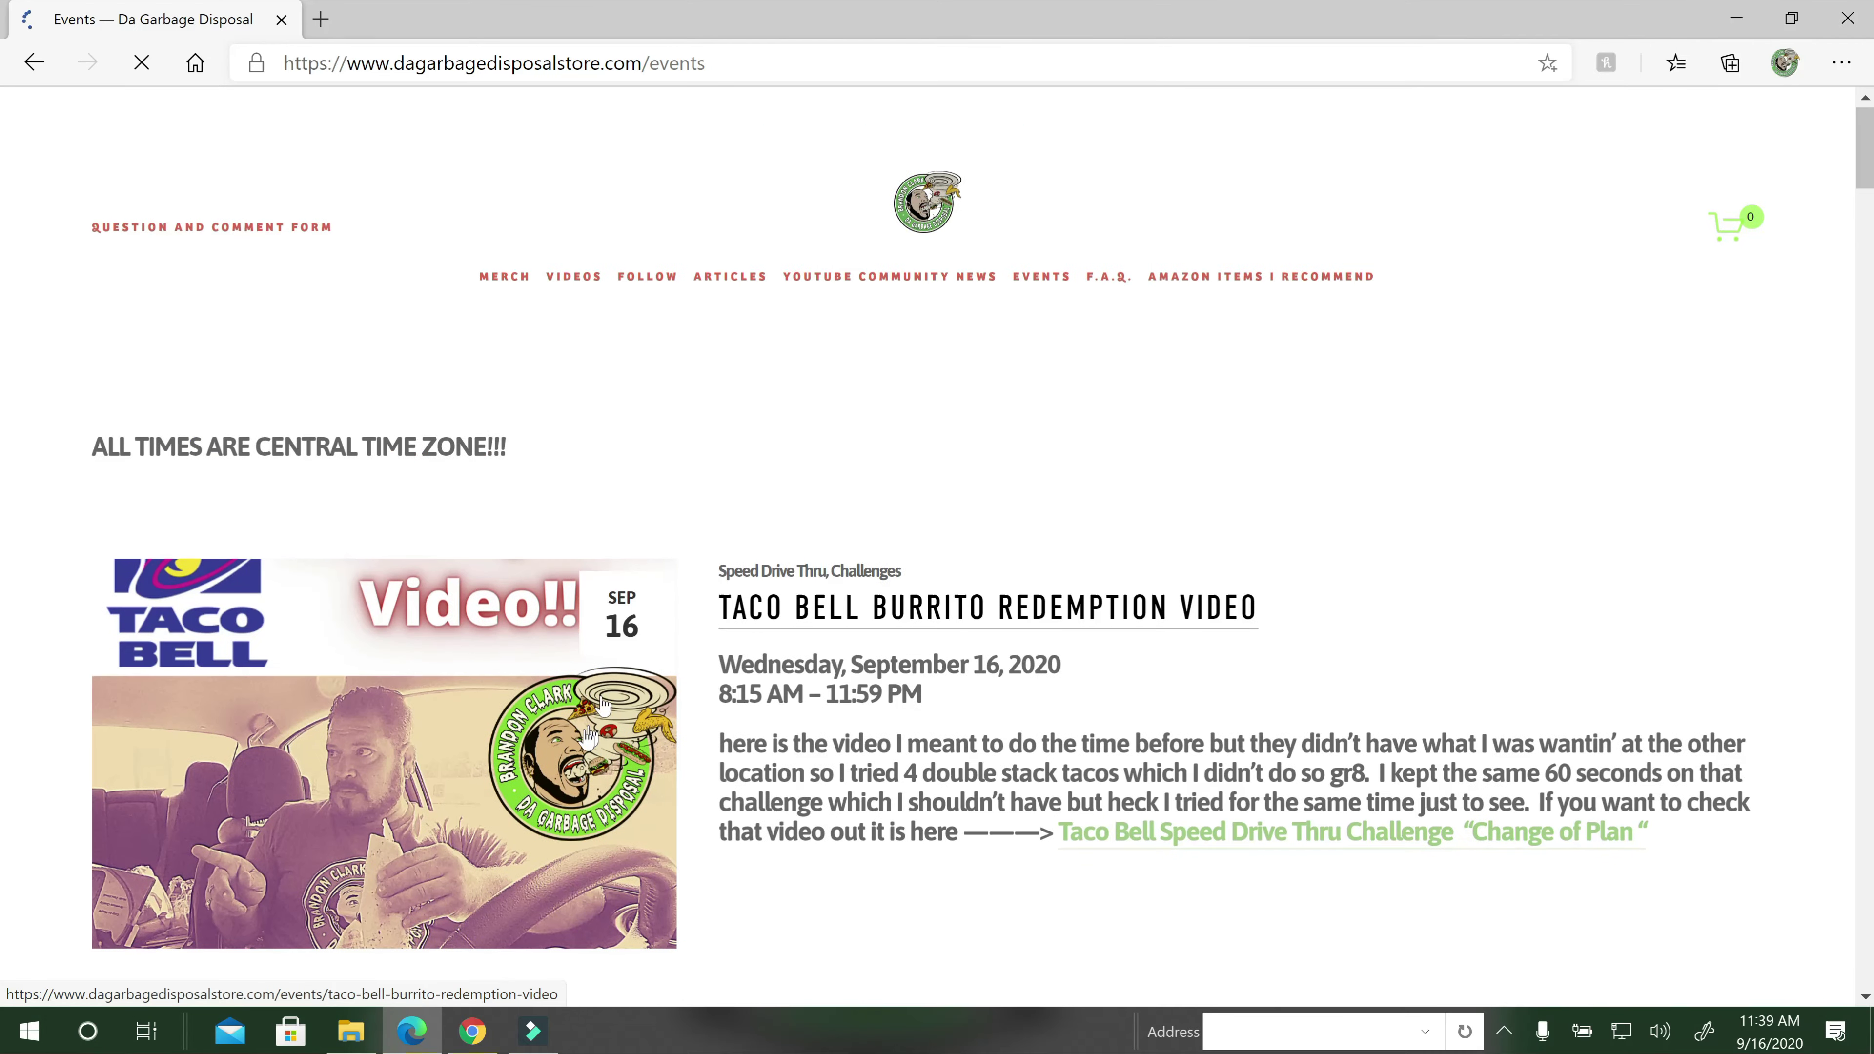
scroll(546, 730, down, 10)
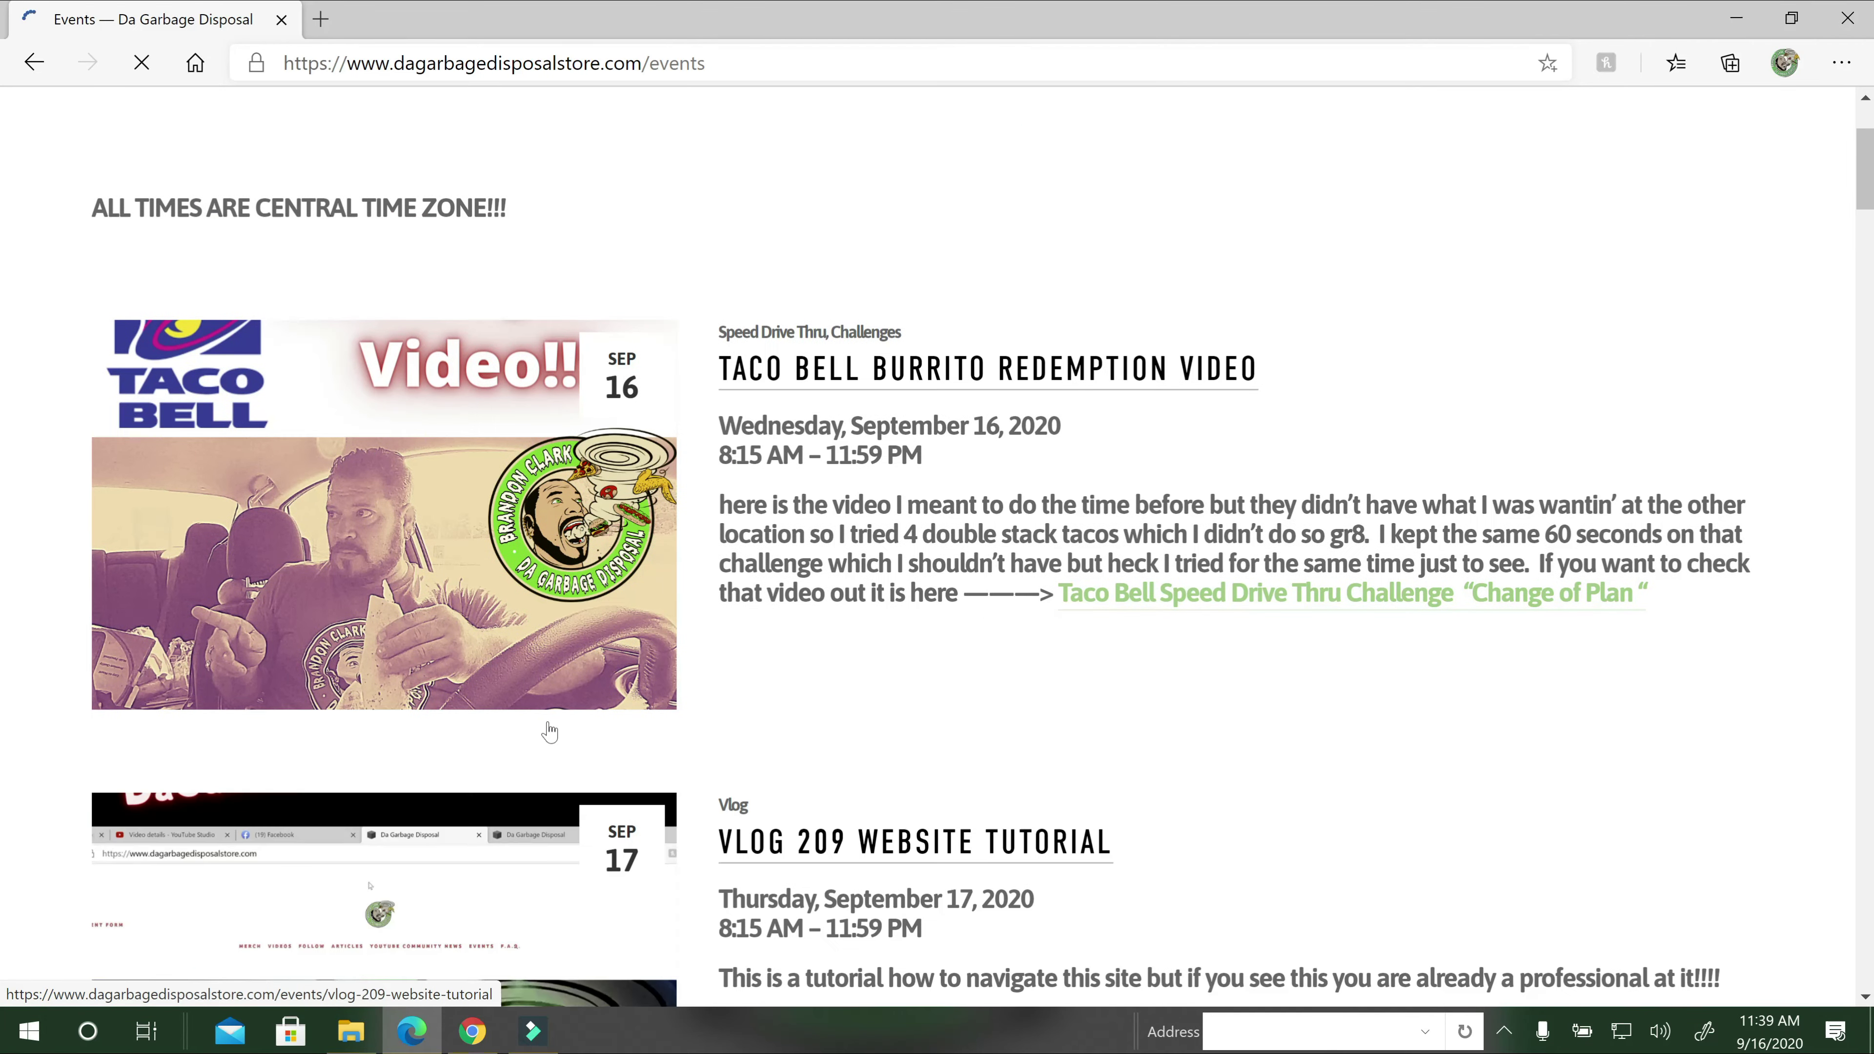
scroll(557, 715, down, 3)
scroll(733, 486, up, 5)
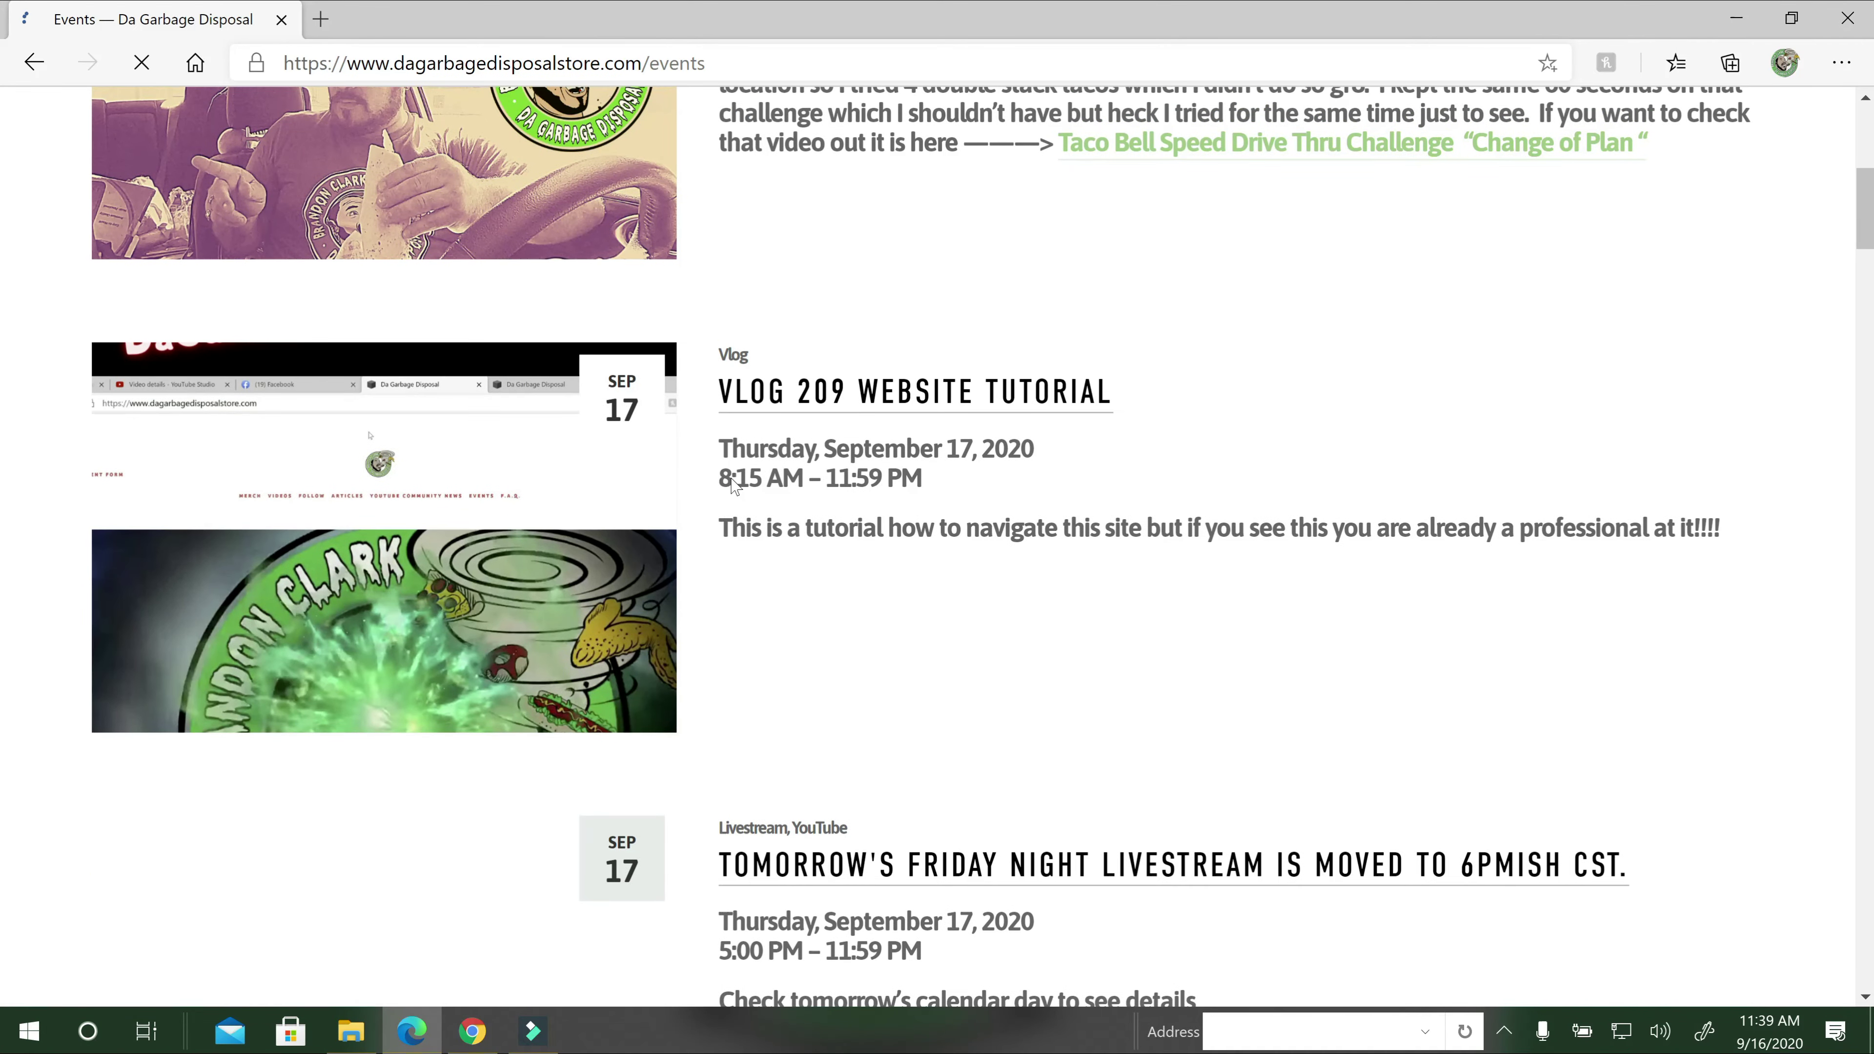
scroll(523, 605, down, 6)
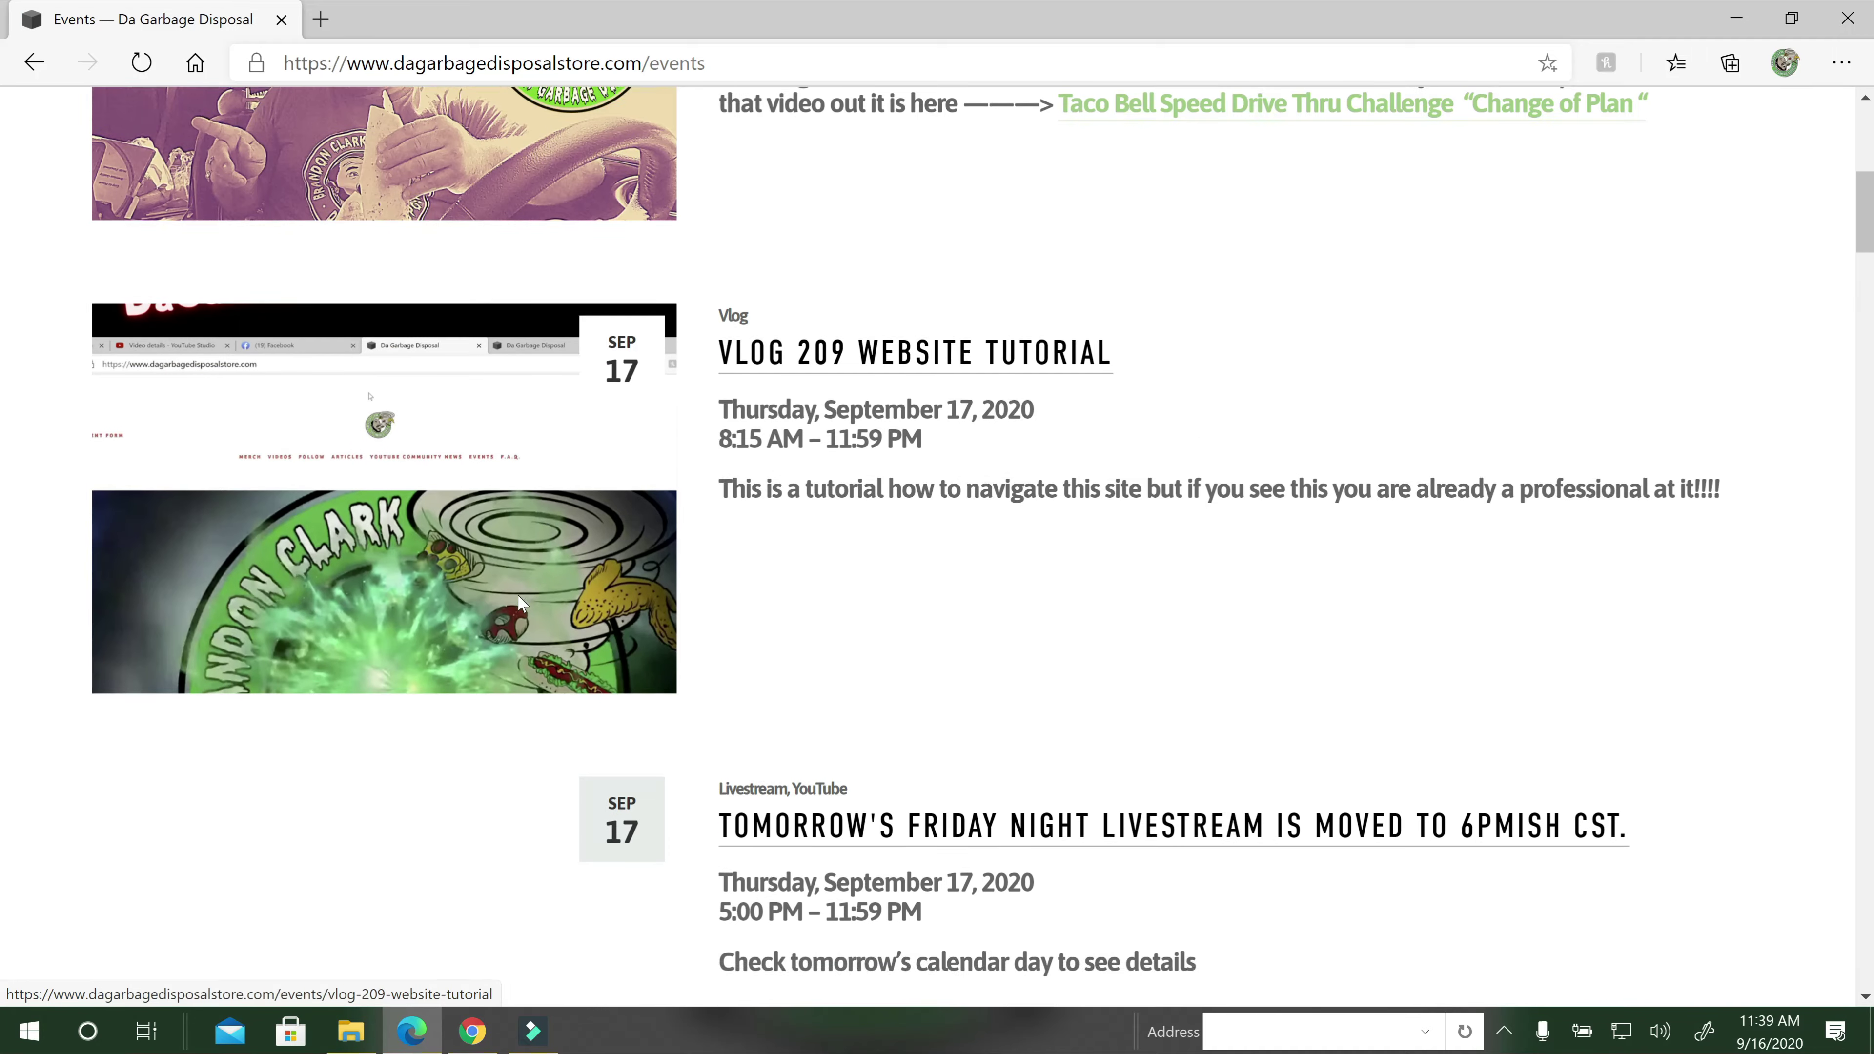
scroll(523, 606, down, 15)
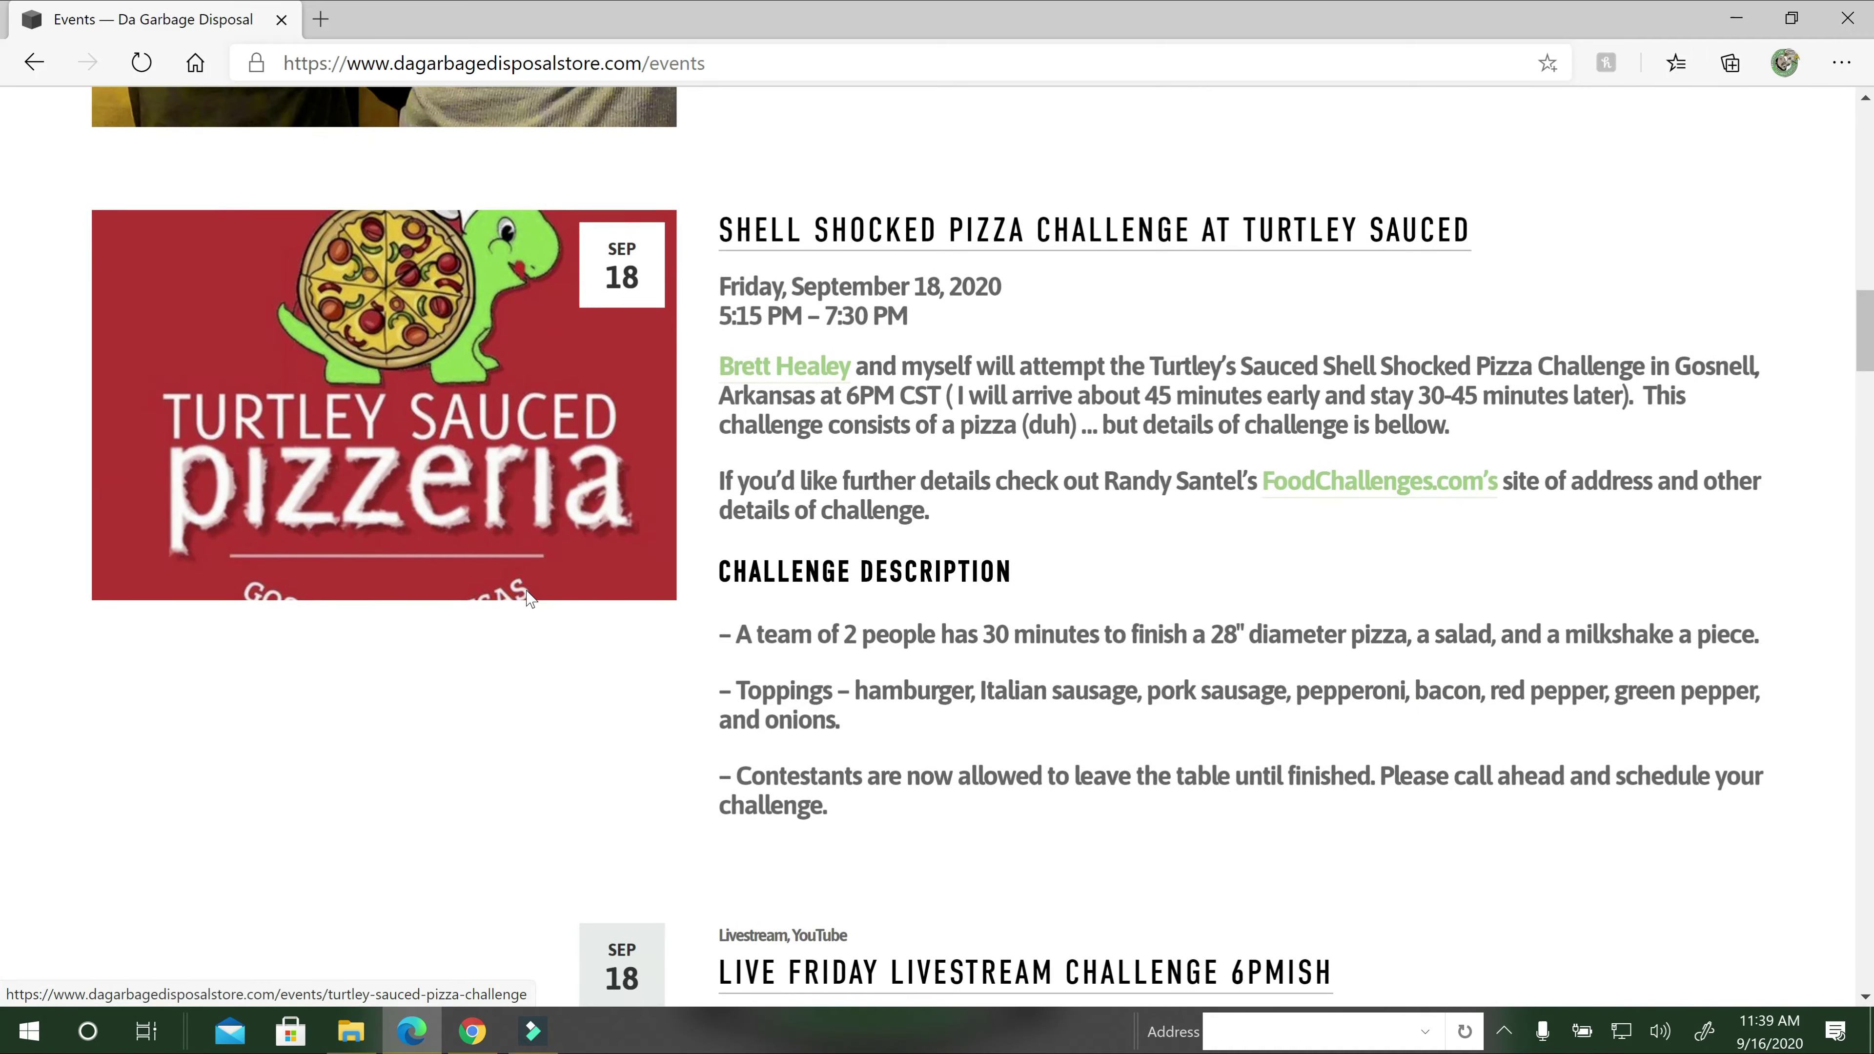
scroll(531, 602, down, 3)
scroll(523, 469, up, 9)
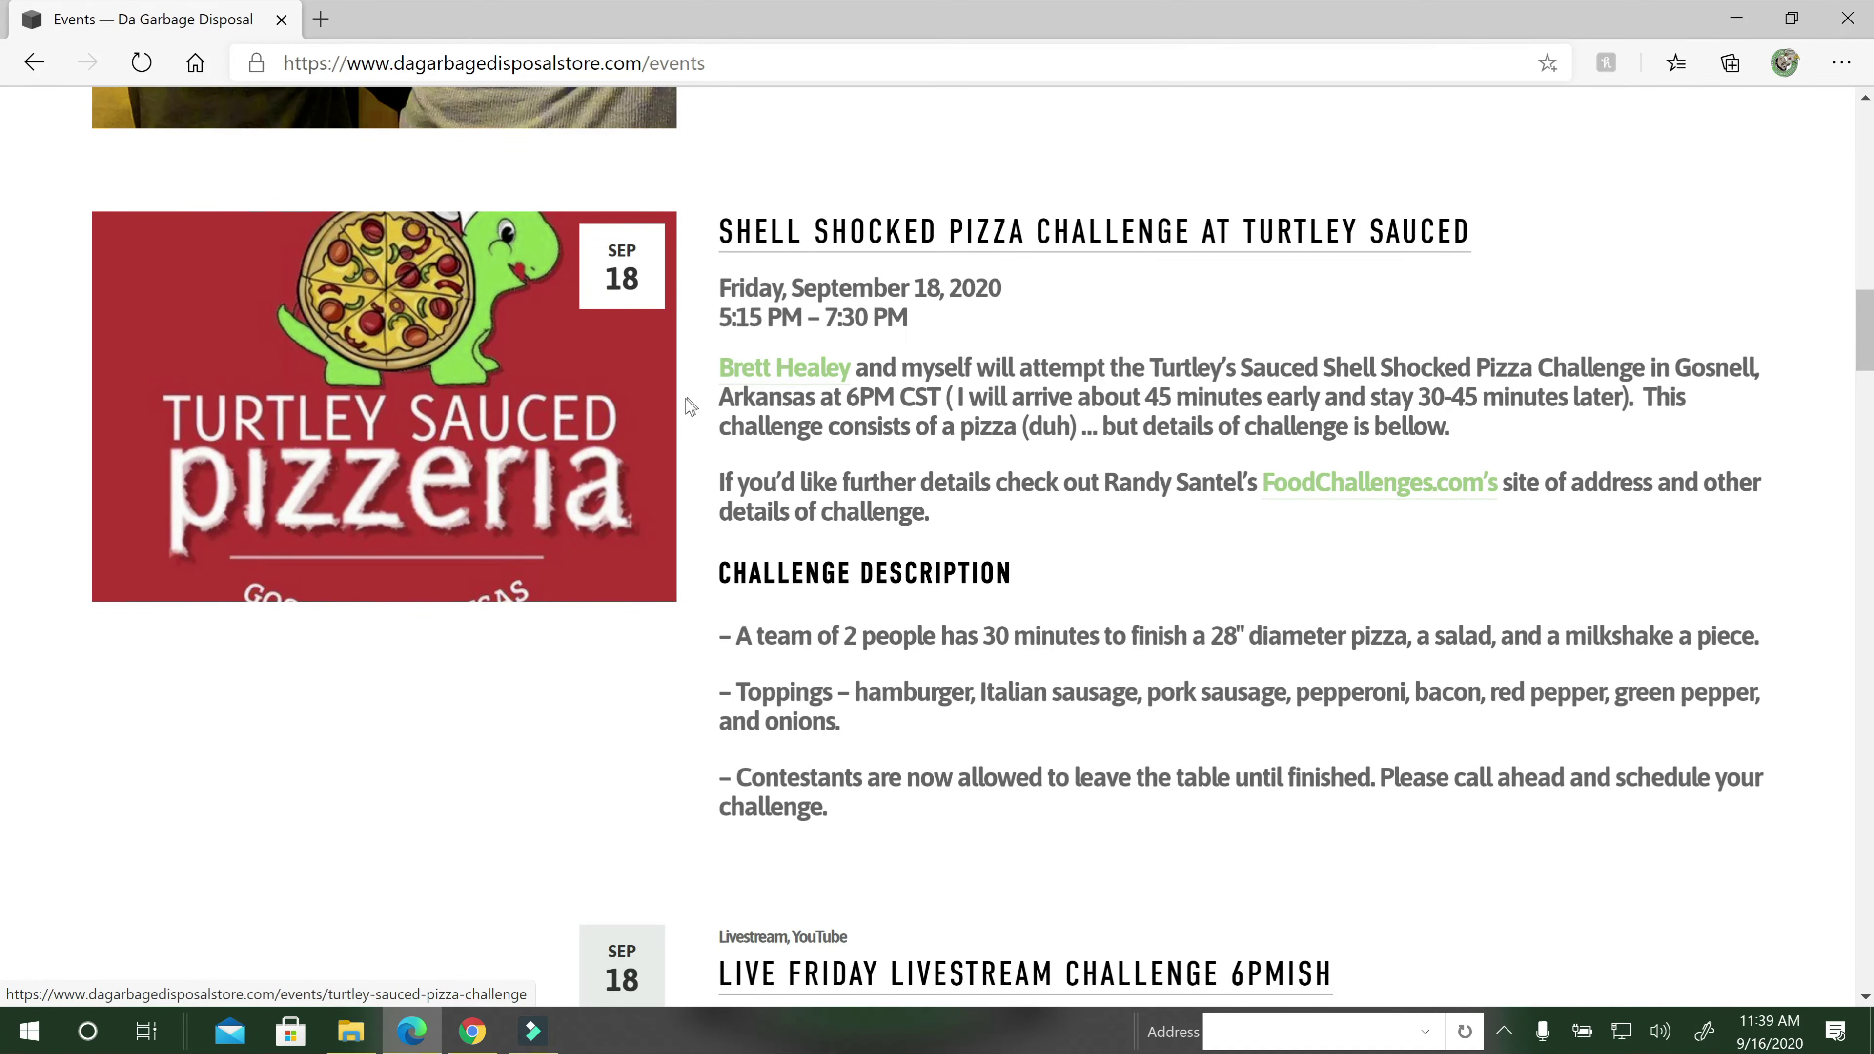
scroll(672, 444, down, 13)
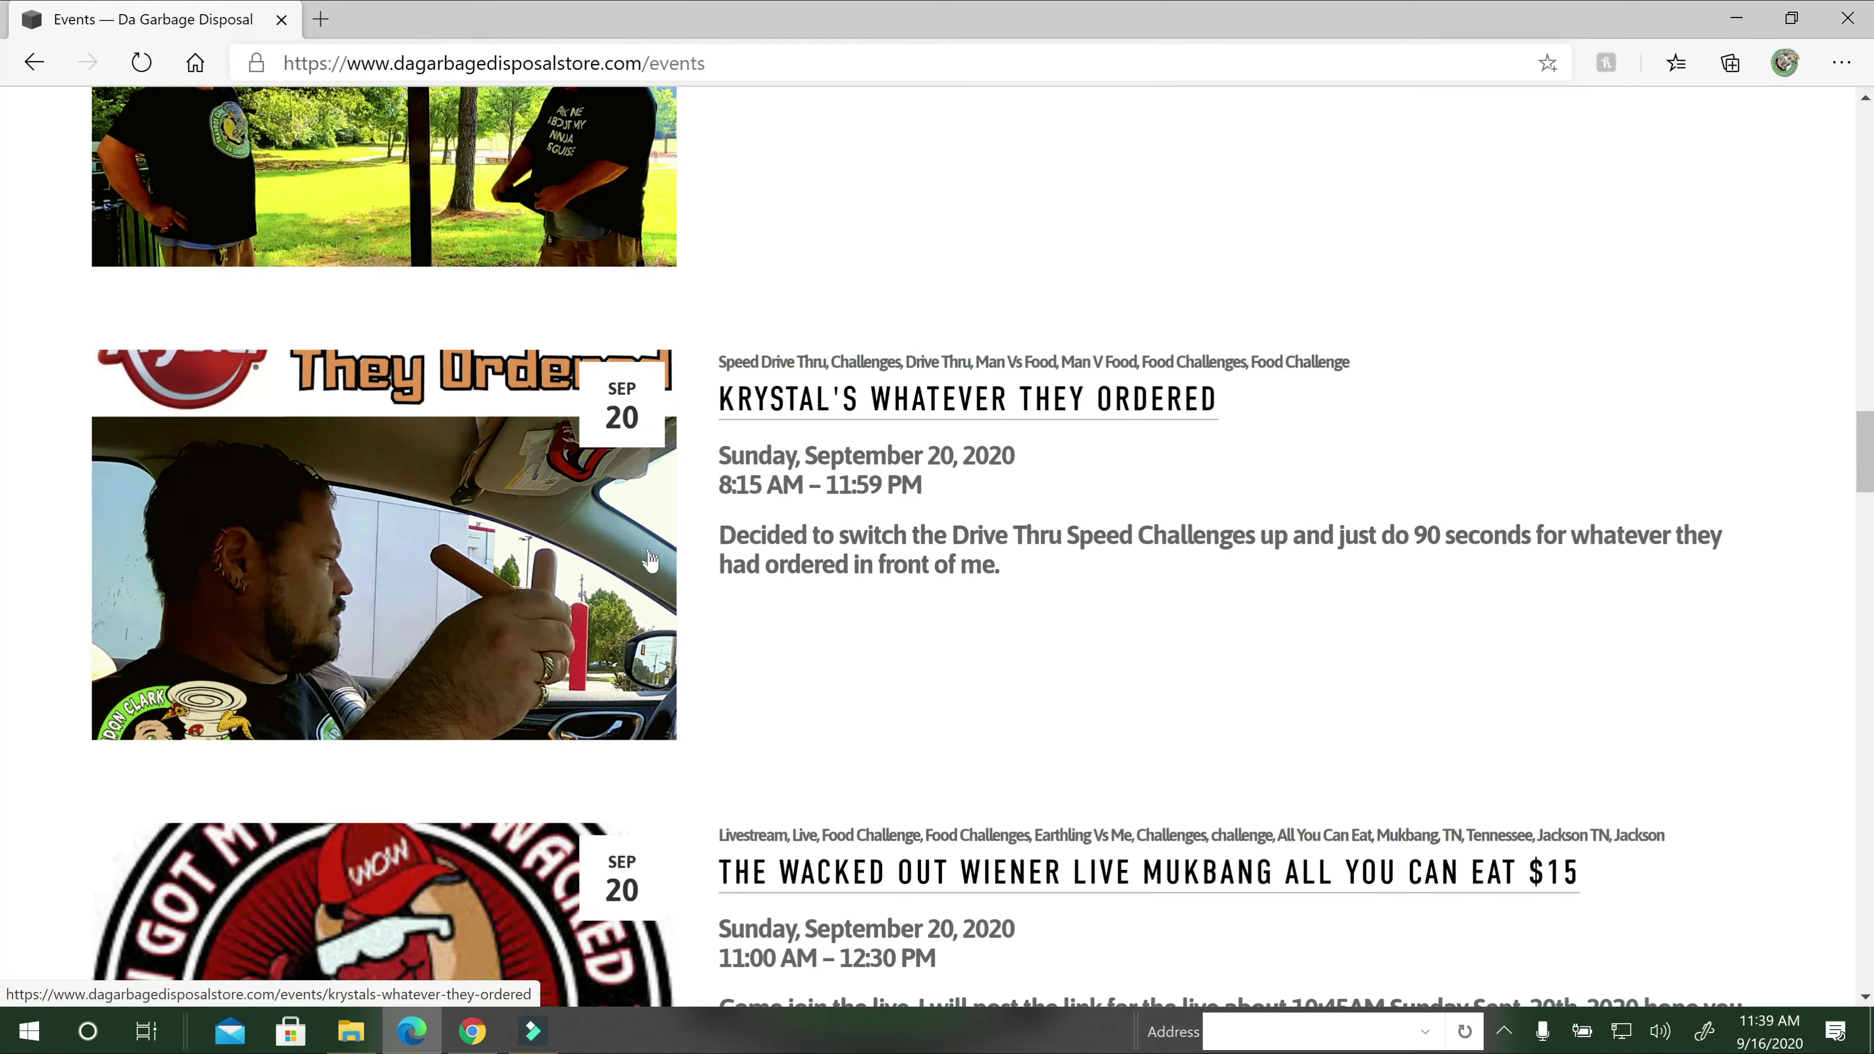
scroll(649, 560, down, 7)
scroll(647, 557, up, 13)
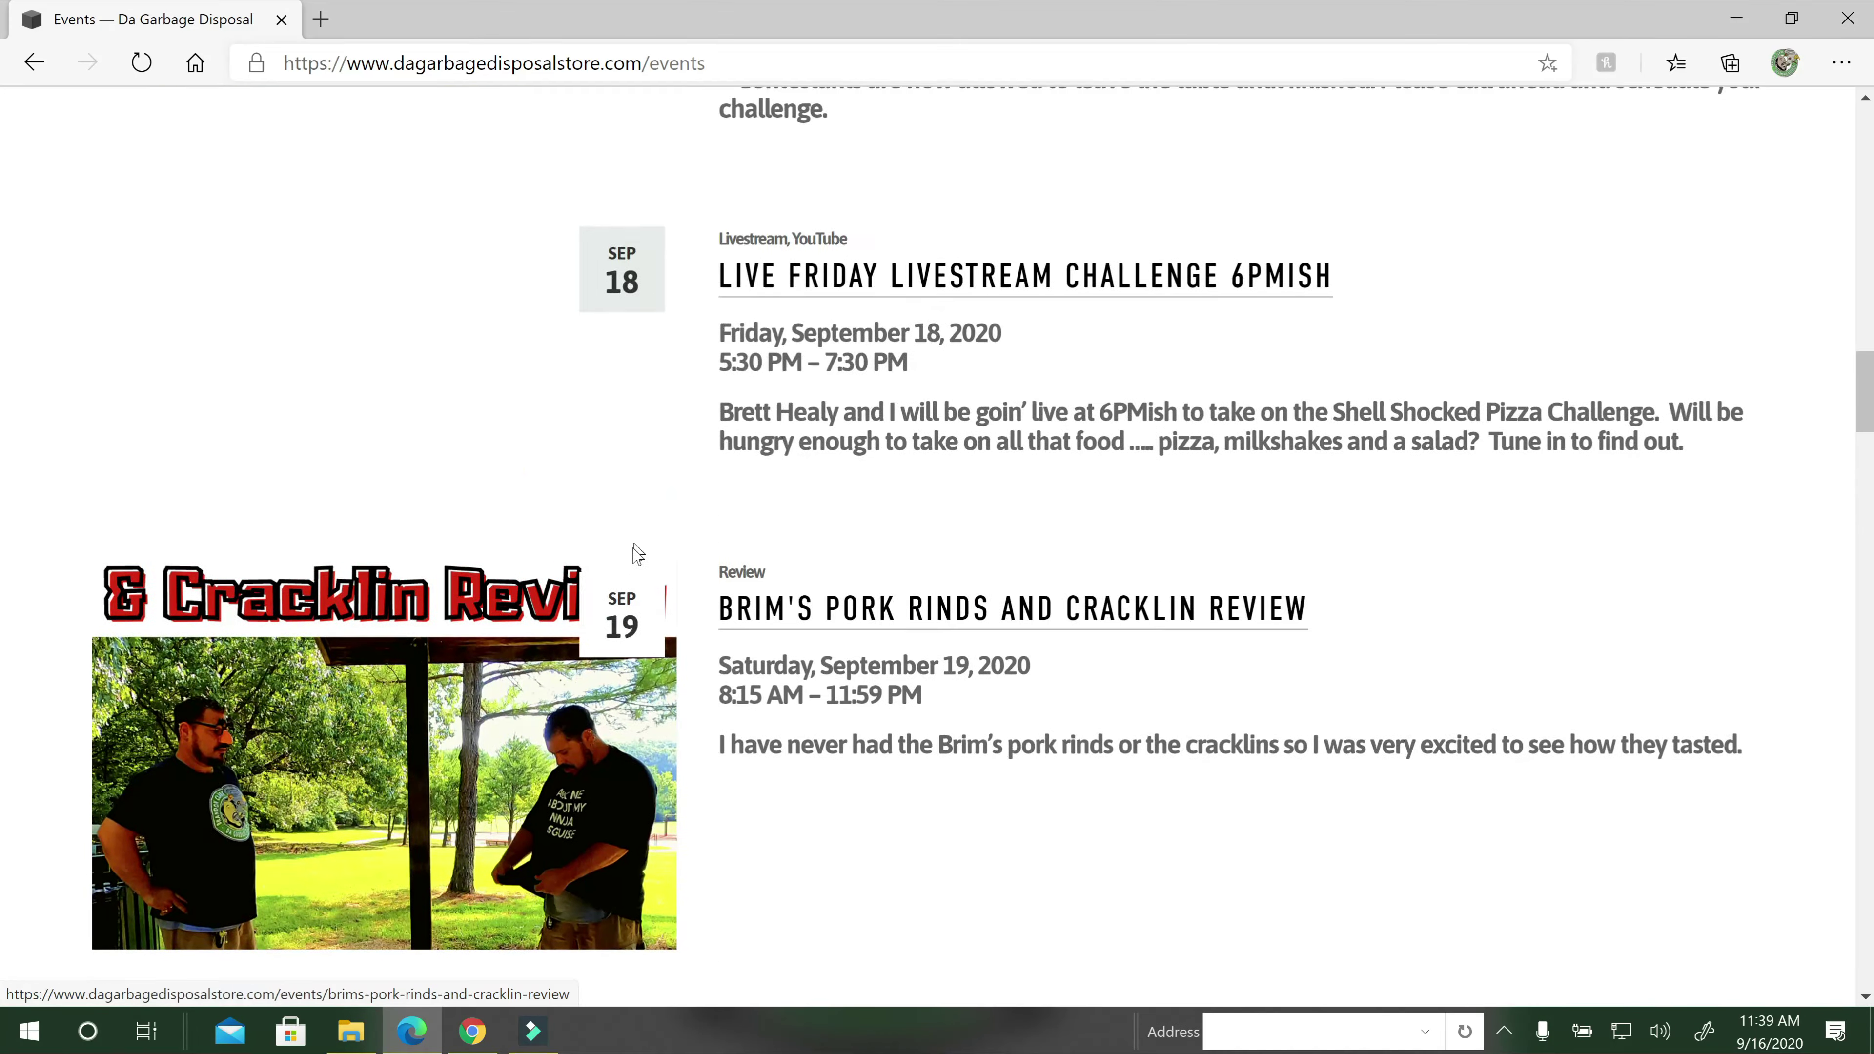
scroll(639, 553, down, 12)
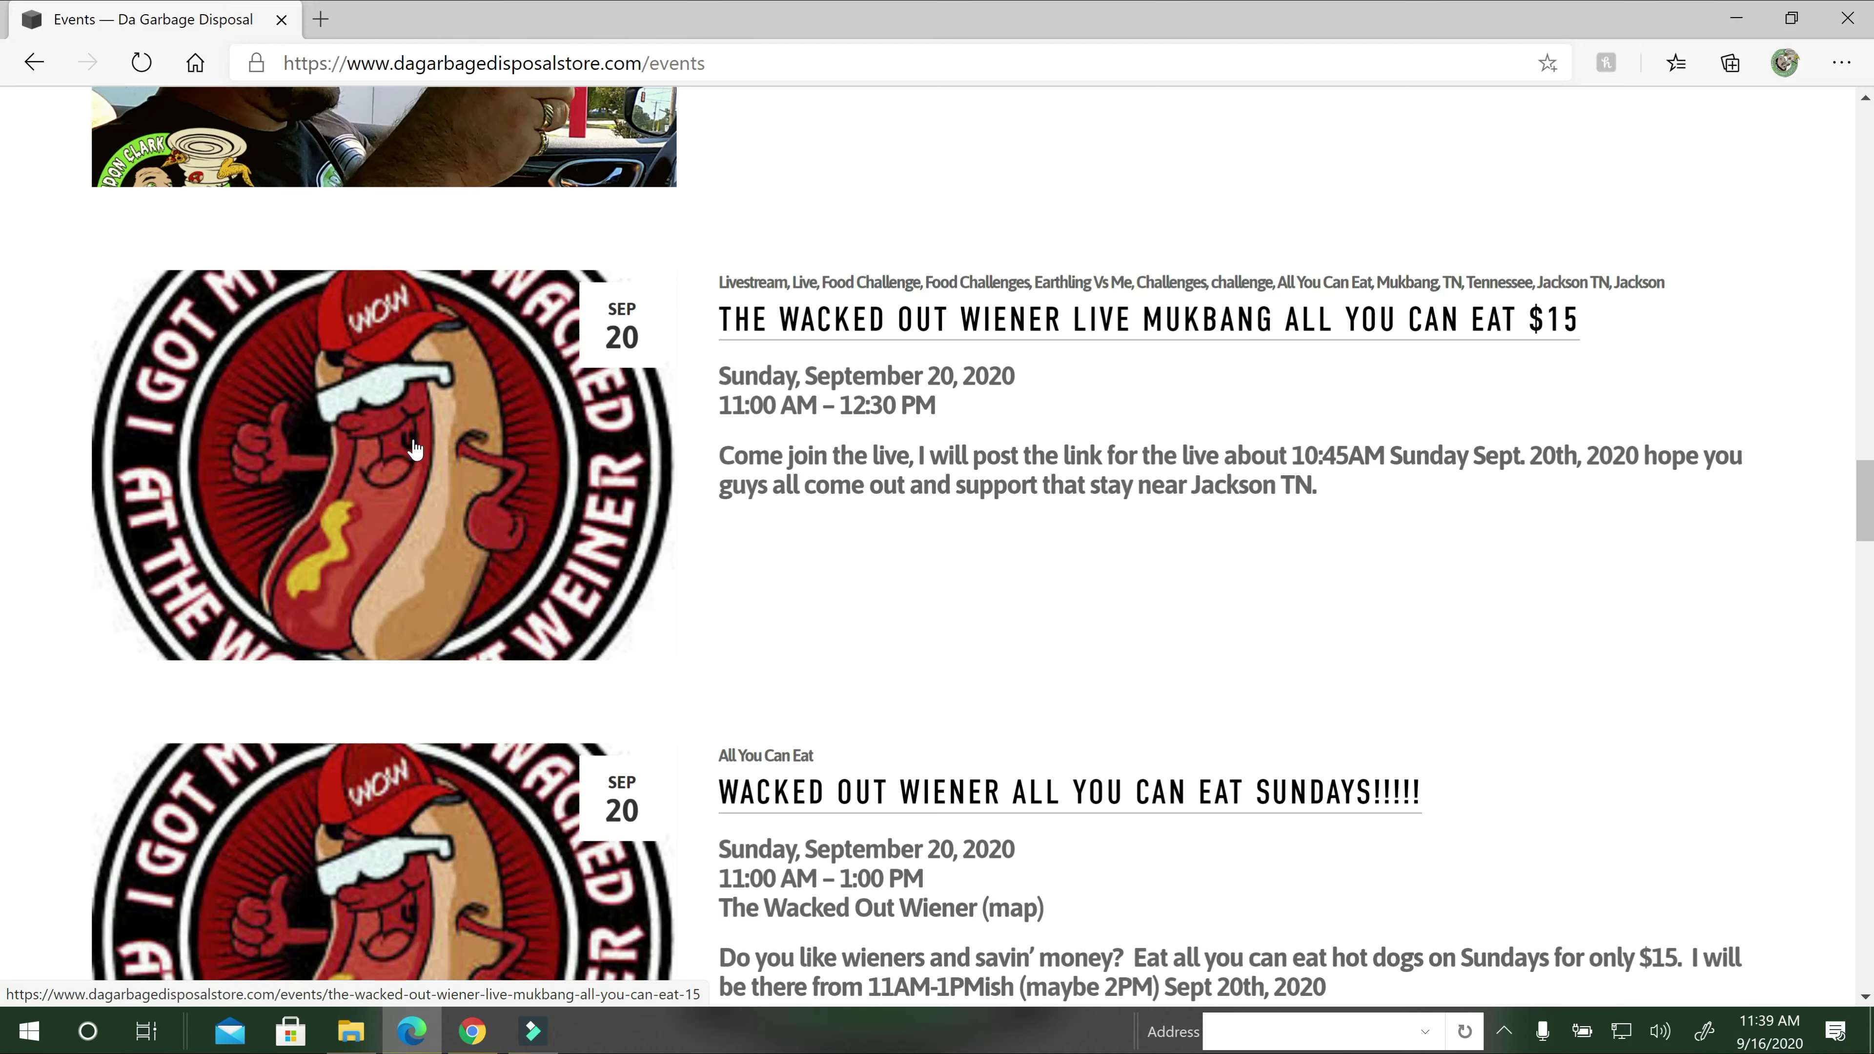
scroll(475, 443, up, 20)
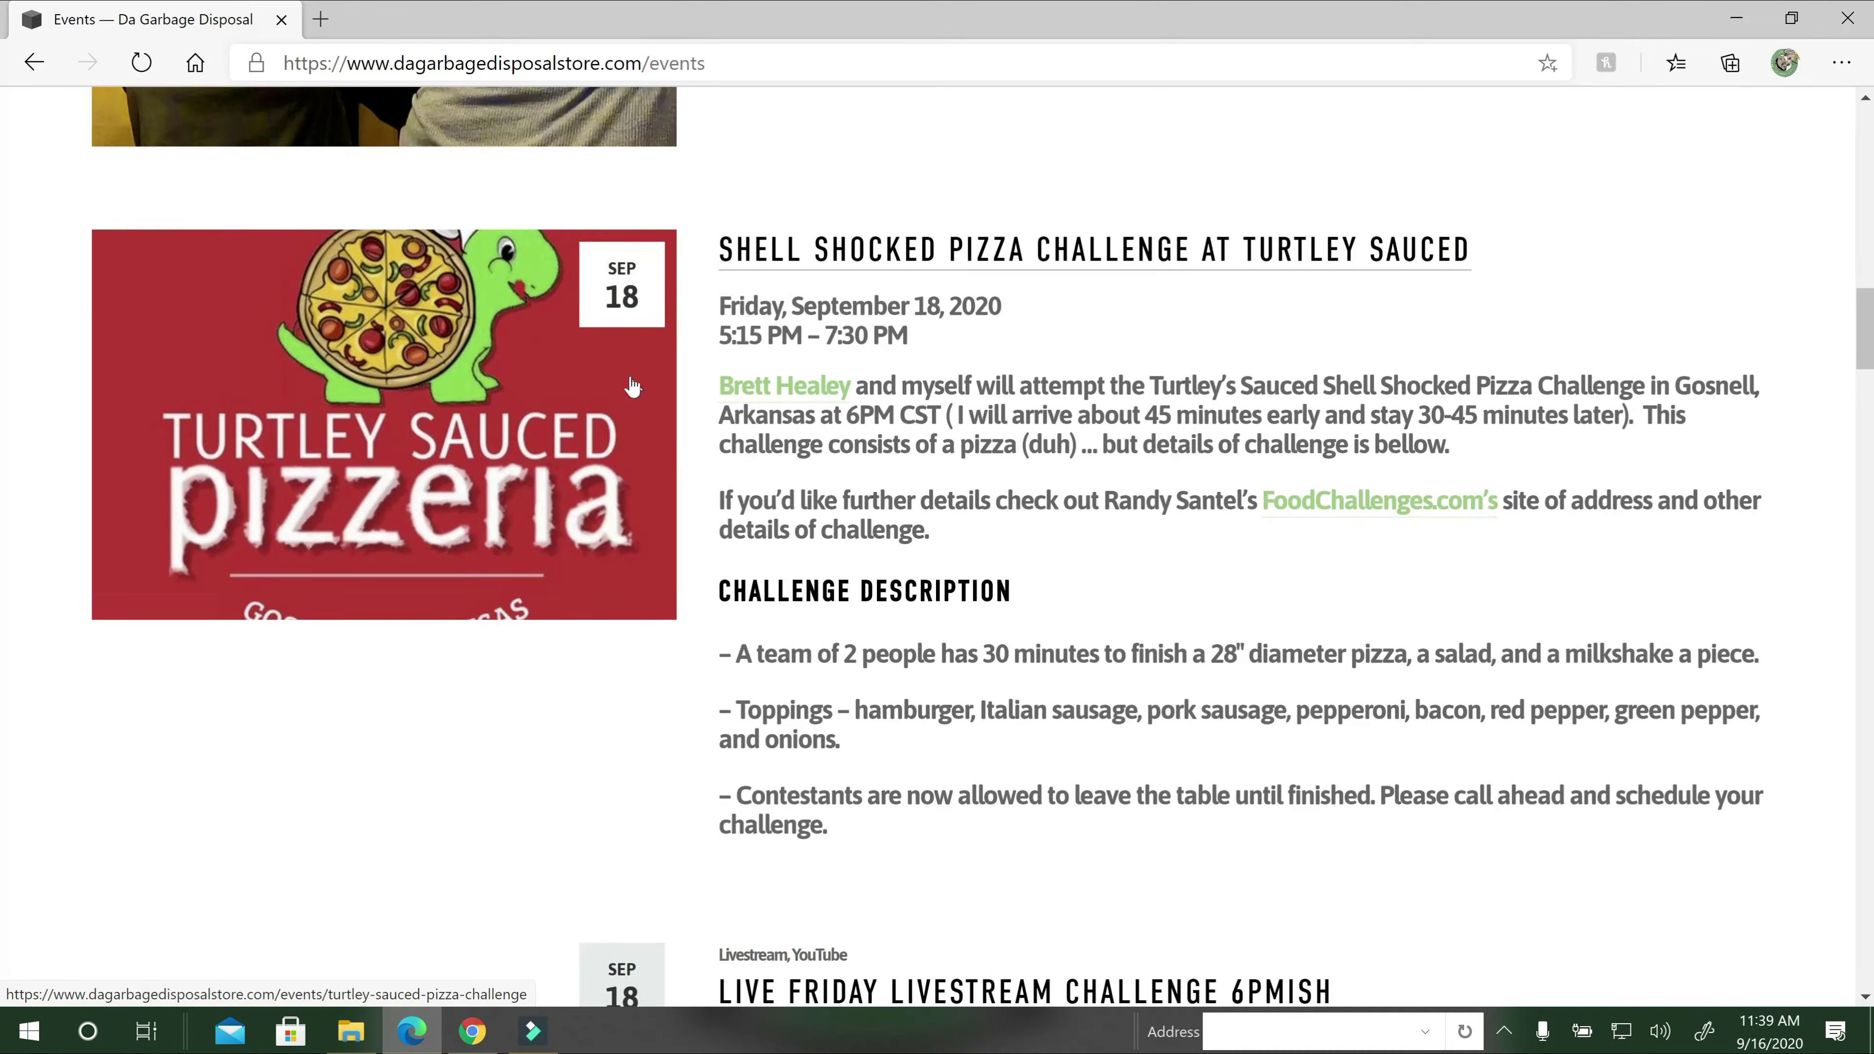
scroll(627, 376, up, 10)
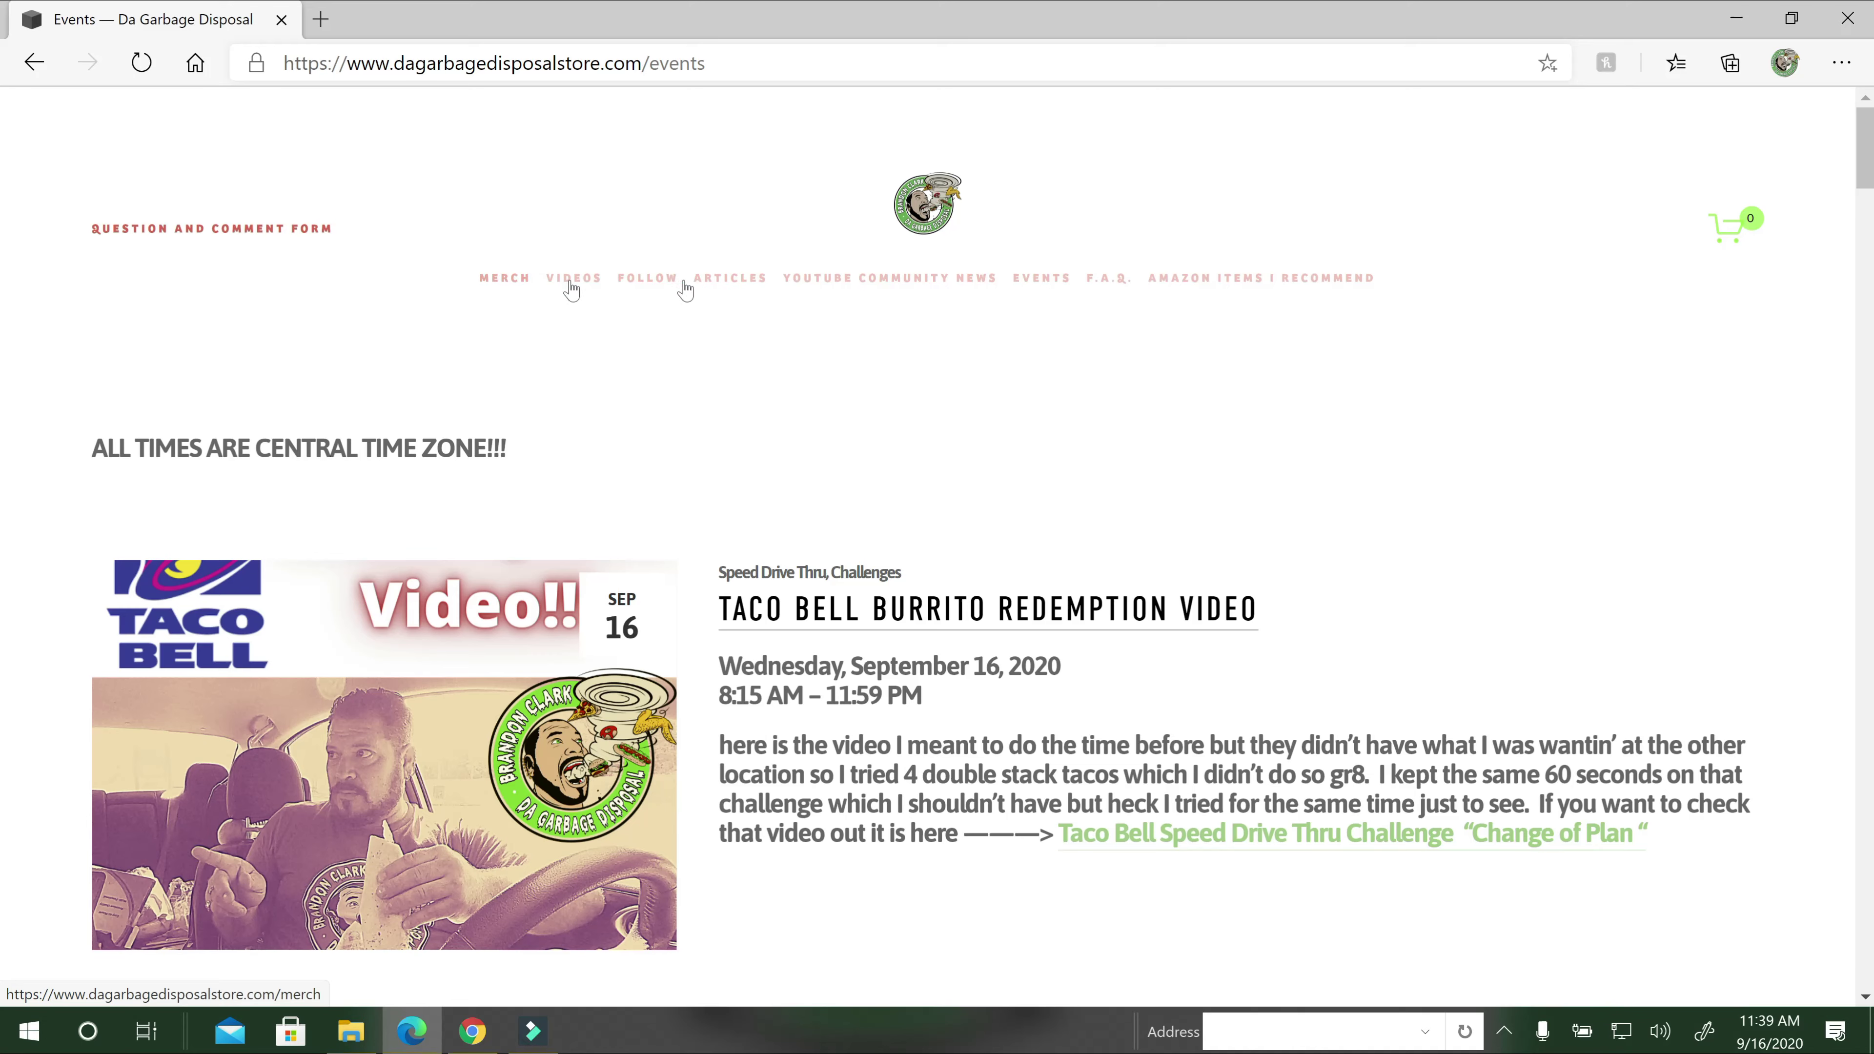
Return to the store's home page and look through its sections down to the newsletter sign-up form.
click(916, 225)
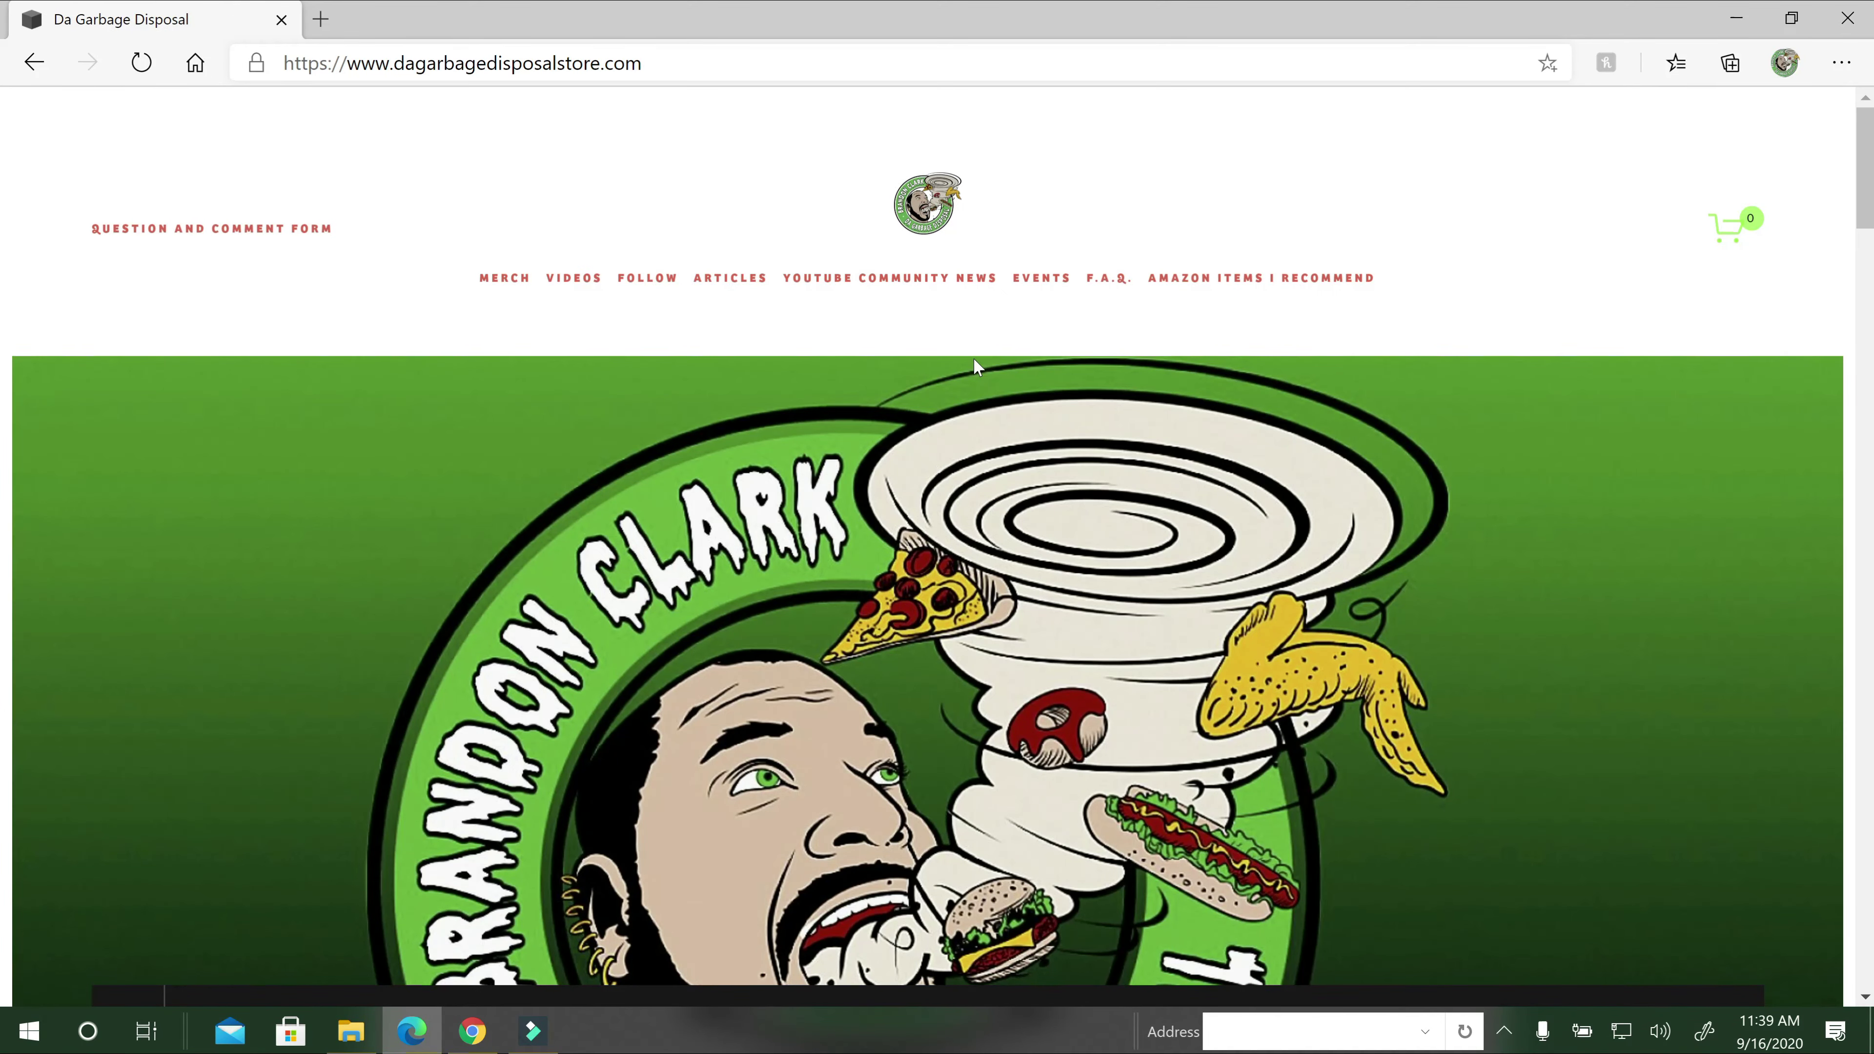
scroll(974, 357, down, 15)
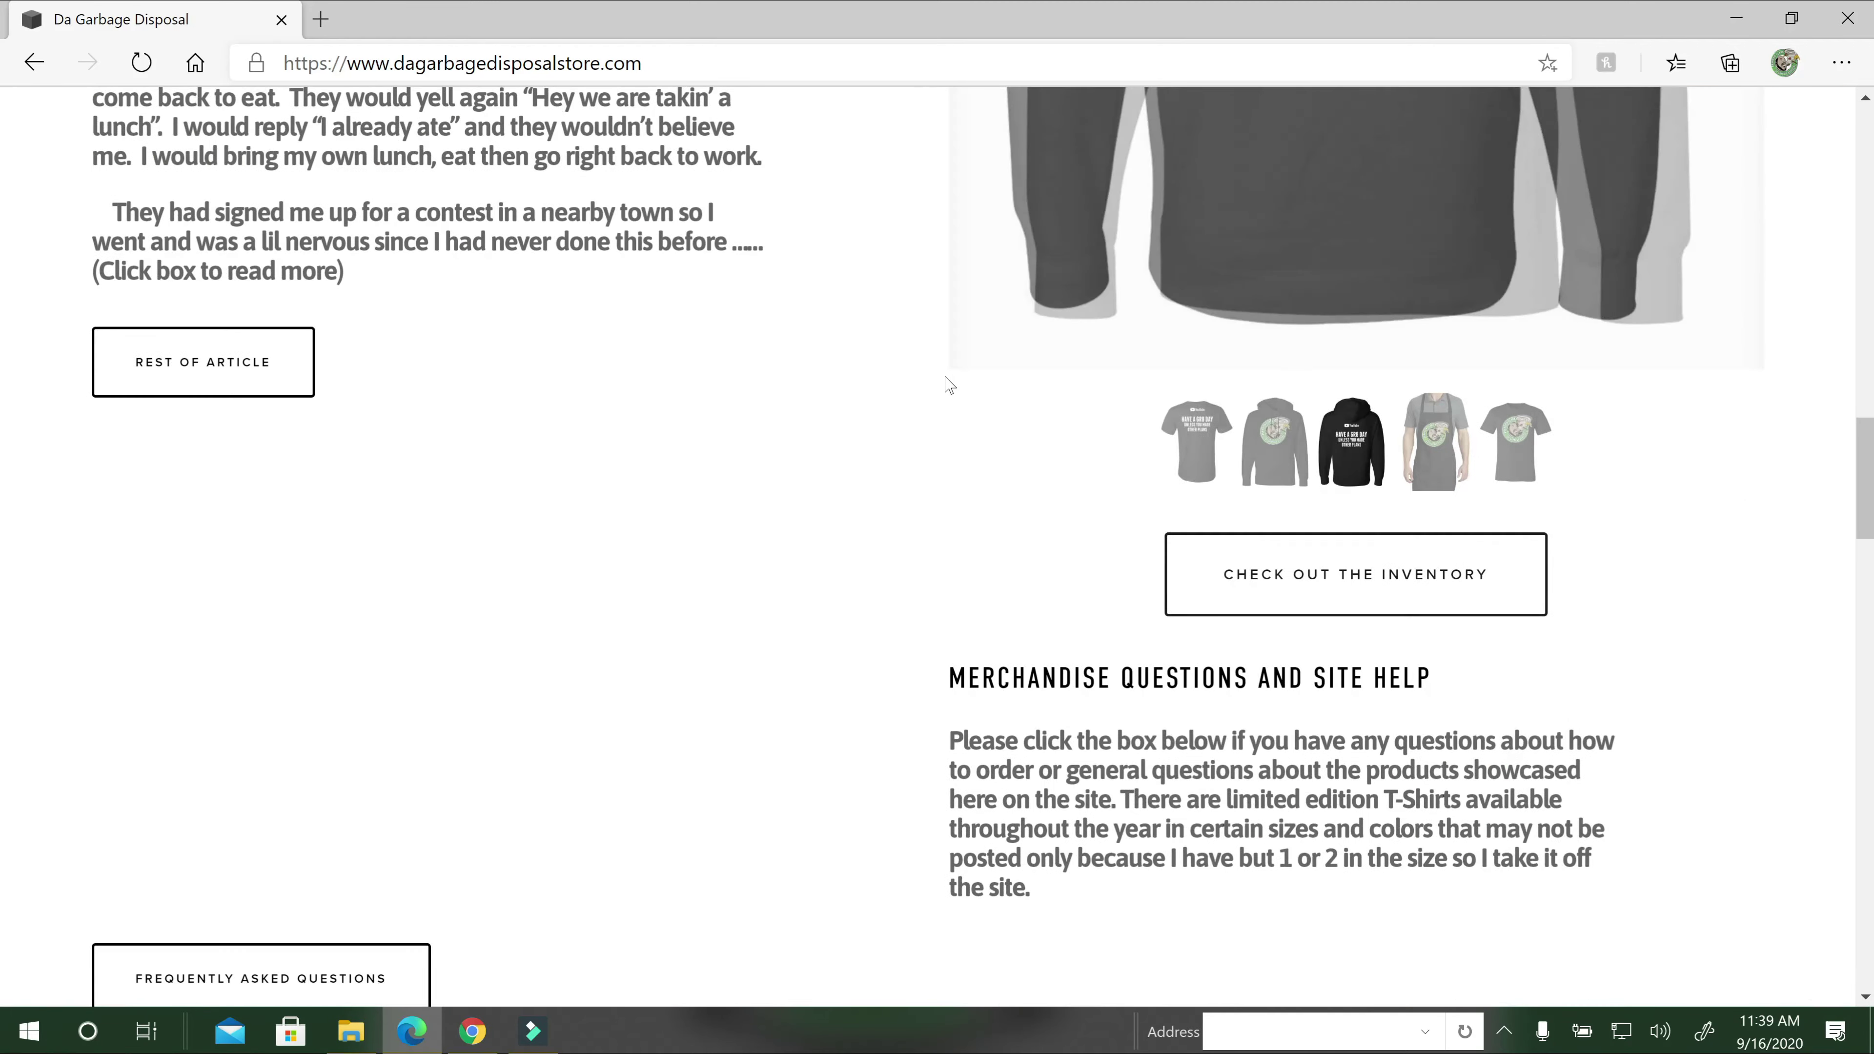
scroll(950, 385, down, 6)
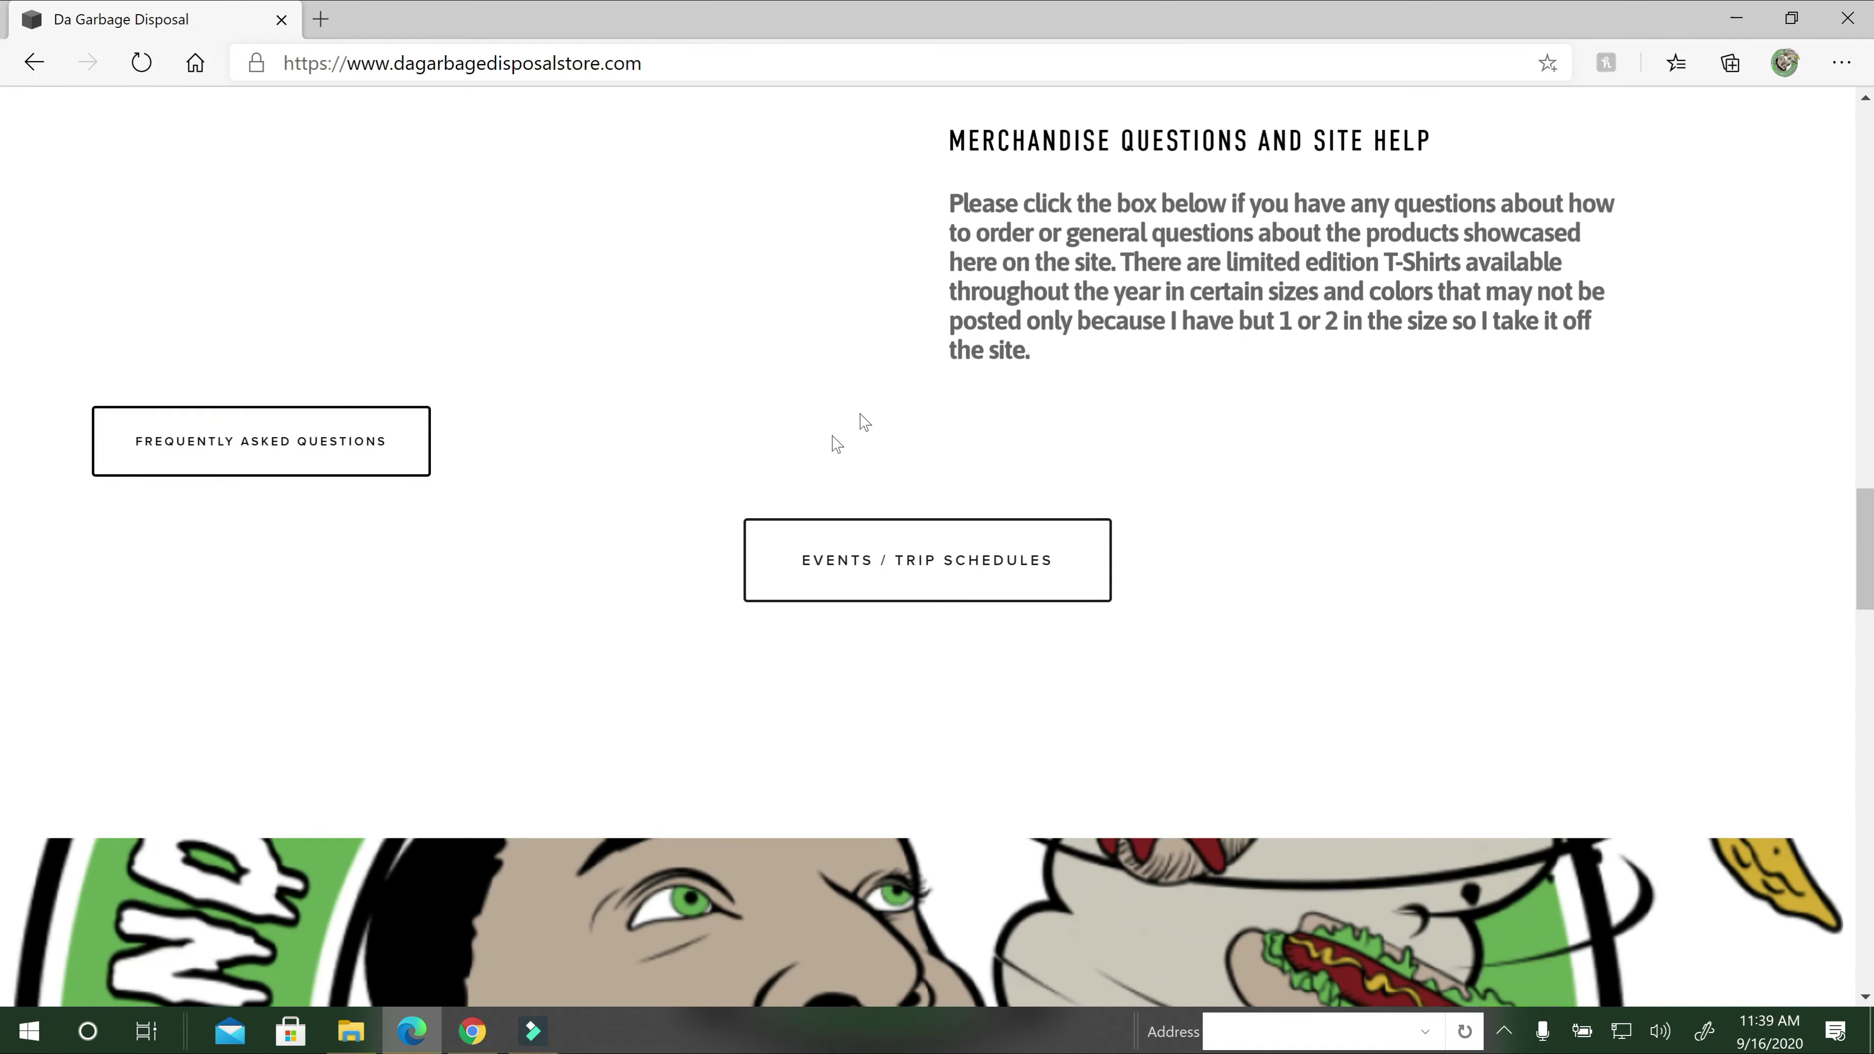
scroll(836, 443, up, 1)
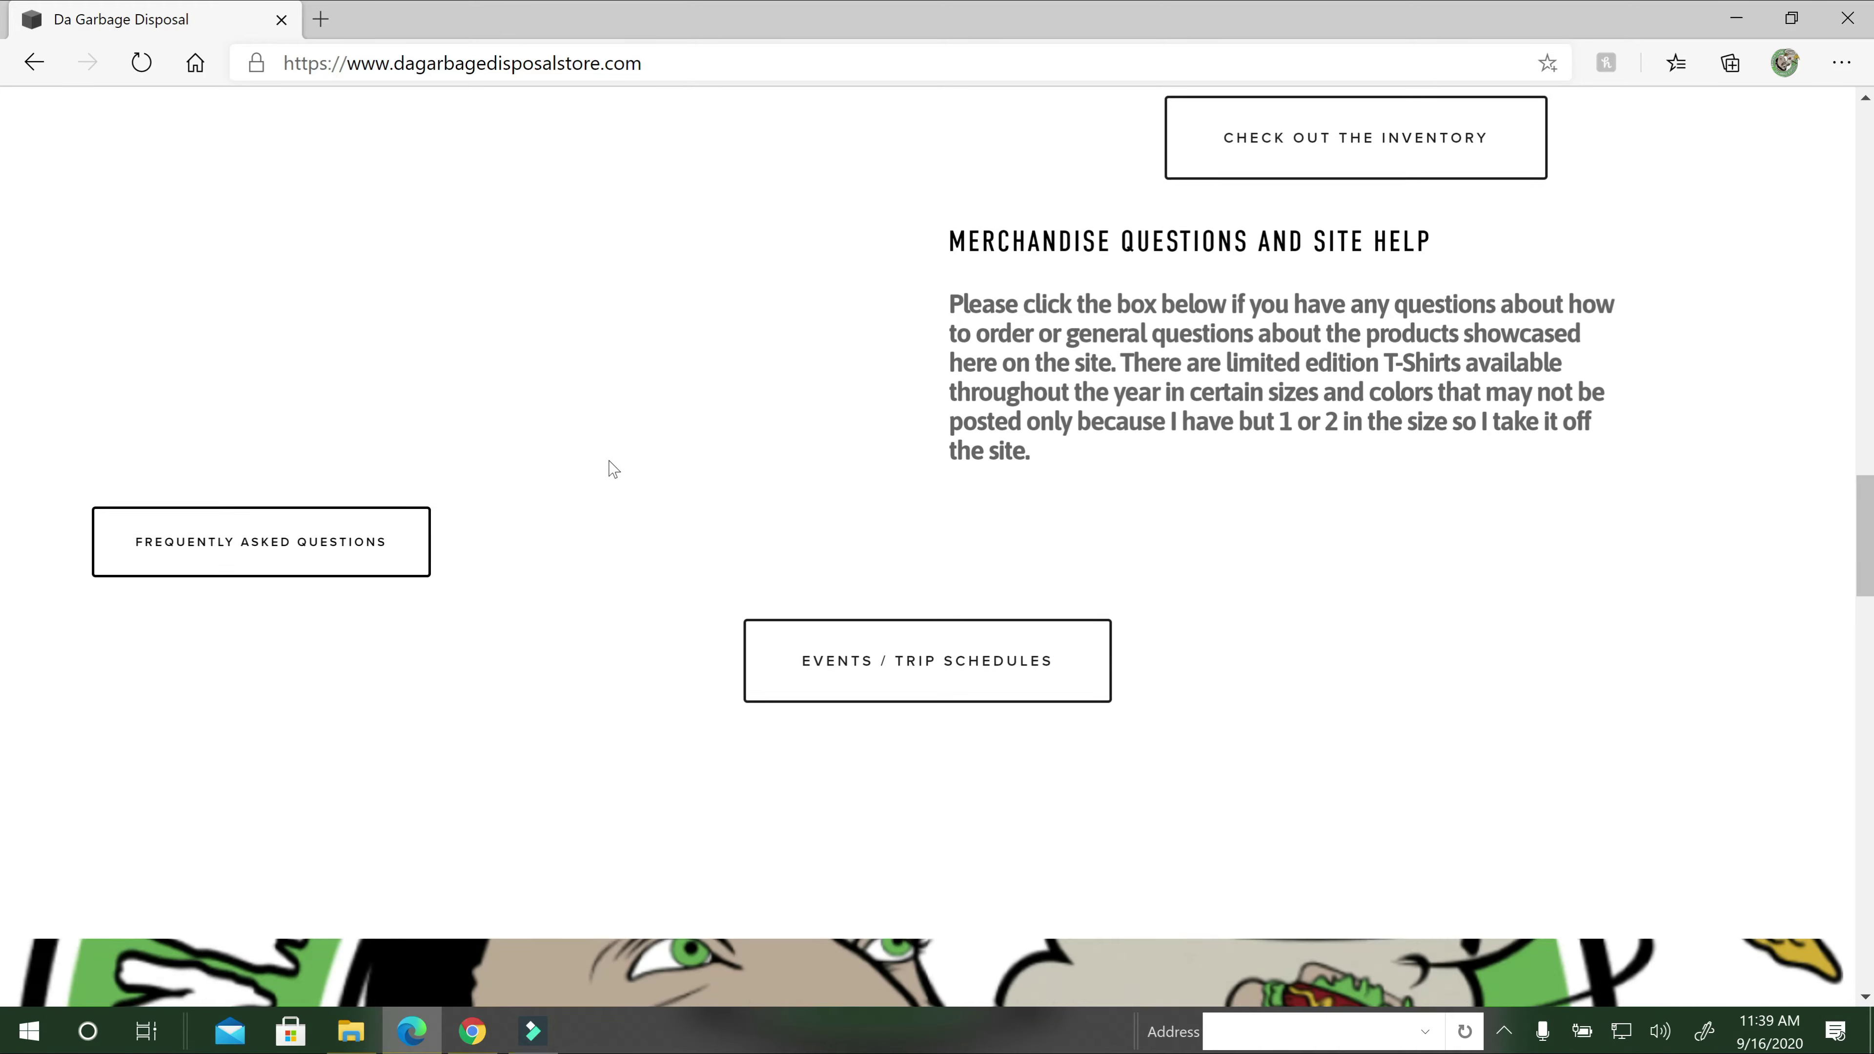
scroll(613, 469, down, 15)
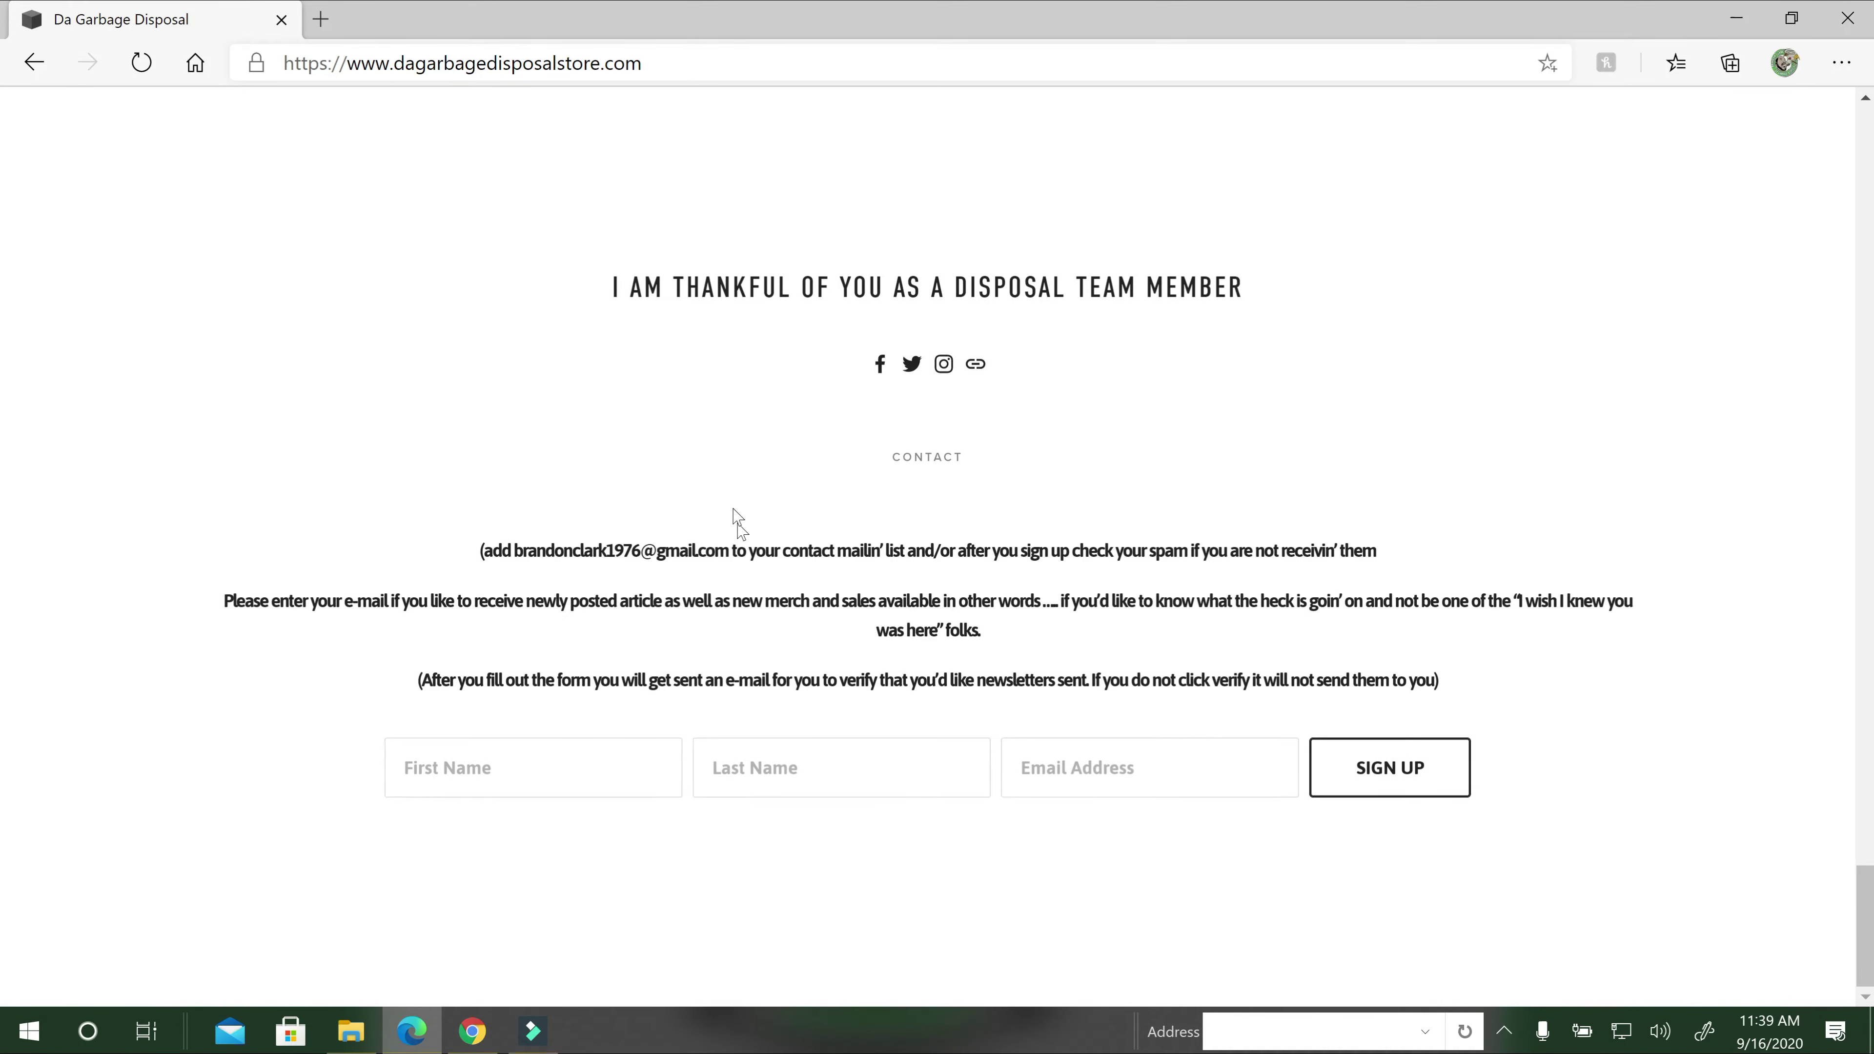
Look through the store's home page from the newsletter sign-up form back up to the site's page links.
scroll(737, 517, up, 12)
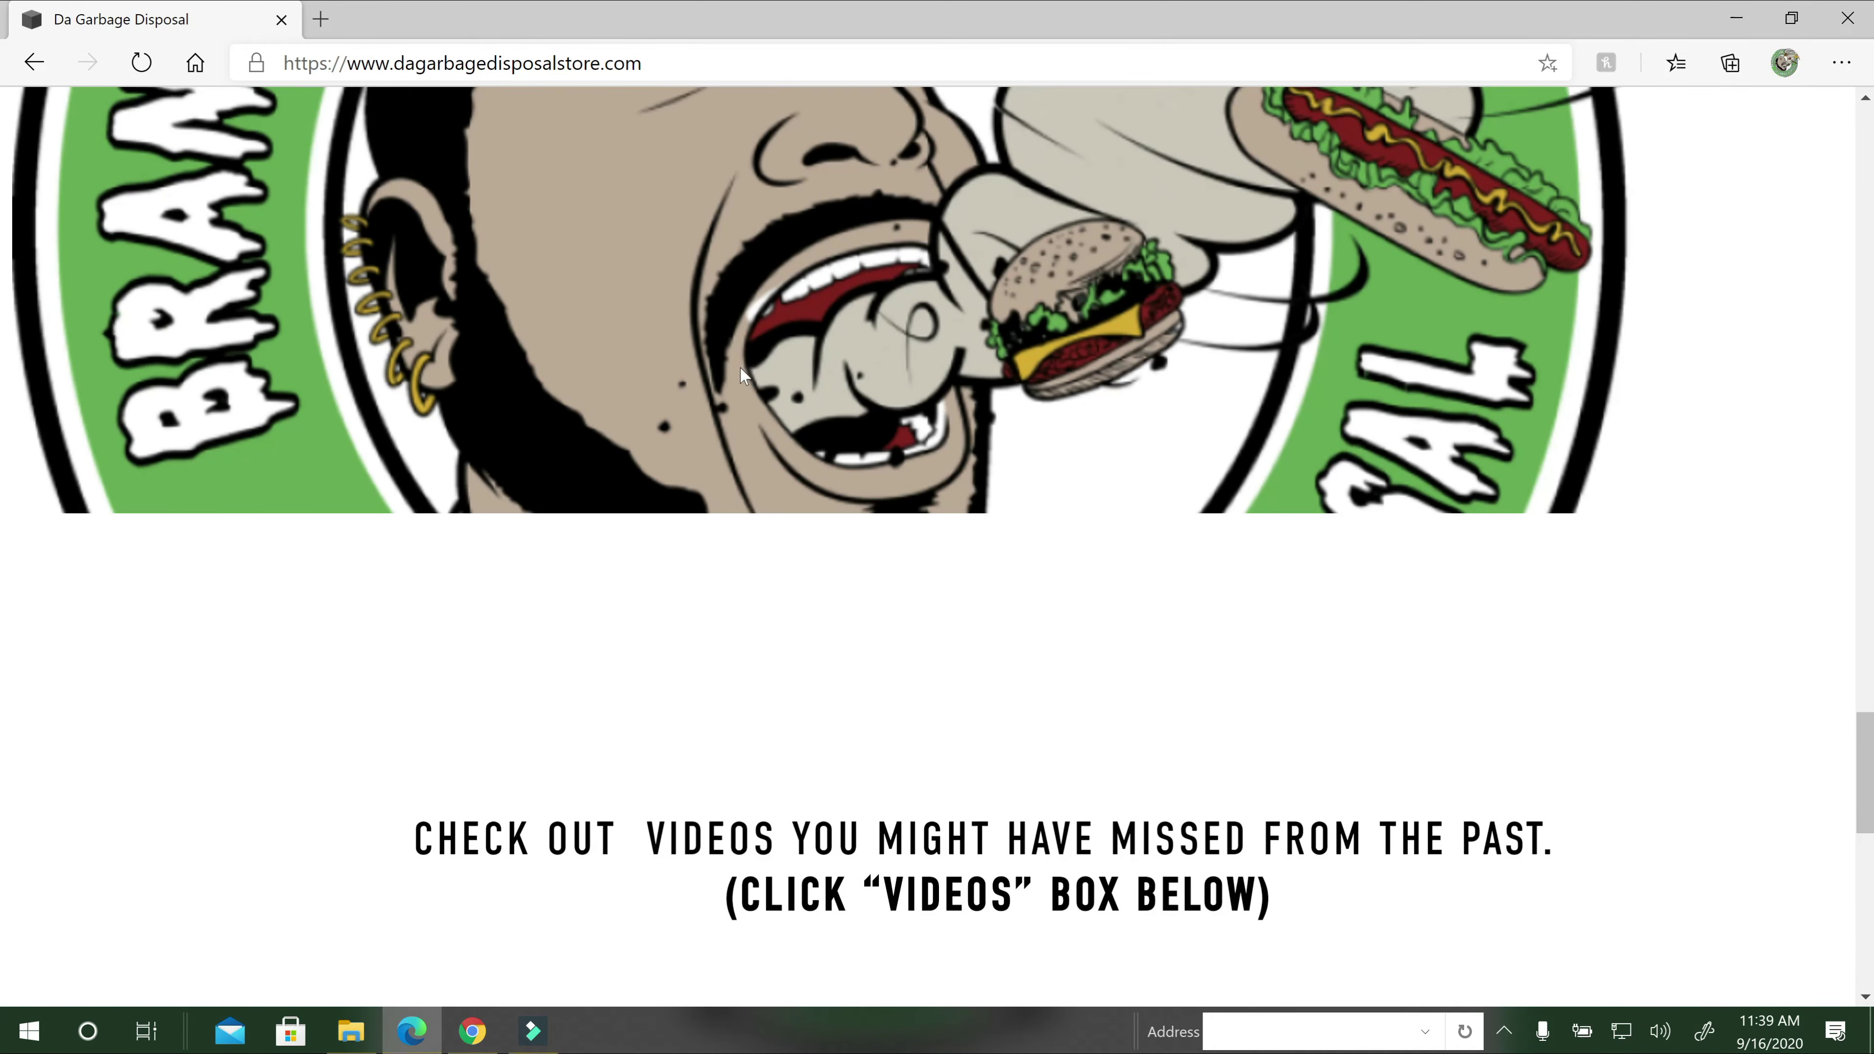
scroll(740, 366, up, 2)
scroll(882, 540, down, 15)
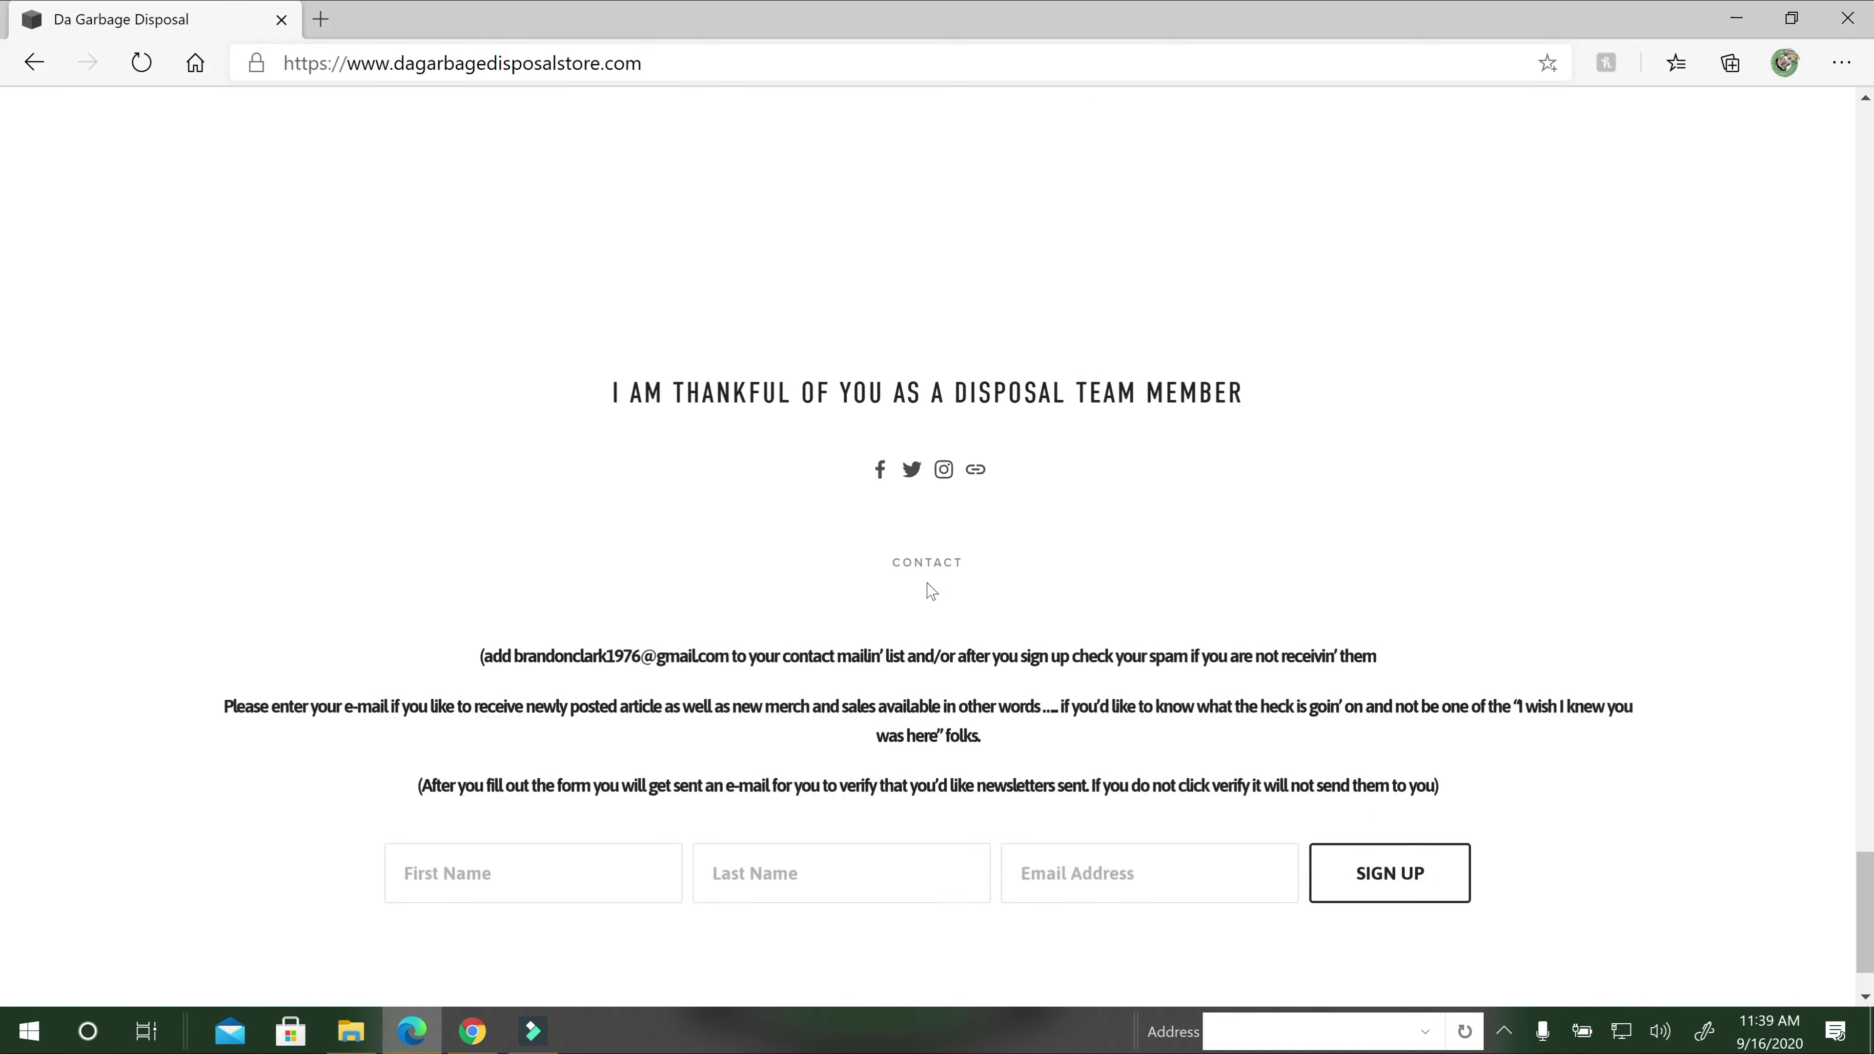
scroll(930, 589, down, 1)
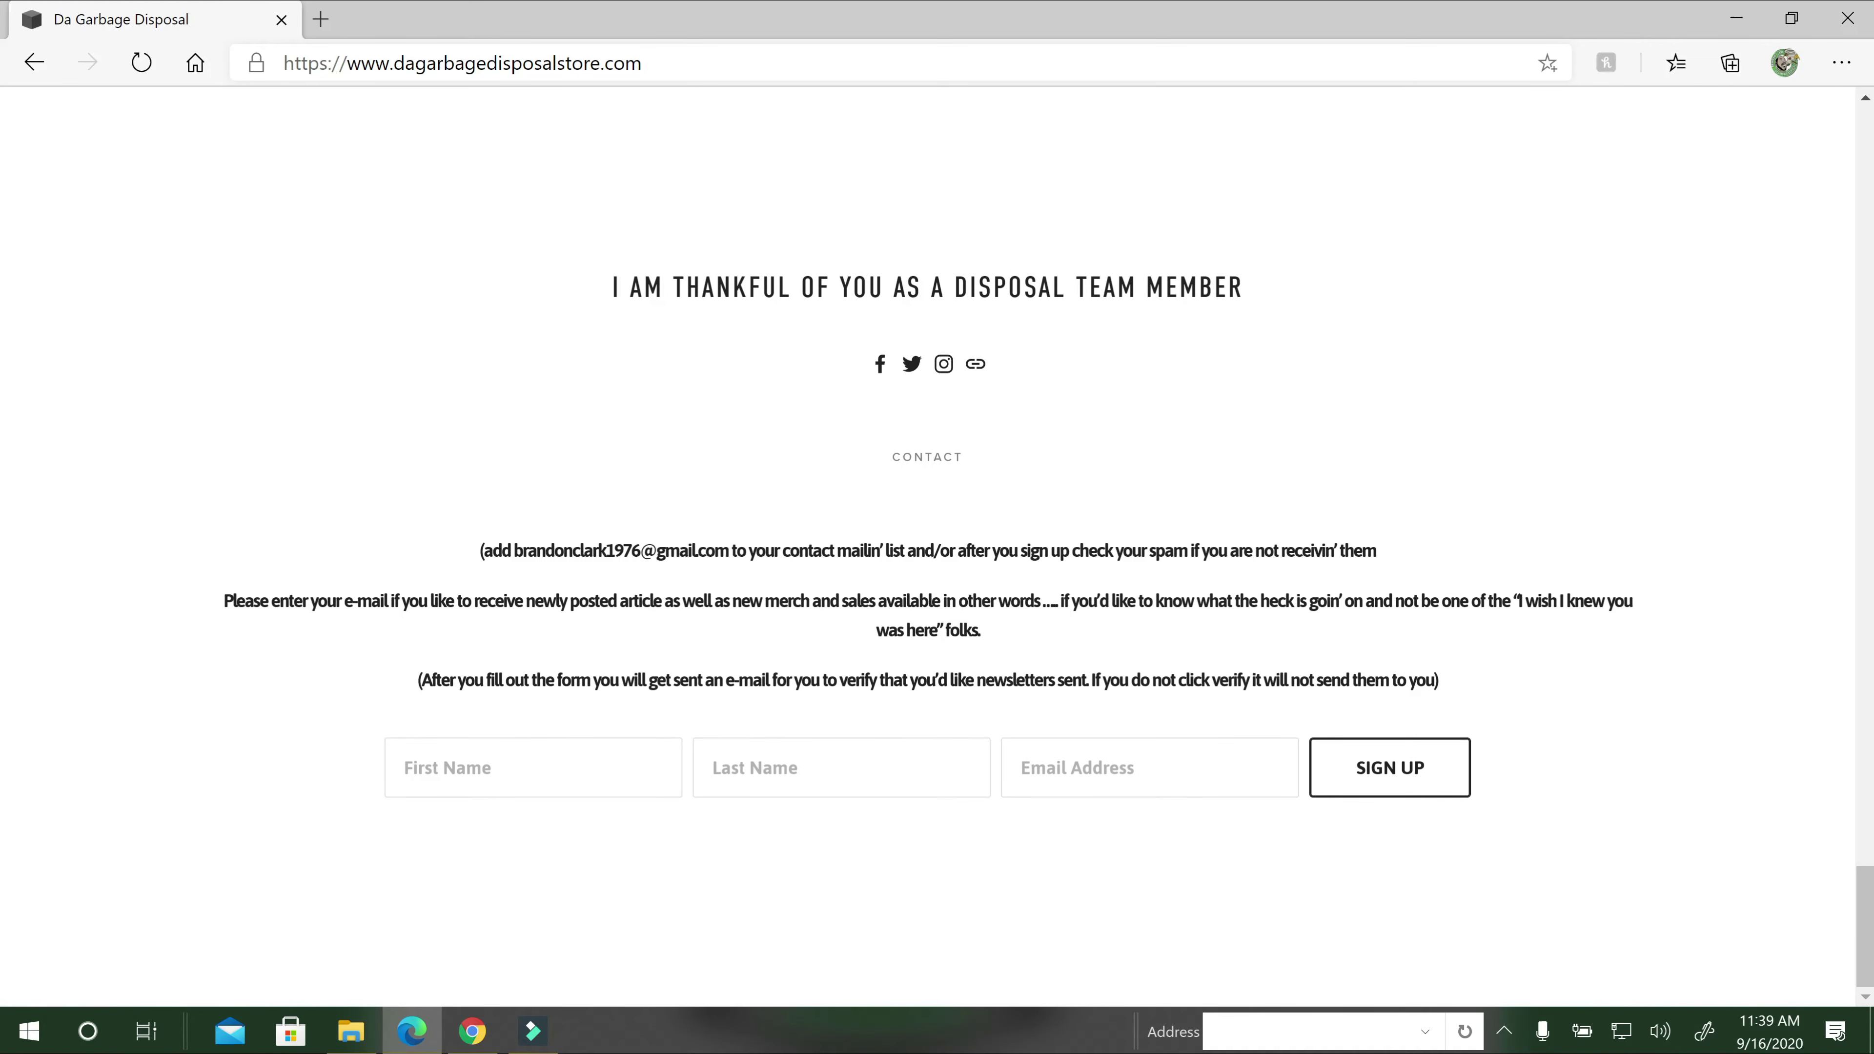
scroll(858, 587, up, 10)
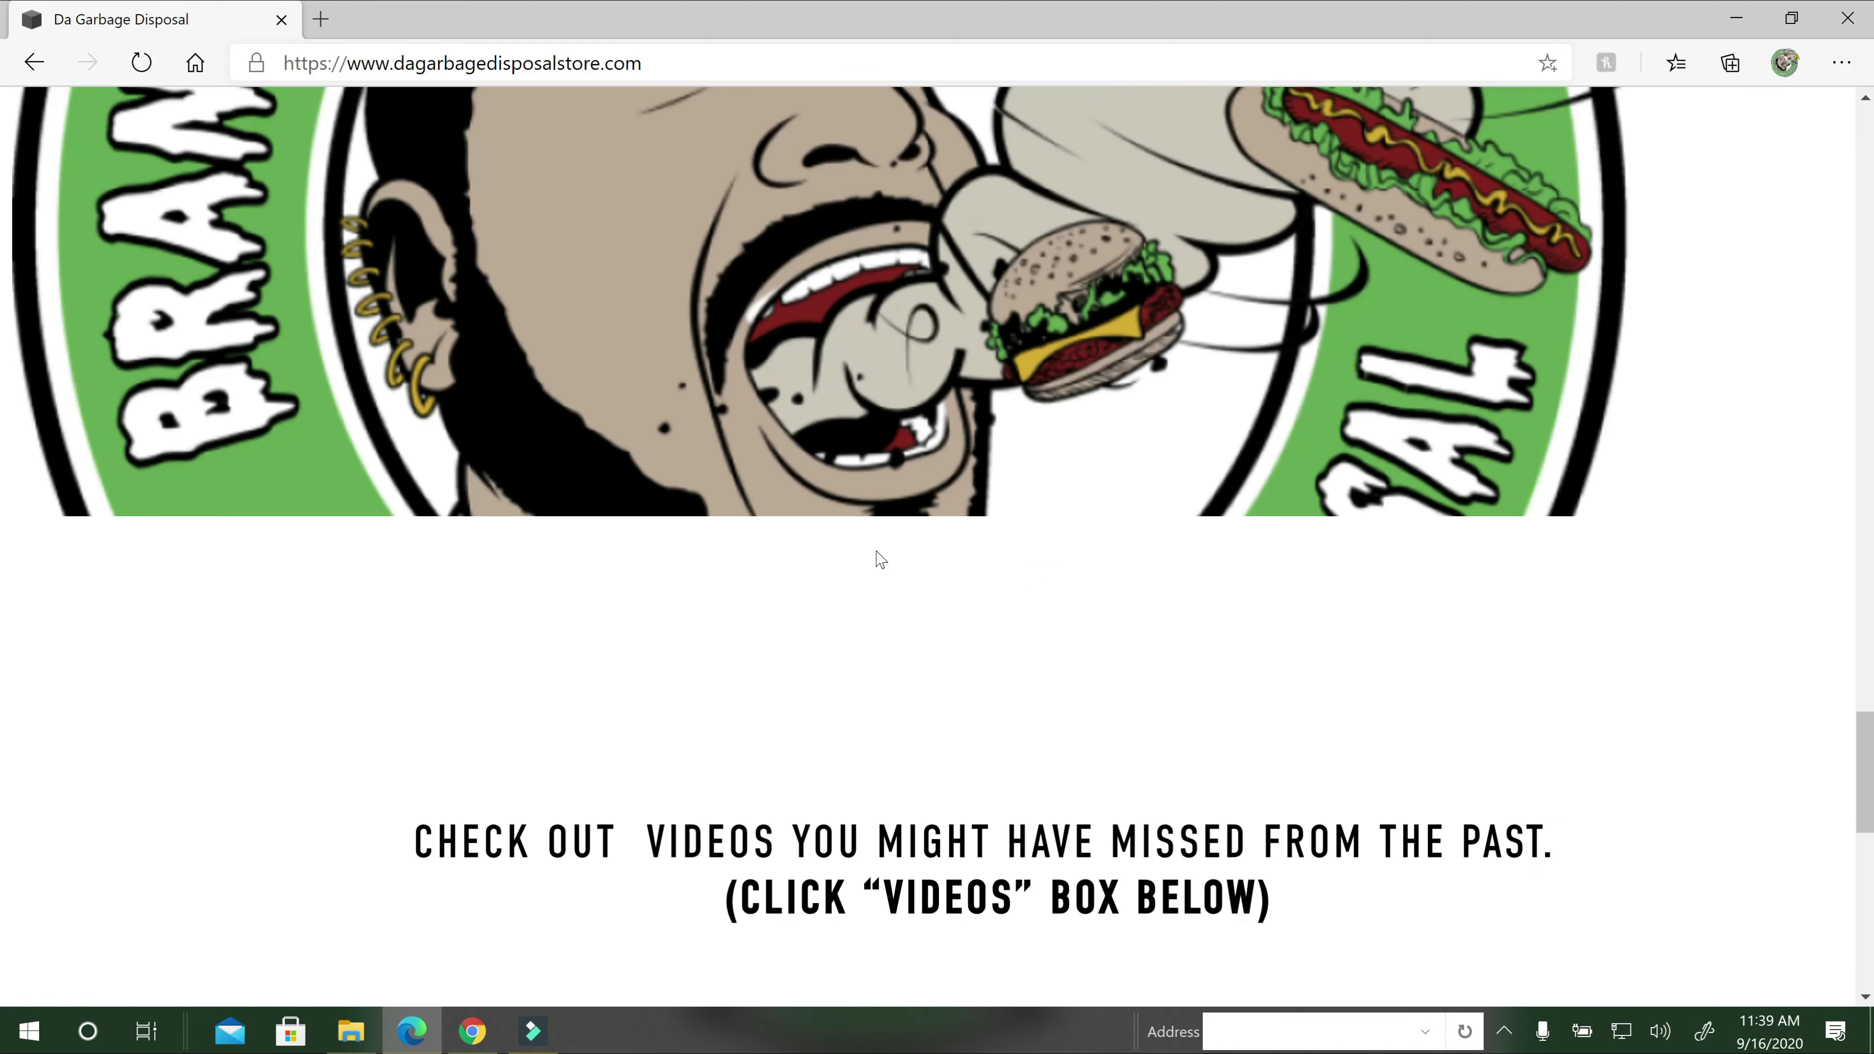
scroll(866, 538, up, 10)
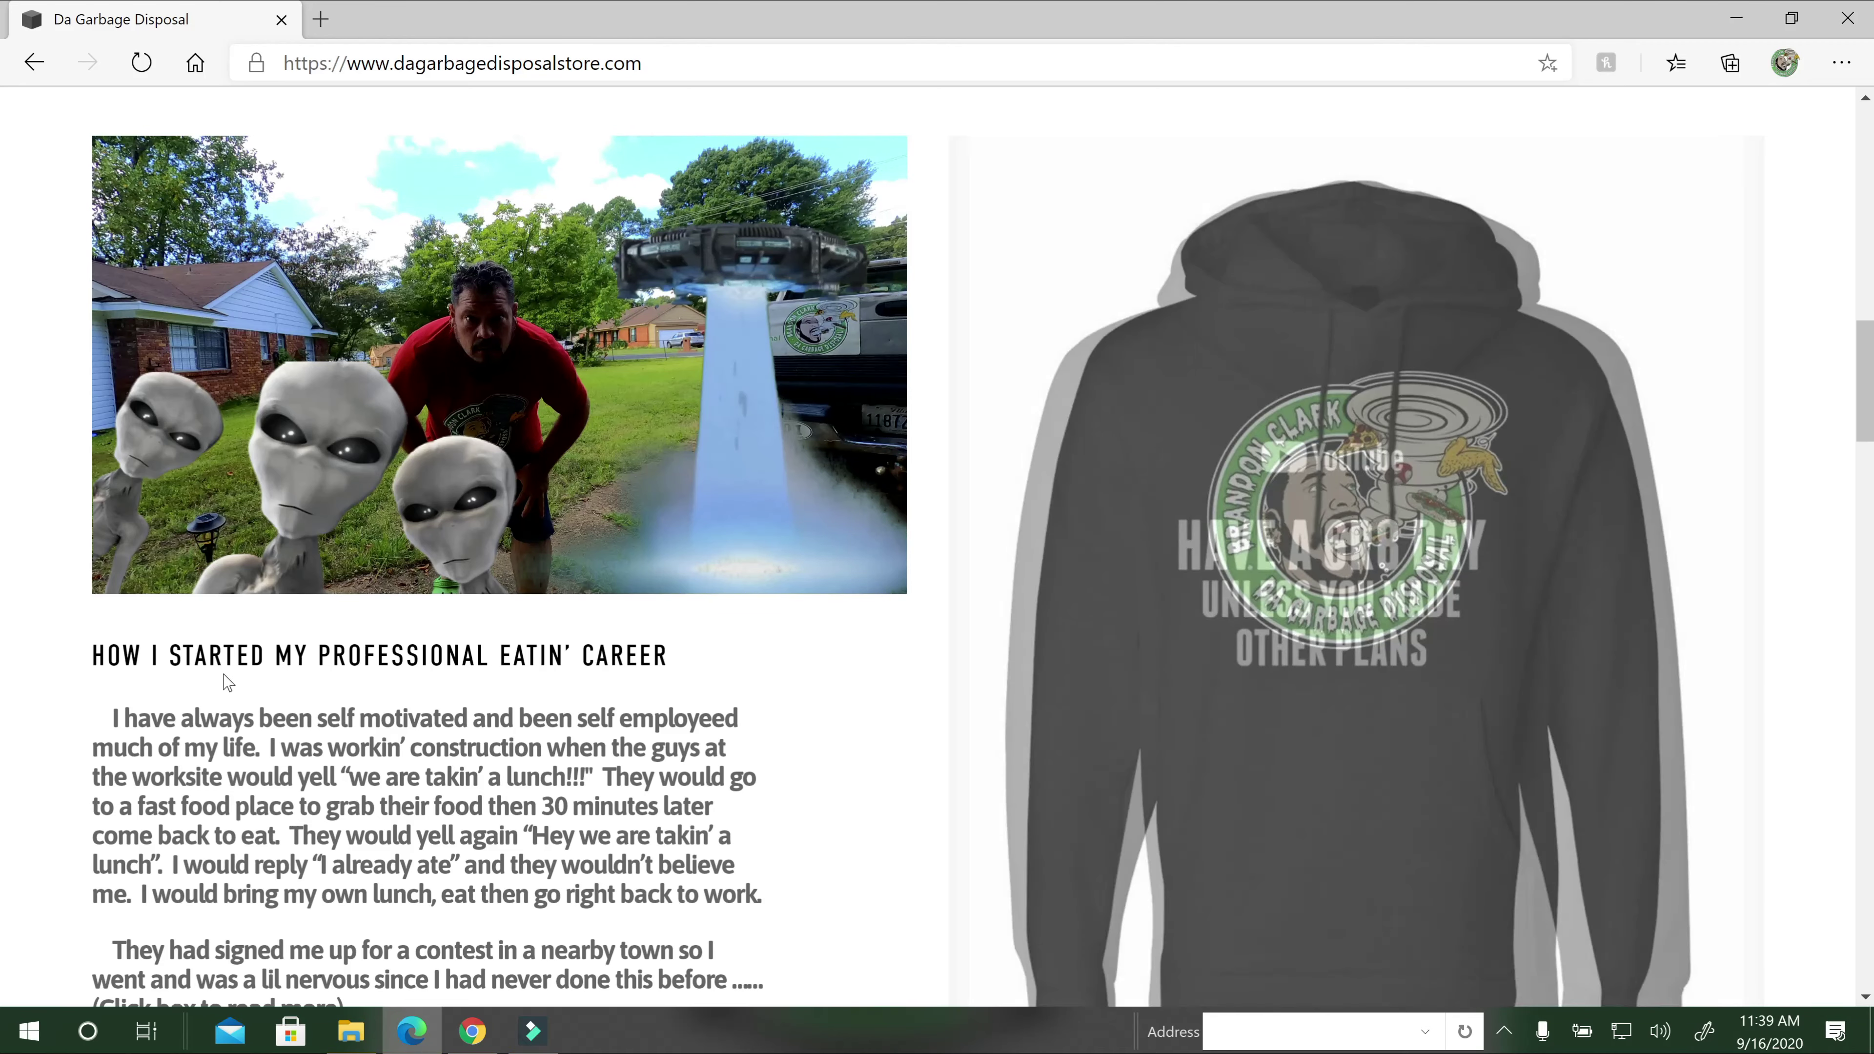
scroll(834, 431, up, 8)
scroll(835, 426, up, 4)
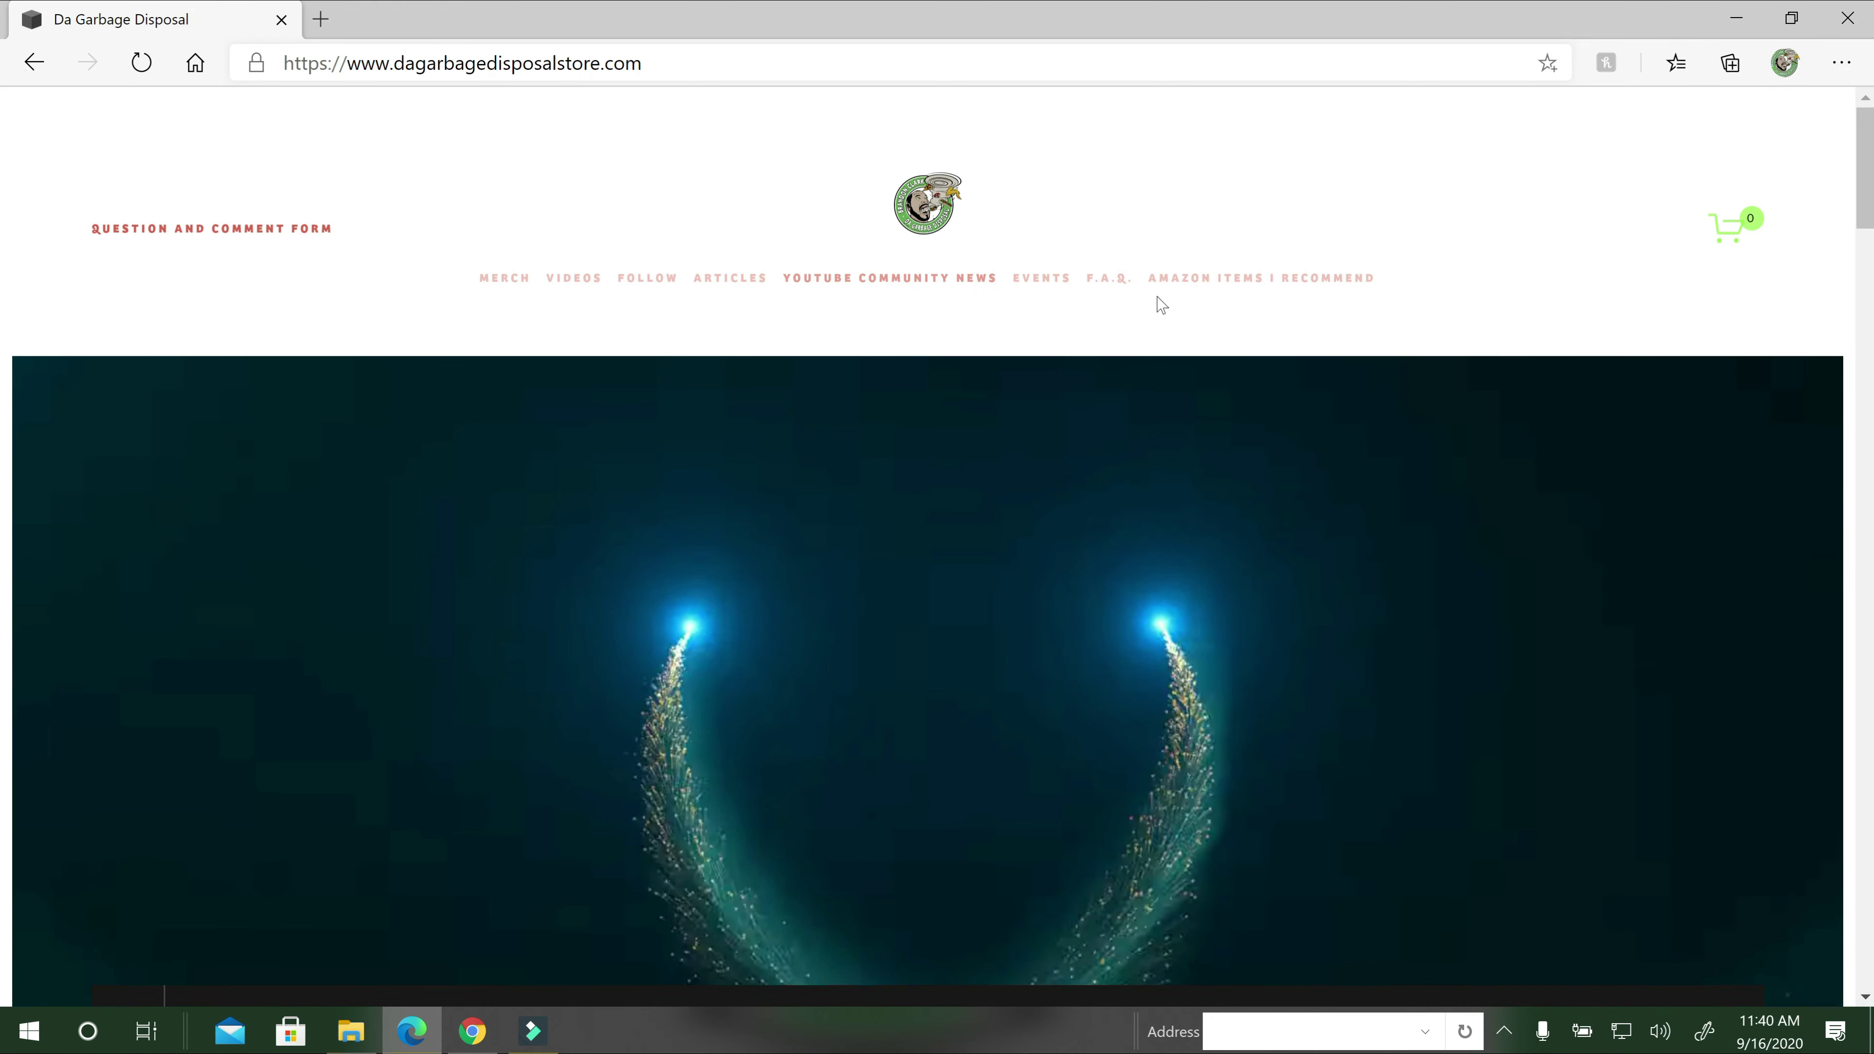
Open the F.A.Q. page and look through its questions and answers down to the question and comment form link.
click(1107, 284)
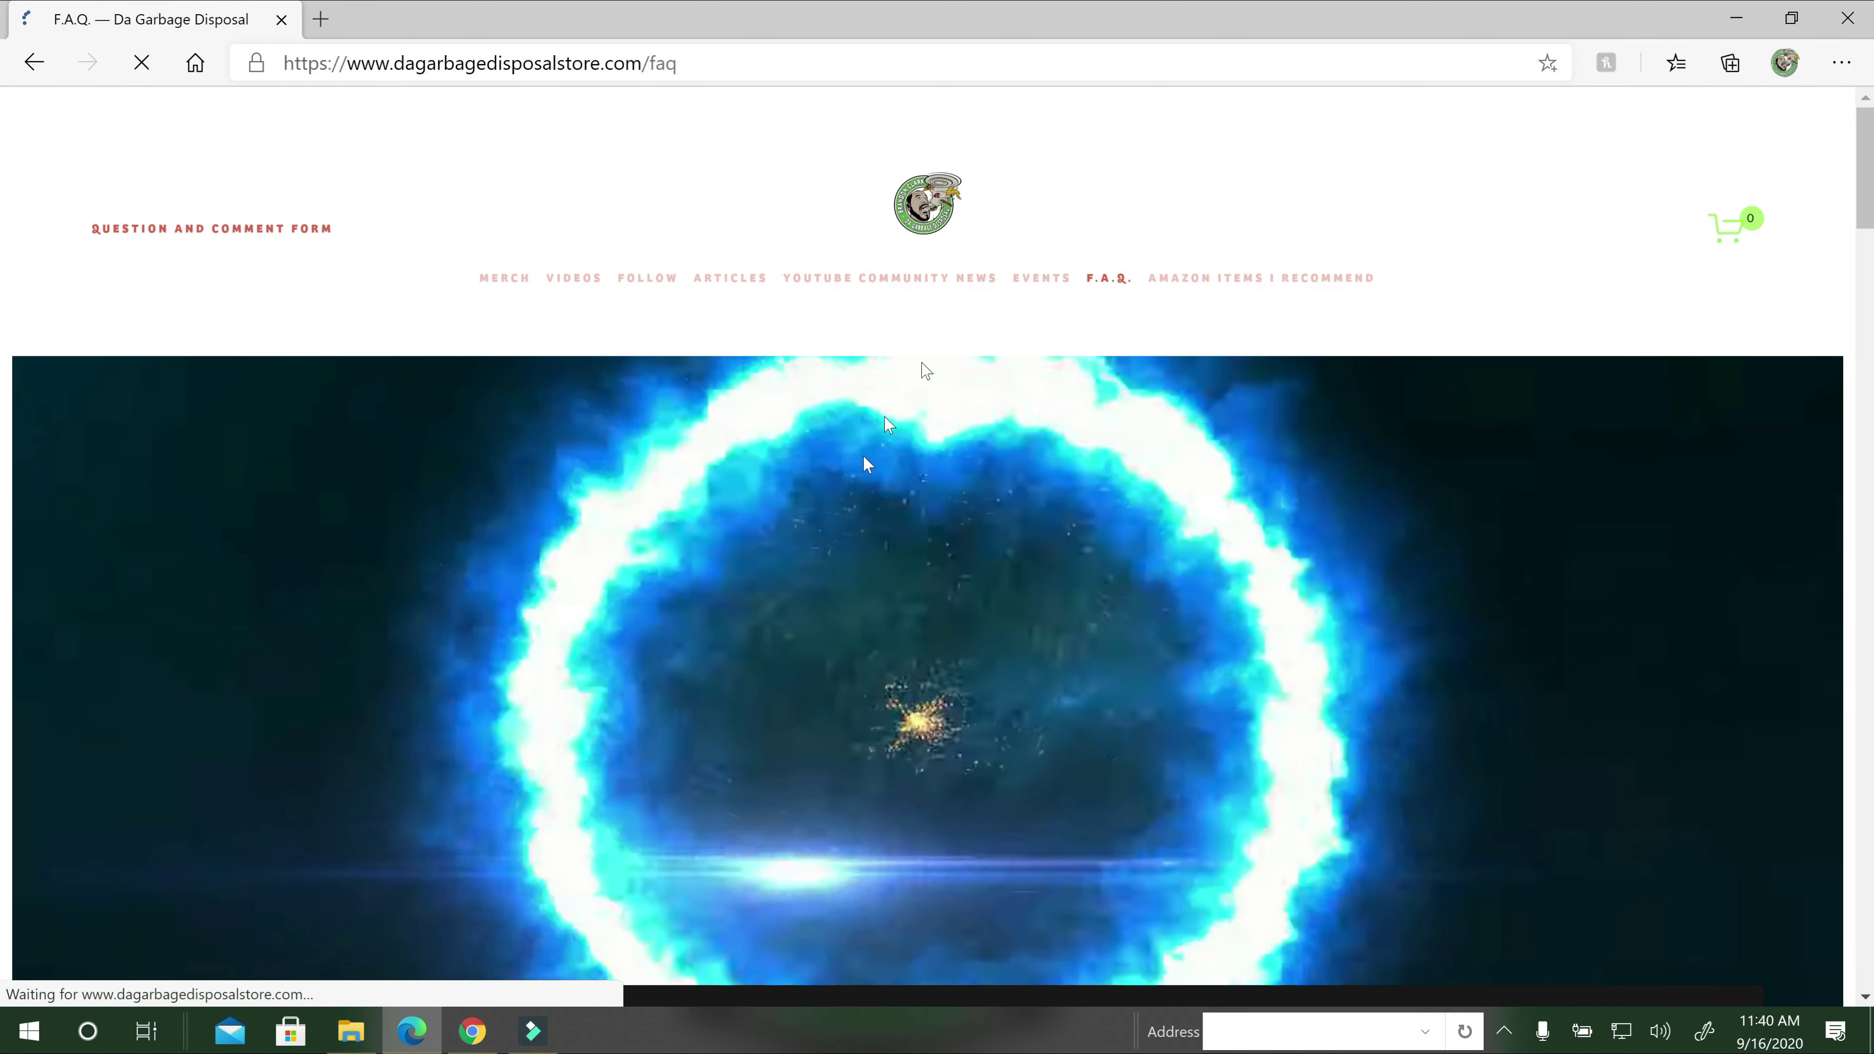
scroll(655, 648, down, 6)
scroll(937, 546, down, 15)
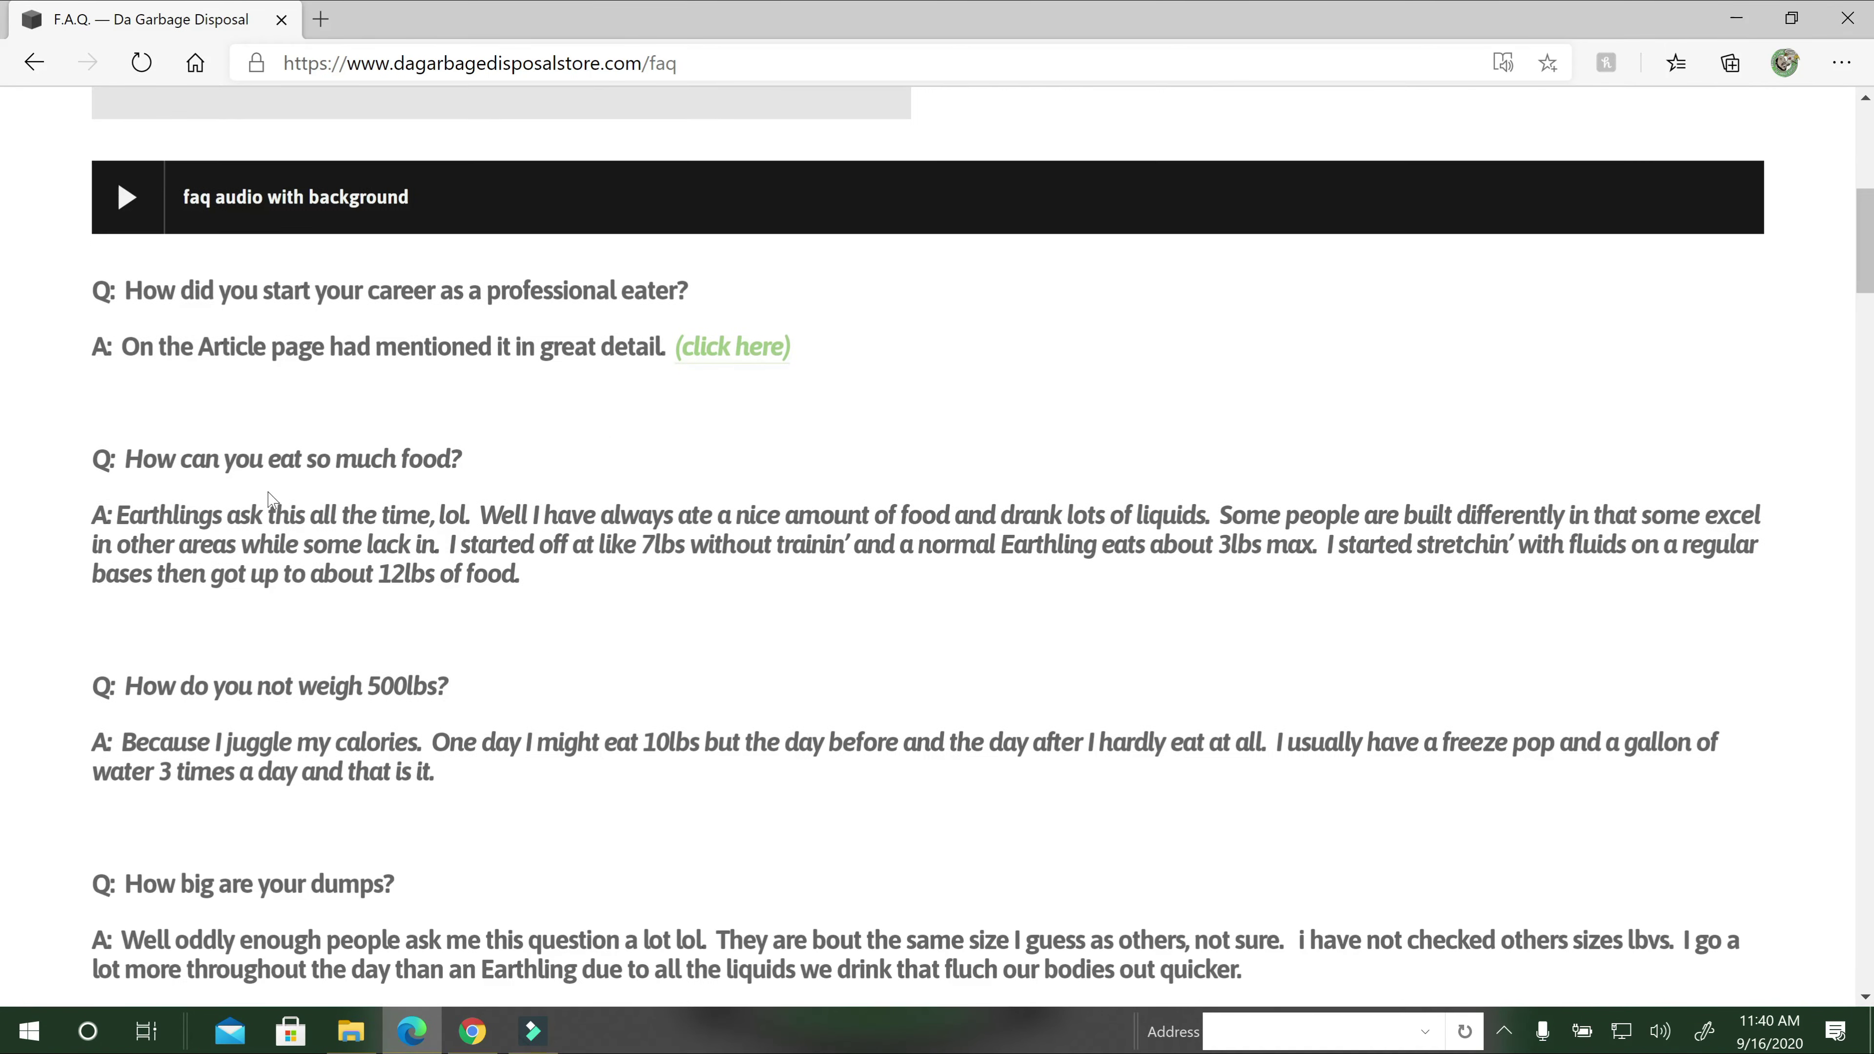
scroll(306, 519, down, 15)
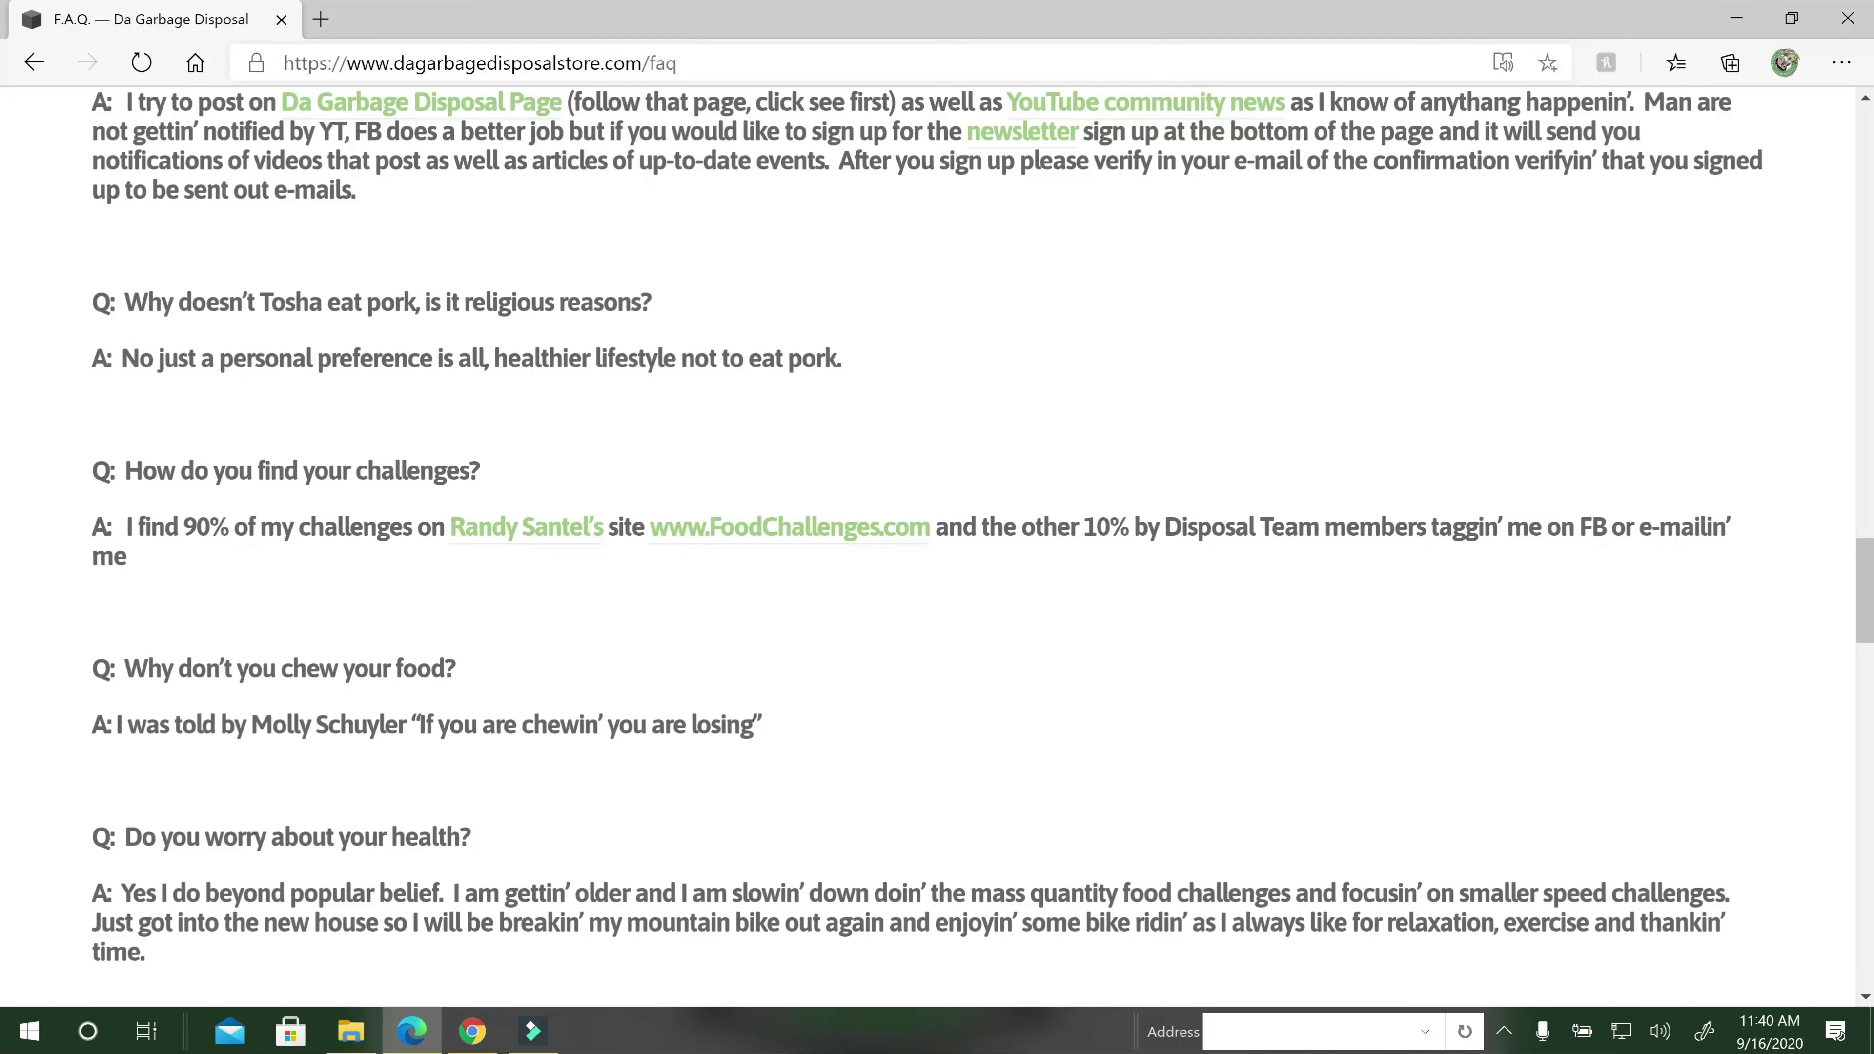
scroll(306, 519, down, 10)
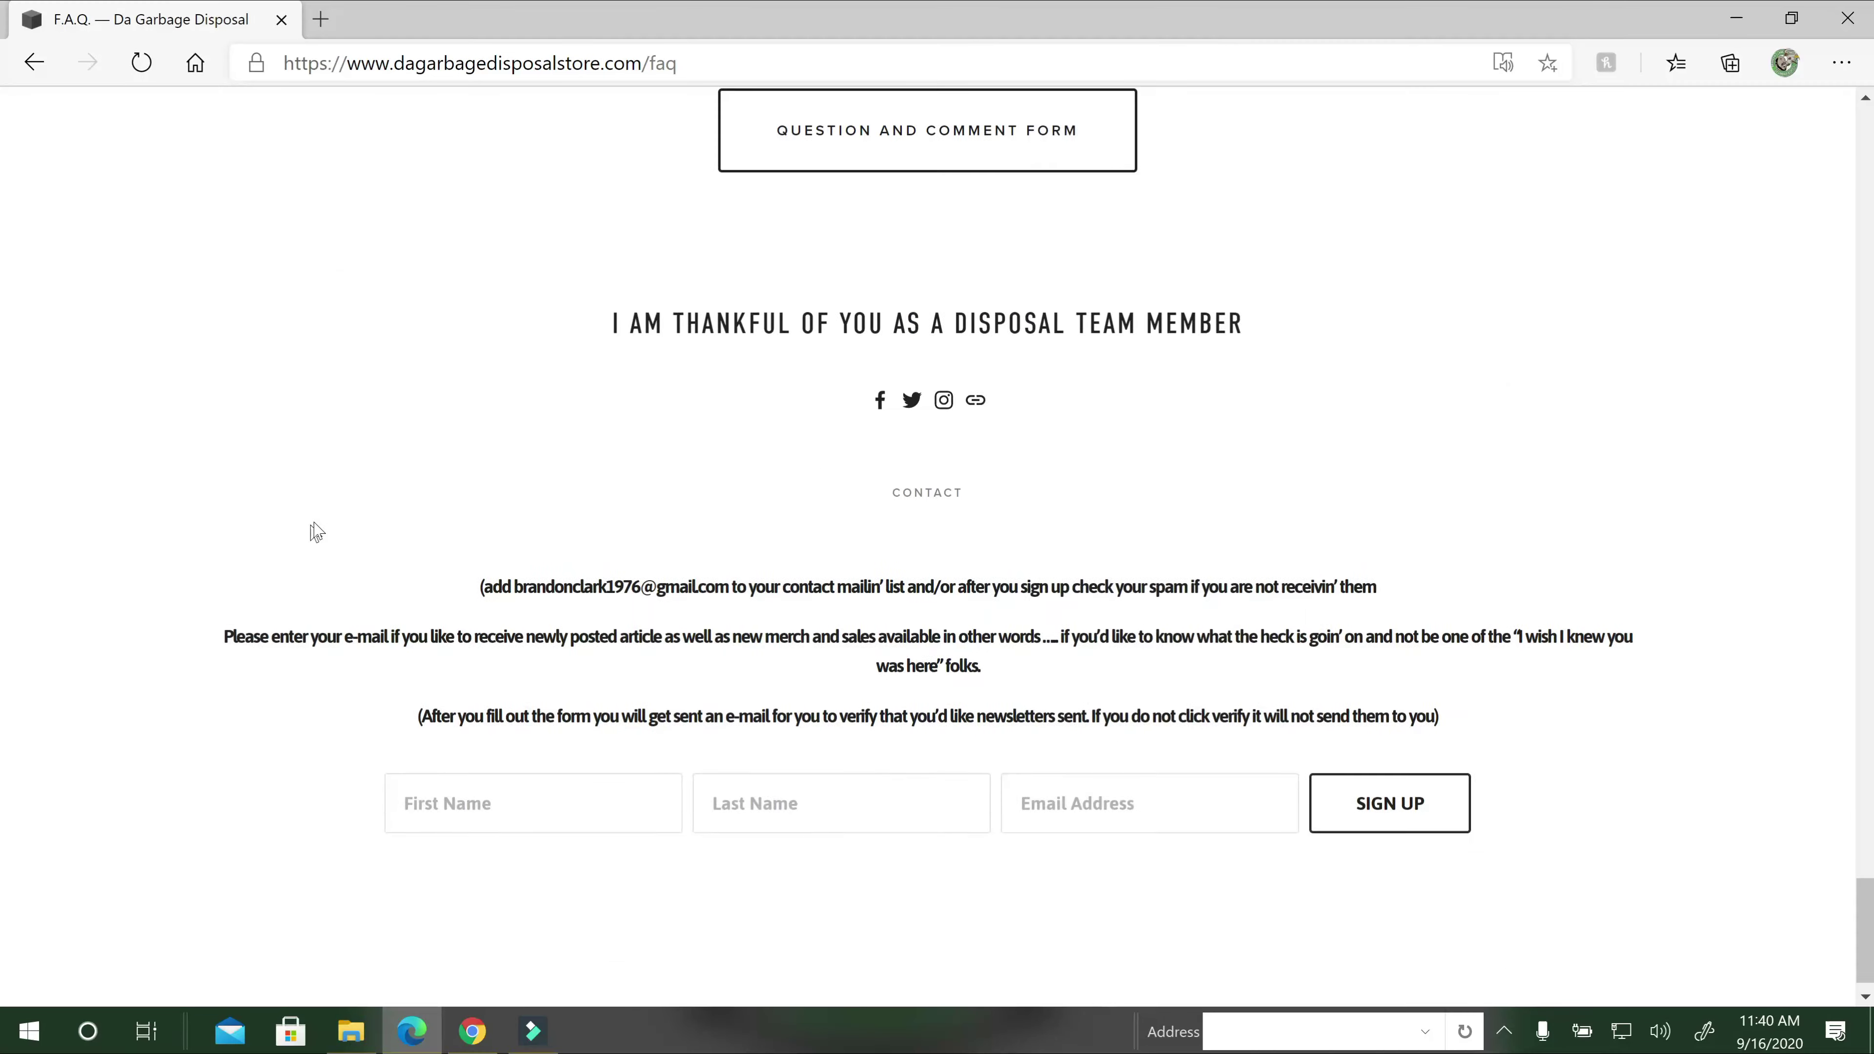
scroll(313, 531, up, 9)
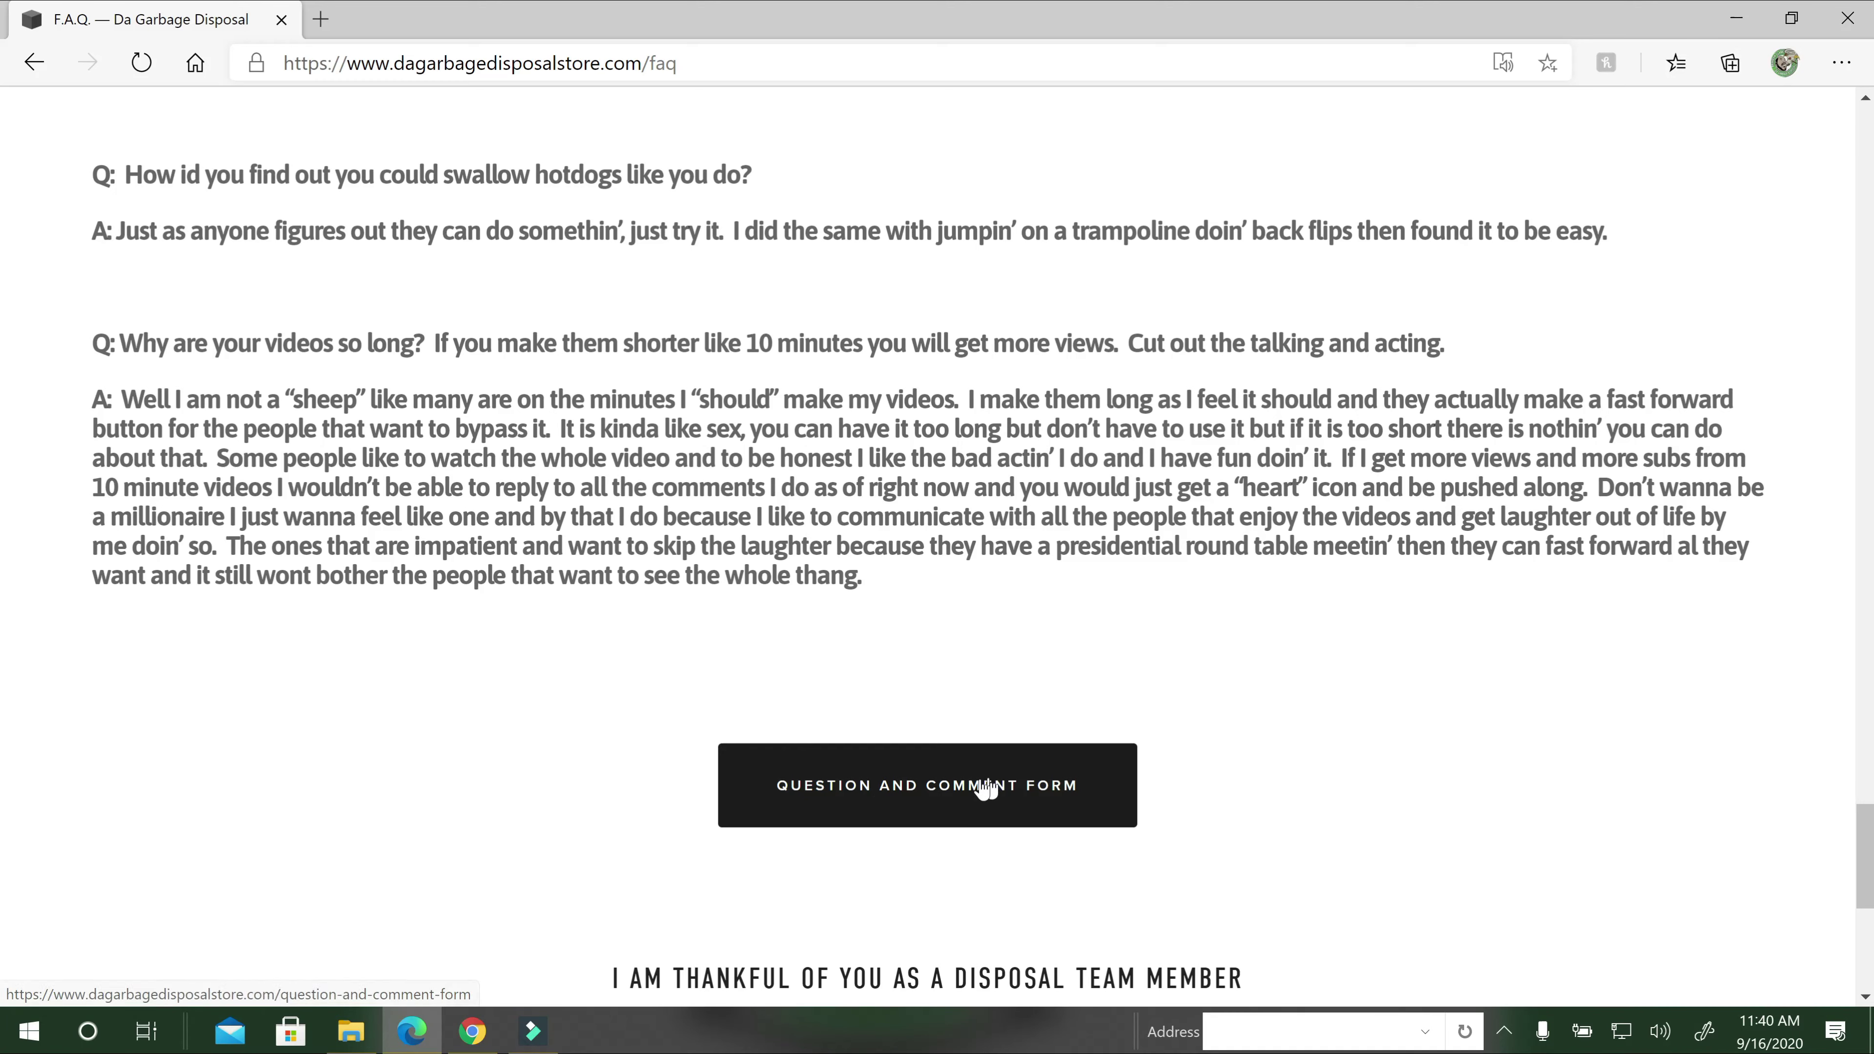
Open the Question and Comment Form and view its name, email, subject and message fields.
click(970, 788)
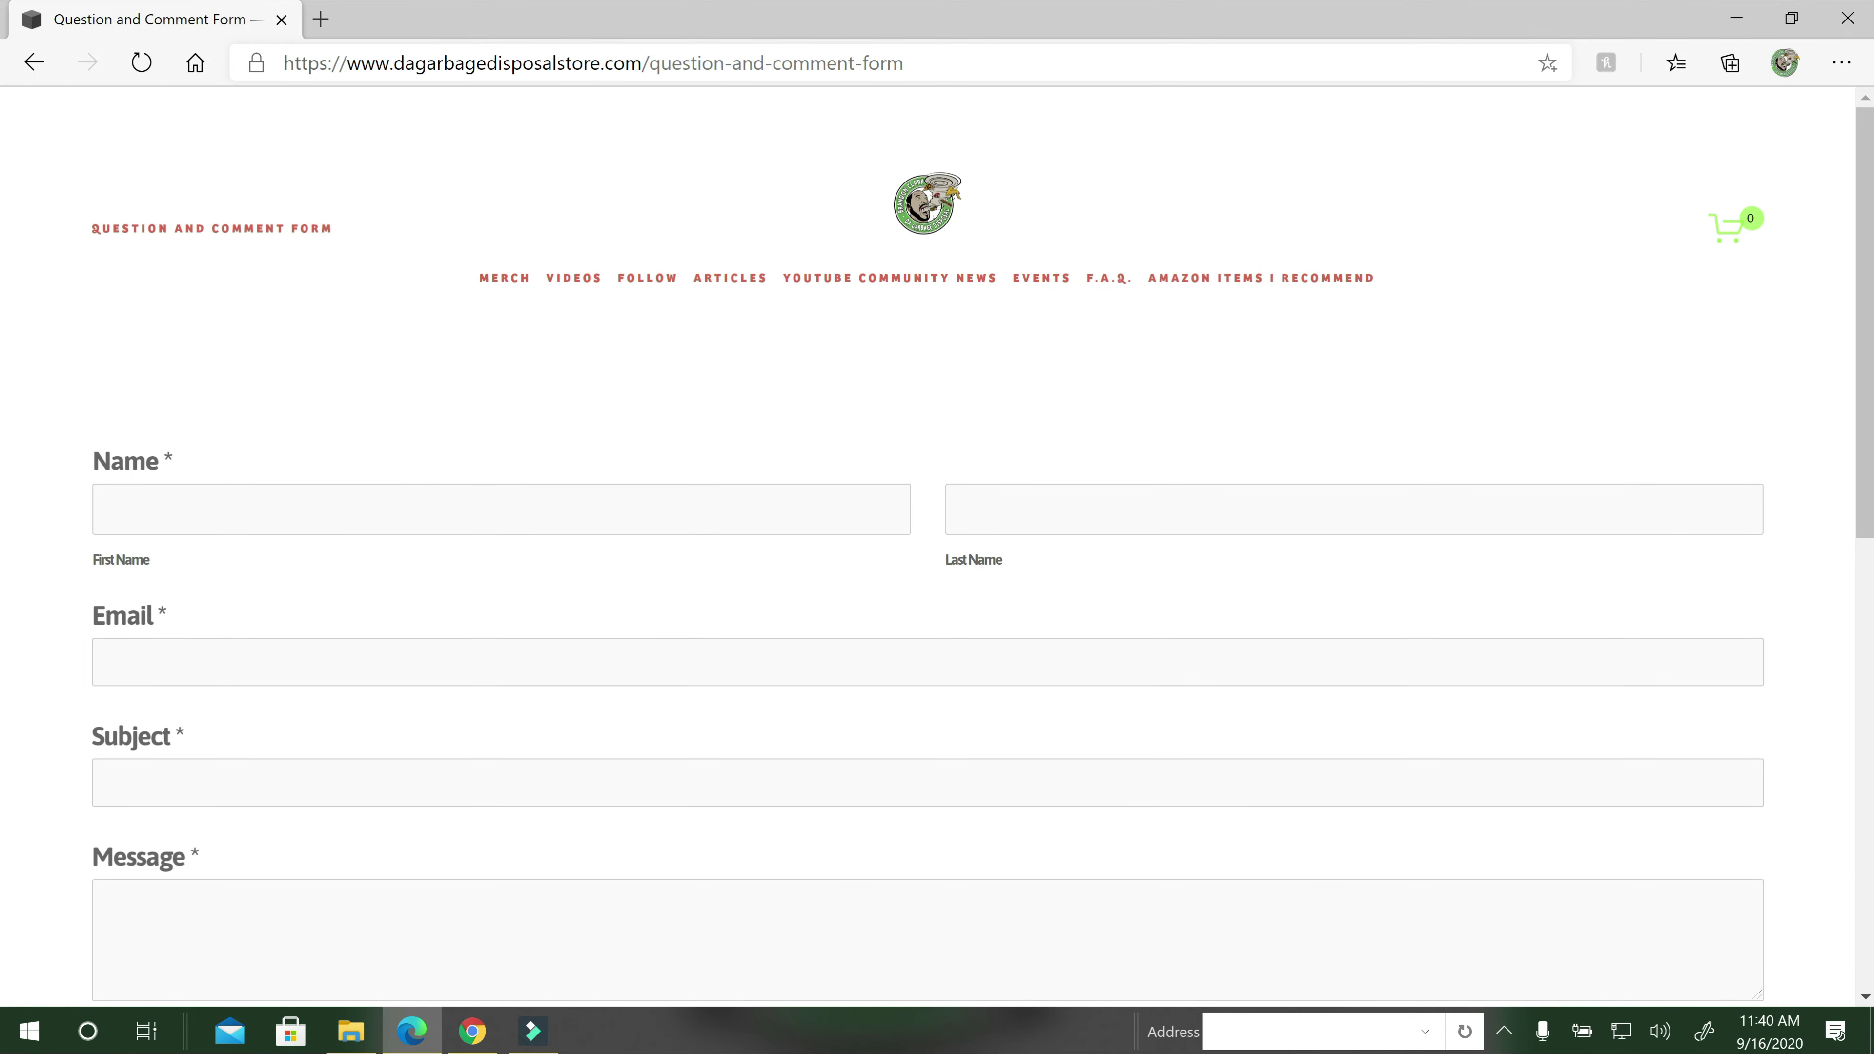
scroll(783, 787, down, 6)
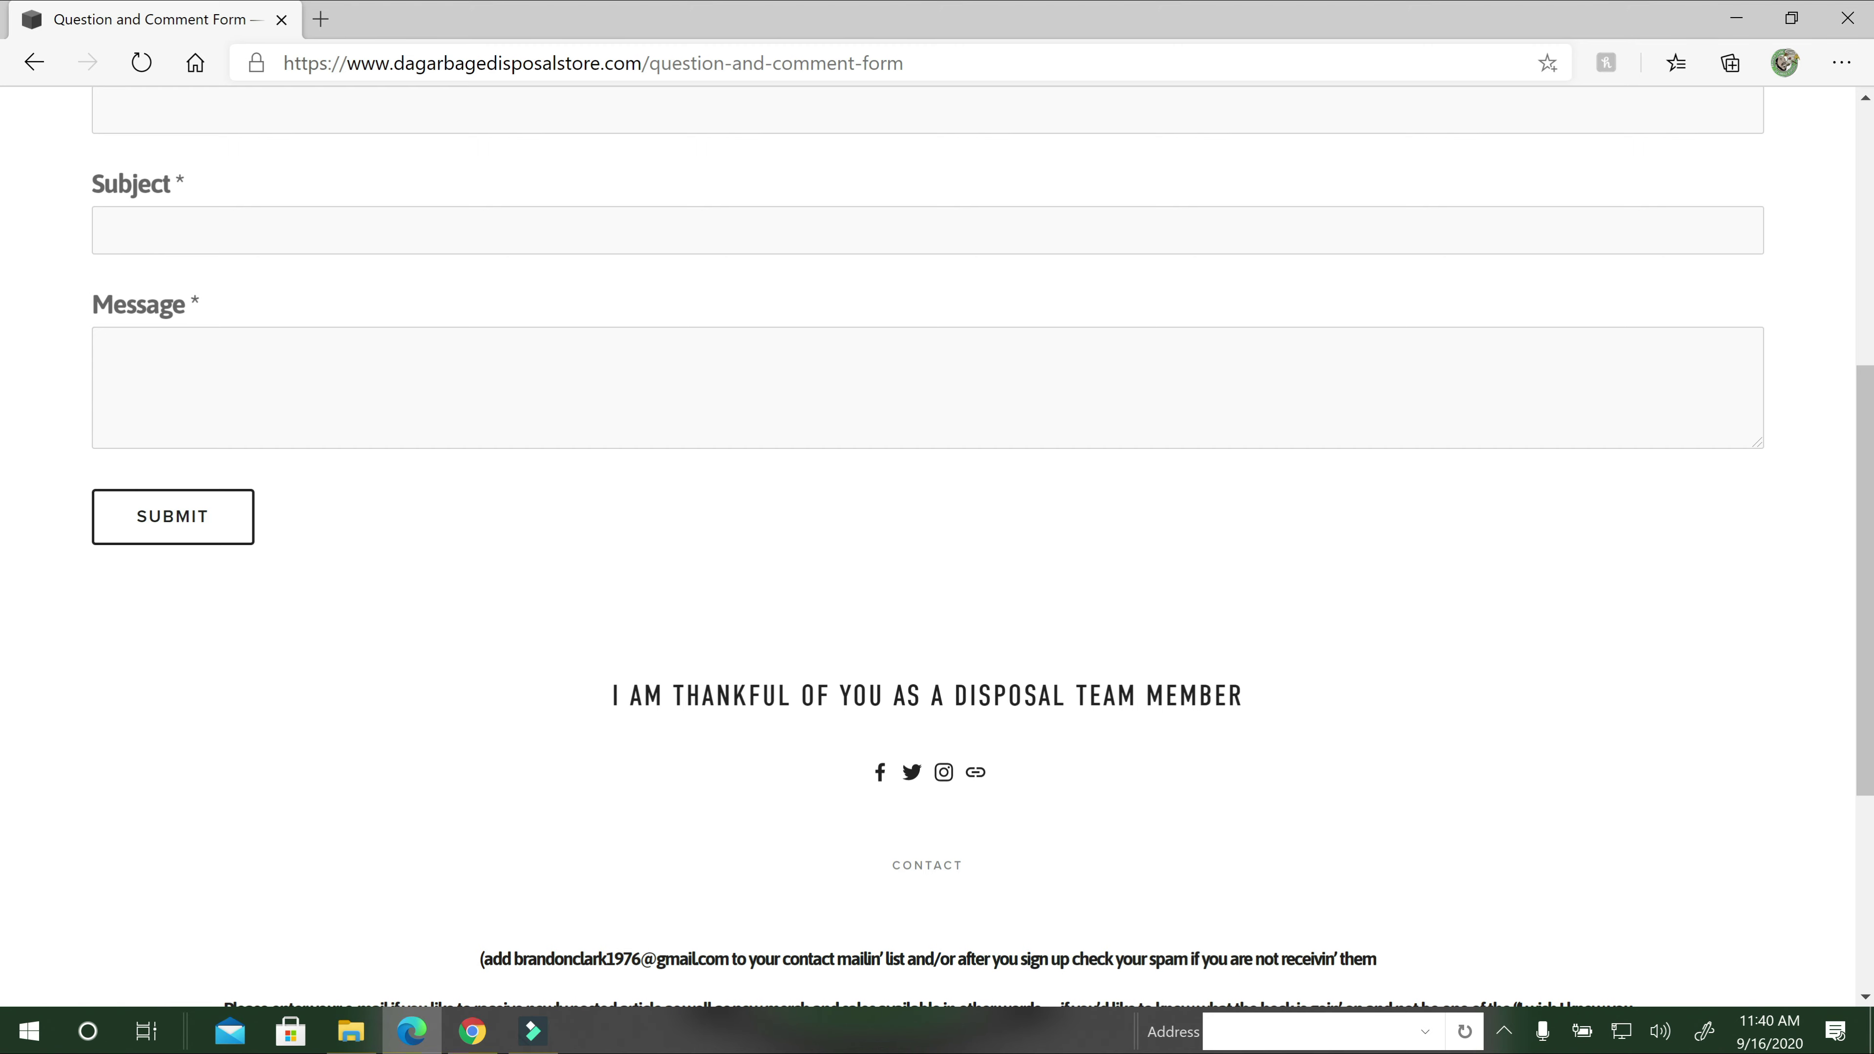
scroll(832, 452, up, 5)
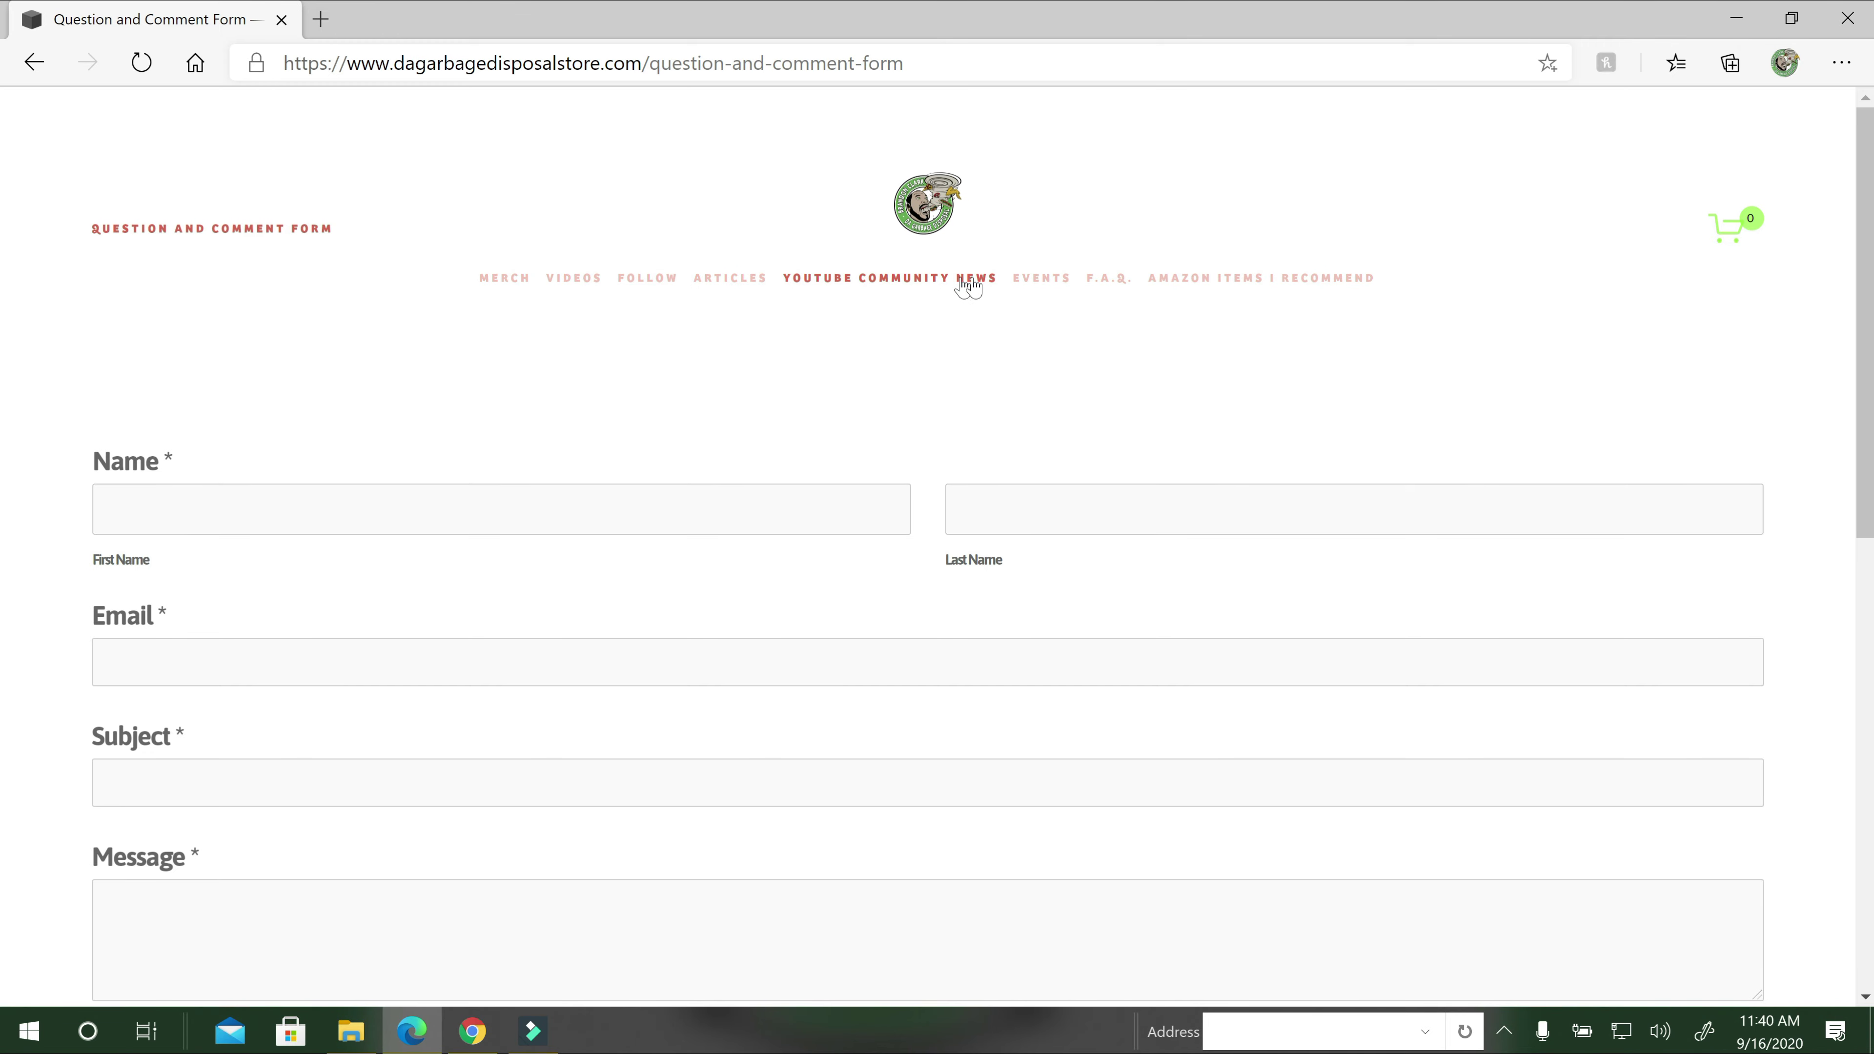
Open the recommended Amazon items page and view the products in the Car Items category.
click(1241, 288)
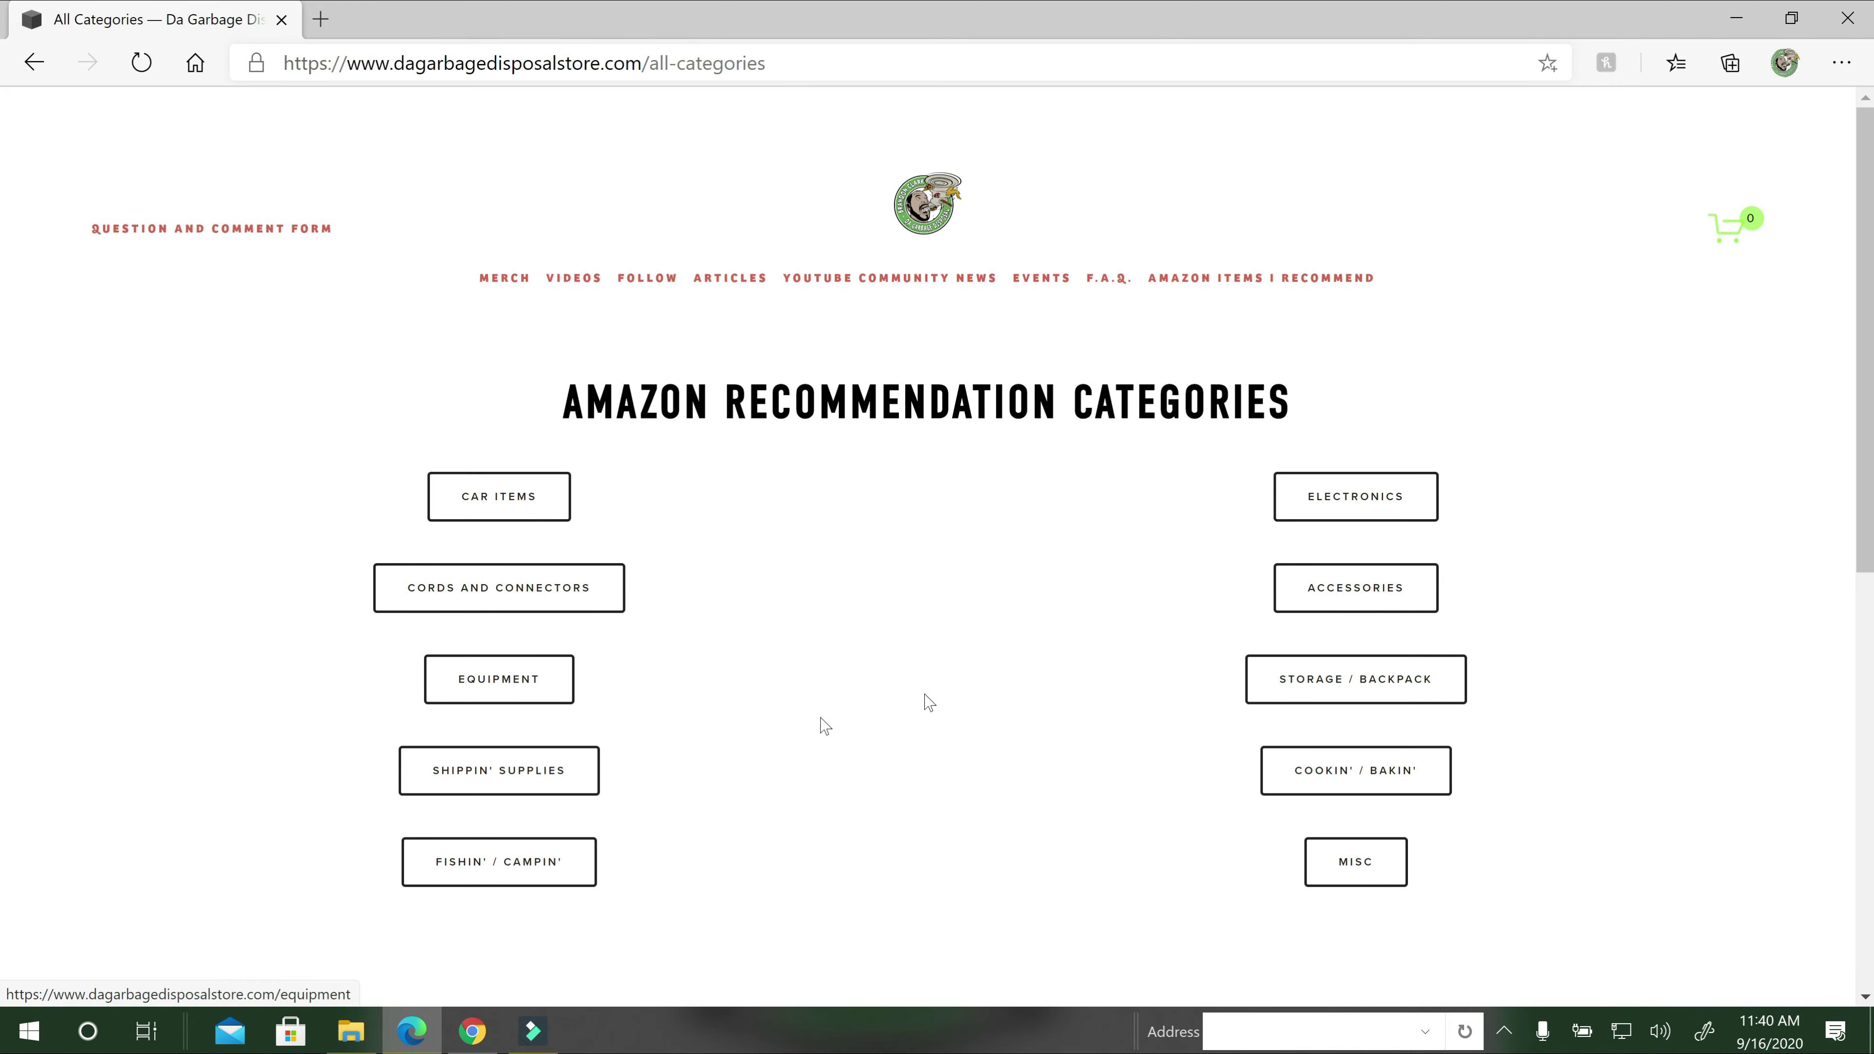
click(515, 516)
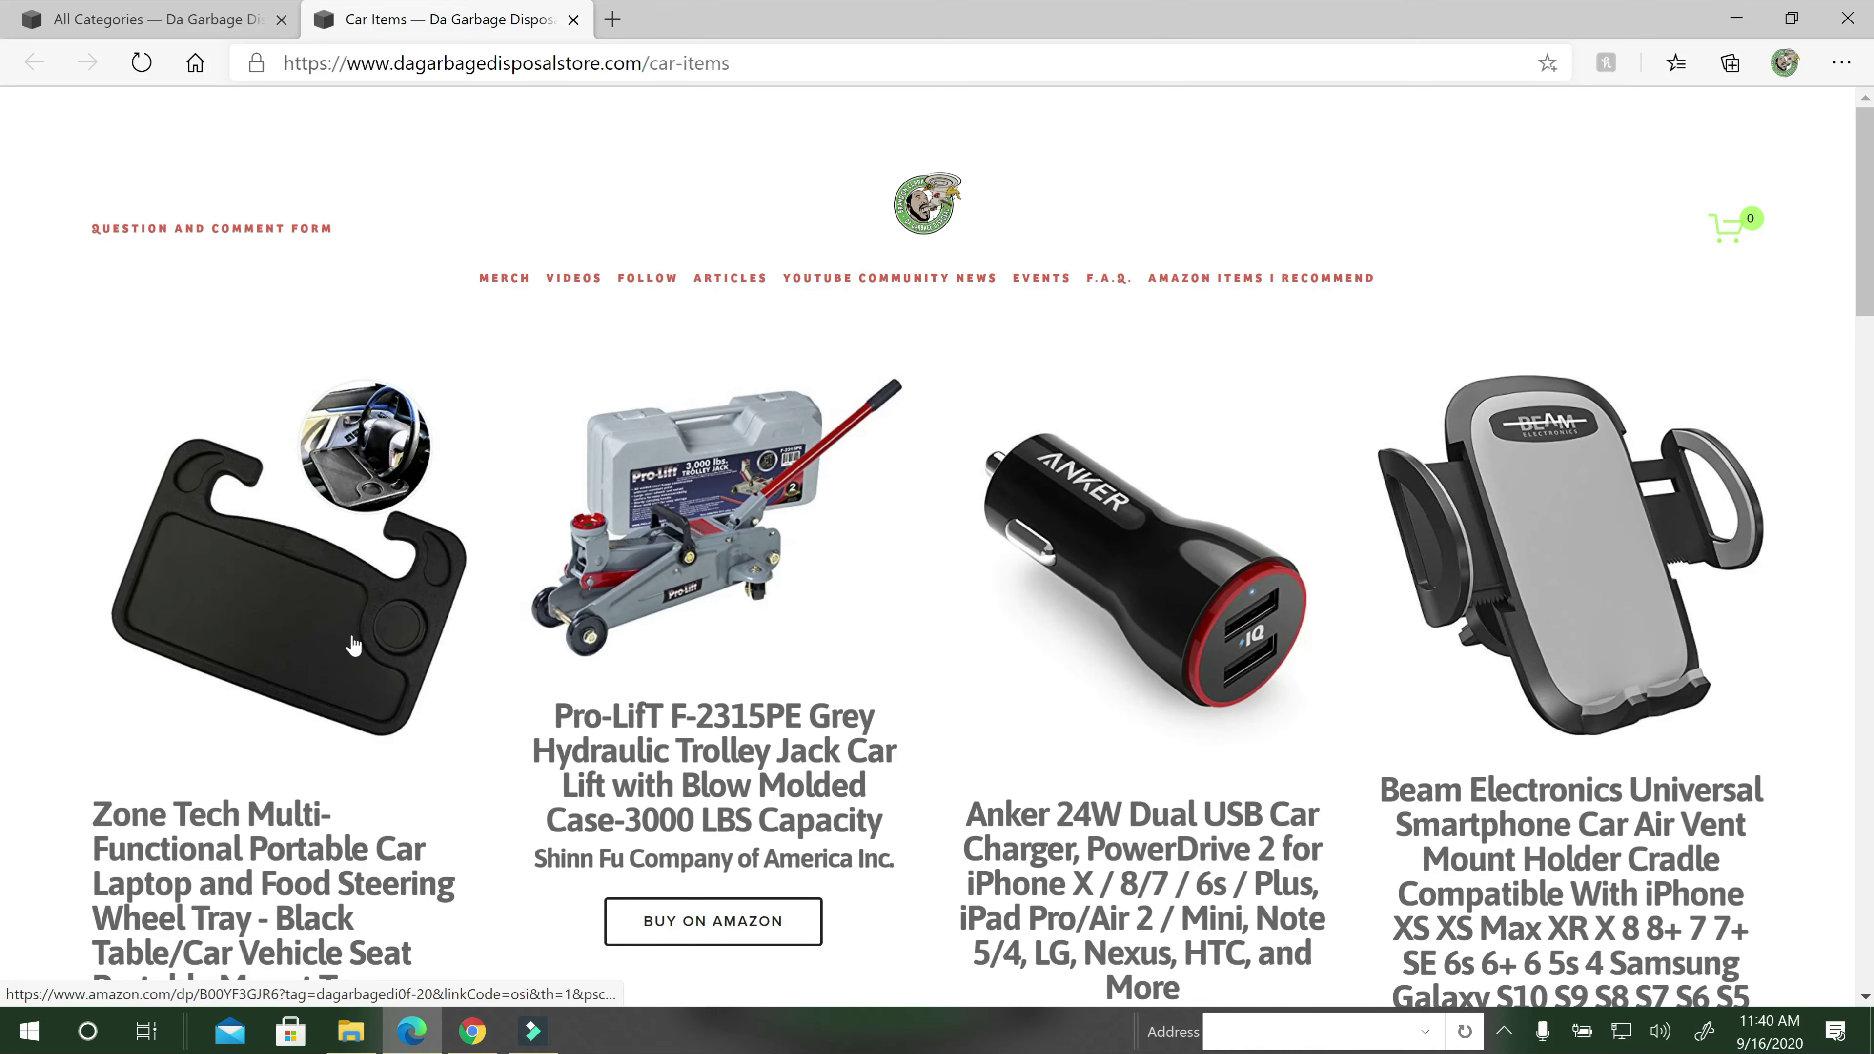
scroll(350, 636, down, 2)
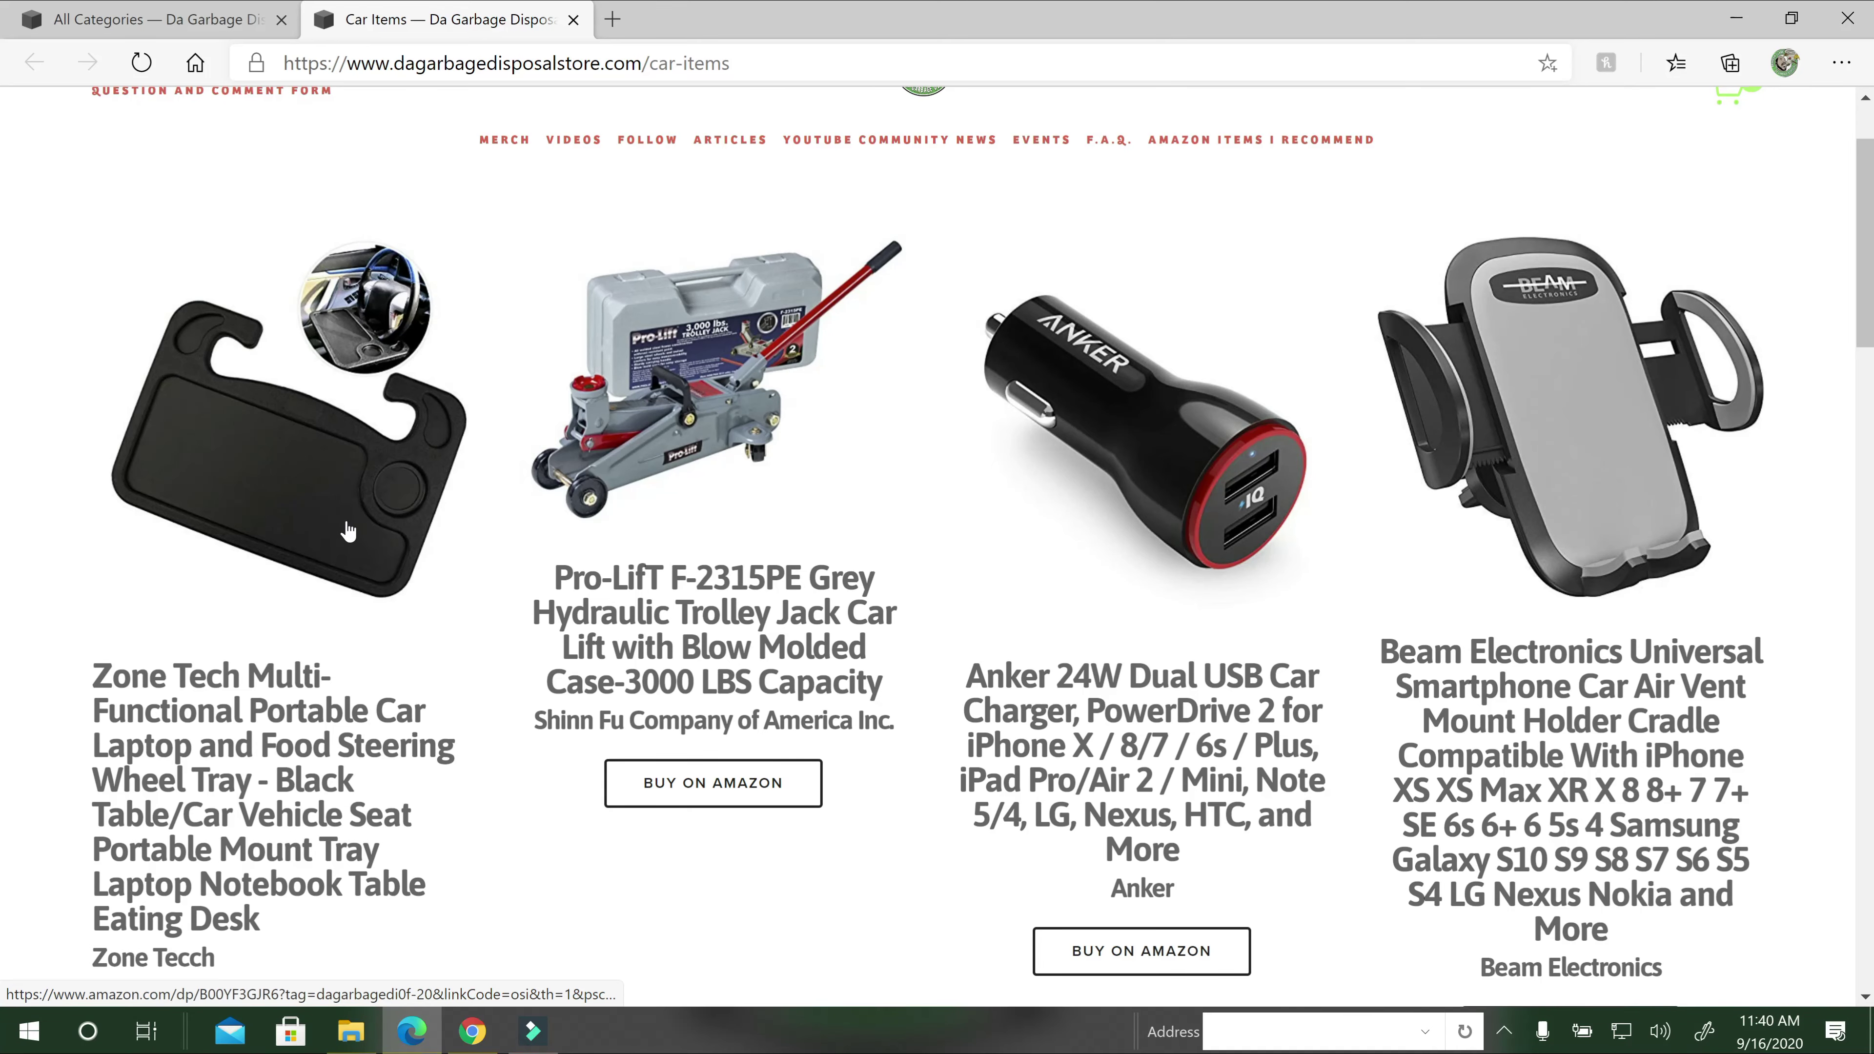
Open the Merch page and look through its shirts, hoodie, apron, sticker and masks.
click(505, 139)
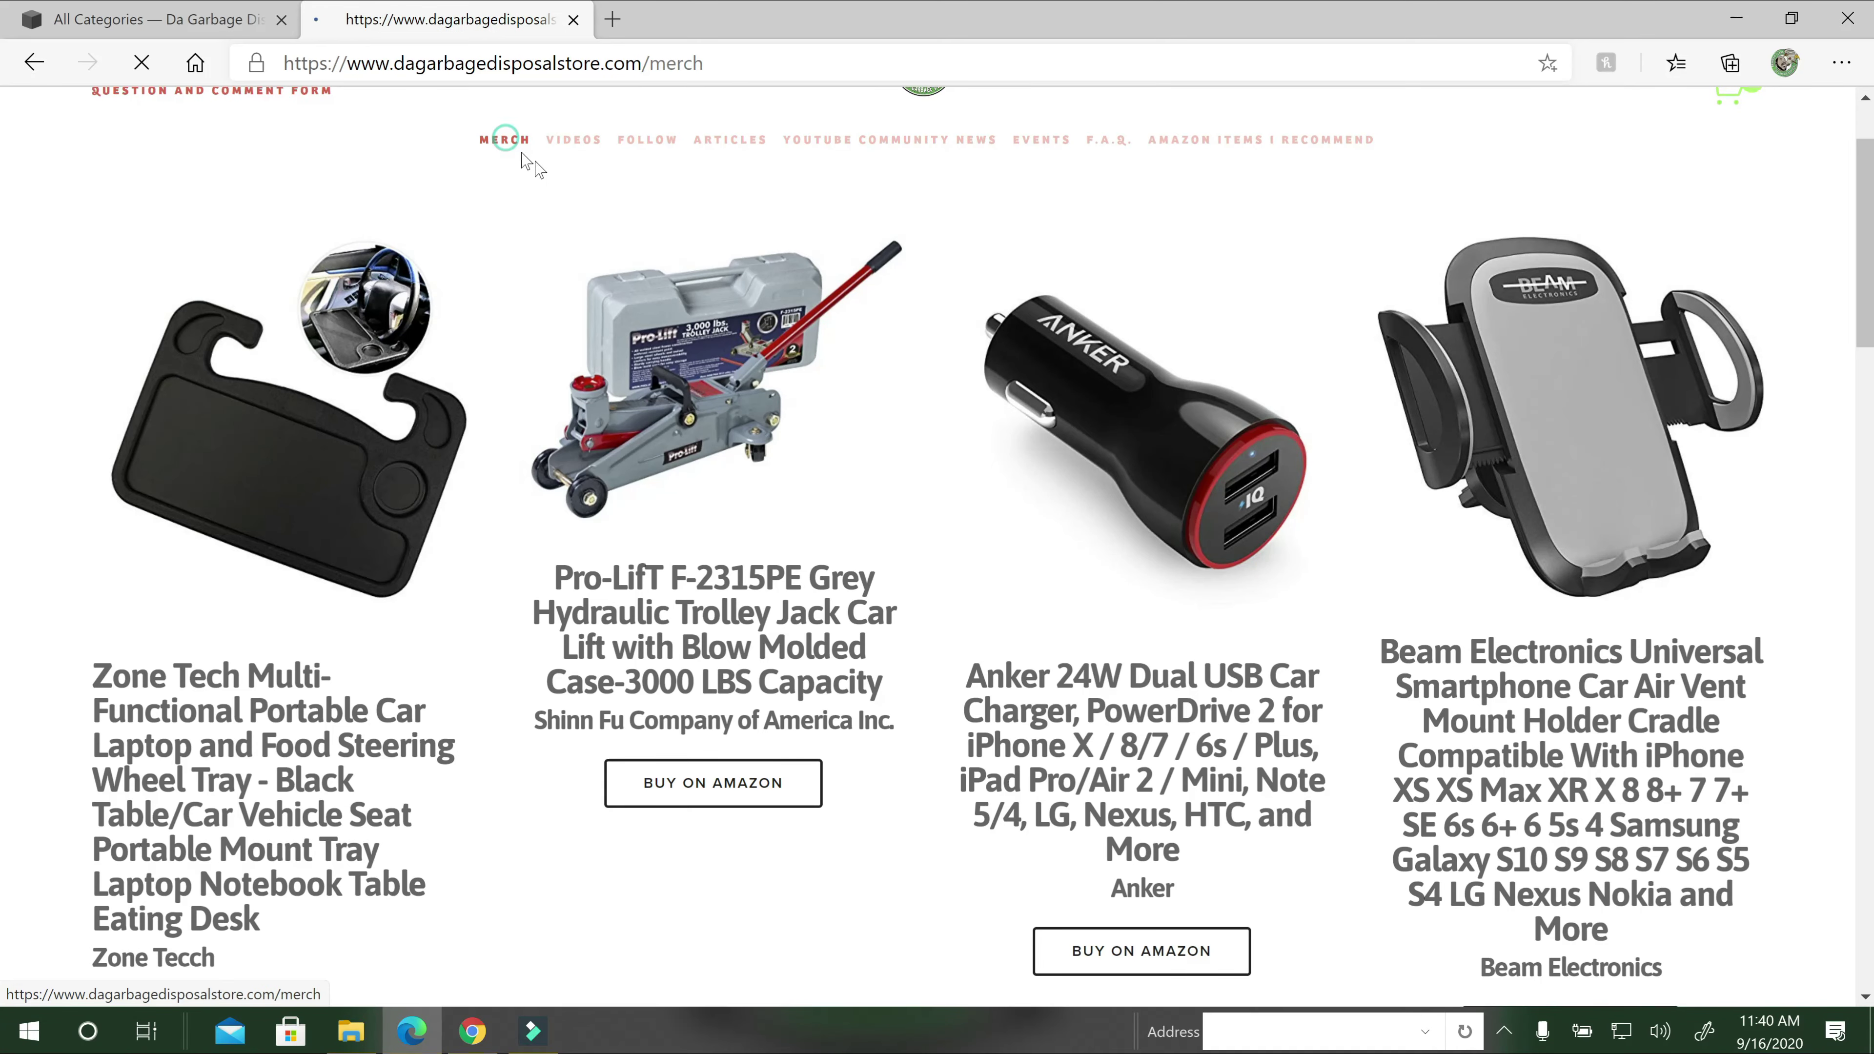
scroll(936, 666, down, 10)
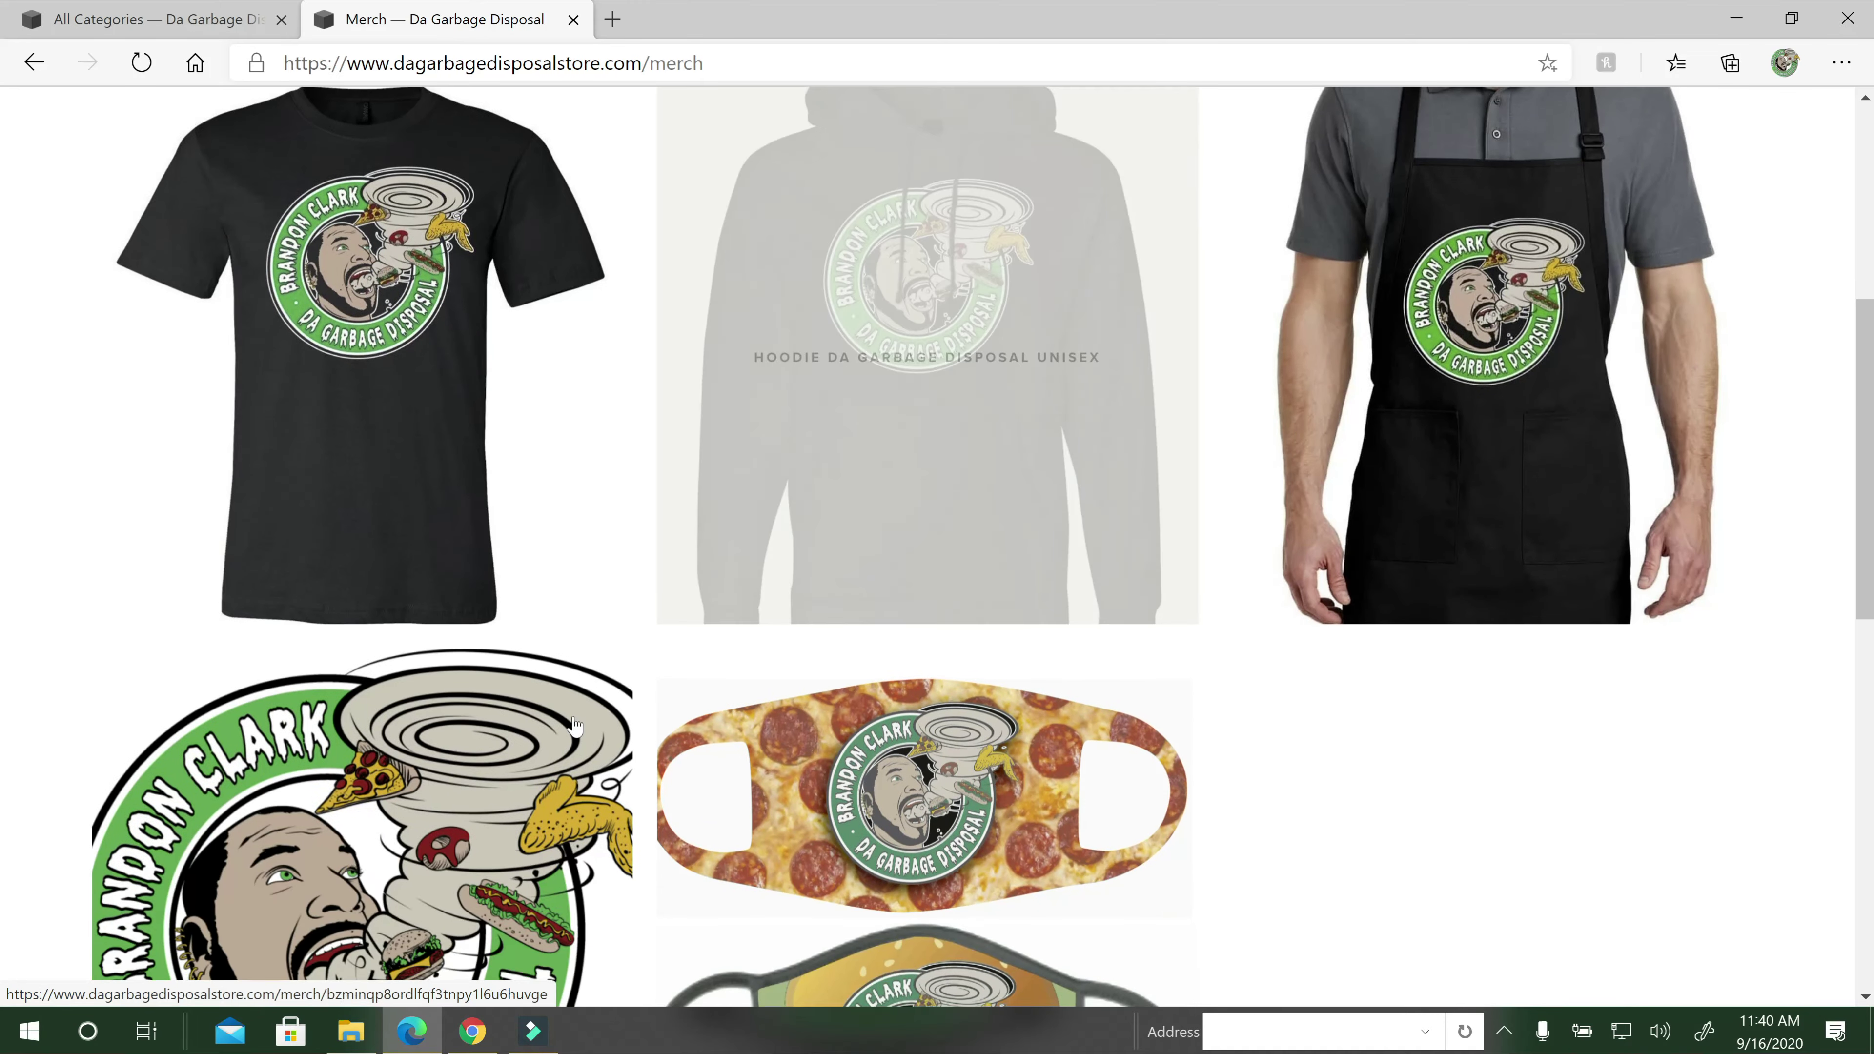
scroll(363, 504, up, 6)
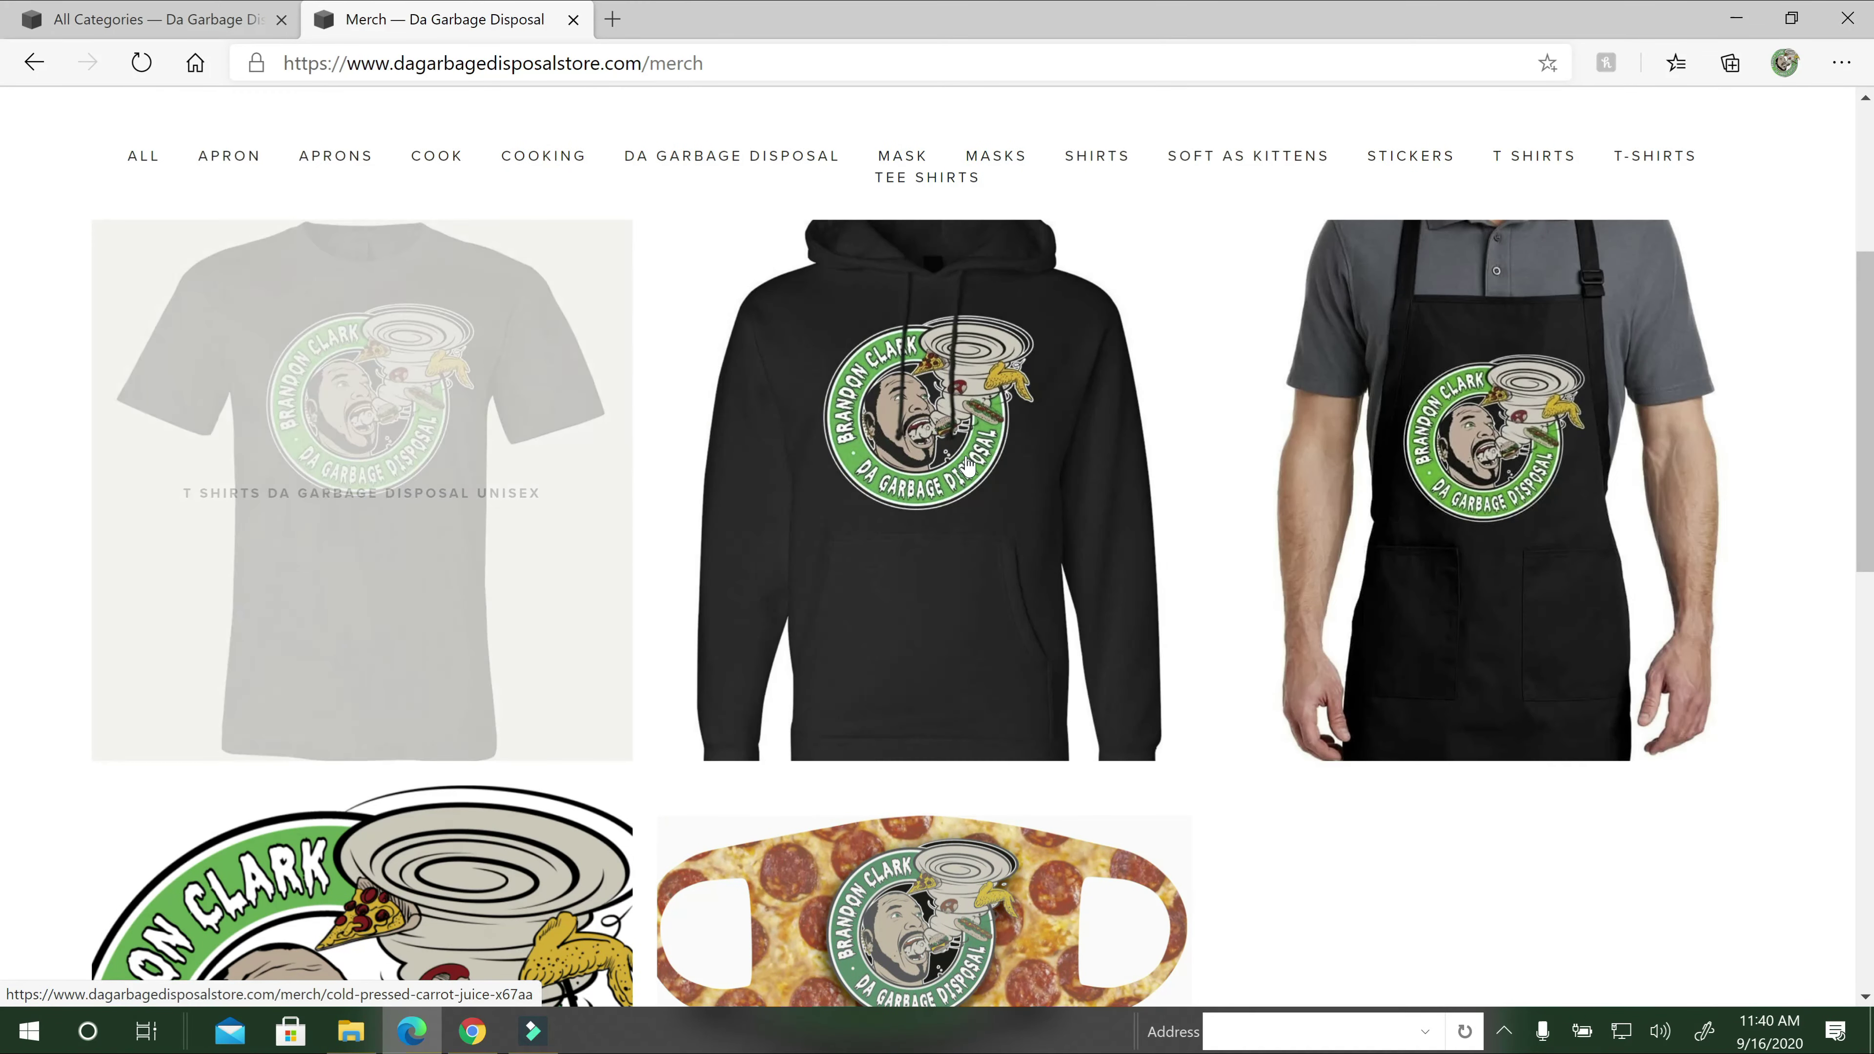
scroll(922, 628, down, 5)
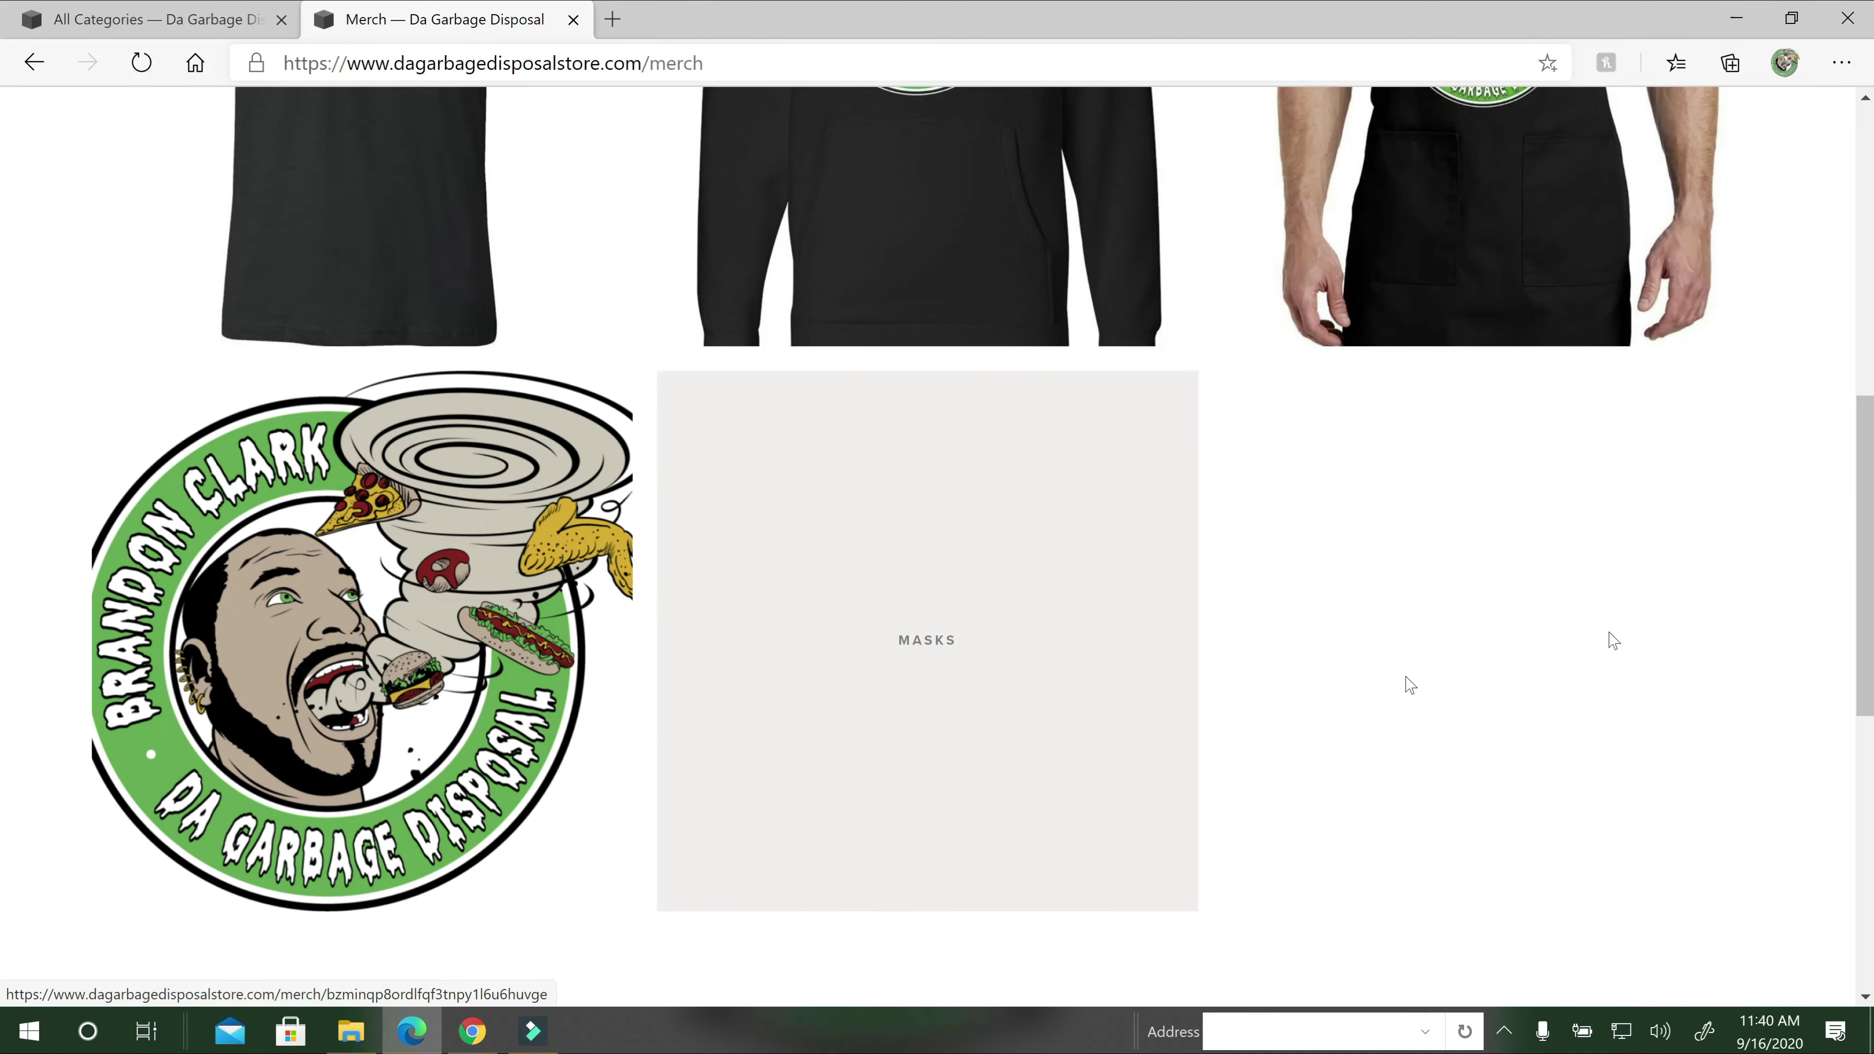
scroll(293, 176, up, 7)
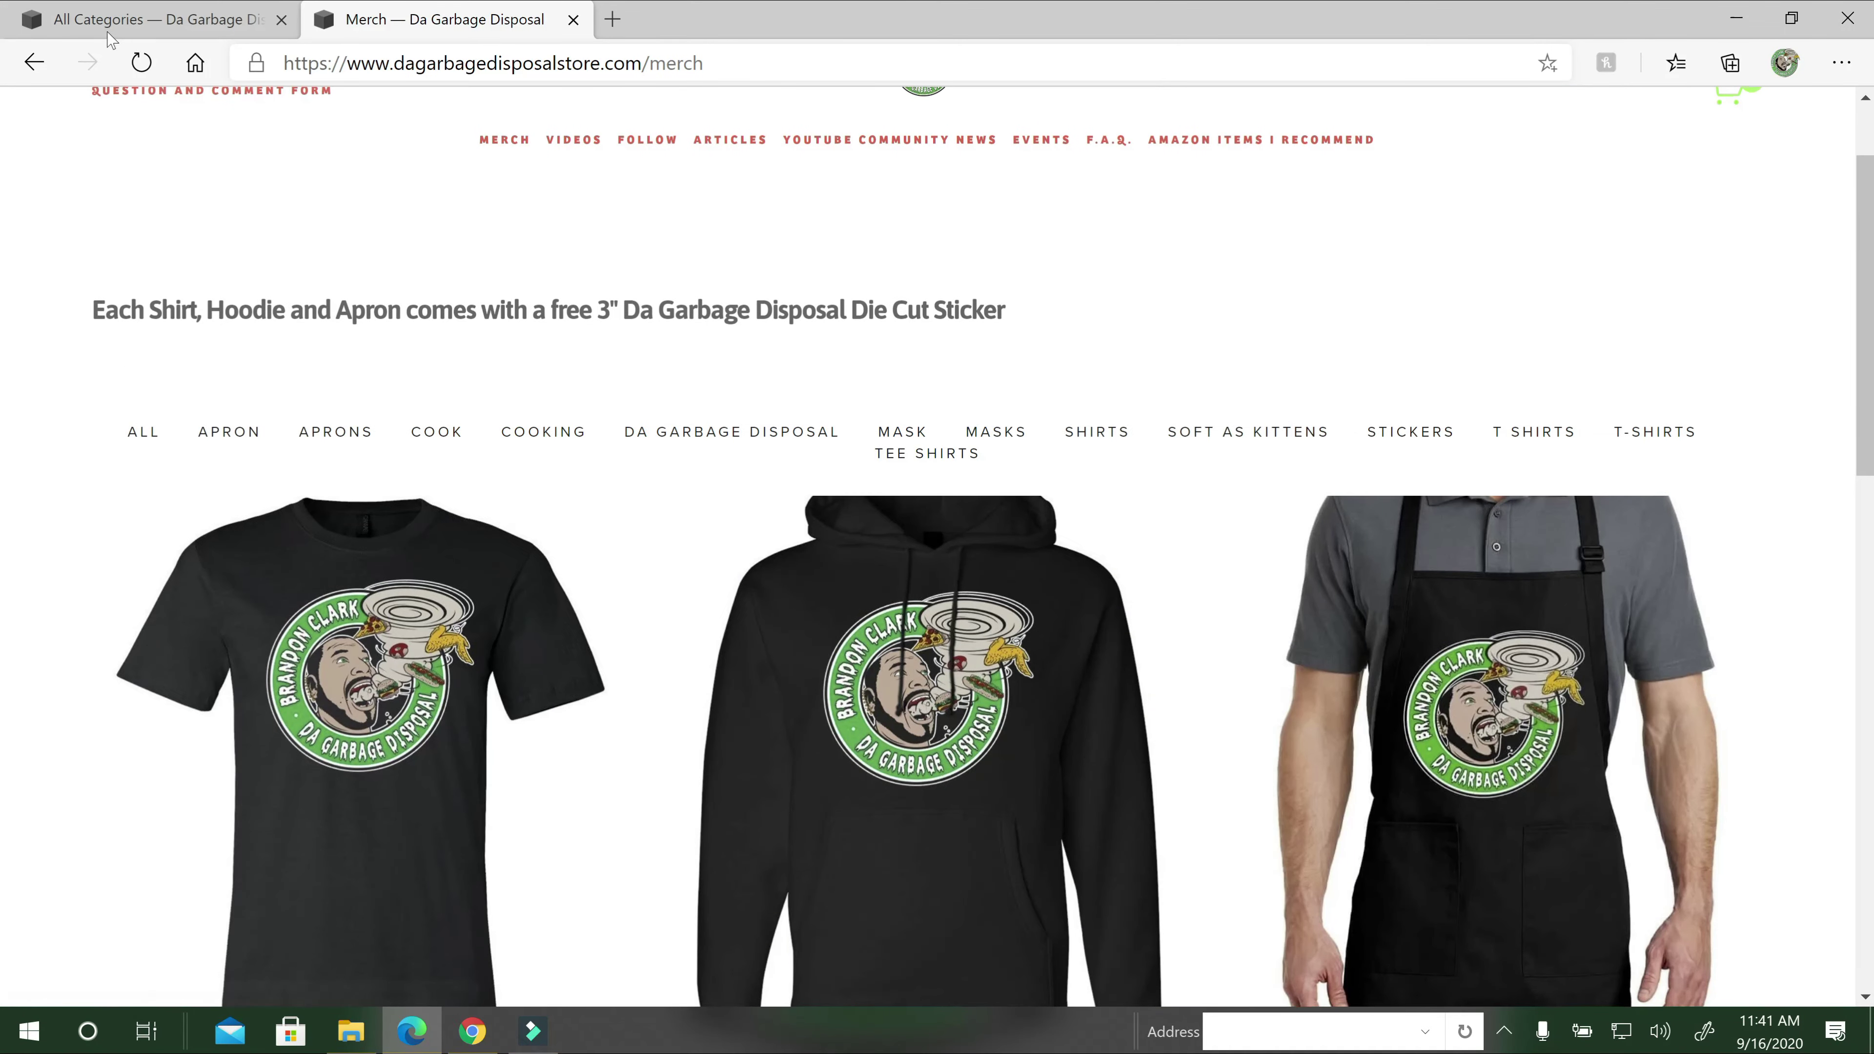
Switch to Filmora and place the GX013501 clip directly after the restaurant footage, followed by the black shirt clip, leaving no gaps on video track 1.
click(533, 1034)
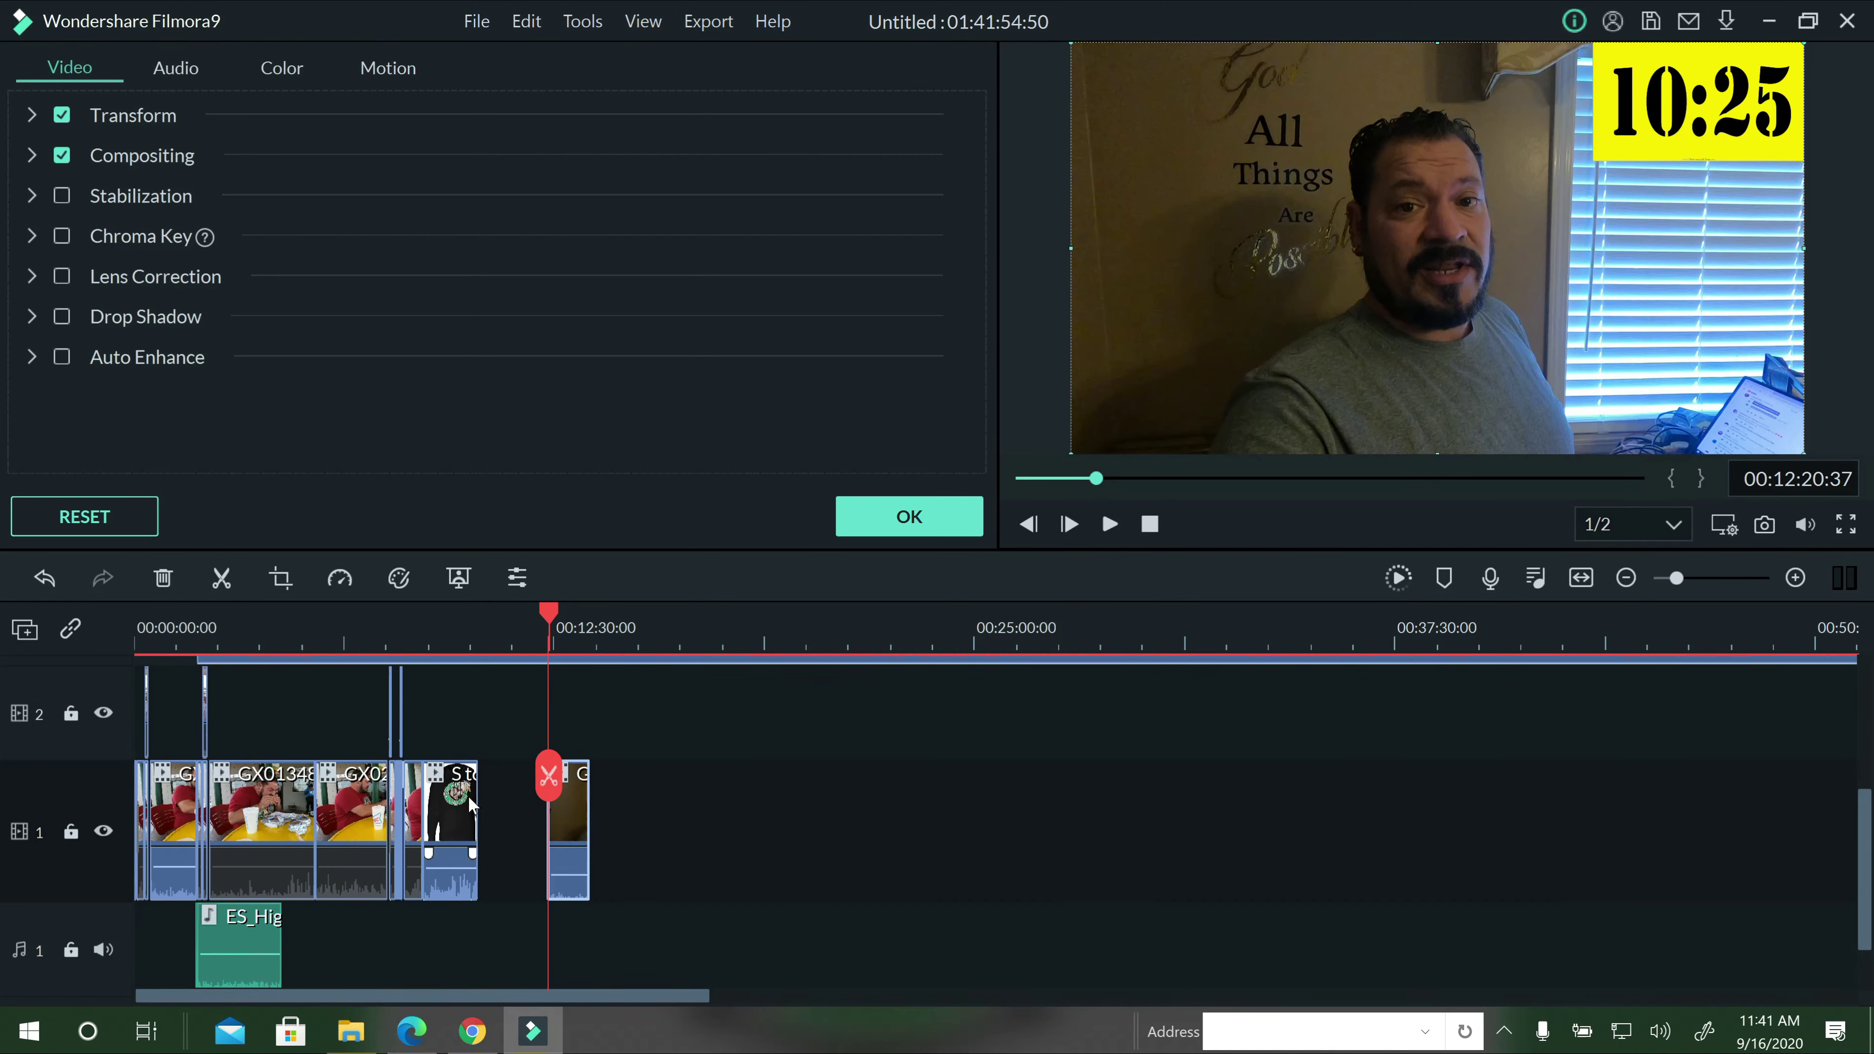
drag(468, 796, 694, 826)
drag(575, 824, 471, 822)
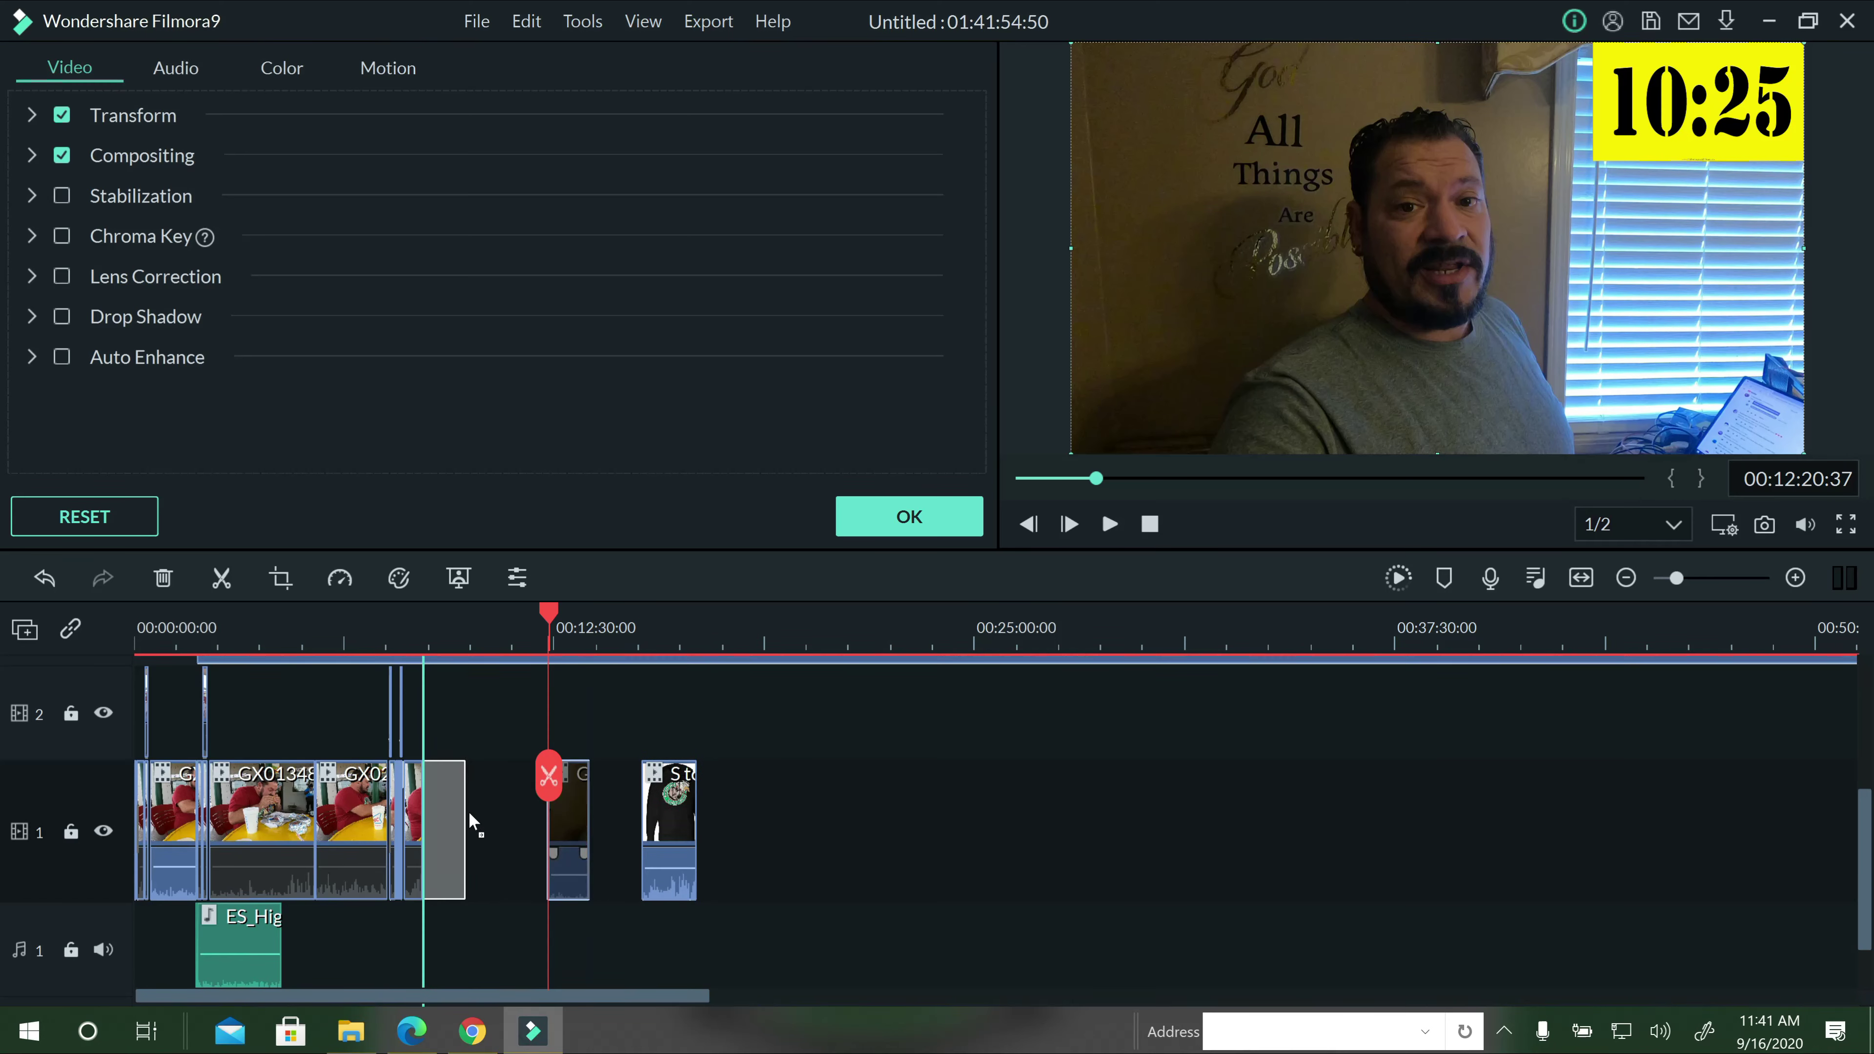
drag(661, 817, 486, 822)
Close the clip settings and preview the first few seconds of the GX013501 clip from its new start.
click(424, 629)
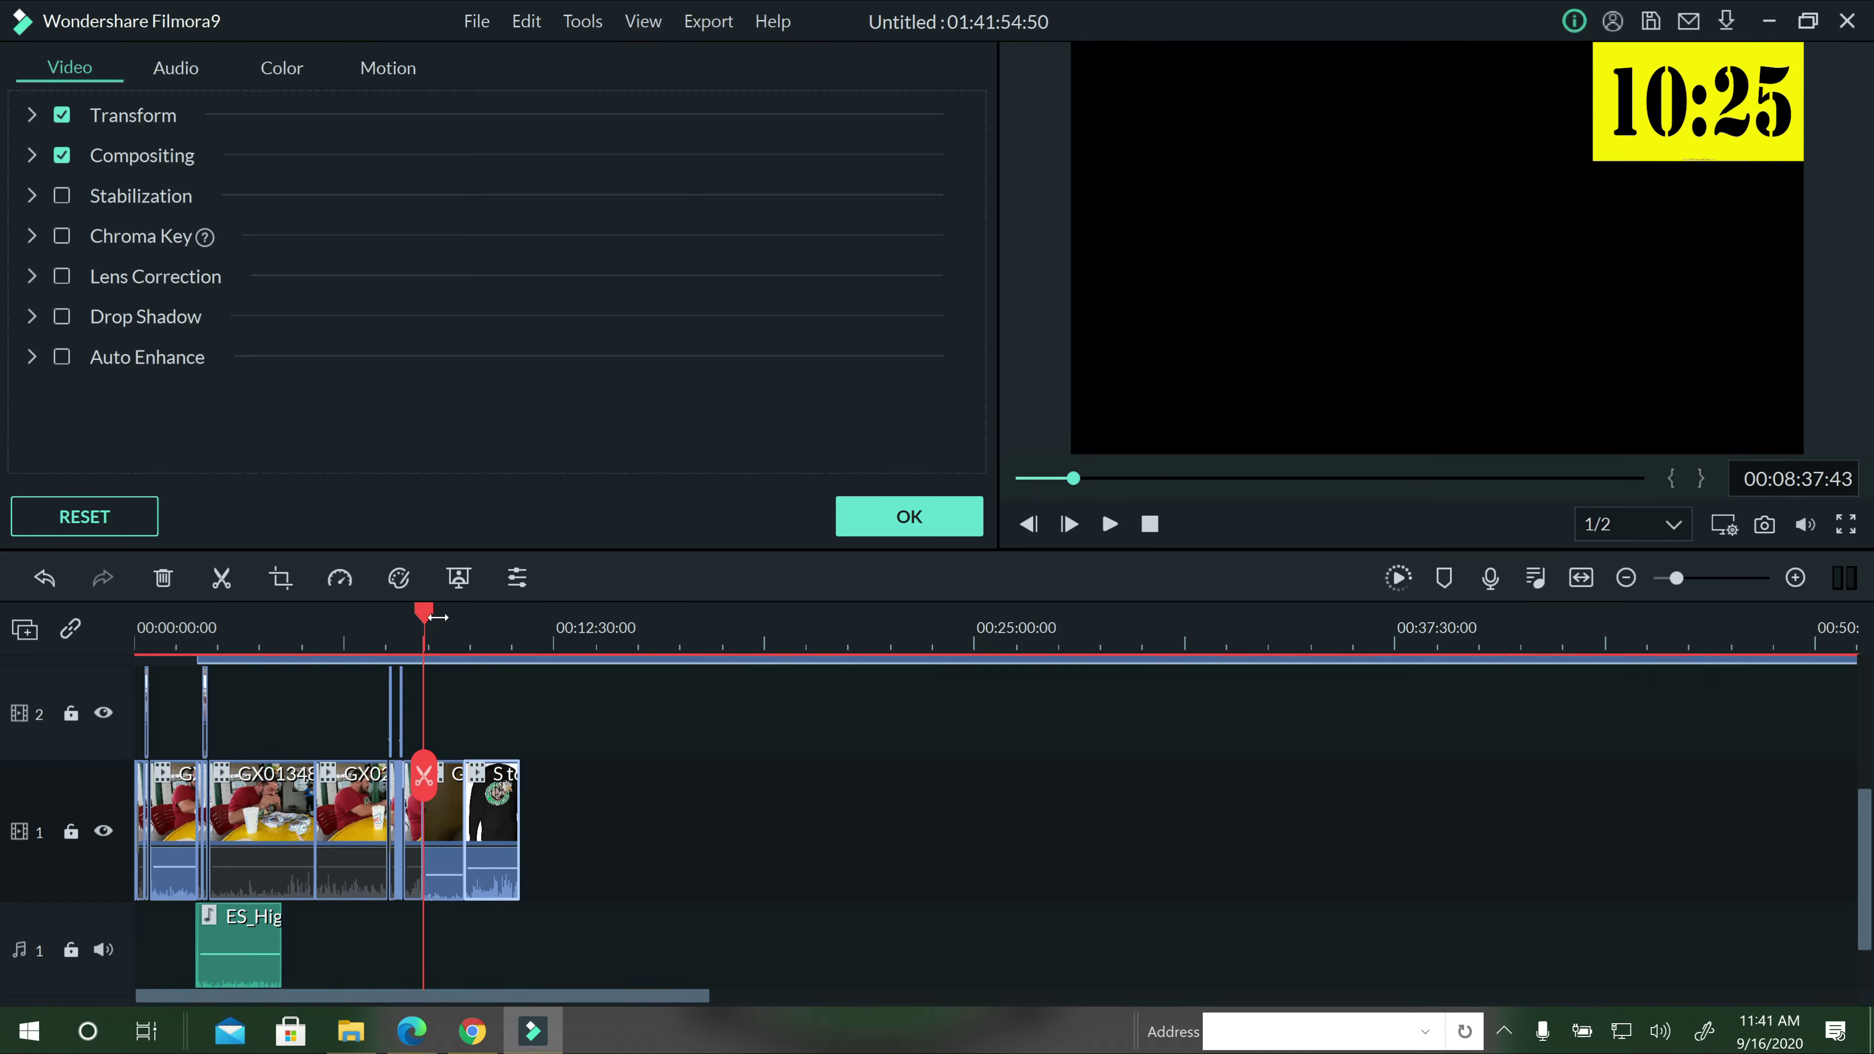
click(909, 516)
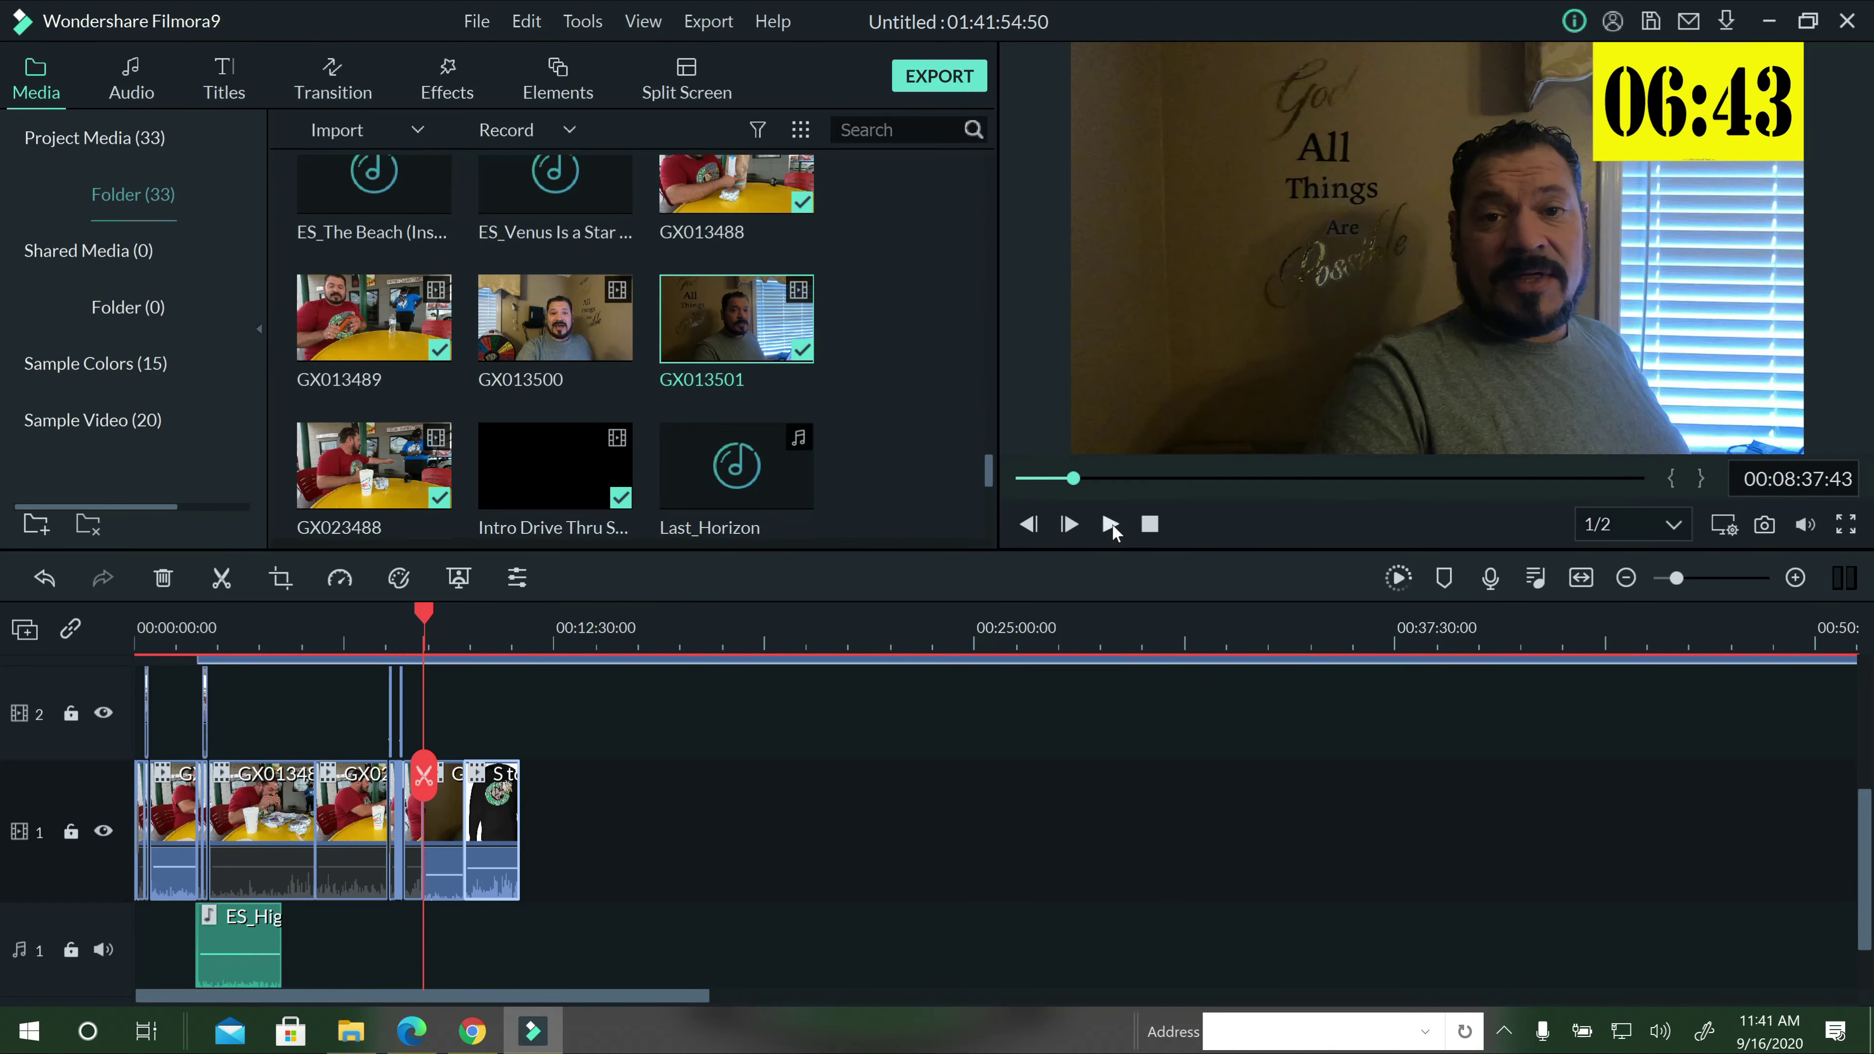
click(1111, 524)
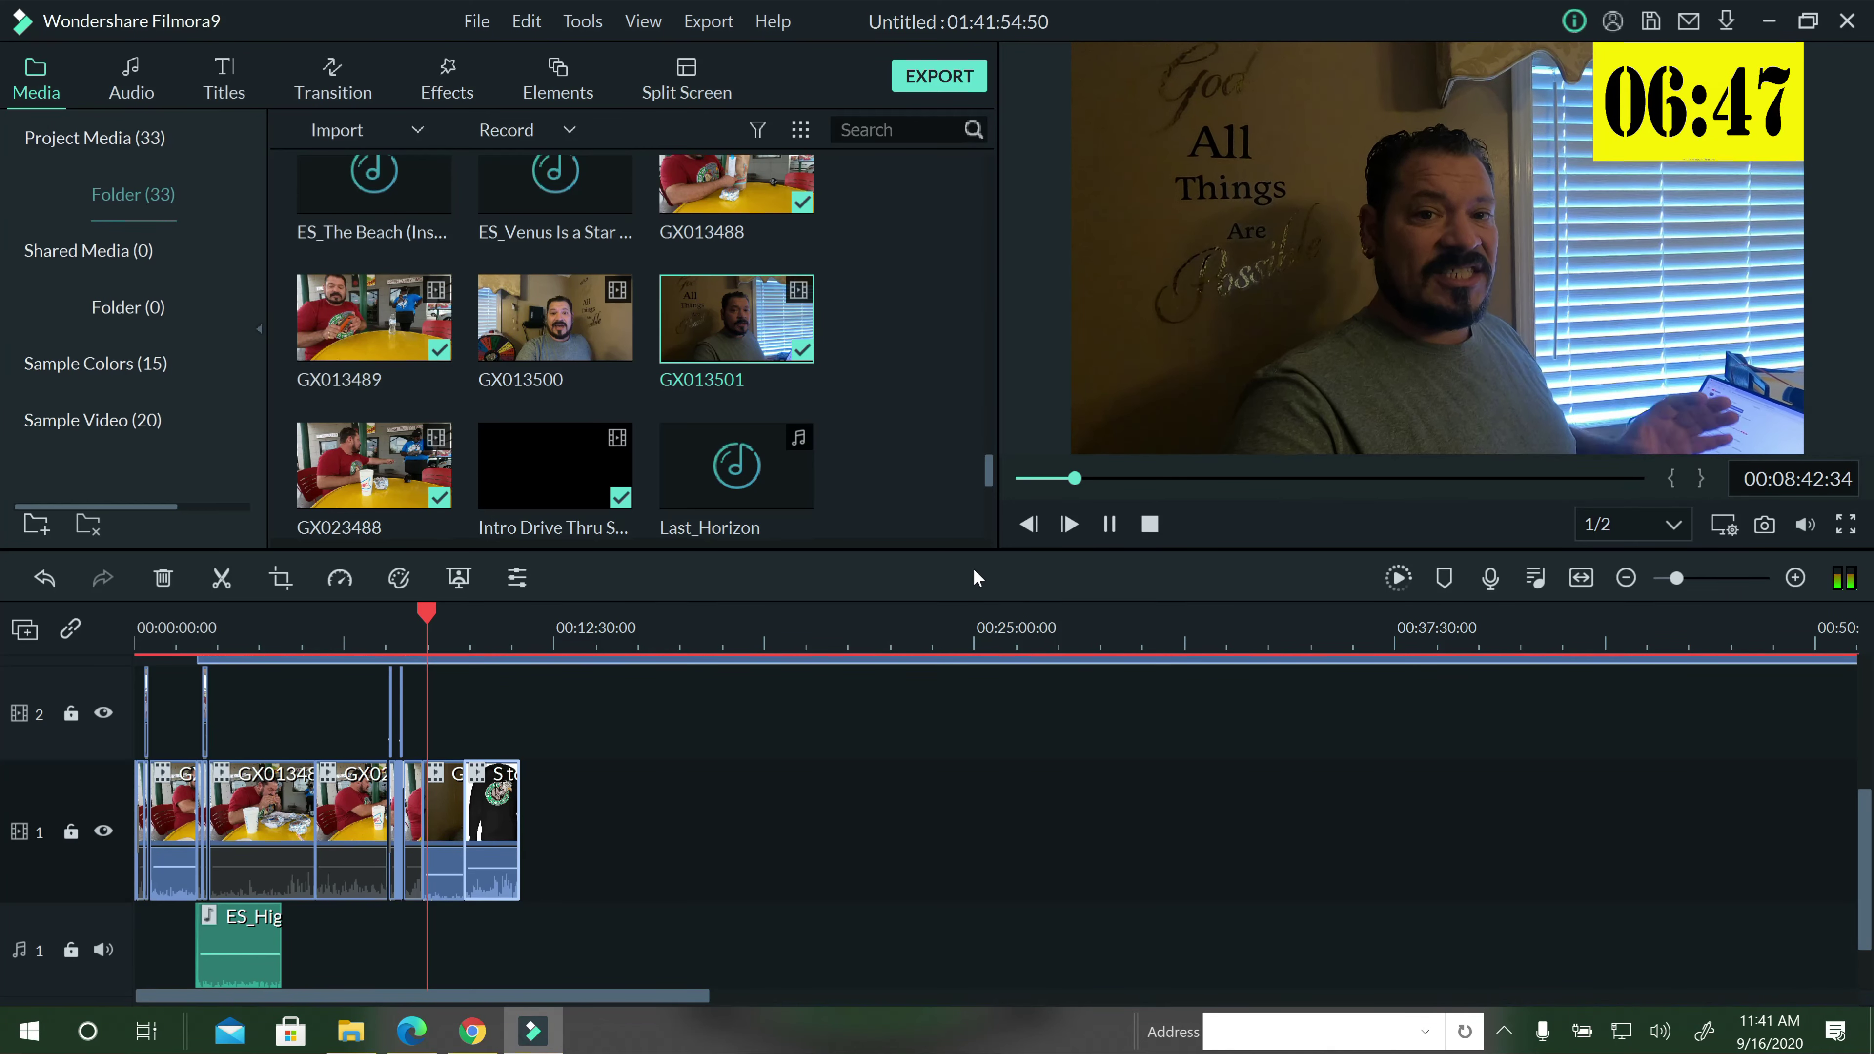
click(1111, 525)
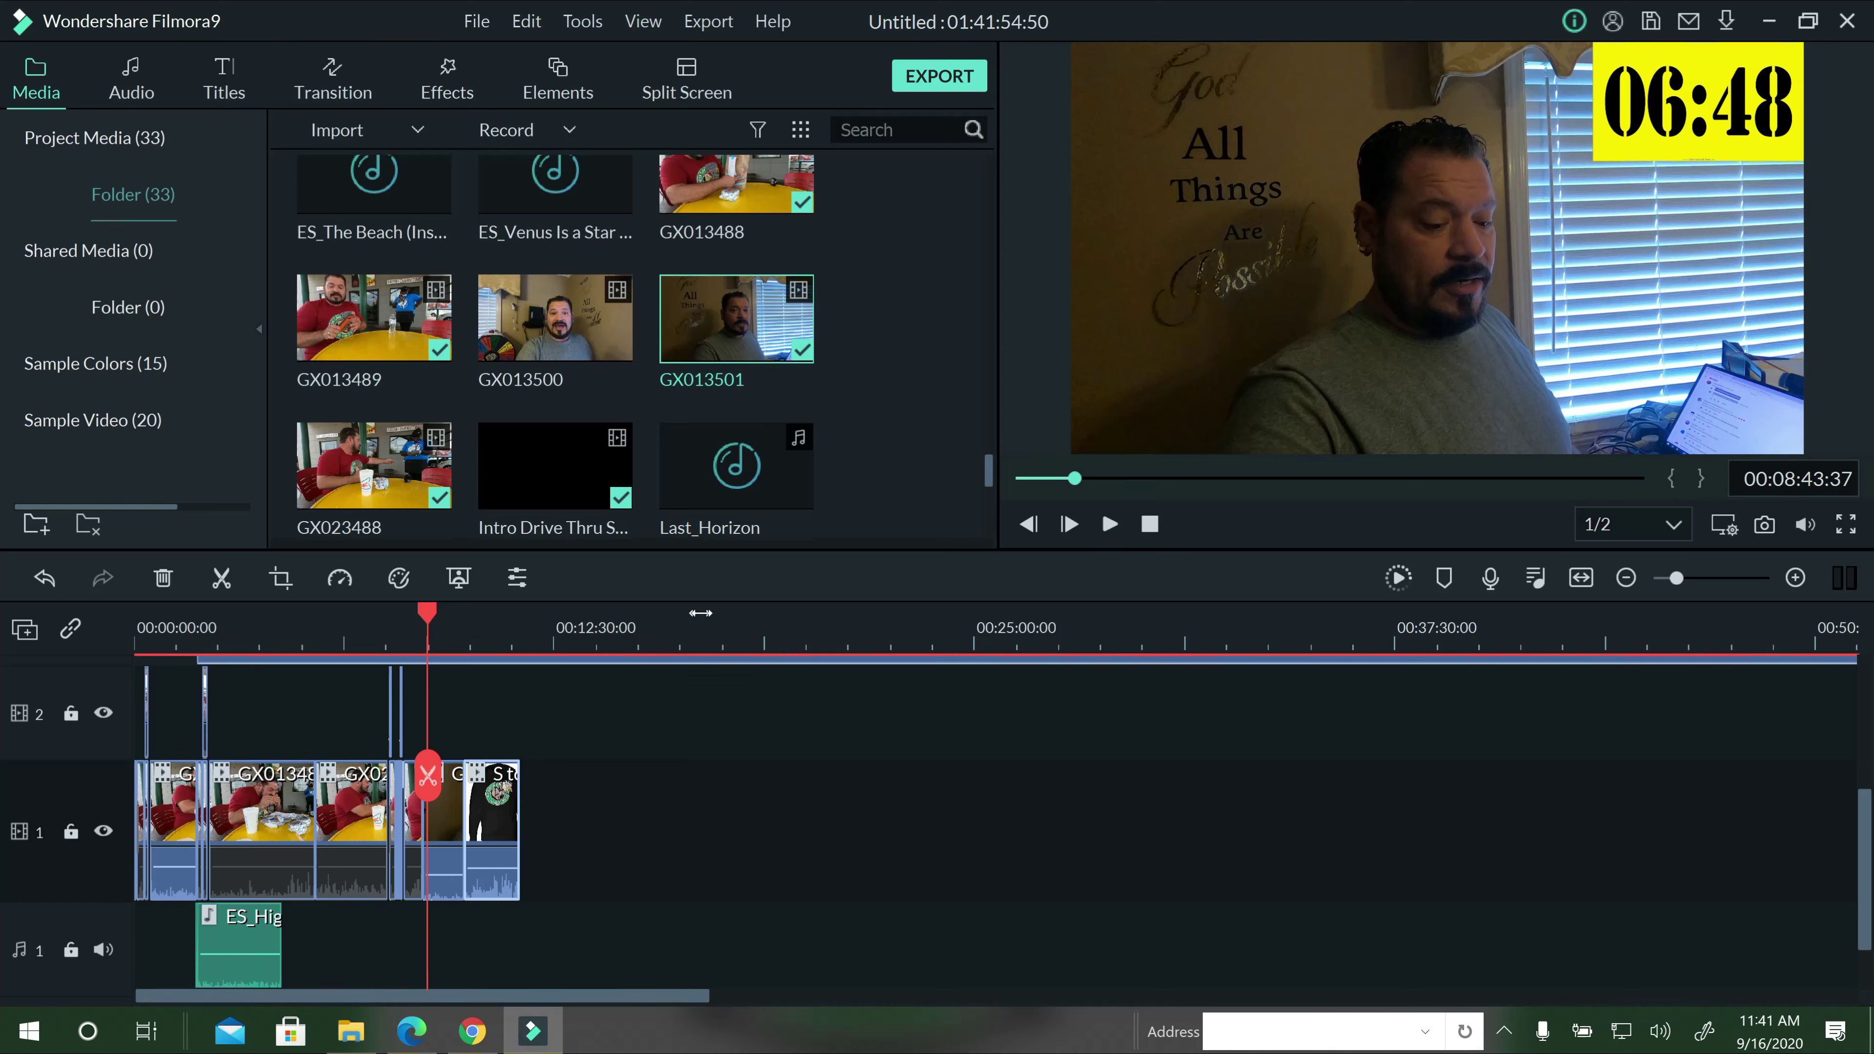
Zoom in on the timeline around the GX013501 clip and open the PC screen recorder.
scroll(700, 614, up, 2)
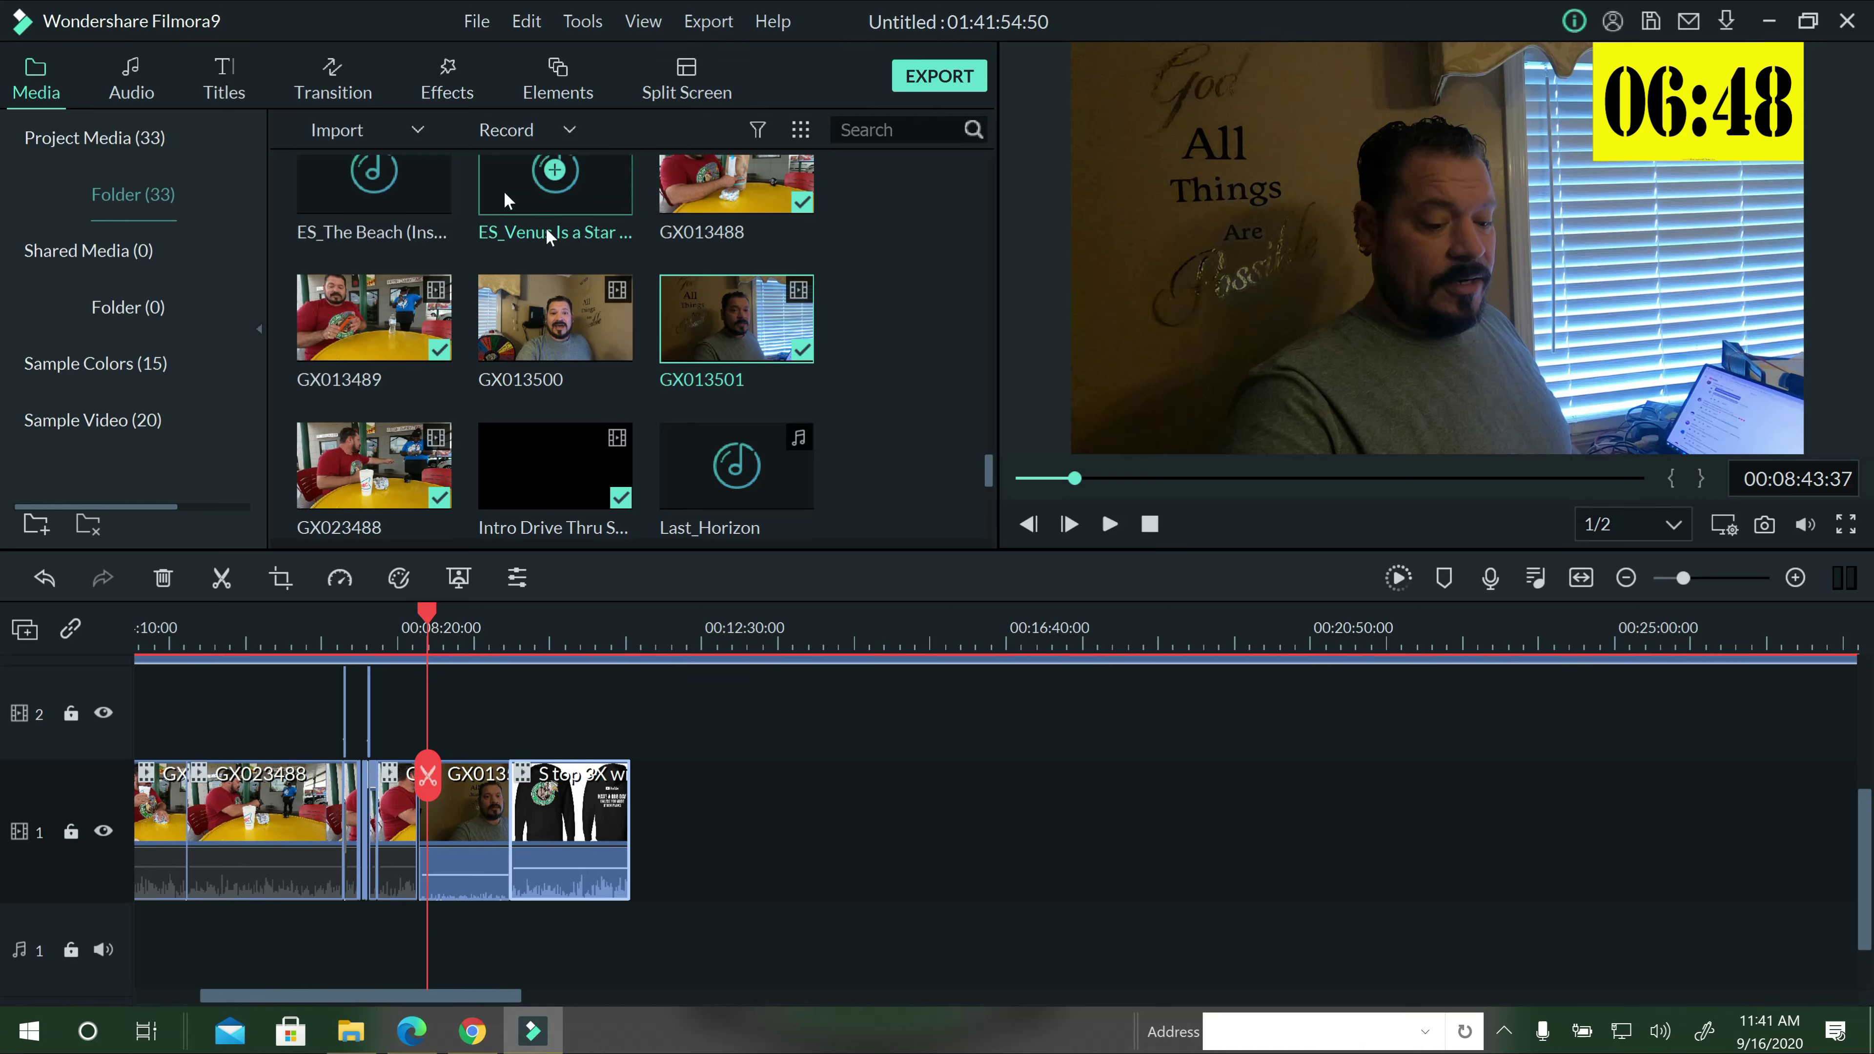
click(572, 133)
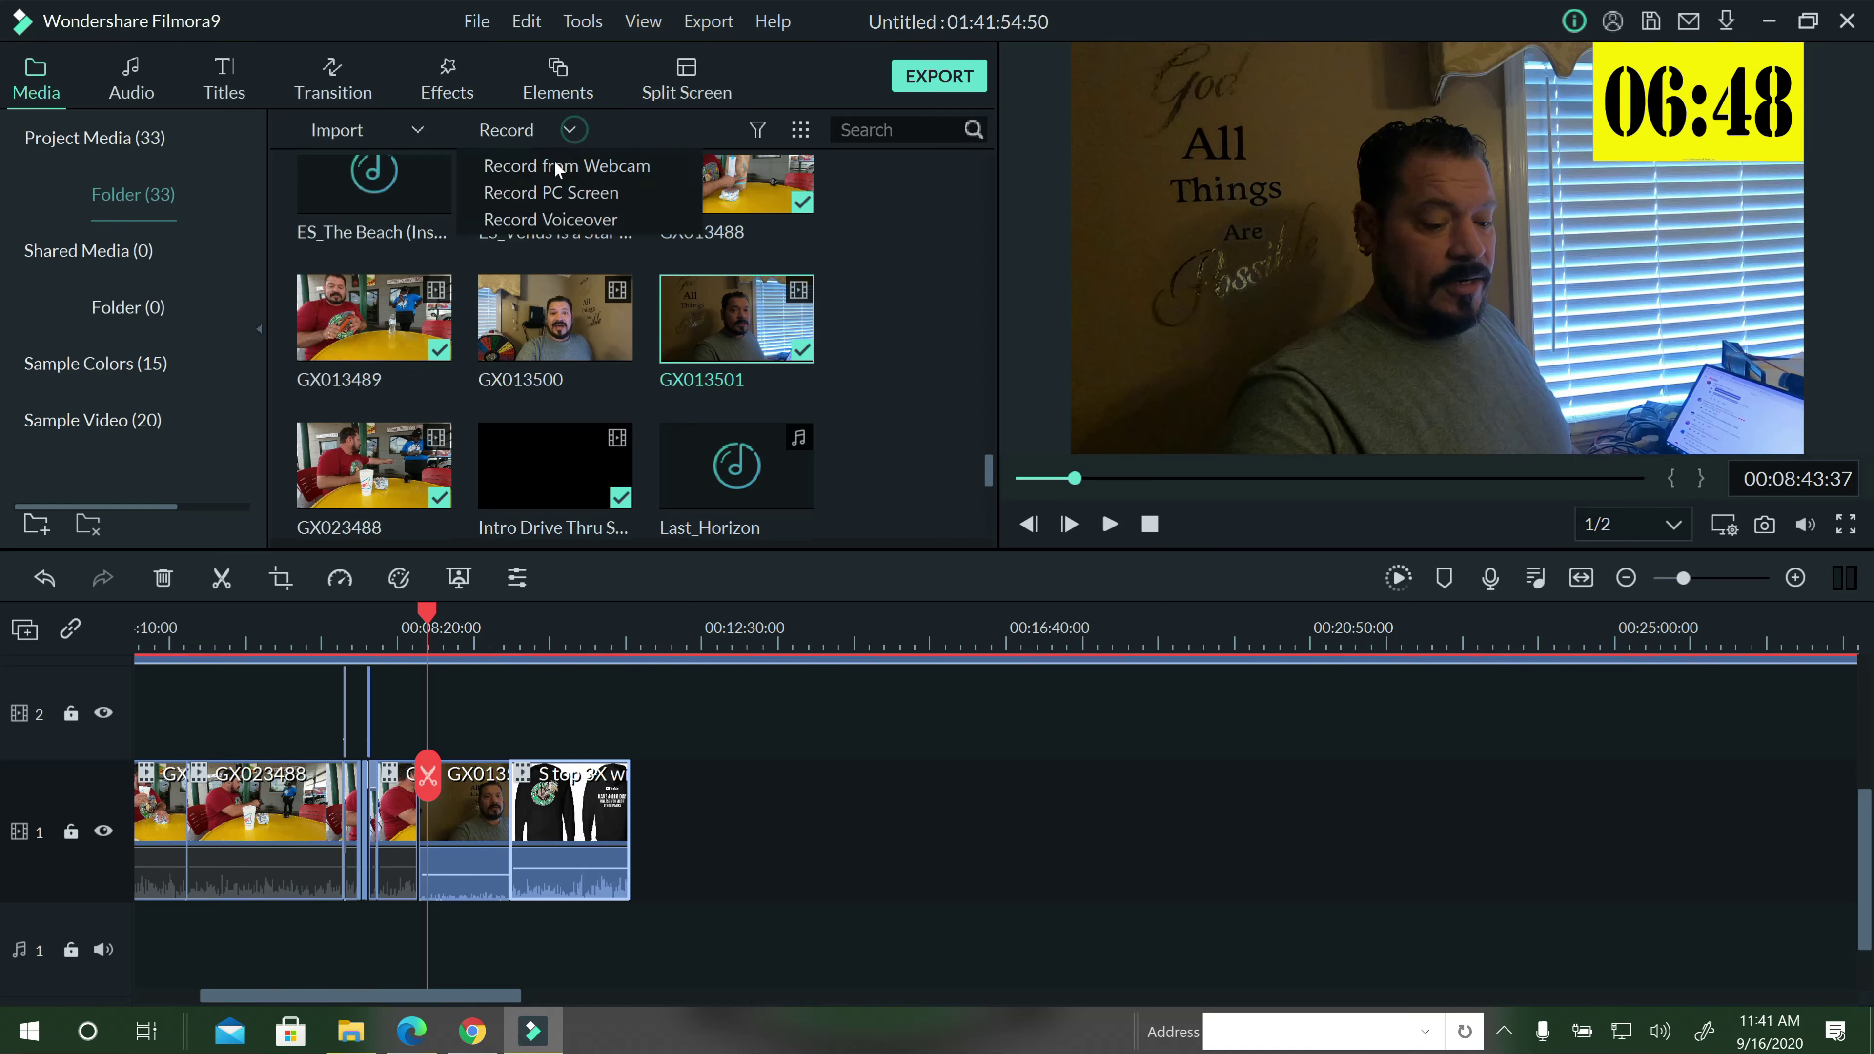
click(547, 191)
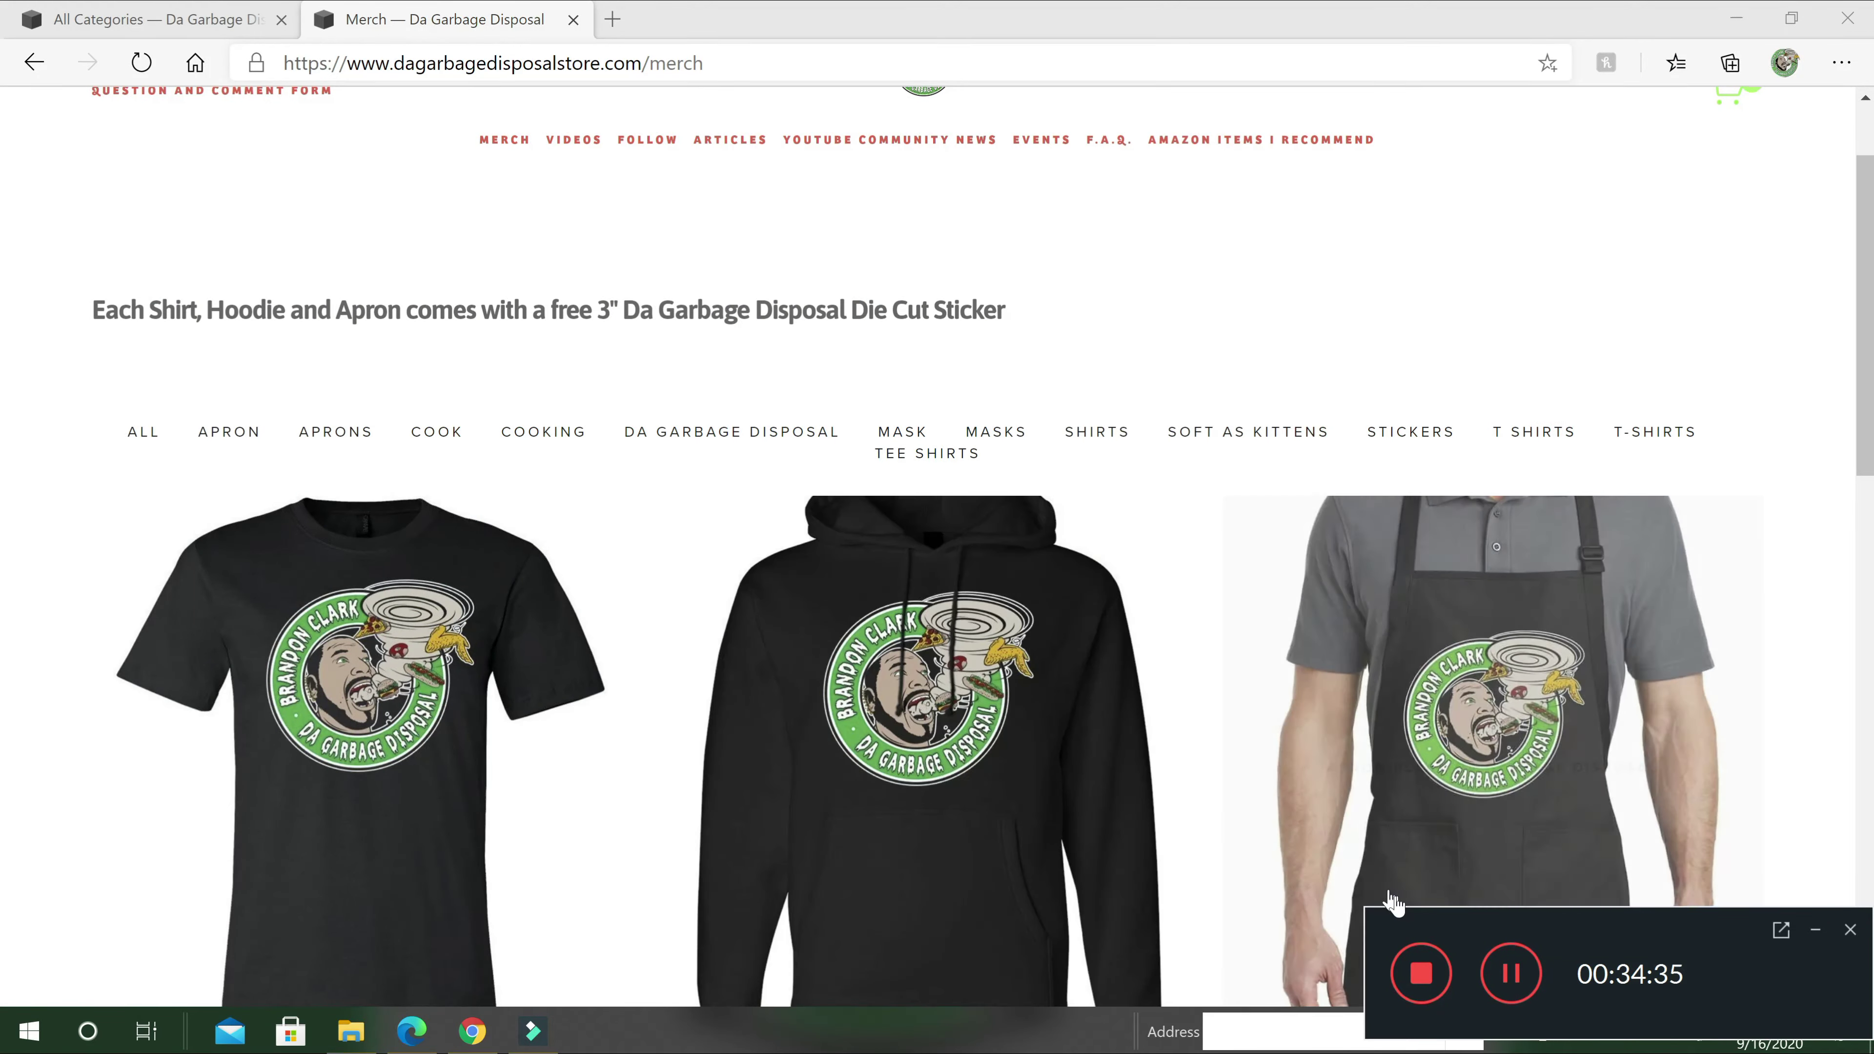